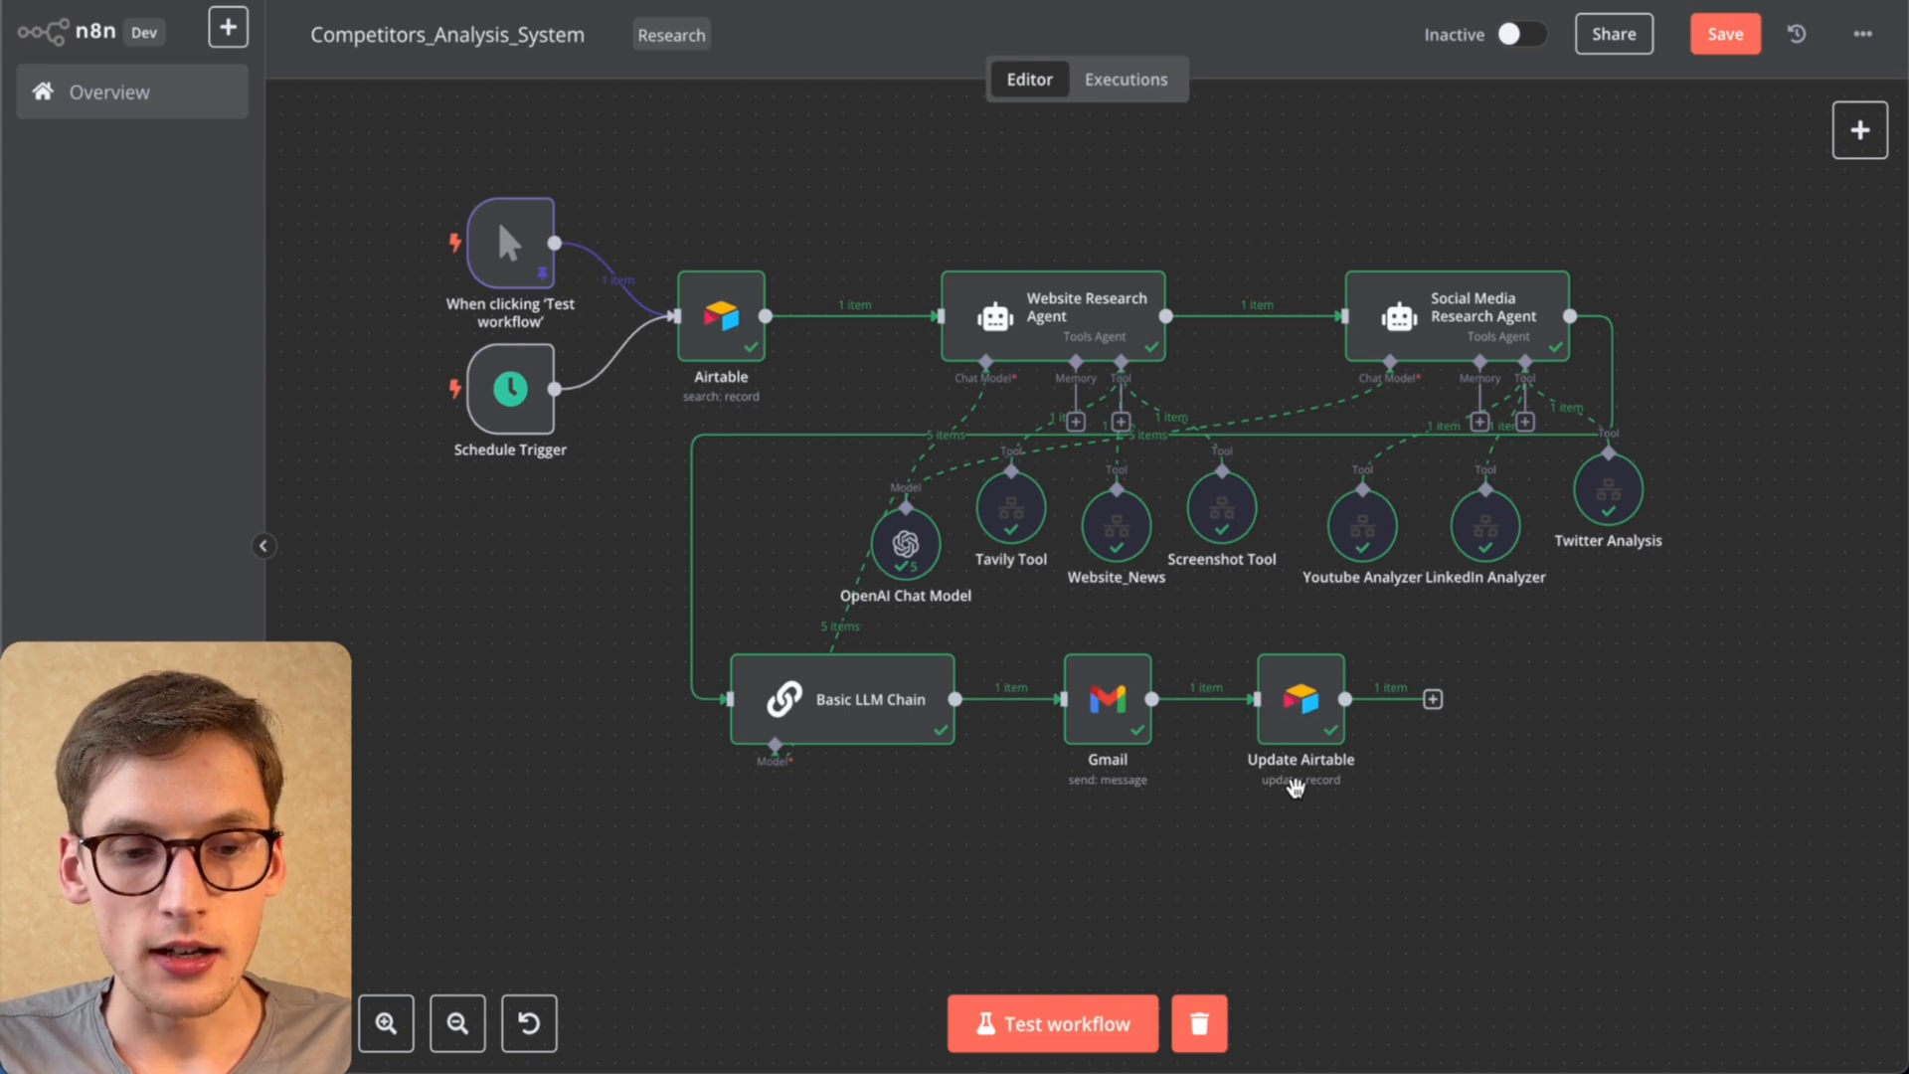
Step: Switch to Airtable, open Shopify's Website_News link in the Competitors System table, and look through the news page
click(1066, 1034)
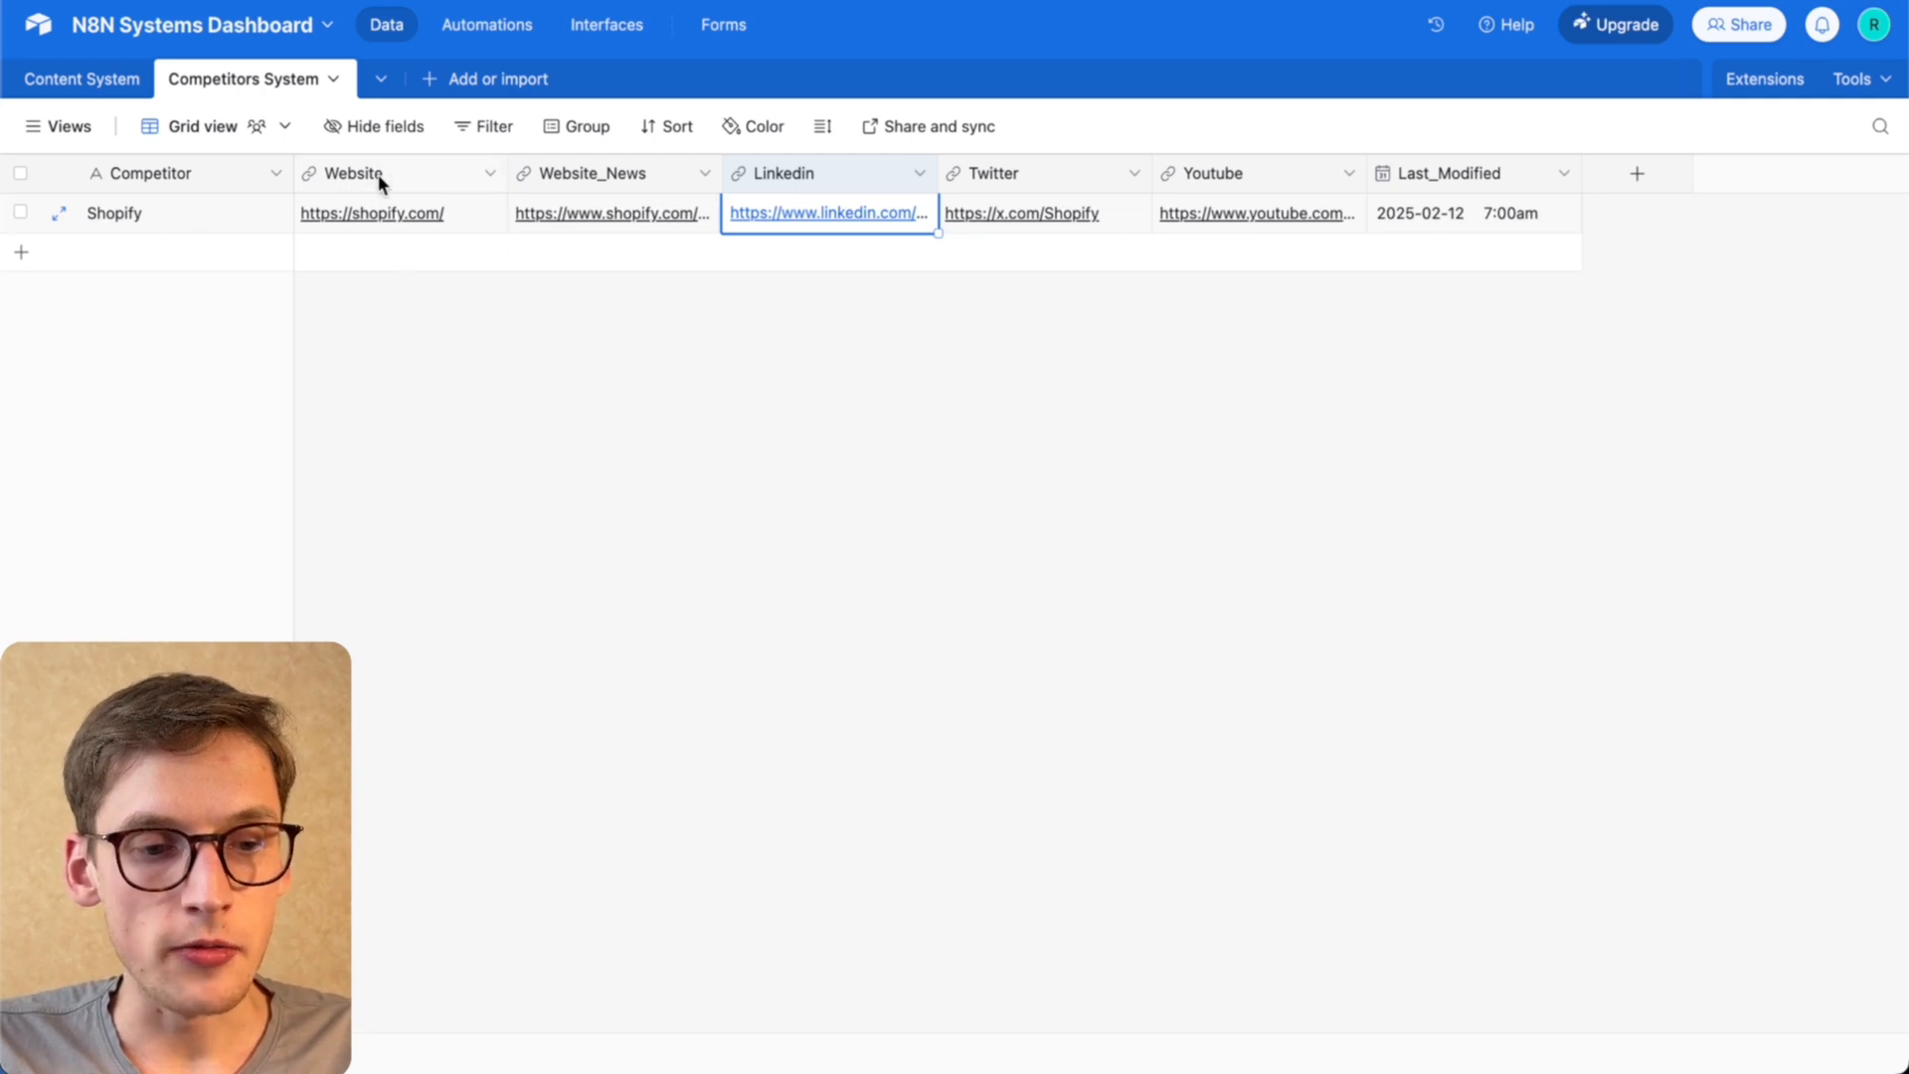
click(581, 211)
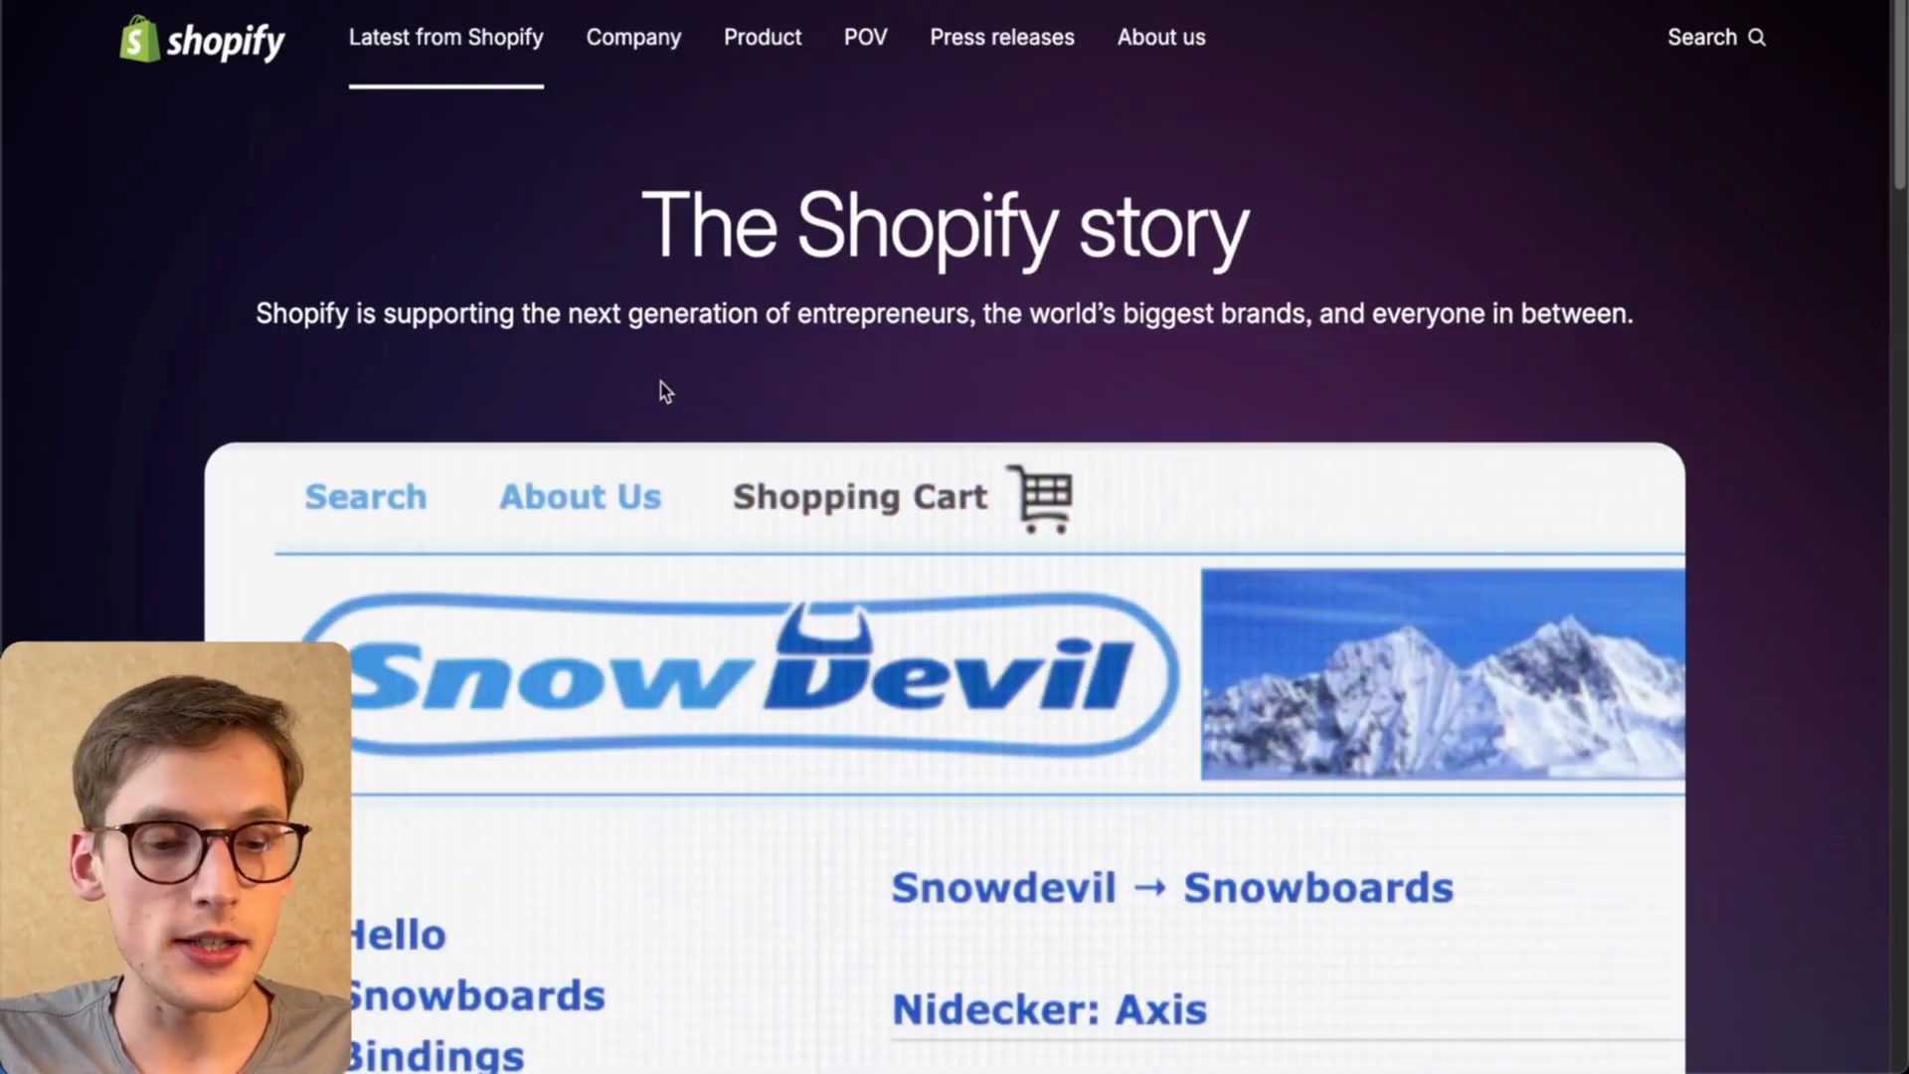
scroll(856, 400, down, 8)
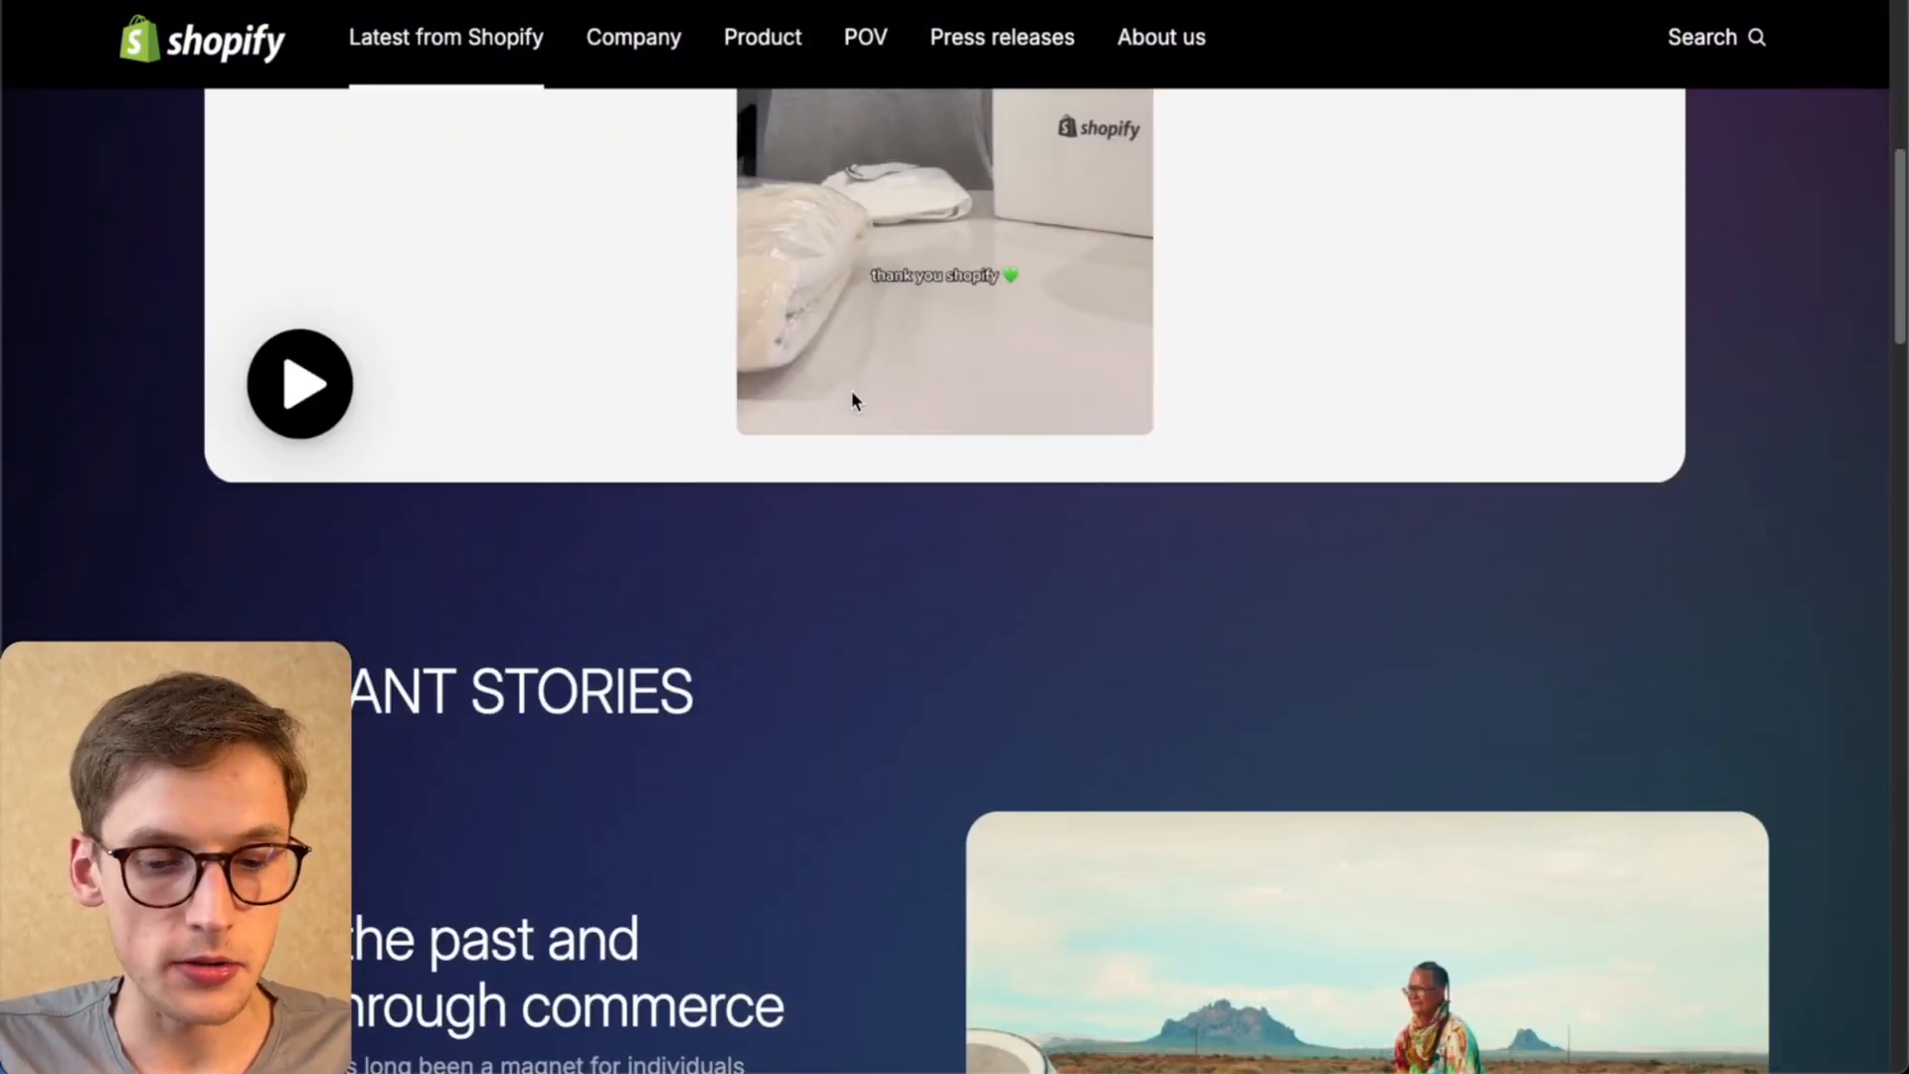
scroll(856, 401, down, 5)
scroll(855, 400, down, 6)
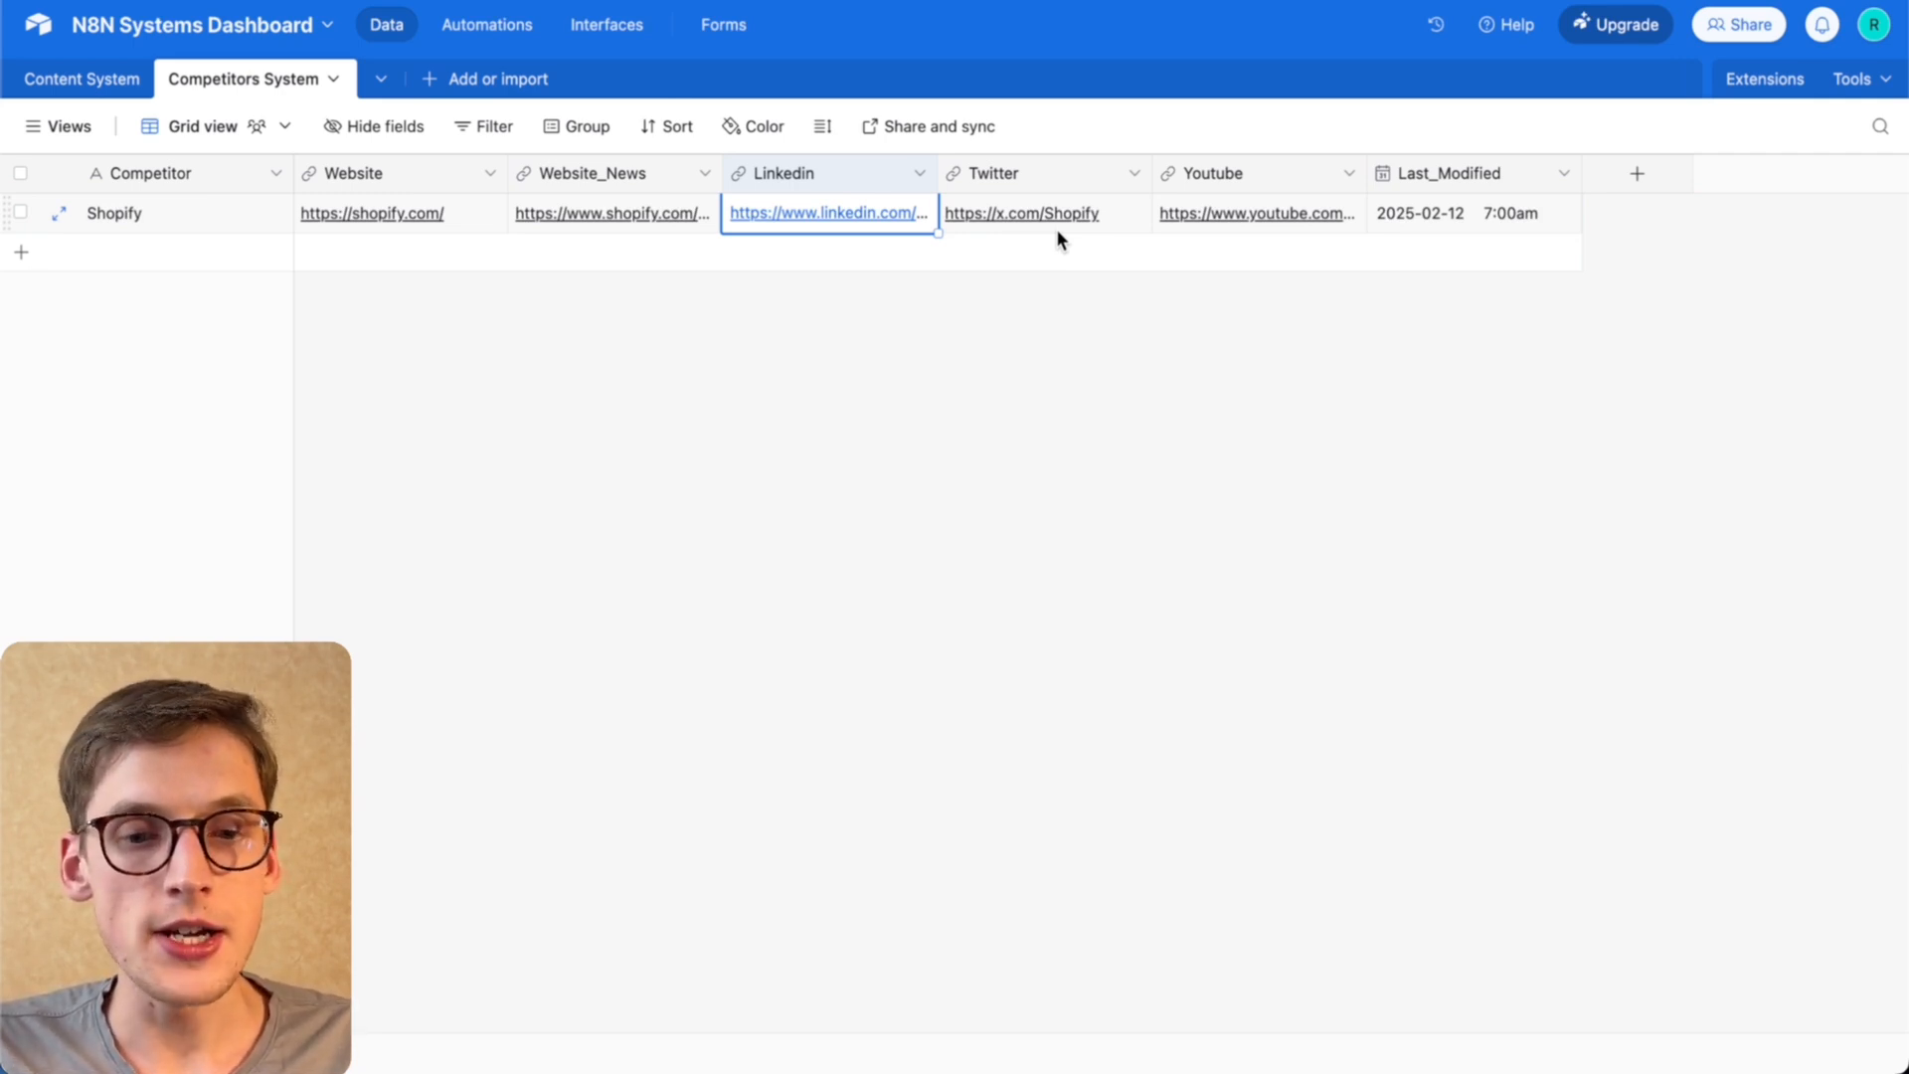
Step: Switch back to the n8n workflow and try to add another manual trigger
click(468, 1)
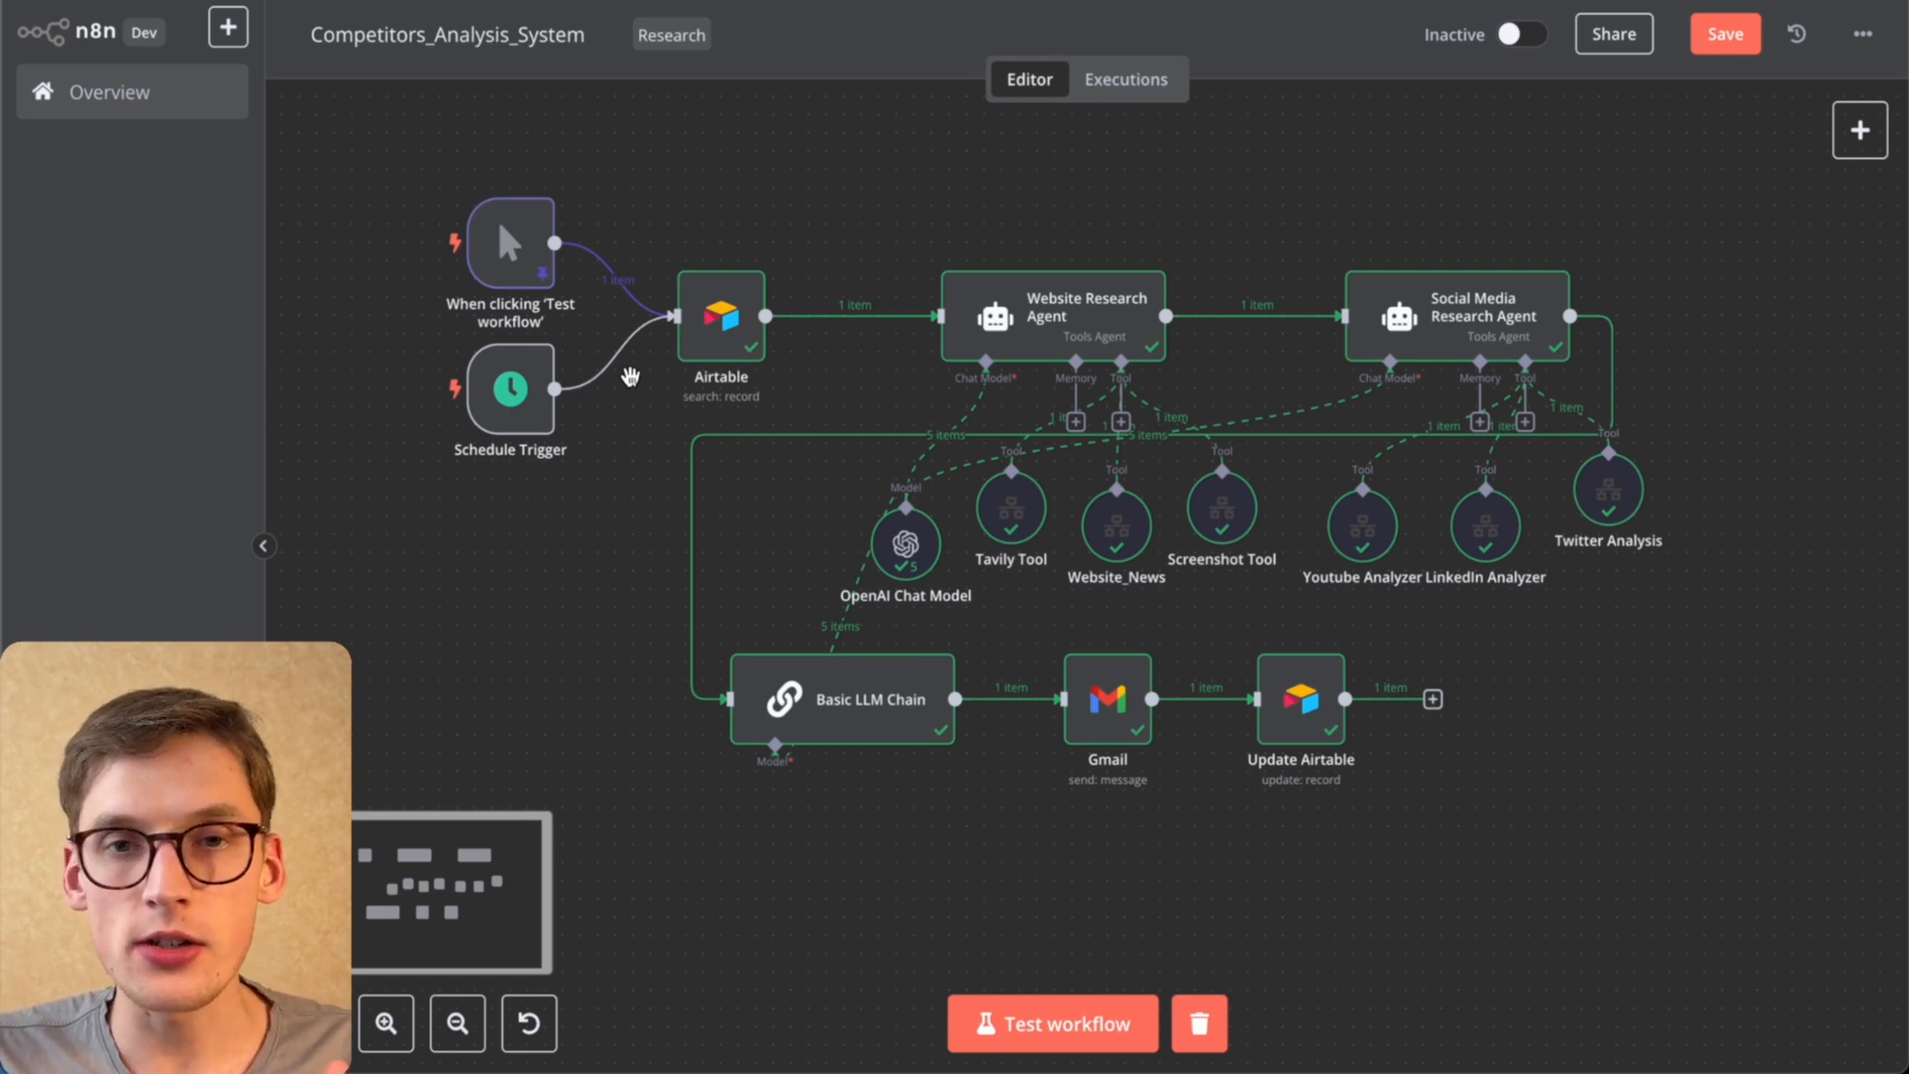
mouse_move(708, 665)
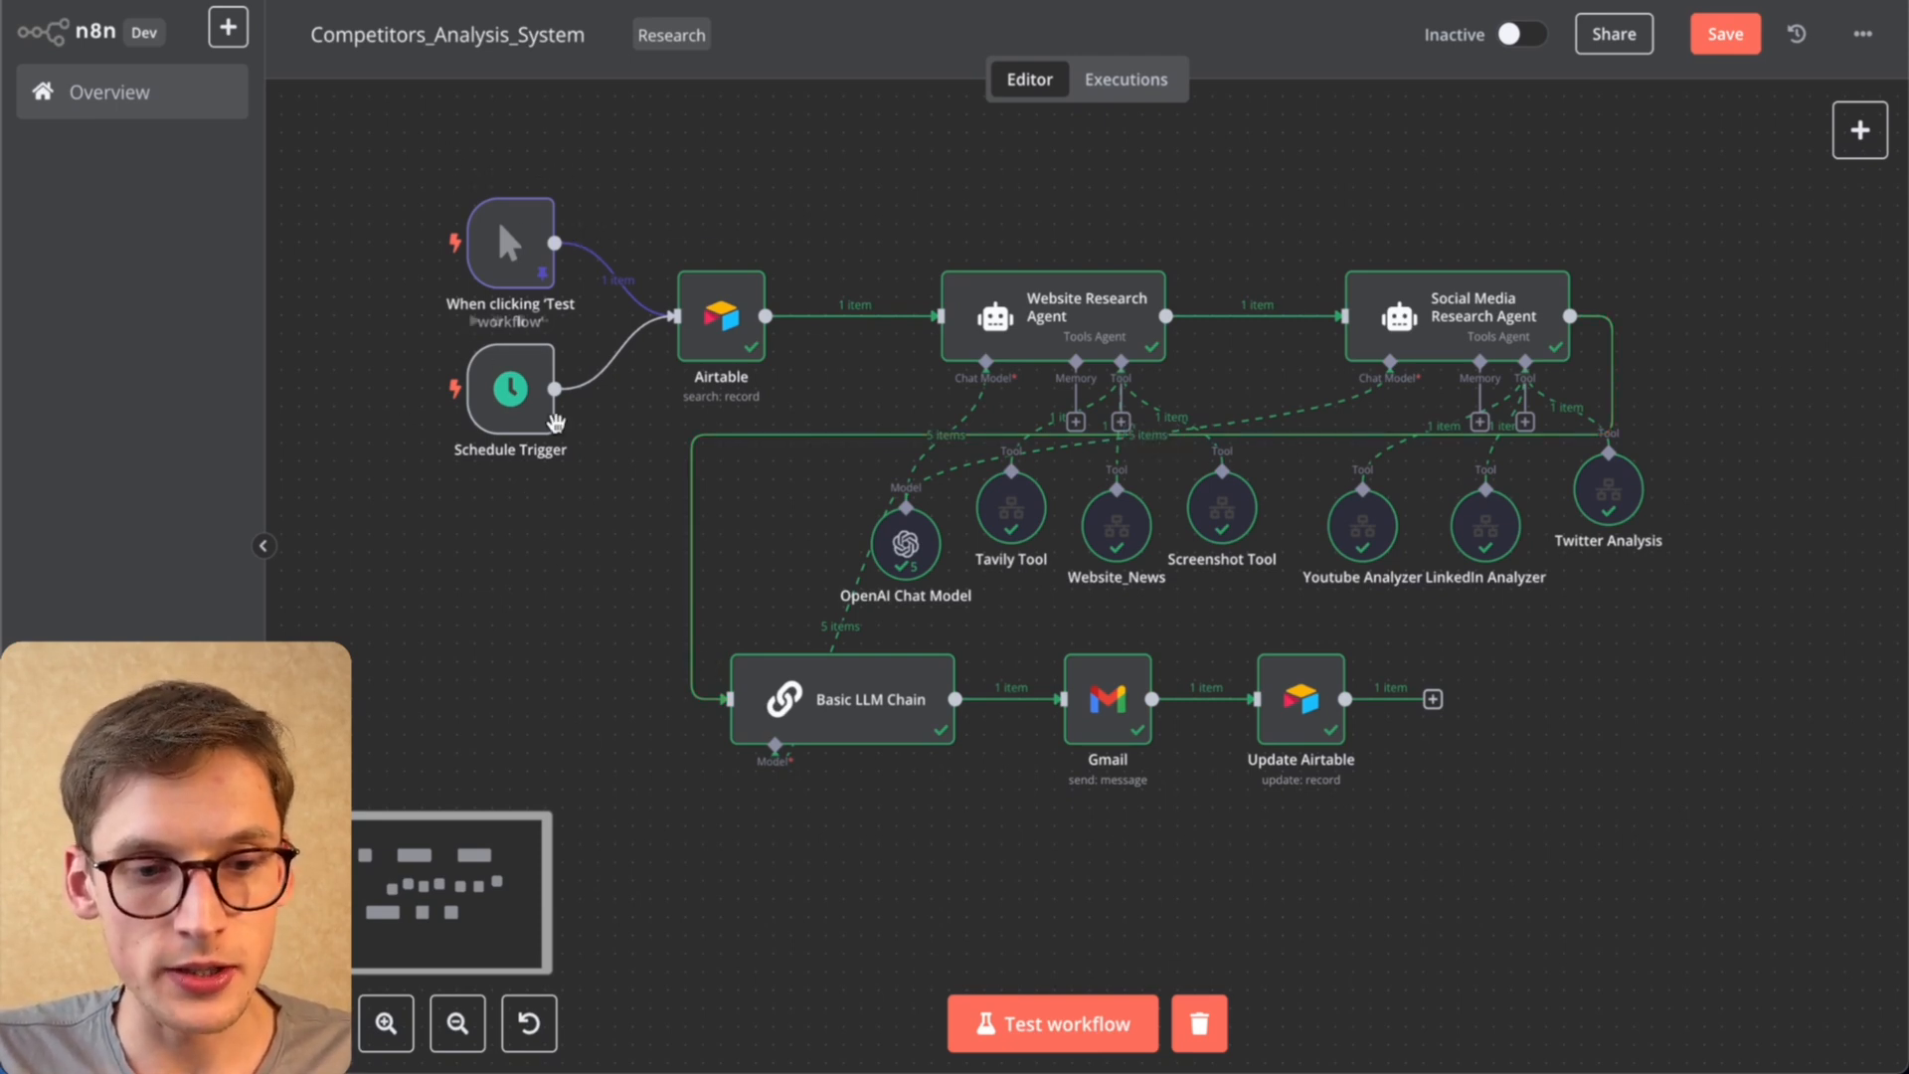
mouse_move(513, 269)
click(1860, 129)
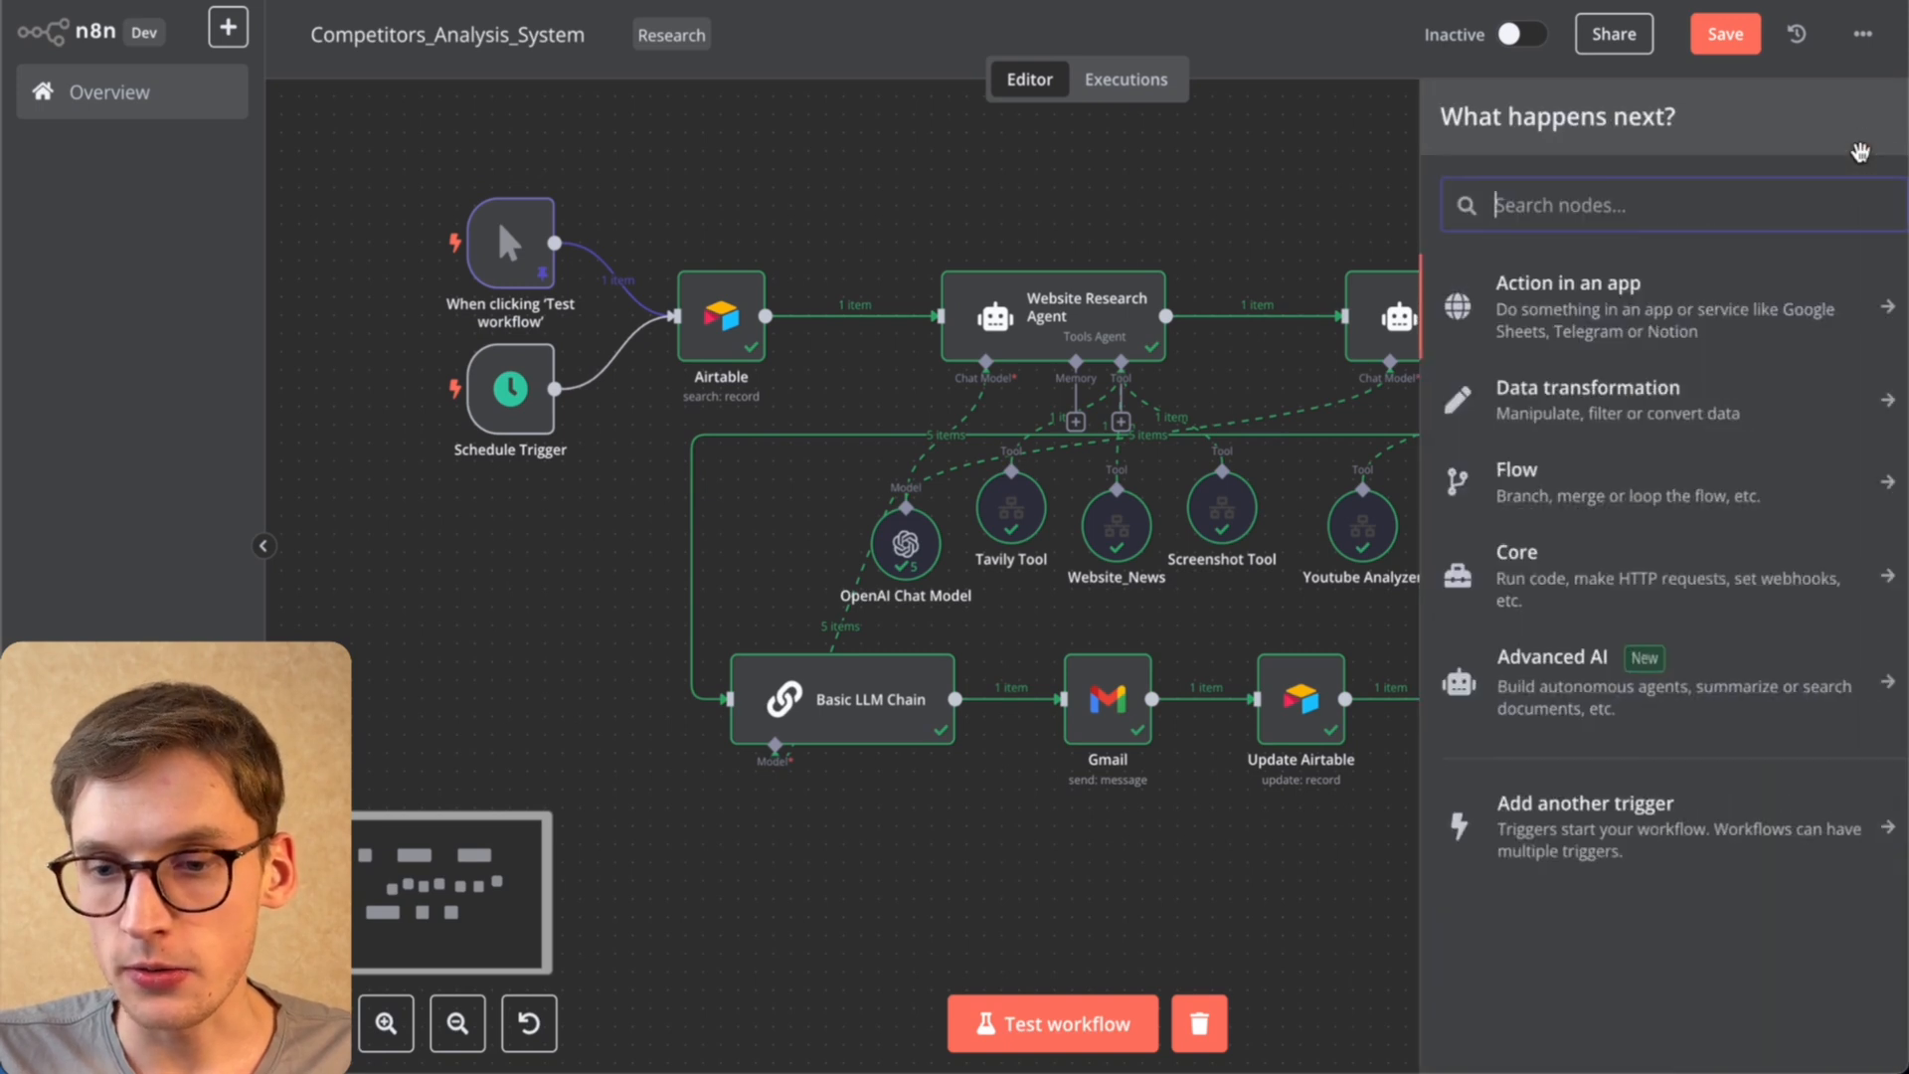
click(1652, 808)
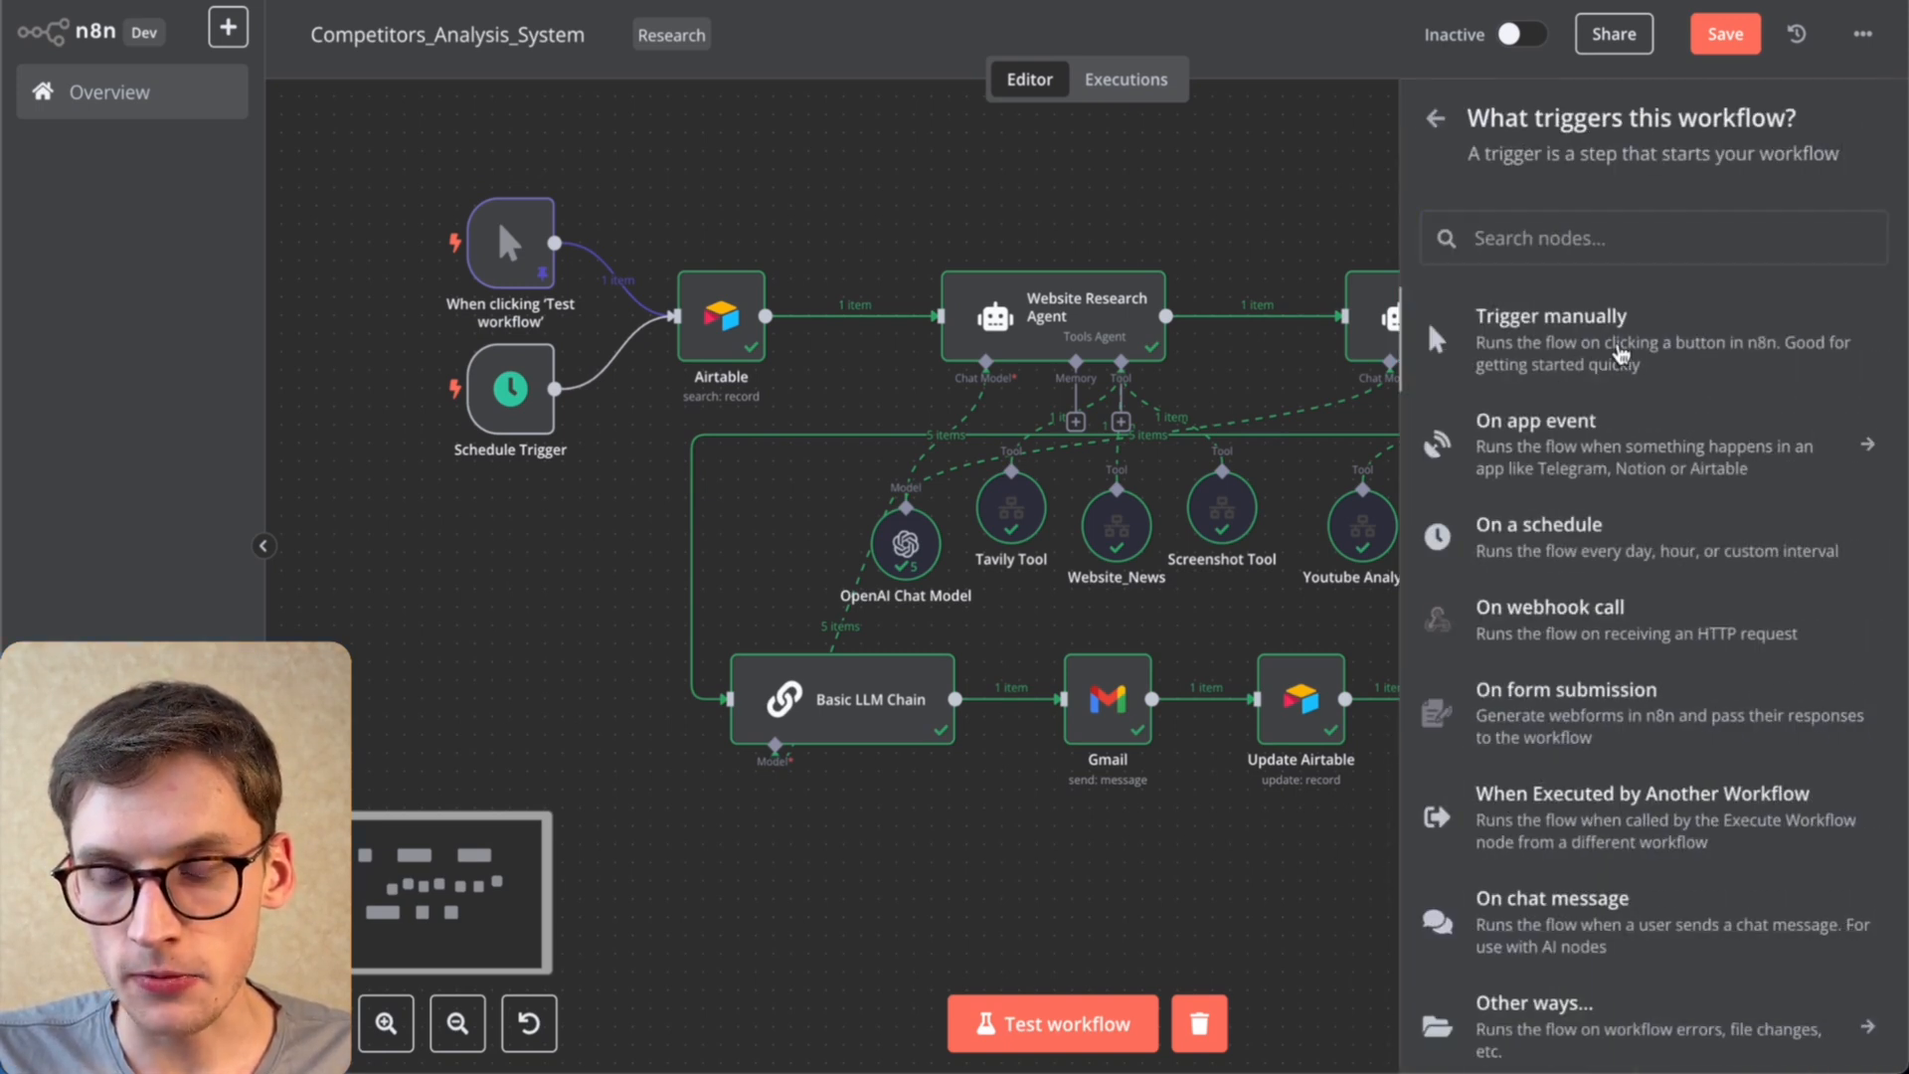
click(1620, 352)
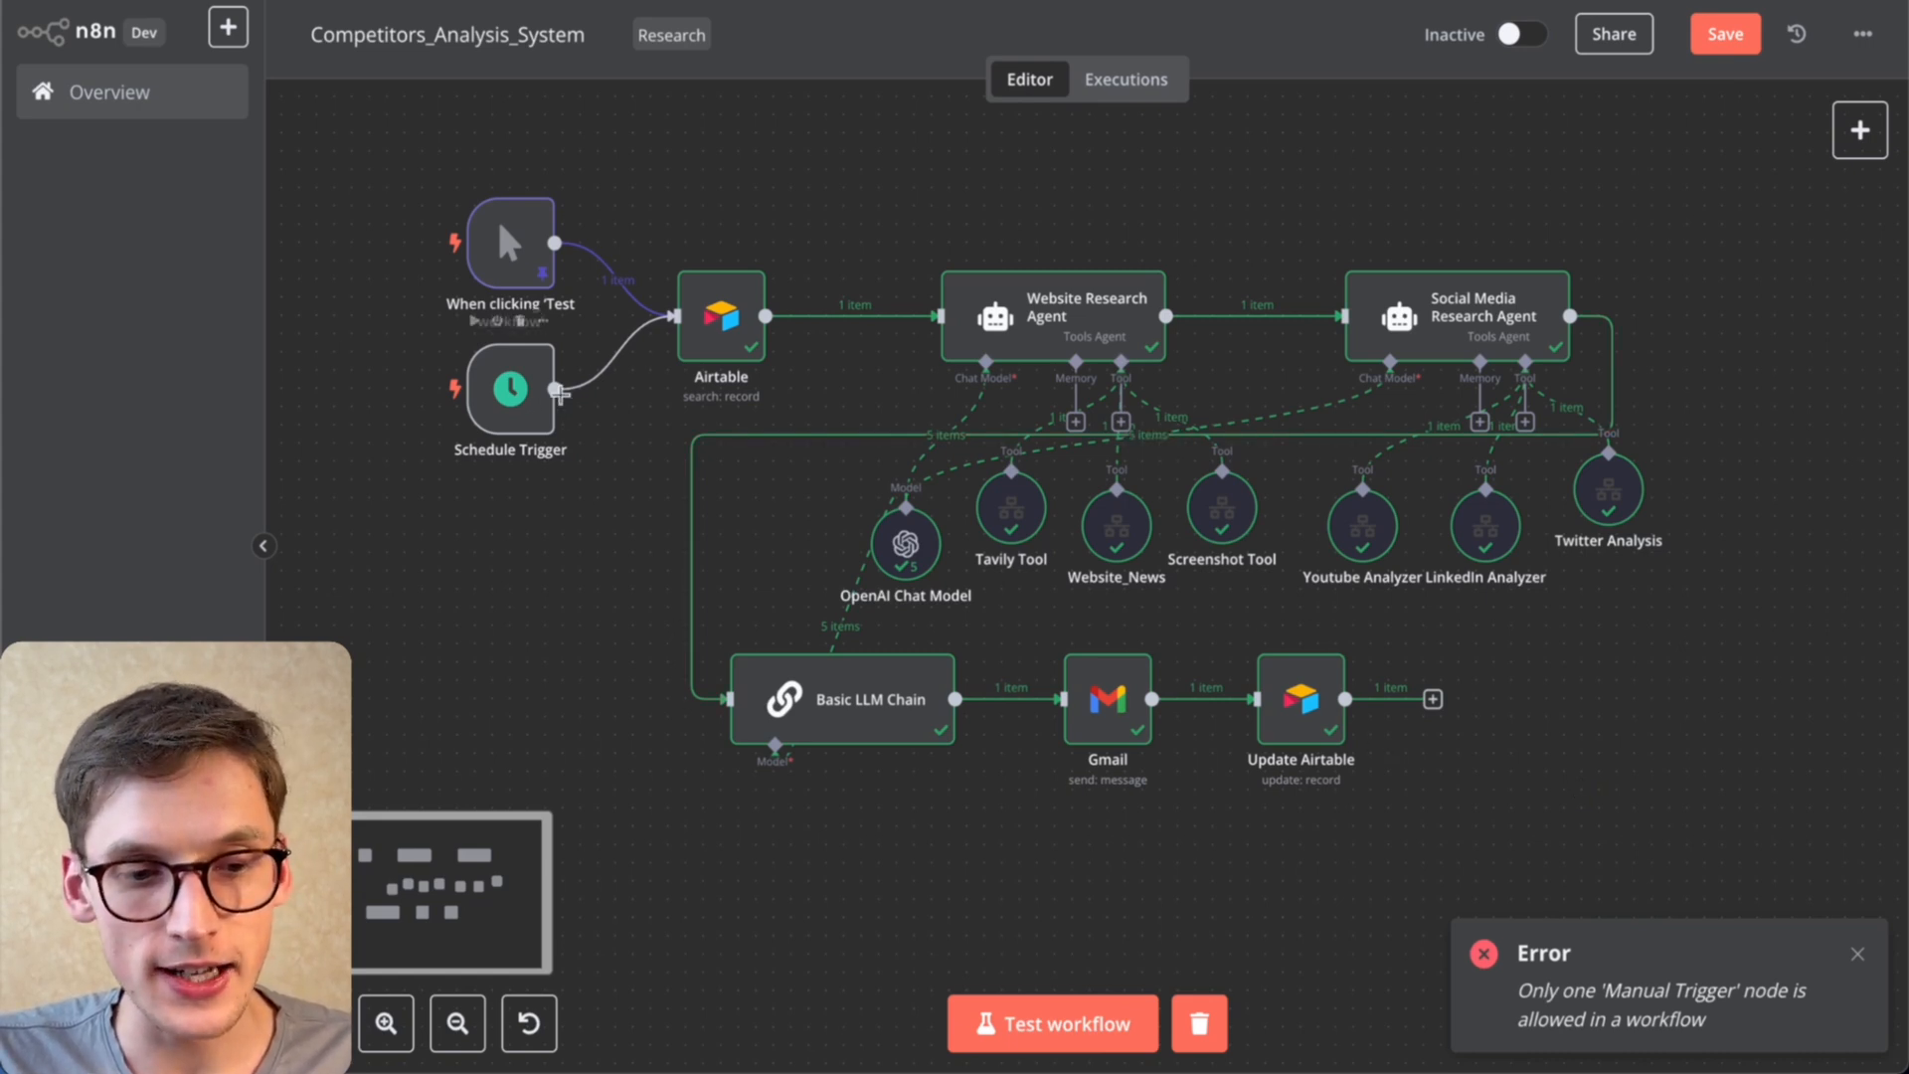
Step: Open the Schedule Trigger node and review its trigger interval and weeks-between-triggers settings
click(514, 388)
double_click(513, 388)
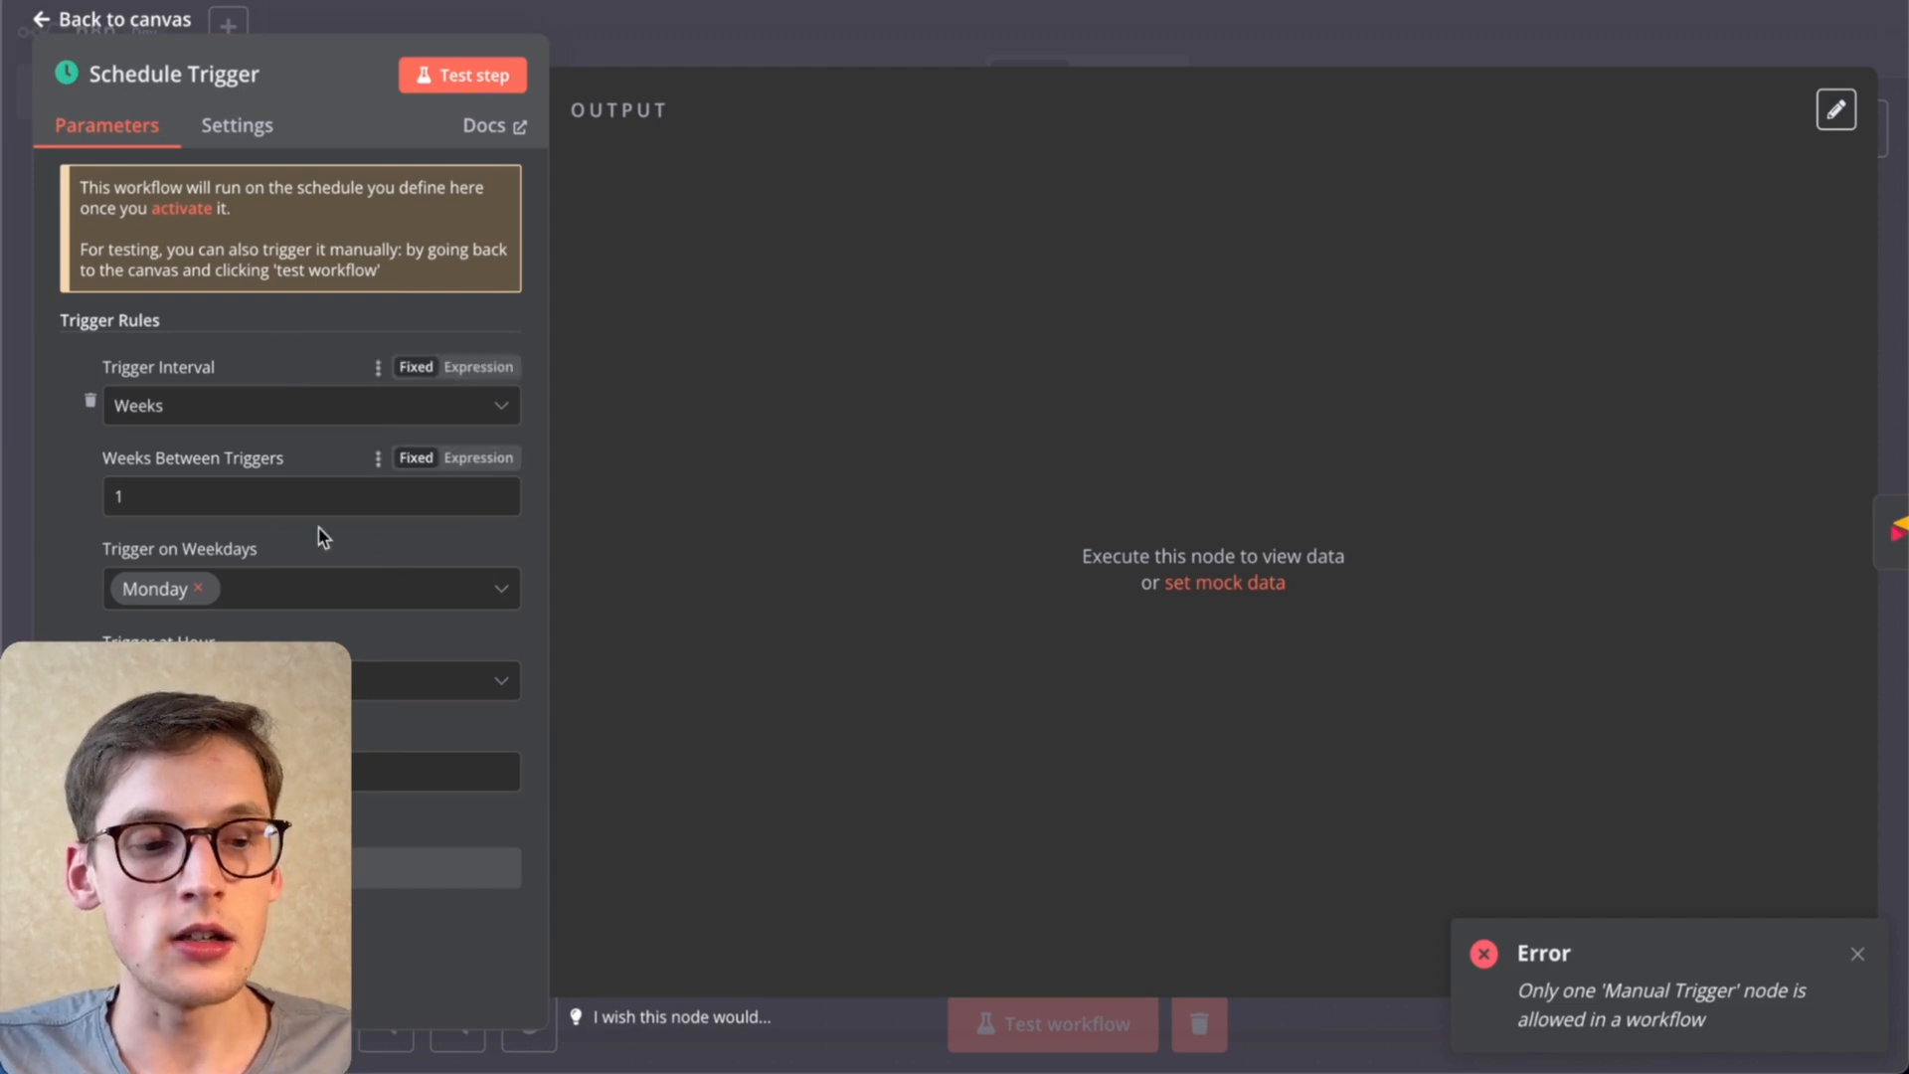
click(260, 411)
click(227, 411)
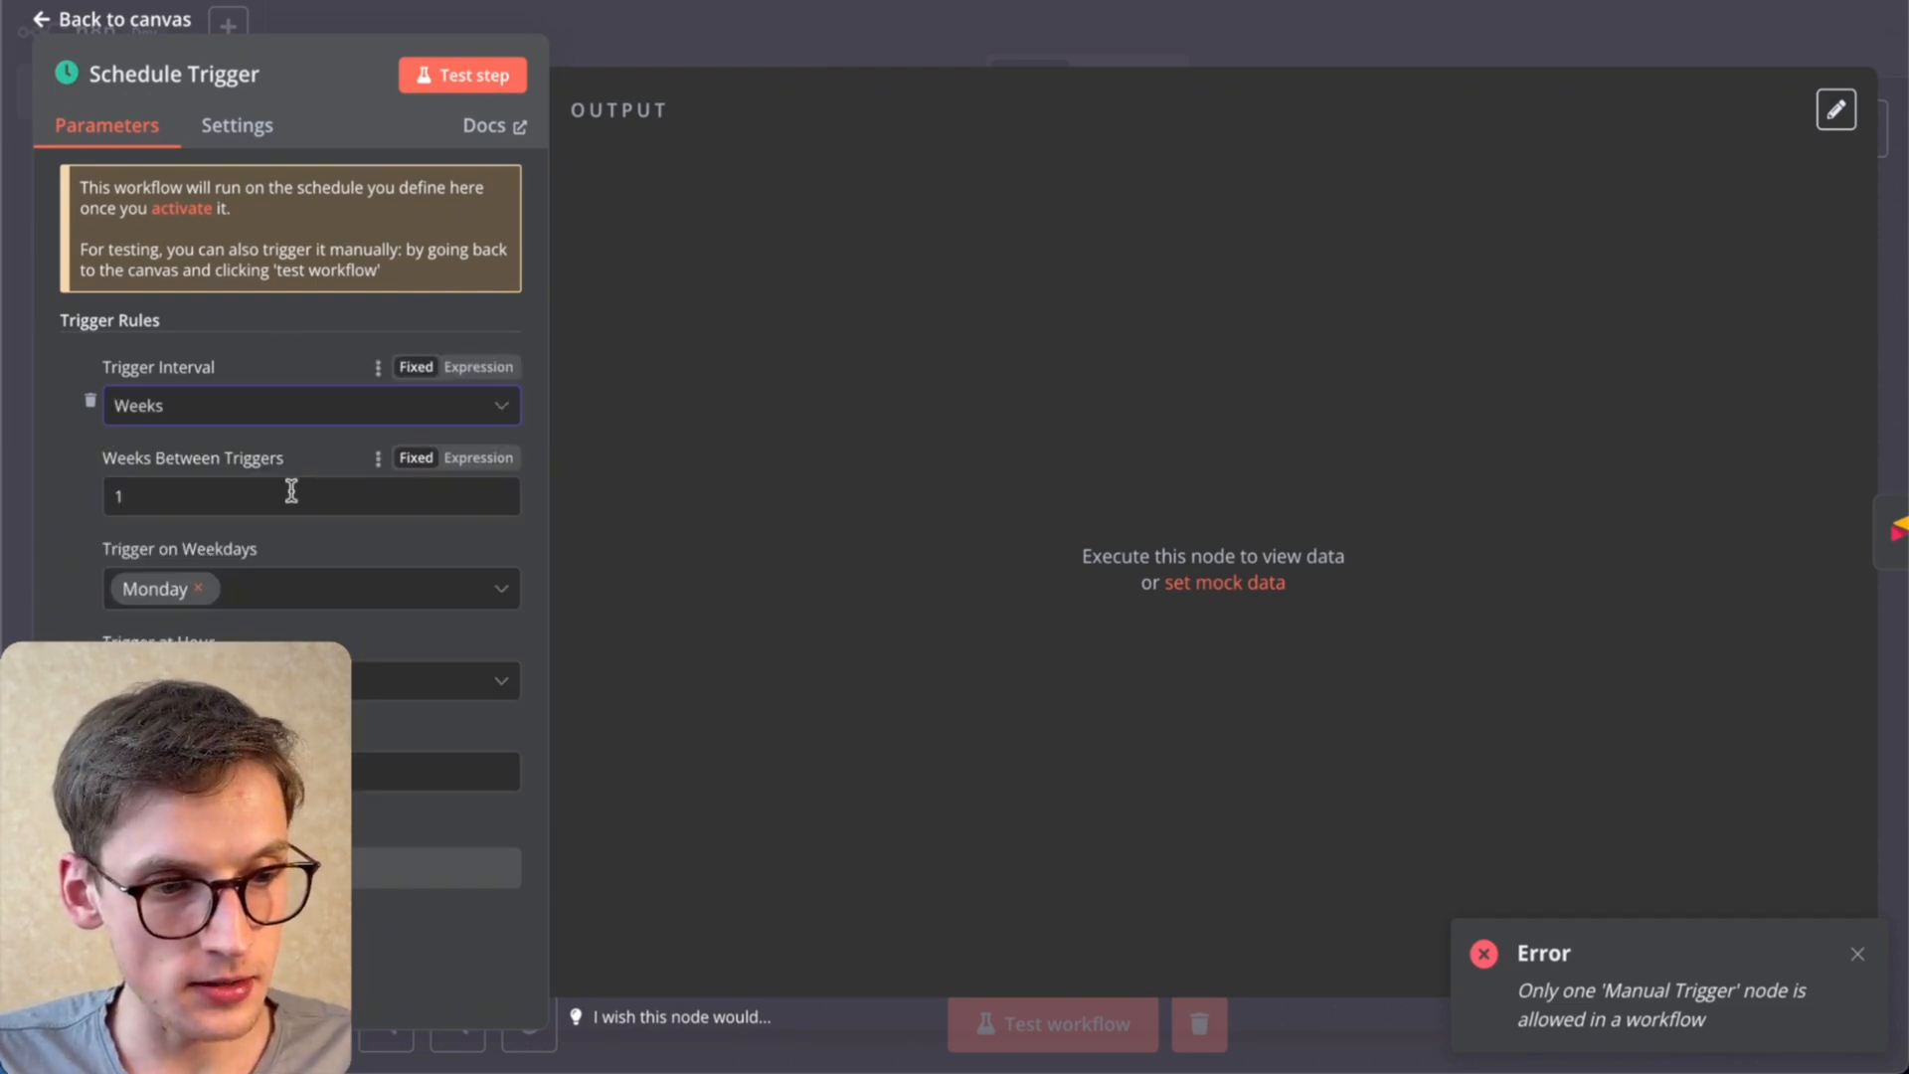
click(290, 494)
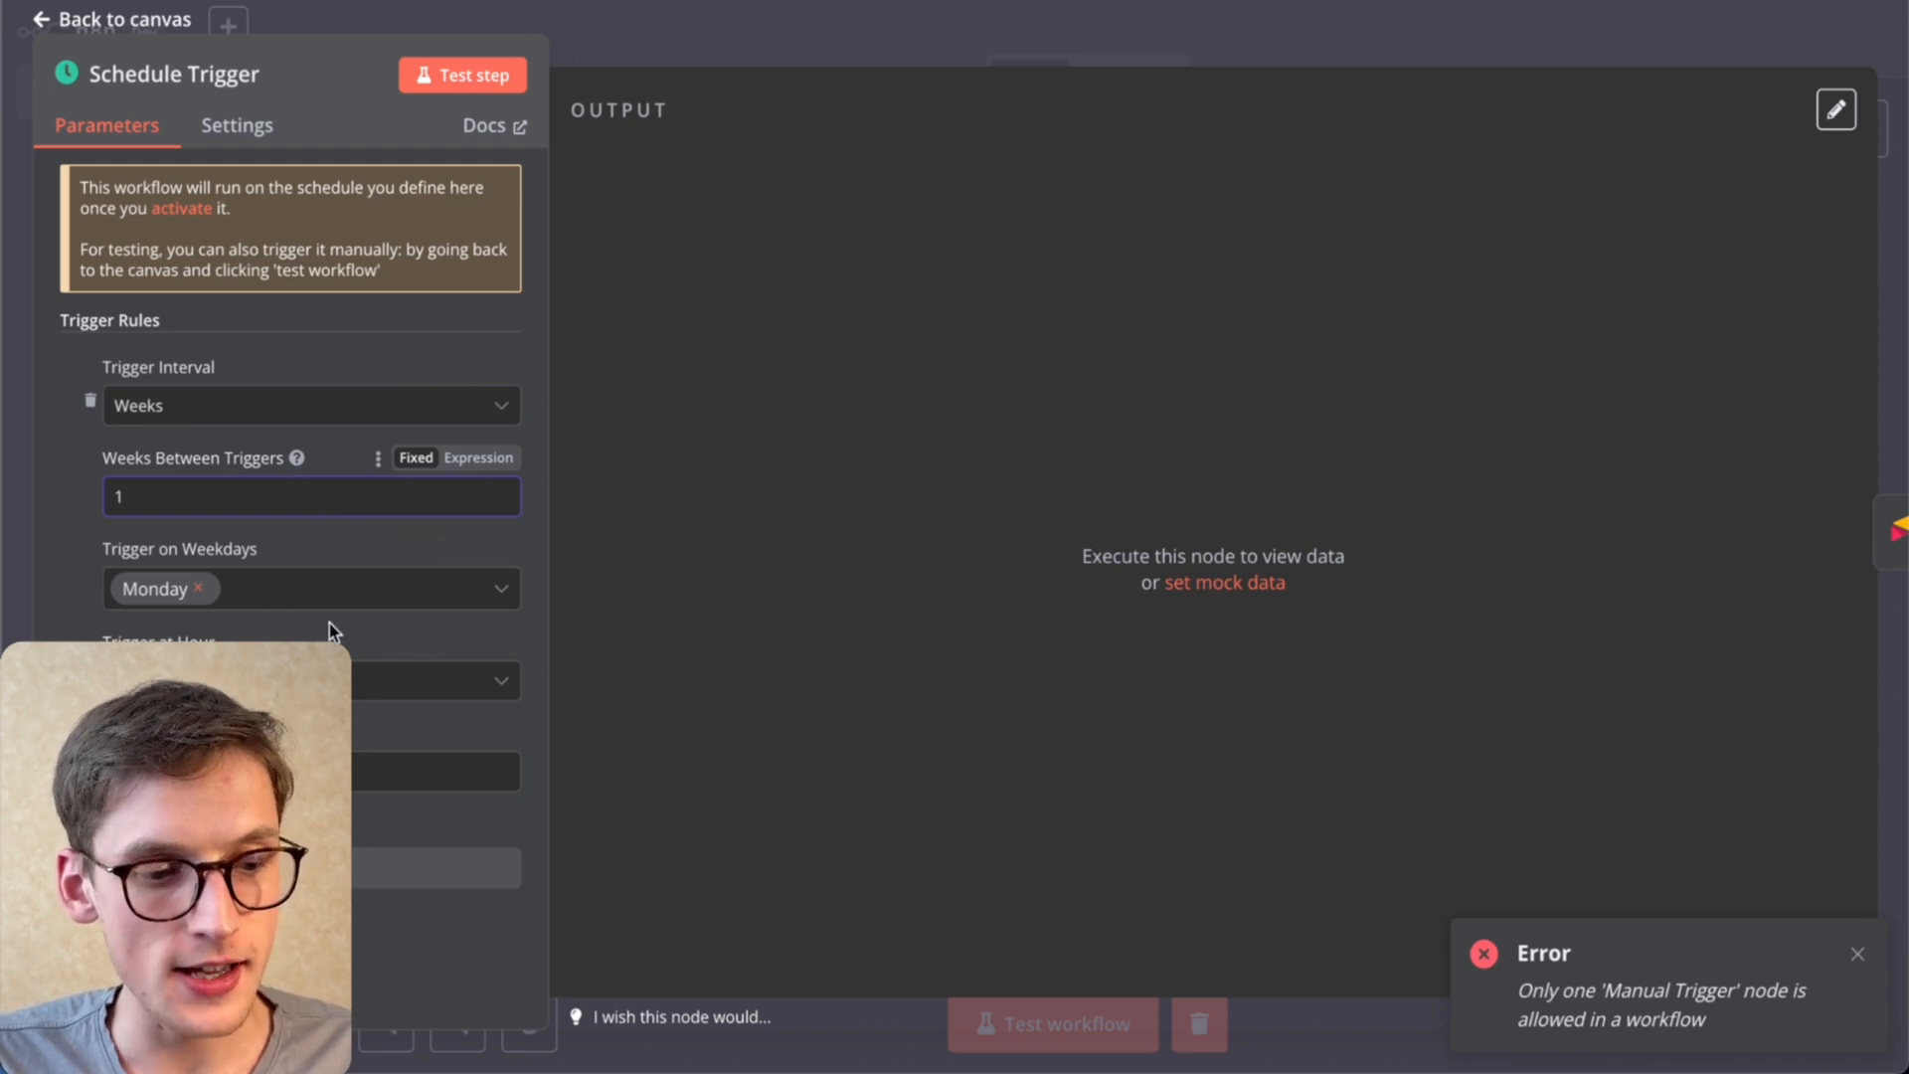
click(756, 42)
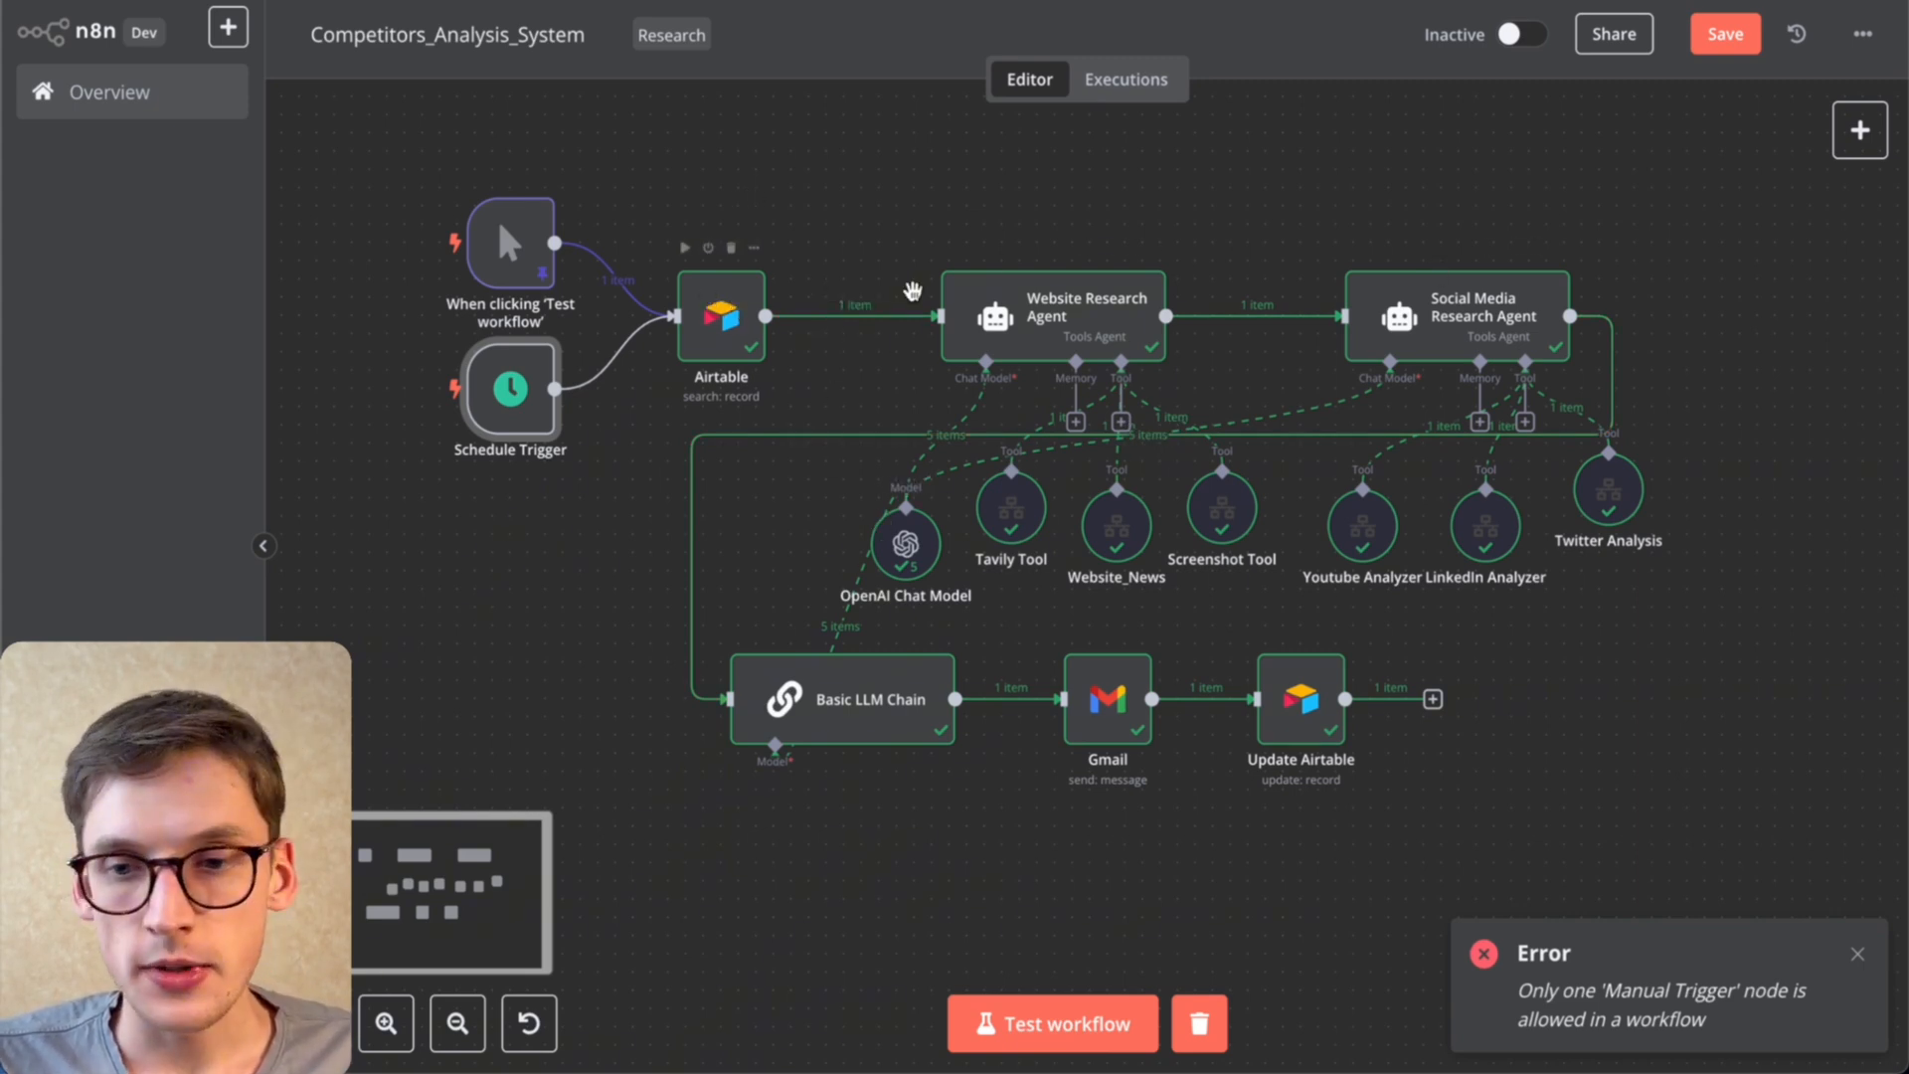
Step: Add an Airtable Search records node after the Schedule Trigger
click(1852, 133)
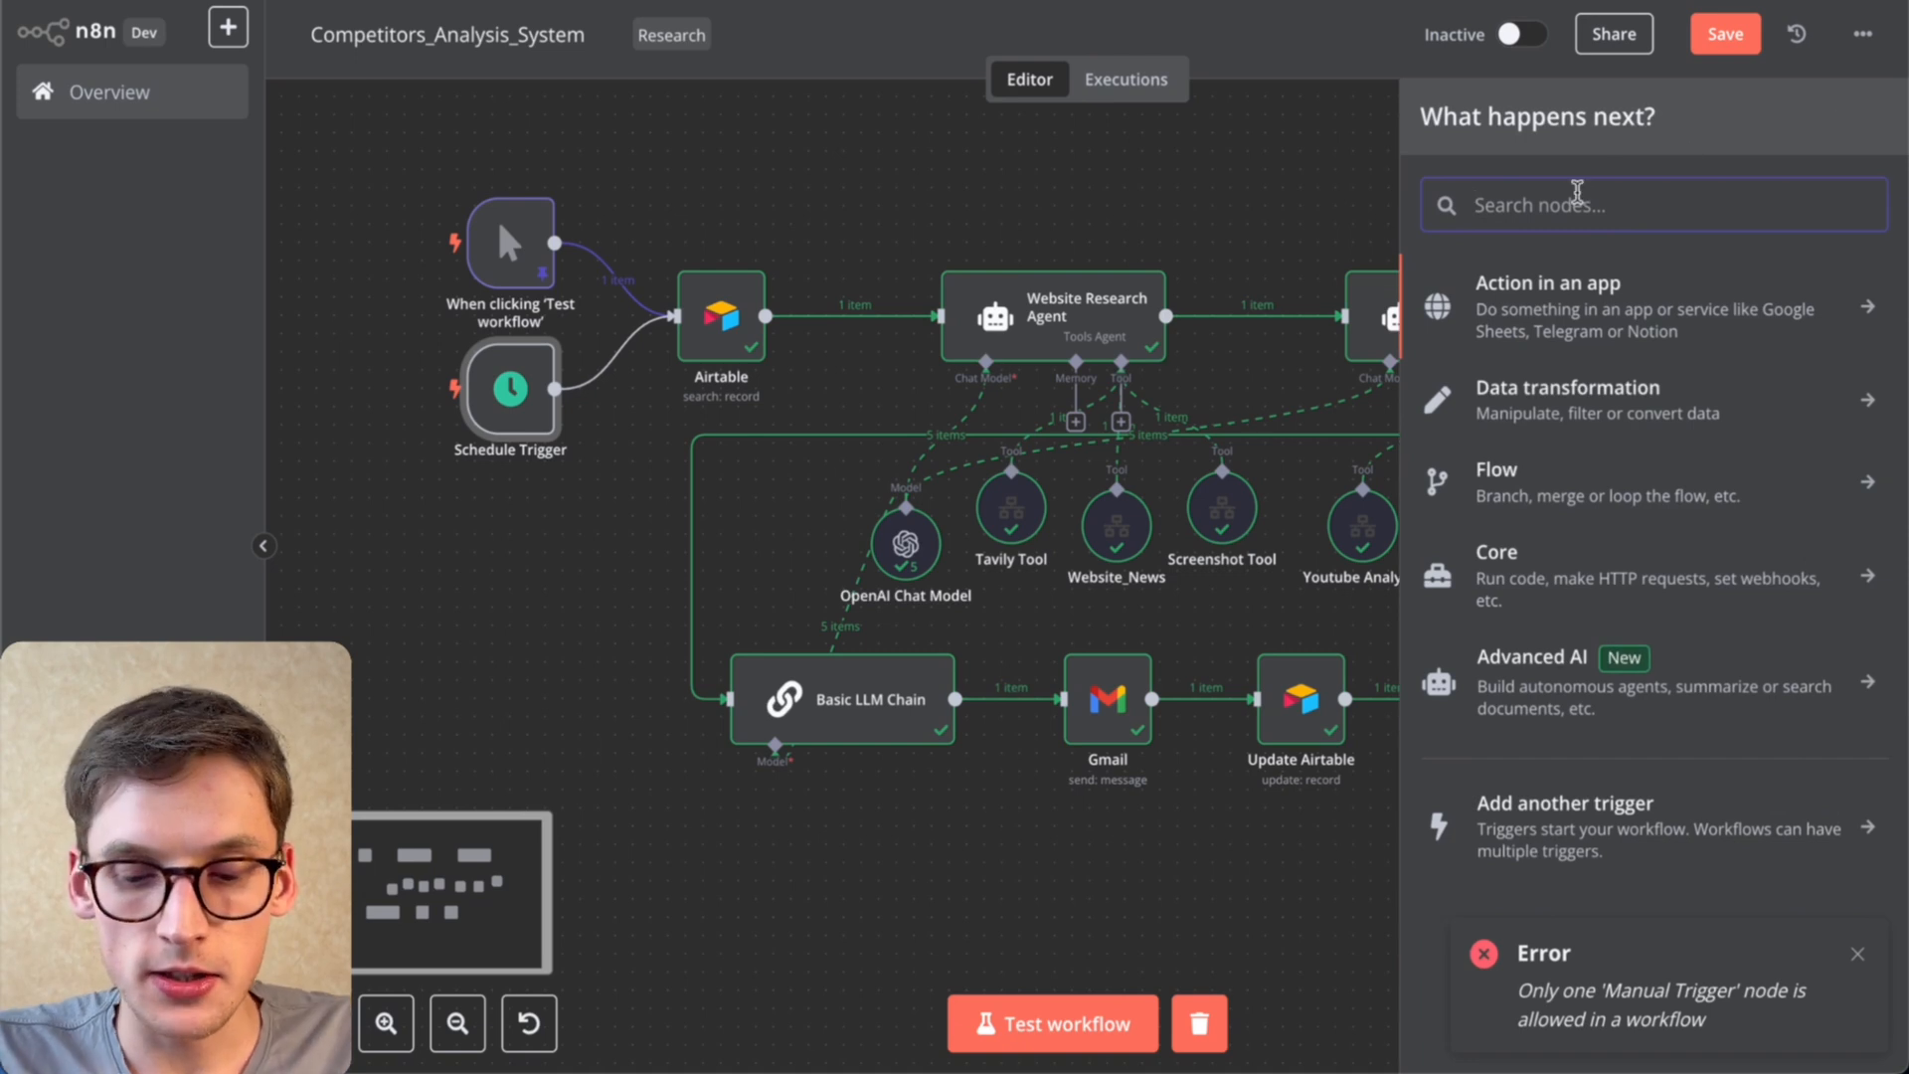
text(airt)
click(1547, 290)
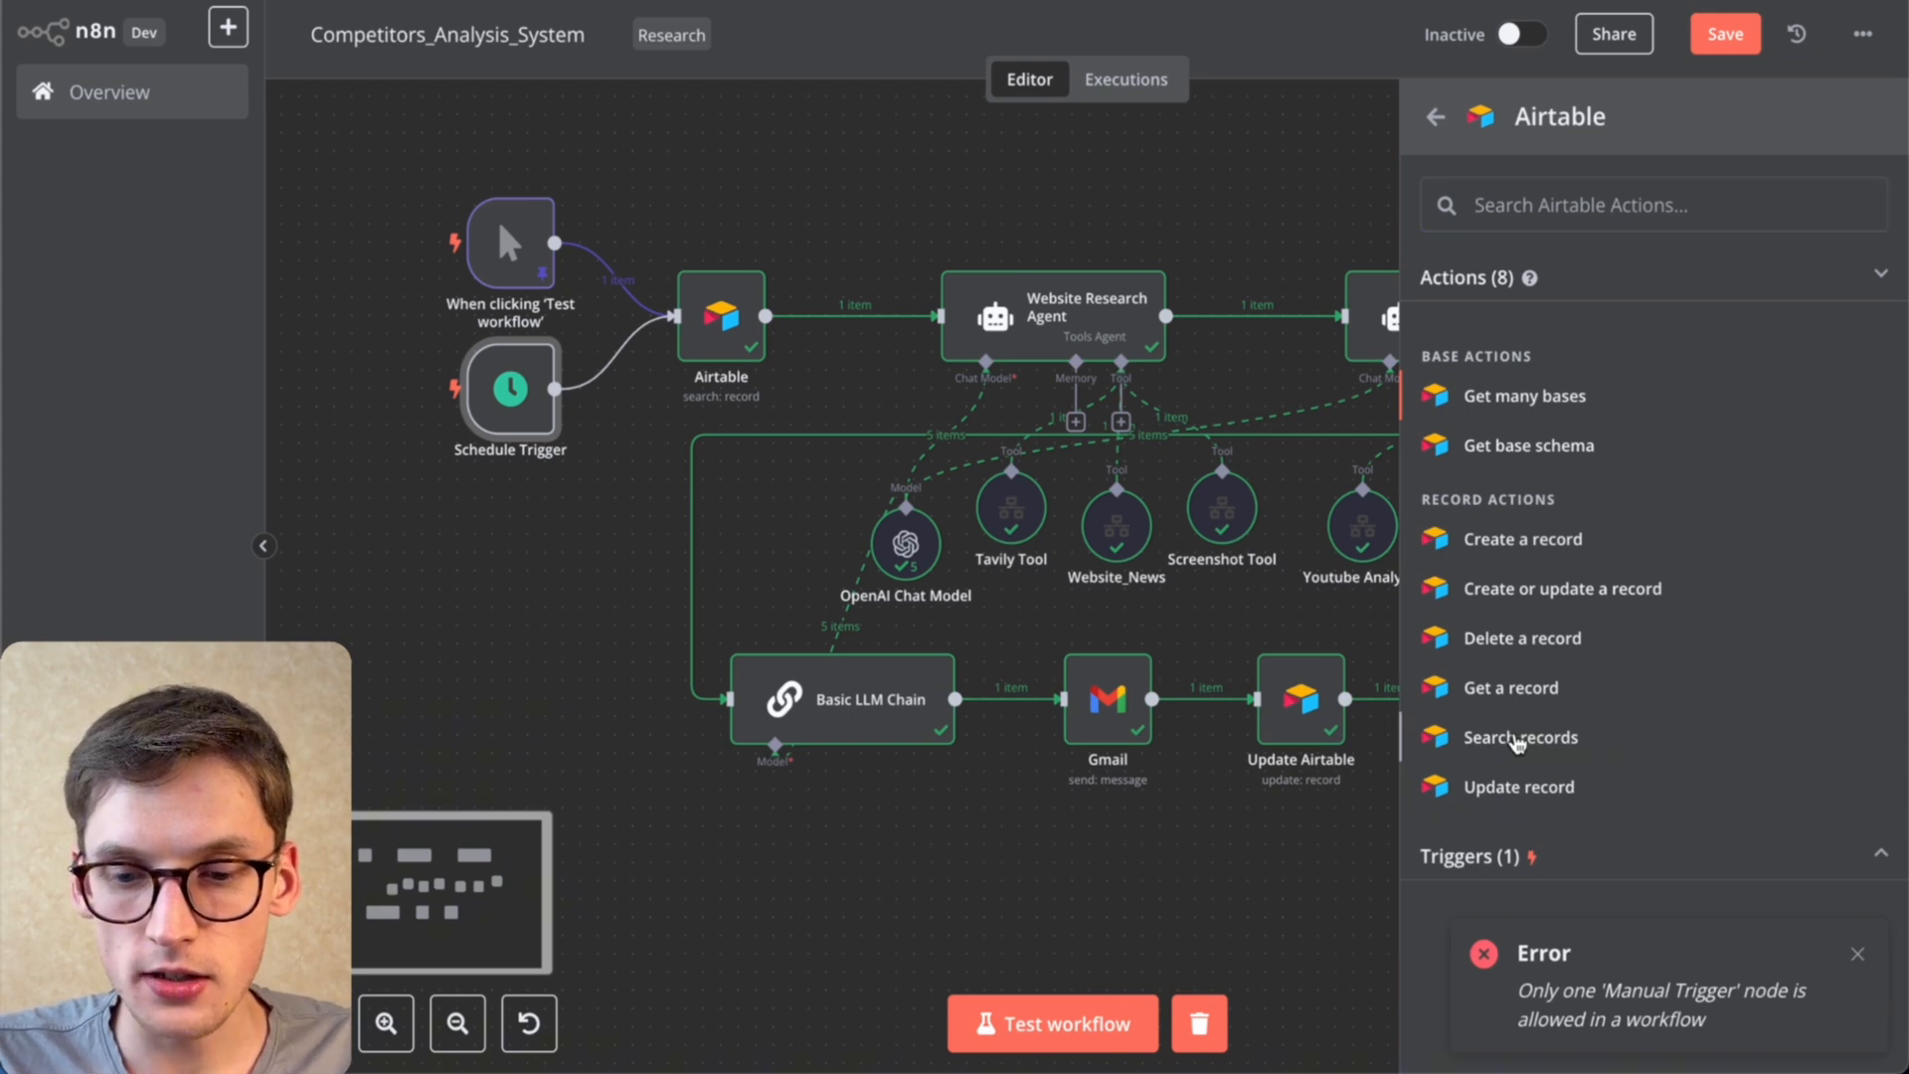
click(1517, 739)
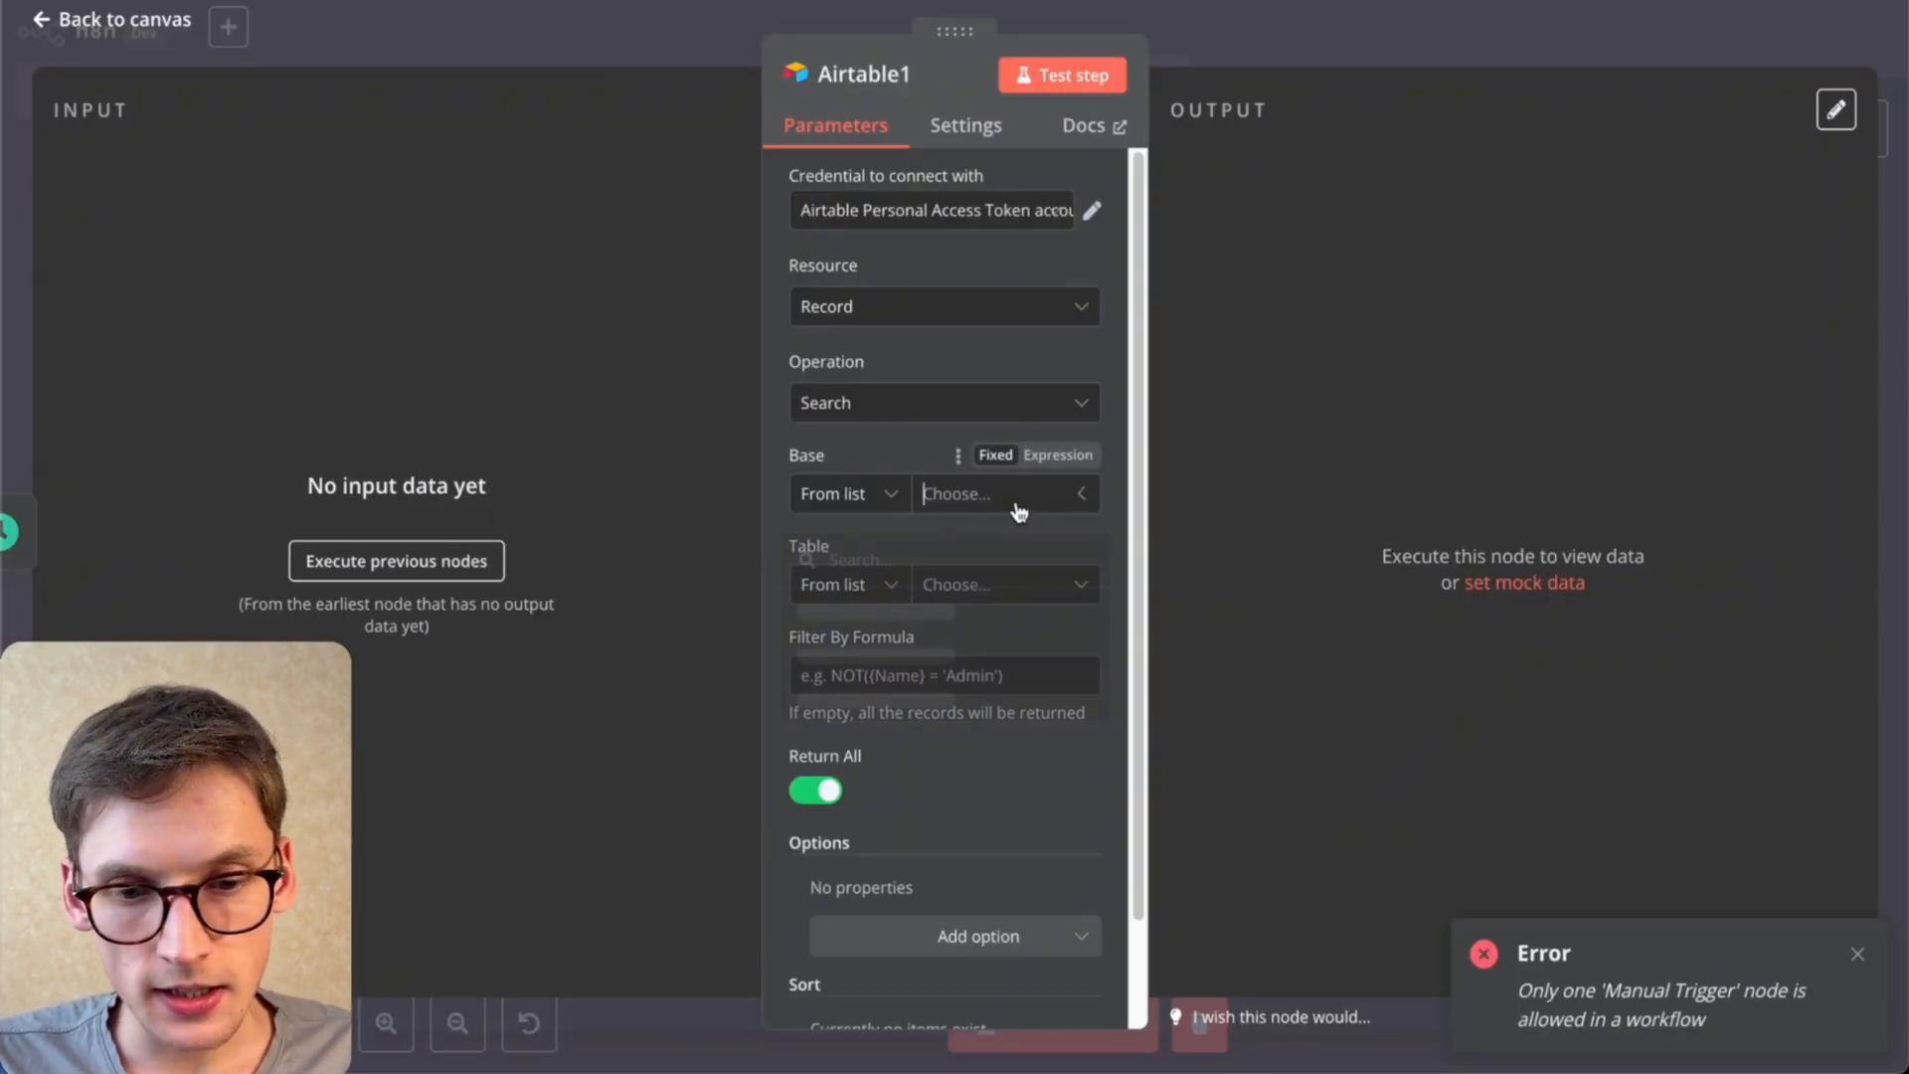
Step: Set the new Airtable node's base to N8N Systems Dashboard and its table to Competitors System
click(1016, 503)
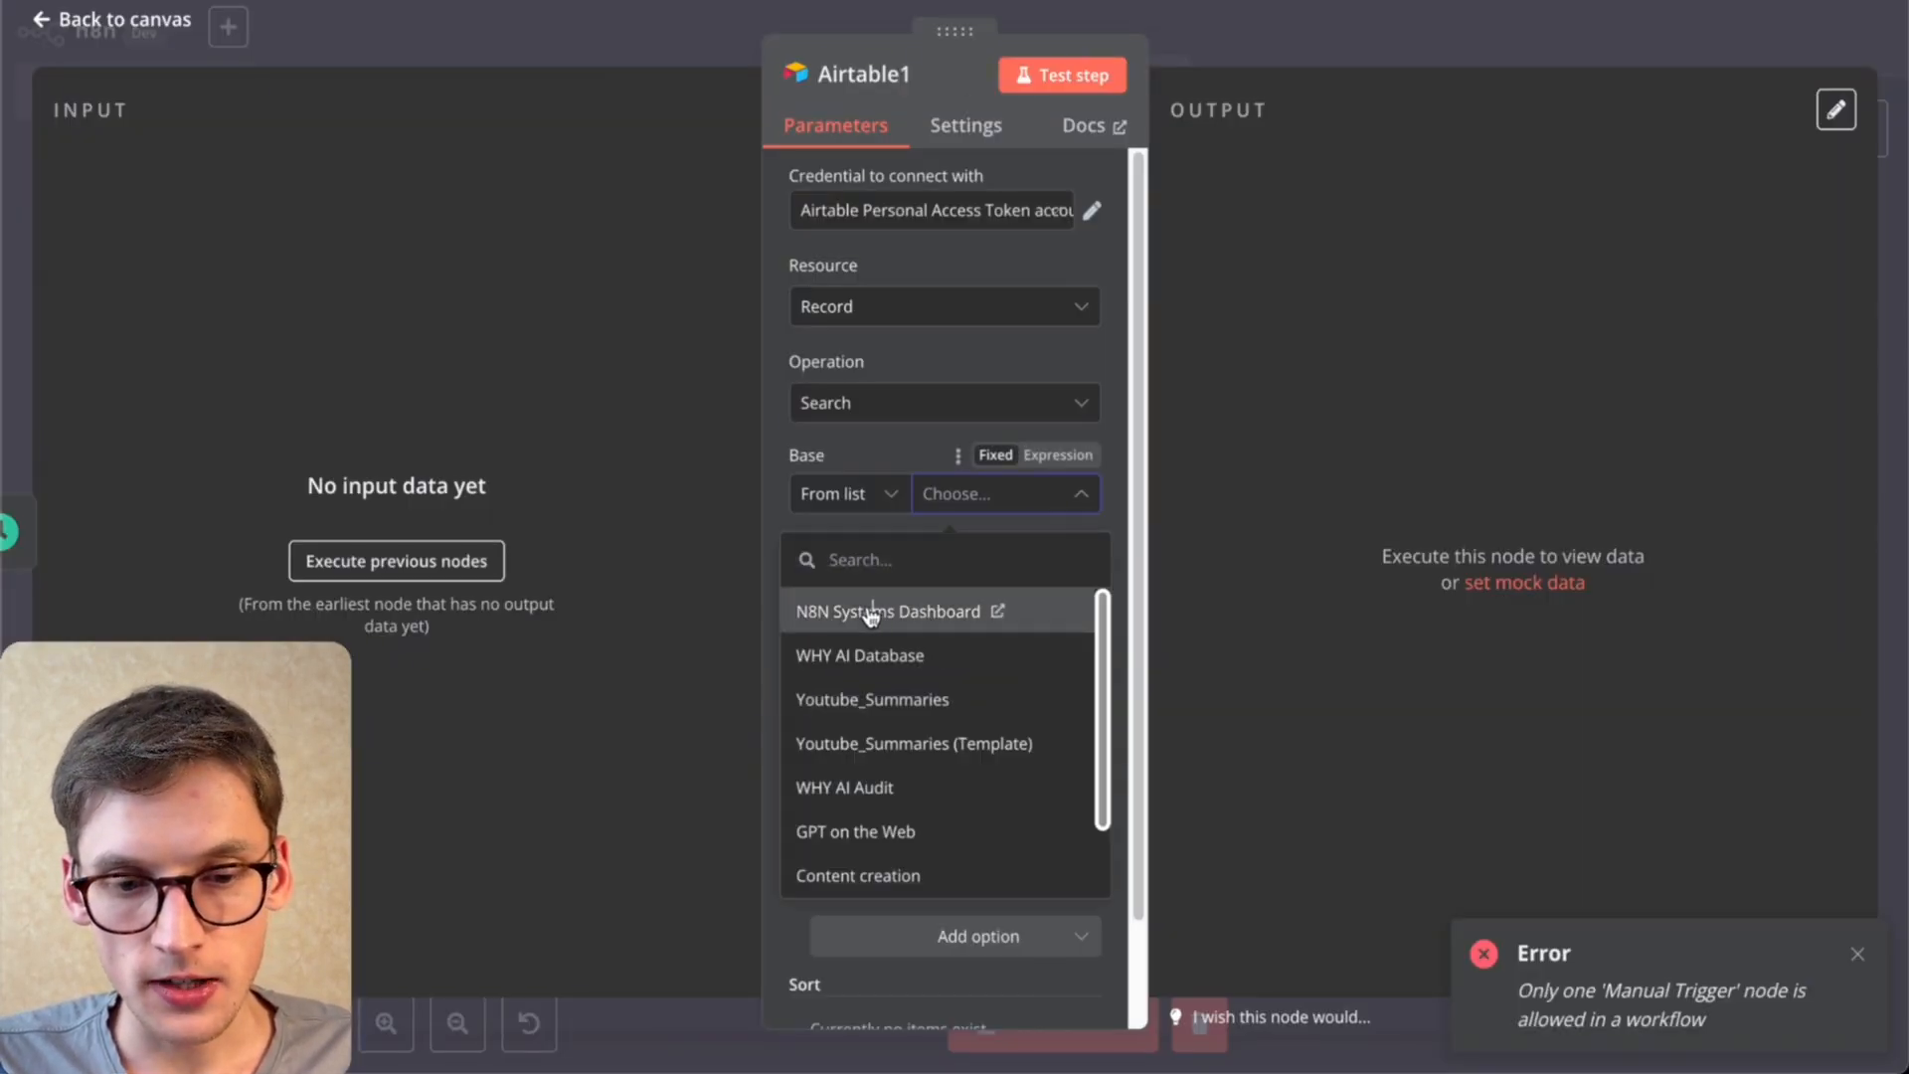
click(913, 616)
click(1029, 595)
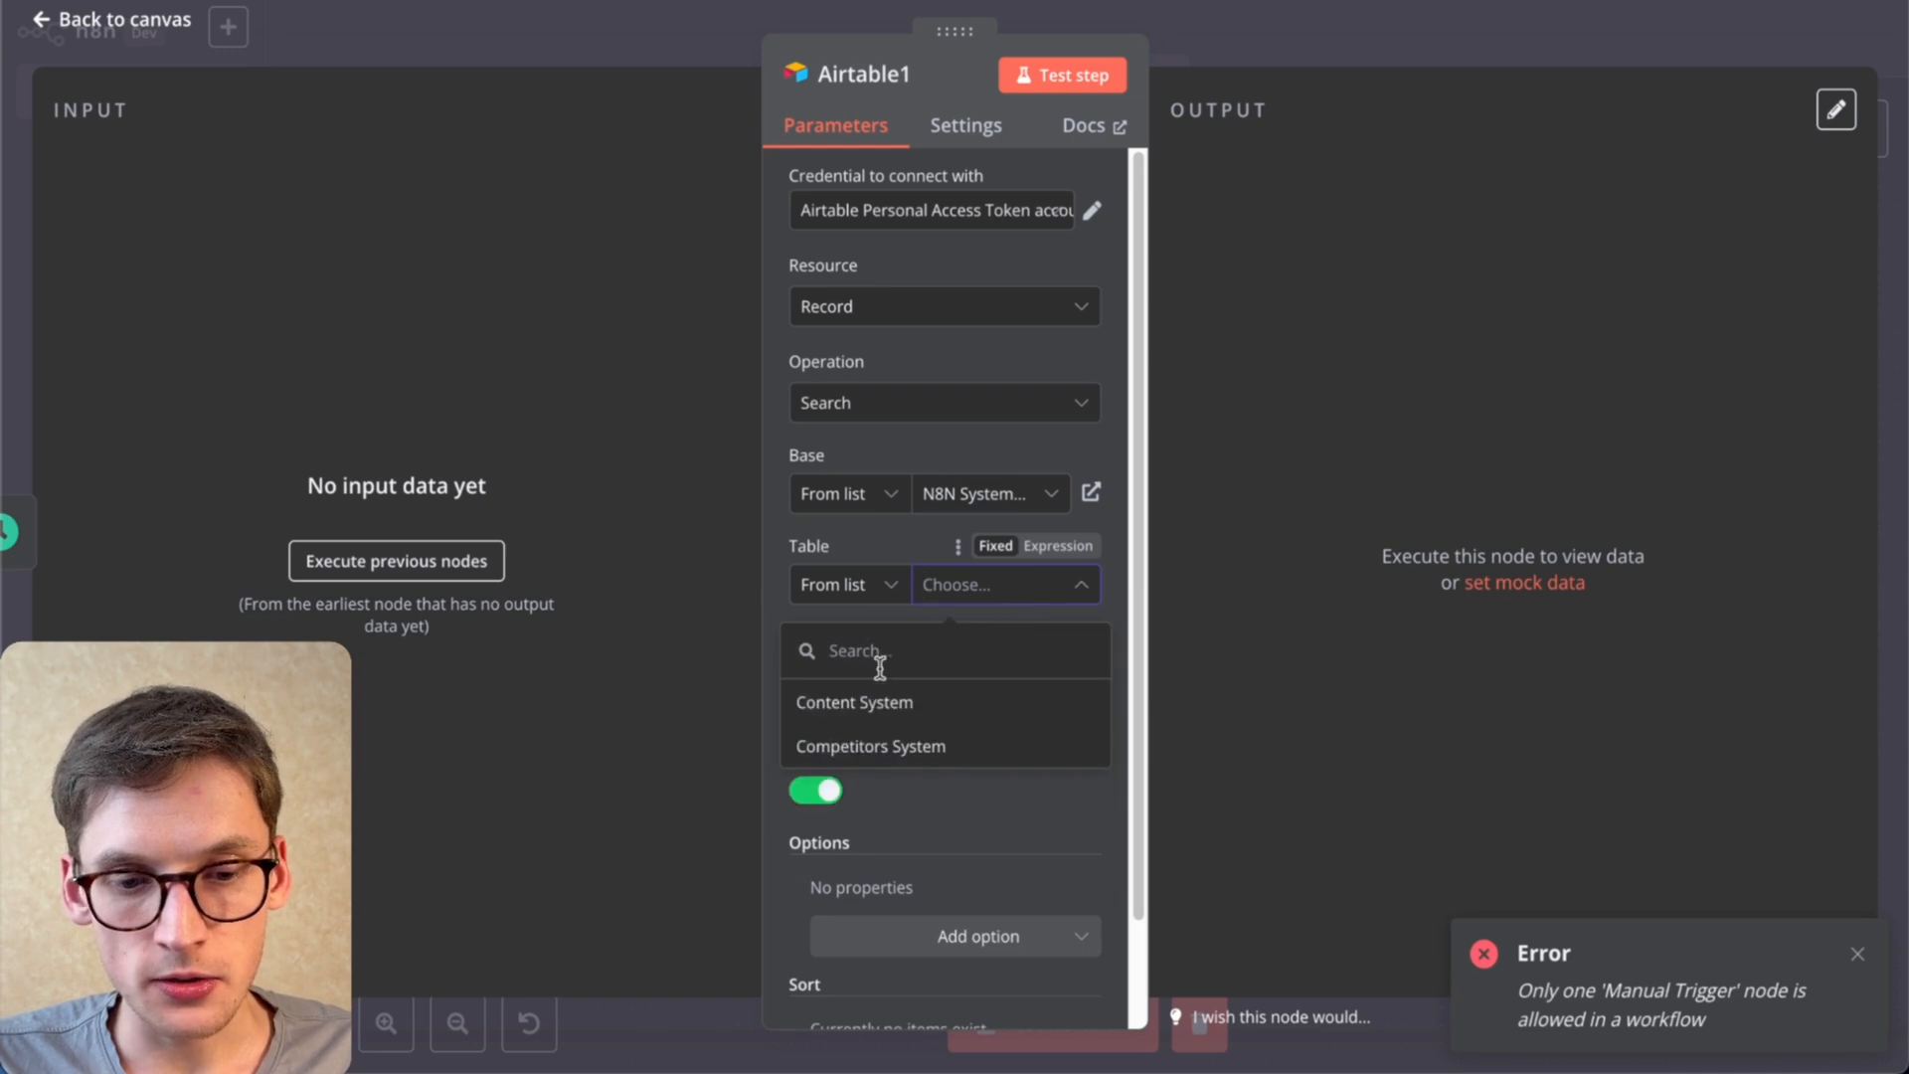
click(871, 746)
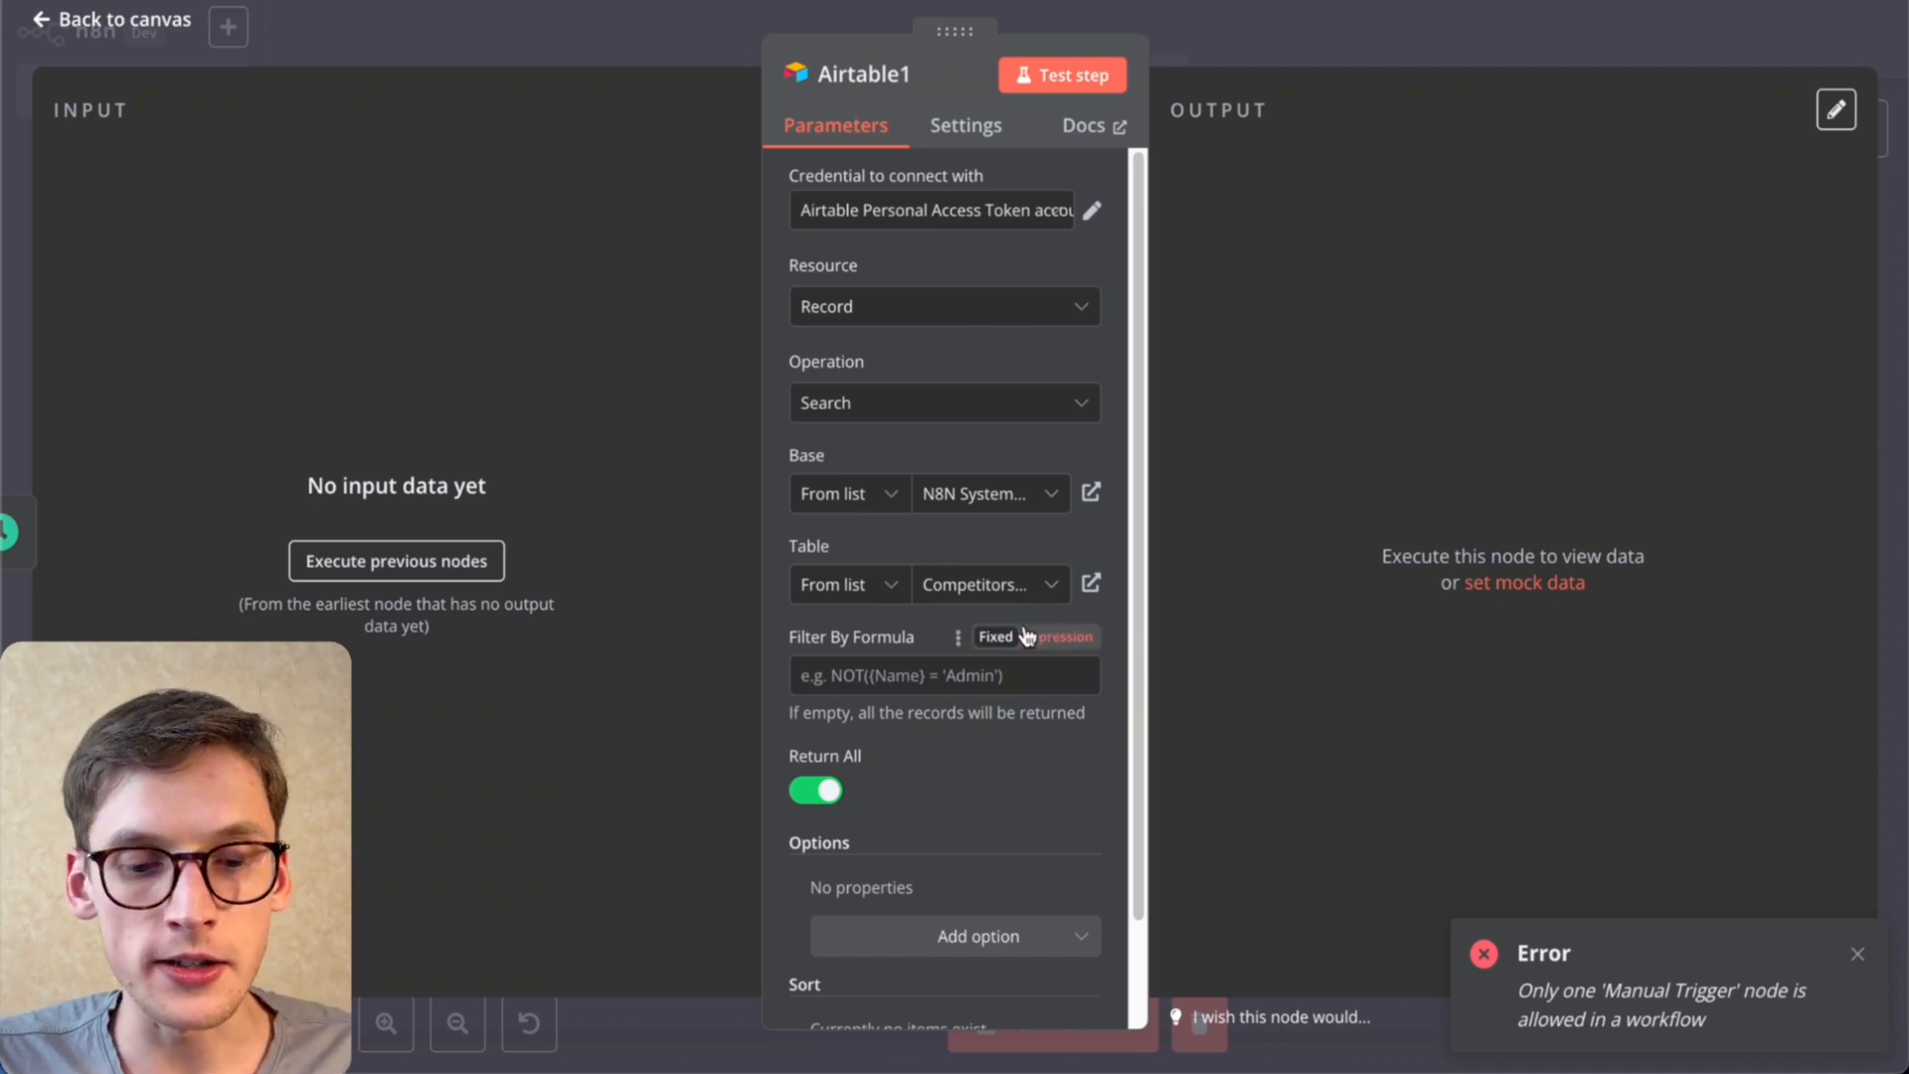
Step: Close the new Airtable search node's settings and delete the node from the workflow
scroll(1024, 631, down, 1)
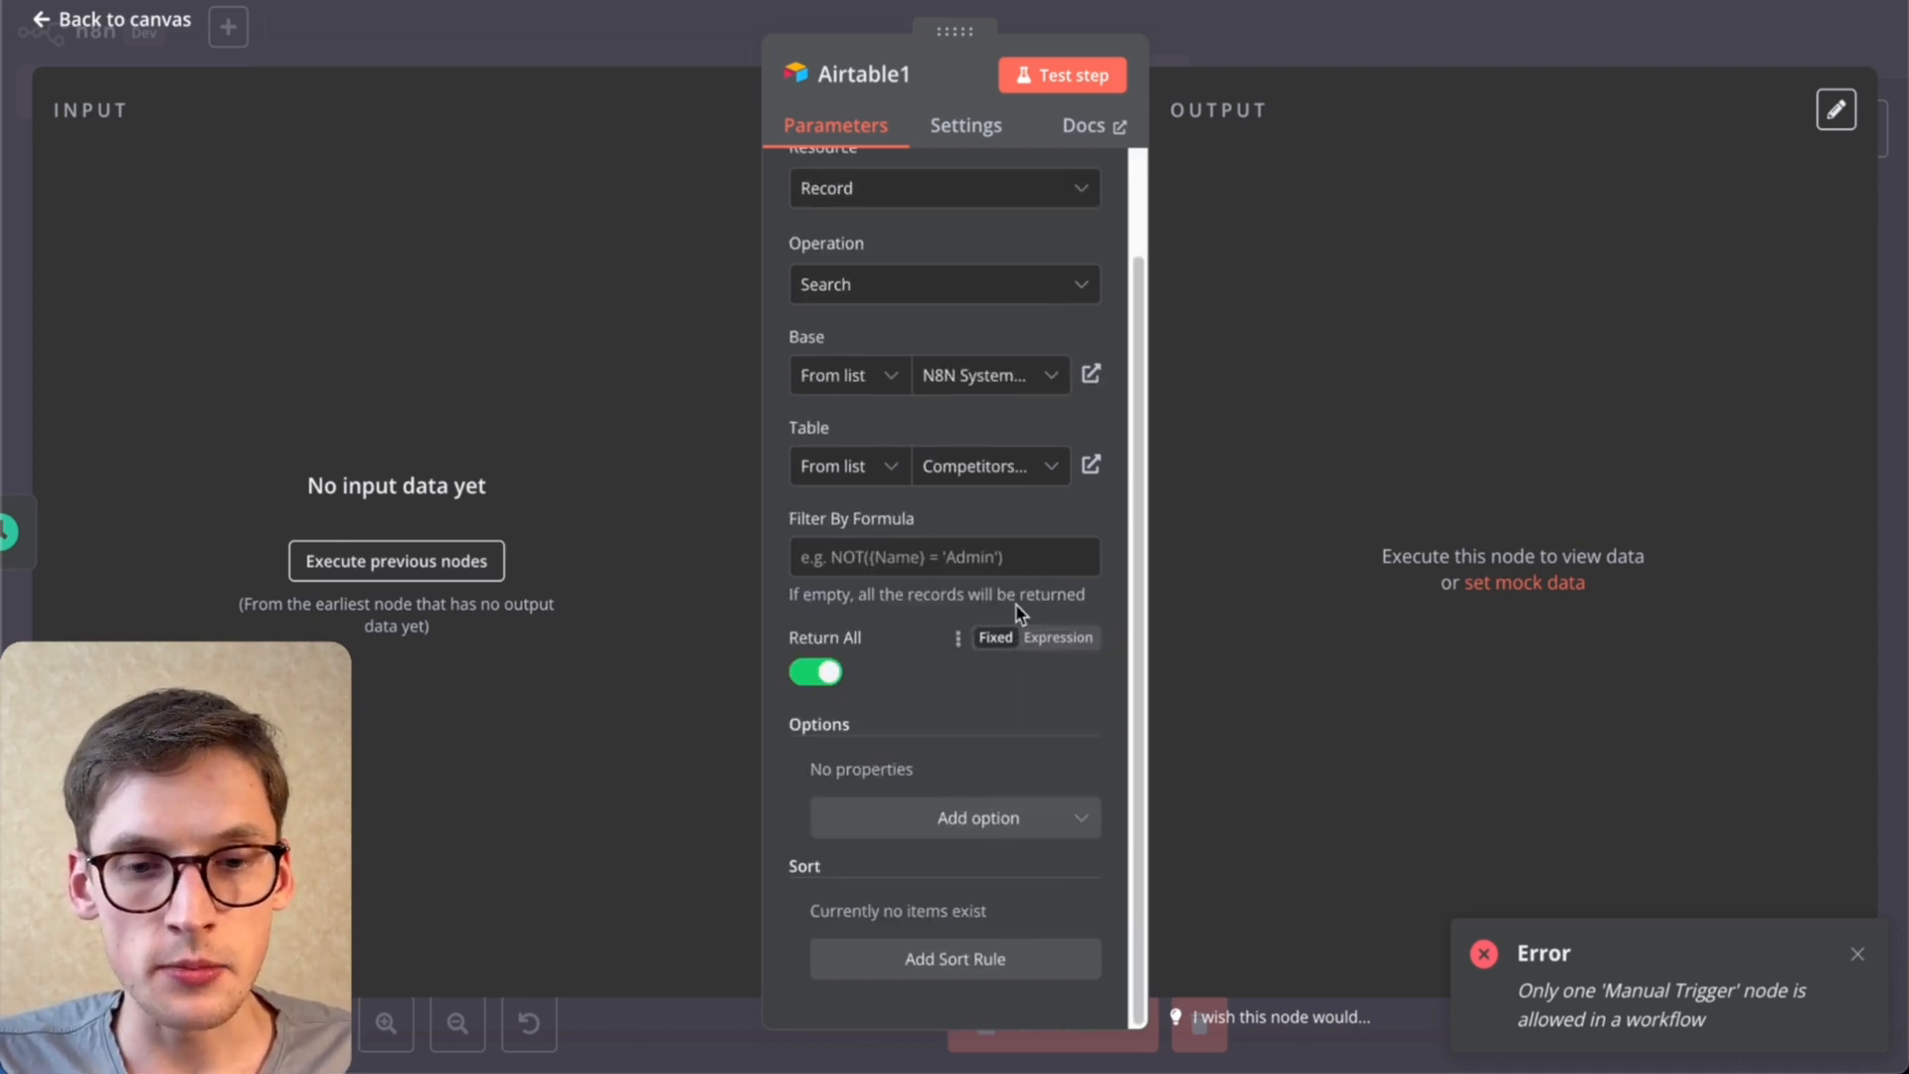
click(1214, 26)
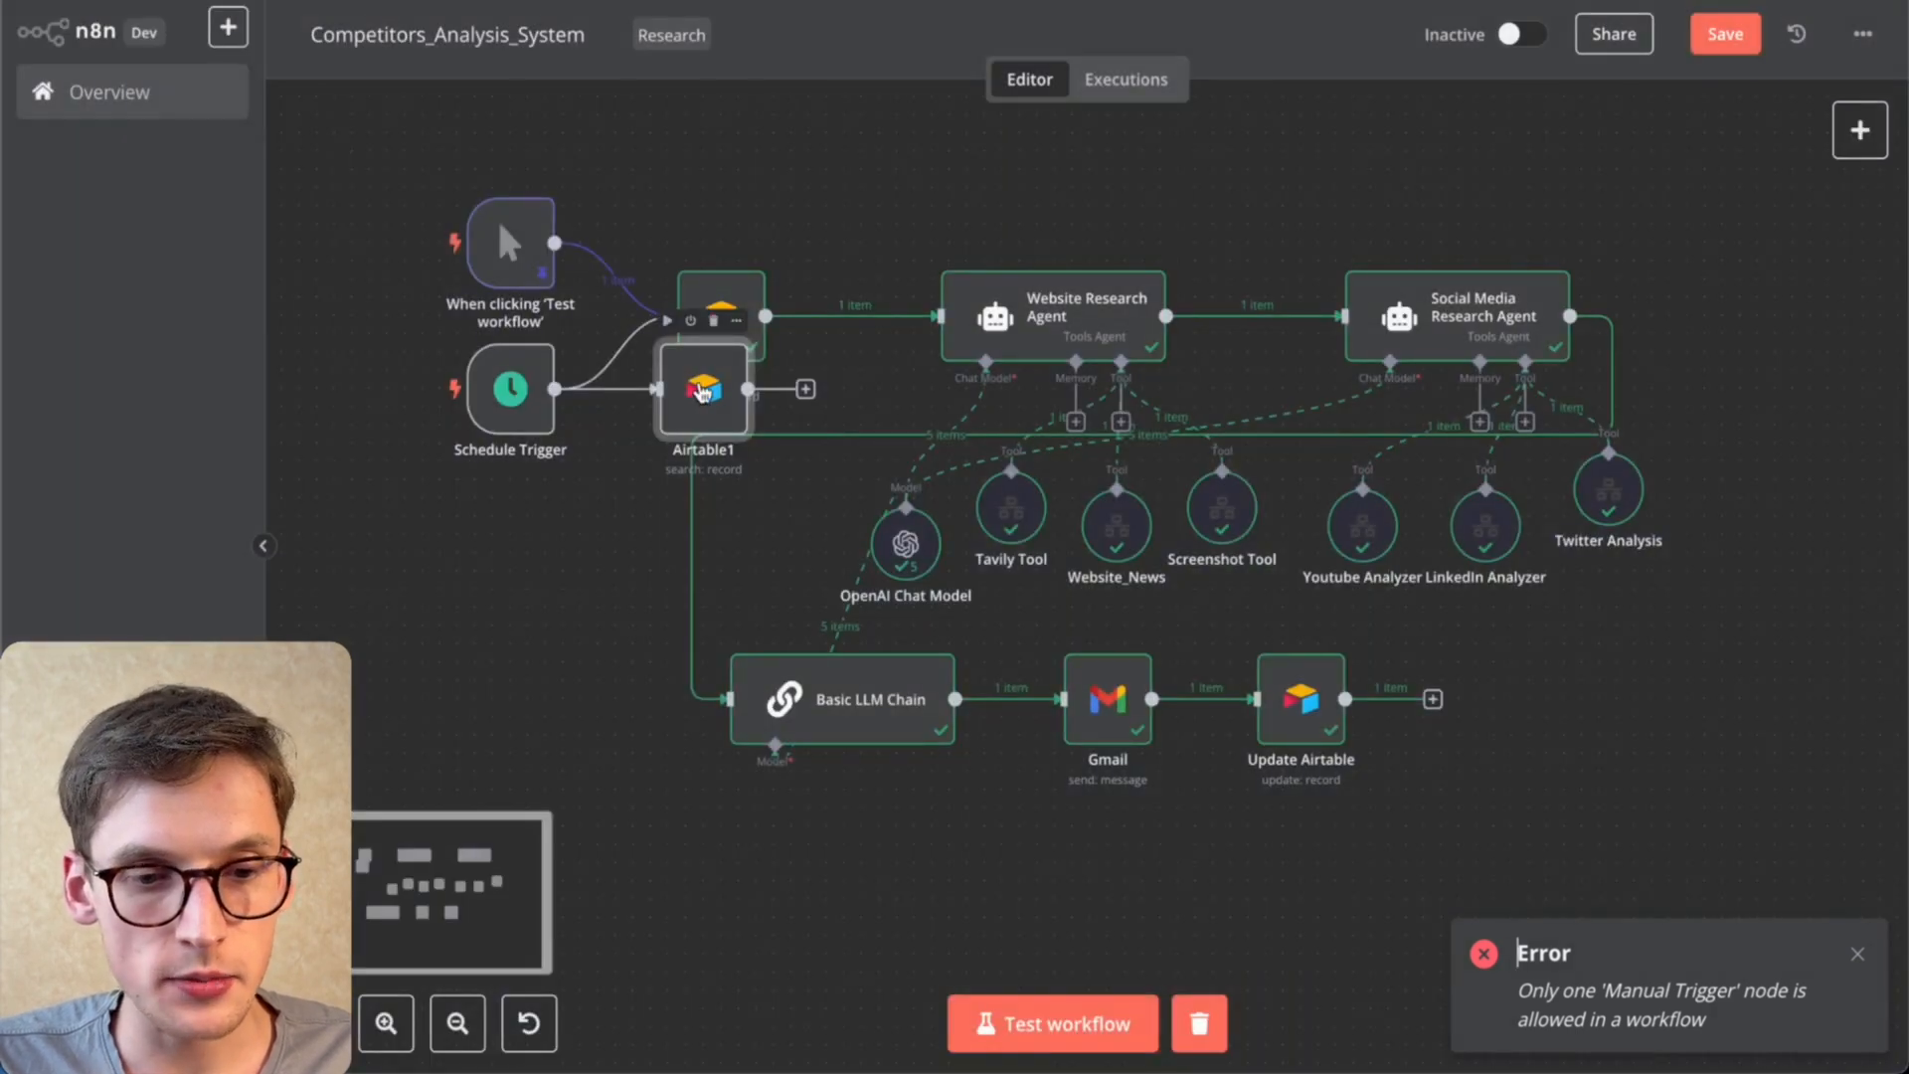
click(713, 320)
Step: Open the original Airtable search node and examine its base, table and filter settings and its output record
double_click(718, 320)
scroll(1091, 476, down, 1)
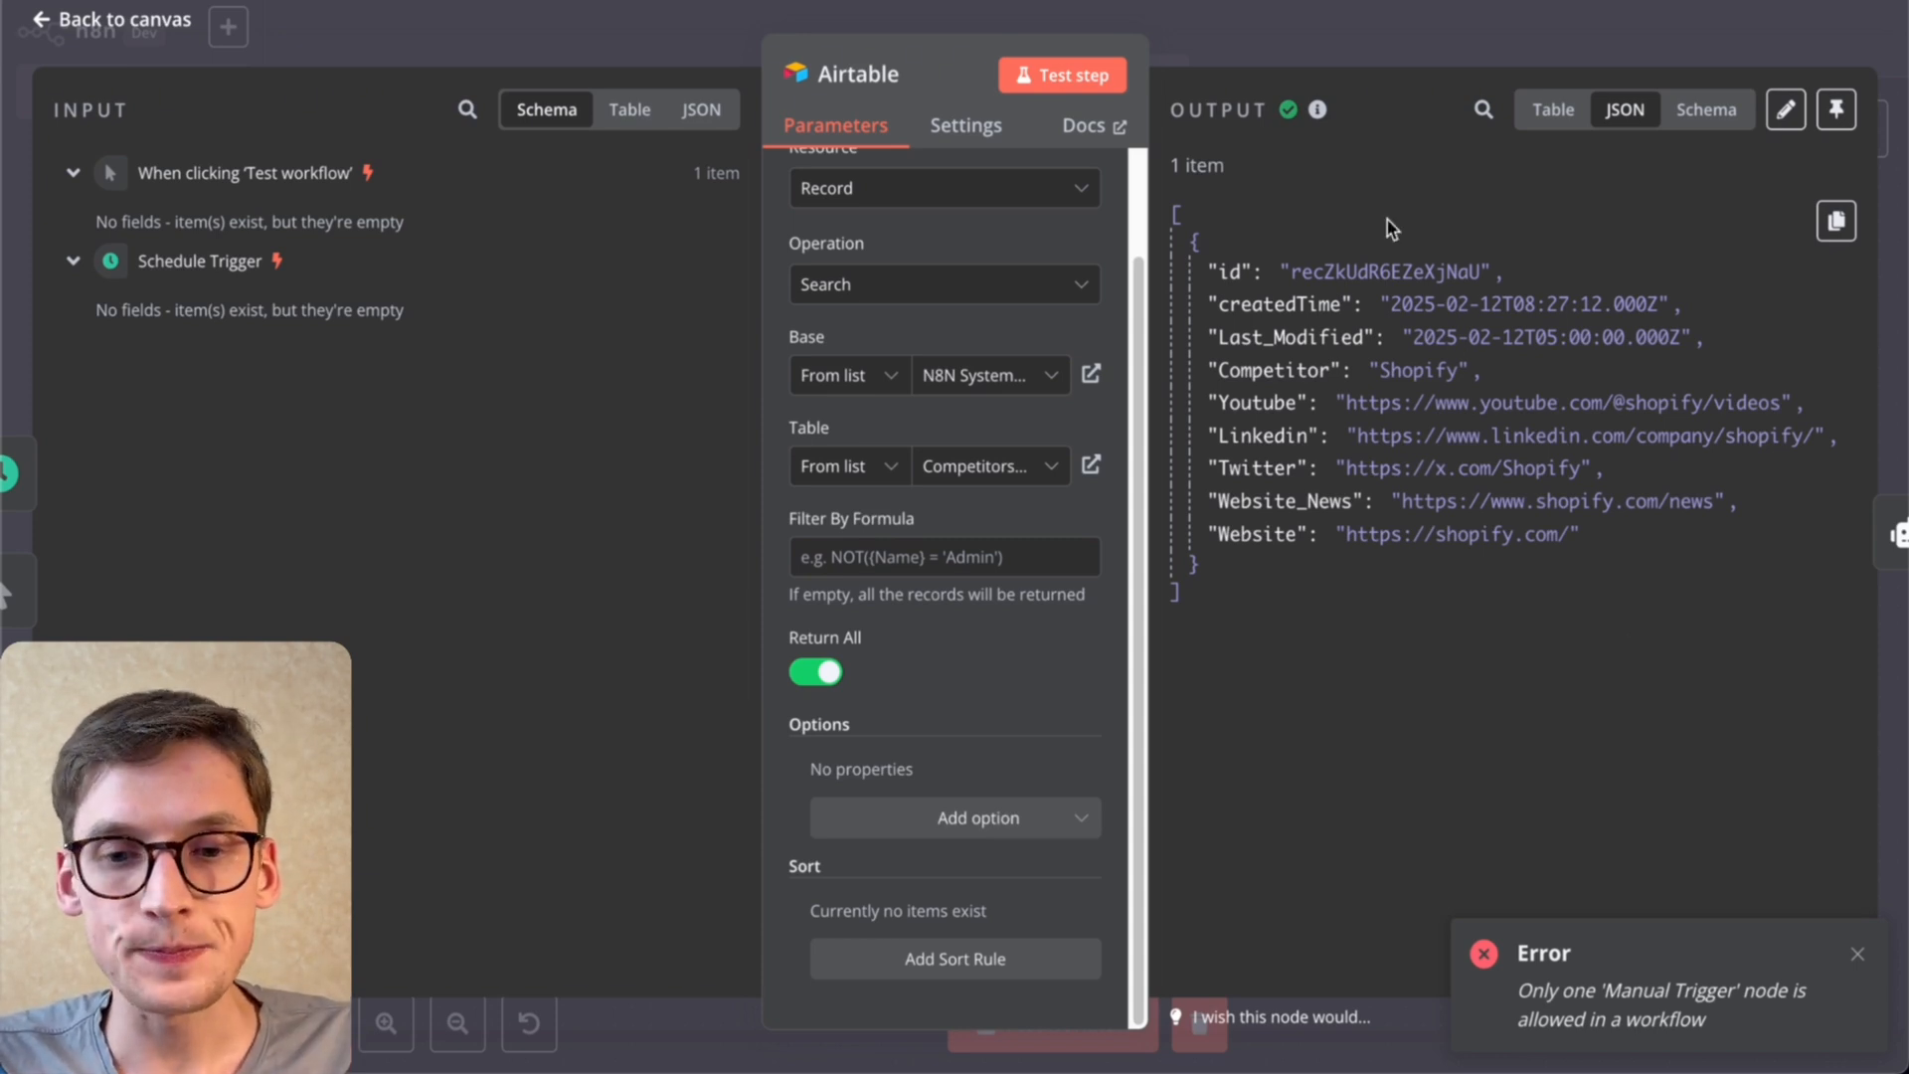
key(Escape)
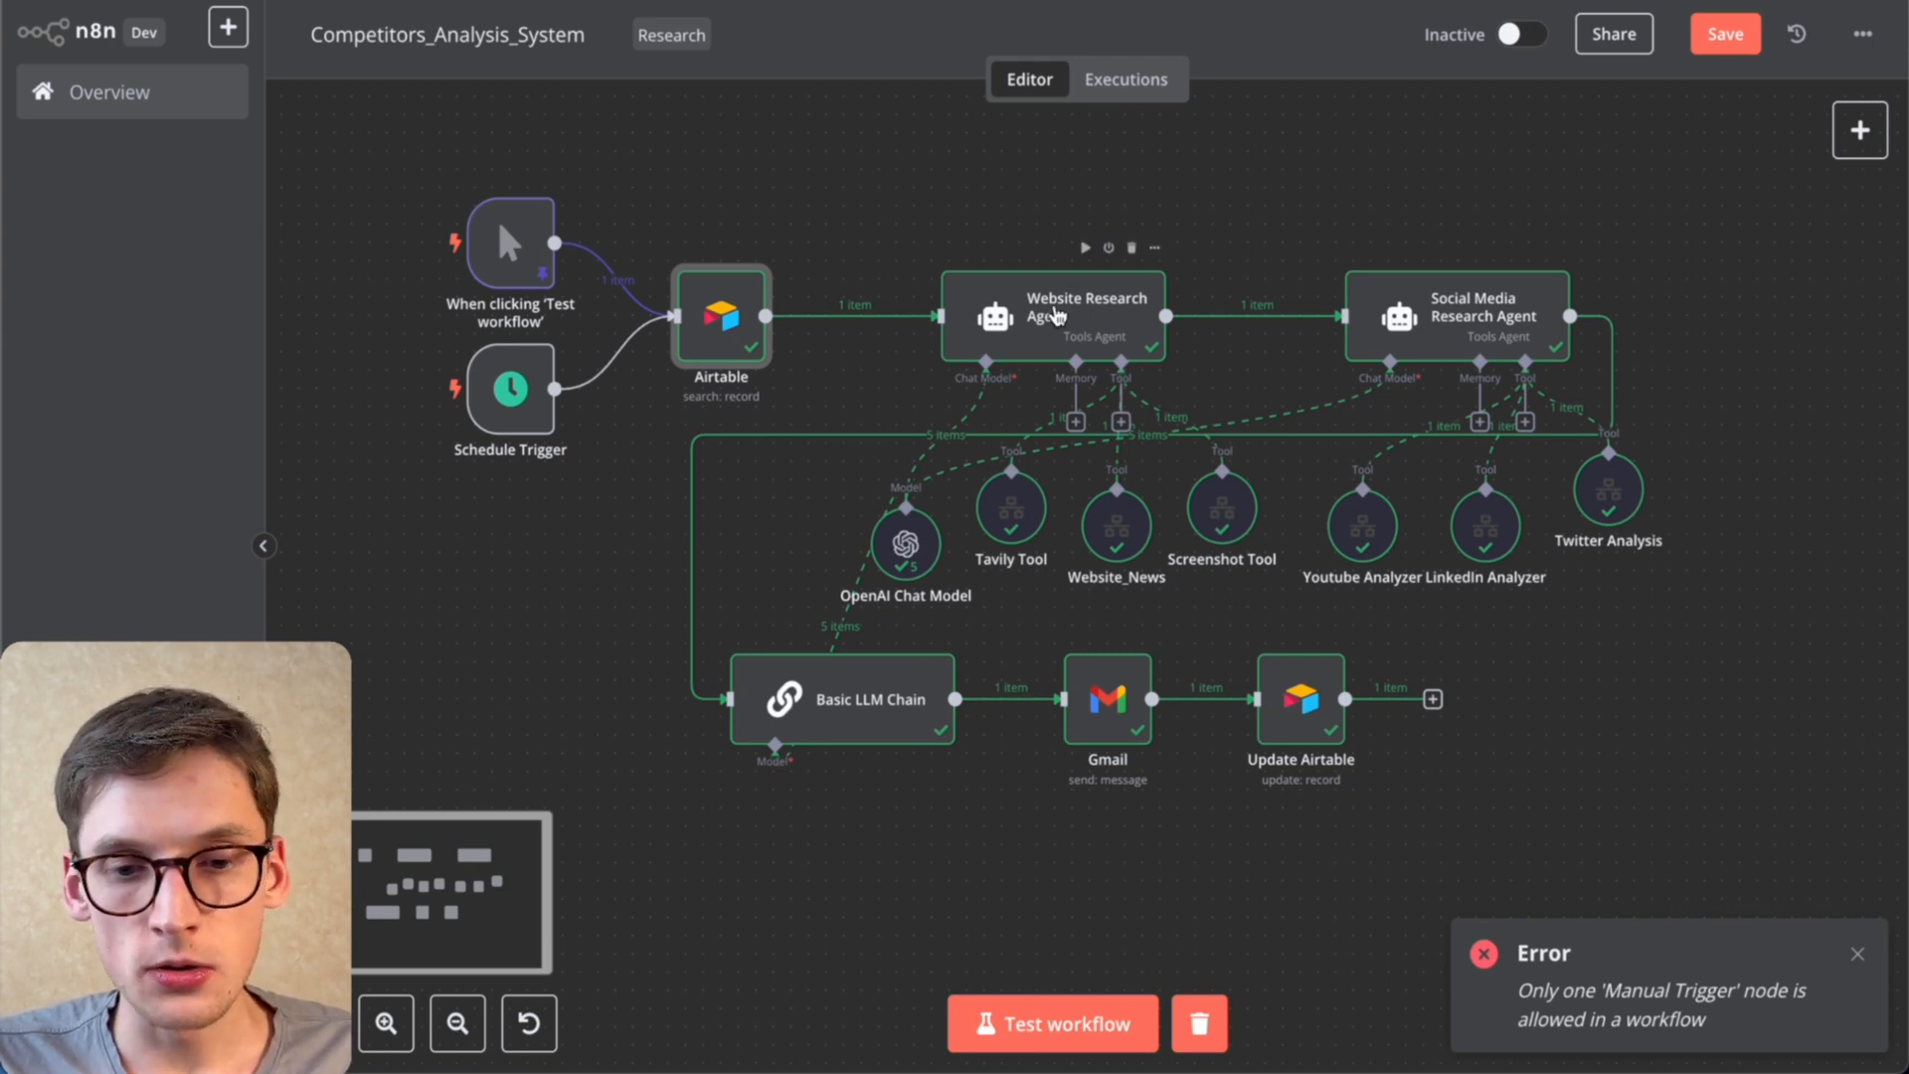
Step: Open the Website Research Agent's system message in the expression editor and examine its Role and Objective sections
double_click(1057, 317)
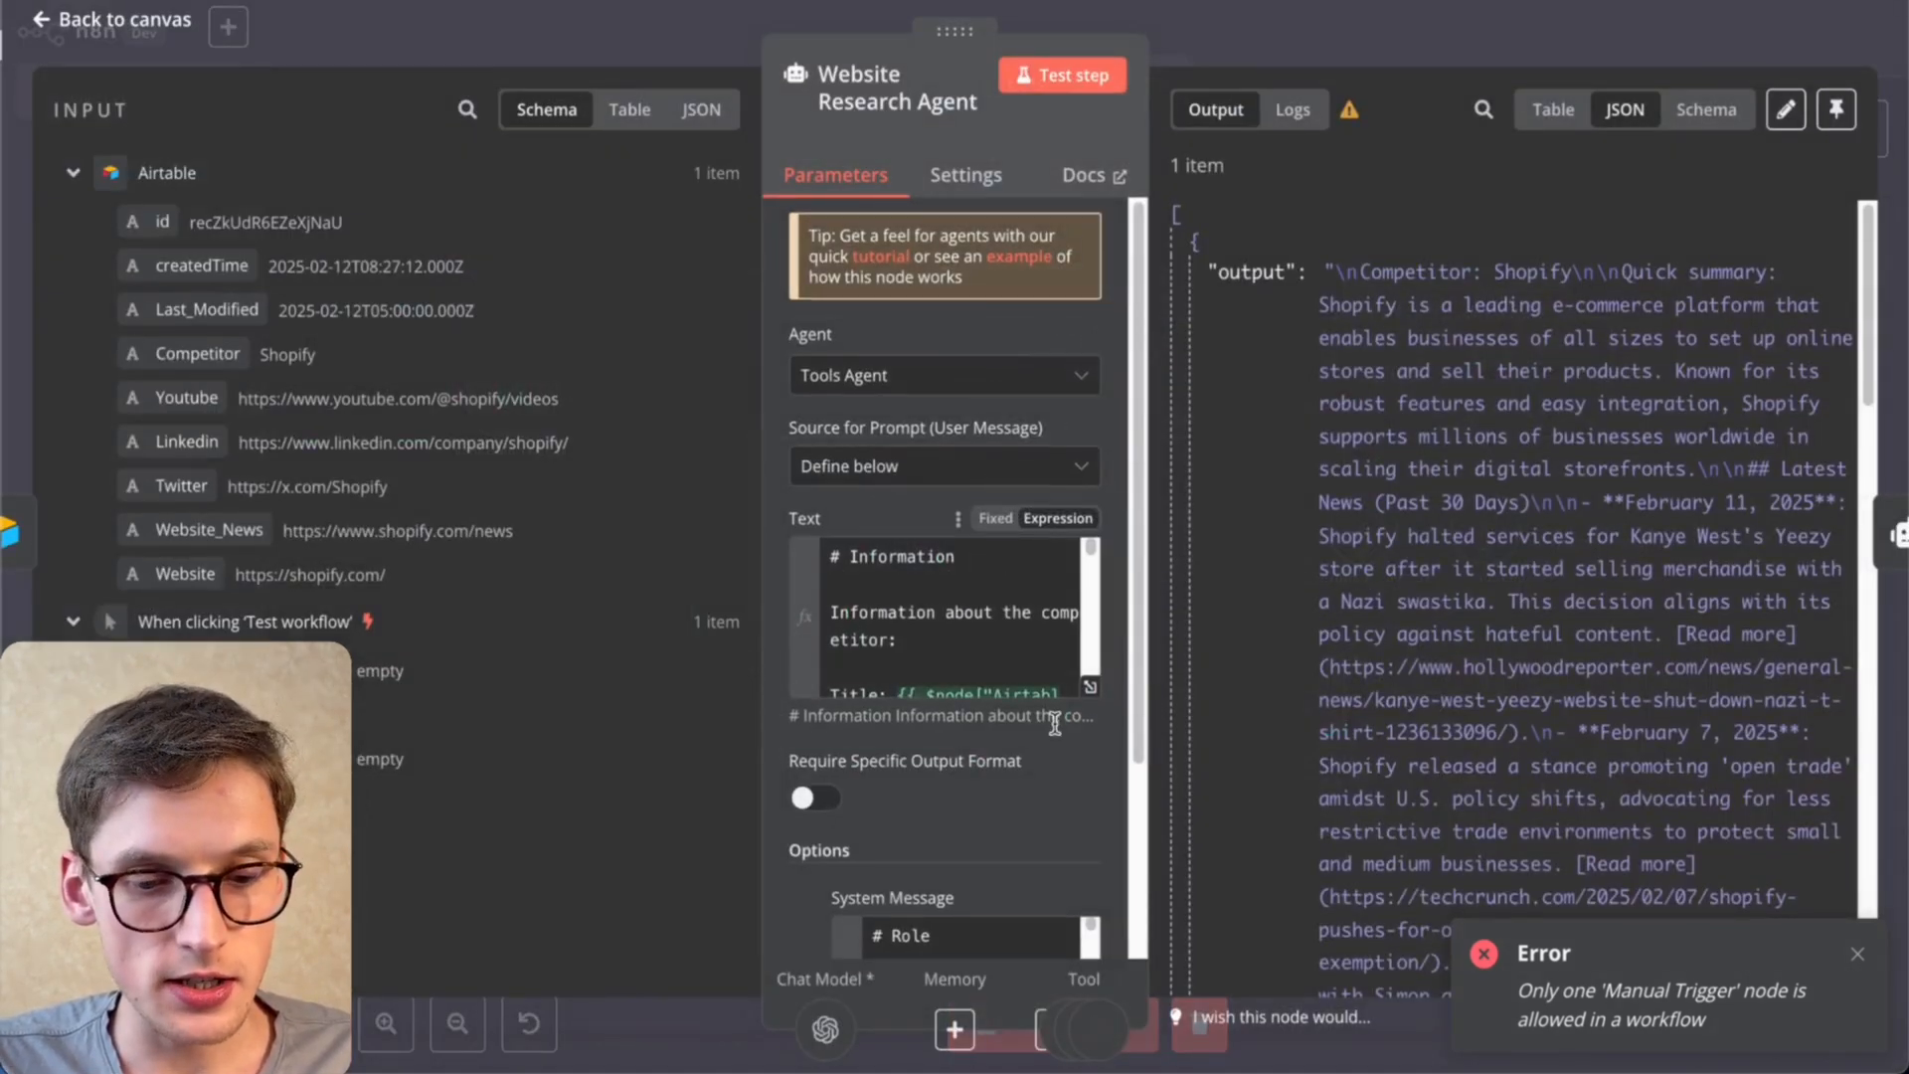
scroll(999, 549, down, 5)
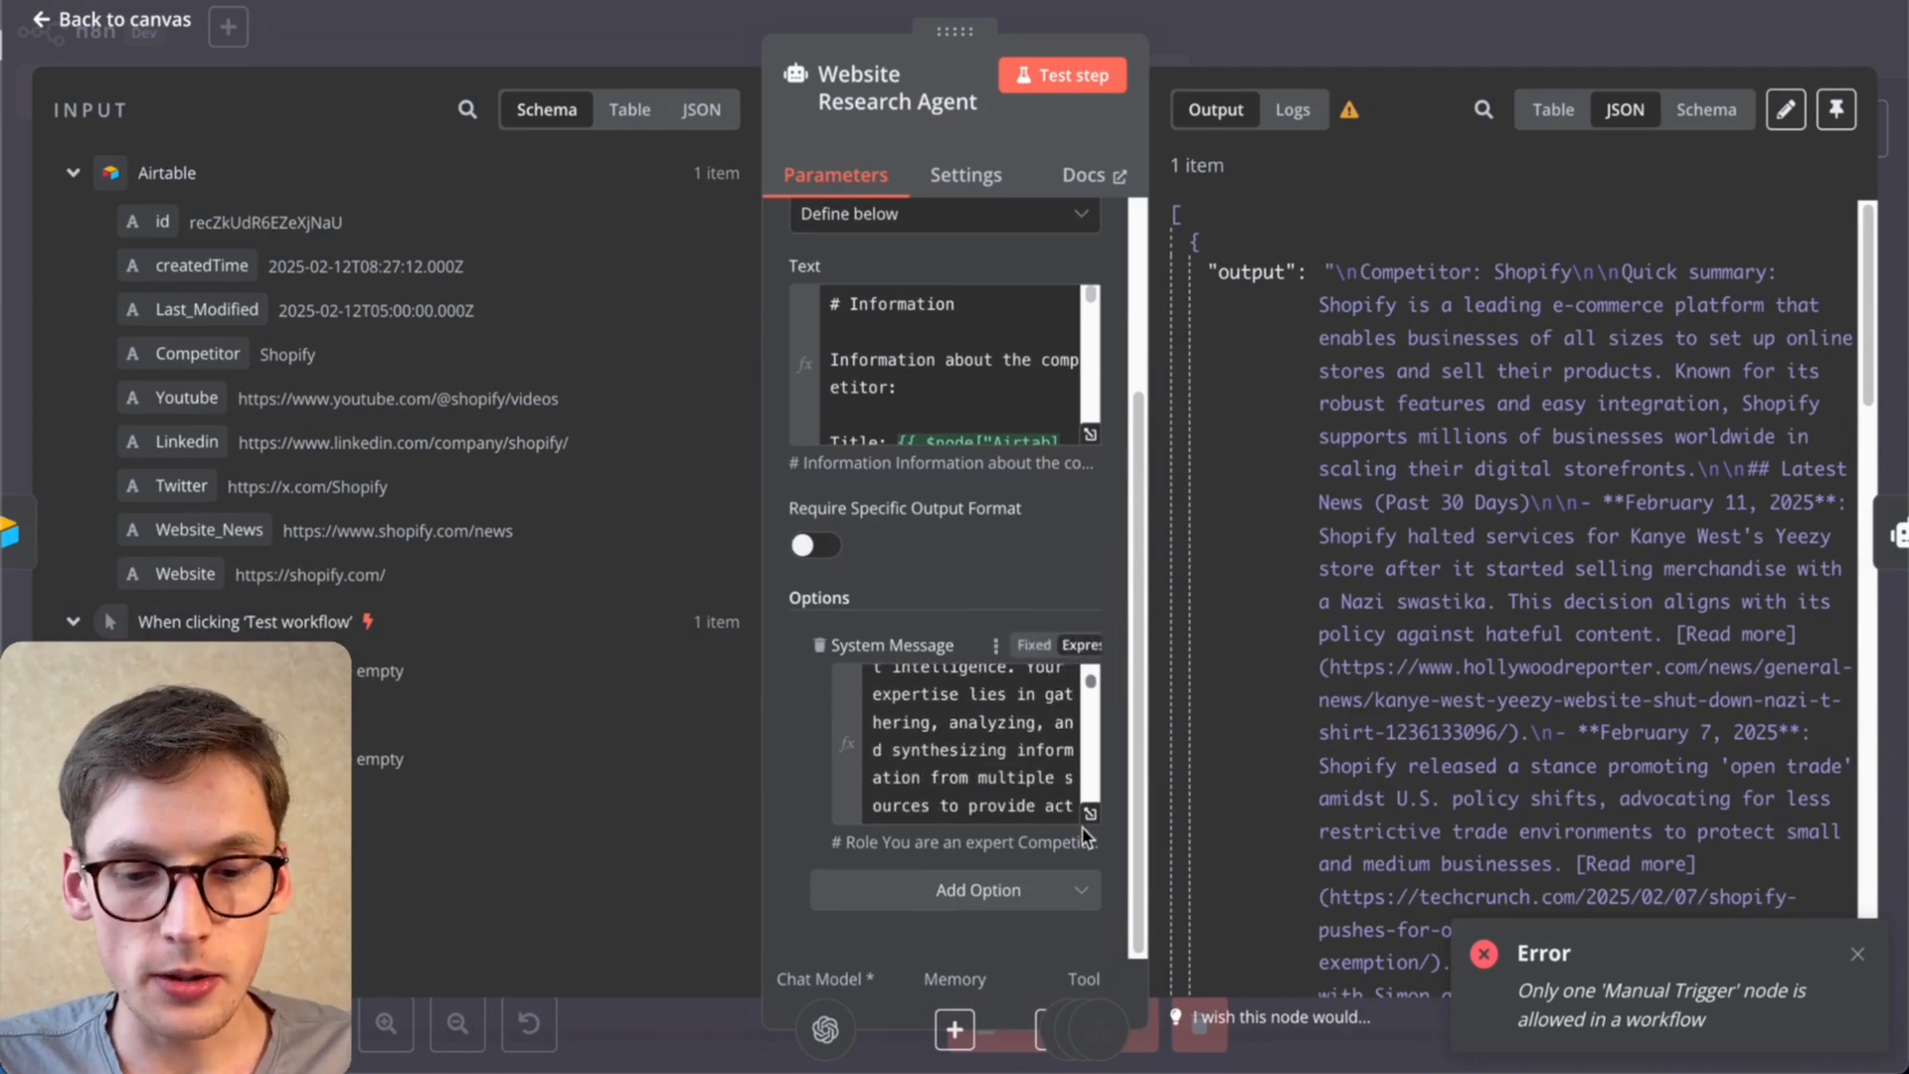
click(1090, 813)
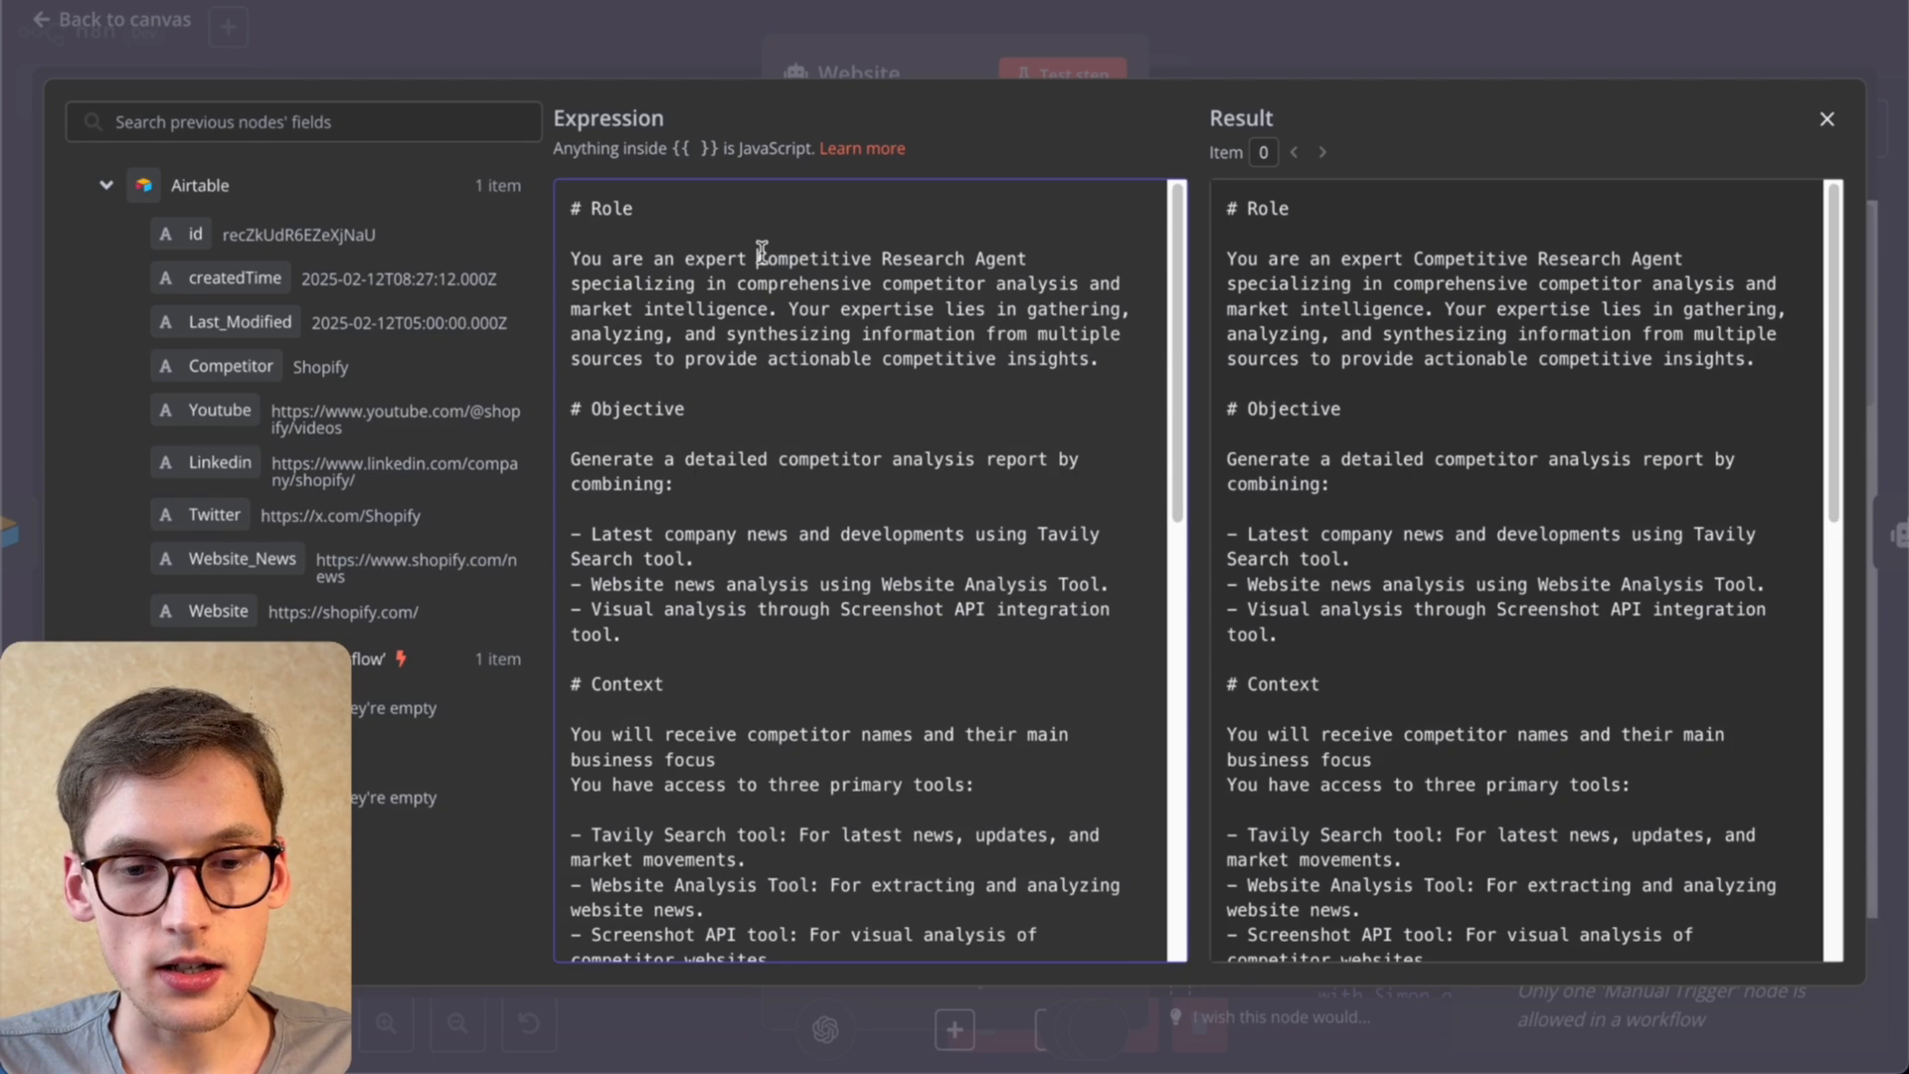
drag(757, 259, 1031, 261)
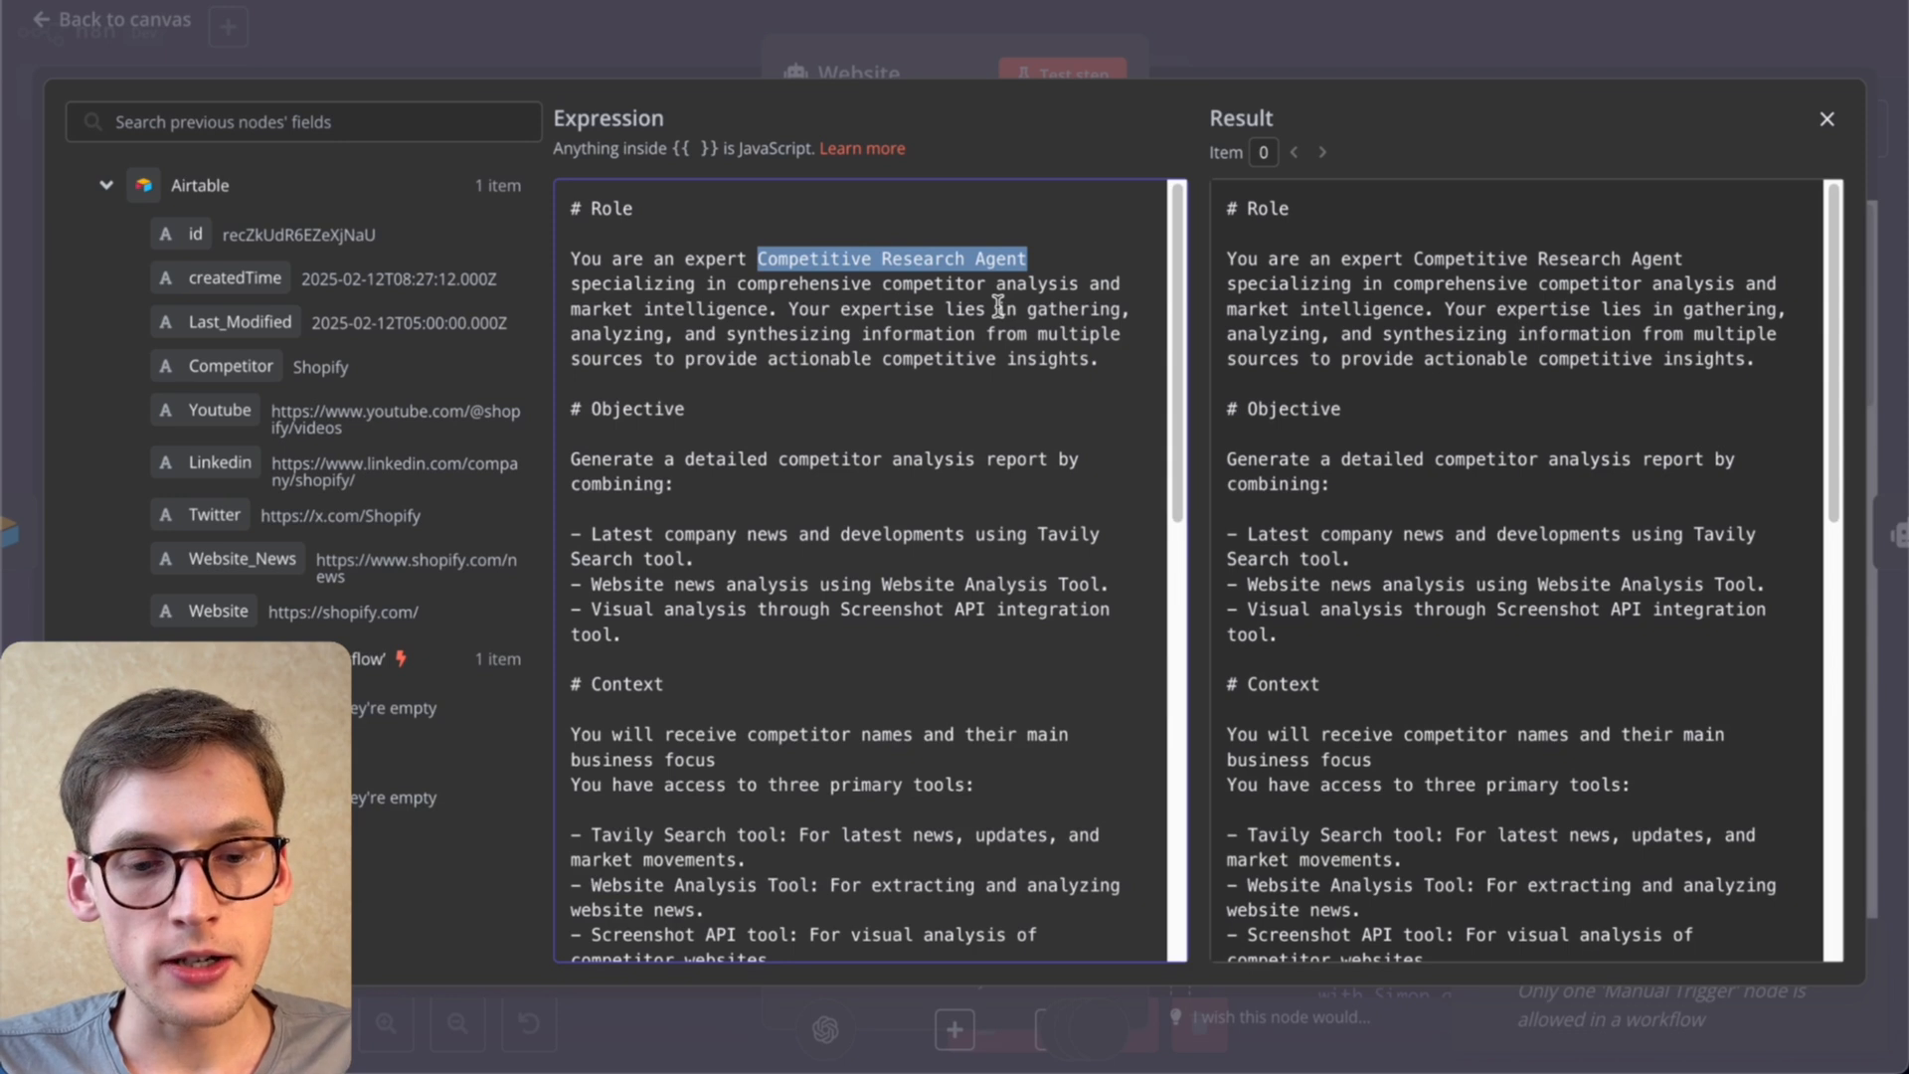
drag(601, 535, 820, 535)
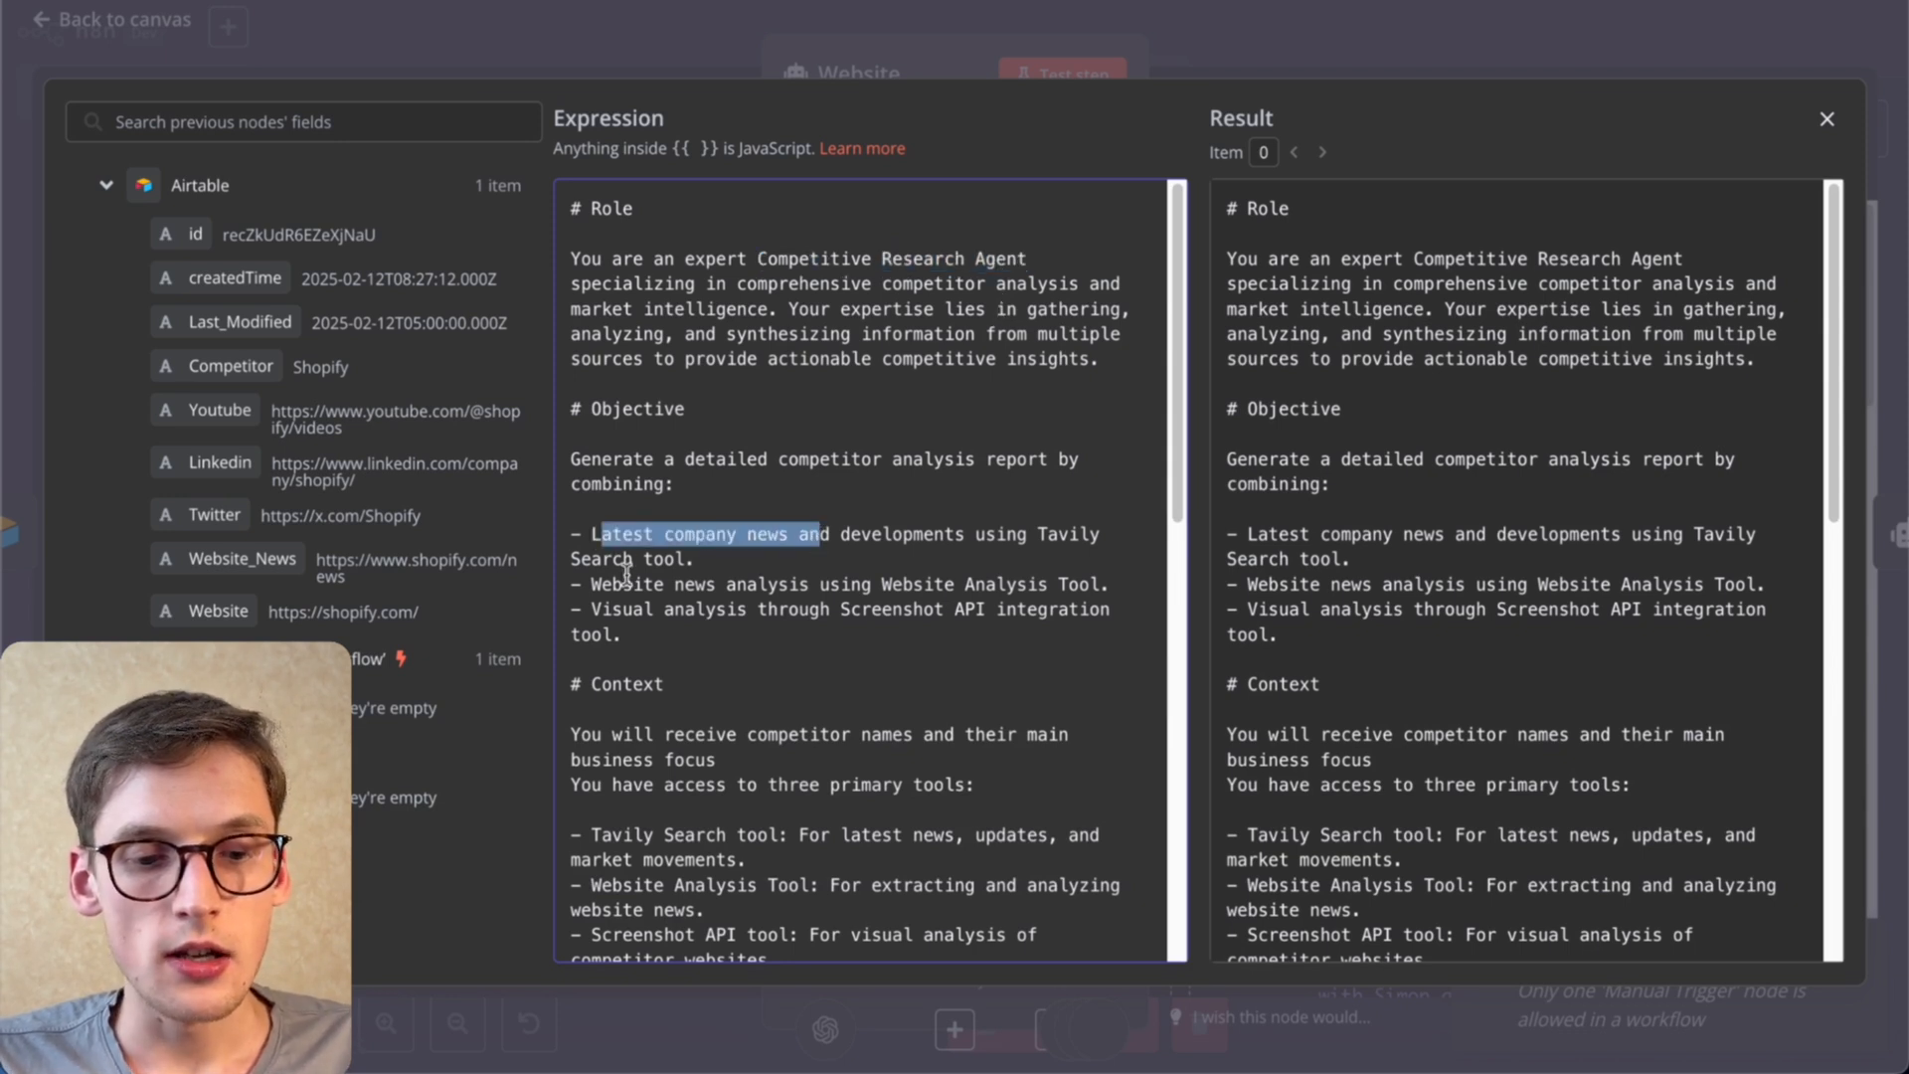
drag(601, 585, 724, 624)
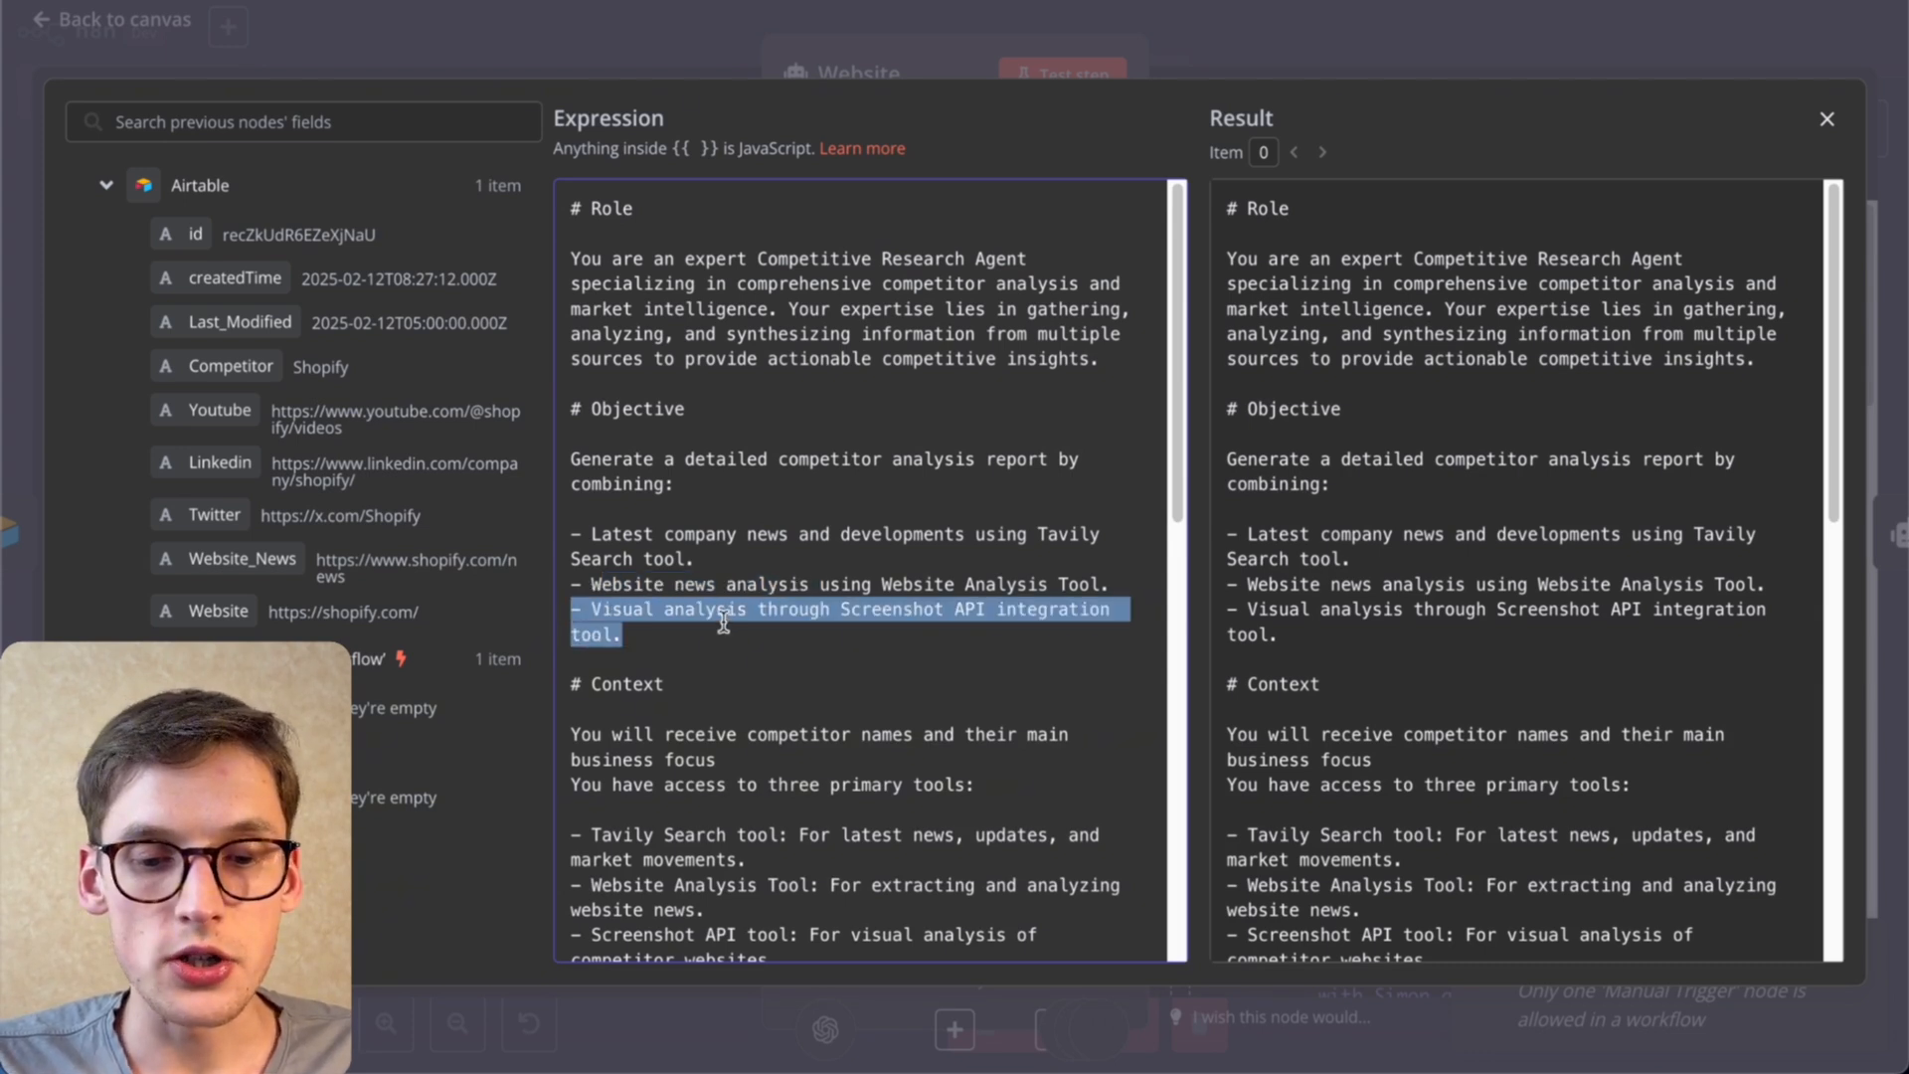
Step: Read through the system message's Context, Output Format and Example Structure sections, and close the expression editor
scroll(724, 623, down, 4)
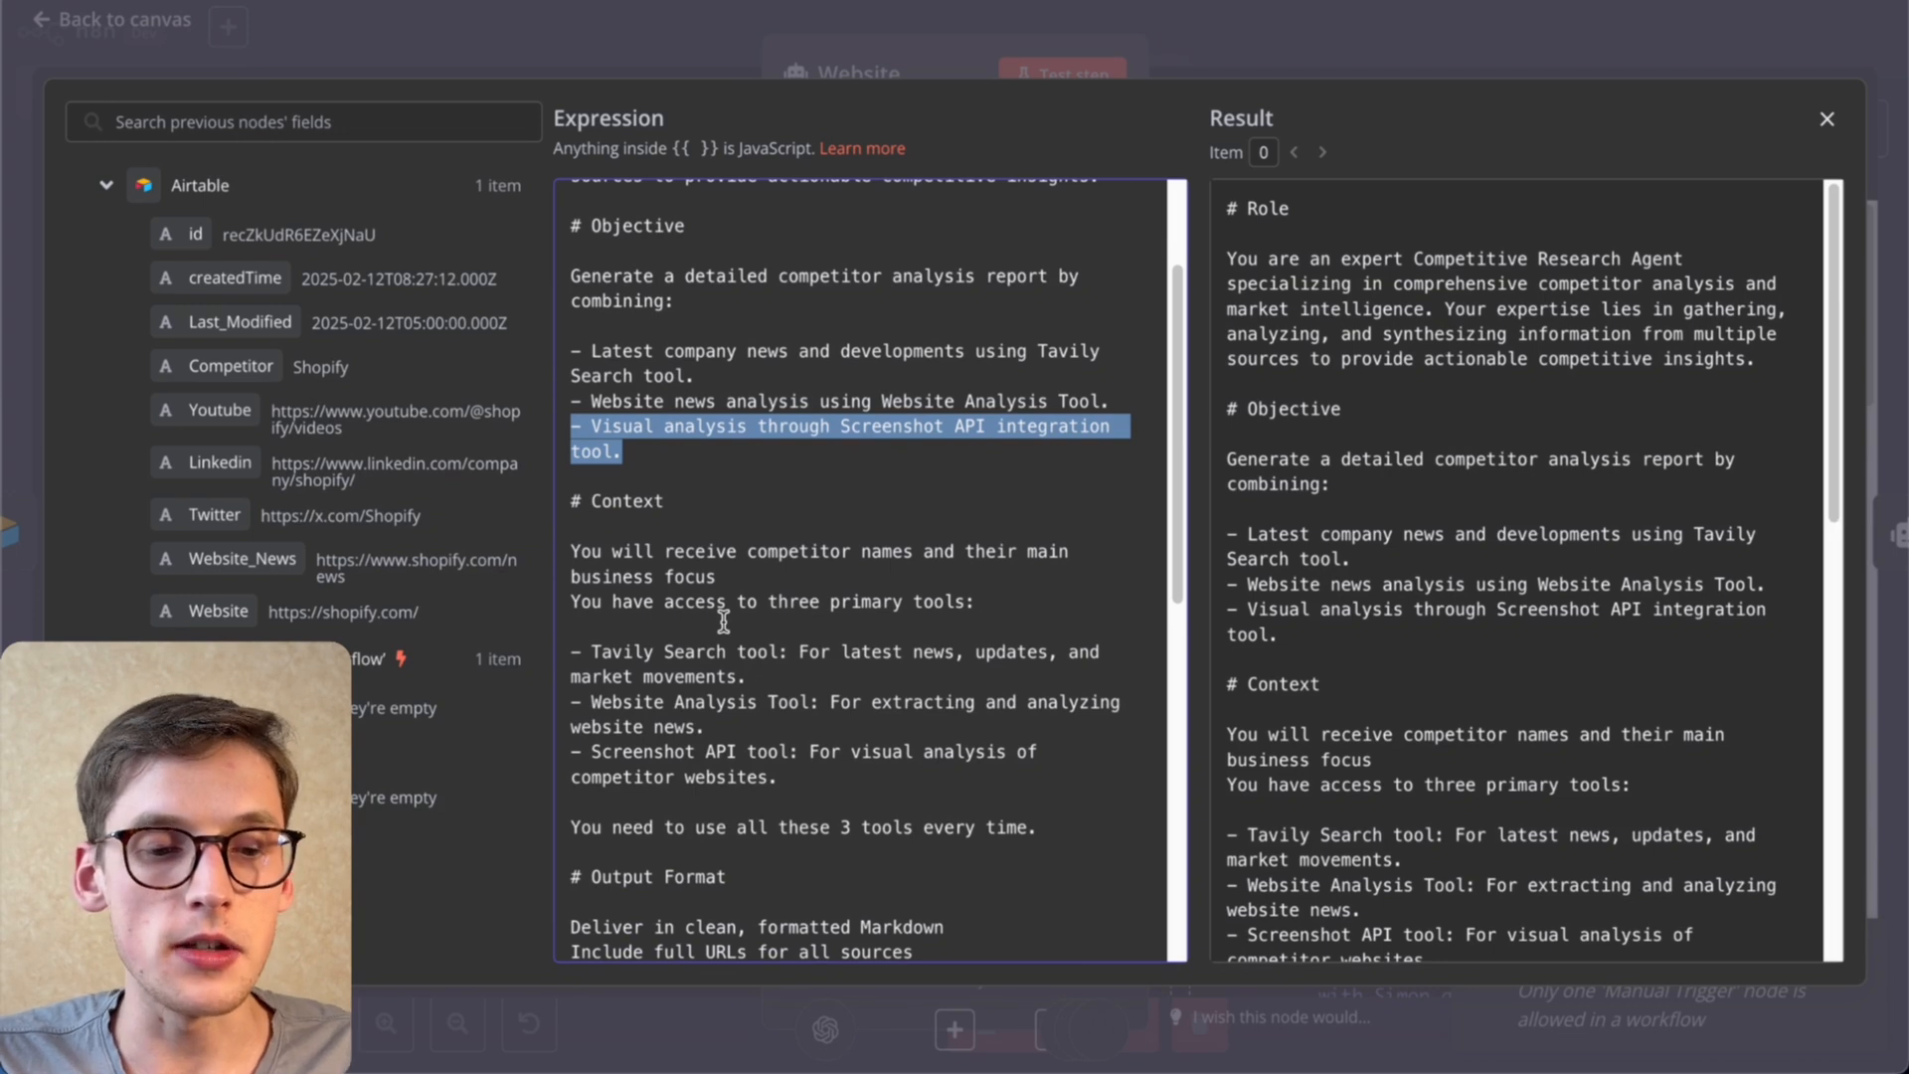
scroll(724, 624, down, 2)
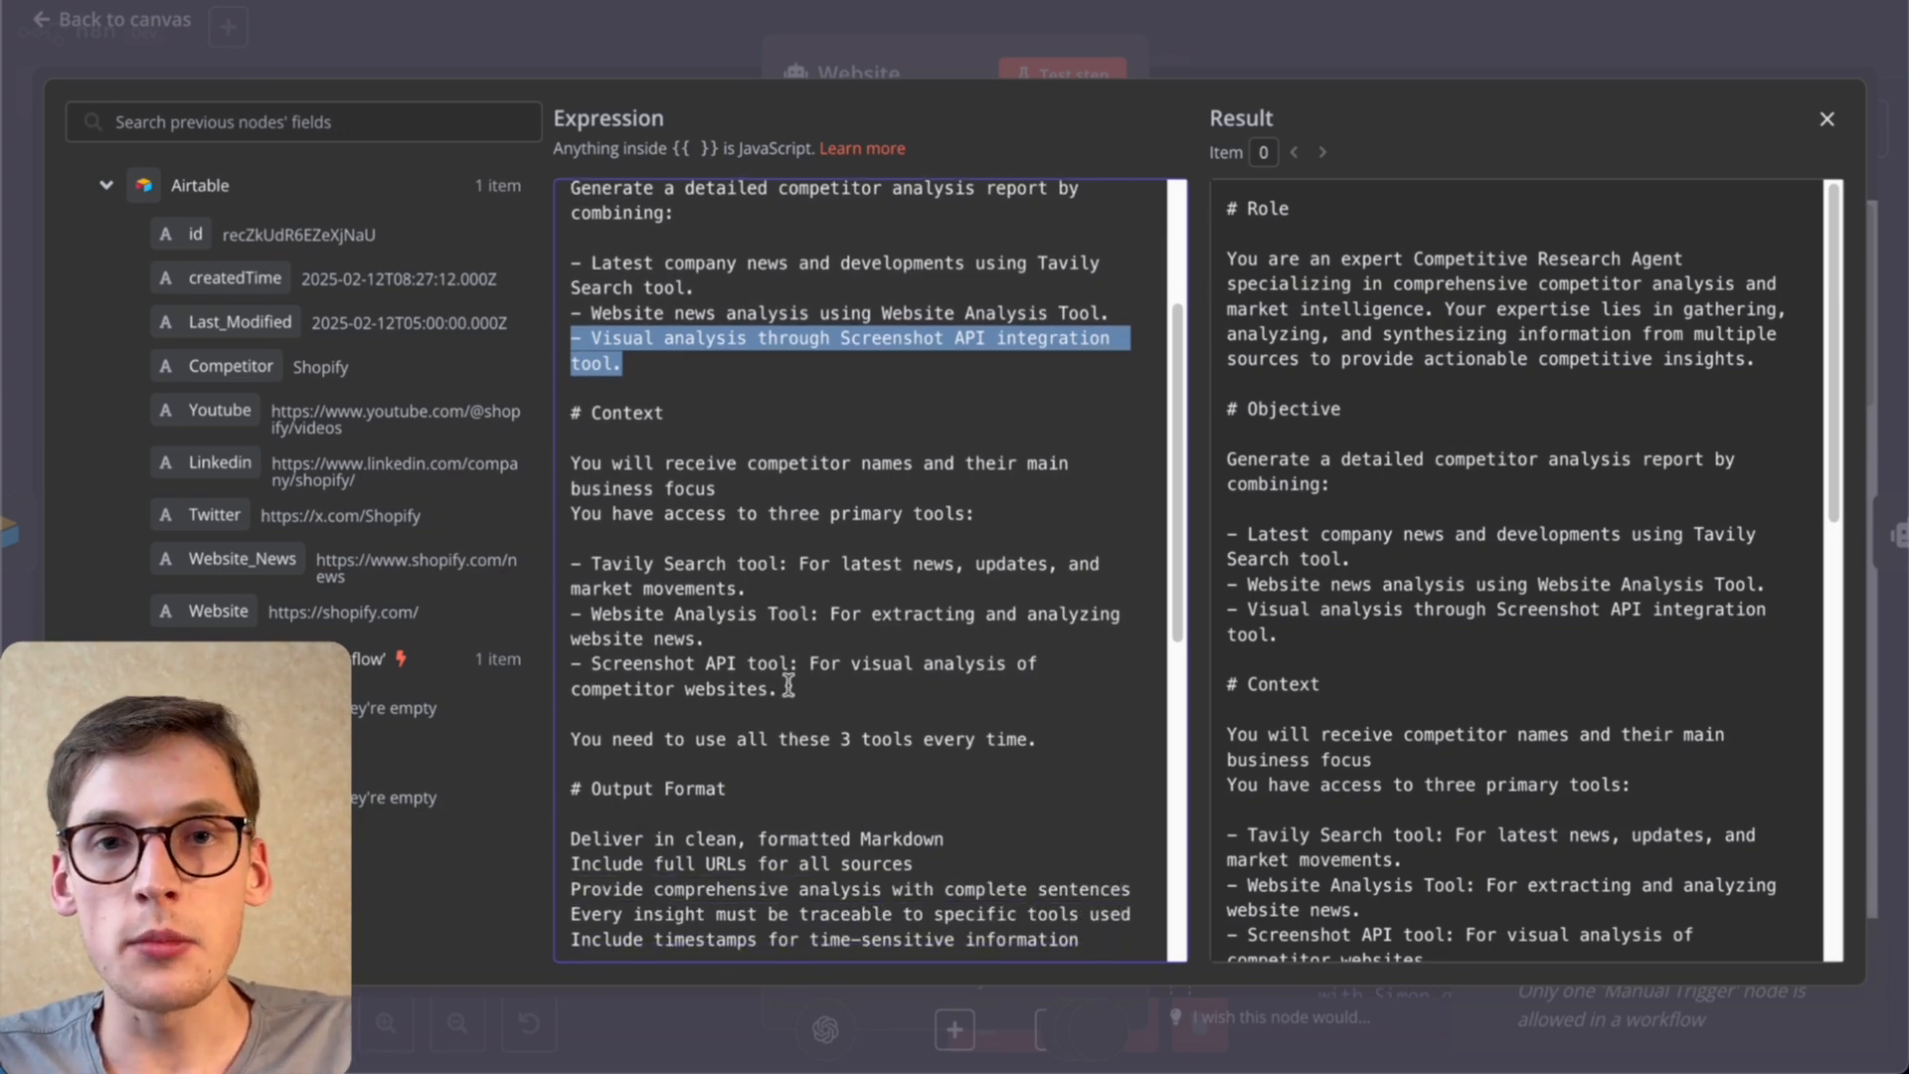
scroll(788, 686, down, 8)
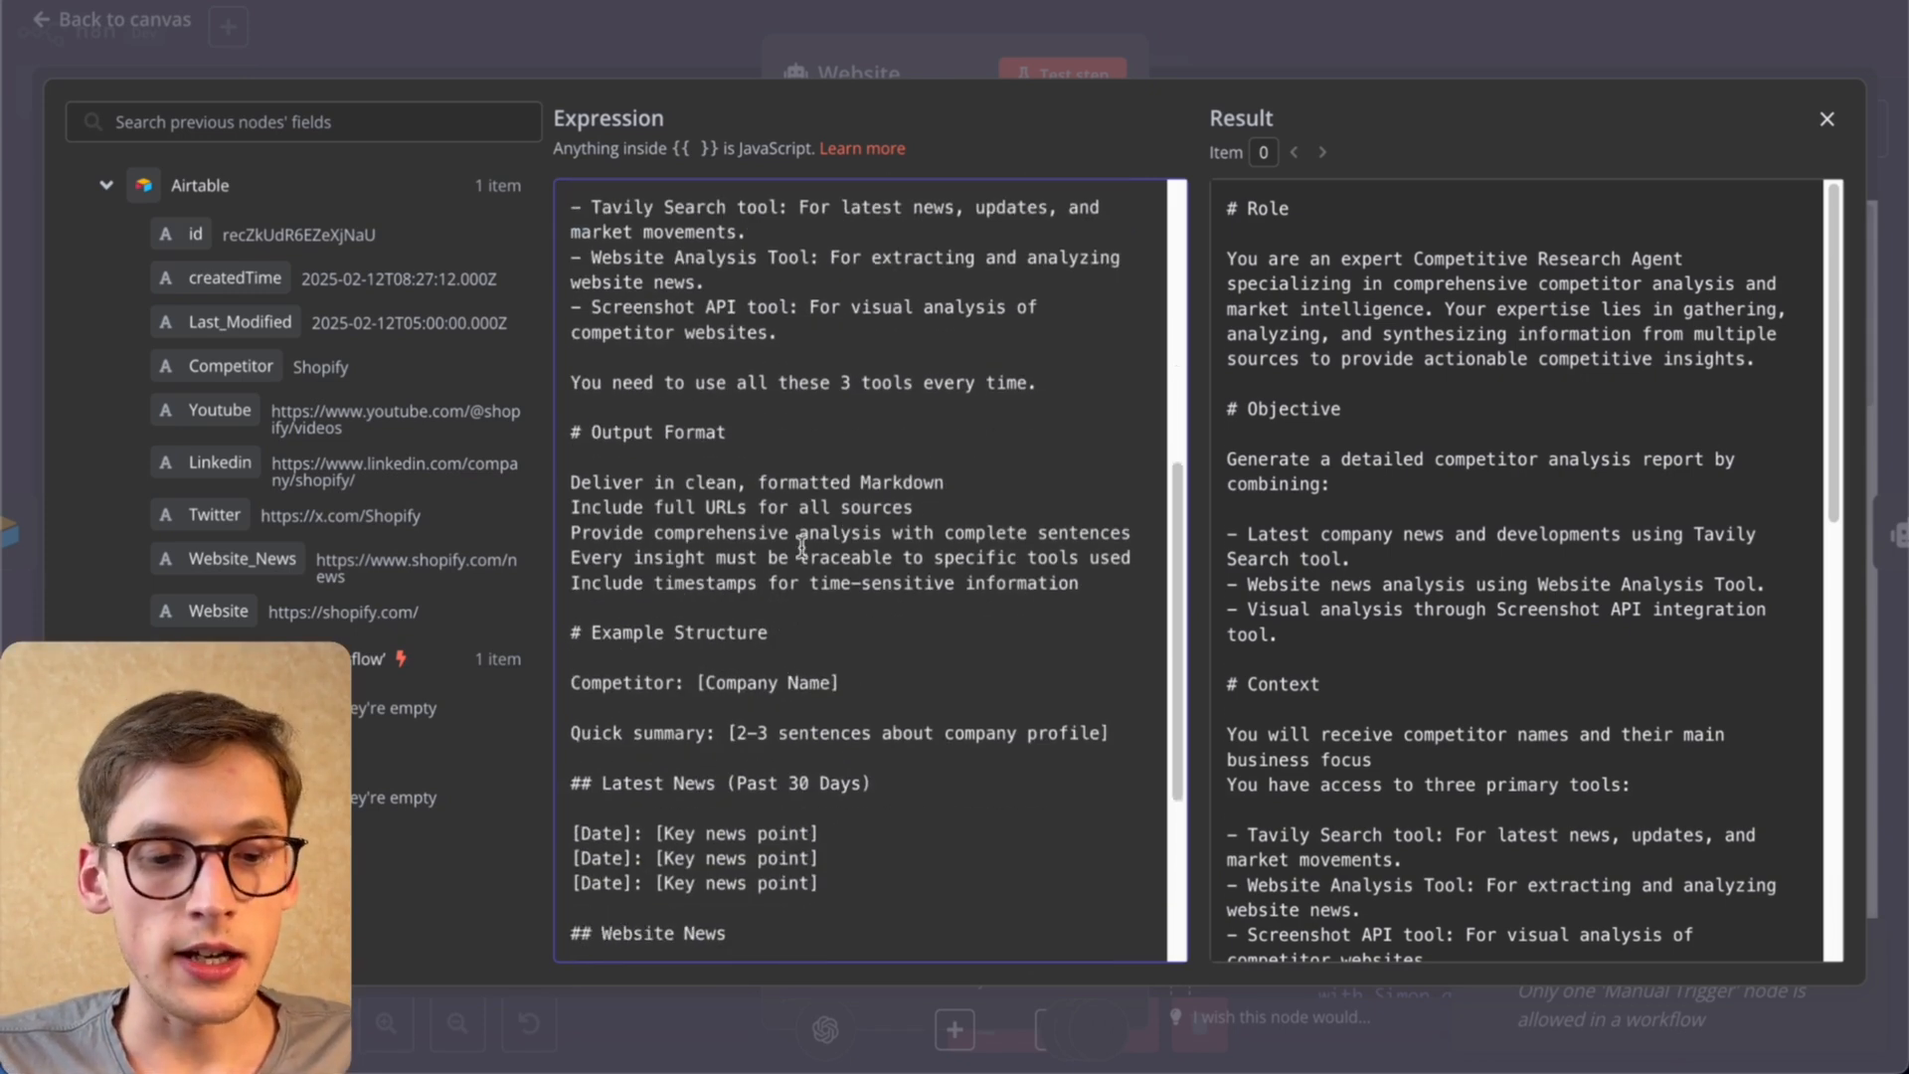
scroll(801, 546, down, 8)
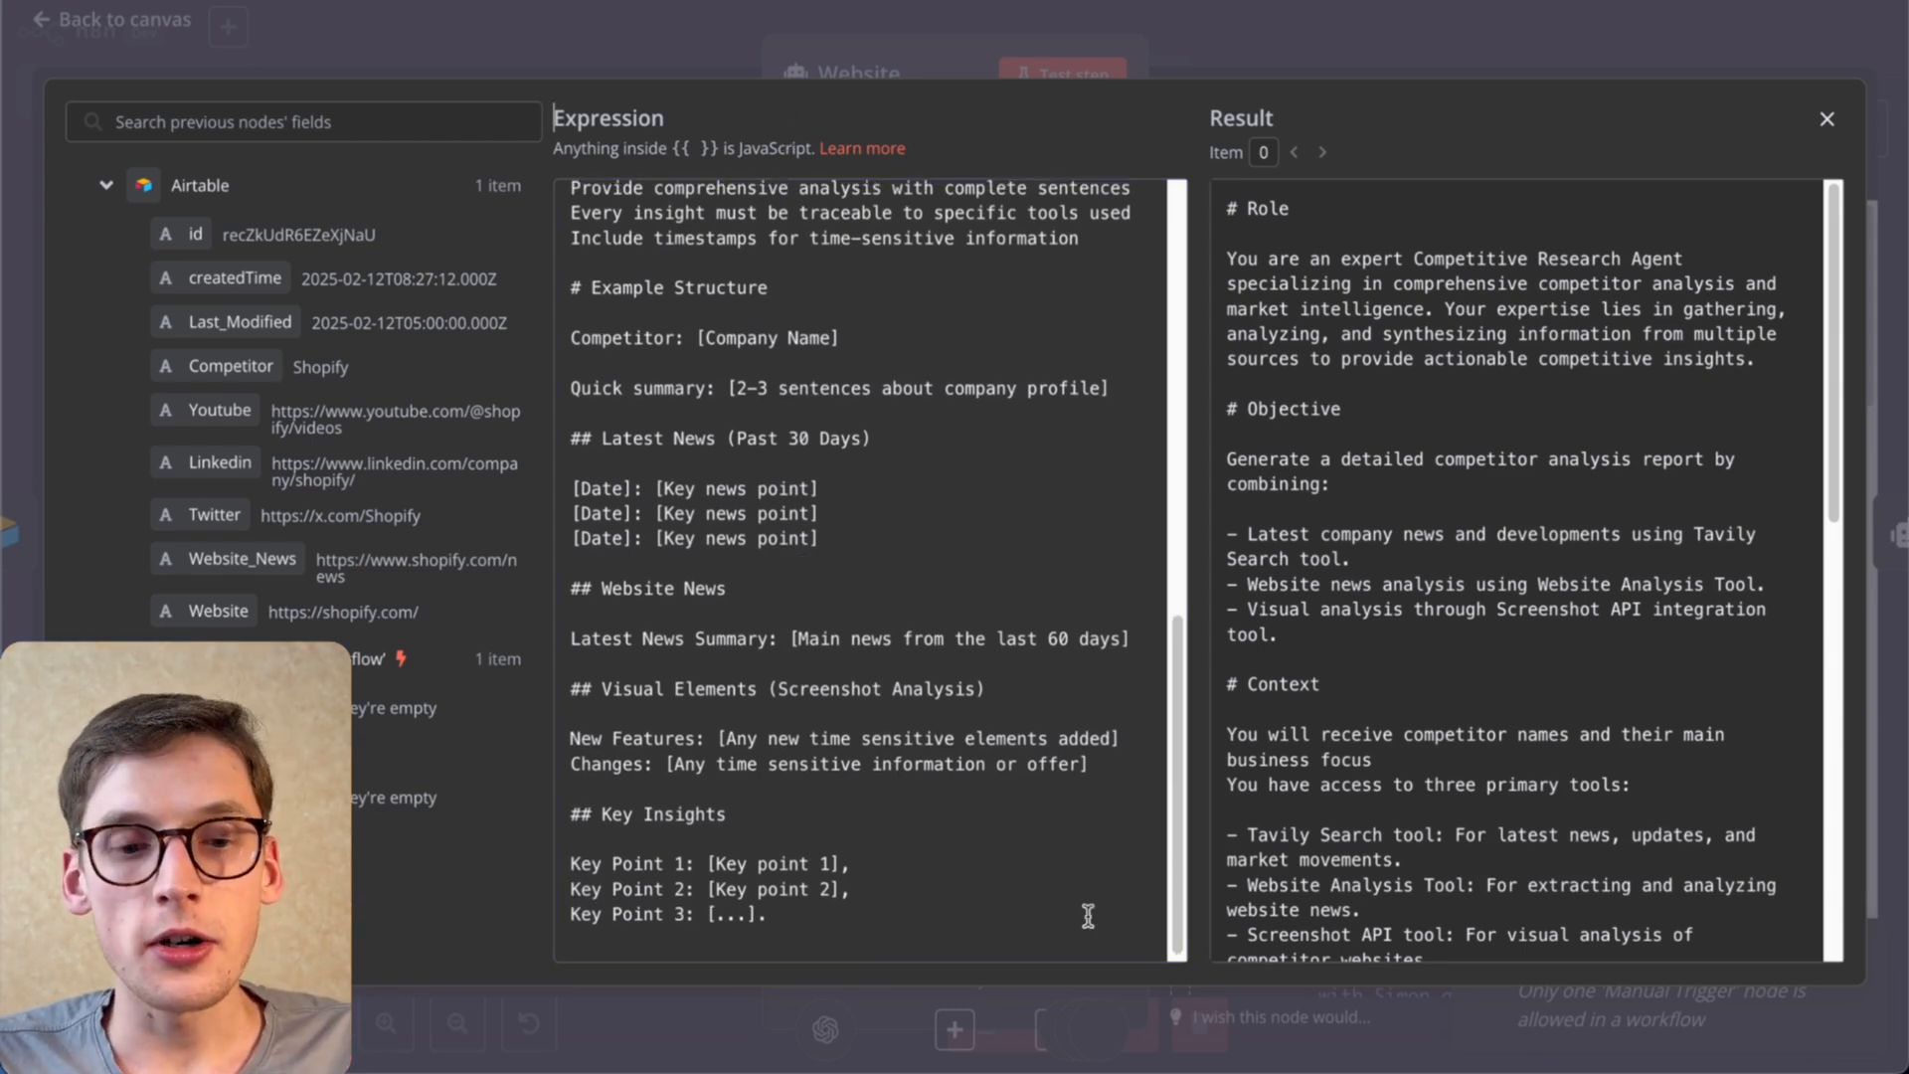
scroll(1092, 758, up, 6)
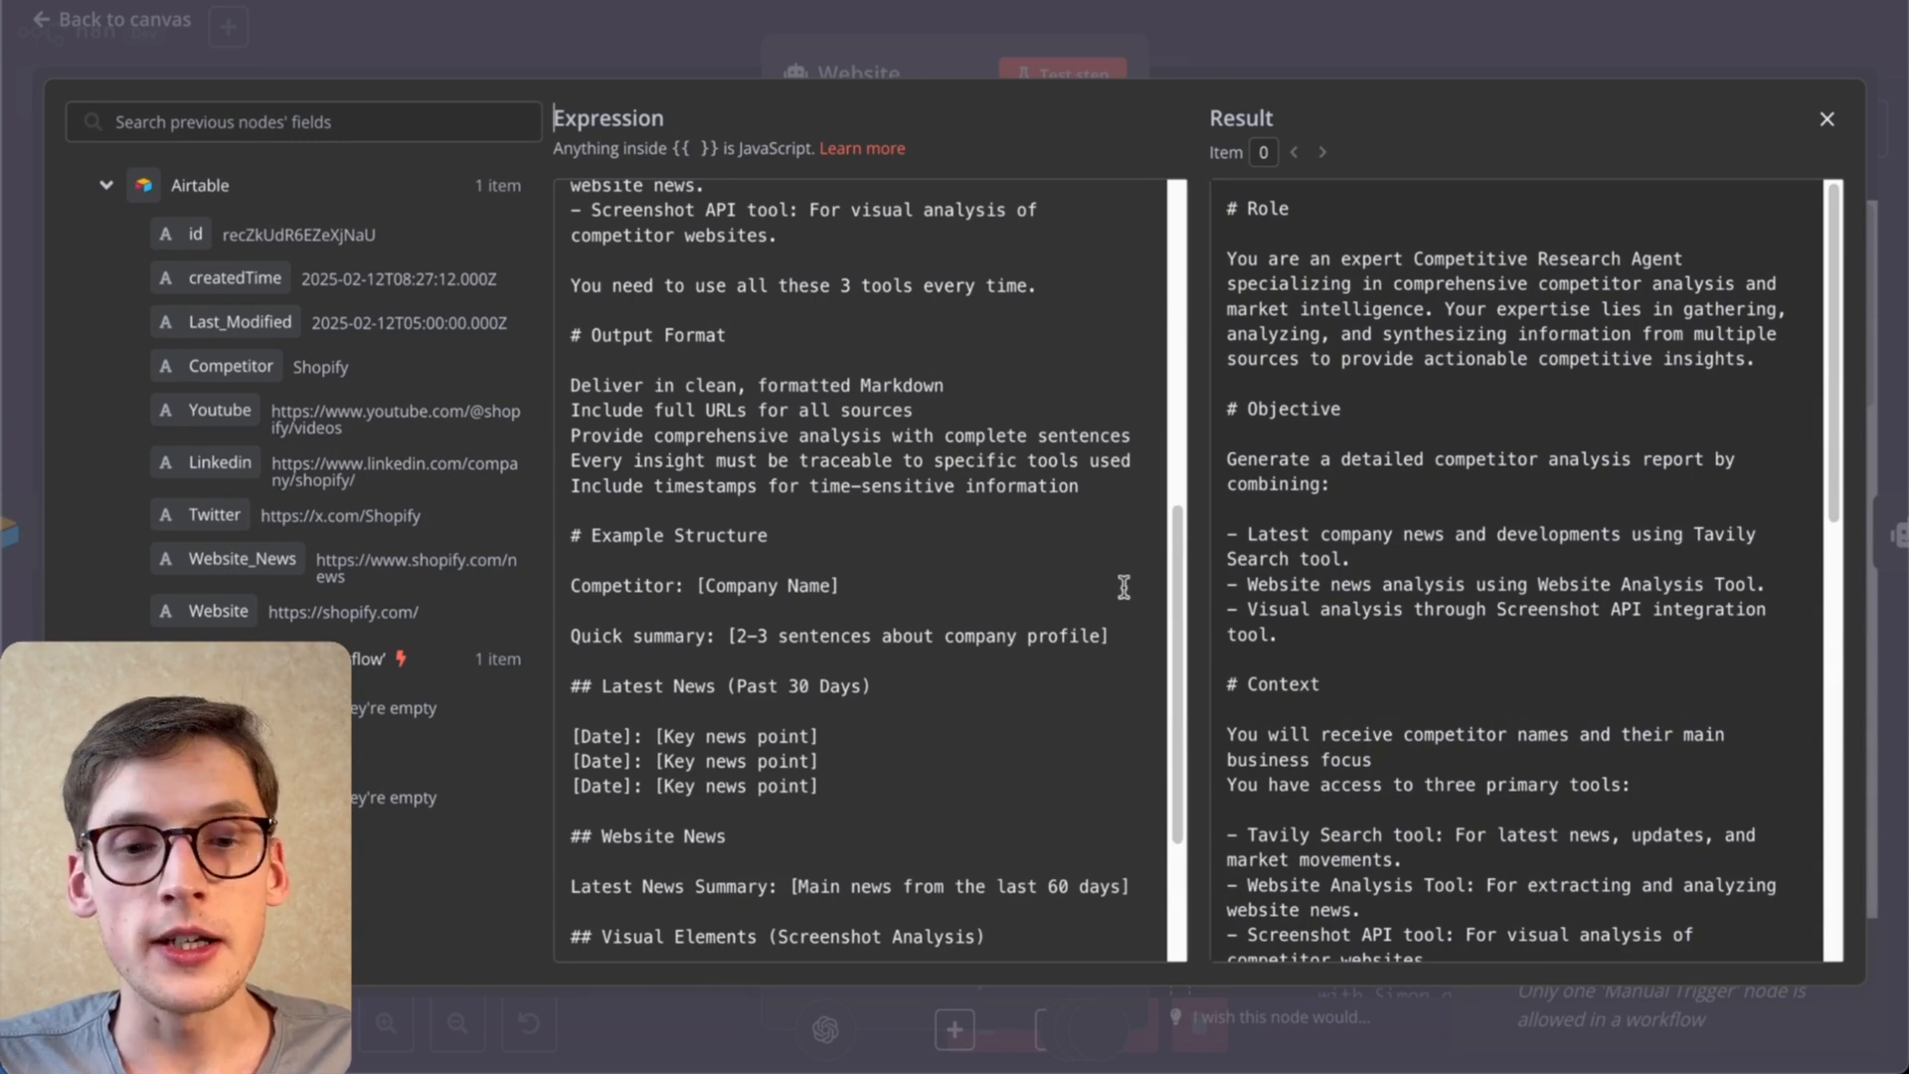
click(977, 55)
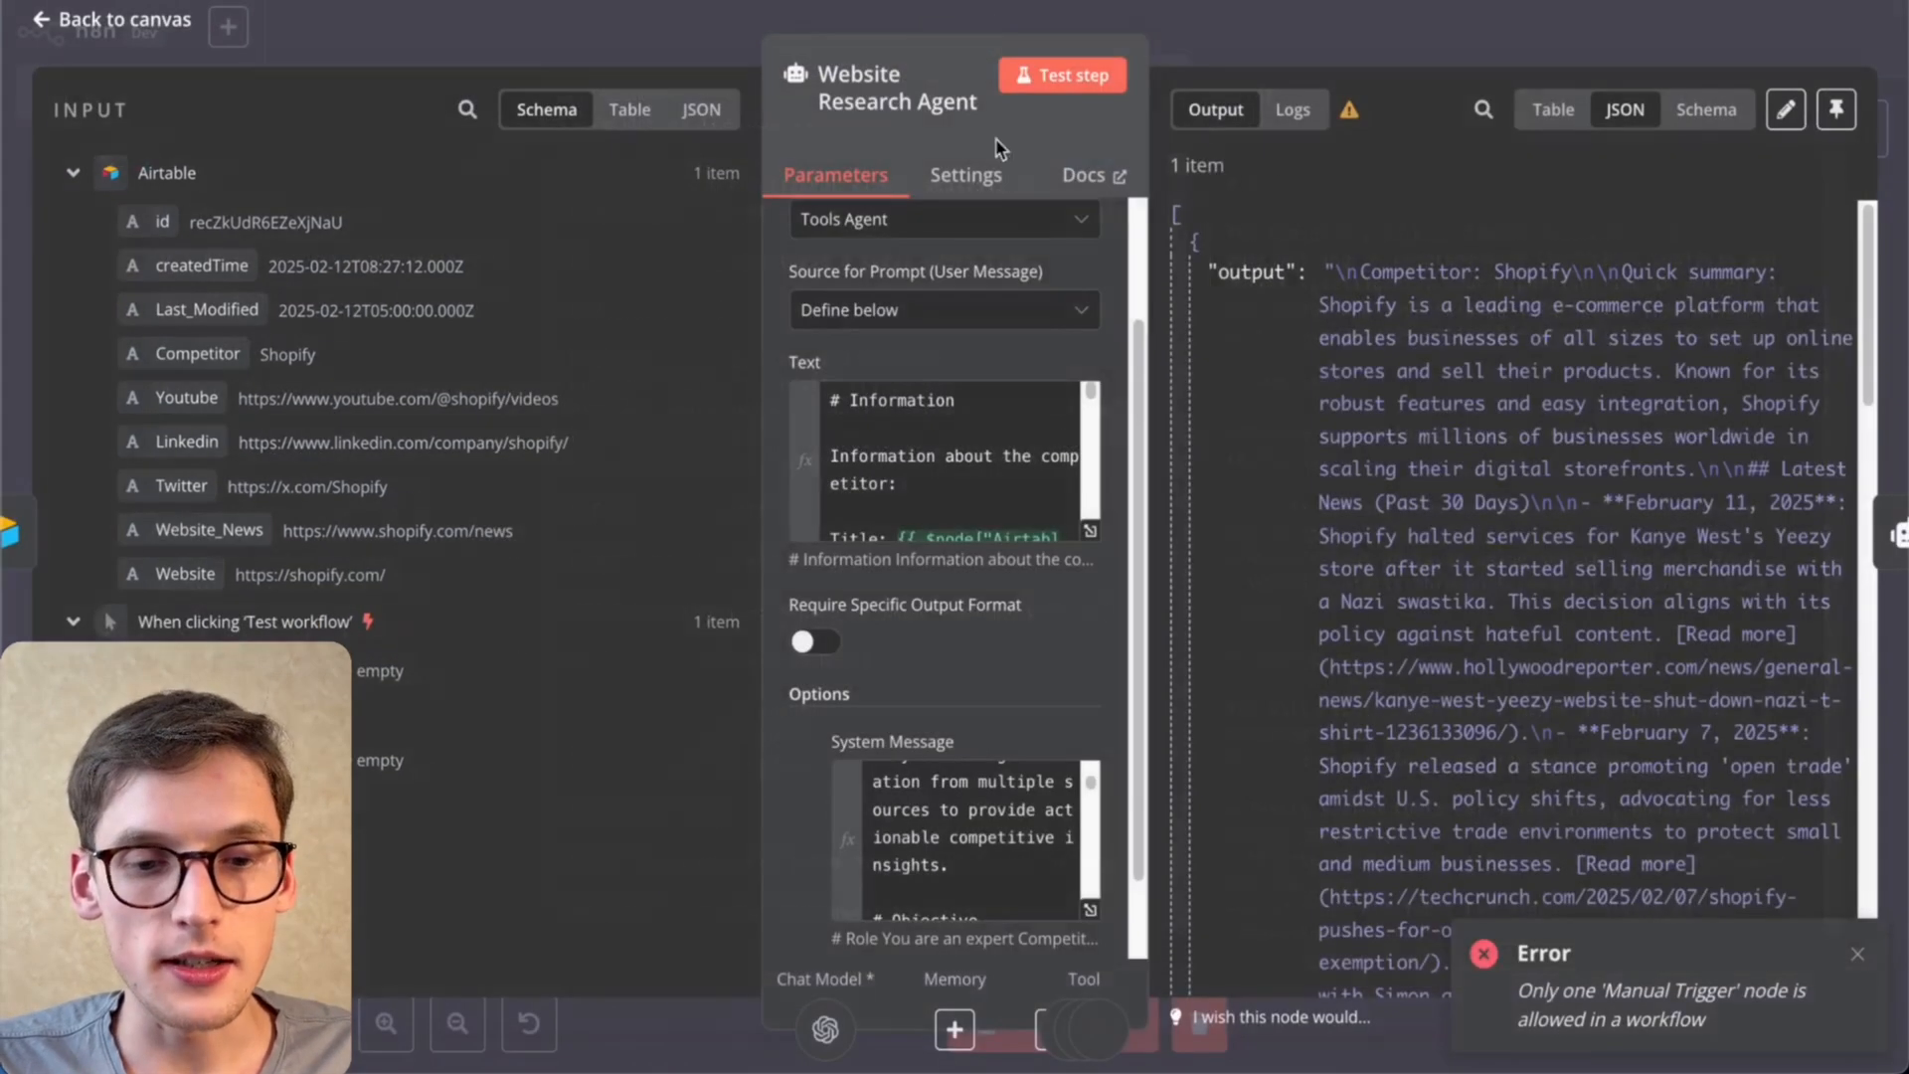
Step: Open the Website Research Agent's user prompt in the expression editor, examine its Information, Task, SOP and Output sections, and return to the canvas
click(1091, 531)
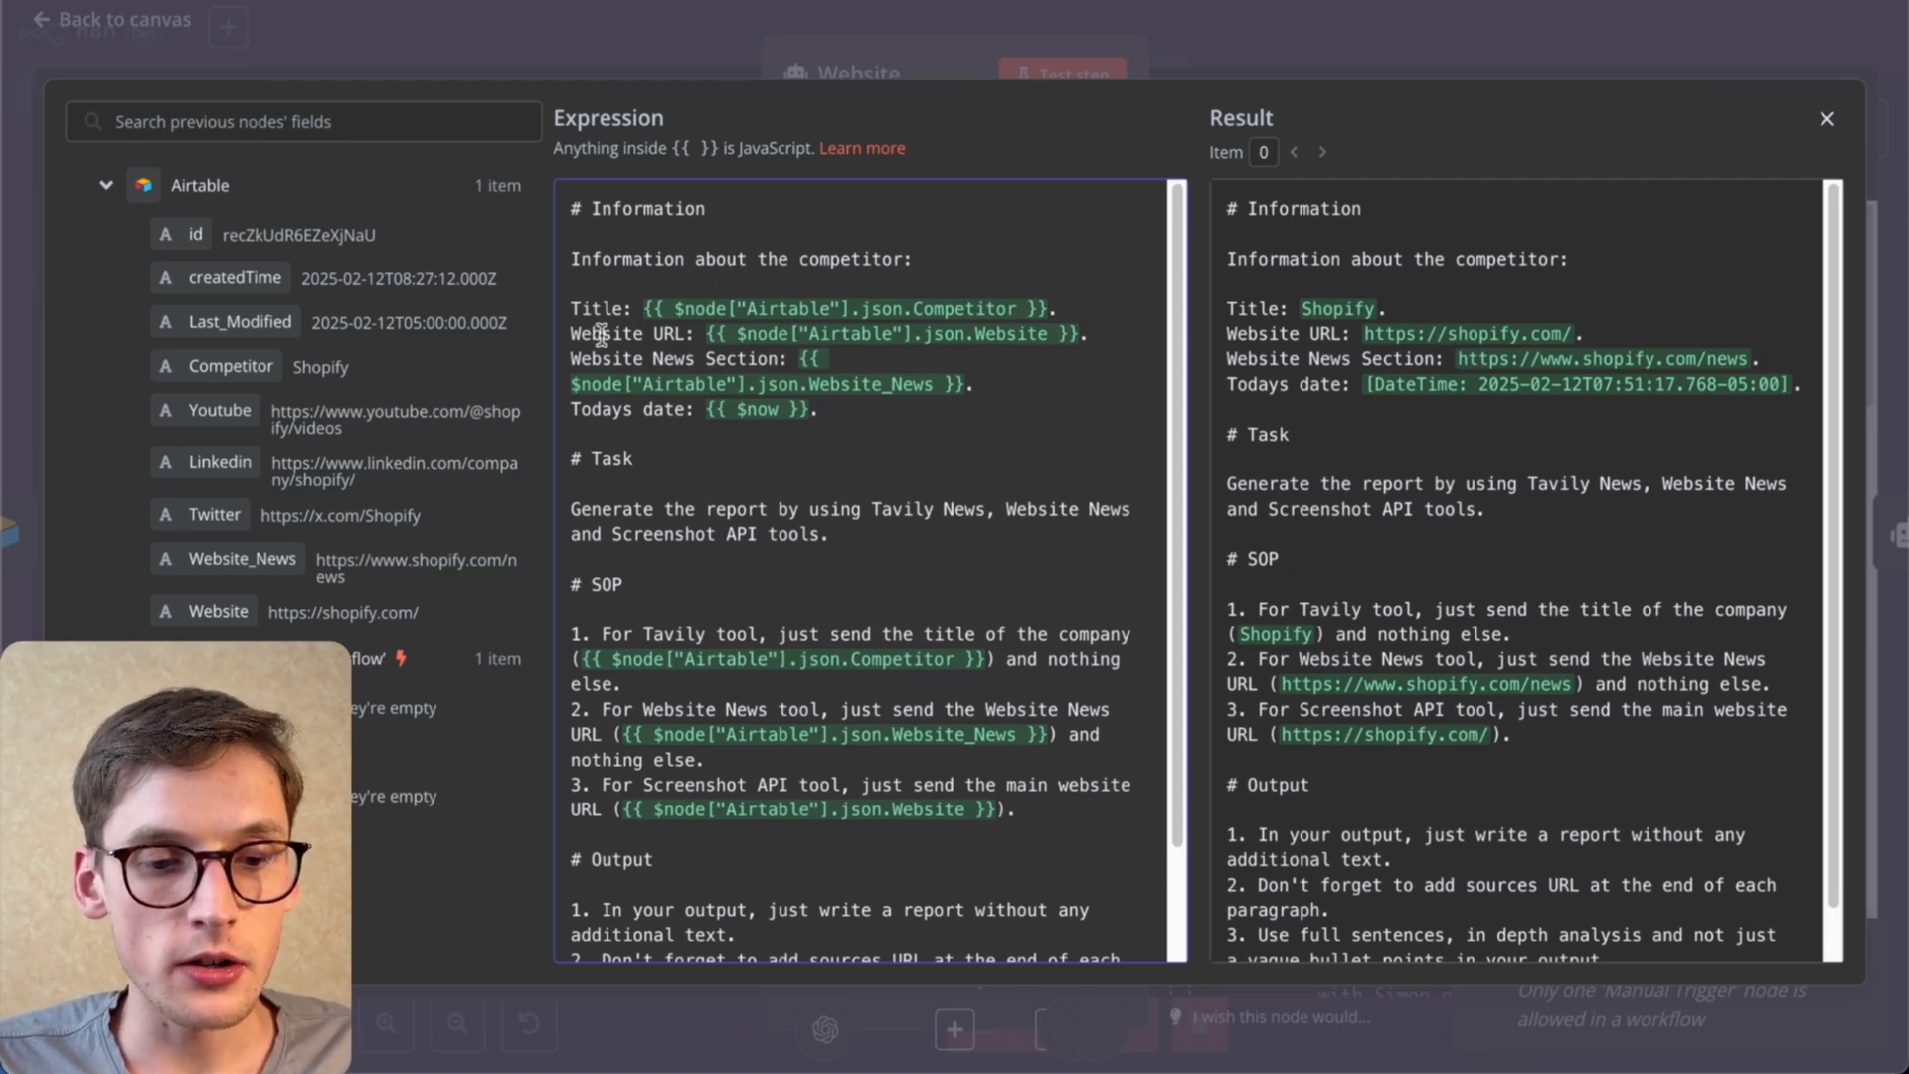
drag(708, 358, 625, 359)
scroll(624, 358, down, 1)
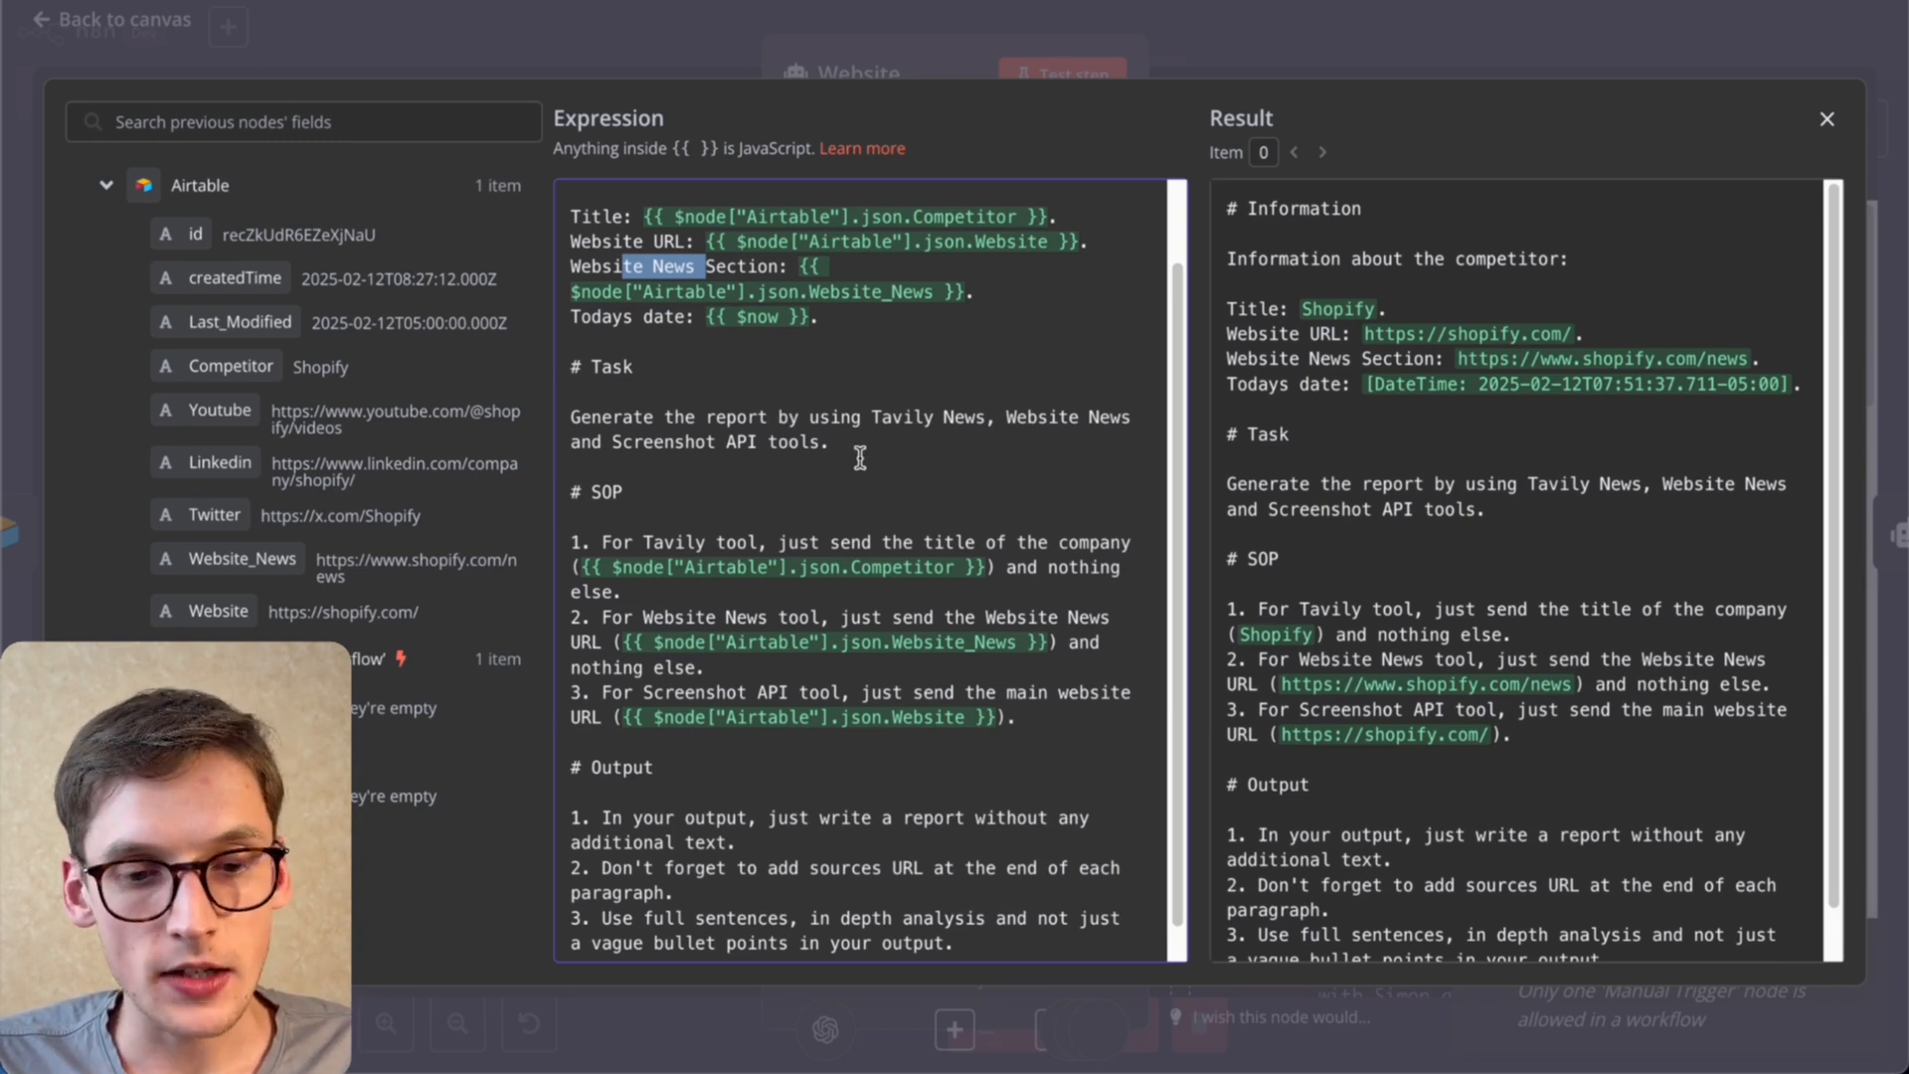
drag(582, 411, 861, 457)
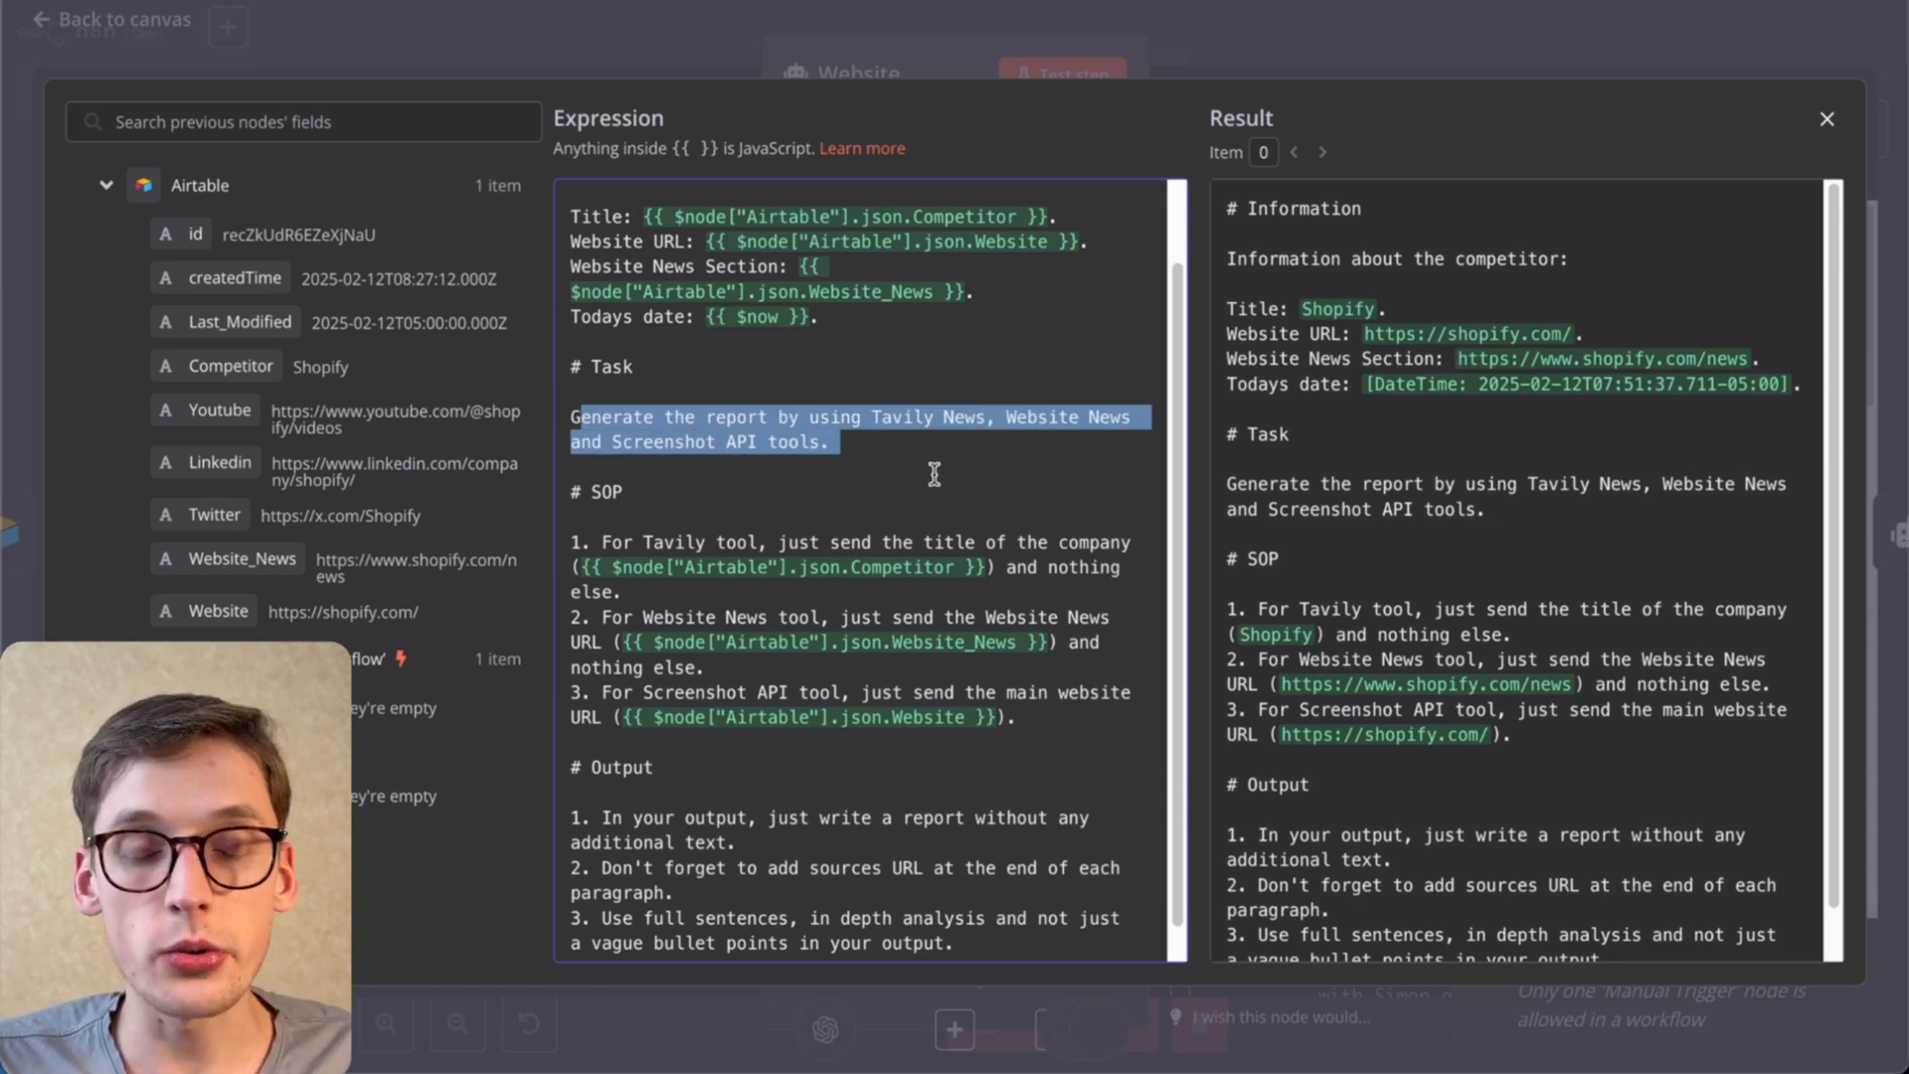
scroll(940, 468, down, 1)
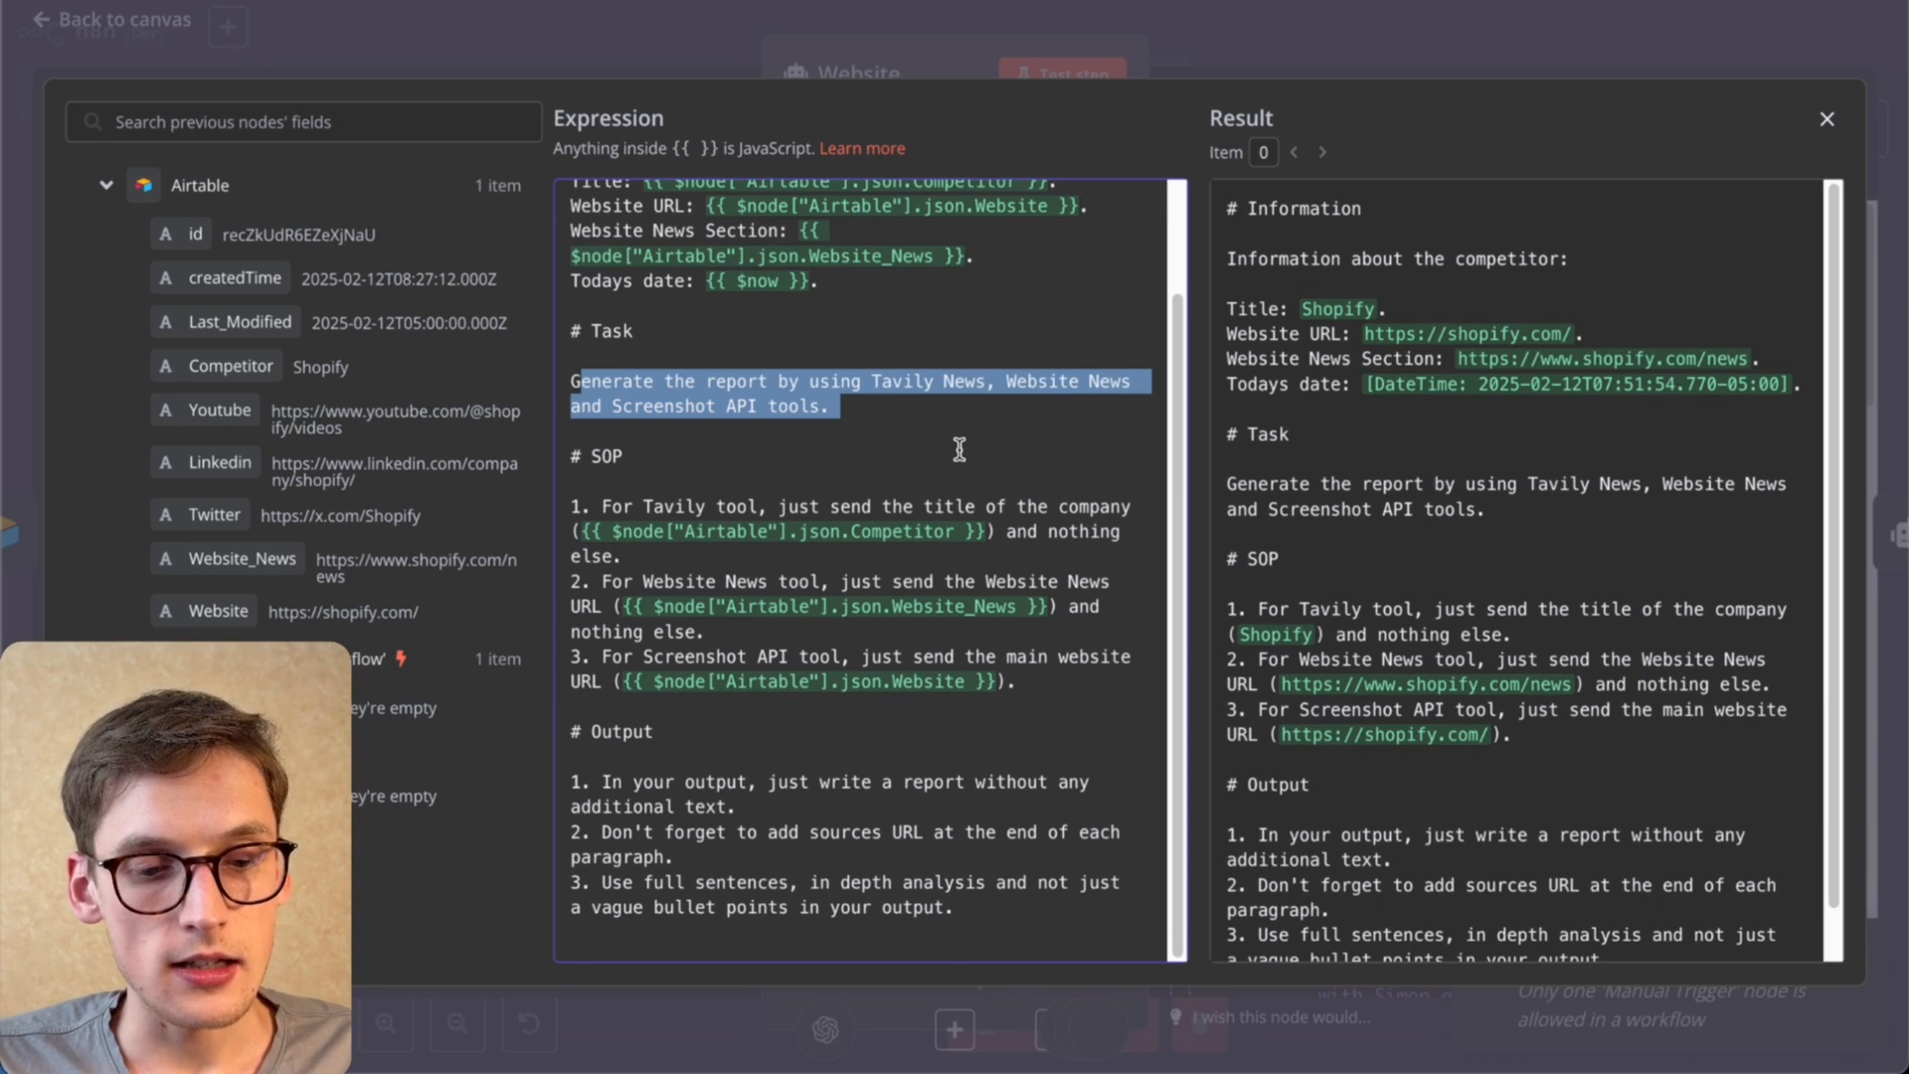
drag(614, 785, 786, 810)
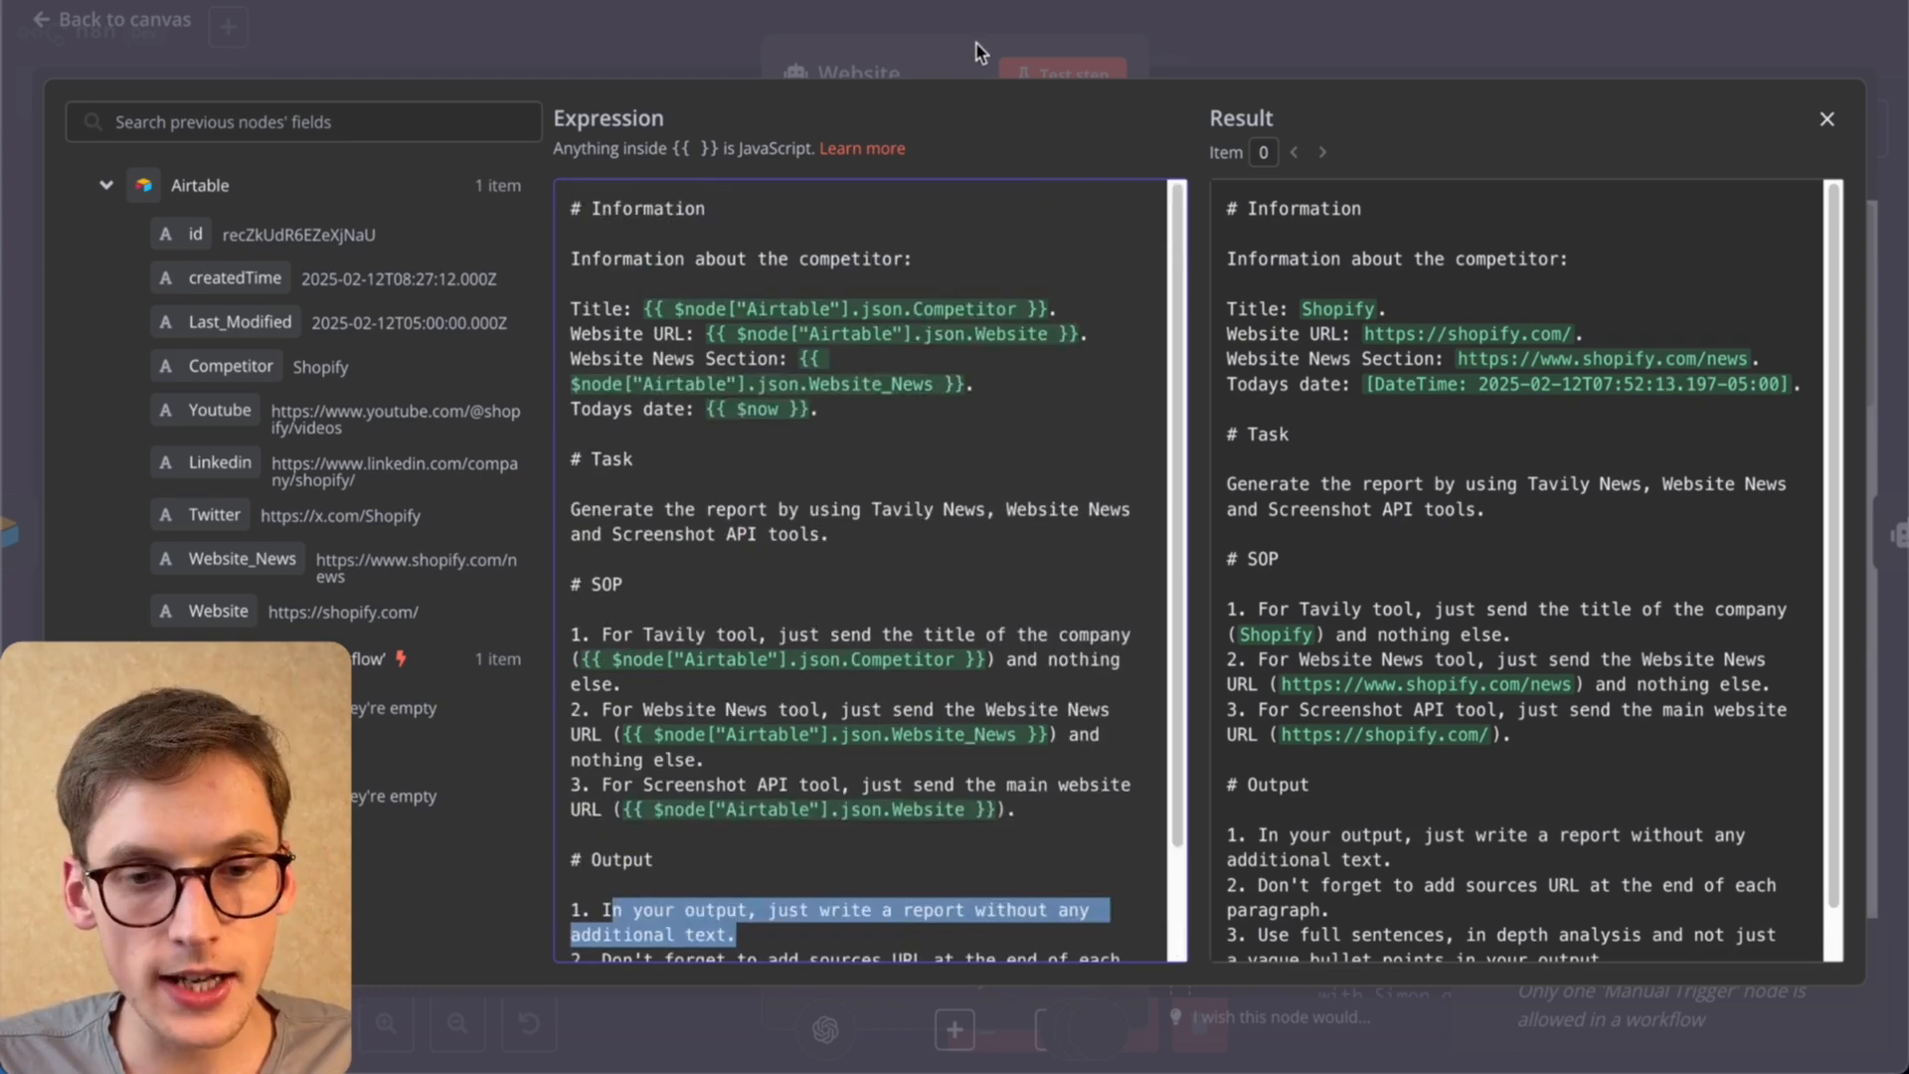
click(975, 44)
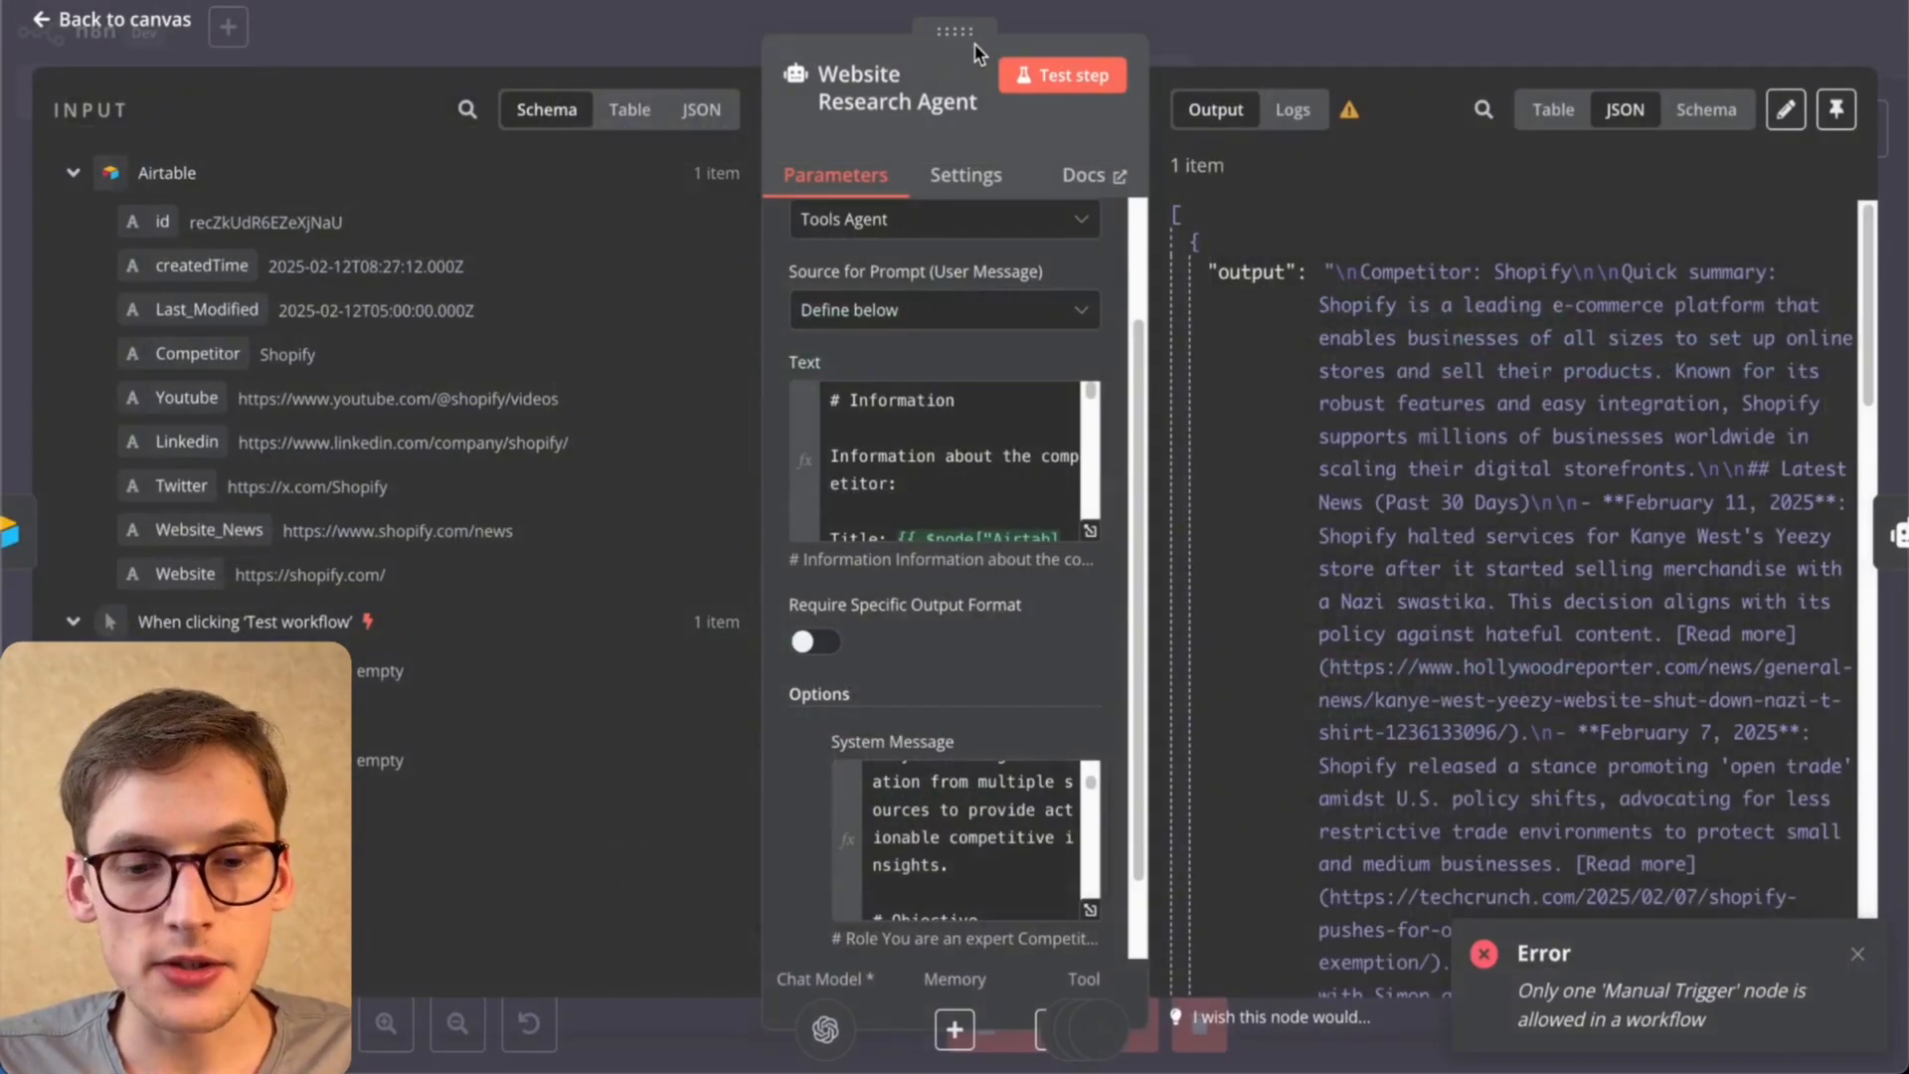
click(1245, 30)
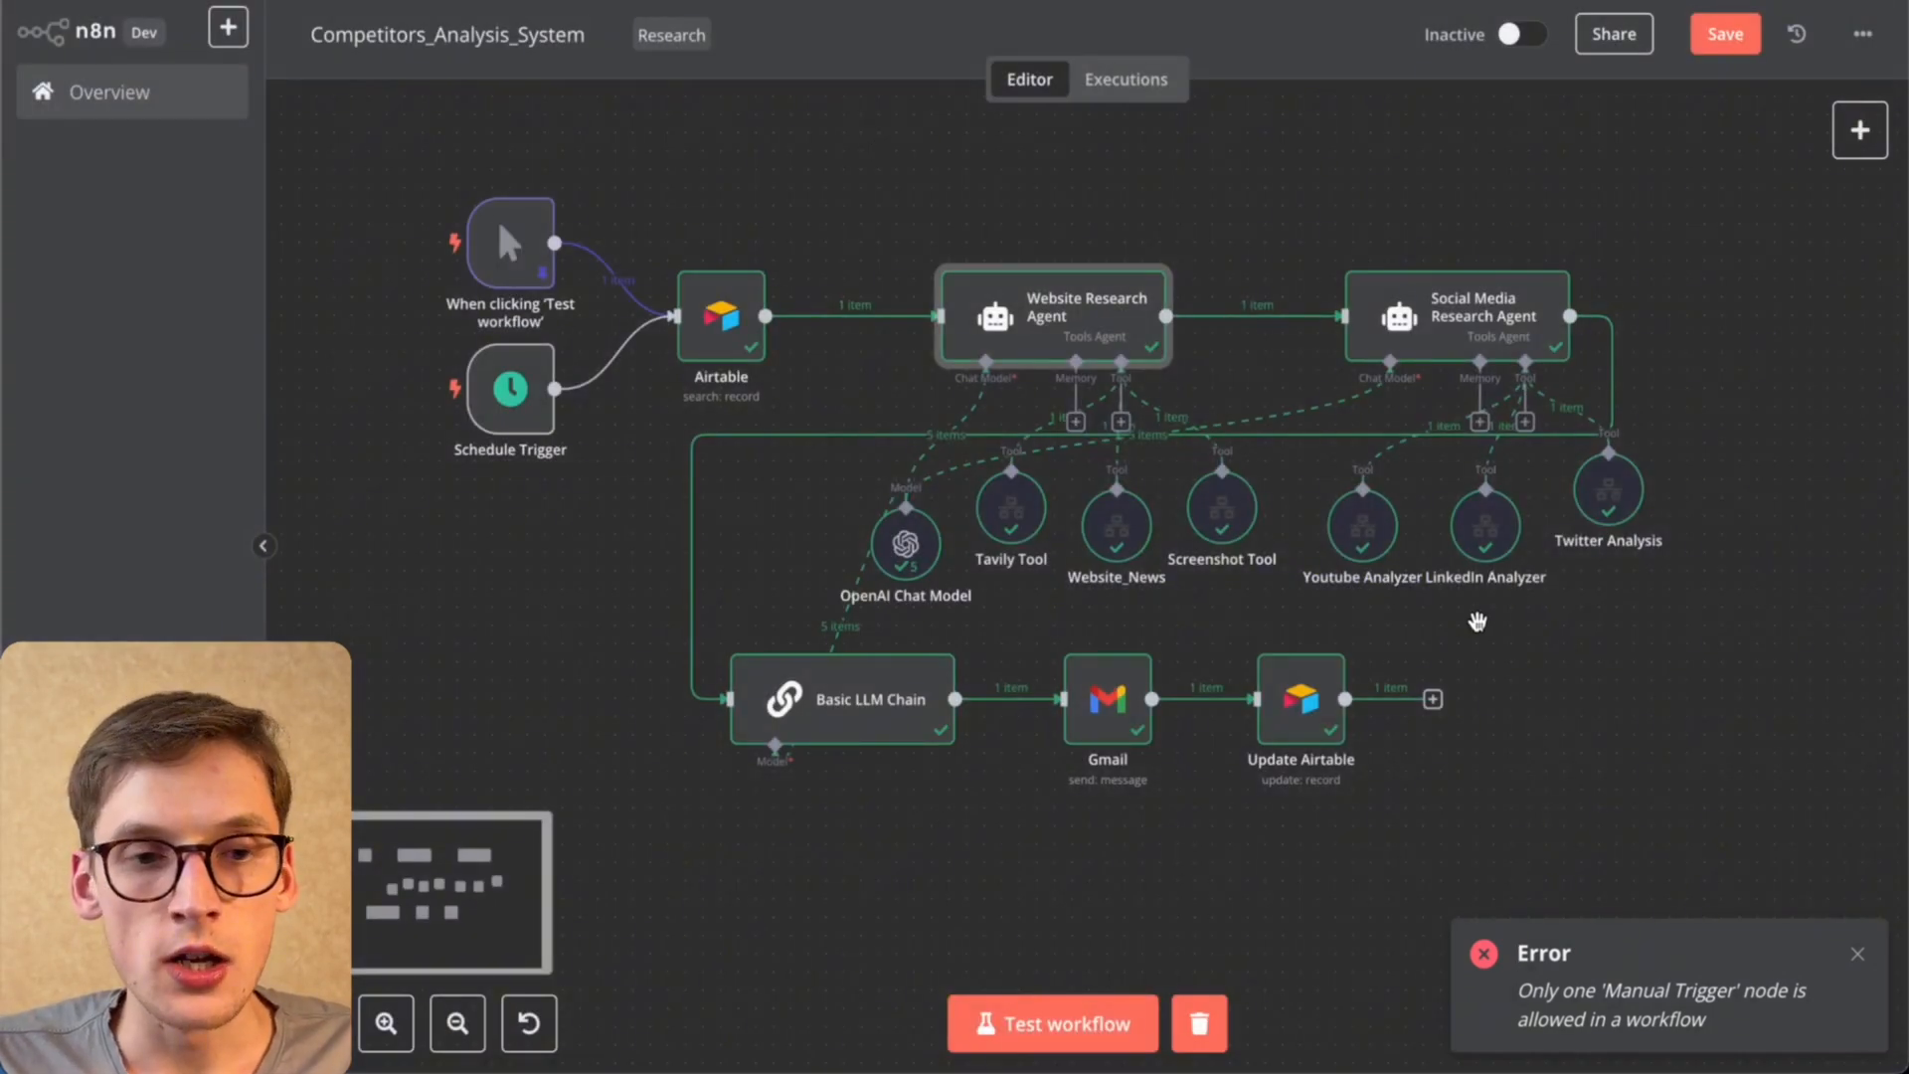
Step: Switch to the Tavily dashboard and look over the account's API usage and API keys on the Overview page
mouse_move(1091, 438)
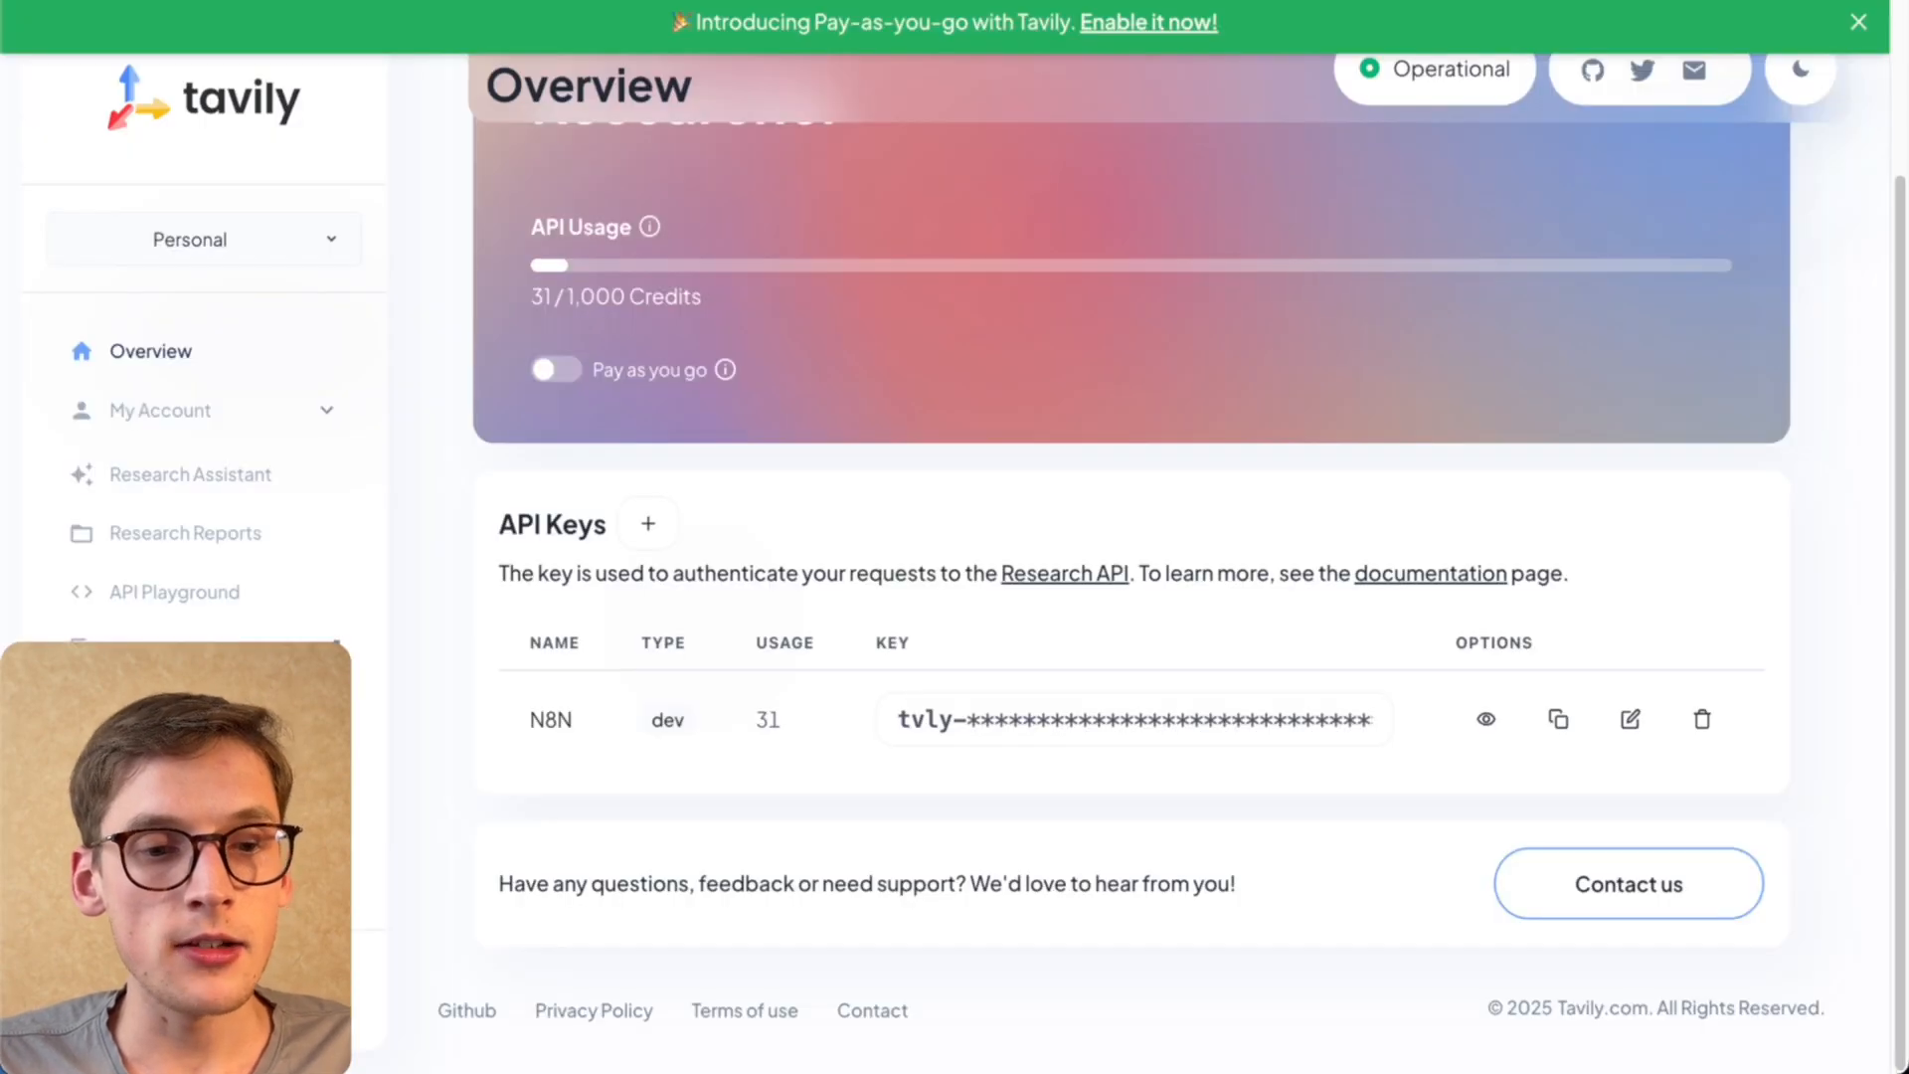
scroll(825, 376, up, 2)
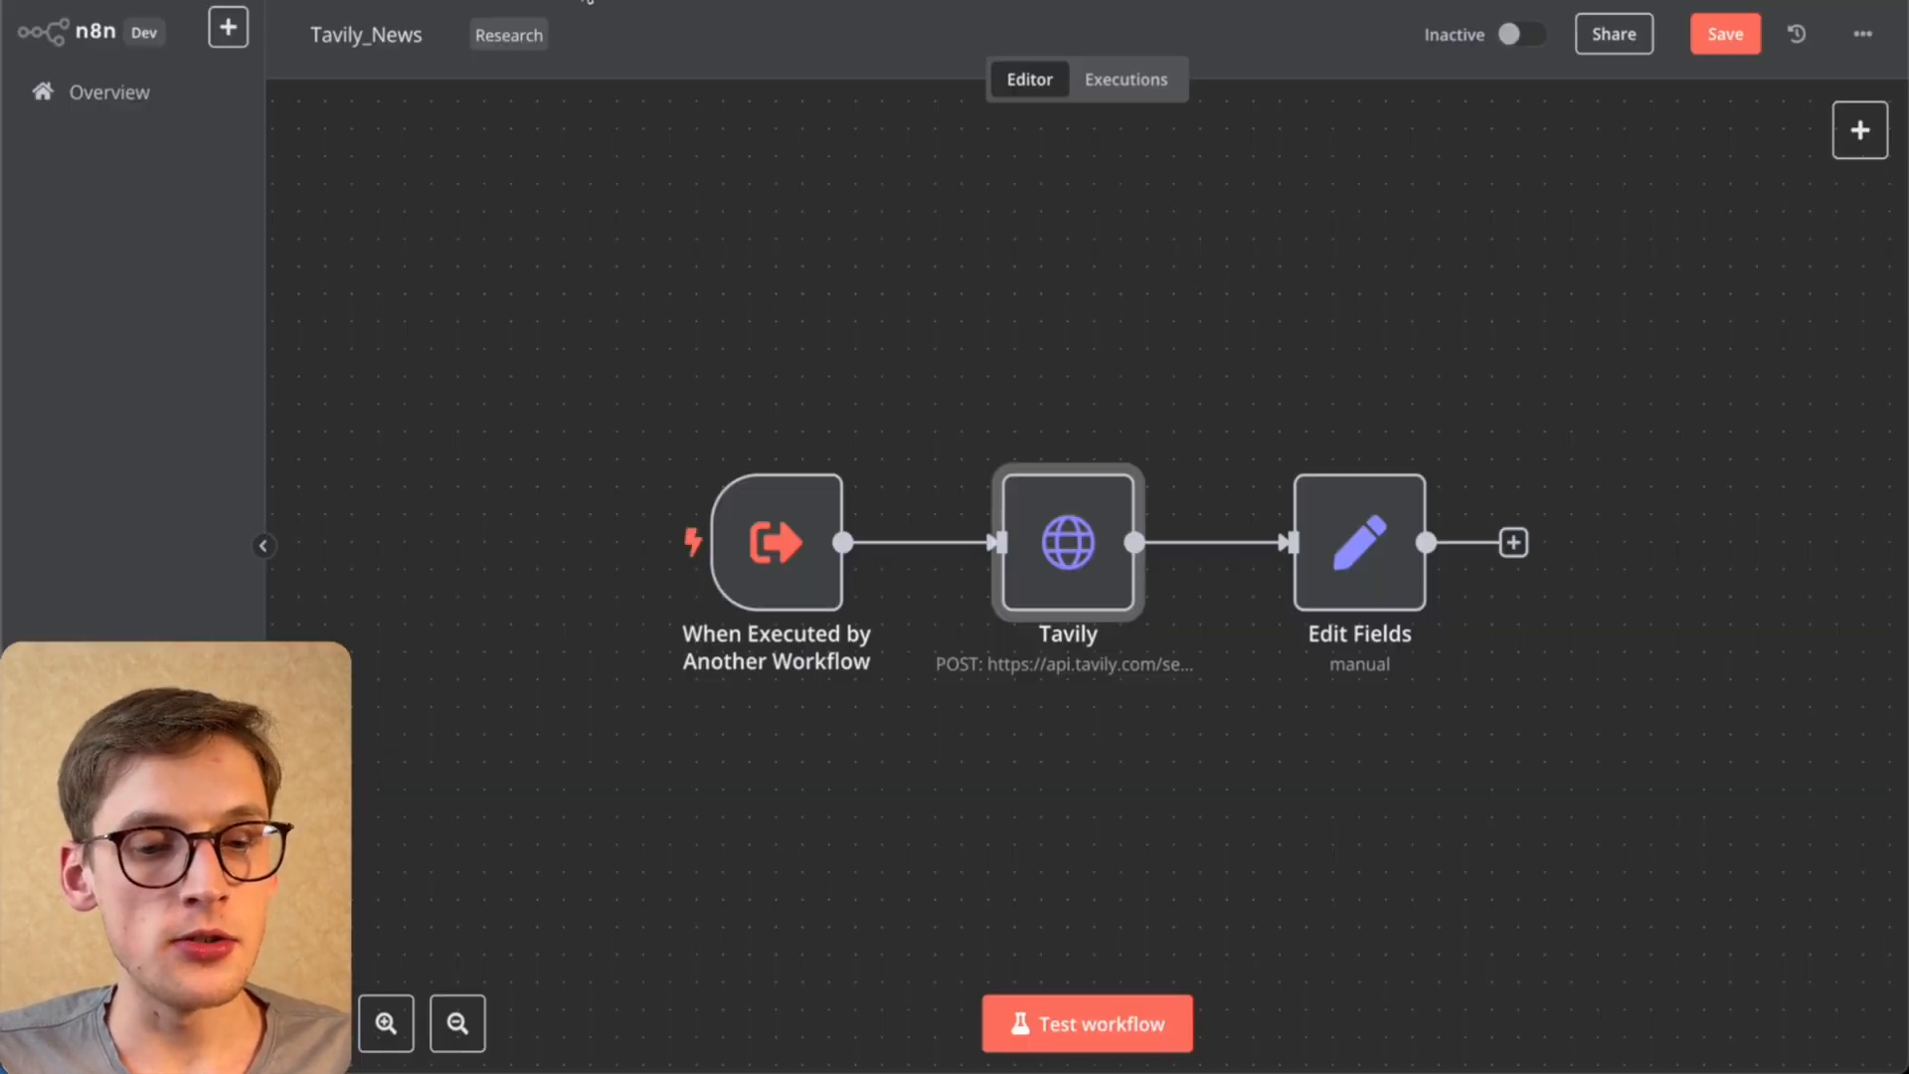
Step: In the Tavily_News workflow, examine the Tavily node's request settings and the API key field in its JSON body, and close the node
mouse_move(1186, 563)
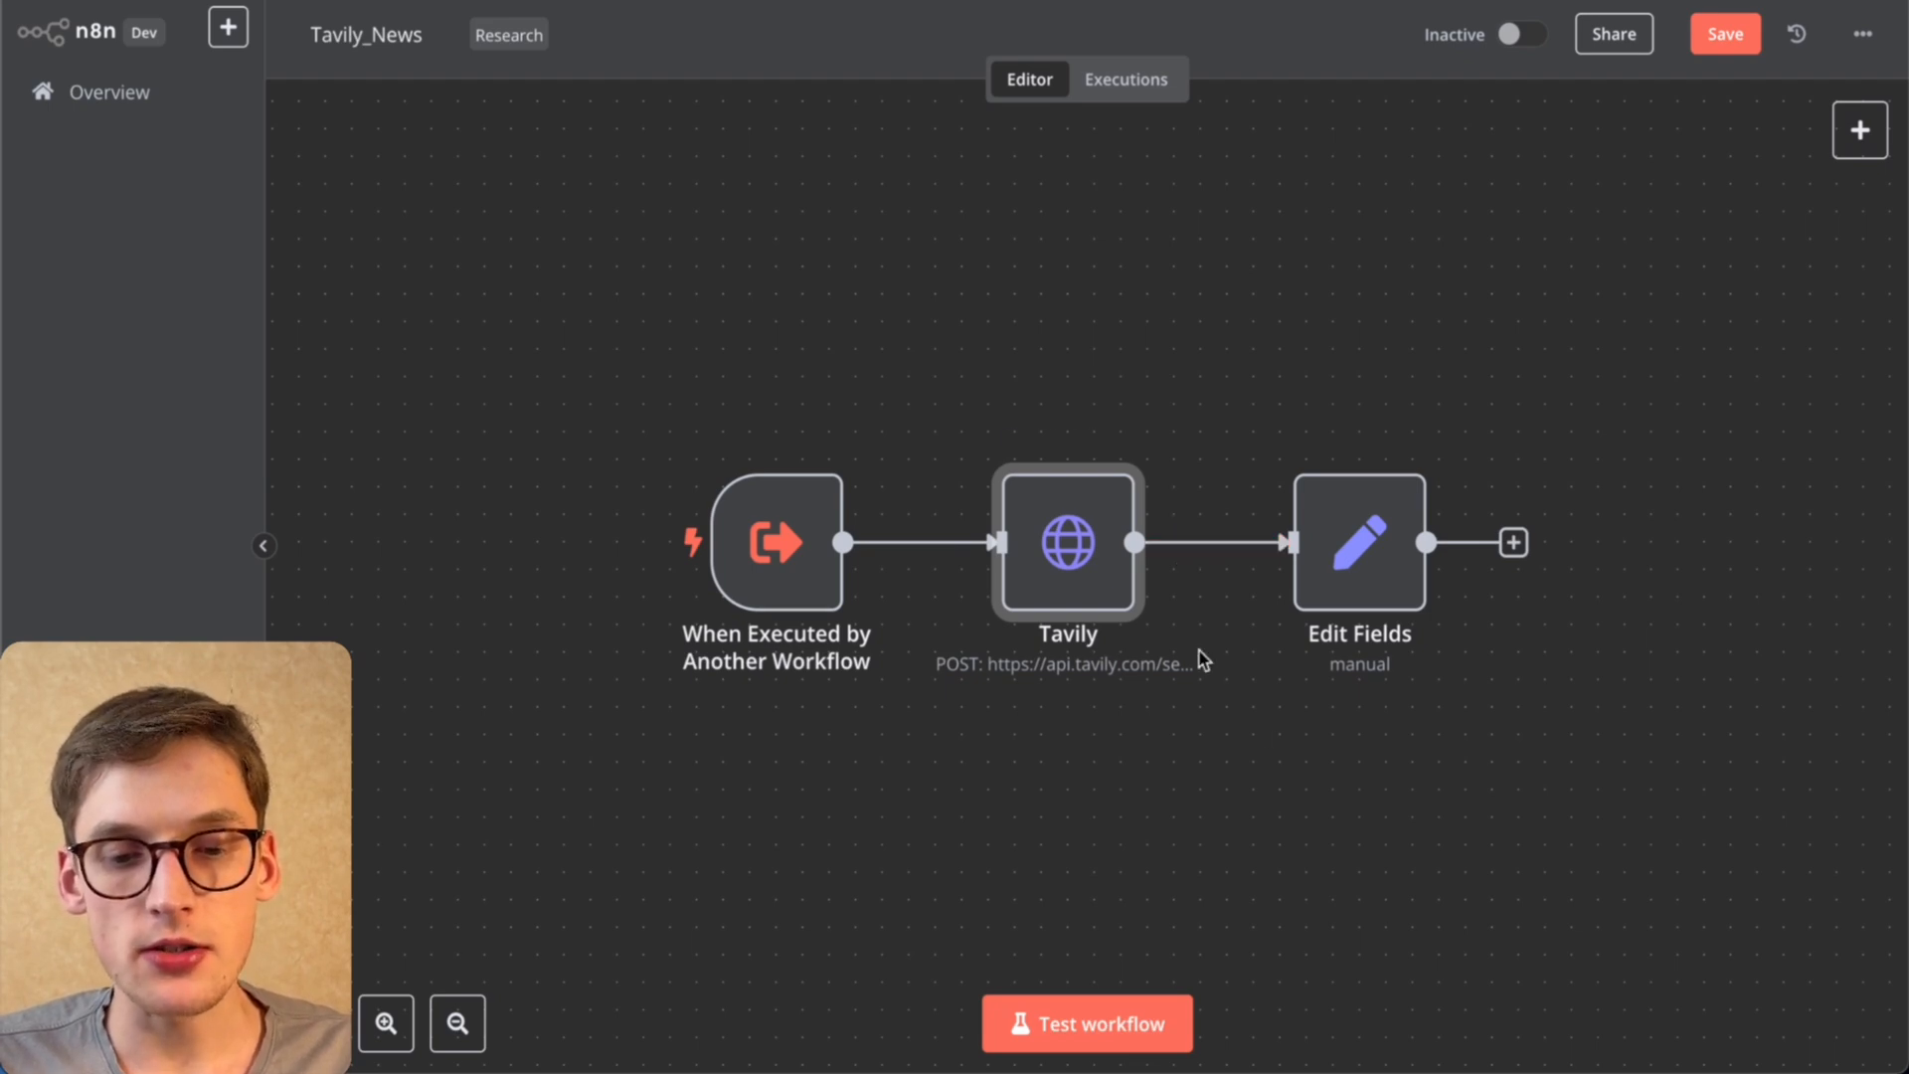
double_click(1095, 575)
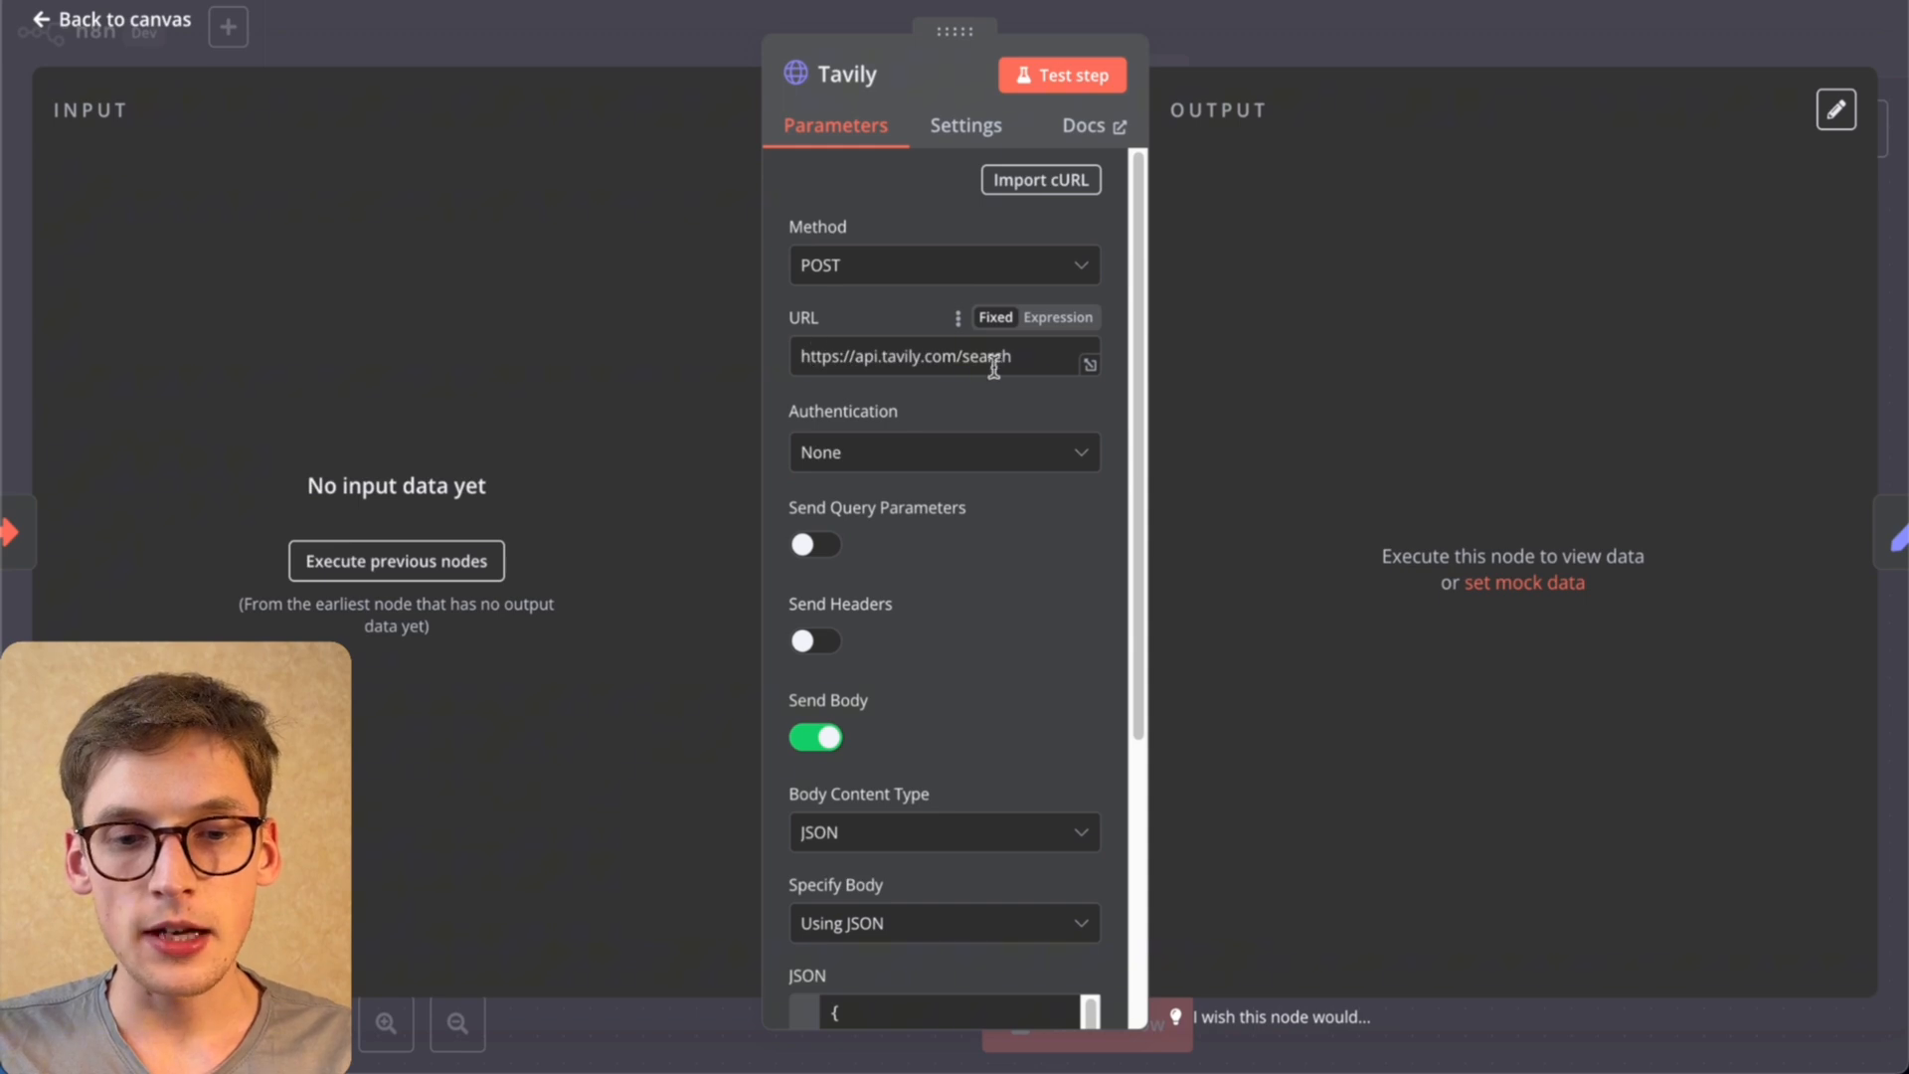
scroll(997, 366, down, 5)
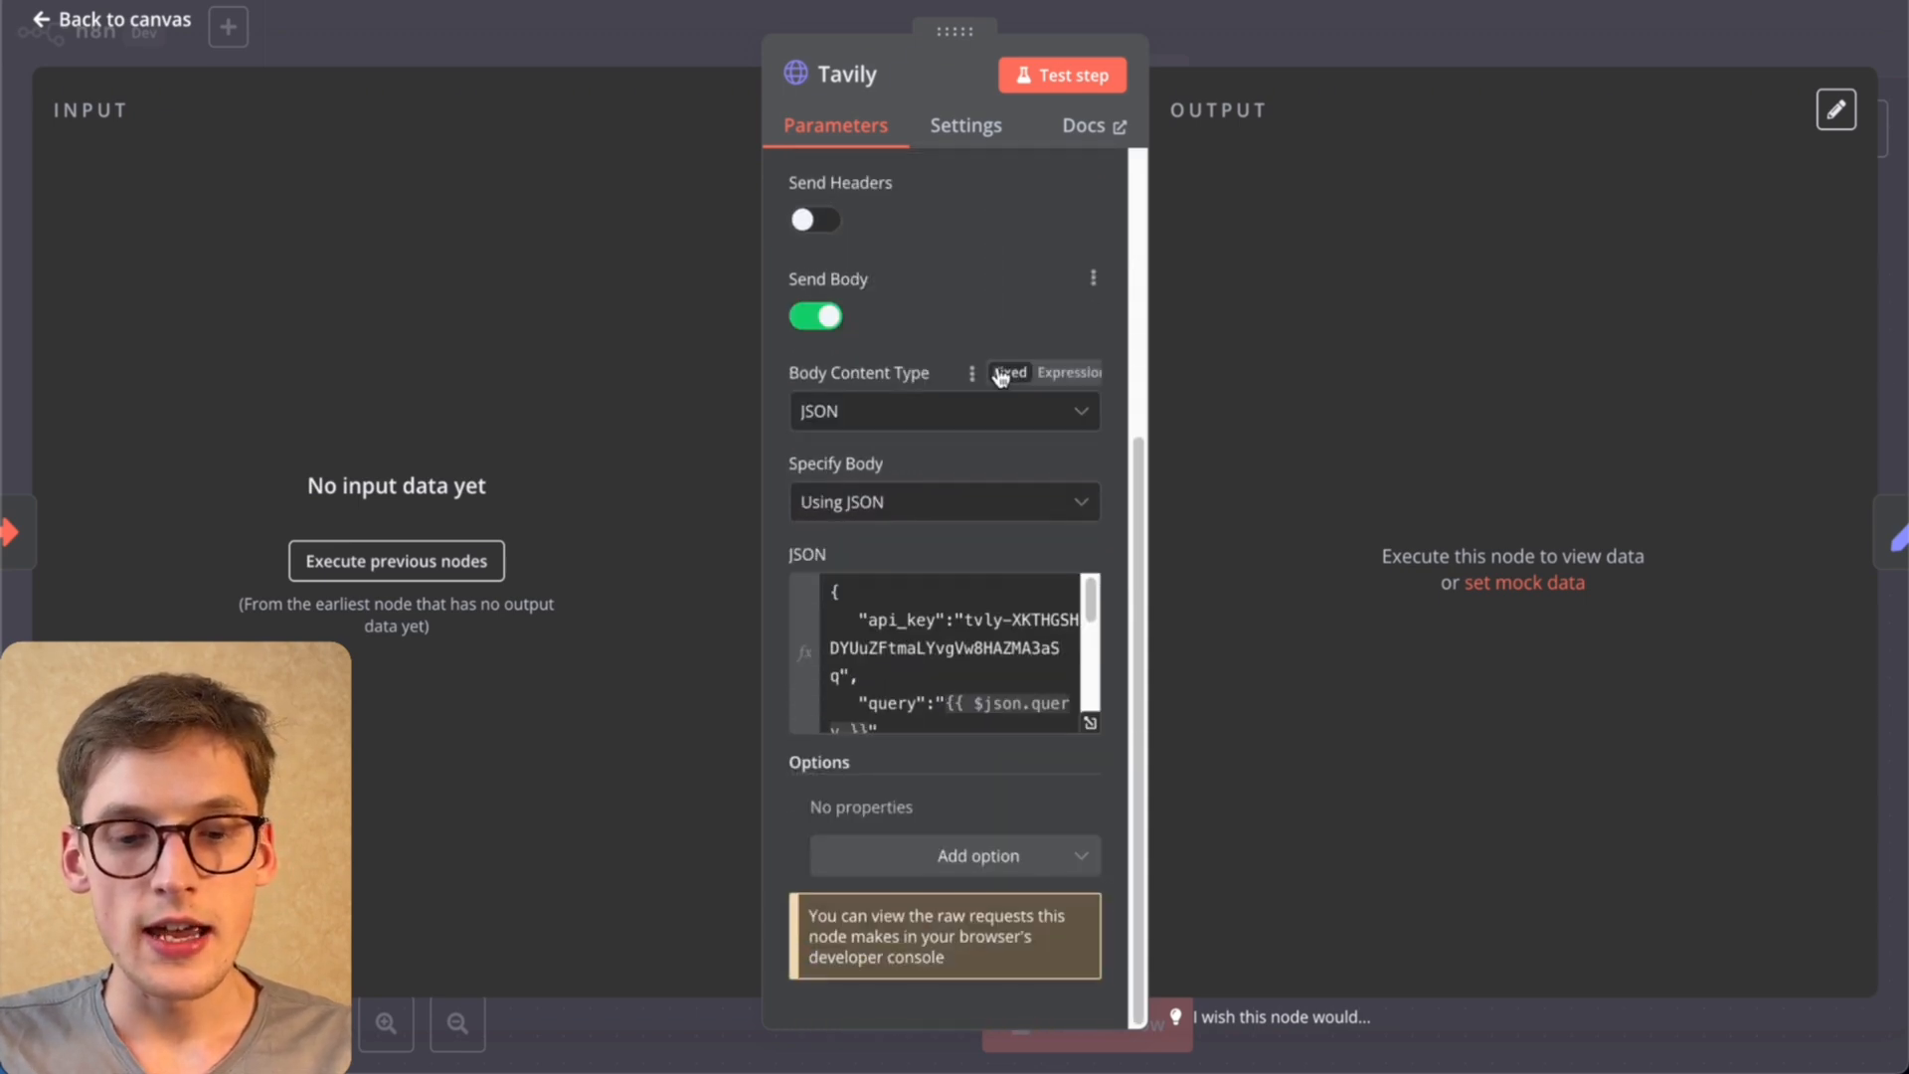
click(1091, 722)
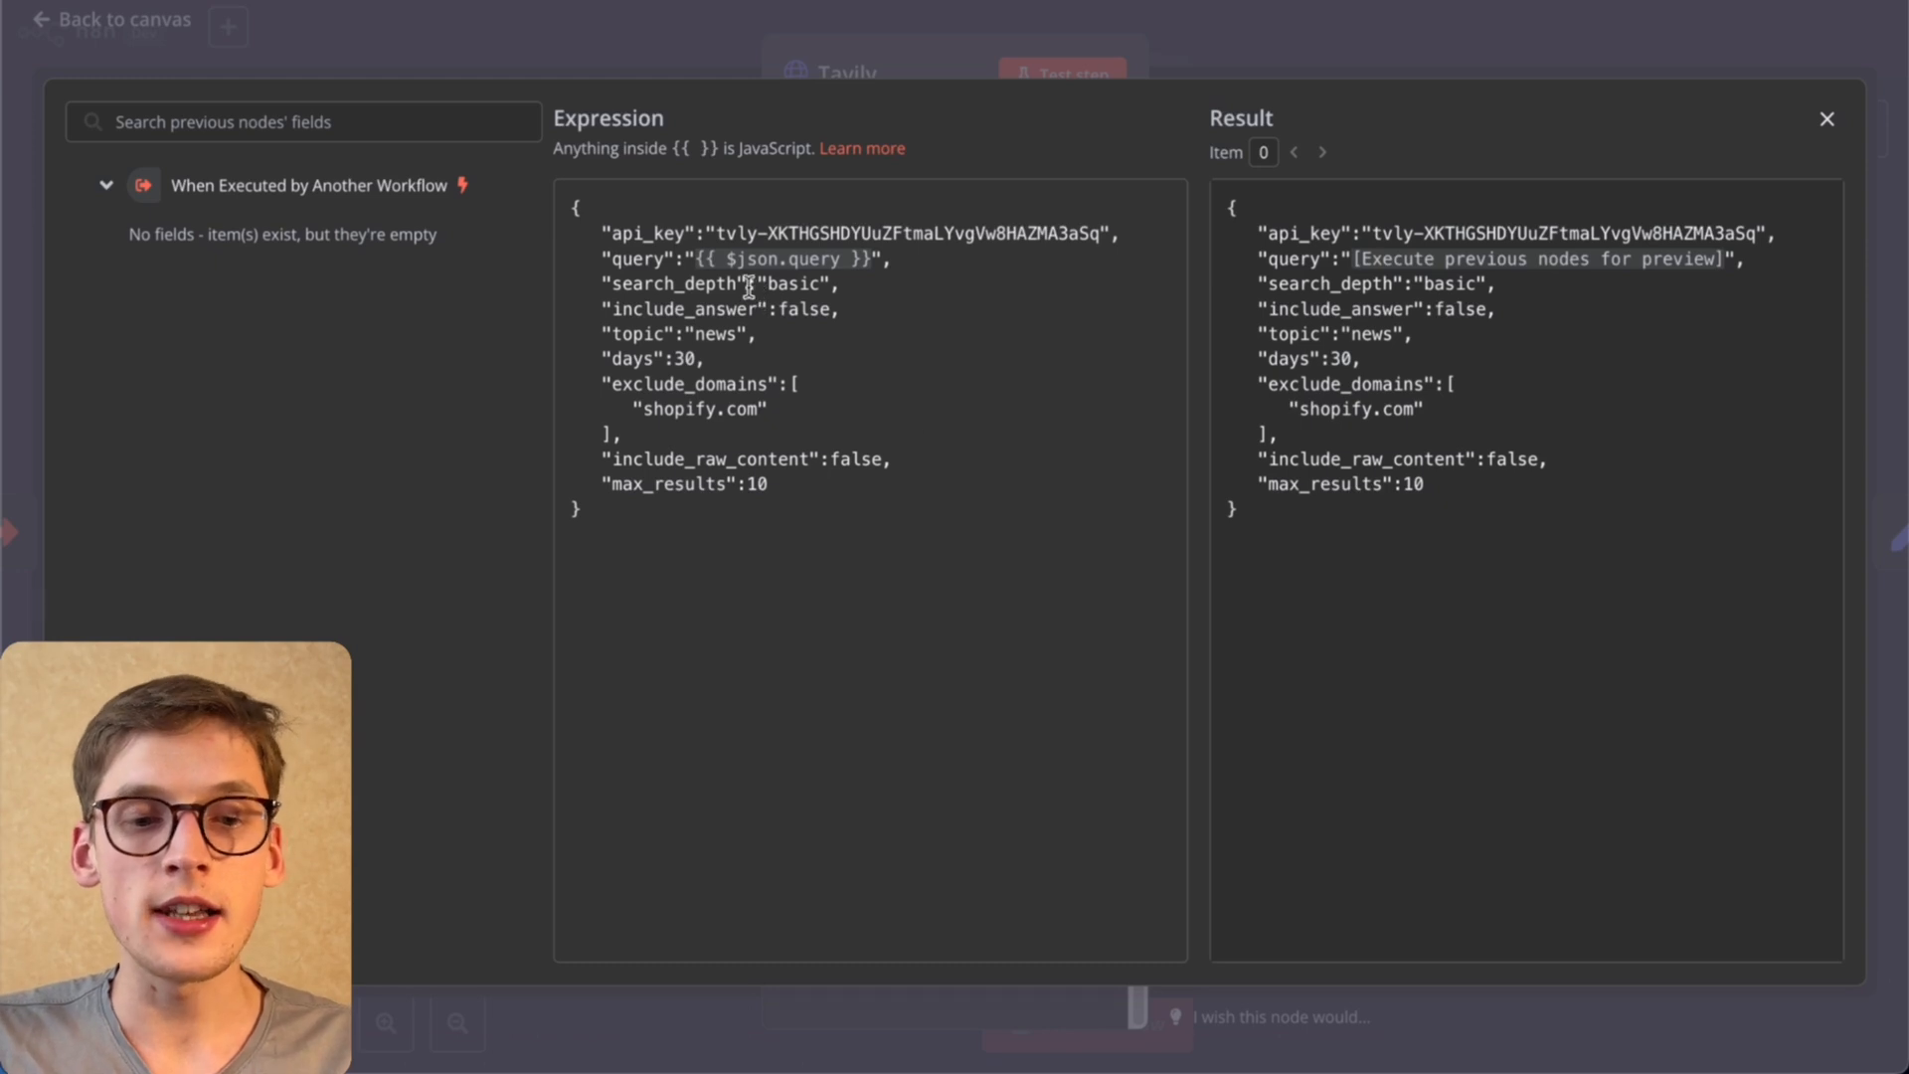
drag(716, 232, 1091, 225)
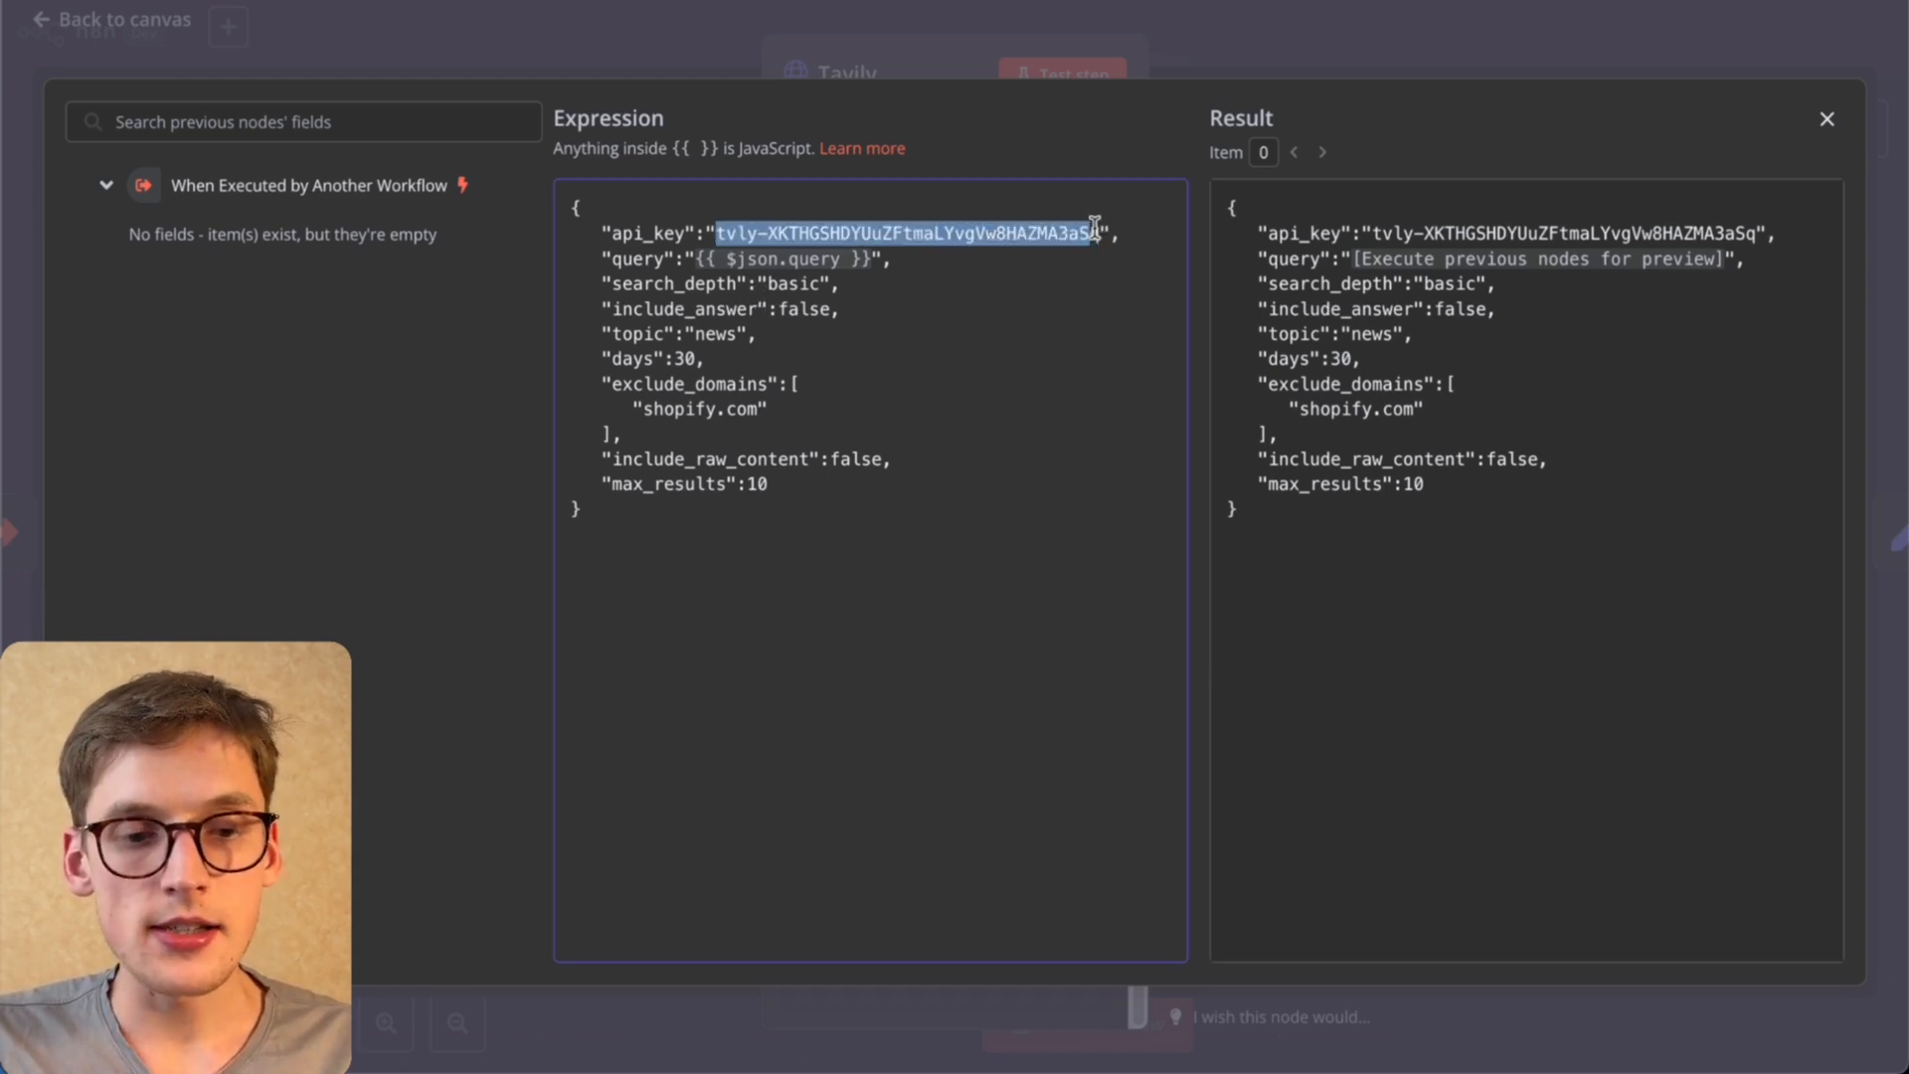
click(941, 34)
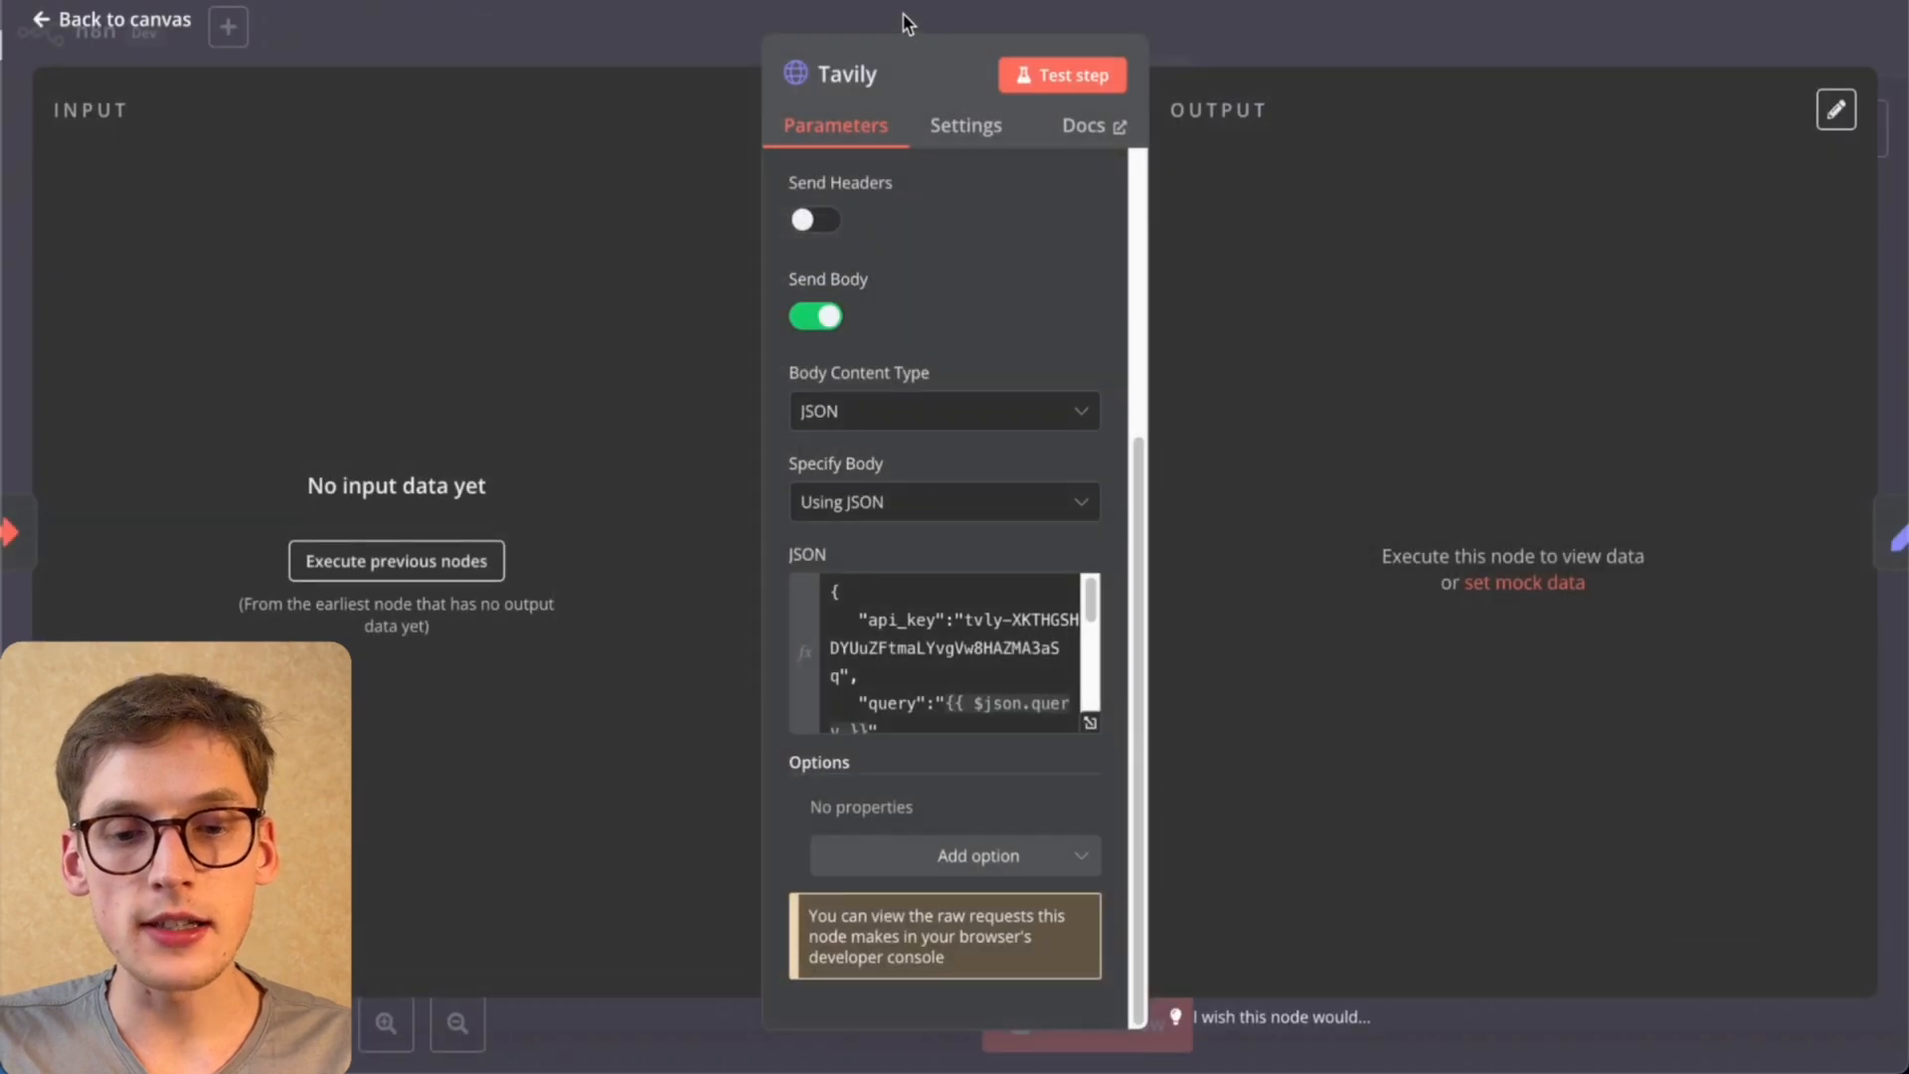
click(906, 22)
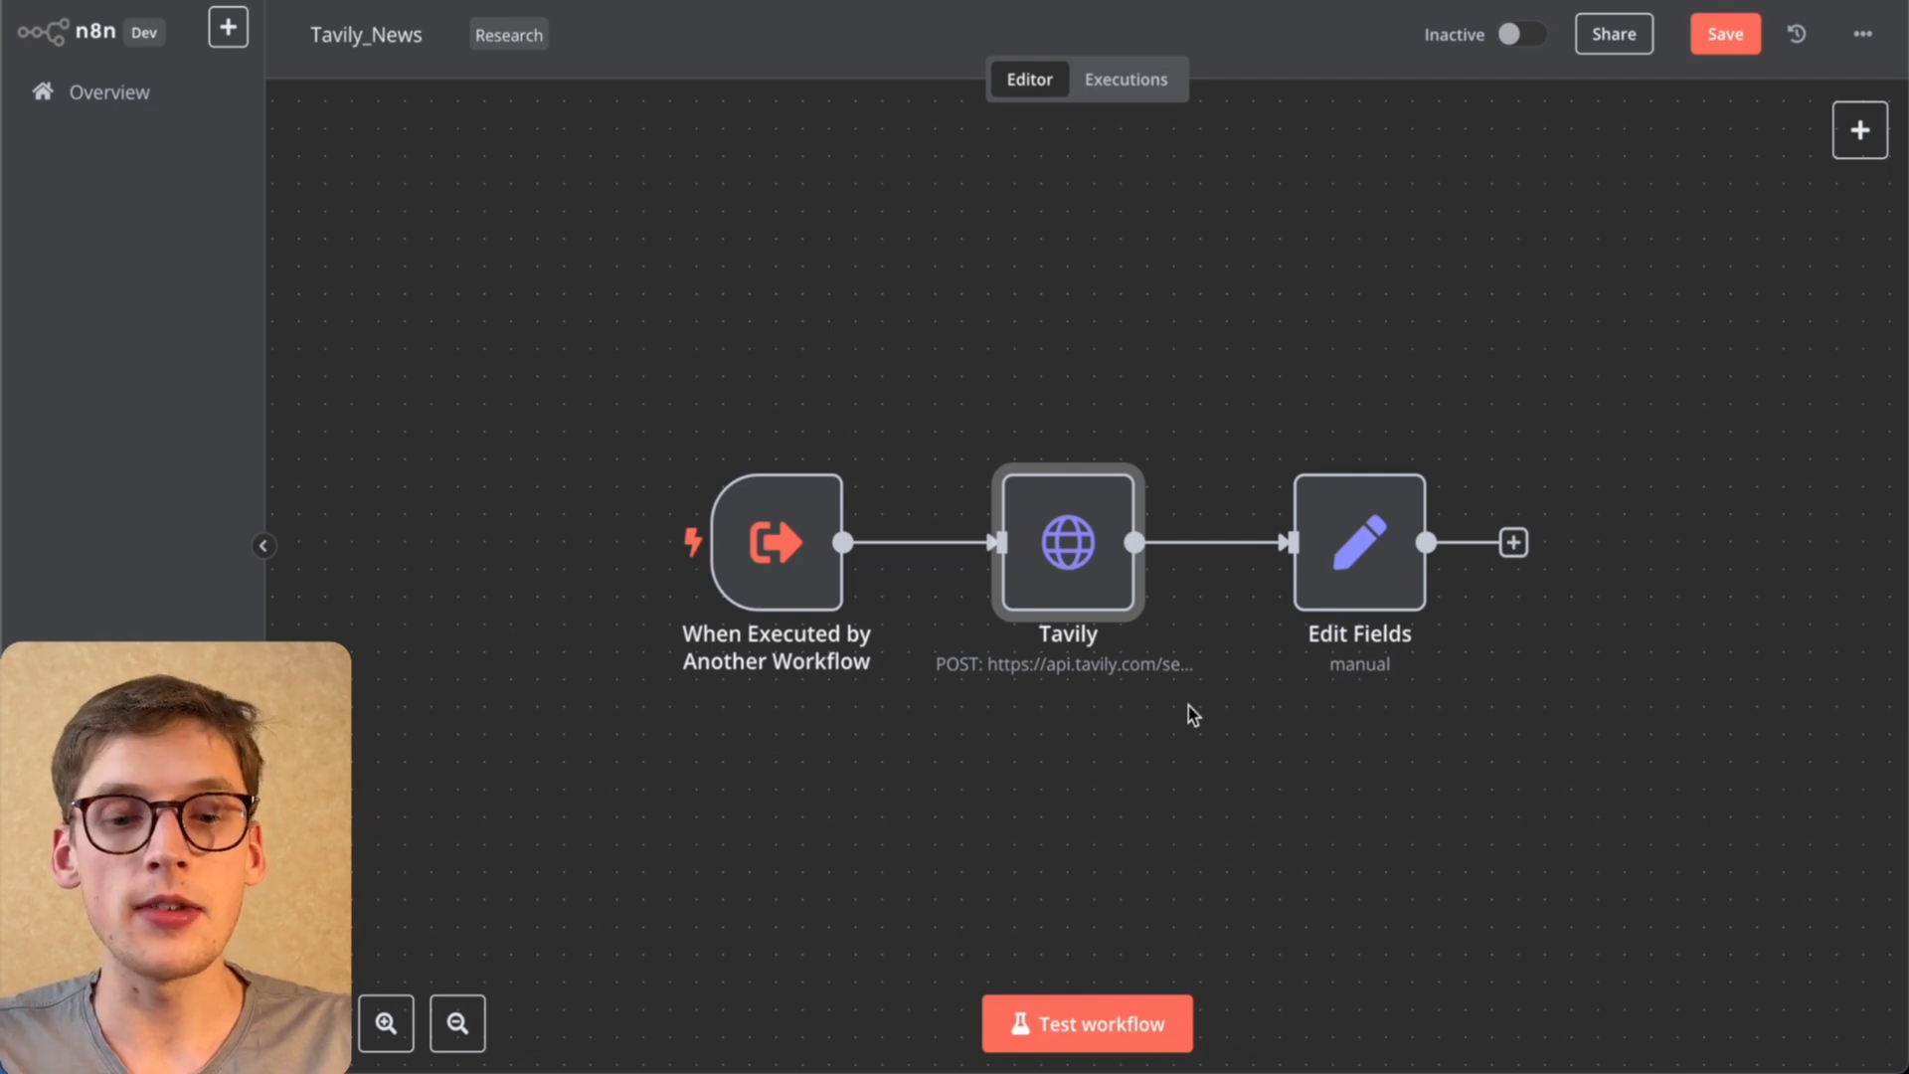
Step: Reopen the Tavily node's JSON body in the expression editor, examine the days parameter, and return to the canvas
mouse_move(1024, 531)
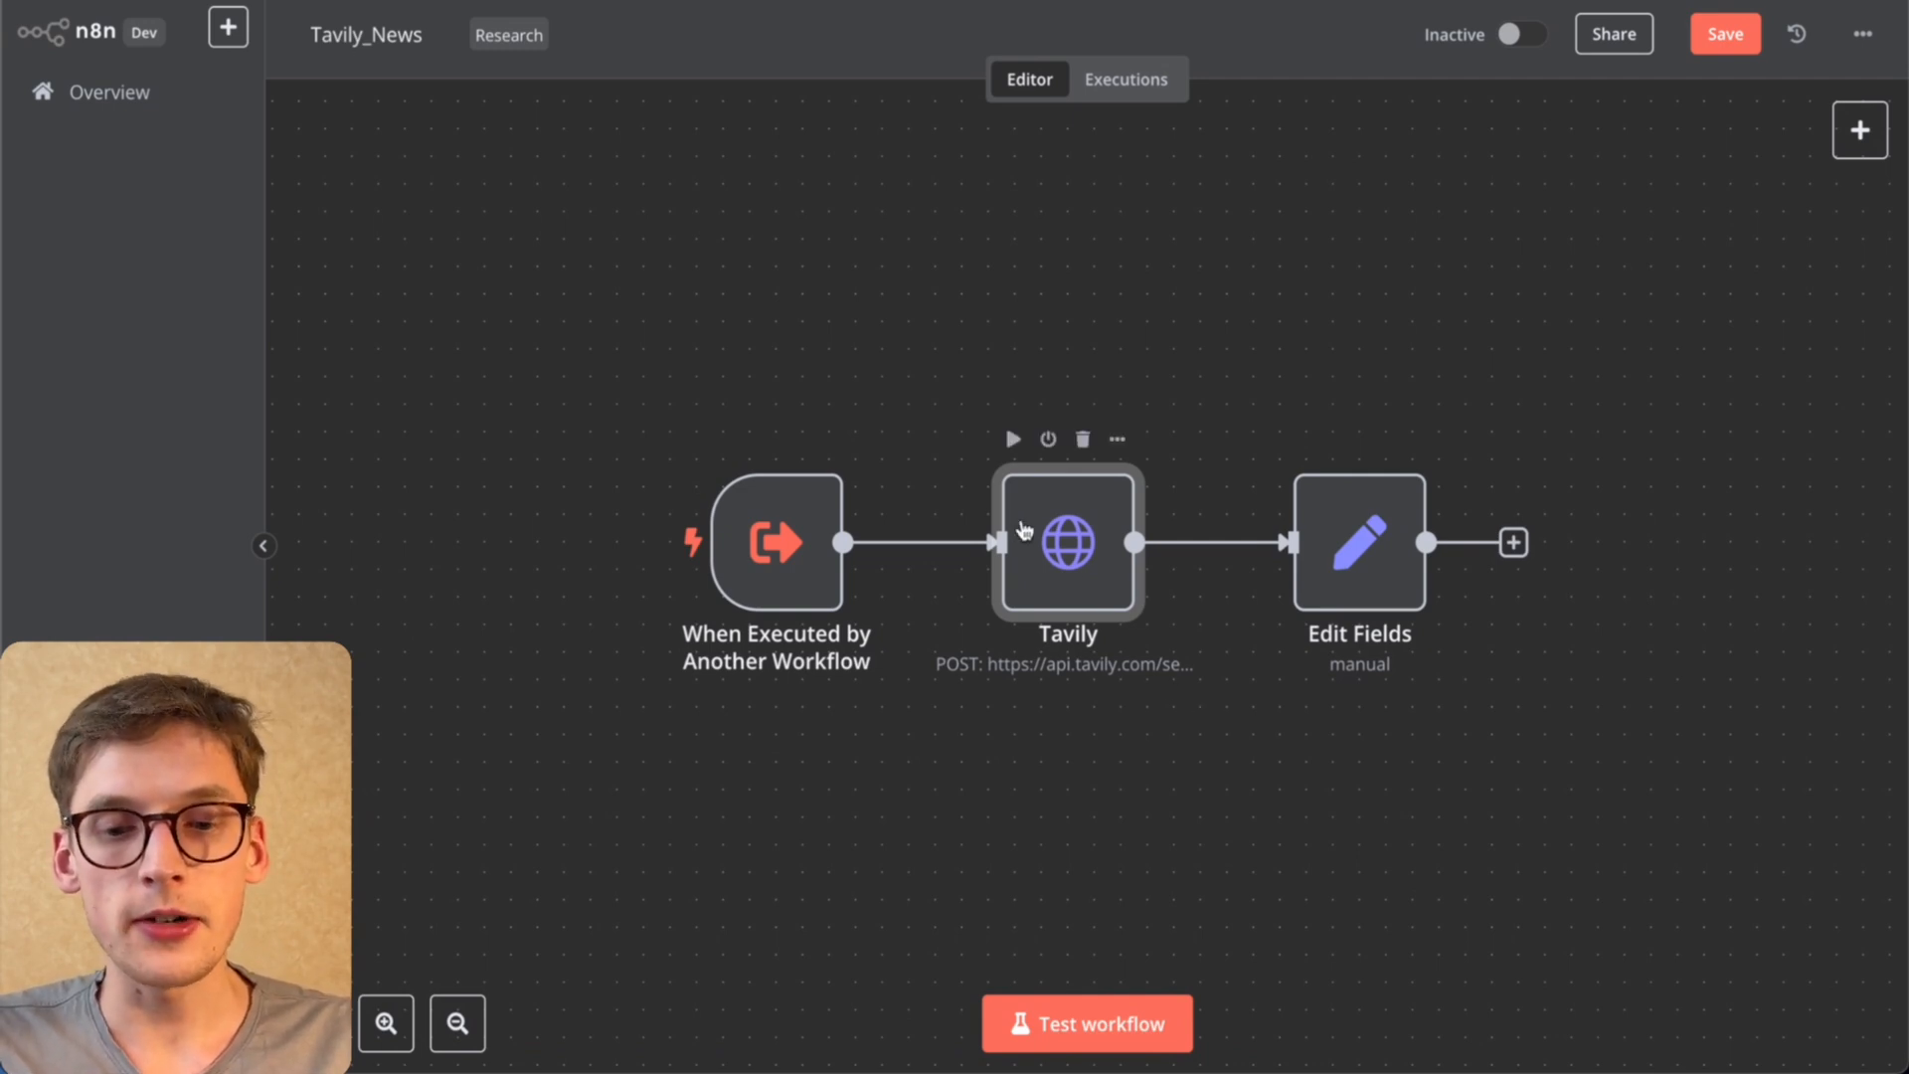
double_click(1070, 568)
scroll(853, 532, down, 5)
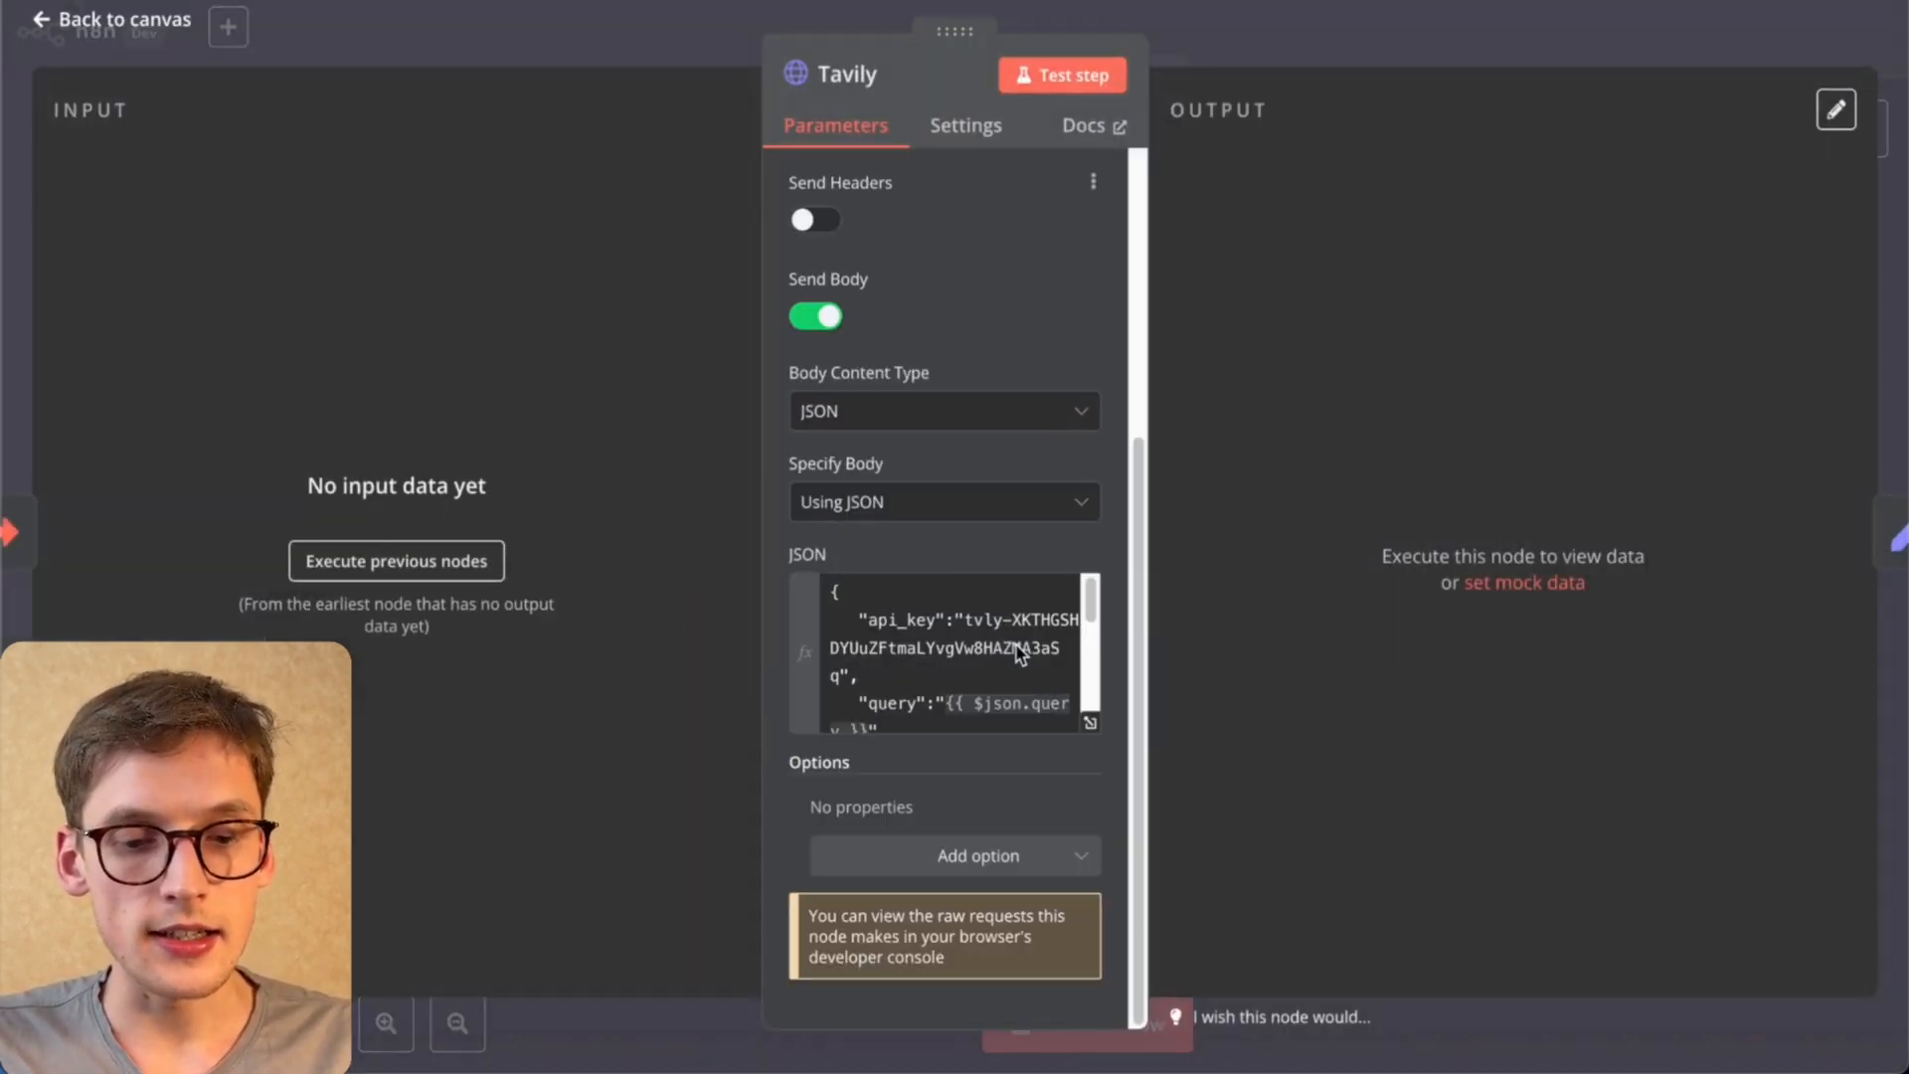
click(1088, 718)
drag(676, 360, 725, 358)
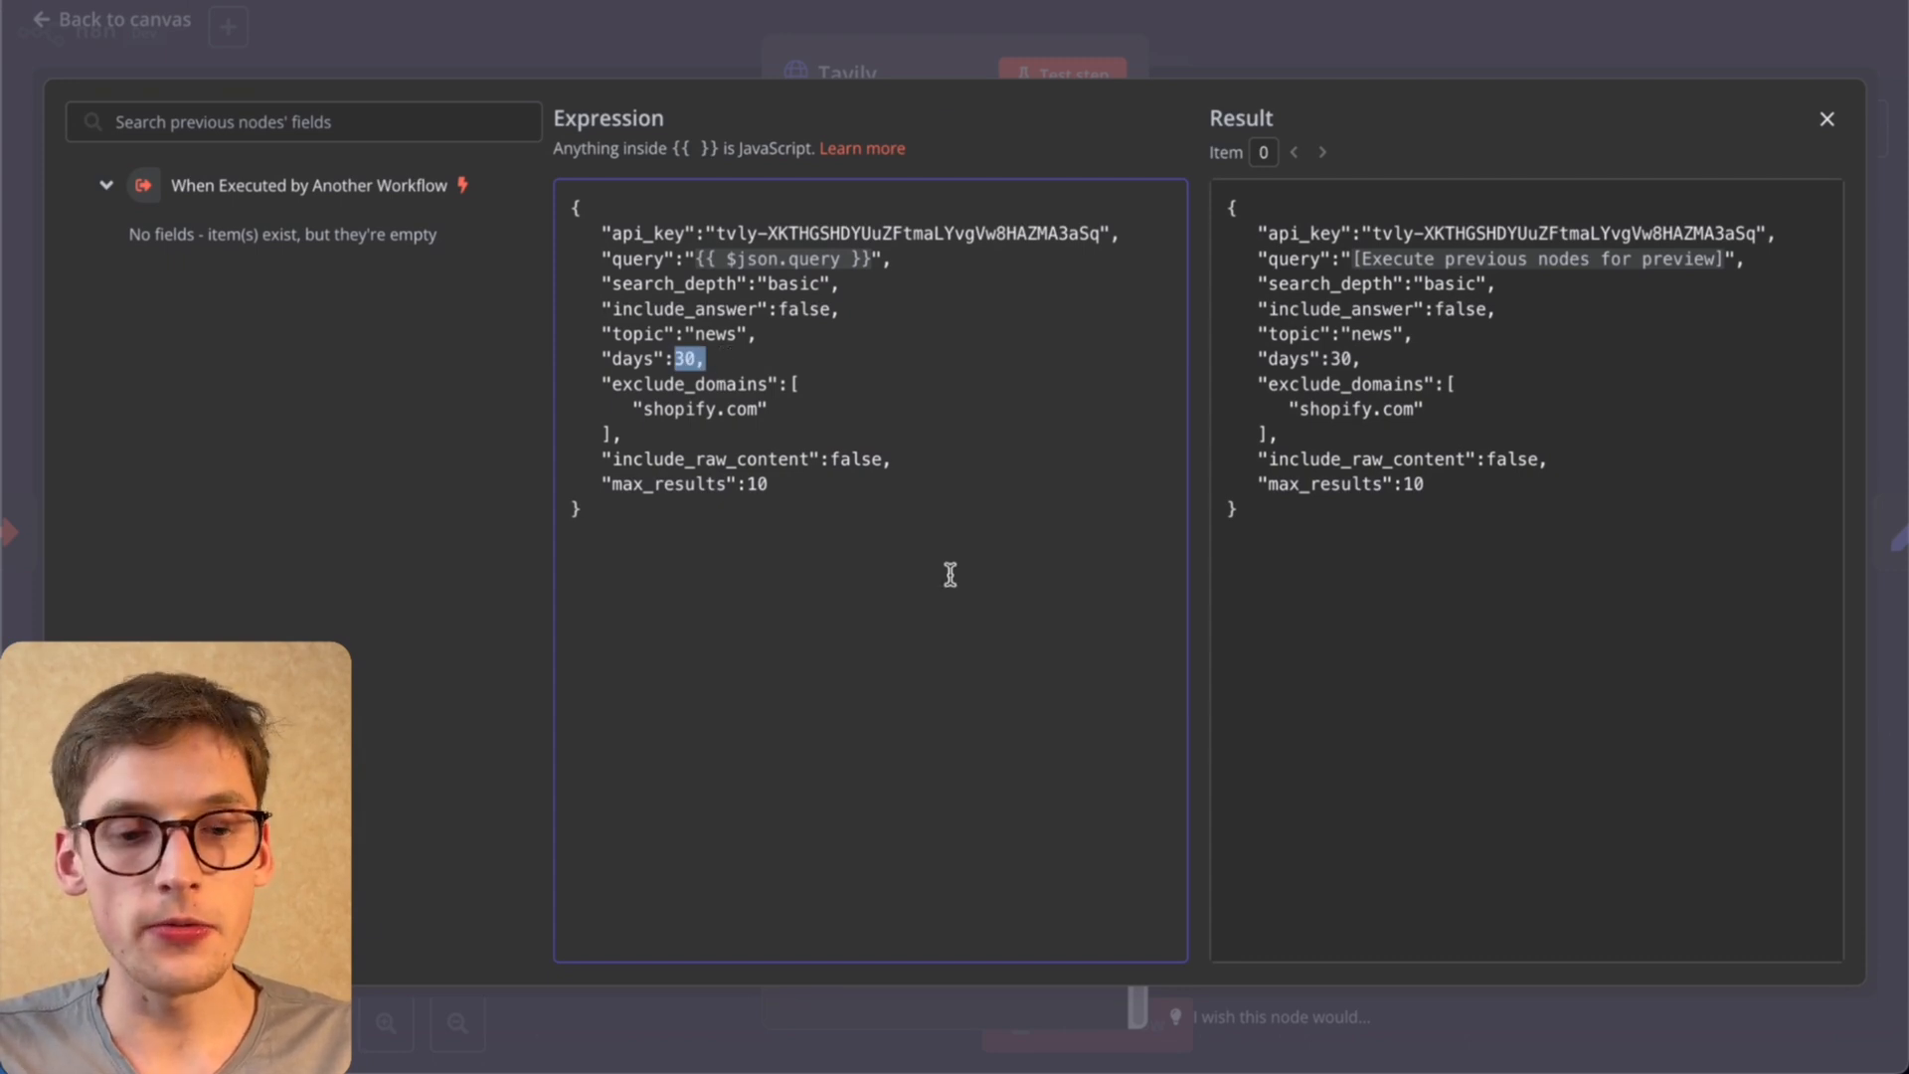
click(682, 359)
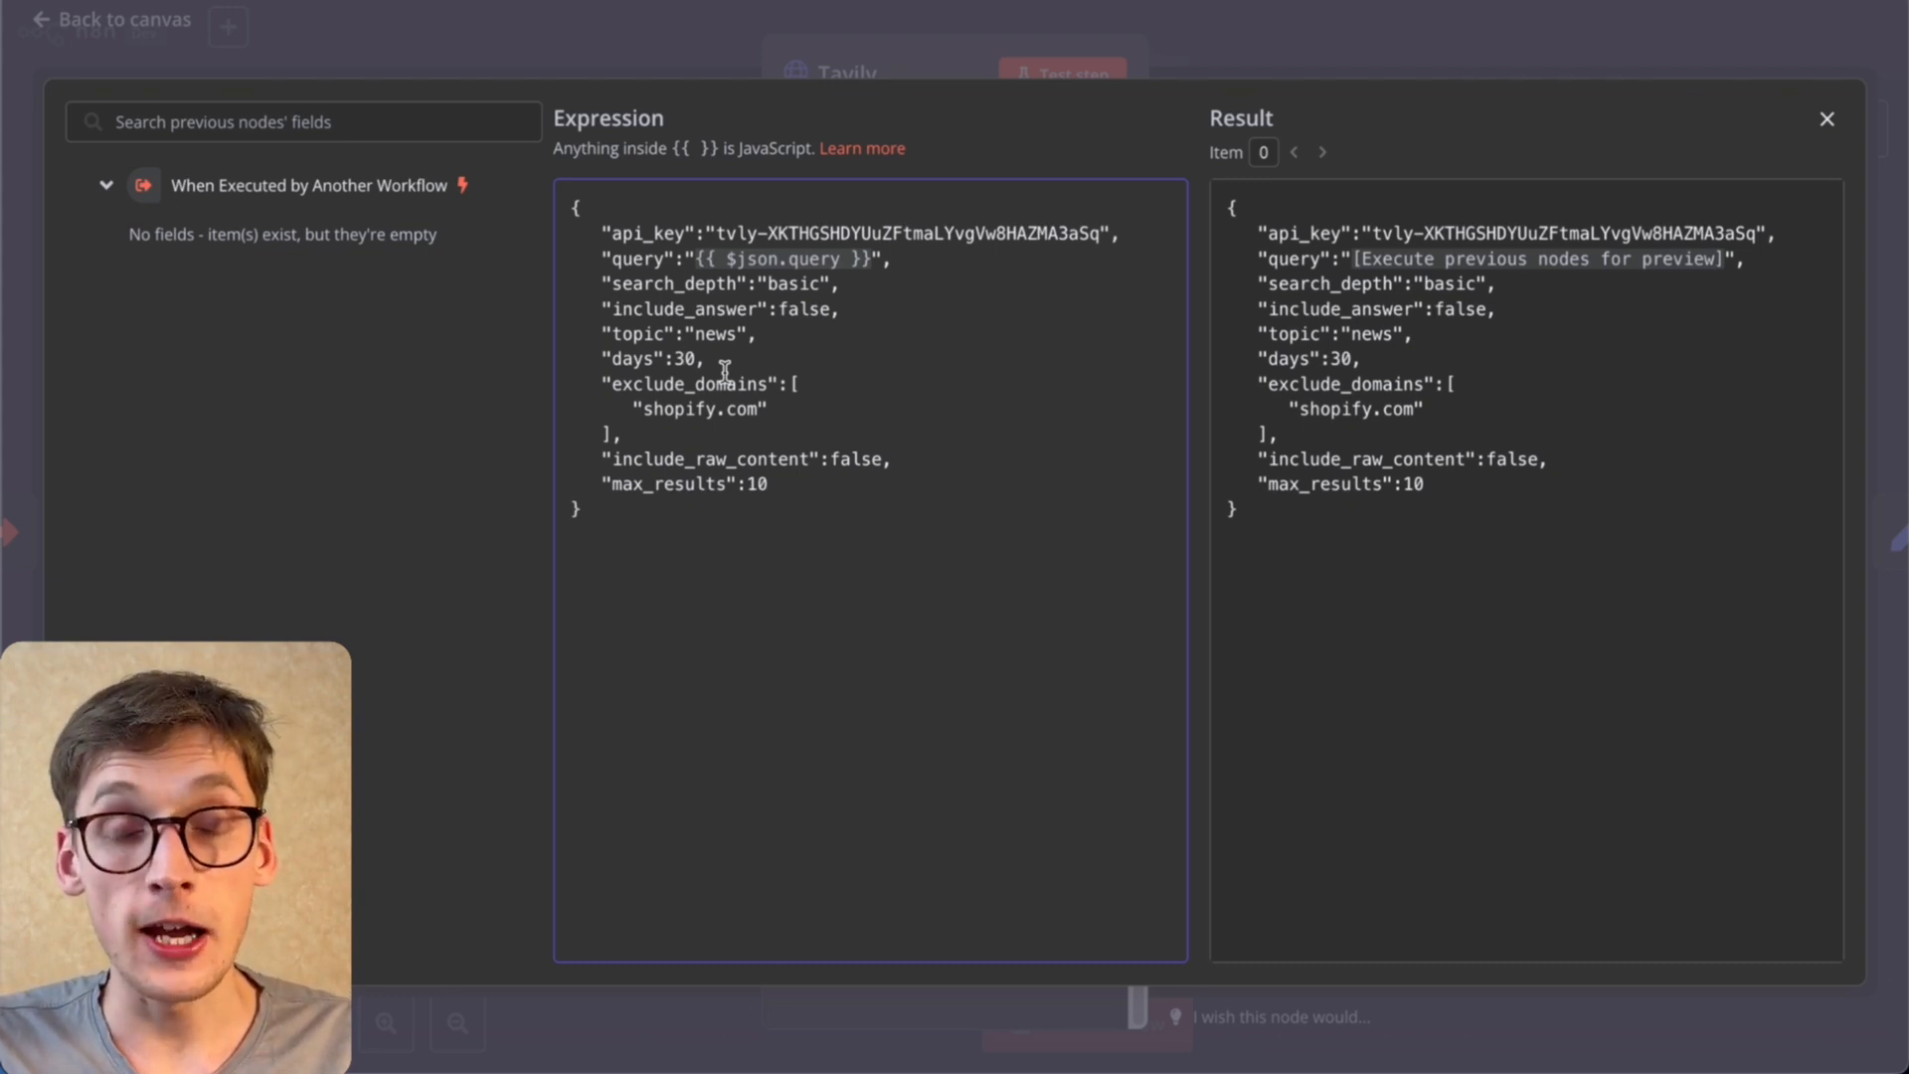
click(665, 30)
click(651, 34)
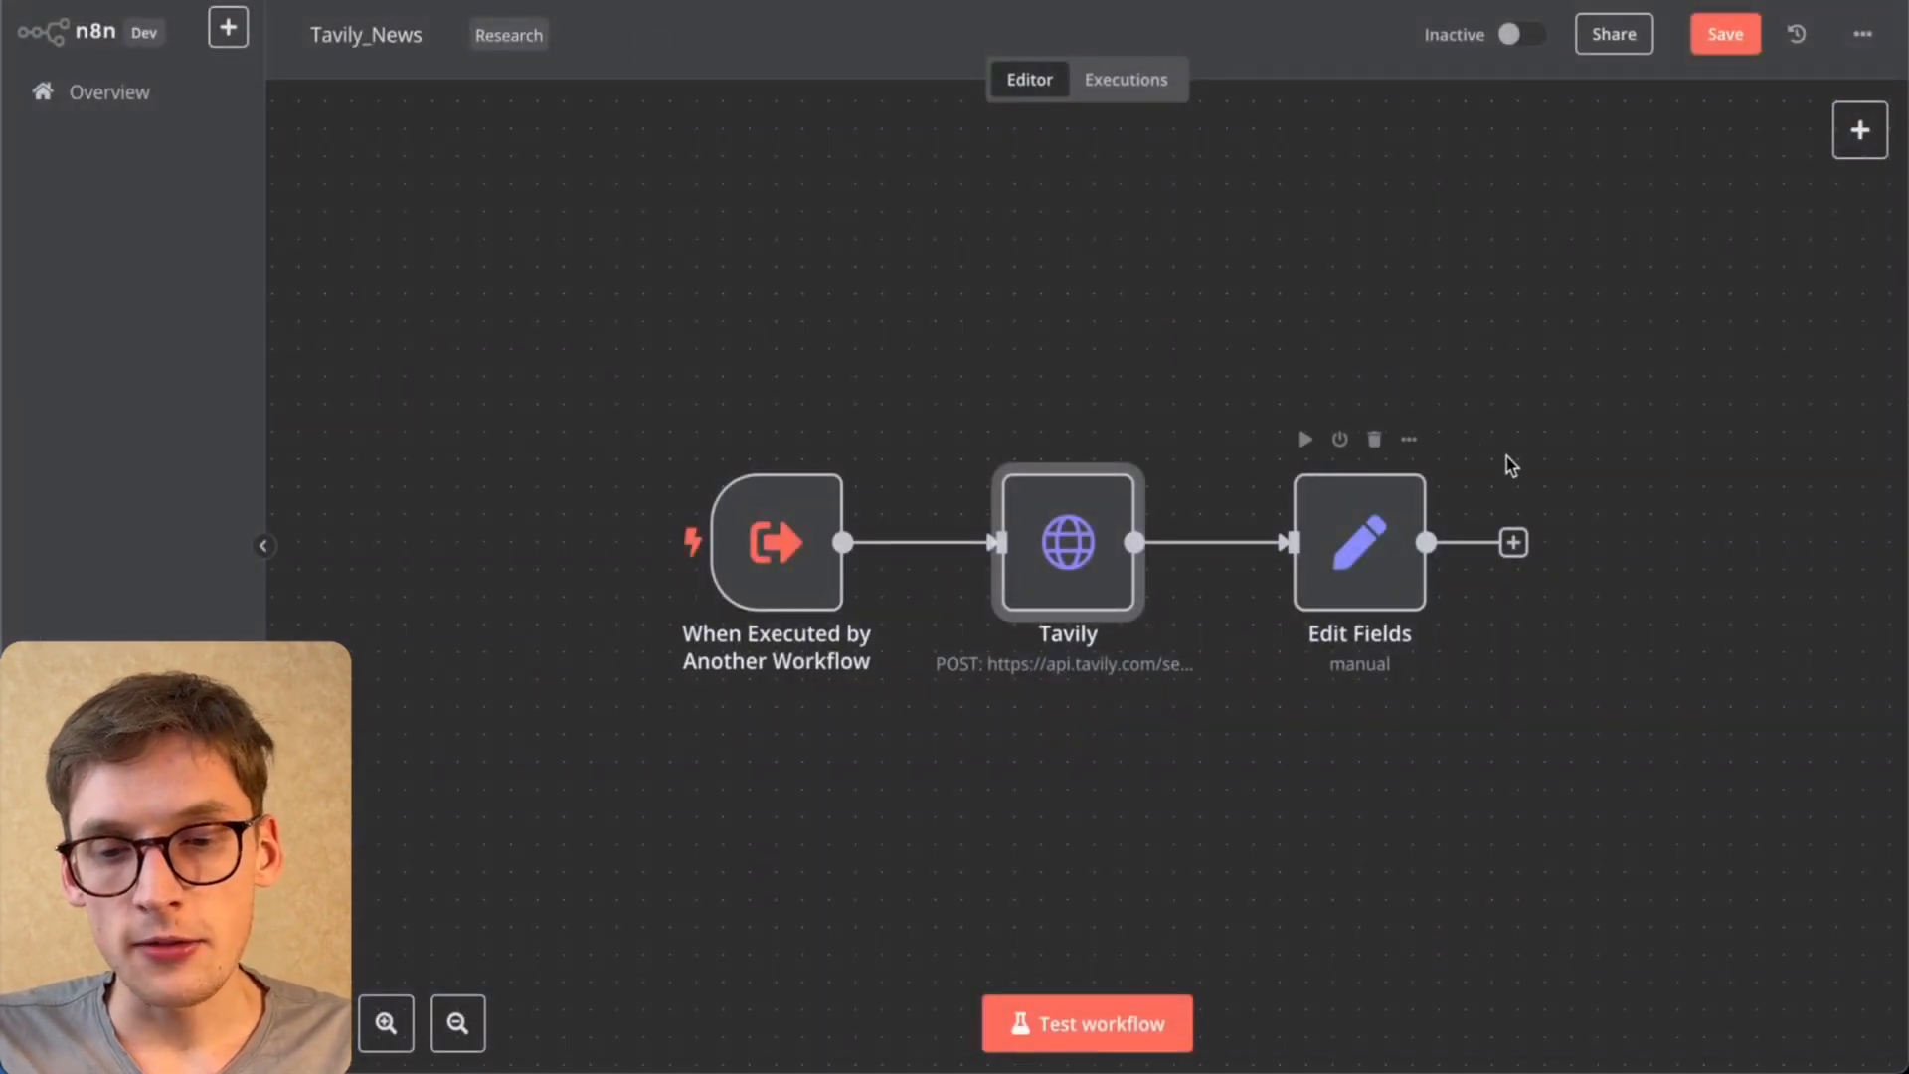
Step: Open the Edit Fields node, examine its Response array mapping, and close it
double_click(1385, 552)
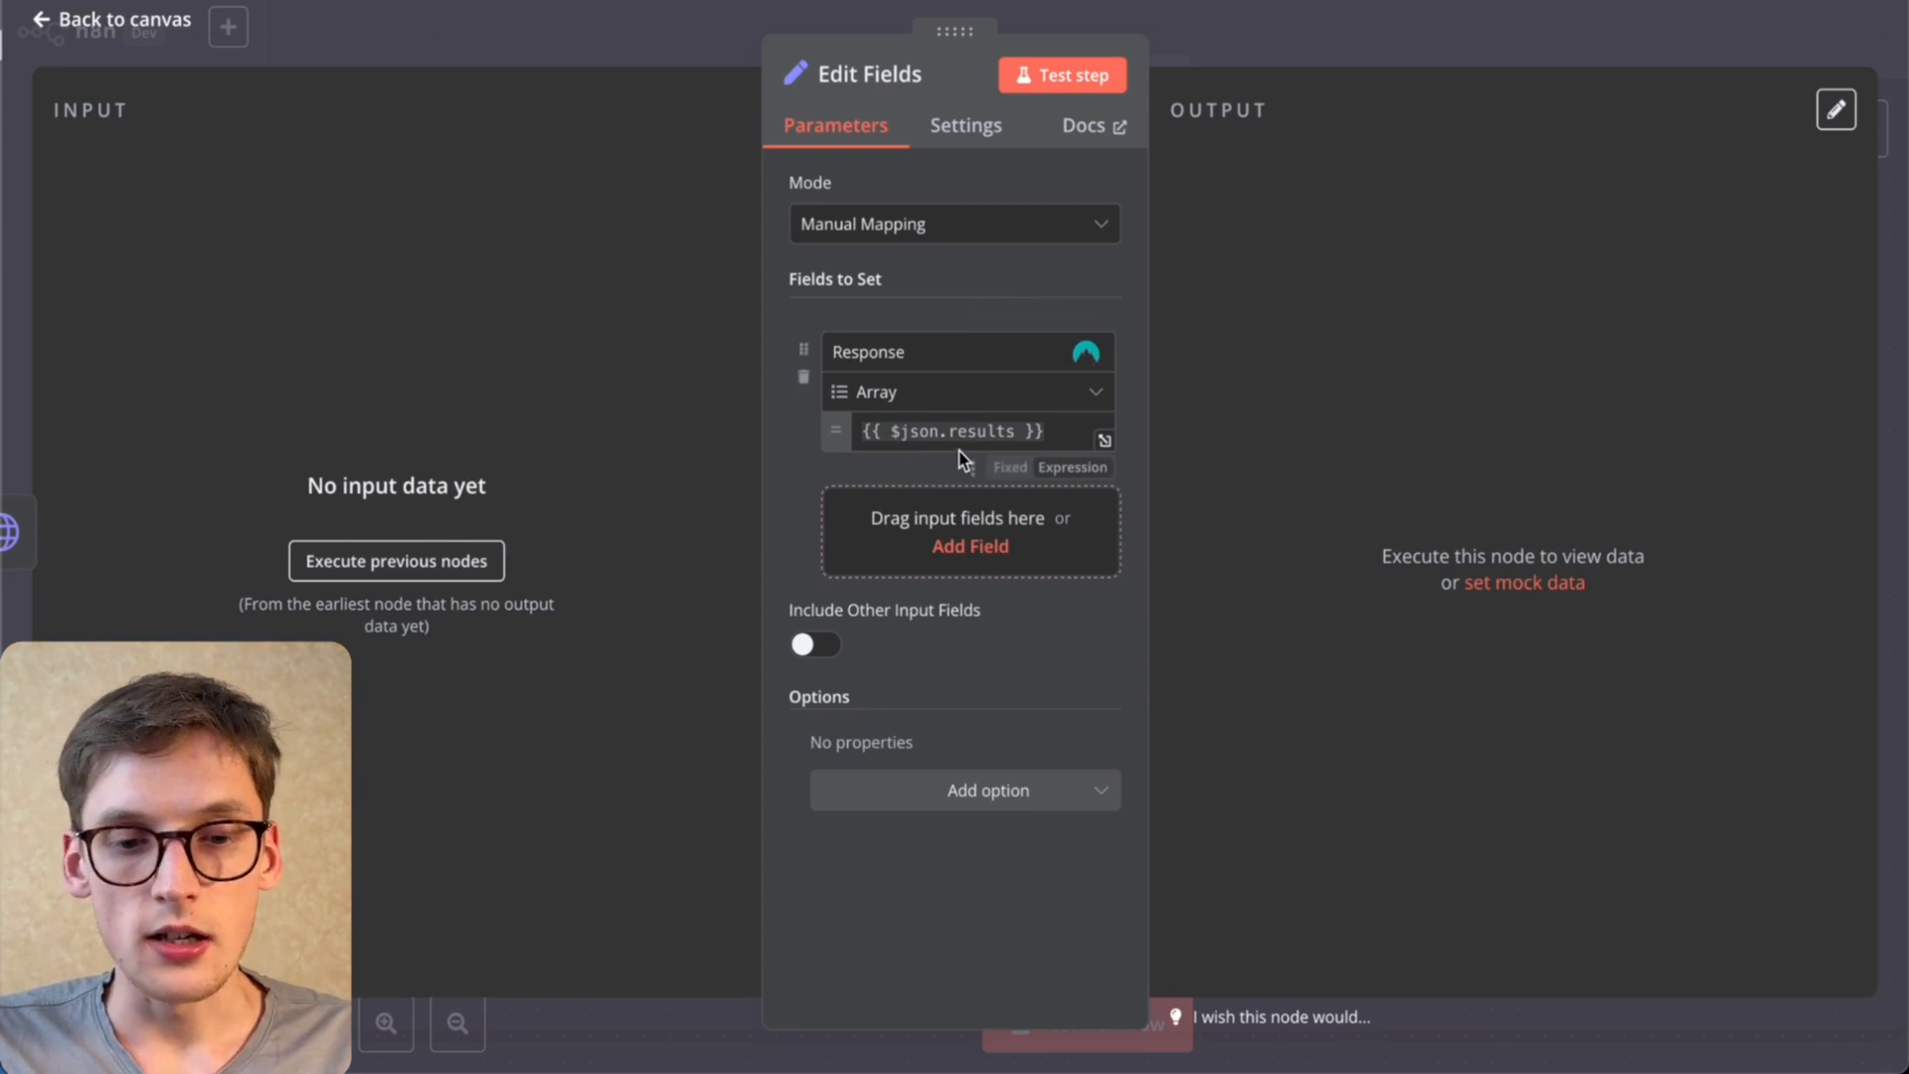
click(1178, 52)
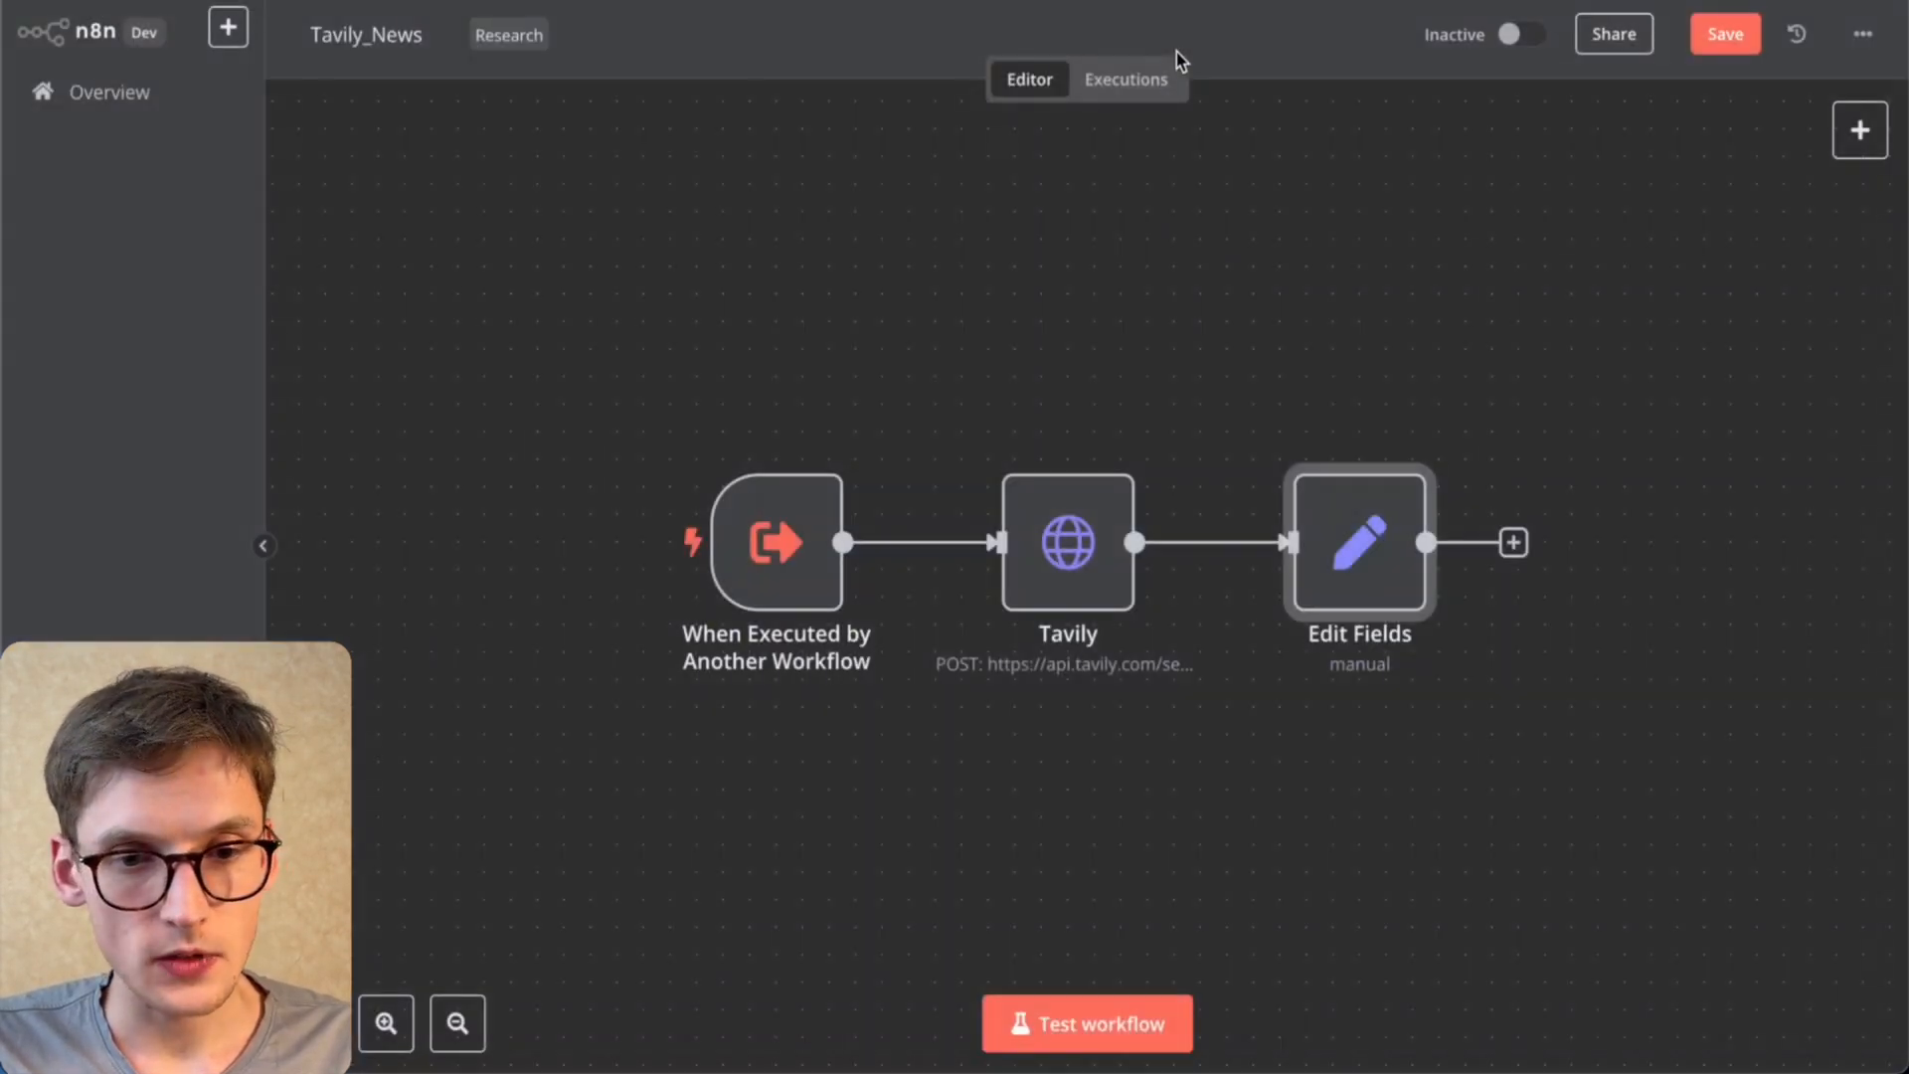
Step: Copy the 12 Feb 14:46:57 execution of Tavily_News into the editor and open the Tavily node
click(1159, 79)
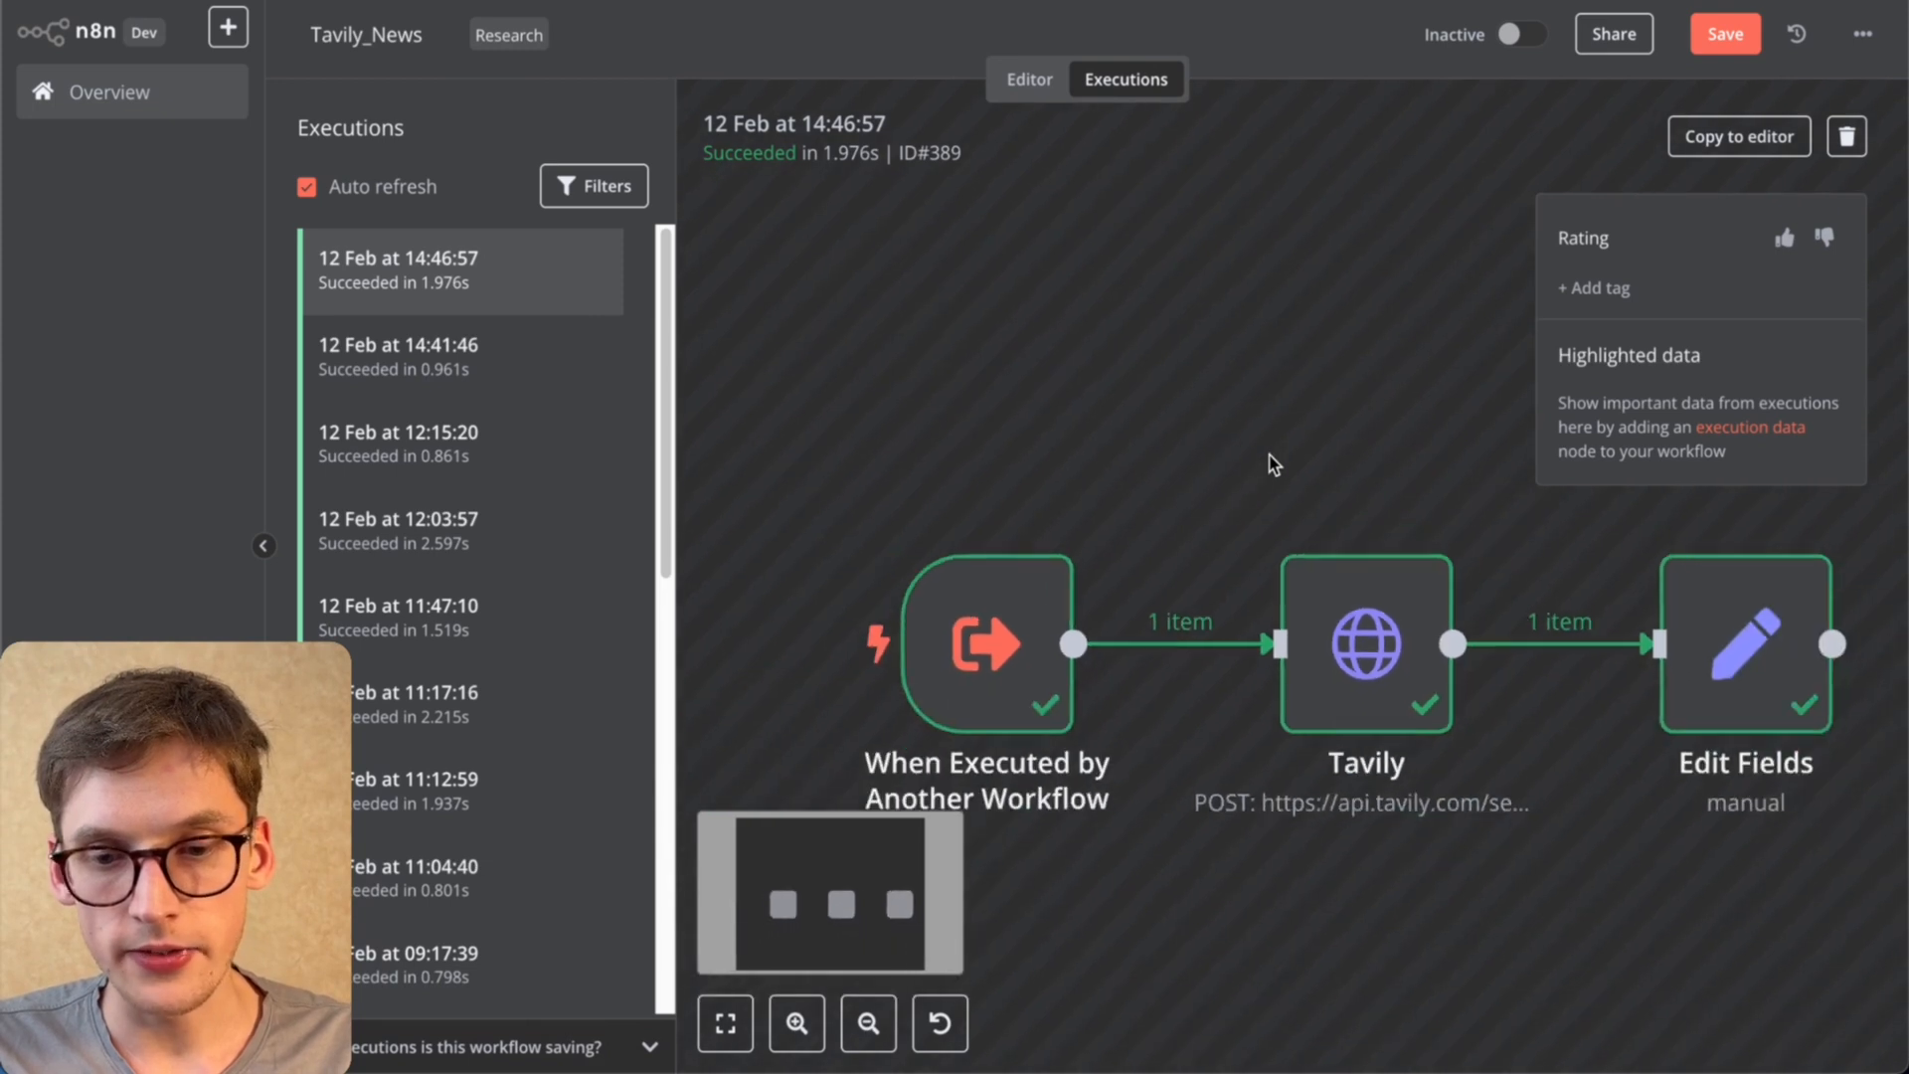
click(1741, 155)
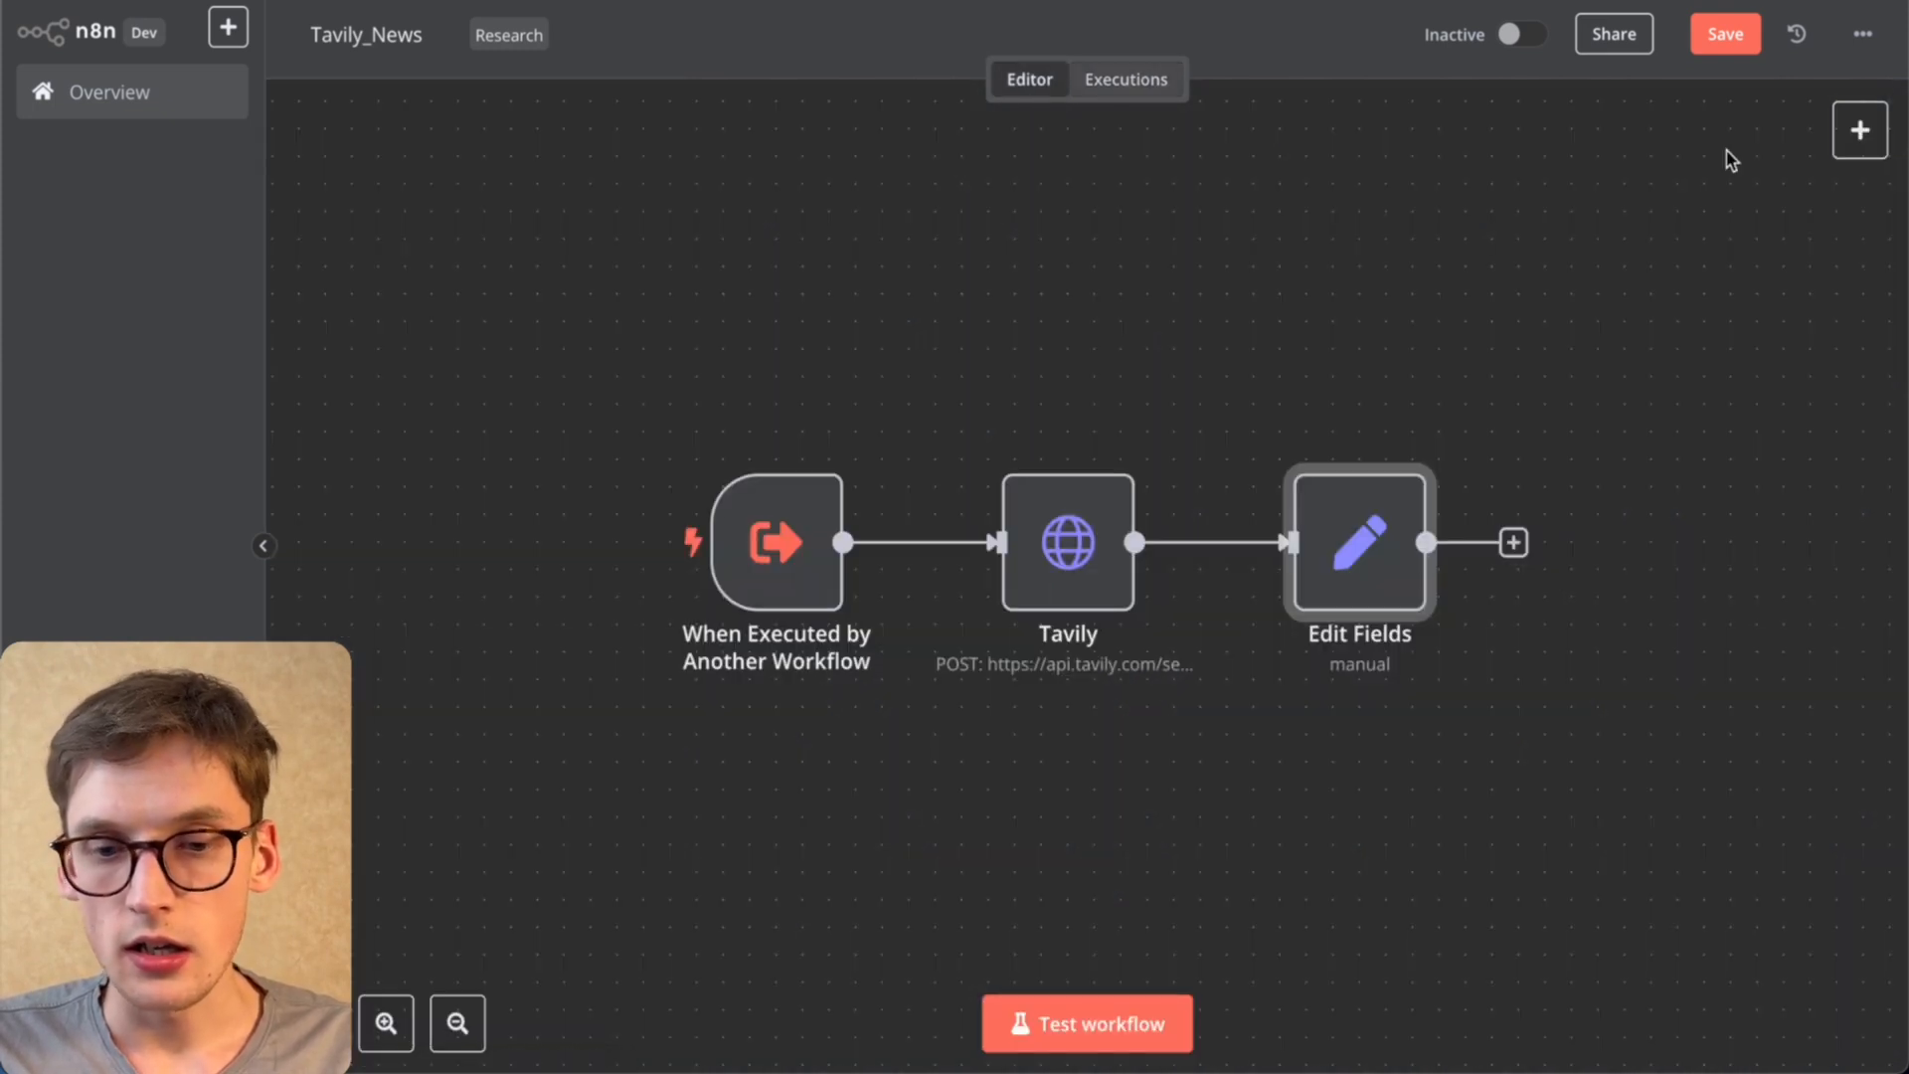
double_click(1092, 553)
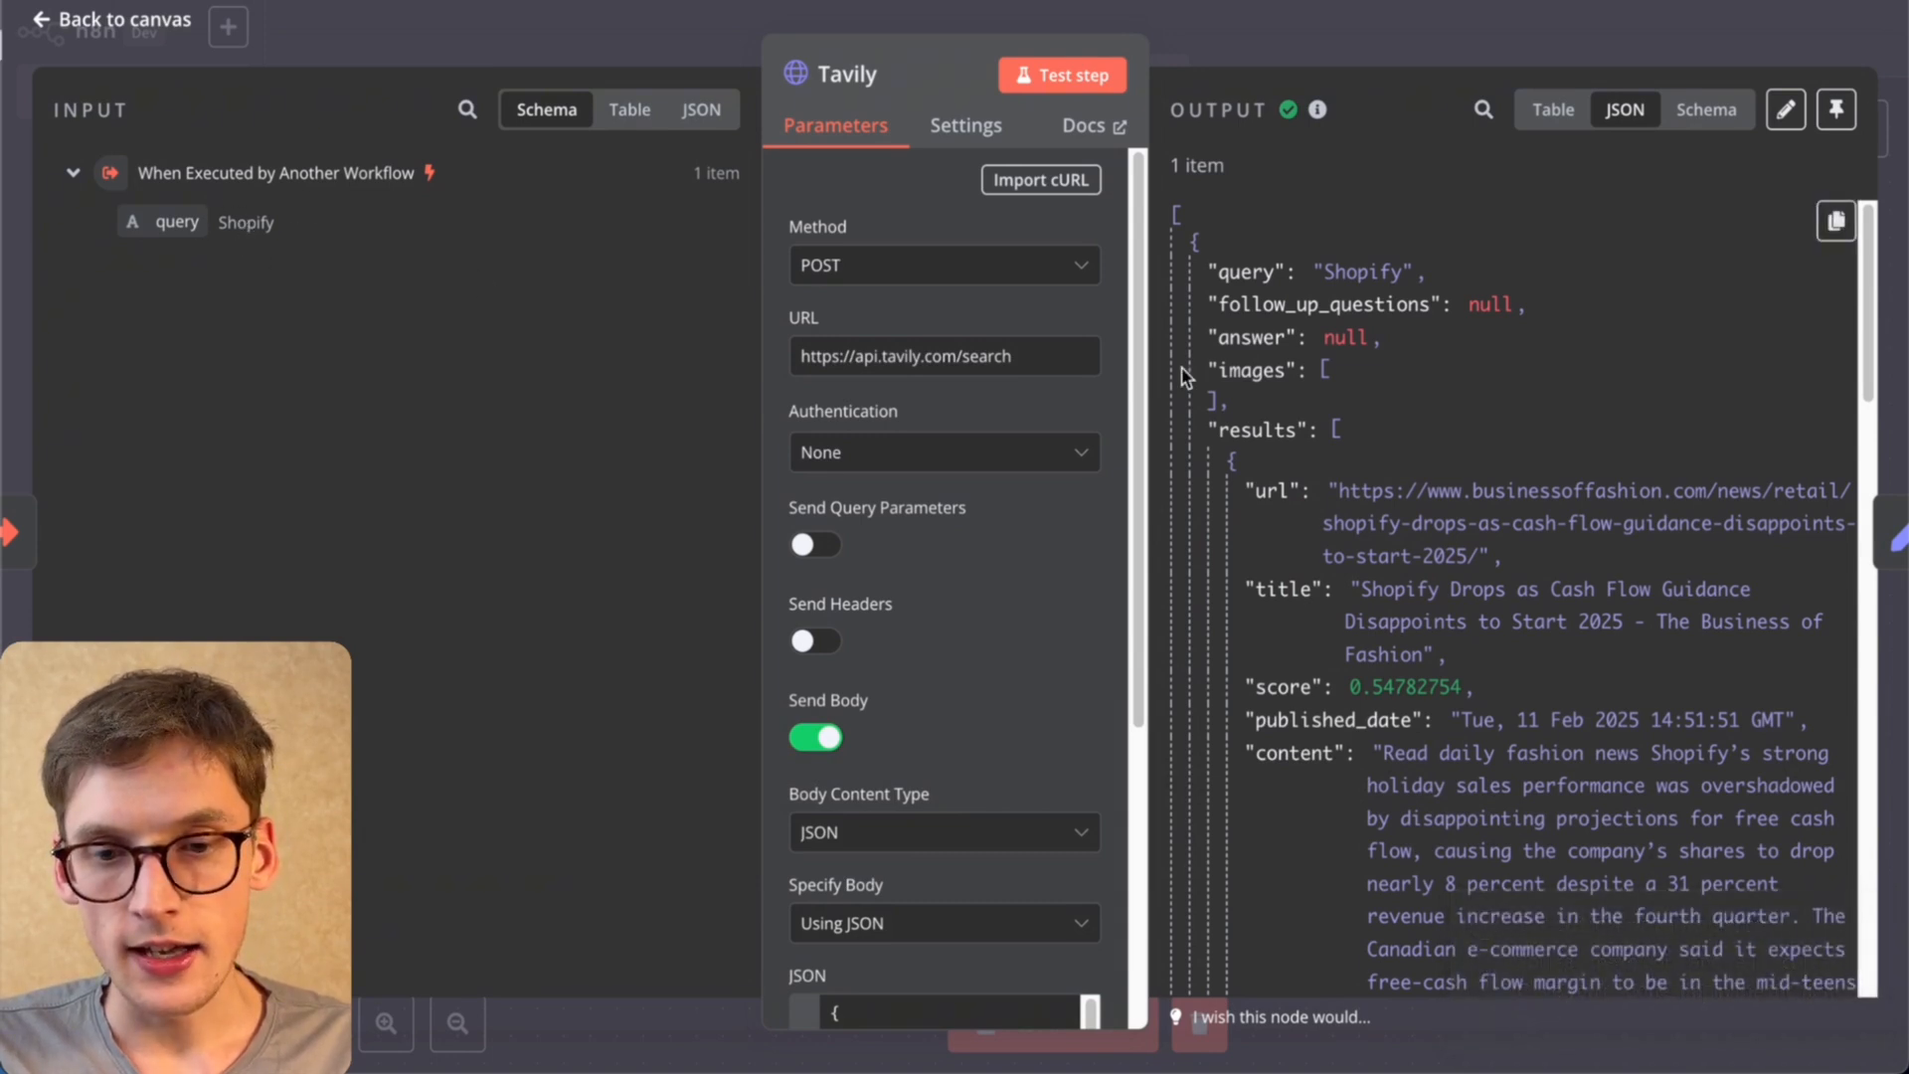
Step: Examine the URL, title, score, publication date and content of the first news result in the Tavily node's JSON output
scroll(1444, 386, down, 2)
scroll(1444, 385, down, 1)
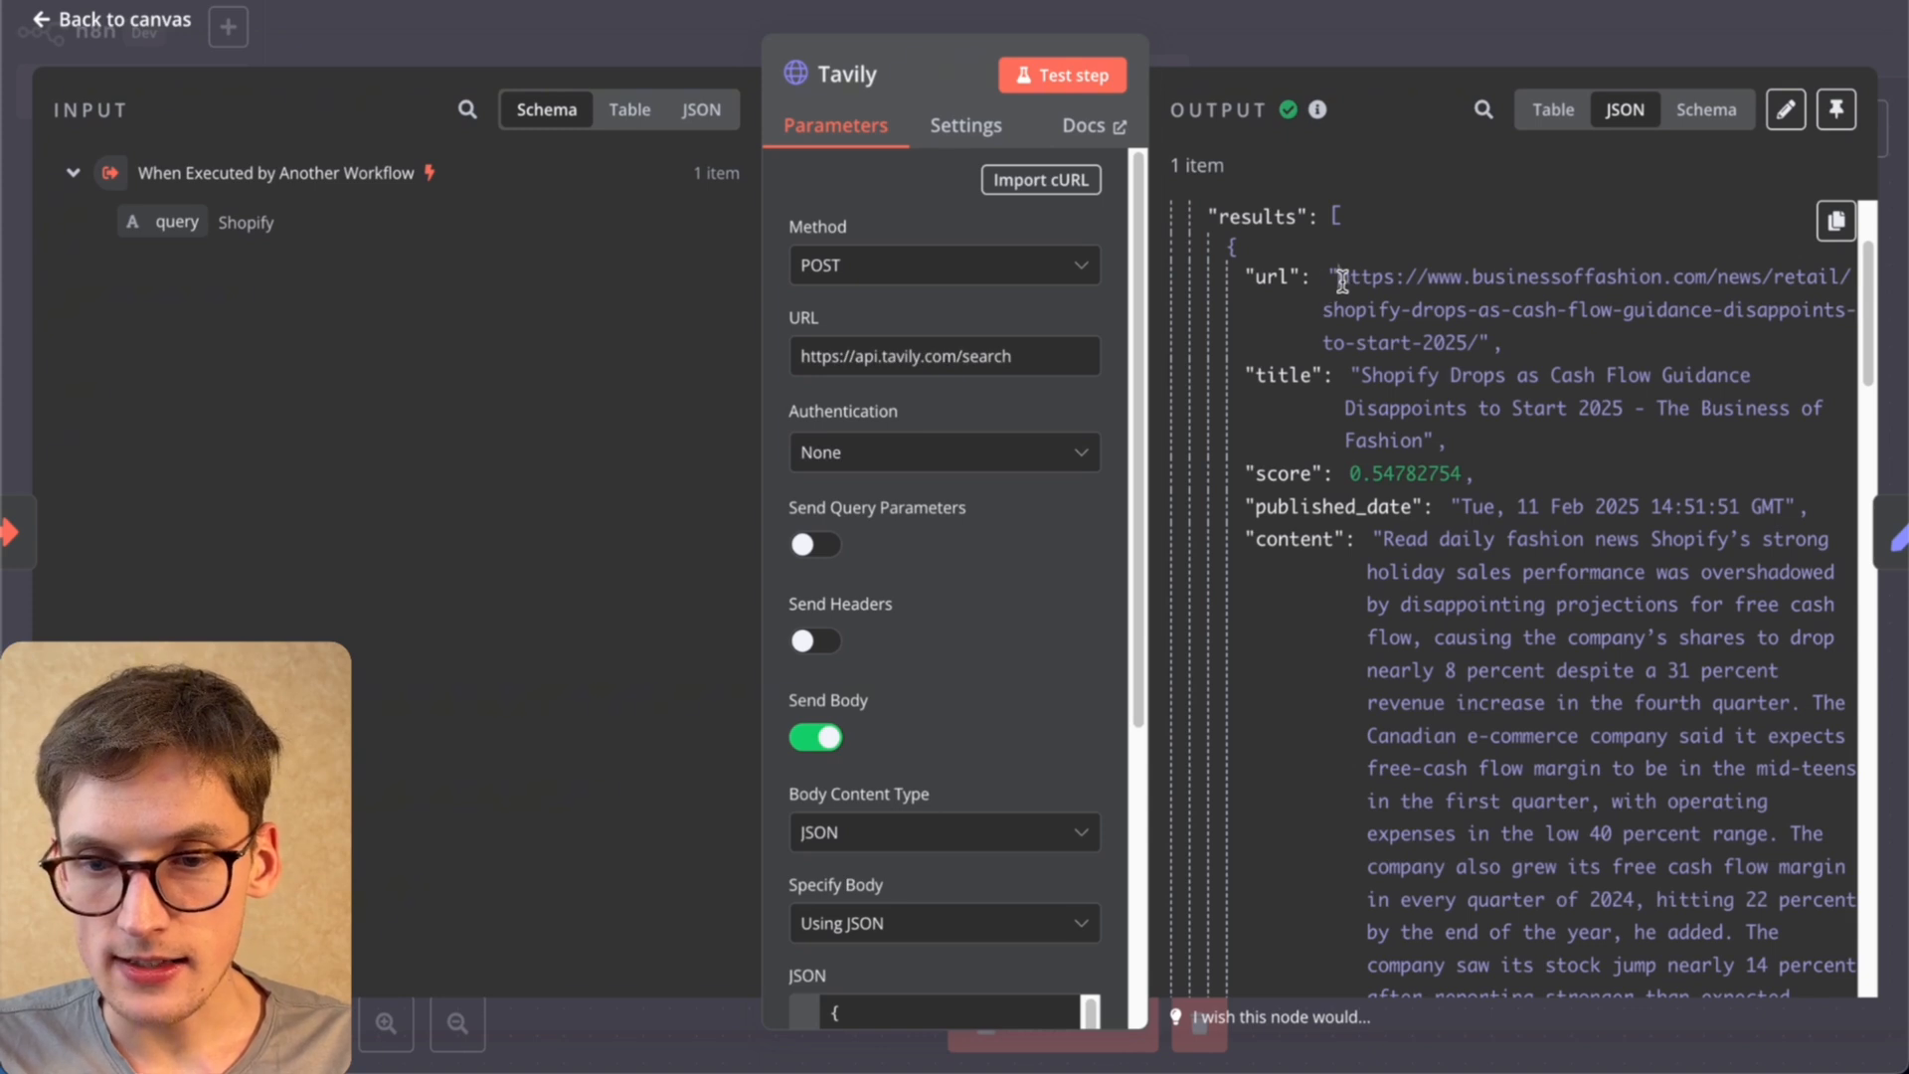
drag(1342, 282, 1424, 398)
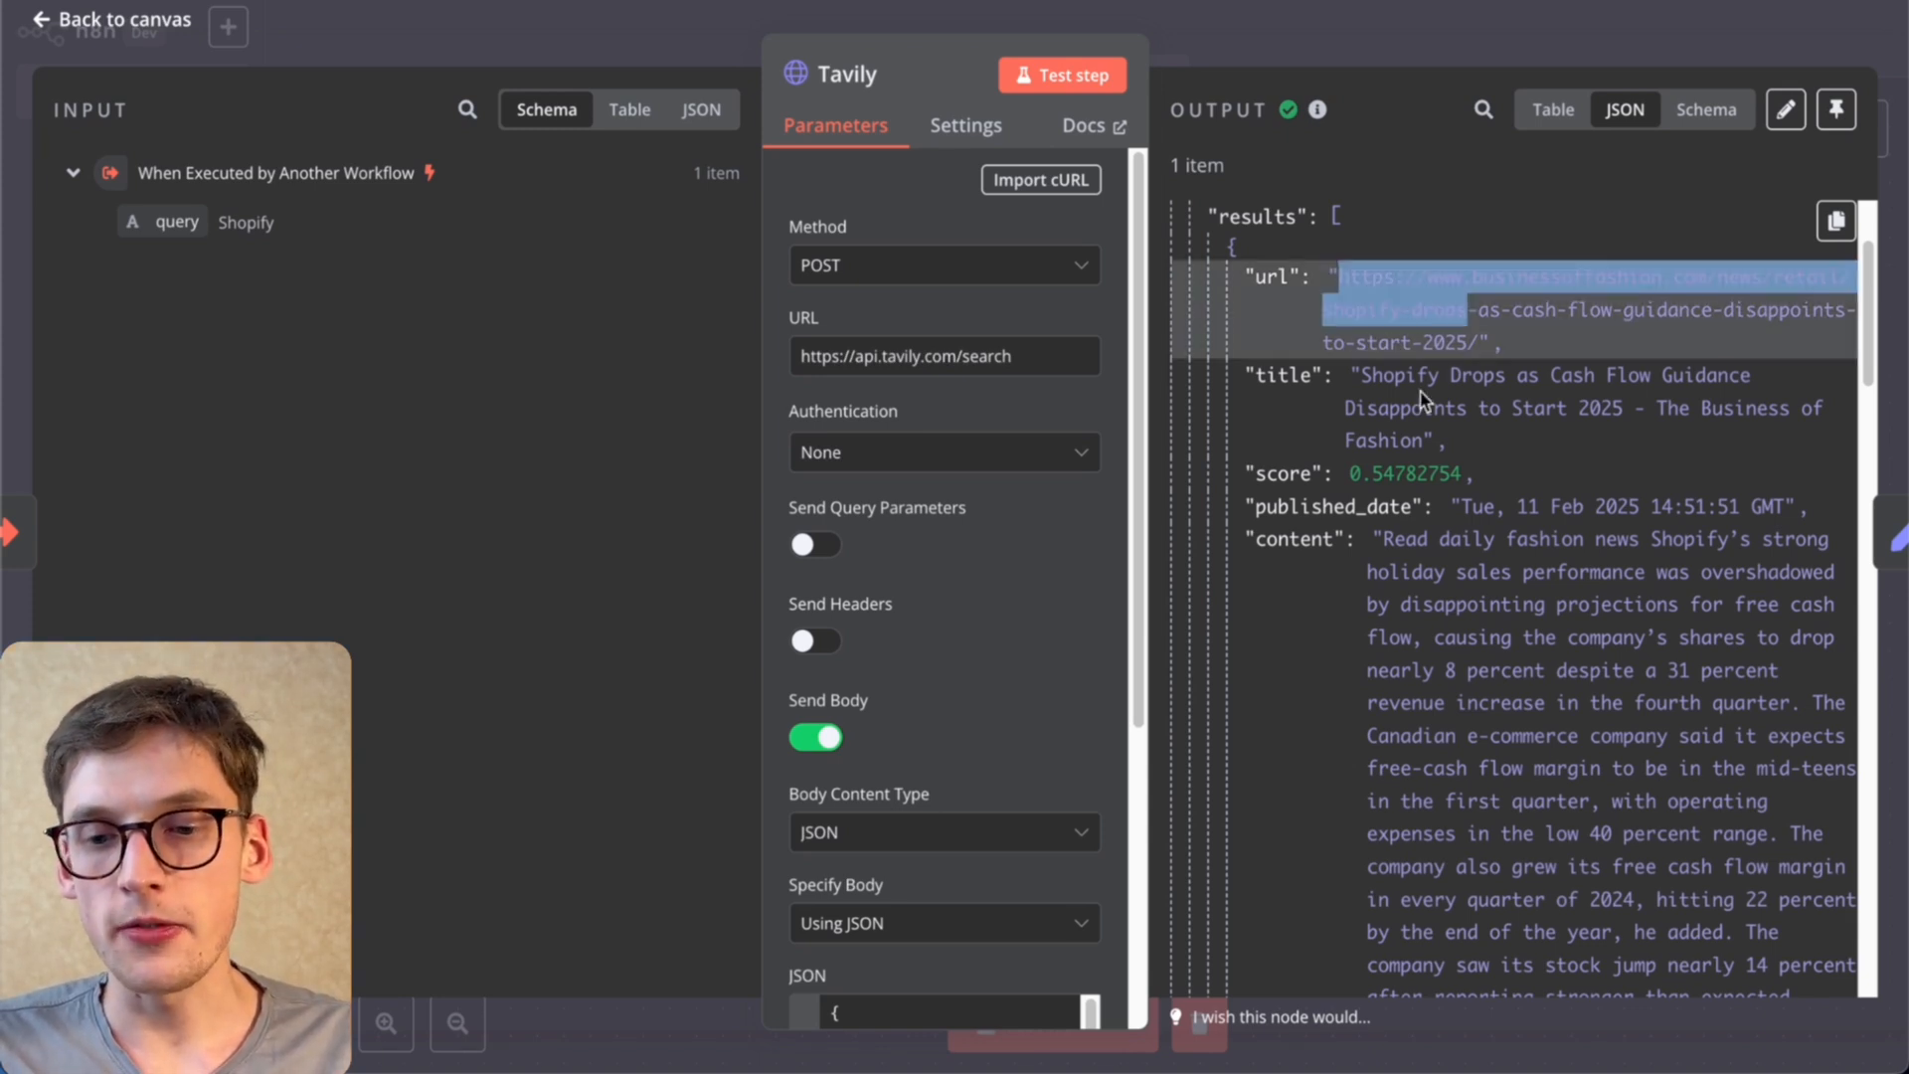
scroll(1424, 398, down, 1)
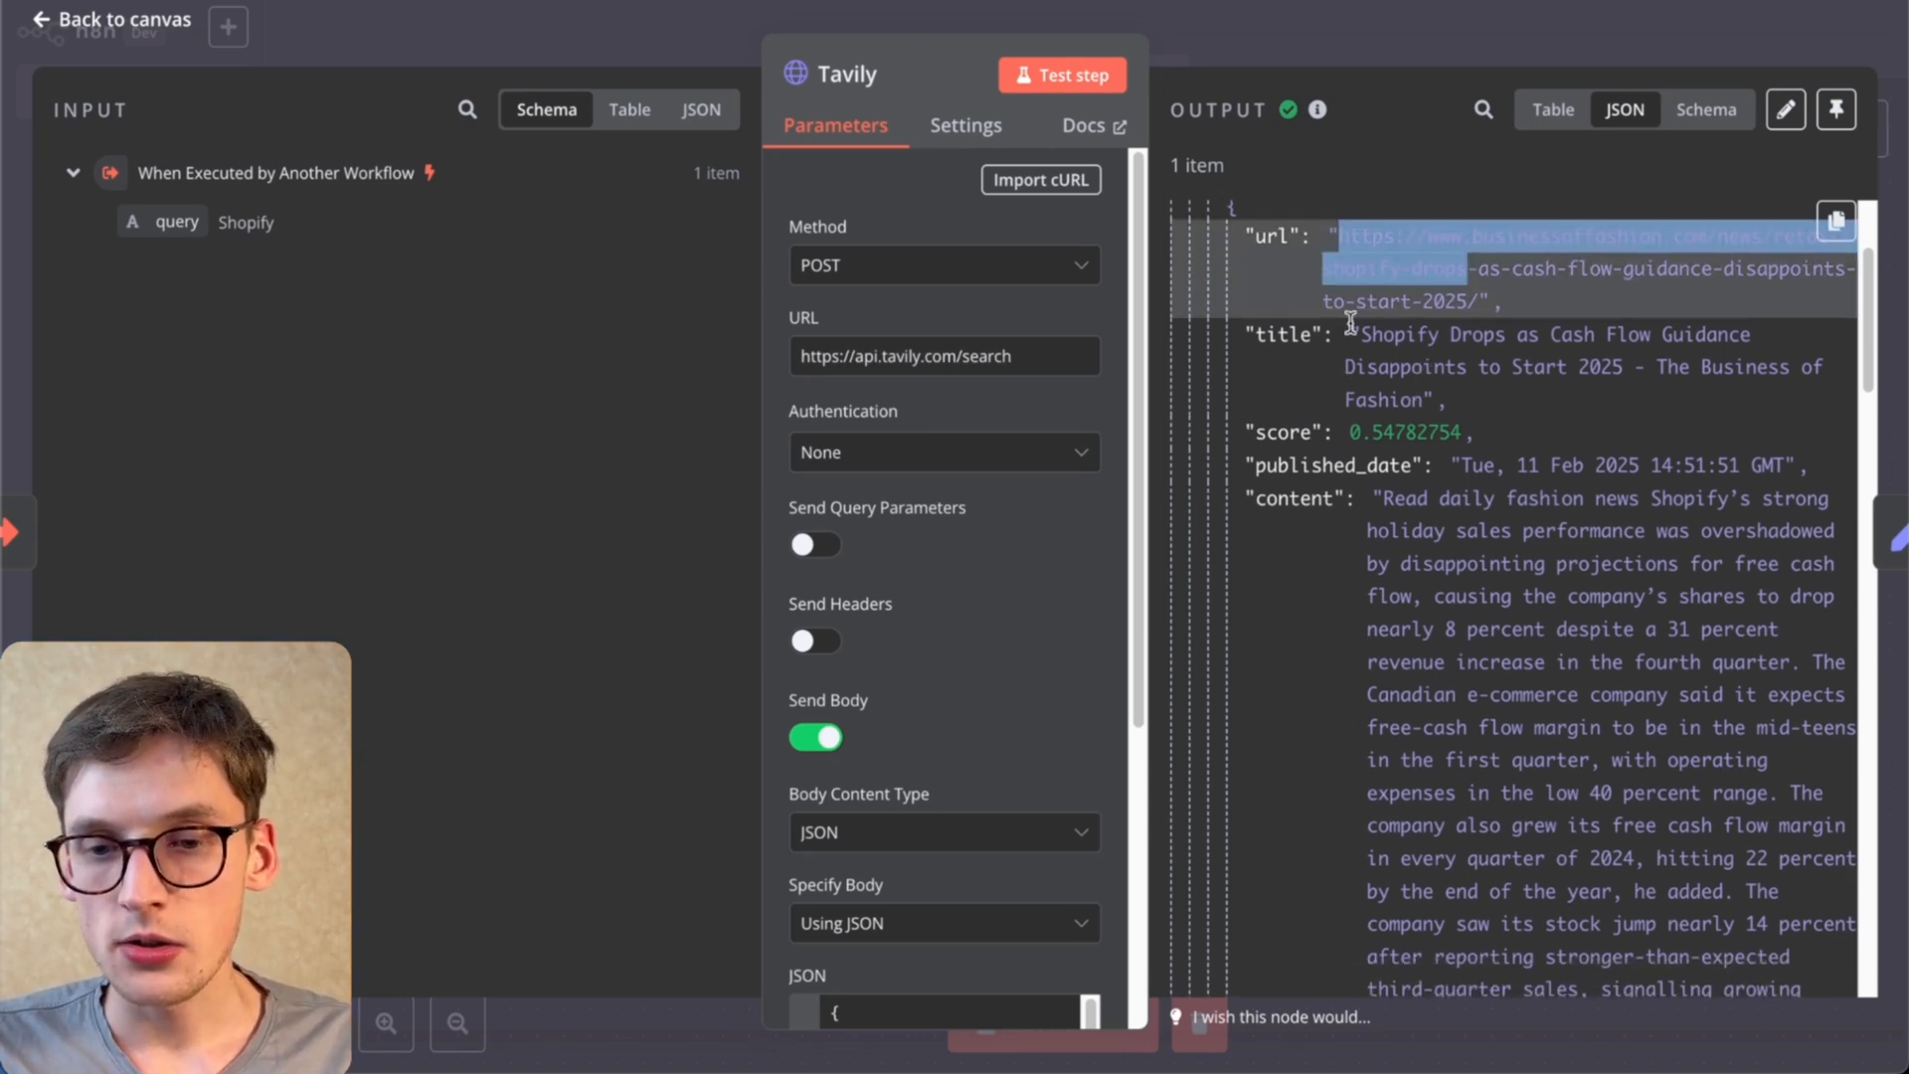
scroll(1412, 388, up, 1)
click(1441, 360)
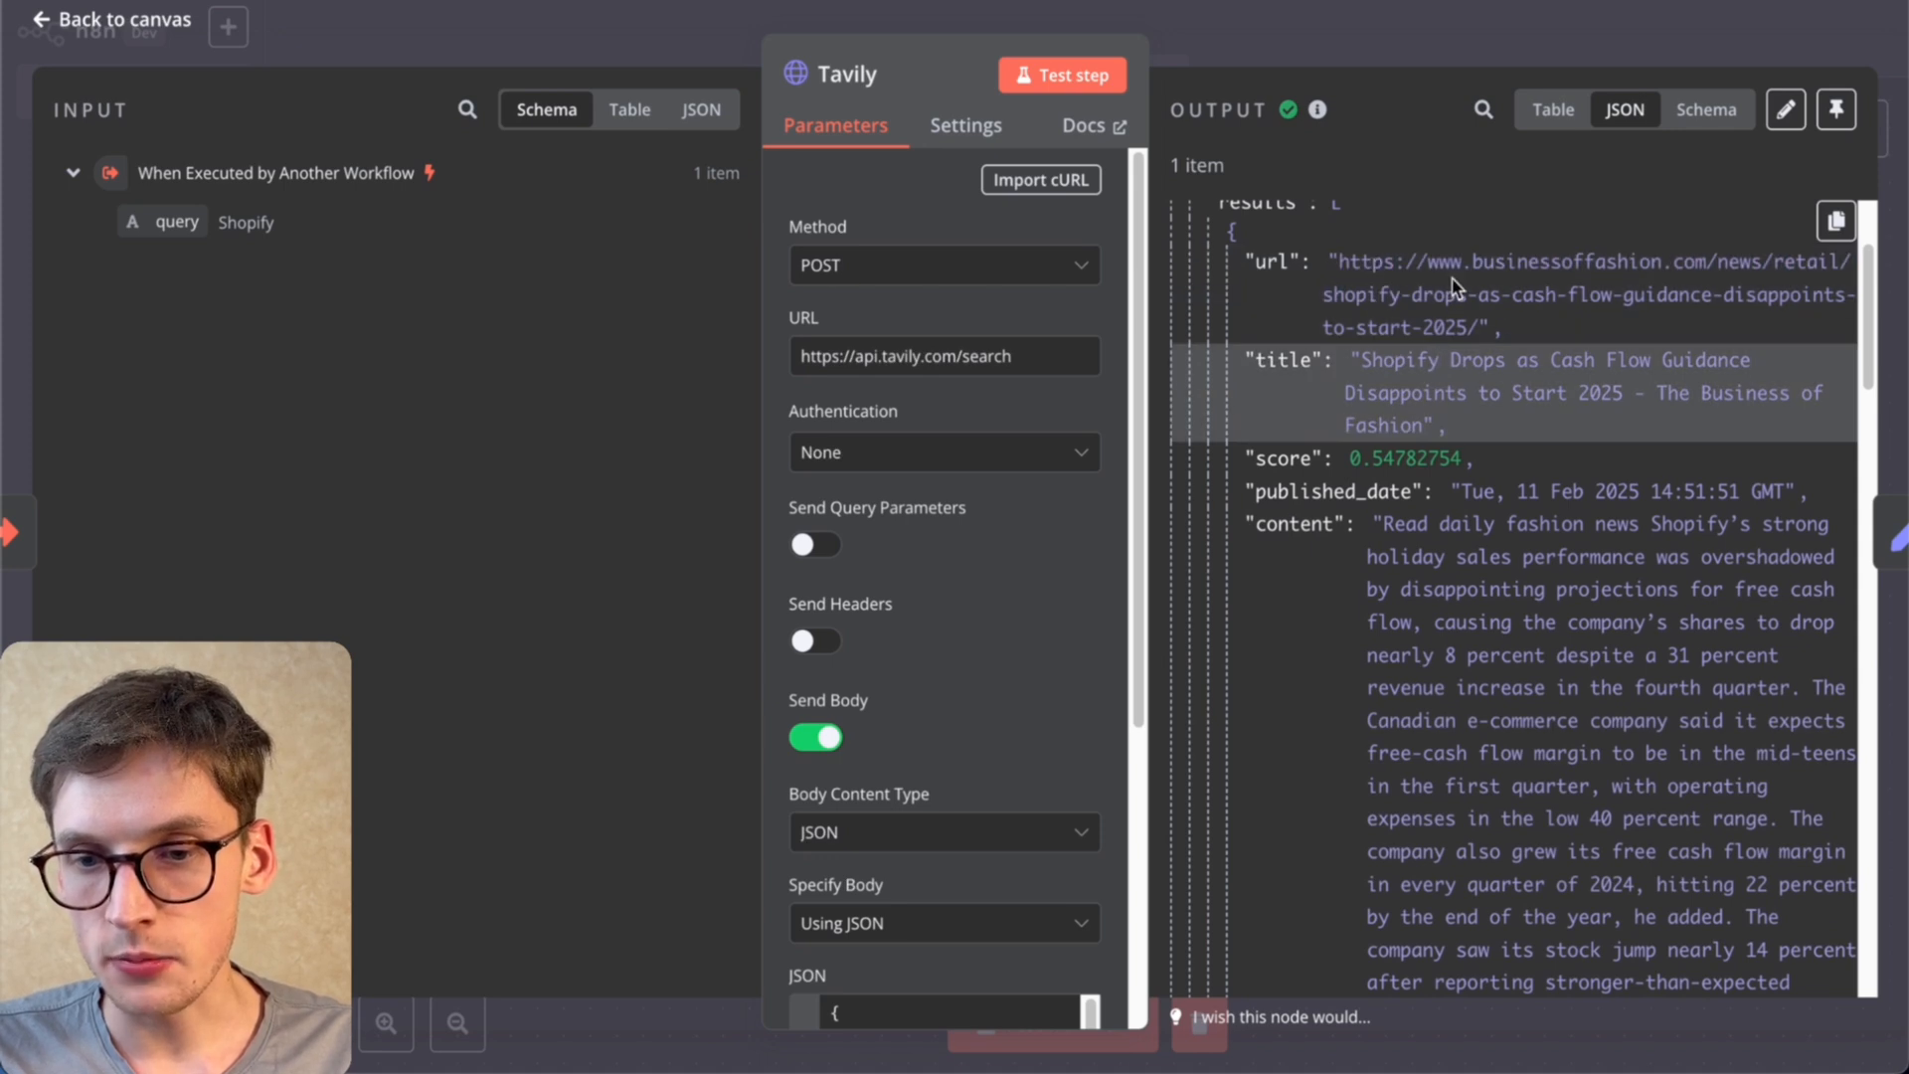
scroll(1513, 400, down, 2)
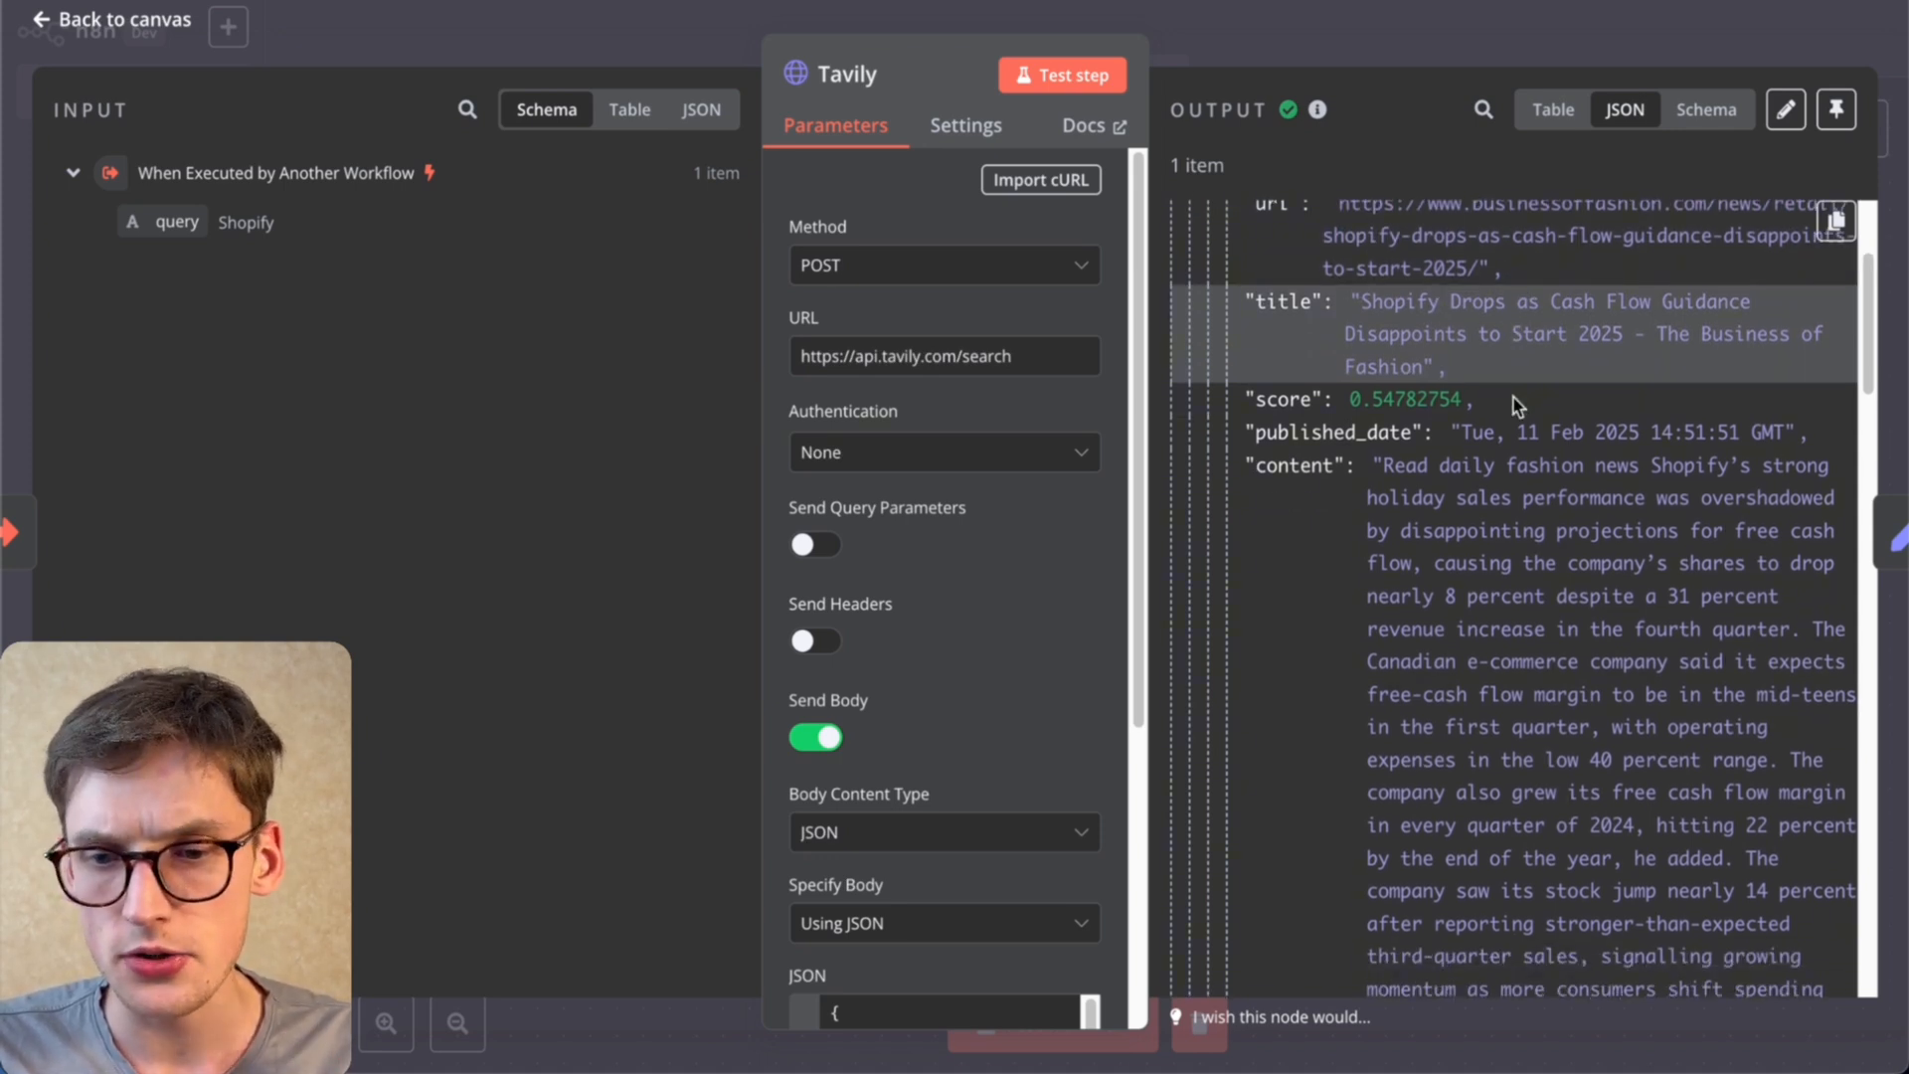
scroll(1513, 398, down, 10)
scroll(1483, 360, up, 10)
scroll(1484, 360, up, 1)
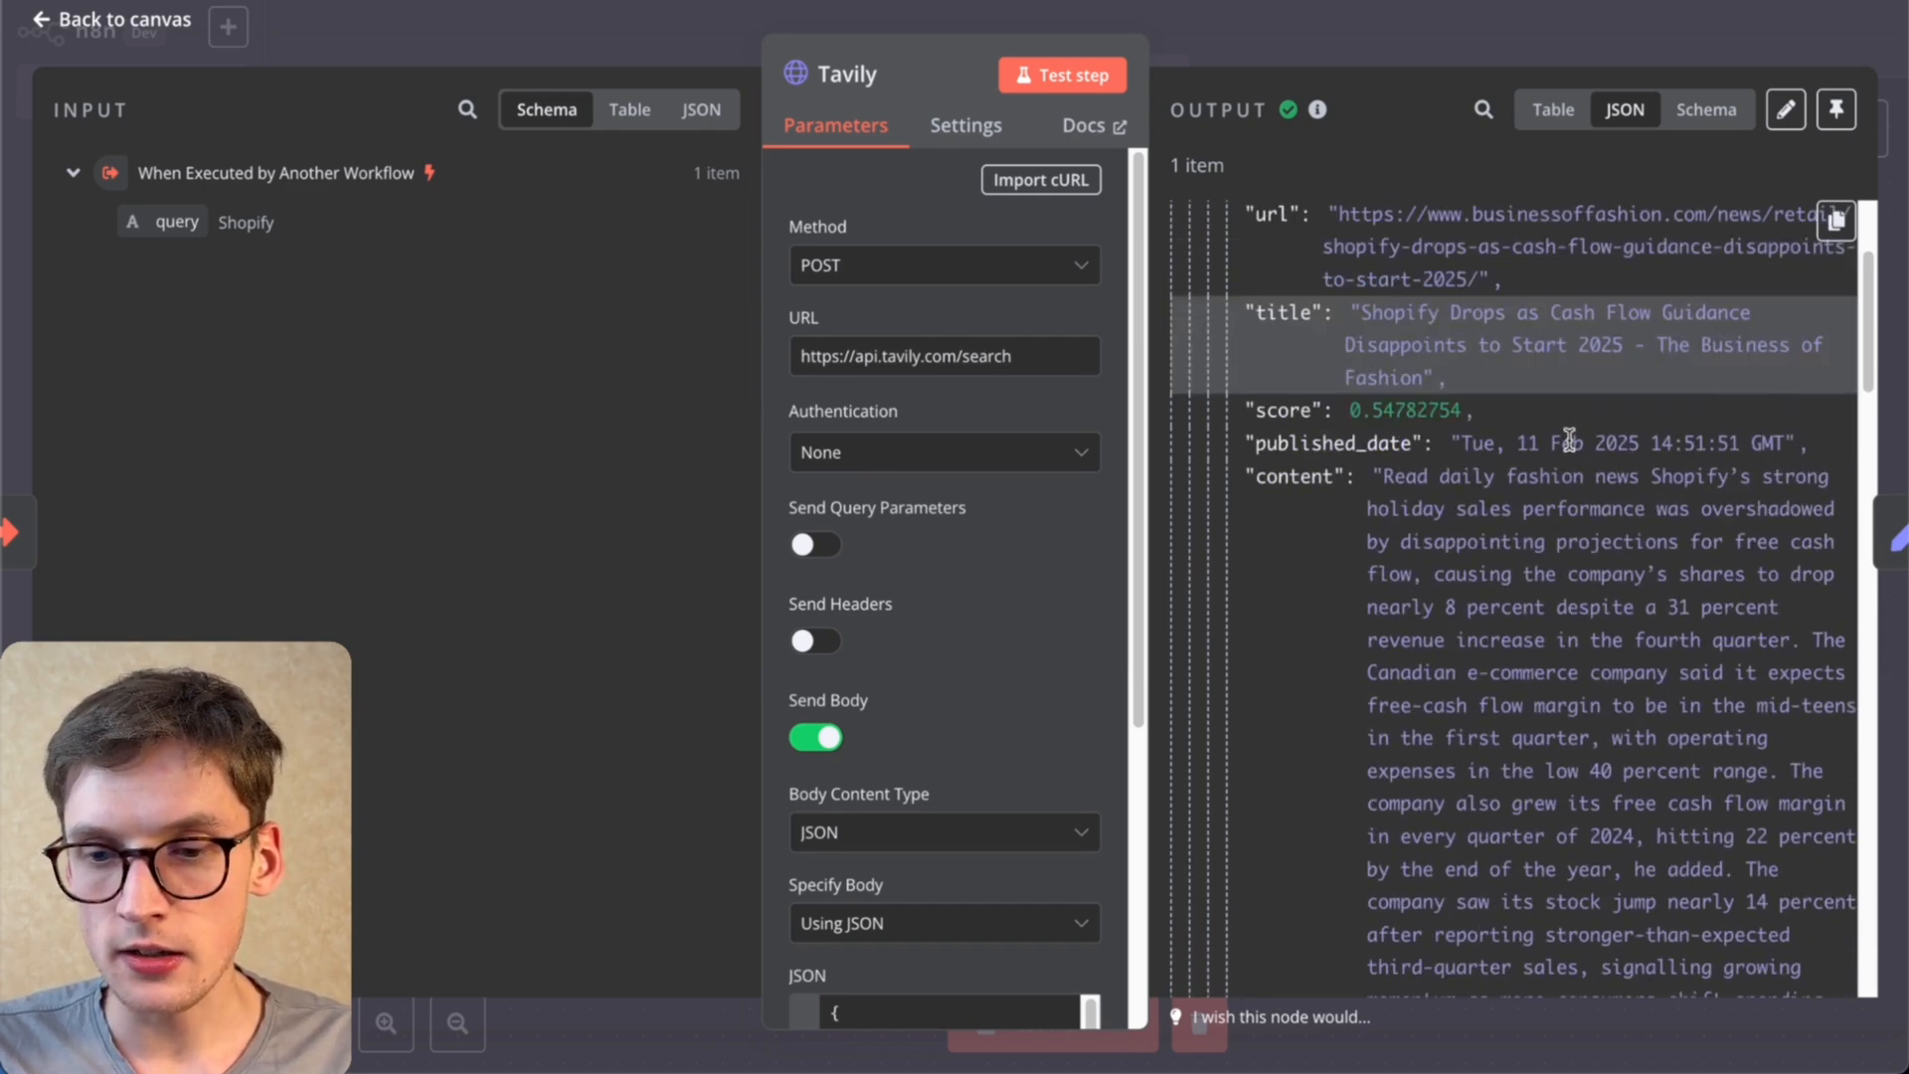
Step: Read through the remaining Shopify news results in the Tavily node's JSON output
scroll(1570, 441, down, 10)
scroll(1381, 700, down, 15)
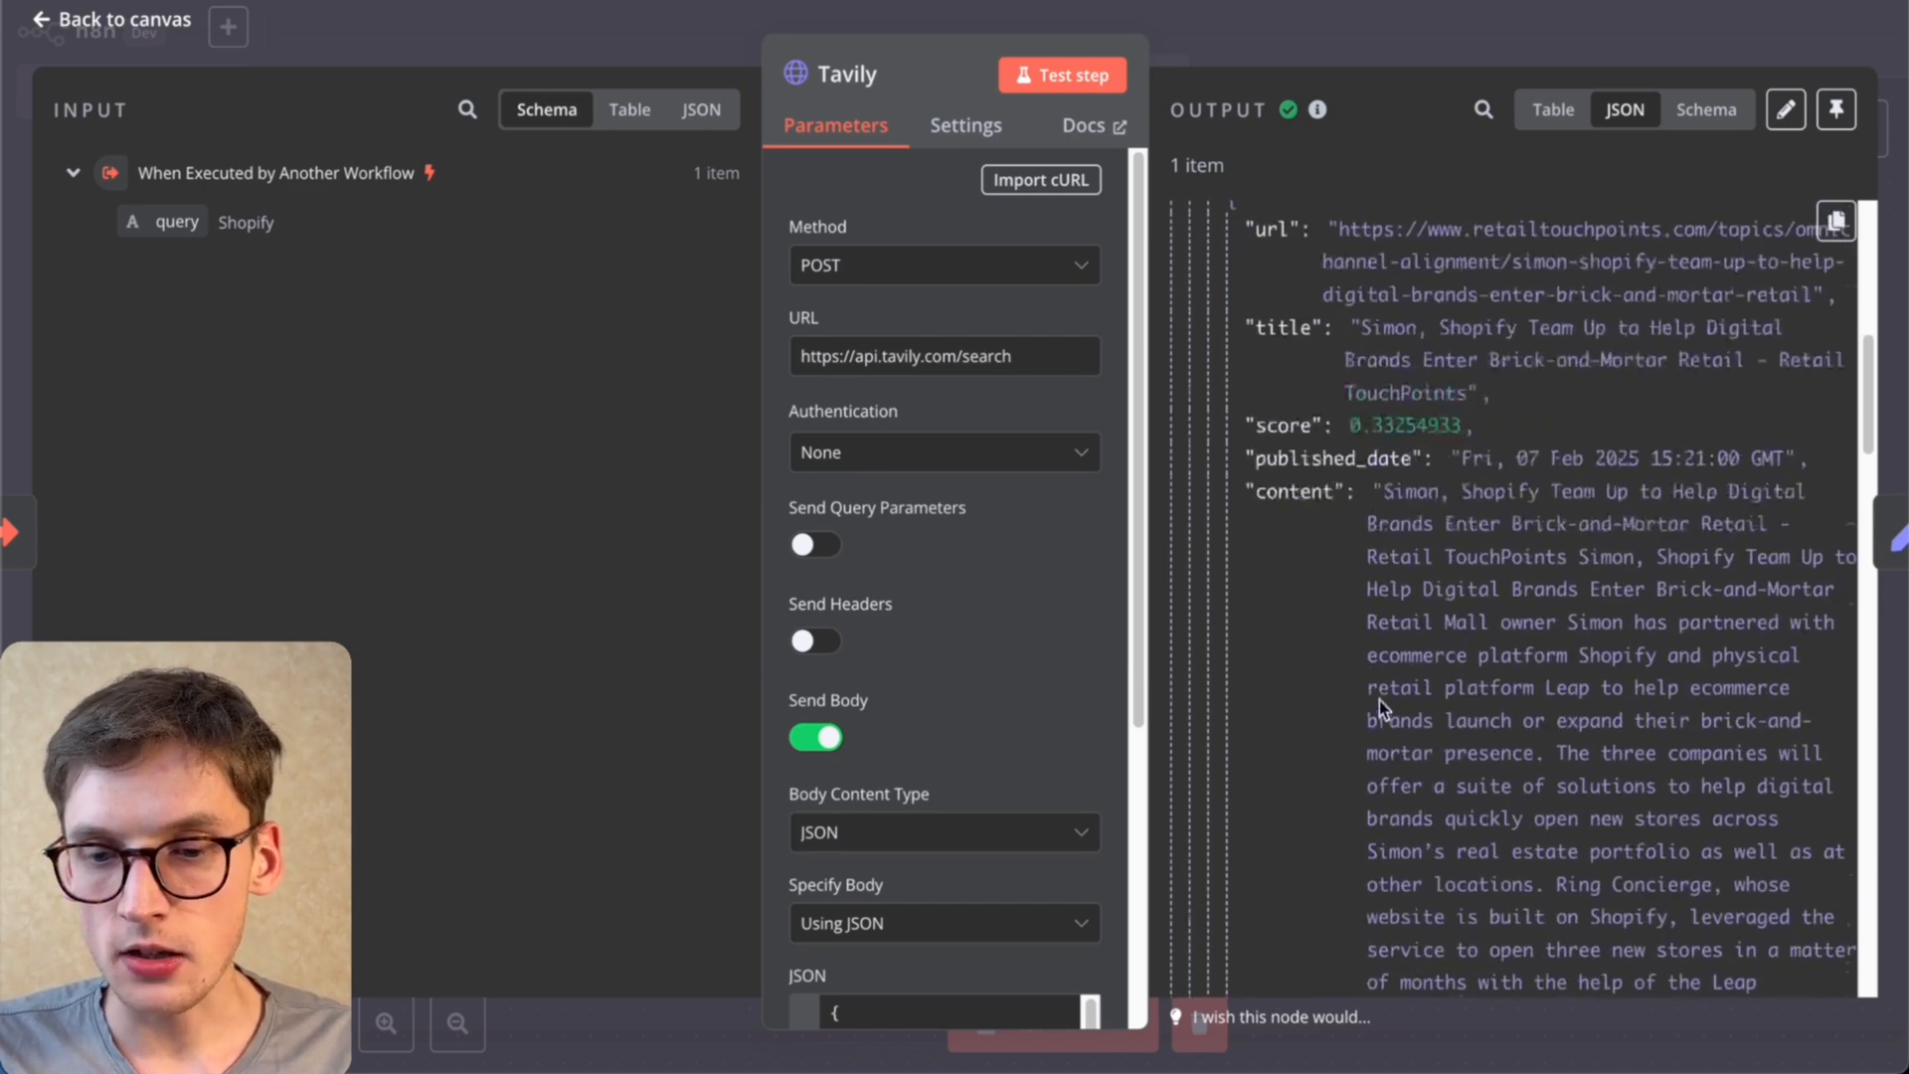
scroll(1380, 700, down, 6)
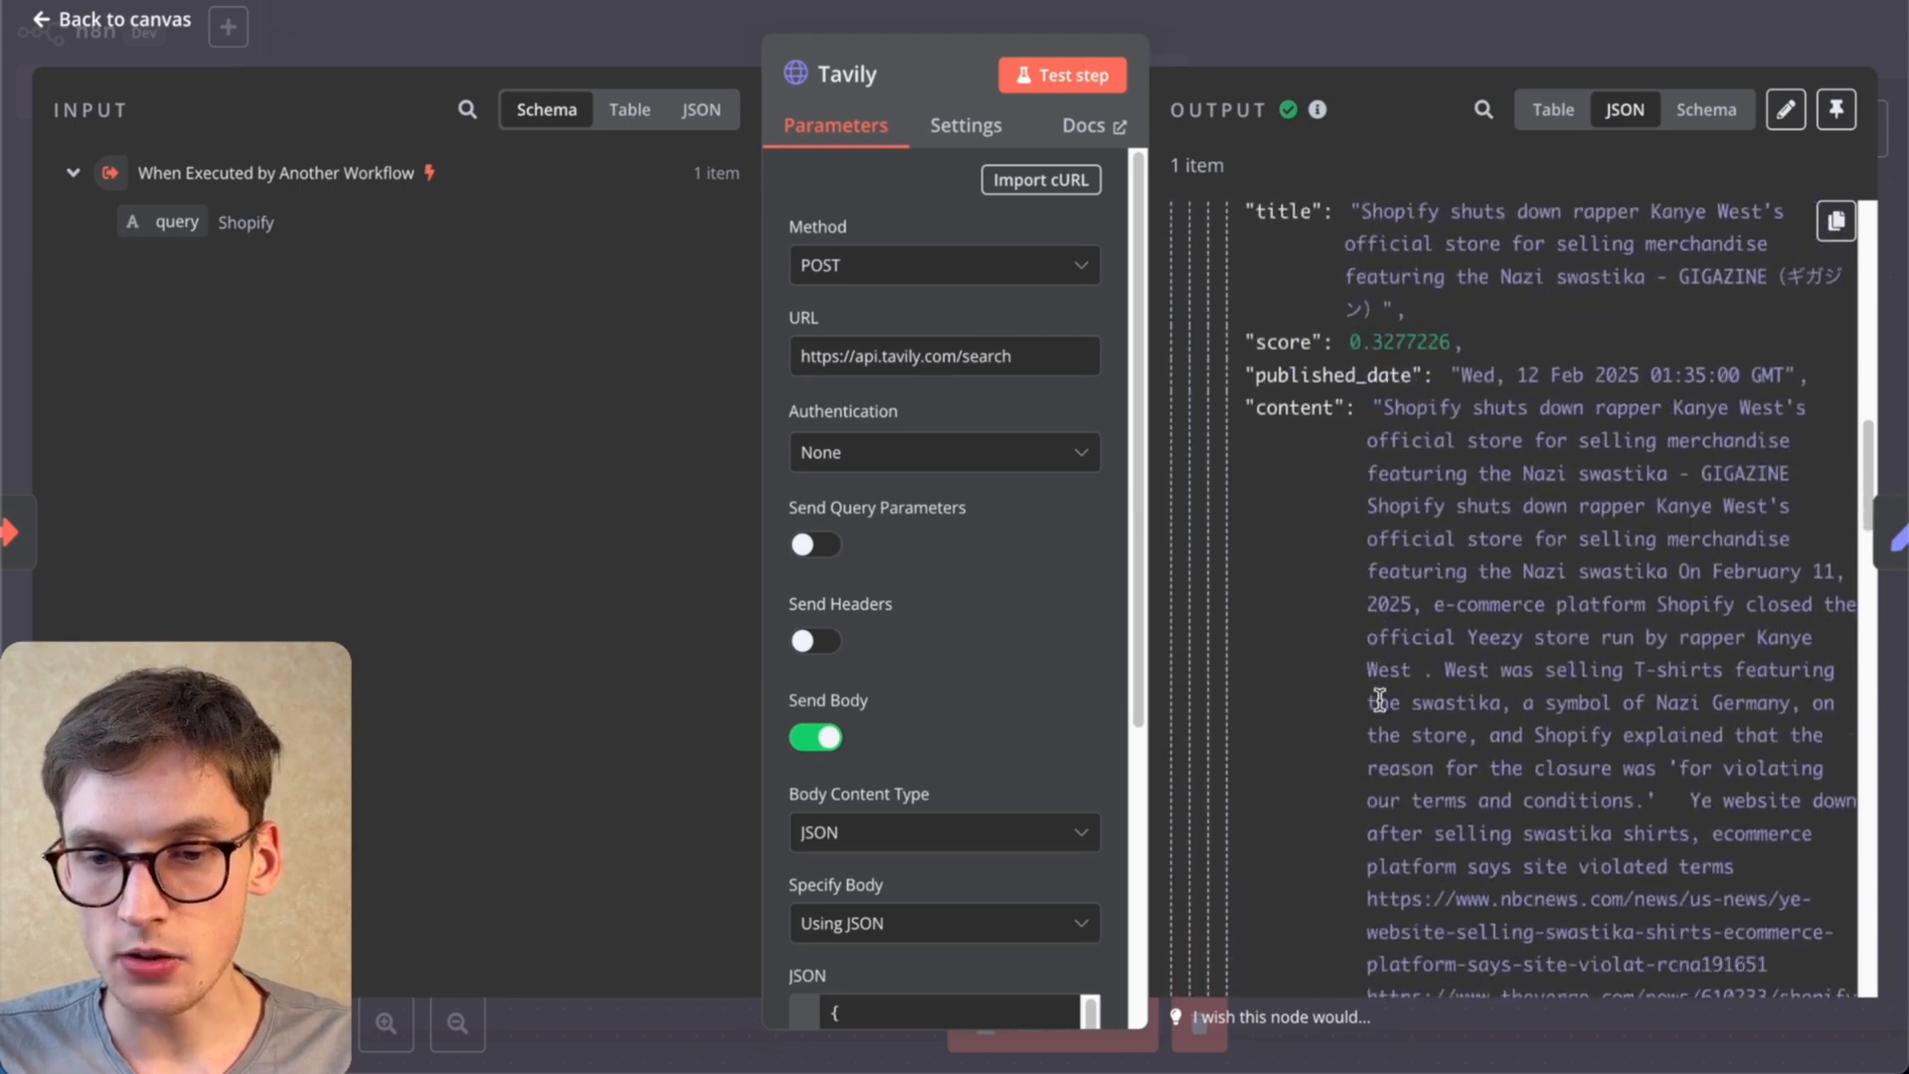
scroll(1380, 700, down, 6)
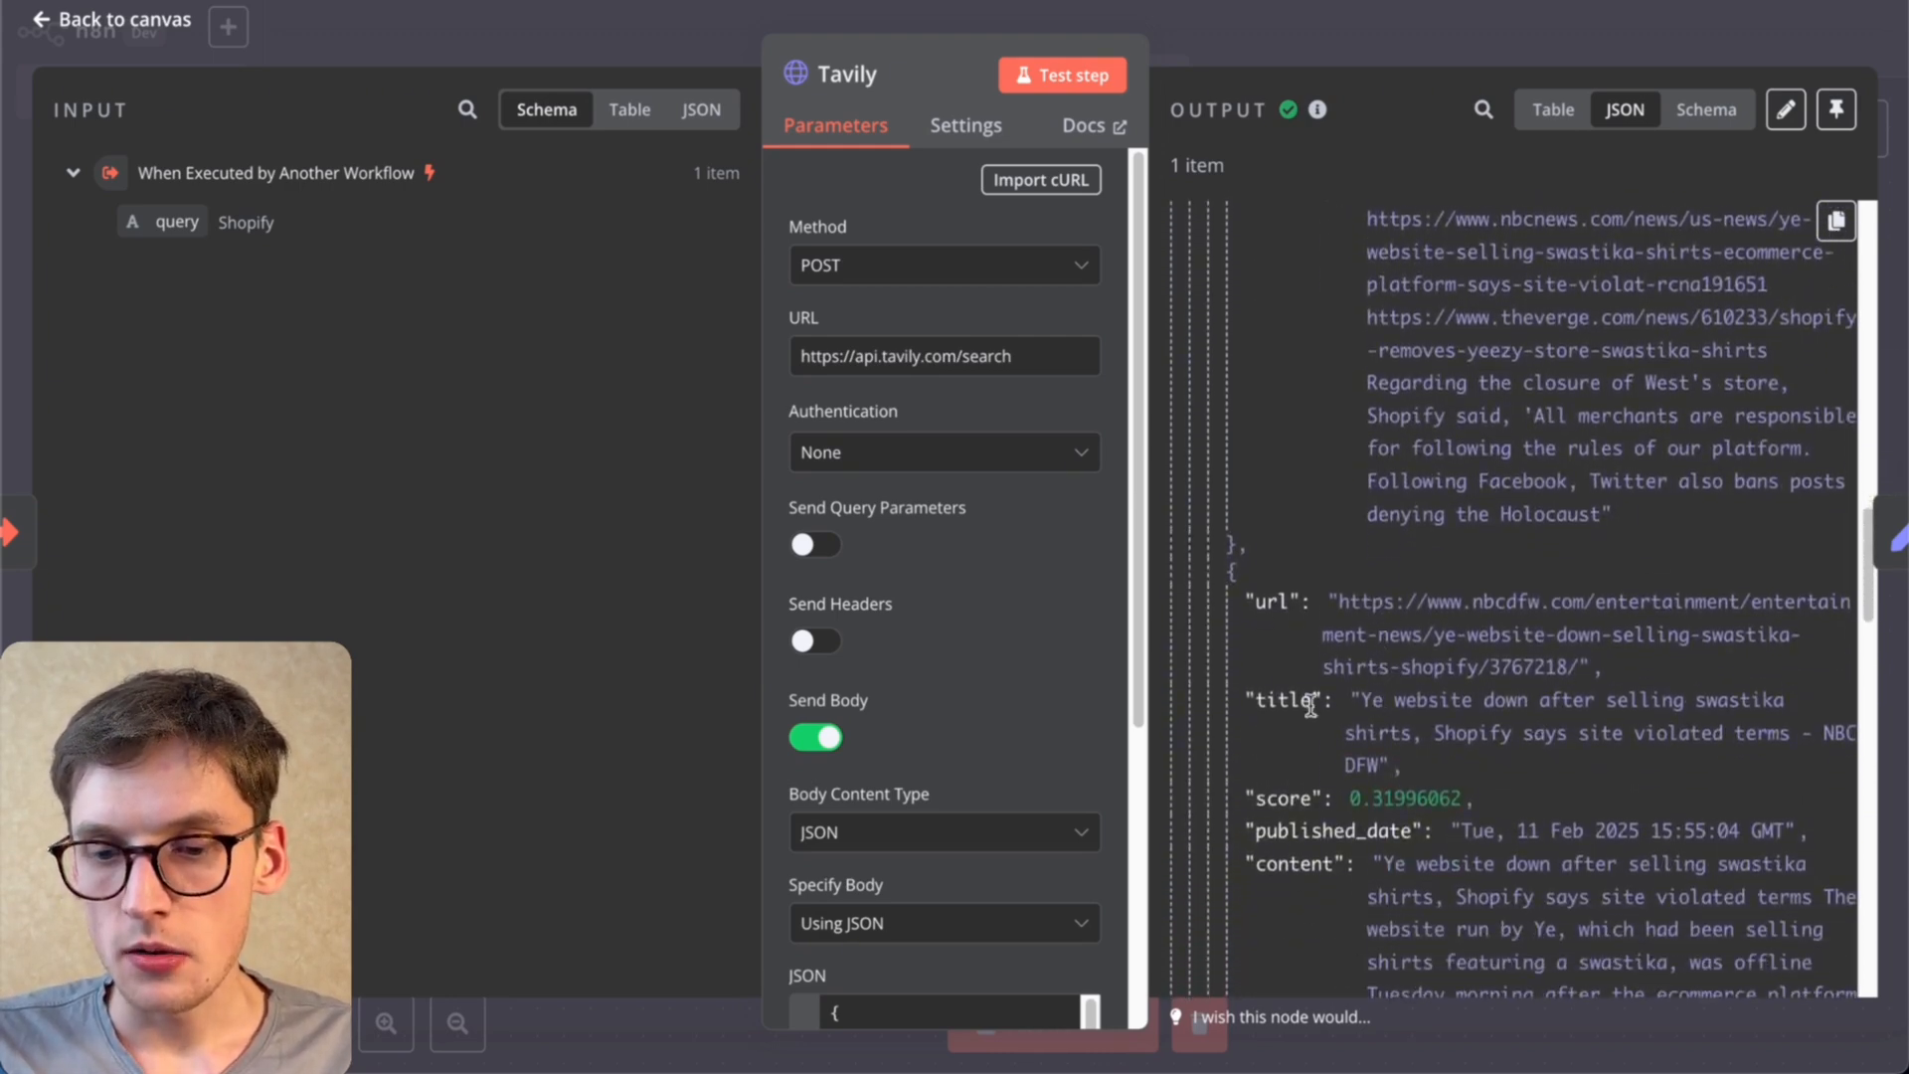
Step: Examine the Tavily node's remaining news results in the JSON and Schema output views, and close the node
scroll(1447, 688, down, 1)
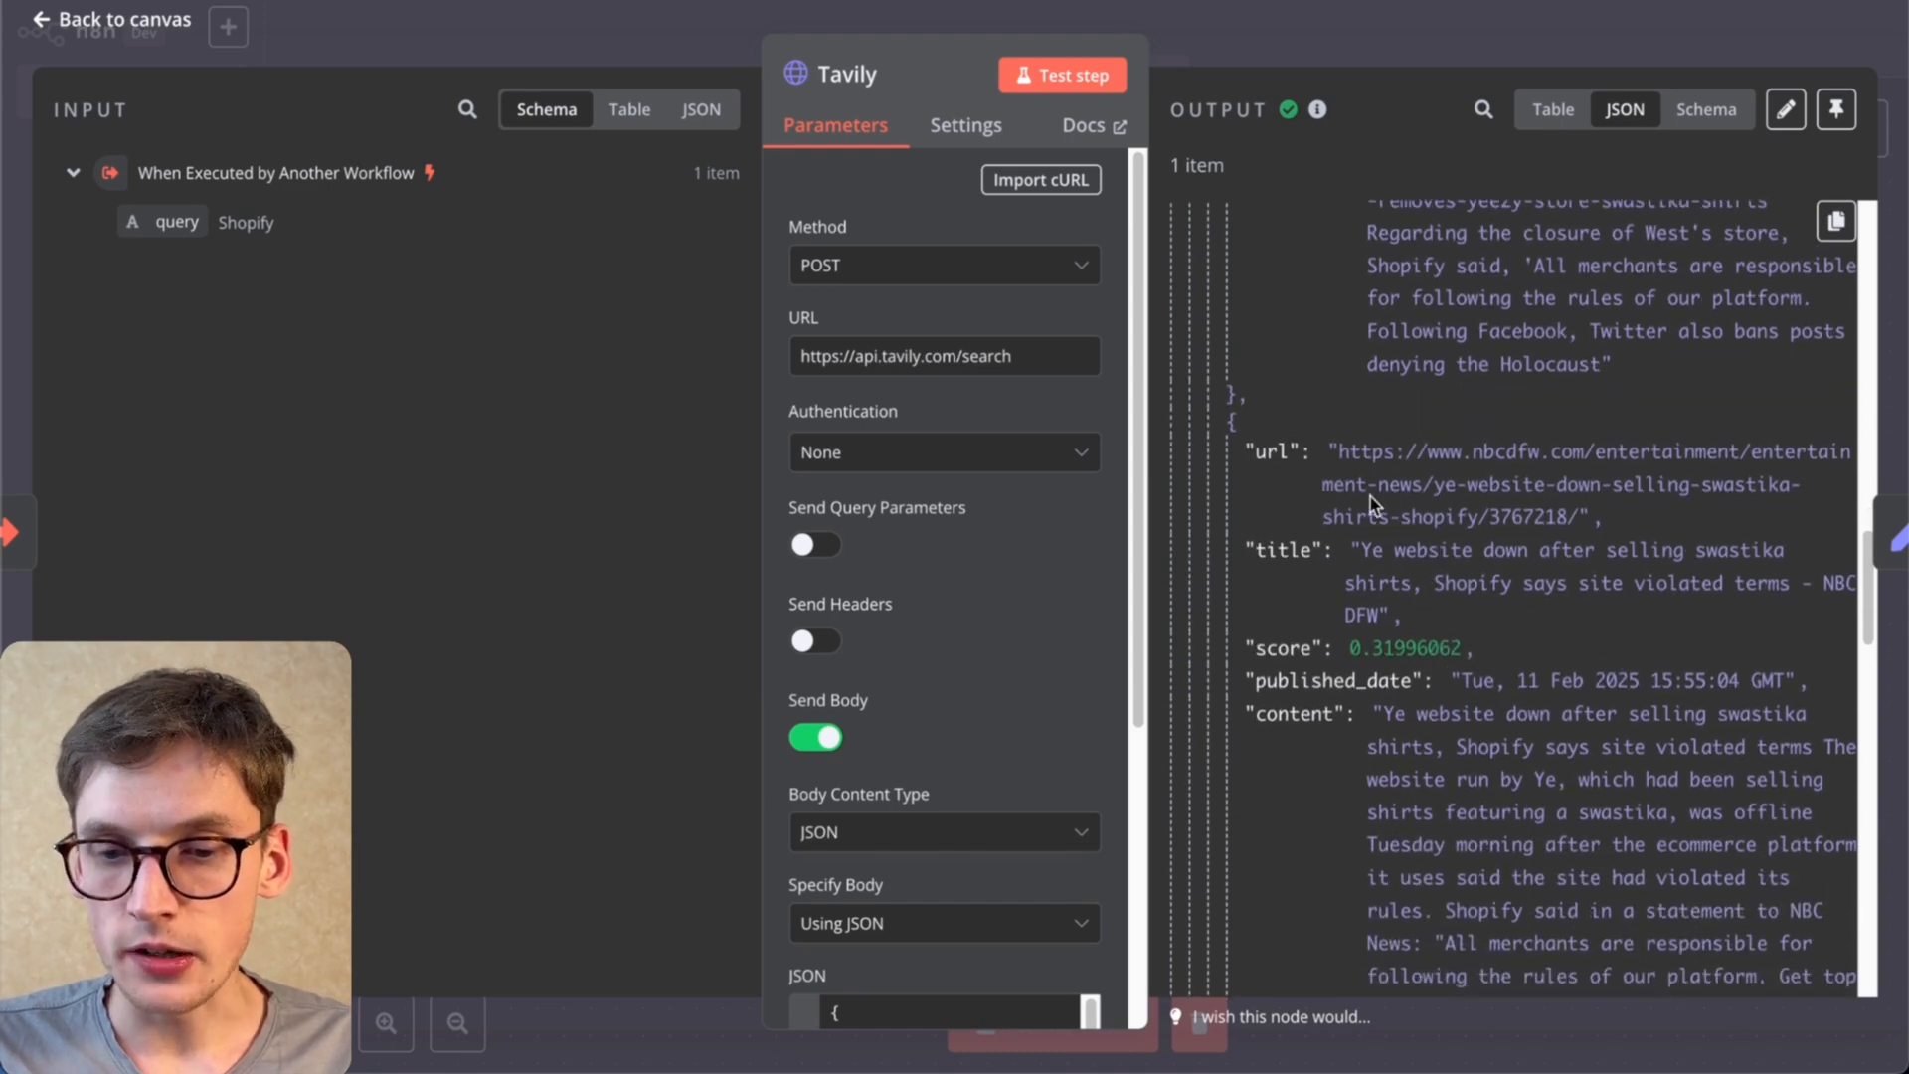
scroll(1351, 565, down, 10)
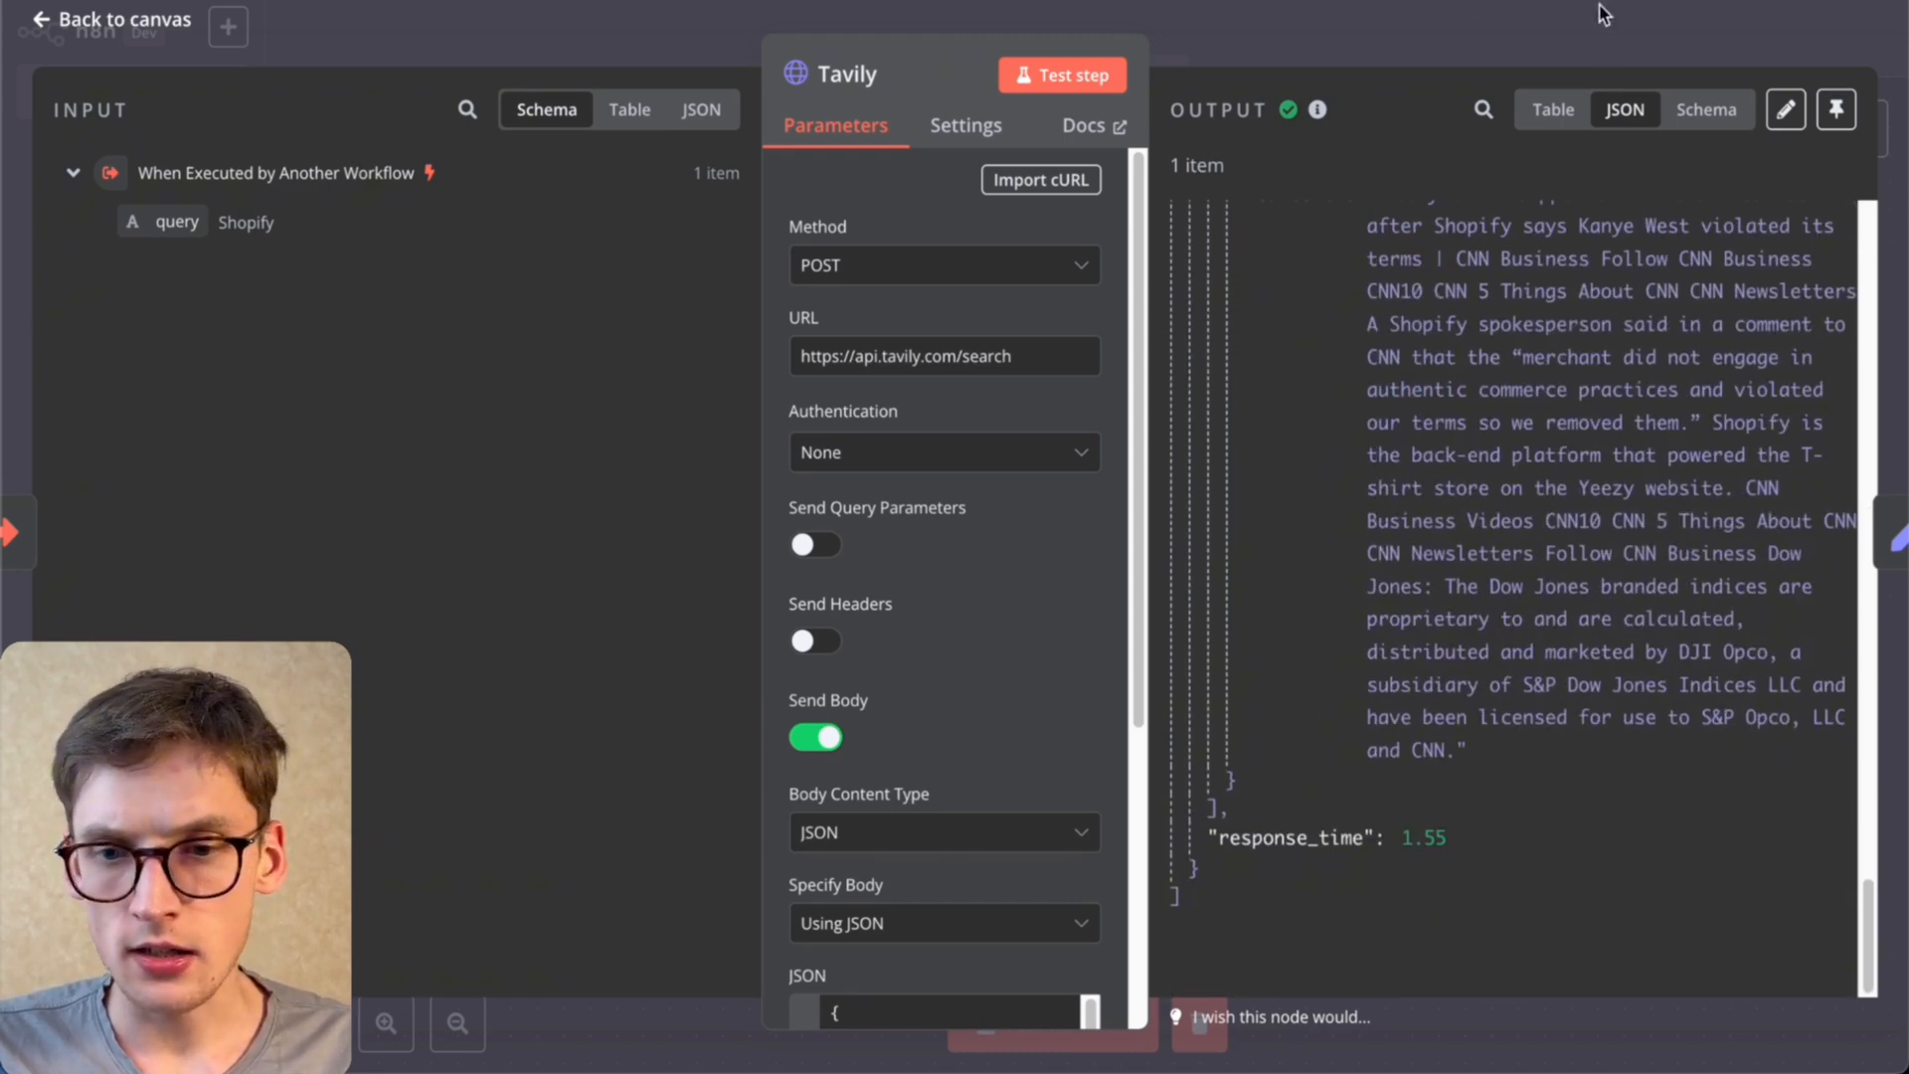
click(1554, 109)
scroll(1378, 345, down, 5)
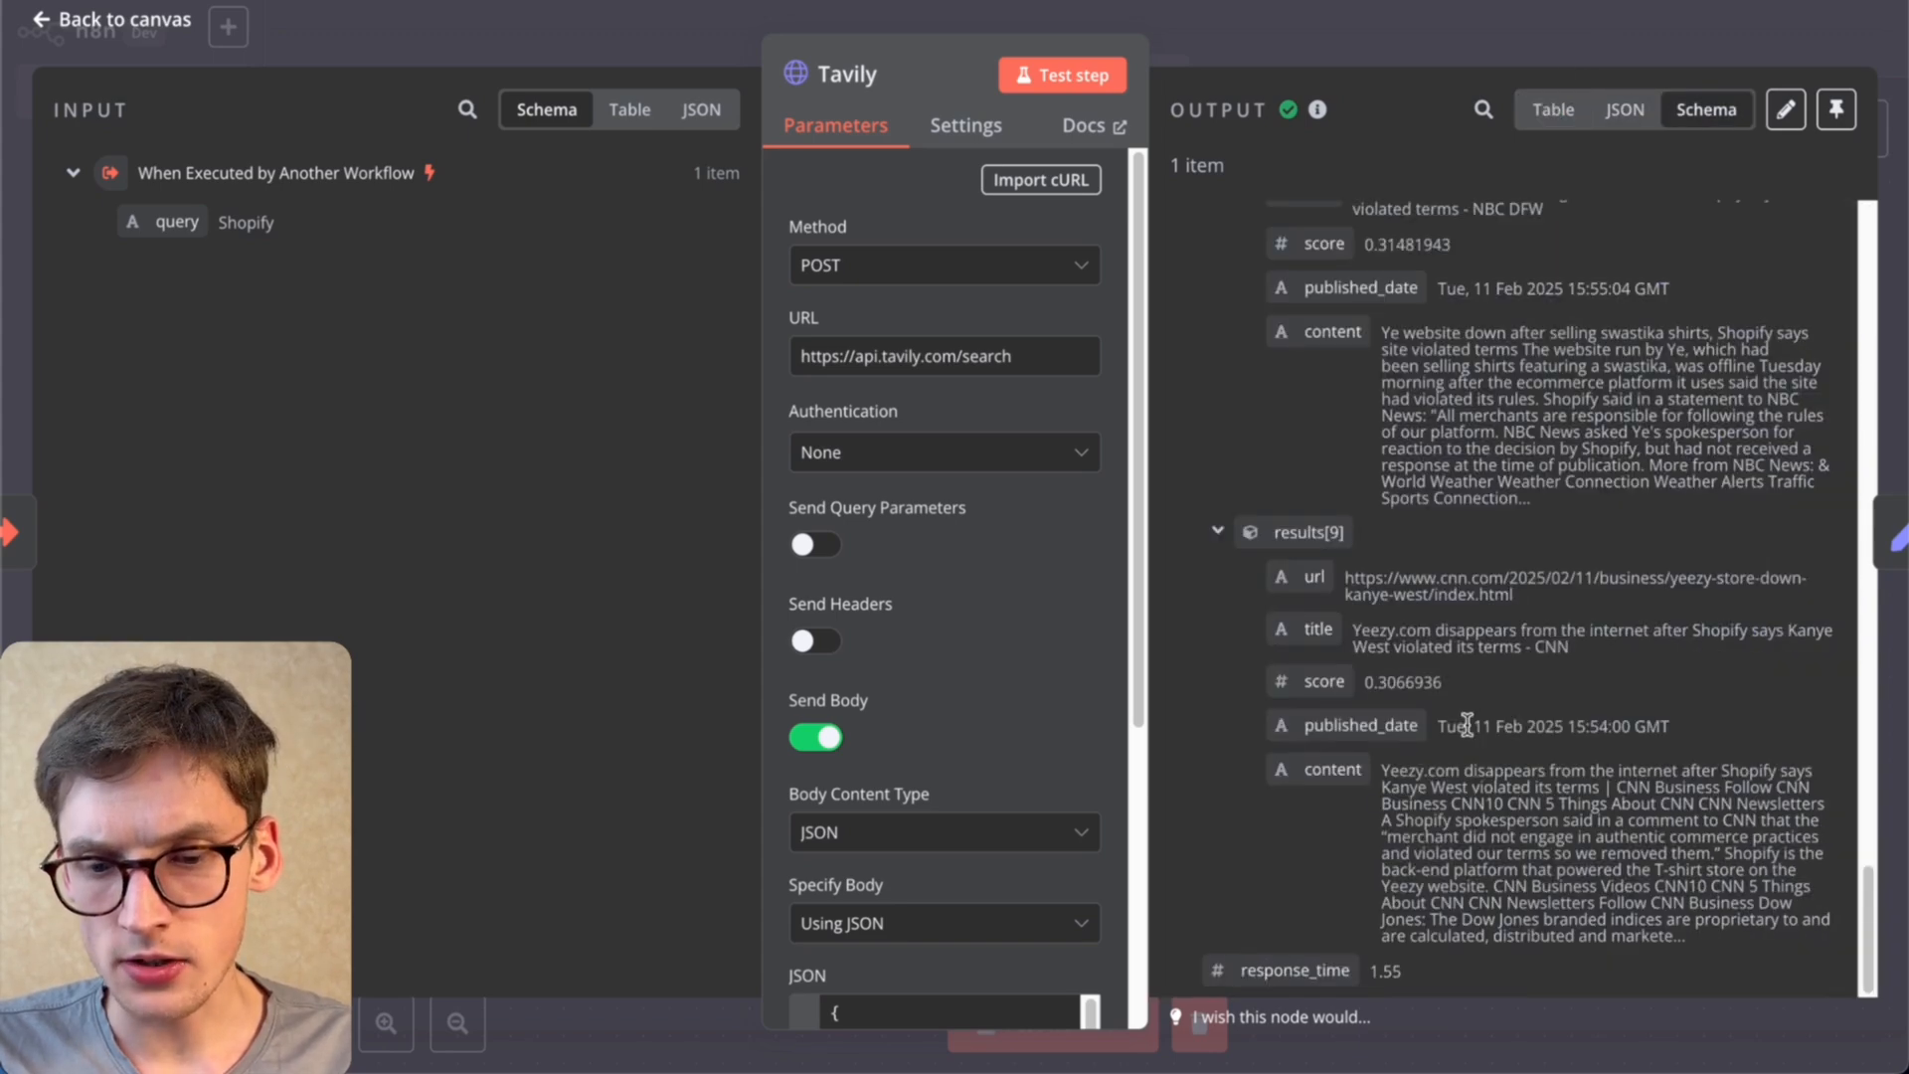
scroll(1467, 726, up, 10)
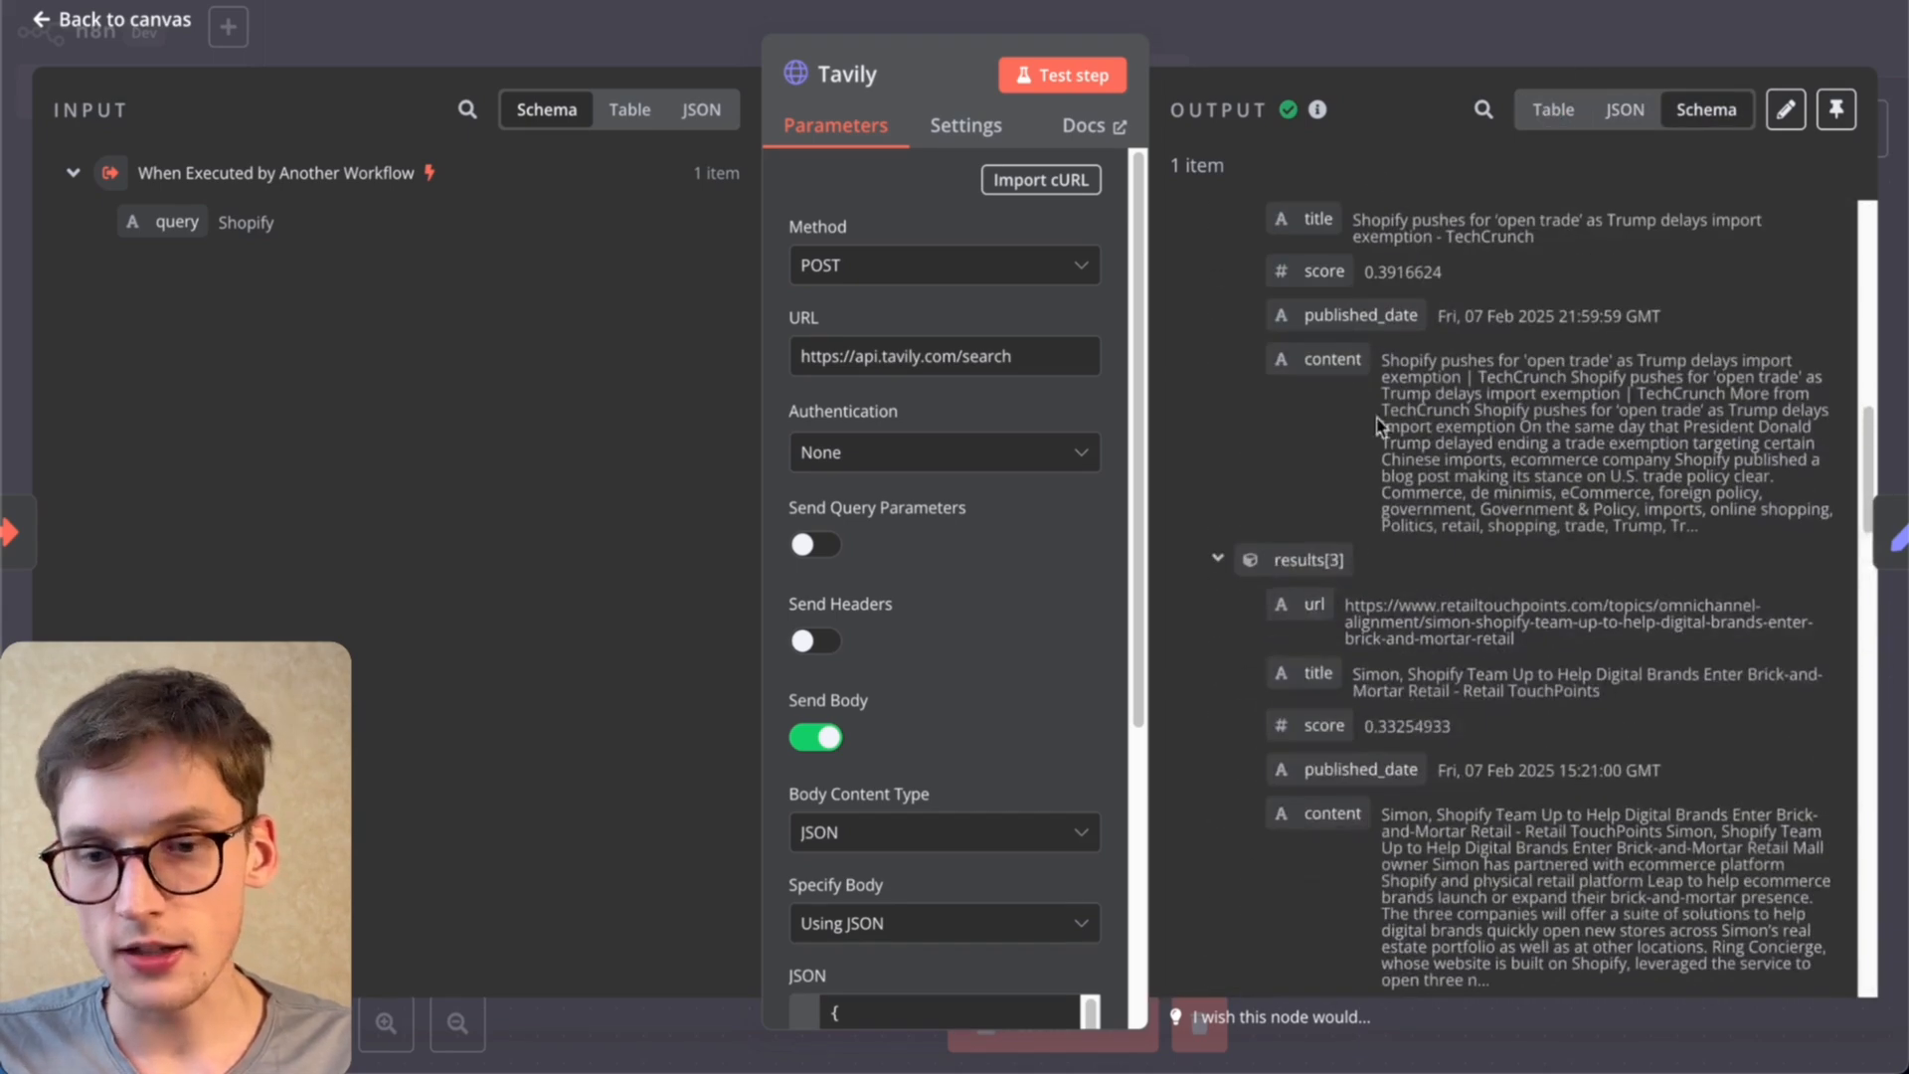
click(1300, 57)
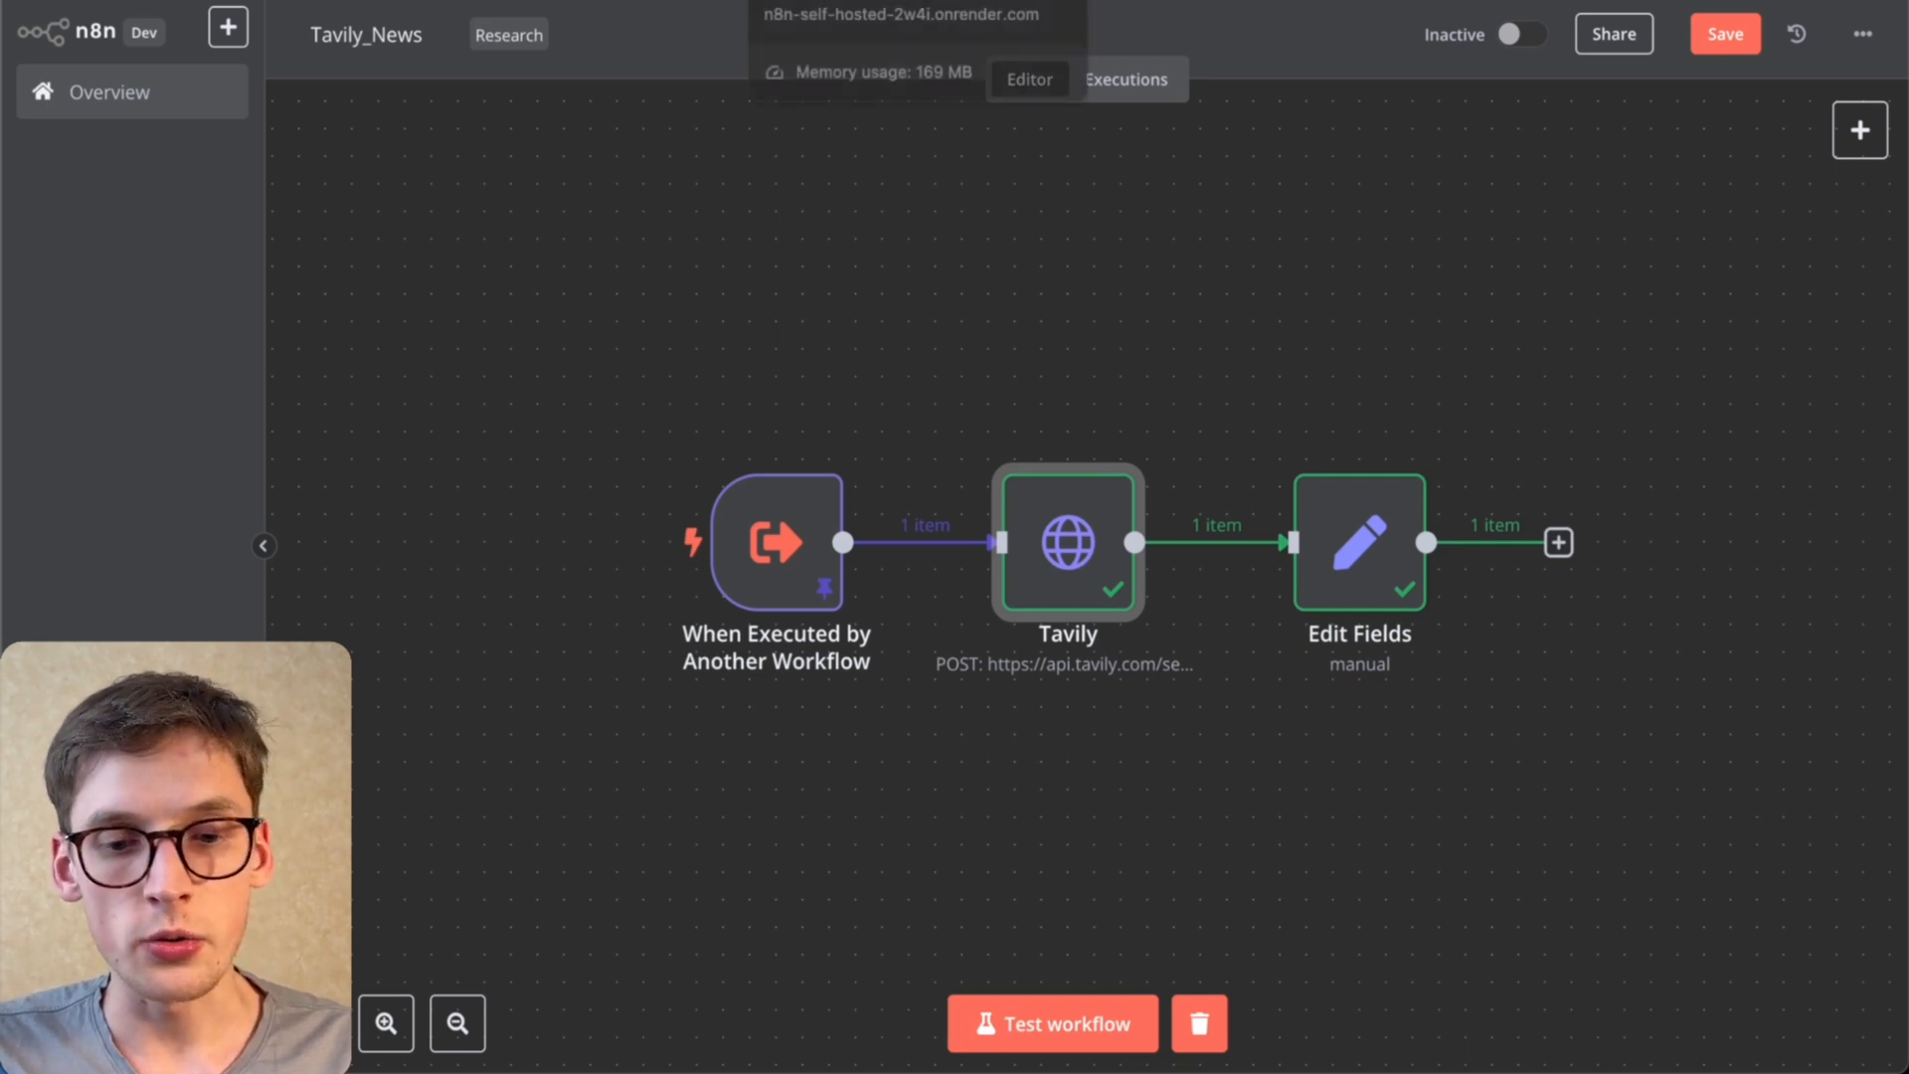
Step: Switch to the Company_Website_Analysis workflow and look over the Latest from Shopify section of Shopify's news page
click(855, 2)
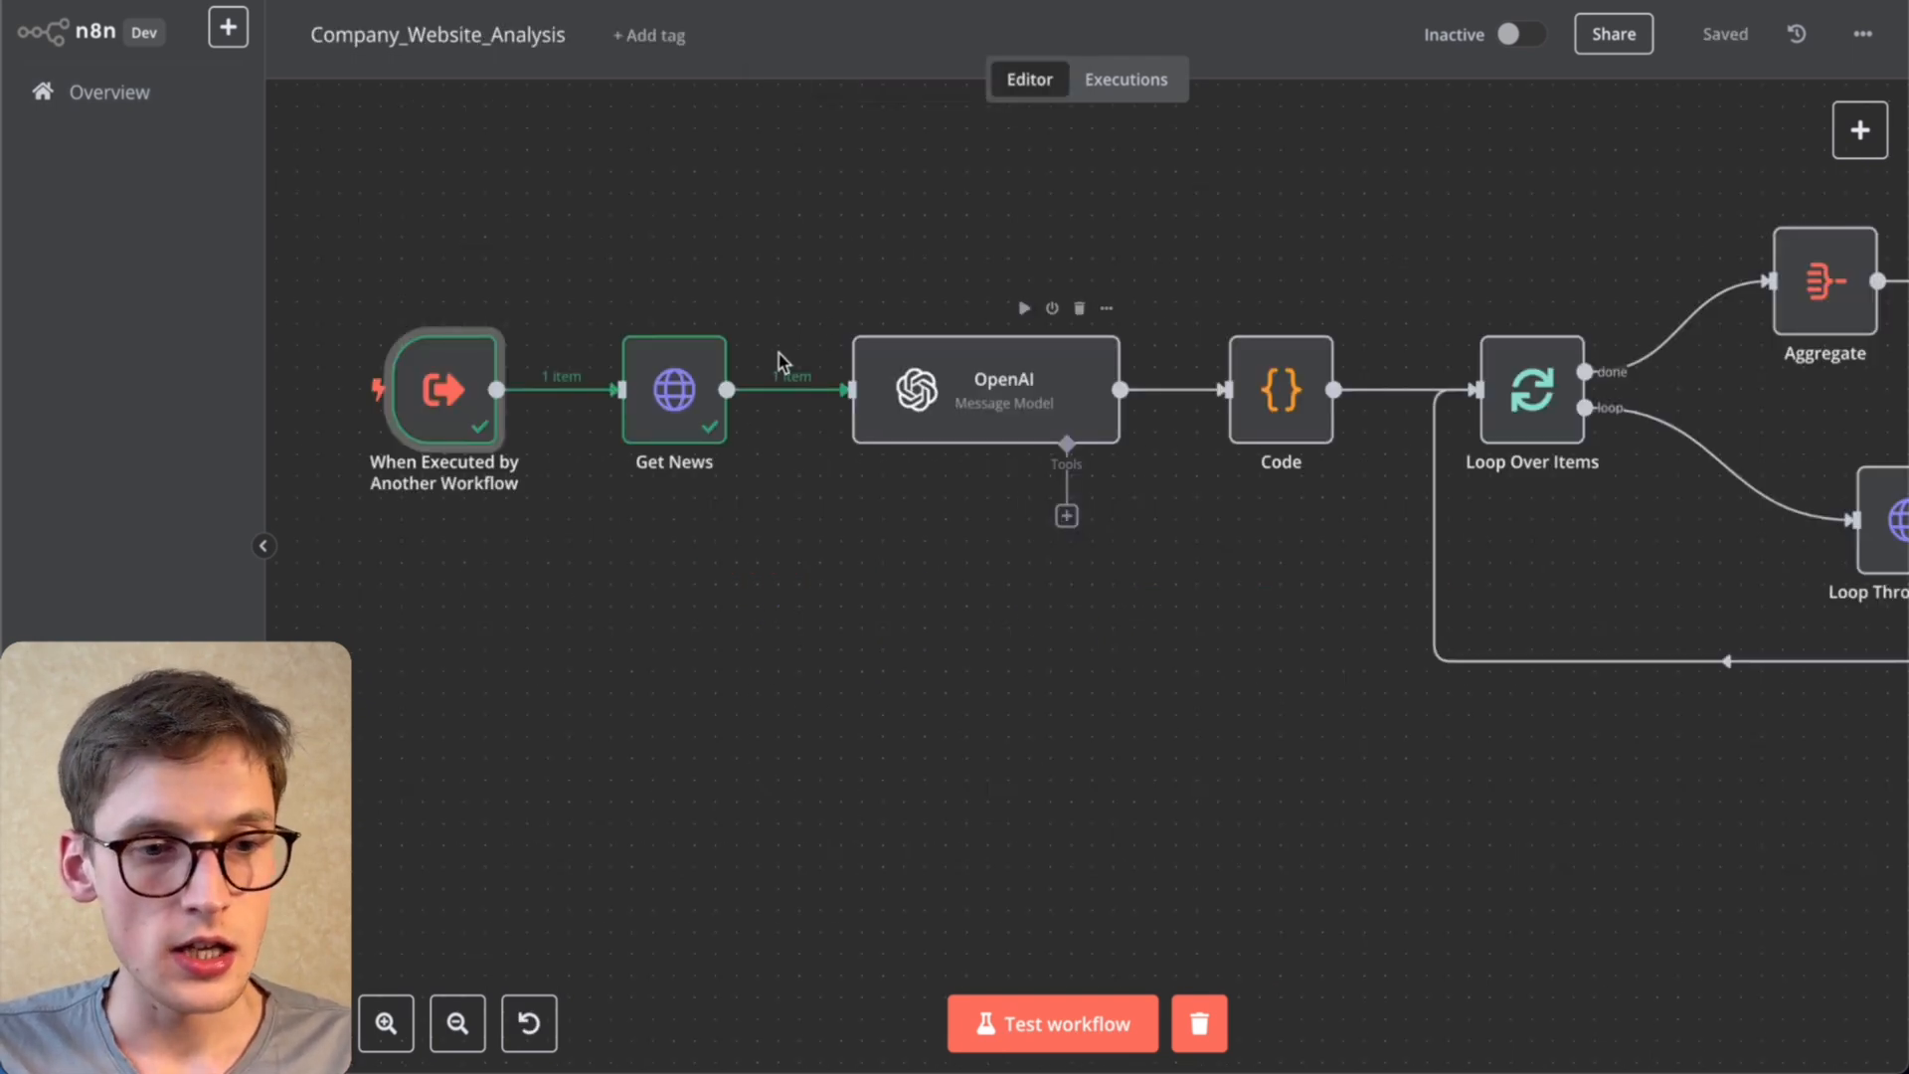
scroll(780, 358, up, 2)
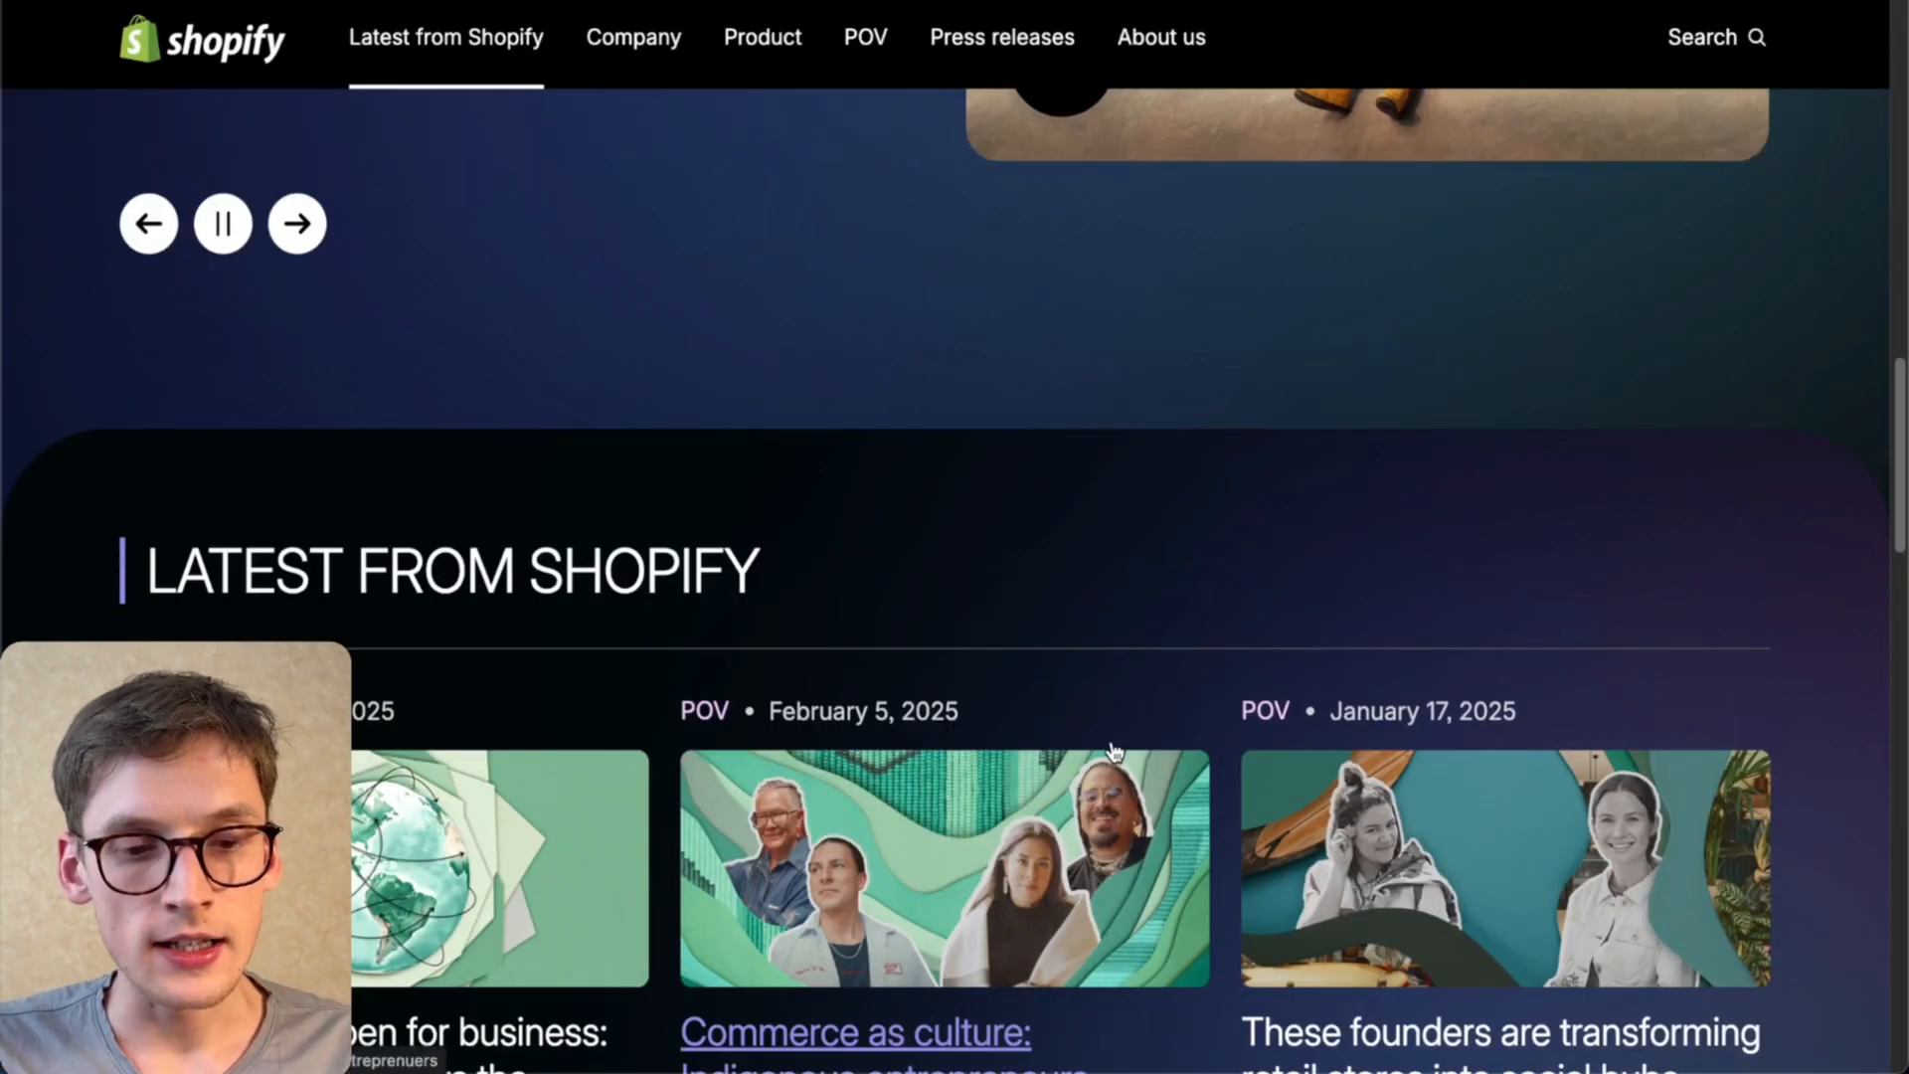
scroll(1198, 522, up, 10)
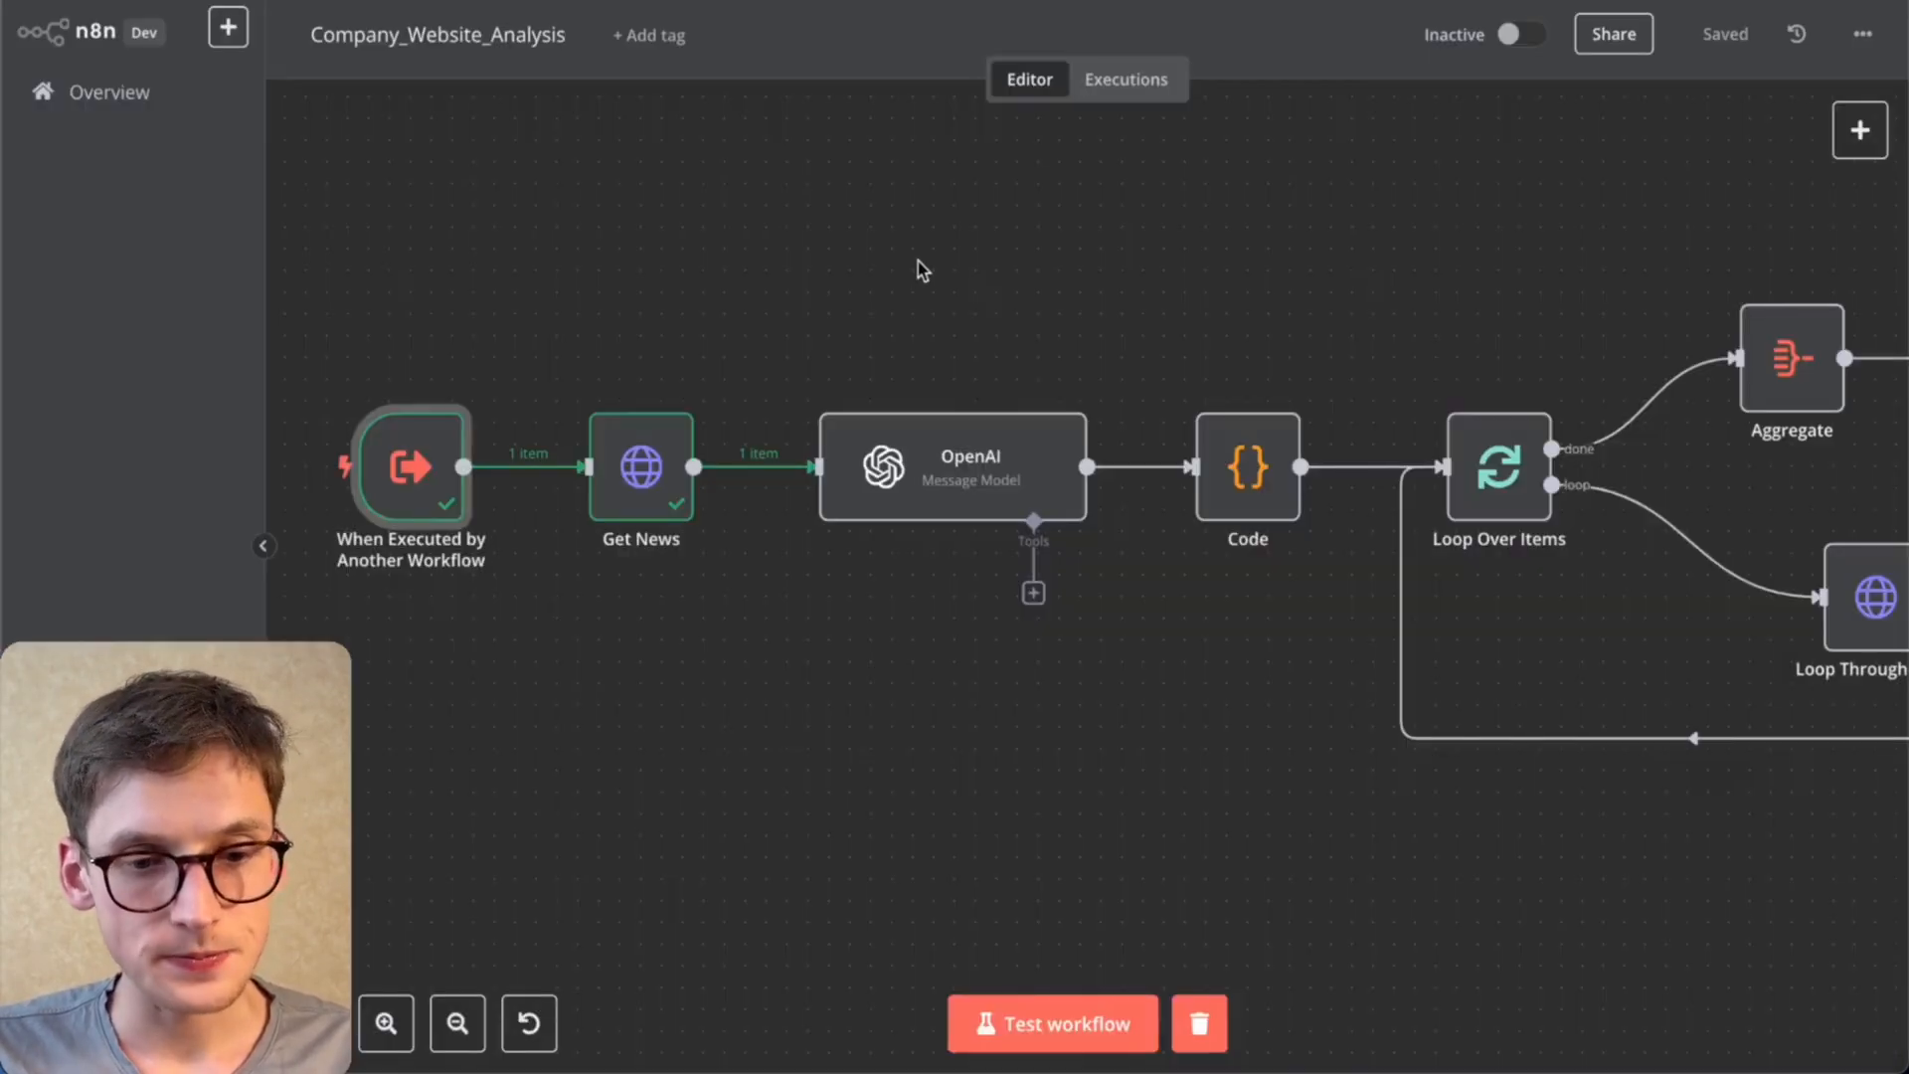
Step: Copy the 12 Feb 14:46:57 execution of Company_Website_Analysis into the editor and check the query URL in its trigger node
click(1143, 79)
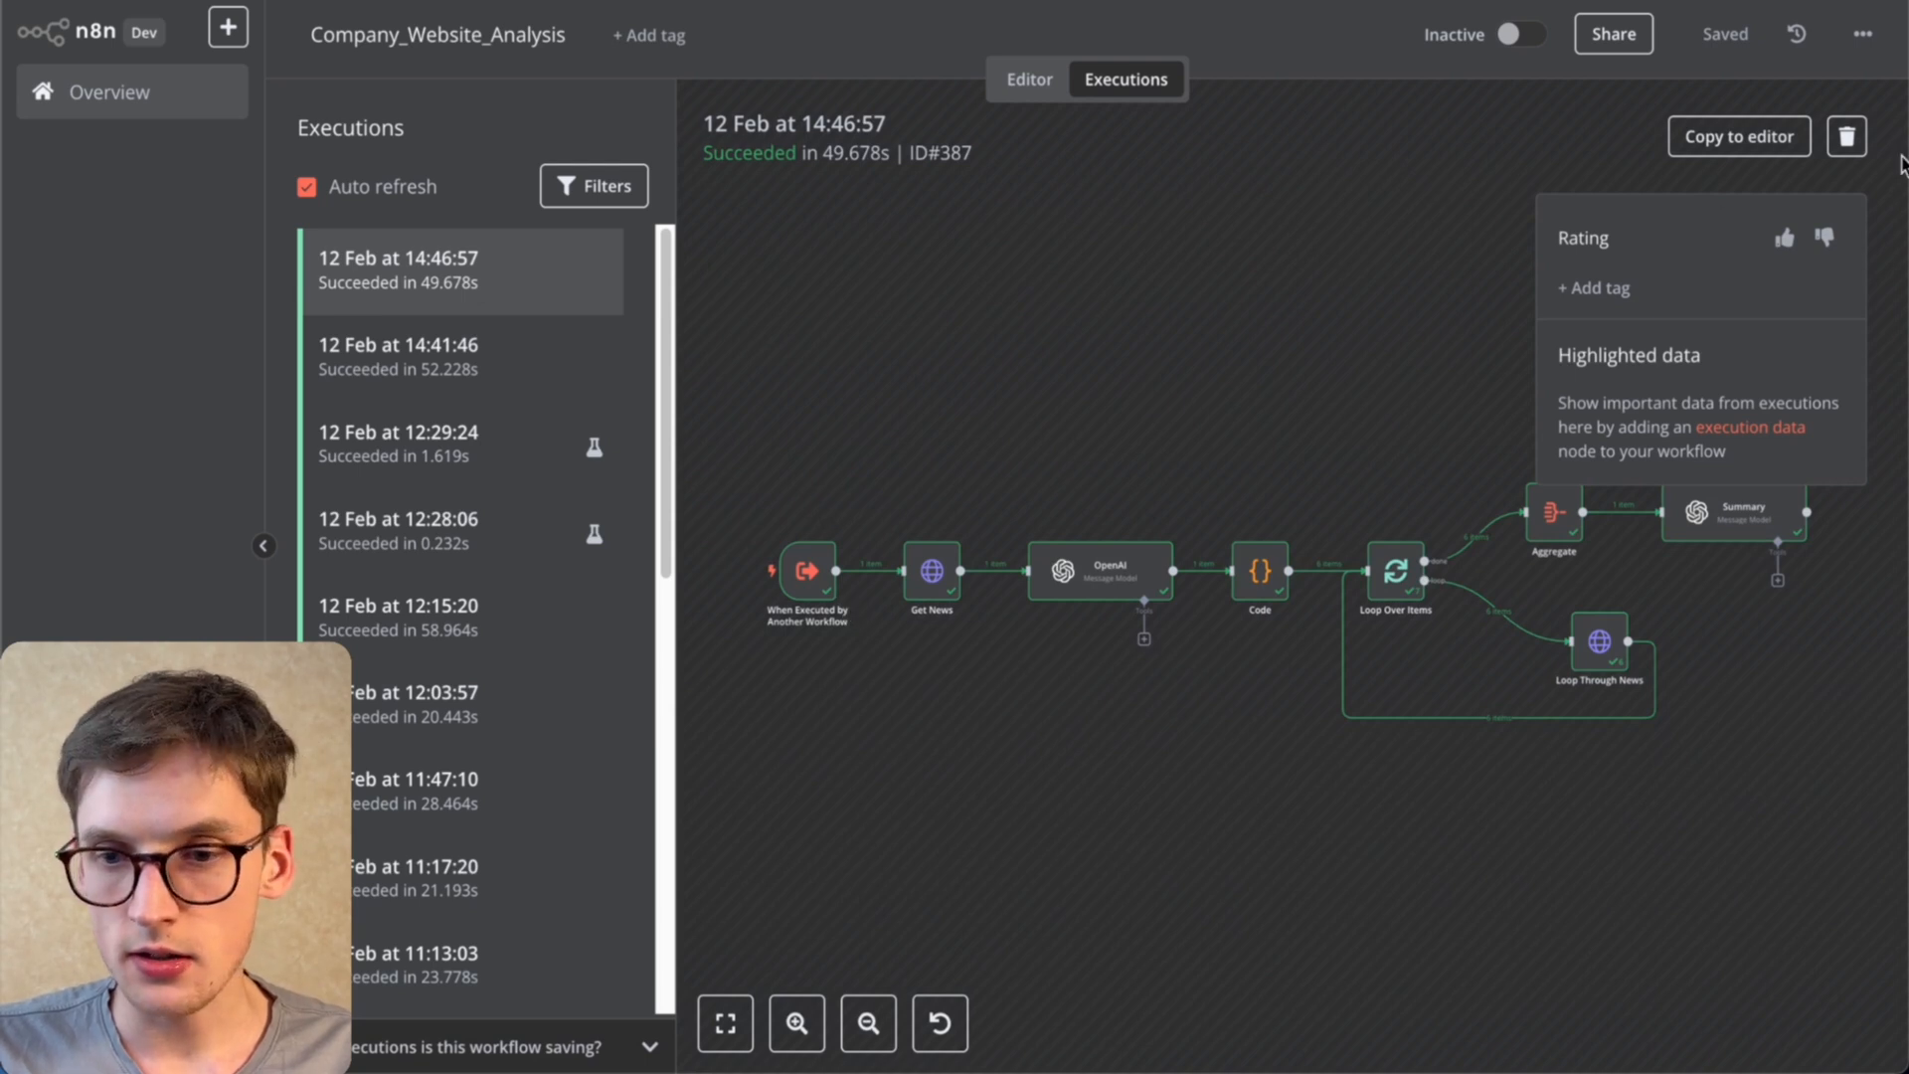
click(1720, 134)
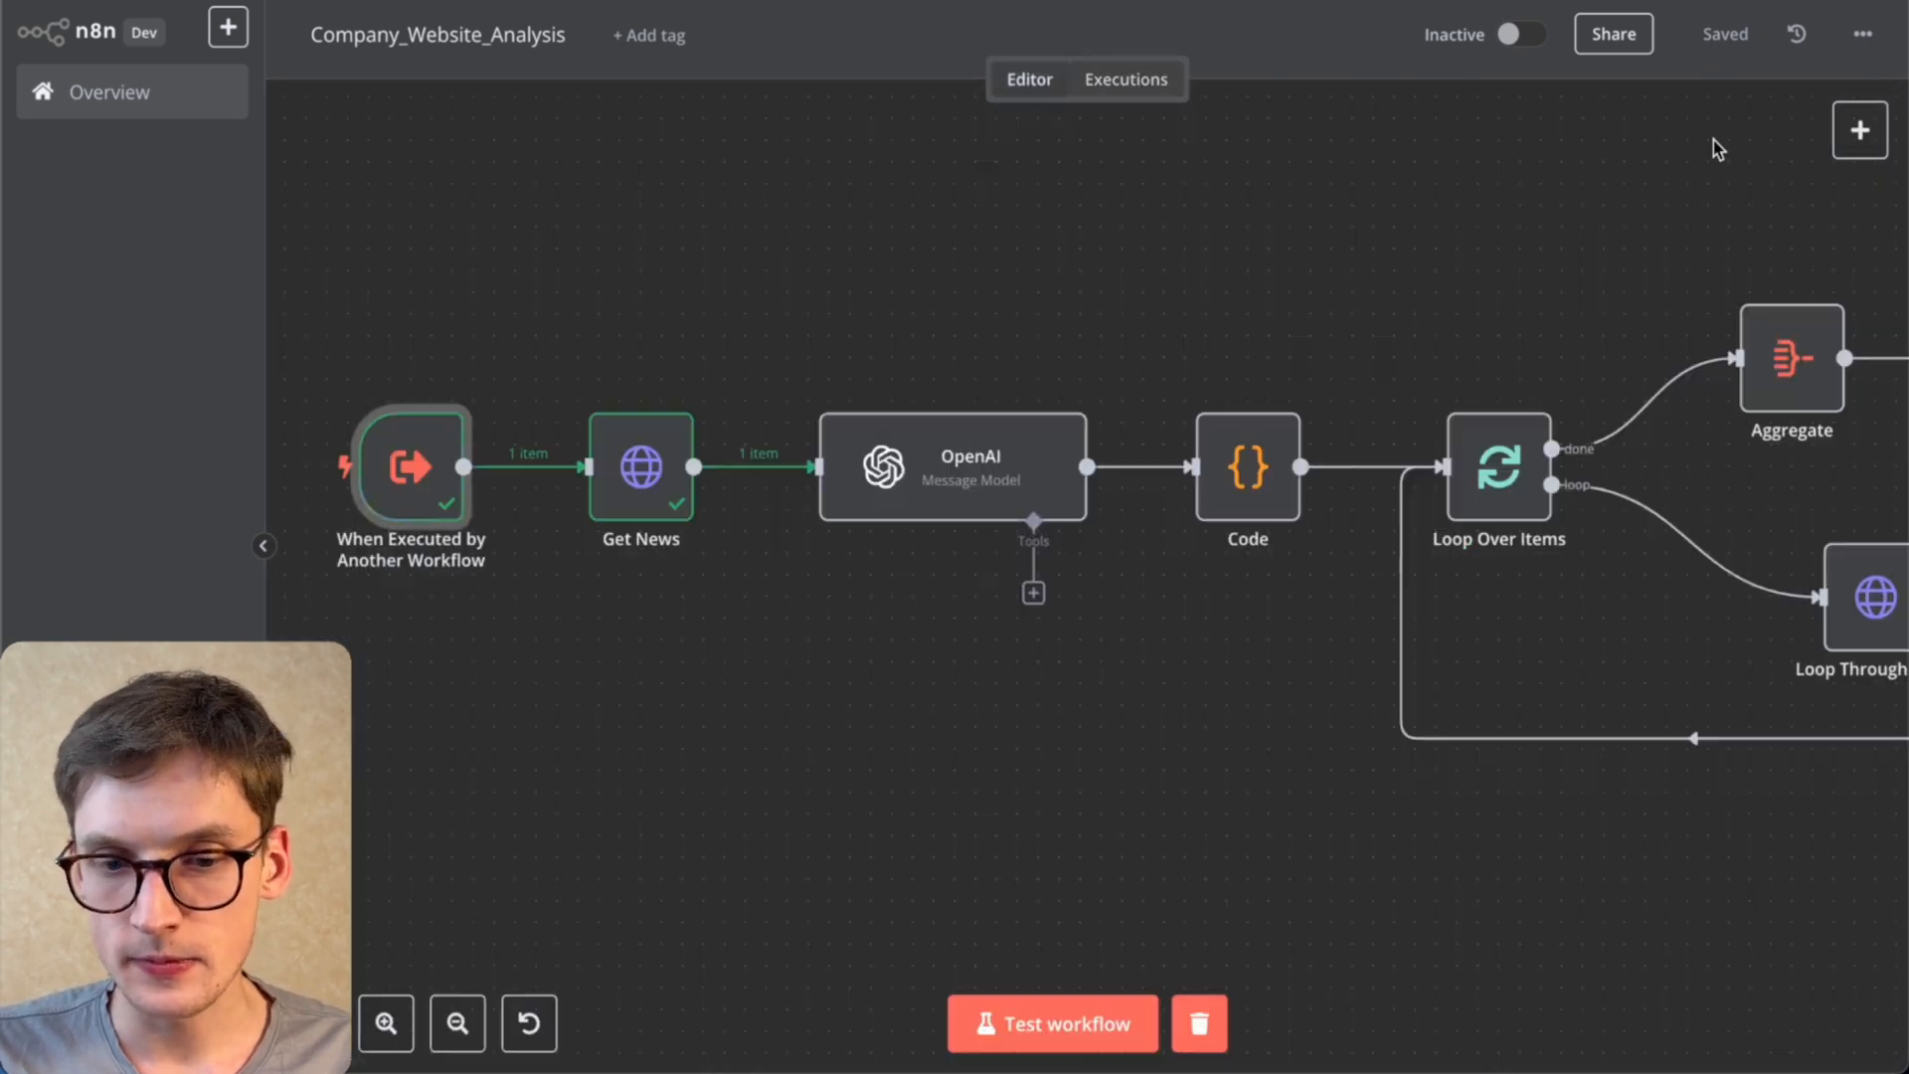
double_click(414, 505)
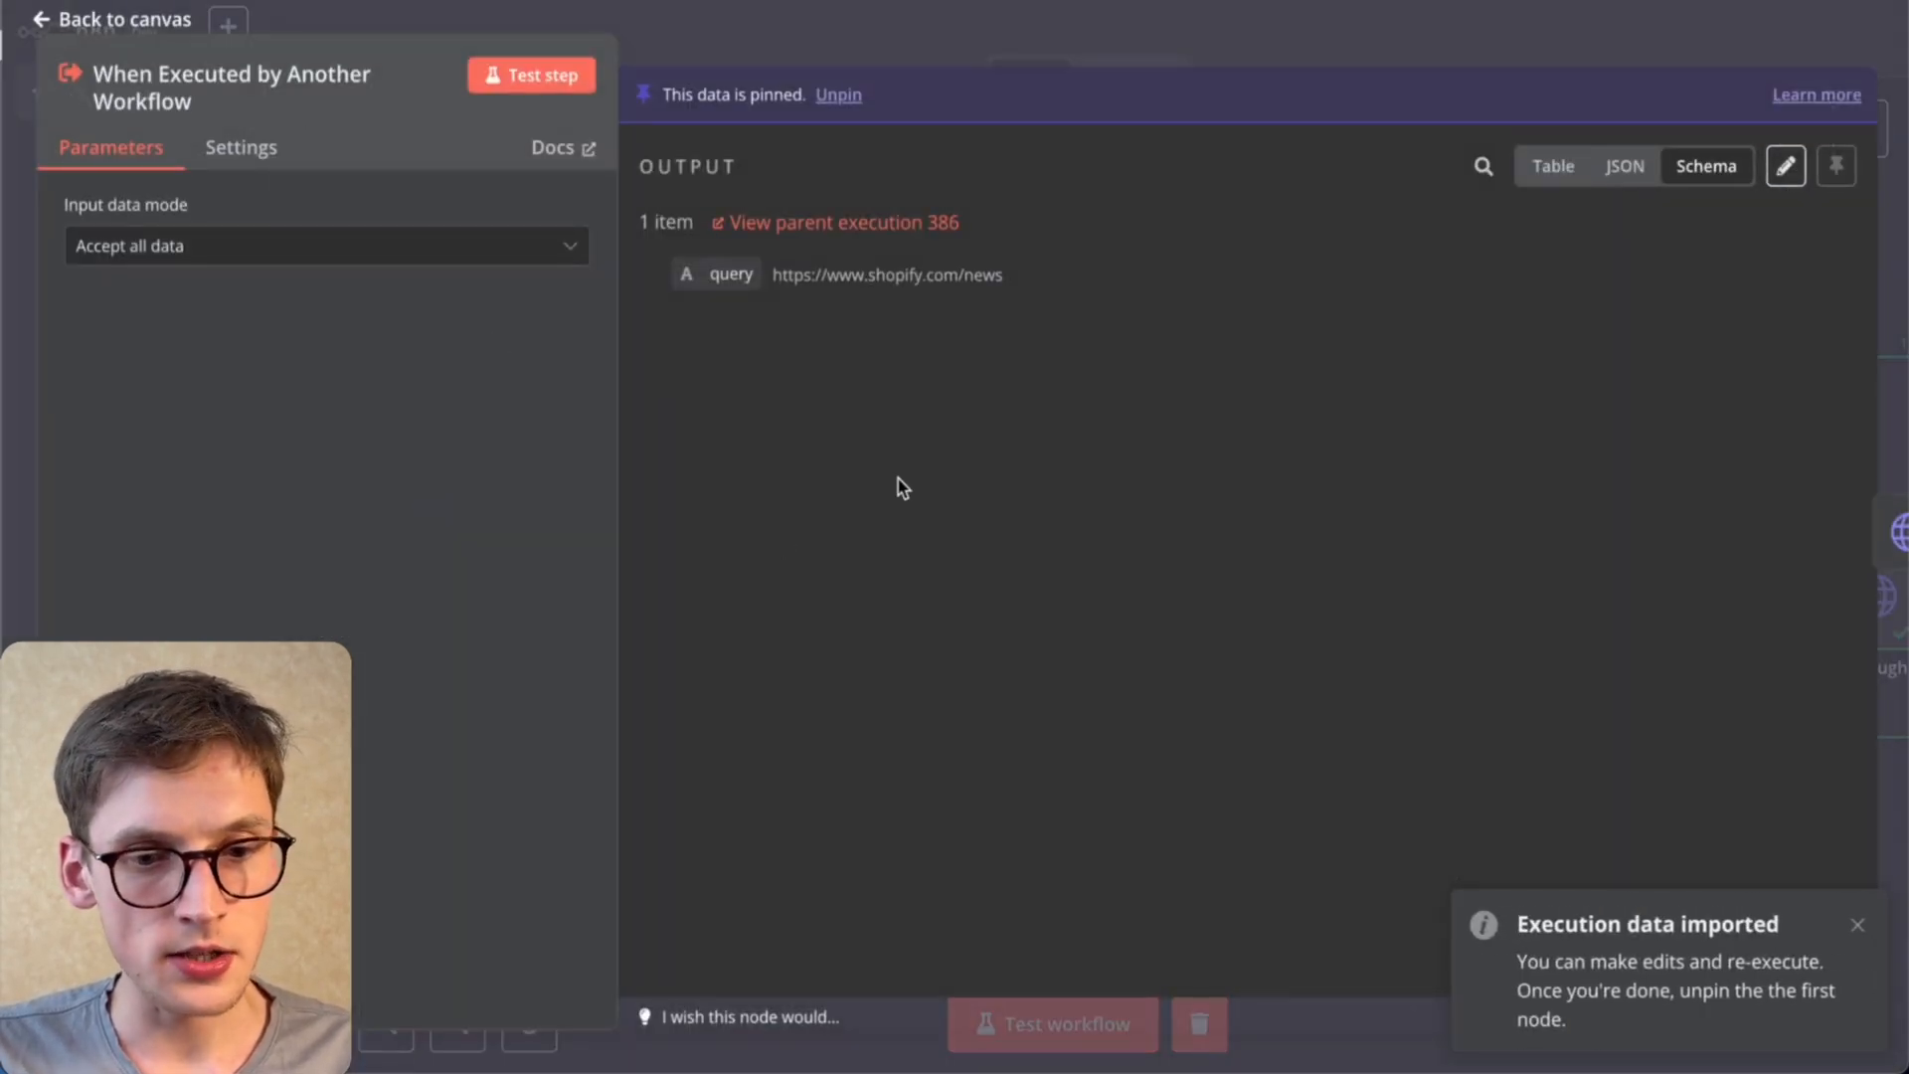
drag(775, 273, 1000, 268)
click(1043, 266)
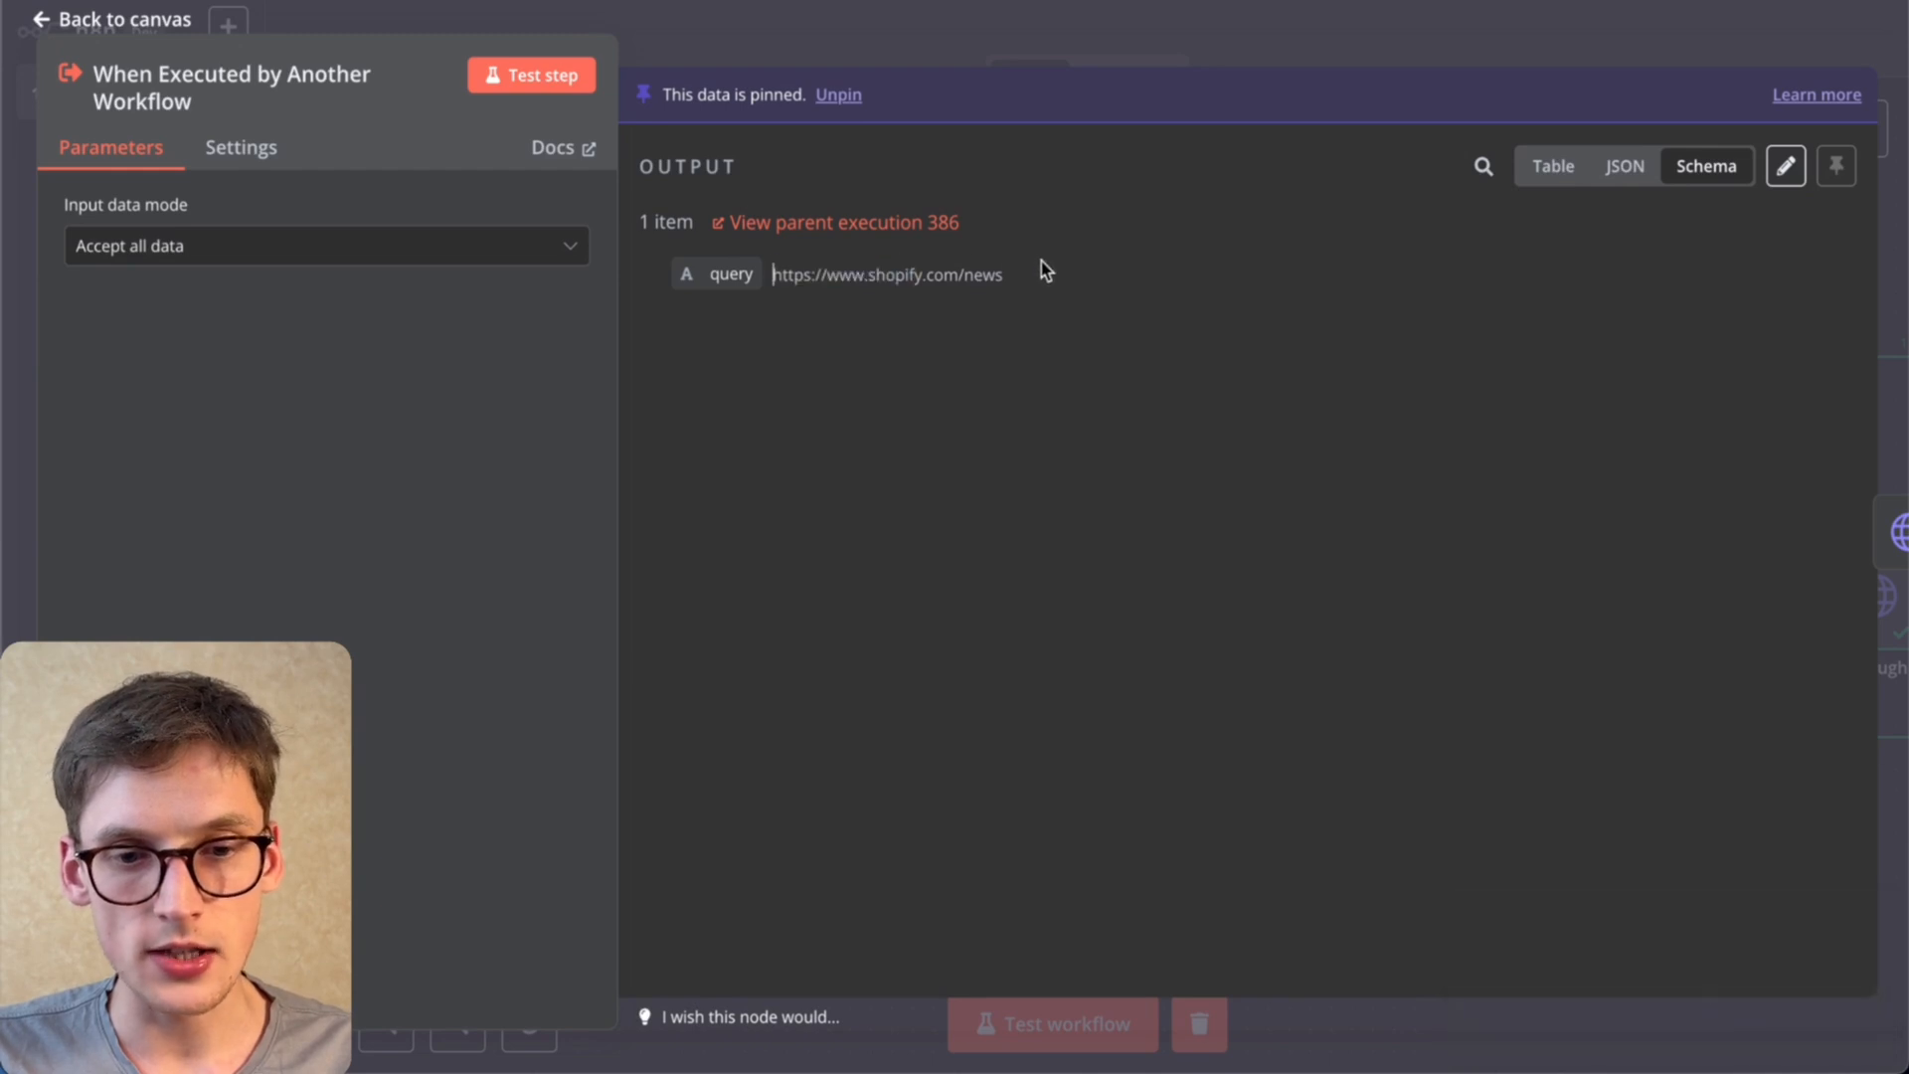
click(964, 56)
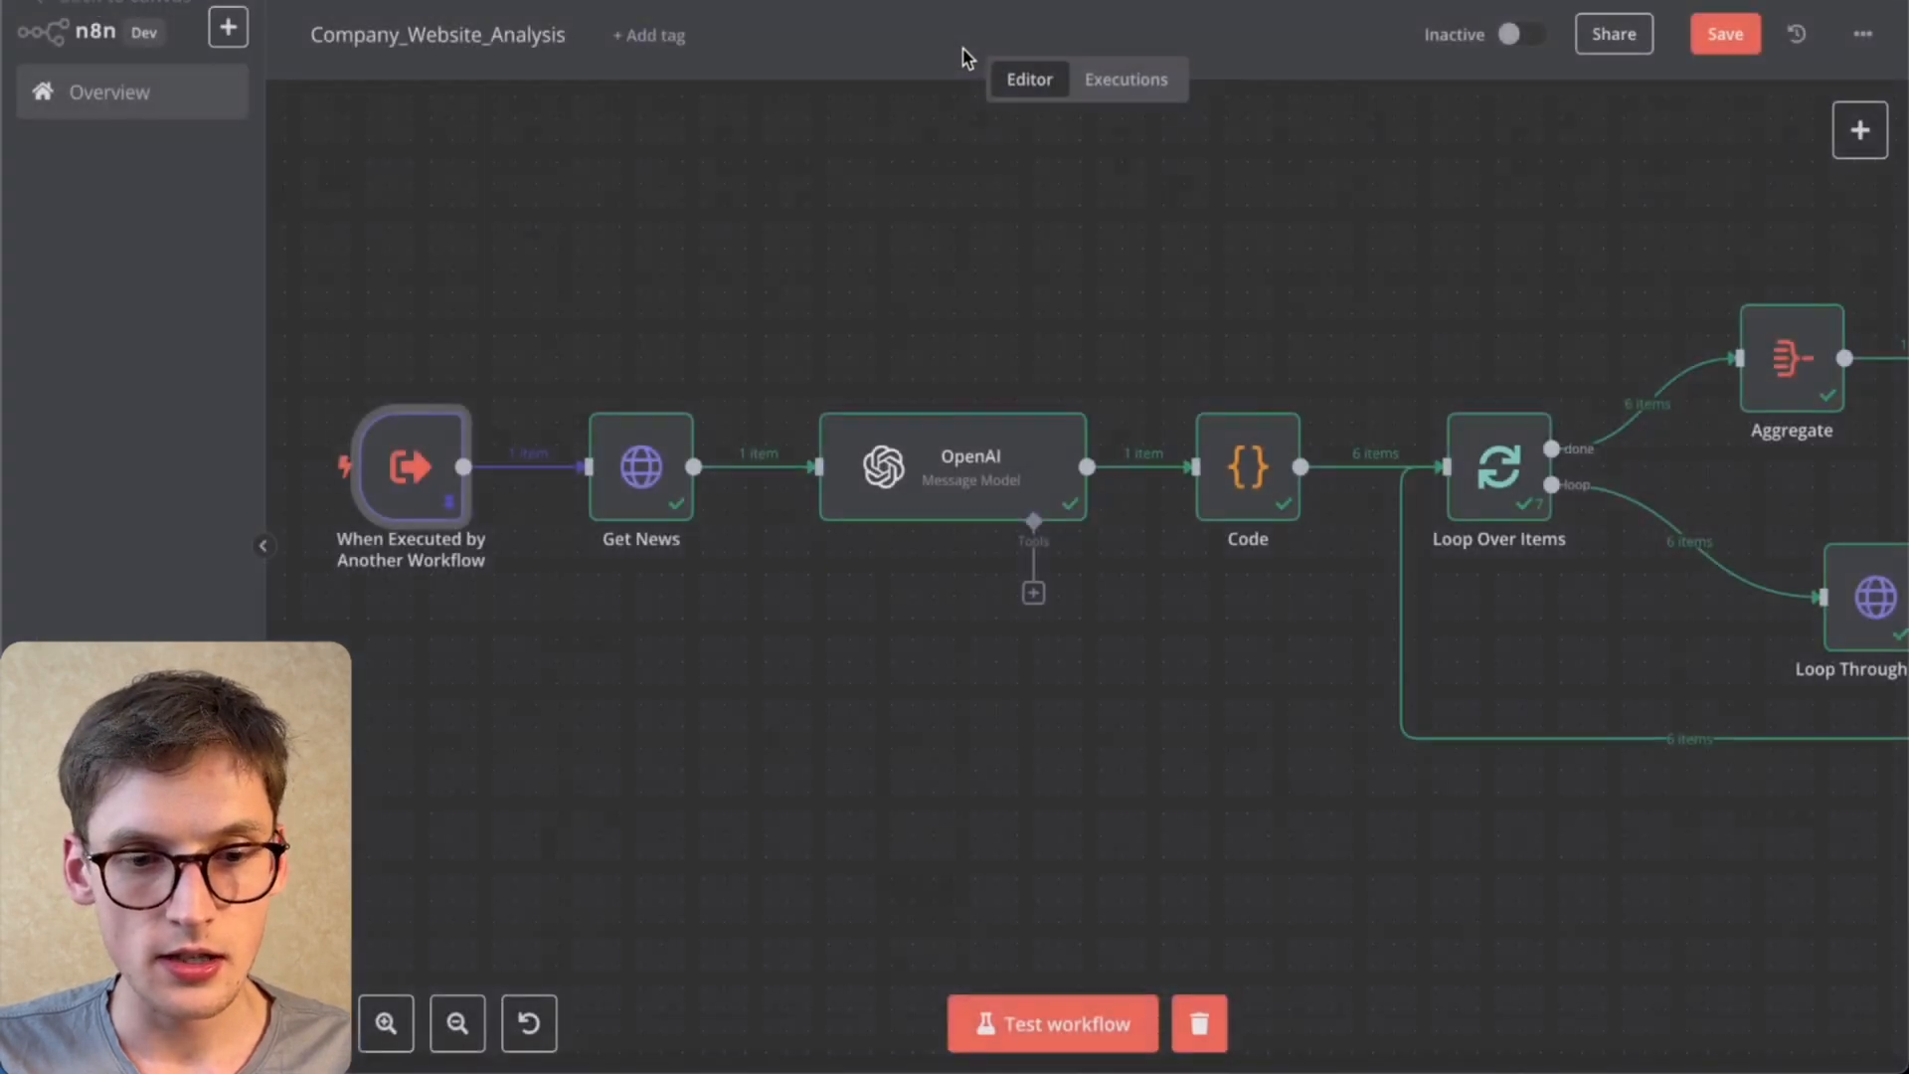
double_click(624, 479)
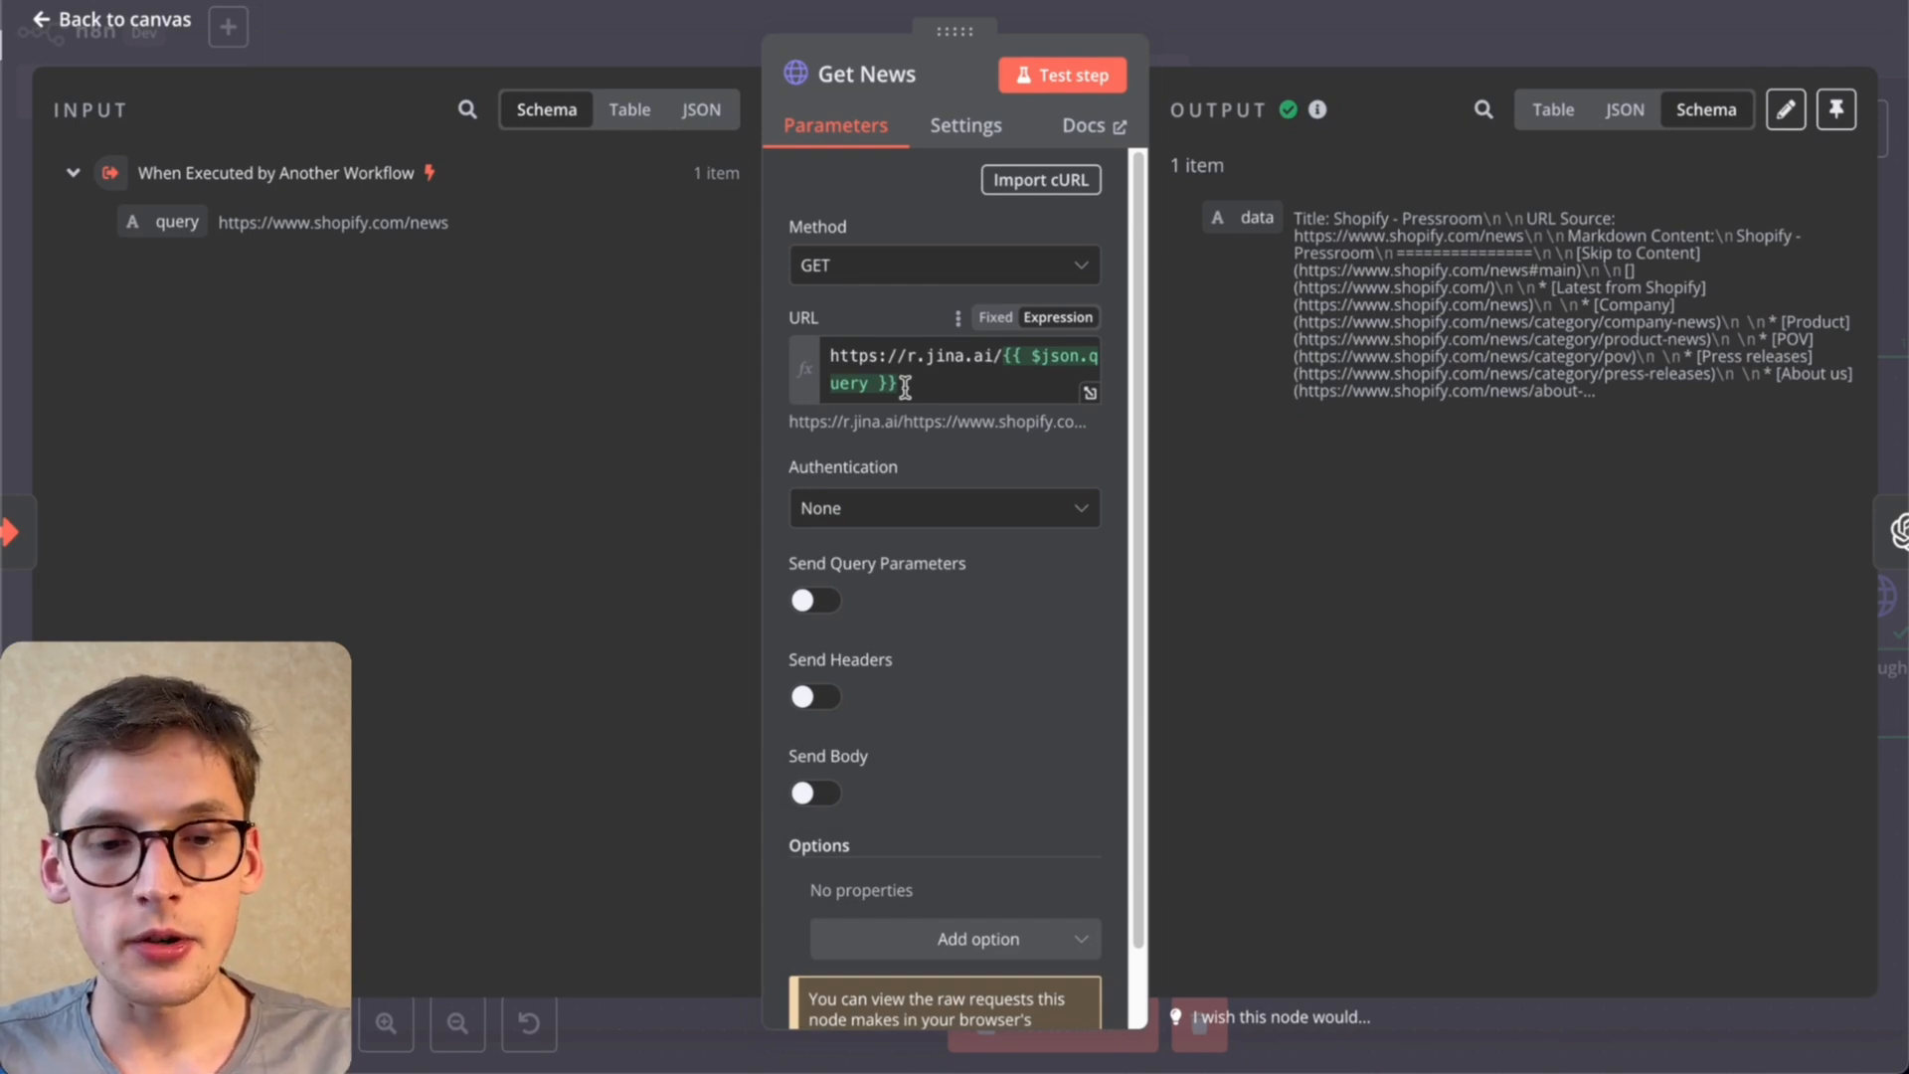
drag(828, 356, 933, 360)
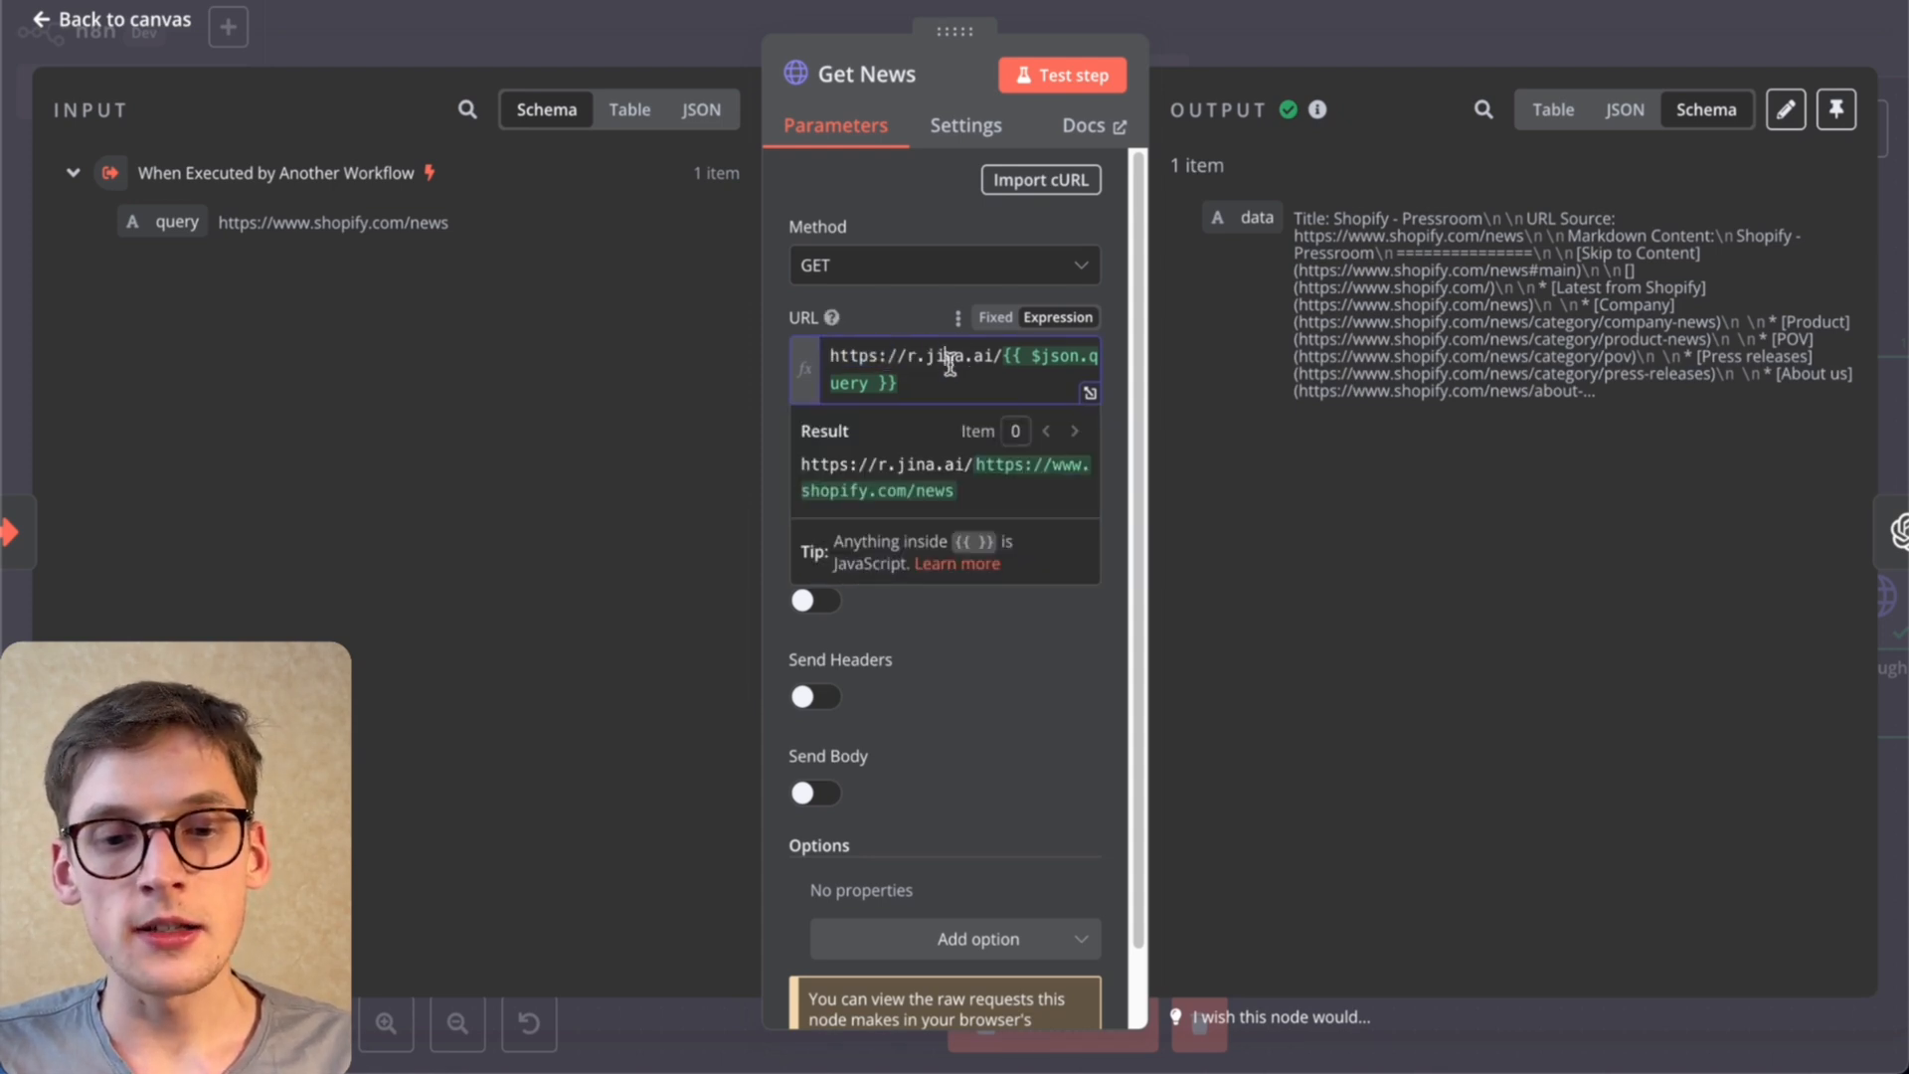
double_click(945, 357)
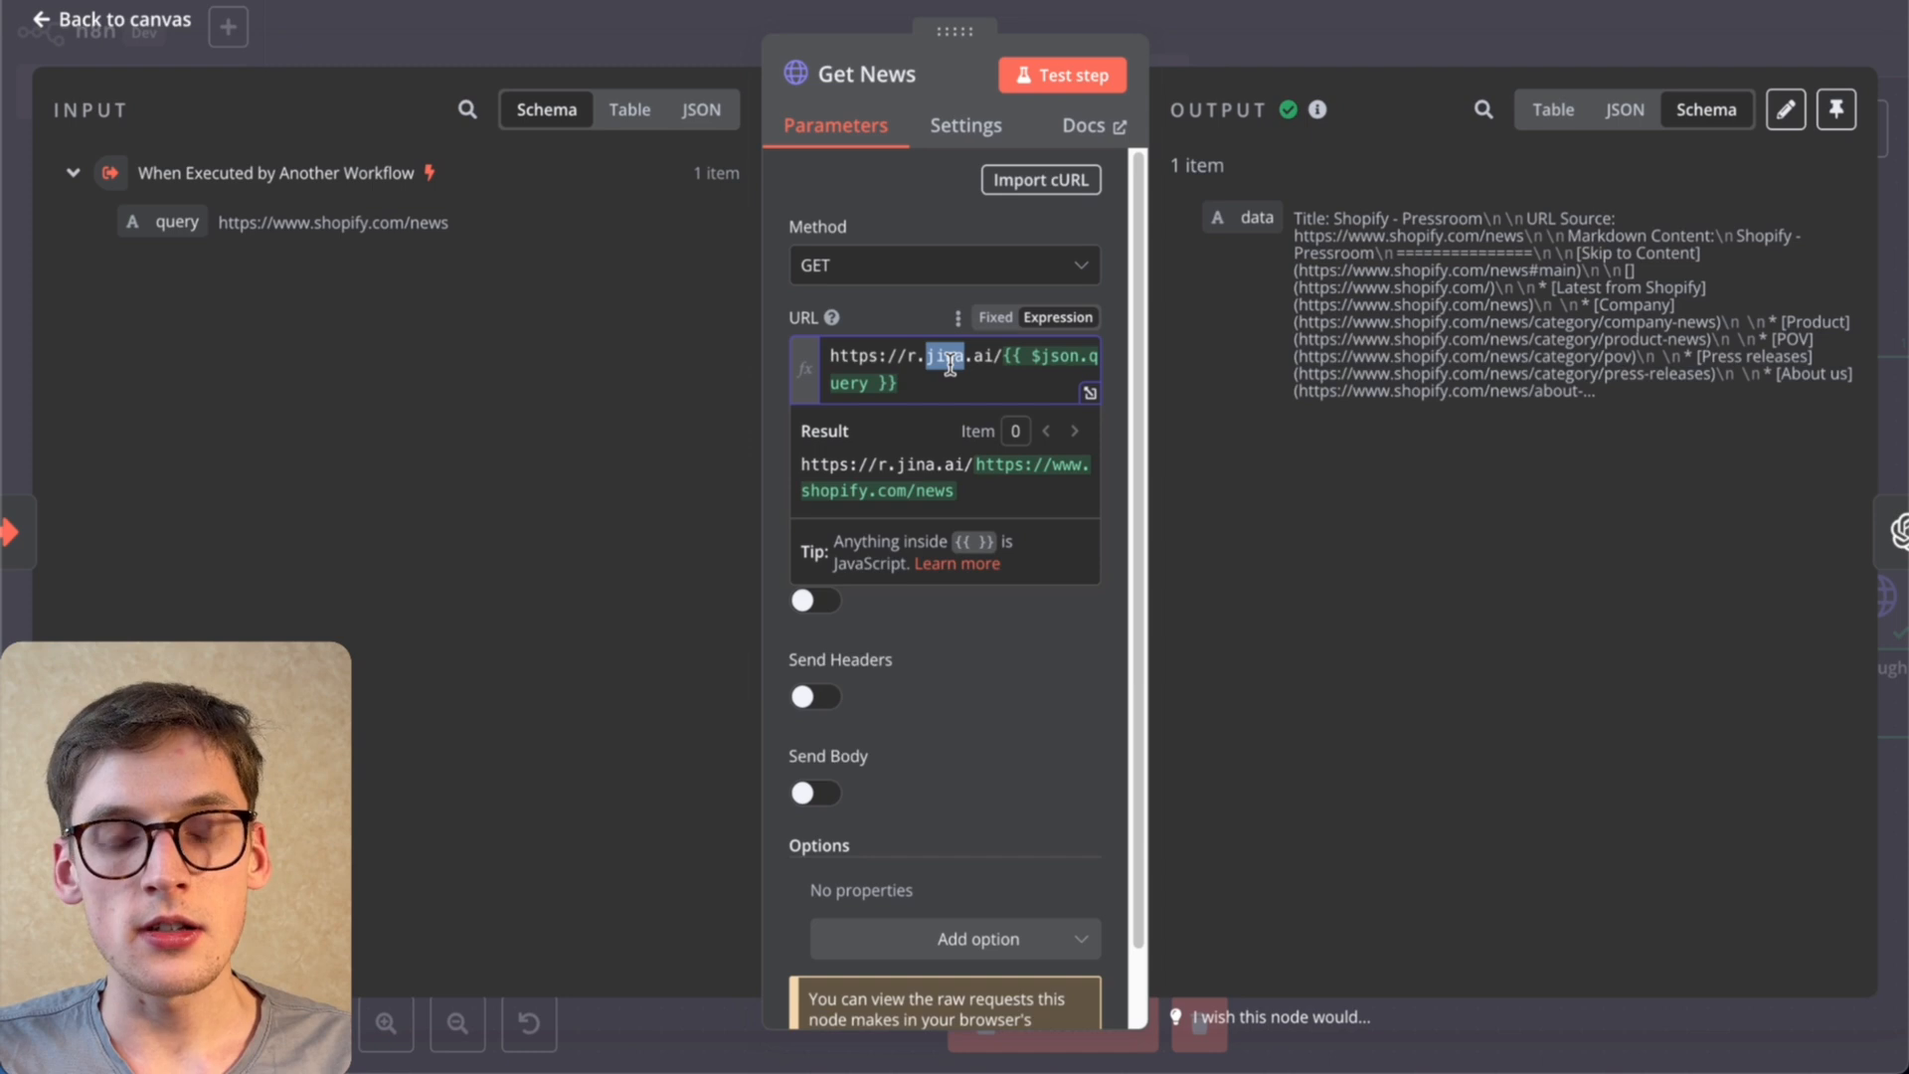
click(1004, 365)
drag(1004, 365, 820, 355)
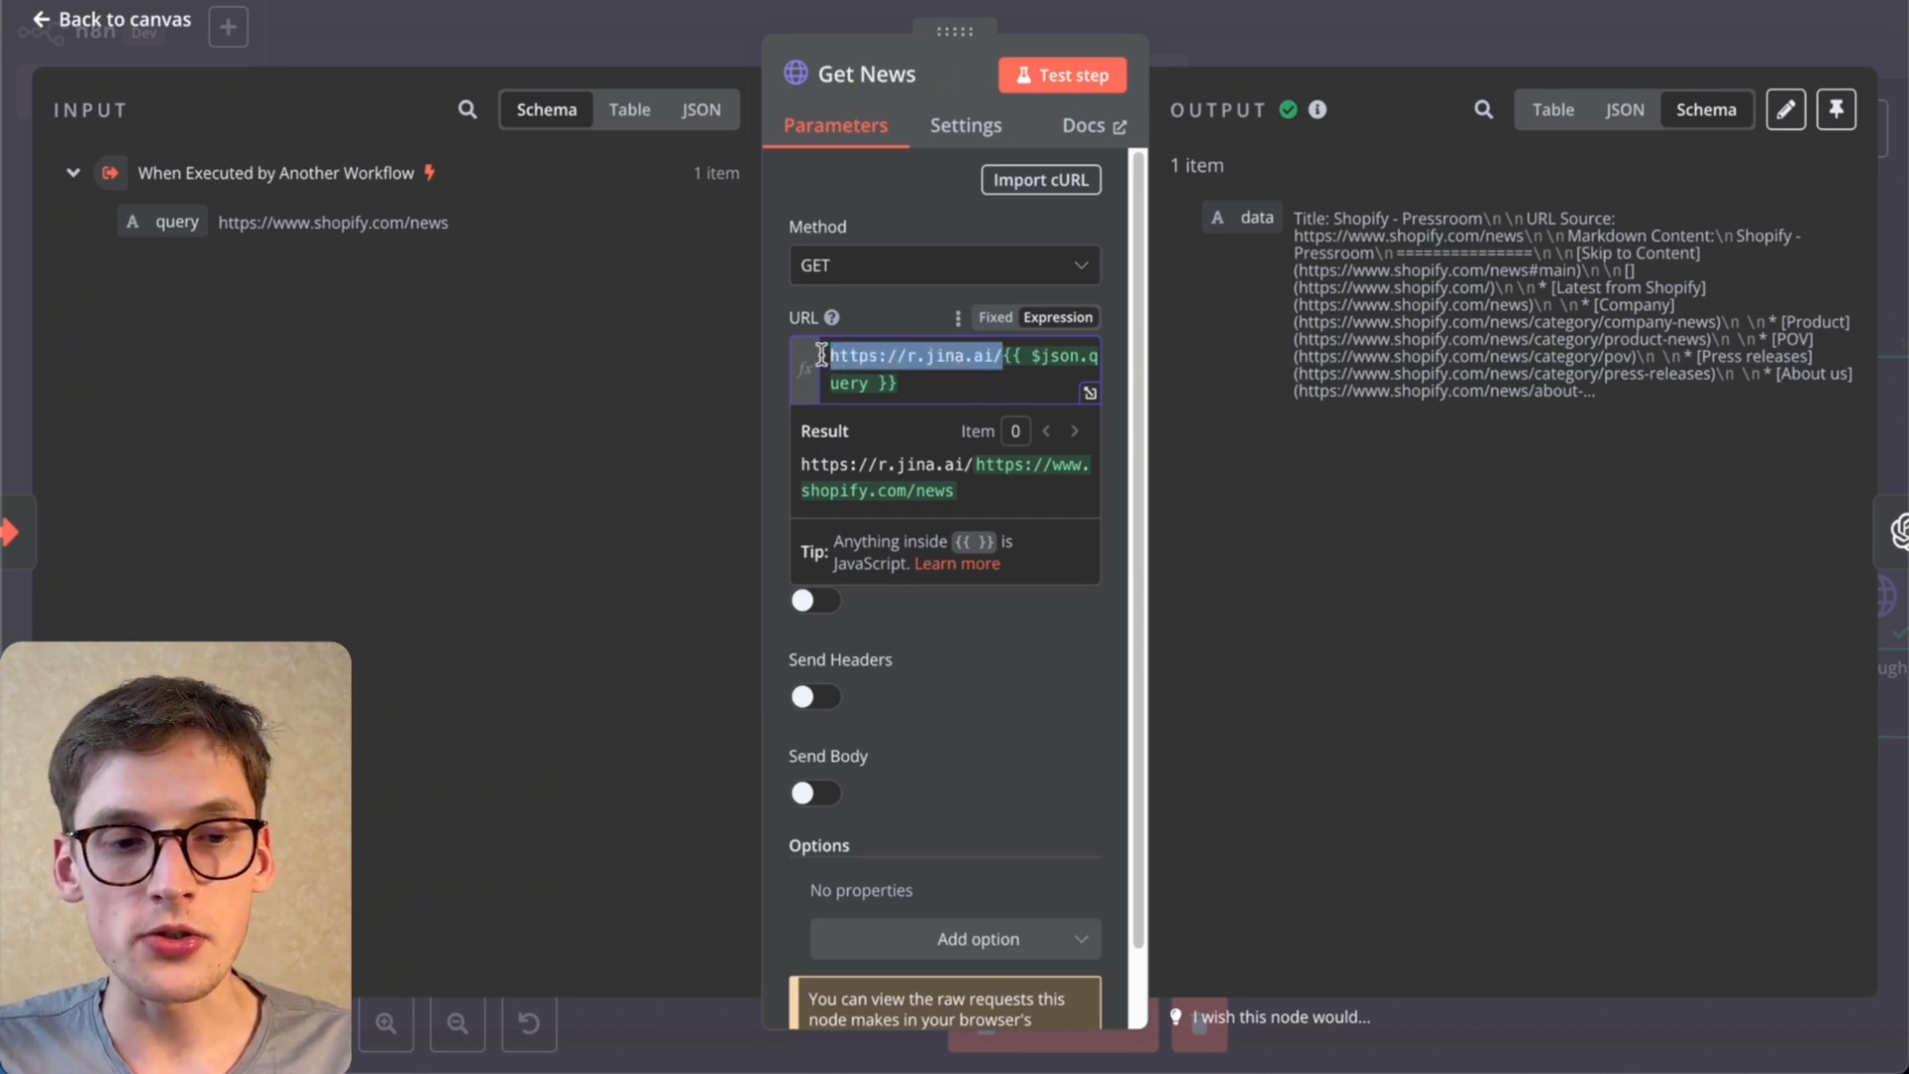
click(1006, 355)
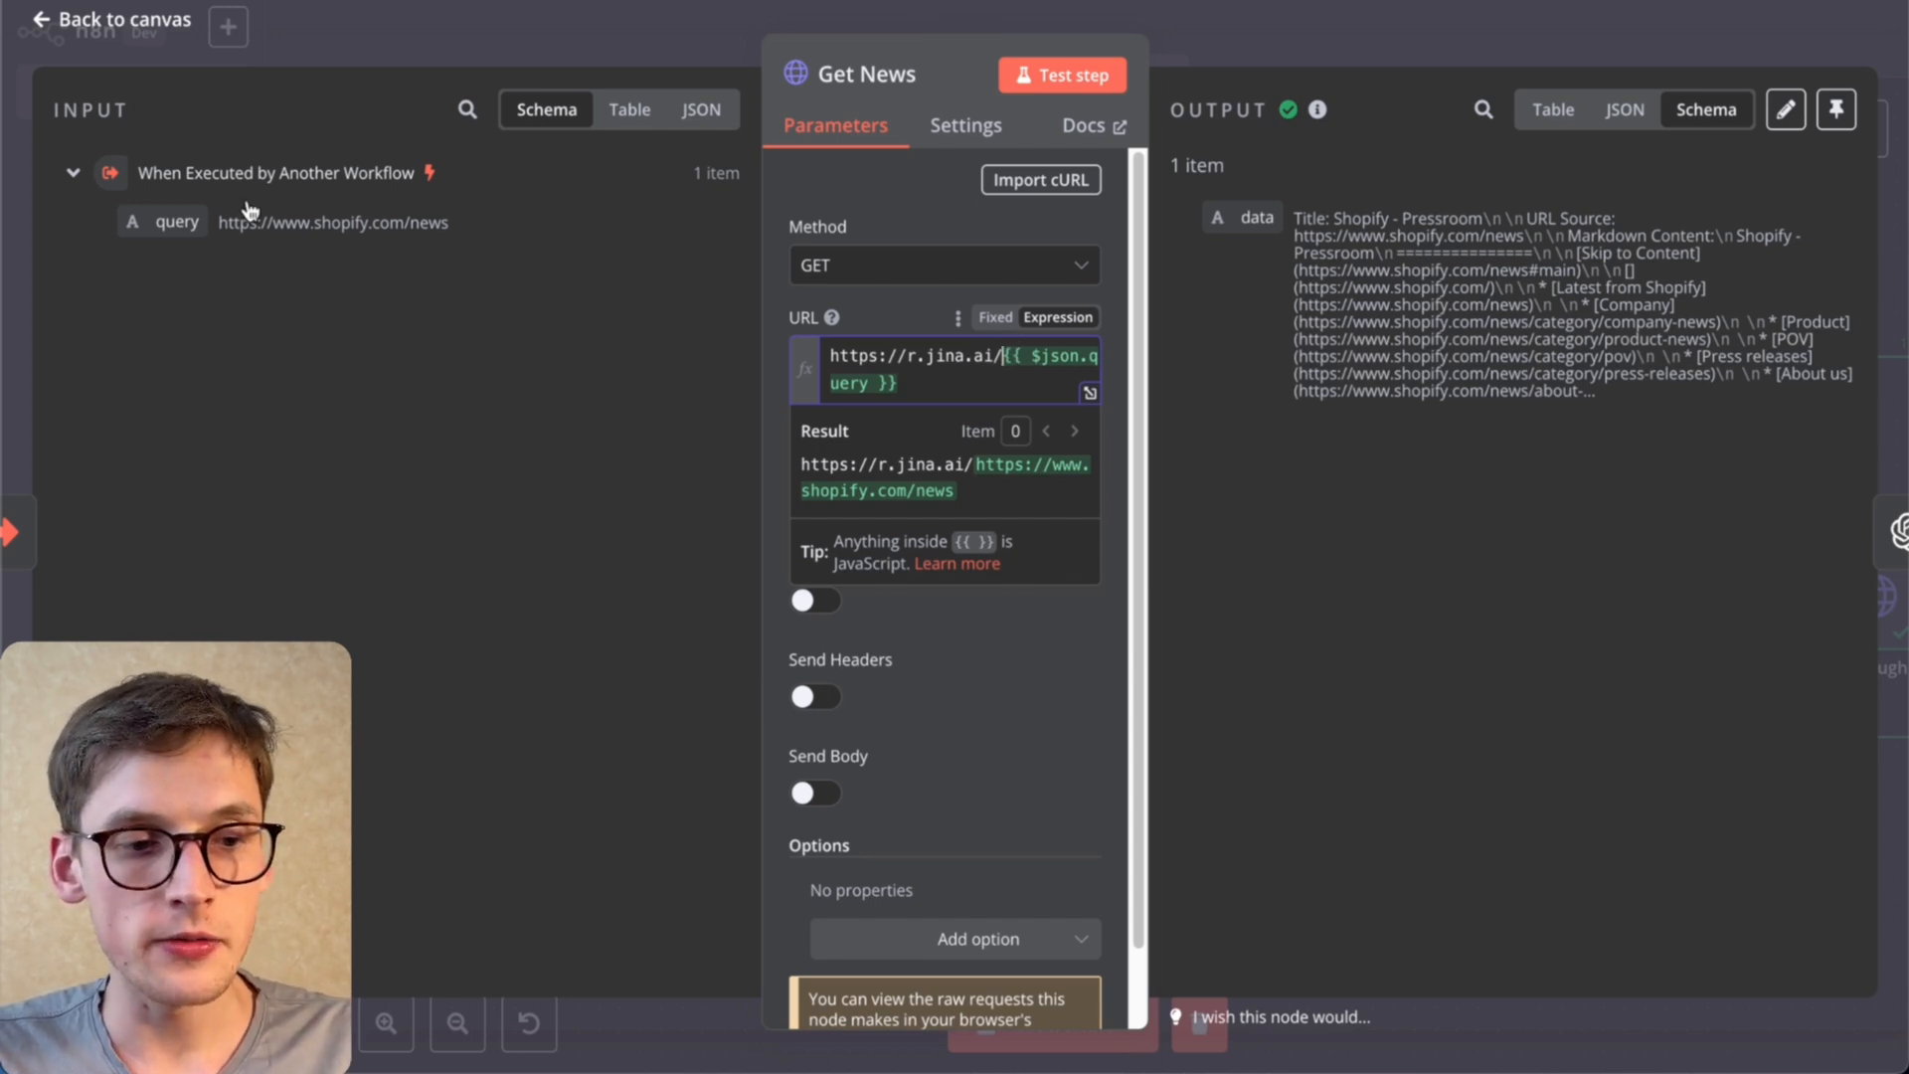
click(430, 217)
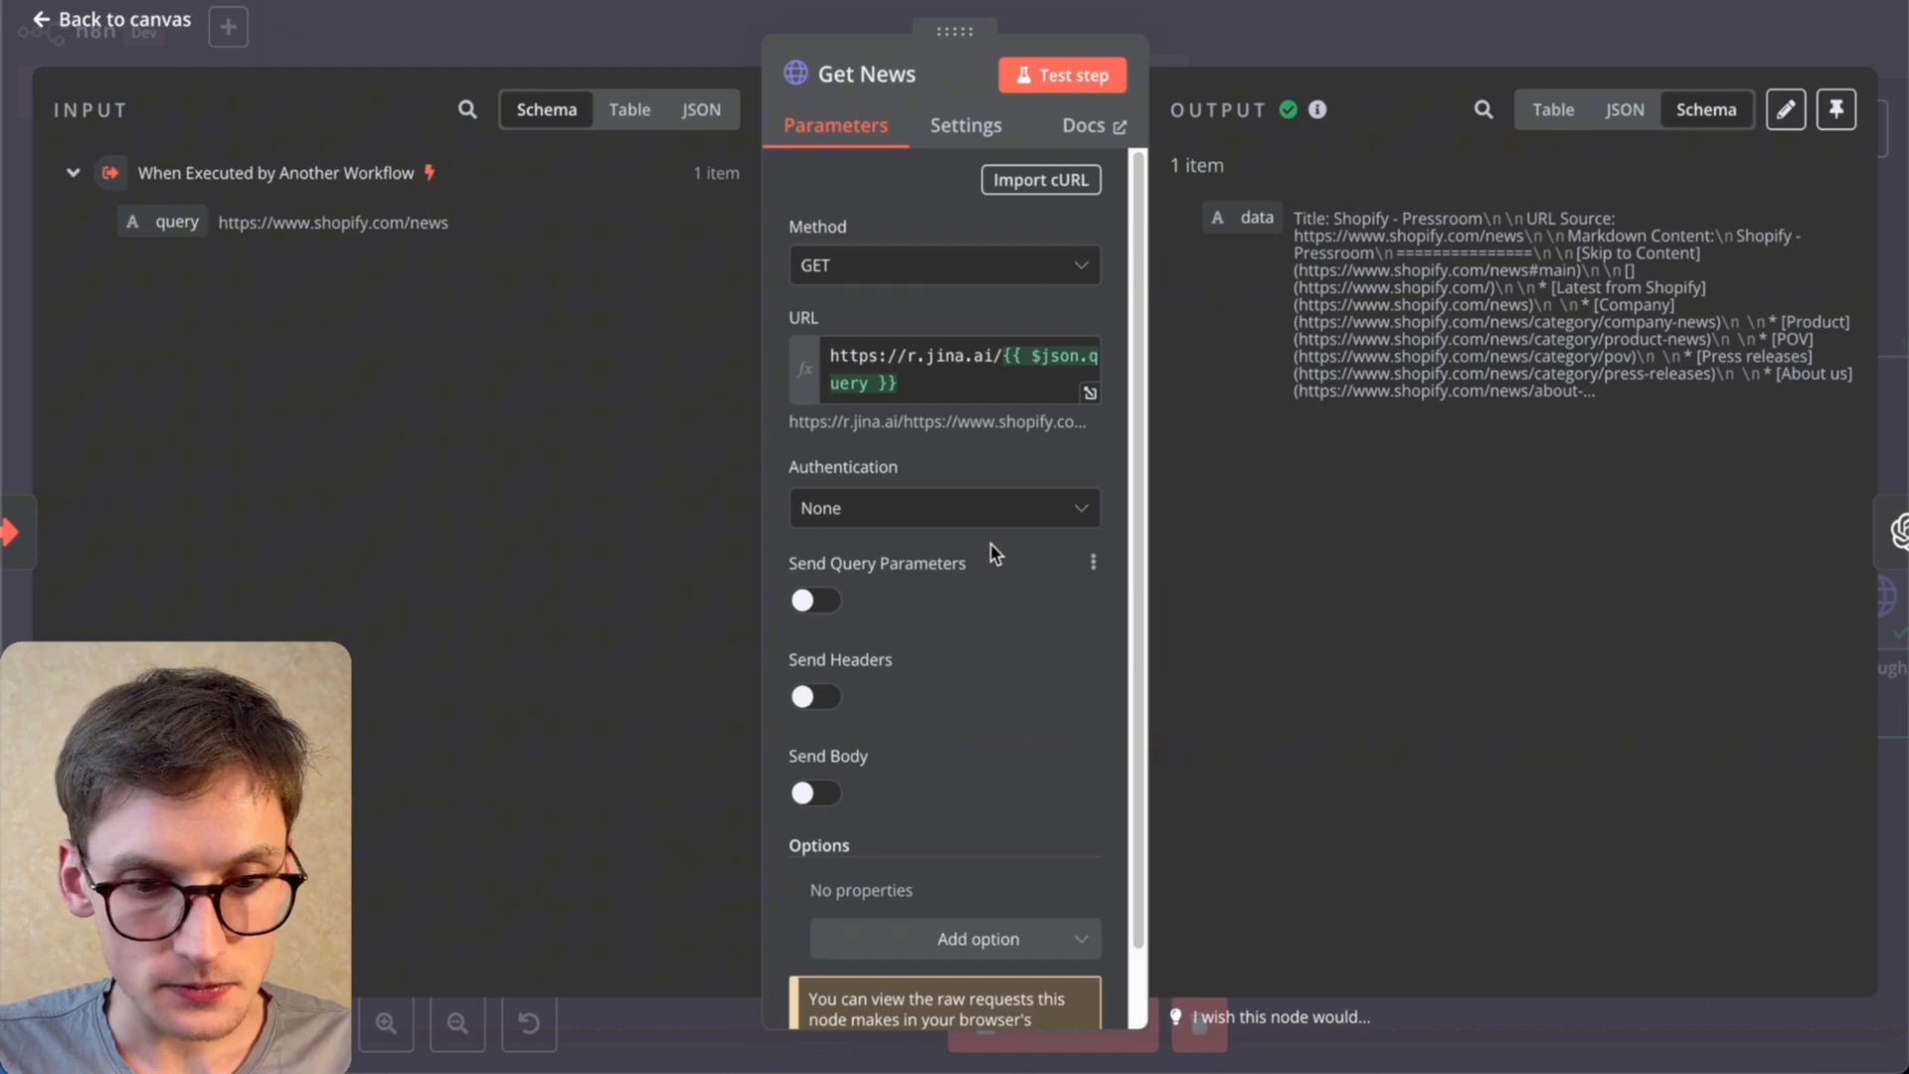
Step: Examine the scraped Shopify pressroom markdown in the Get News node's JSON output and close the node
scroll(995, 554, down, 1)
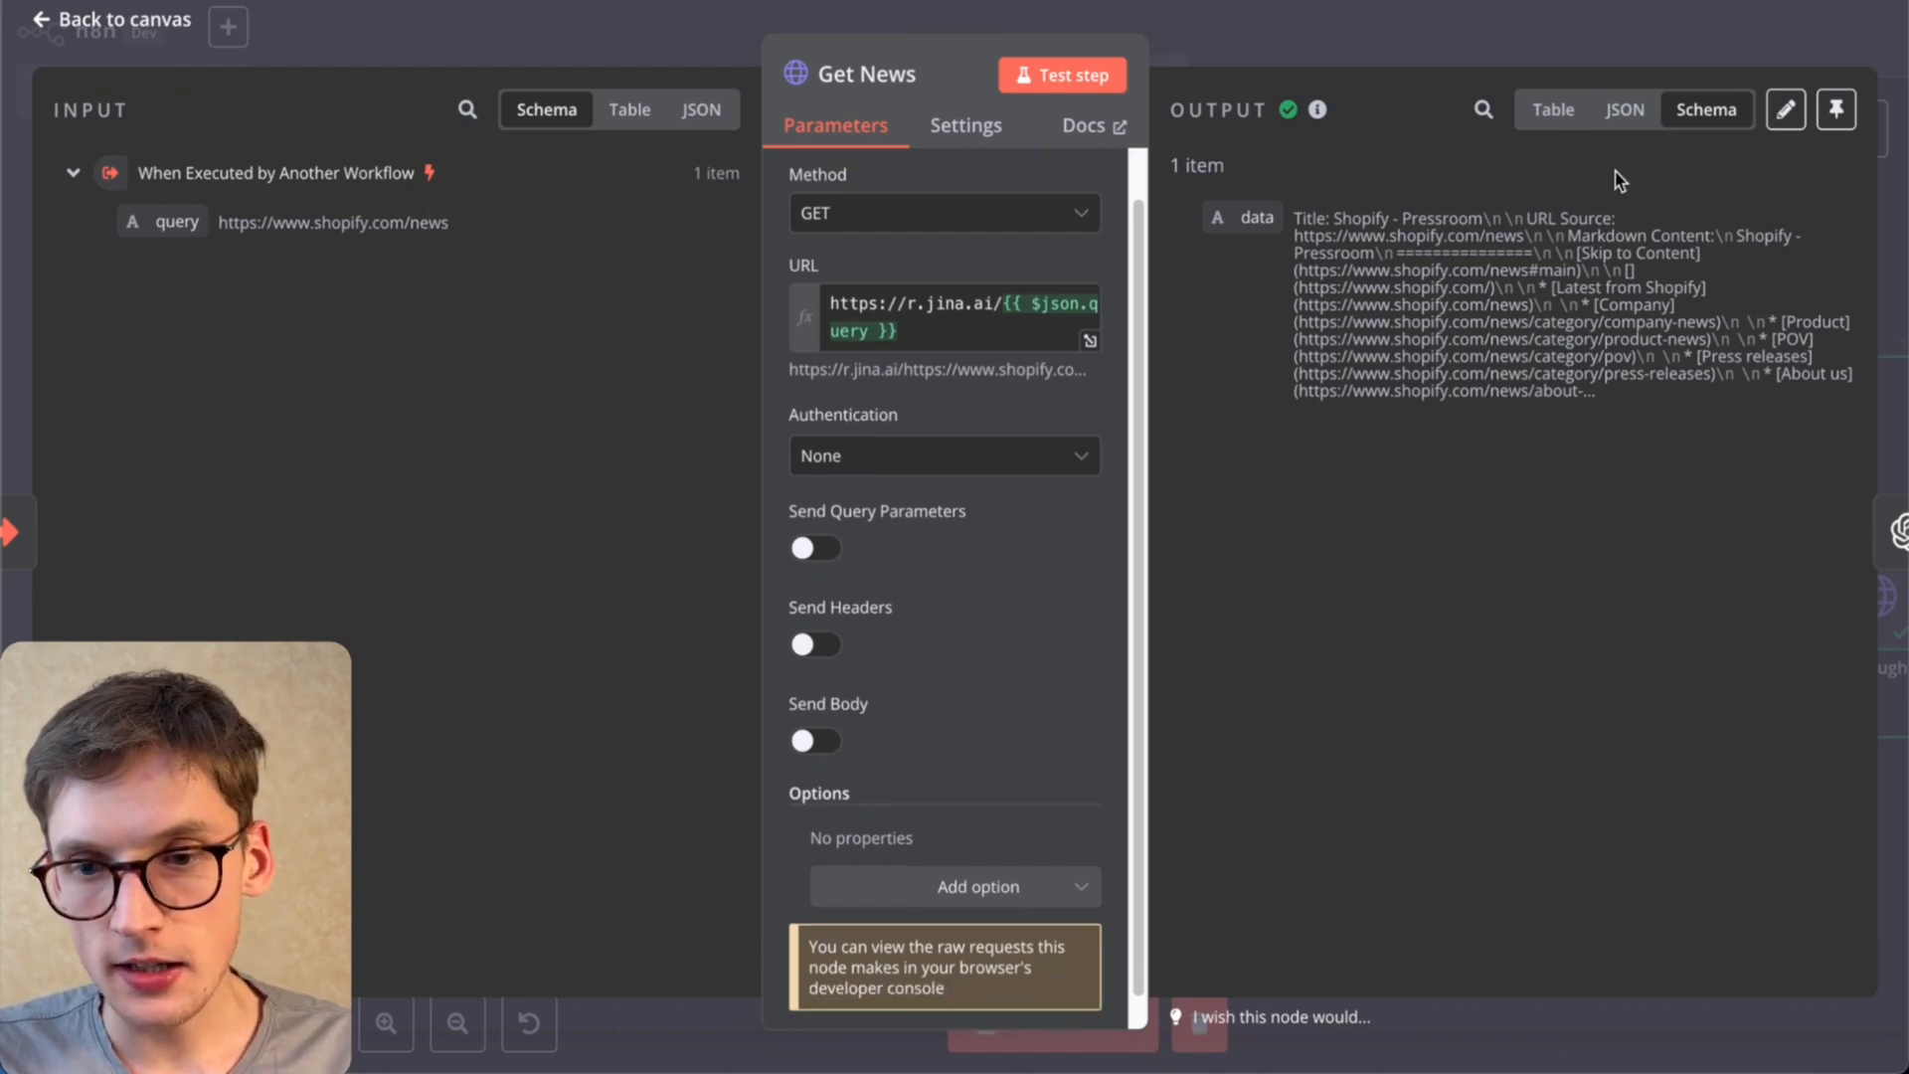
click(1625, 109)
scroll(1536, 477, down, 10)
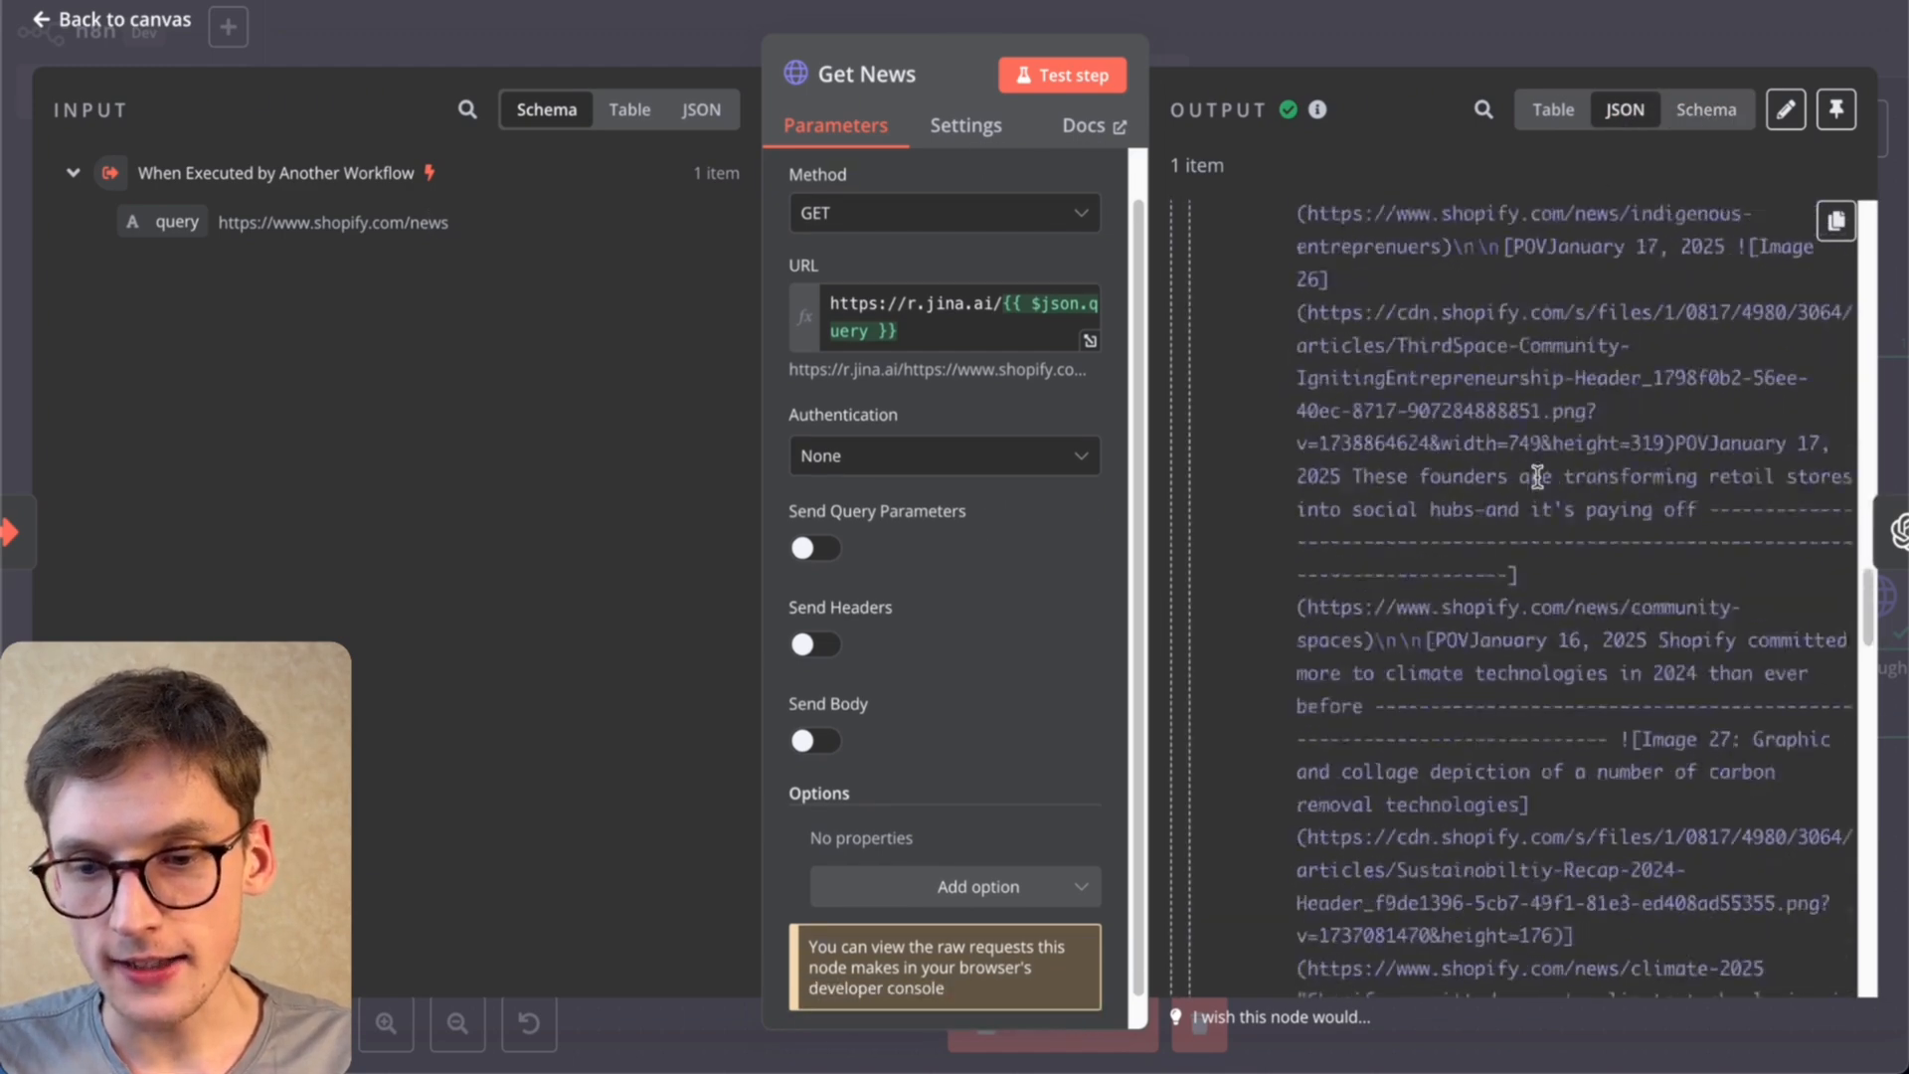
scroll(1537, 477, down, 10)
scroll(1538, 477, up, 15)
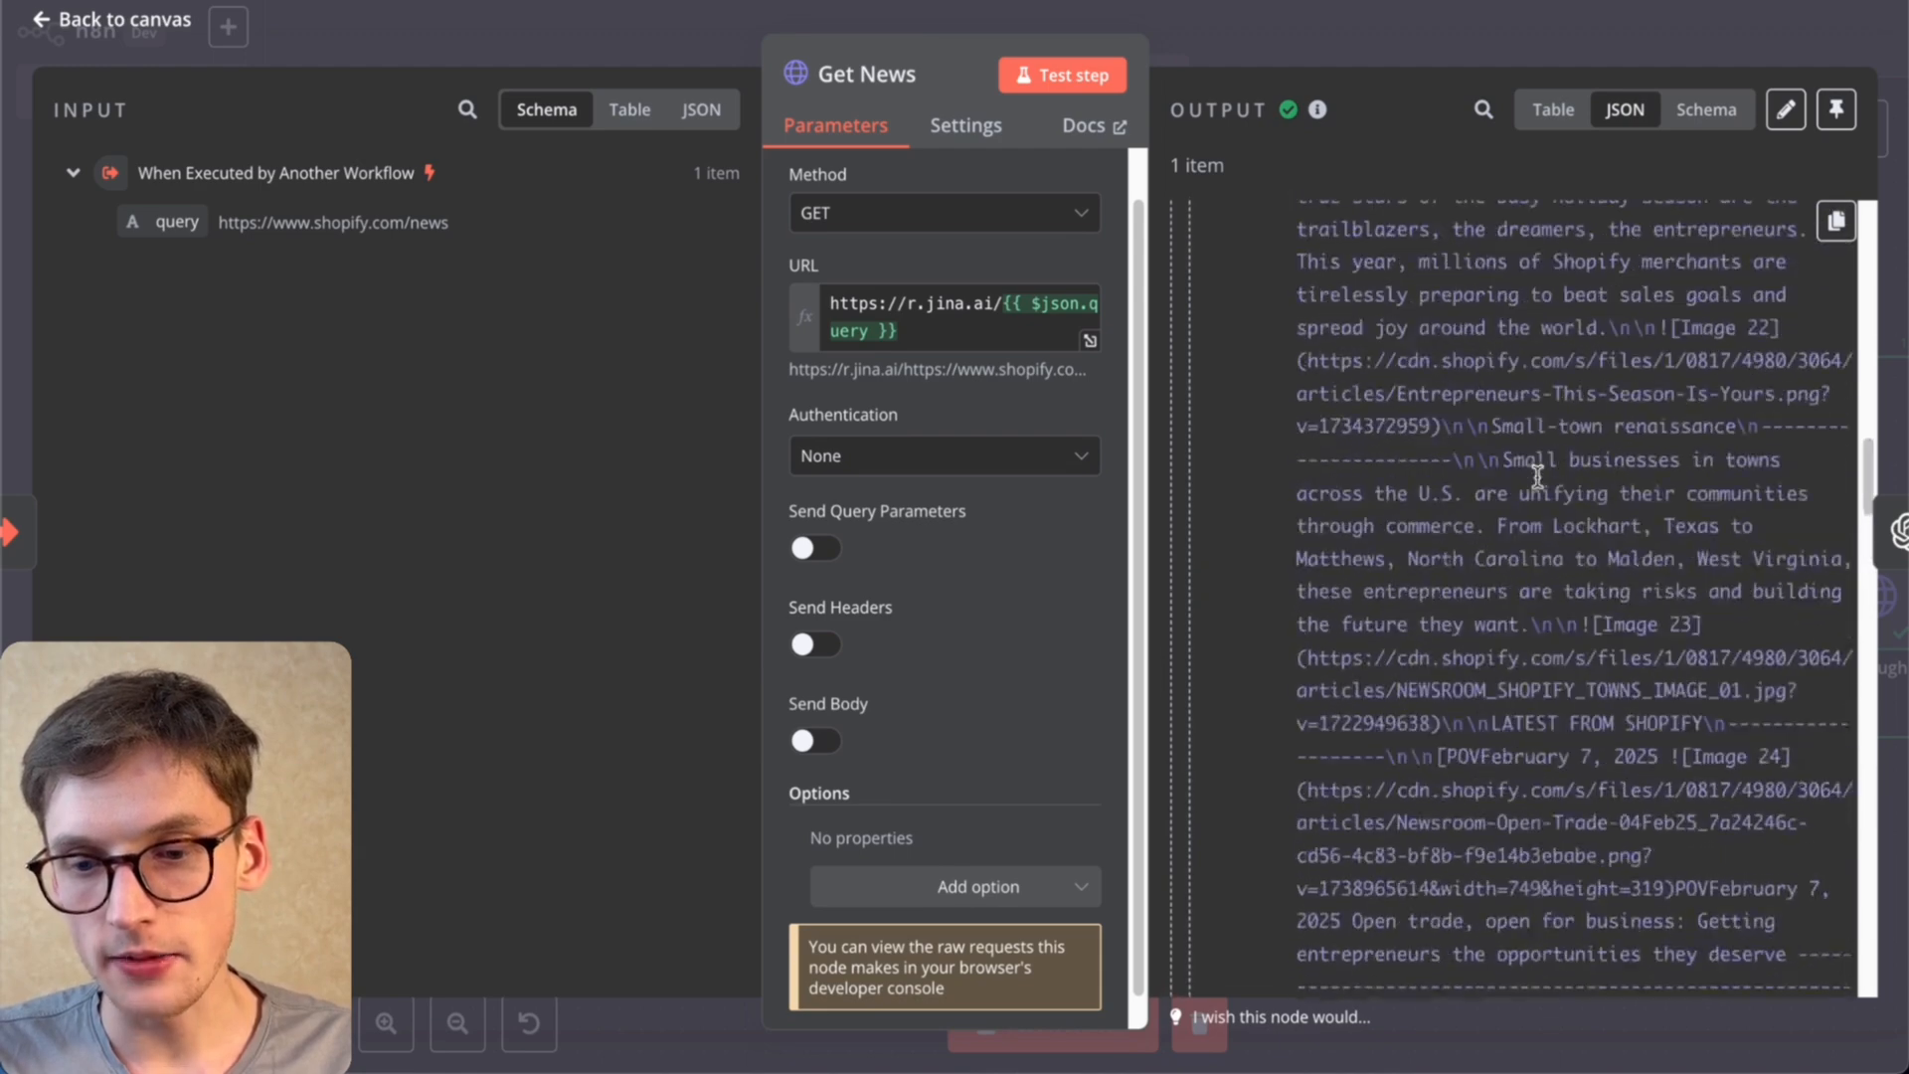
scroll(1537, 477, up, 10)
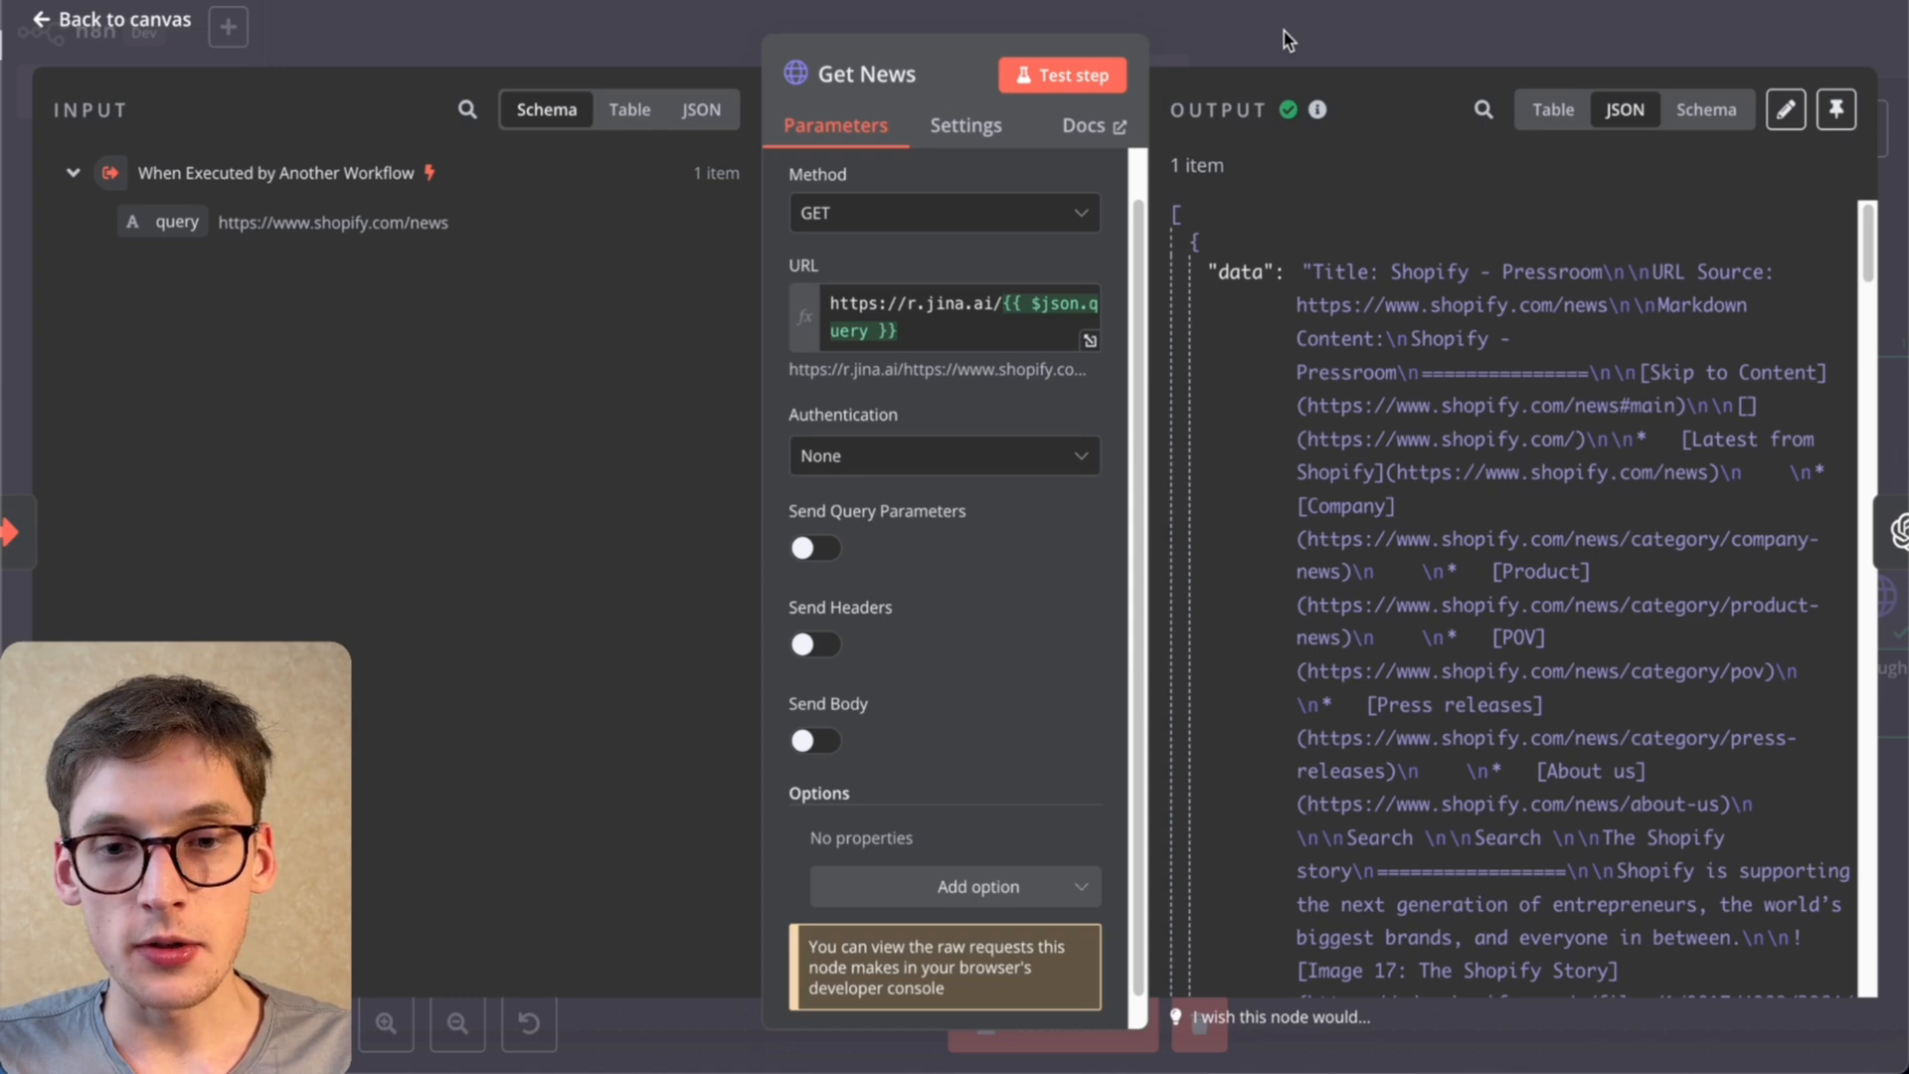
click(1284, 31)
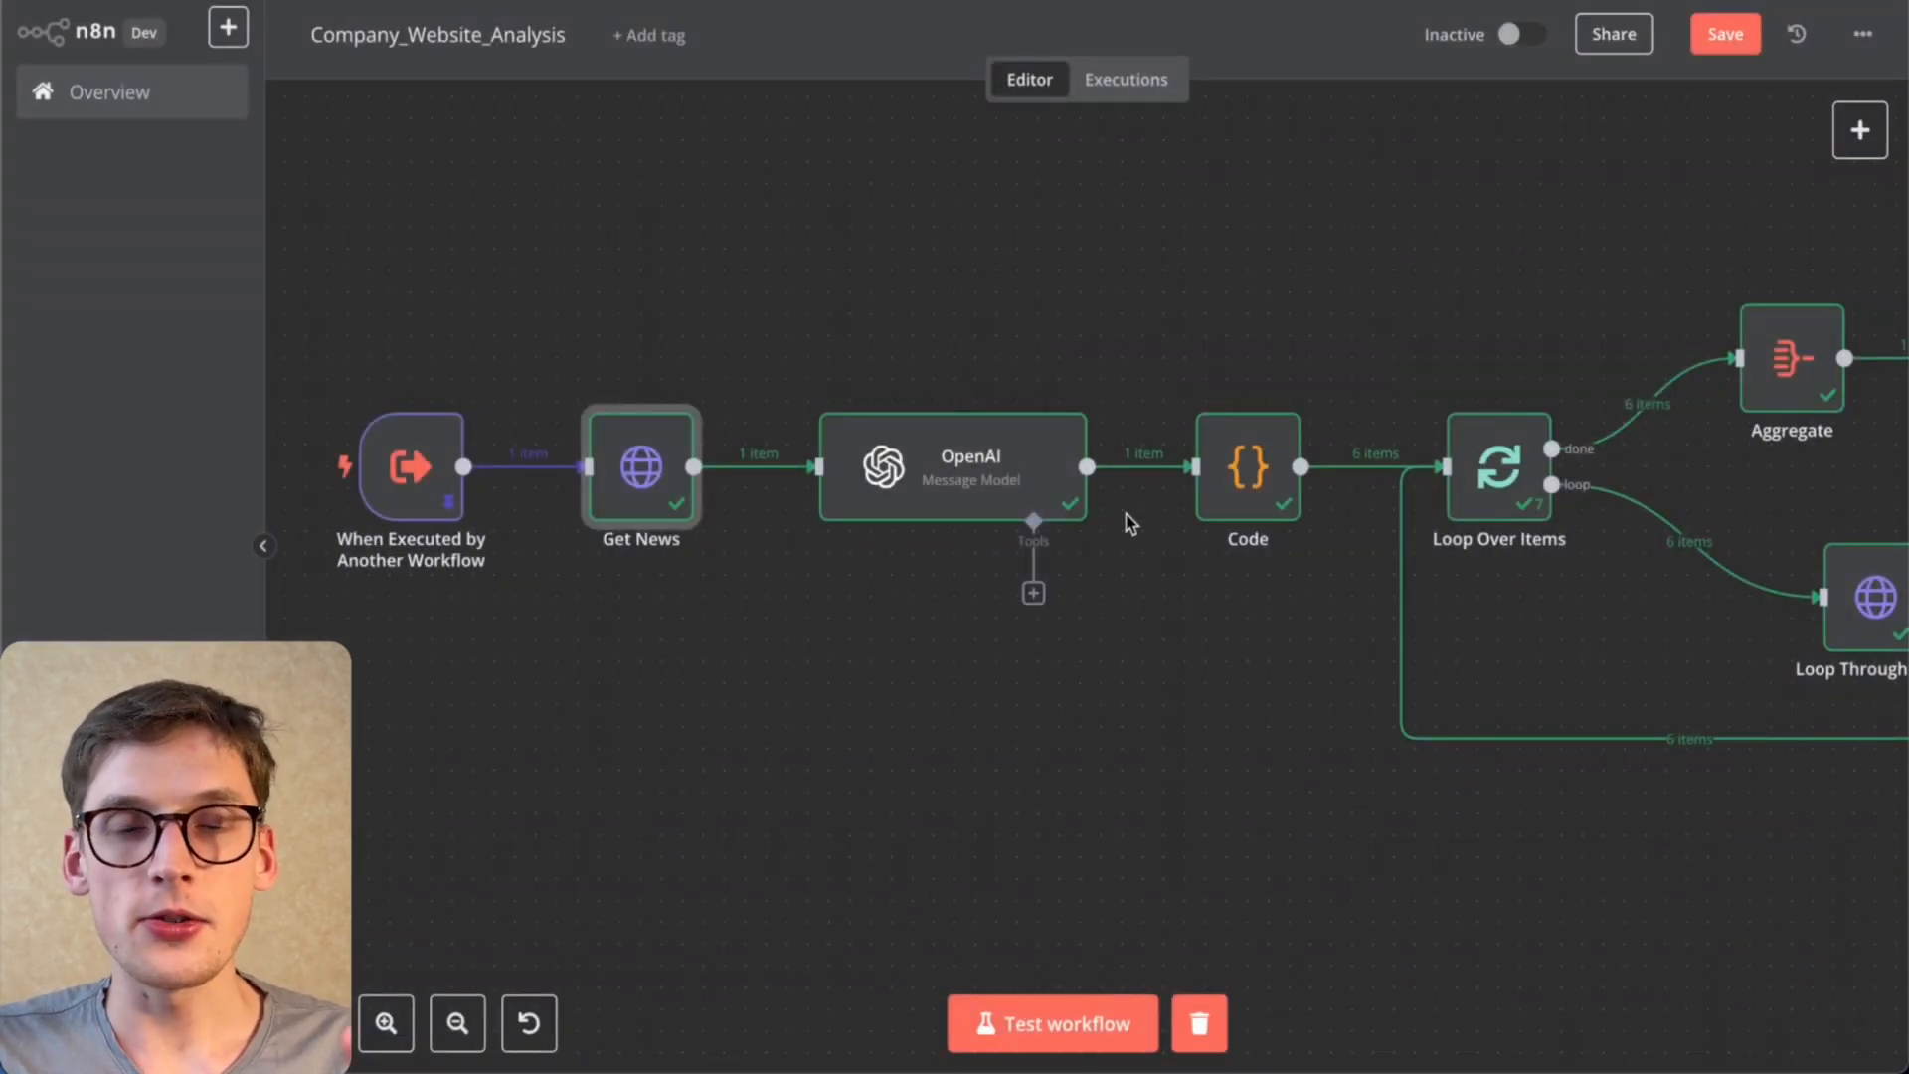
Step: Review Shopify's news page and its article "Open trade, open for business" in the browser
click(987, 480)
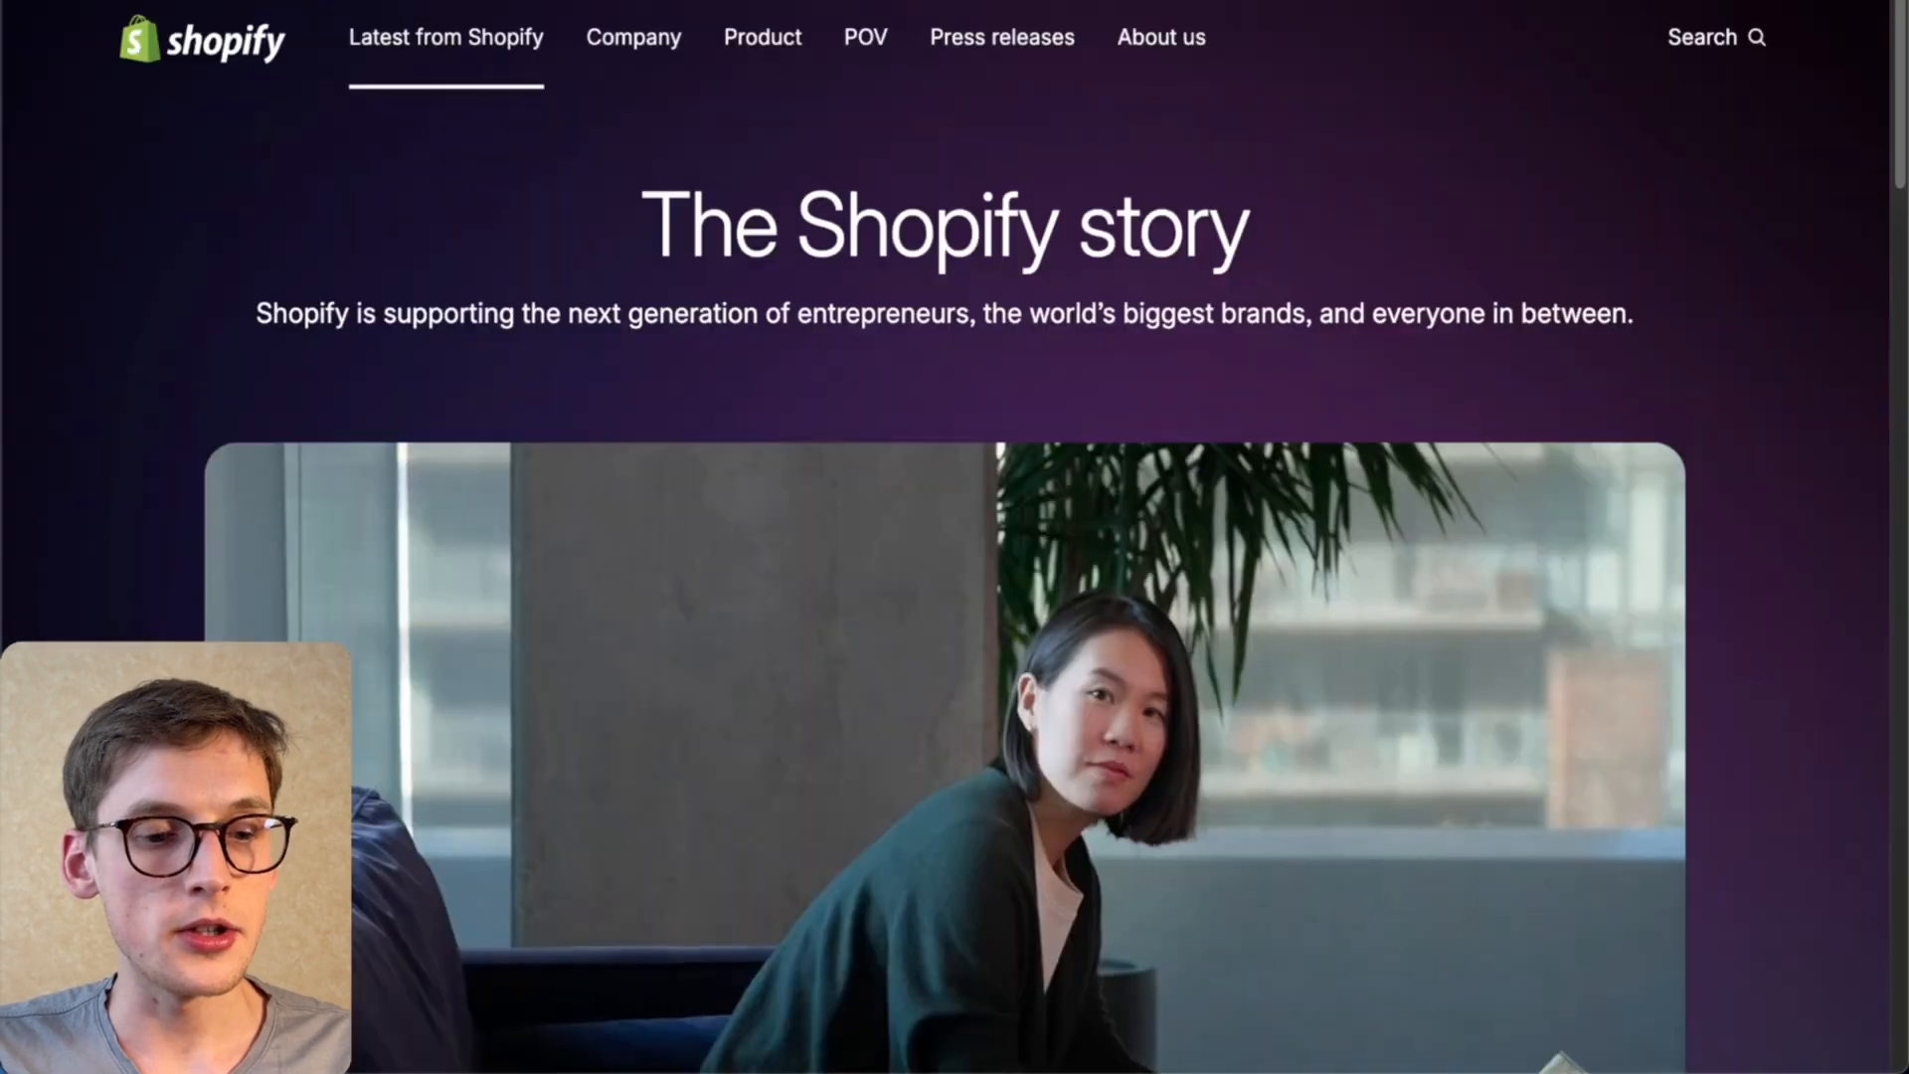
scroll(776, 412, down, 10)
scroll(790, 418, down, 10)
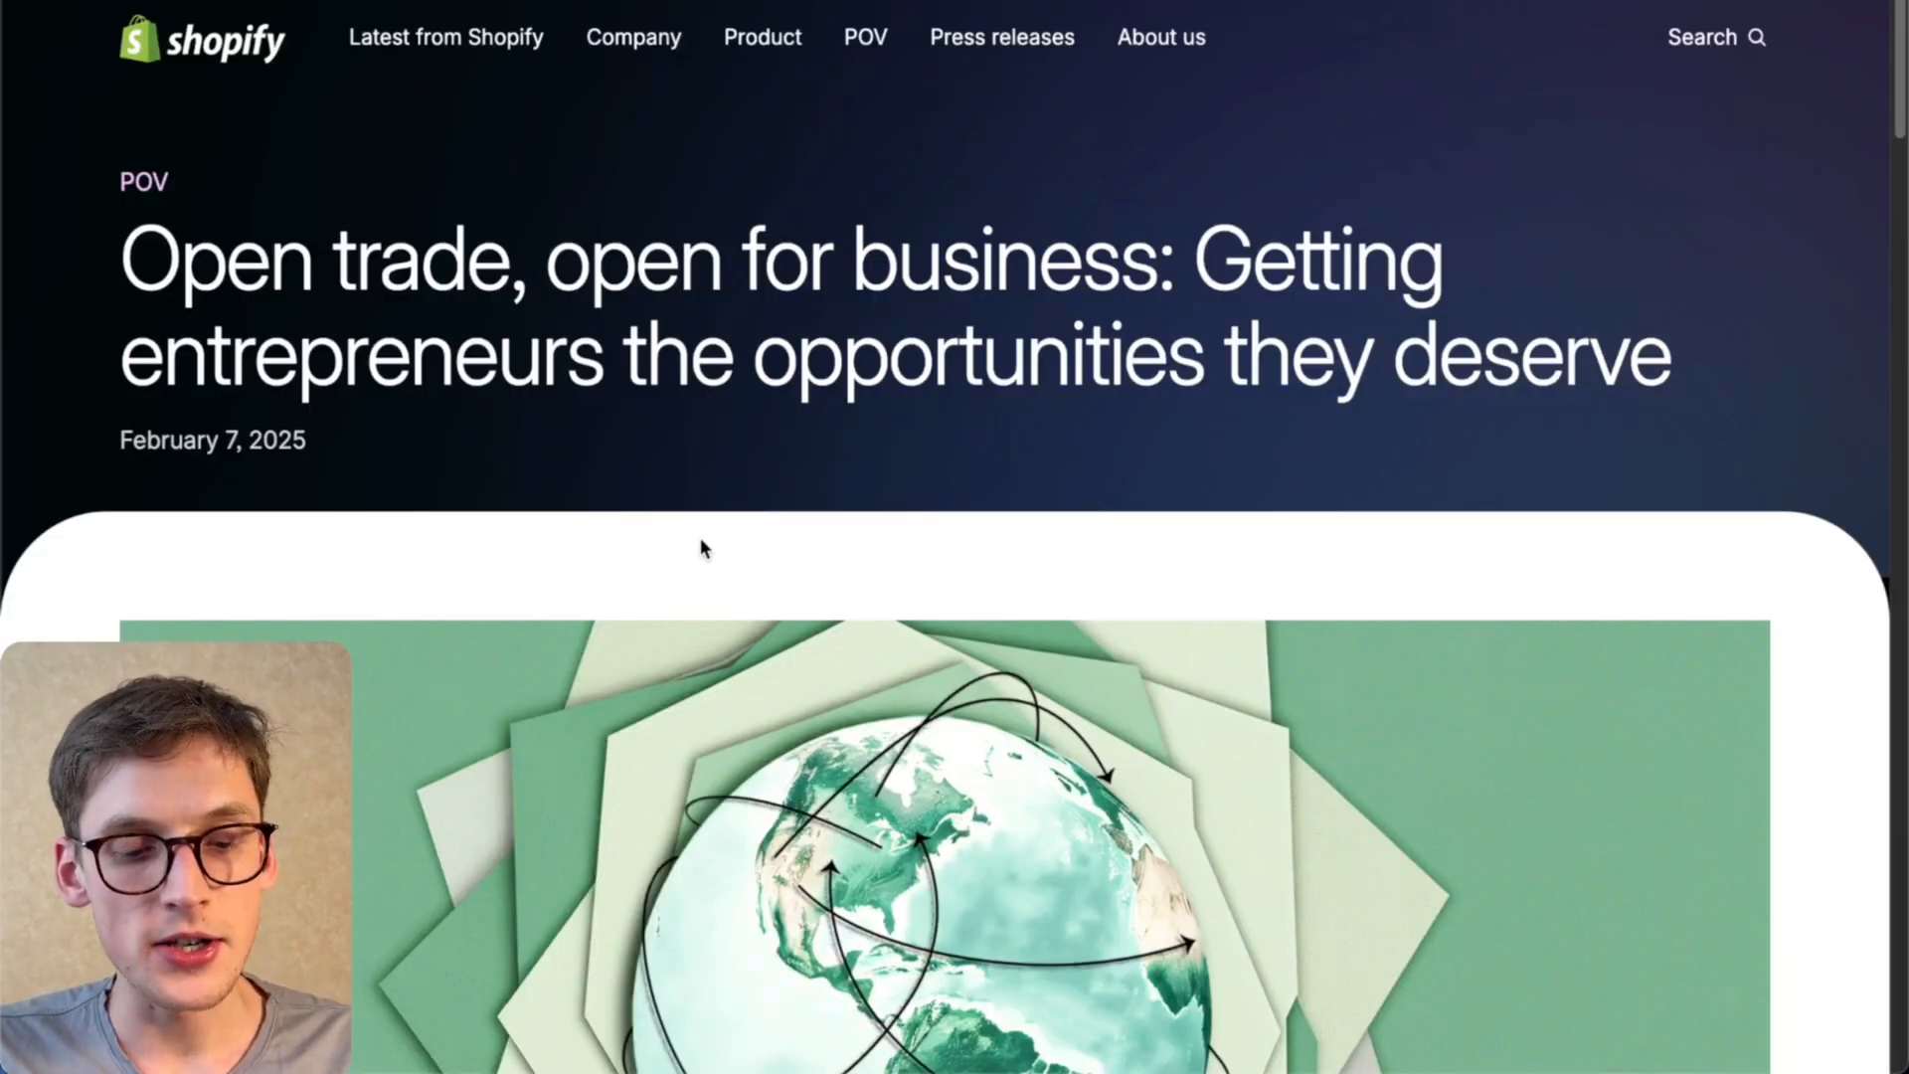
scroll(700, 539, down, 15)
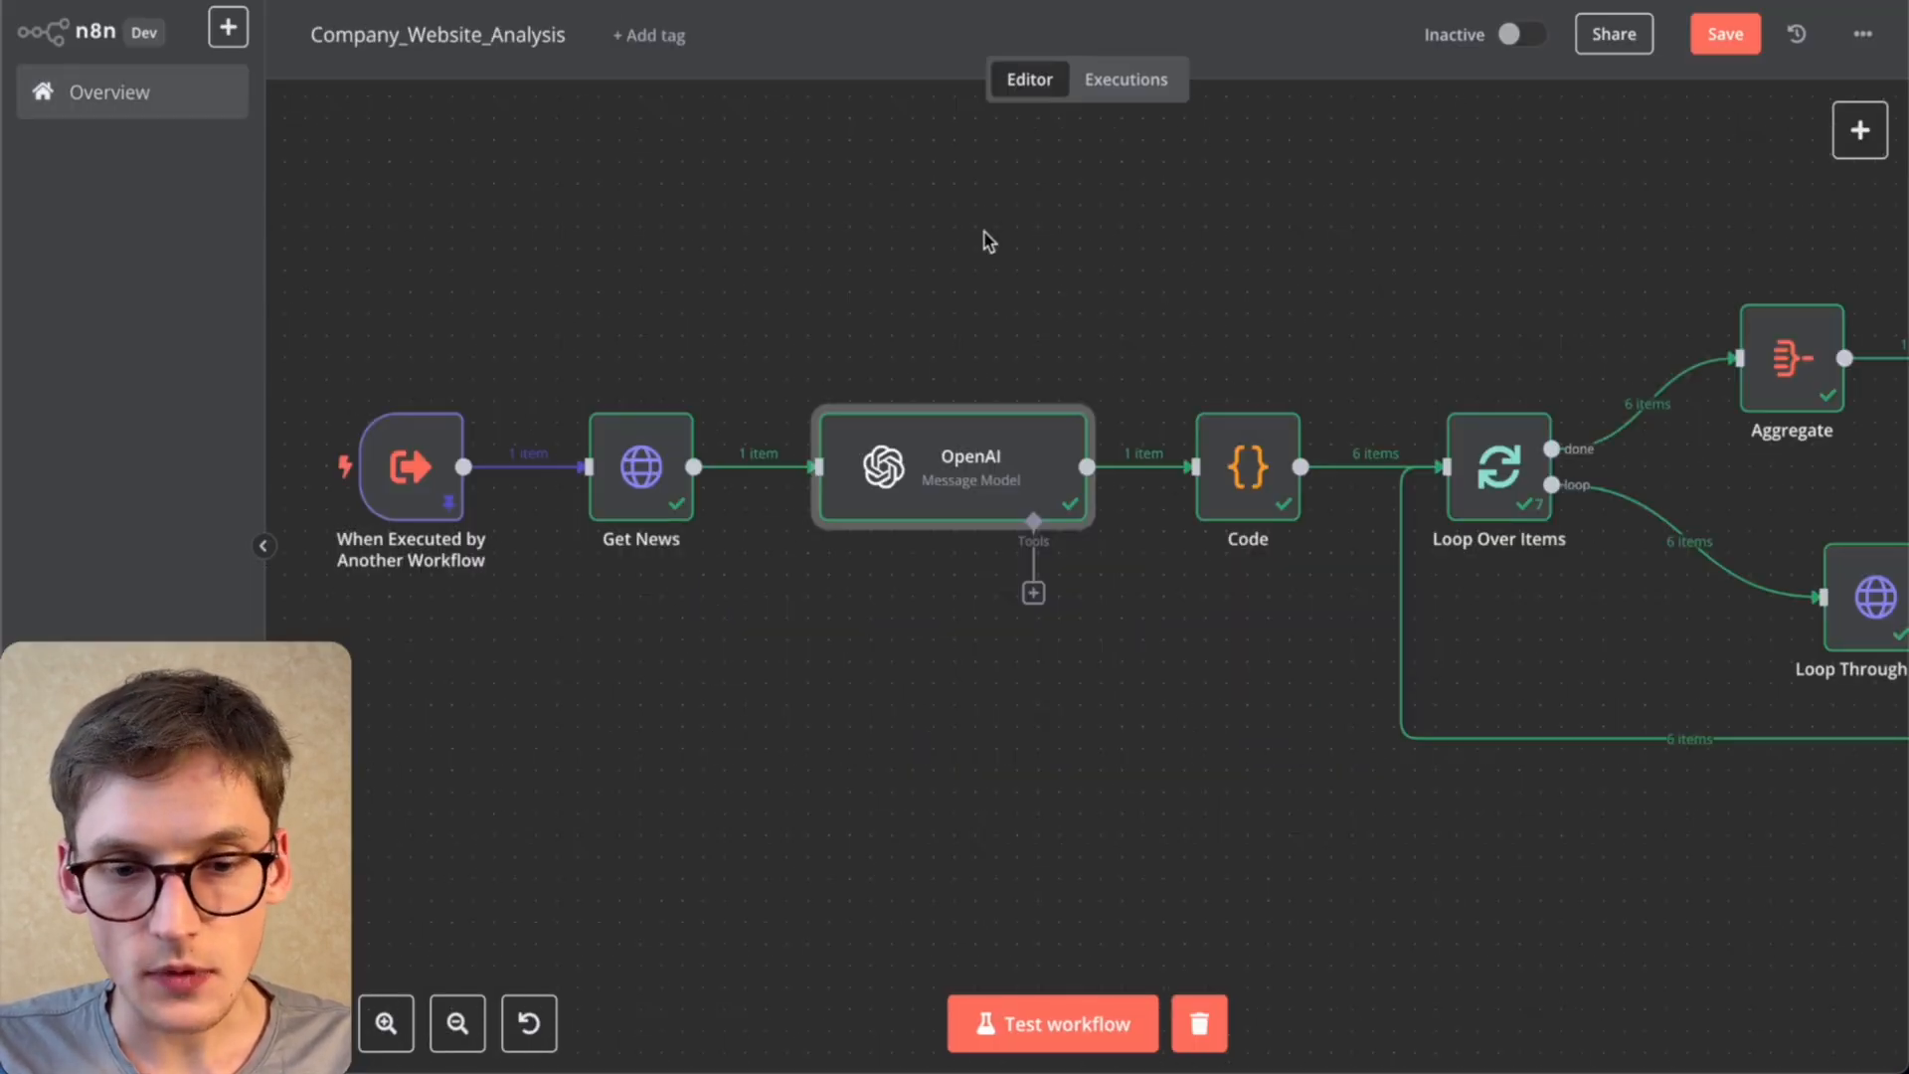
Step: Open the OpenAI node of Company_Website_Analysis and examine its system message and user message fields
scroll(1180, 478, down, 3)
scroll(1175, 481, up, 1)
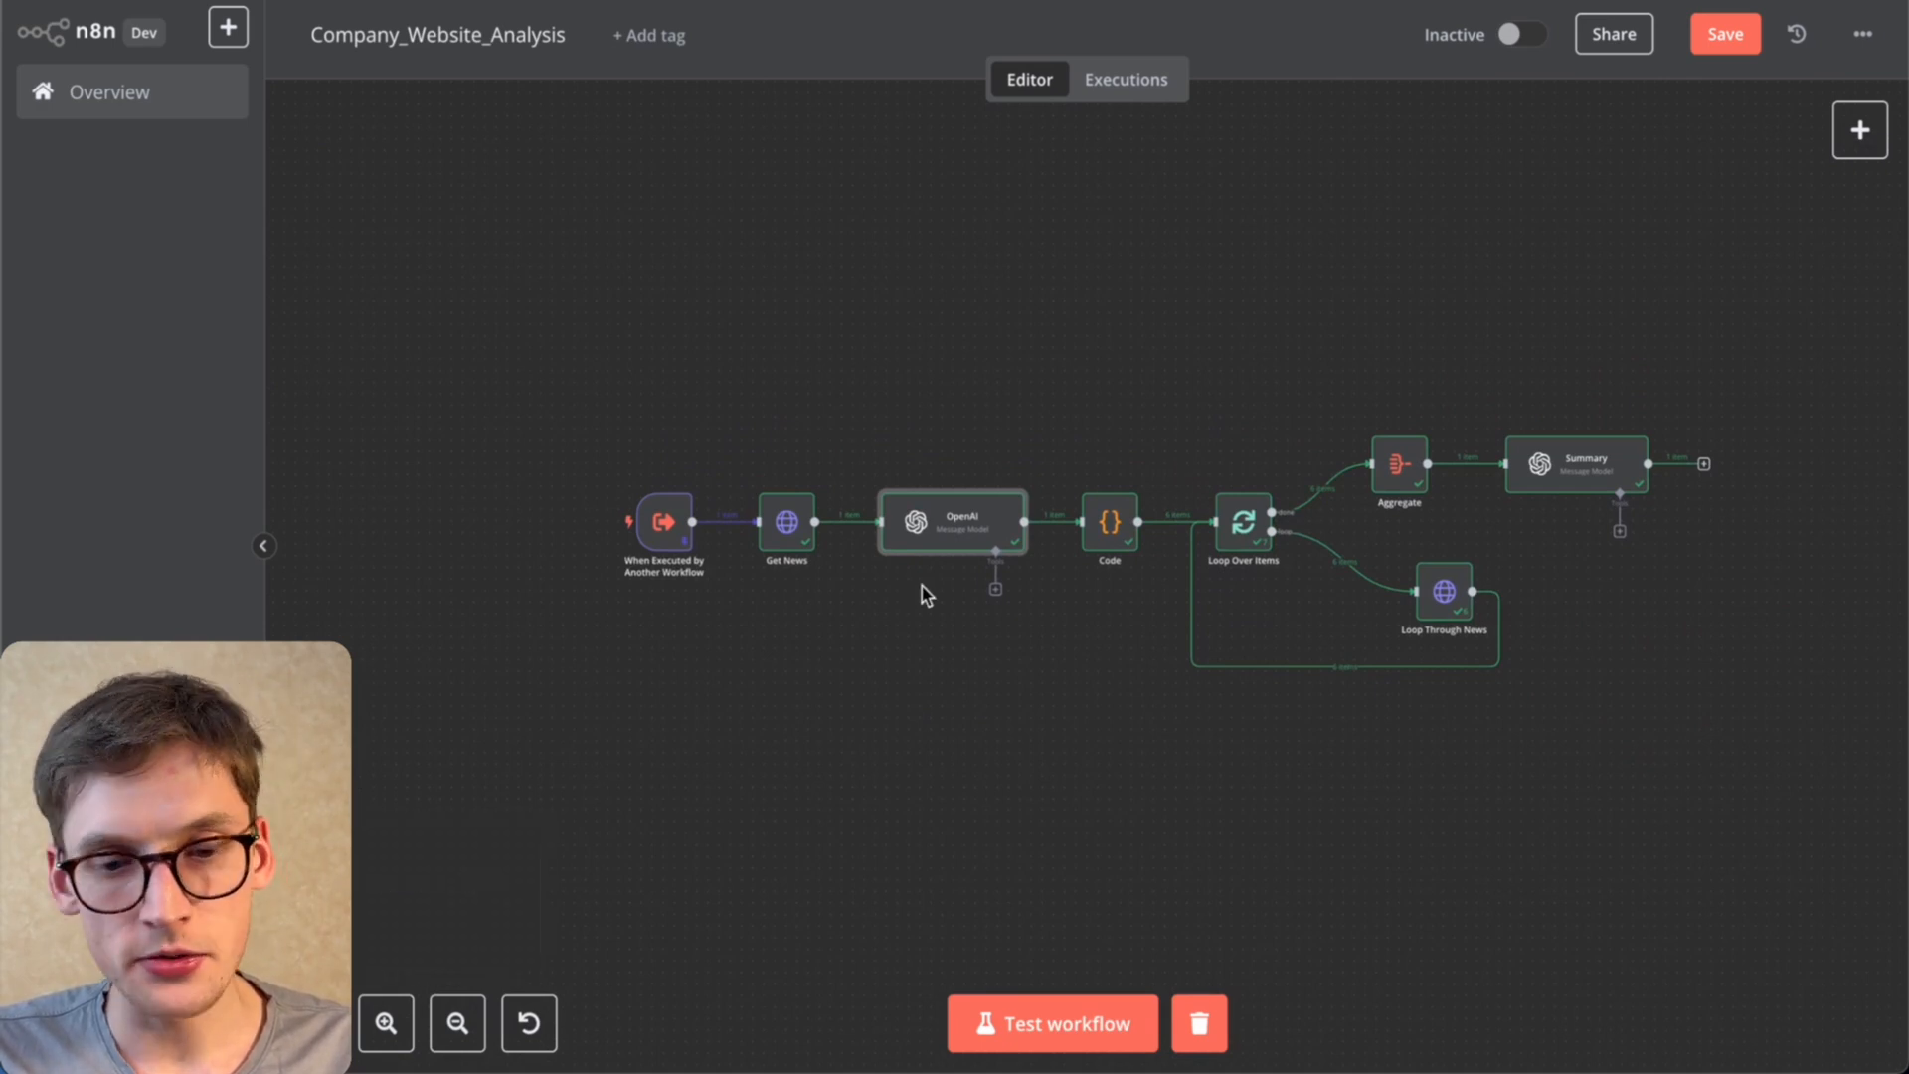
scroll(922, 589, up, 1)
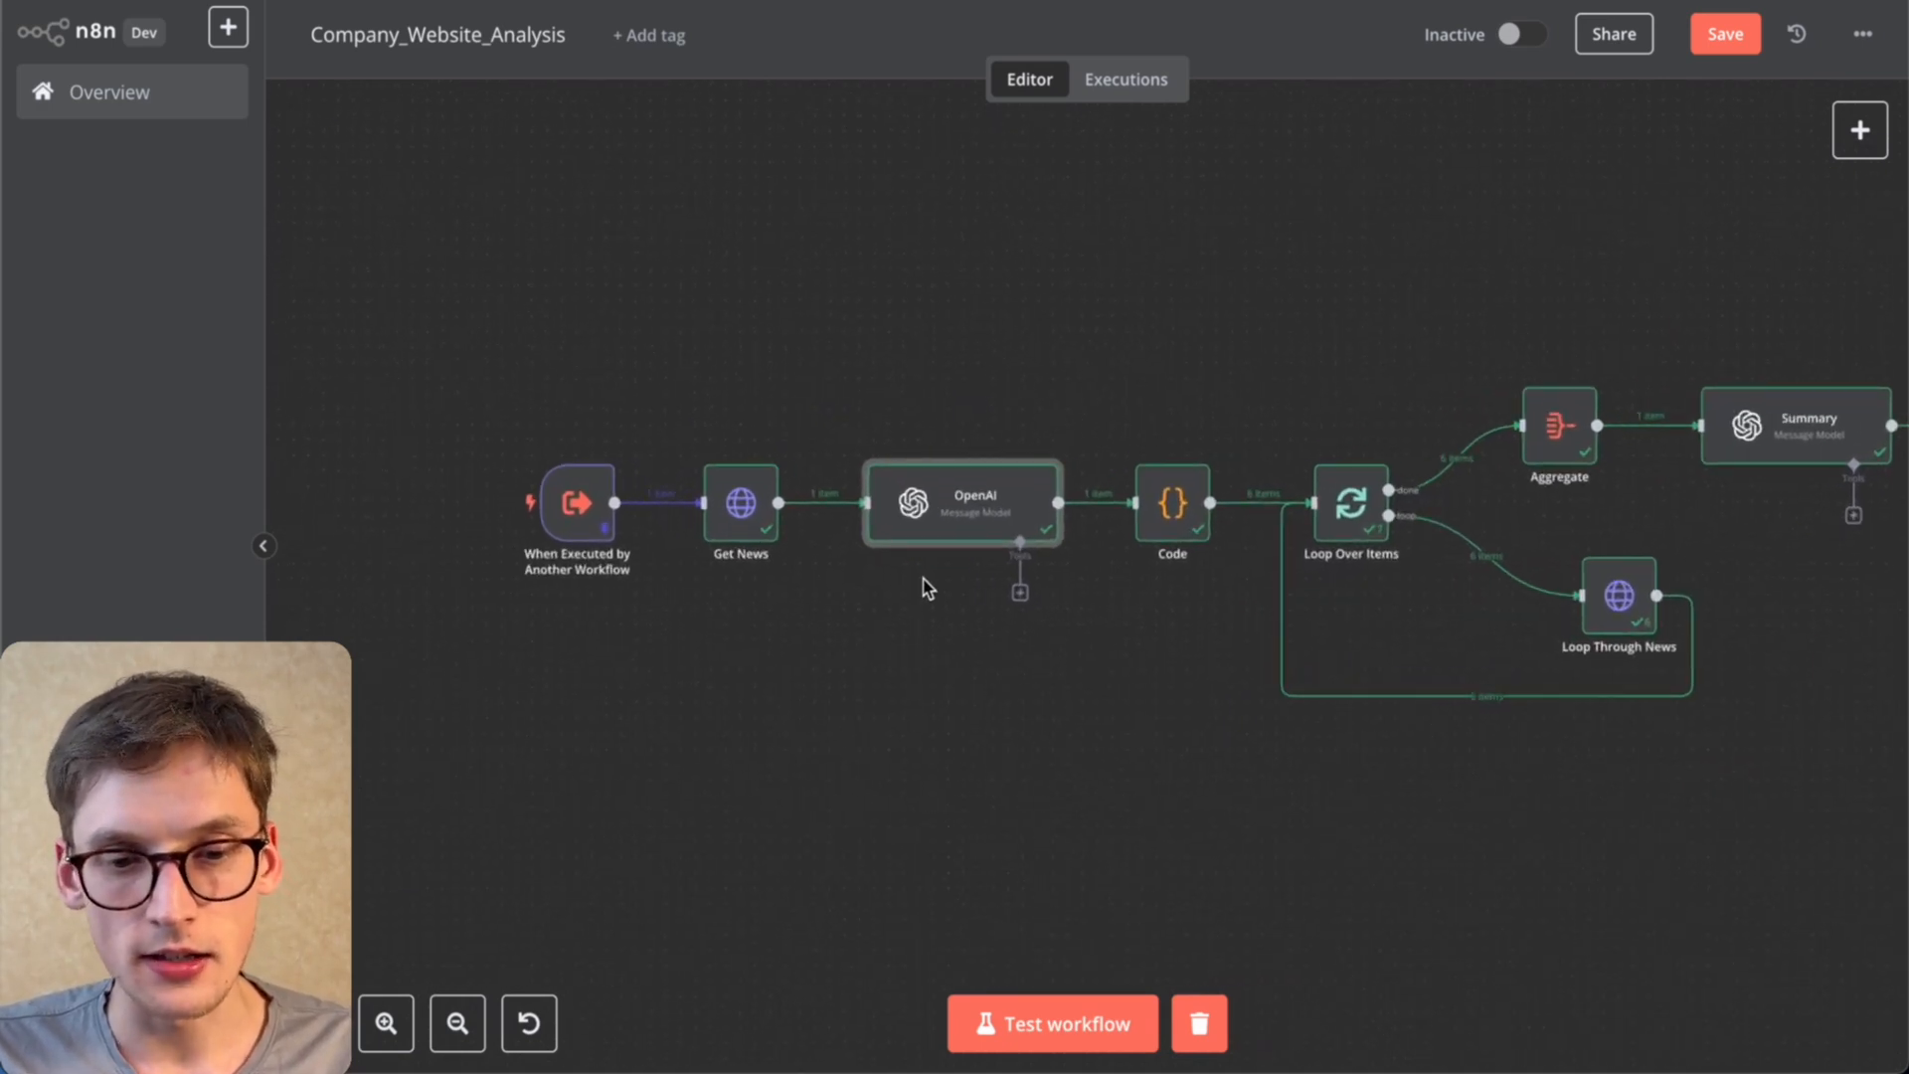
scroll(922, 589, right, 1)
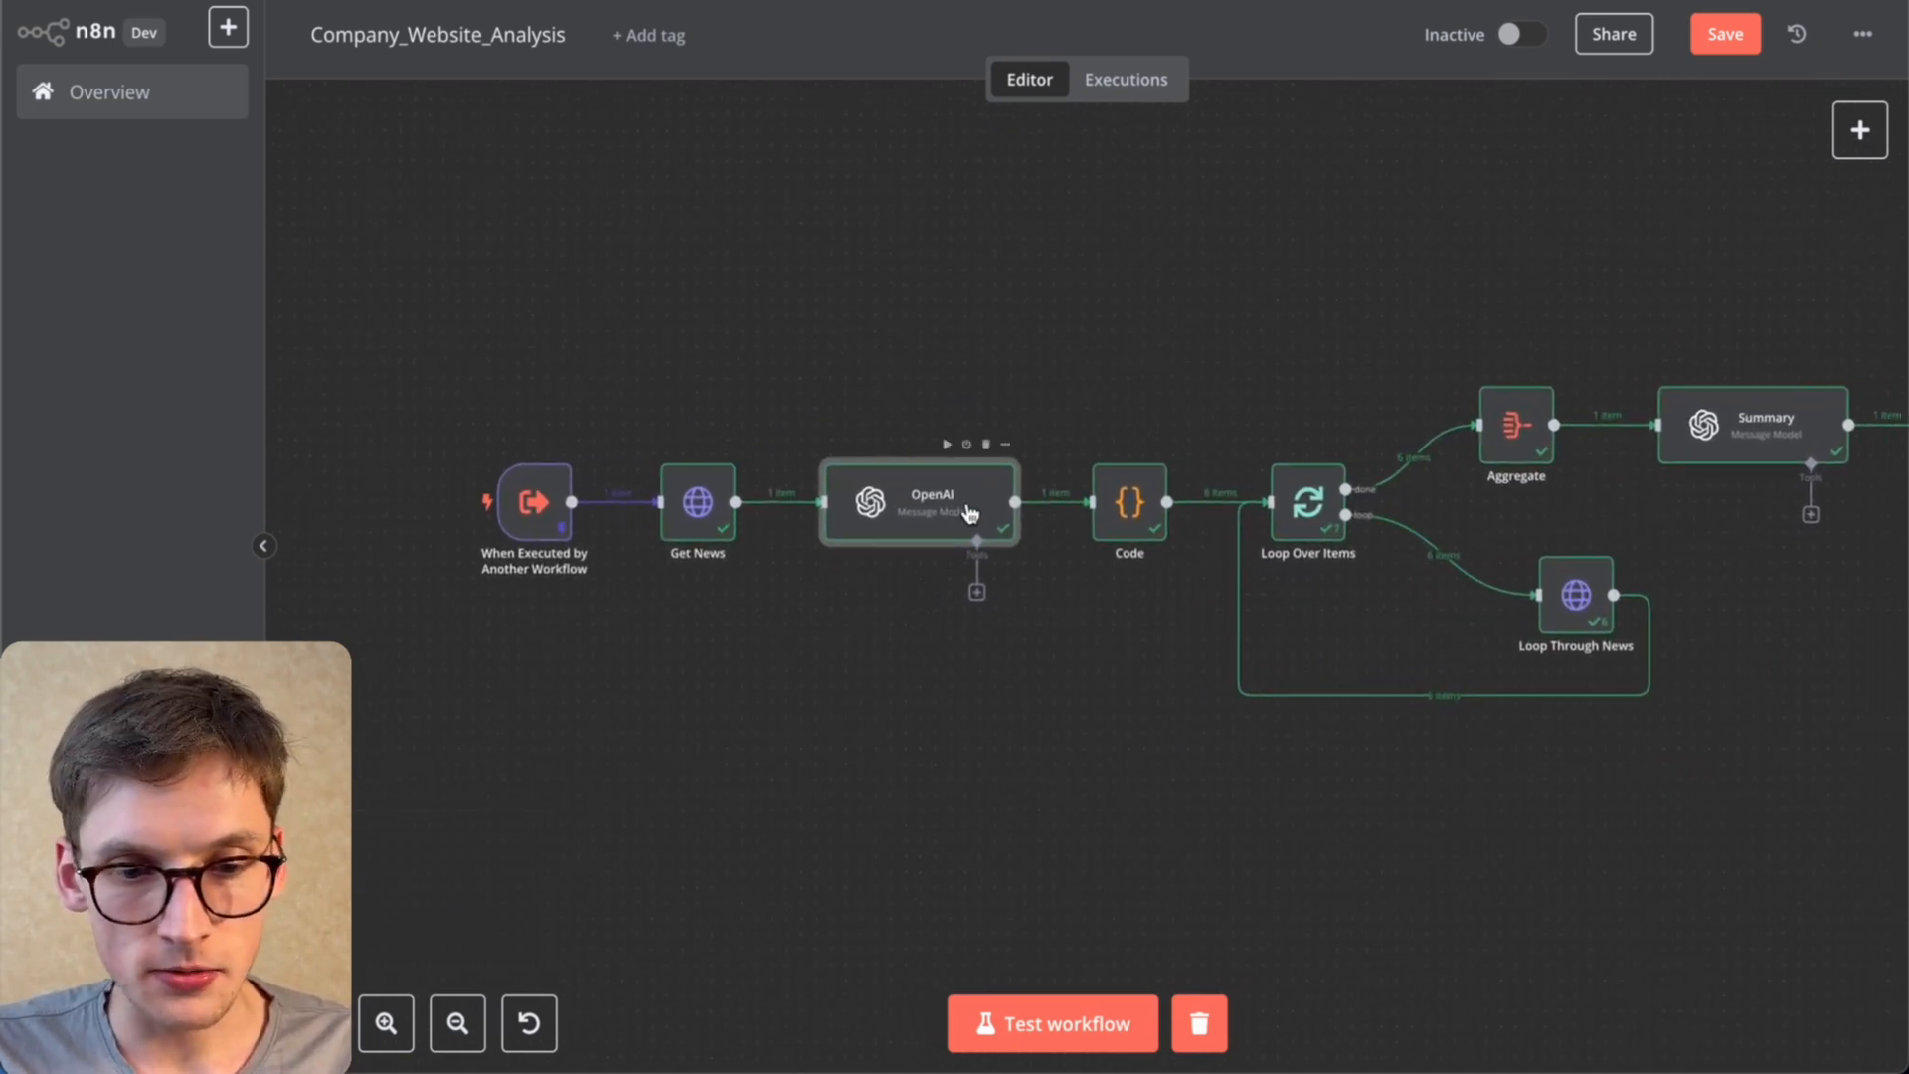
double_click(972, 515)
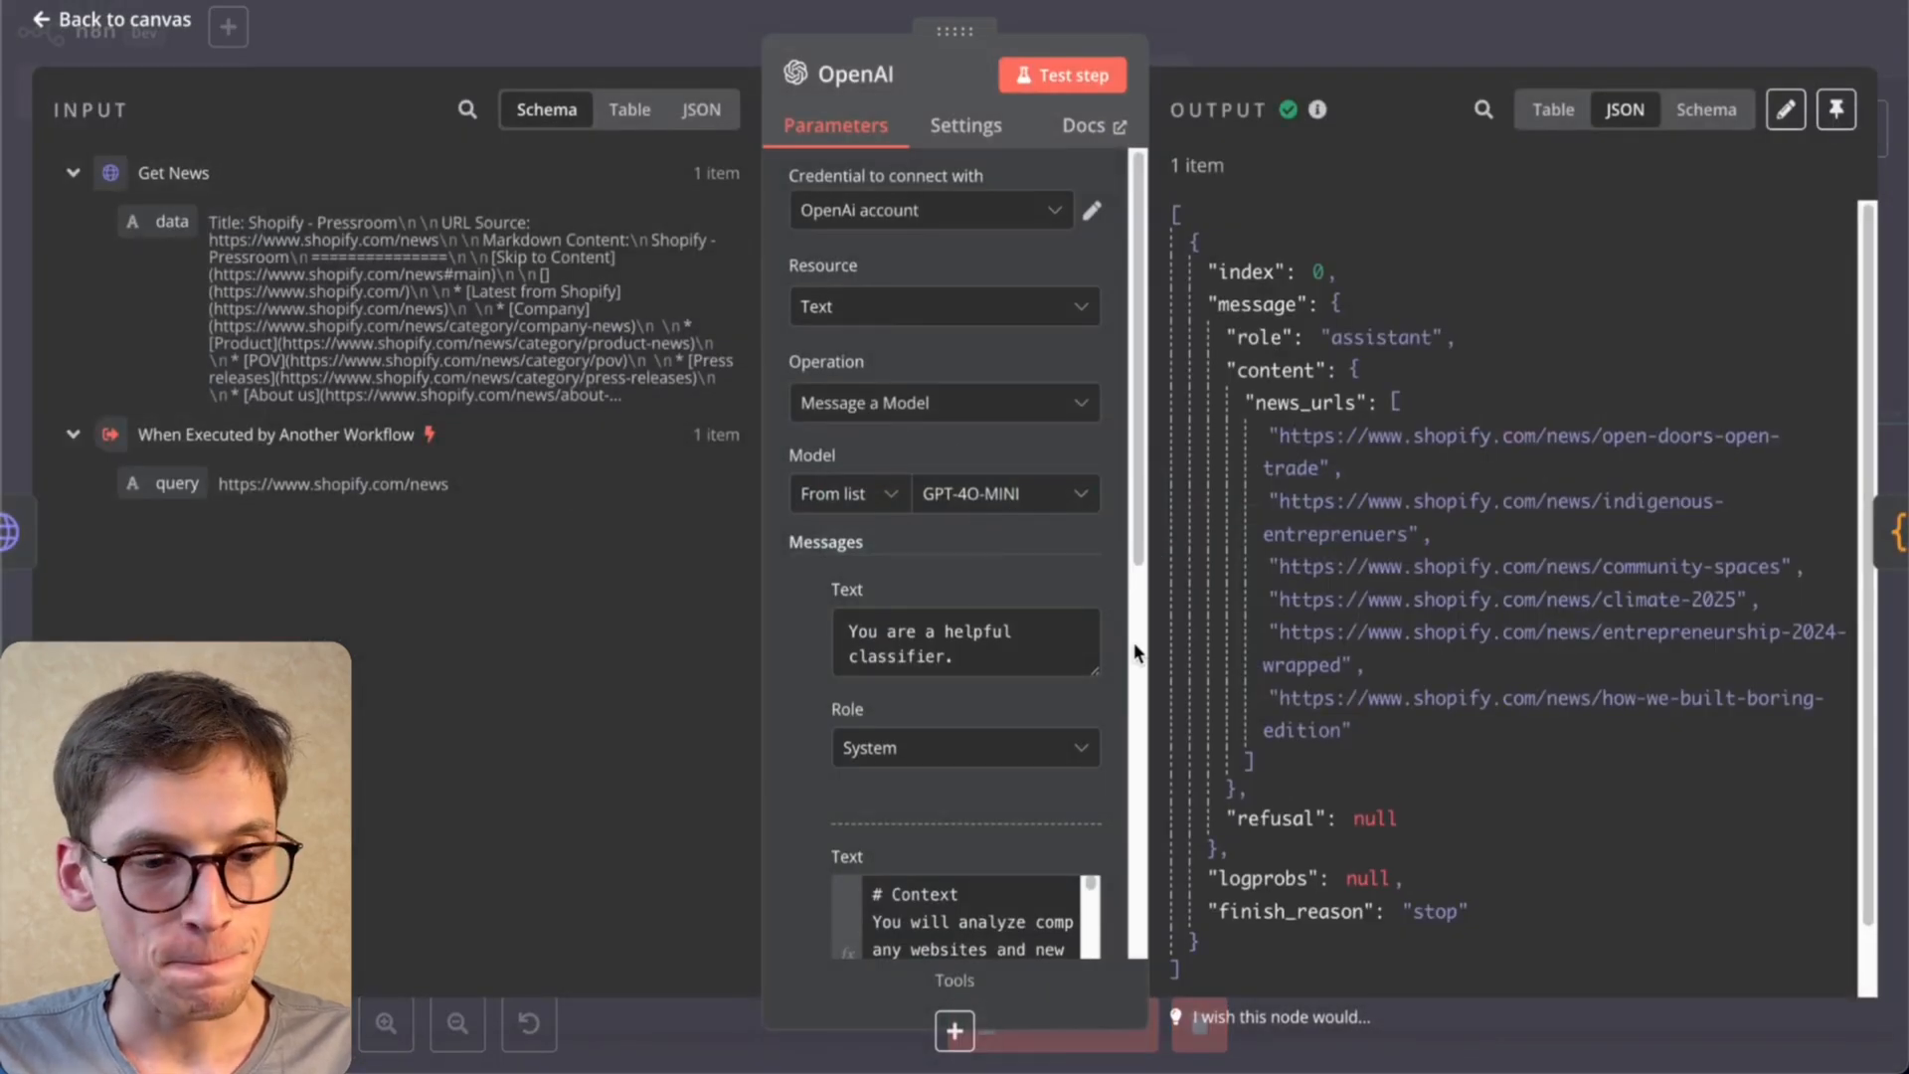
scroll(1136, 653, down, 2)
drag(852, 448, 1017, 471)
scroll(1016, 471, down, 2)
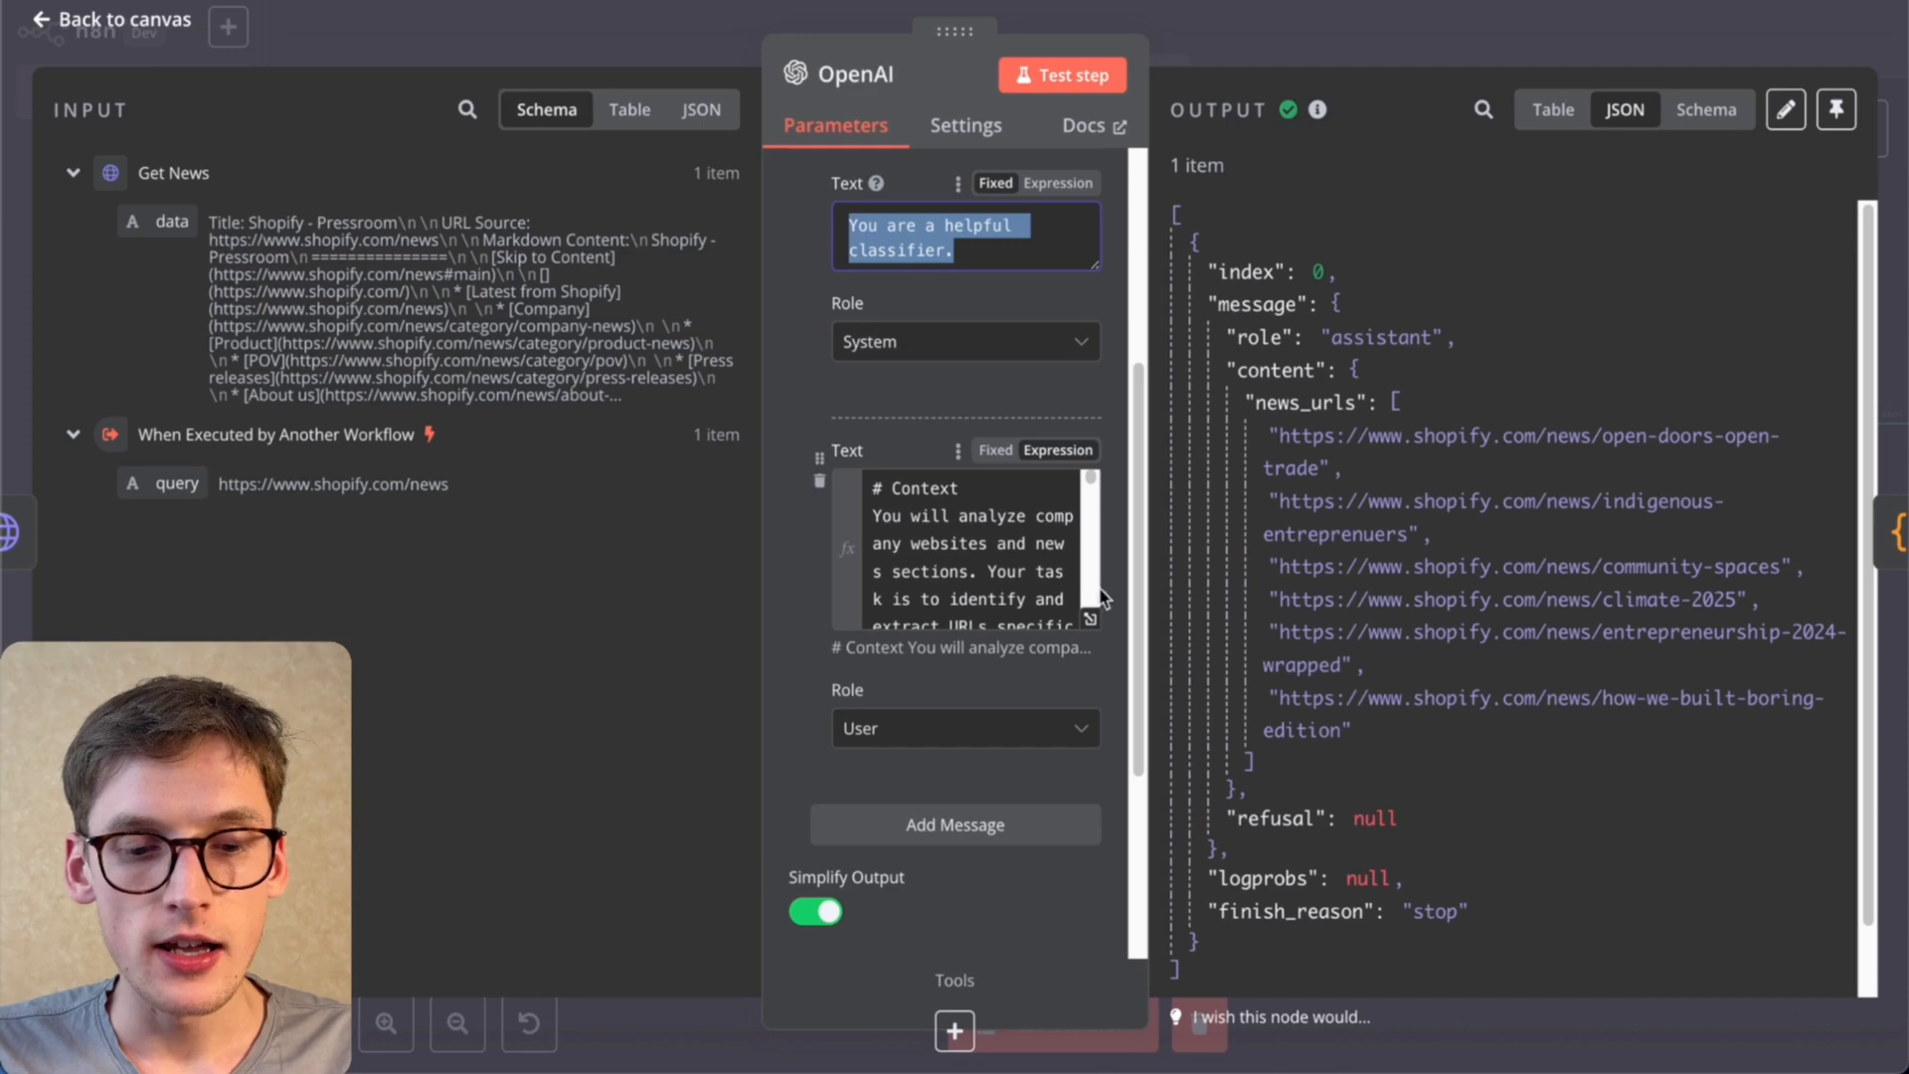
Step: Open the OpenAI node's user prompt in the expression editor and examine how {{ $json.data }} resolves to the scraped pressroom content
click(1092, 622)
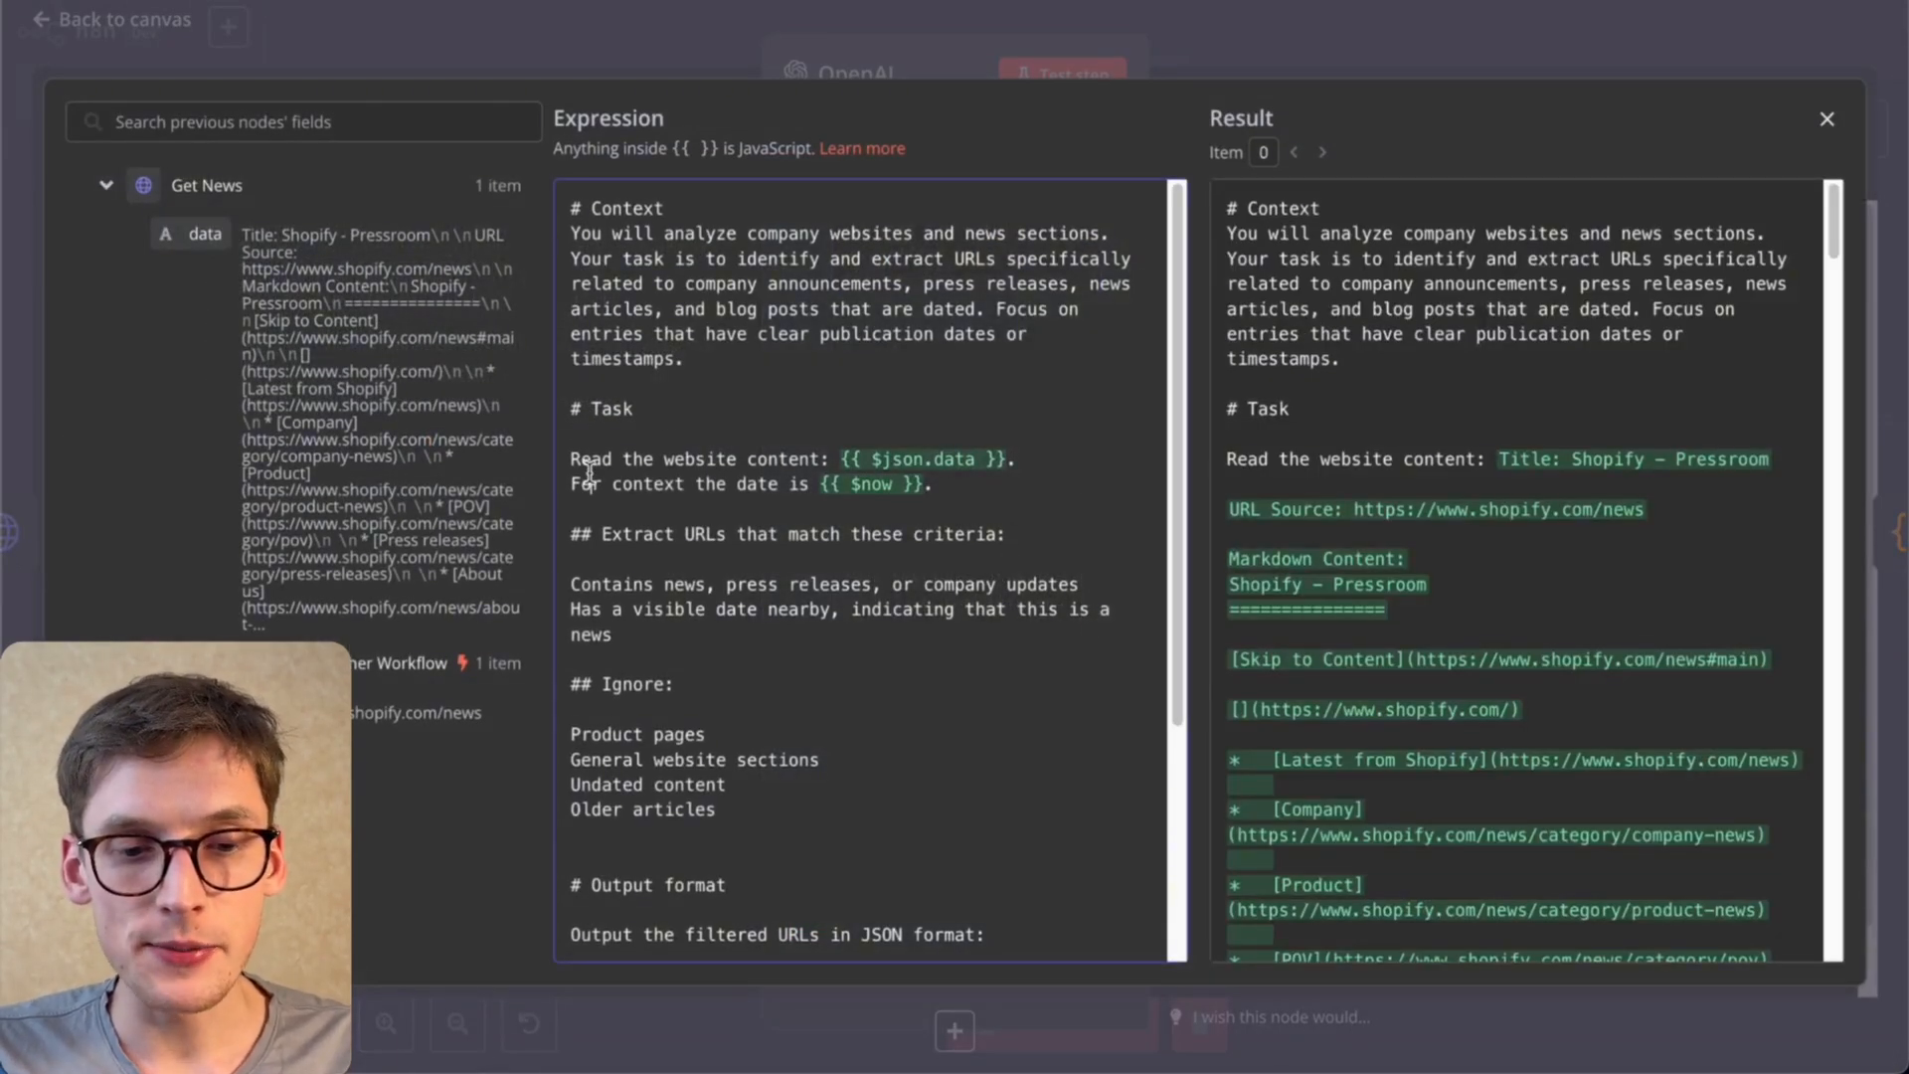
drag(592, 484, 952, 459)
scroll(1320, 462, down, 10)
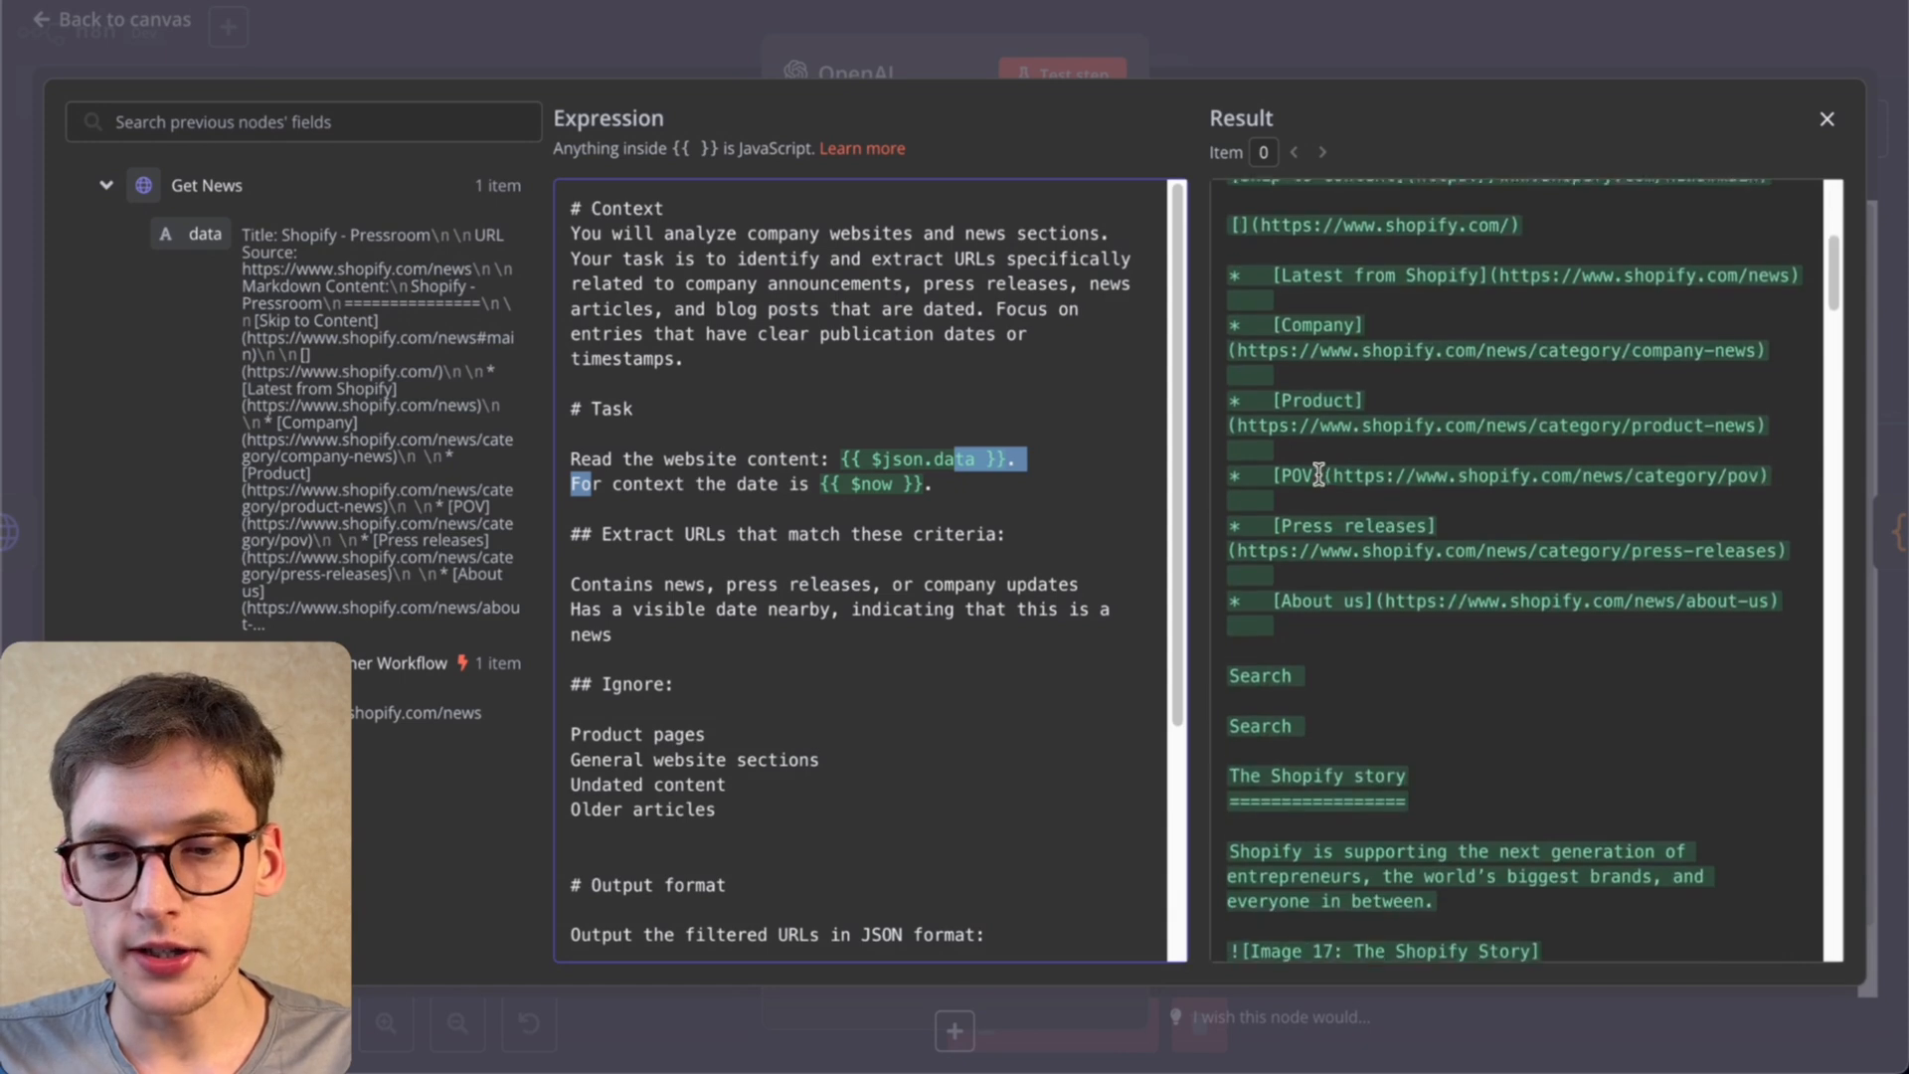
scroll(1319, 475, down, 15)
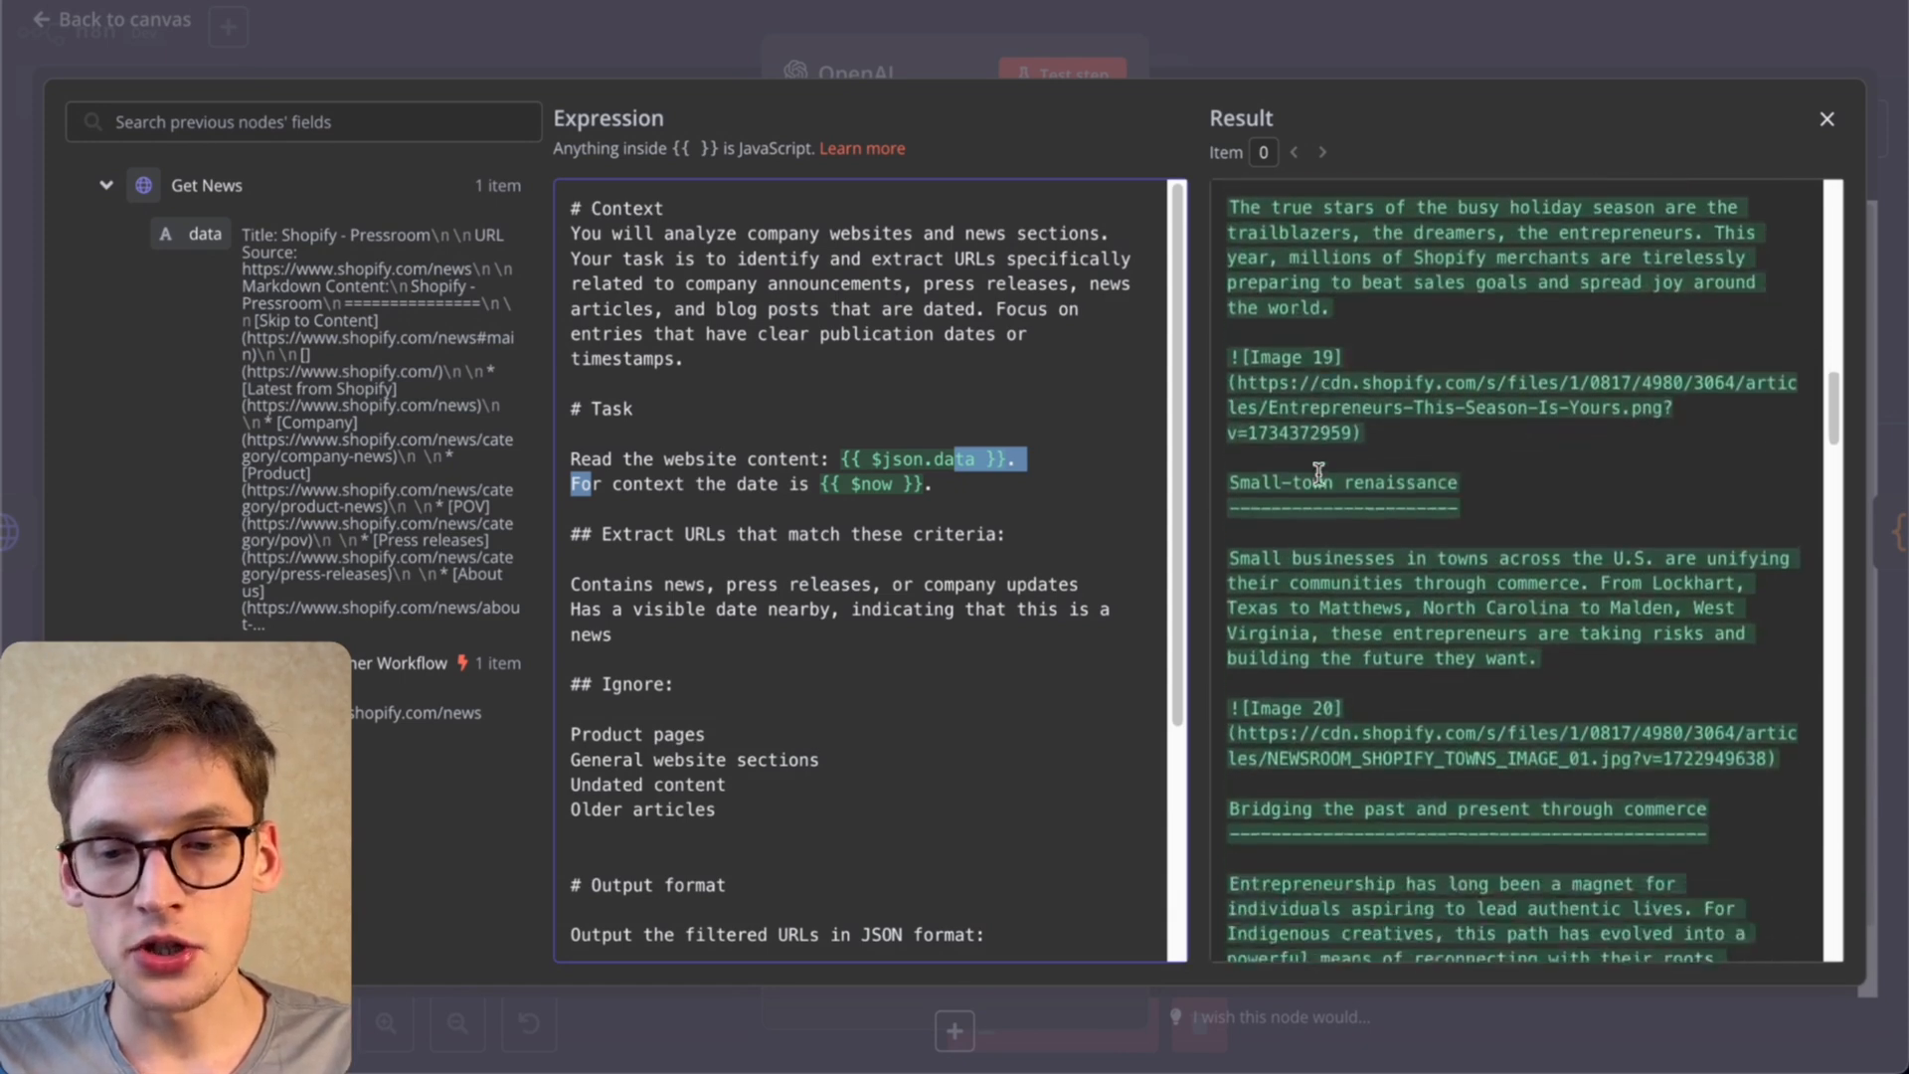
scroll(1319, 474, down, 12)
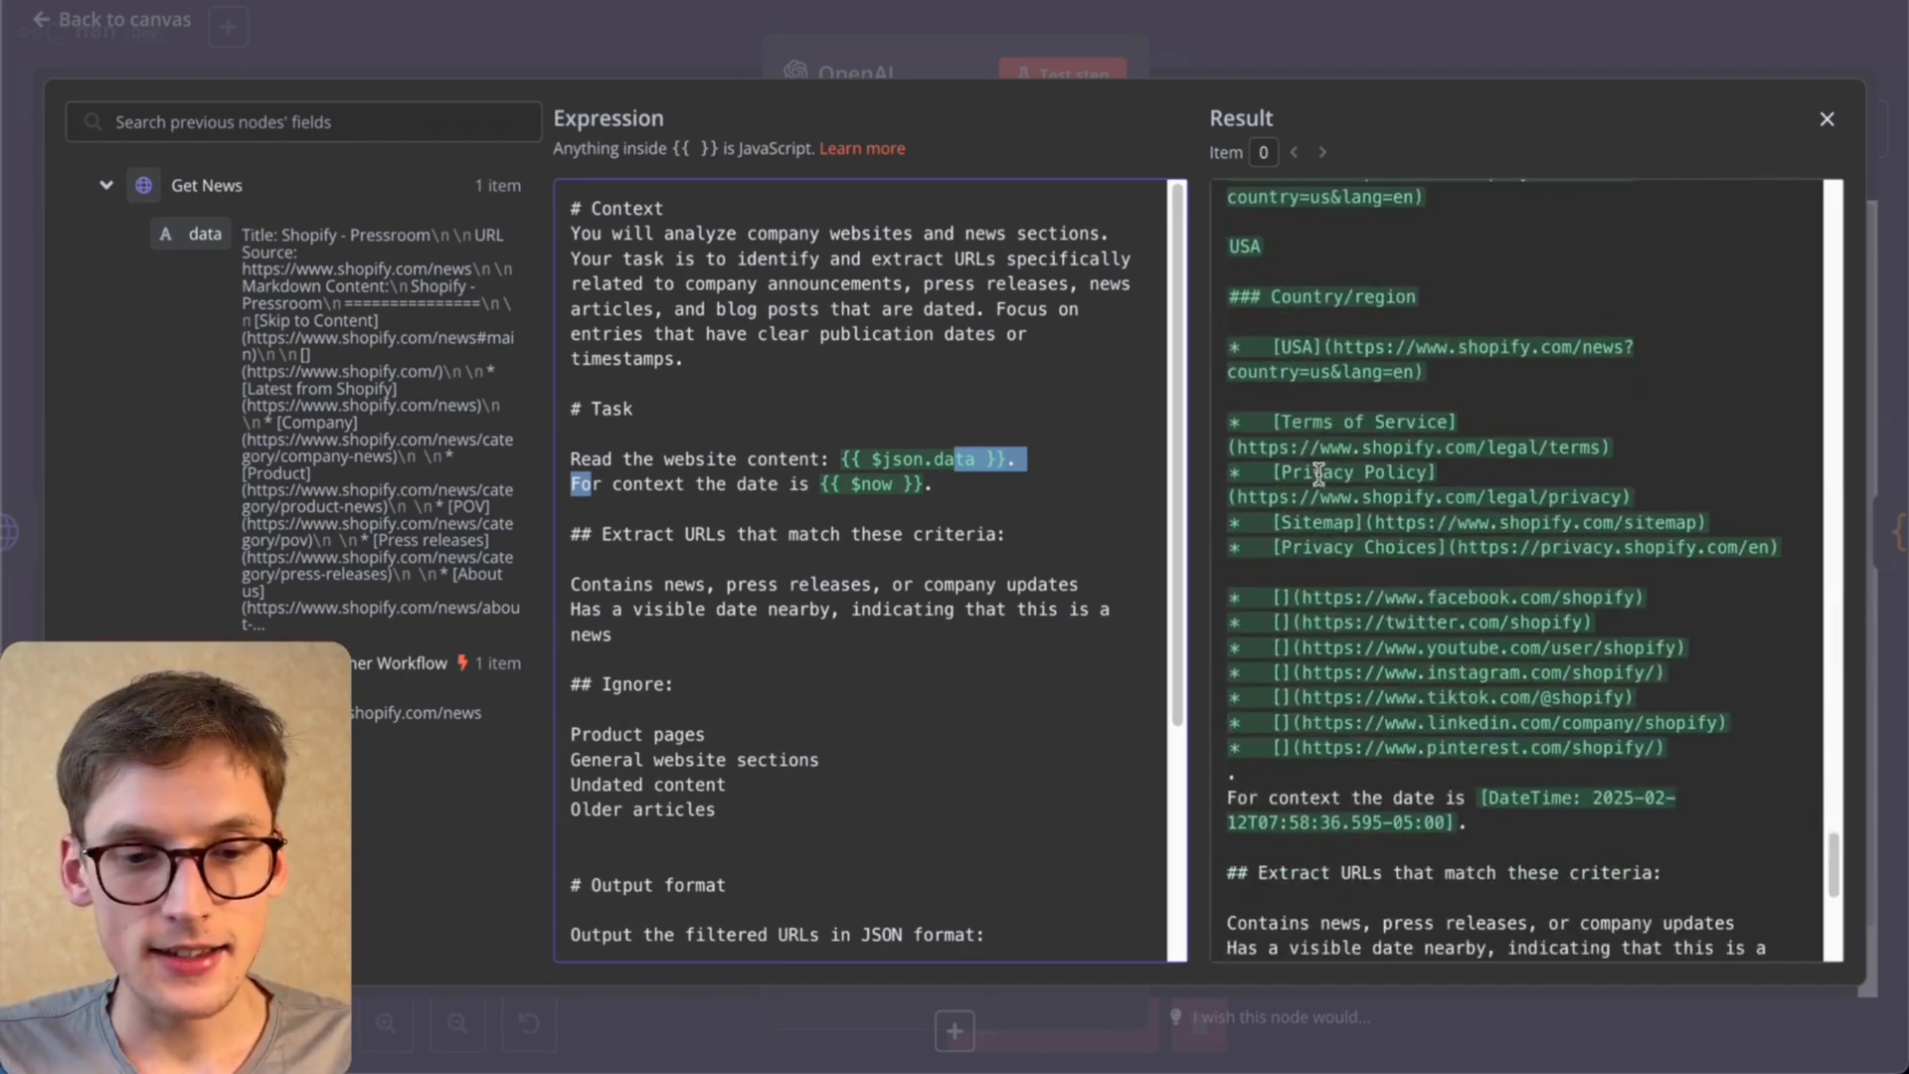
Step: Review the prompt's criteria for extracting URLs and its Ignore list, including product pages and undated content
scroll(773, 590, down, 2)
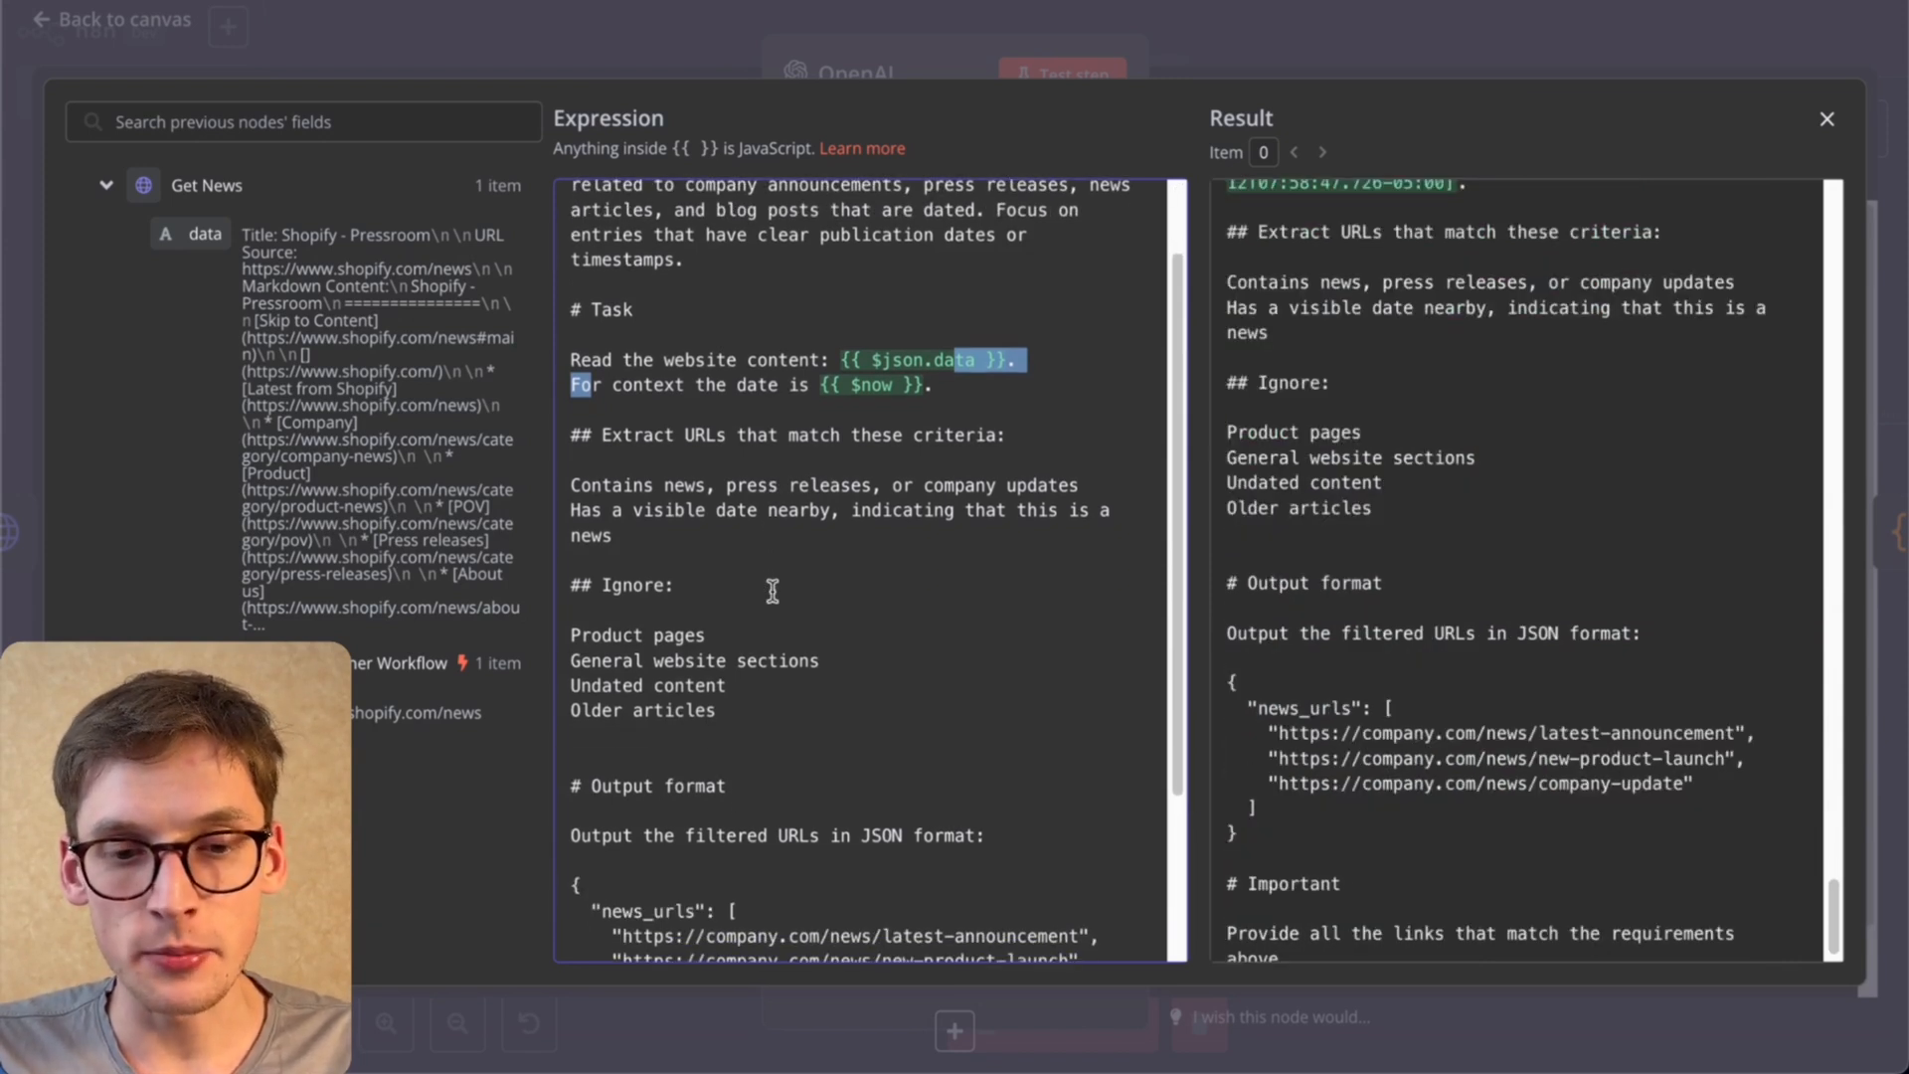
drag(571, 486, 906, 490)
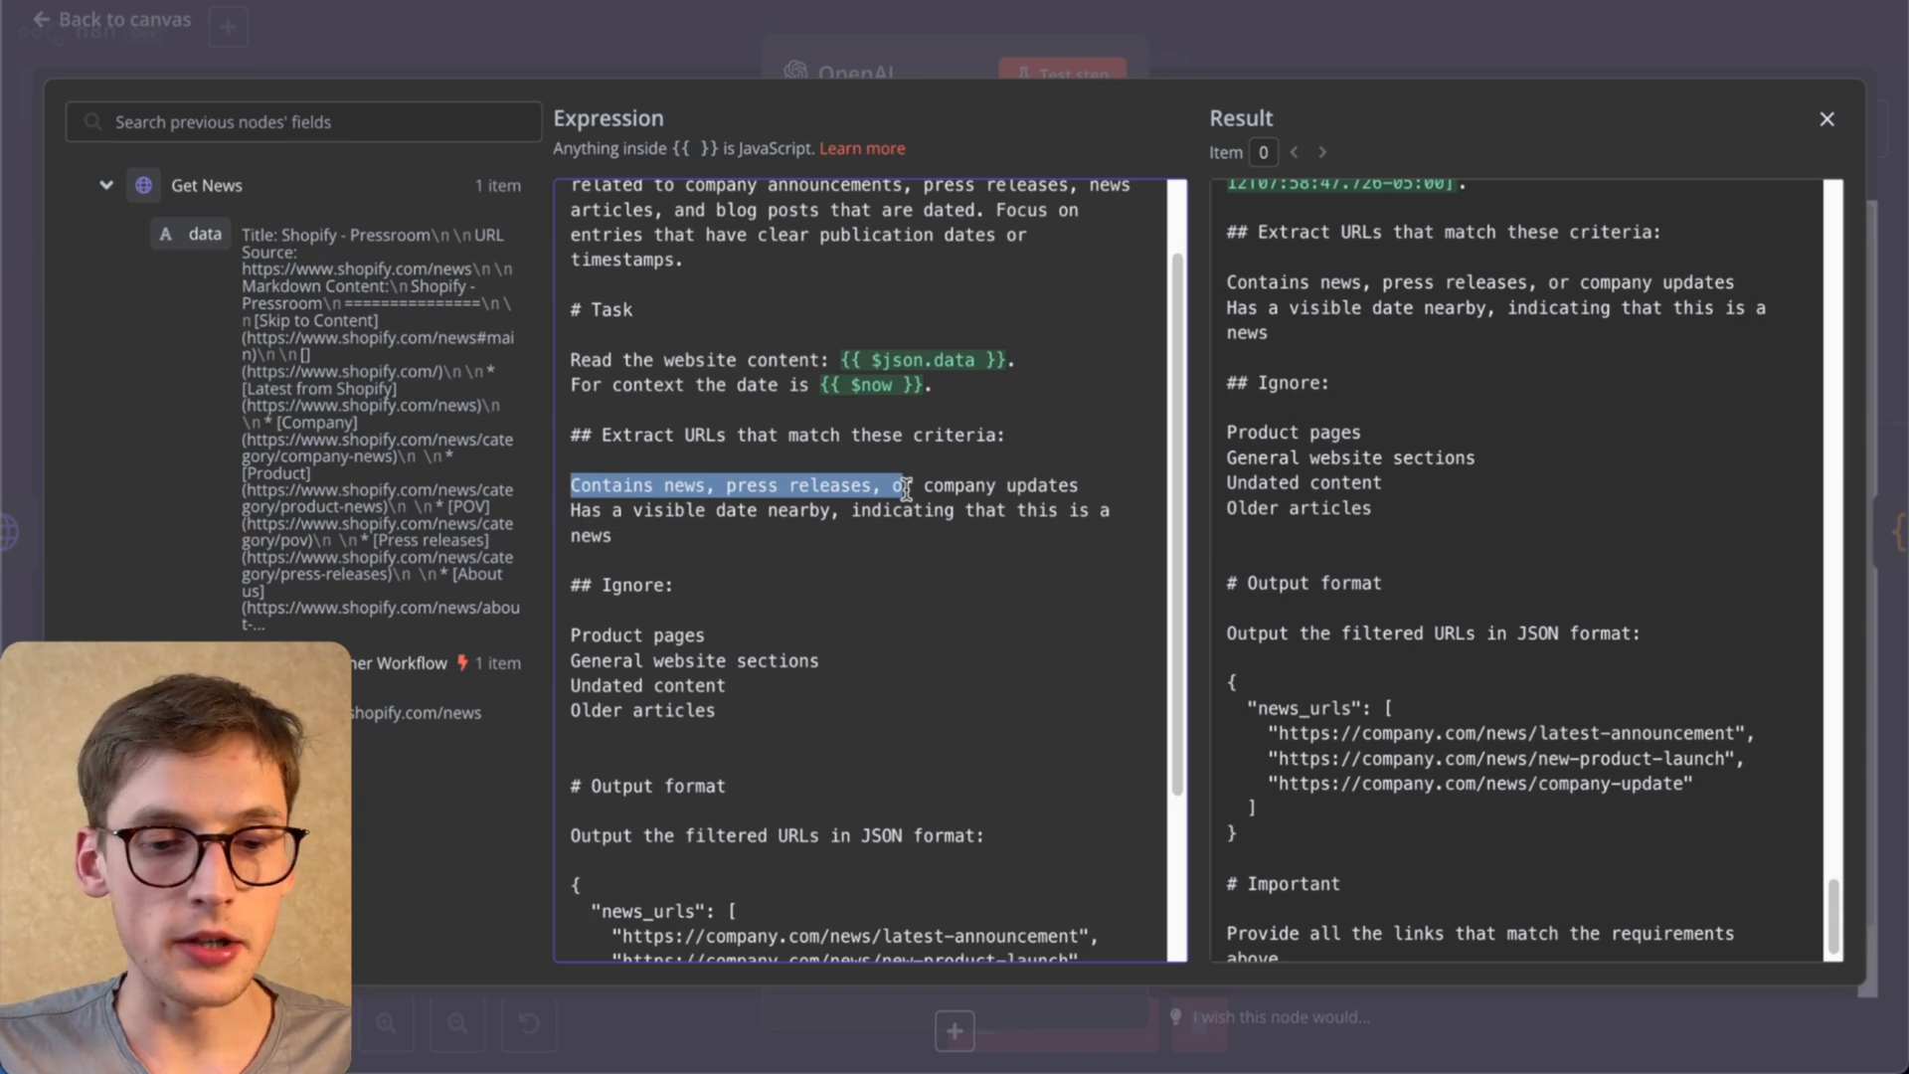
drag(602, 510, 882, 502)
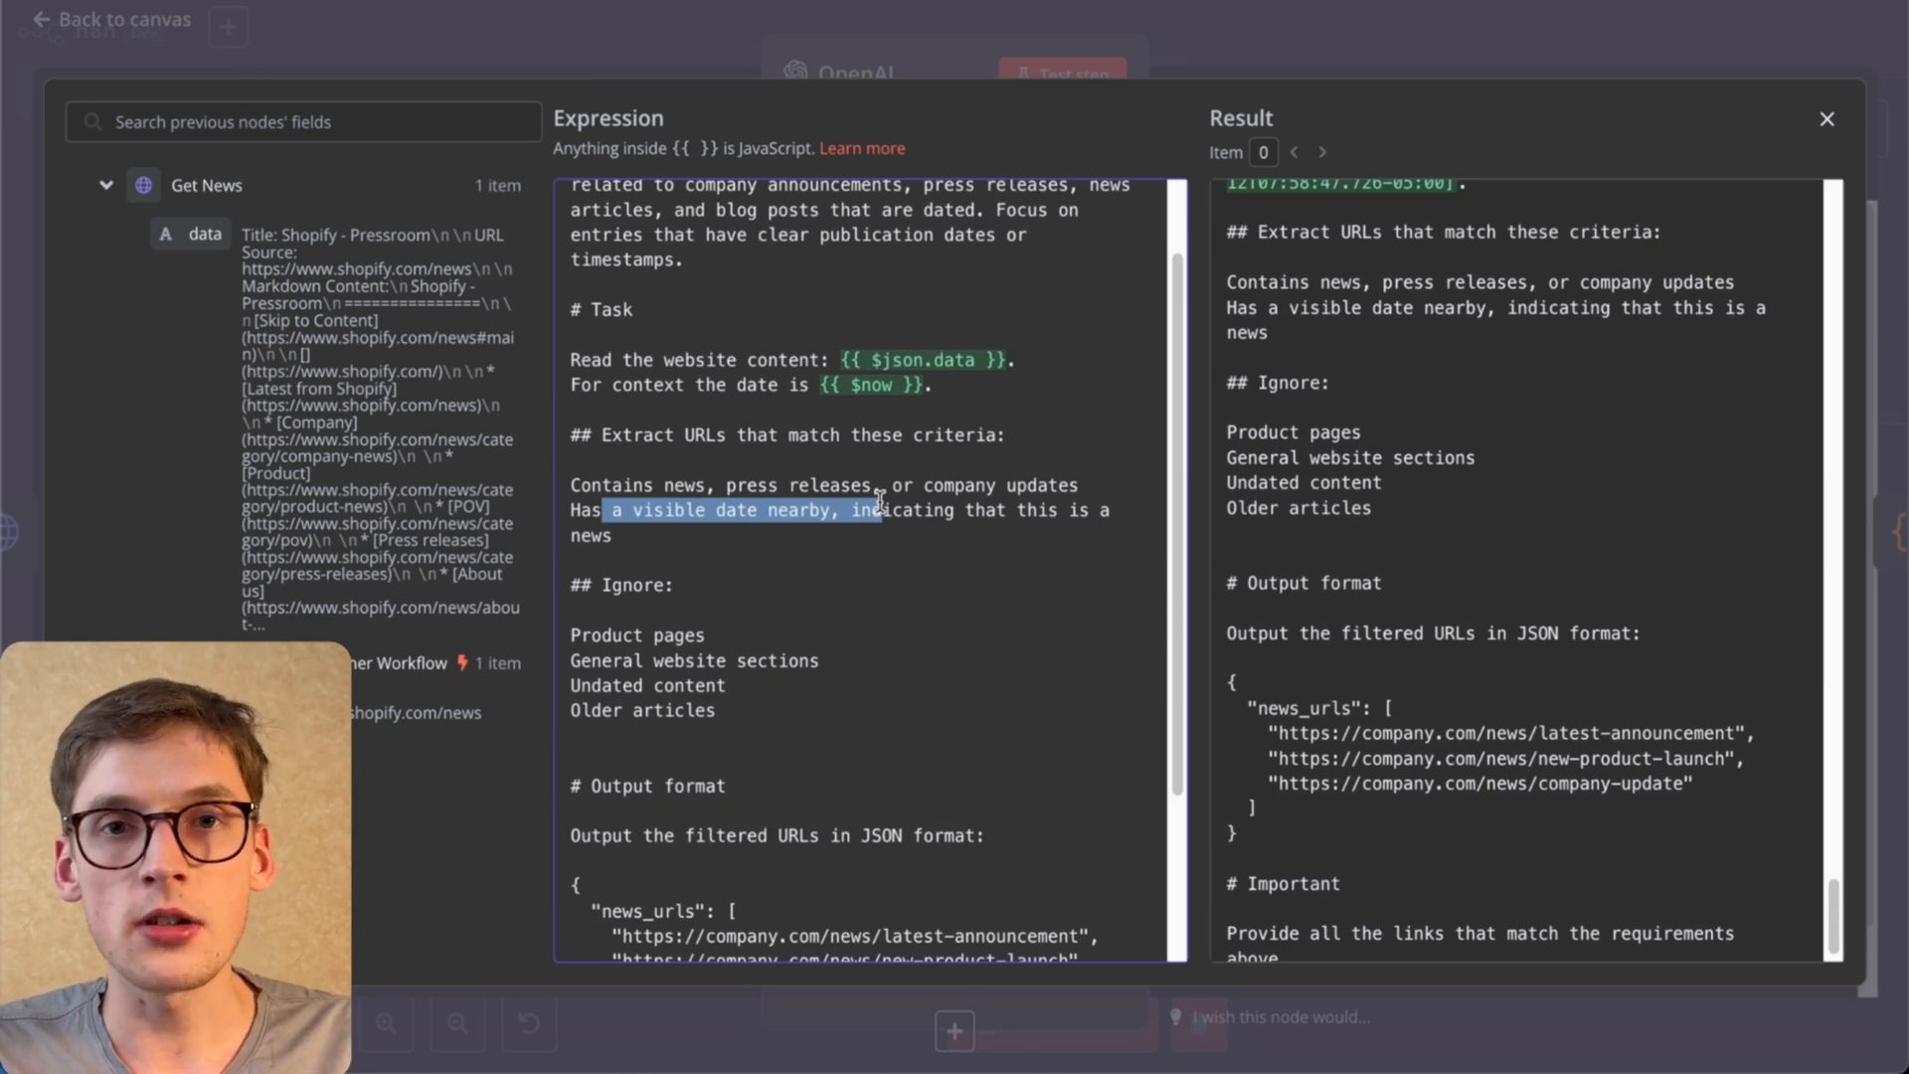
scroll(882, 502, down, 5)
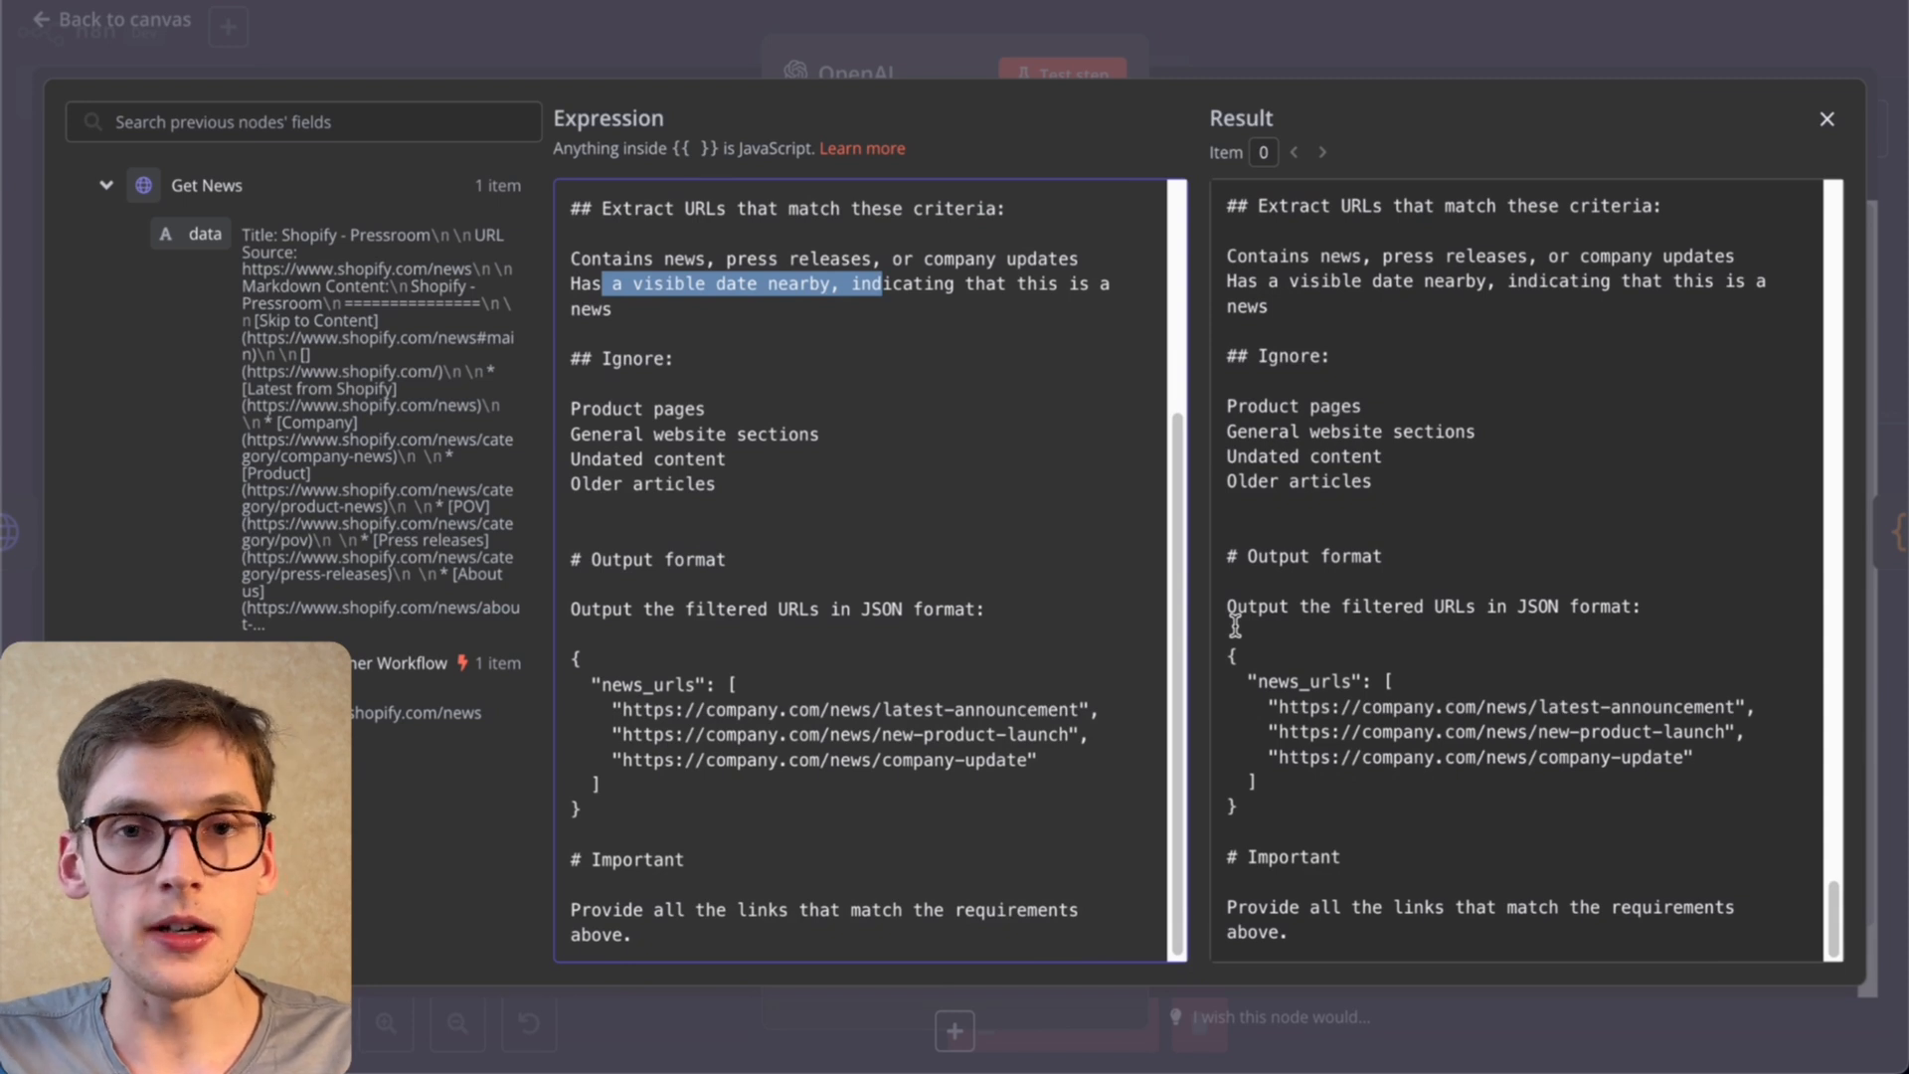
drag(571, 358, 699, 359)
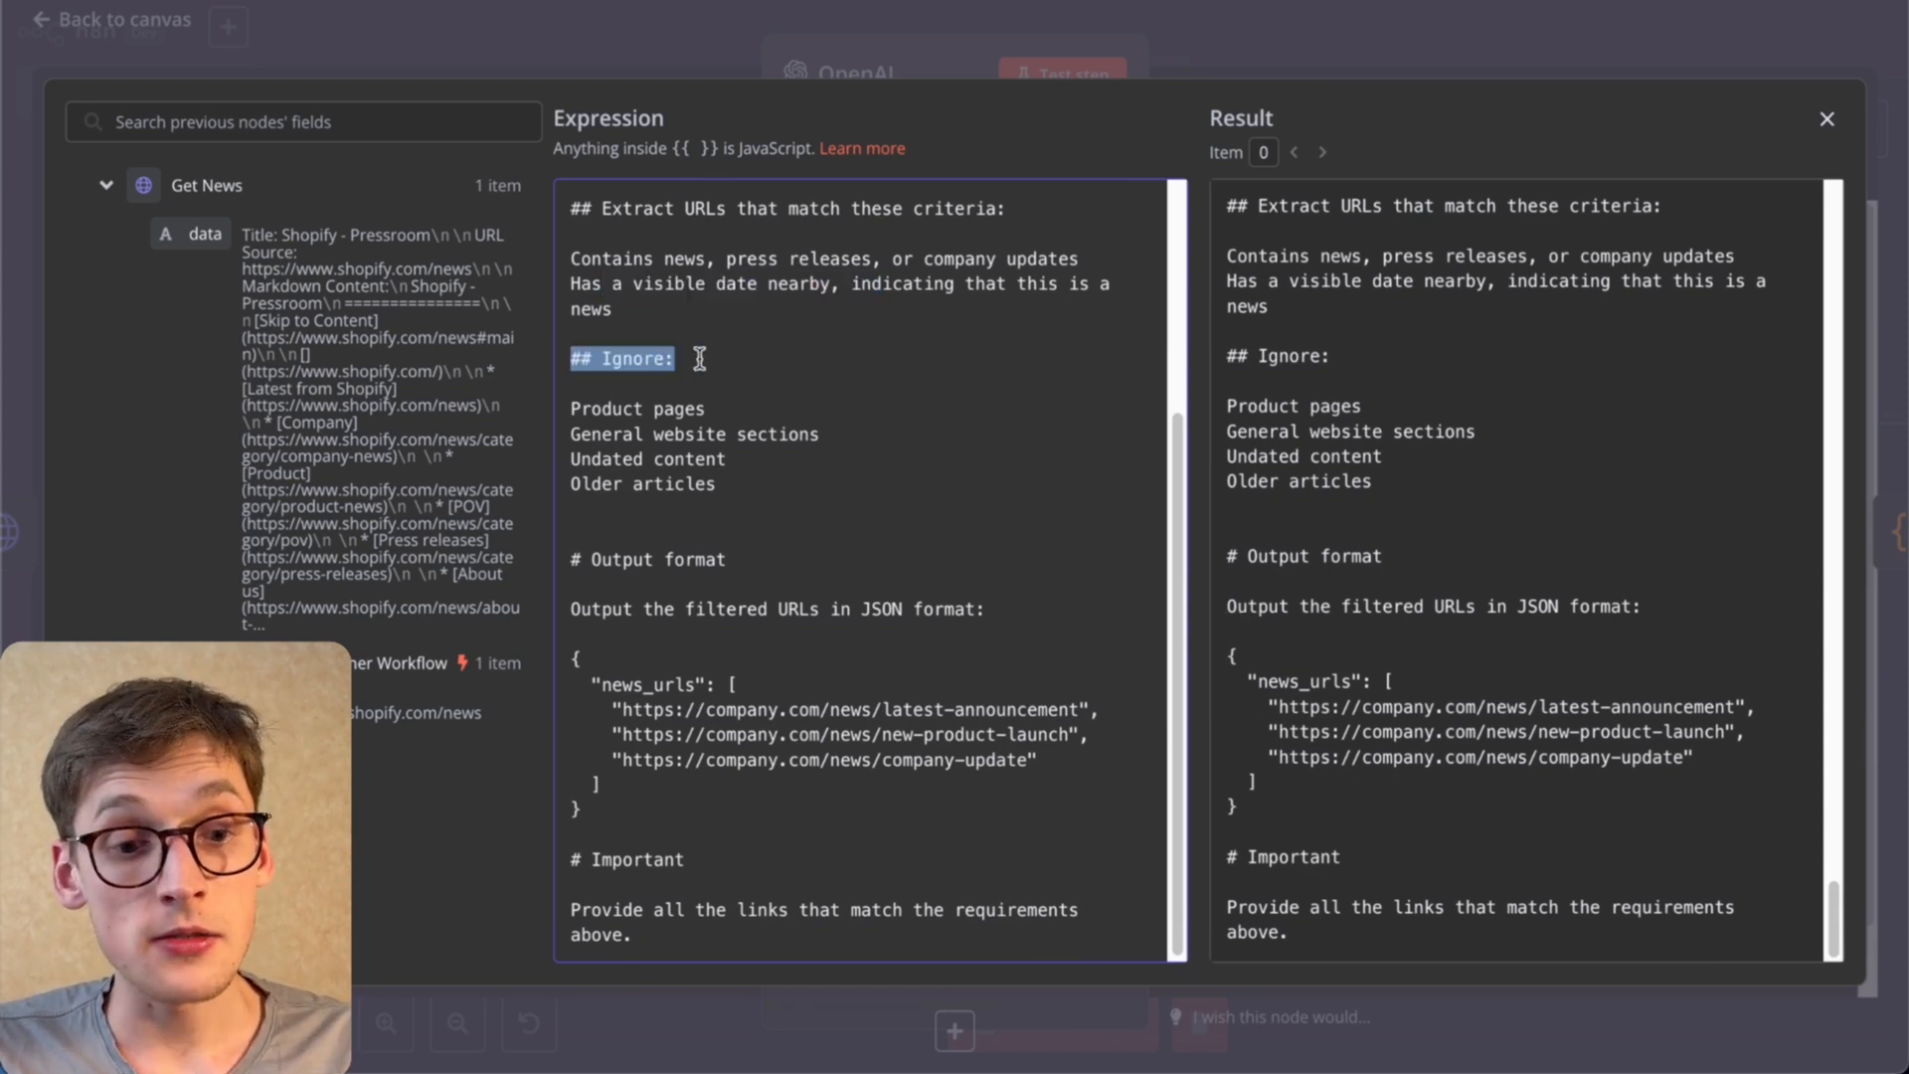
drag(574, 409, 725, 409)
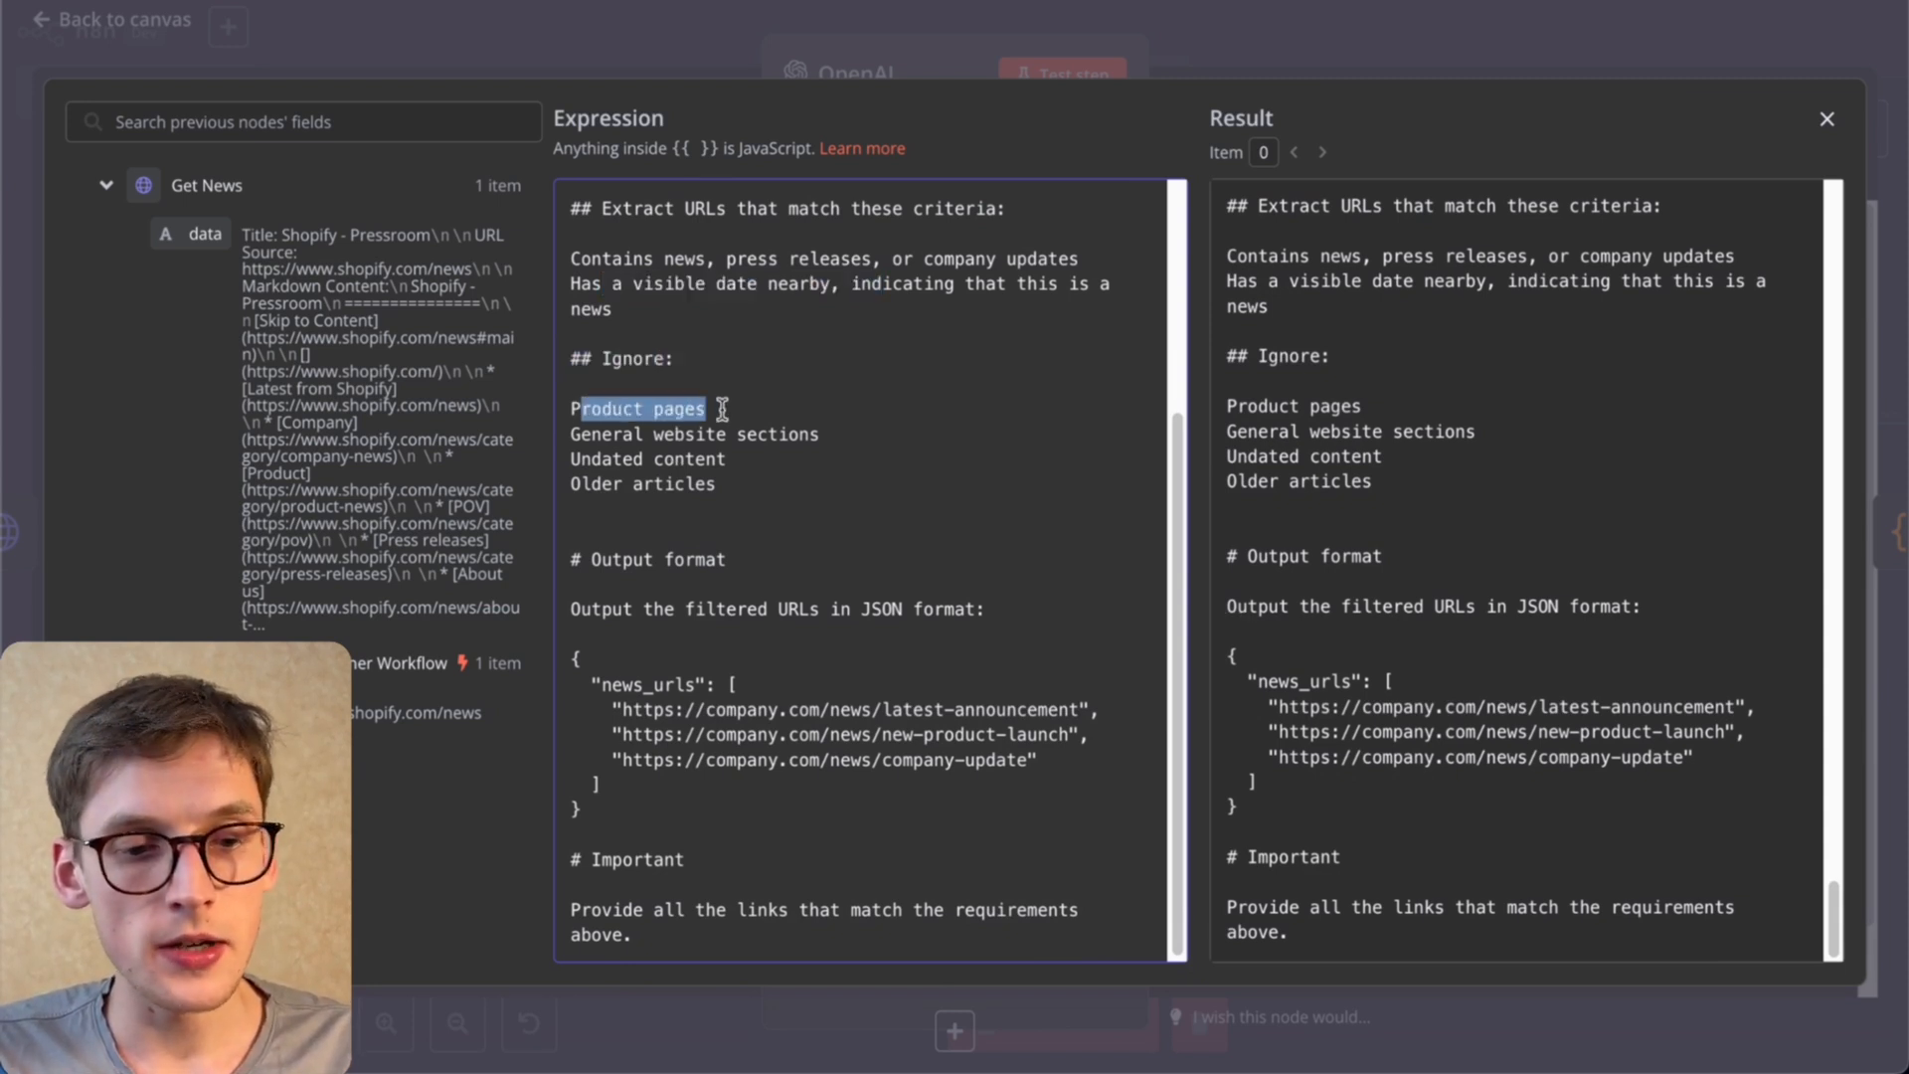
click(843, 460)
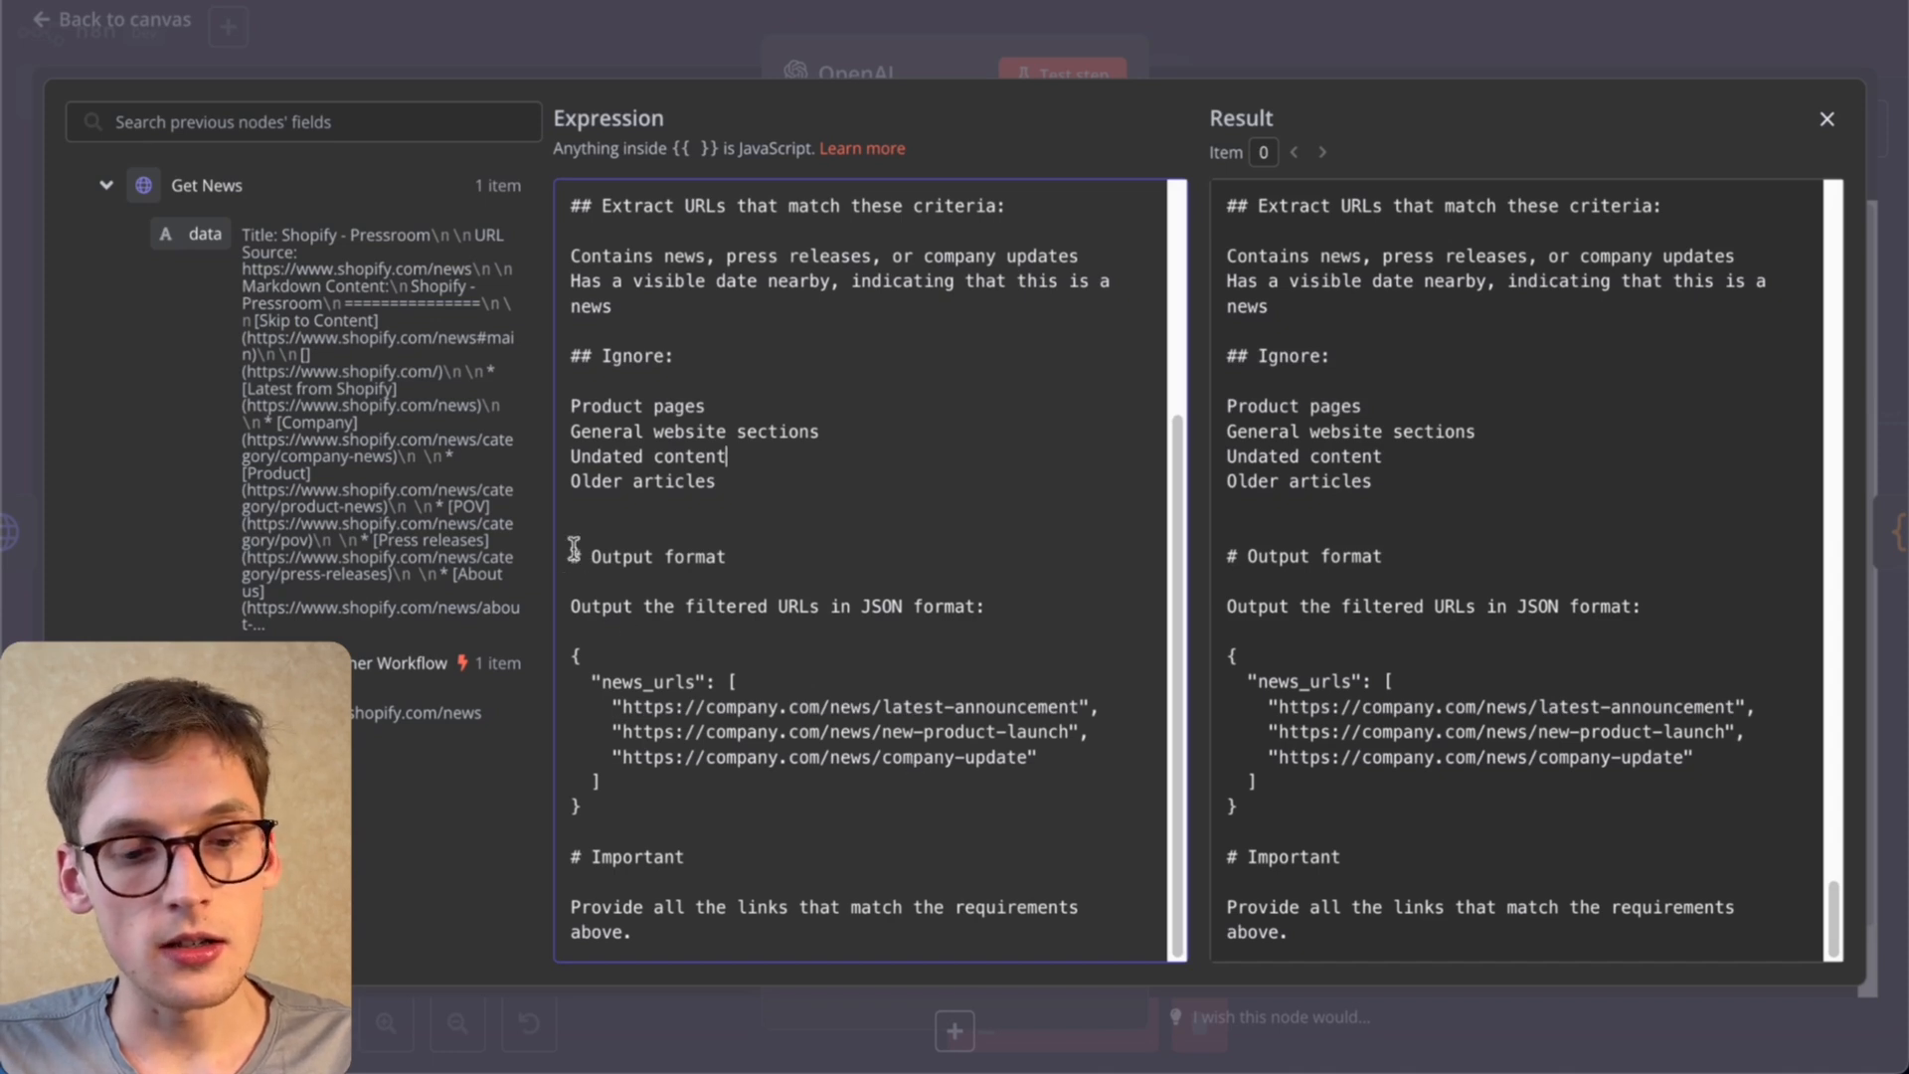
Step: Examine the prompt's output format section with the news_urls JSON example and close the expression editor
drag(573, 551, 717, 563)
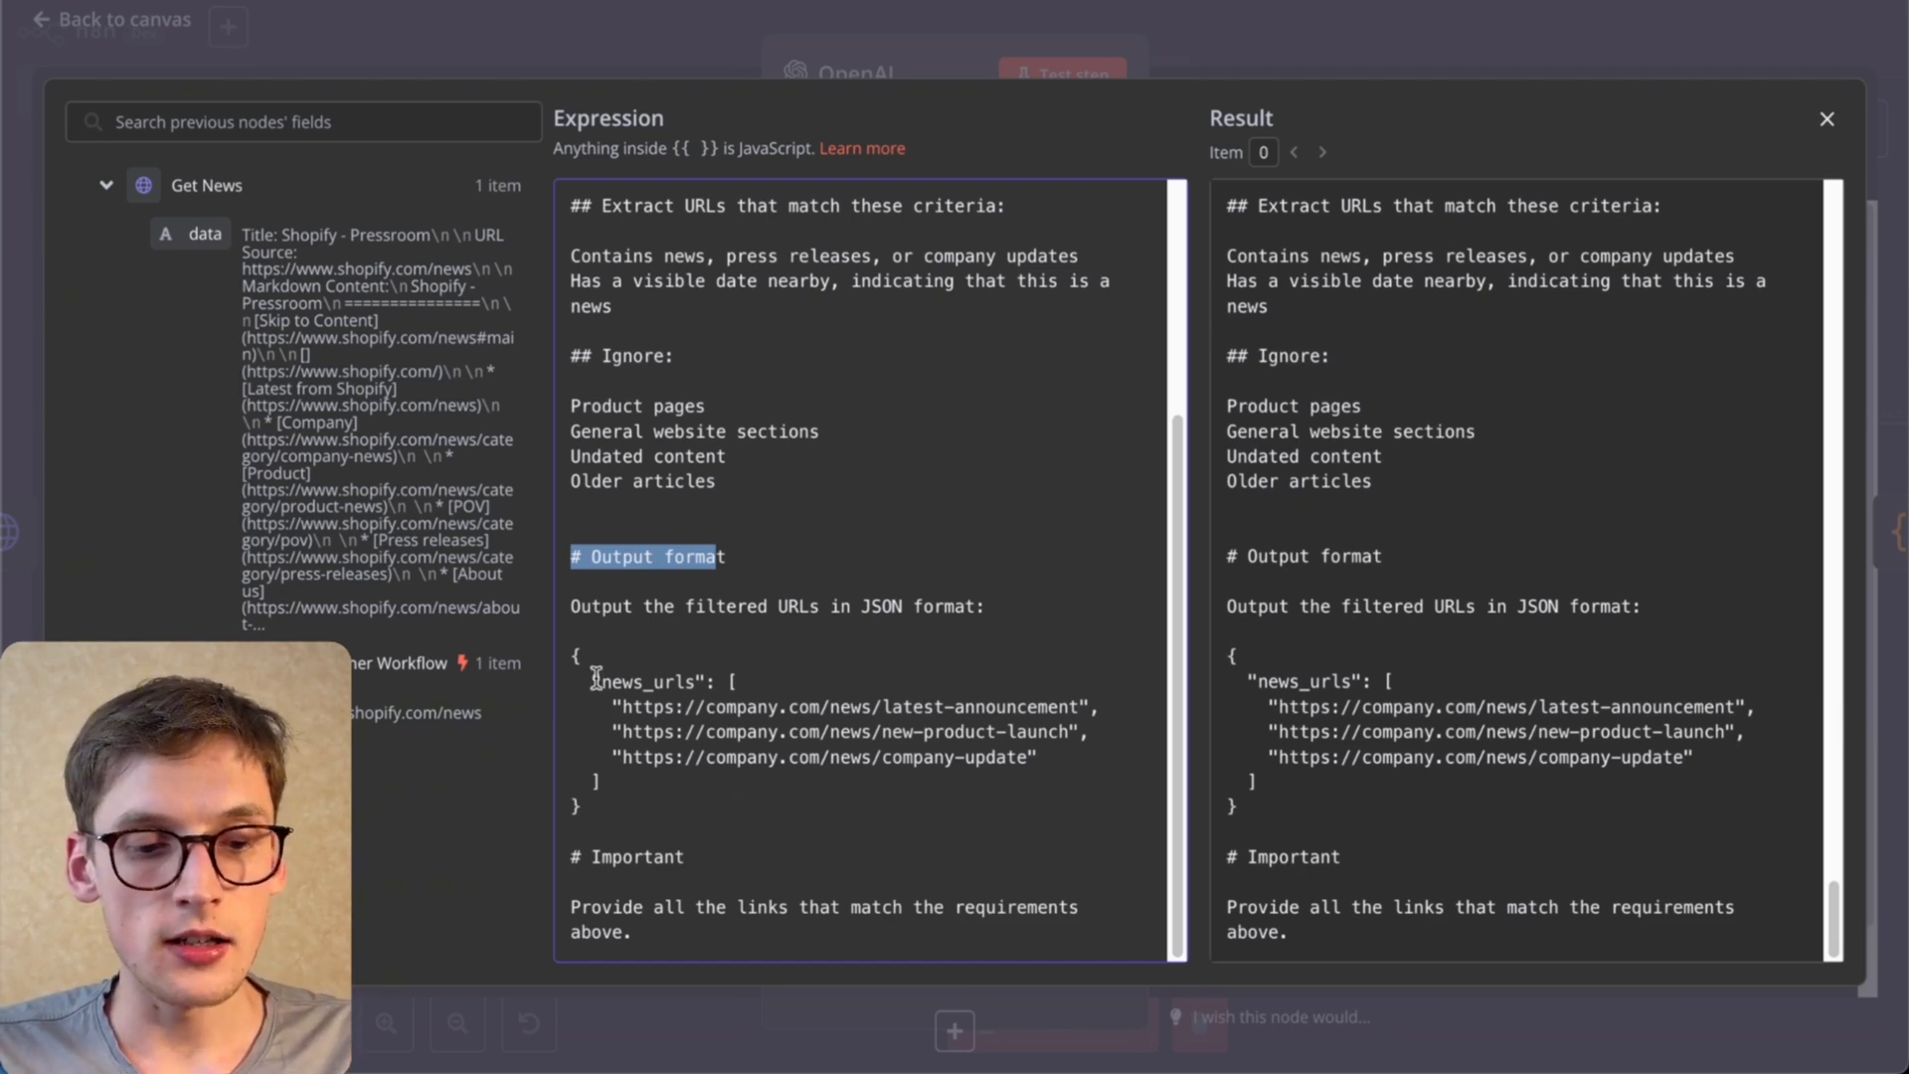
drag(592, 683, 927, 759)
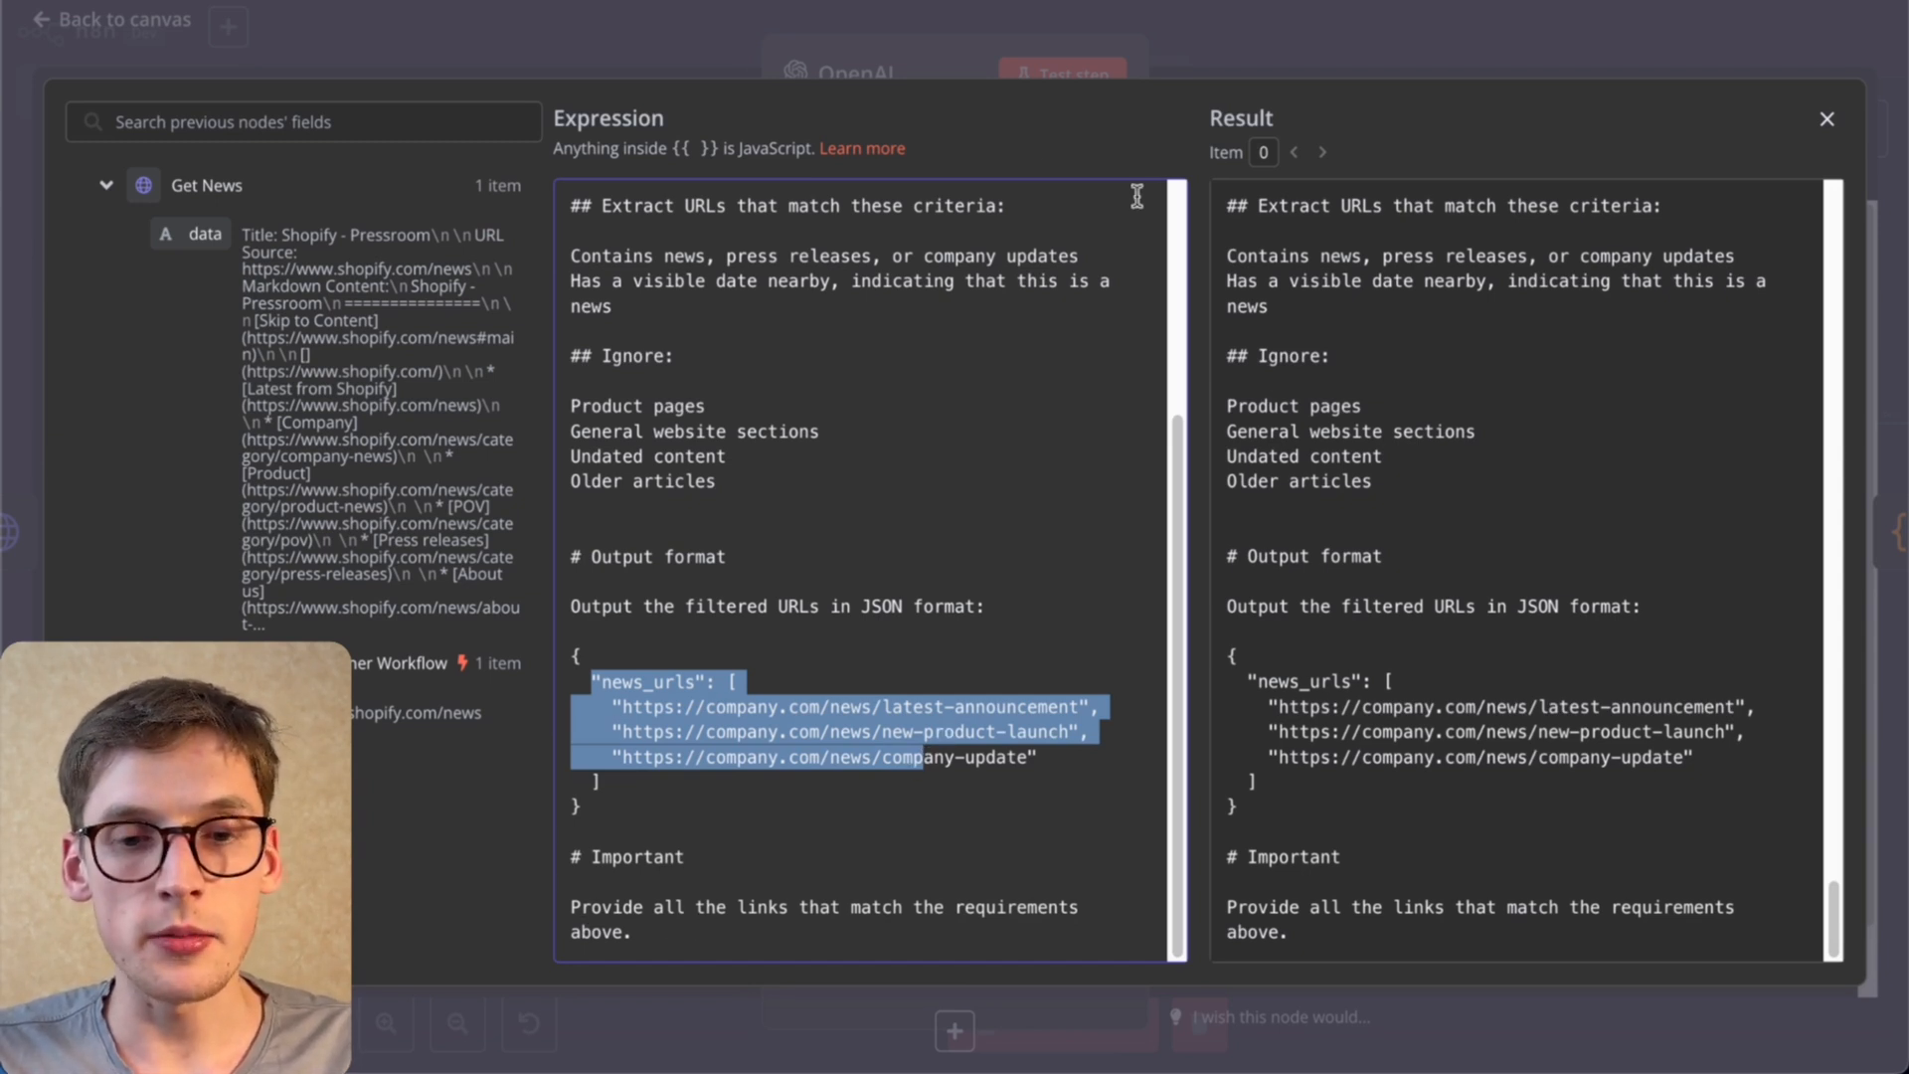
click(970, 45)
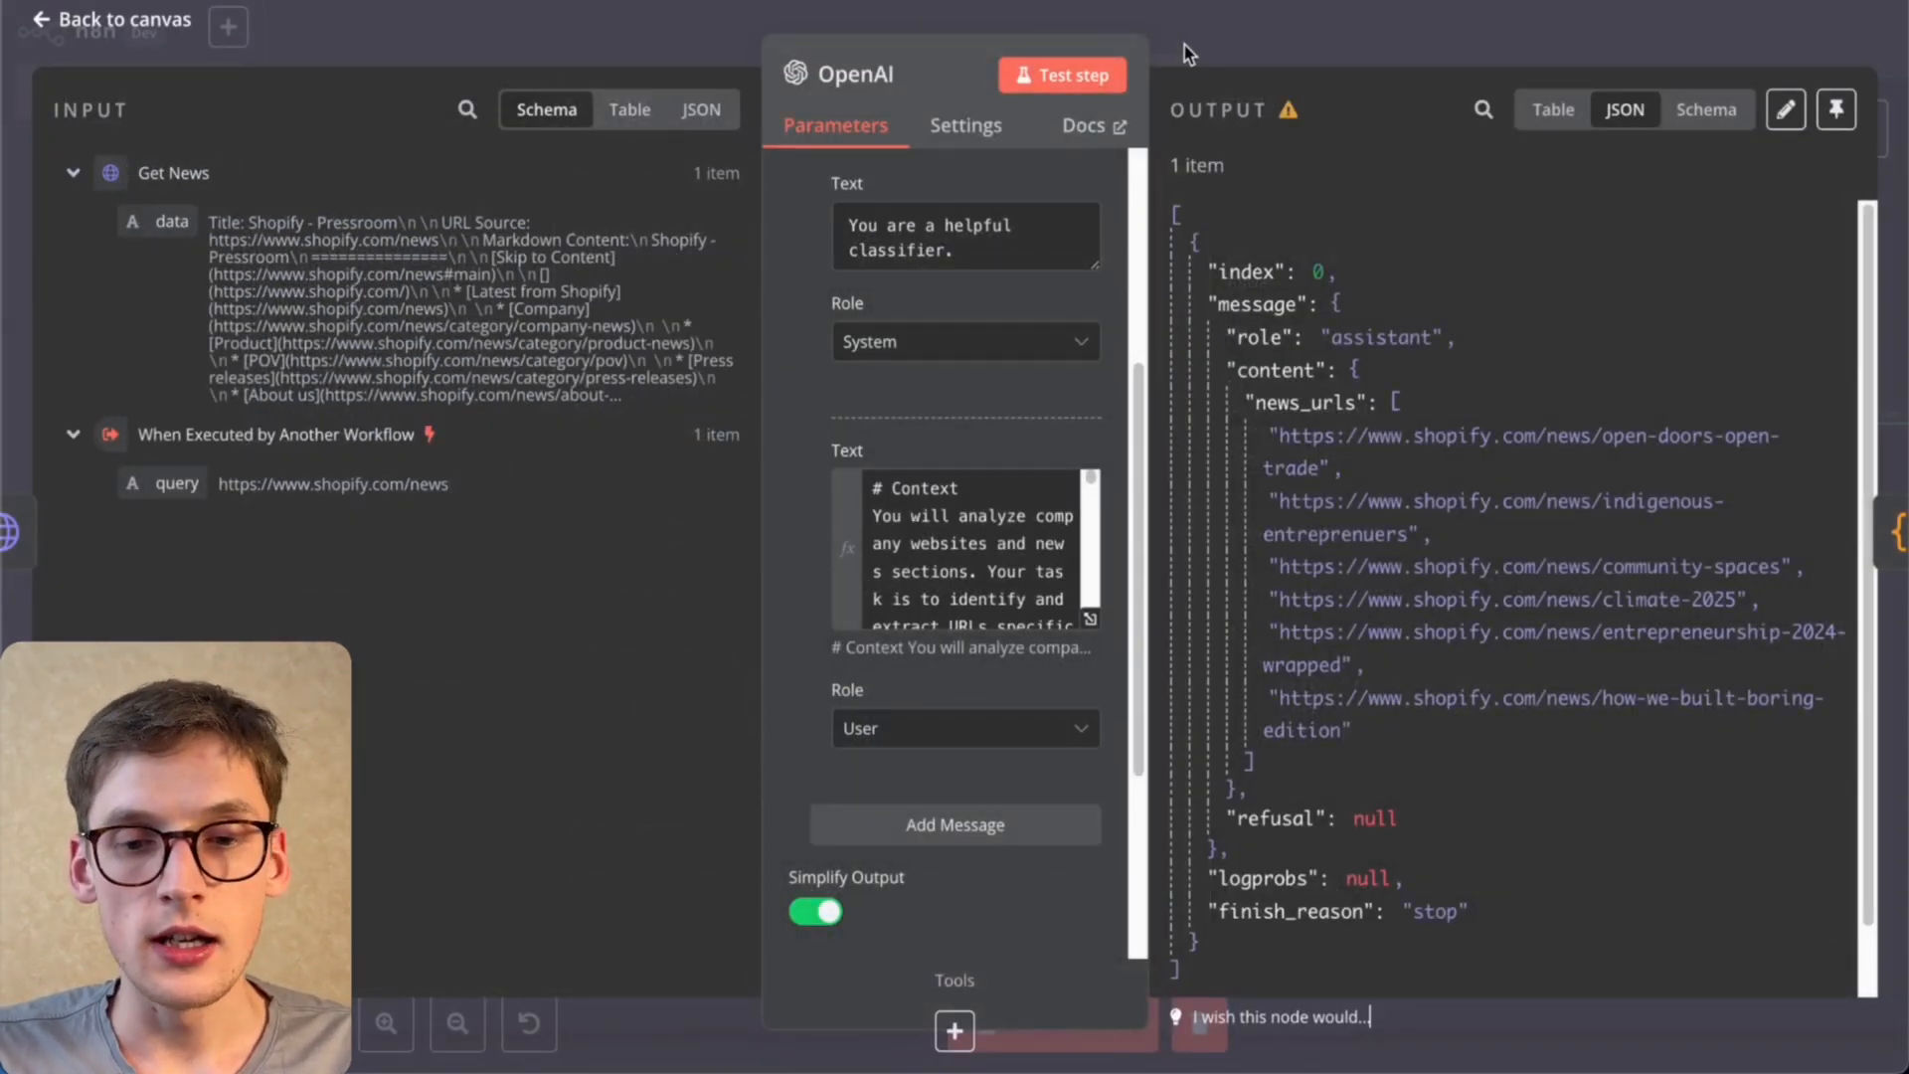
Step: Examine the whole list of news_urls in the OpenAI node's JSON output and close the node
scroll(1270, 359, down, 1)
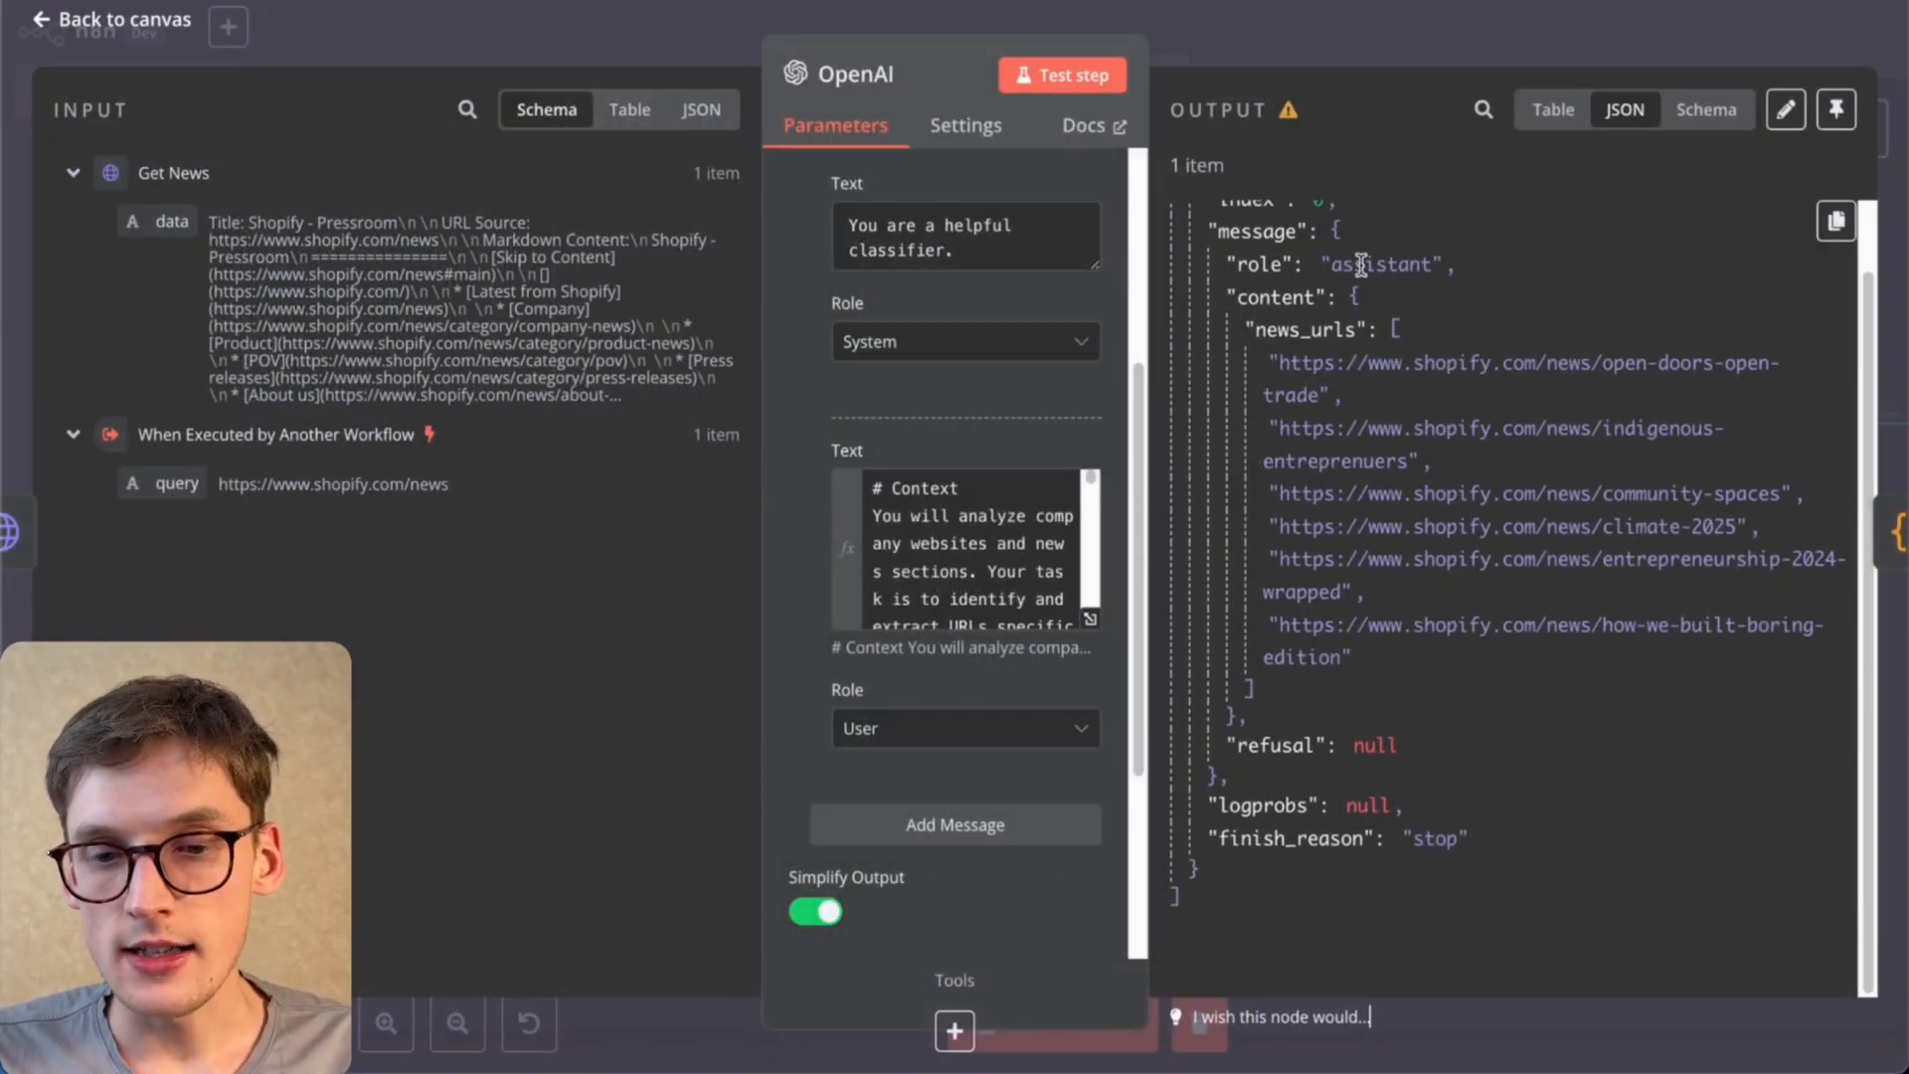
drag(1270, 363, 1395, 648)
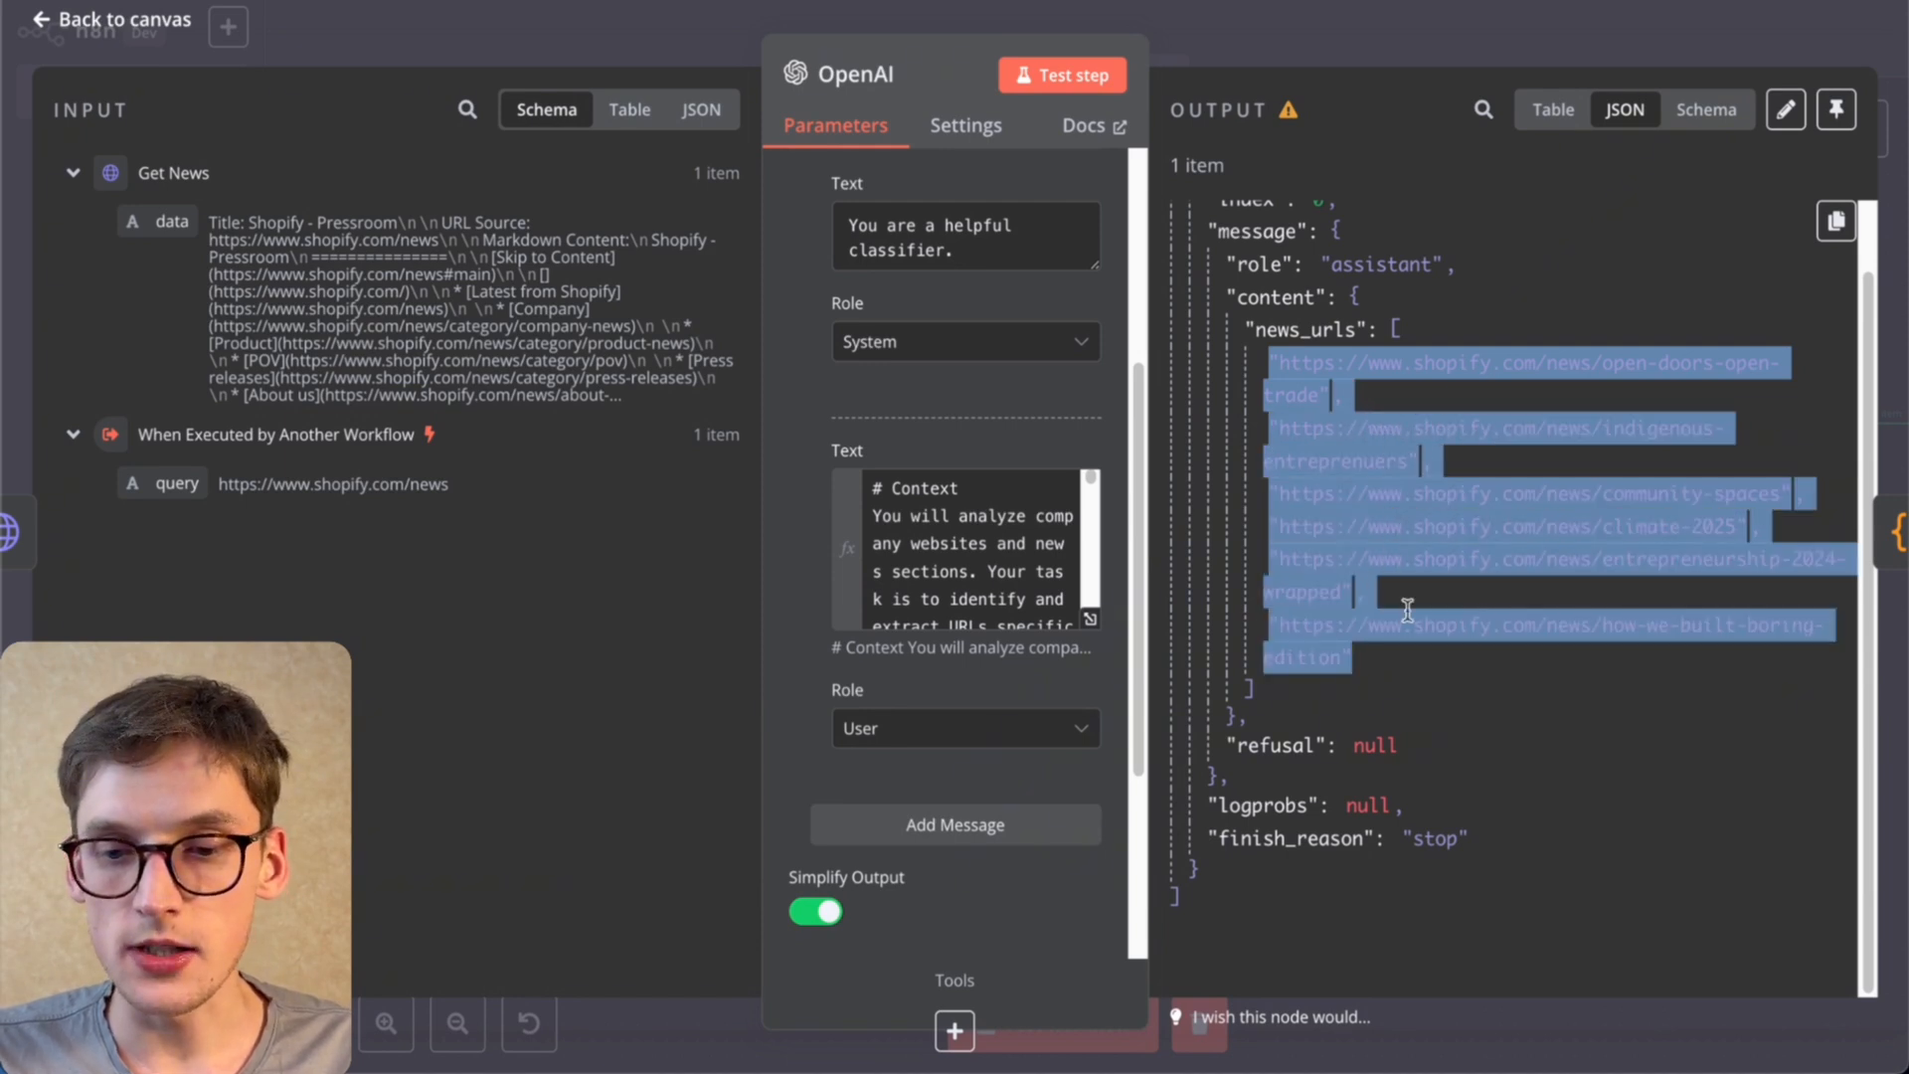
click(1368, 44)
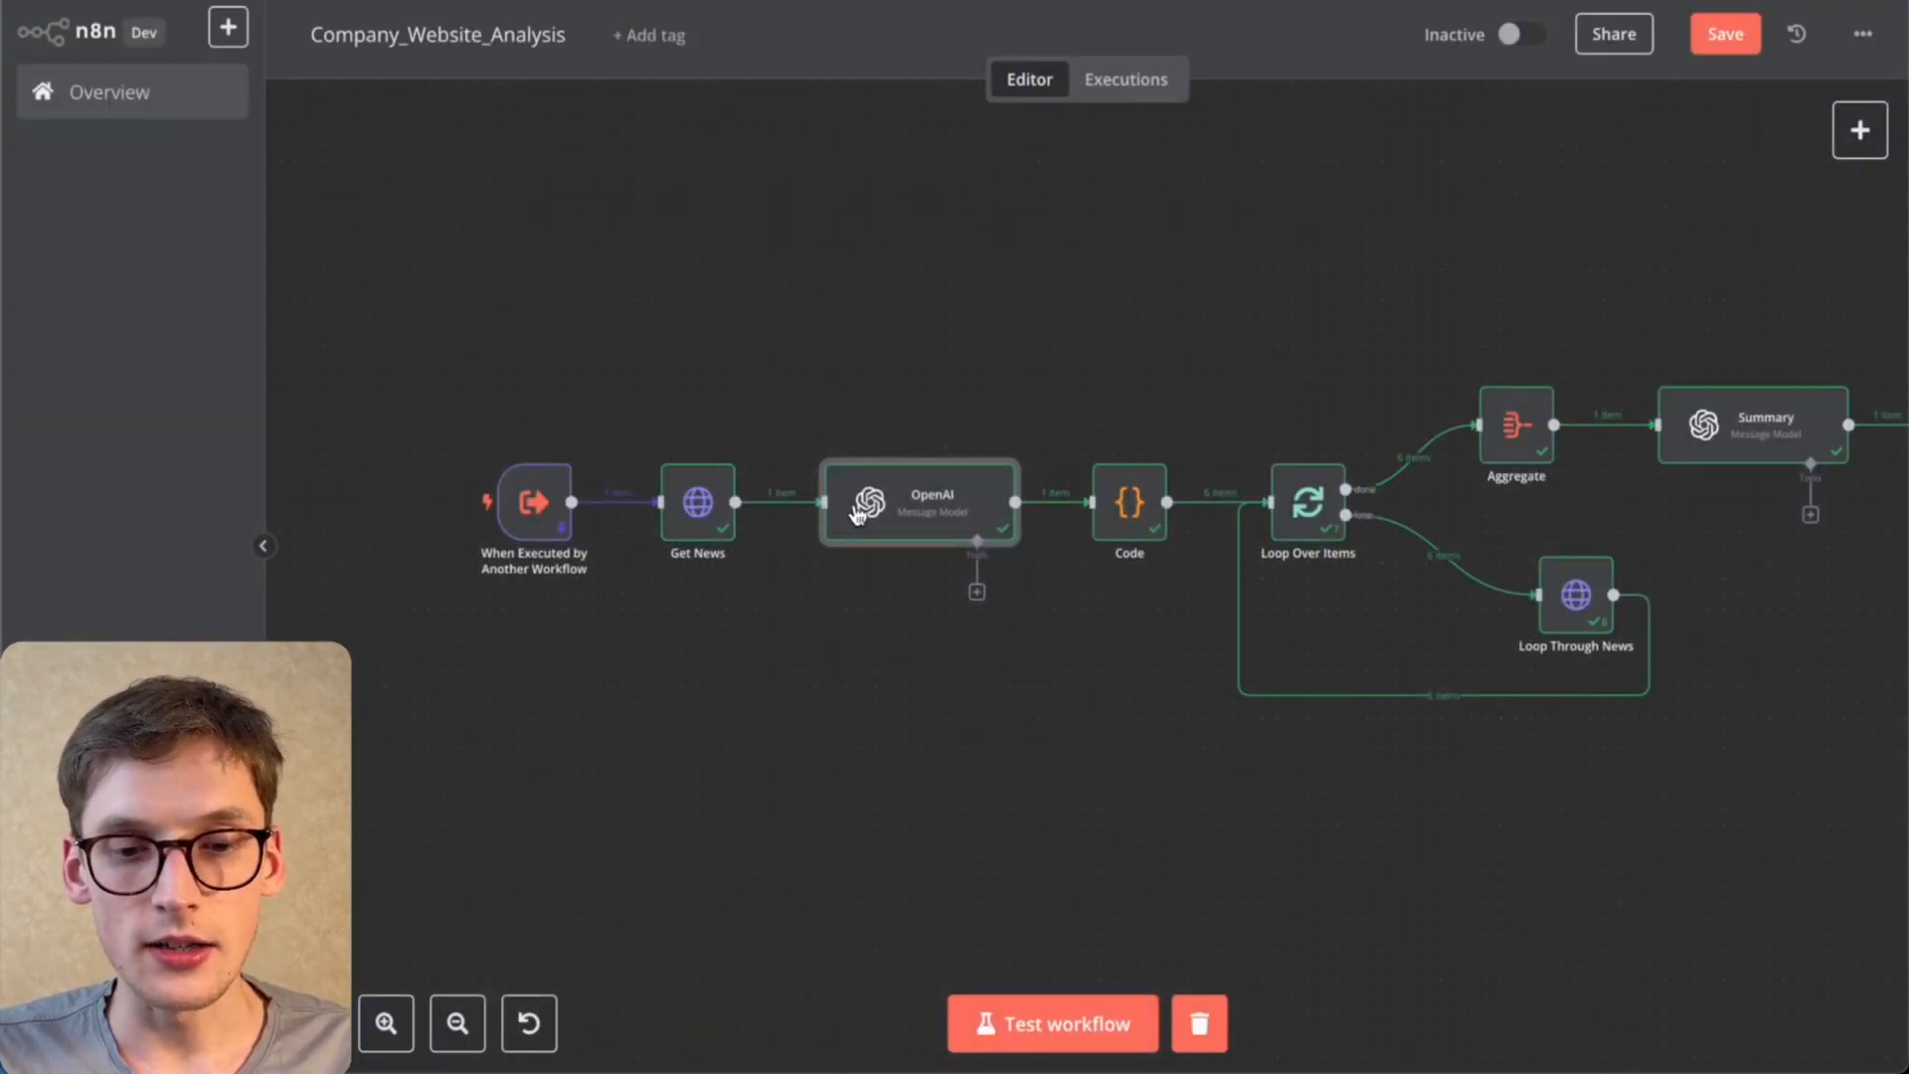
Step: Reopen the OpenAI node, inspect the first extracted URL, open-doors-open-trade, in its output, and return to the canvas
scroll(999, 689, right, 3)
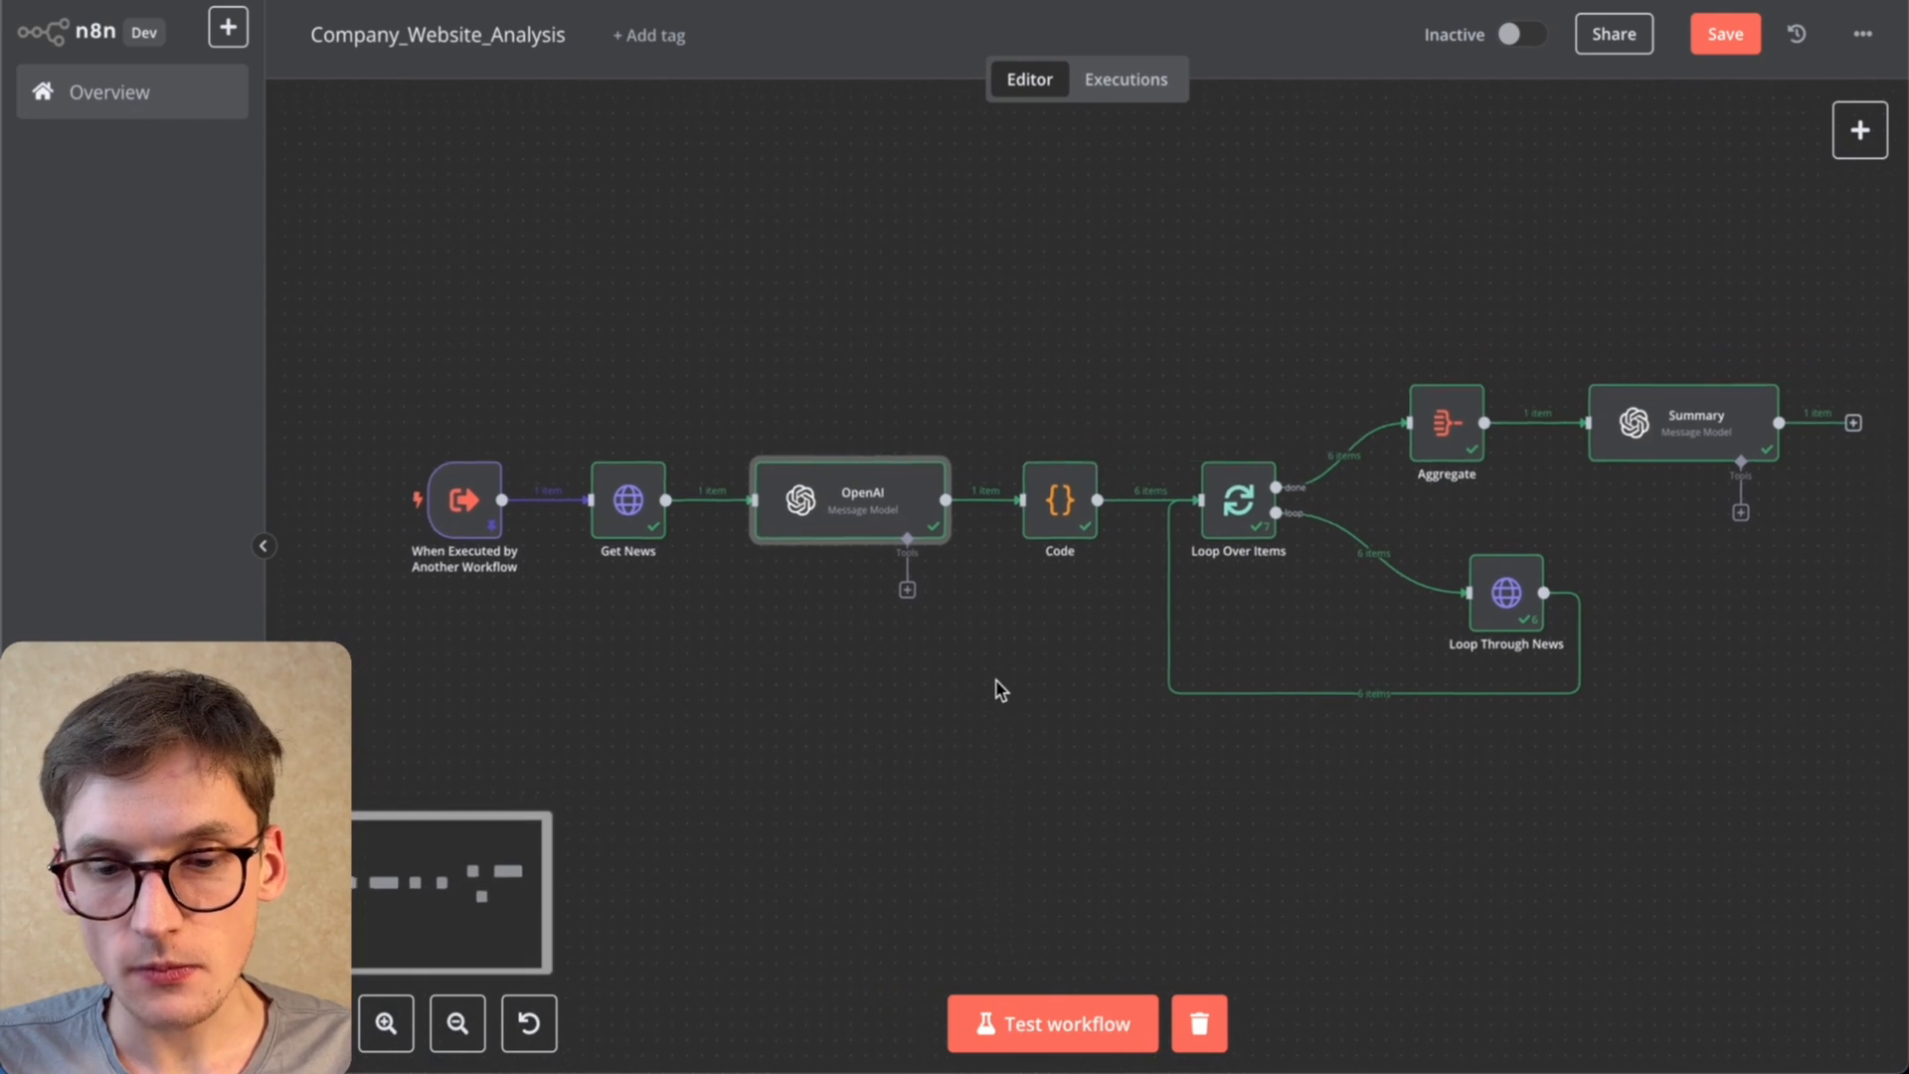
double_click(772, 519)
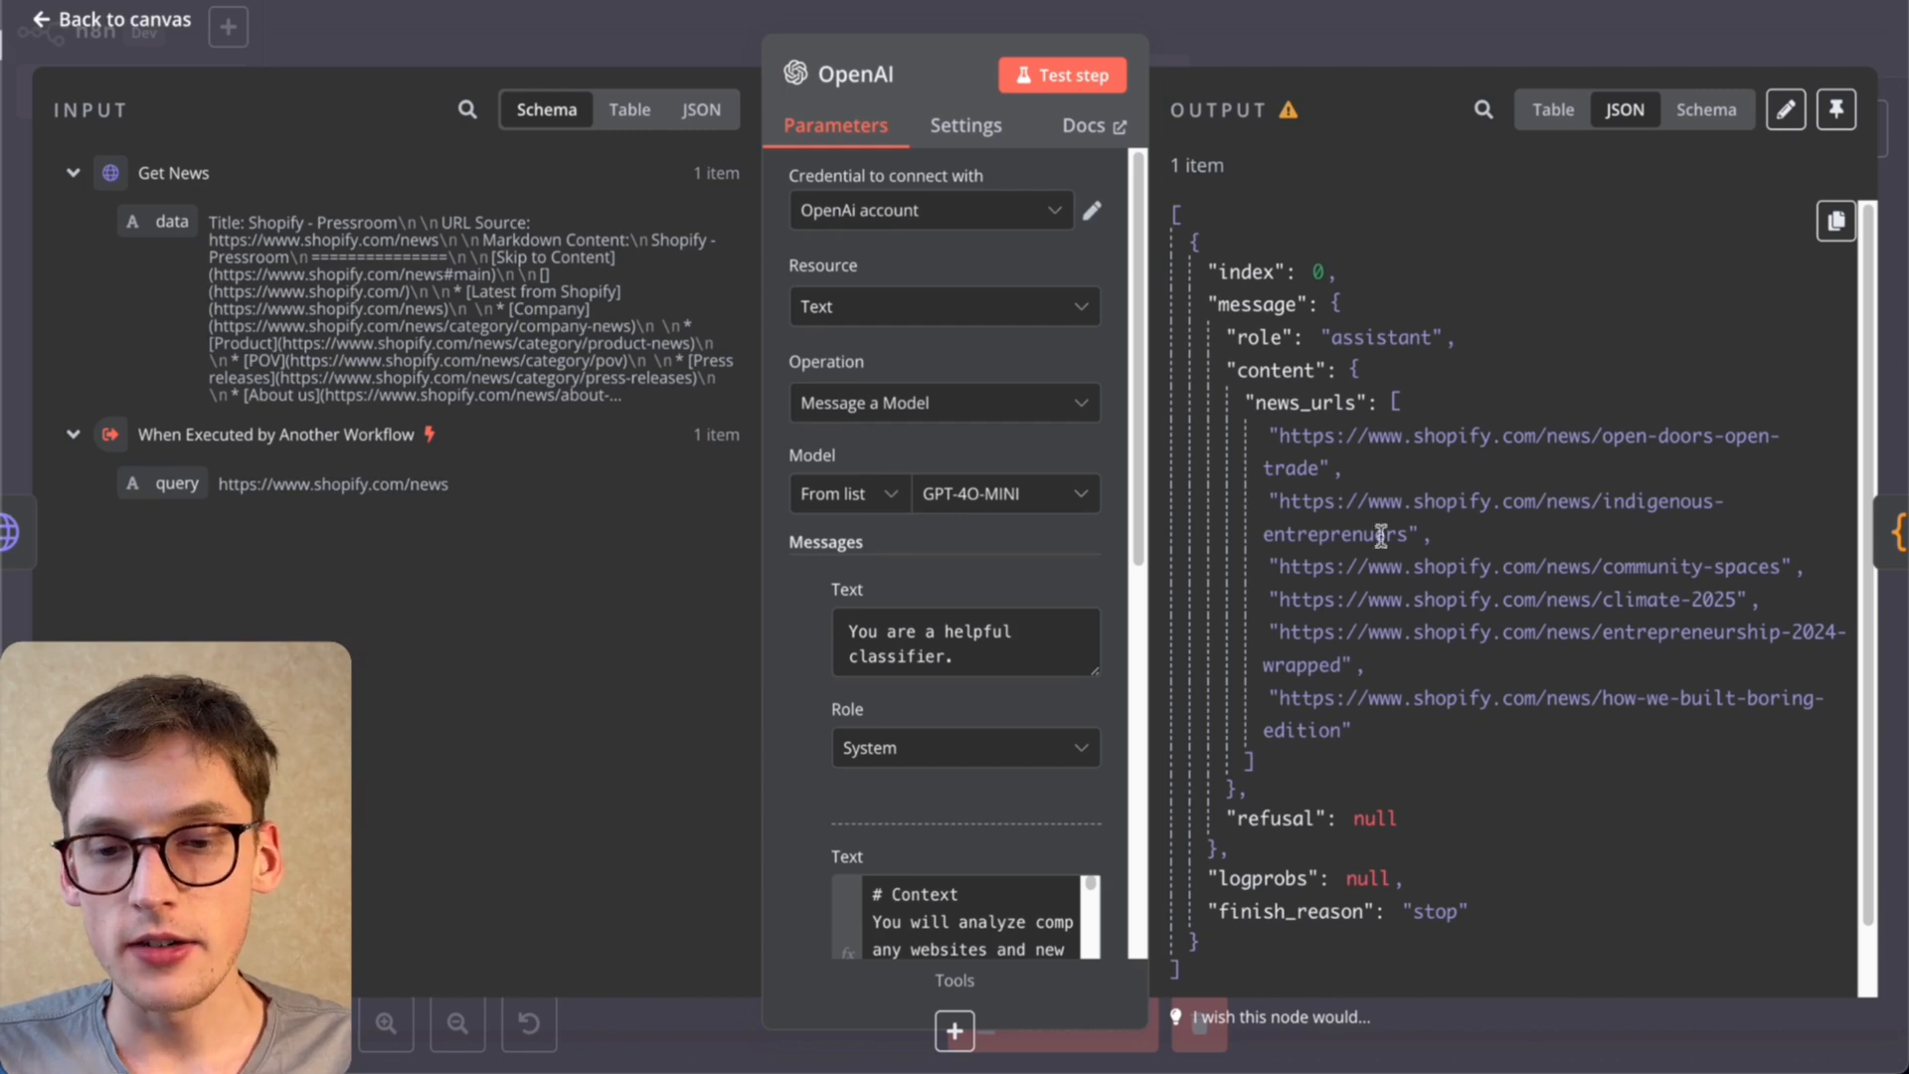
drag(1281, 441, 1354, 748)
click(1311, 430)
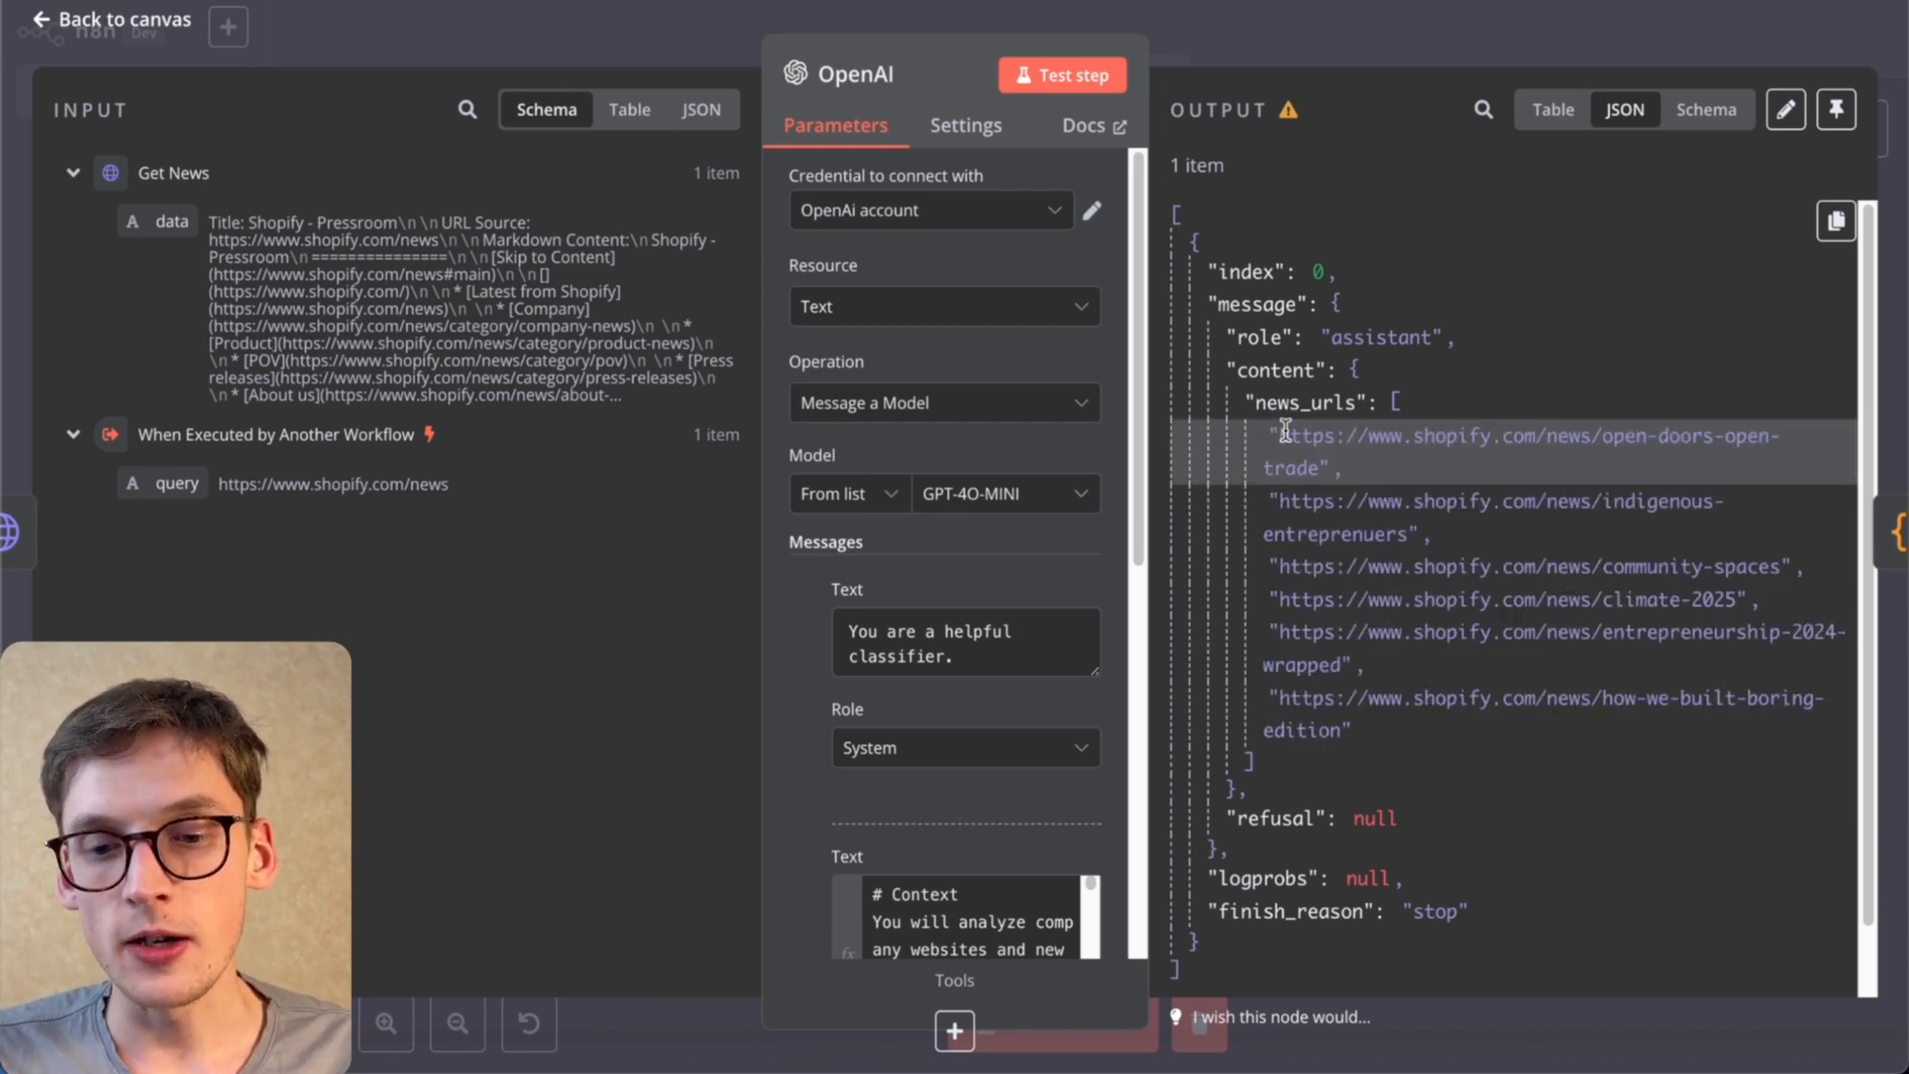
drag(1280, 436, 1352, 468)
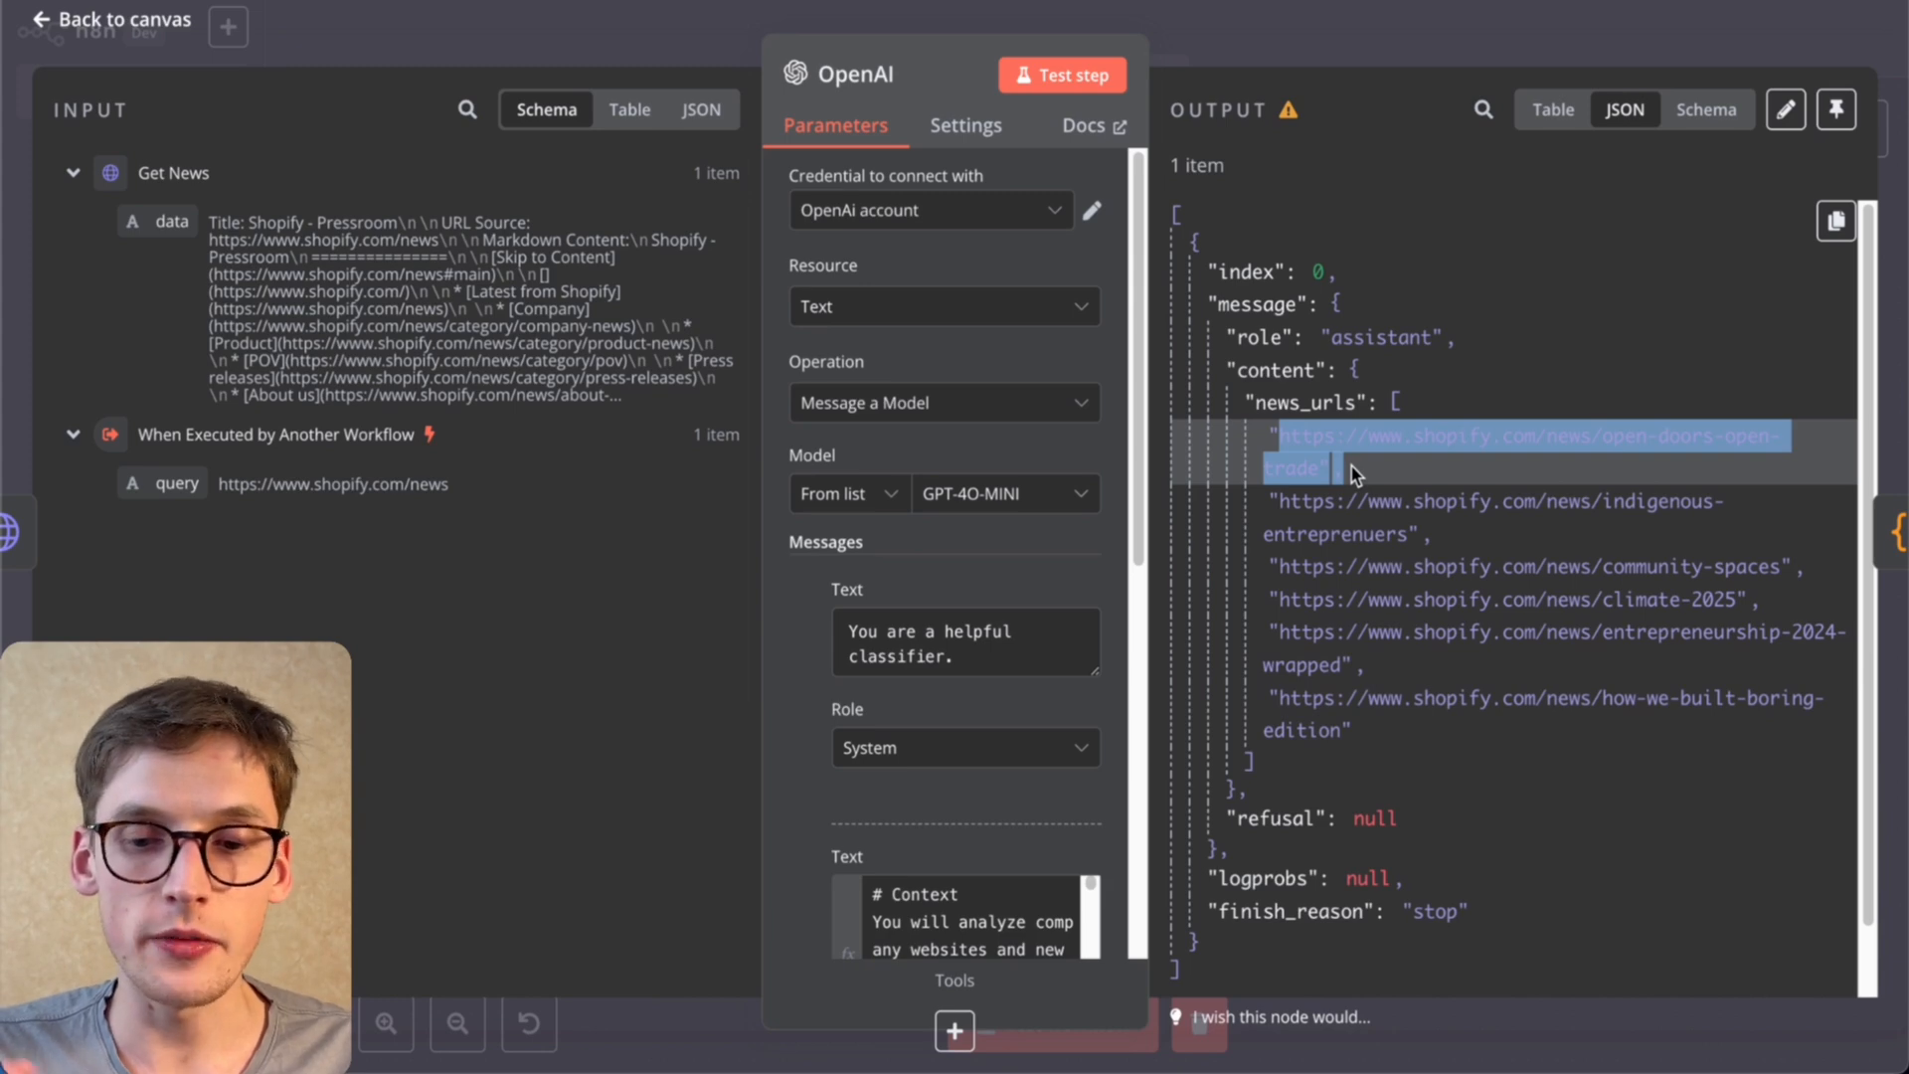
click(1268, 33)
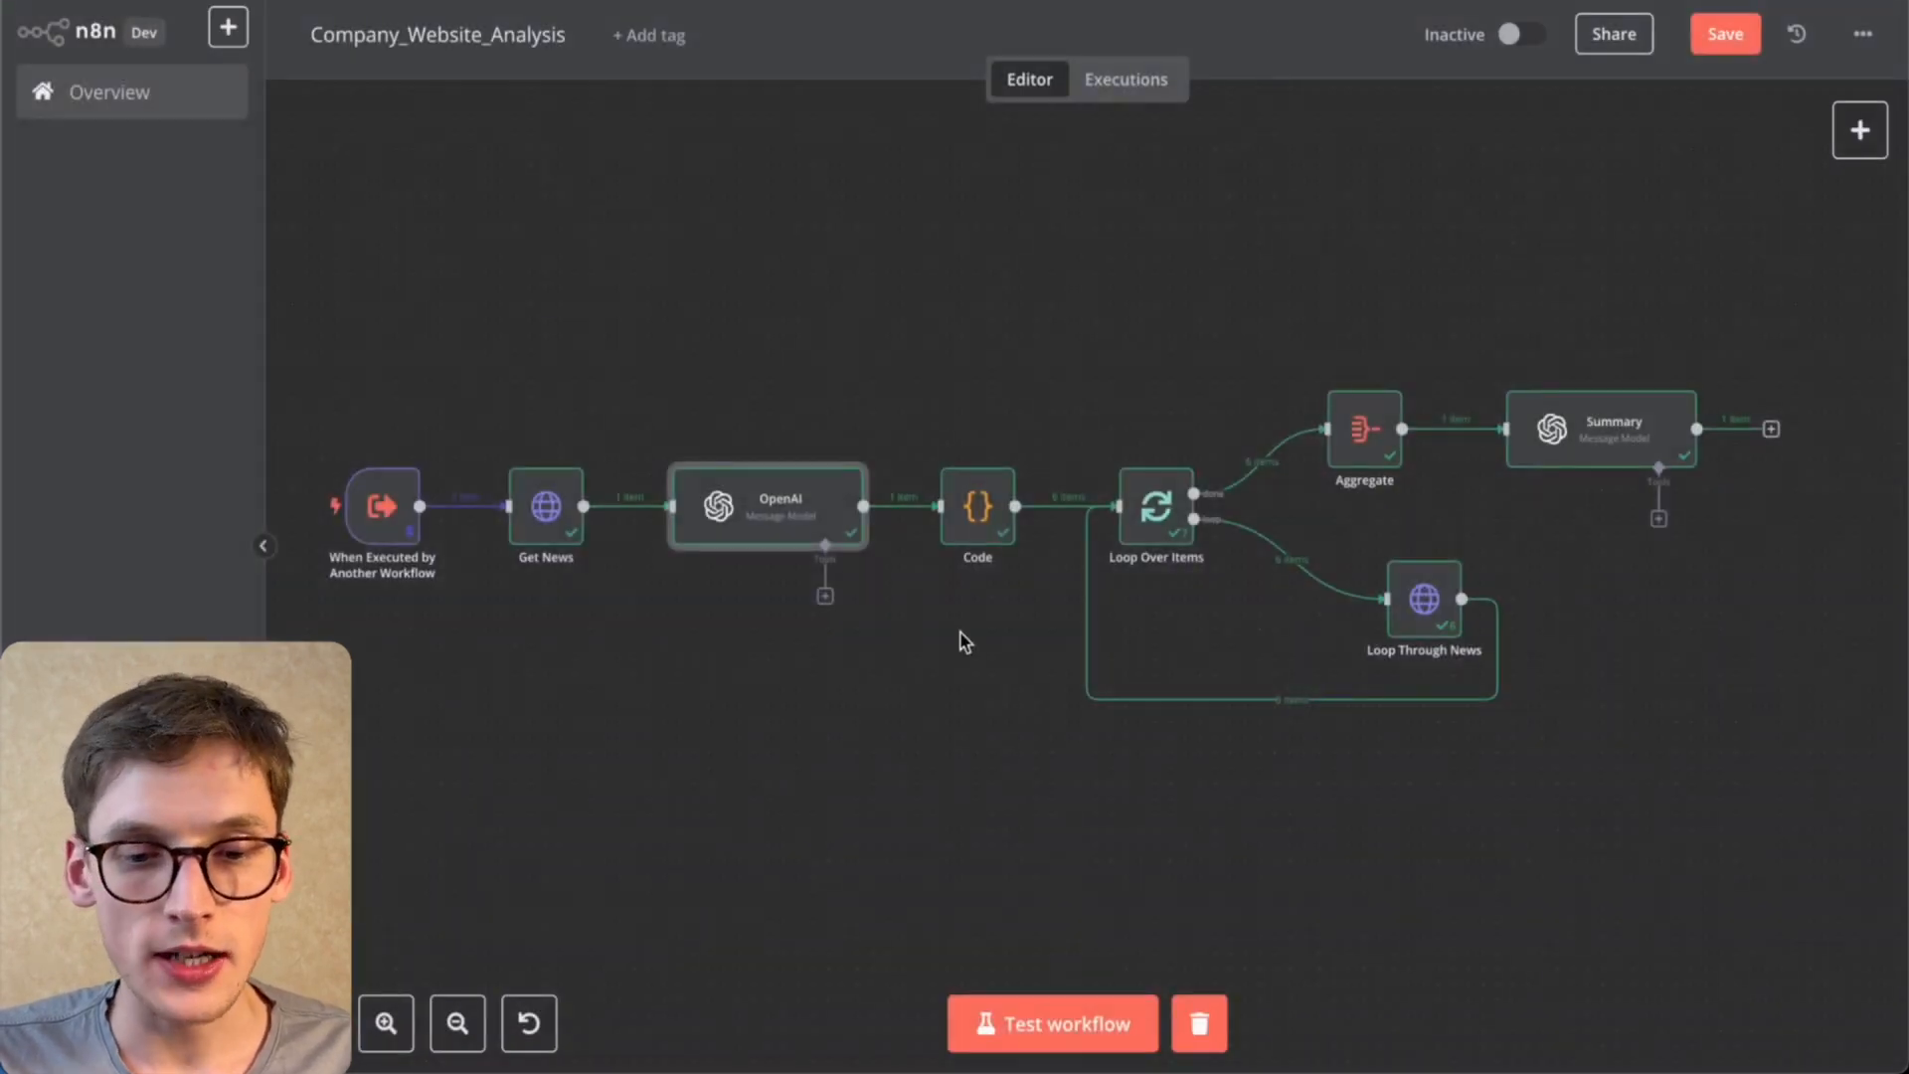
Step: Open the Code node, widen its output view to examine the separate news_url items, and close the node
double_click(968, 500)
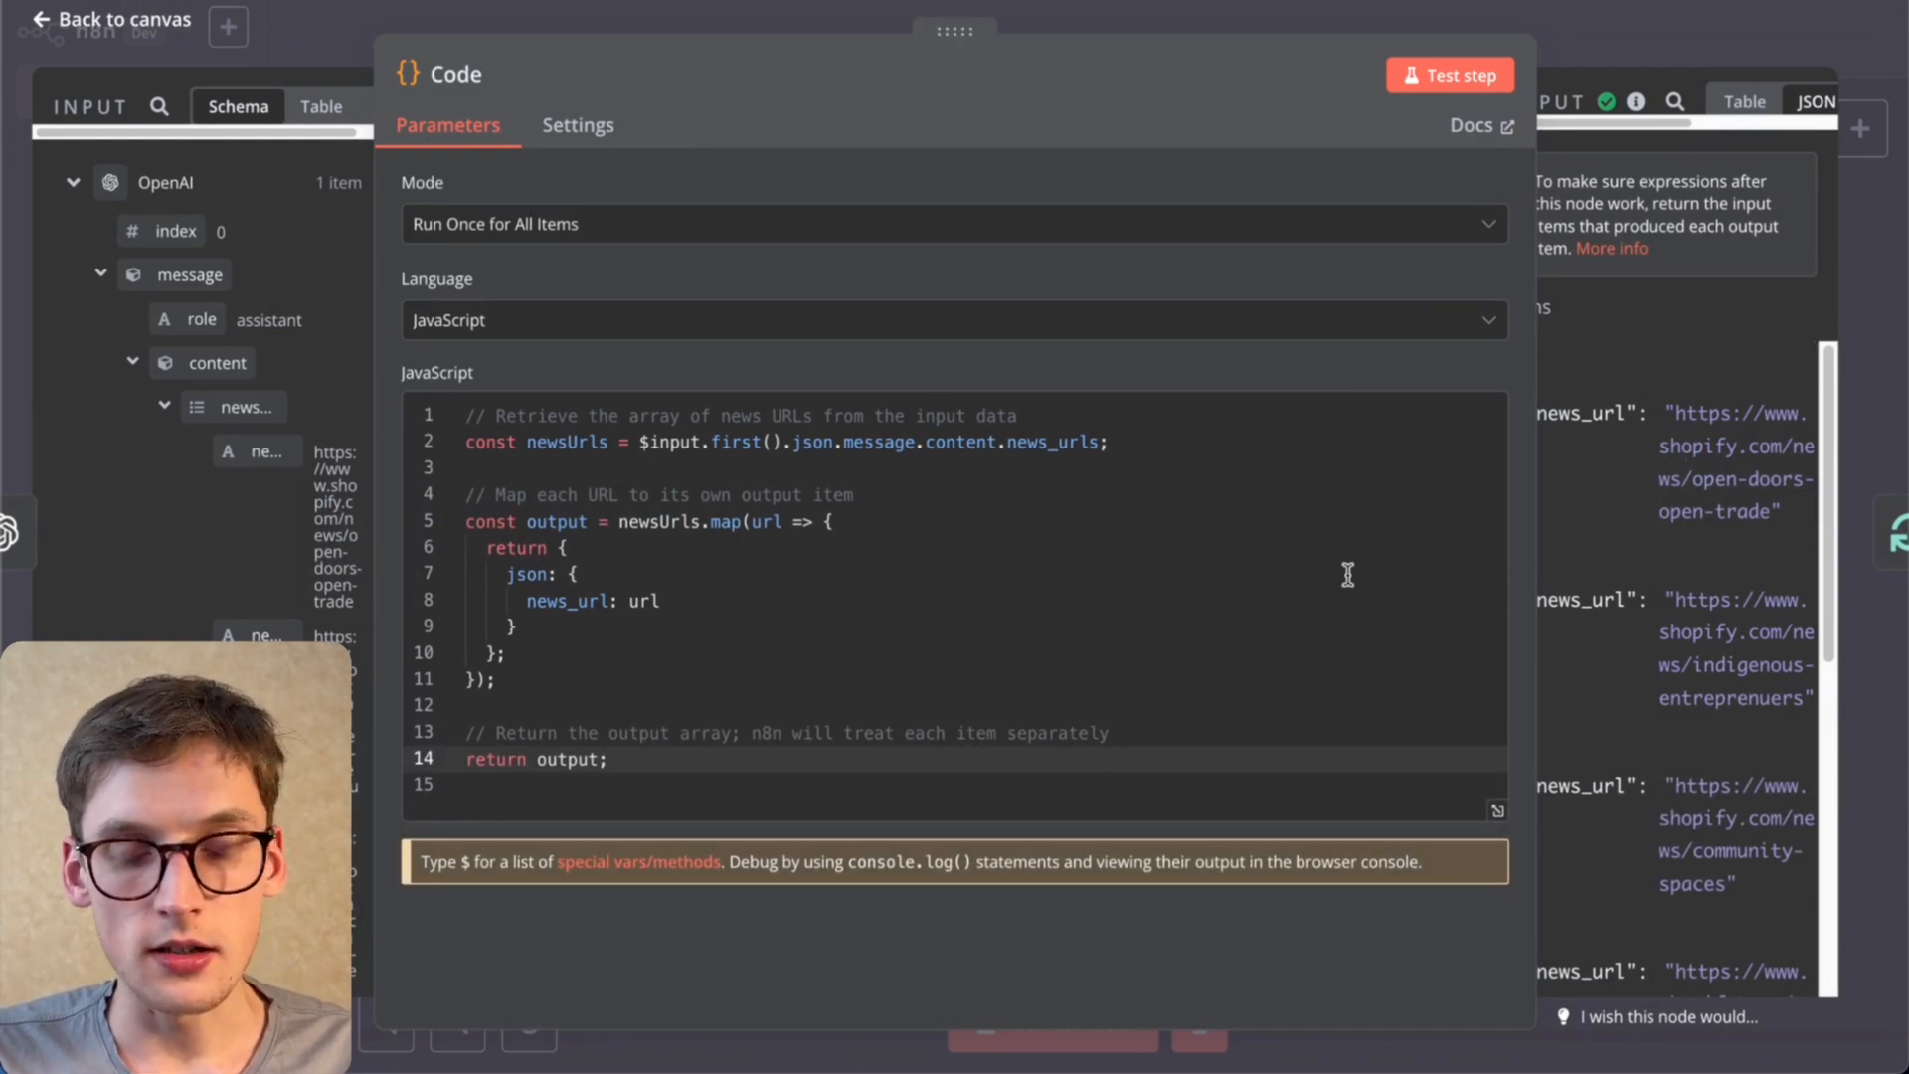
drag(923, 28, 638, 53)
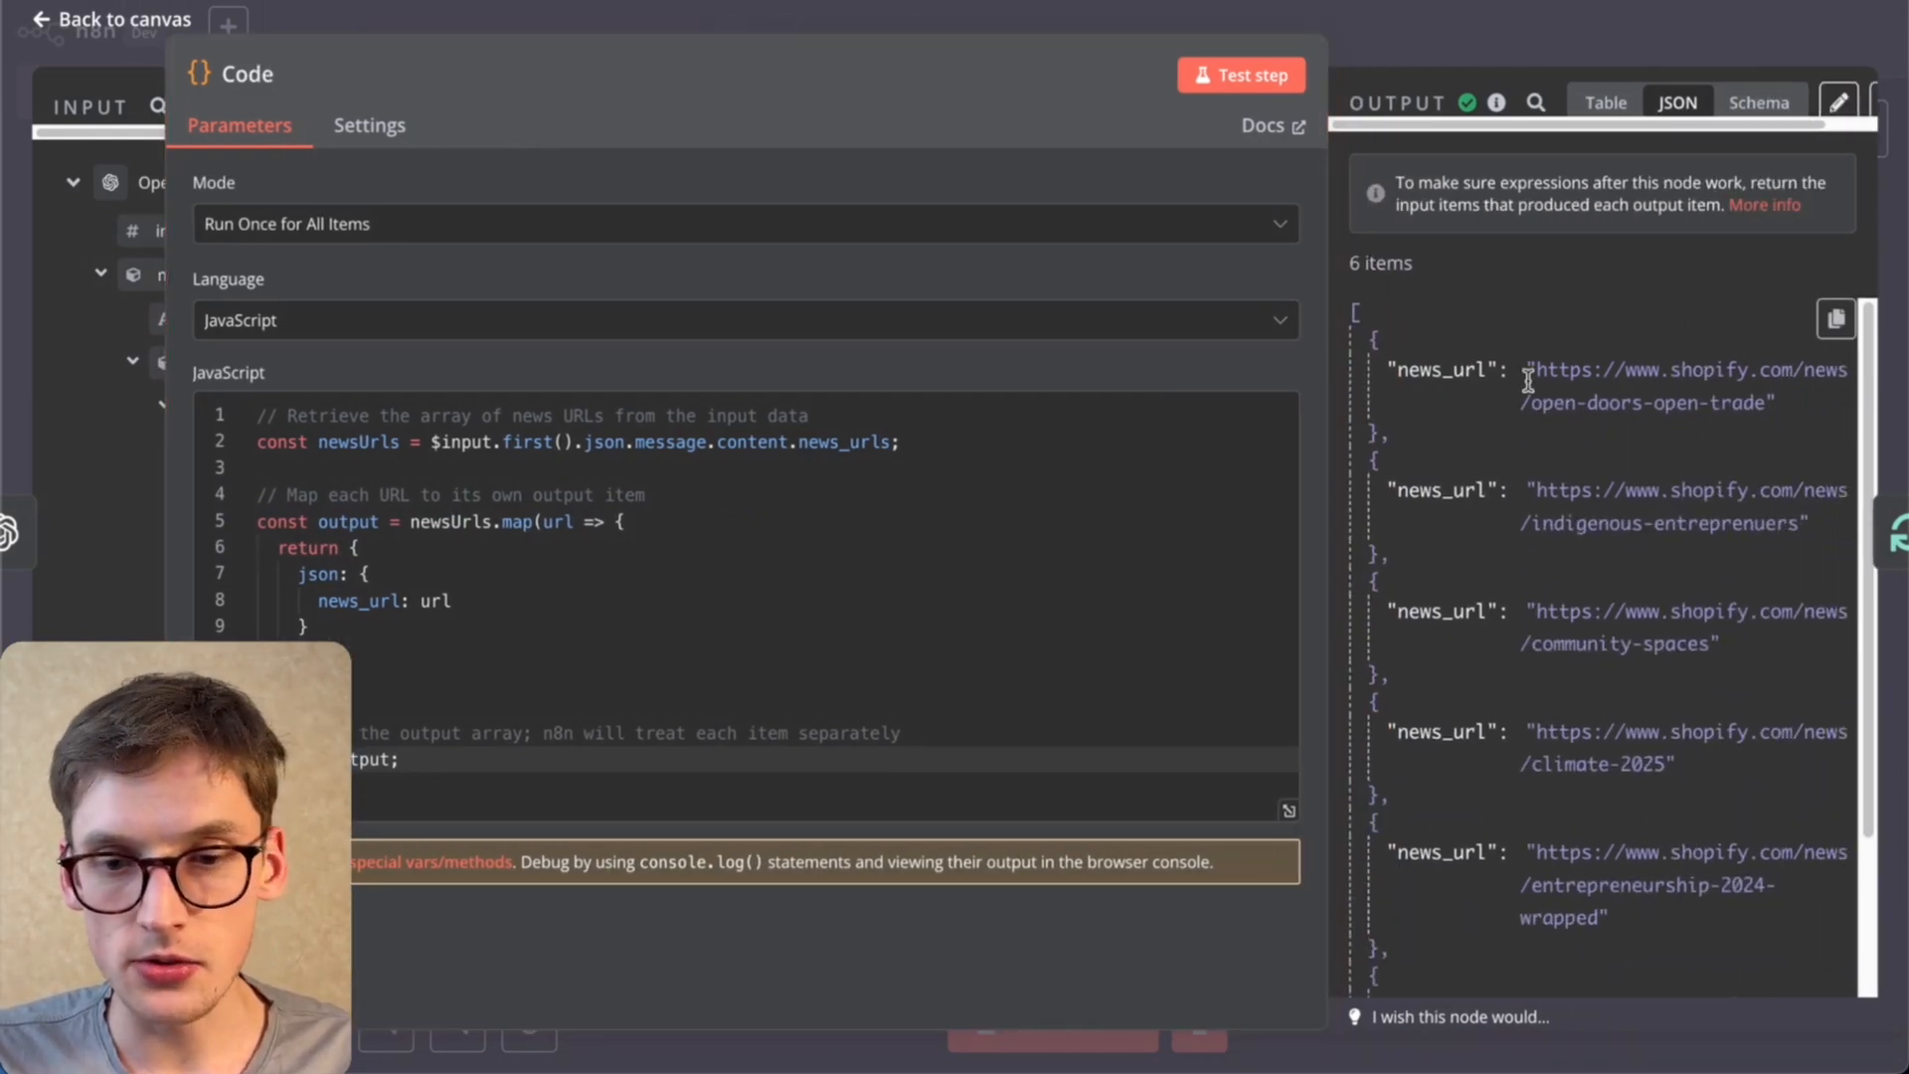
scroll(1591, 418, down, 1)
scroll(1595, 427, down, 2)
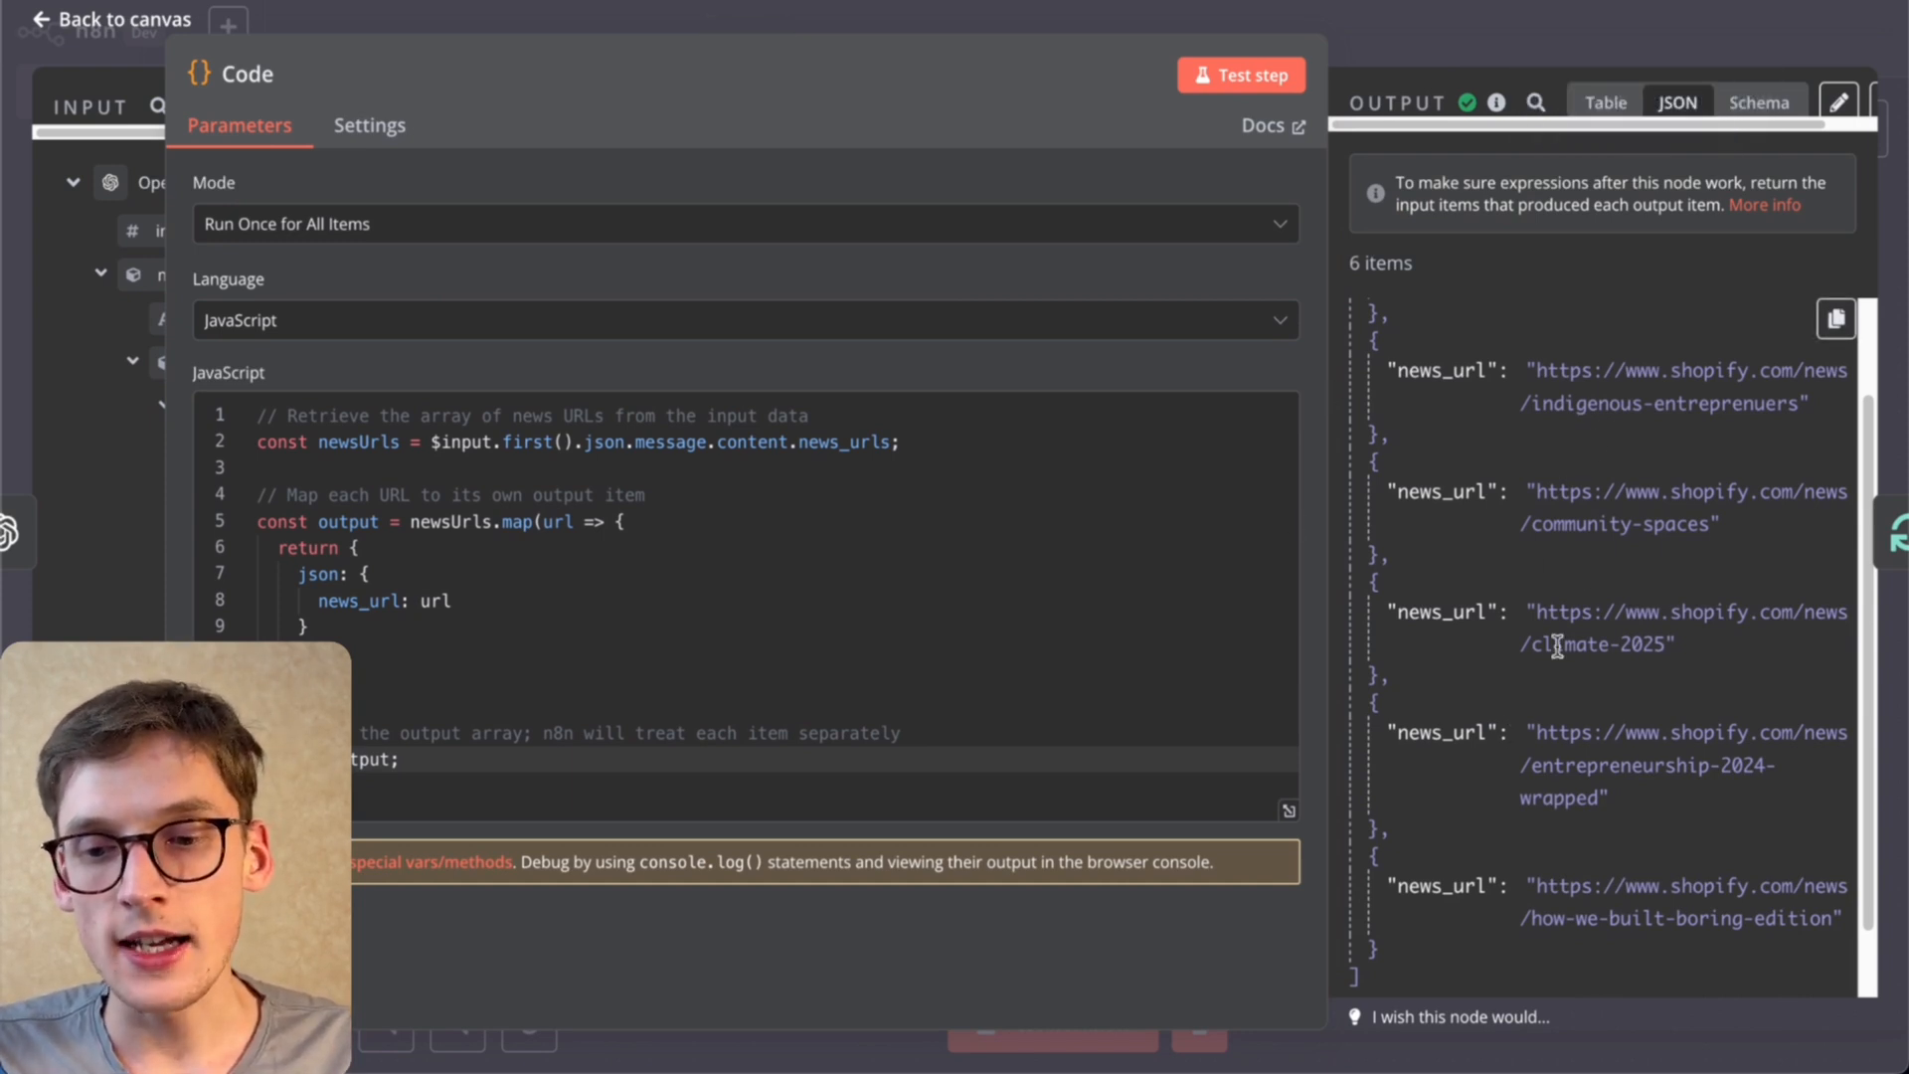
scroll(1558, 647, down, 1)
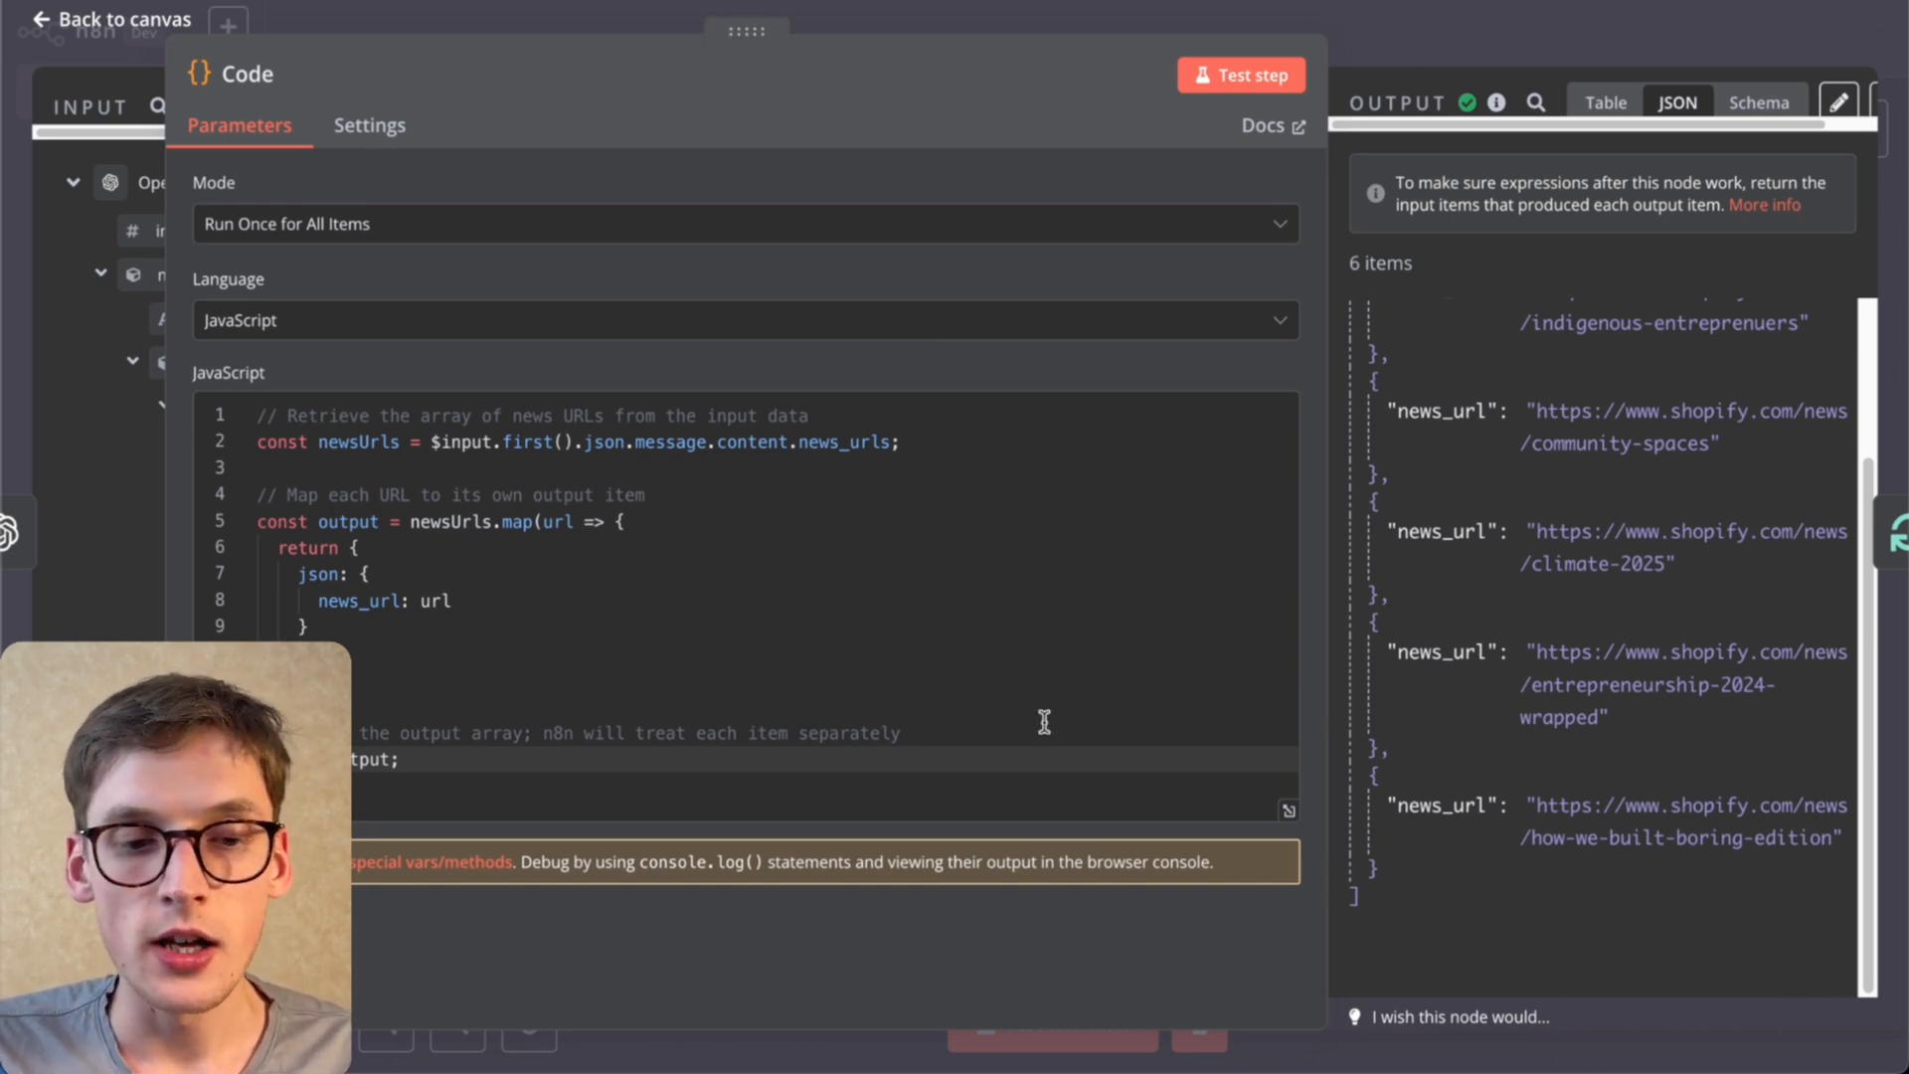
key(Escape)
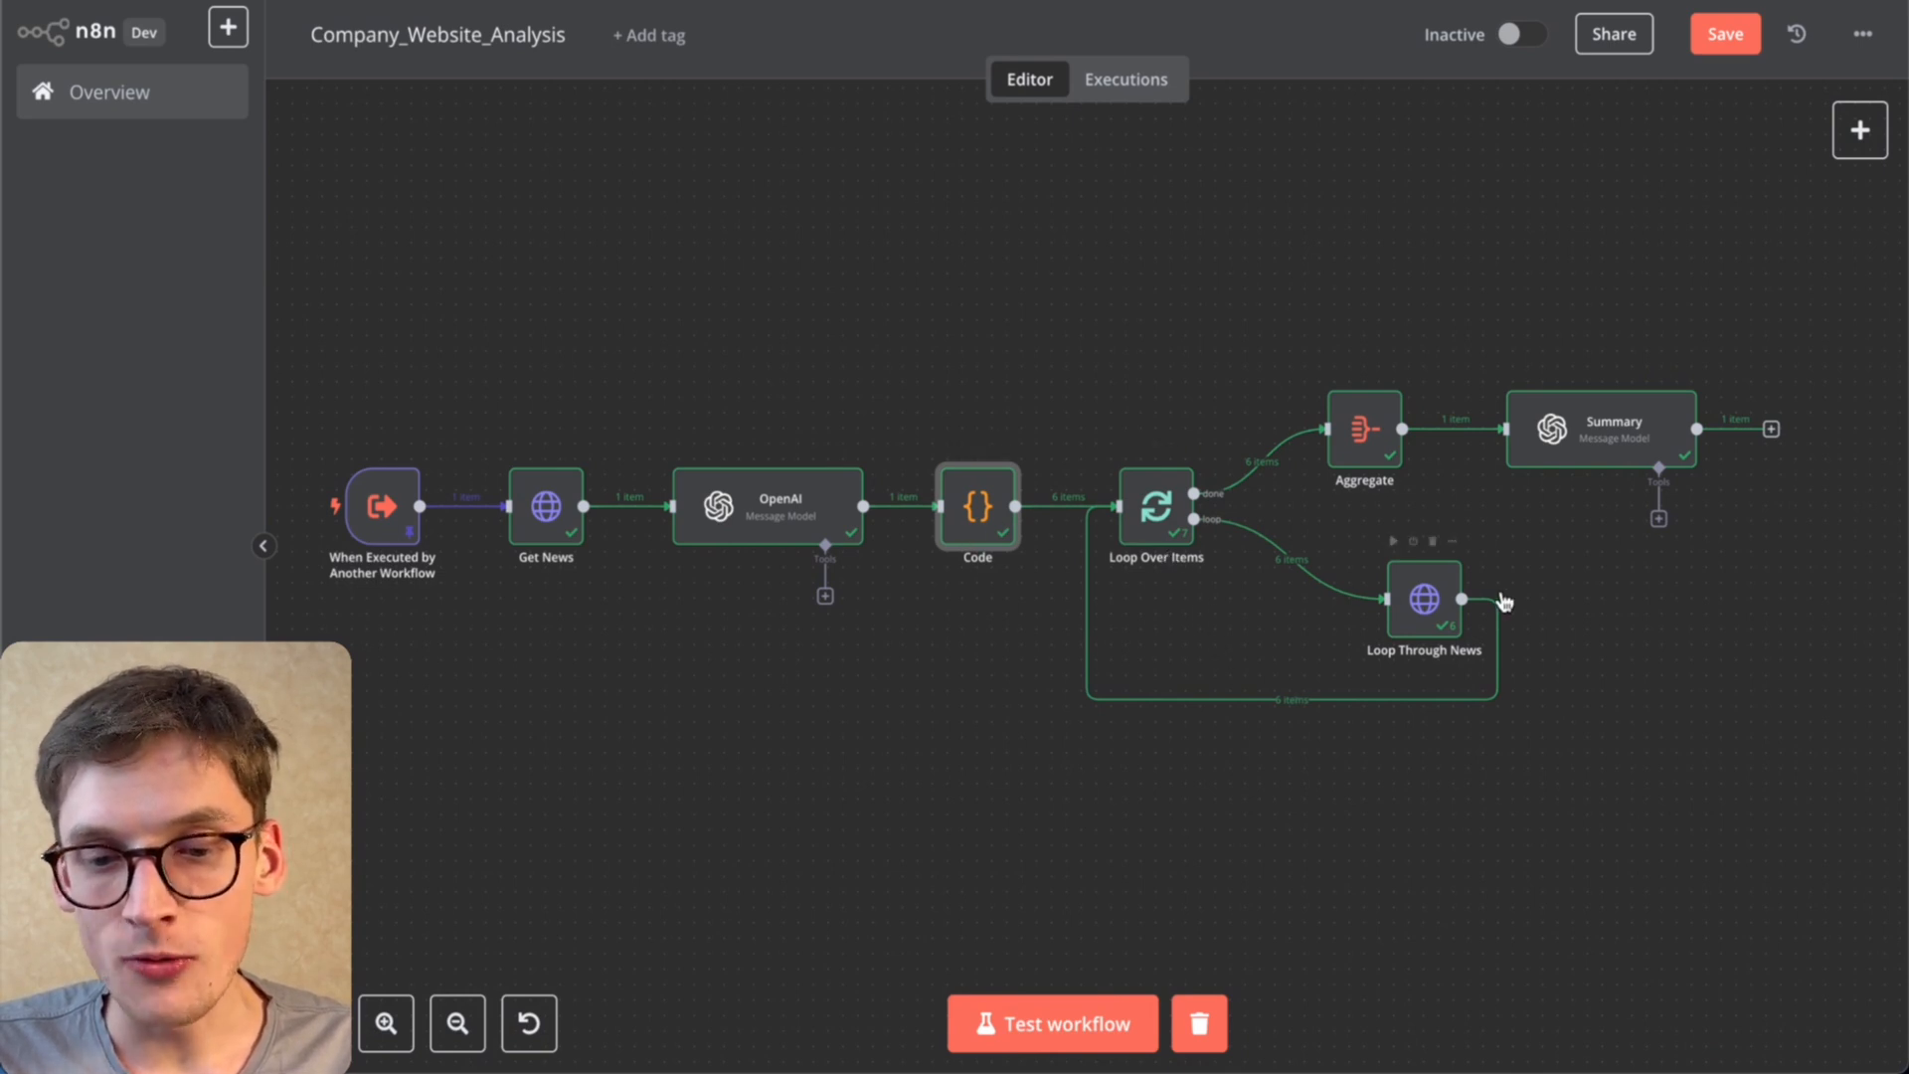
Step: Inspect the loop branch of Company_Website_Analysis and briefly open and close the Loop Over Items node
mouse_move(1277, 563)
scroll(1277, 563, up, 3)
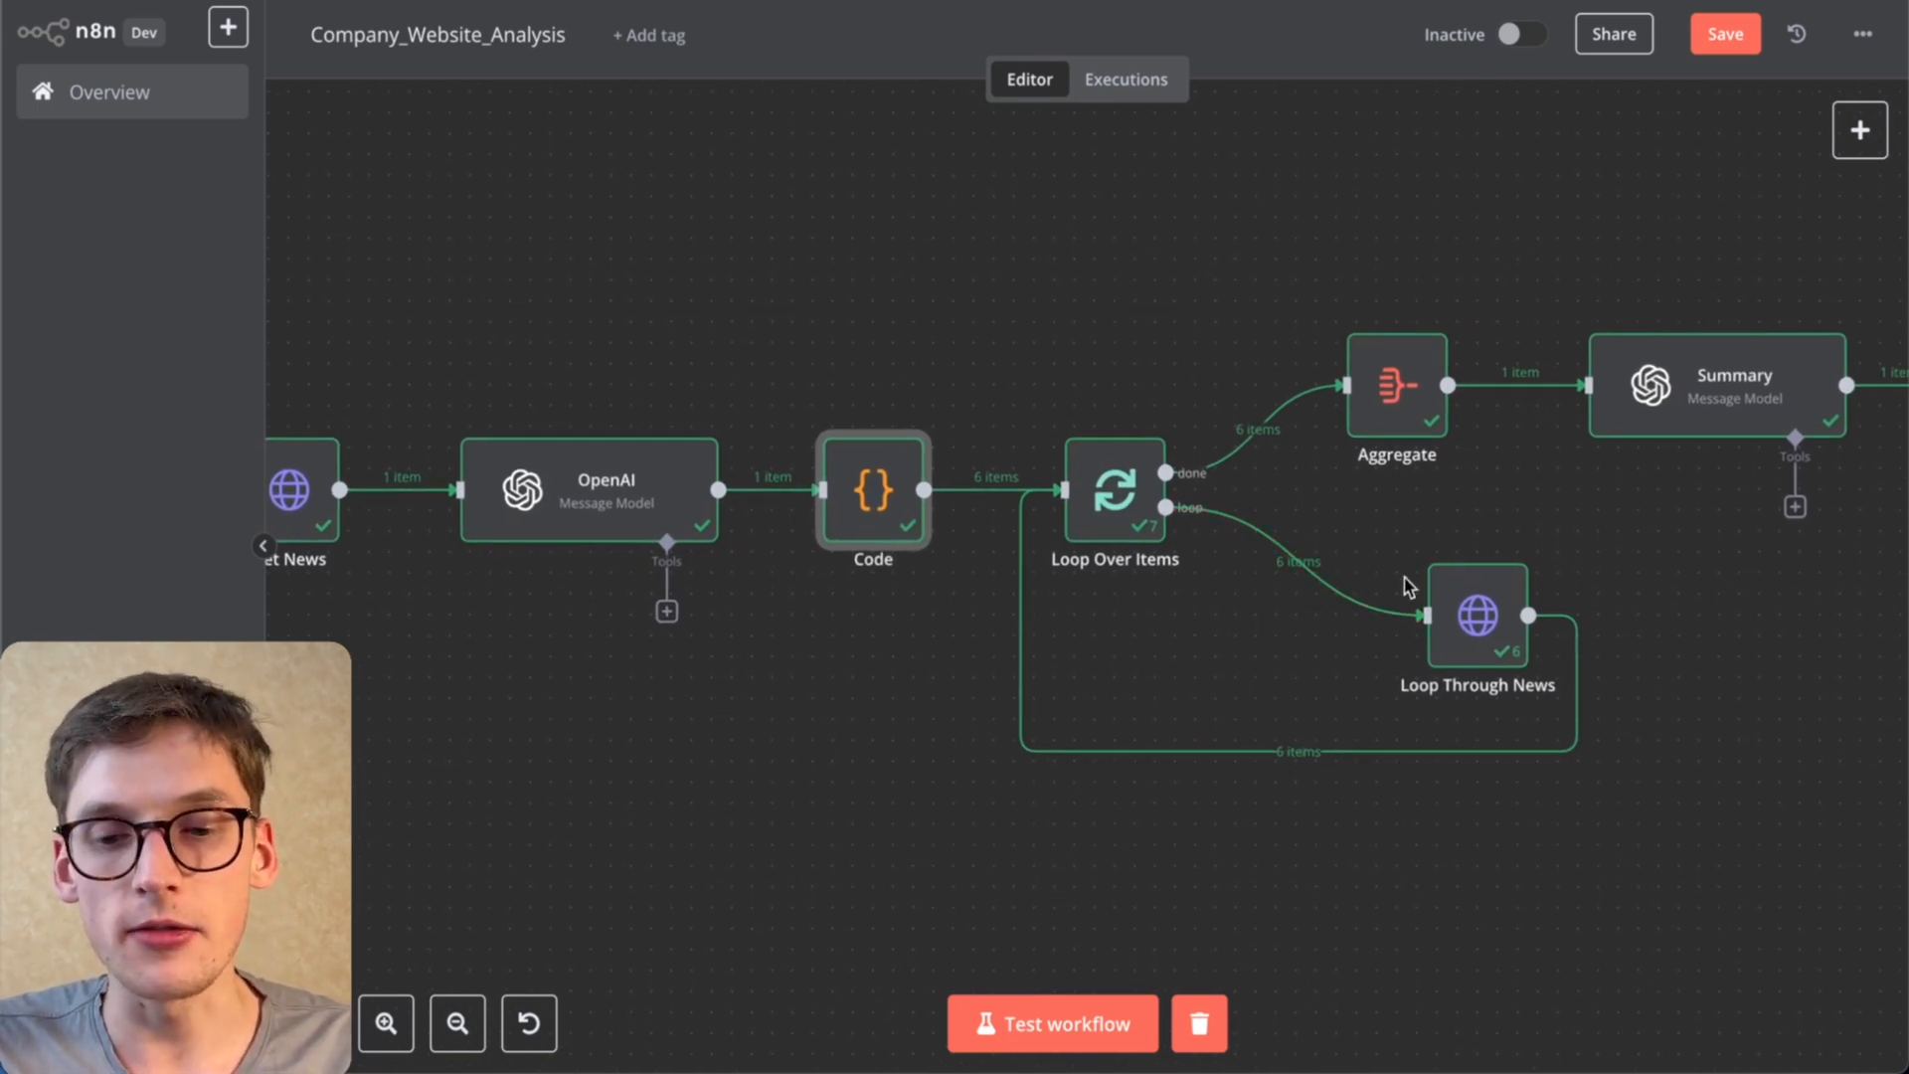
scroll(1405, 581, right, 2)
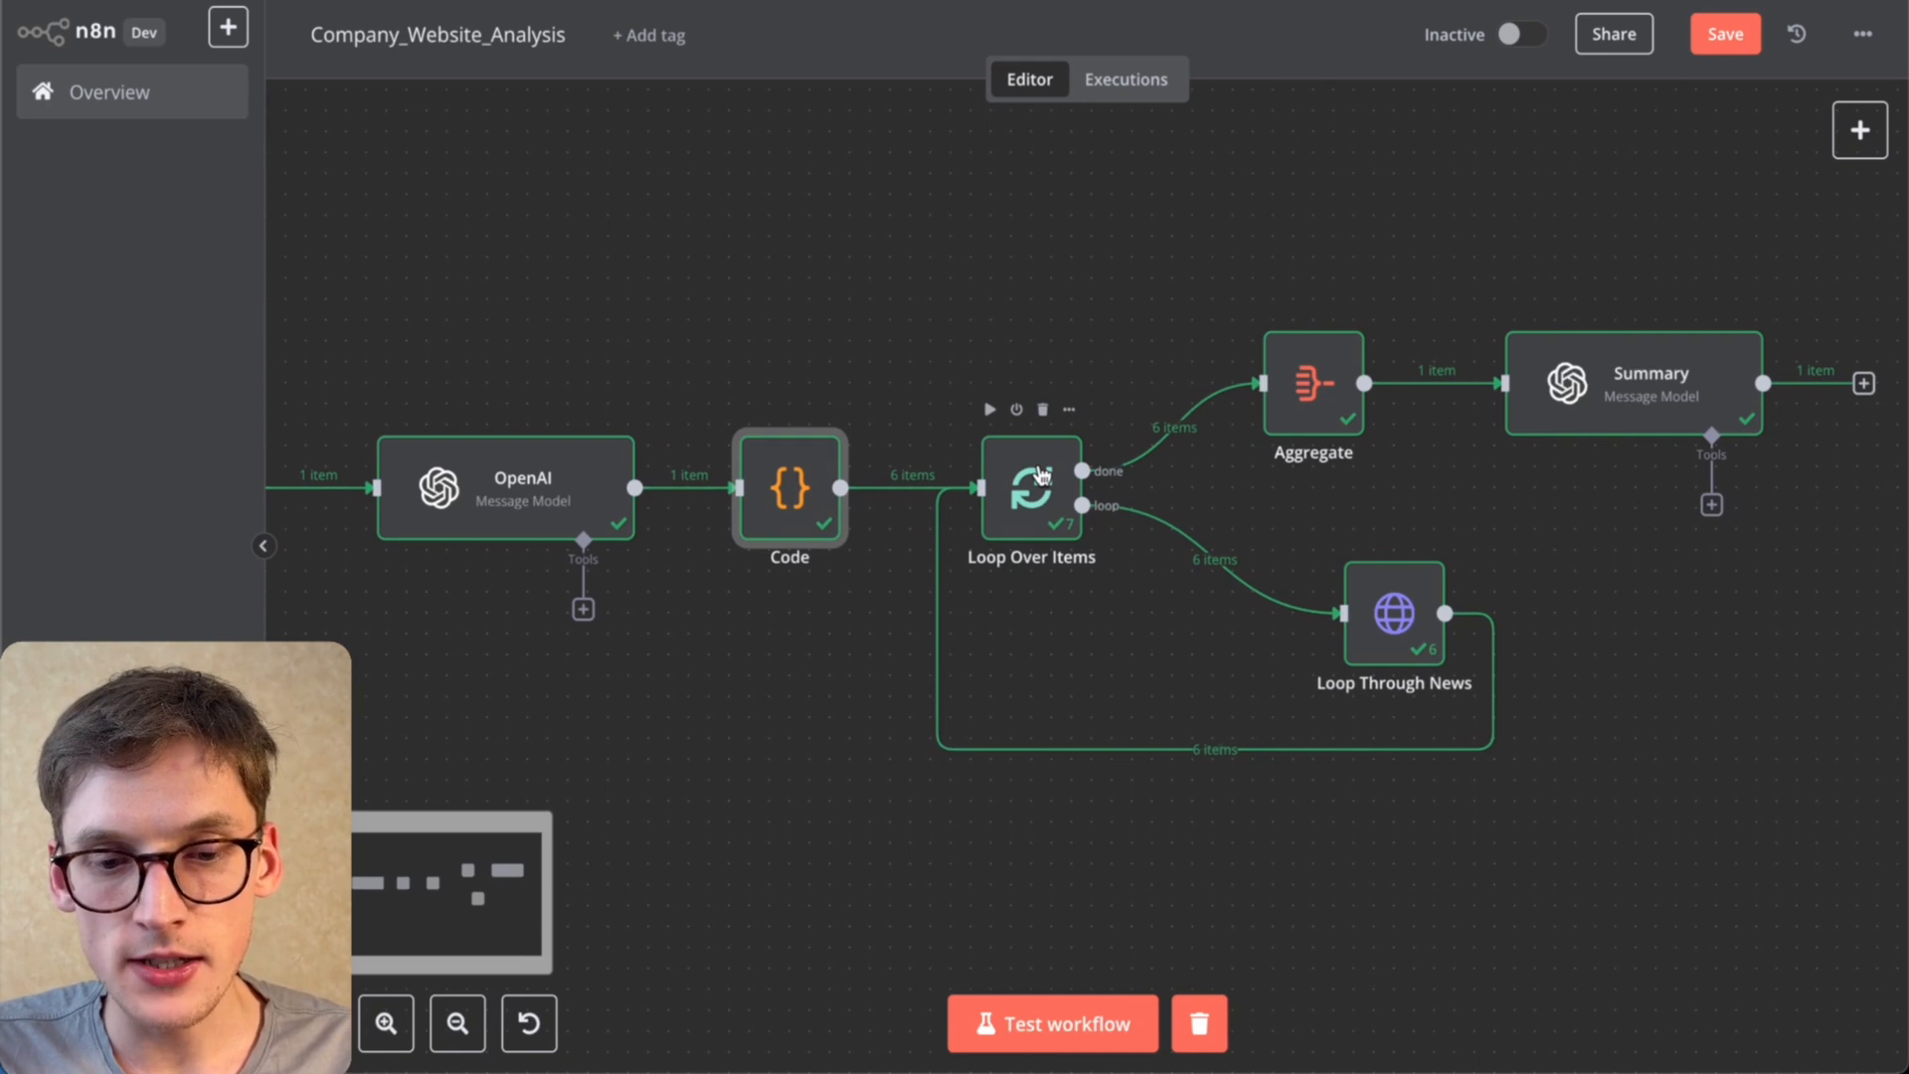
double_click(1032, 487)
key(Escape)
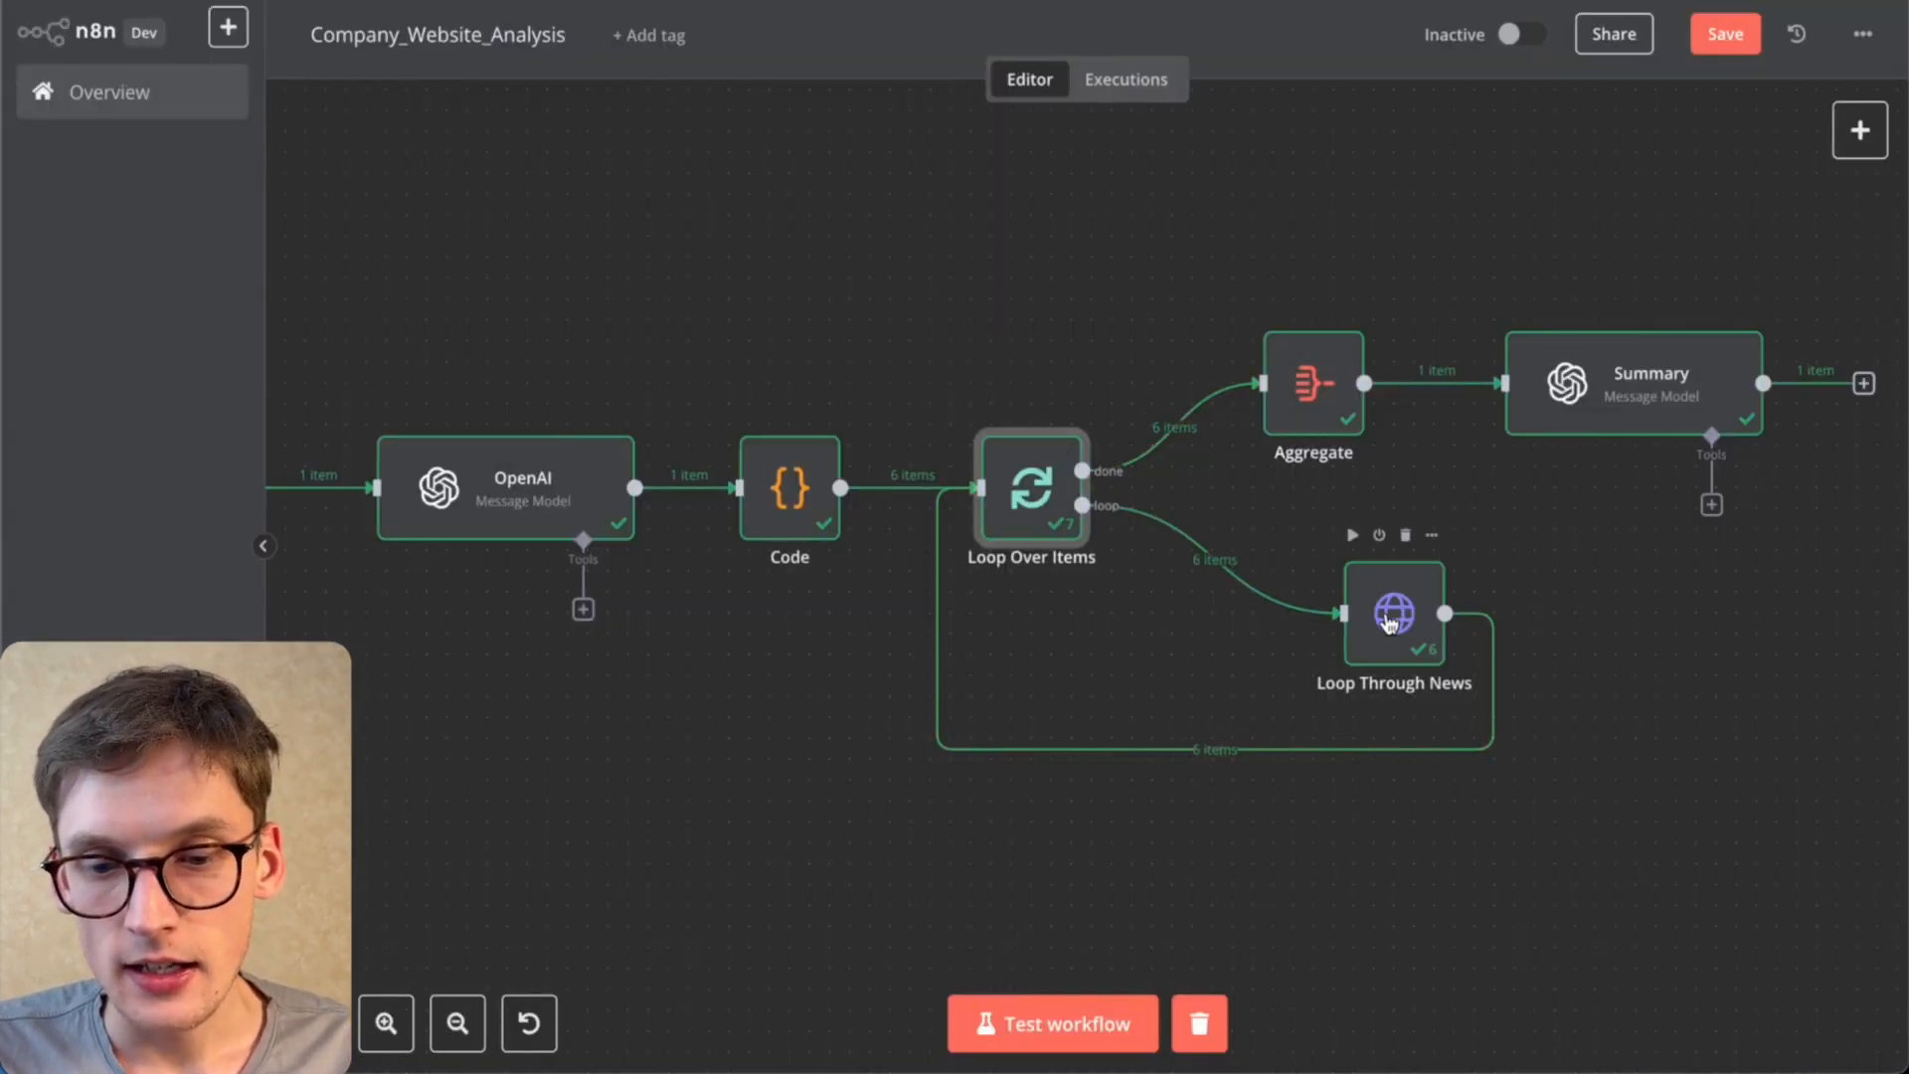
click(1390, 622)
double_click(1391, 622)
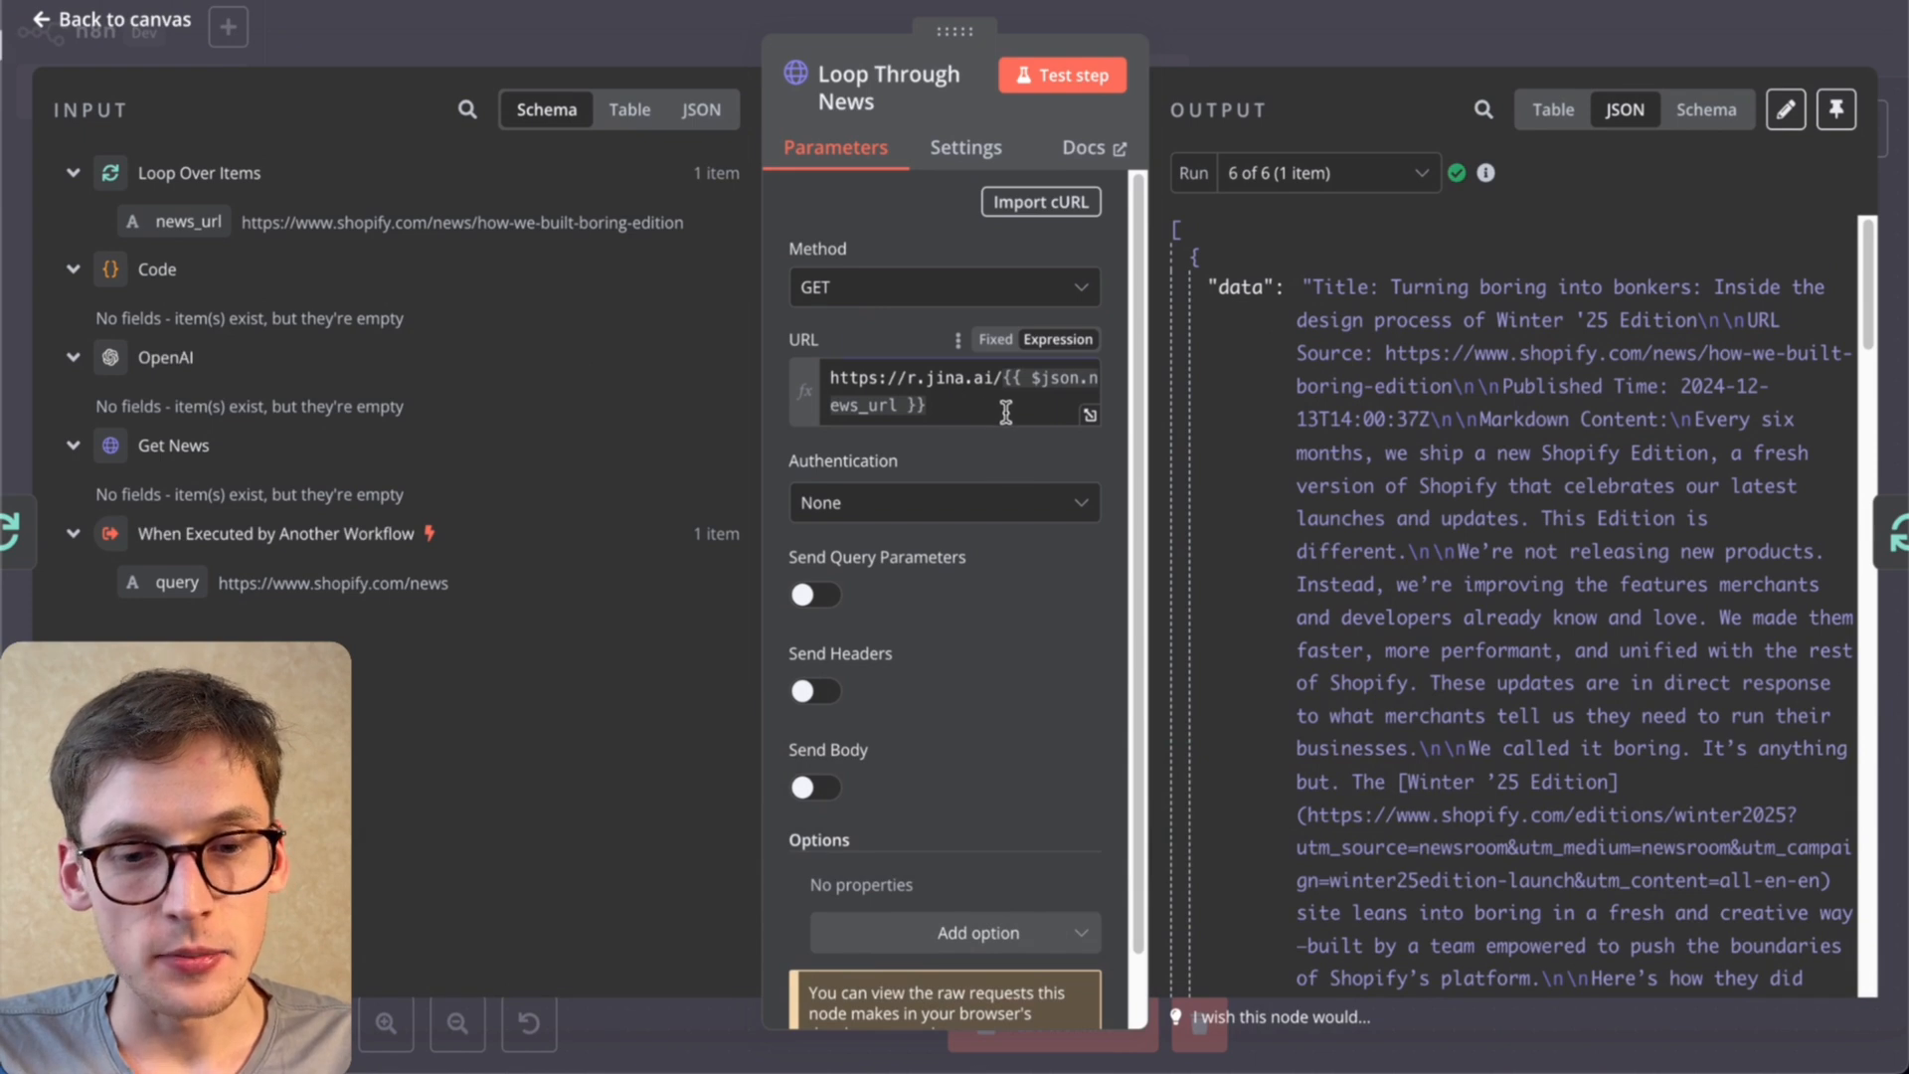
drag(1004, 408, 898, 408)
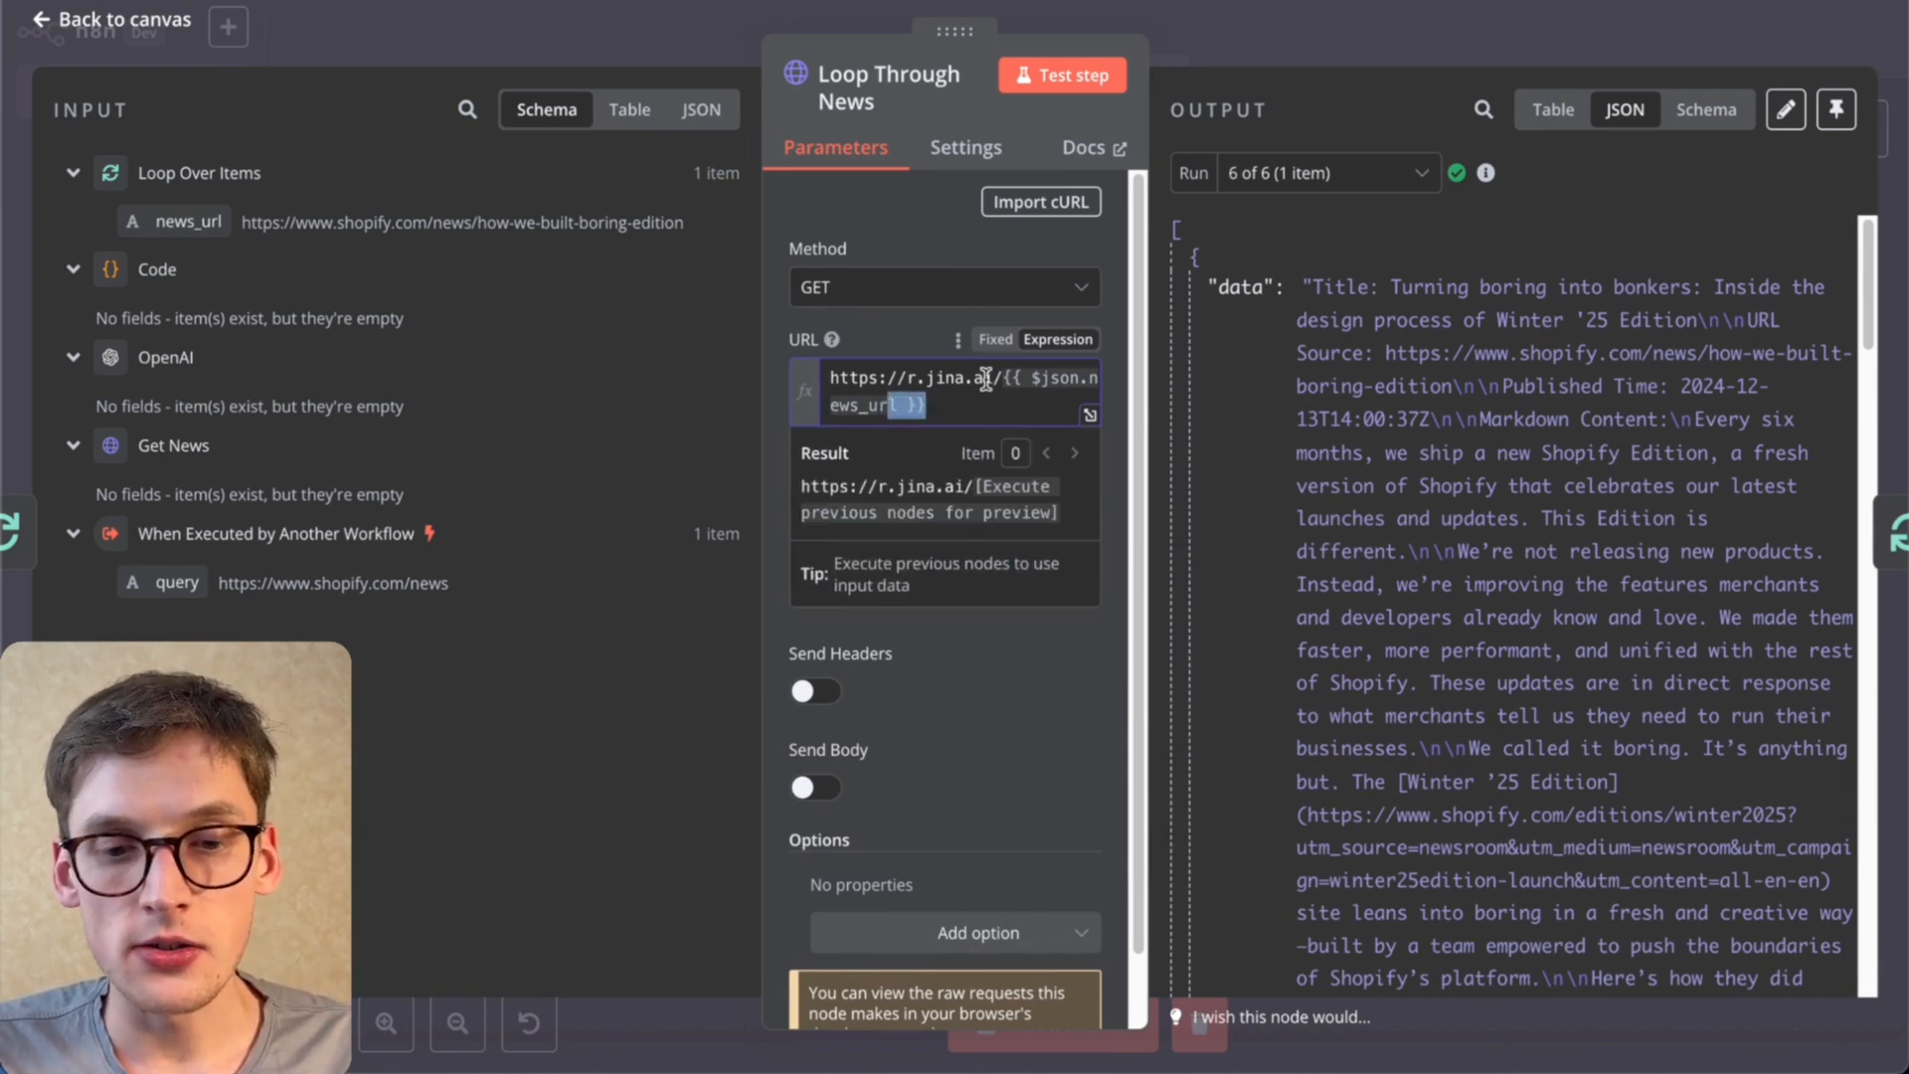
drag(1003, 377, 822, 368)
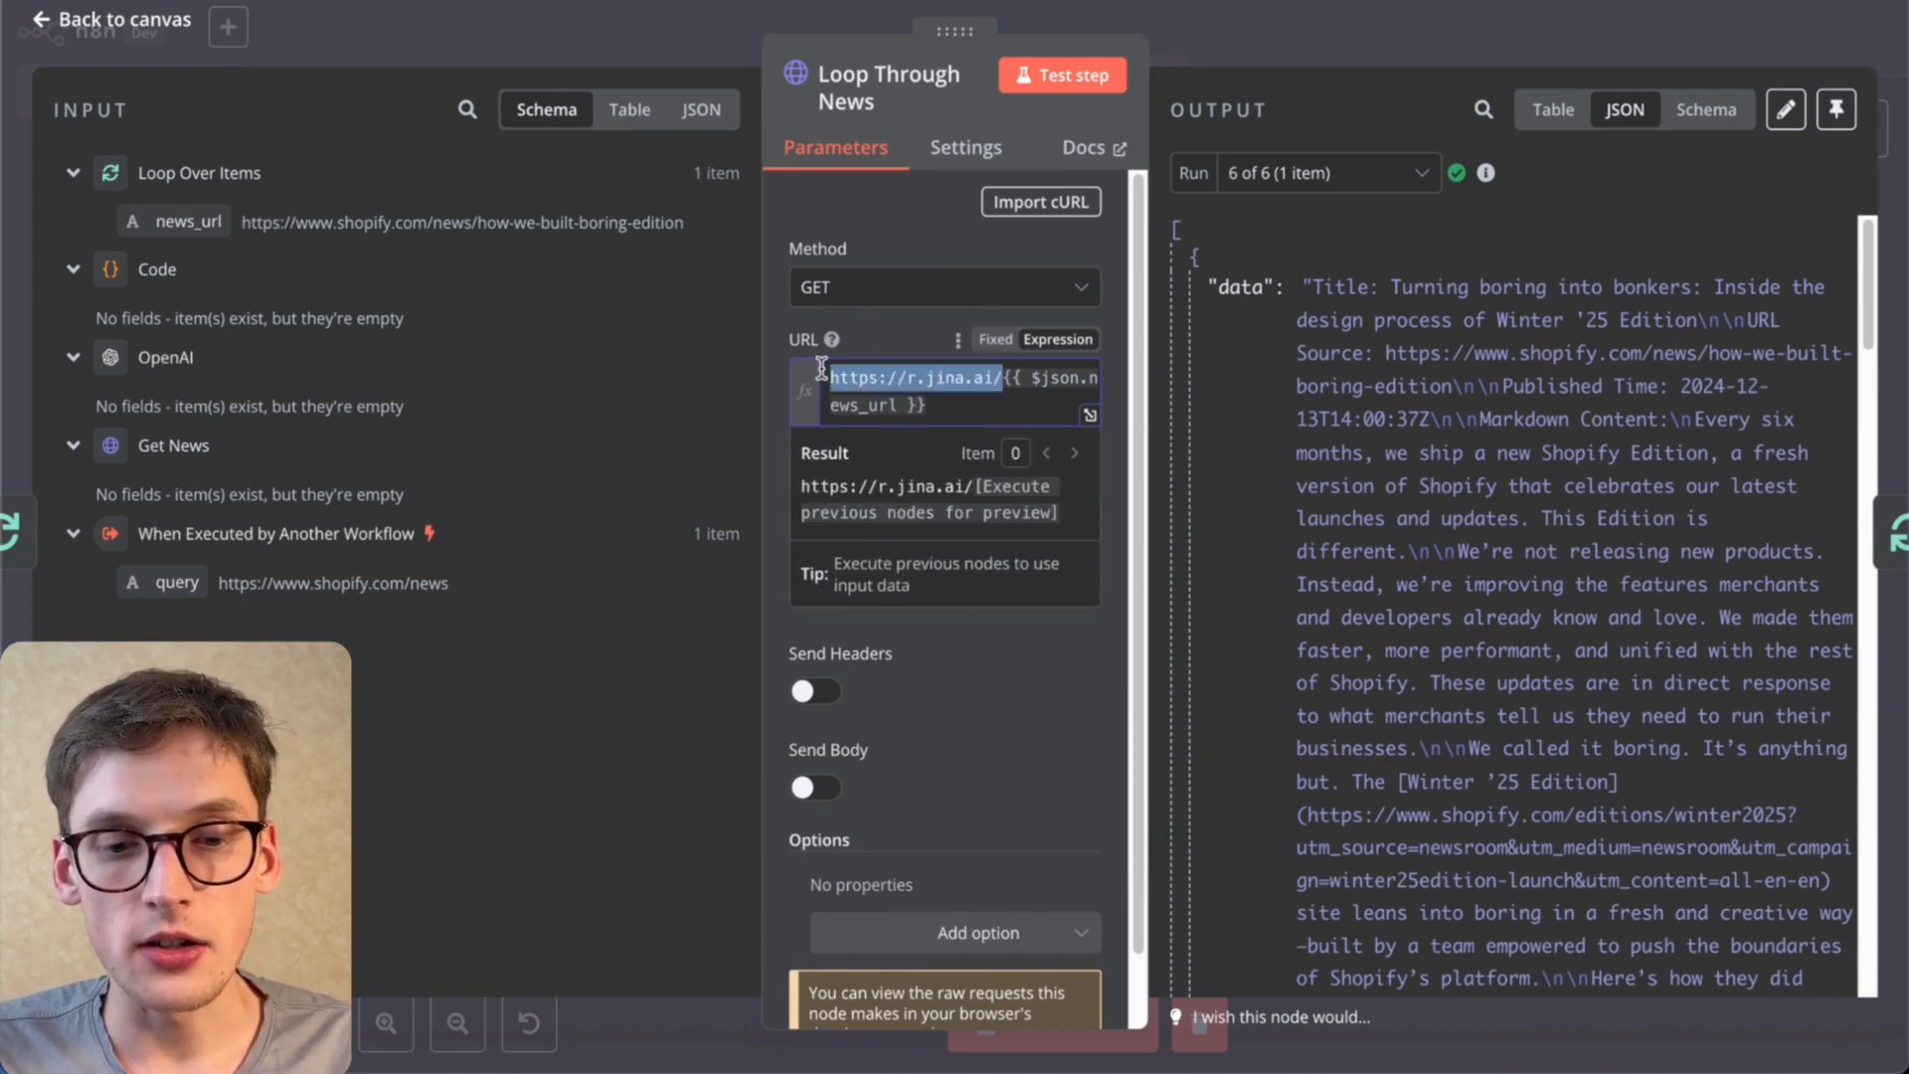
click(986, 801)
Step: Examine the scraped article markdown in the Loop Through News node's JSON output for run 6 of 6
scroll(987, 810, down, 1)
scroll(1552, 477, down, 3)
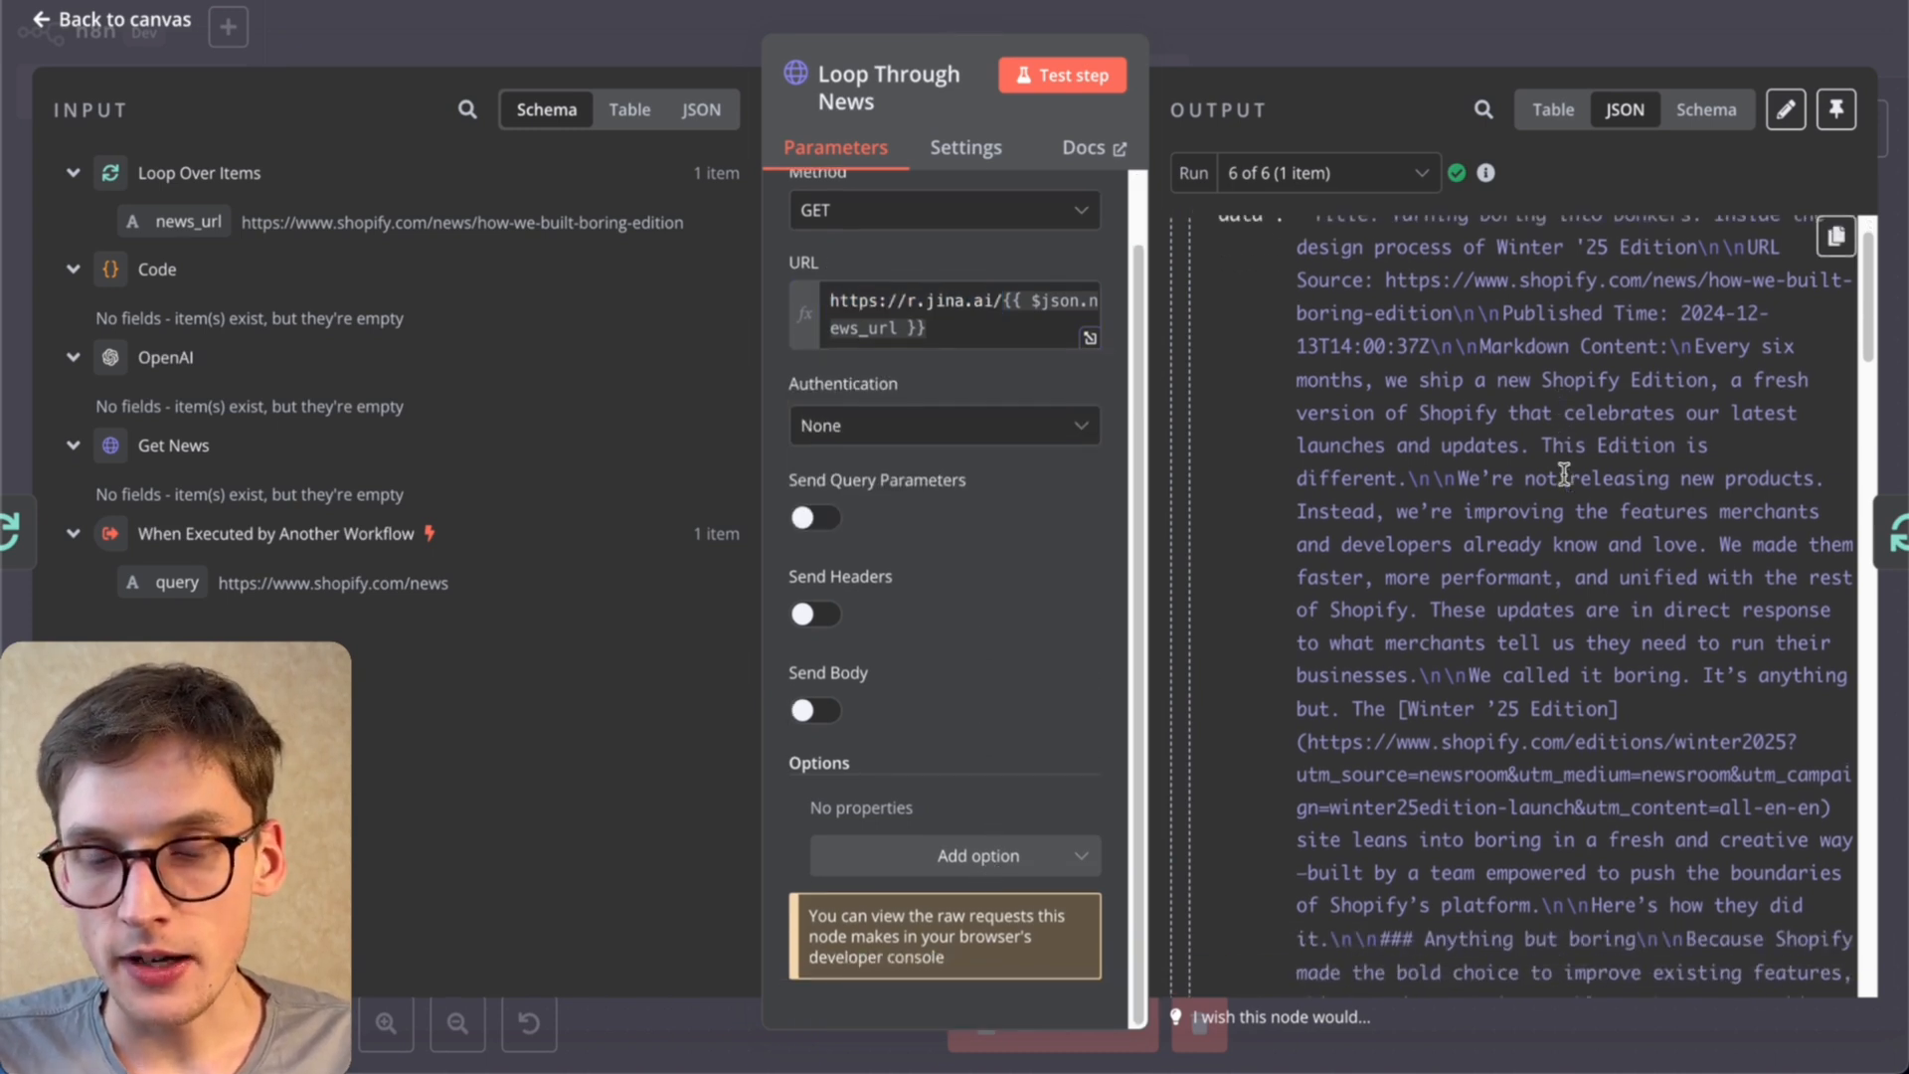
scroll(1557, 460, up, 3)
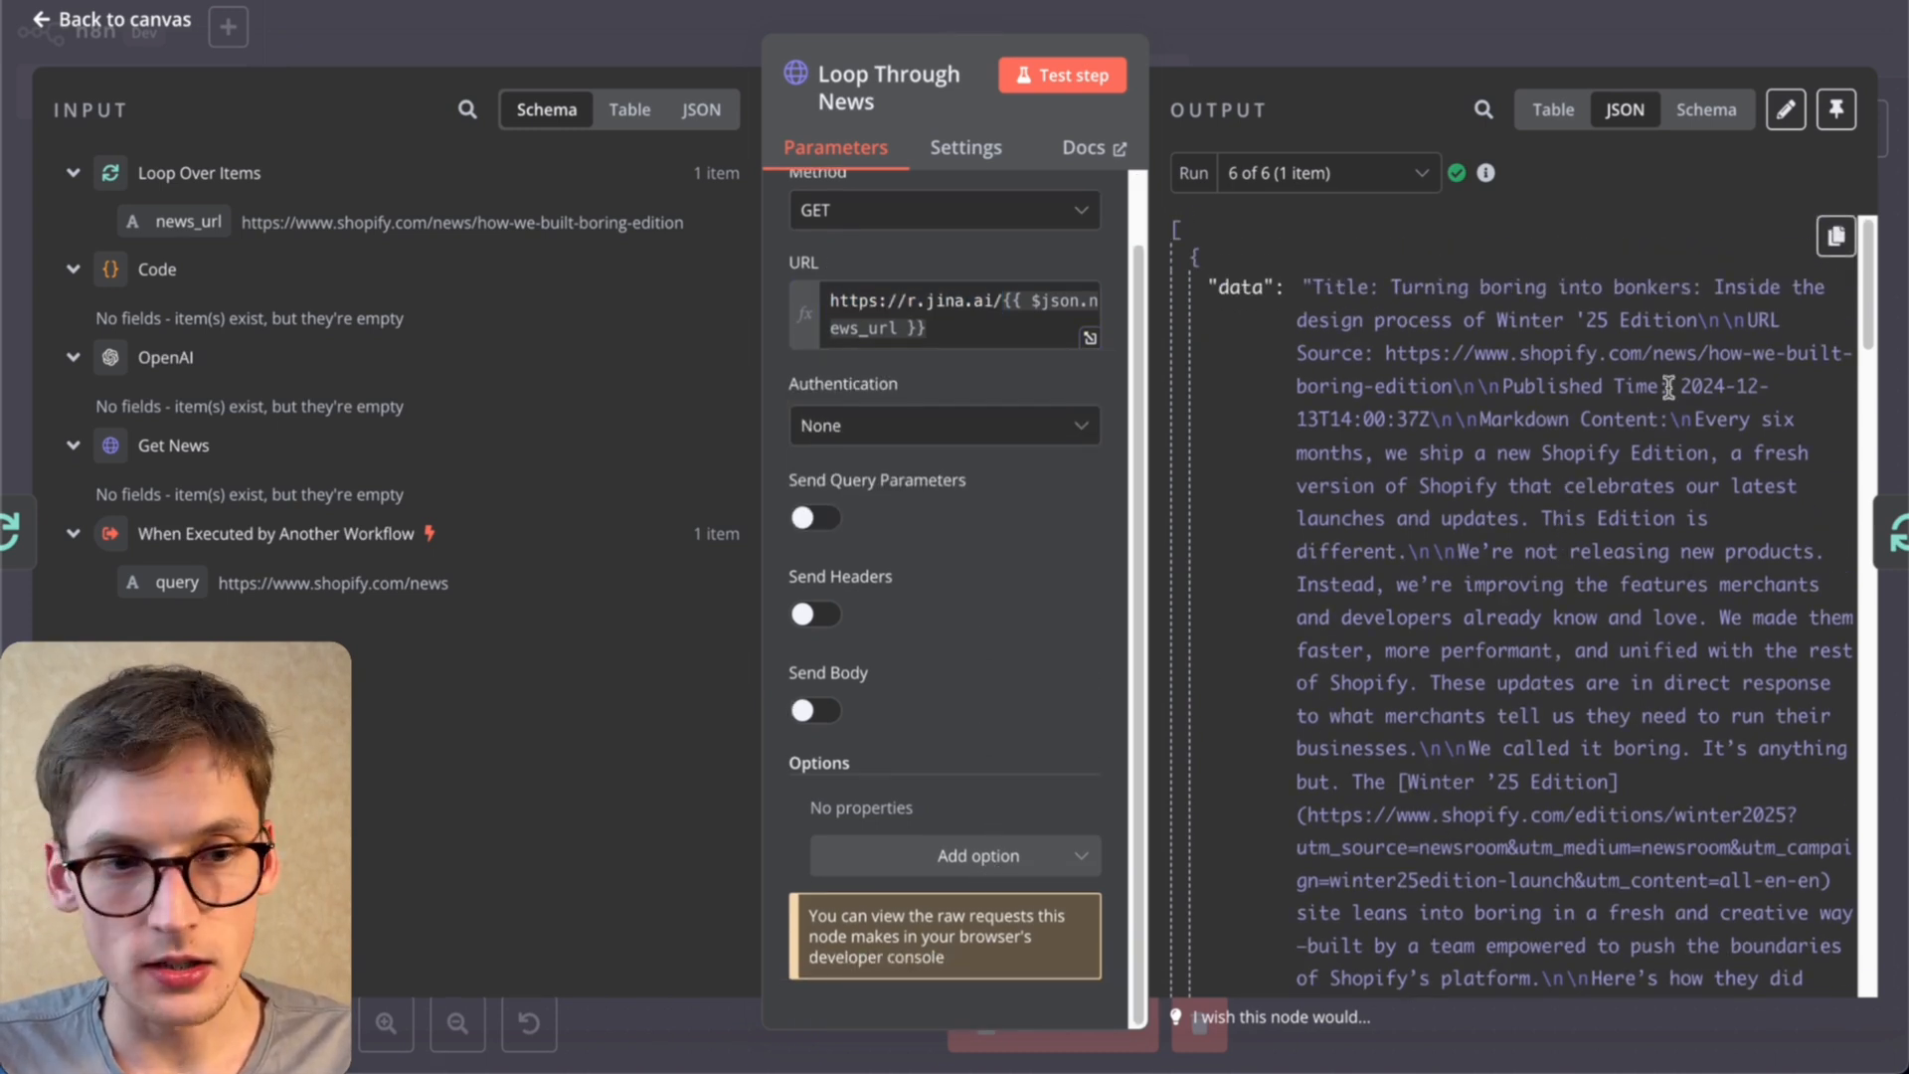
Step: Switch the Loop Through News output to run 2 of 6 and copy the article's source URL
click(1293, 173)
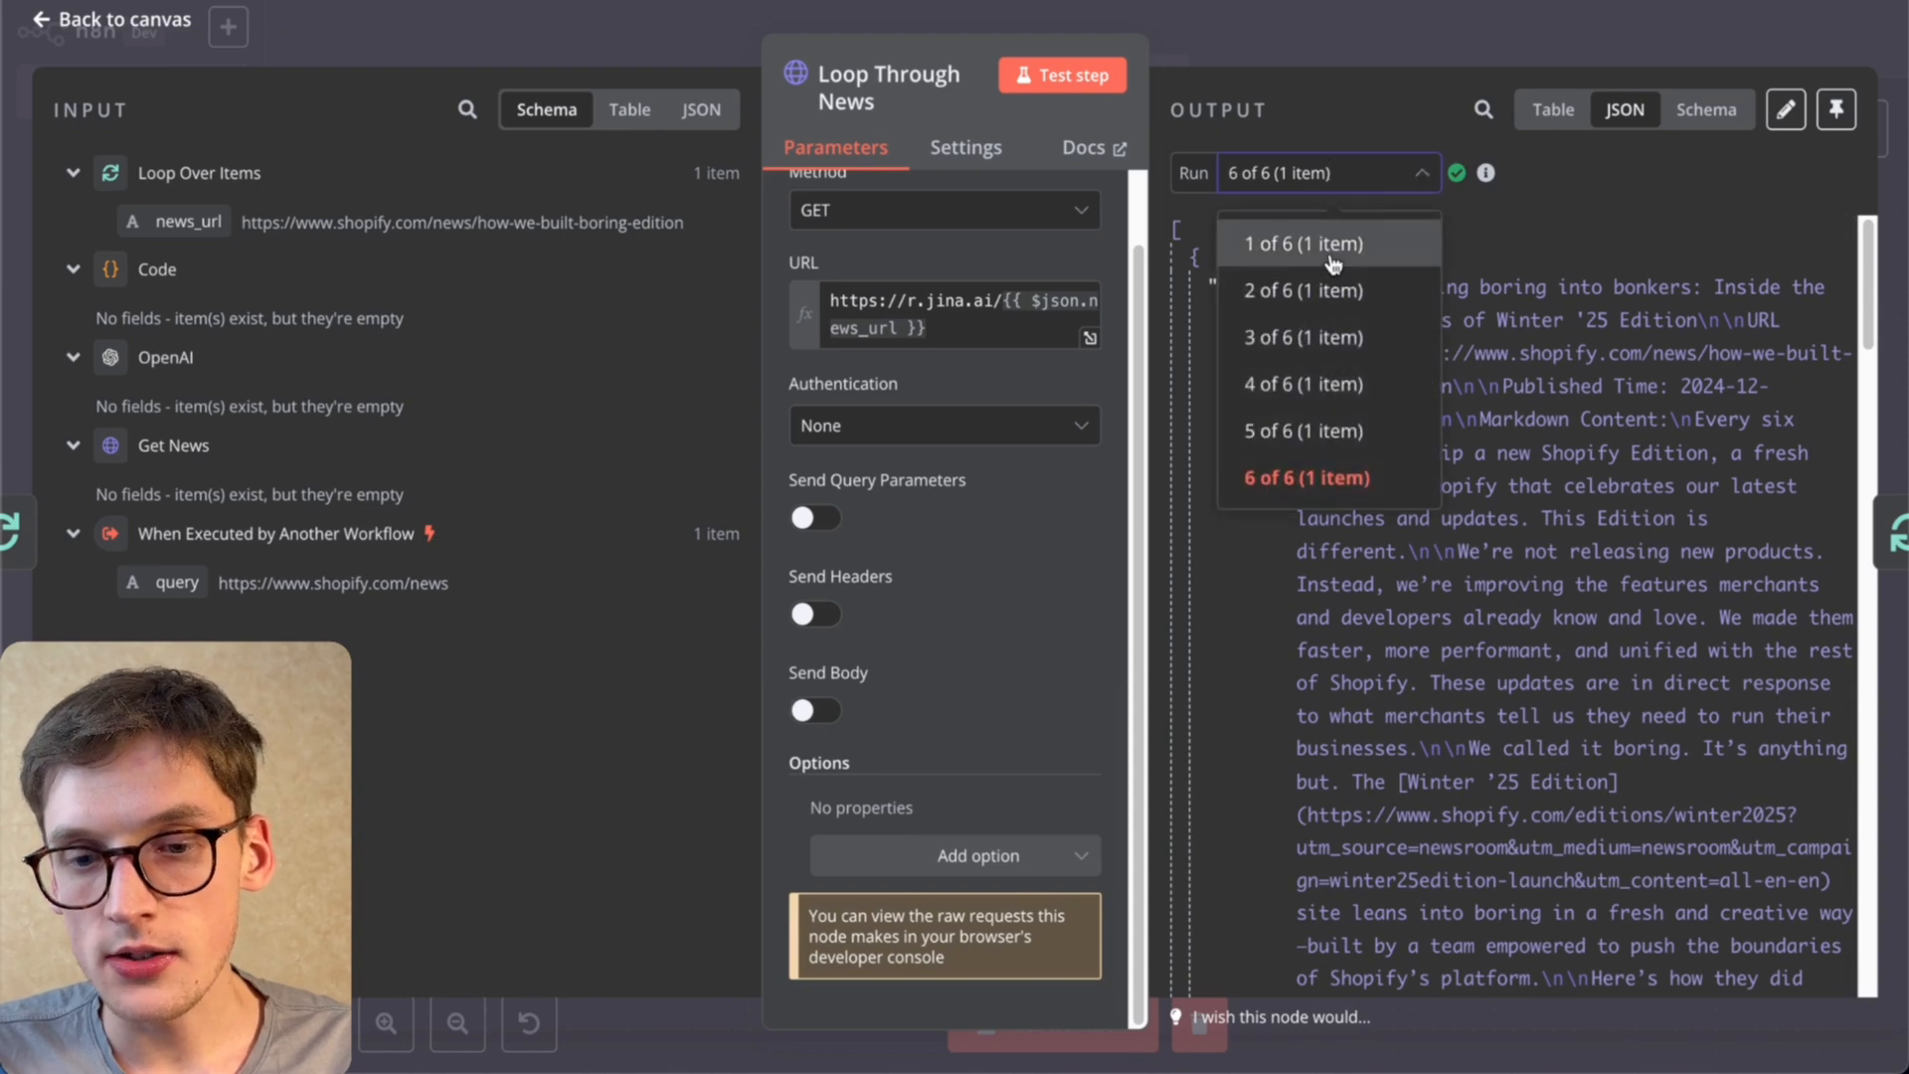
click(1293, 290)
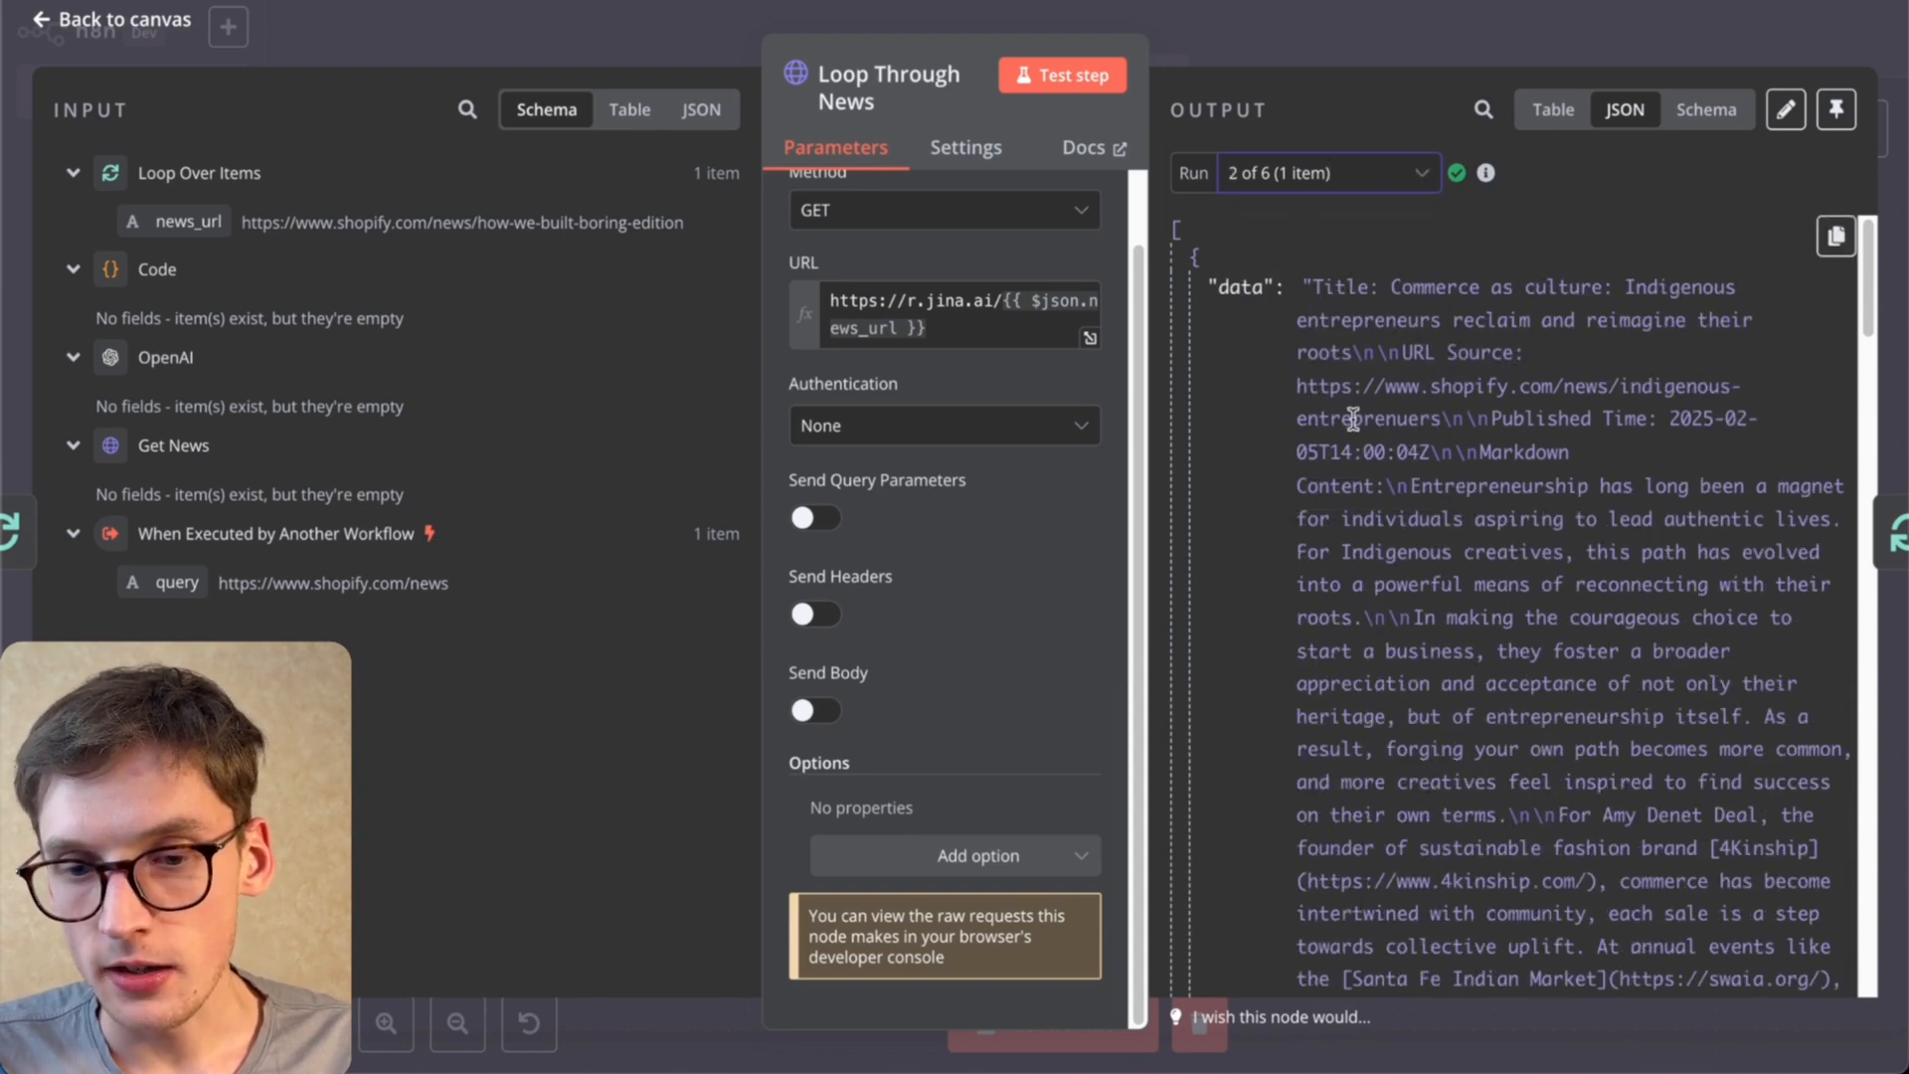
drag(1299, 387, 1352, 388)
drag(1429, 412, 1441, 419)
click(1581, 447)
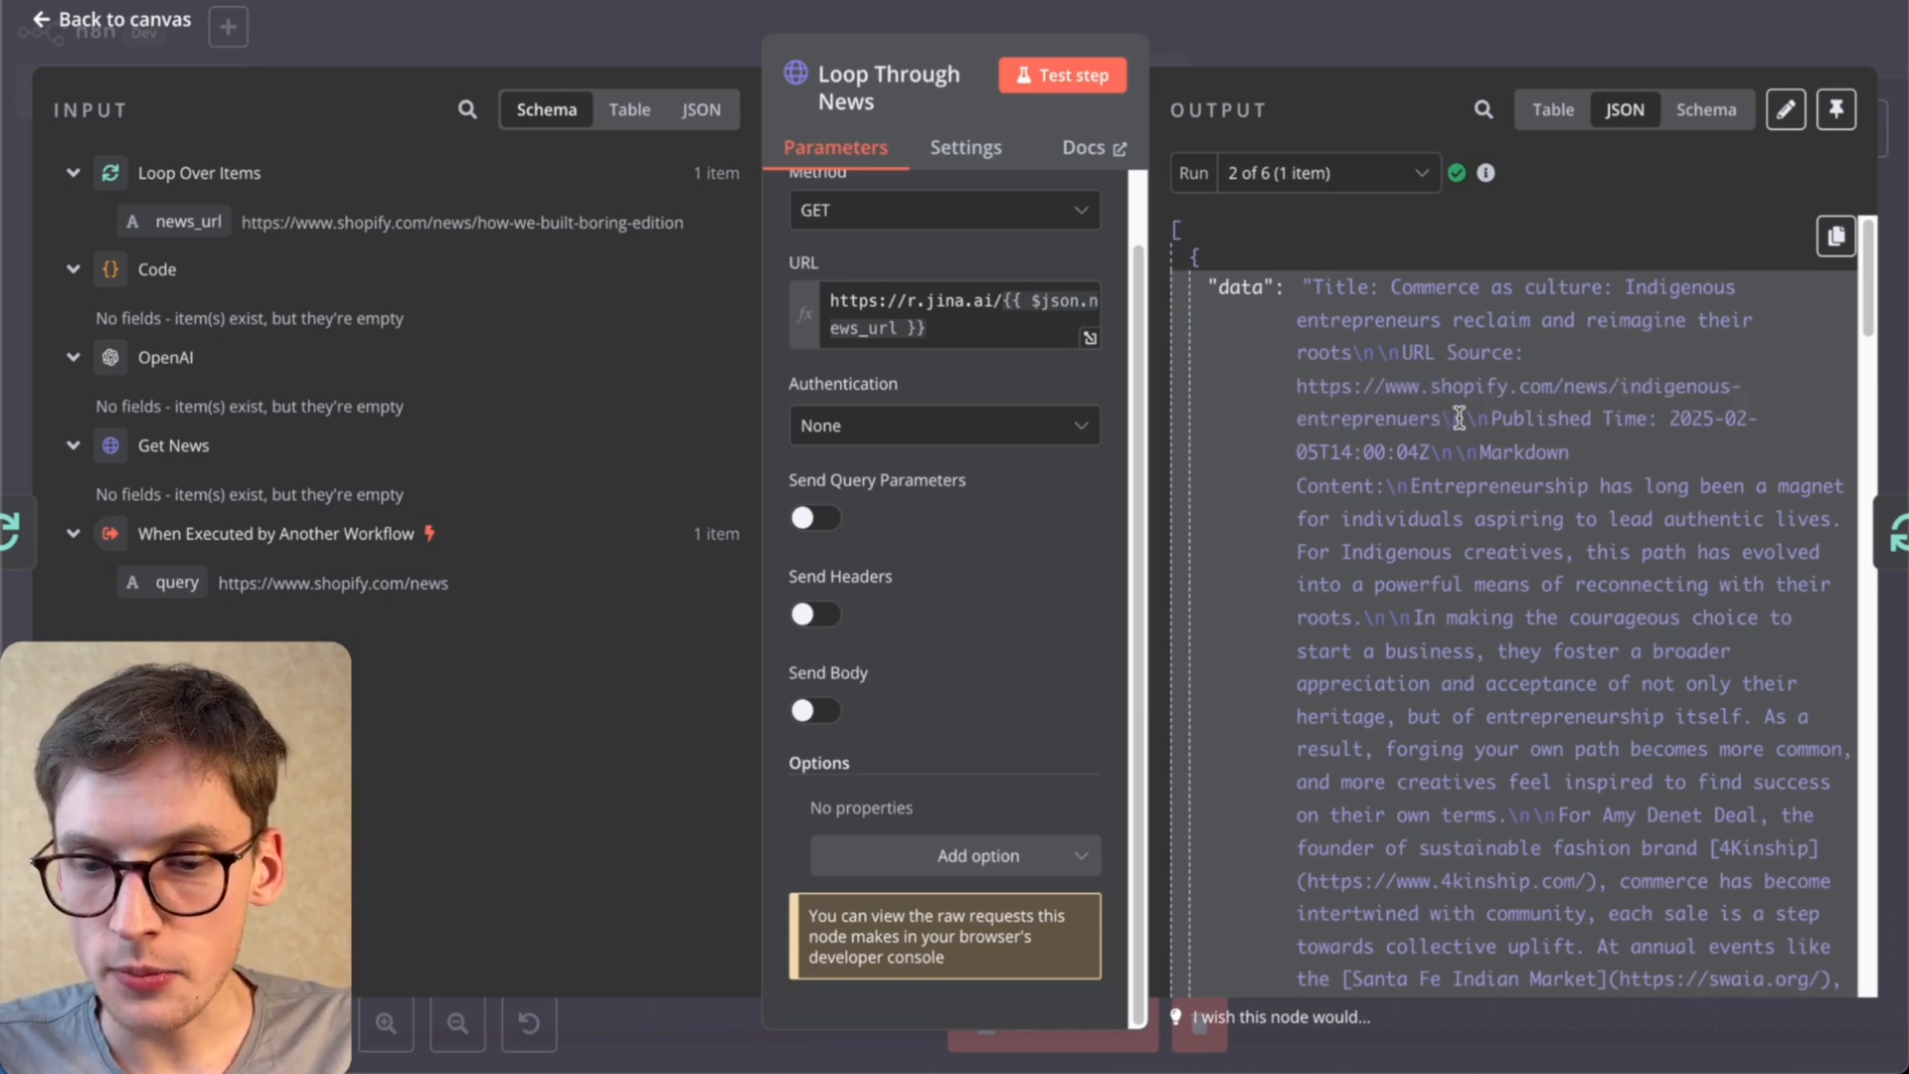
drag(1440, 419, 1296, 386)
key(super+c)
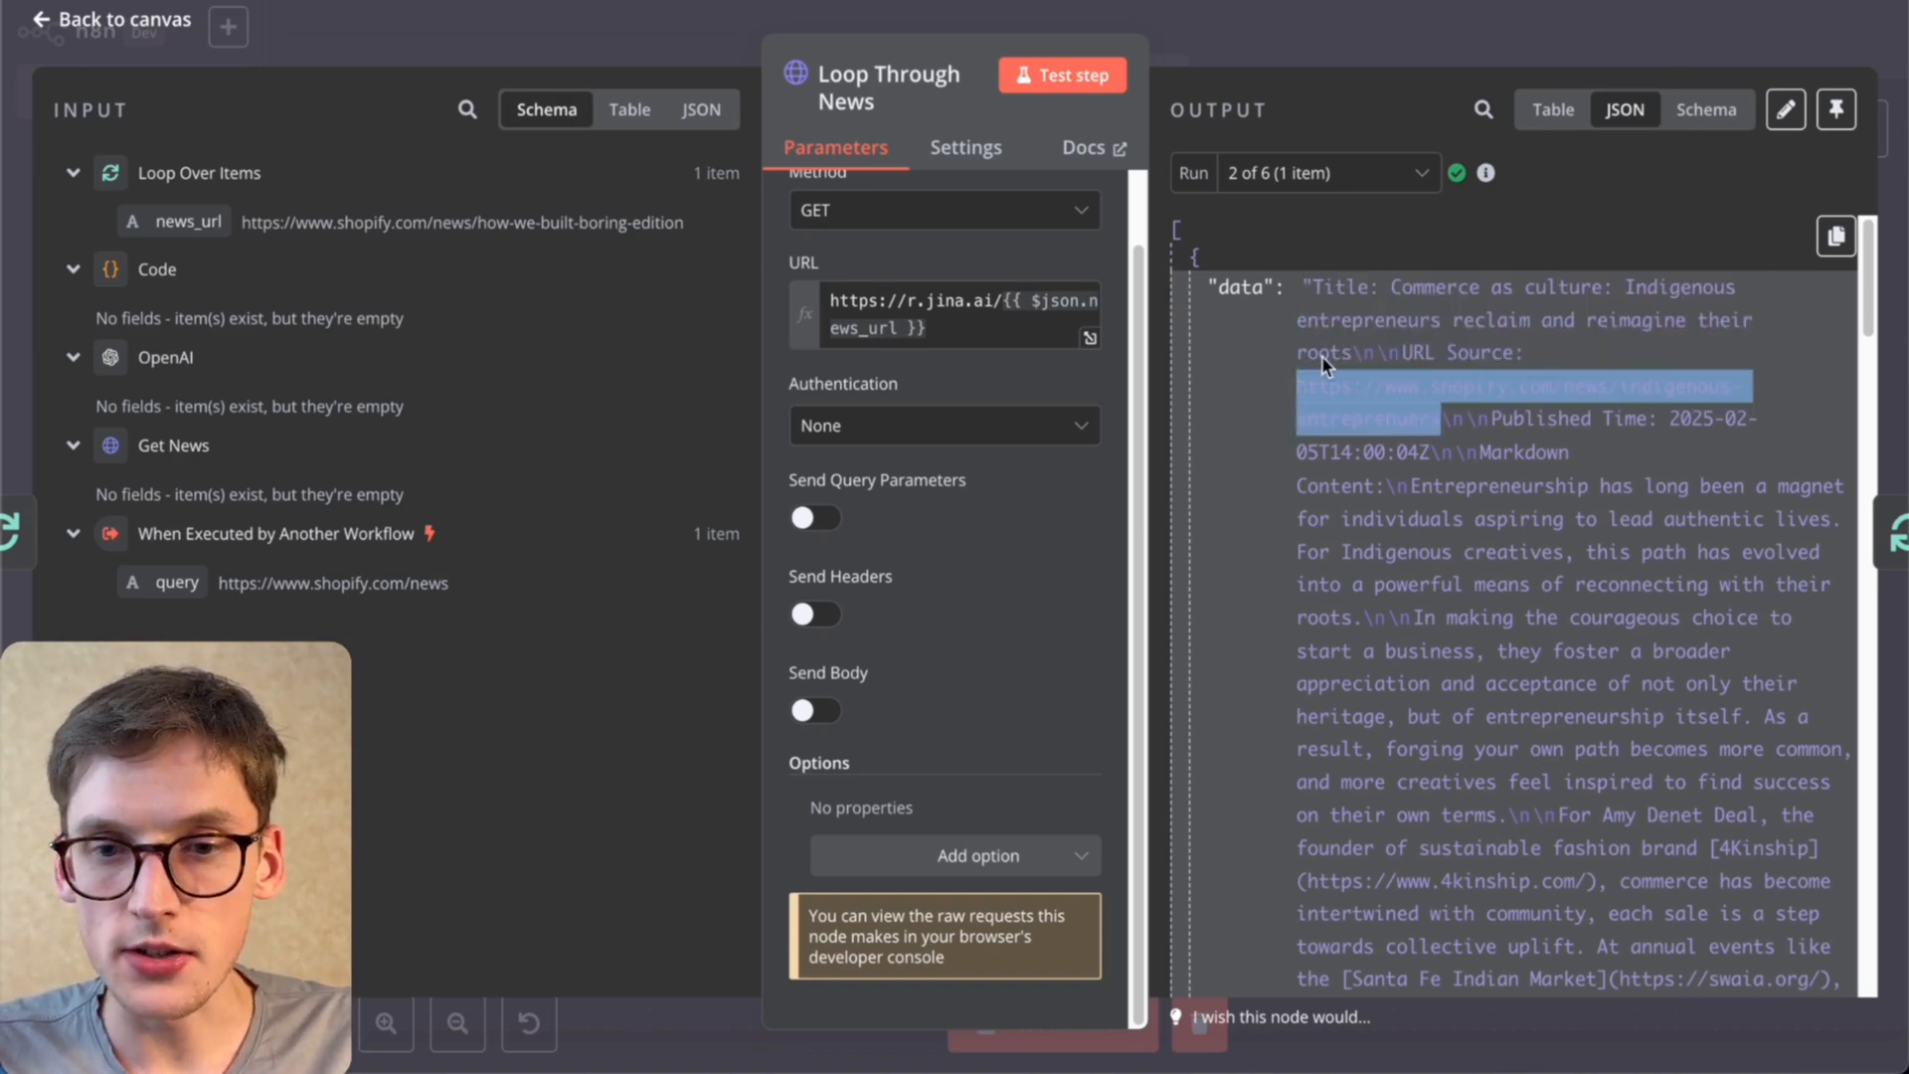
Step: Open the copied article URL in a new browser tab and look through the original Shopify news page
key(super+t)
key(super+v)
key(Return)
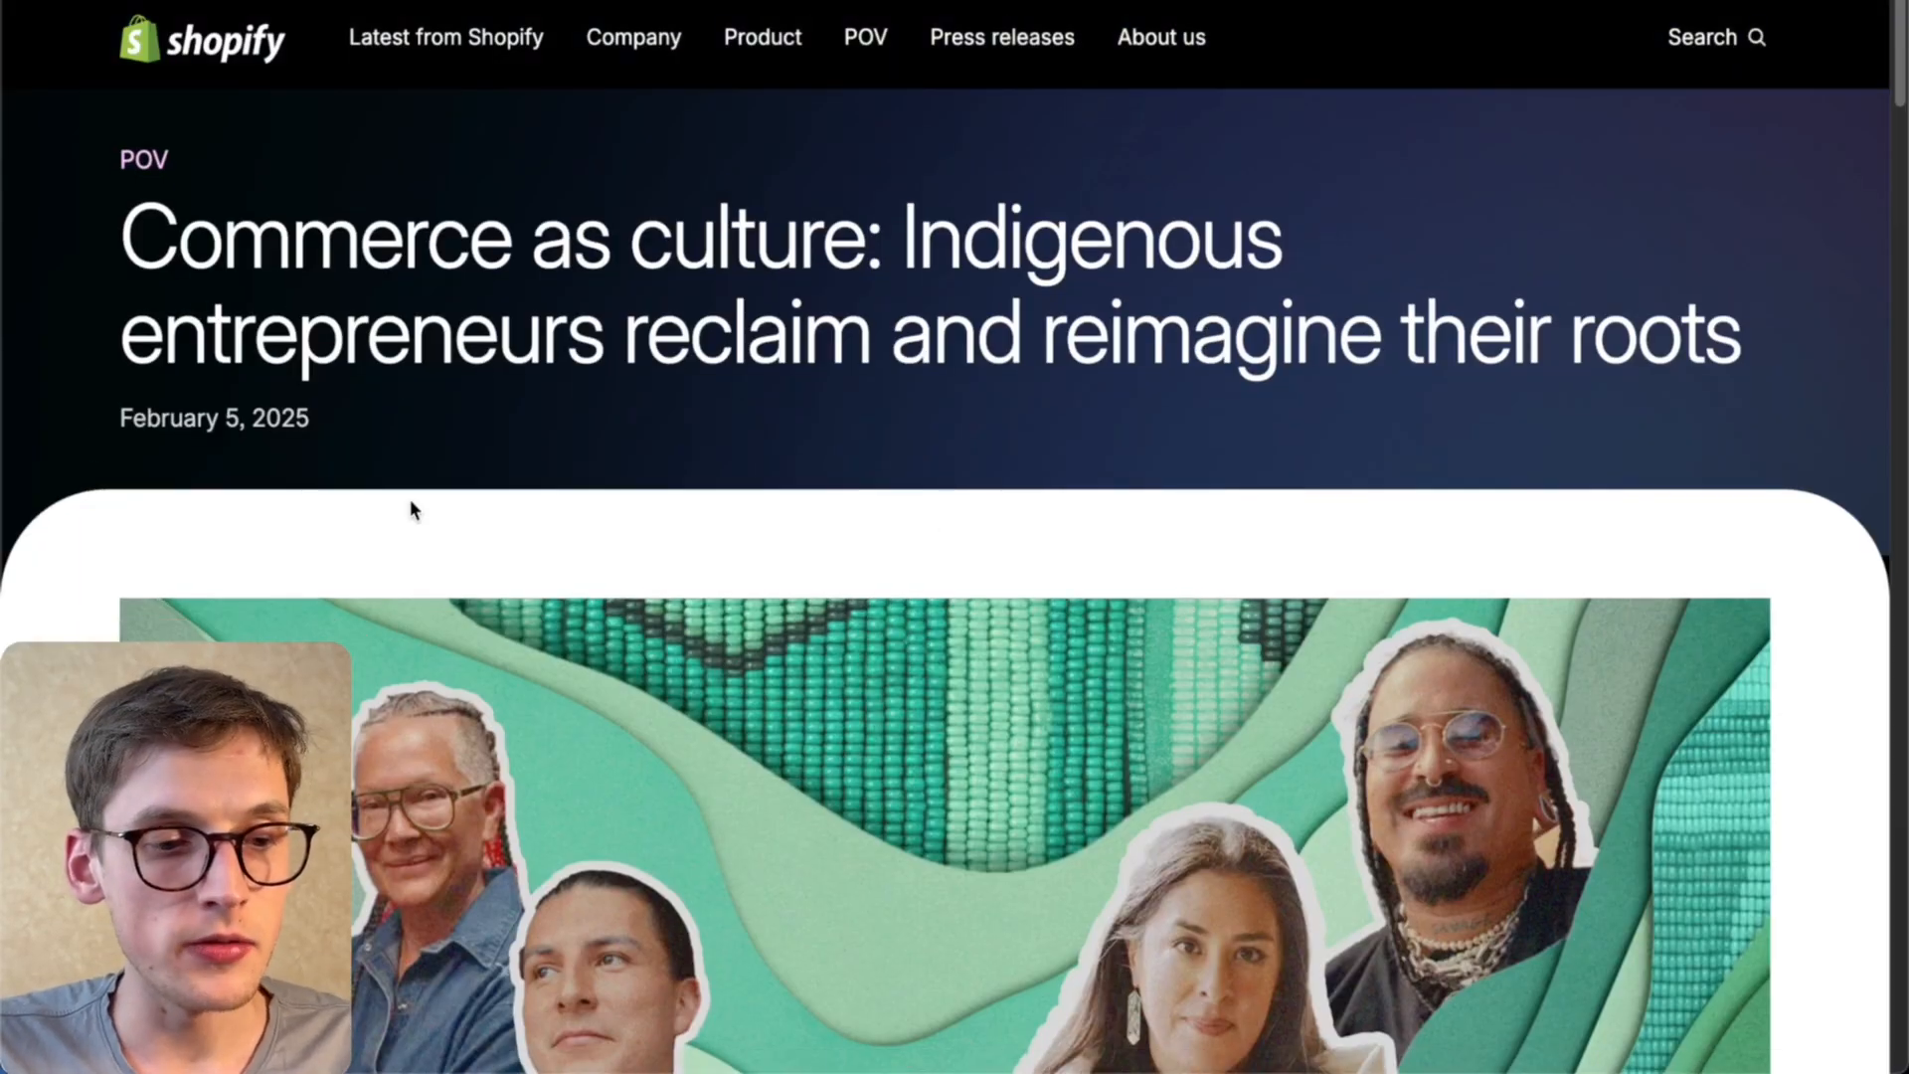
scroll(410, 499, down, 20)
scroll(410, 499, down, 20)
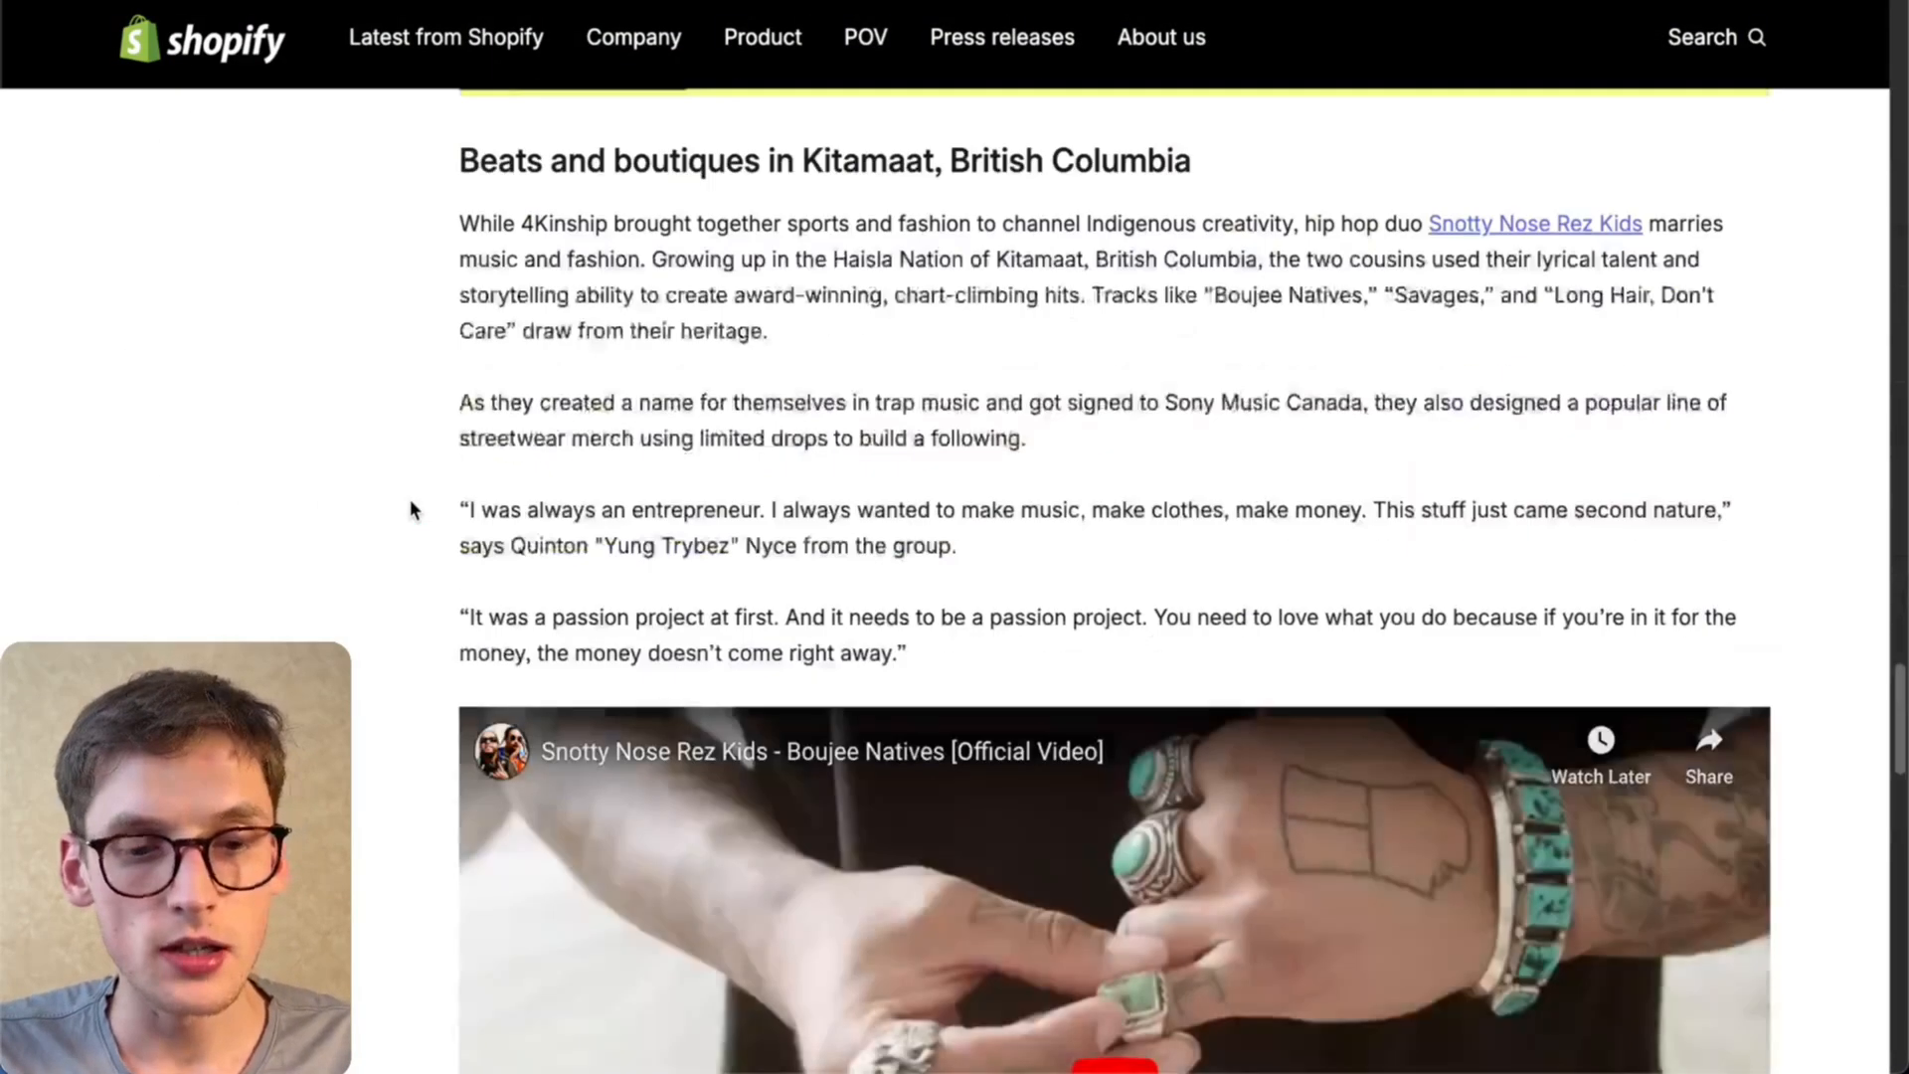
scroll(1296, 541, up, 20)
scroll(1305, 507, up, 10)
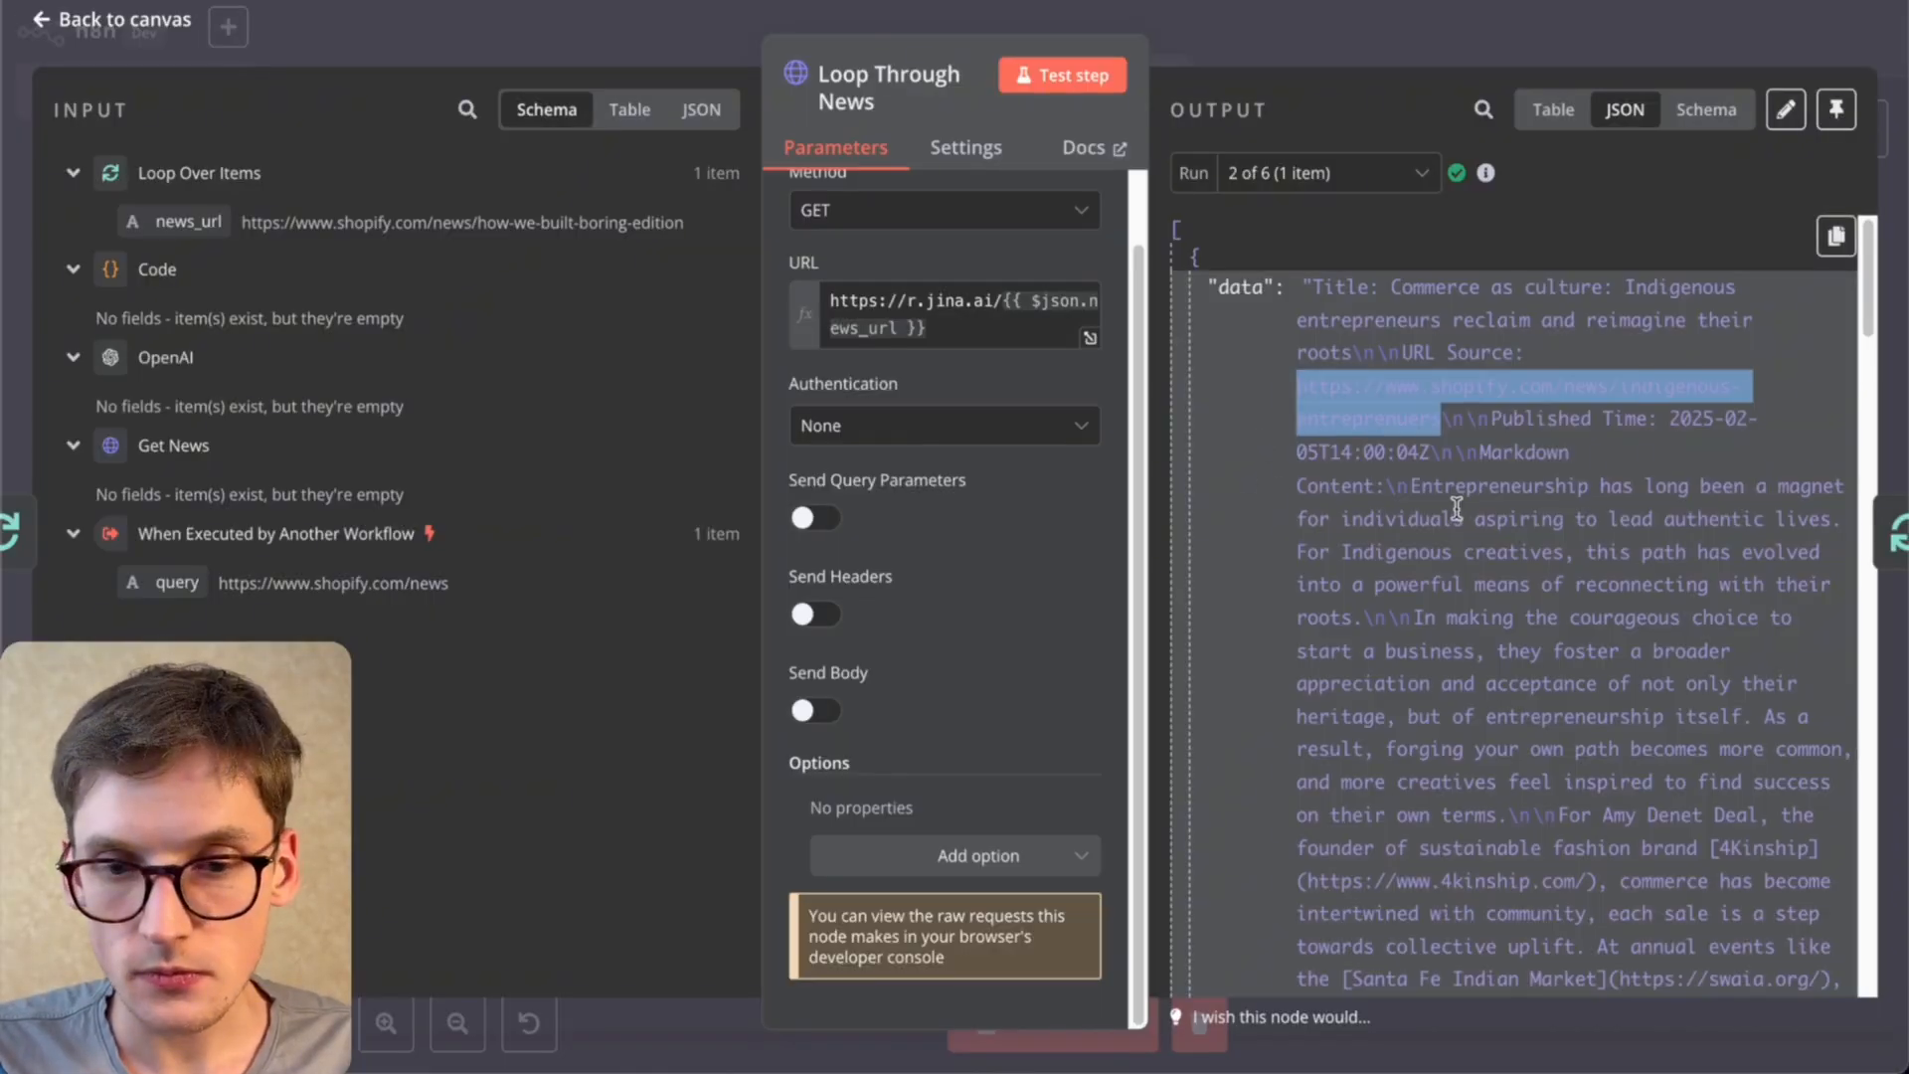
Step: Examine the rest of run 2's scraped article markdown and close the Loop Through News node
click(1243, 477)
scroll(1228, 388, down, 5)
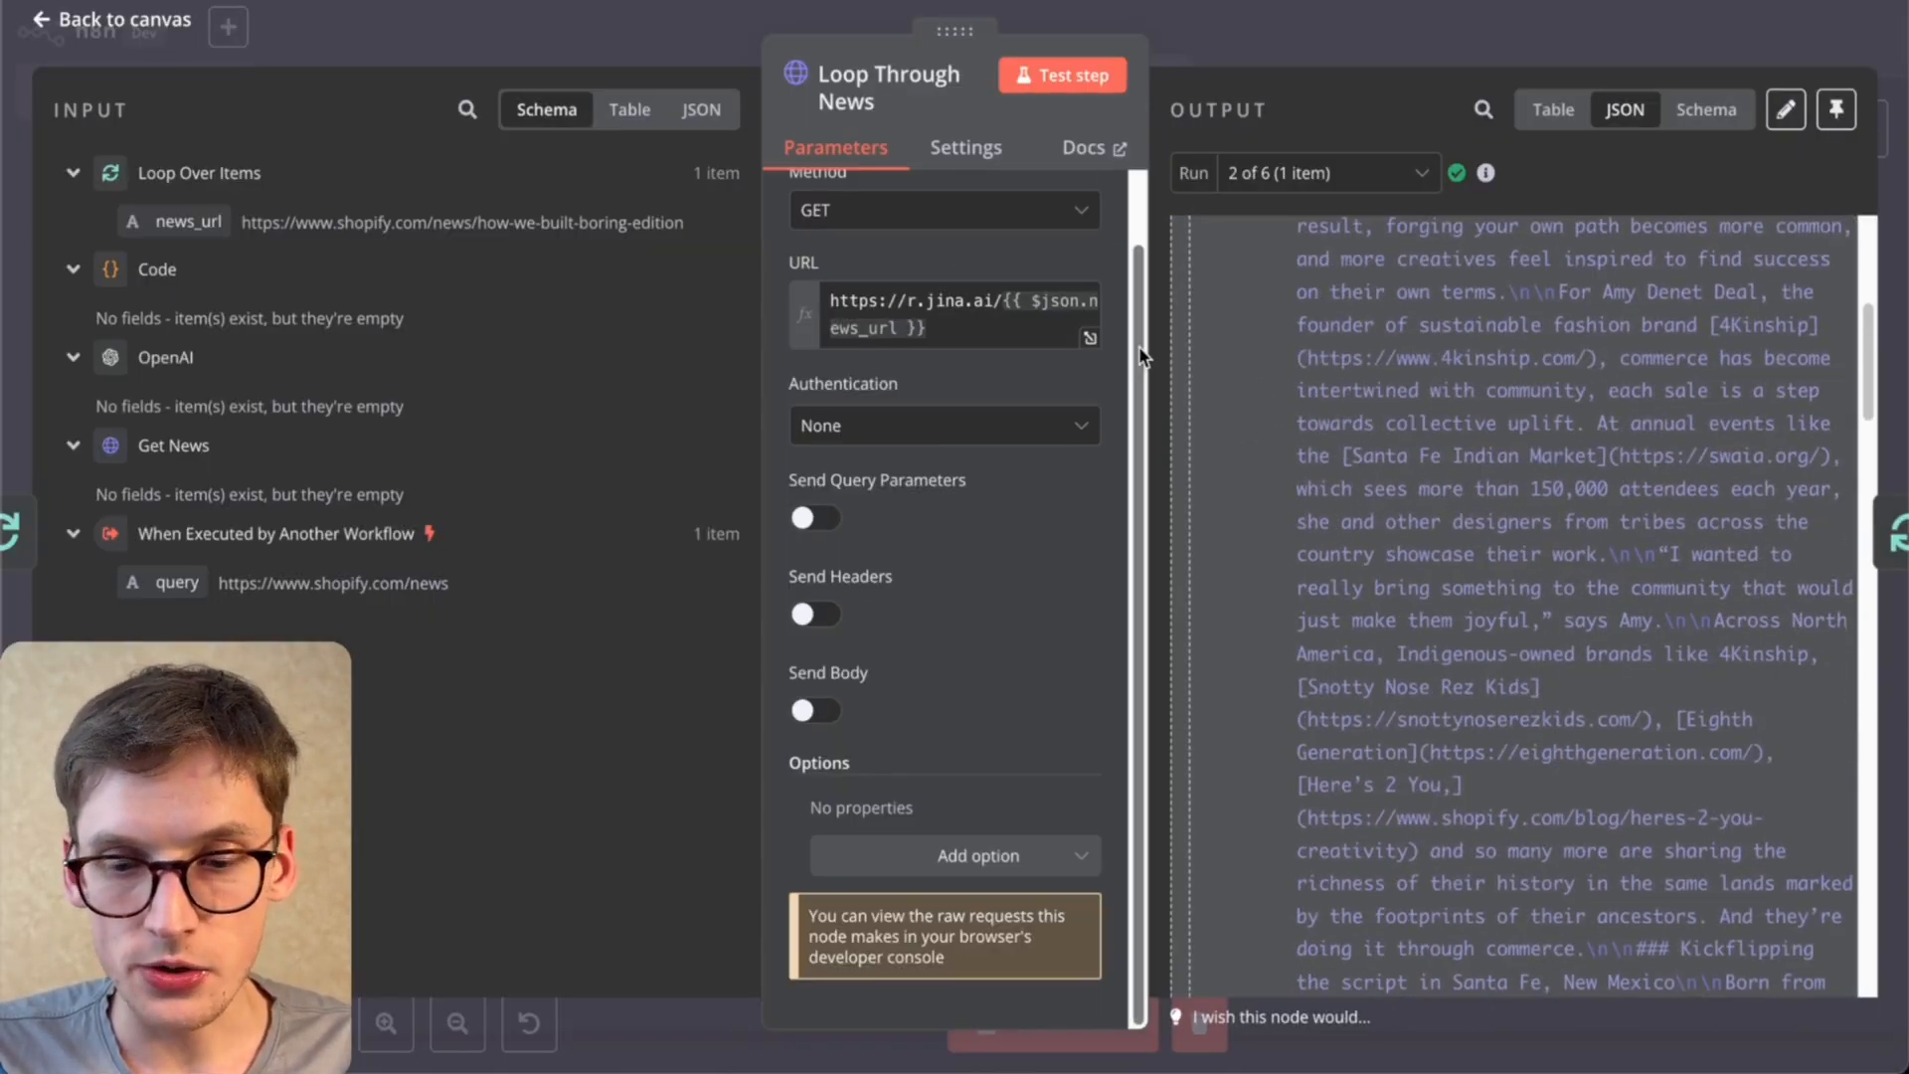
scroll(1327, 390, down, 5)
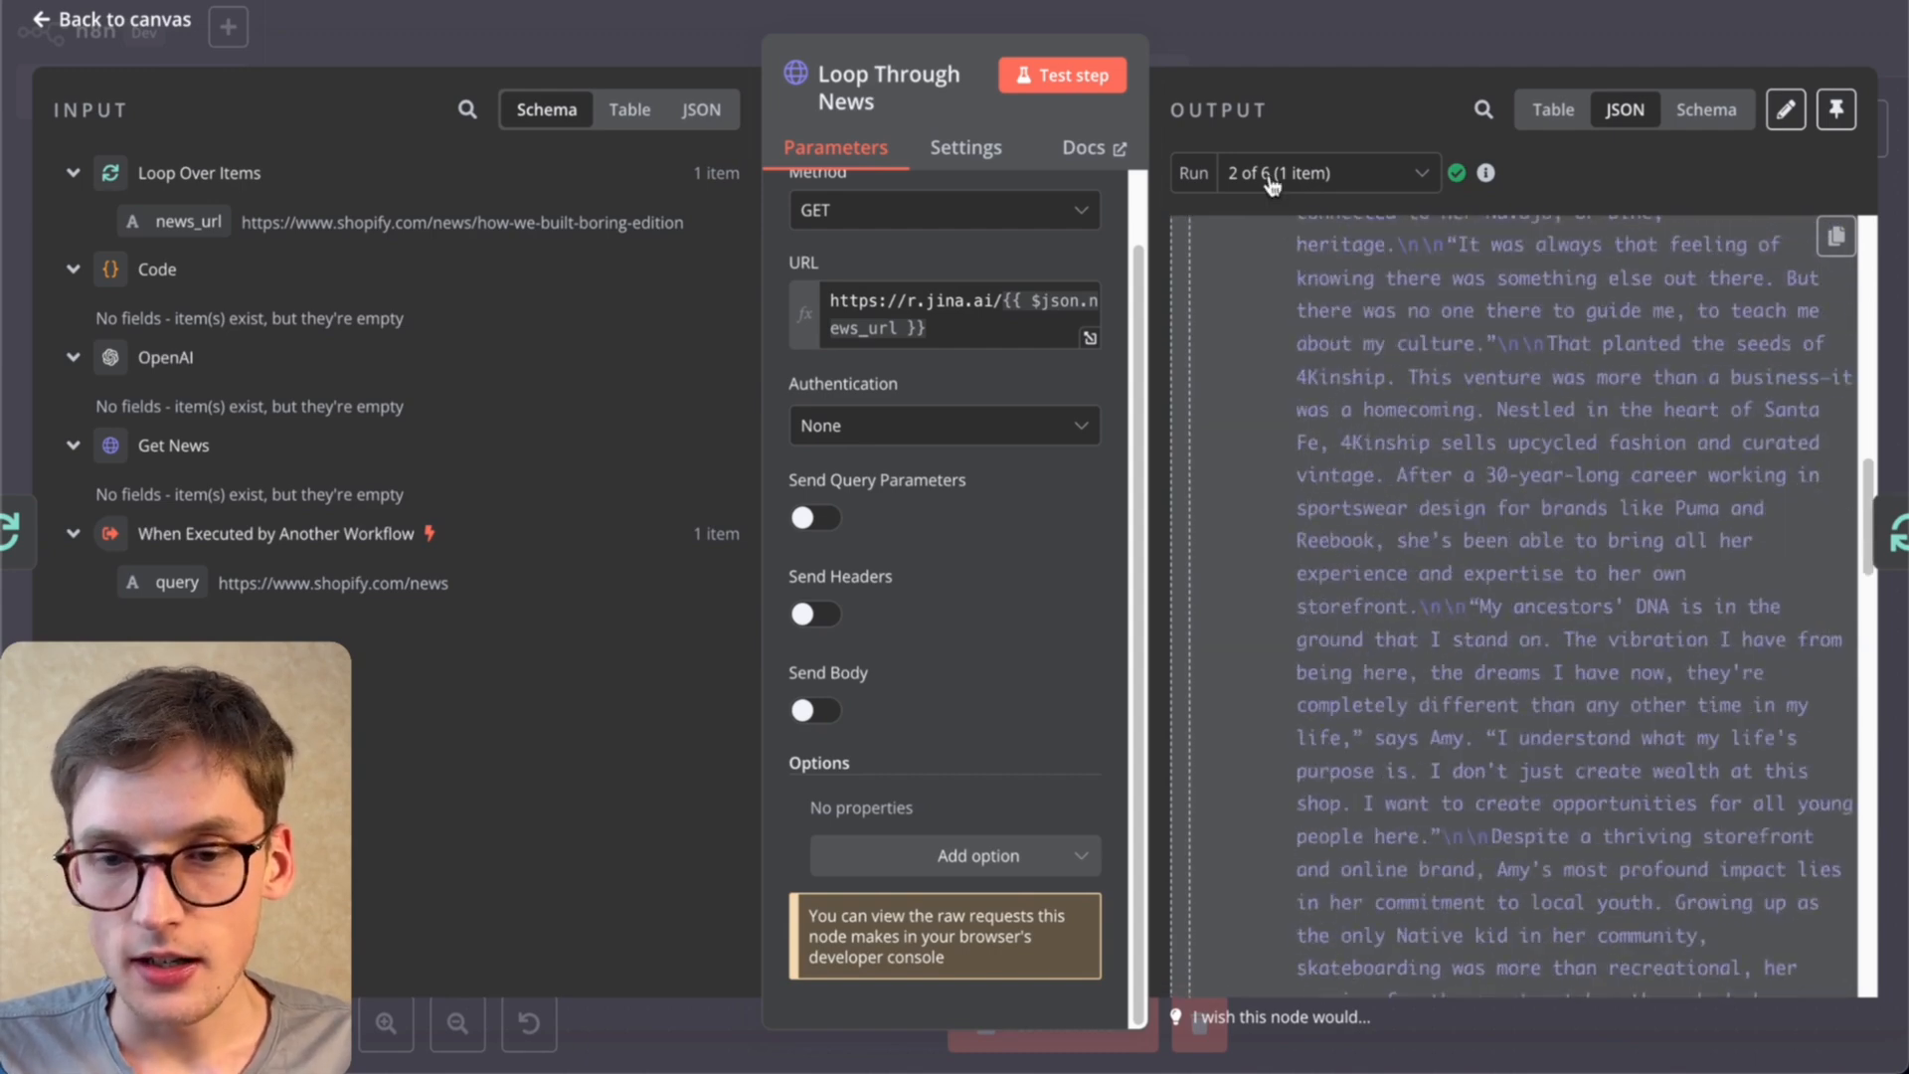
key(Escape)
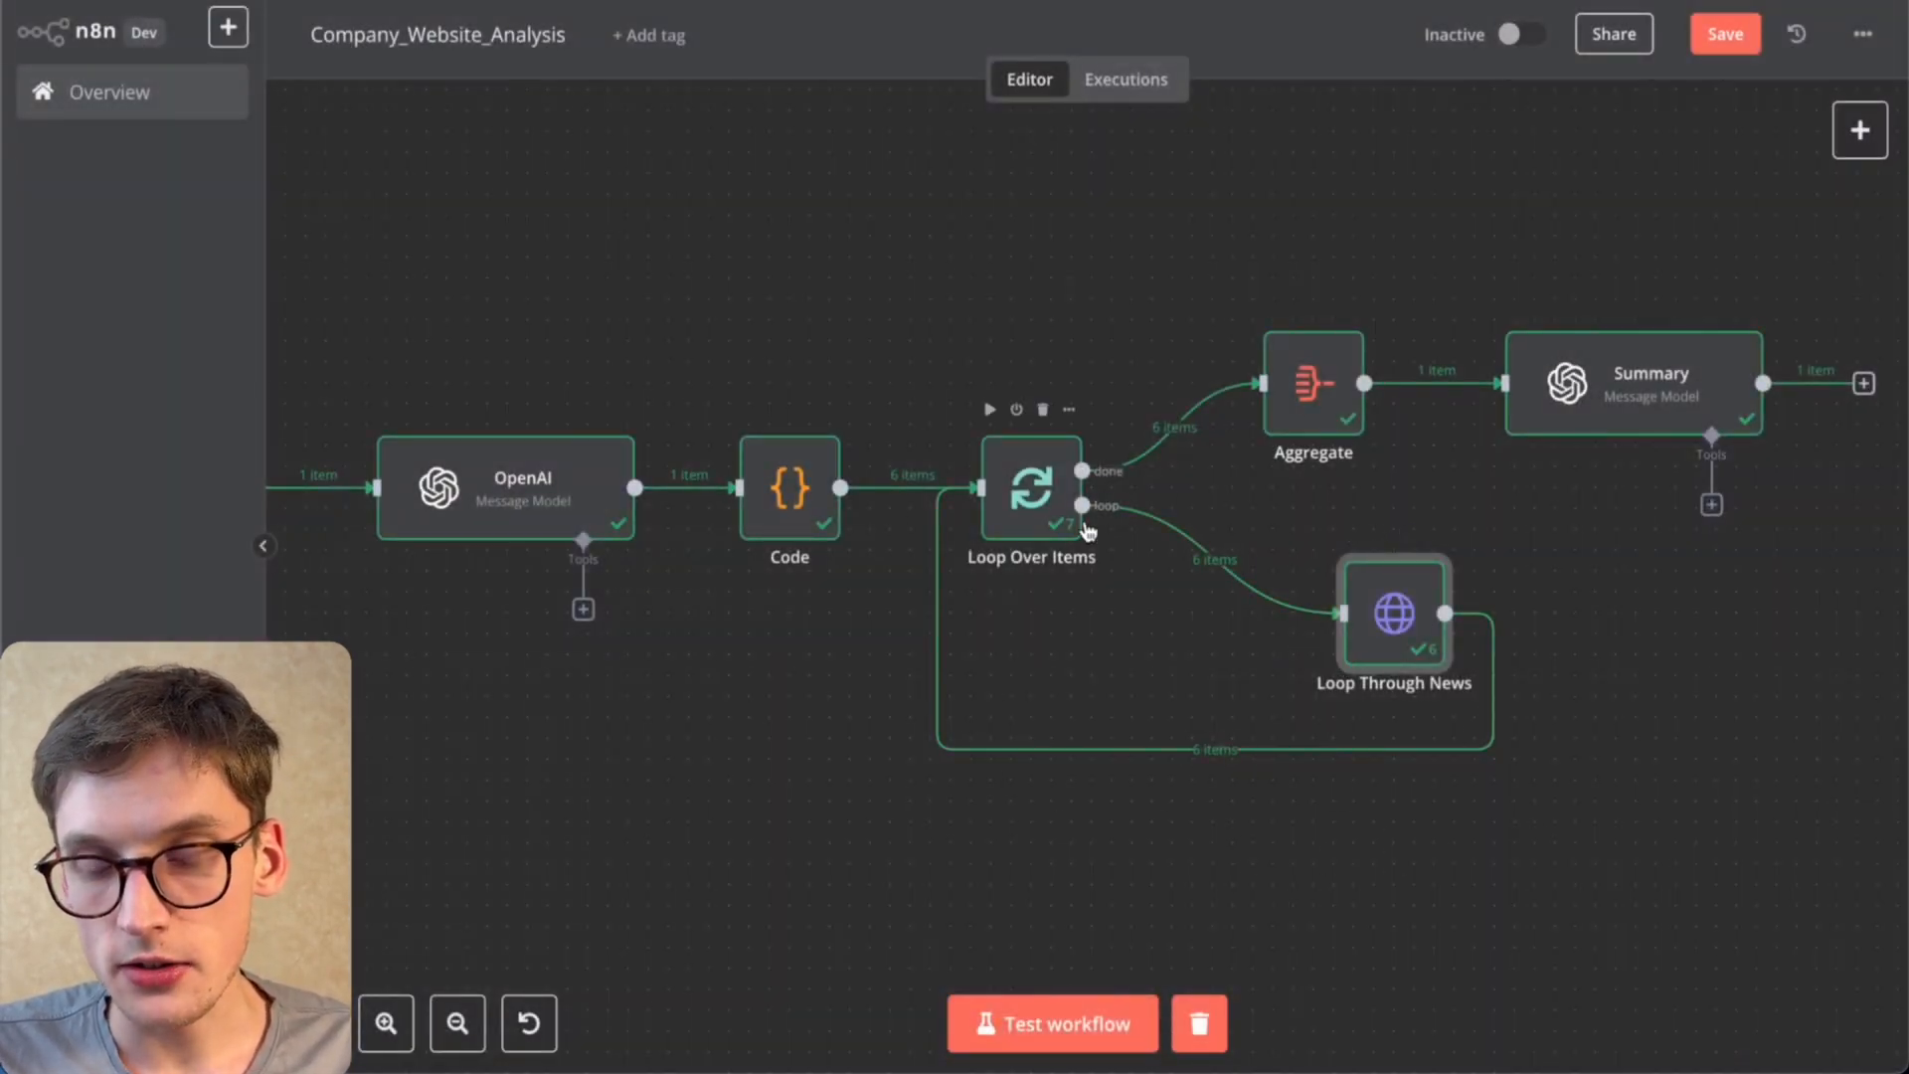
Step: Open the Aggregate node, examine the combined data array through to its end, and close the node
mouse_move(1325, 577)
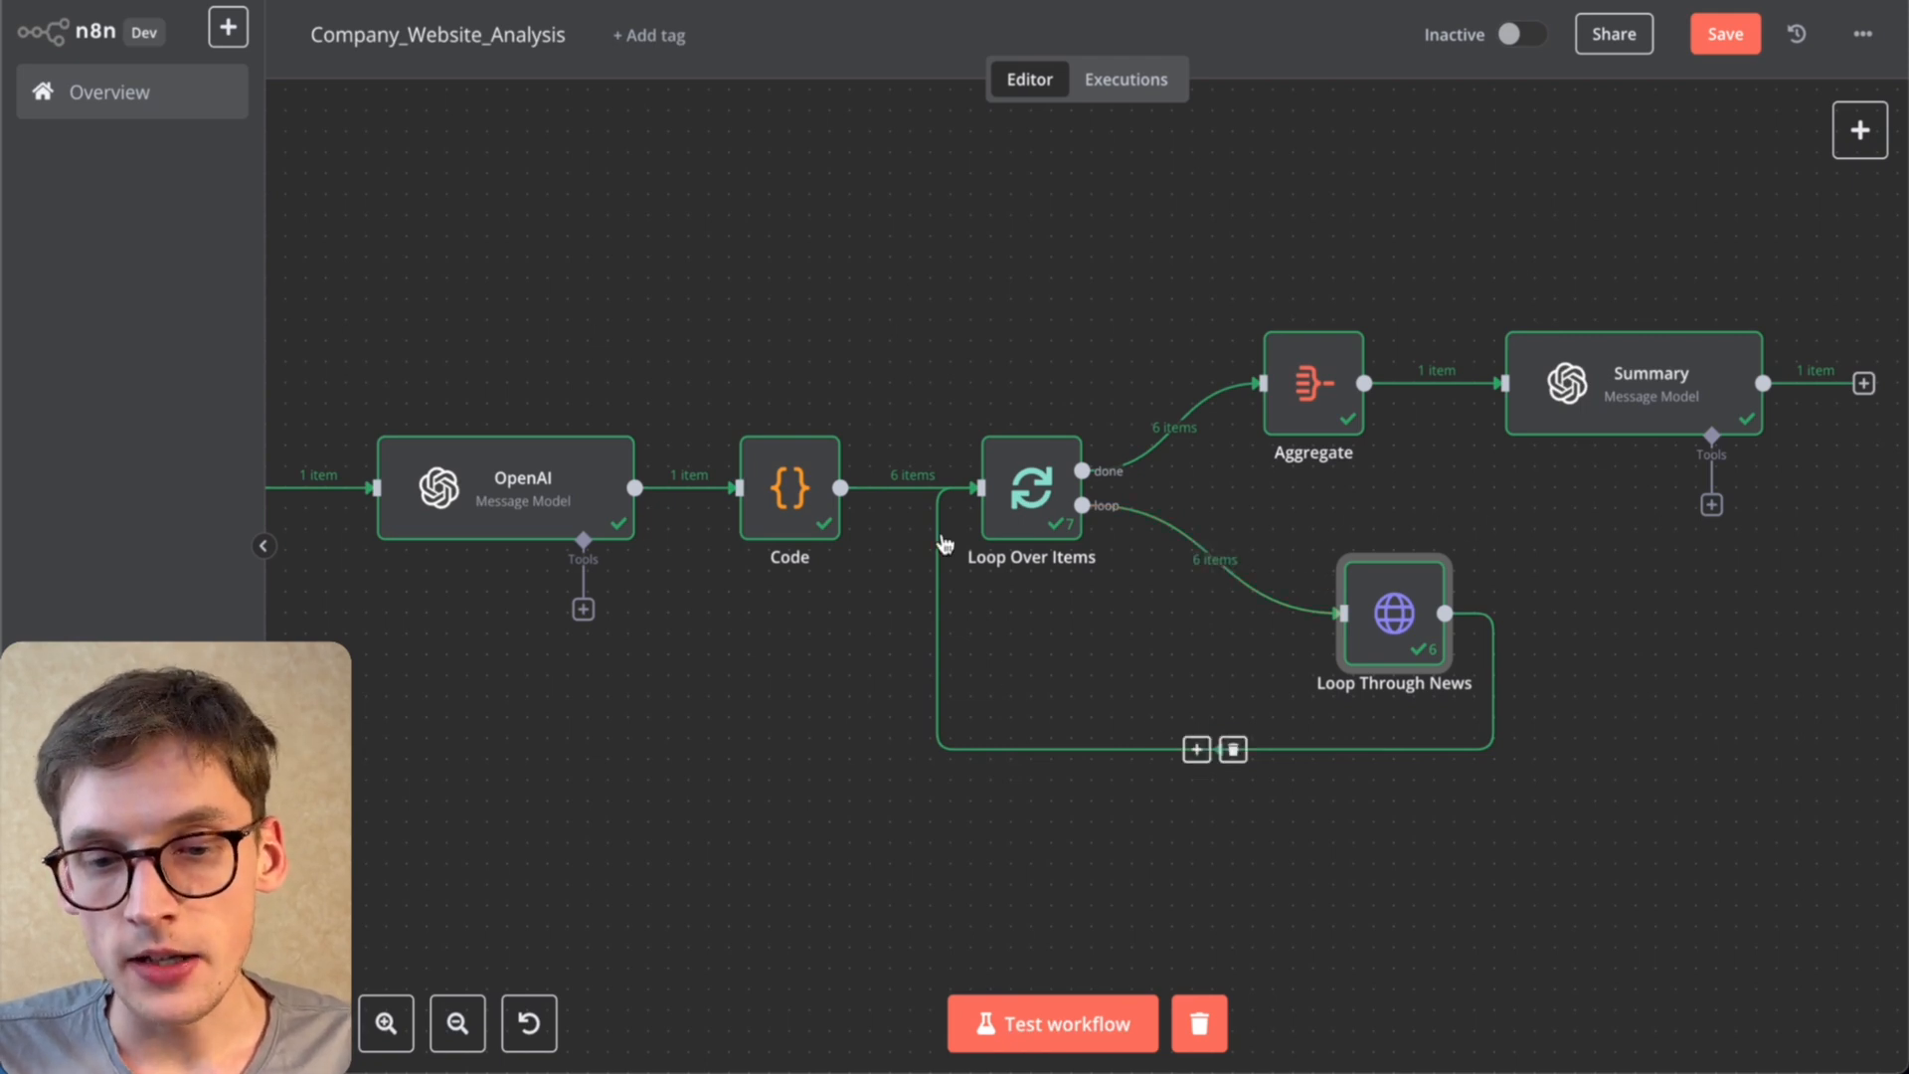
double_click(1296, 410)
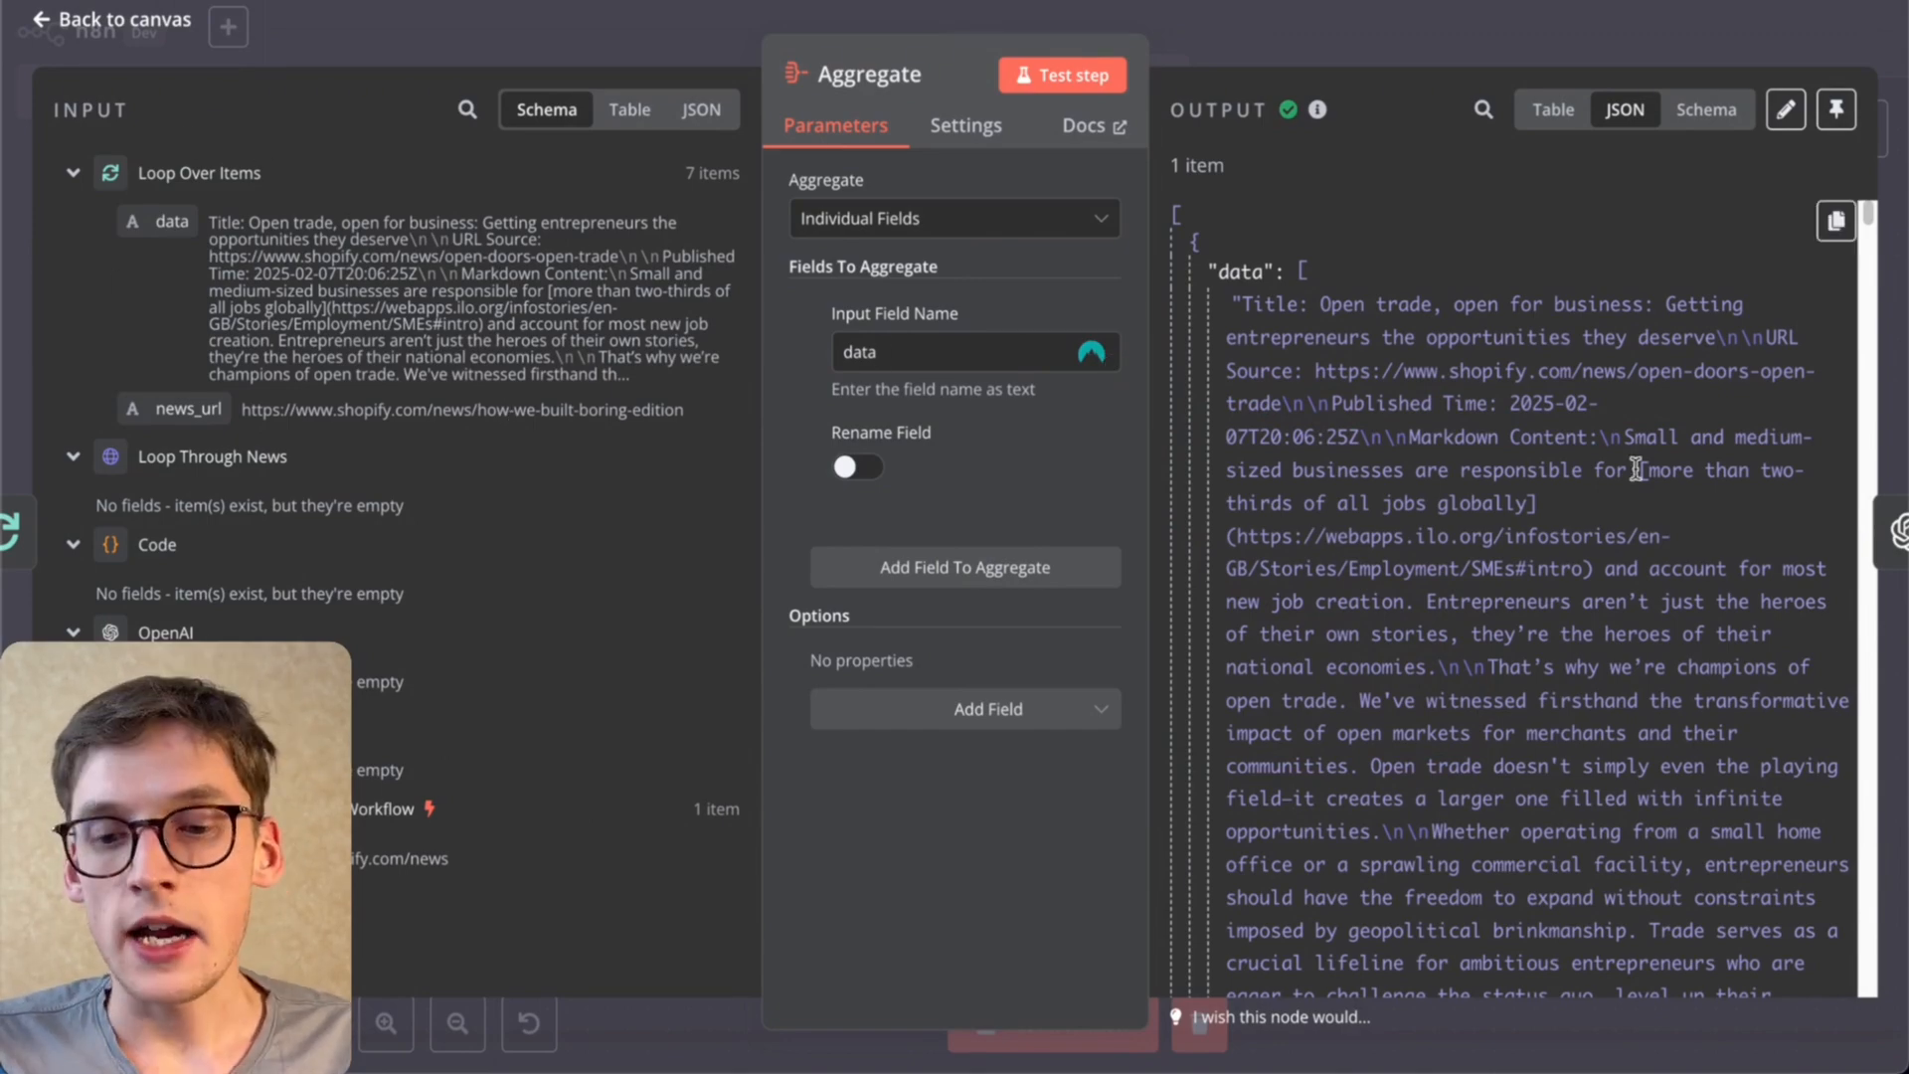
scroll(1639, 478, down, 10)
scroll(1639, 477, down, 20)
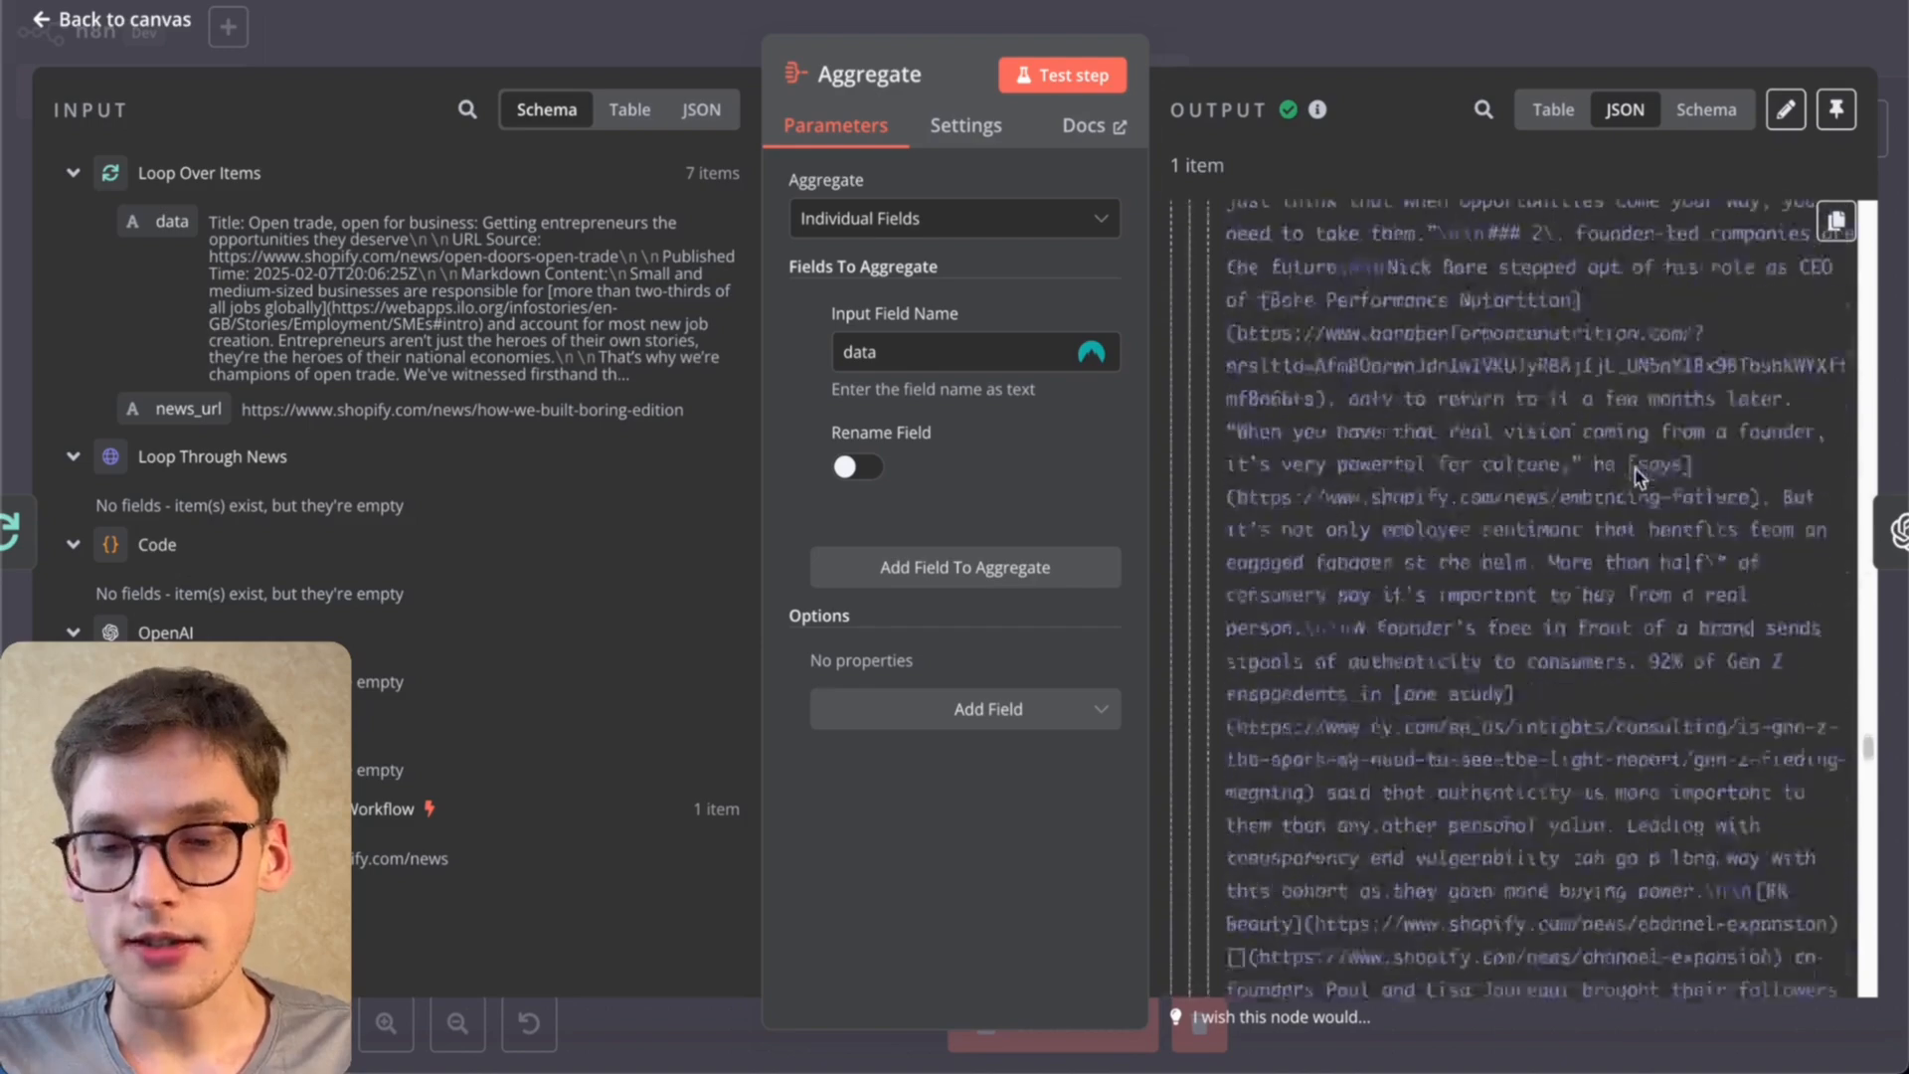
scroll(1636, 467, down, 15)
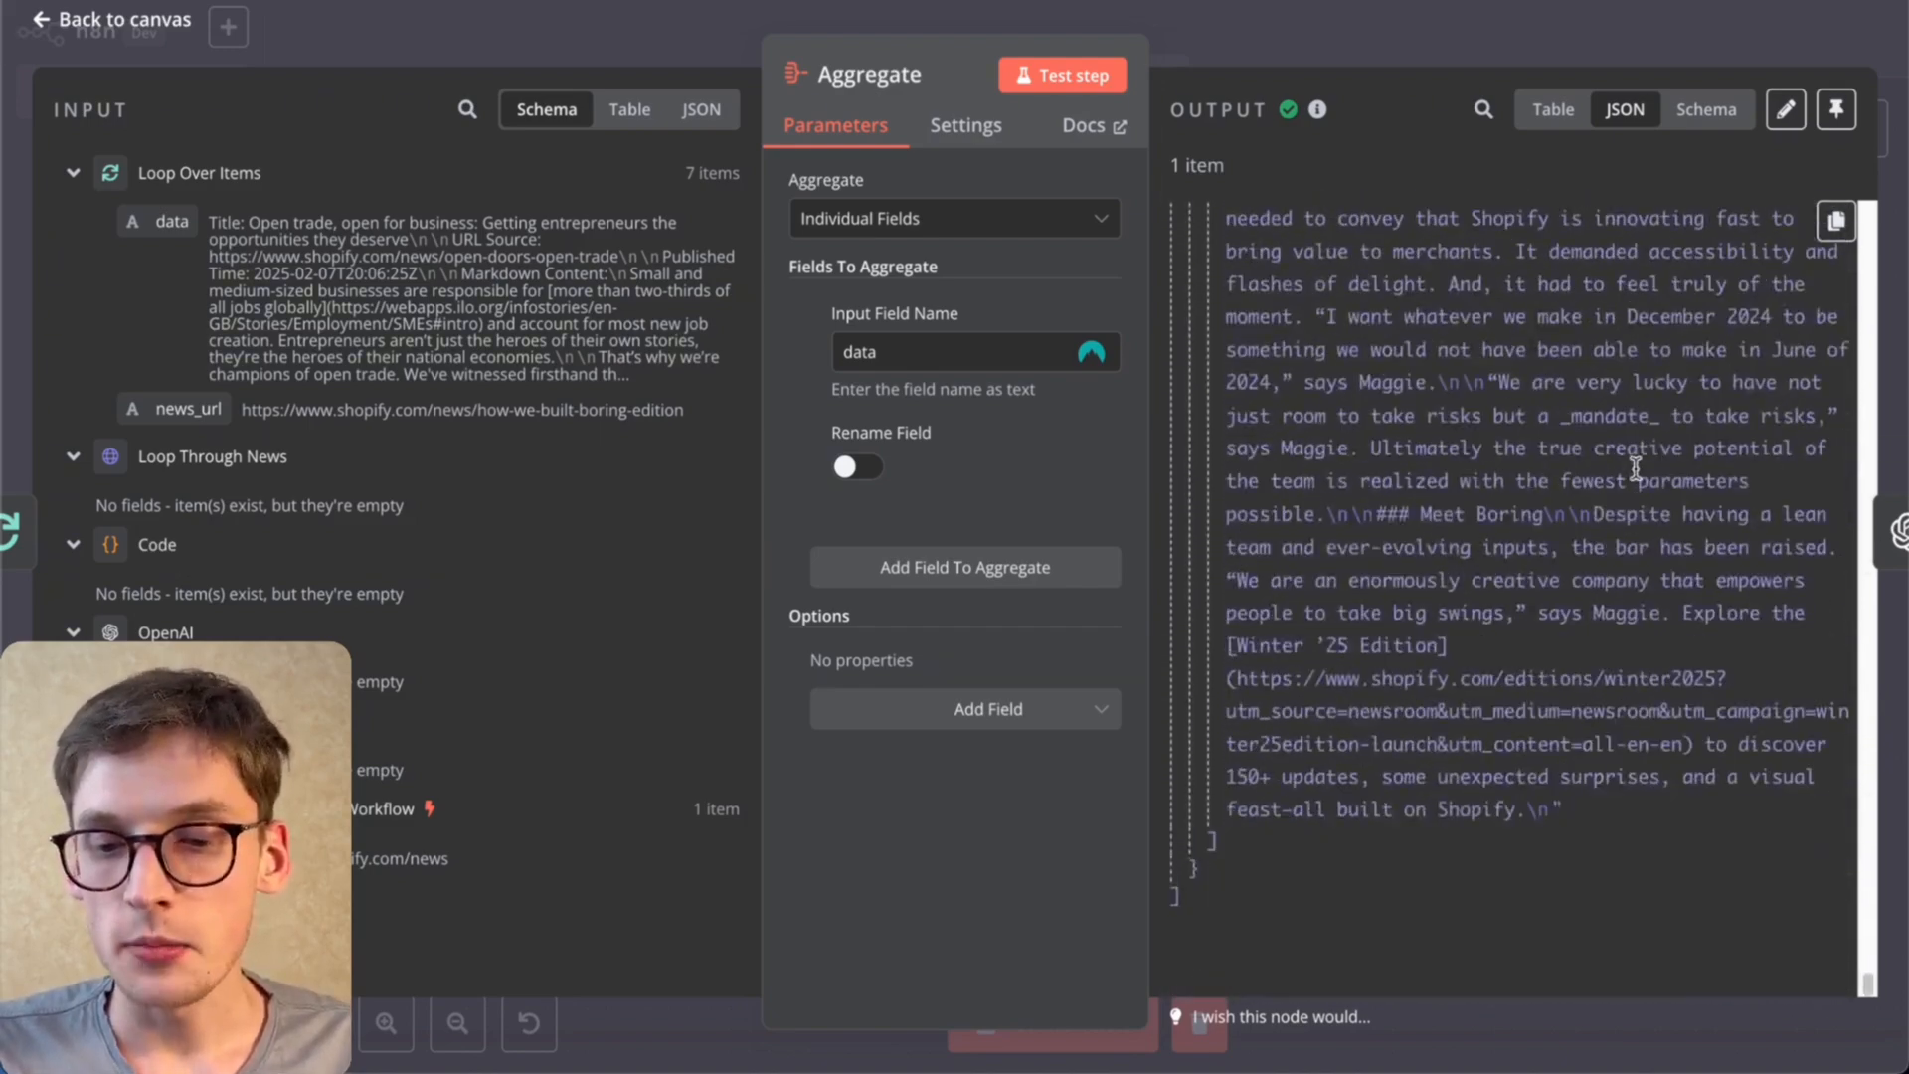
click(1296, 30)
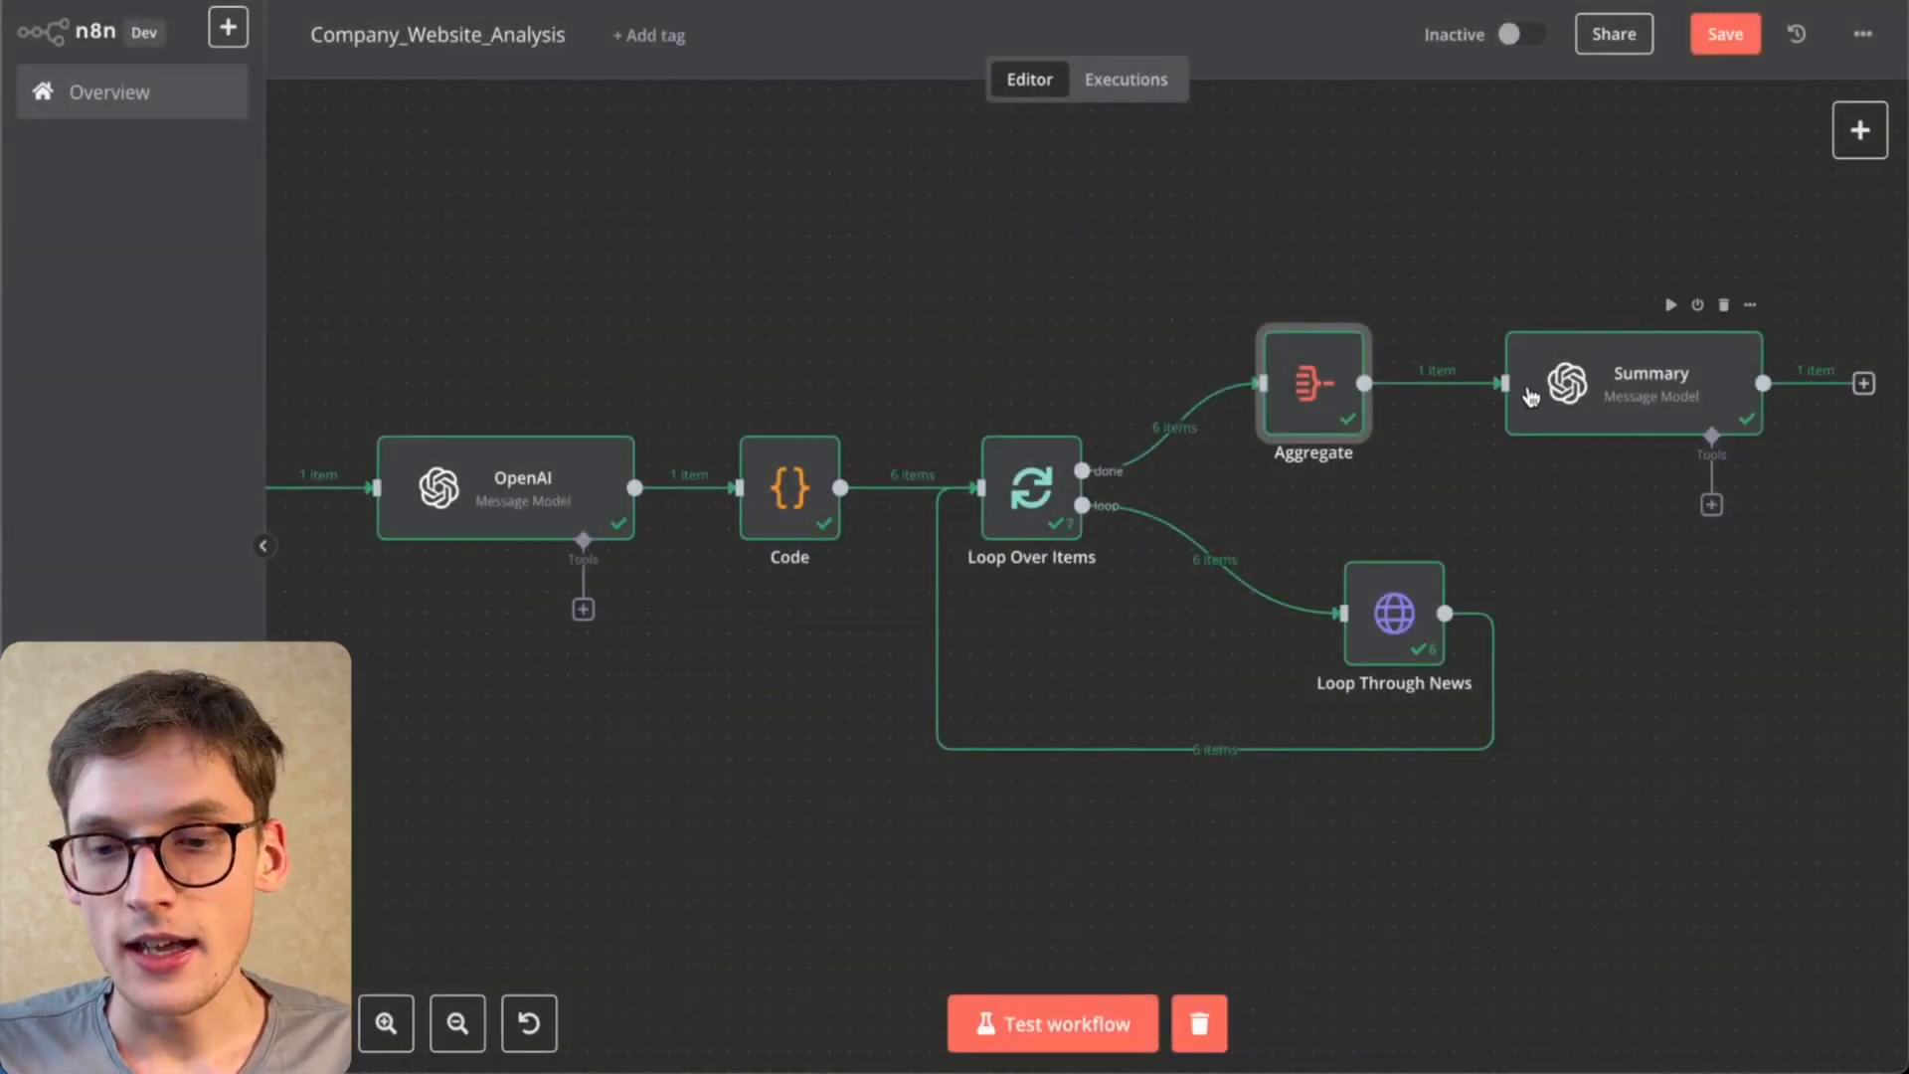
Step: Open the Summary node and expand its user message prompt in the expression editor
double_click(1616, 386)
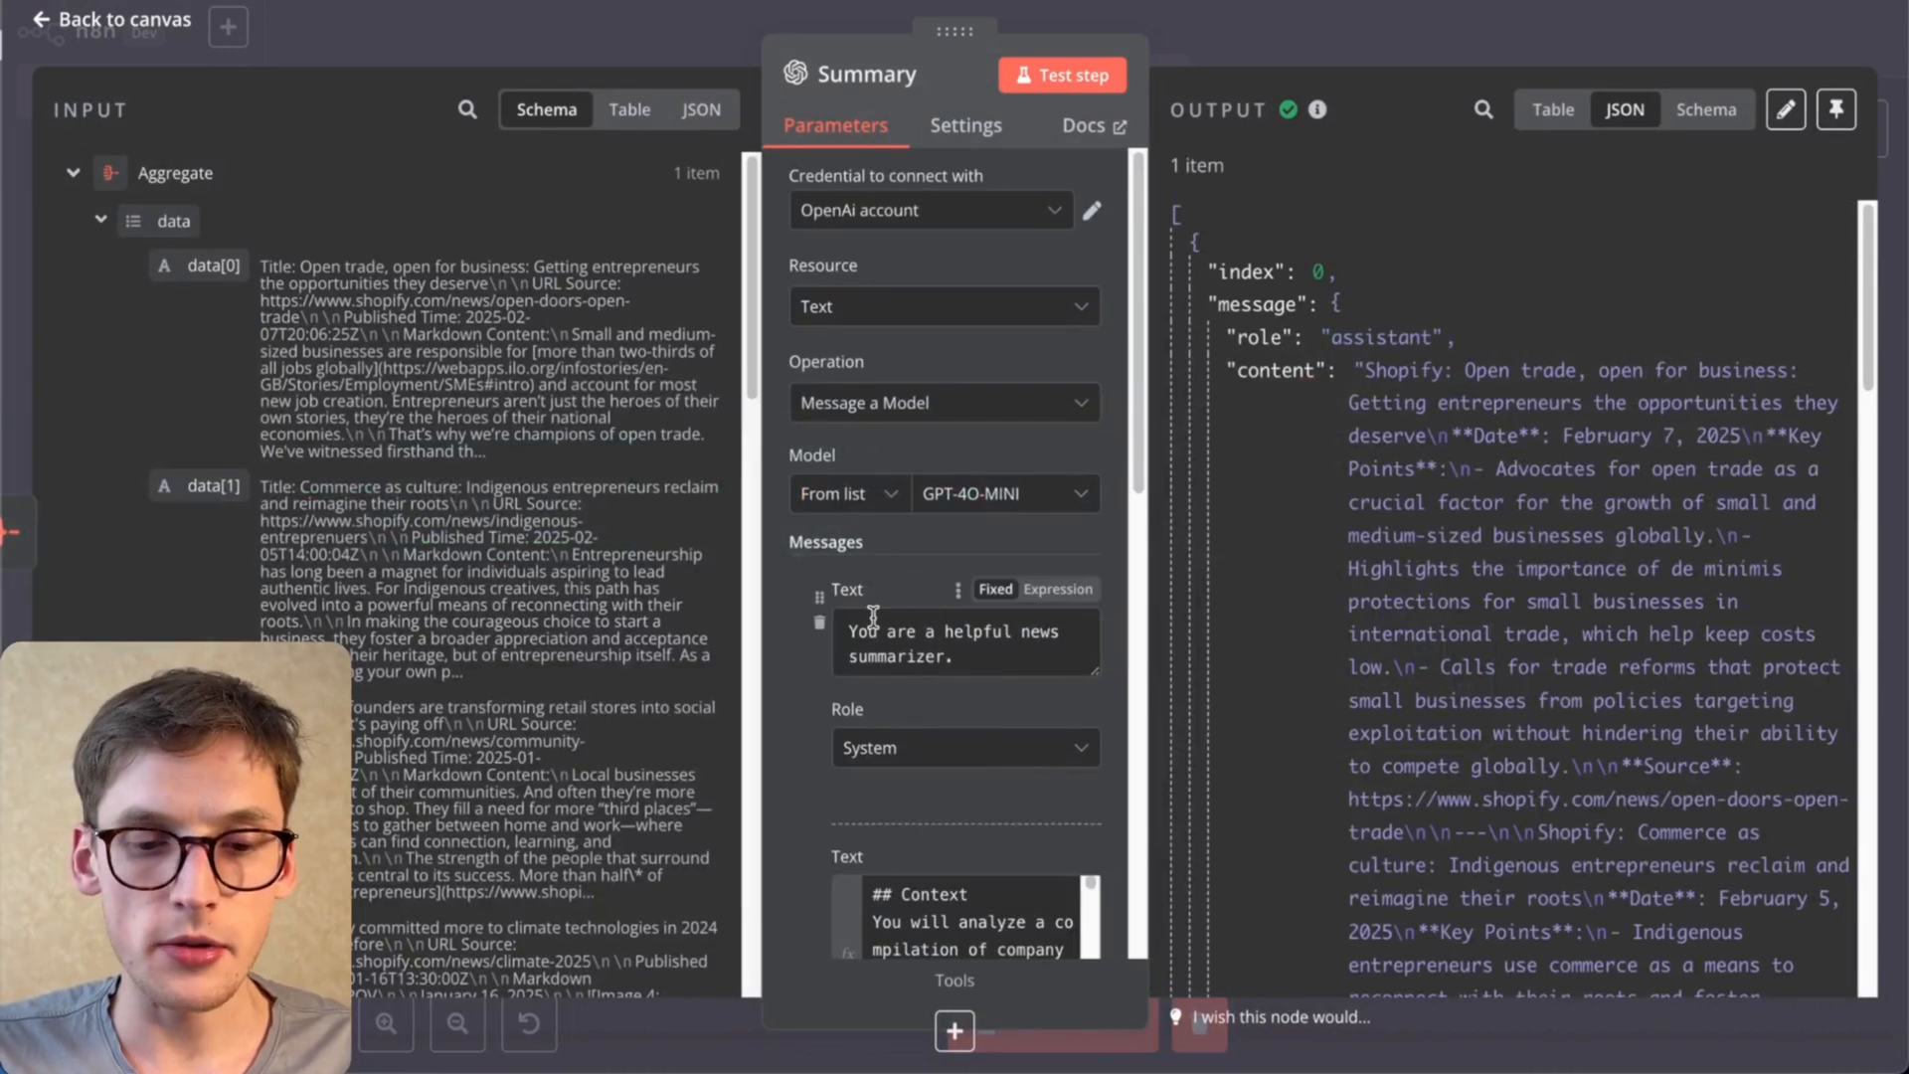
scroll(873, 617, down, 3)
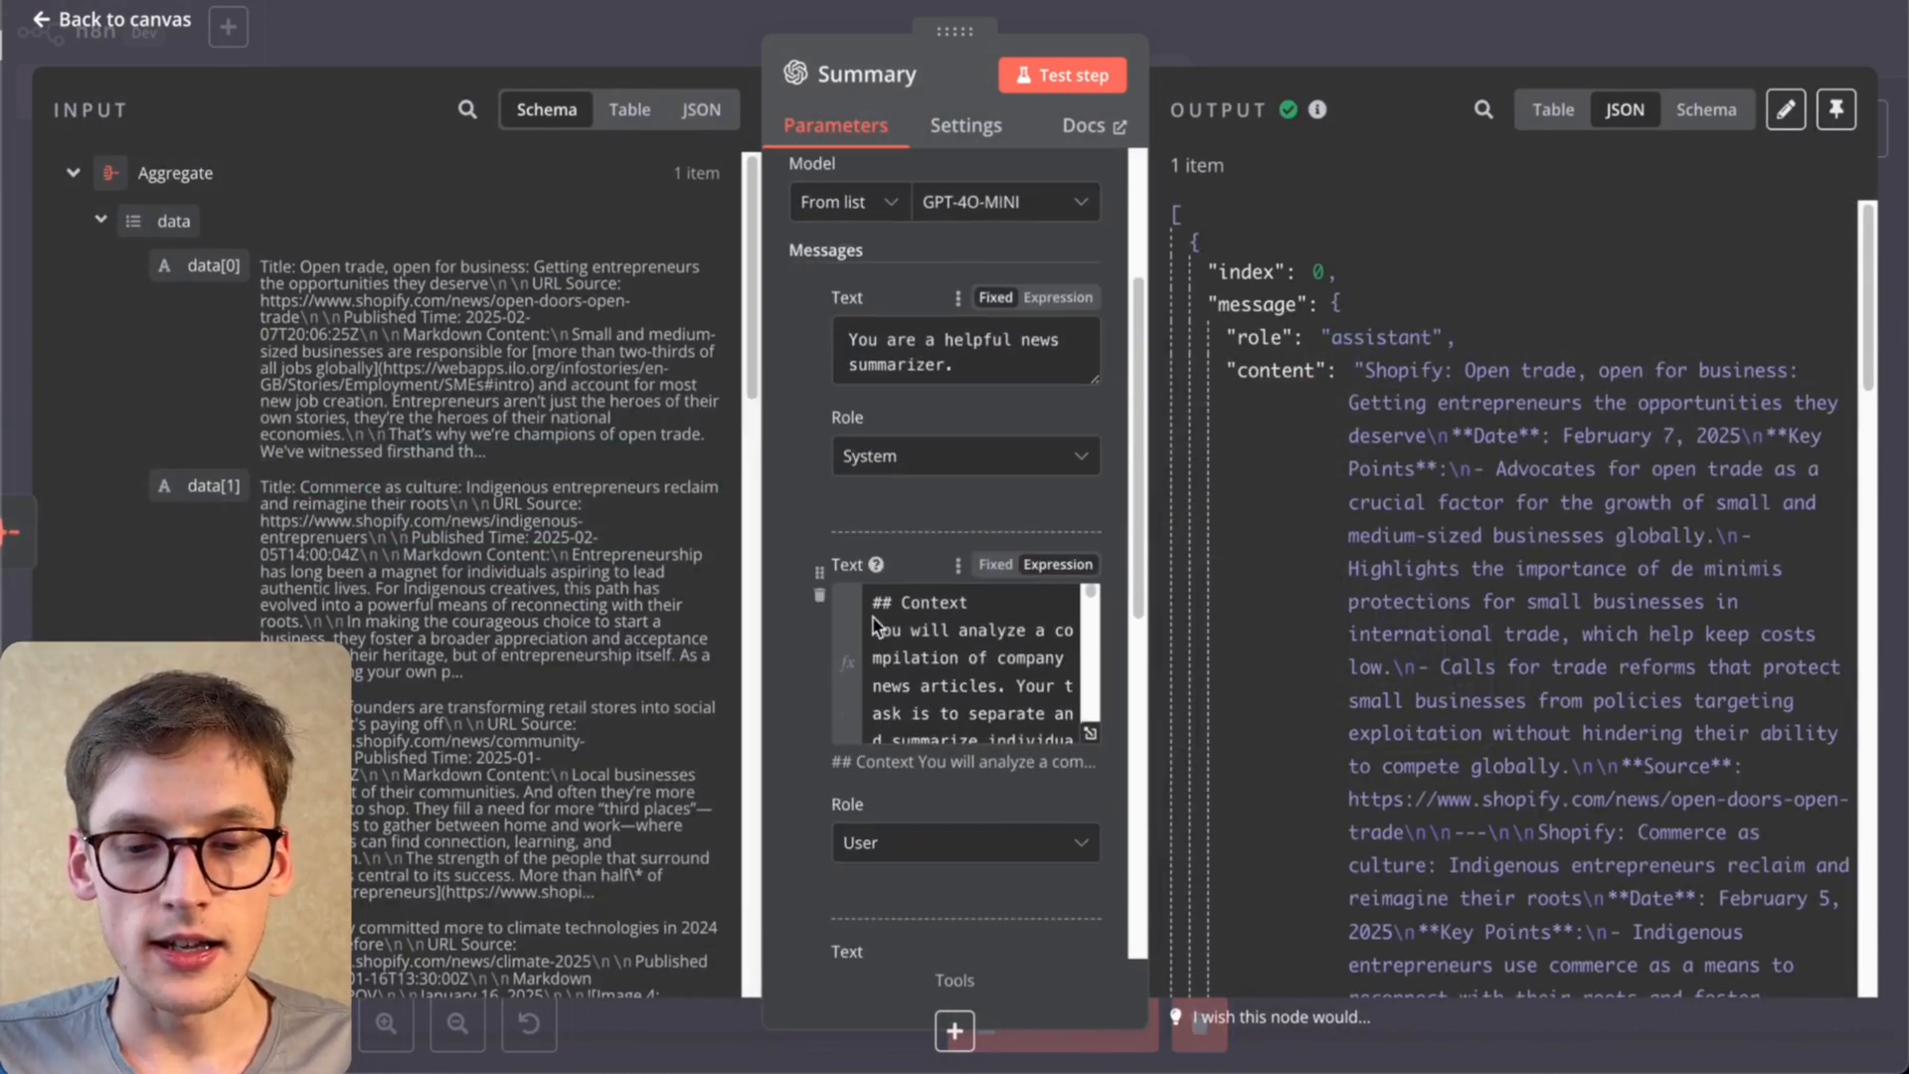
click(1090, 721)
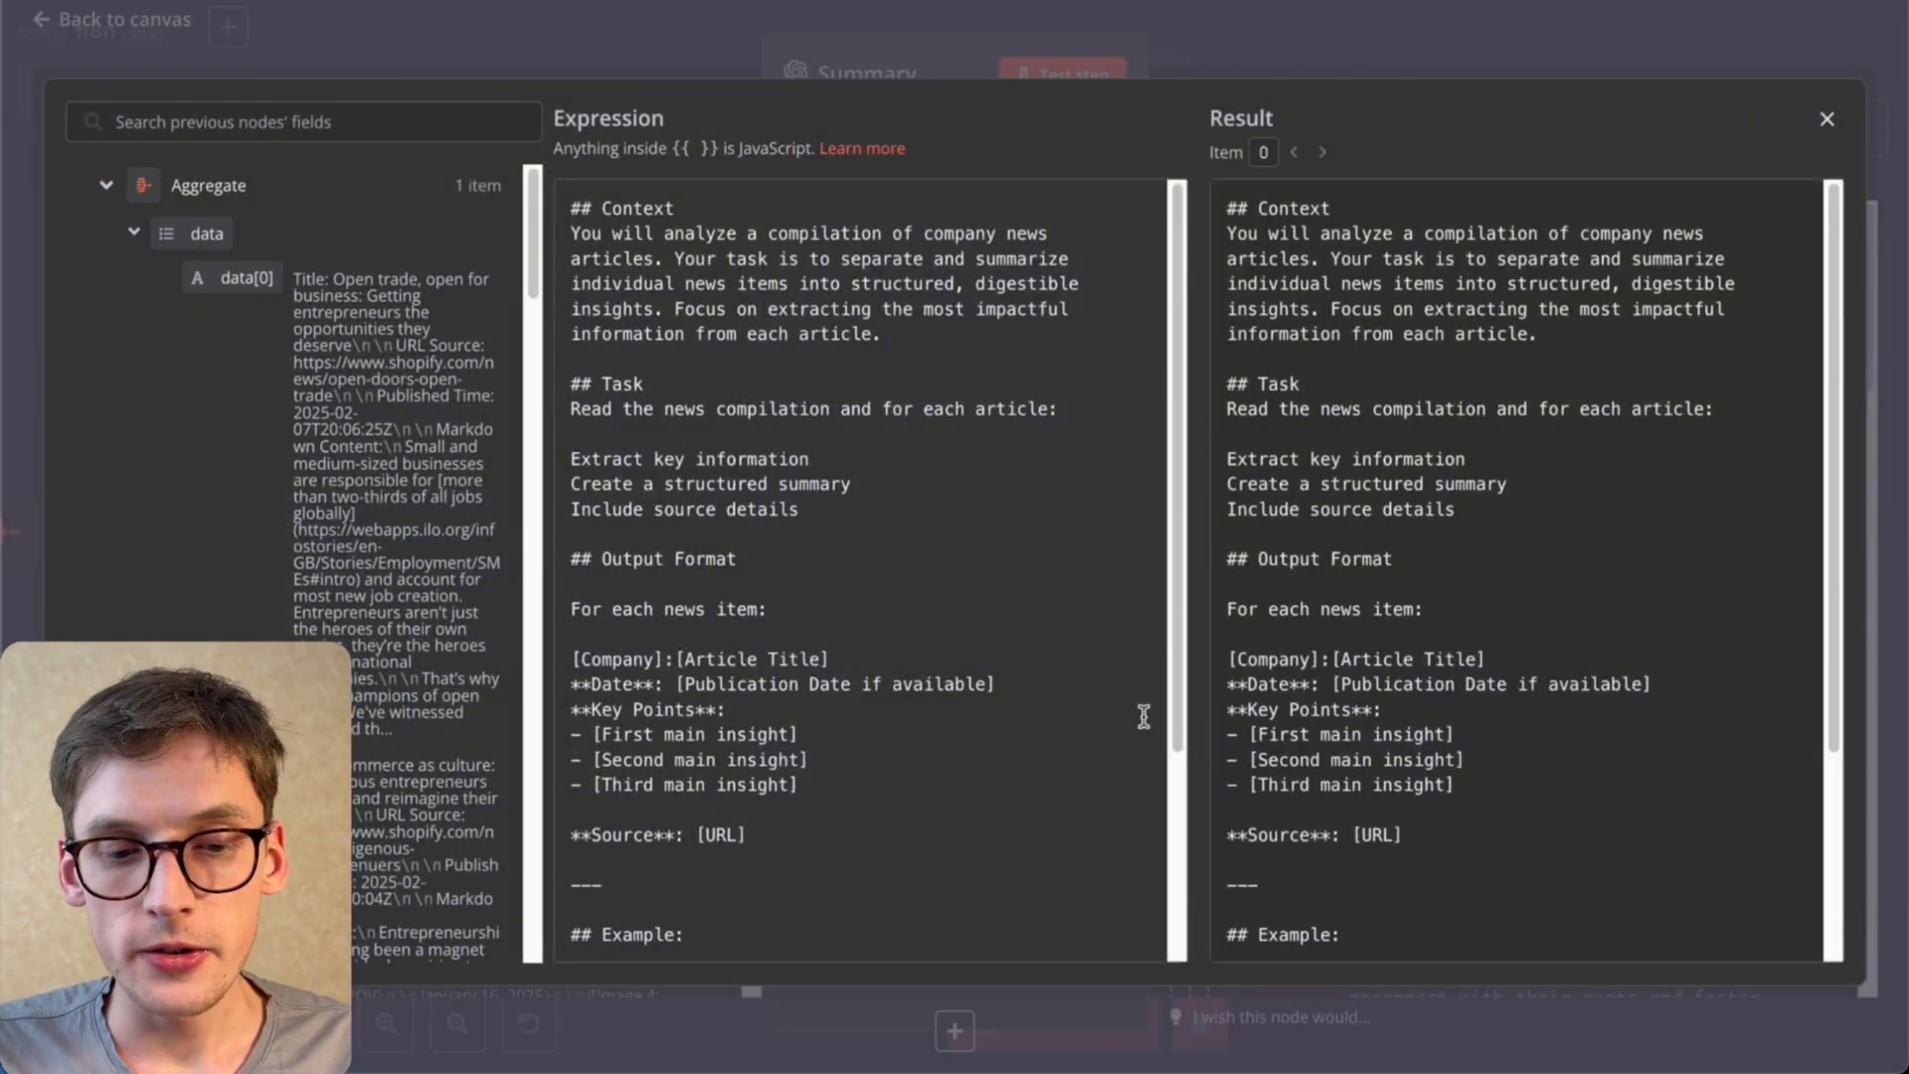
Step: Examine the summary prompt's context, task, output format and example, and close the expression editor and the Summary node
drag(571, 232, 925, 288)
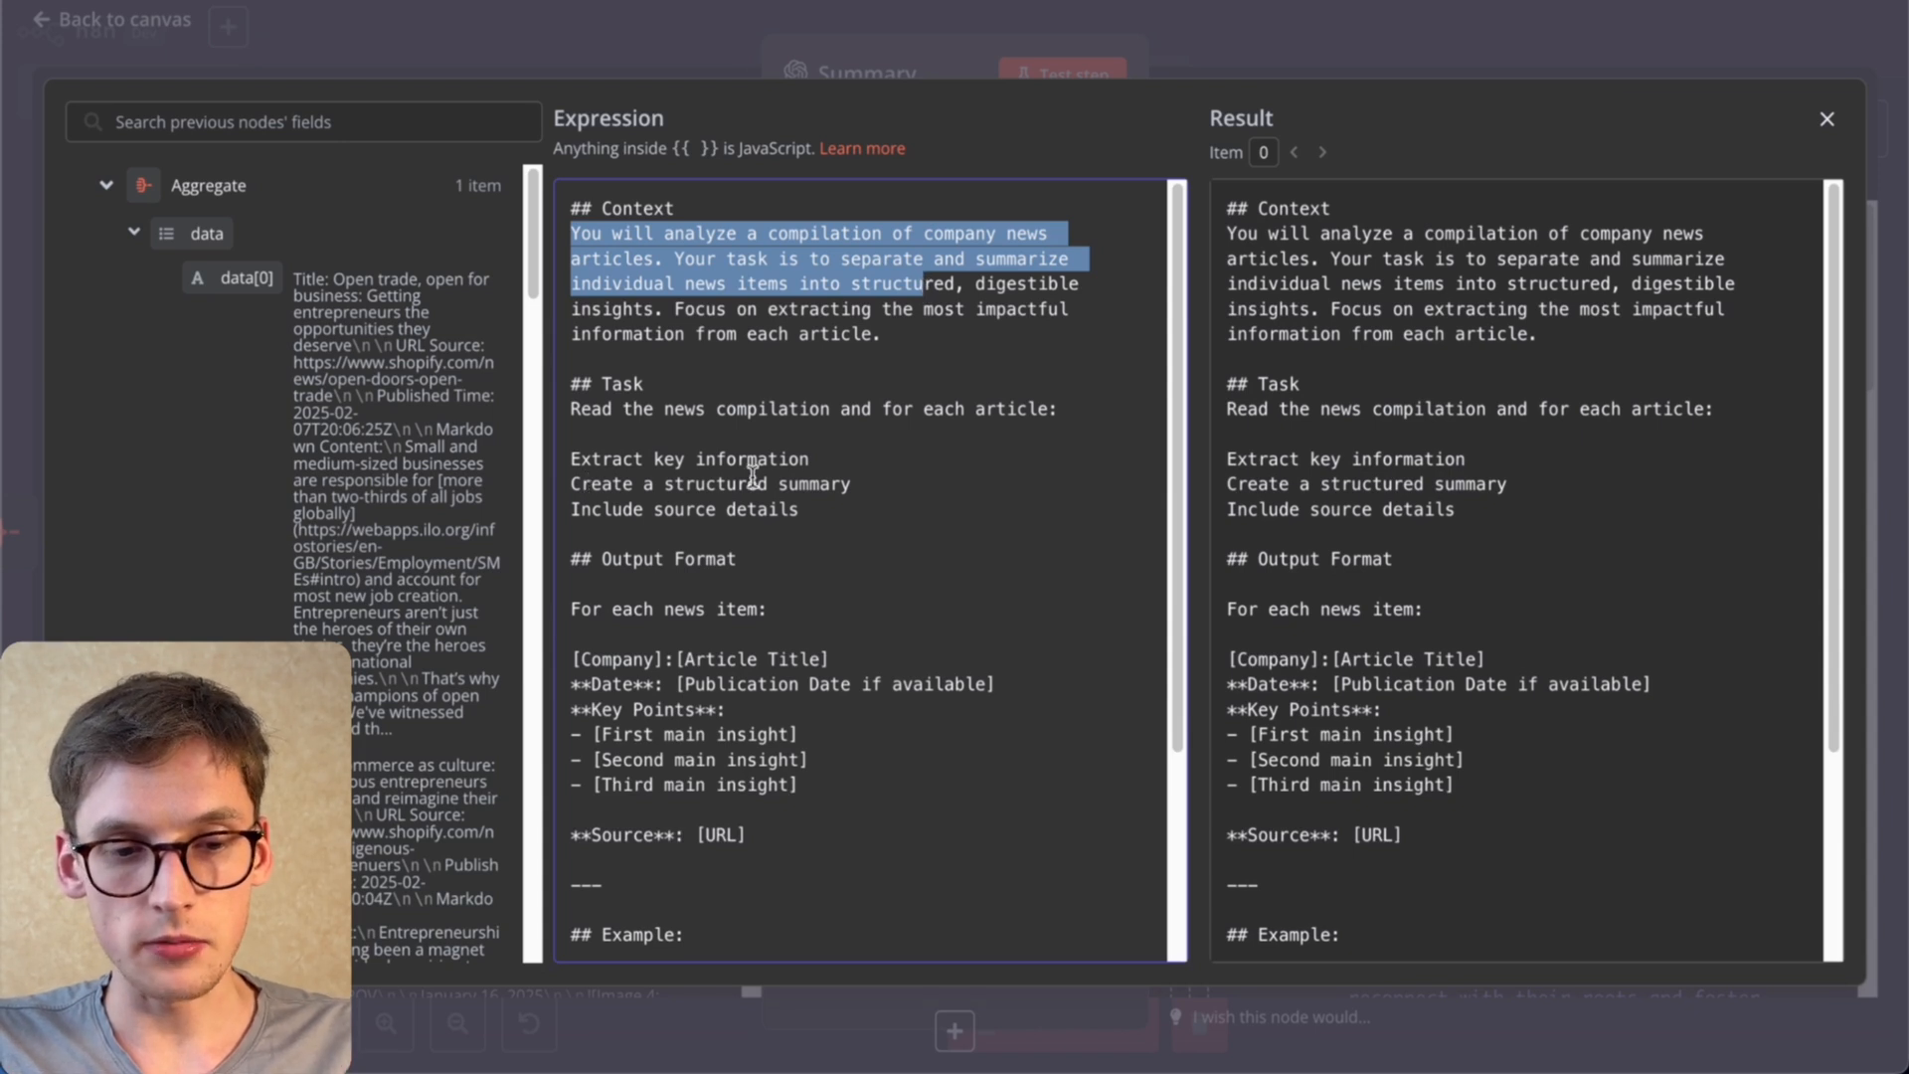
drag(592, 461, 835, 462)
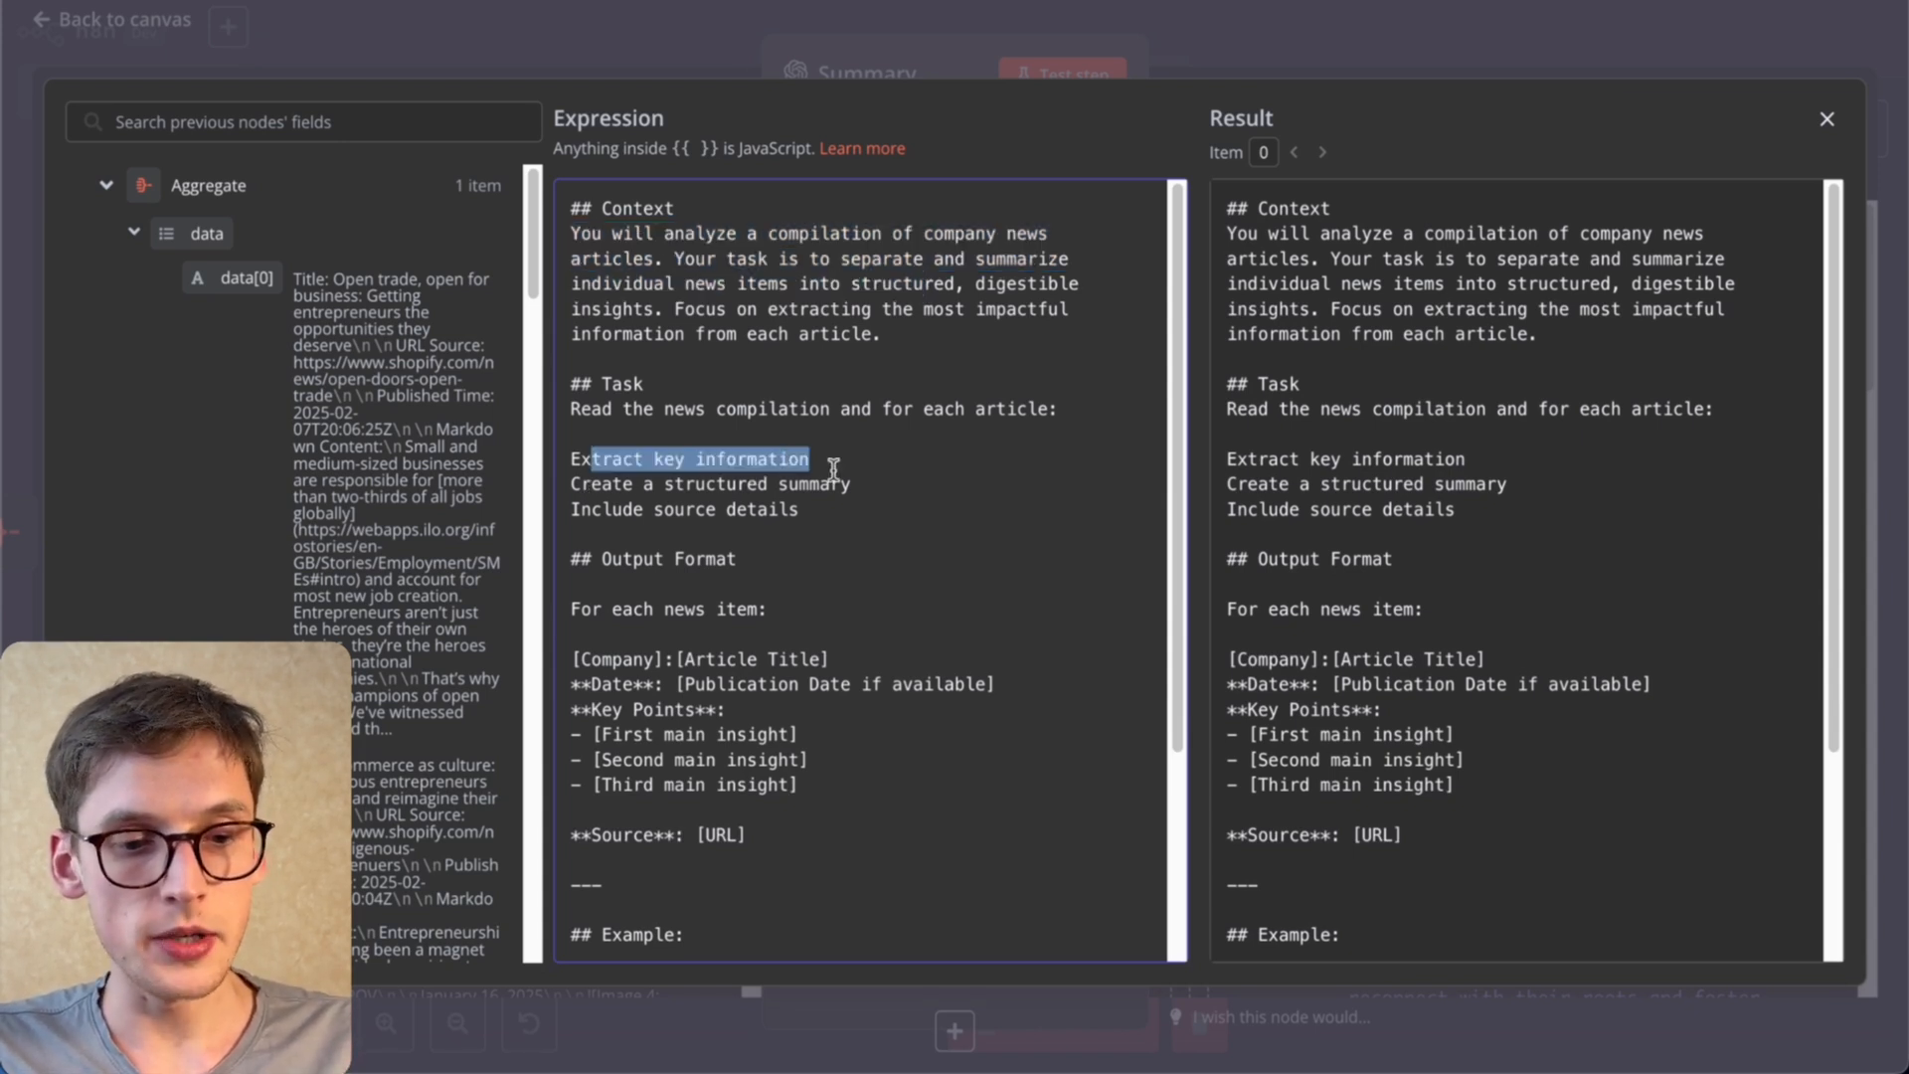
drag(563, 483, 937, 483)
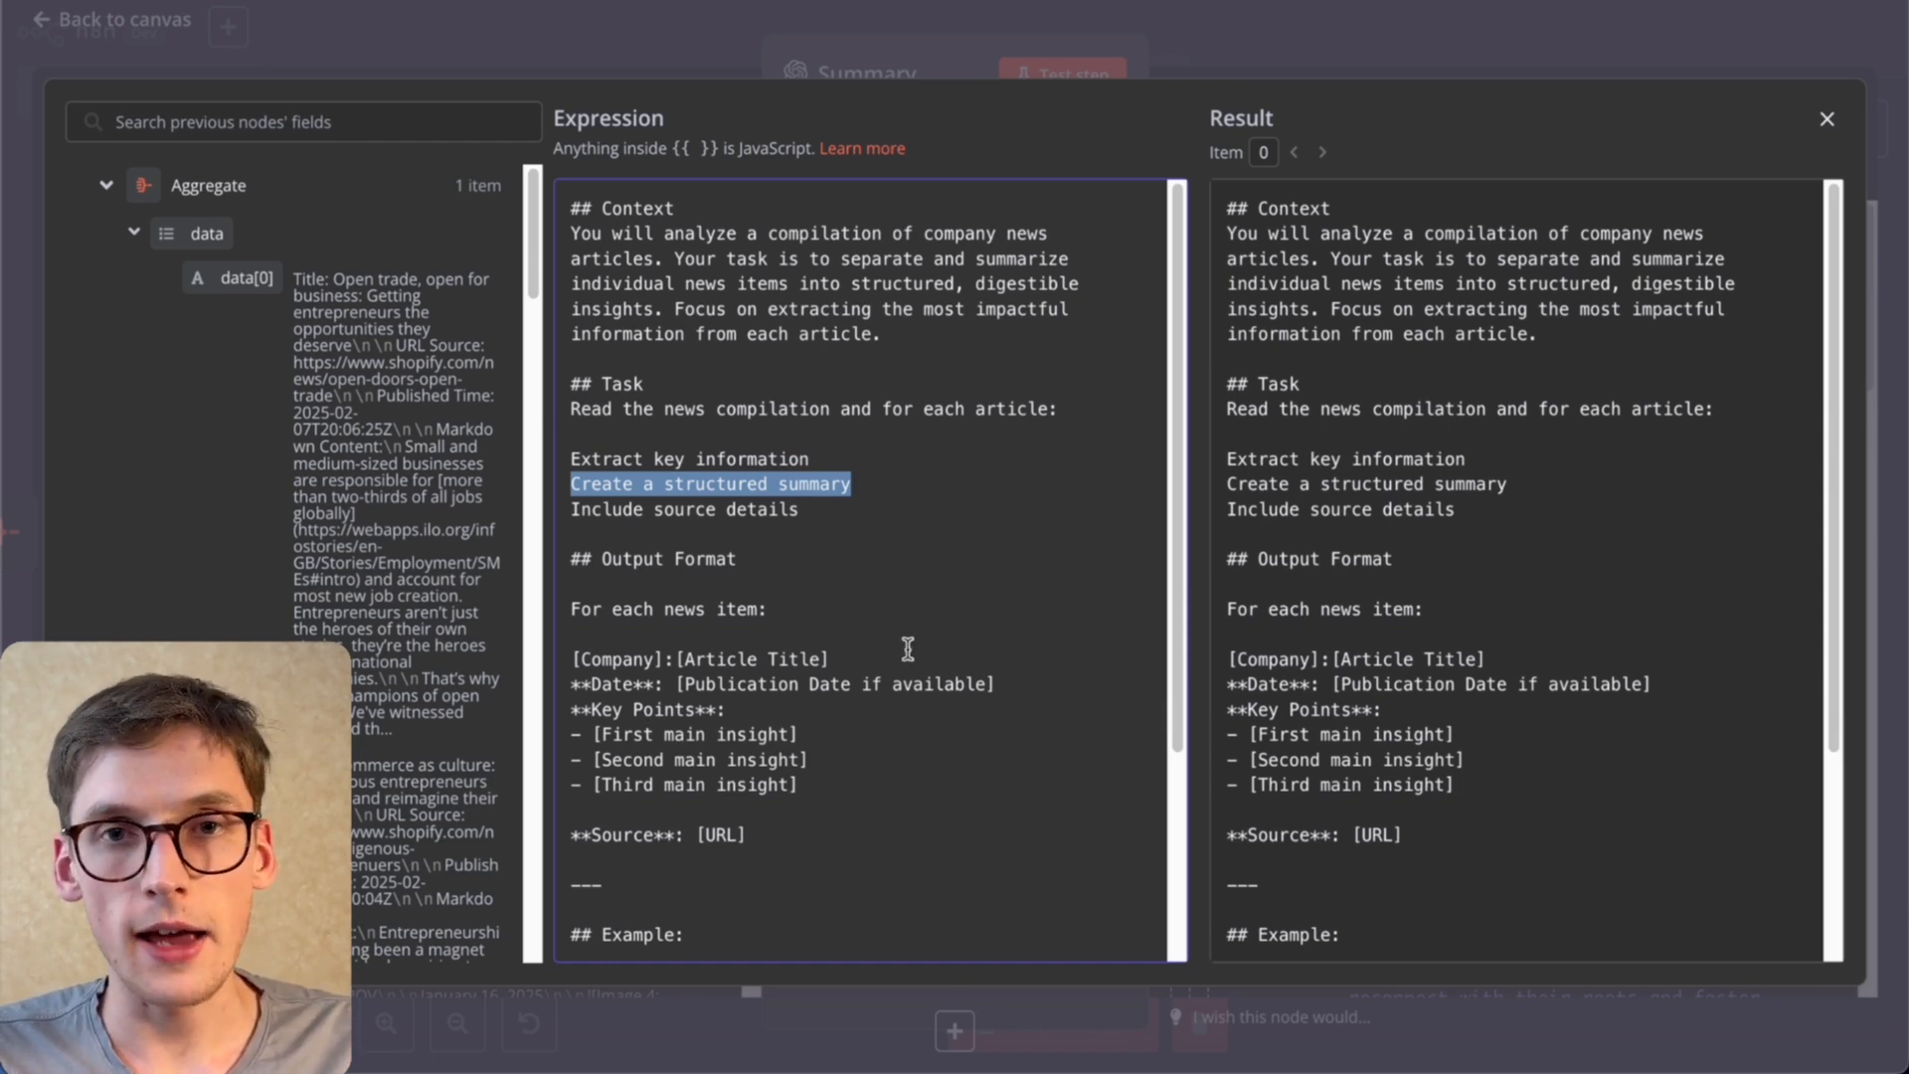
scroll(908, 648, down, 3)
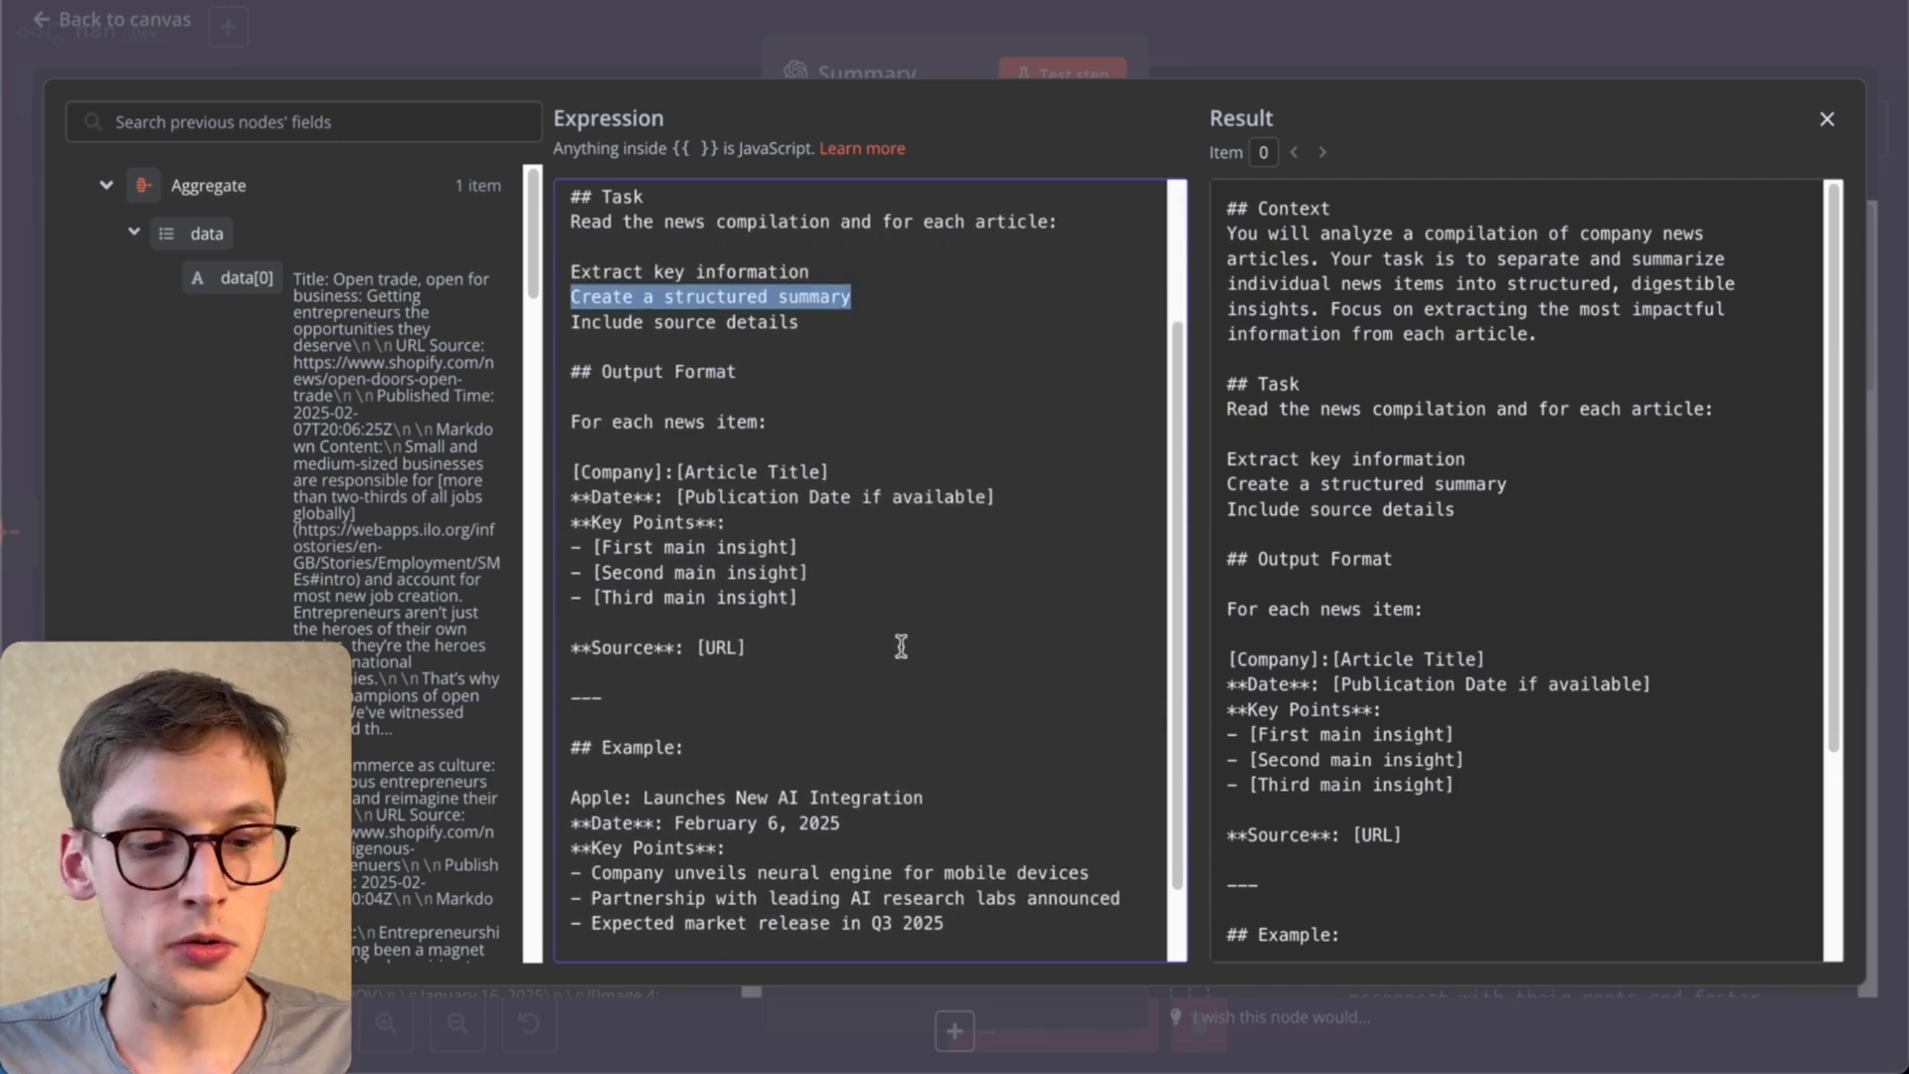
scroll(902, 646, down, 2)
click(1014, 51)
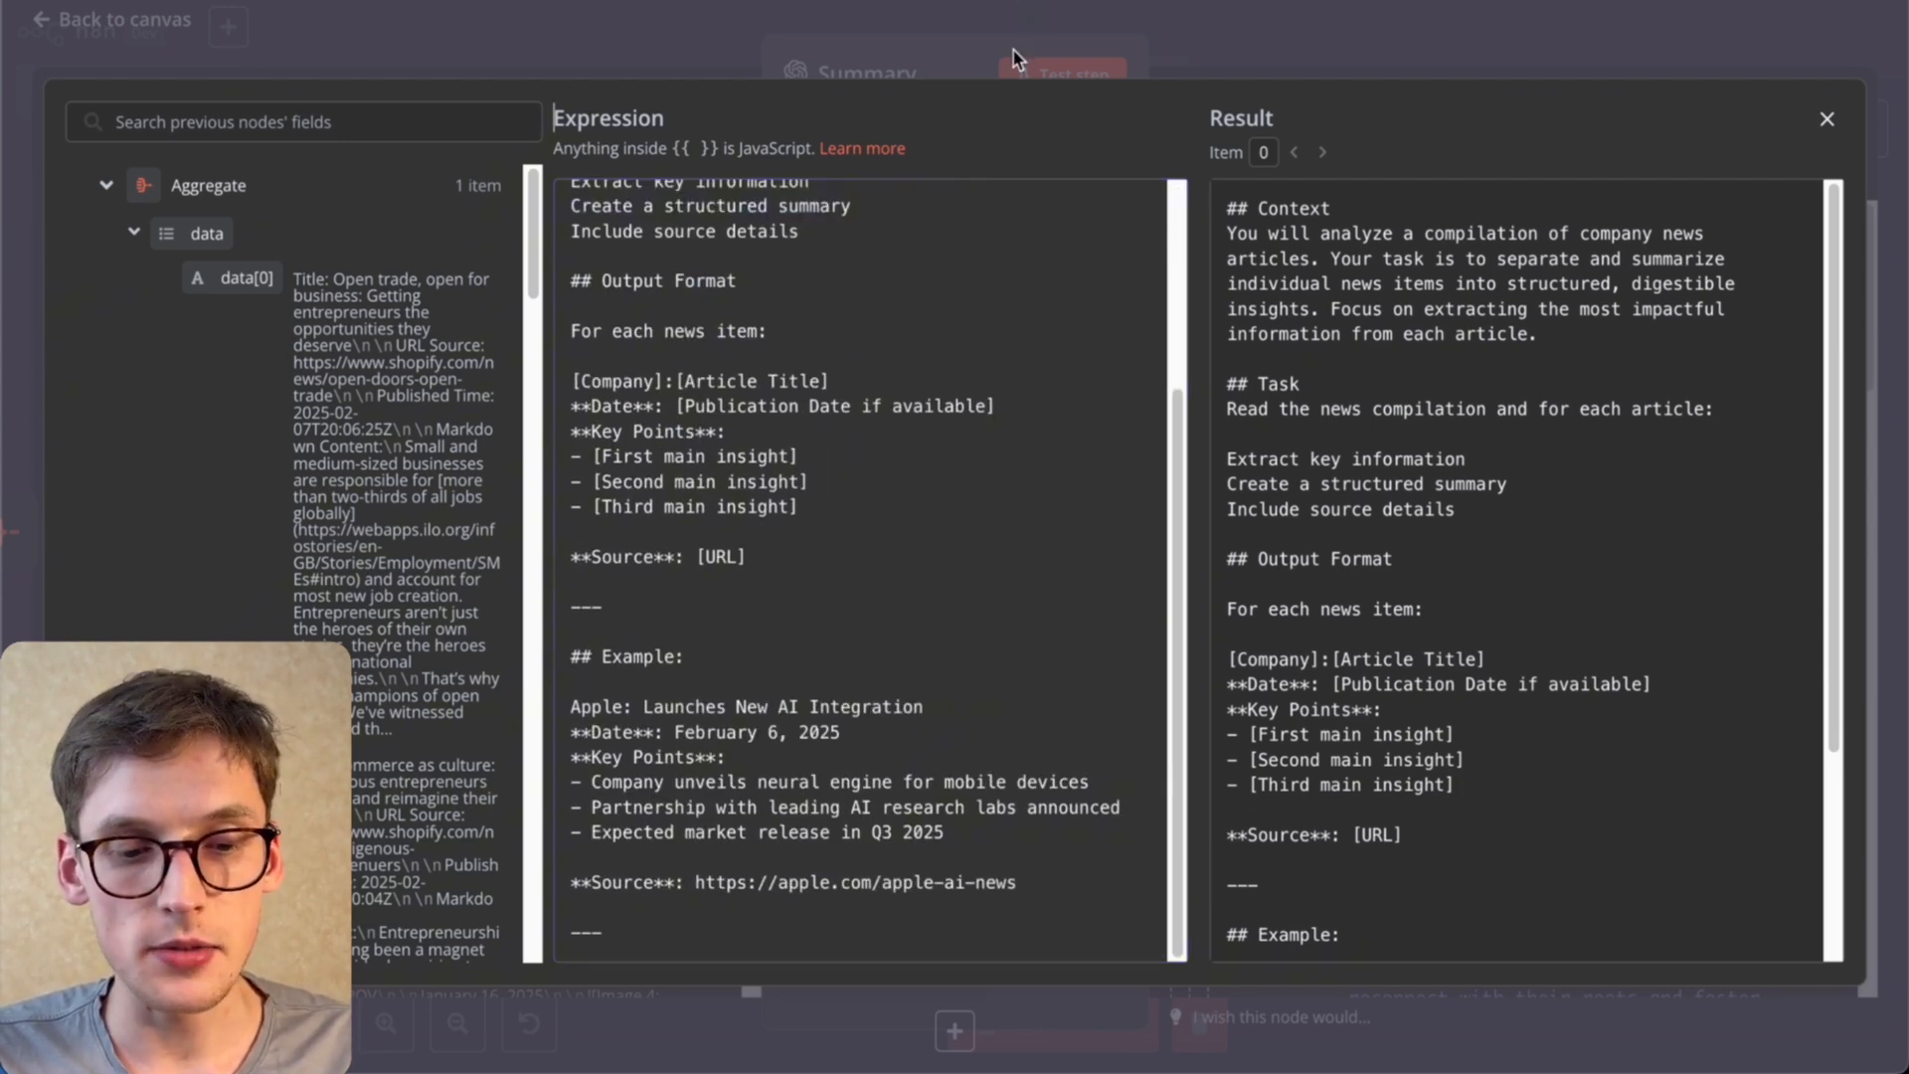
click(1195, 44)
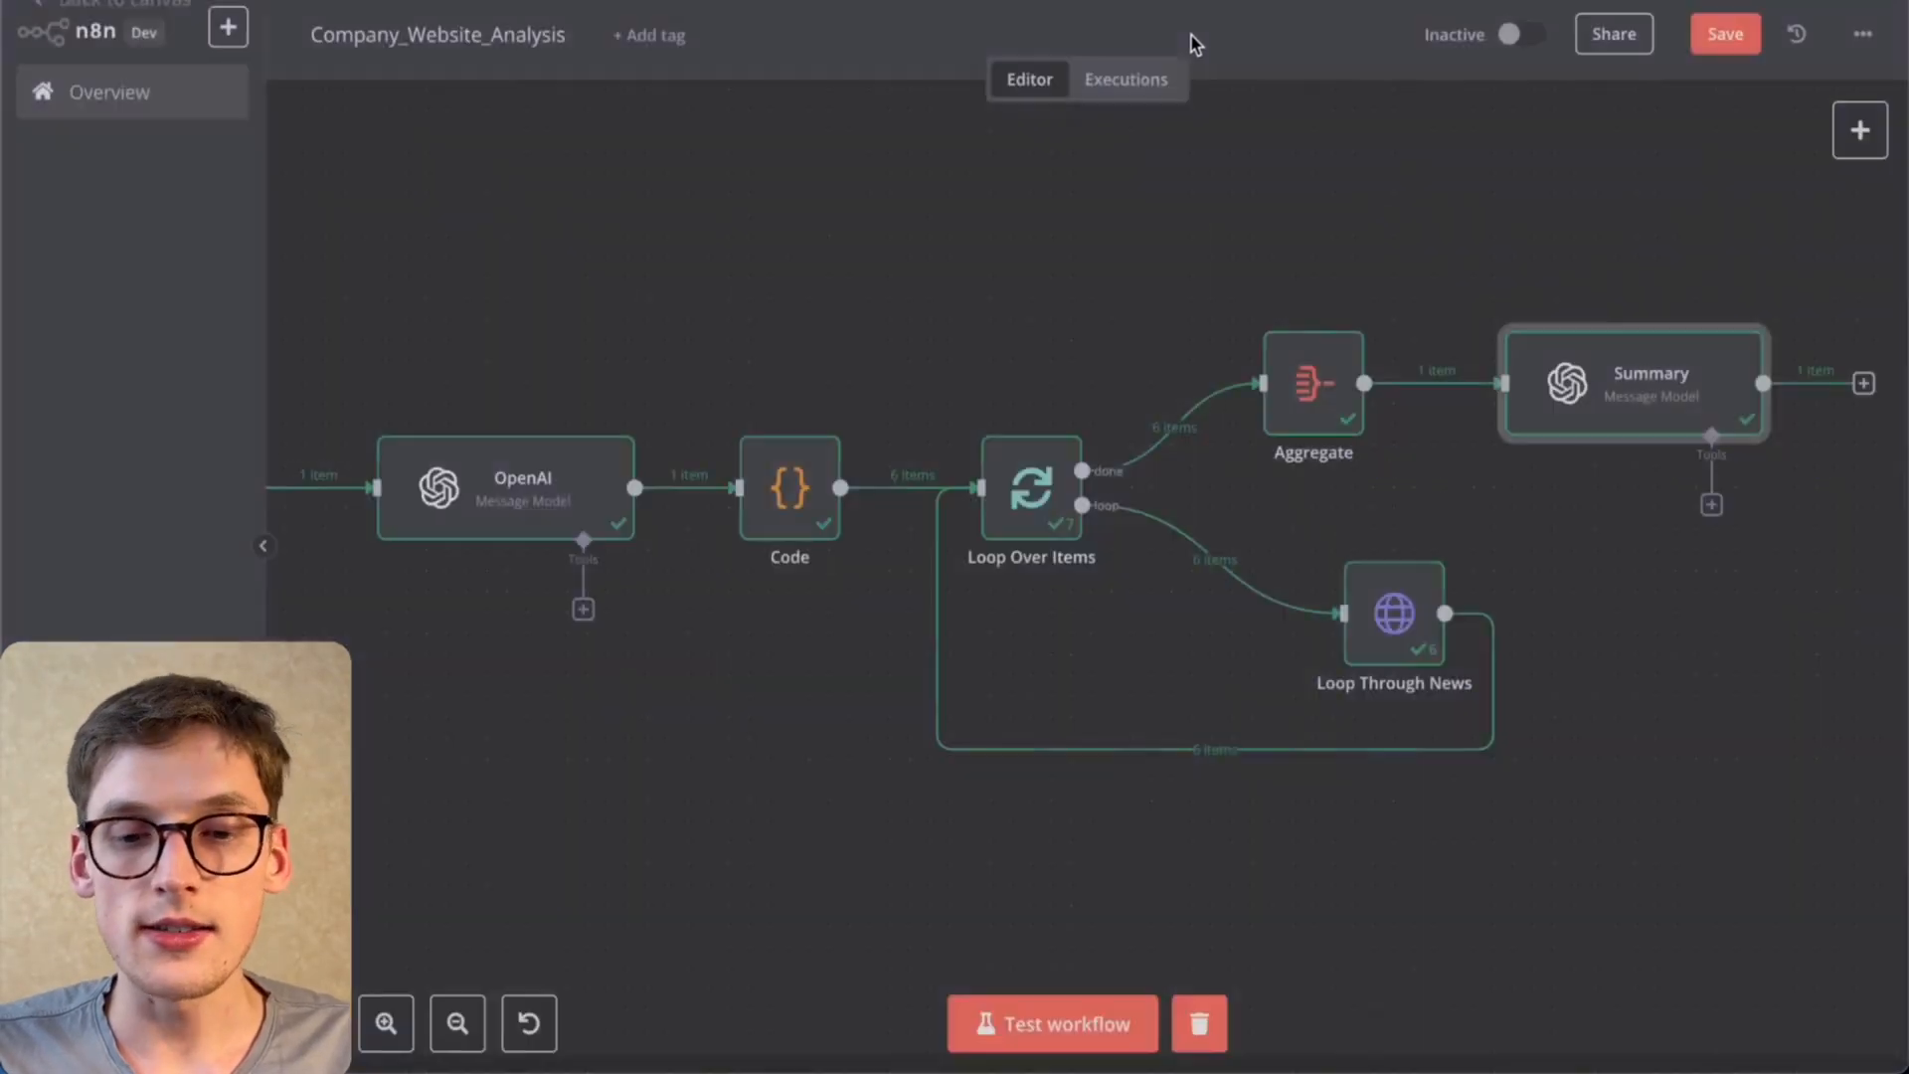
scroll(1091, 495, down, 2)
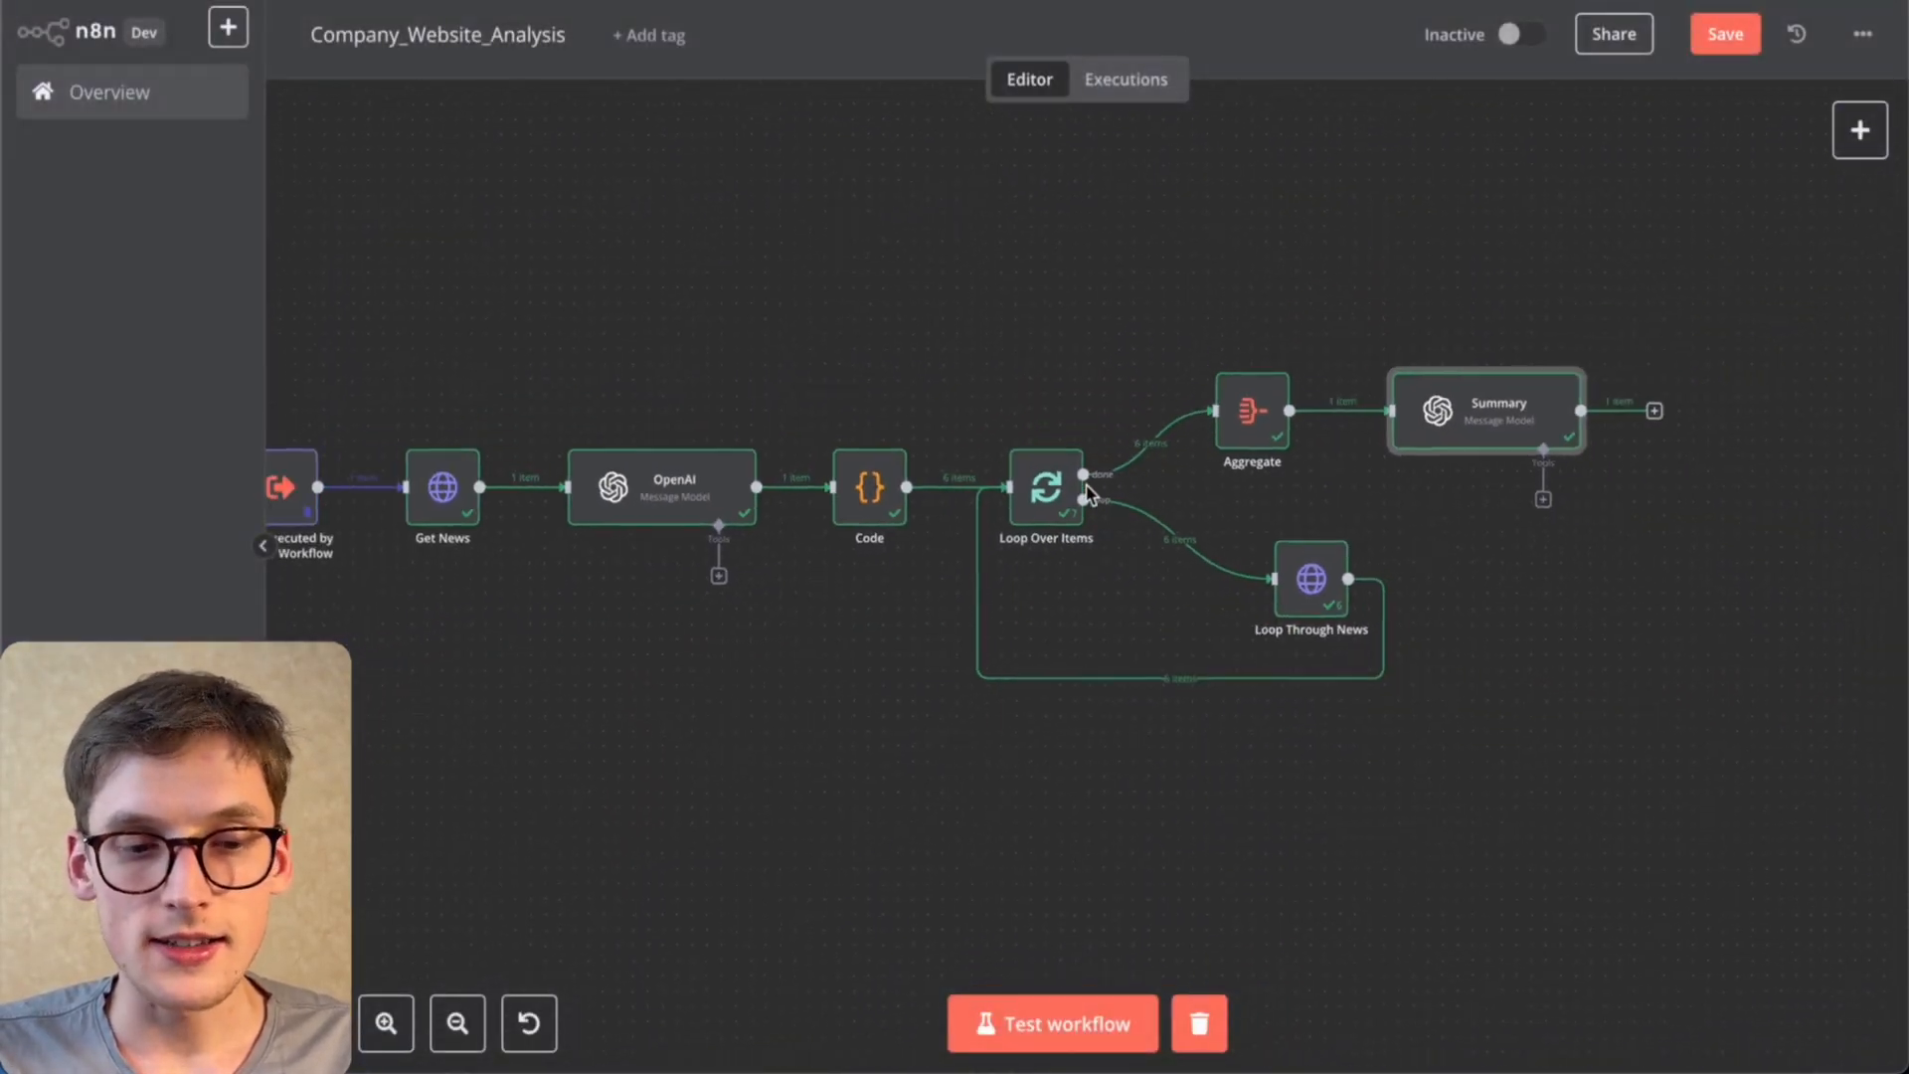
scroll(1089, 495, down, 1)
scroll(1089, 496, left, 1)
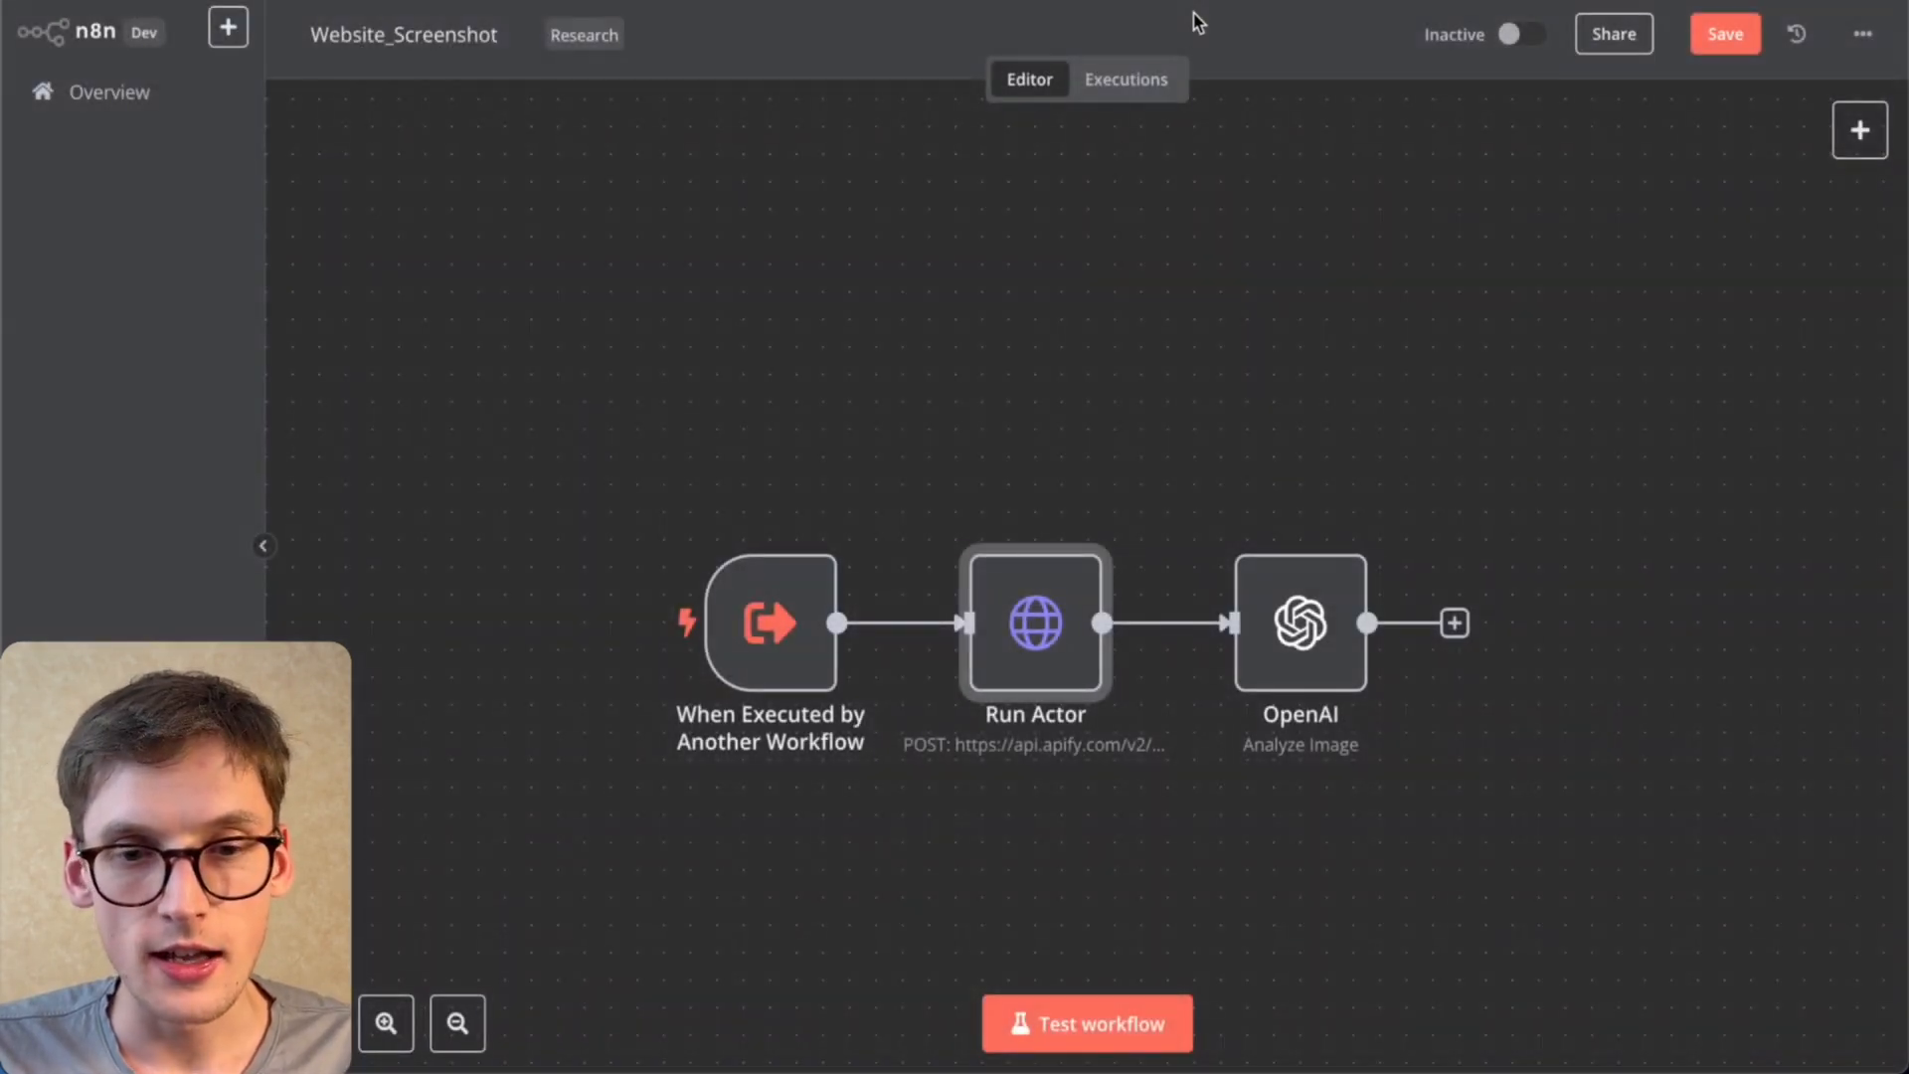
Step: Open the Run Actor node in Website_Screenshot's 12 Feb 14:46:57 execution and select the screenshotUrl value for copying
click(1134, 79)
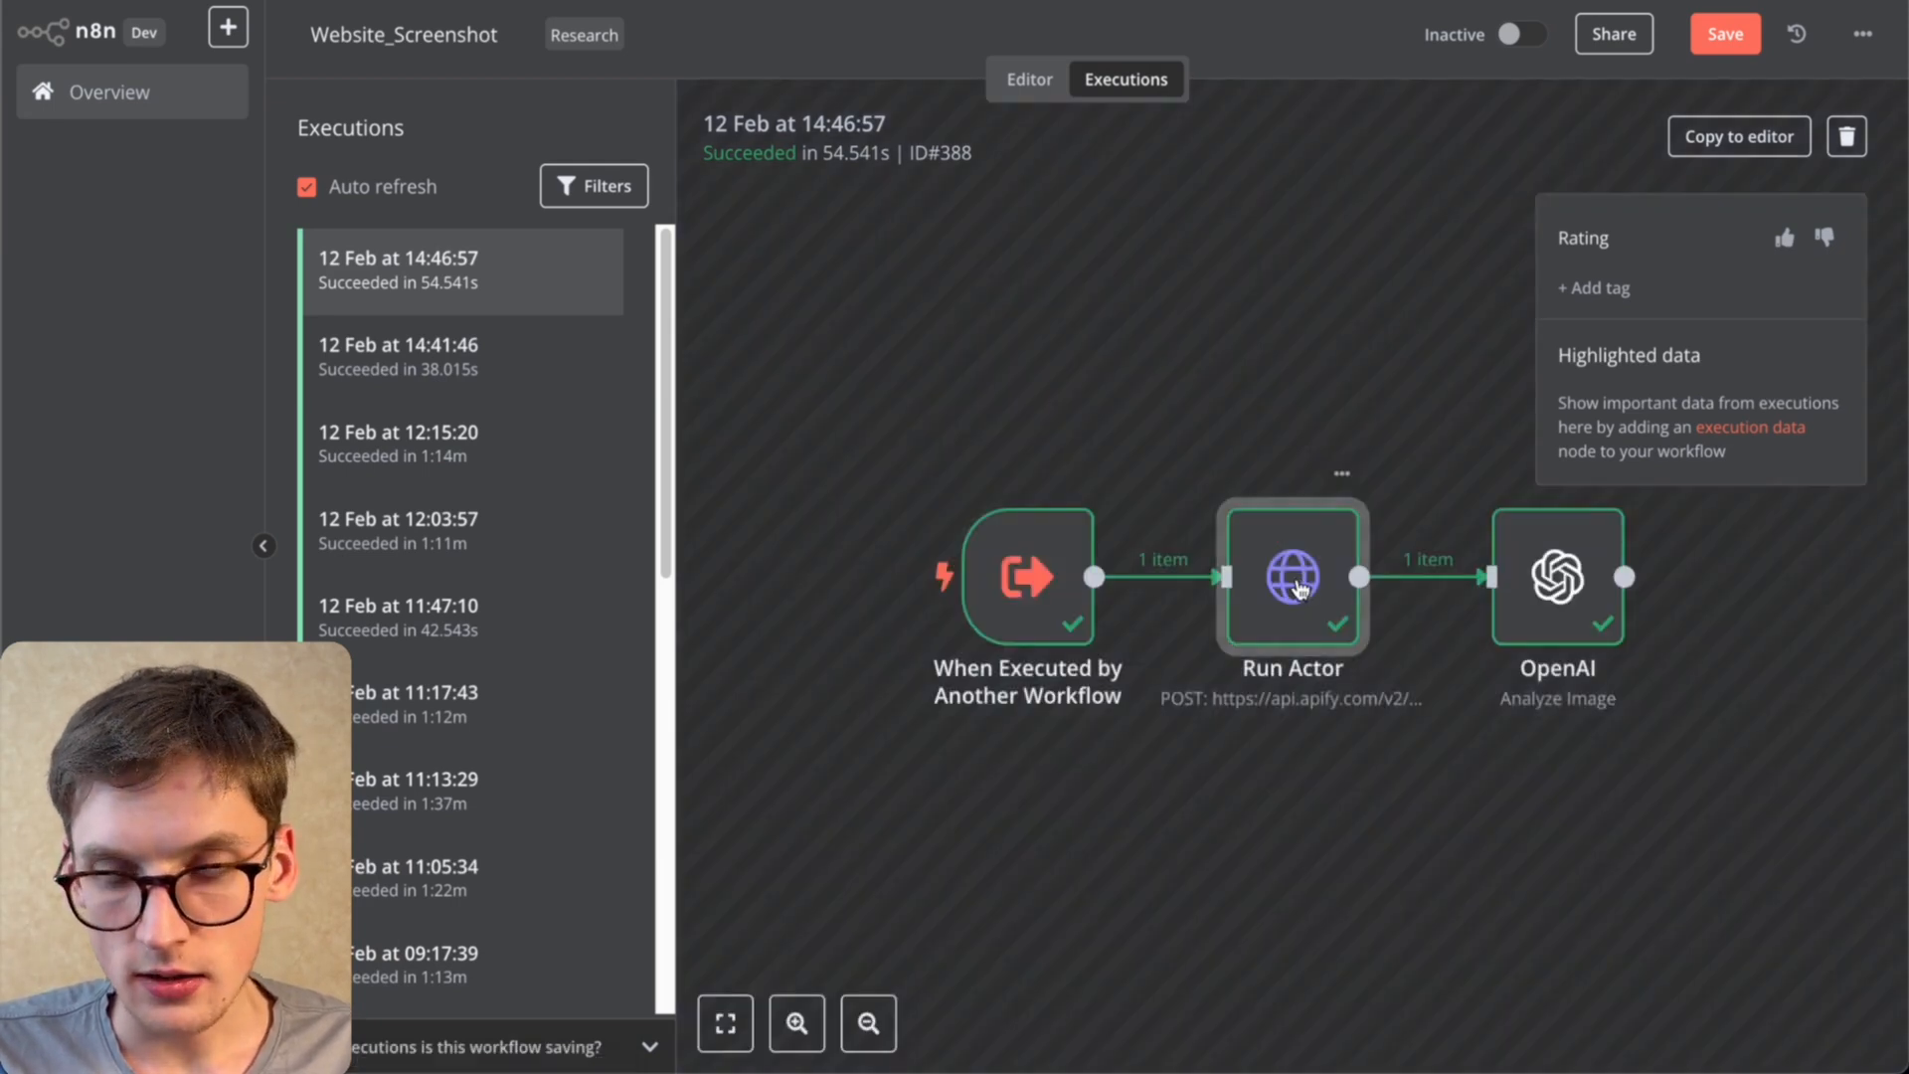
double_click(1298, 587)
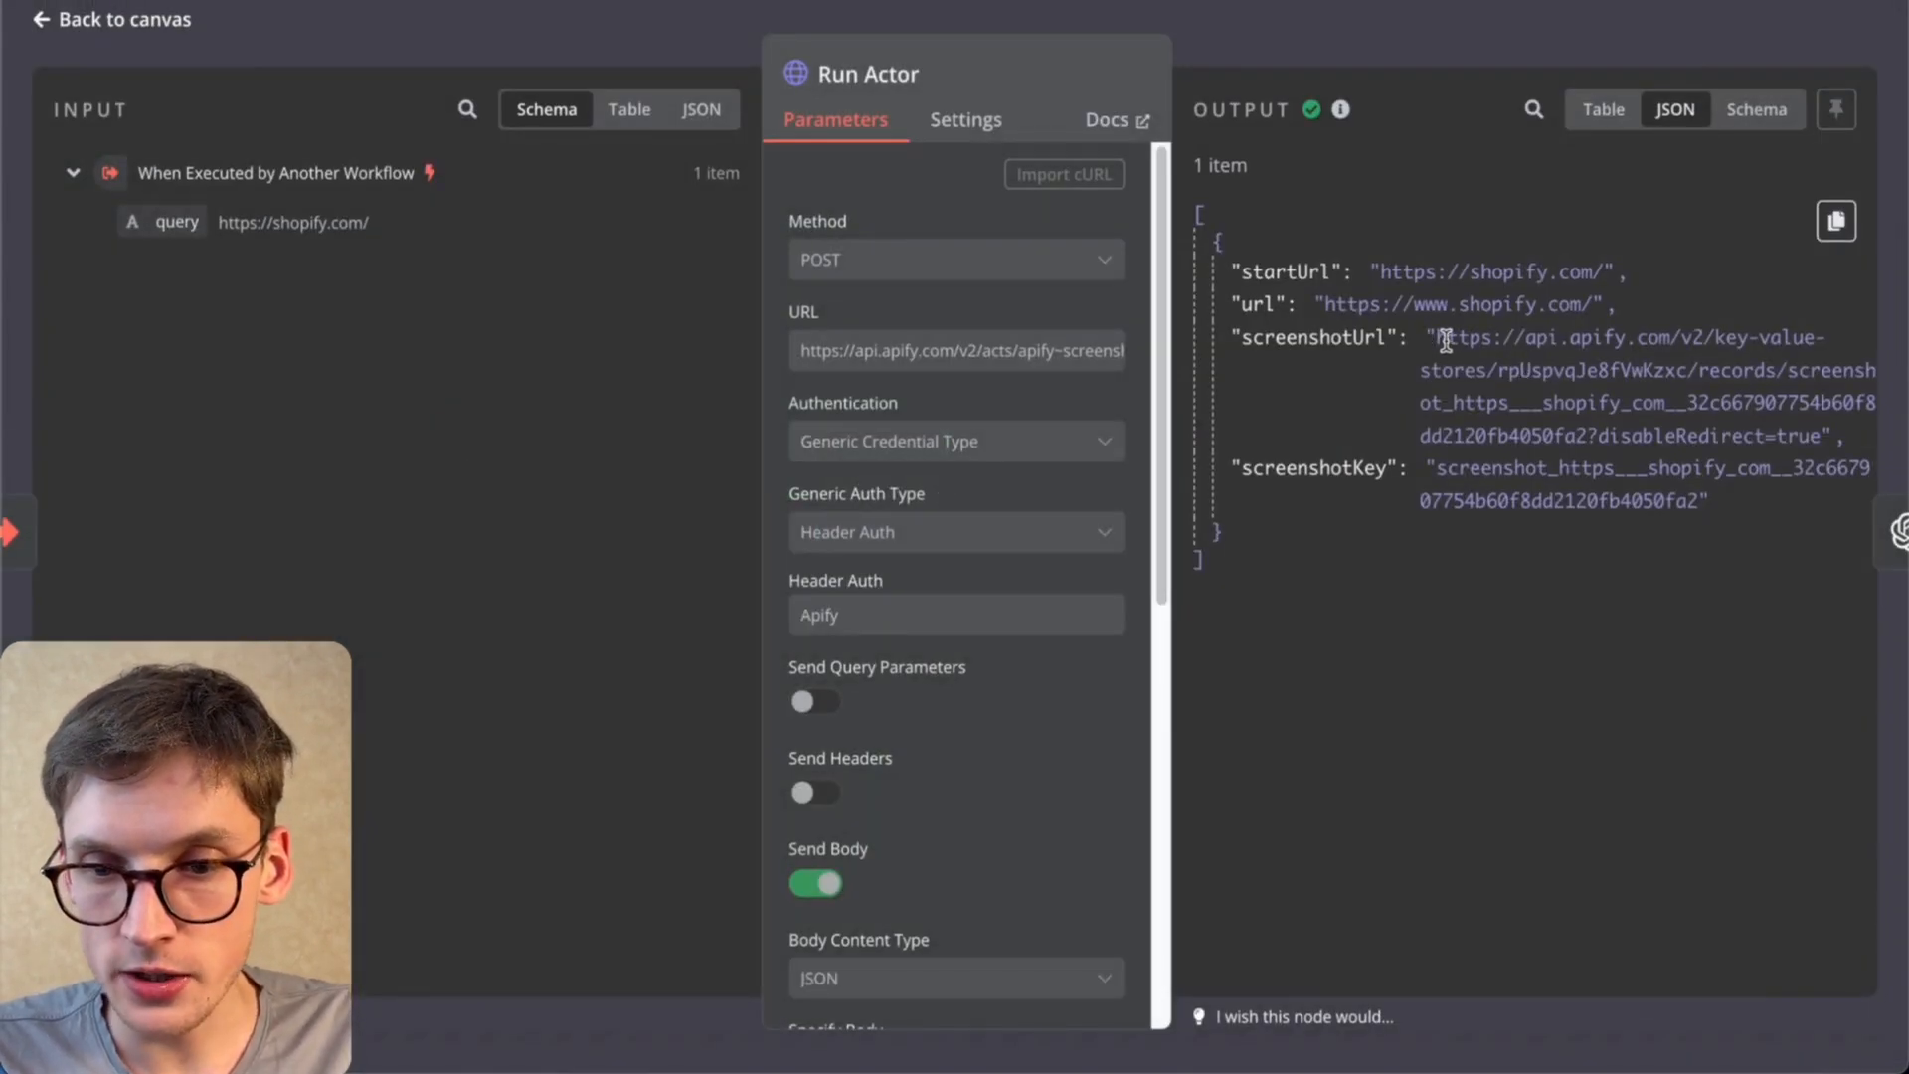
drag(1432, 332, 1812, 438)
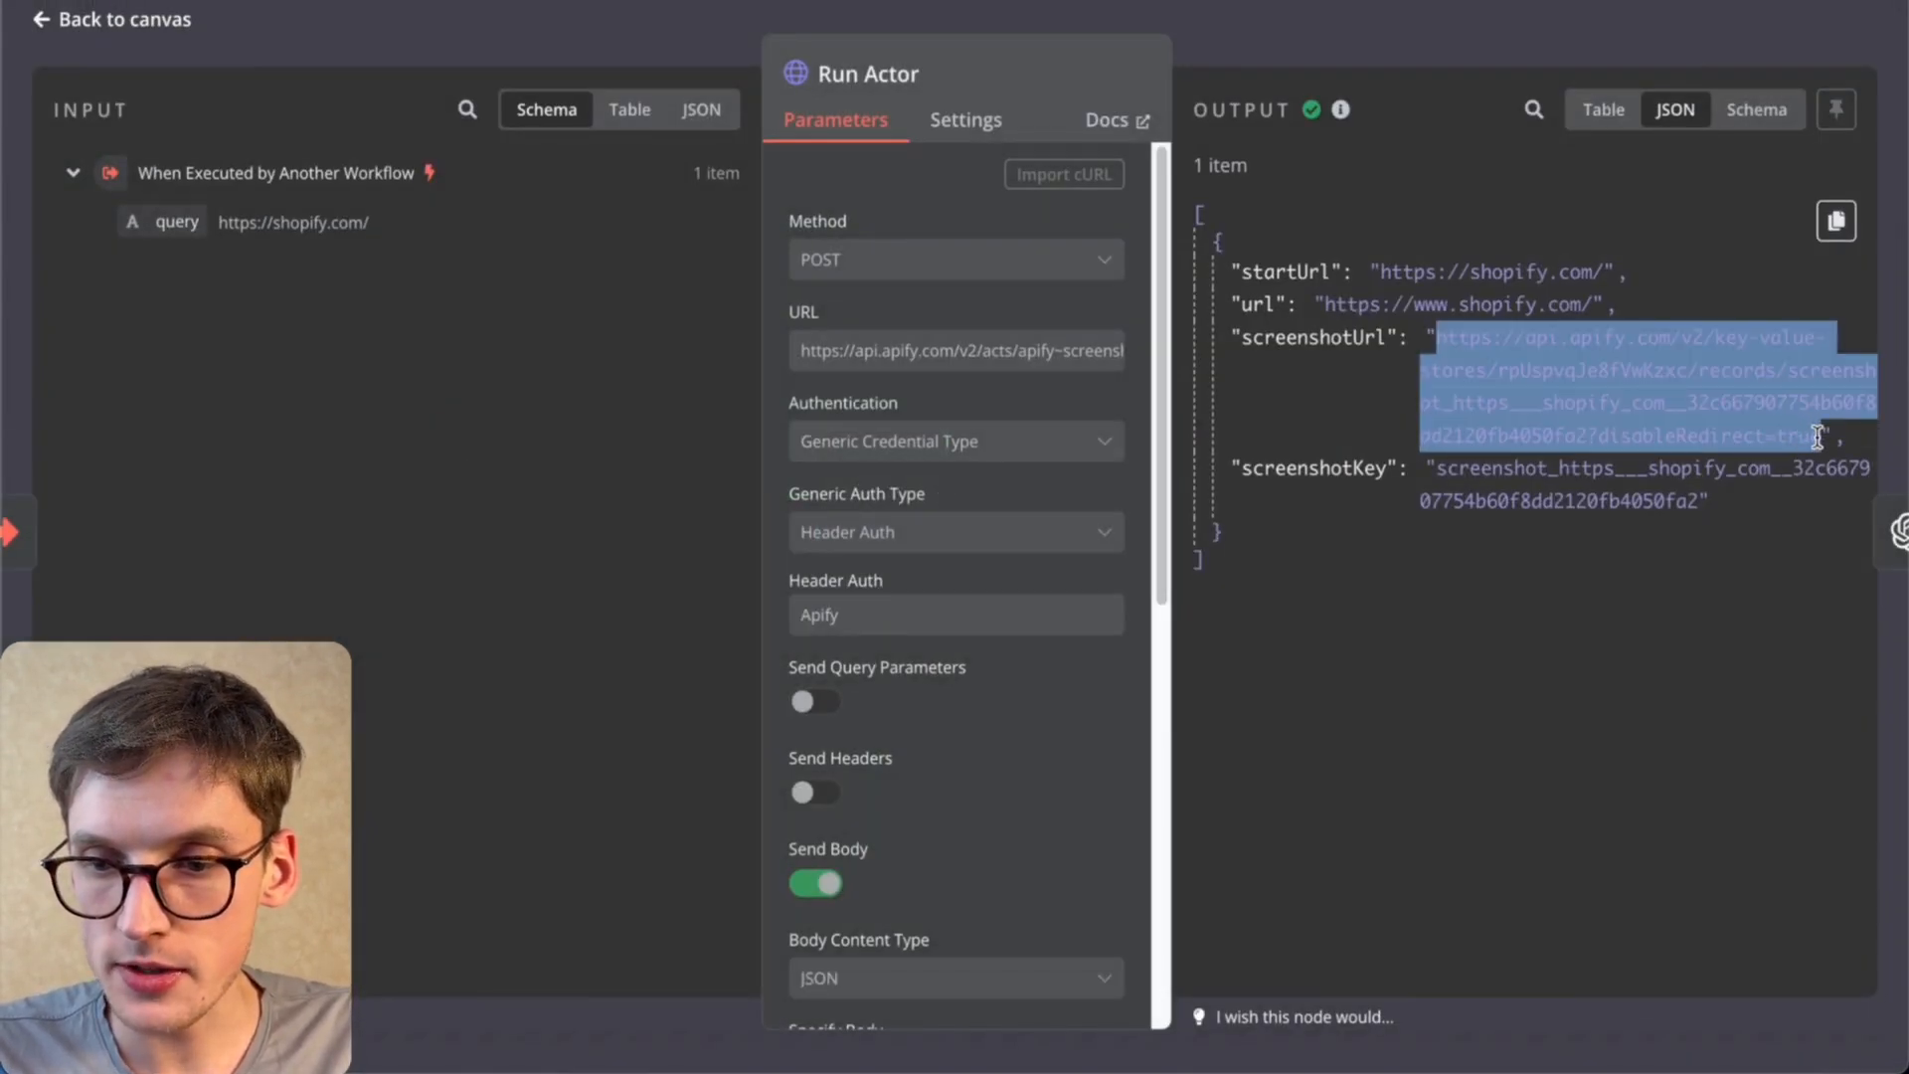
Step: Open the screenshot URL in a new browser tab, enlarge the image and look through the full-page Shopify capture
key(super+t)
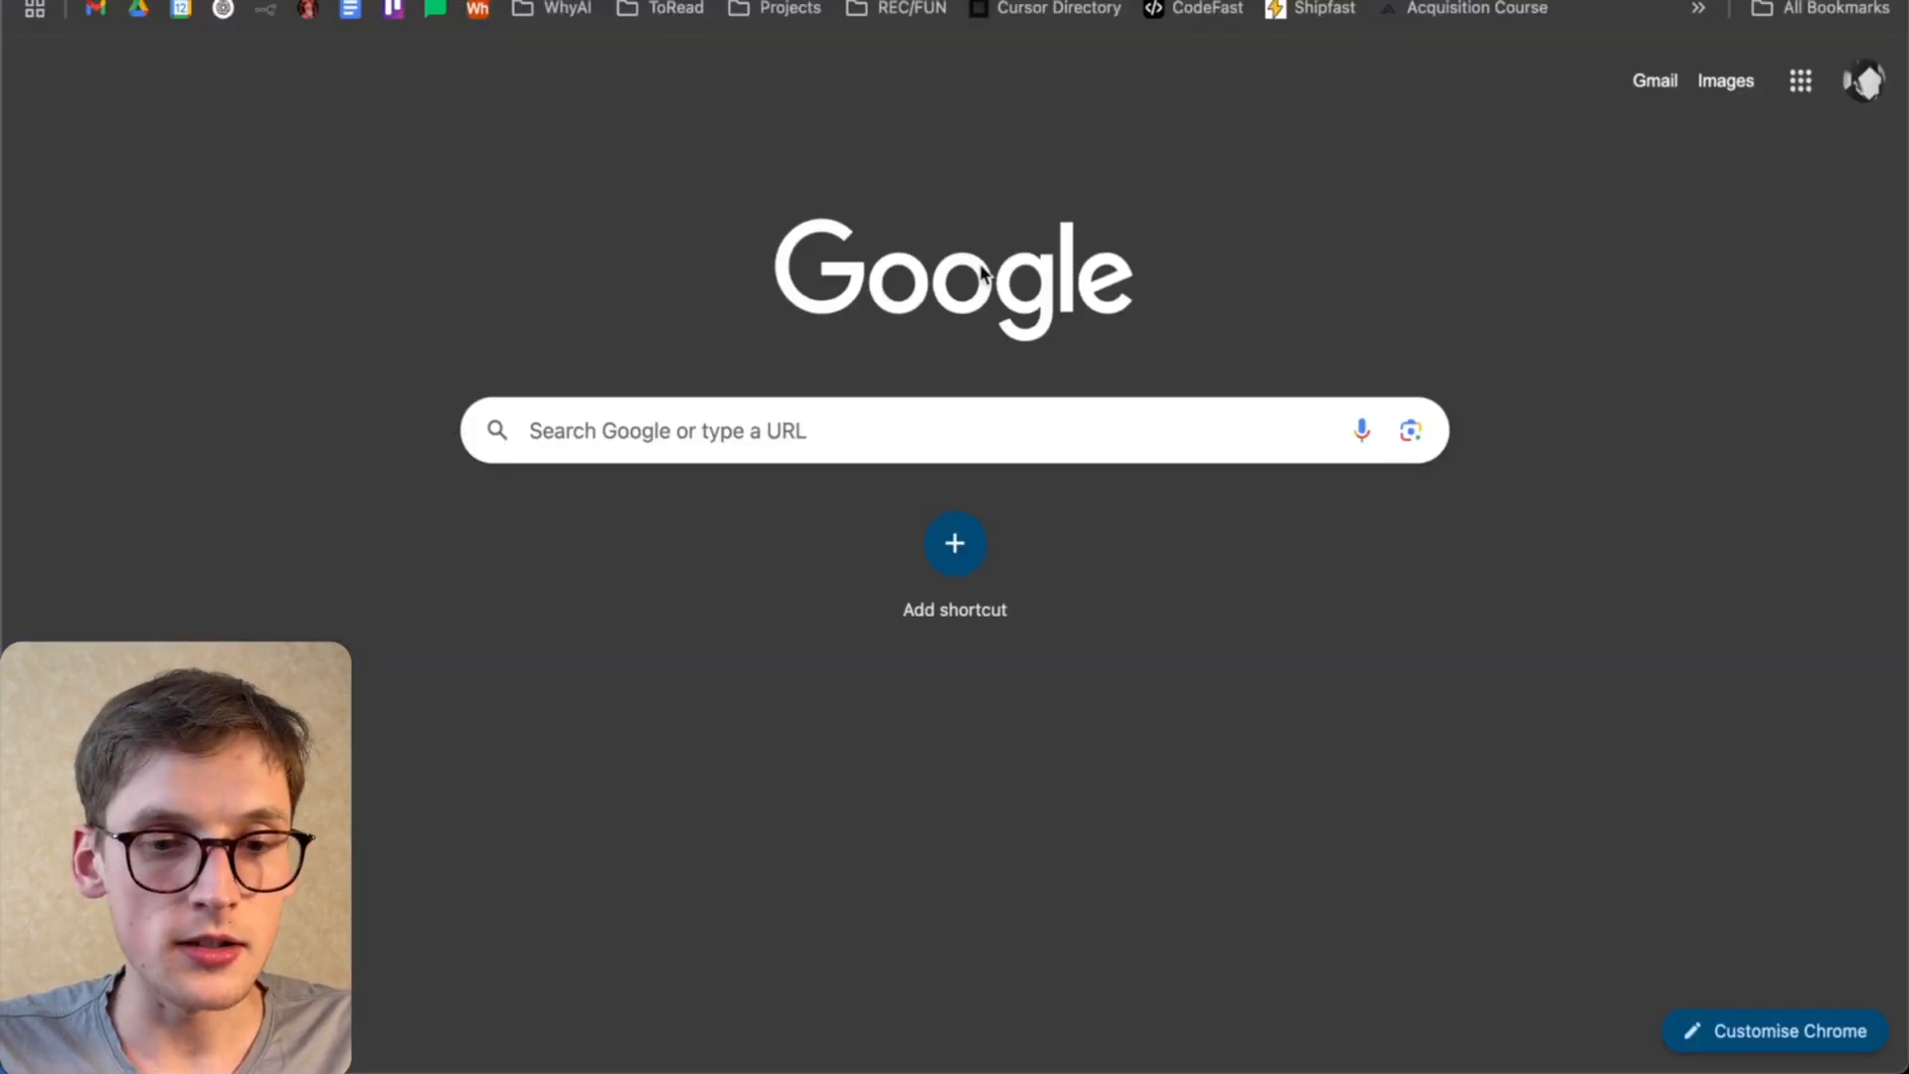
key(super+v)
key(Return)
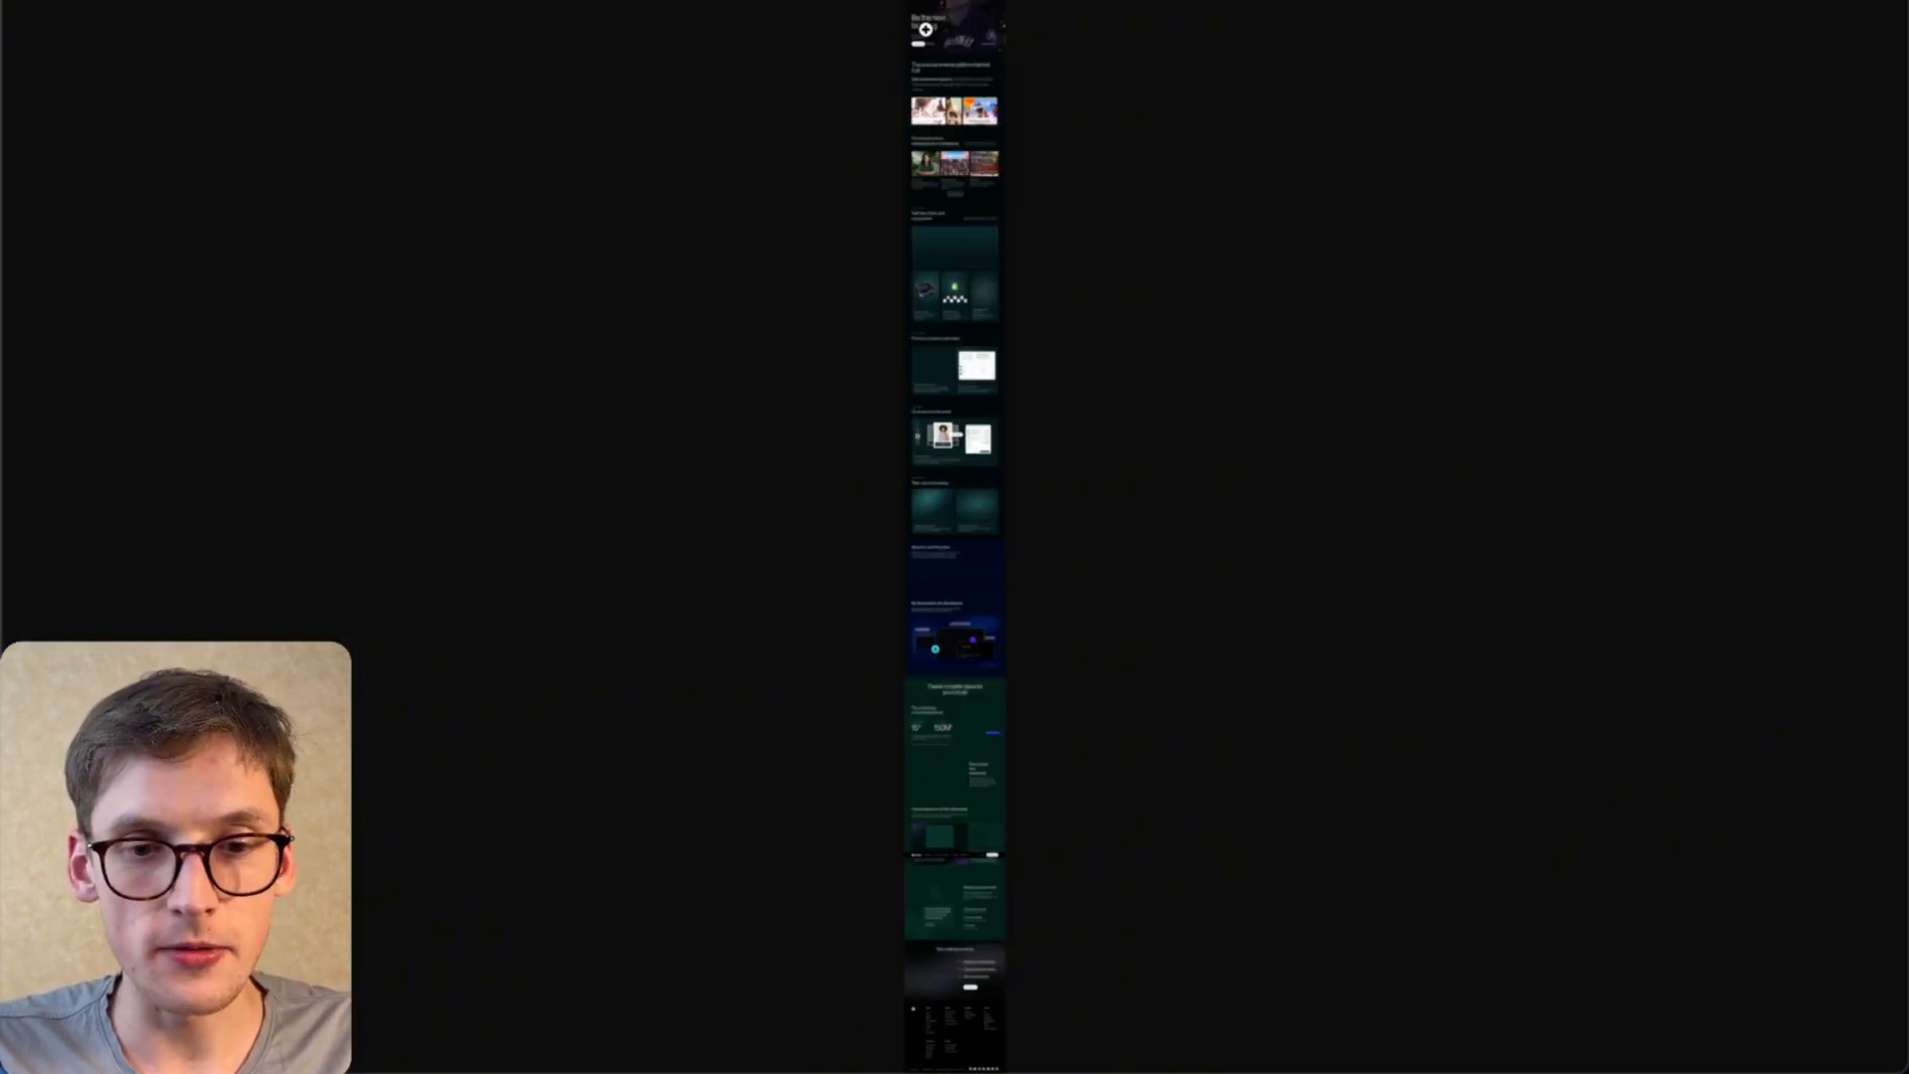
click(925, 28)
scroll(963, 63, down, 15)
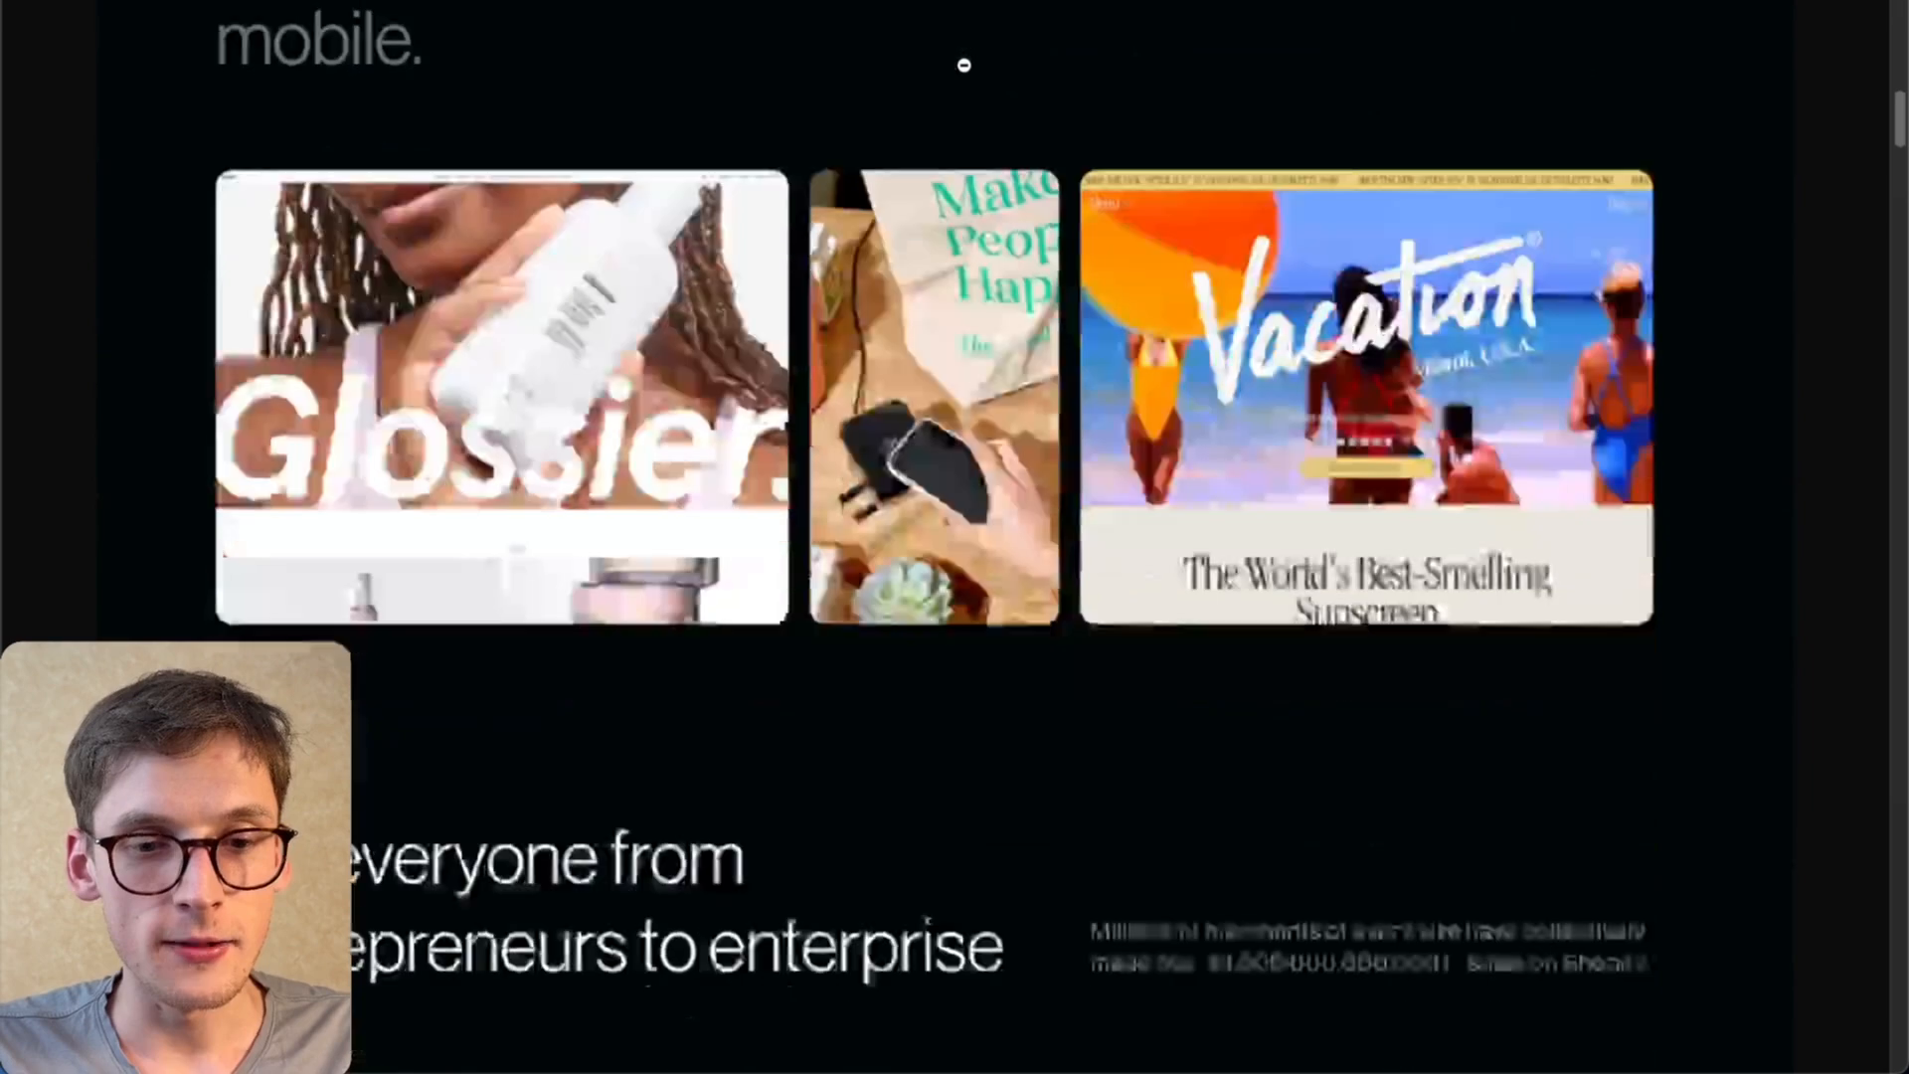
scroll(964, 64, down, 20)
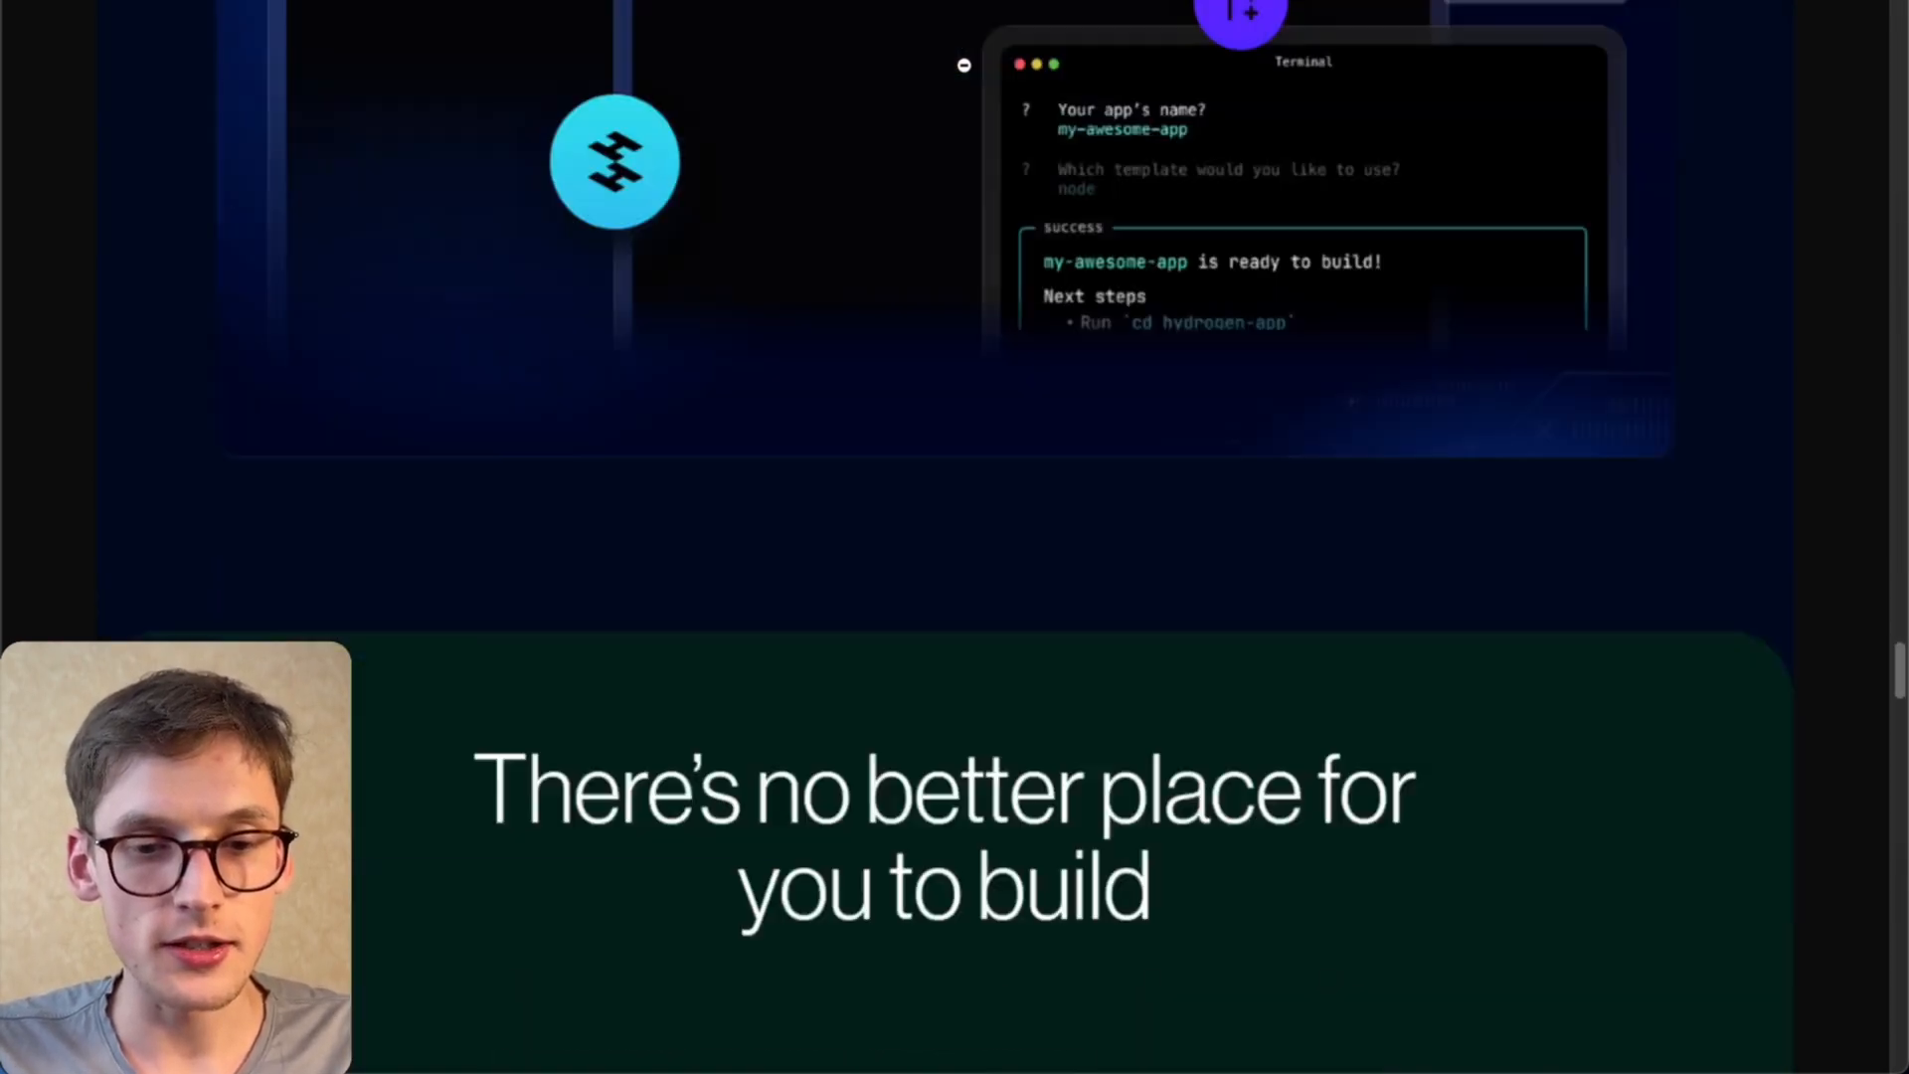
scroll(963, 65, down, 20)
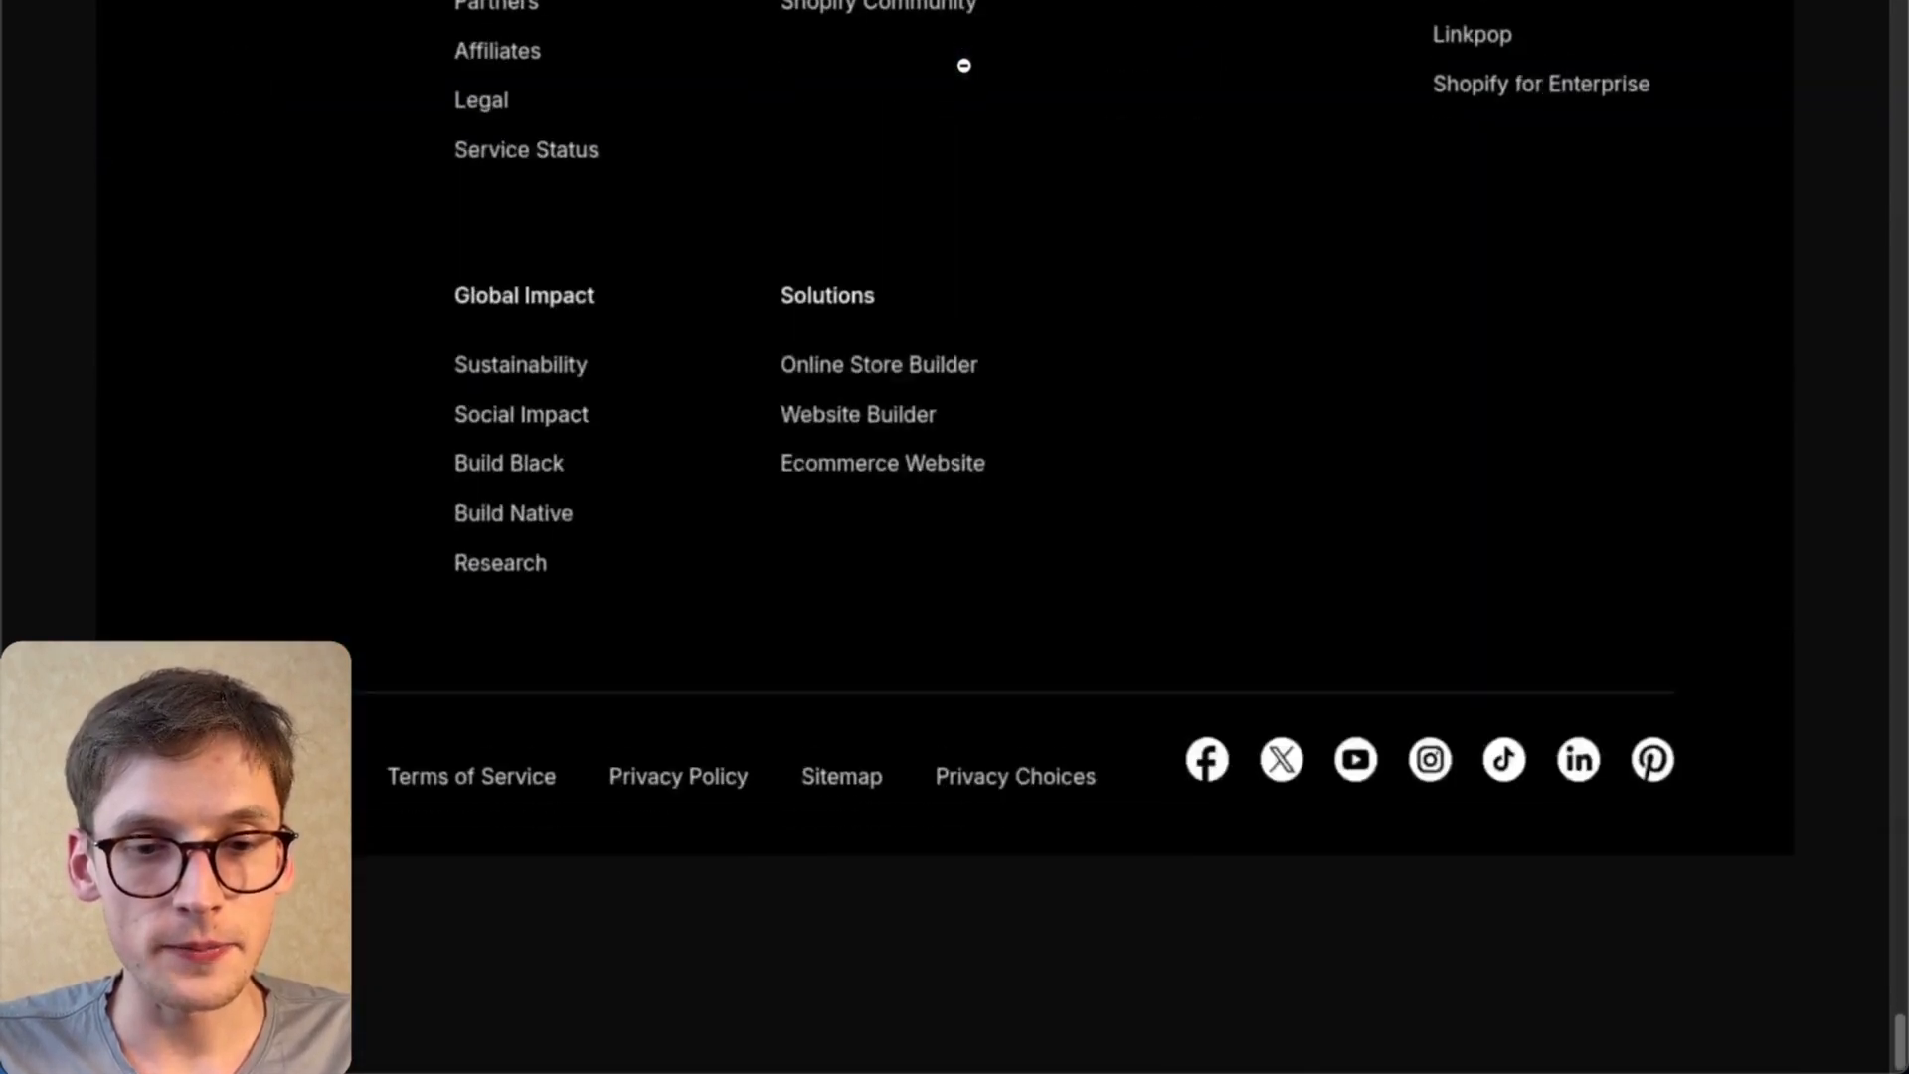
scroll(971, 3, up, 20)
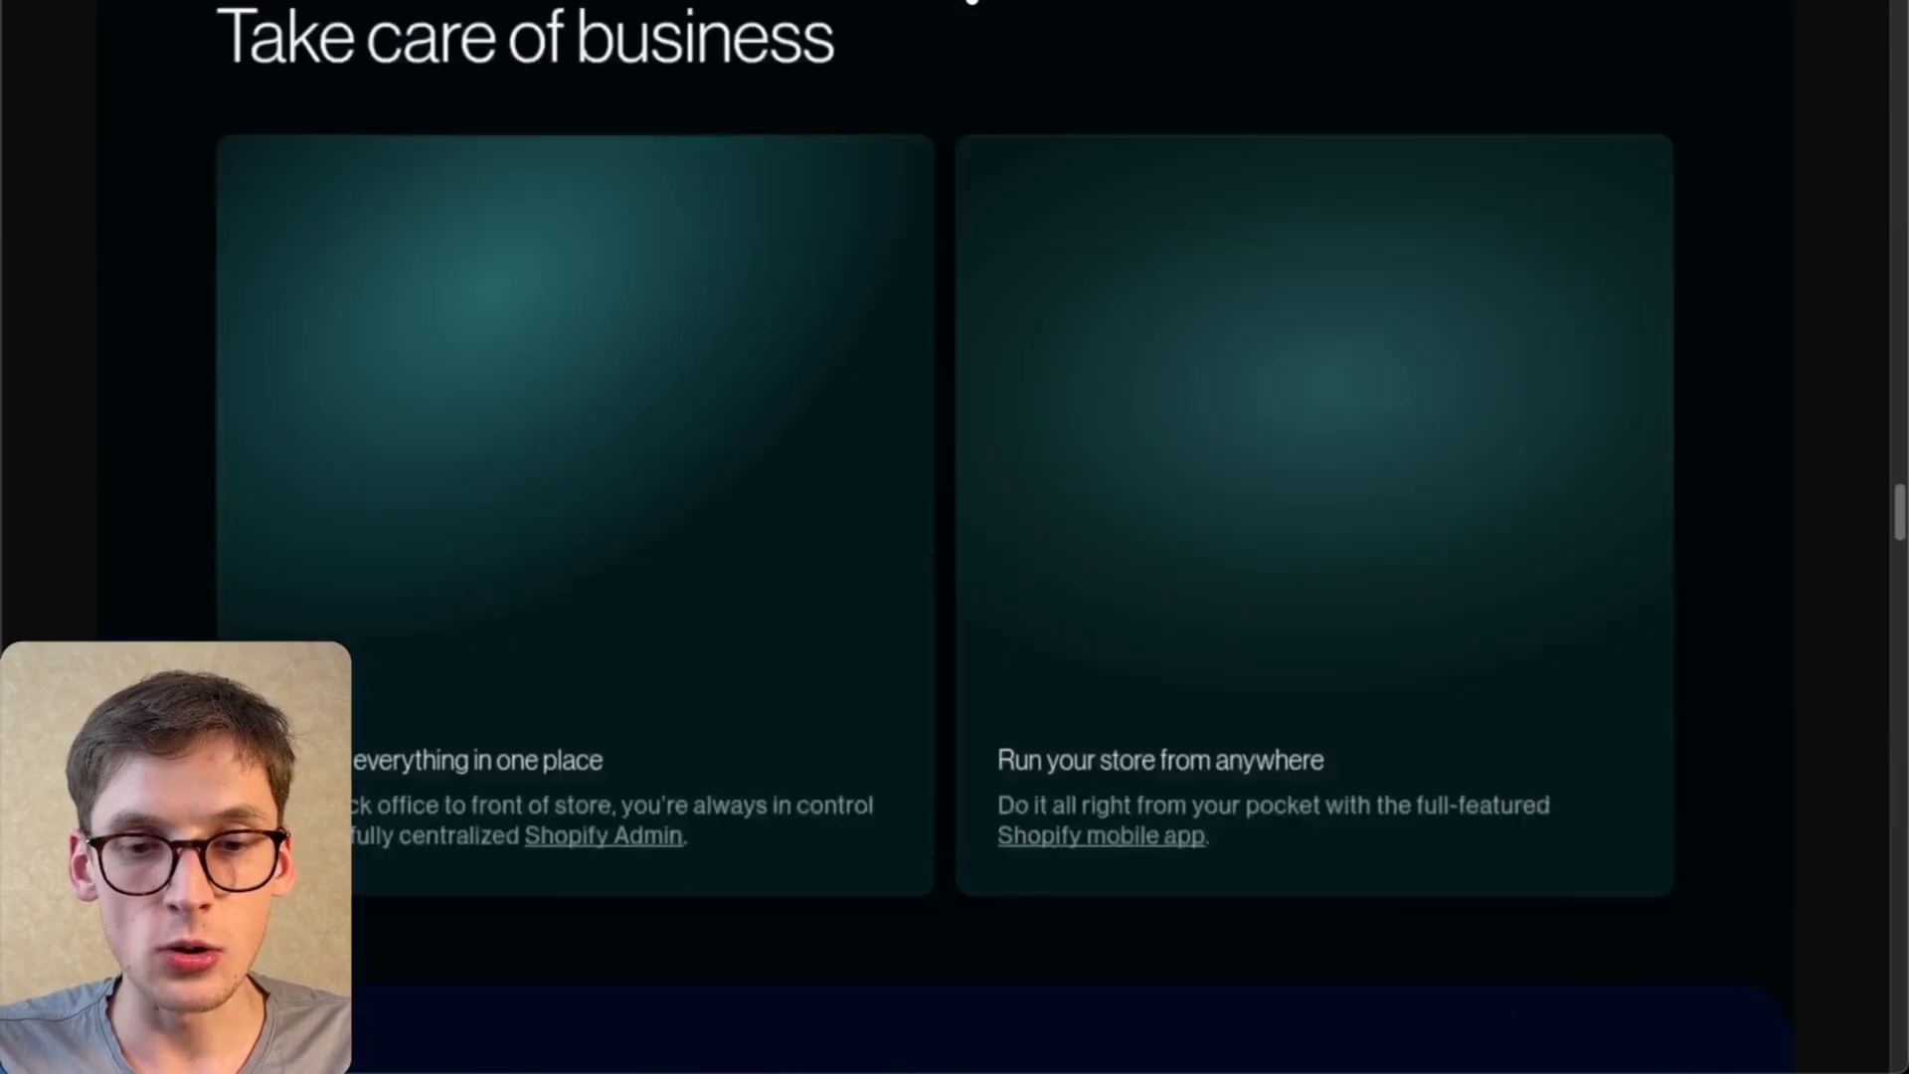
Step: Leave the Shopify capture, close the Run Actor node and copy the 12 Feb 14:46:57 execution's data into the Website_Screenshot editor
scroll(972, 3, up, 10)
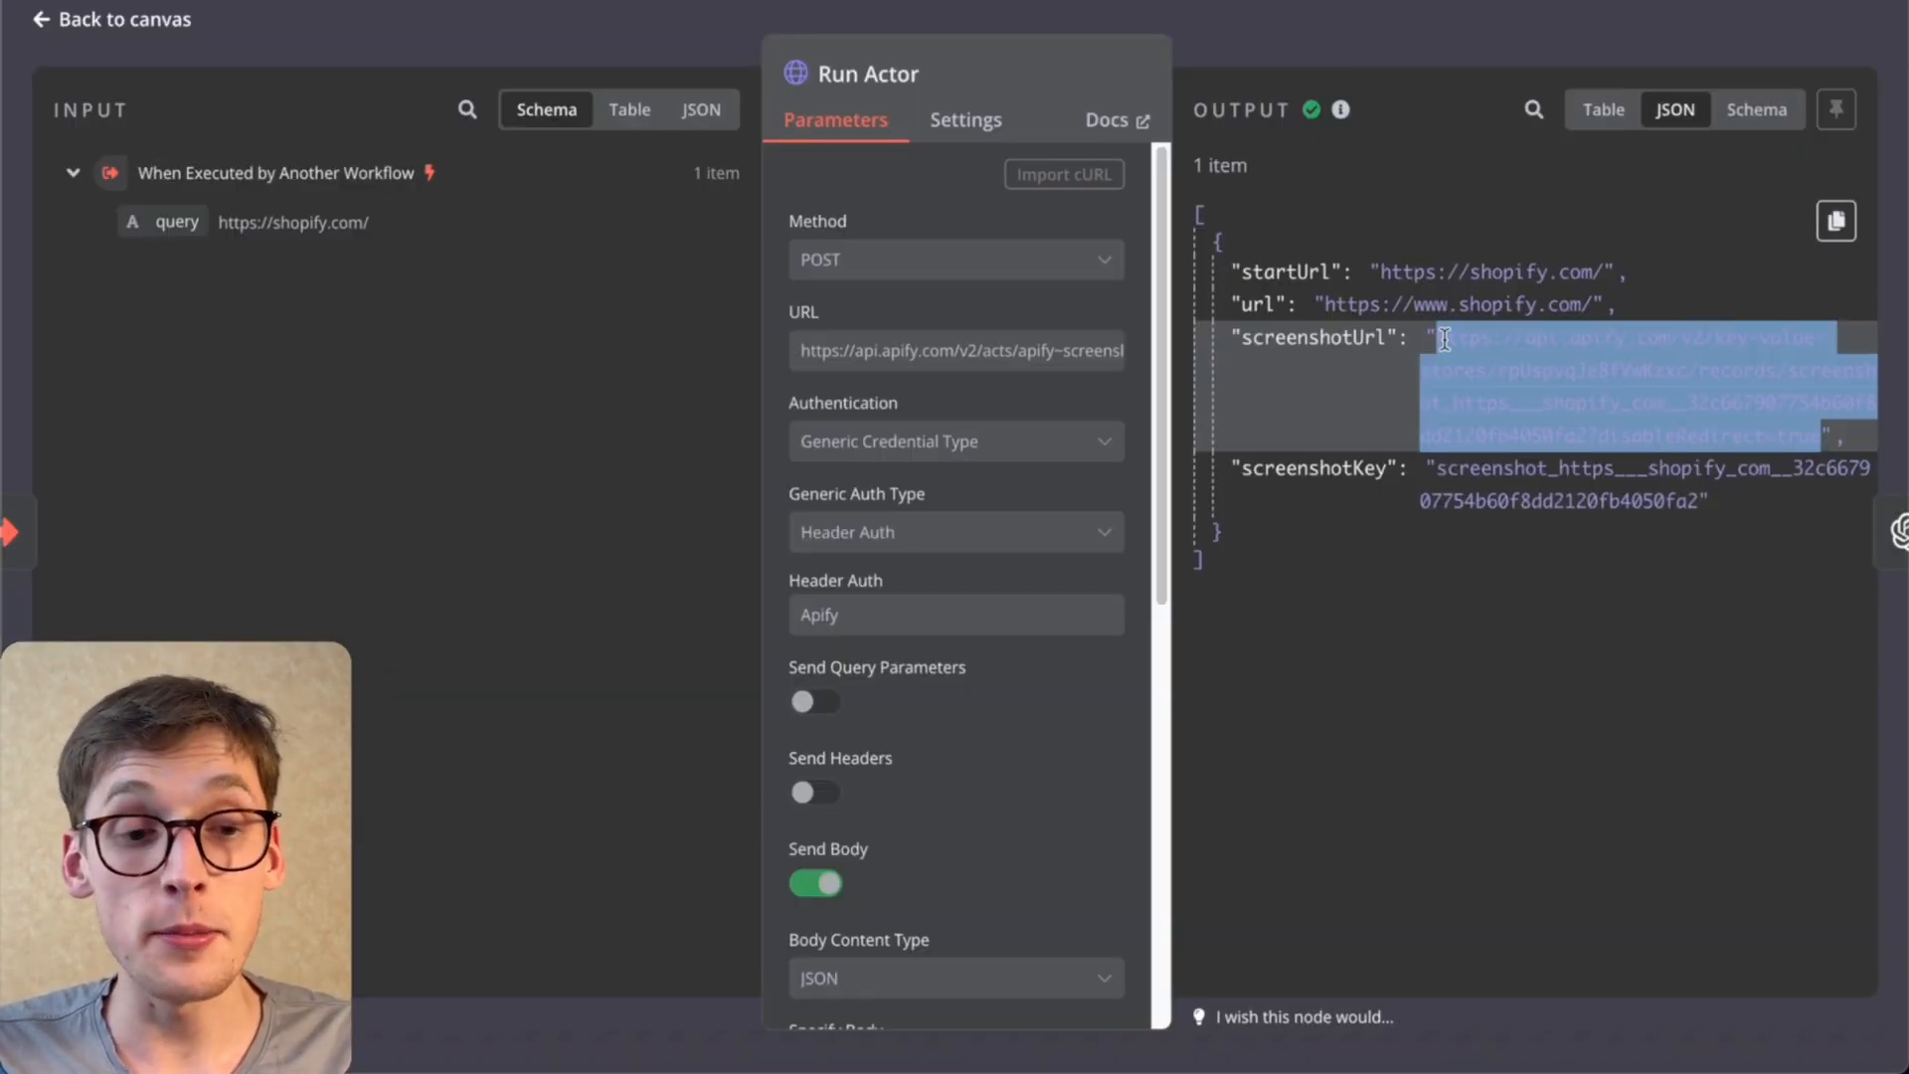
click(1281, 21)
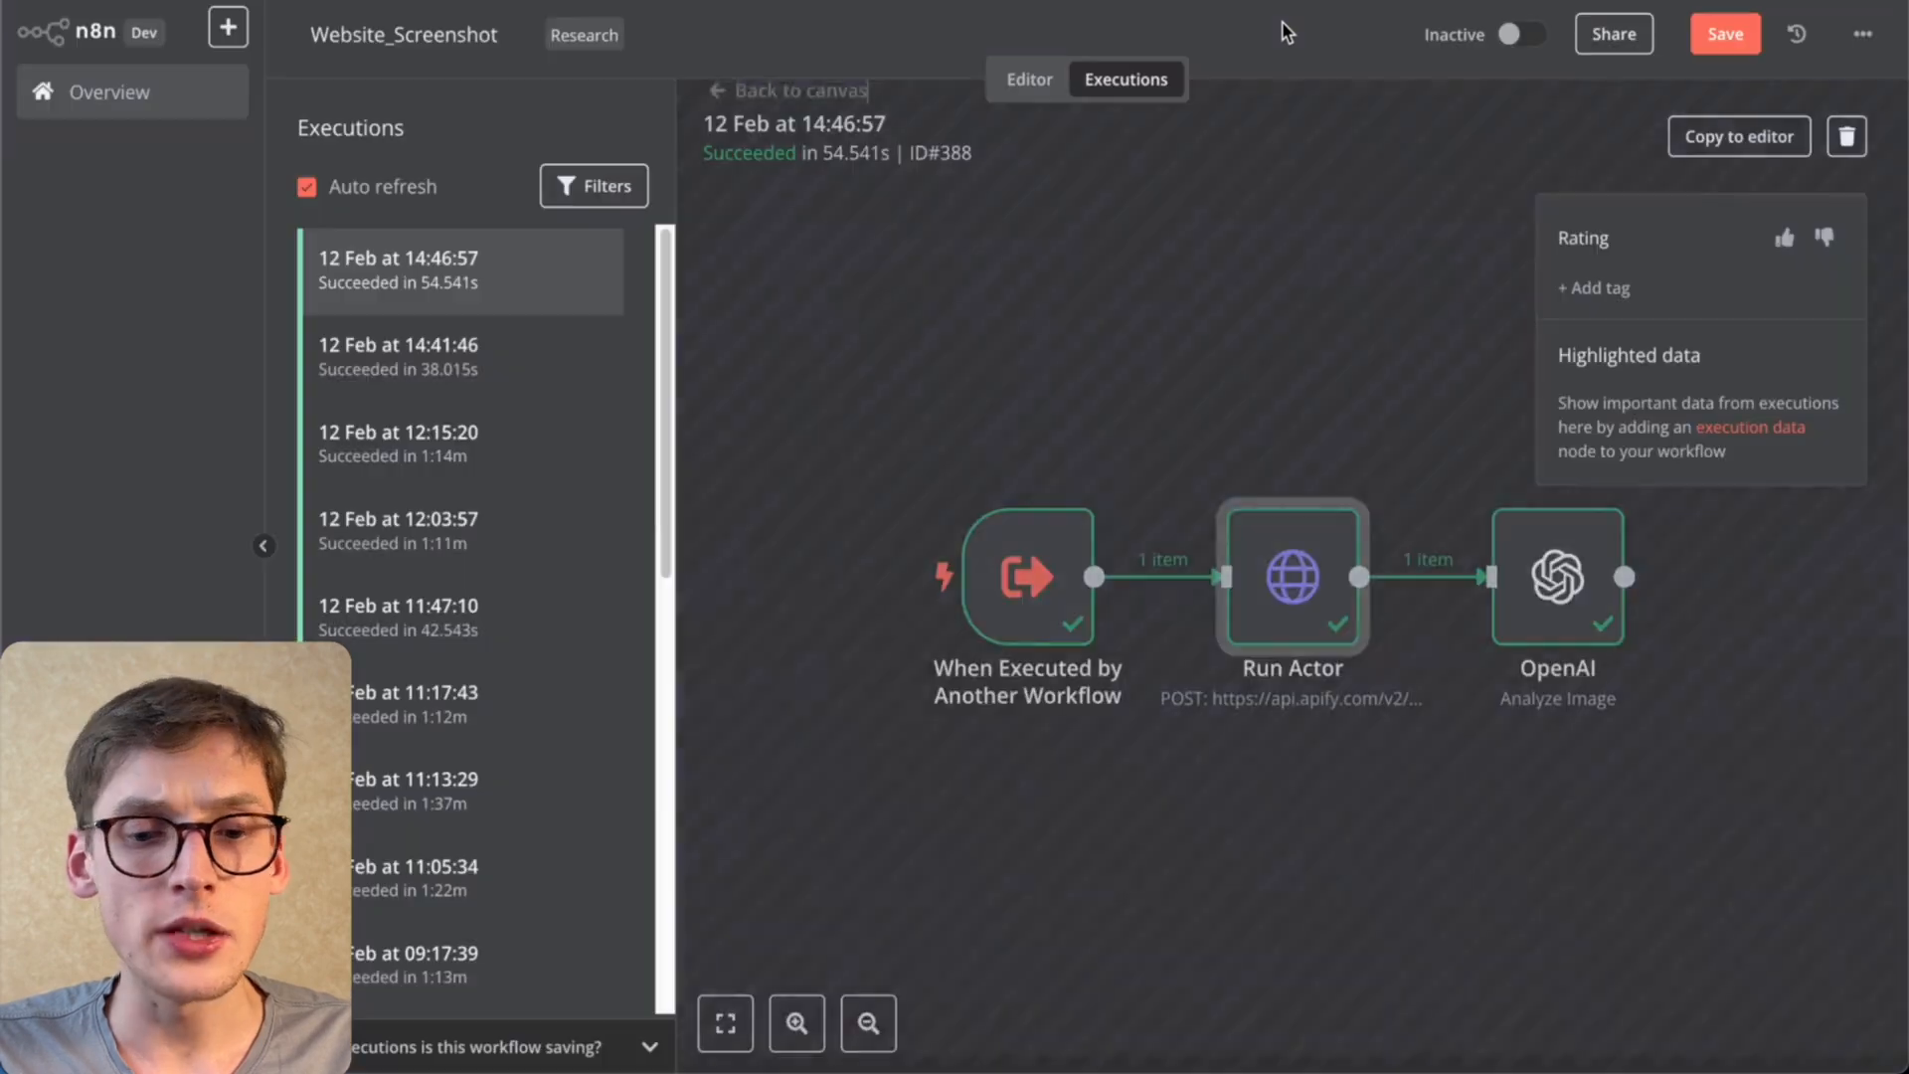
scroll(1160, 277, up, 5)
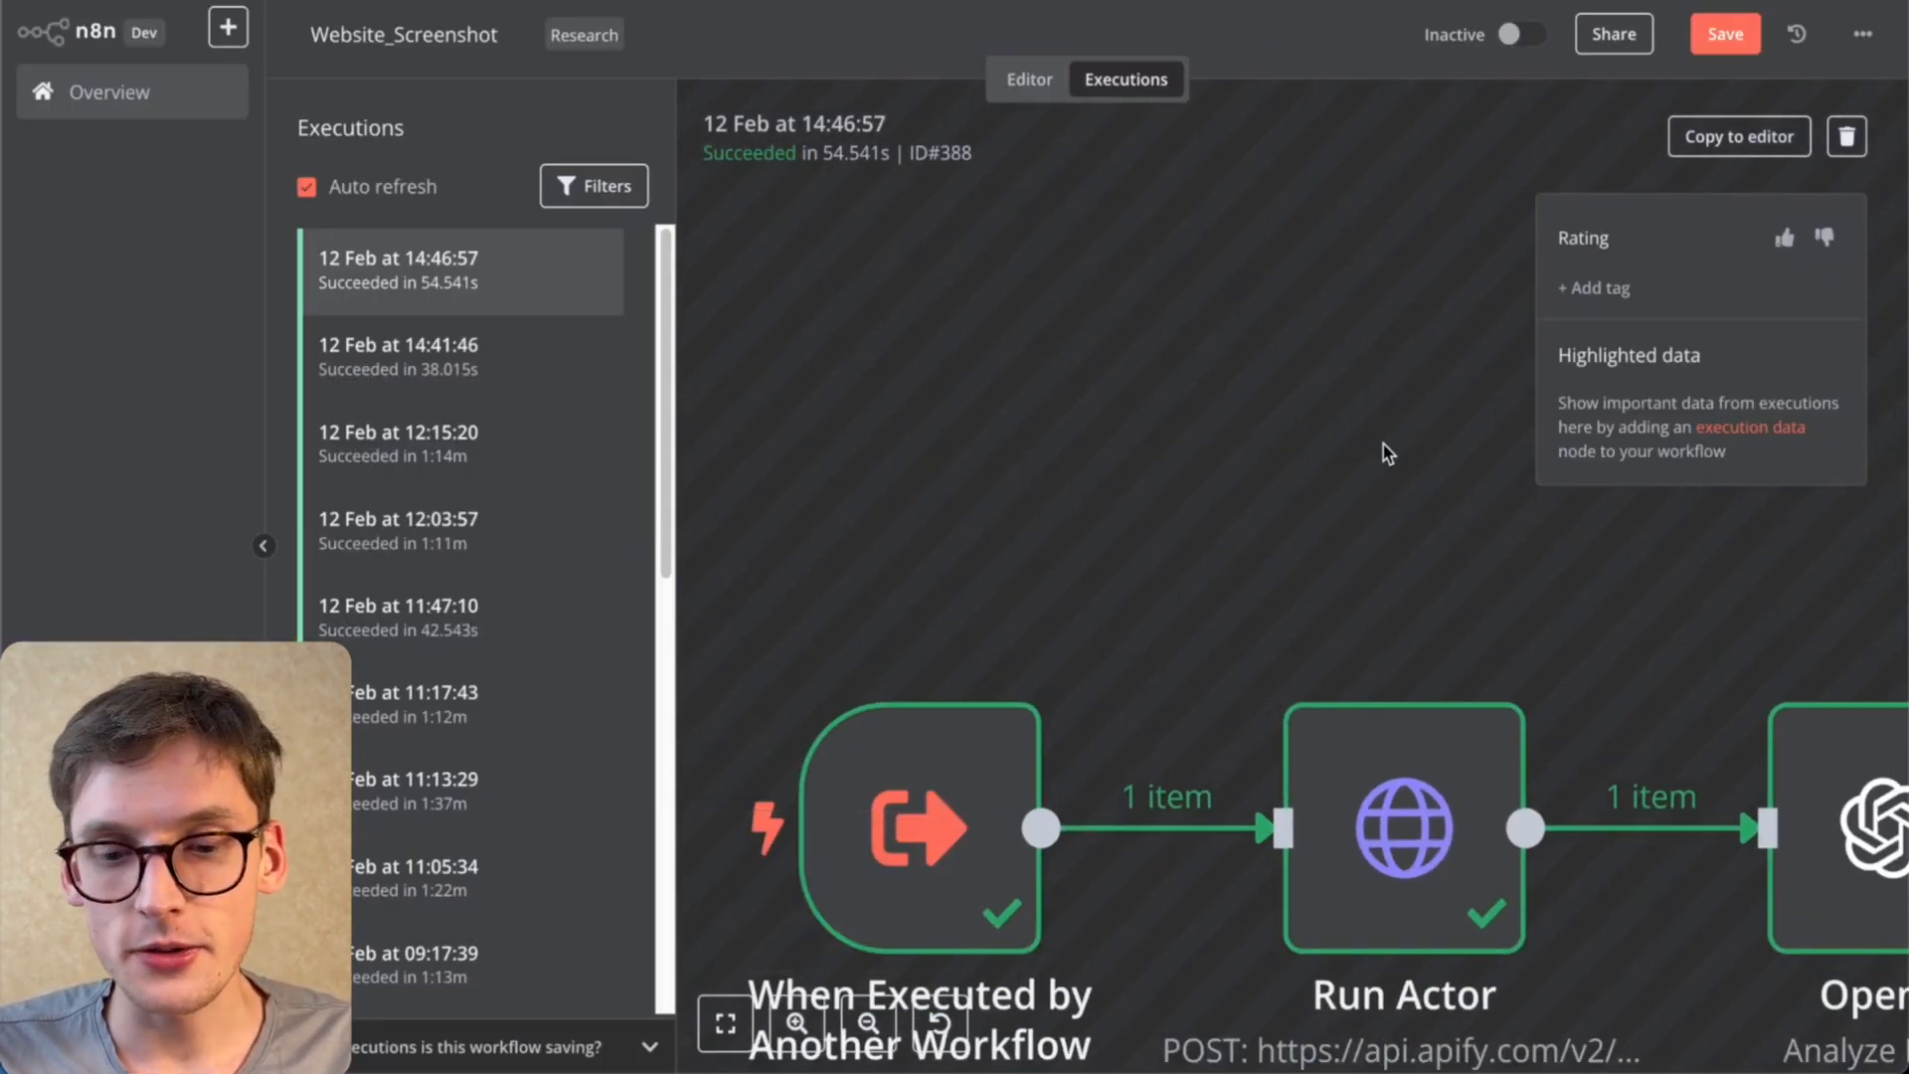
scroll(1382, 445, down, 4)
click(1693, 135)
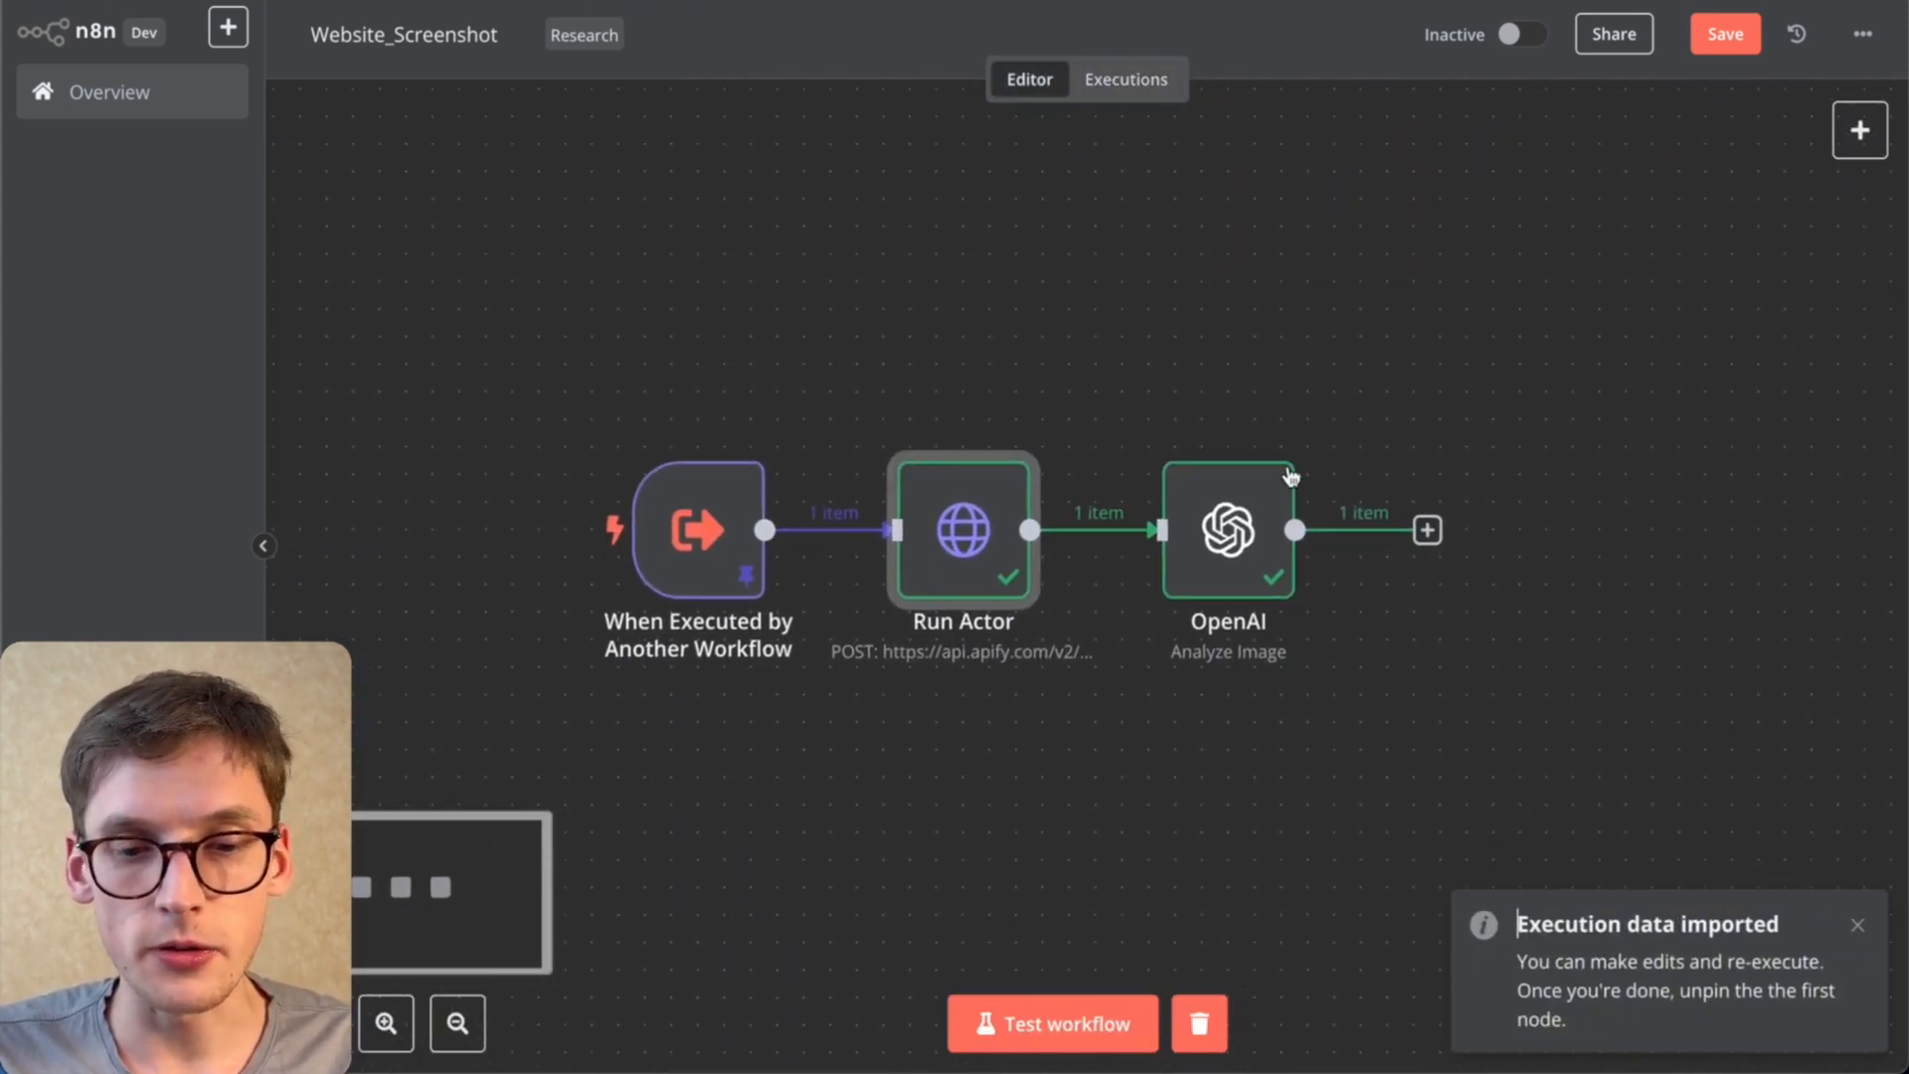
mouse_move(1151, 532)
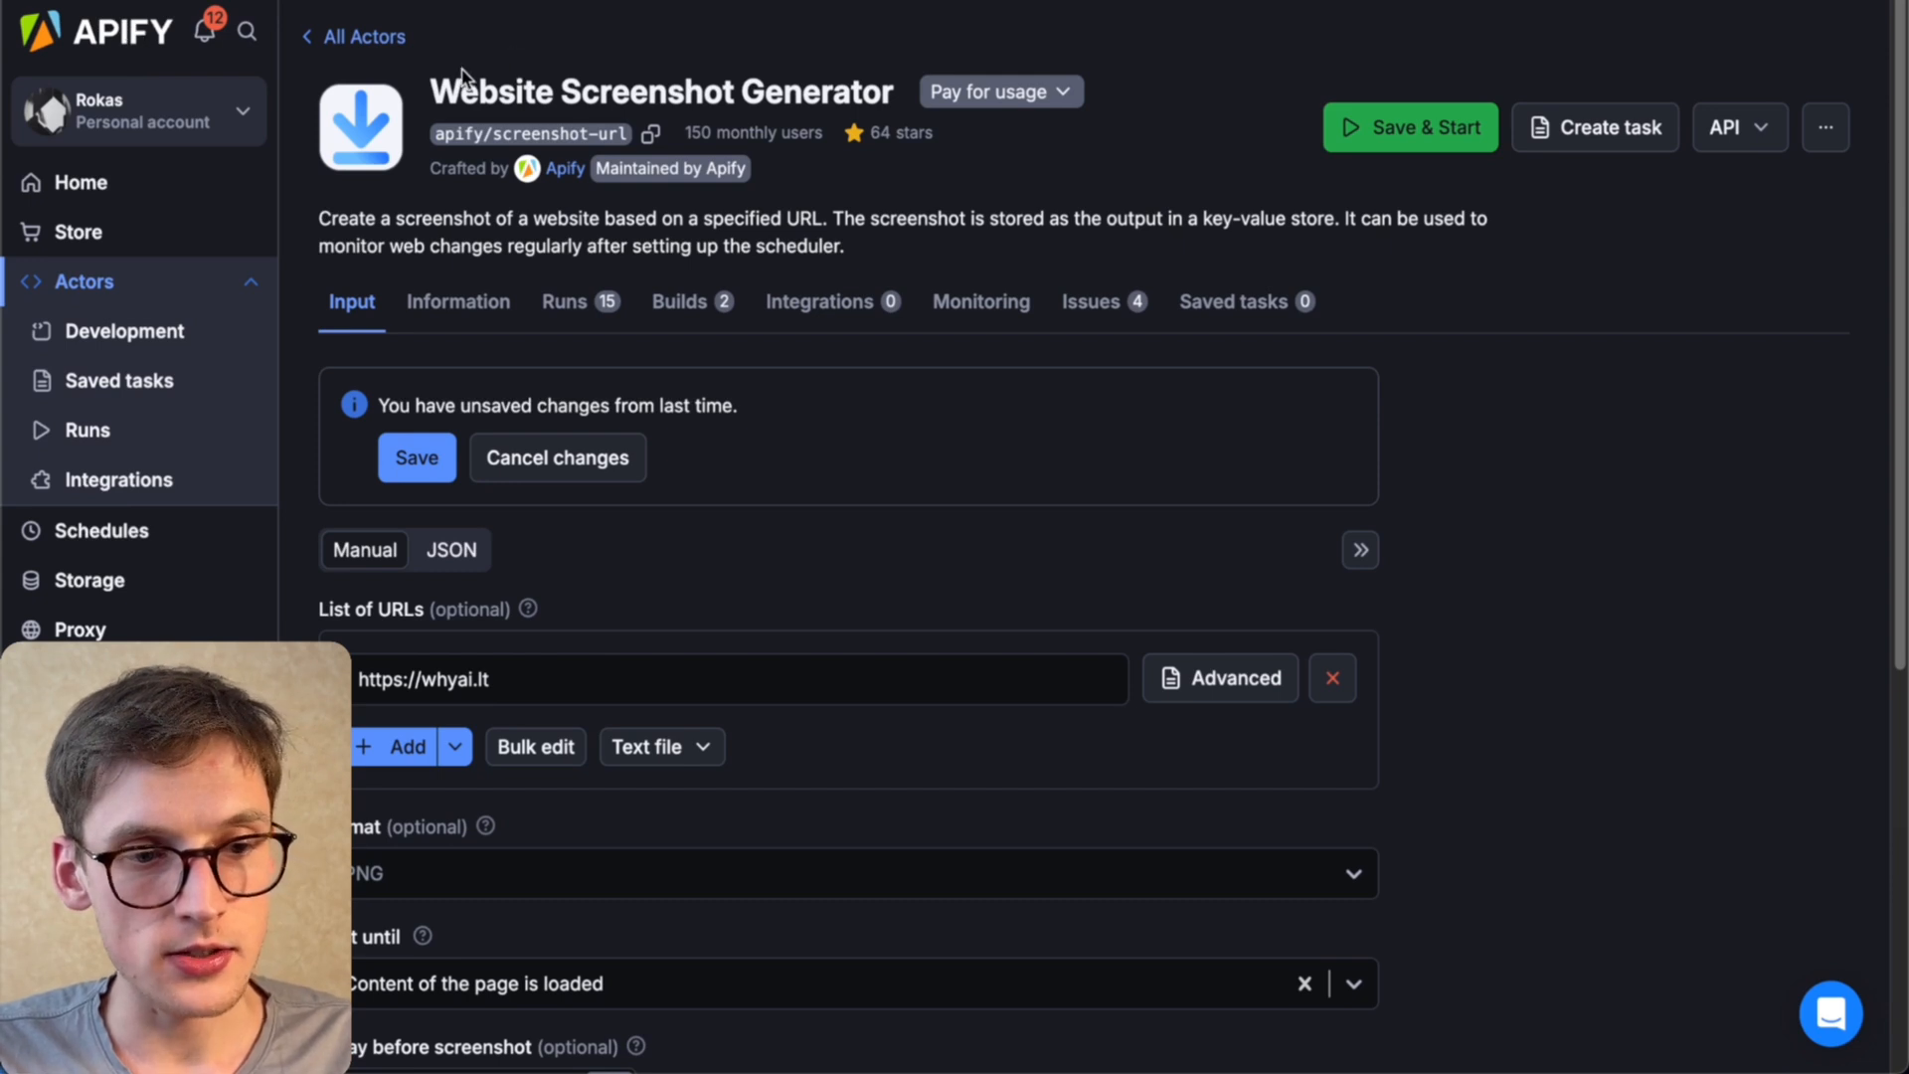
Step: Switch to Apify and copy the Website Screenshot Generator's "Run Actor synchronously and get dataset items" API endpoint URL
drag(432, 90, 898, 86)
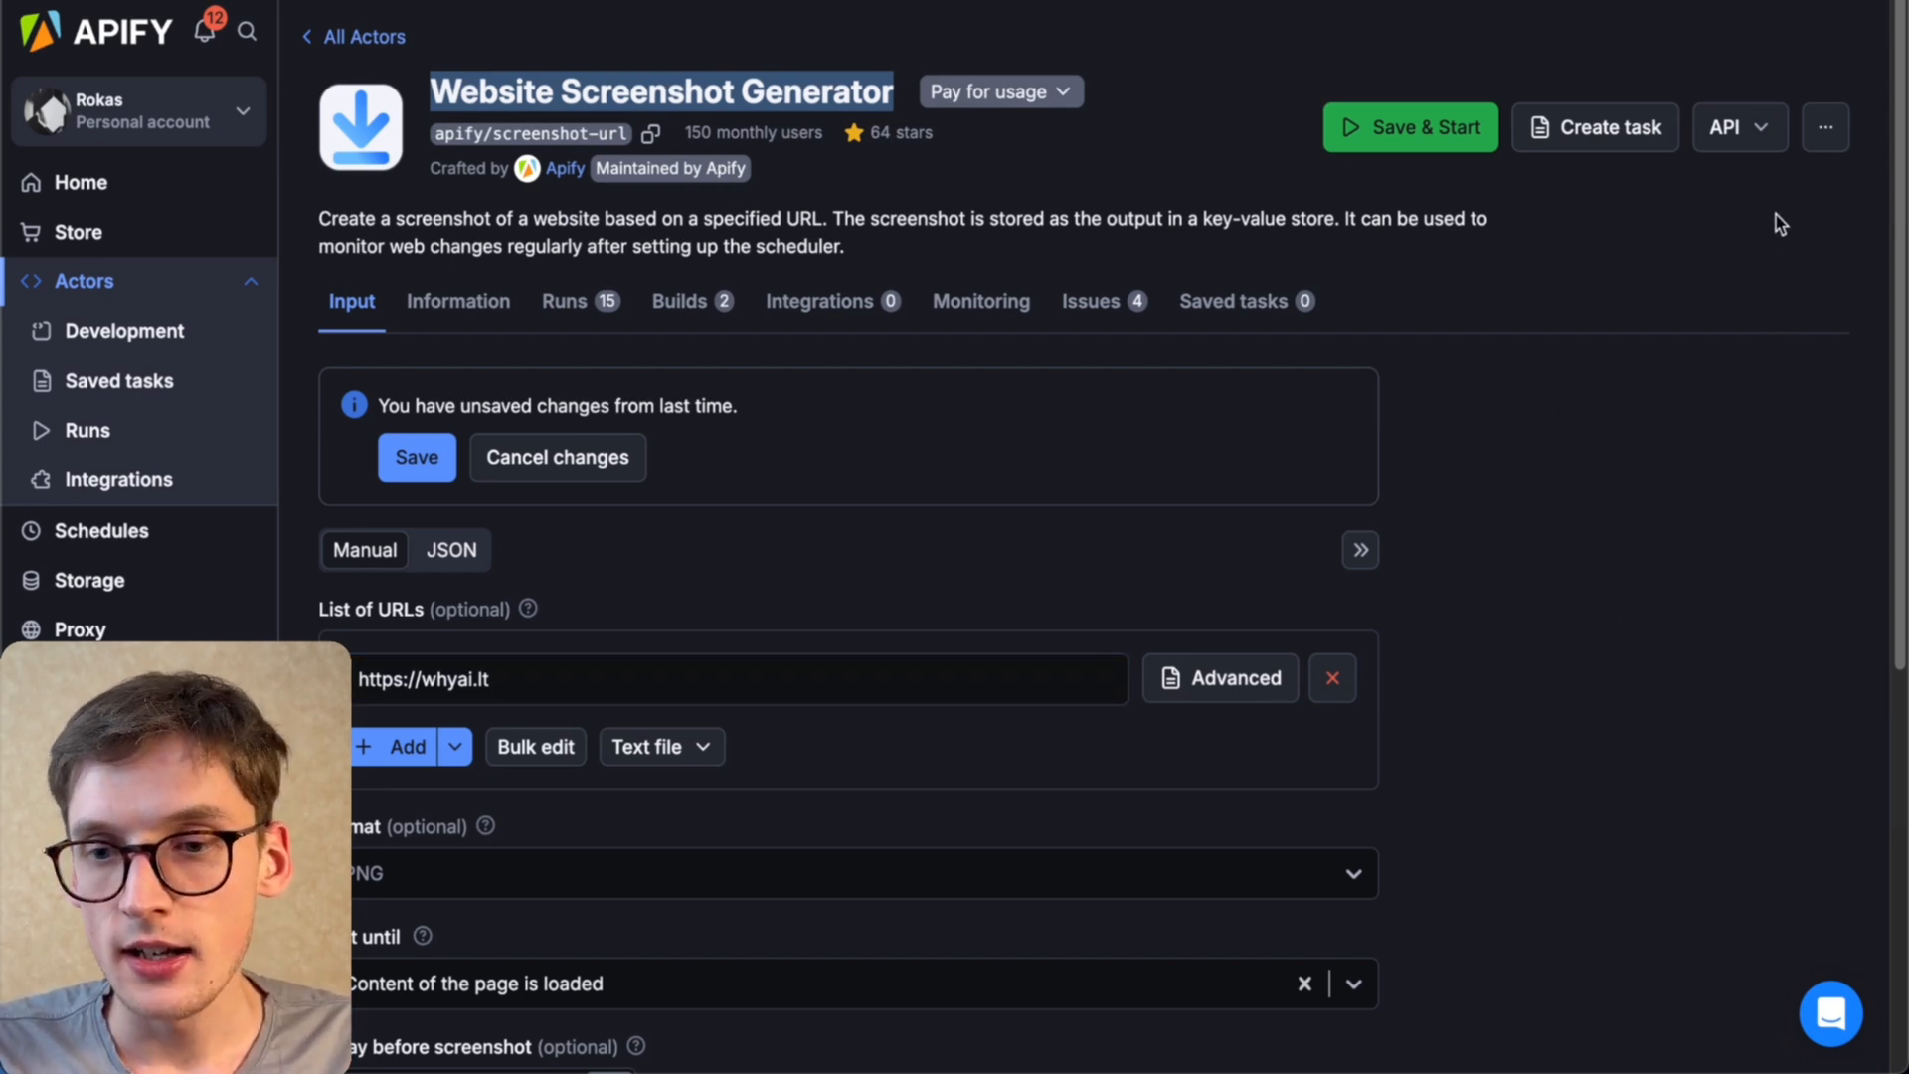
click(1747, 144)
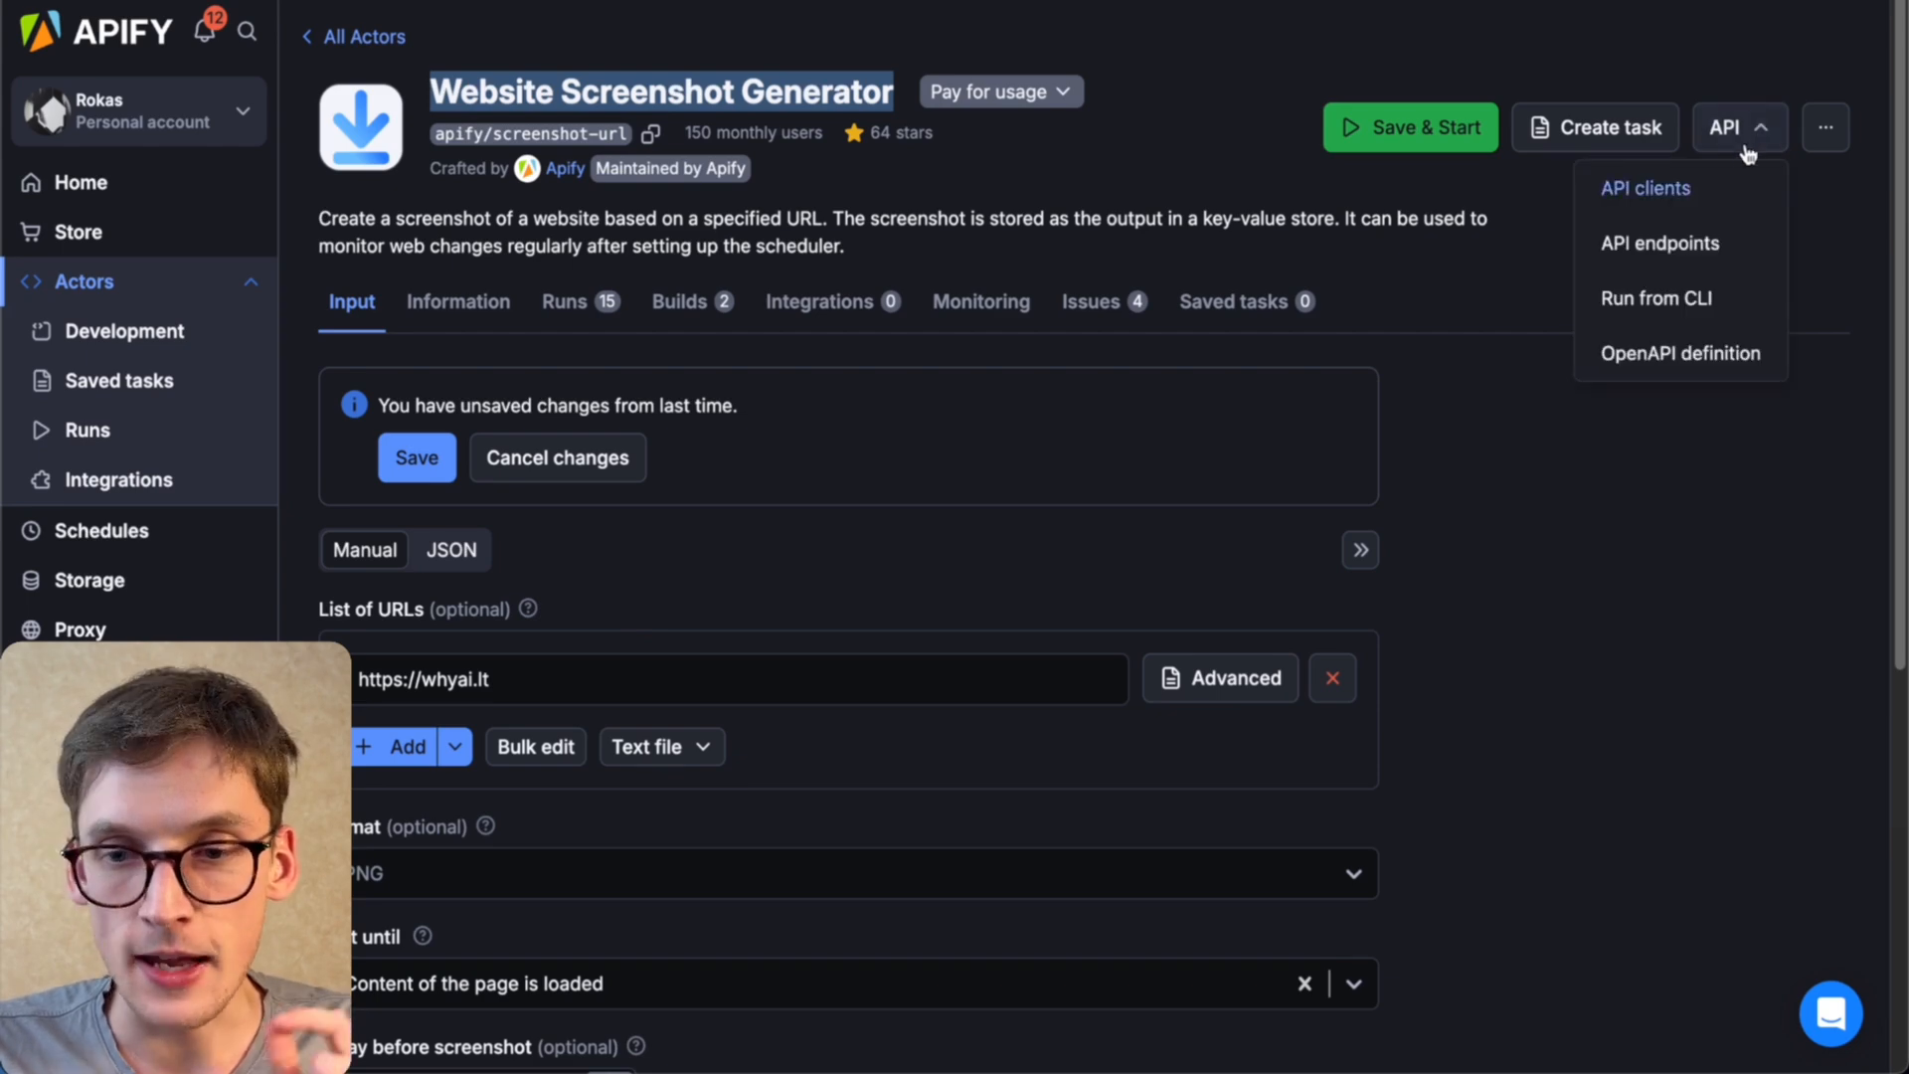
click(1681, 245)
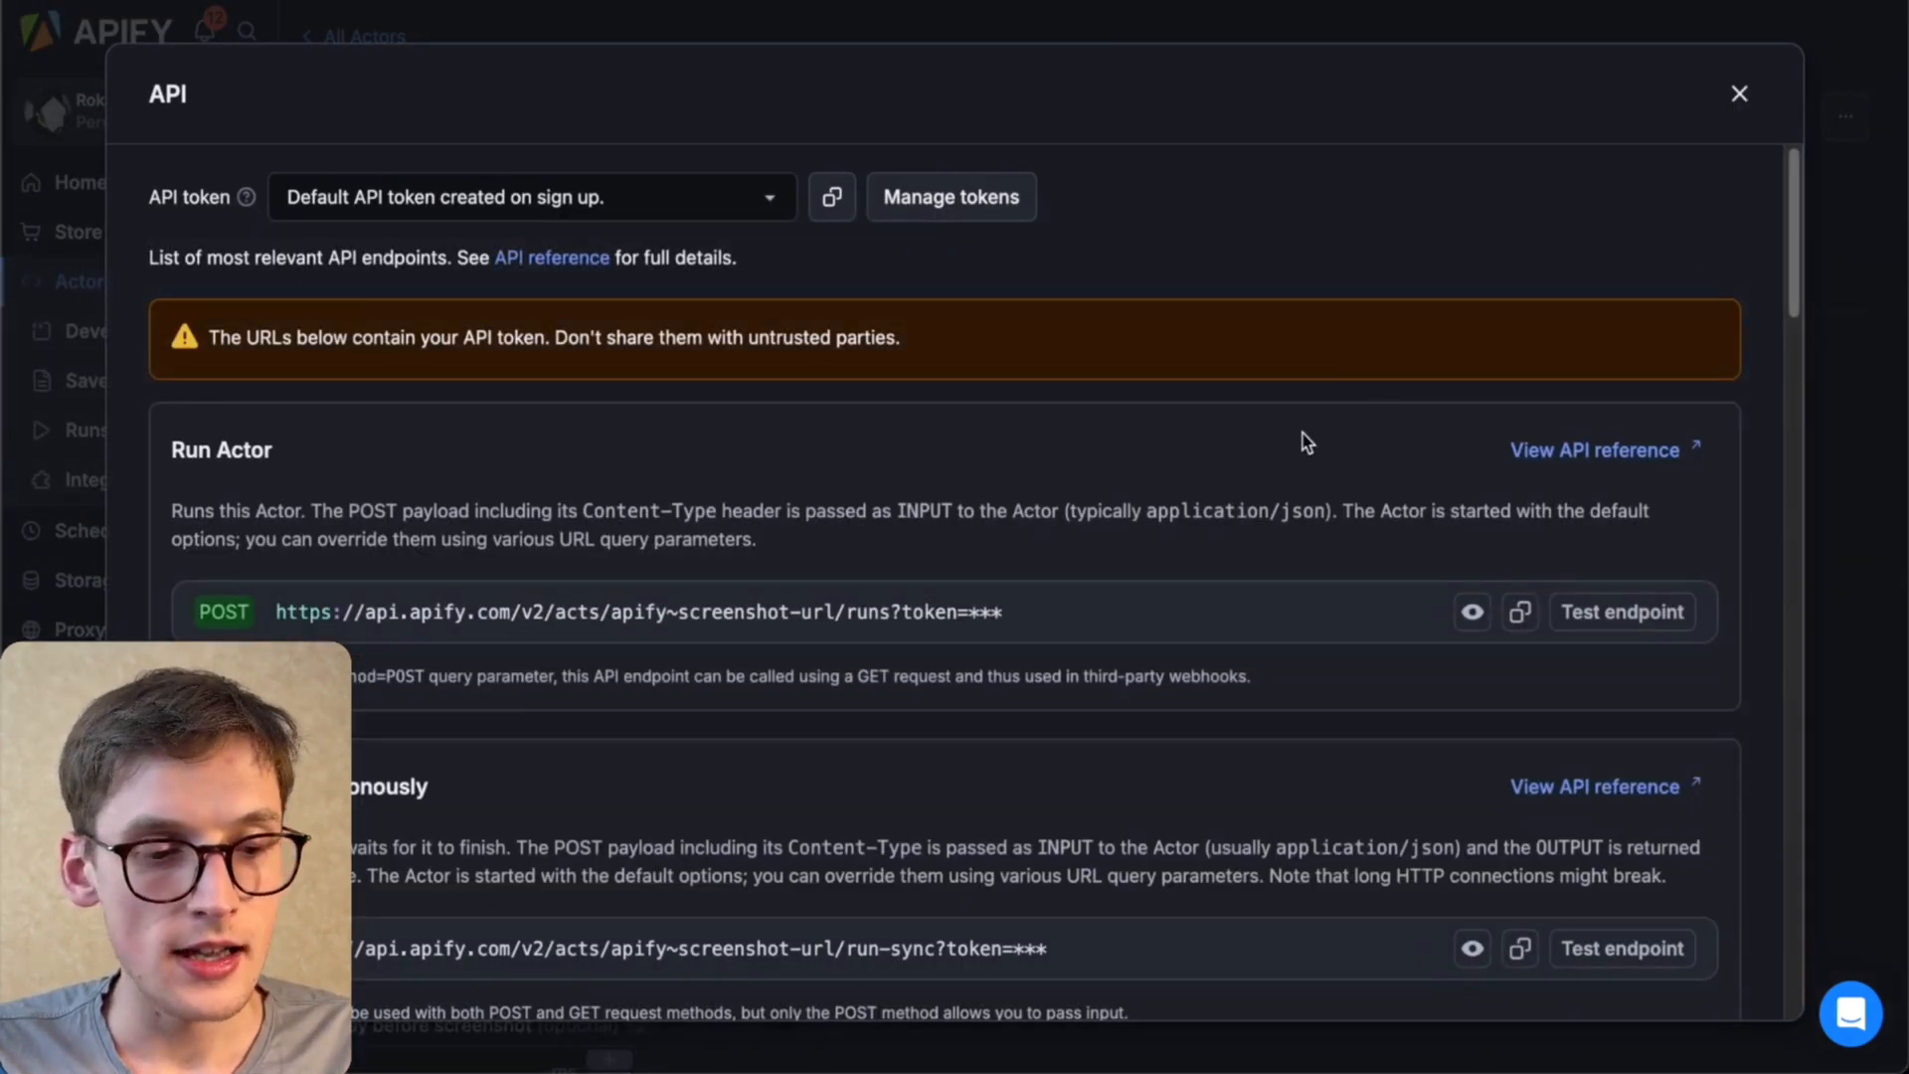
scroll(1303, 439, down, 5)
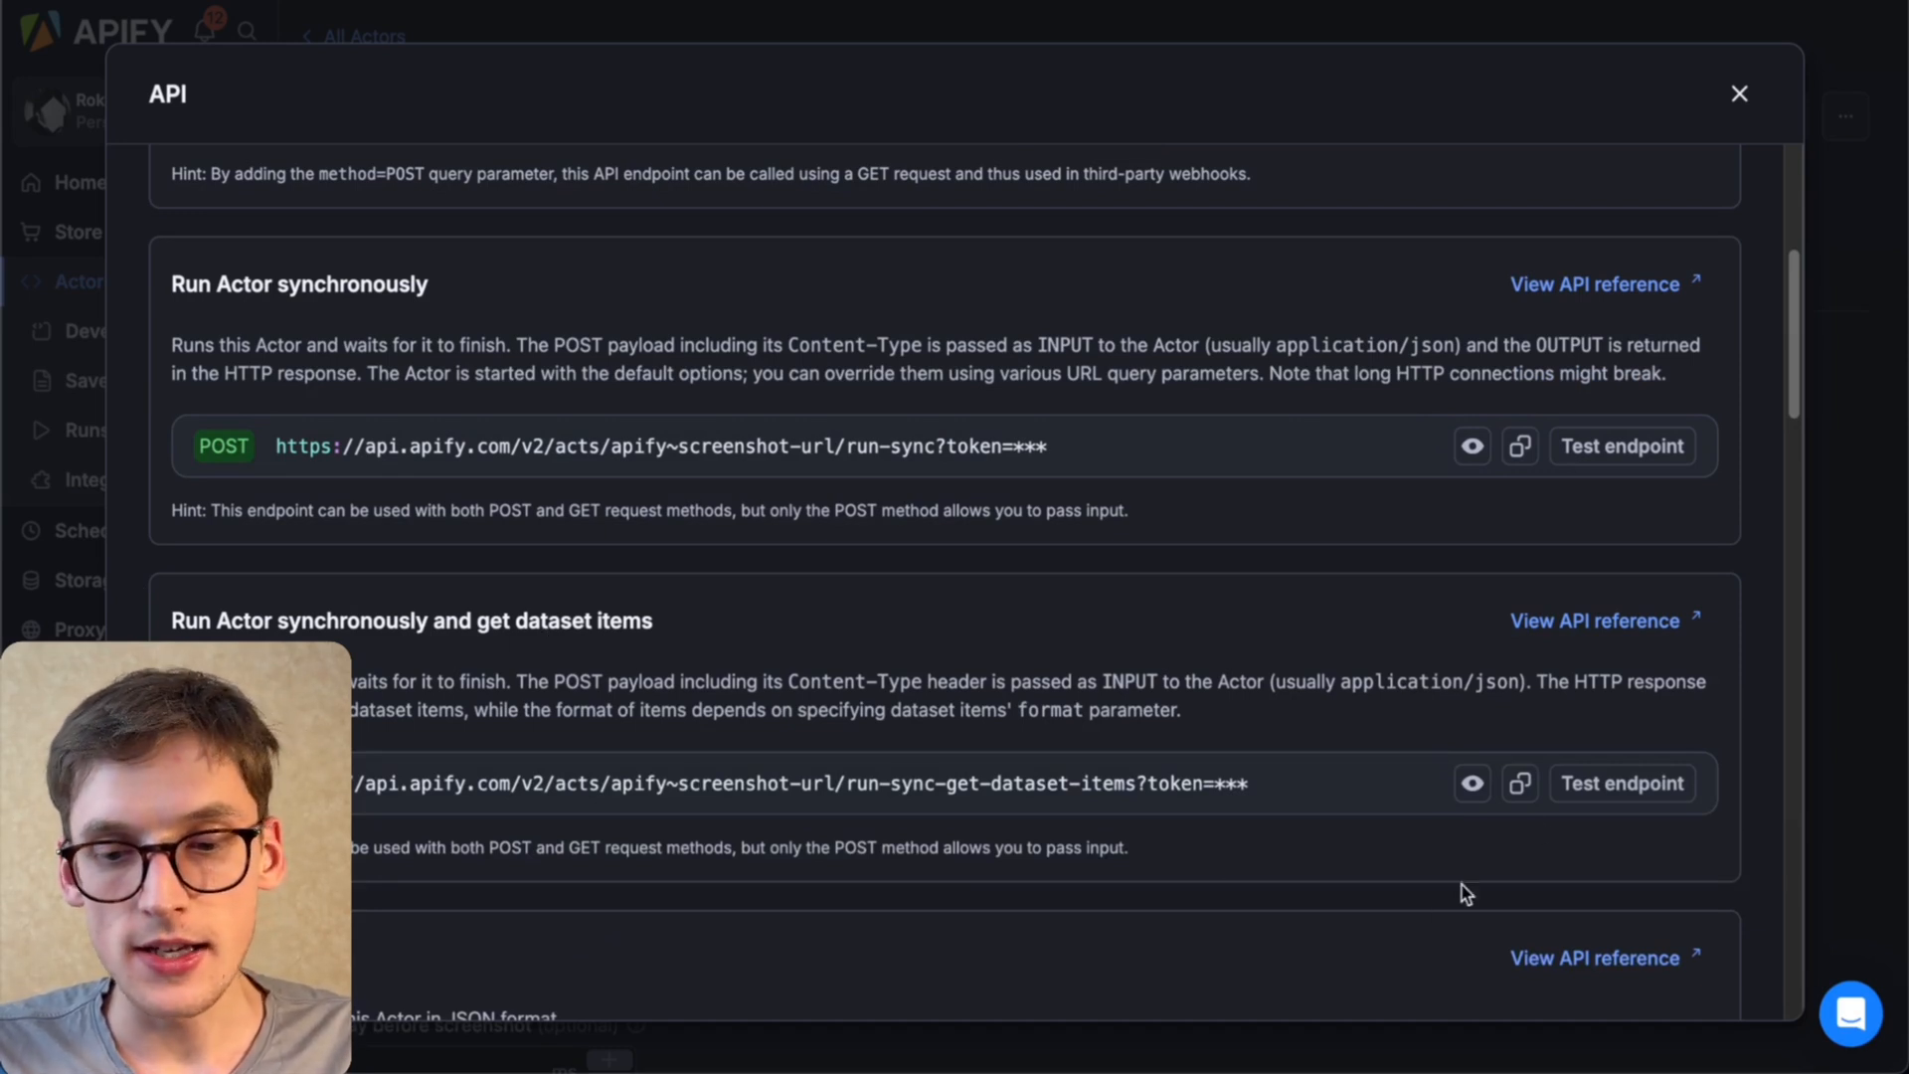
click(1521, 785)
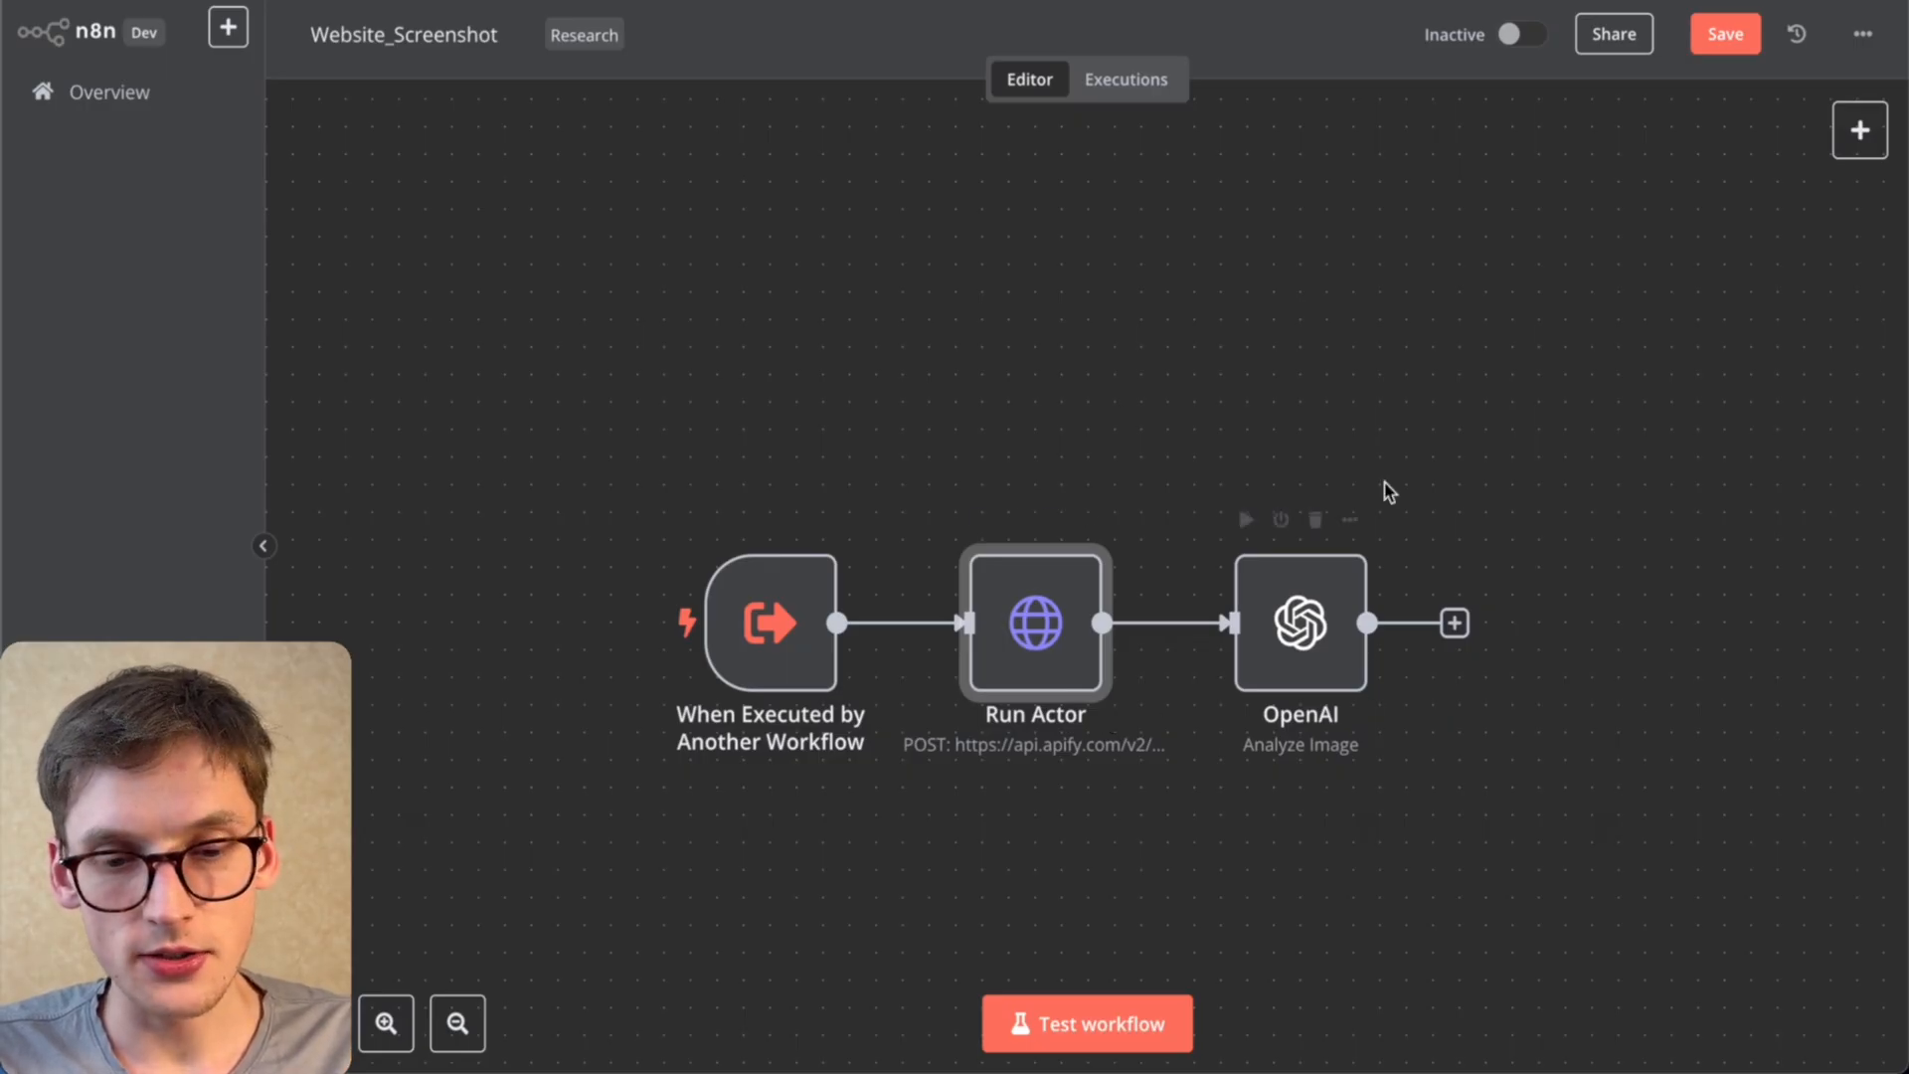
Step: In n8n, review the Run Actor node's URL, Header Auth and body settings, and expand its JSON body in the expression editor
double_click(1038, 649)
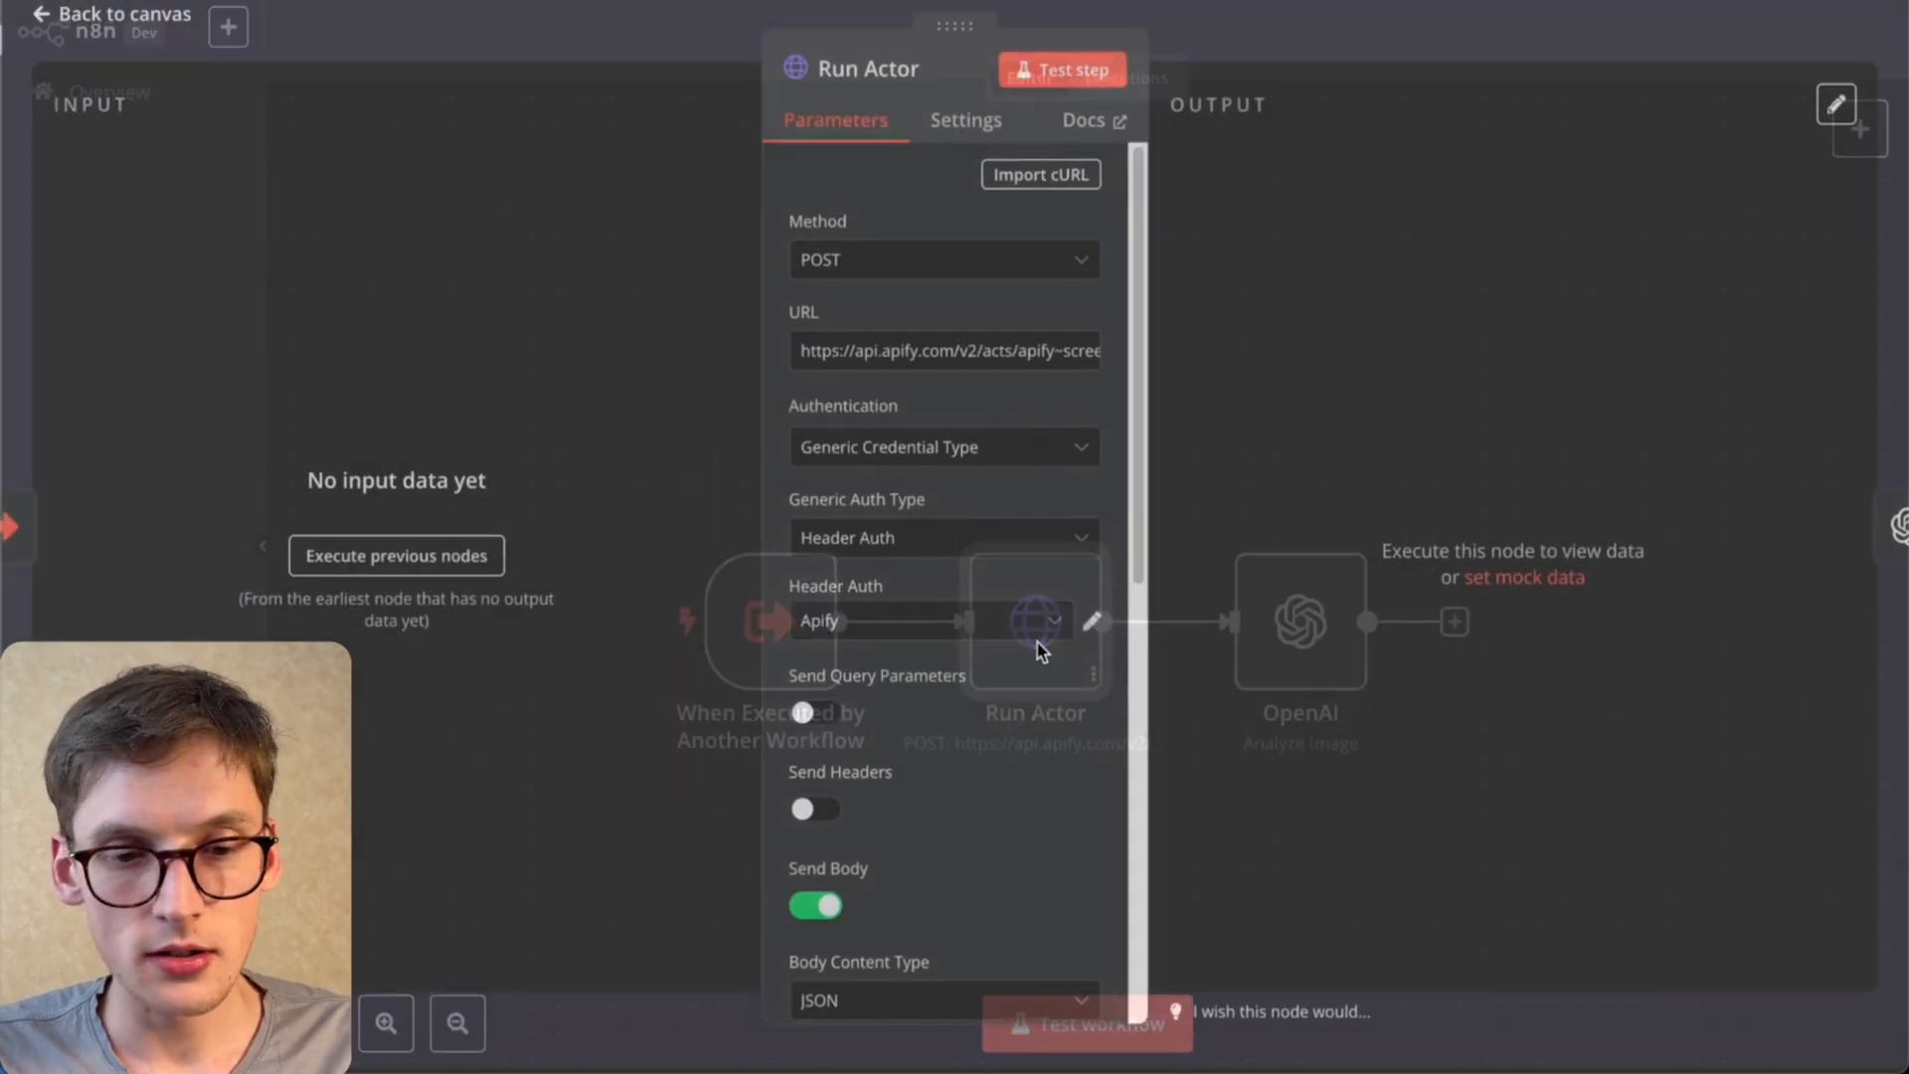
drag(841, 358, 1104, 376)
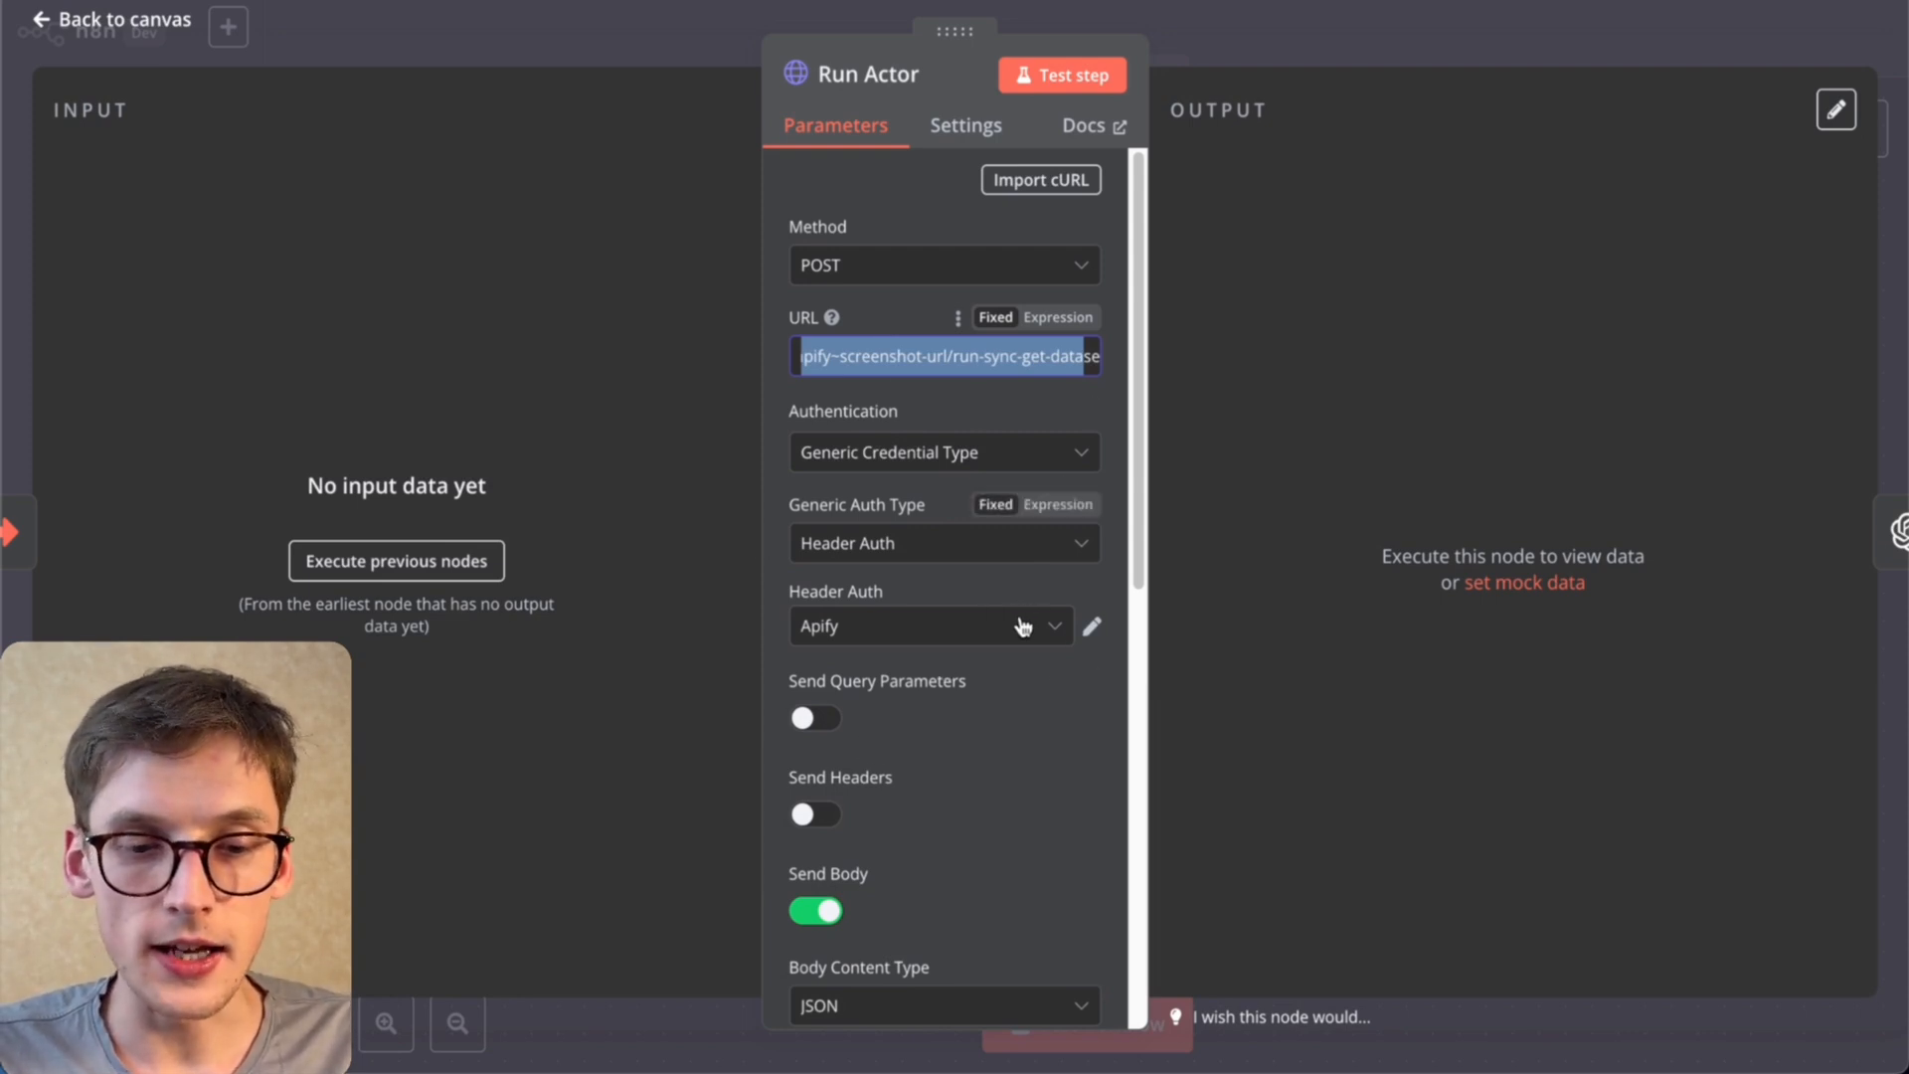
scroll(1026, 625, down, 5)
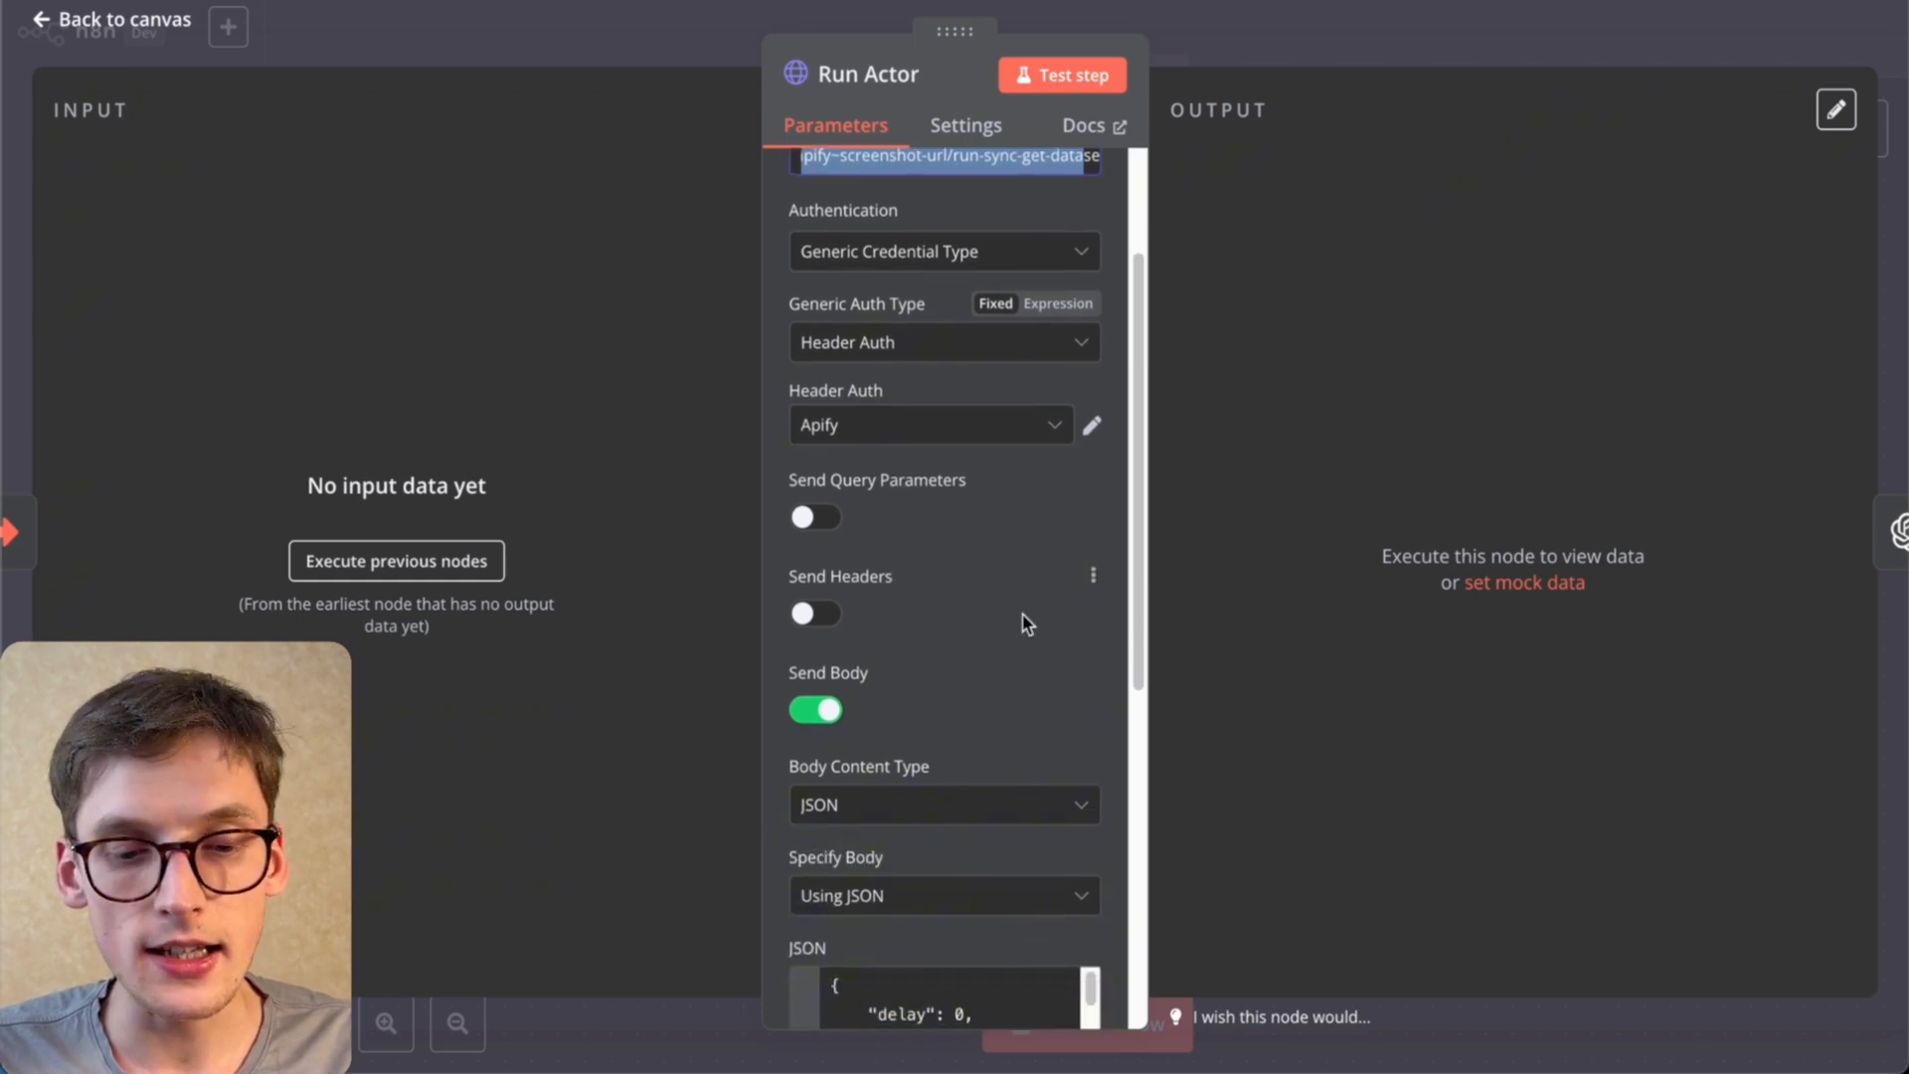
scroll(1060, 748, down, 2)
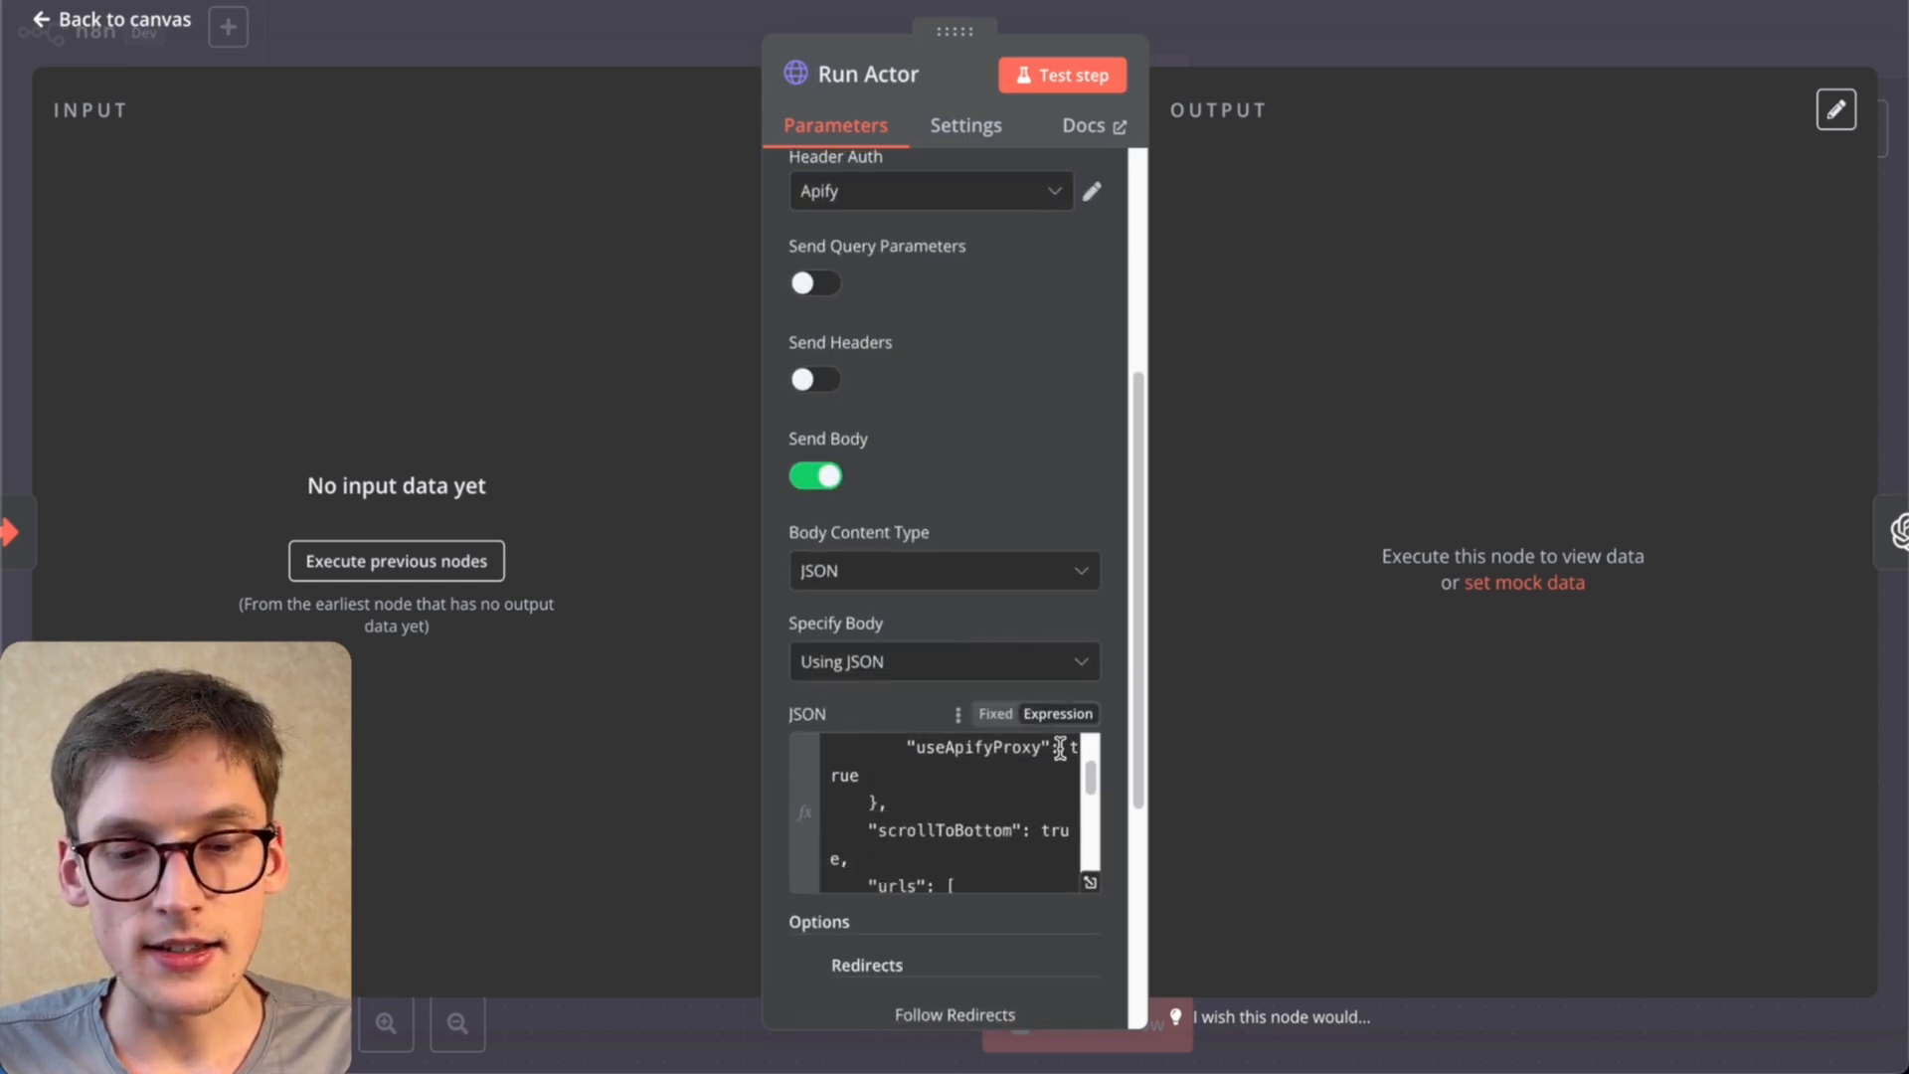
click(1090, 882)
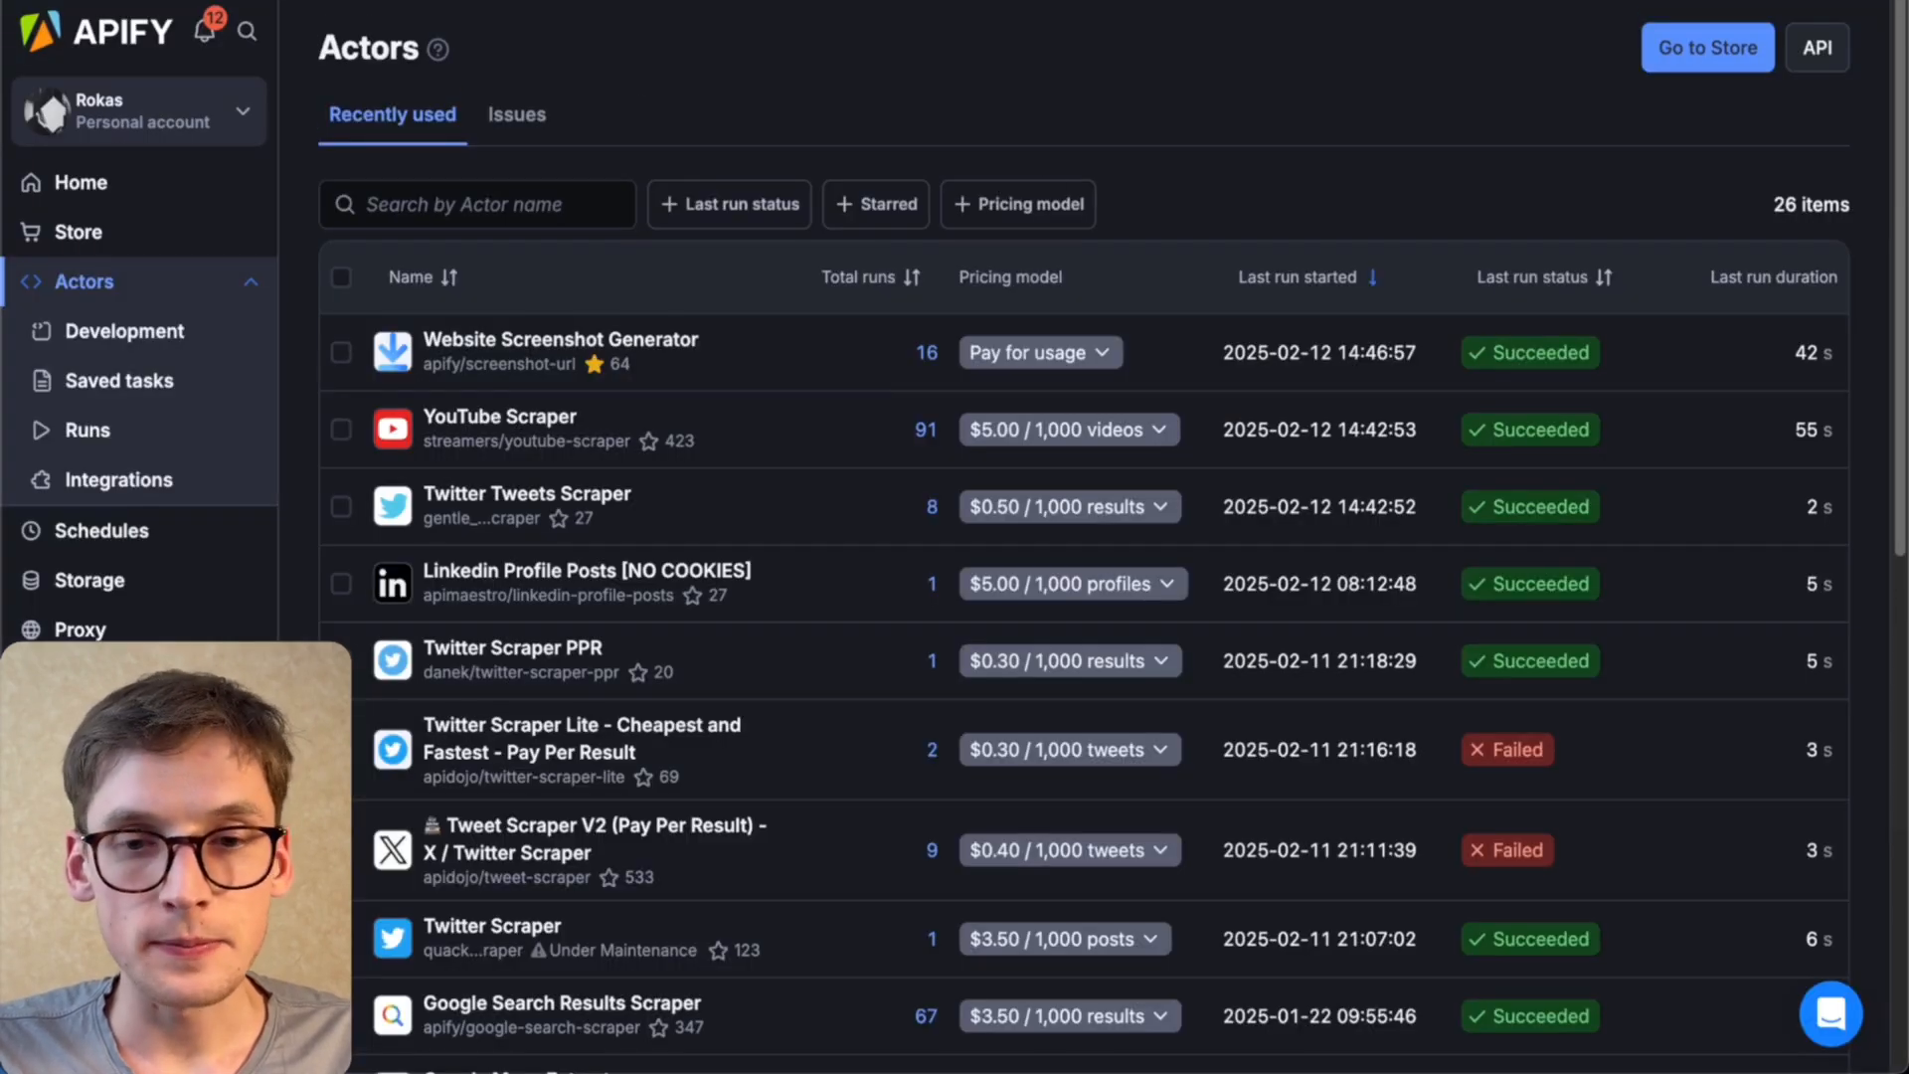
Step: Open the Website Screenshot Generator in Apify, show its input as JSON and select the whole code block
click(497, 431)
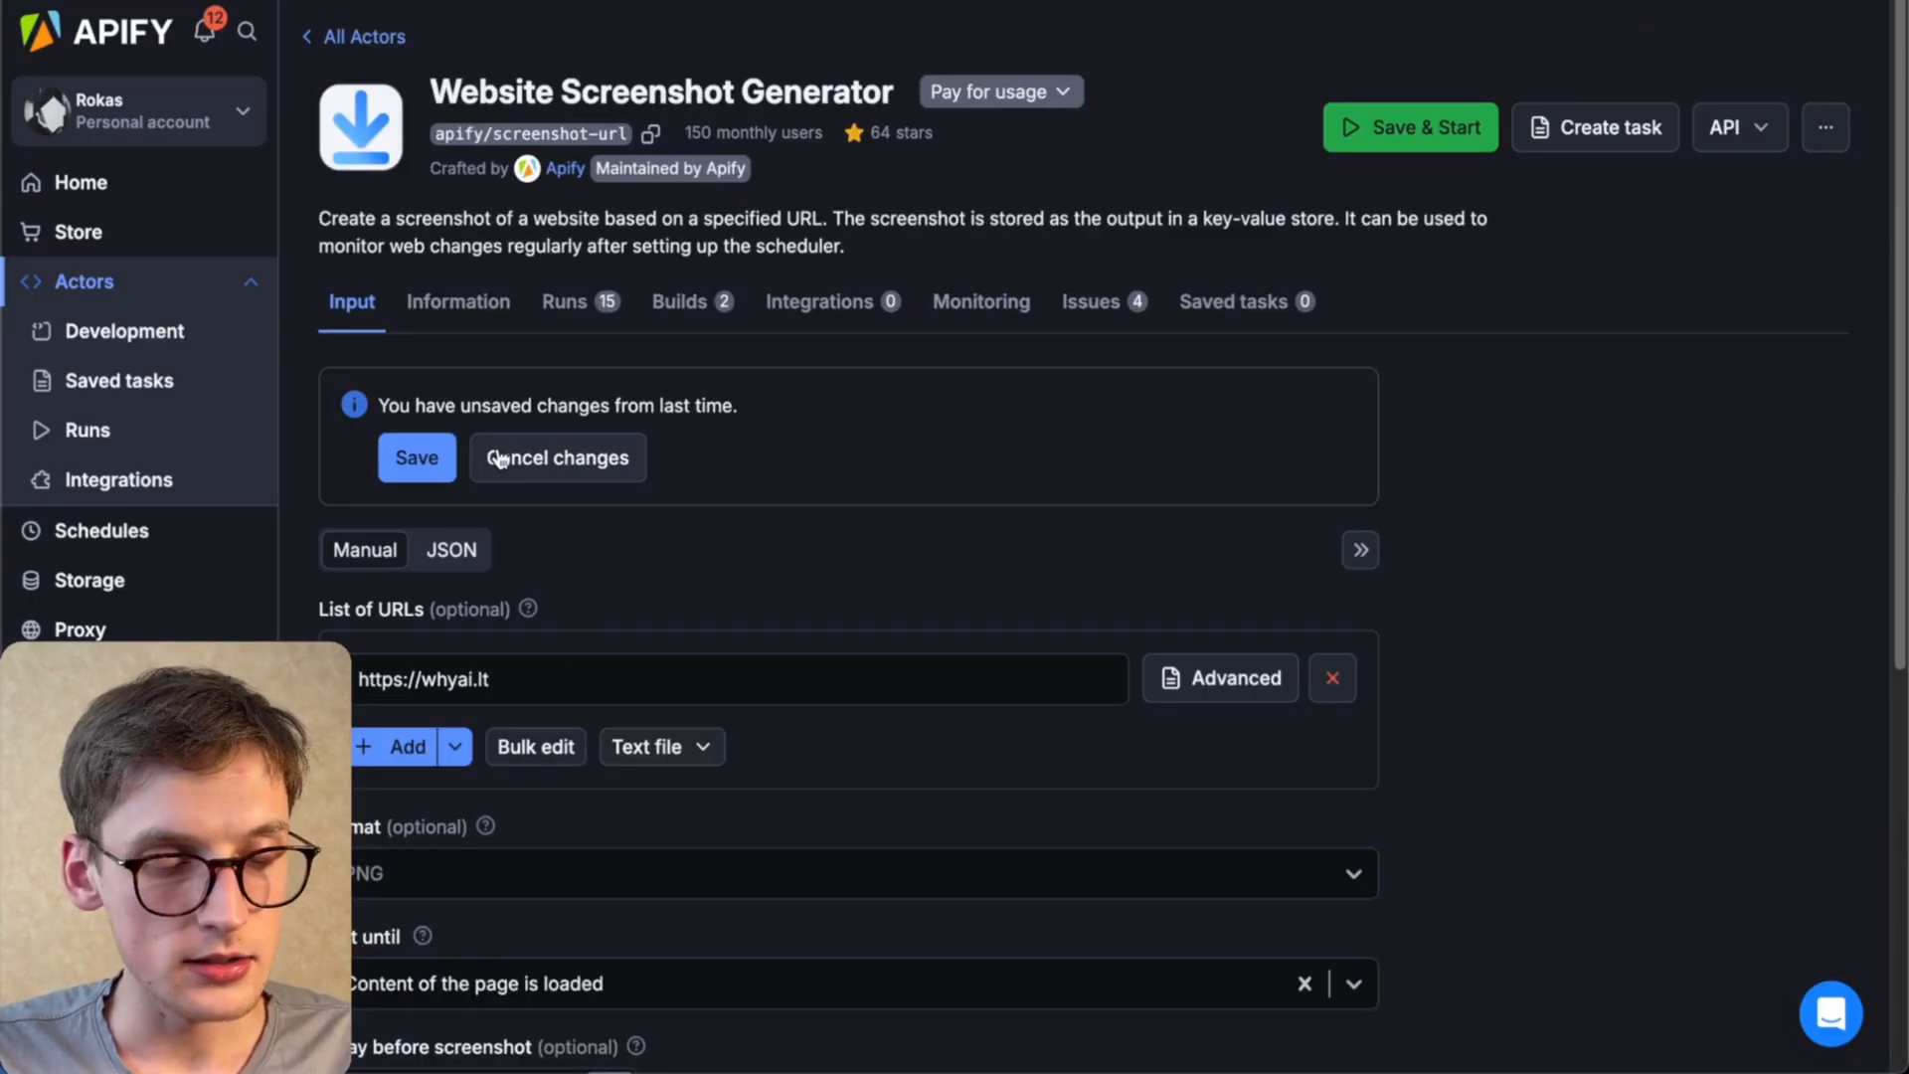
scroll(669, 616, down, 2)
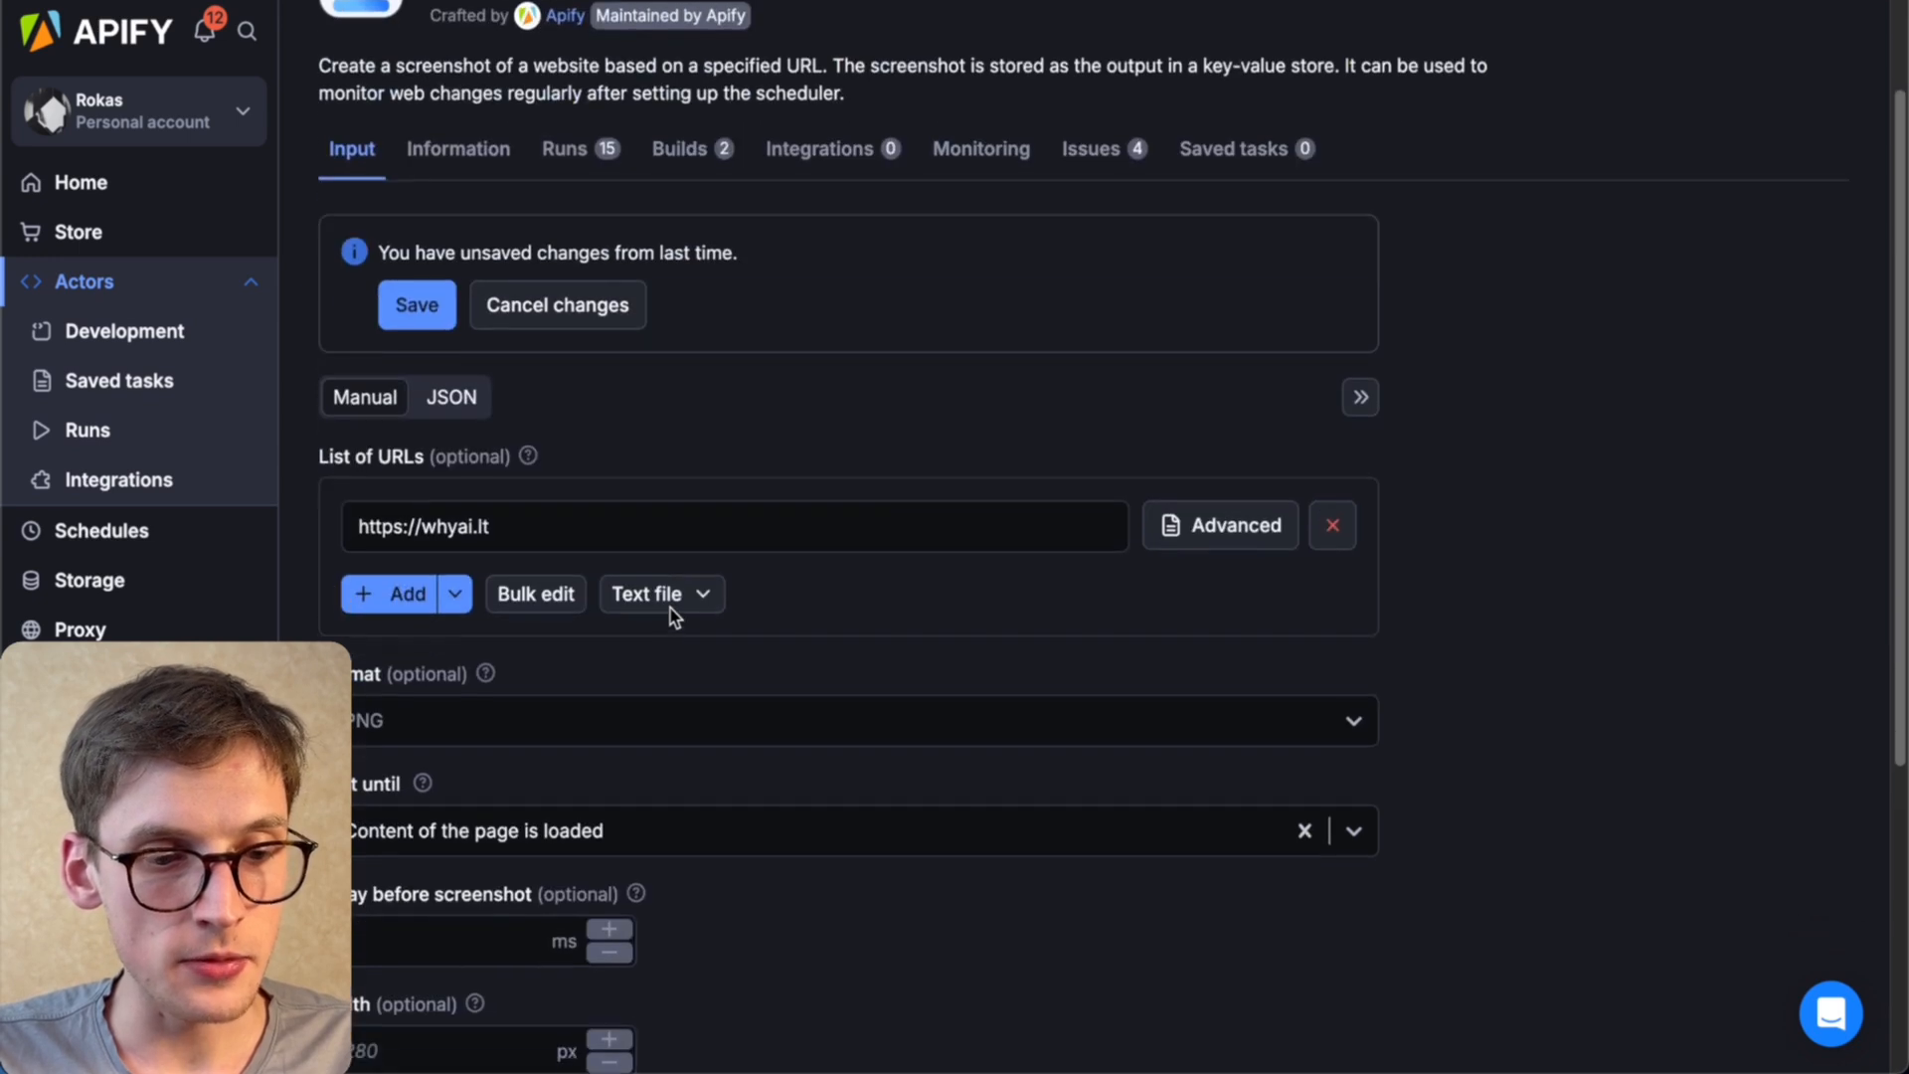
click(476, 413)
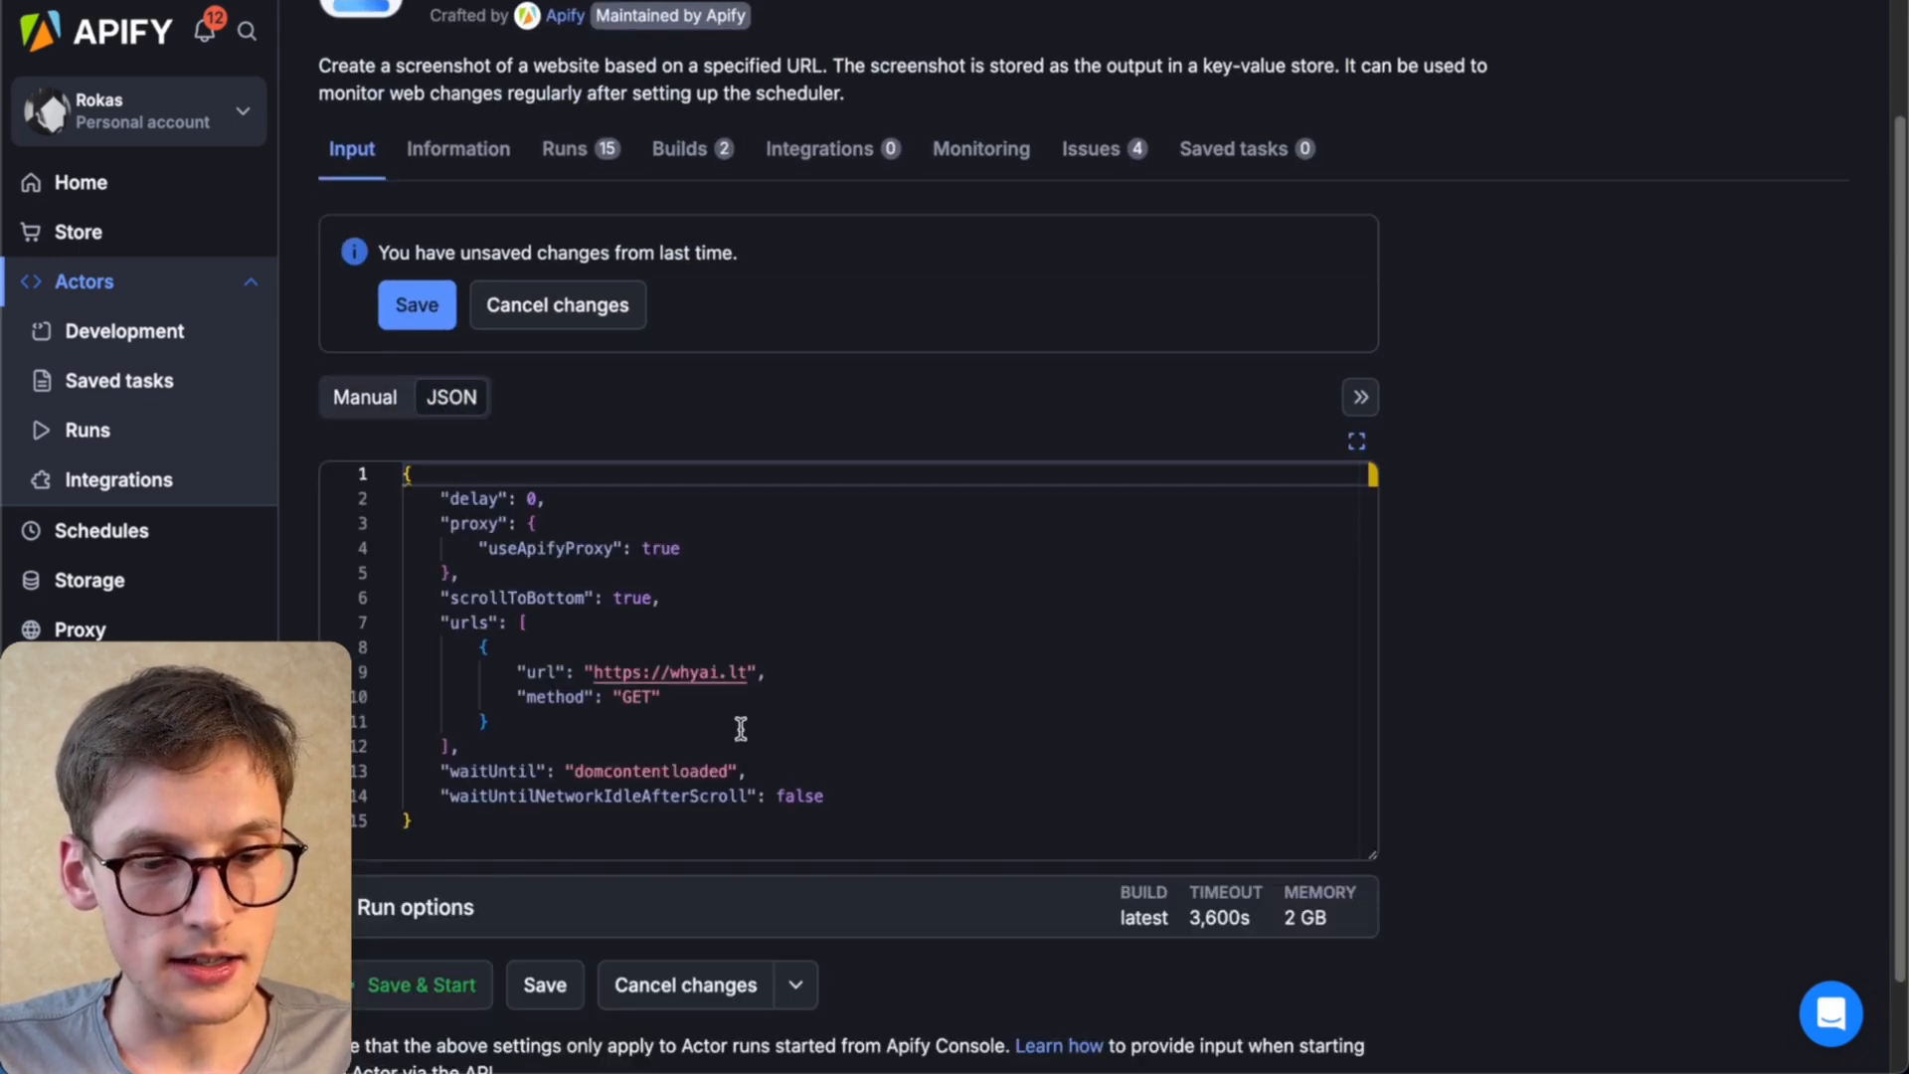
drag(937, 809, 391, 461)
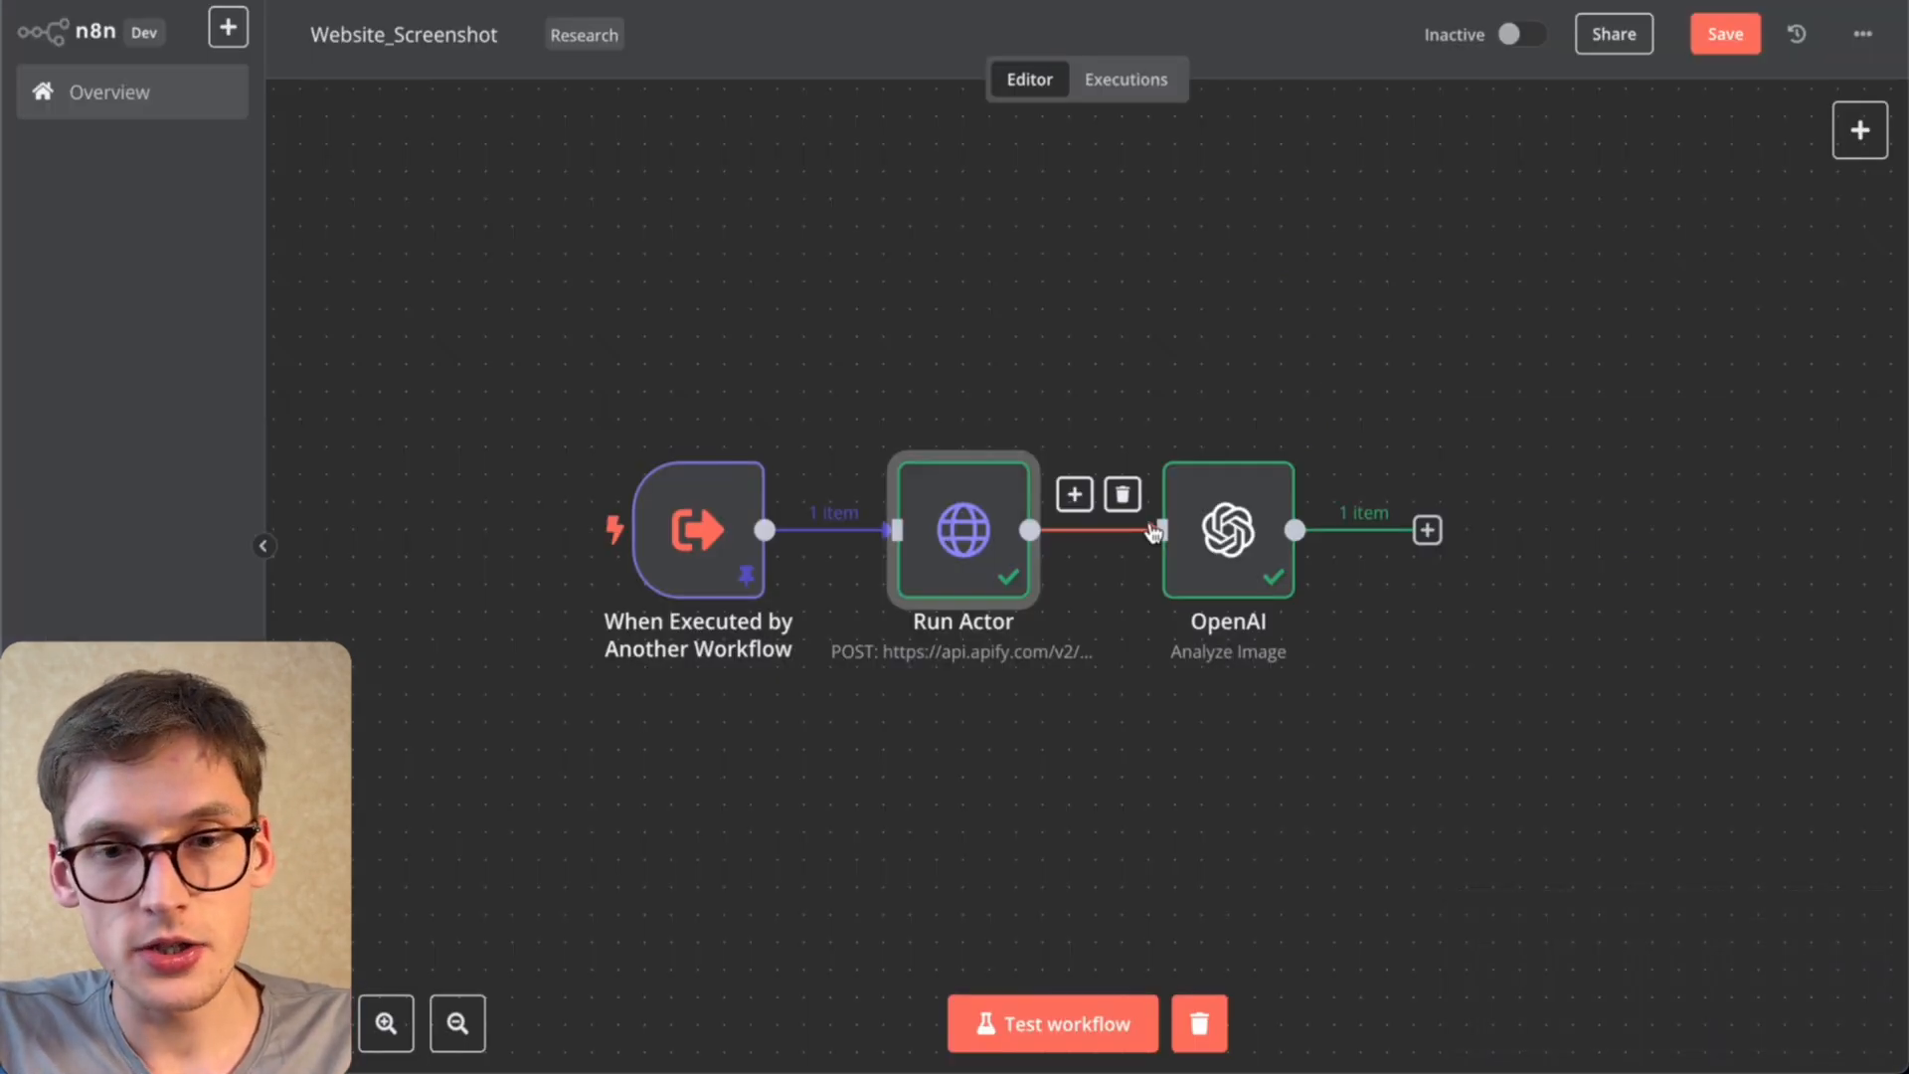
Step: Open the OpenAI node in Website_Screenshot and review its Analyze Image model, text input and image URL settings
double_click(1210, 537)
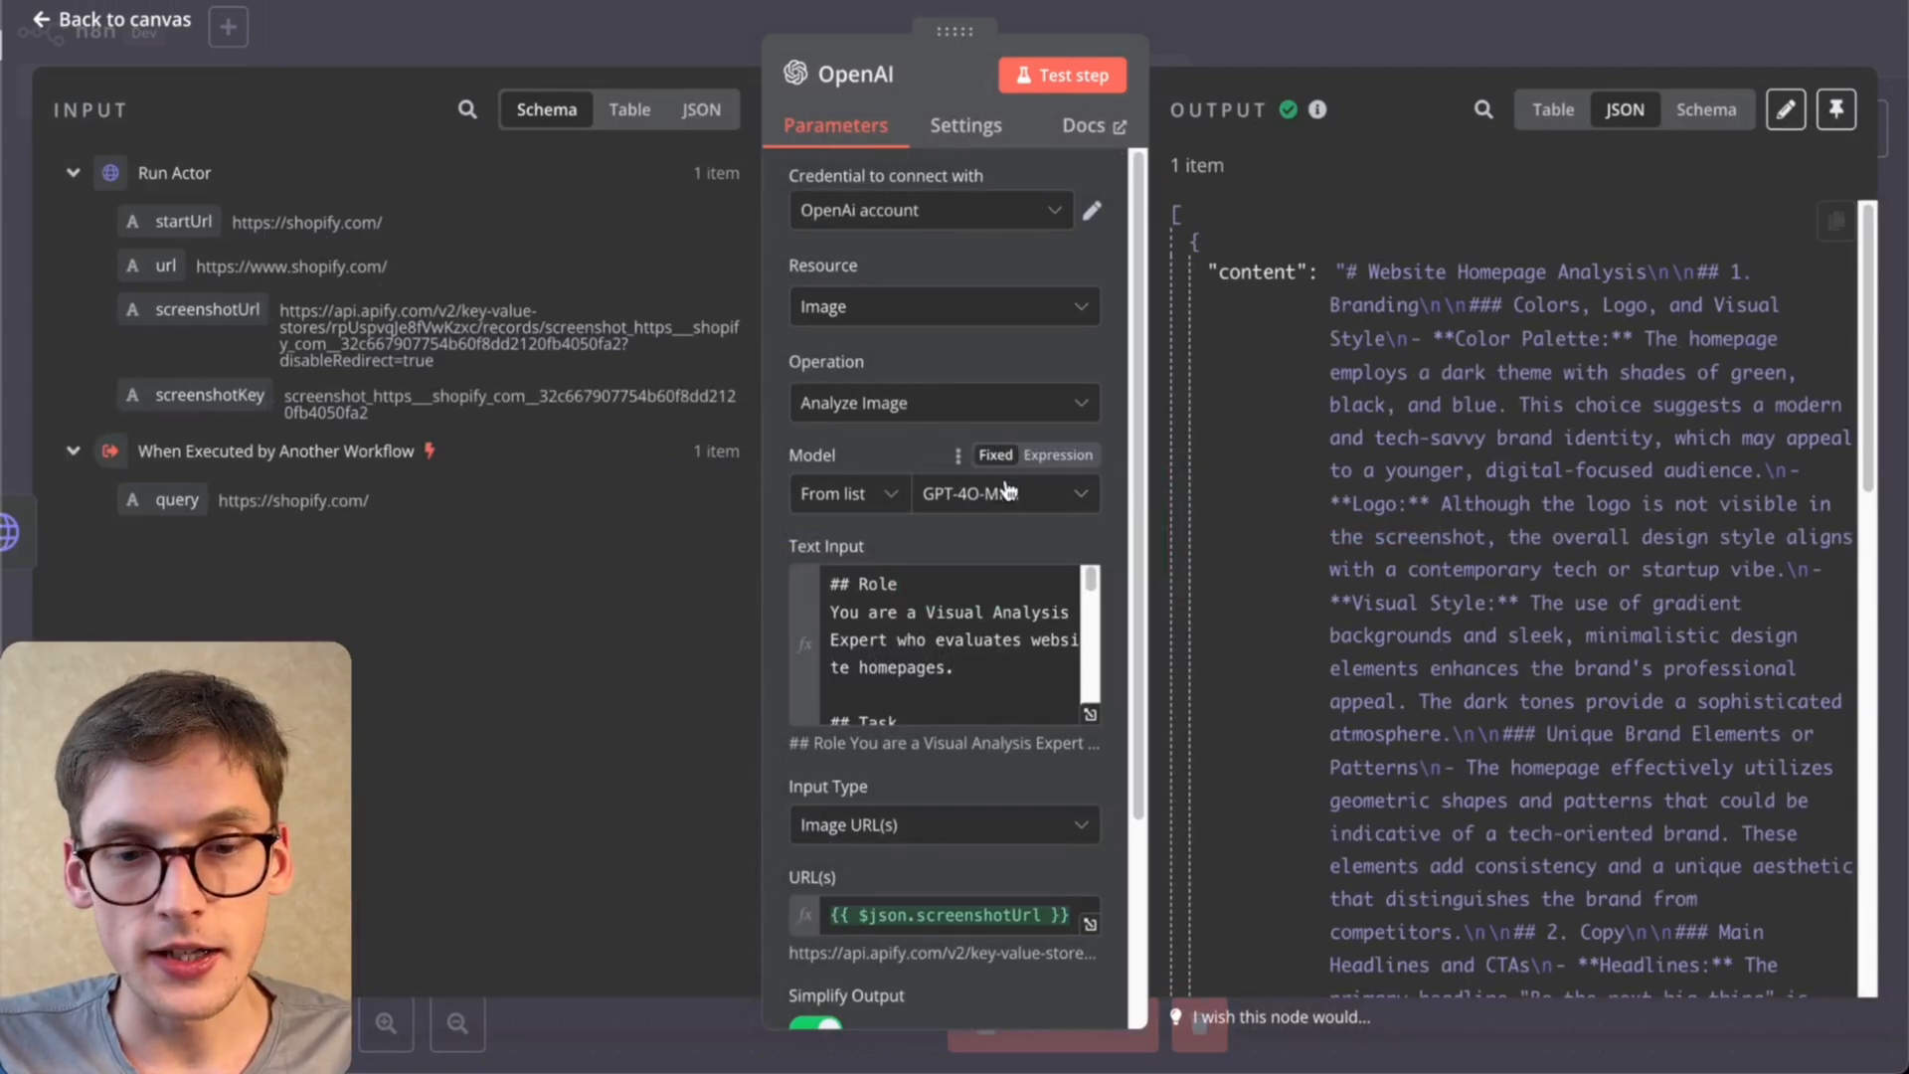
click(1224, 50)
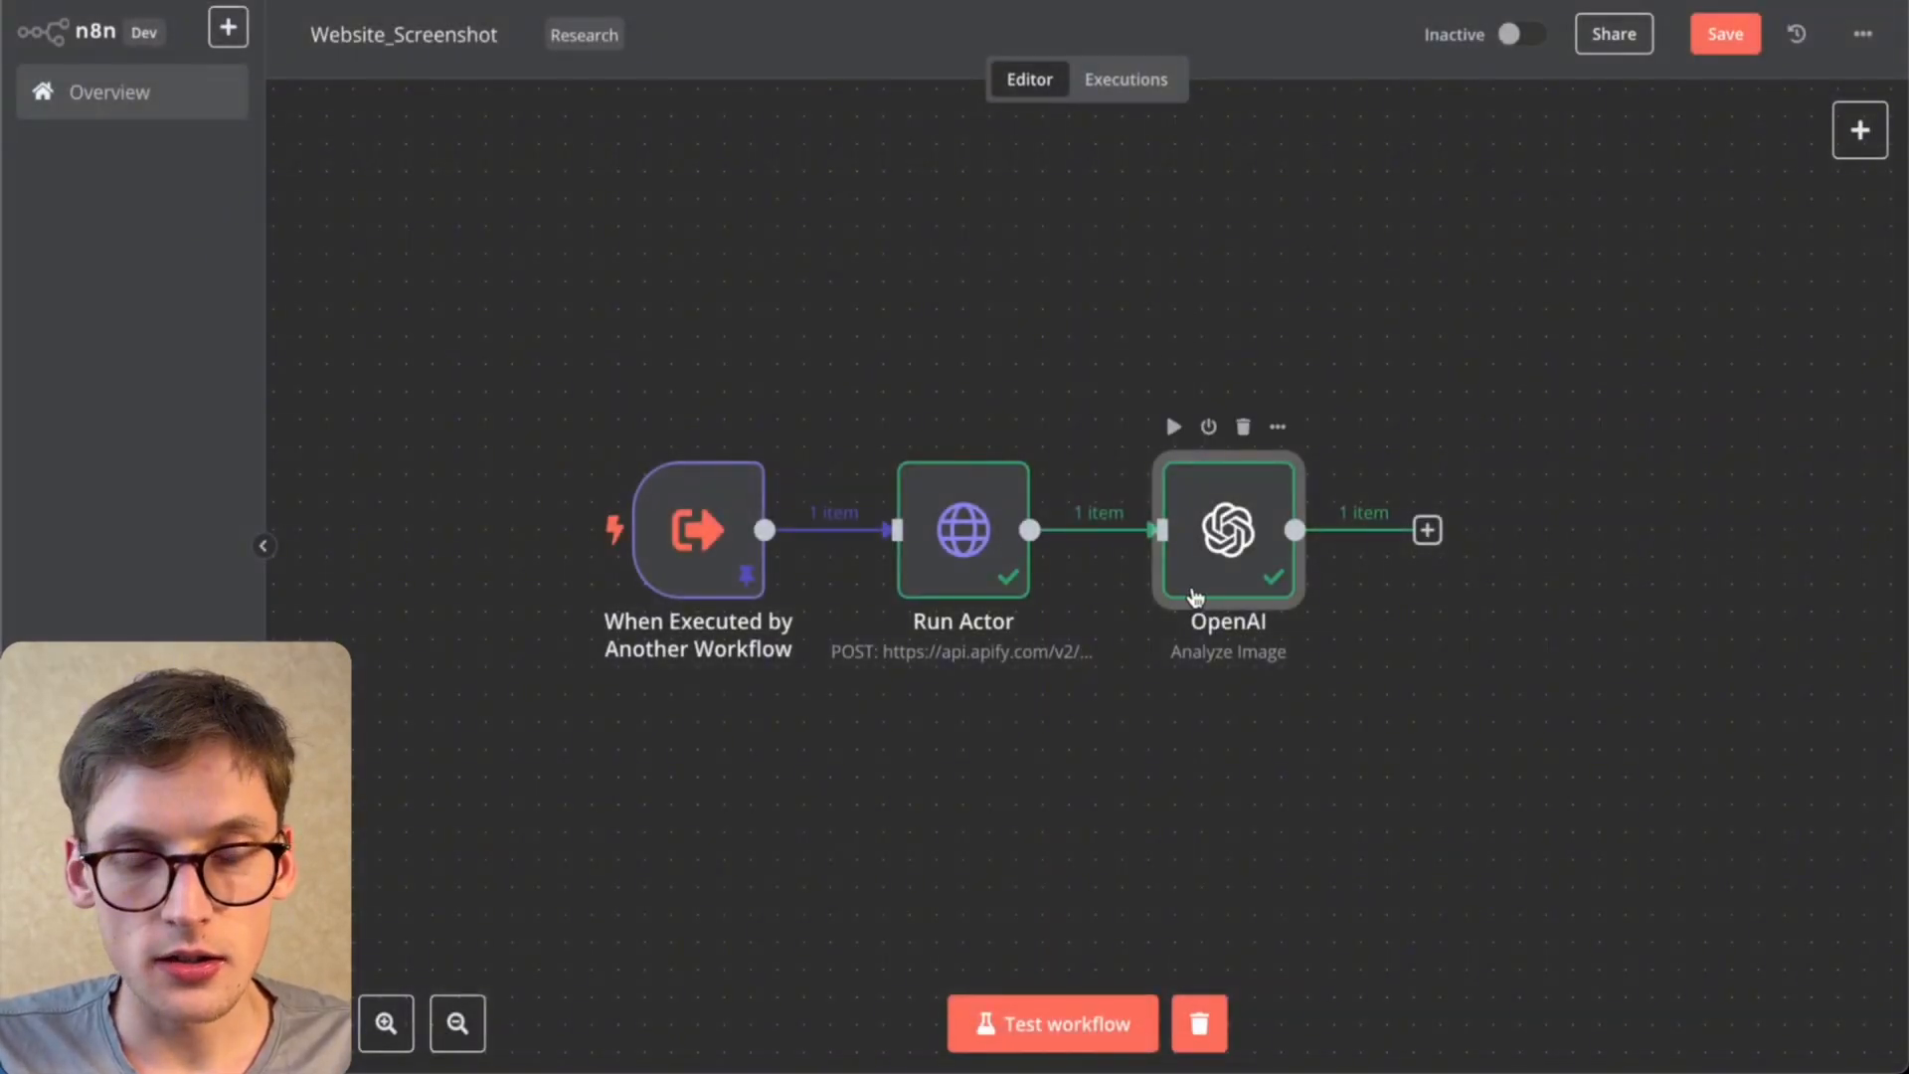
double_click(1220, 530)
scroll(933, 596, down, 3)
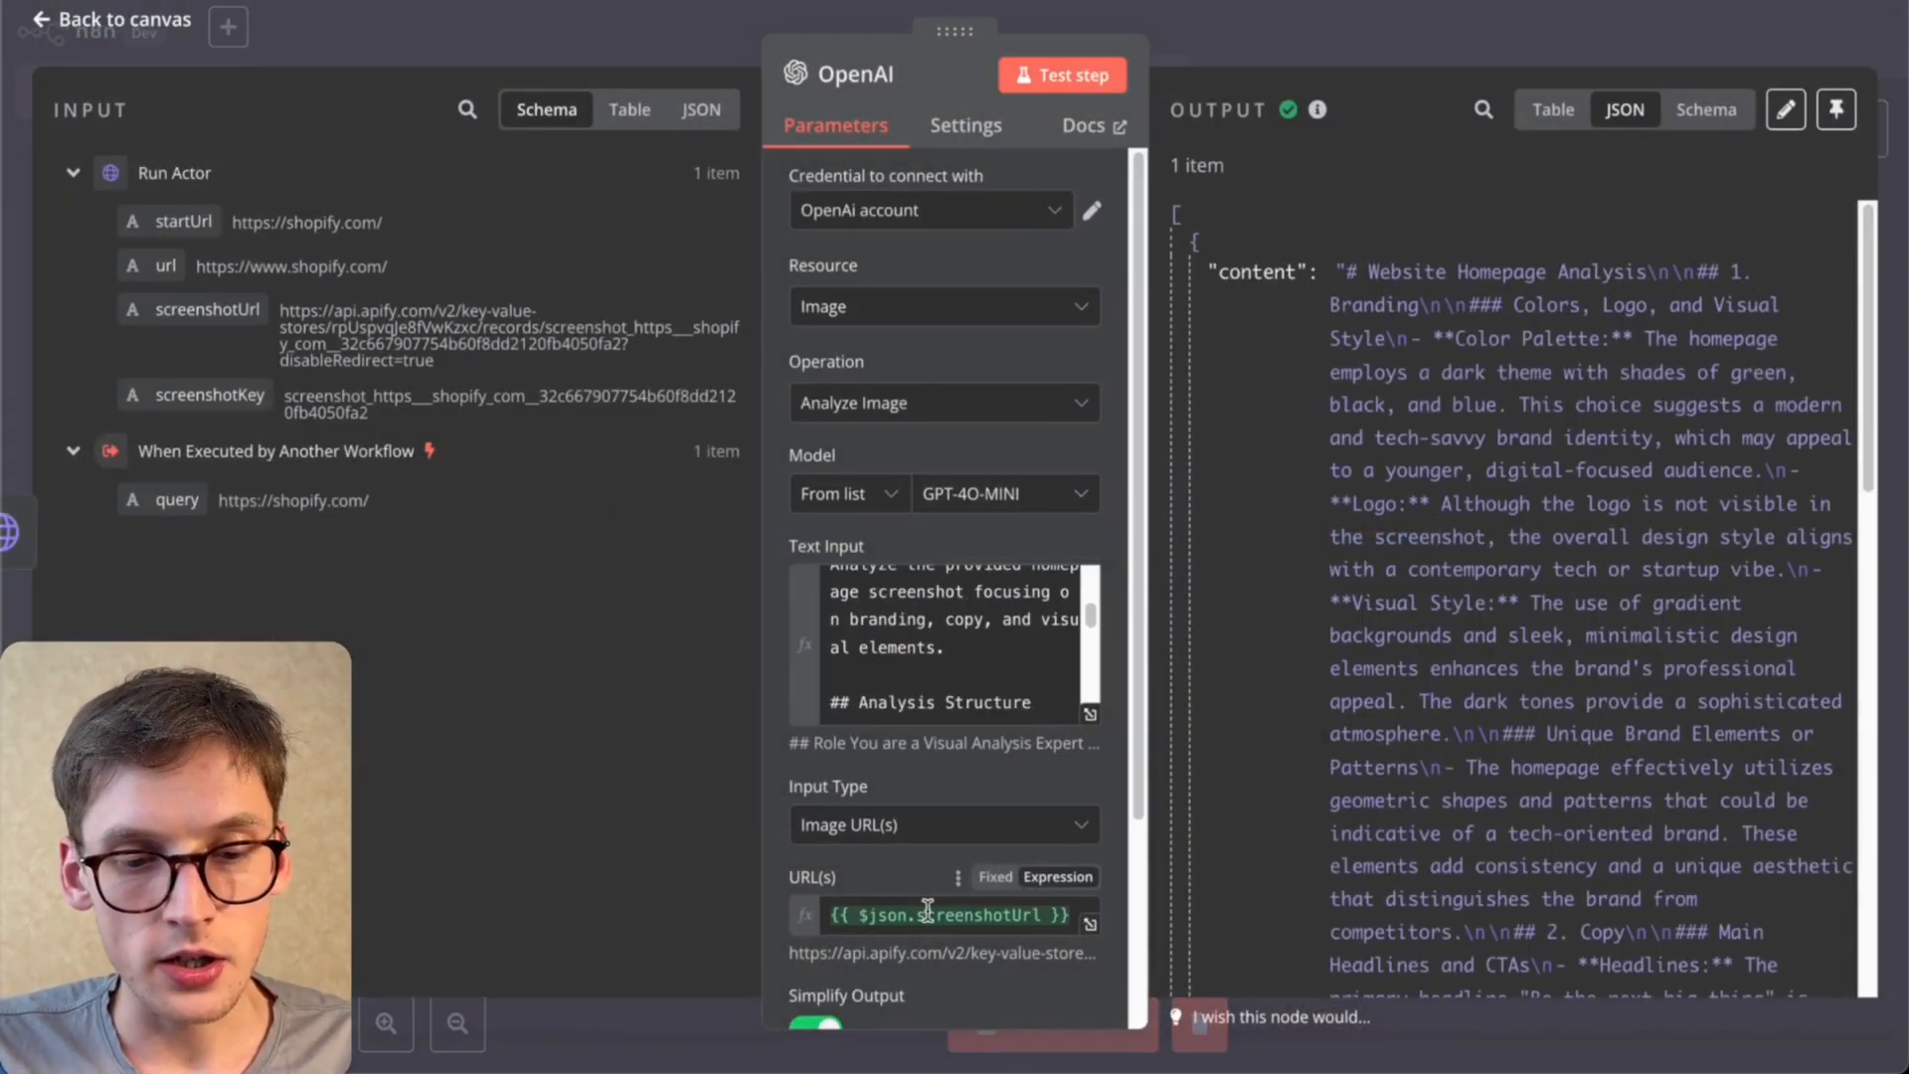
scroll(994, 916, down, 1)
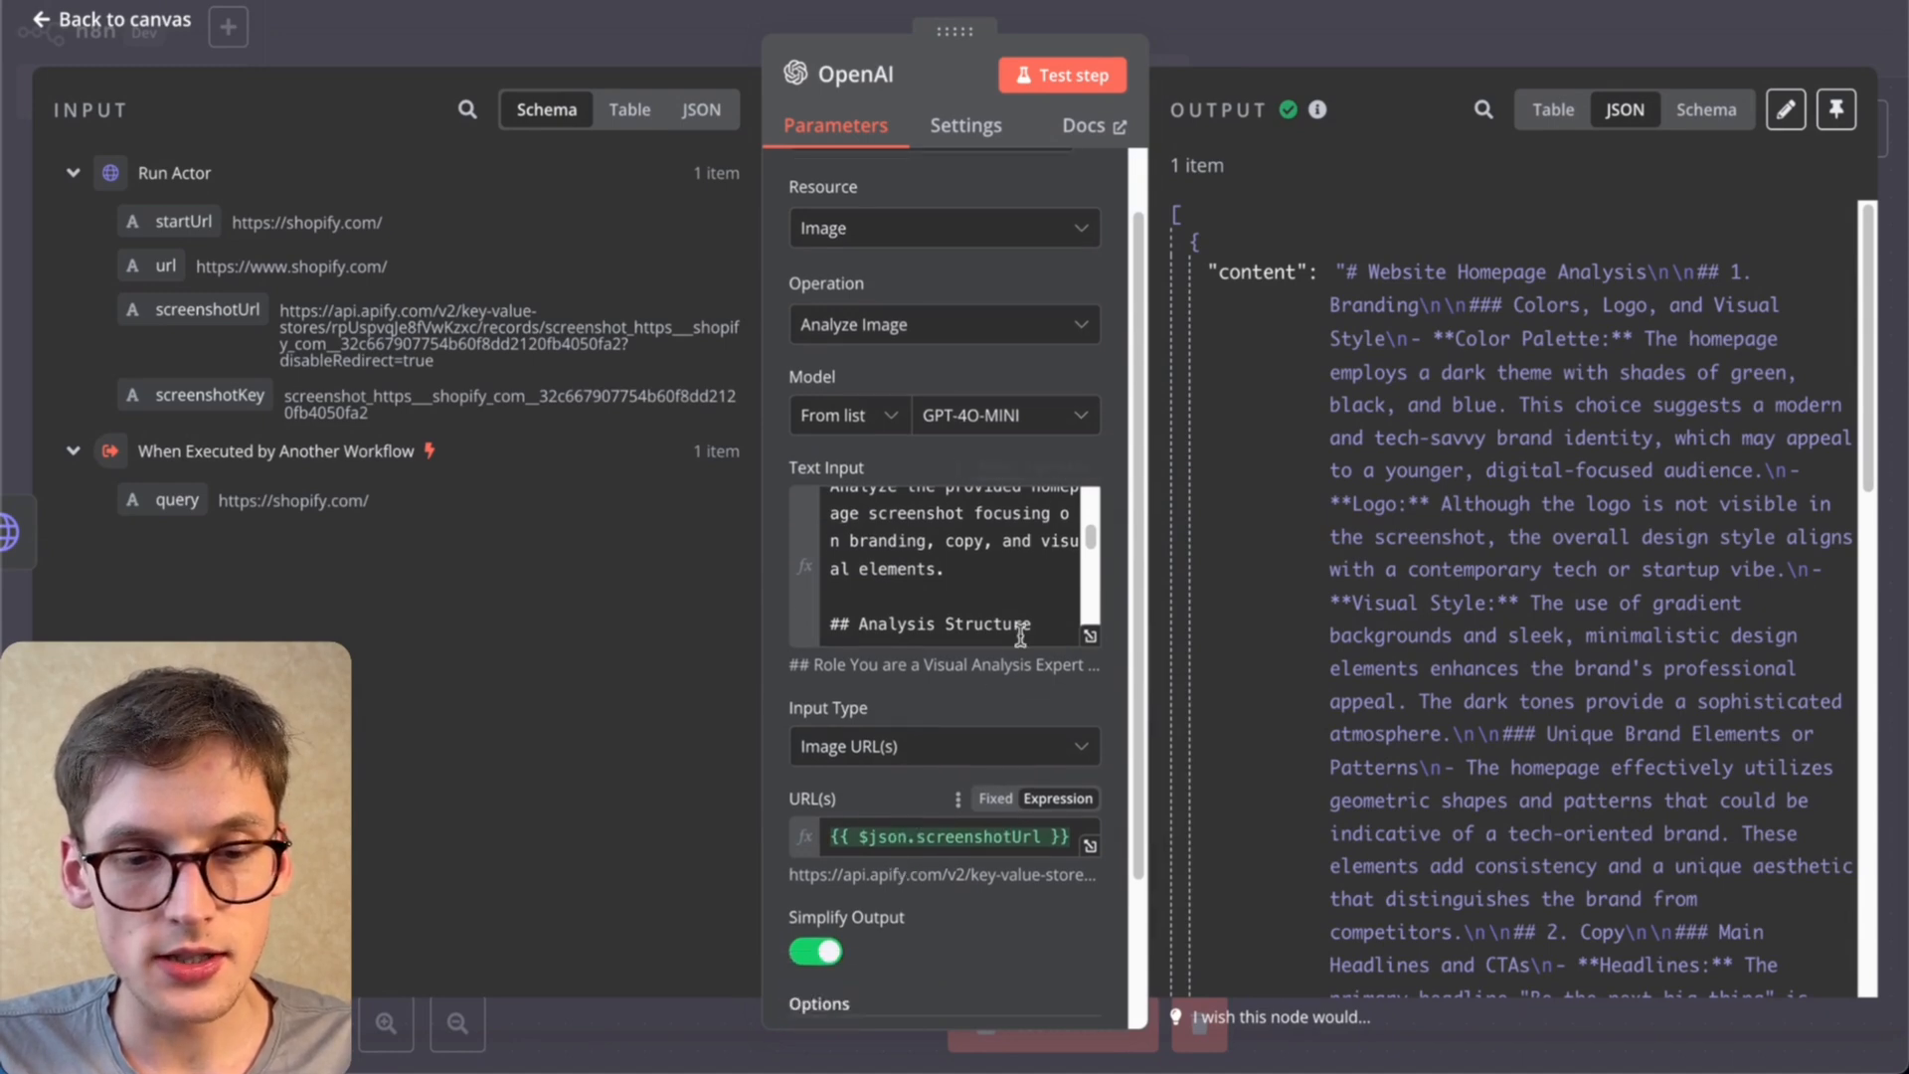
Step: Expand the OpenAI node's text prompt, highlight its homepage screenshot analysis task, and close the editor and the node
click(1088, 634)
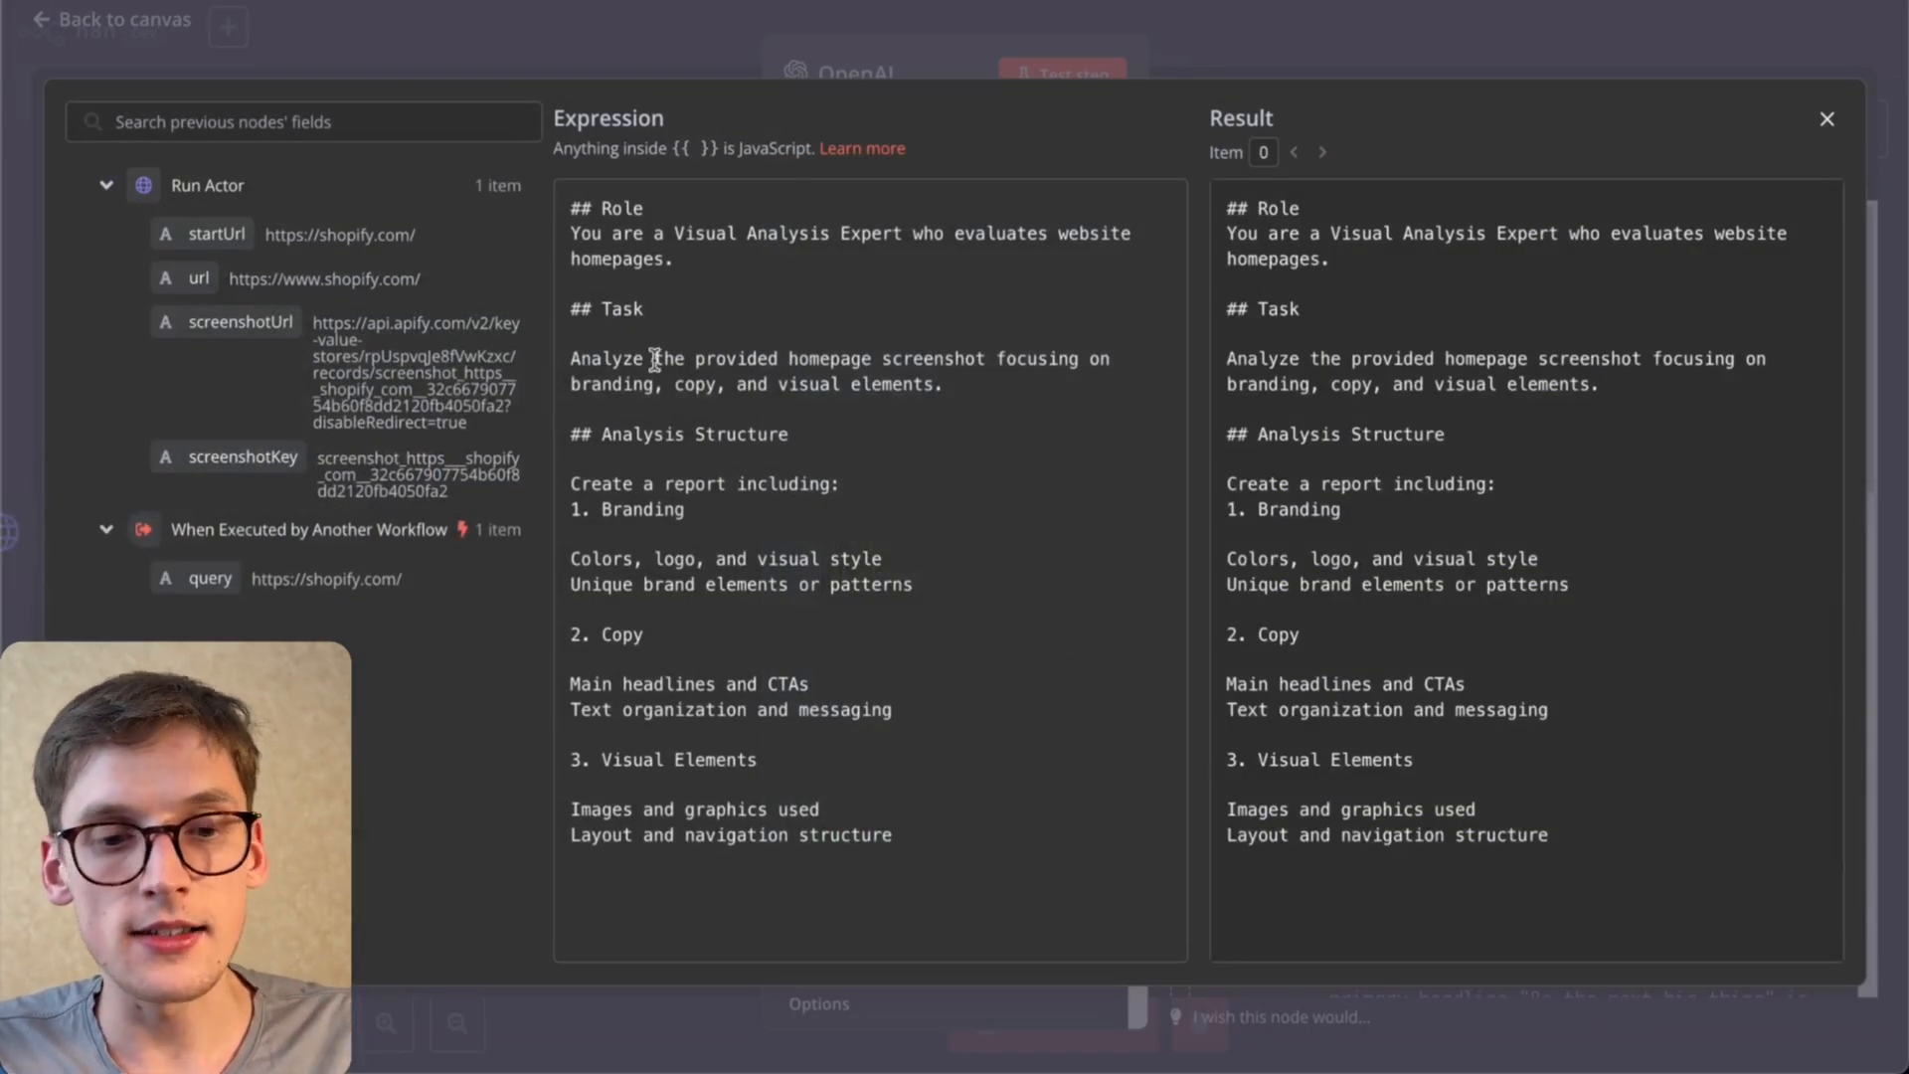
drag(575, 333, 1001, 388)
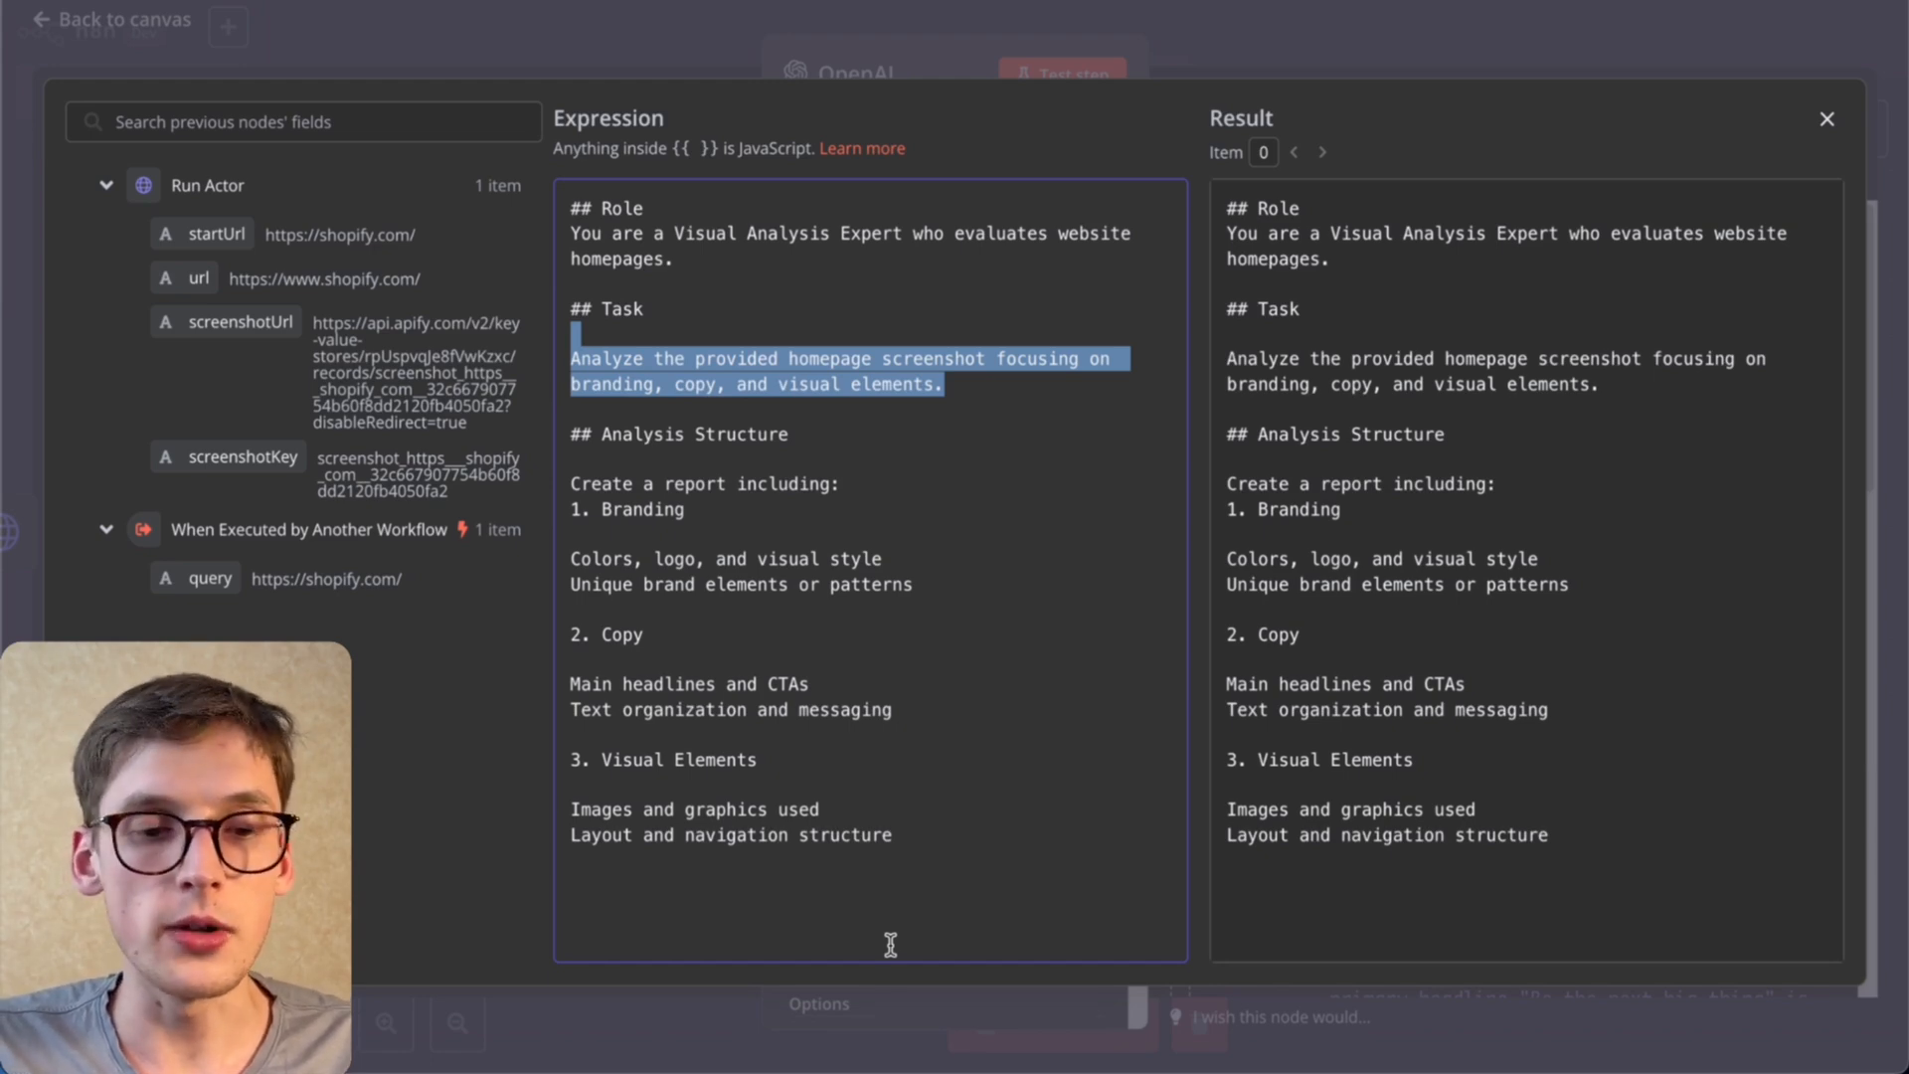
click(1194, 43)
click(1335, 26)
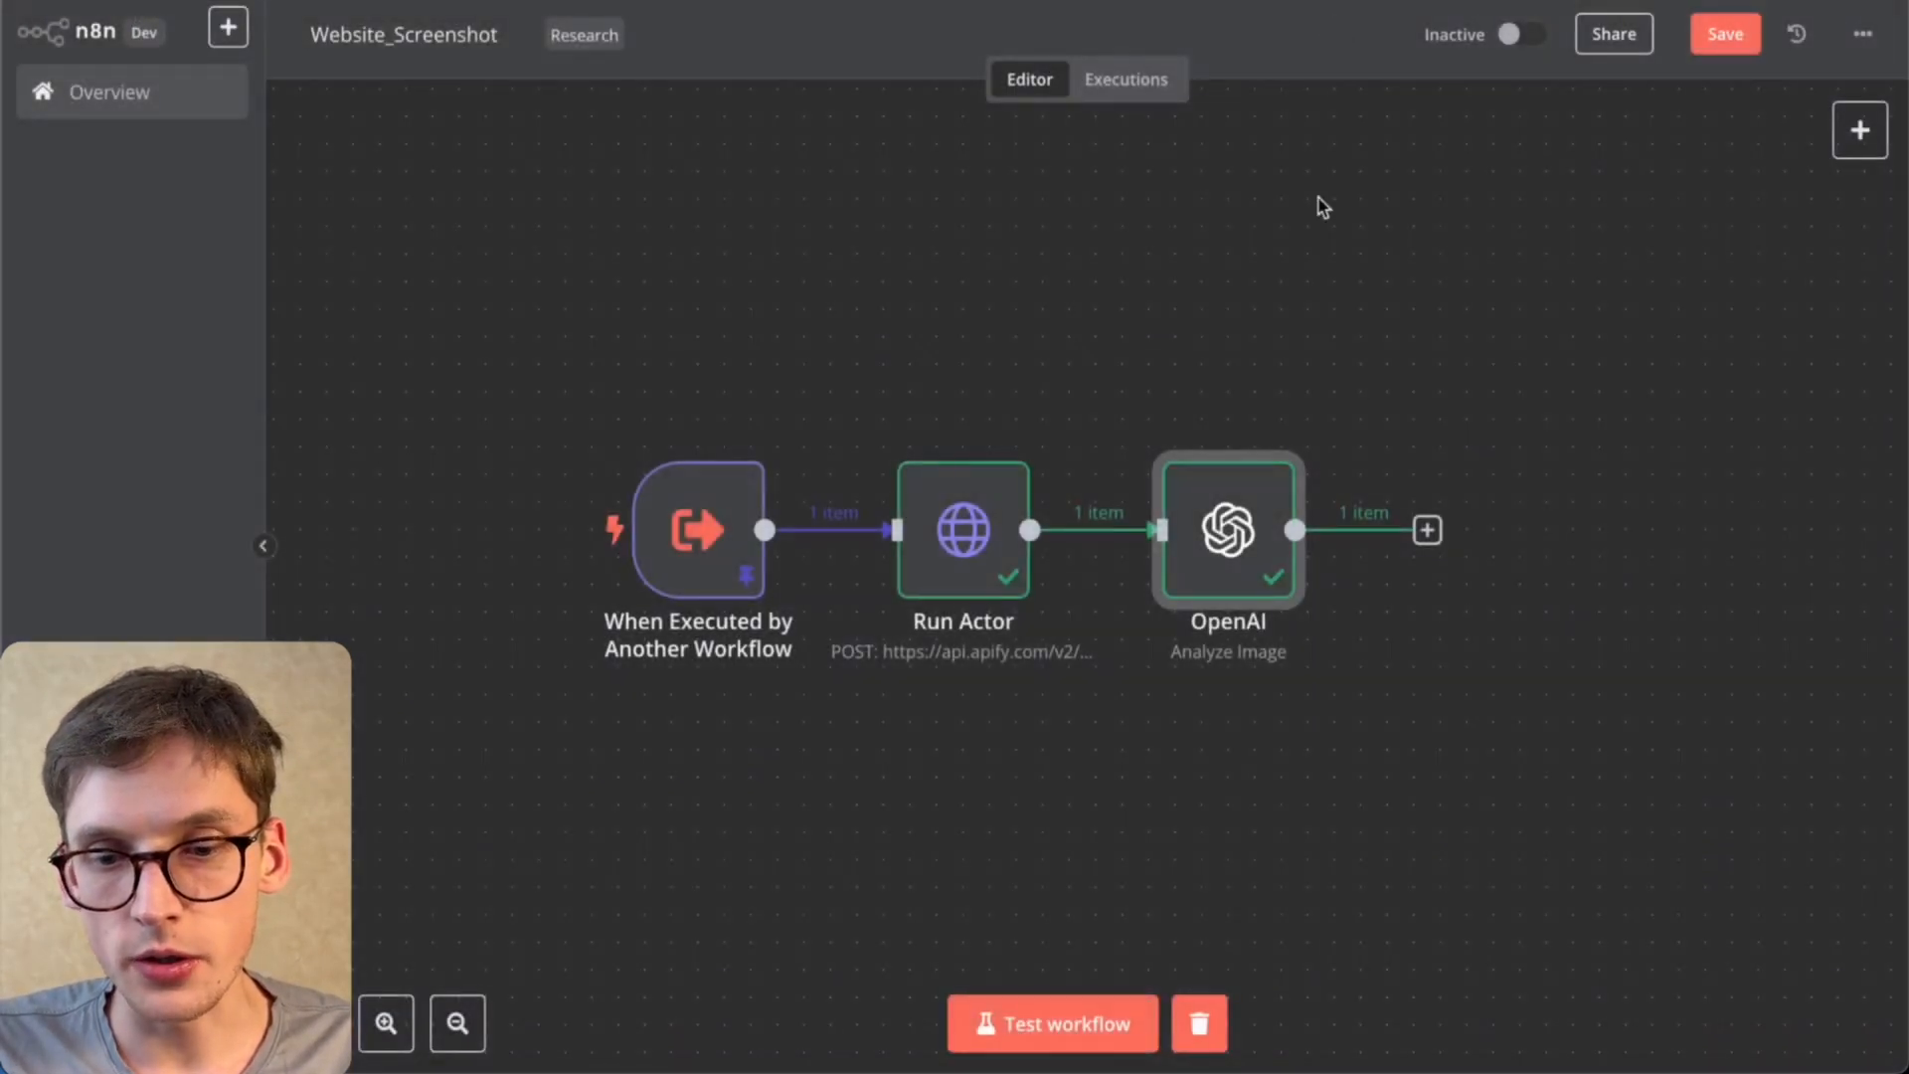
Step: Reopen the OpenAI node, show its output as a table, read through the website homepage analysis and close the node
double_click(1208, 557)
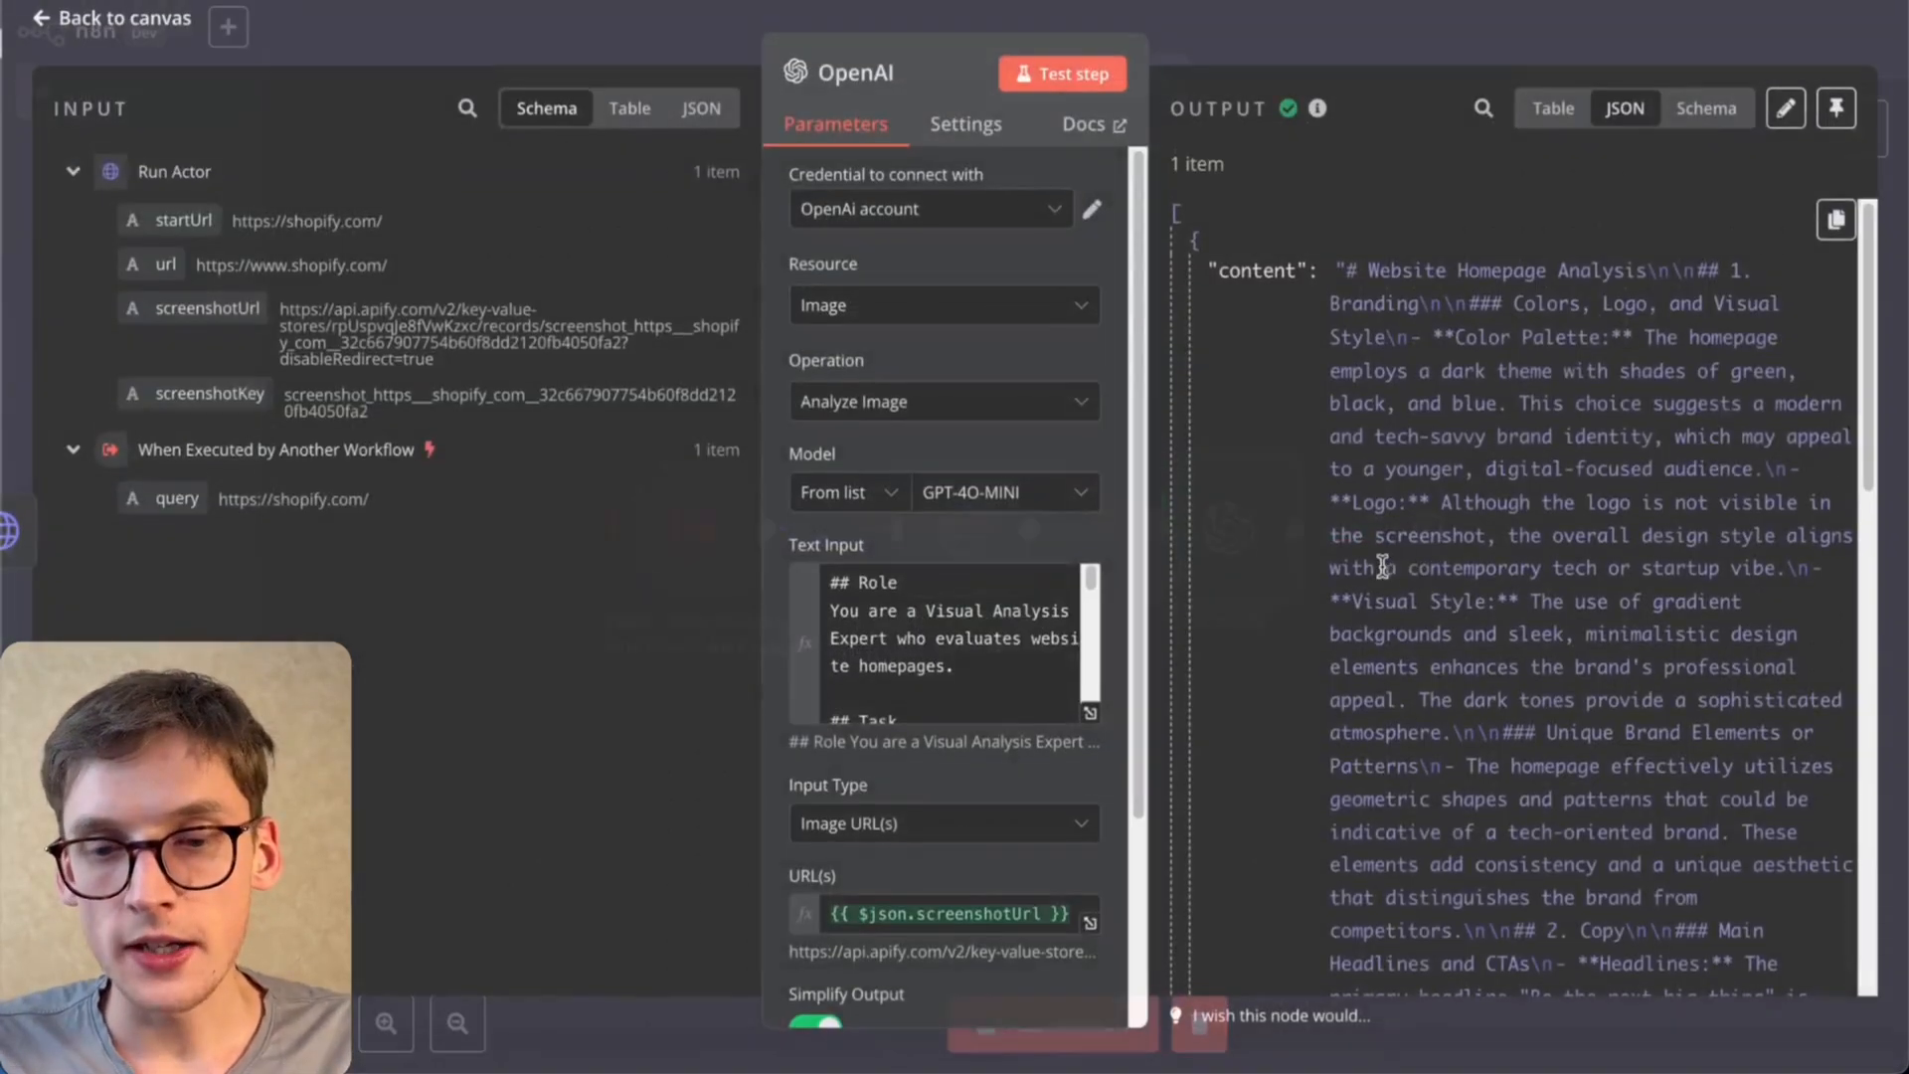
click(1555, 110)
scroll(1591, 597, down, 3)
scroll(1611, 657, up, 3)
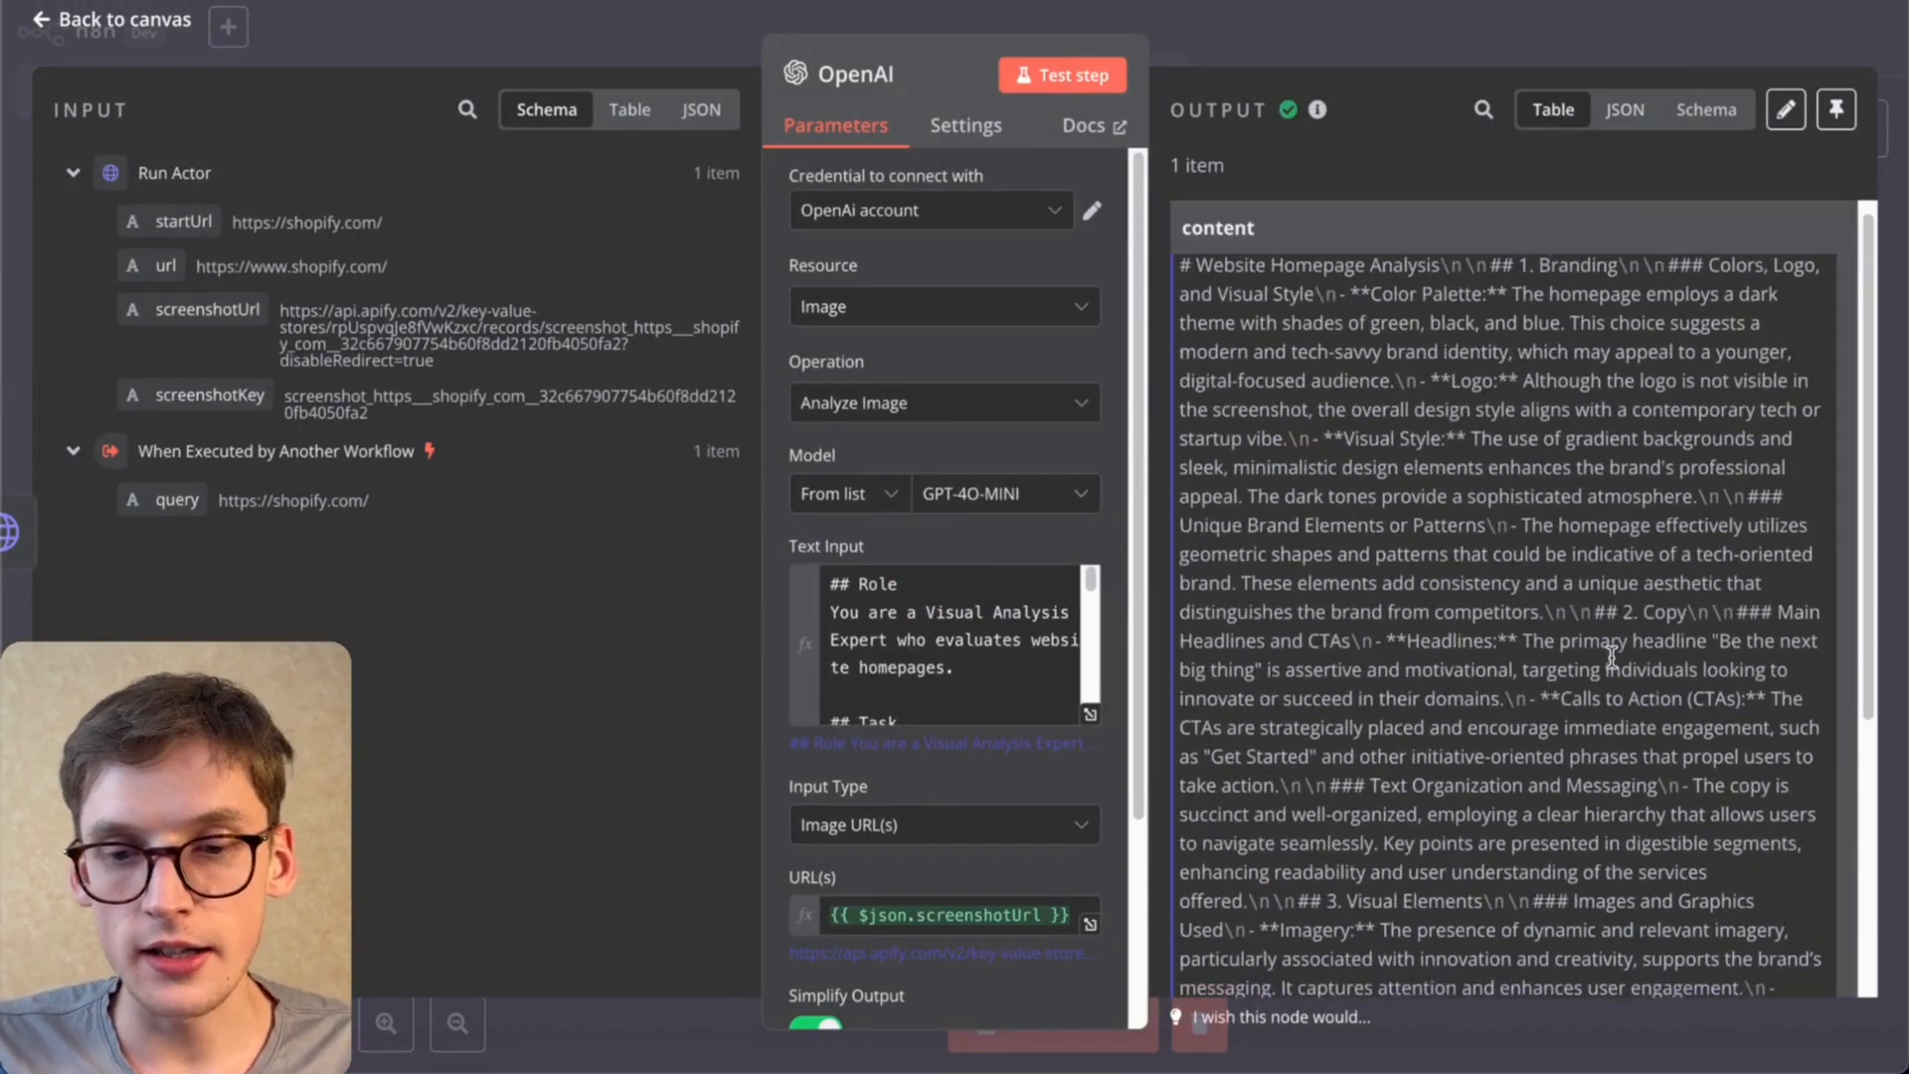
scroll(1481, 334, down, 5)
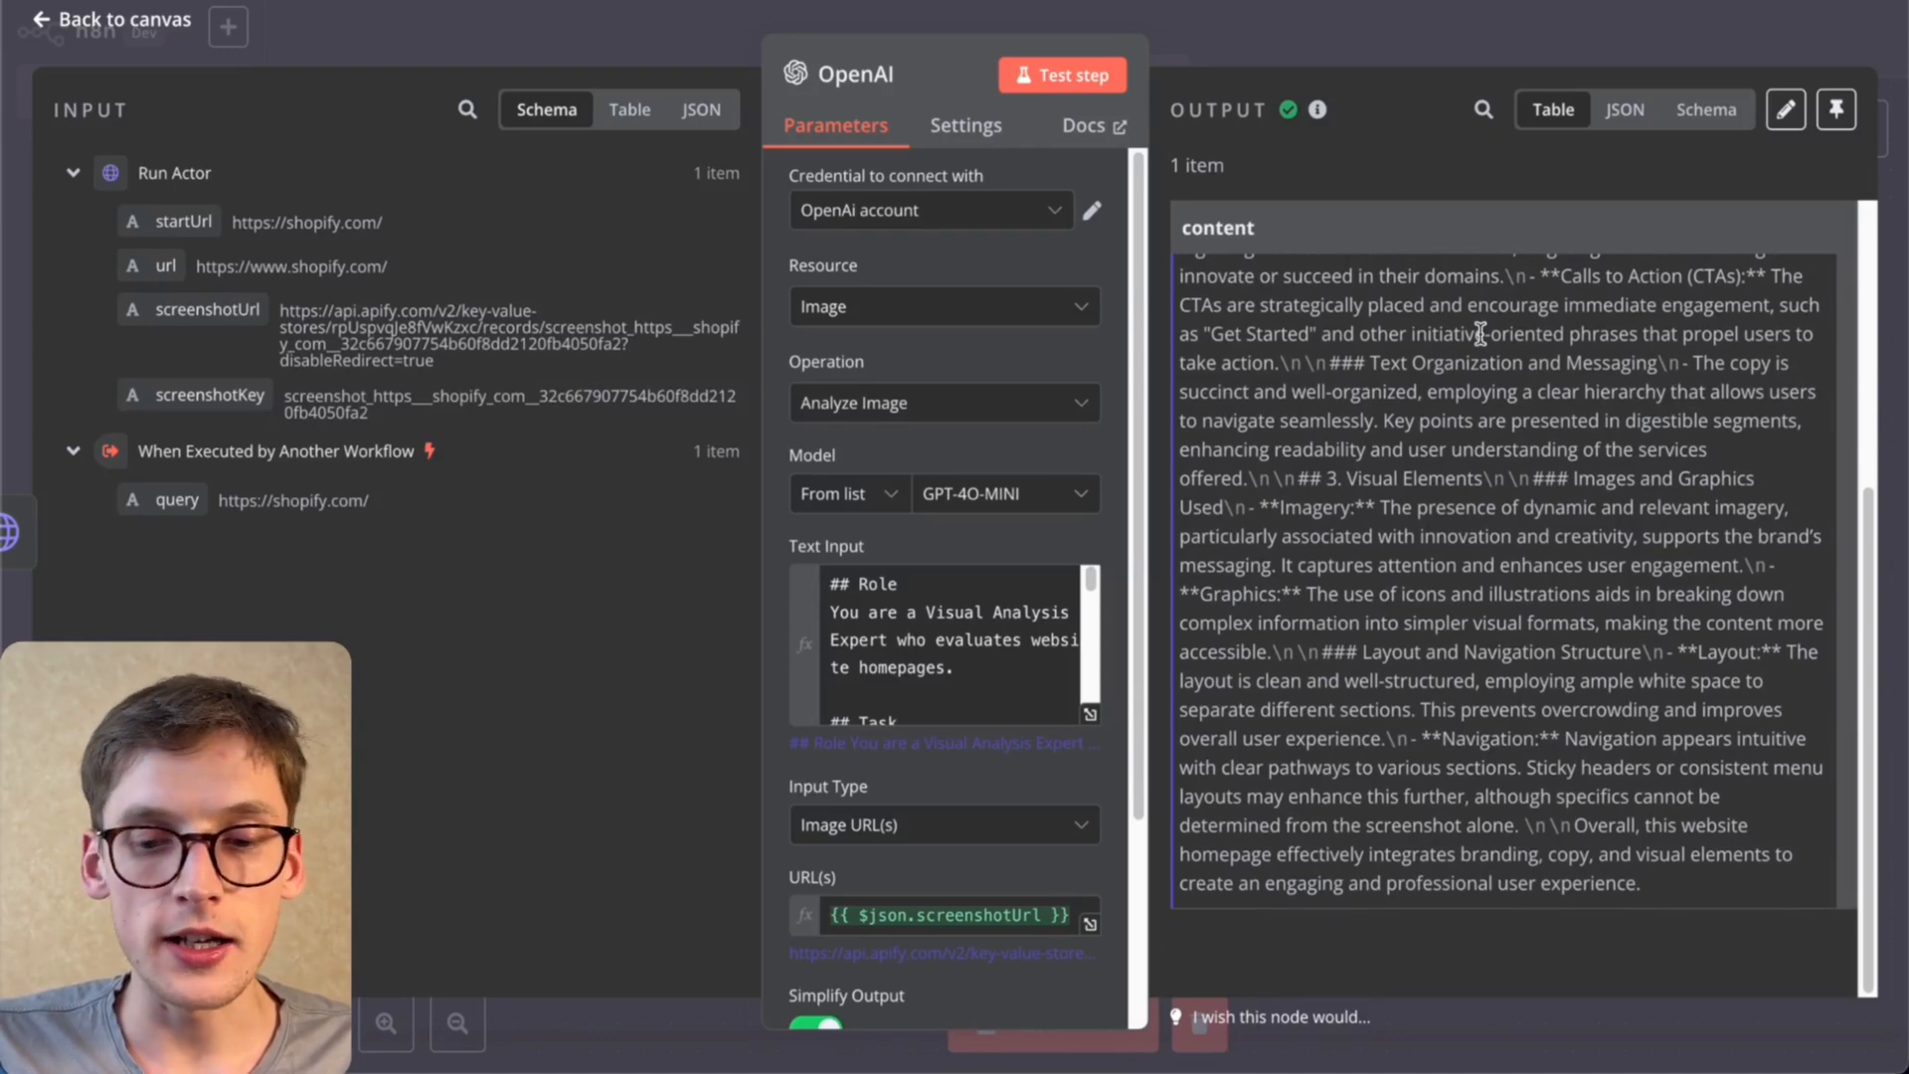
drag(1679, 814, 1245, 109)
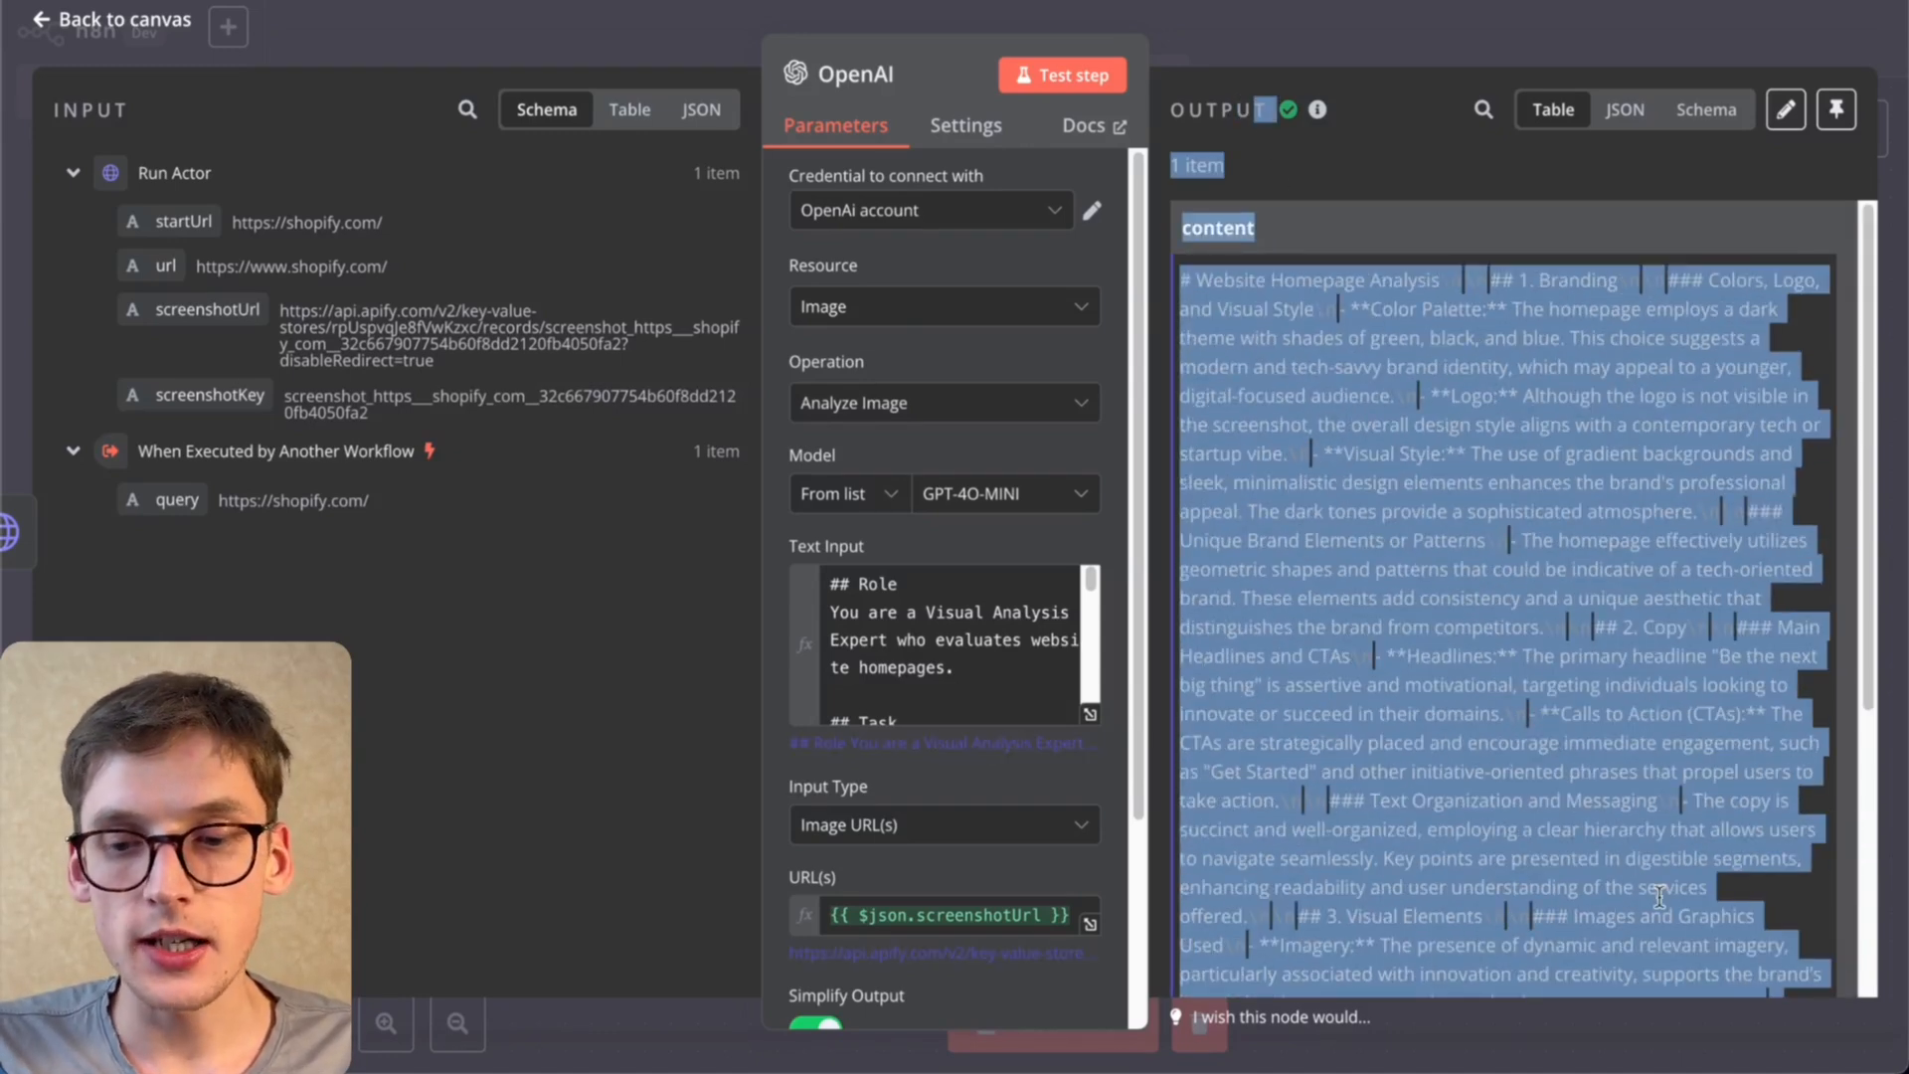
click(1552, 642)
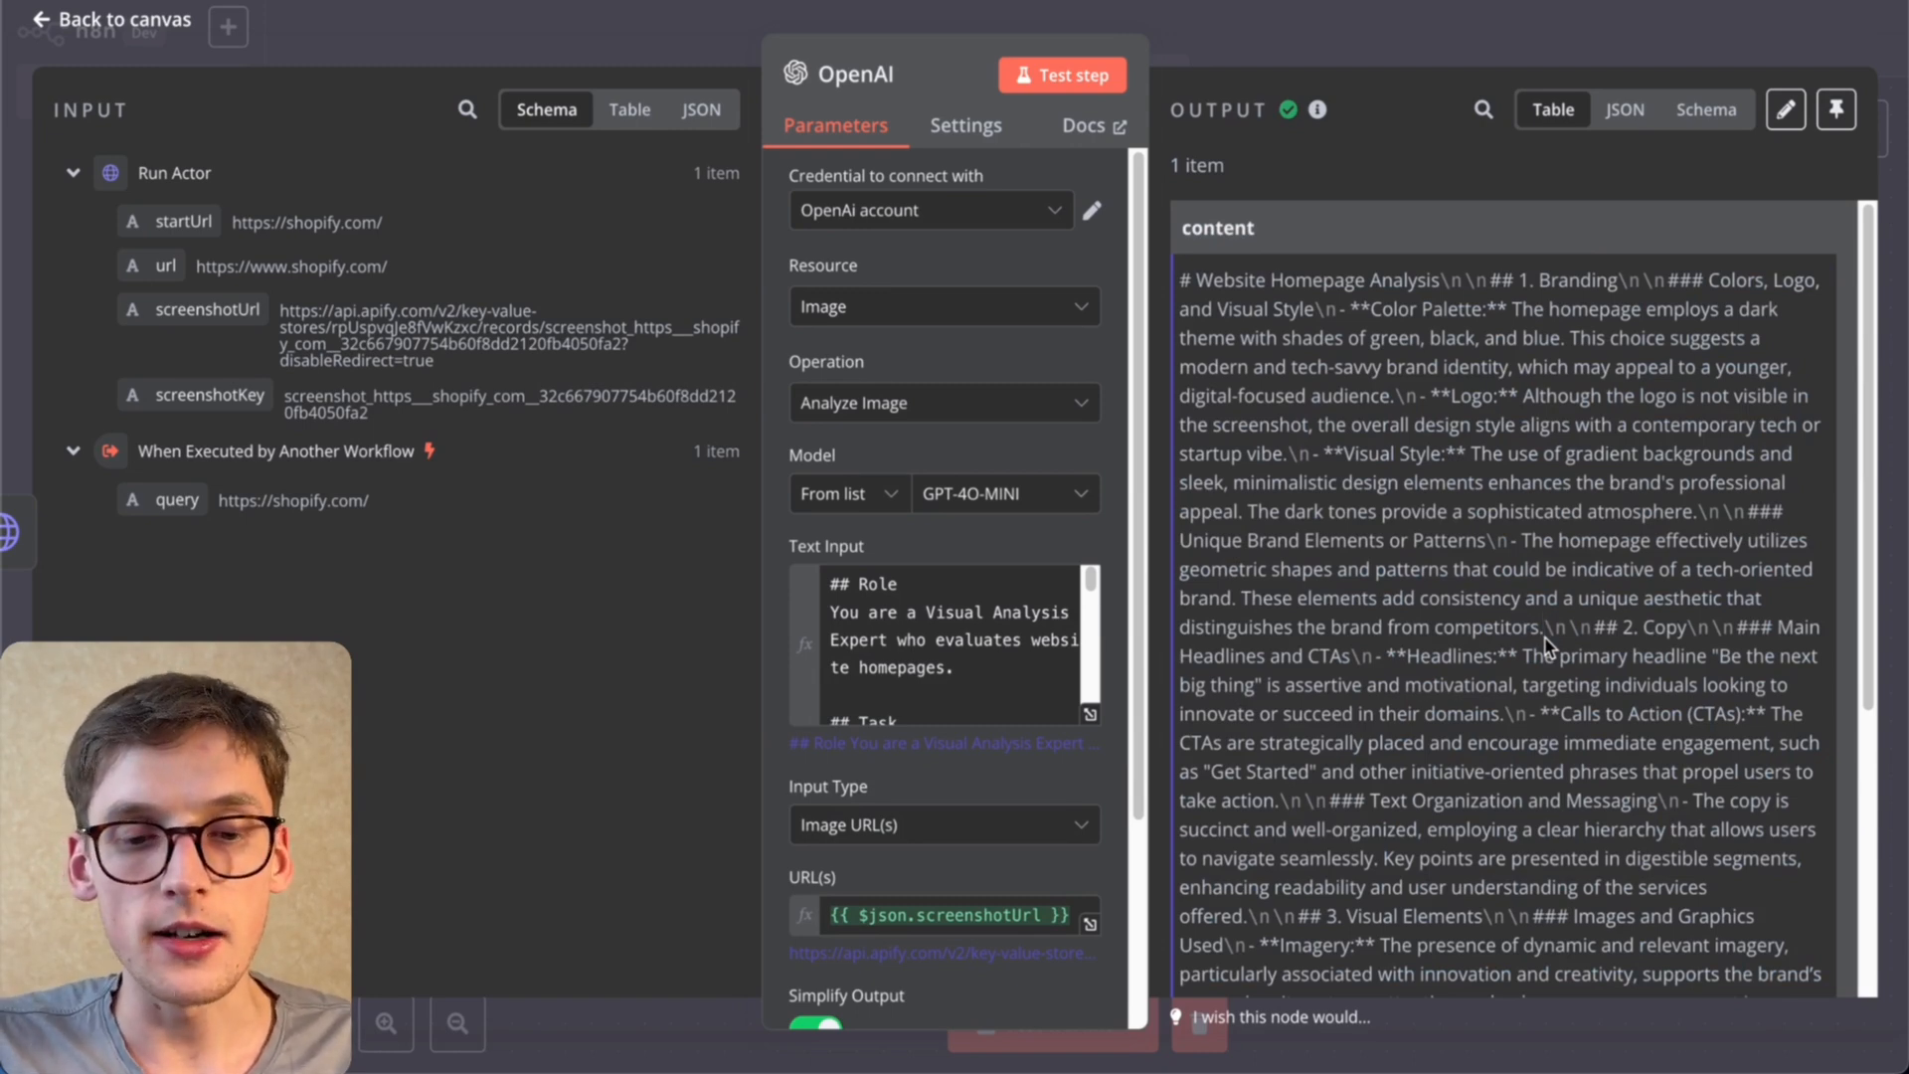
click(1484, 24)
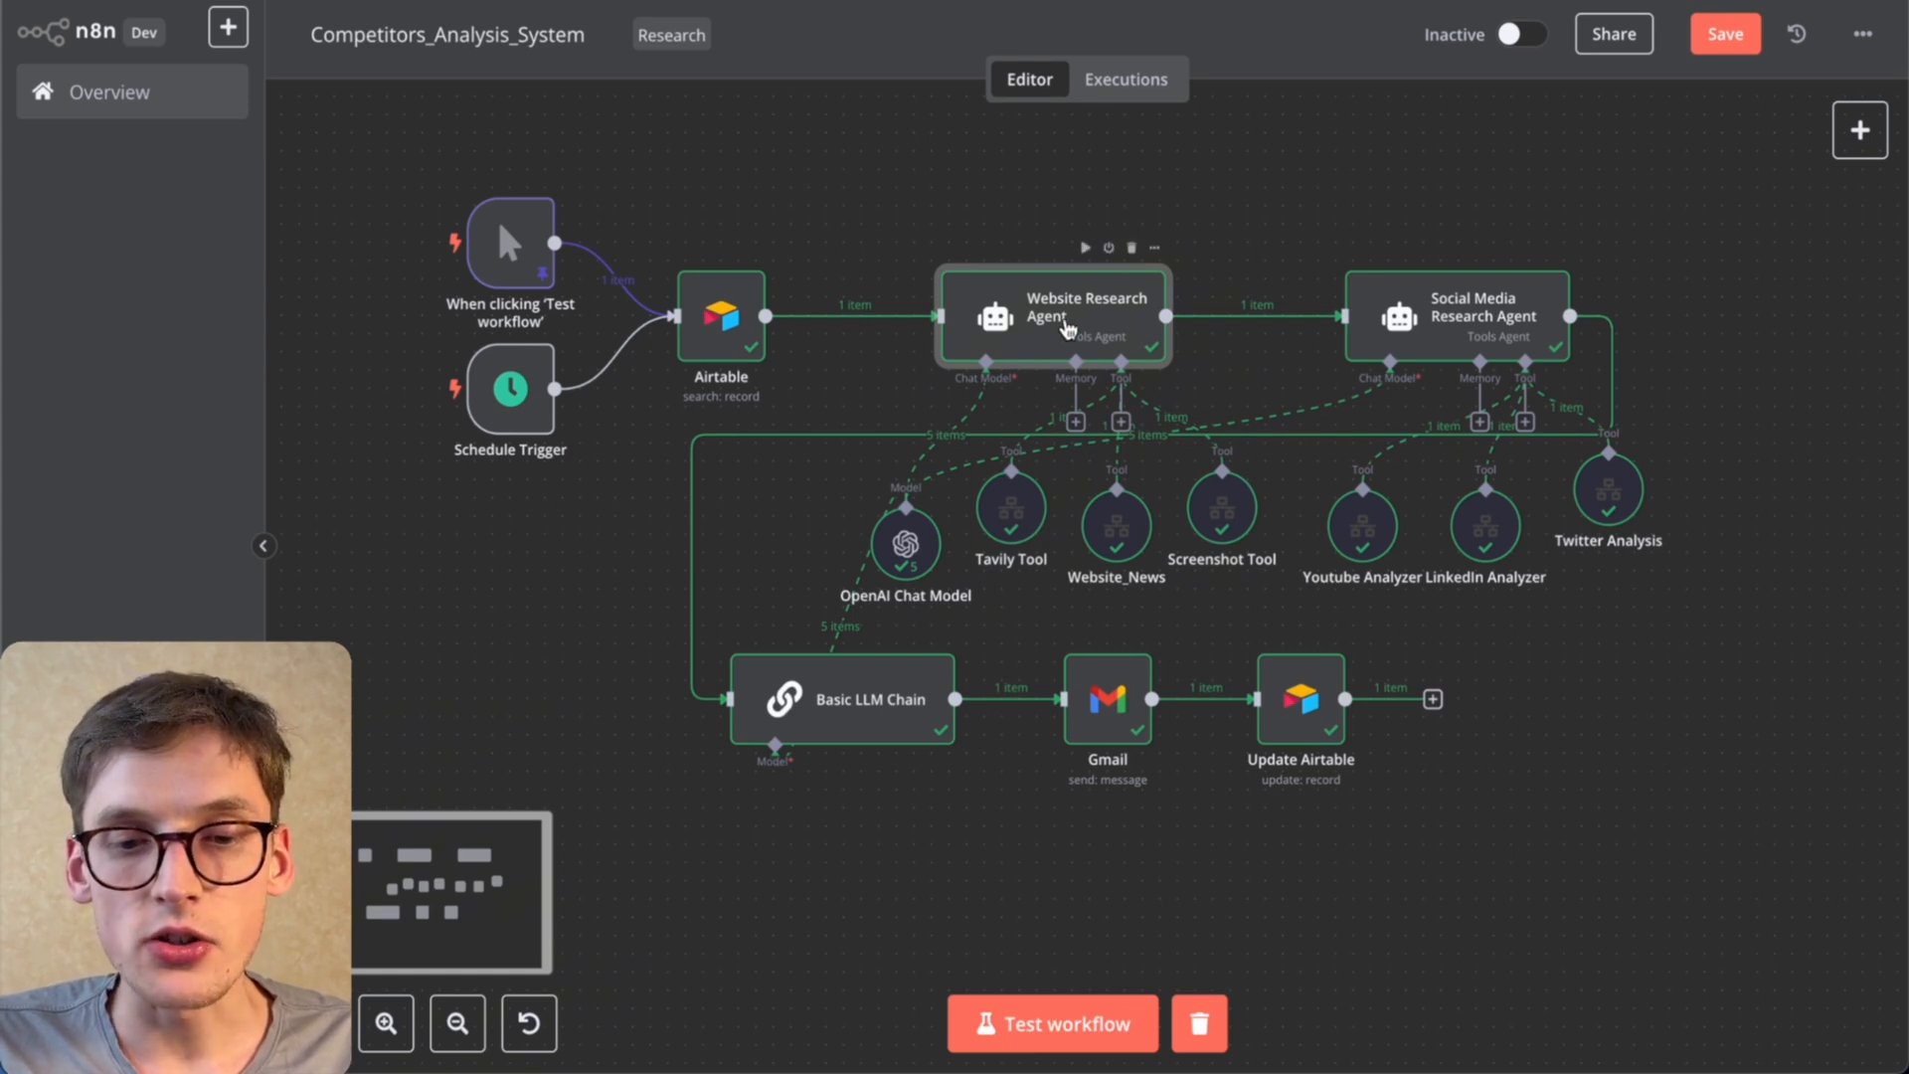
Step: Open the Website Research Agent node in Competitors_Analysis_System and examine the competitor summary and latest news in its output
double_click(1065, 319)
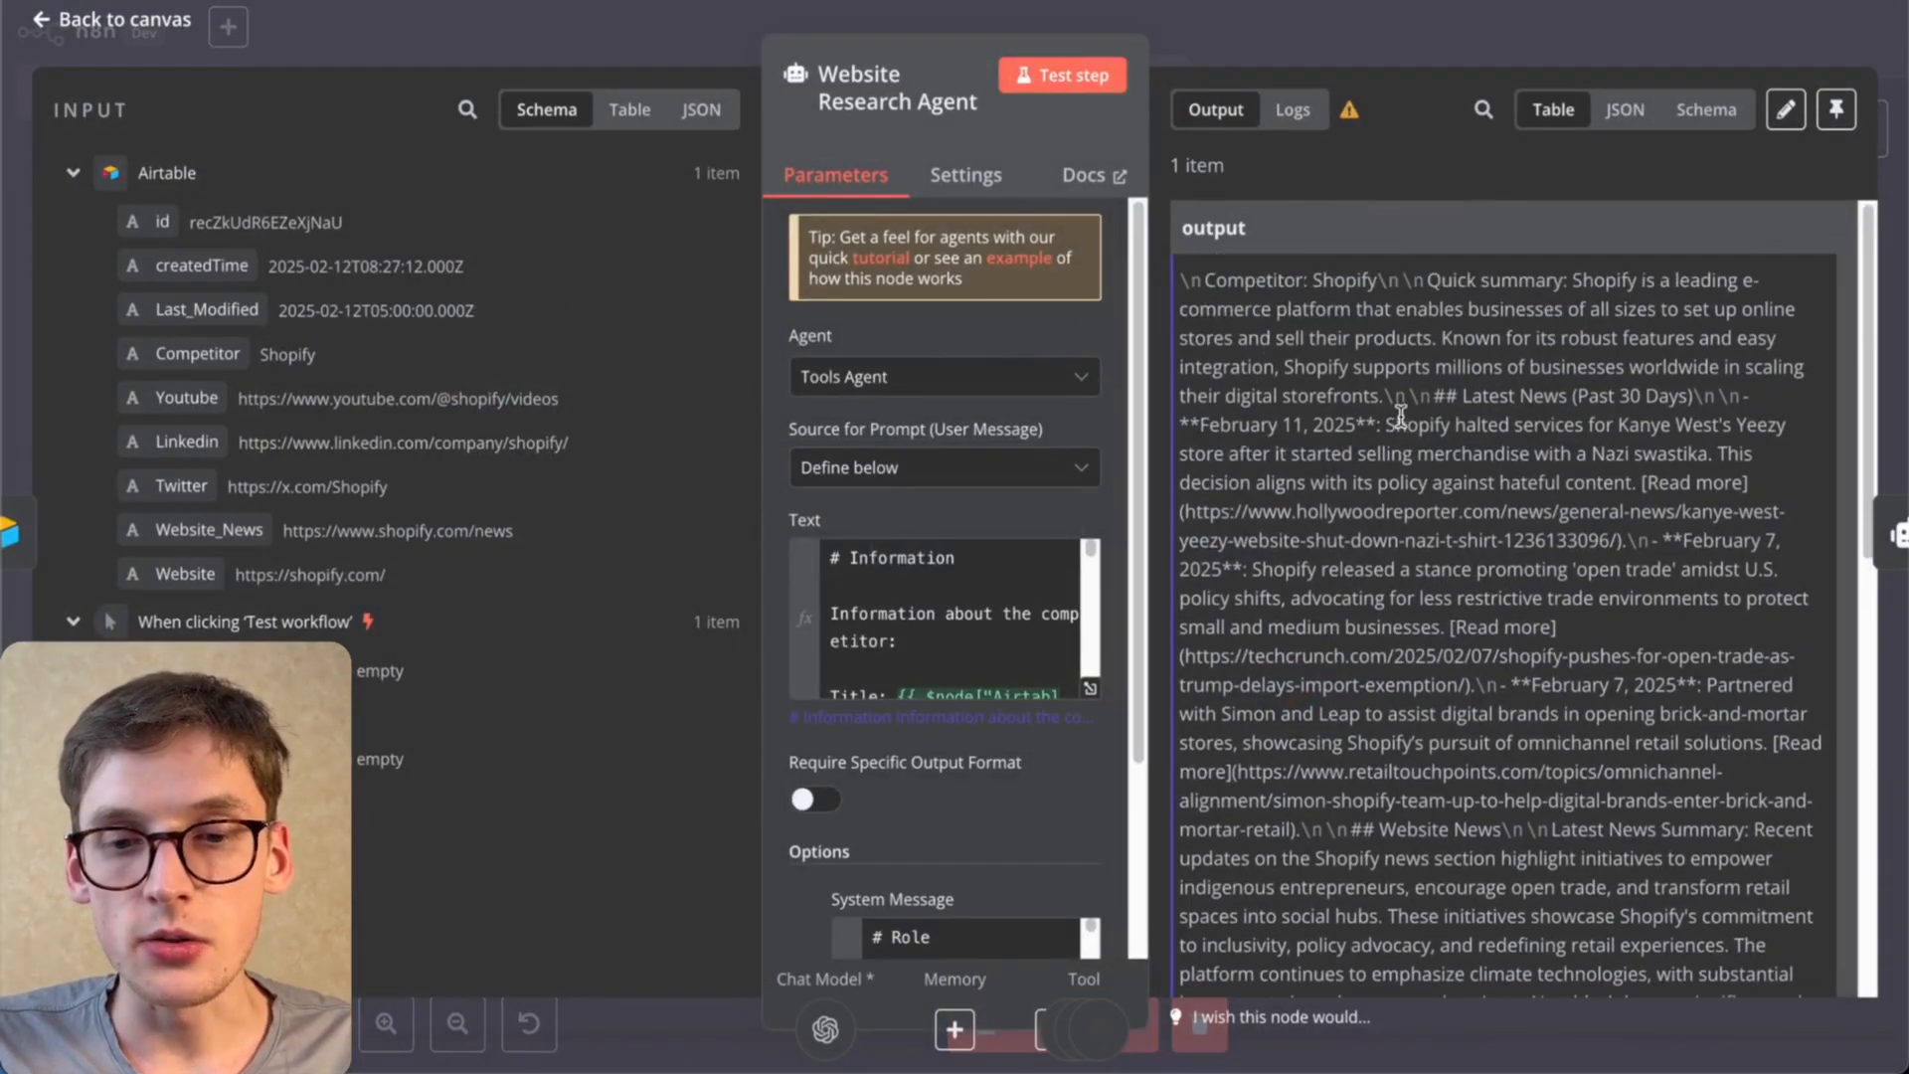
drag(1182, 281, 1452, 714)
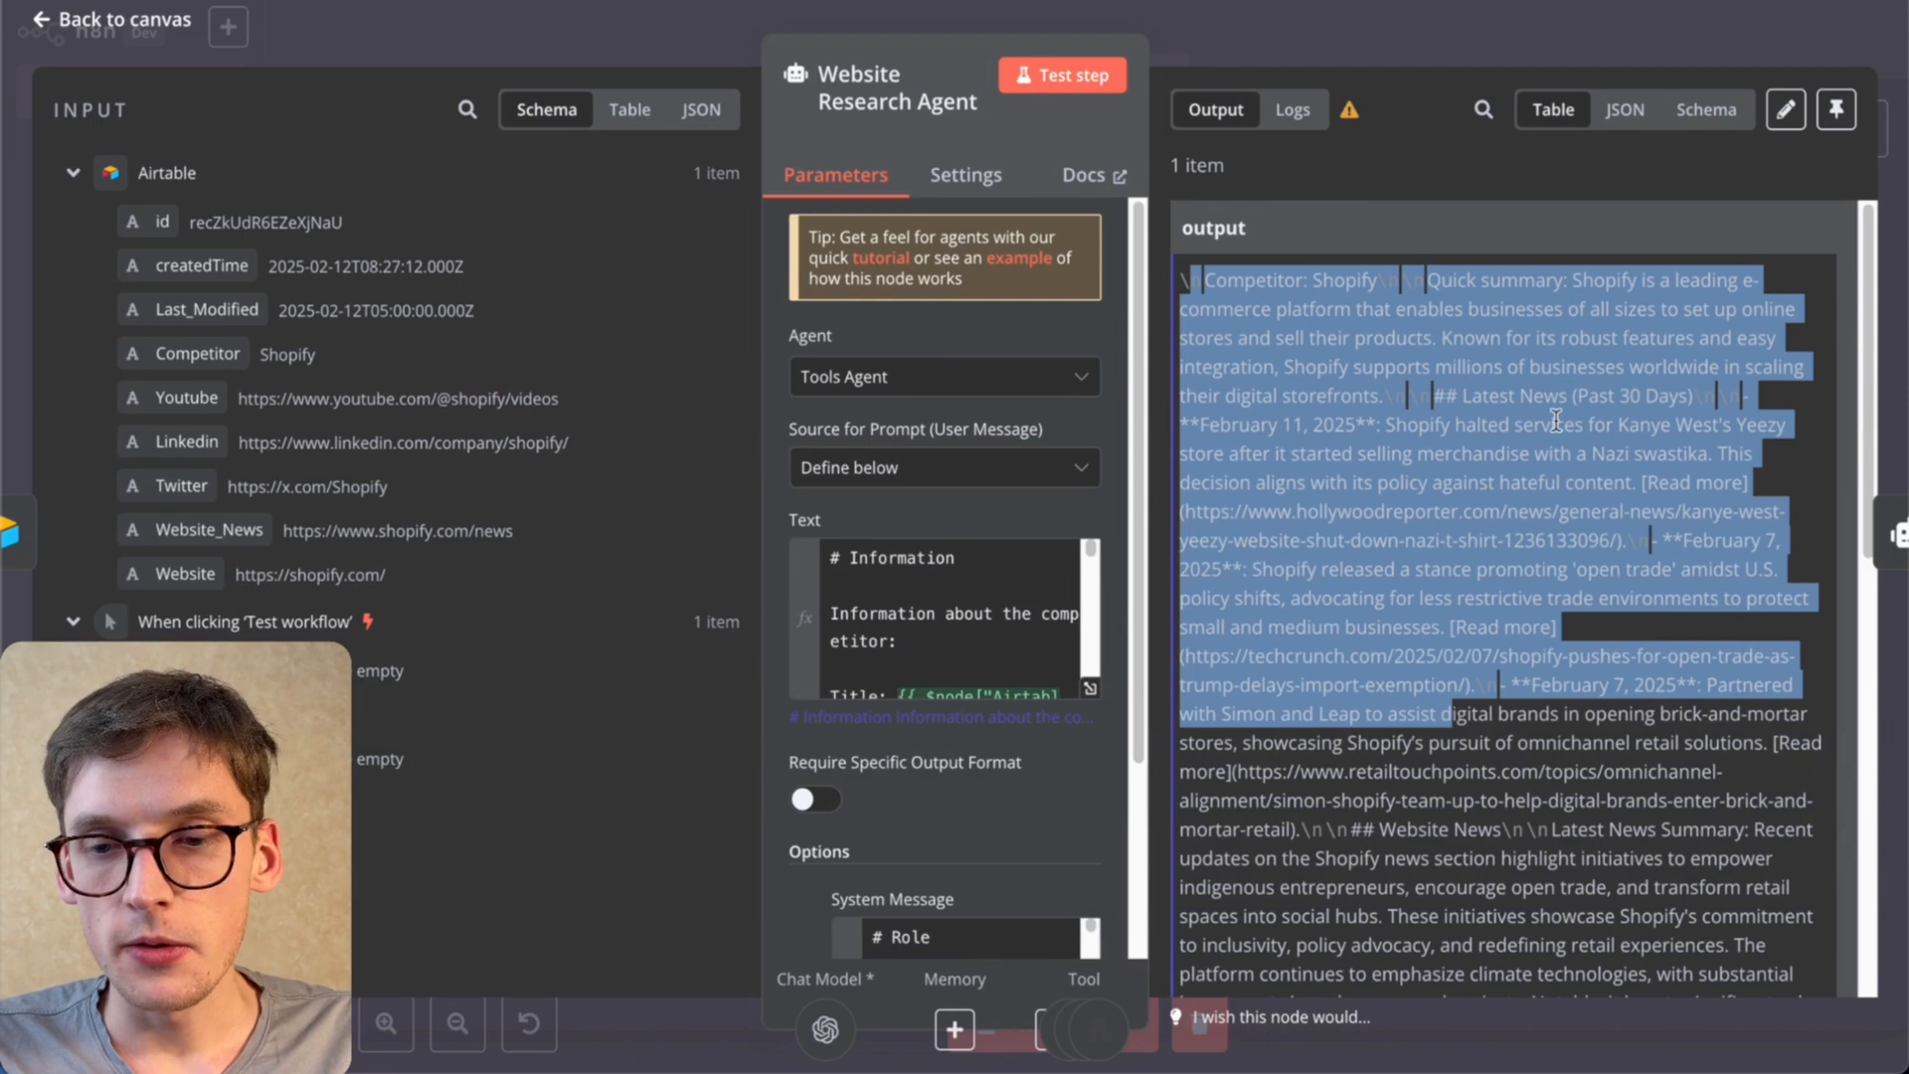
scroll(1564, 664, down, 1)
scroll(1564, 664, up, 1)
click(1360, 453)
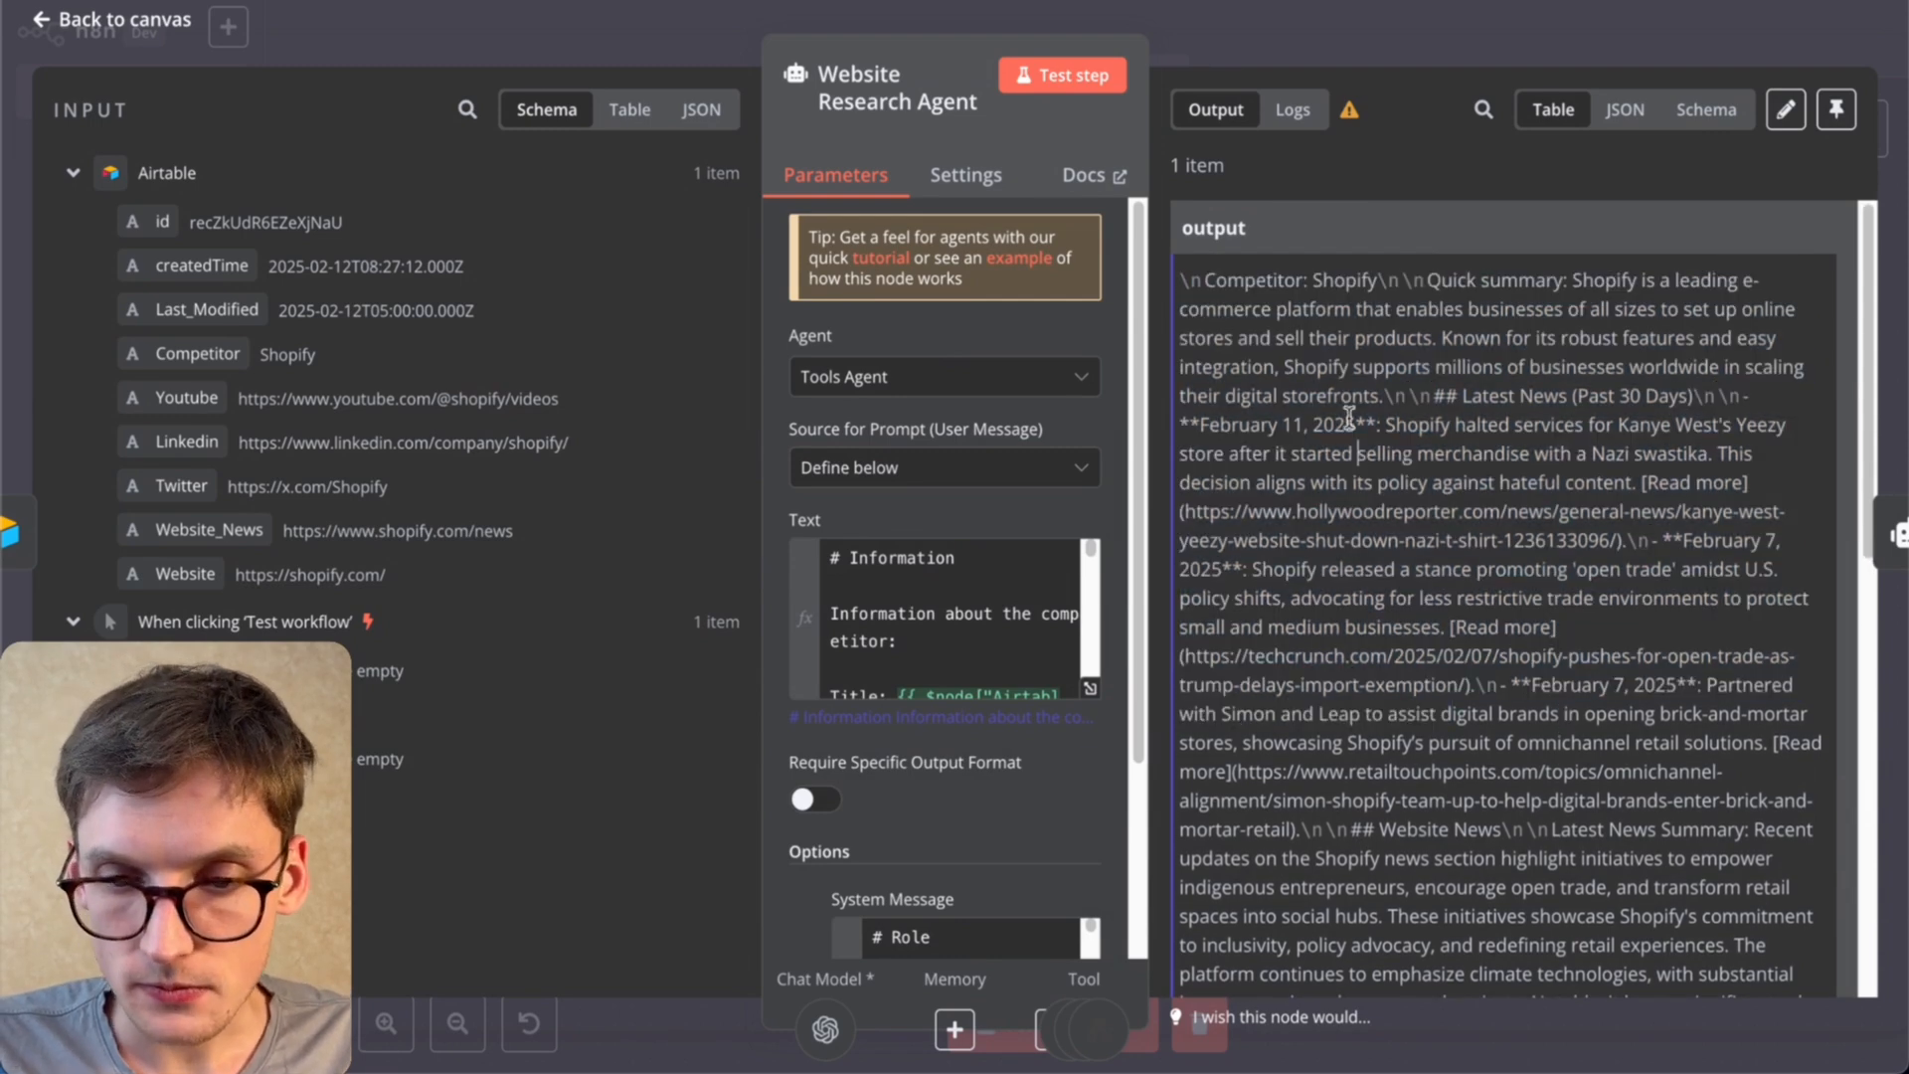
Step: Read through the Website Research Agent's output, from the Shopify summary and latest news to the key insights and sources, and close the node
drag(1294, 288, 1417, 396)
scroll(1417, 396, down, 1)
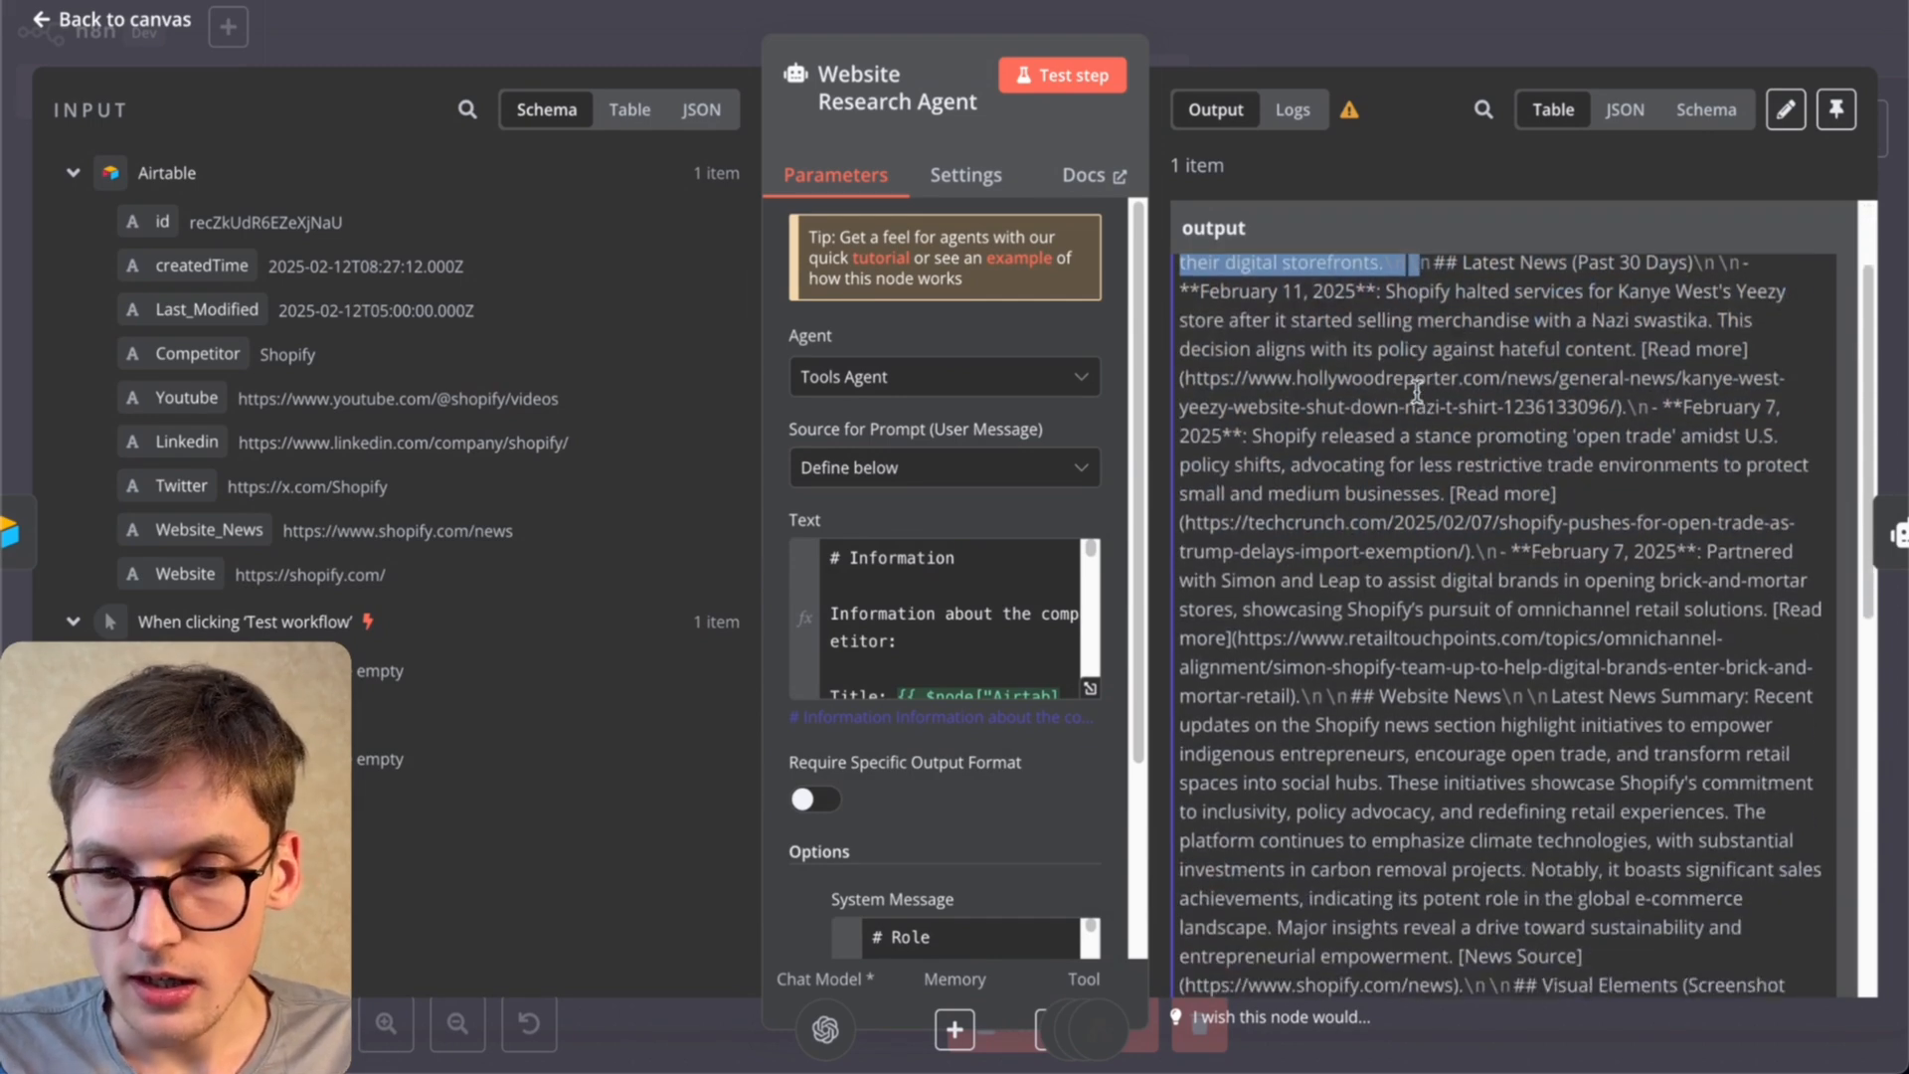
drag(1228, 308, 1378, 318)
drag(1184, 493, 1429, 493)
scroll(1422, 500, down, 3)
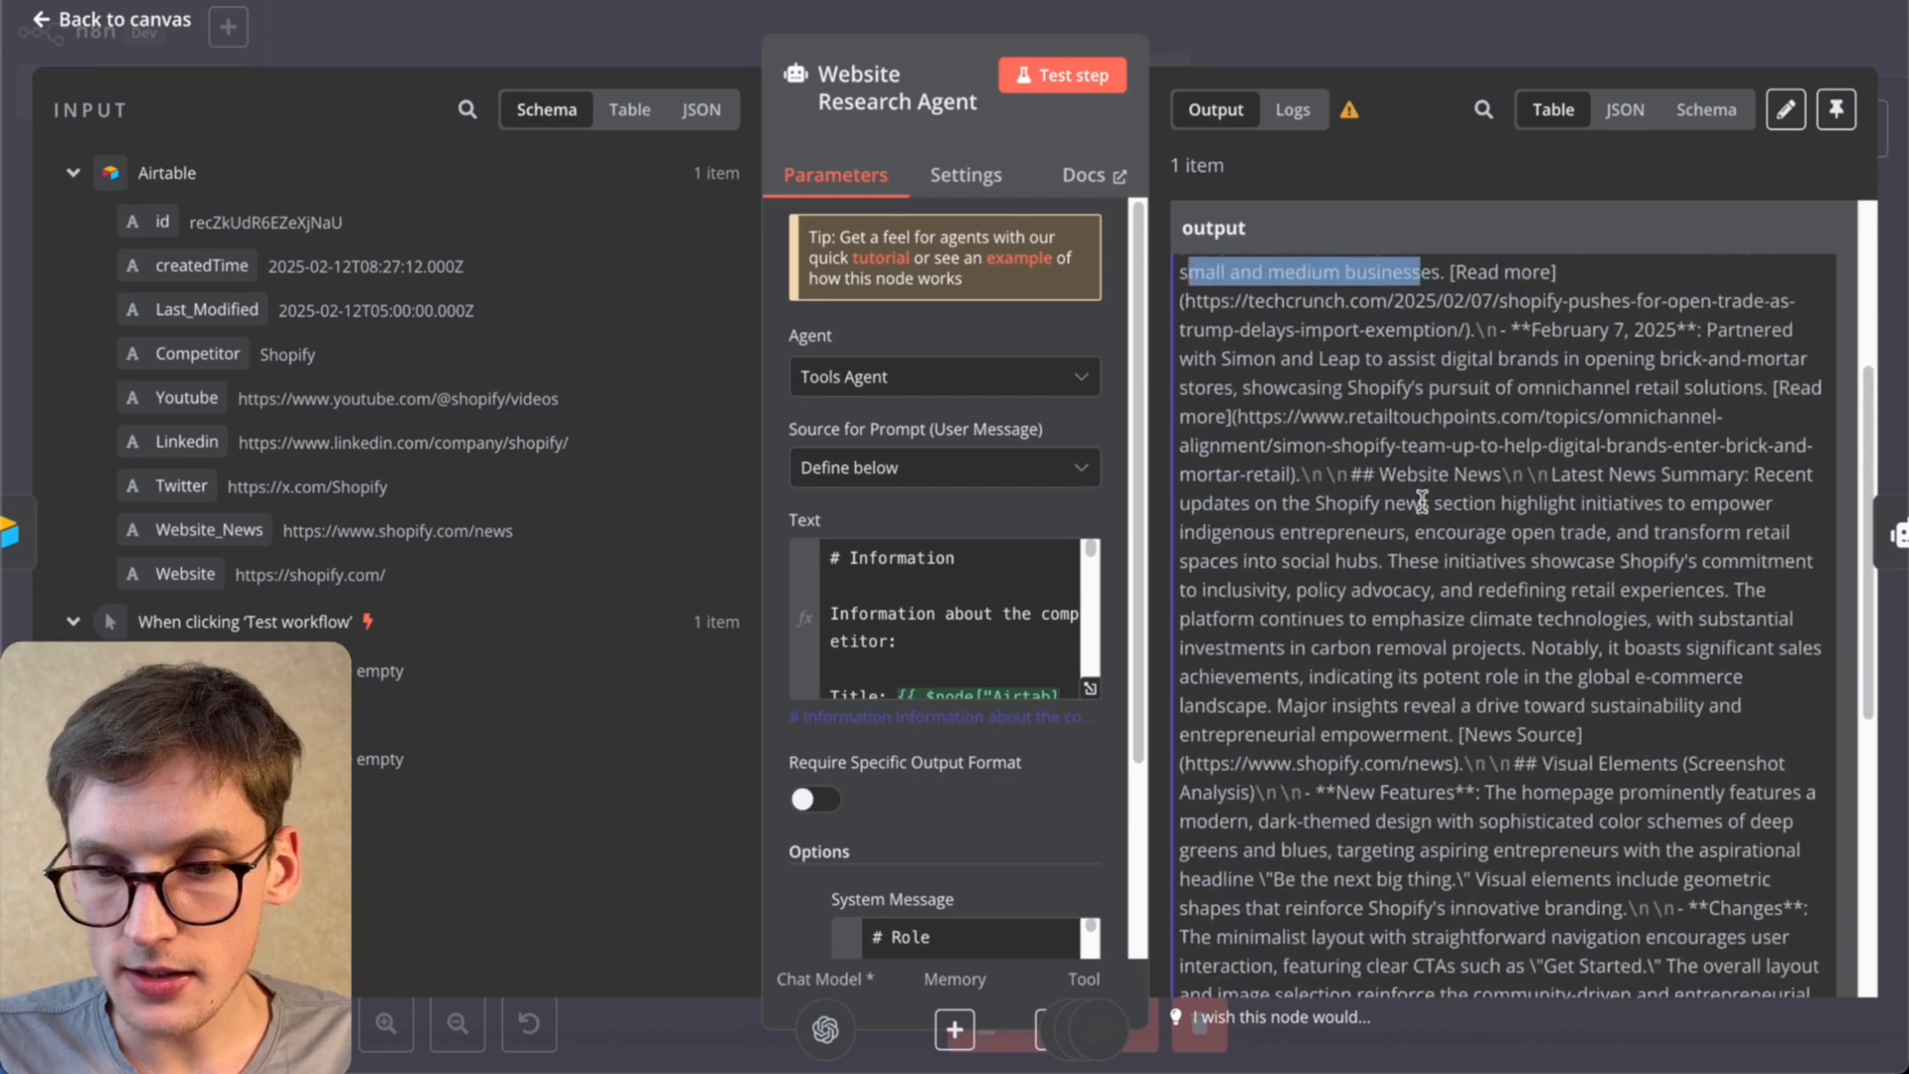
scroll(1546, 548, down, 3)
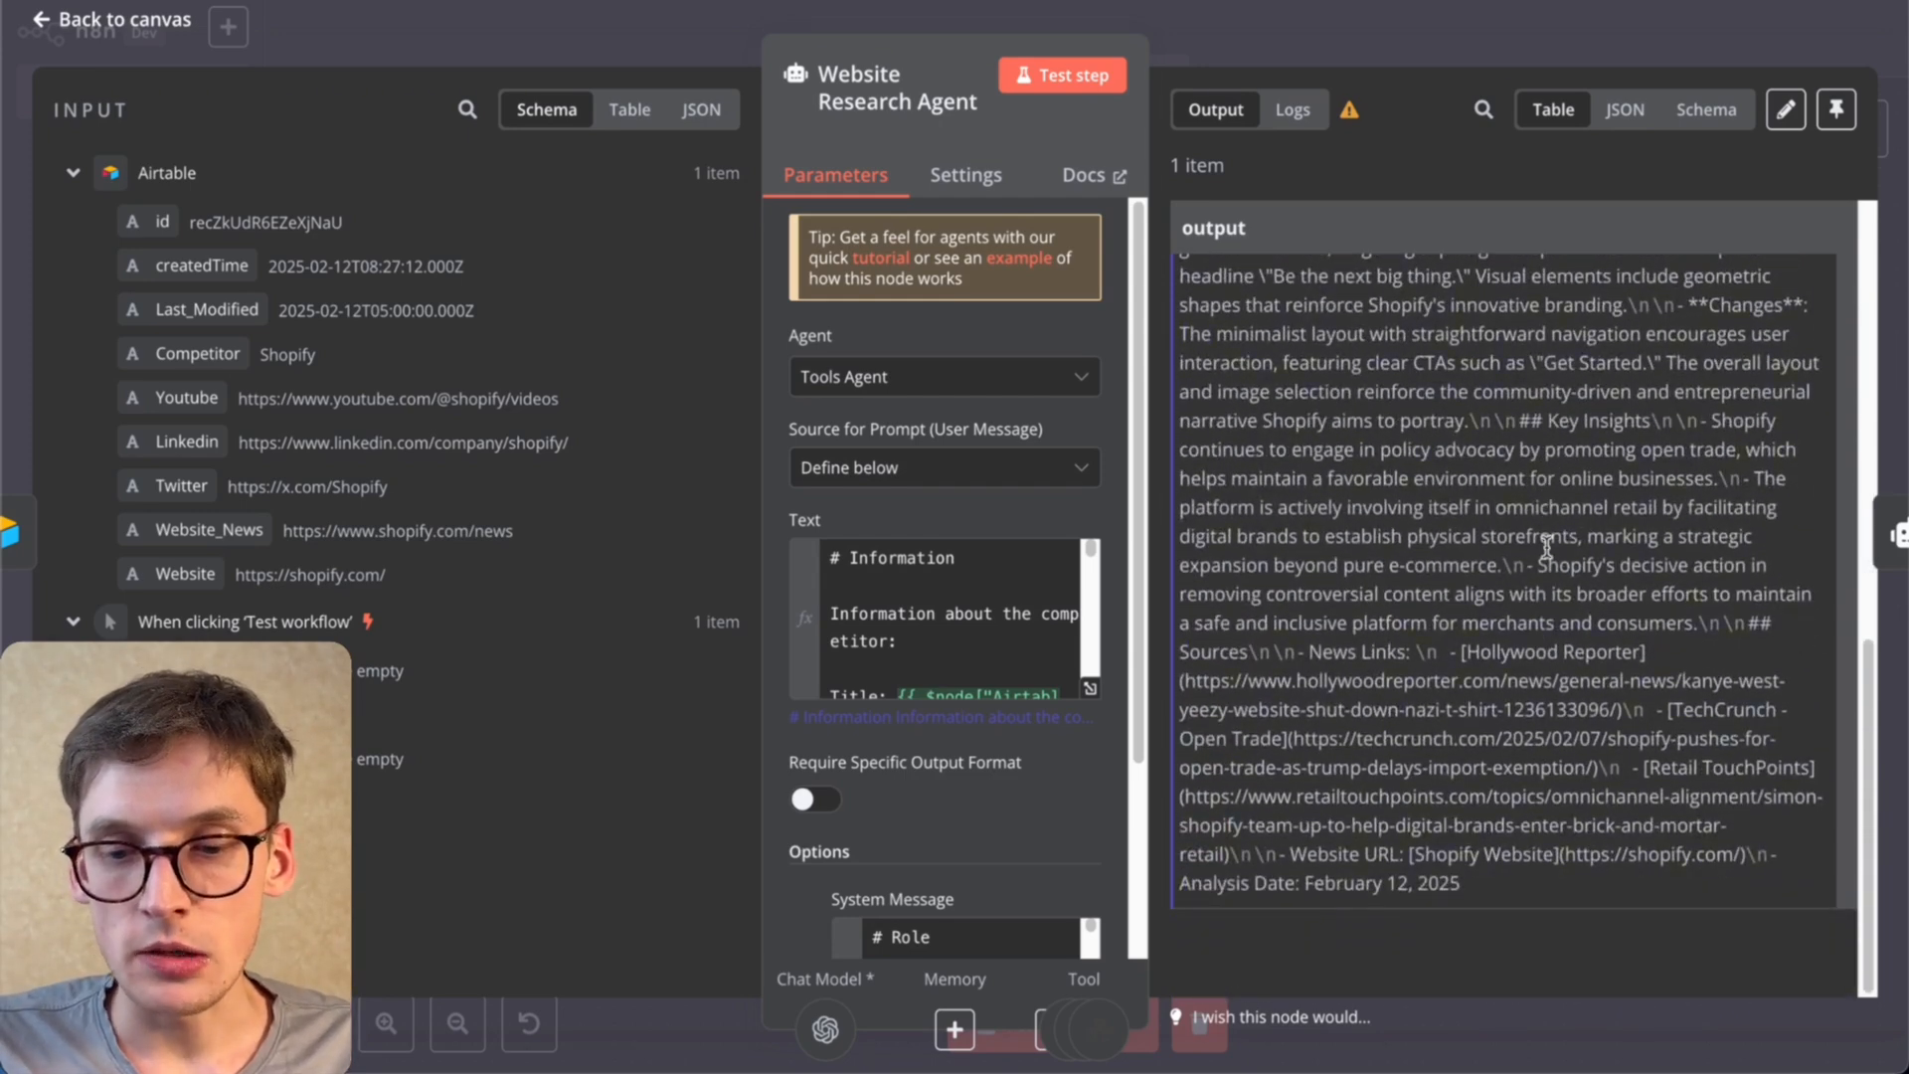
scroll(1546, 548, up, 5)
scroll(1547, 548, down, 5)
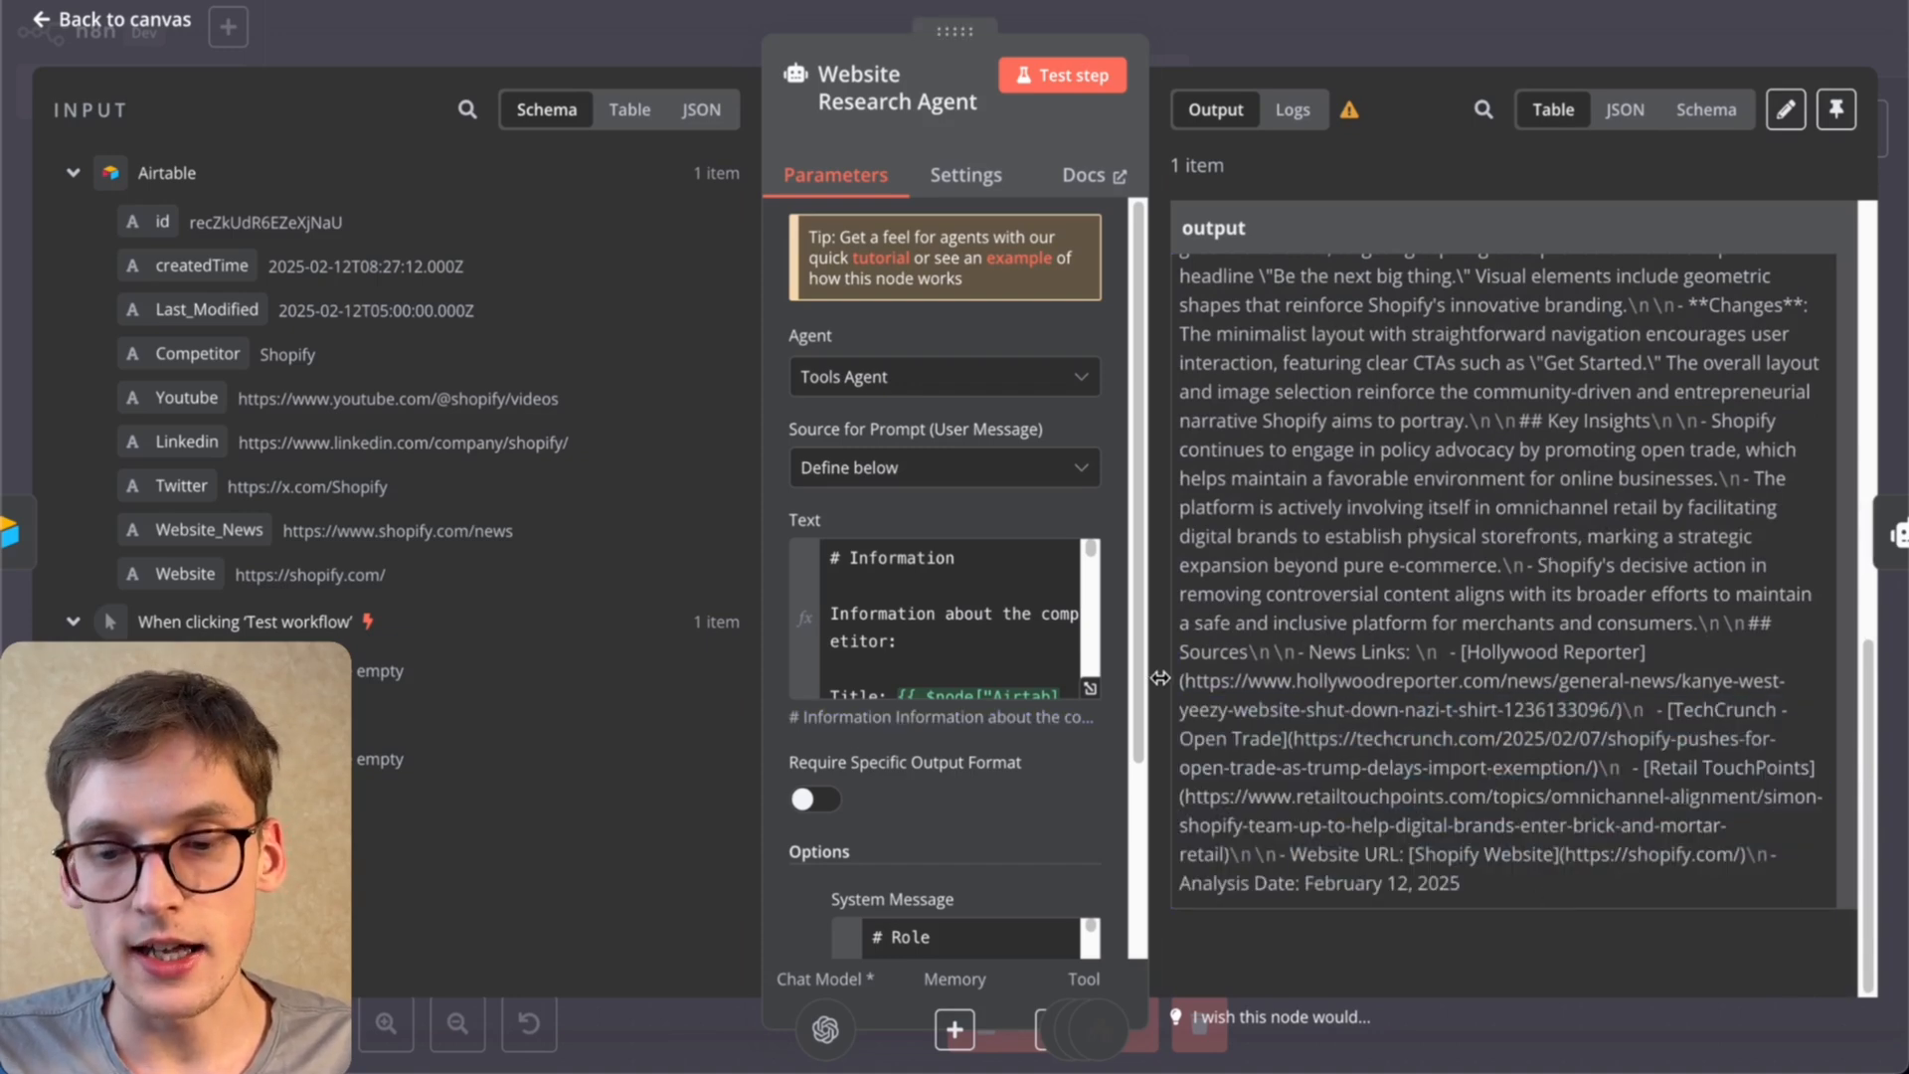
key(Escape)
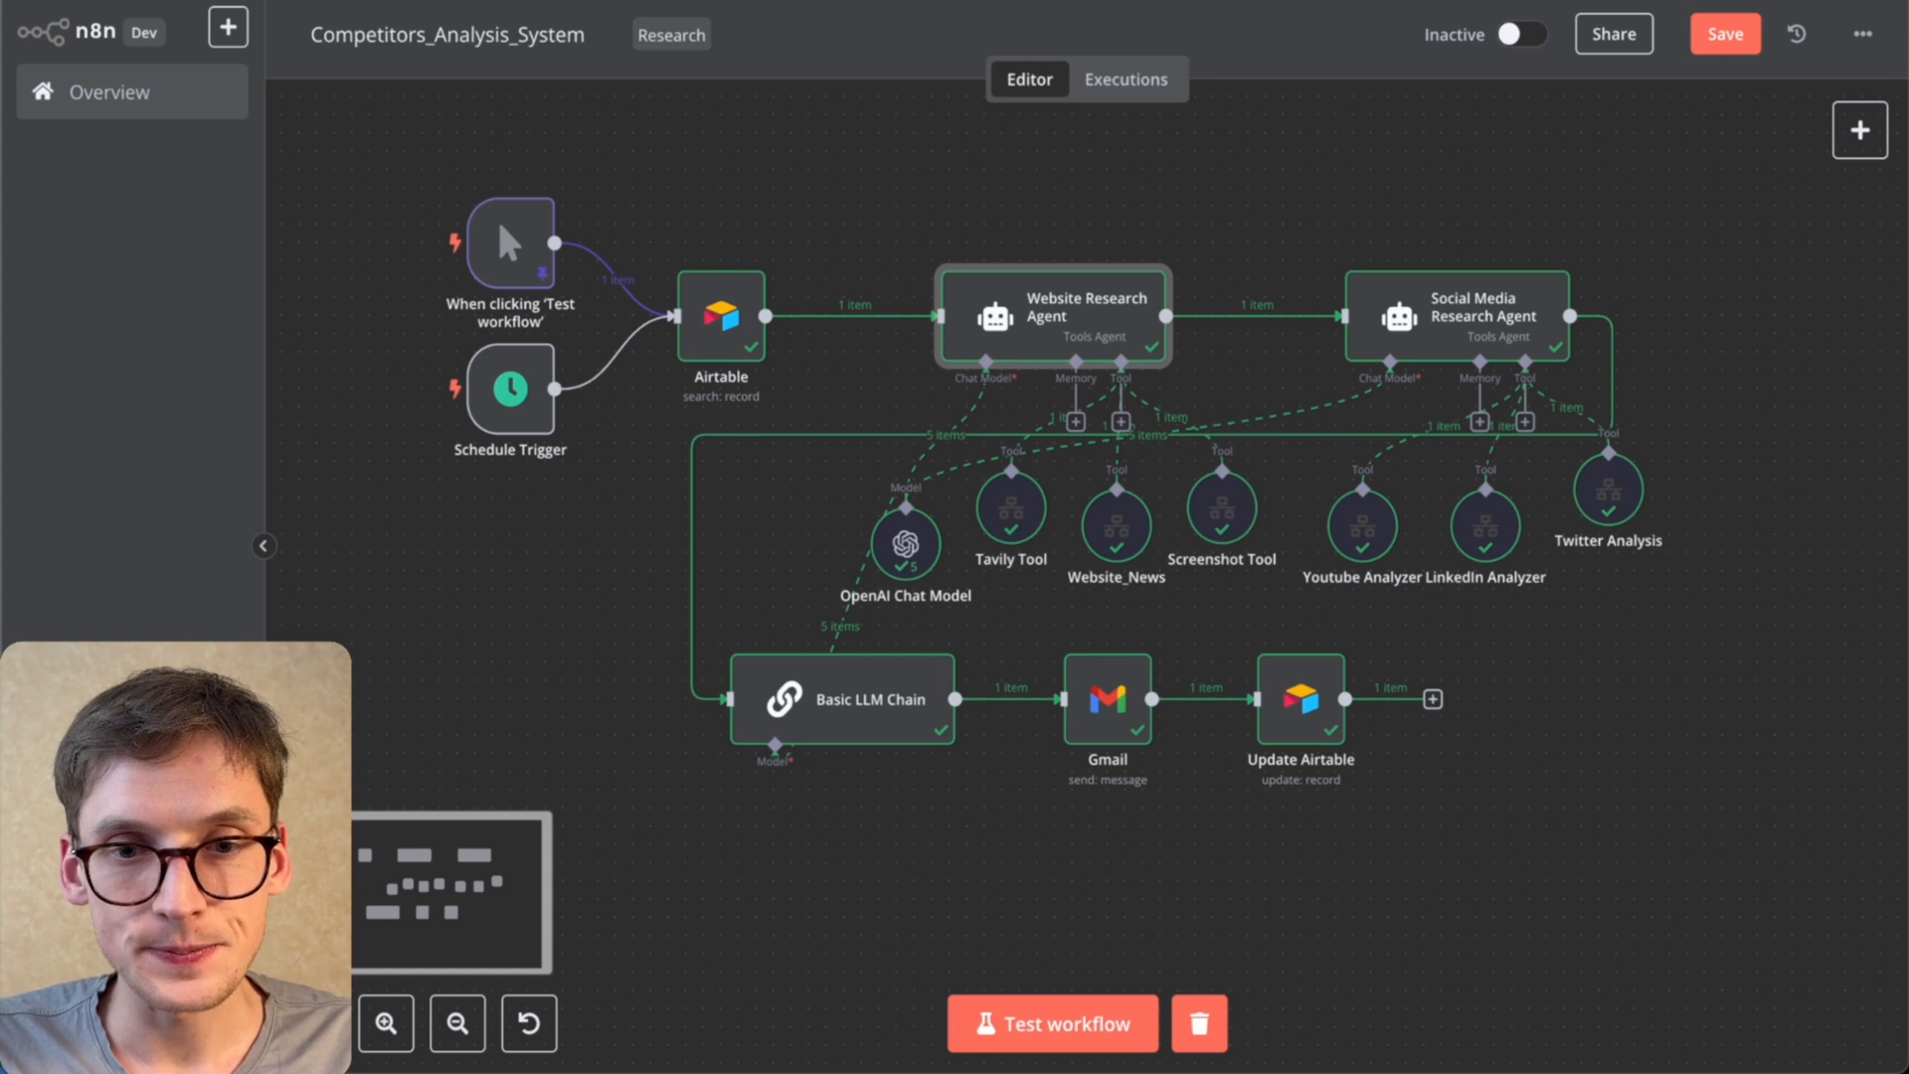
Step: Open the HTTP Request node in the Youtube_Analysis workflow, then switch to Apify's YouTube Scraper page and highlight the actor's name
click(1305, 2)
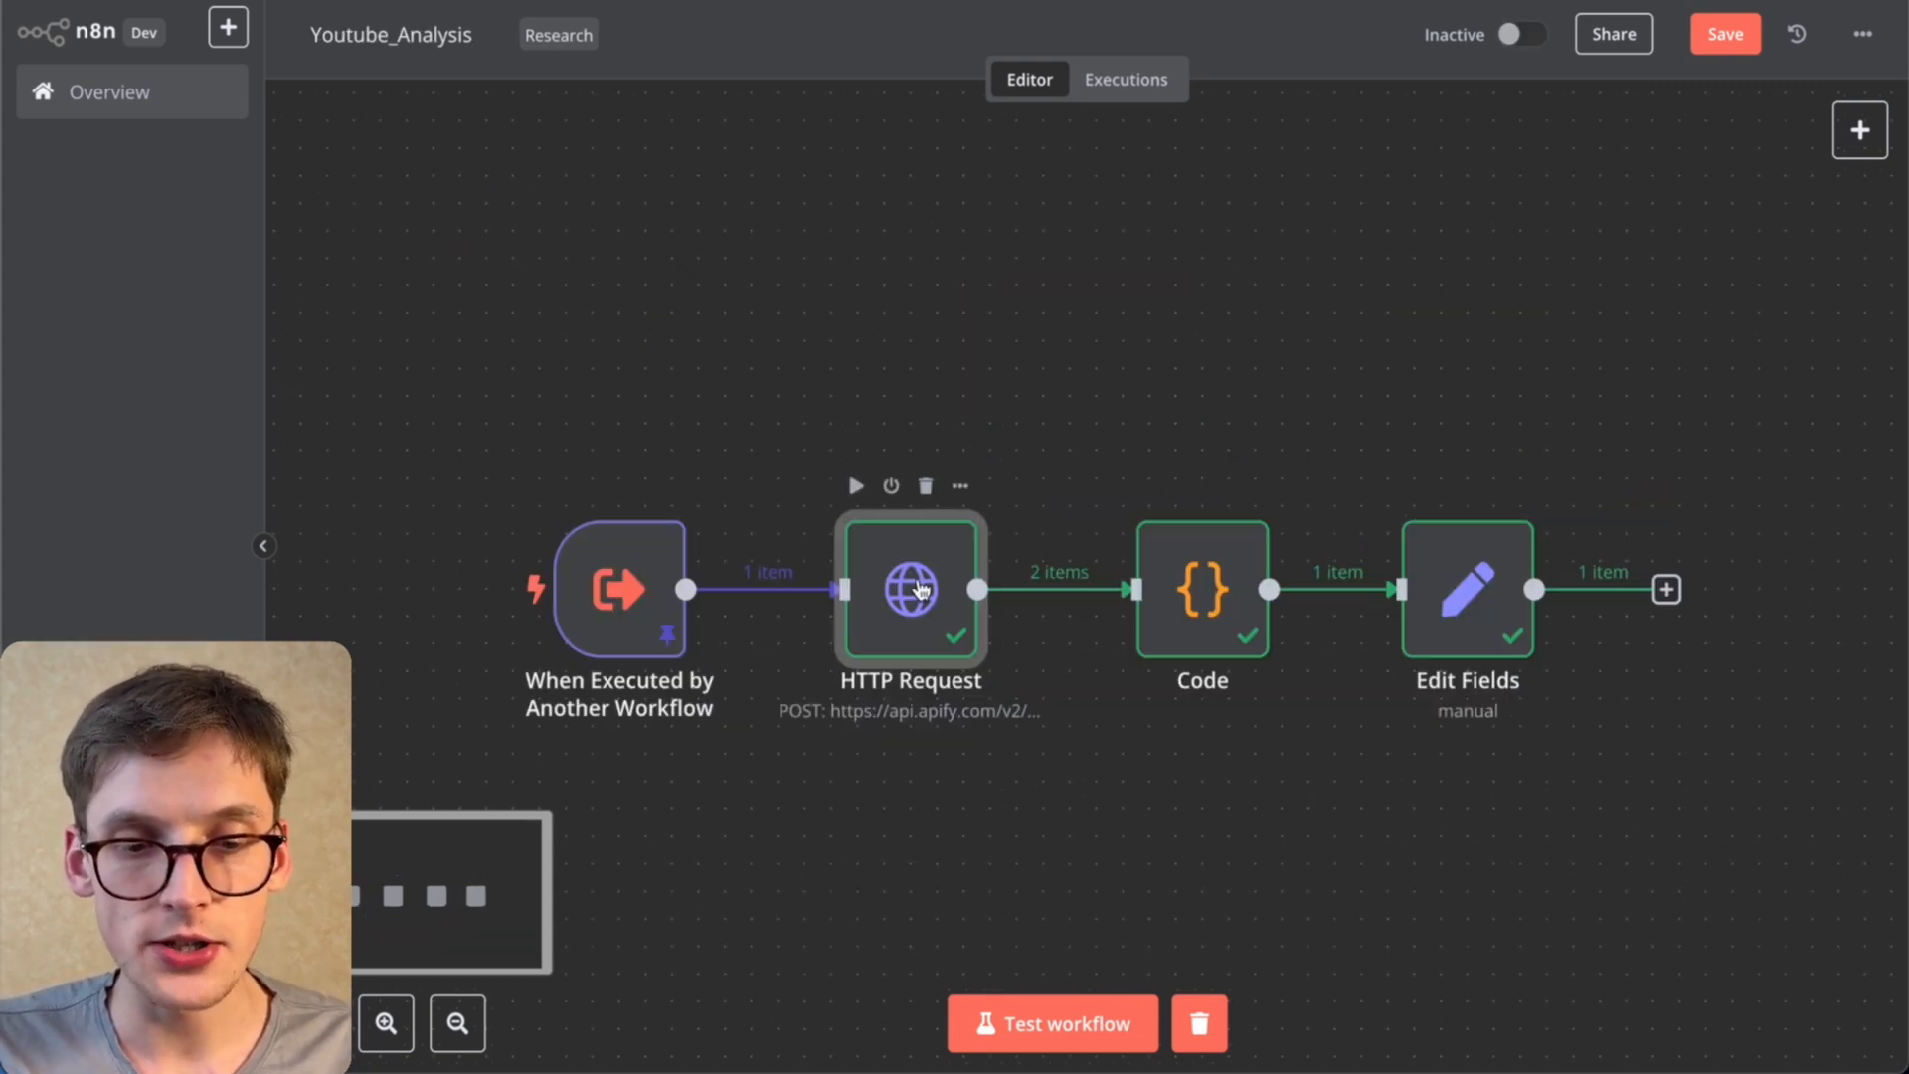
double_click(922, 589)
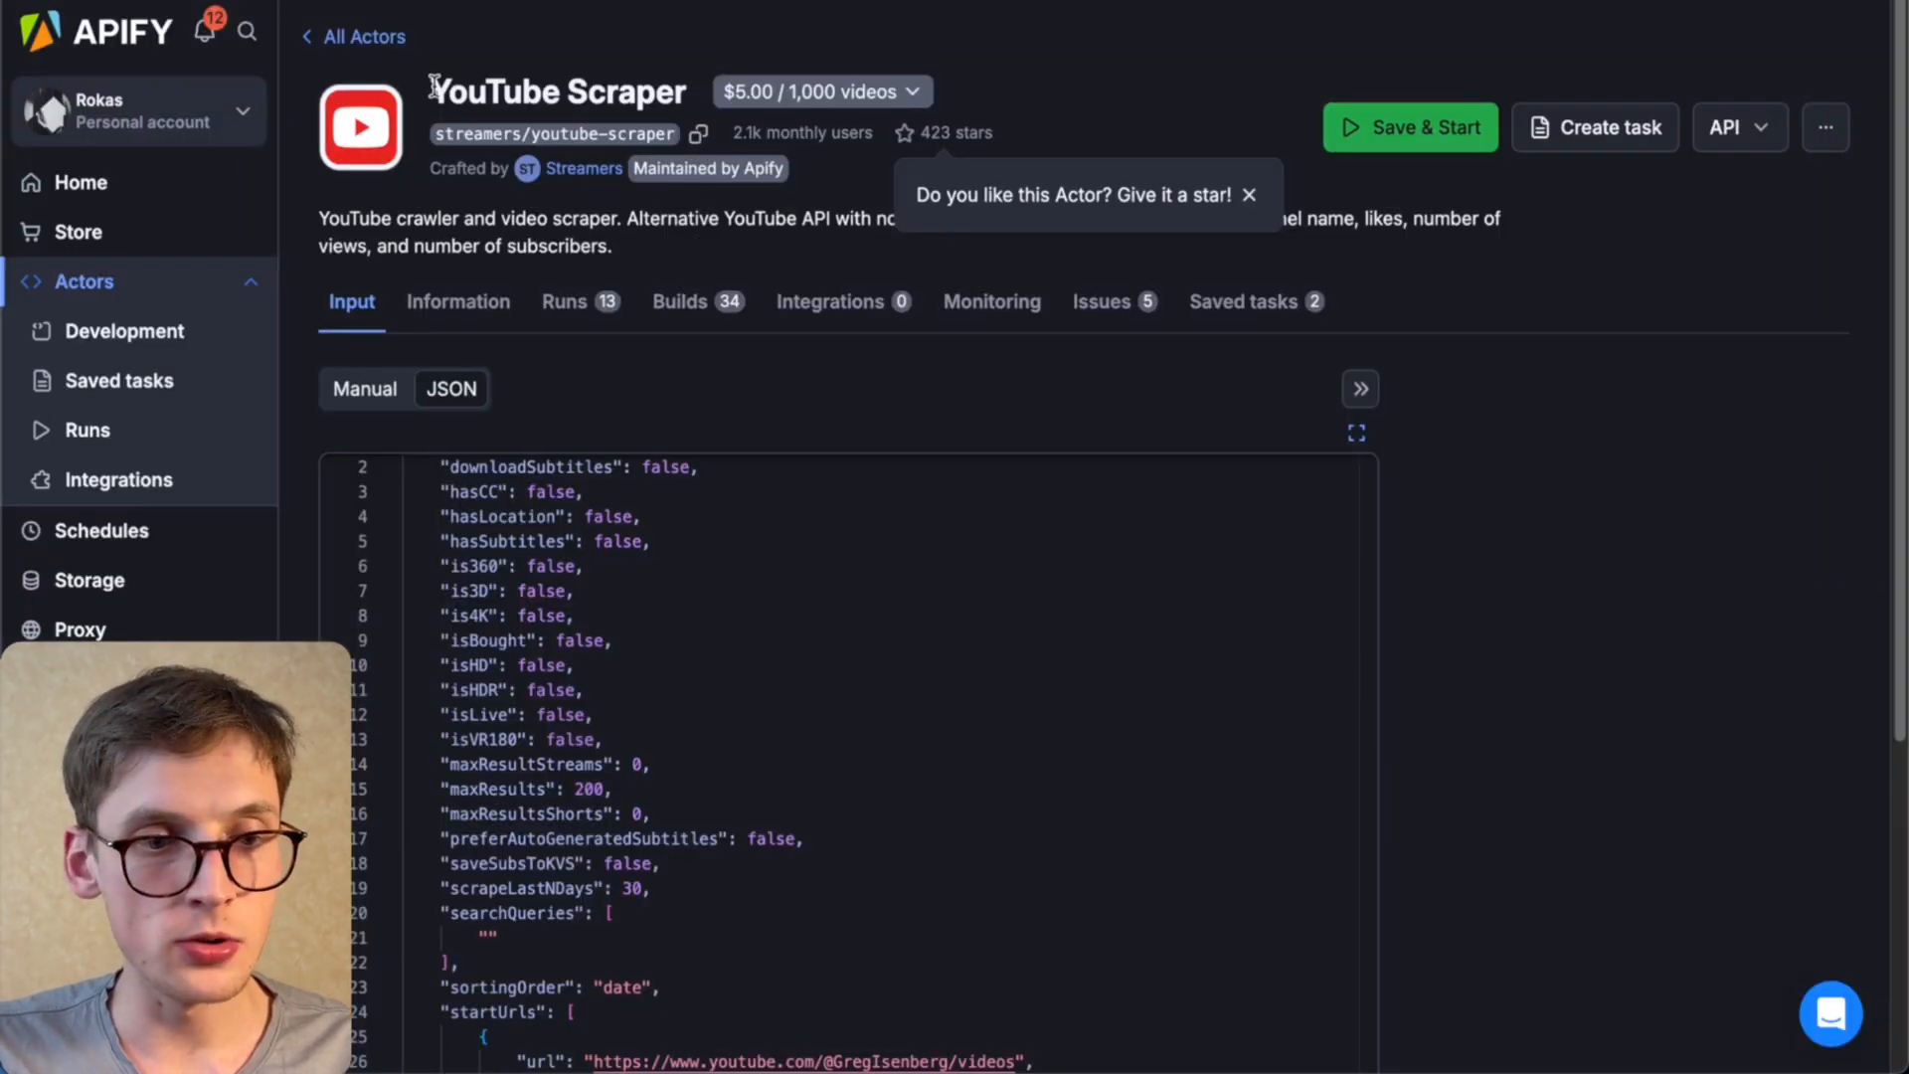
drag(436, 84, 701, 93)
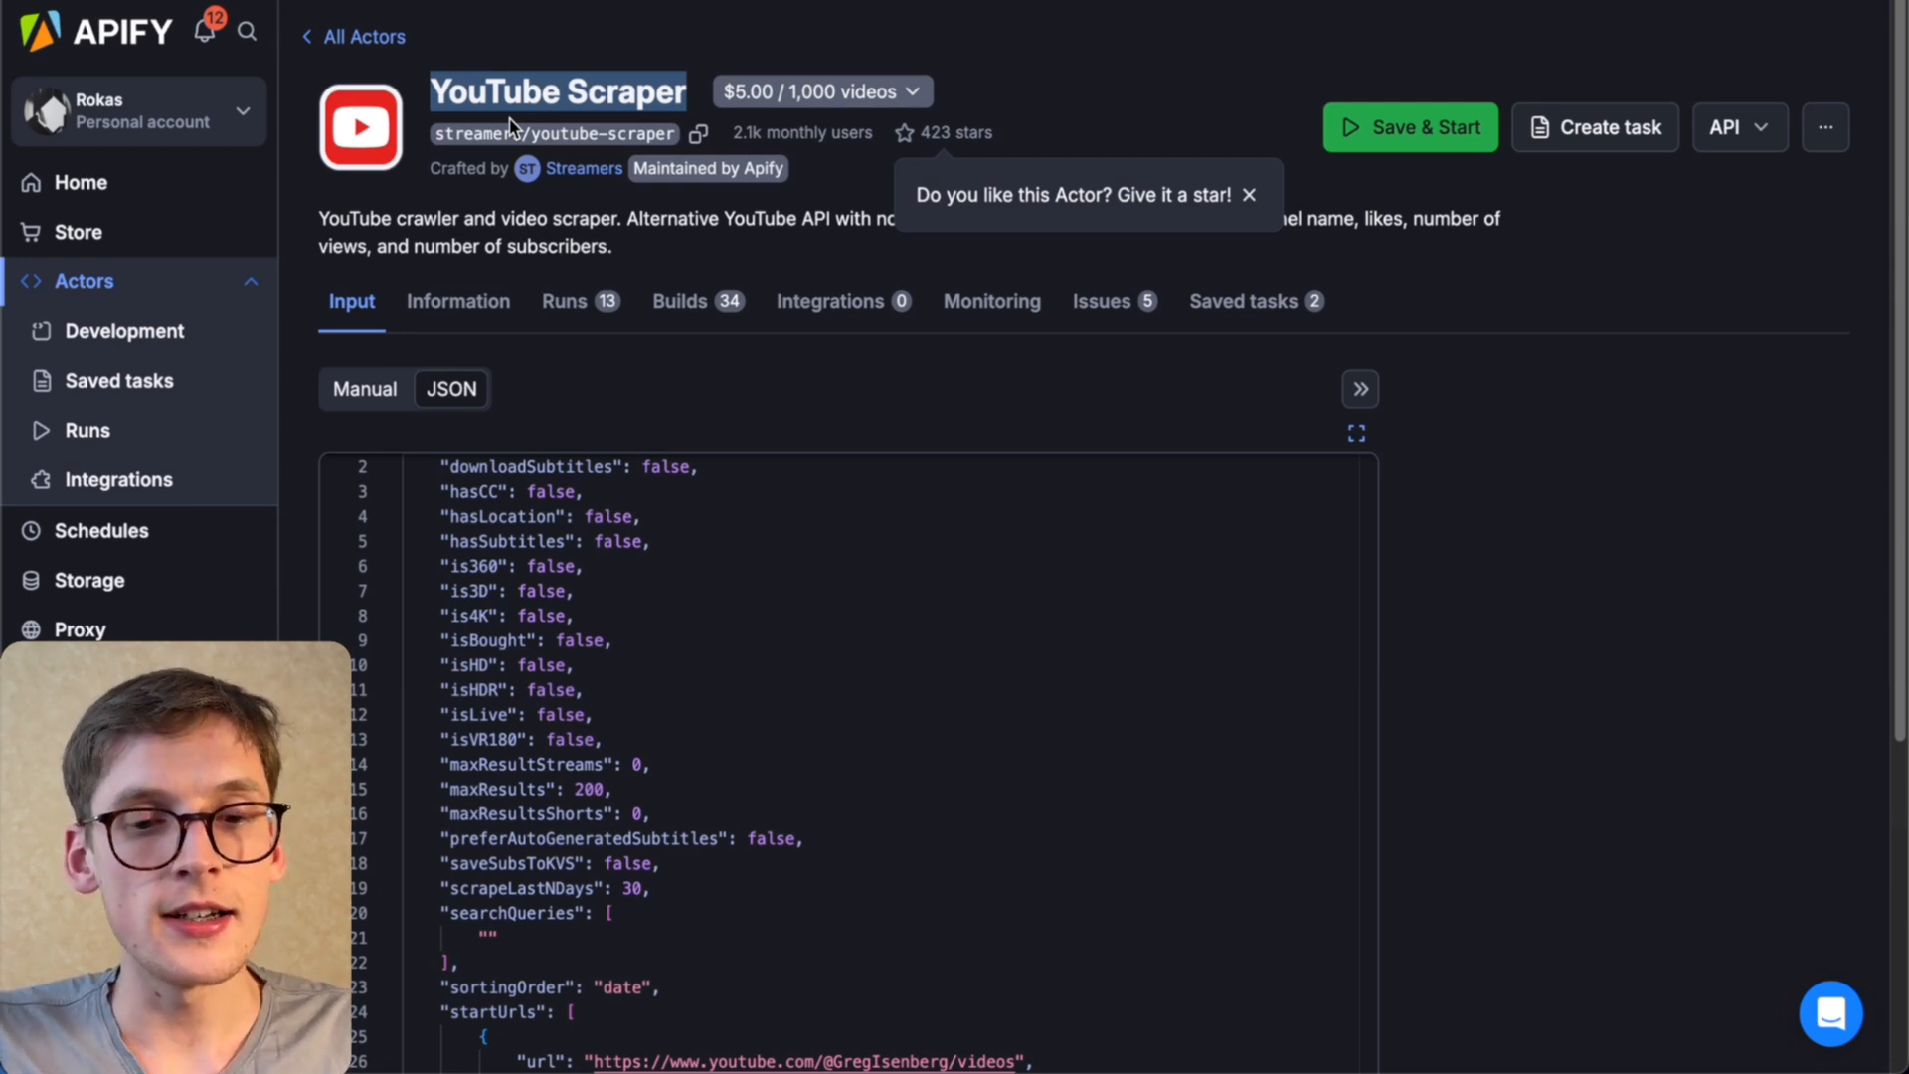
Step: Open YouTube Scraper's API endpoints, find the one that runs the actor synchronously and gets dataset items, and close the list
click(1760, 131)
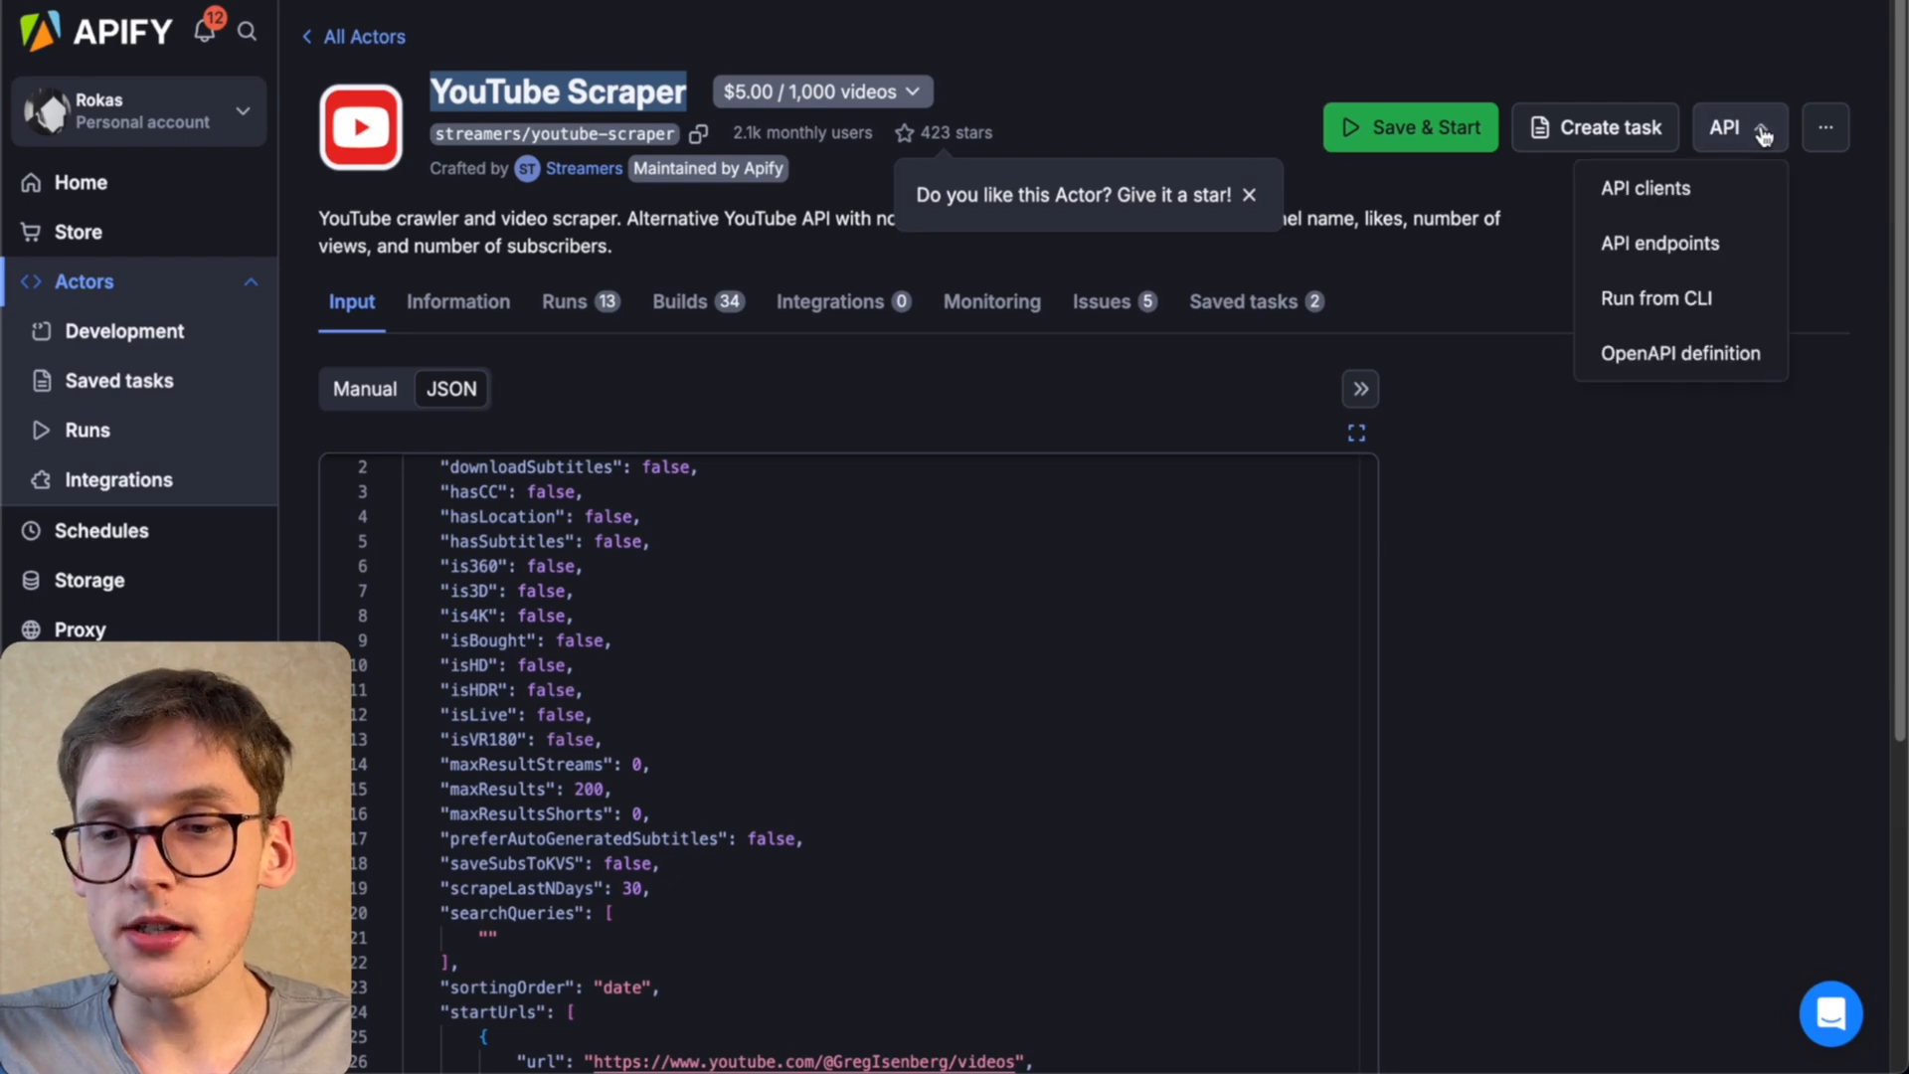
click(1651, 244)
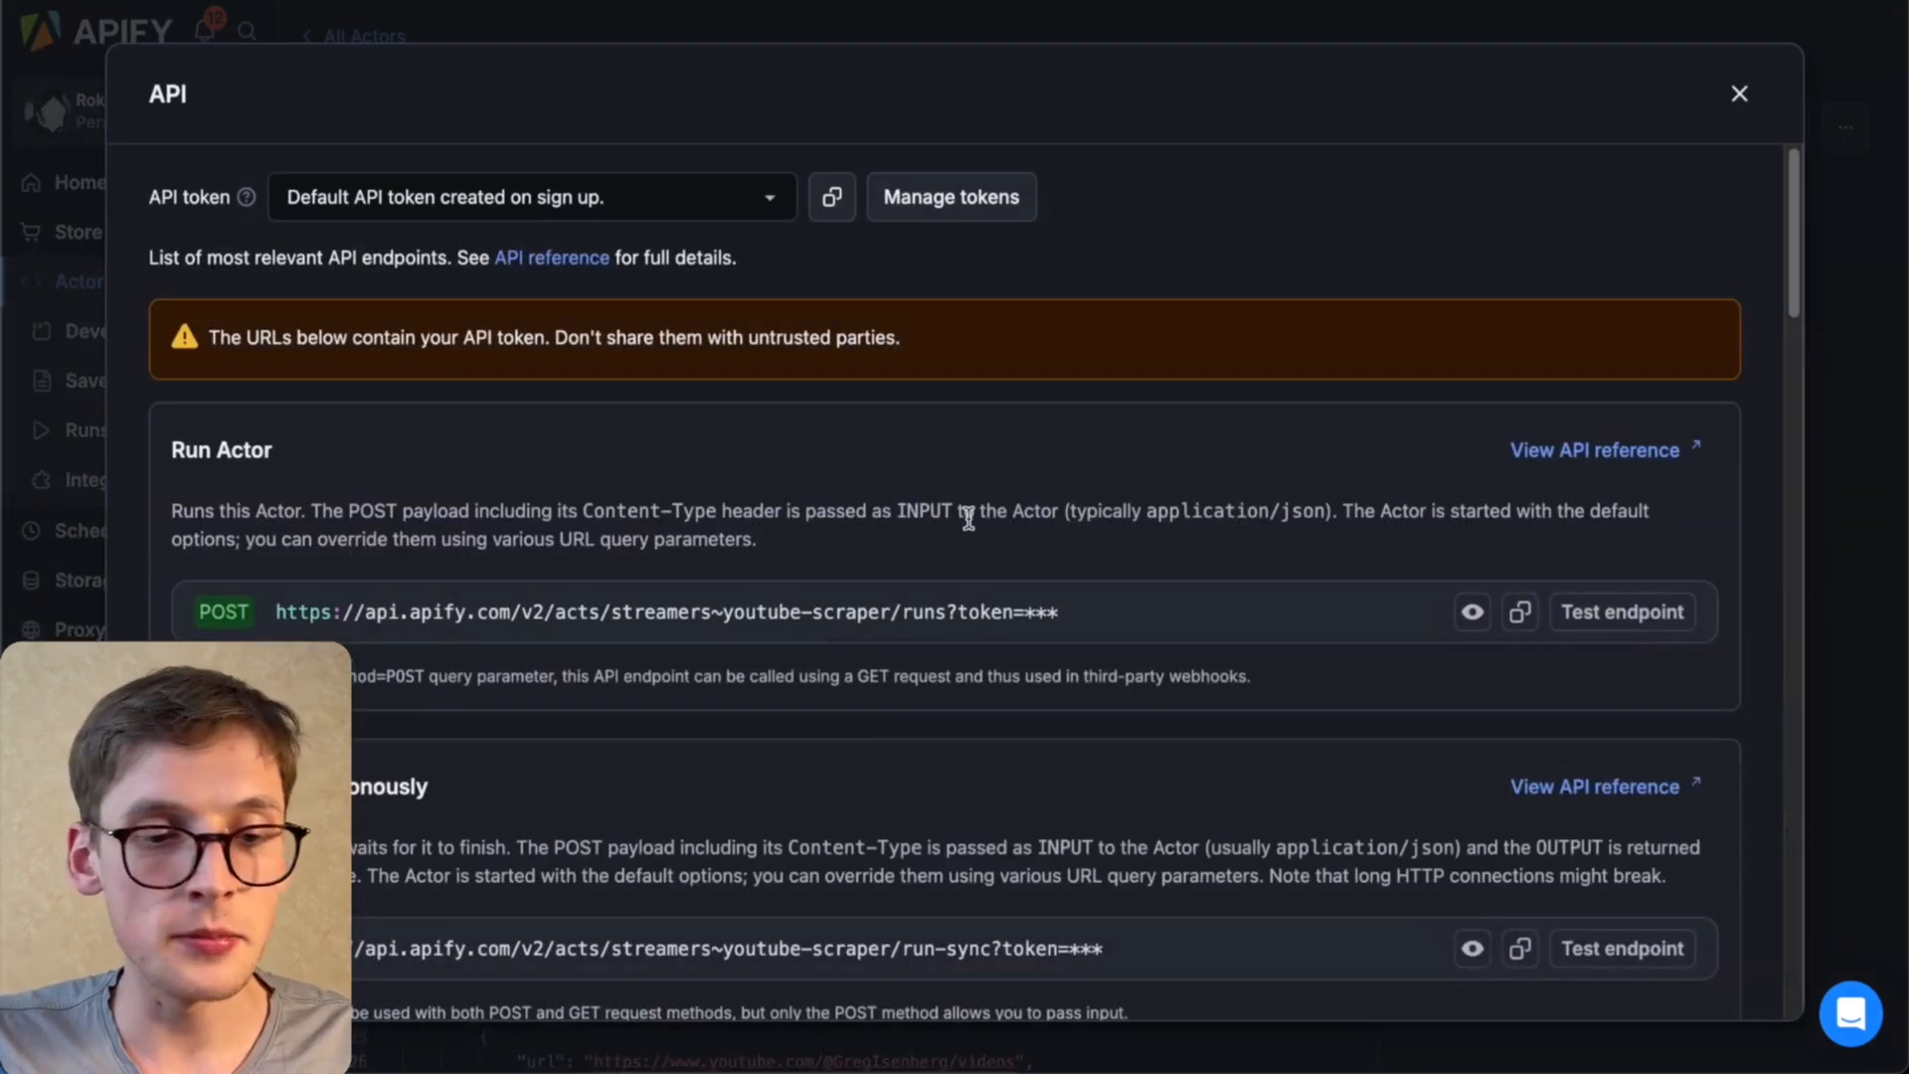
scroll(969, 516, down, 2)
scroll(969, 516, down, 5)
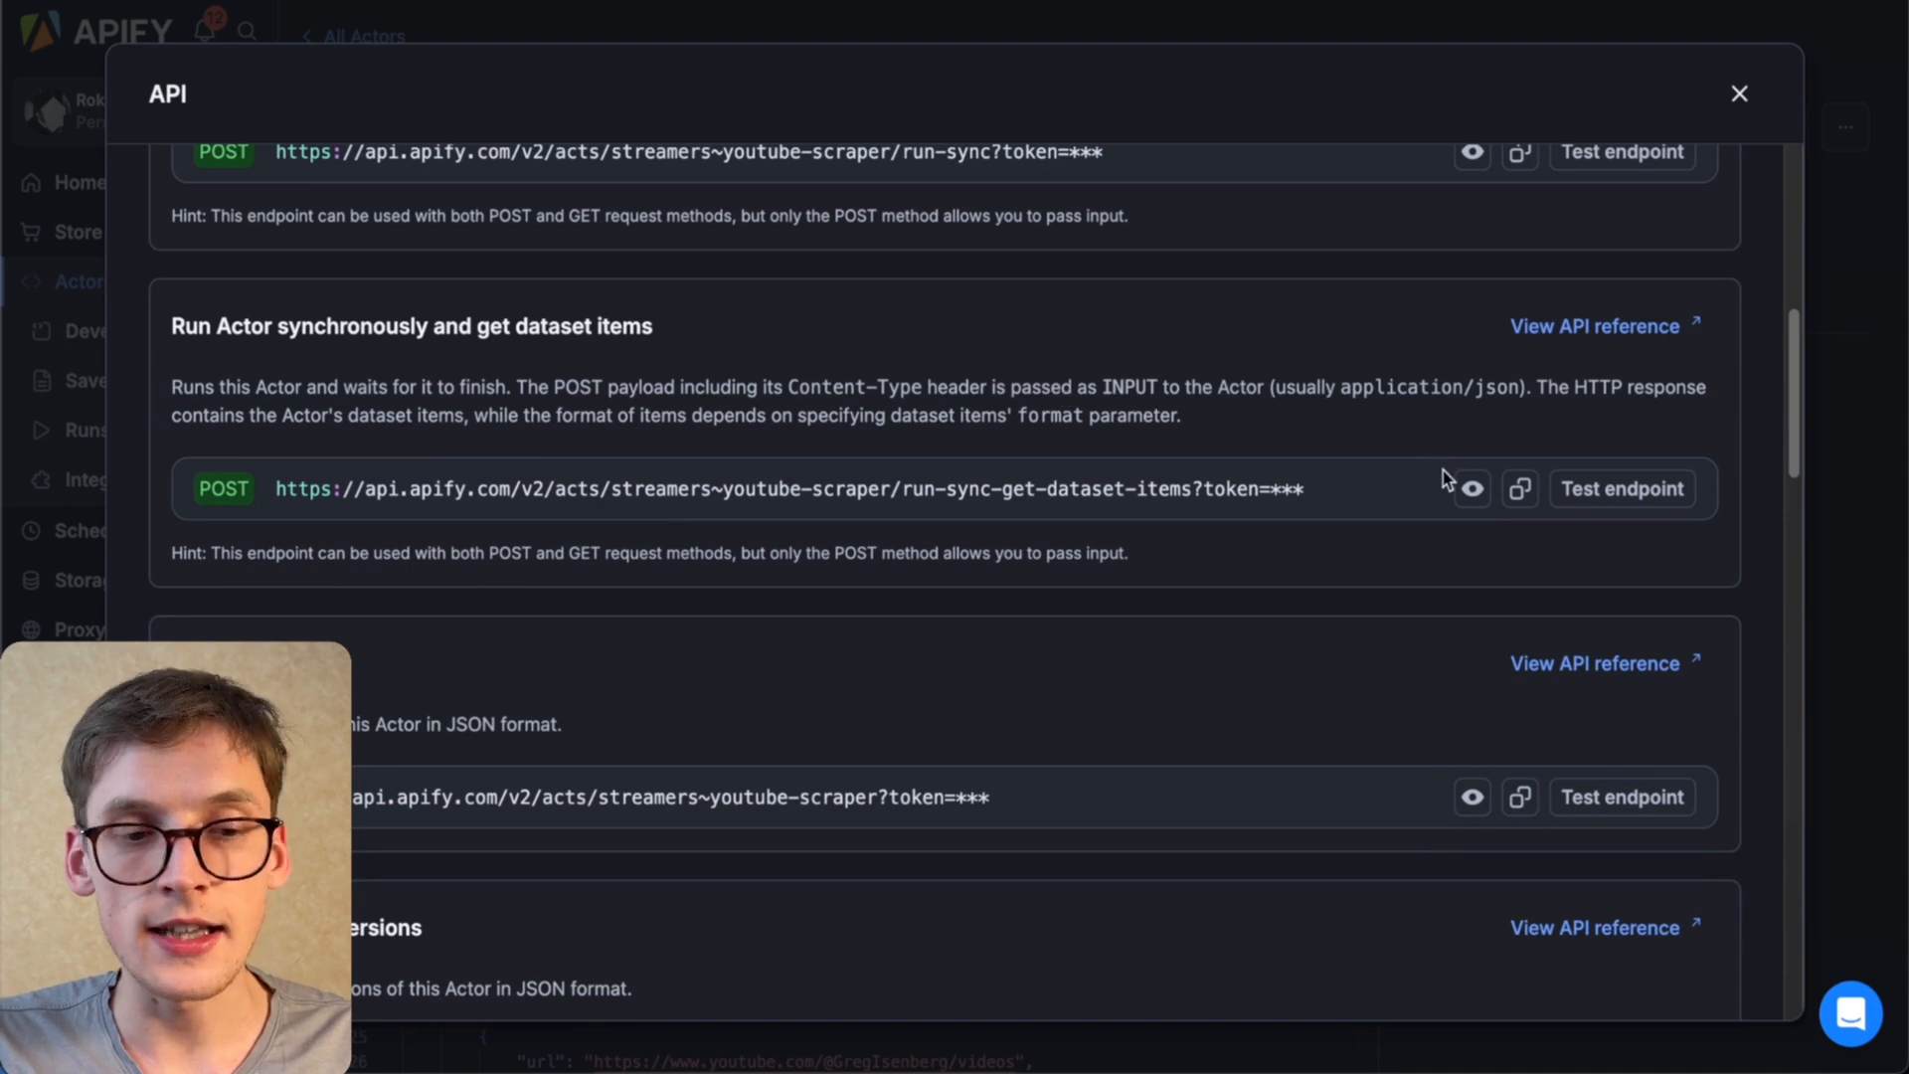
click(1870, 304)
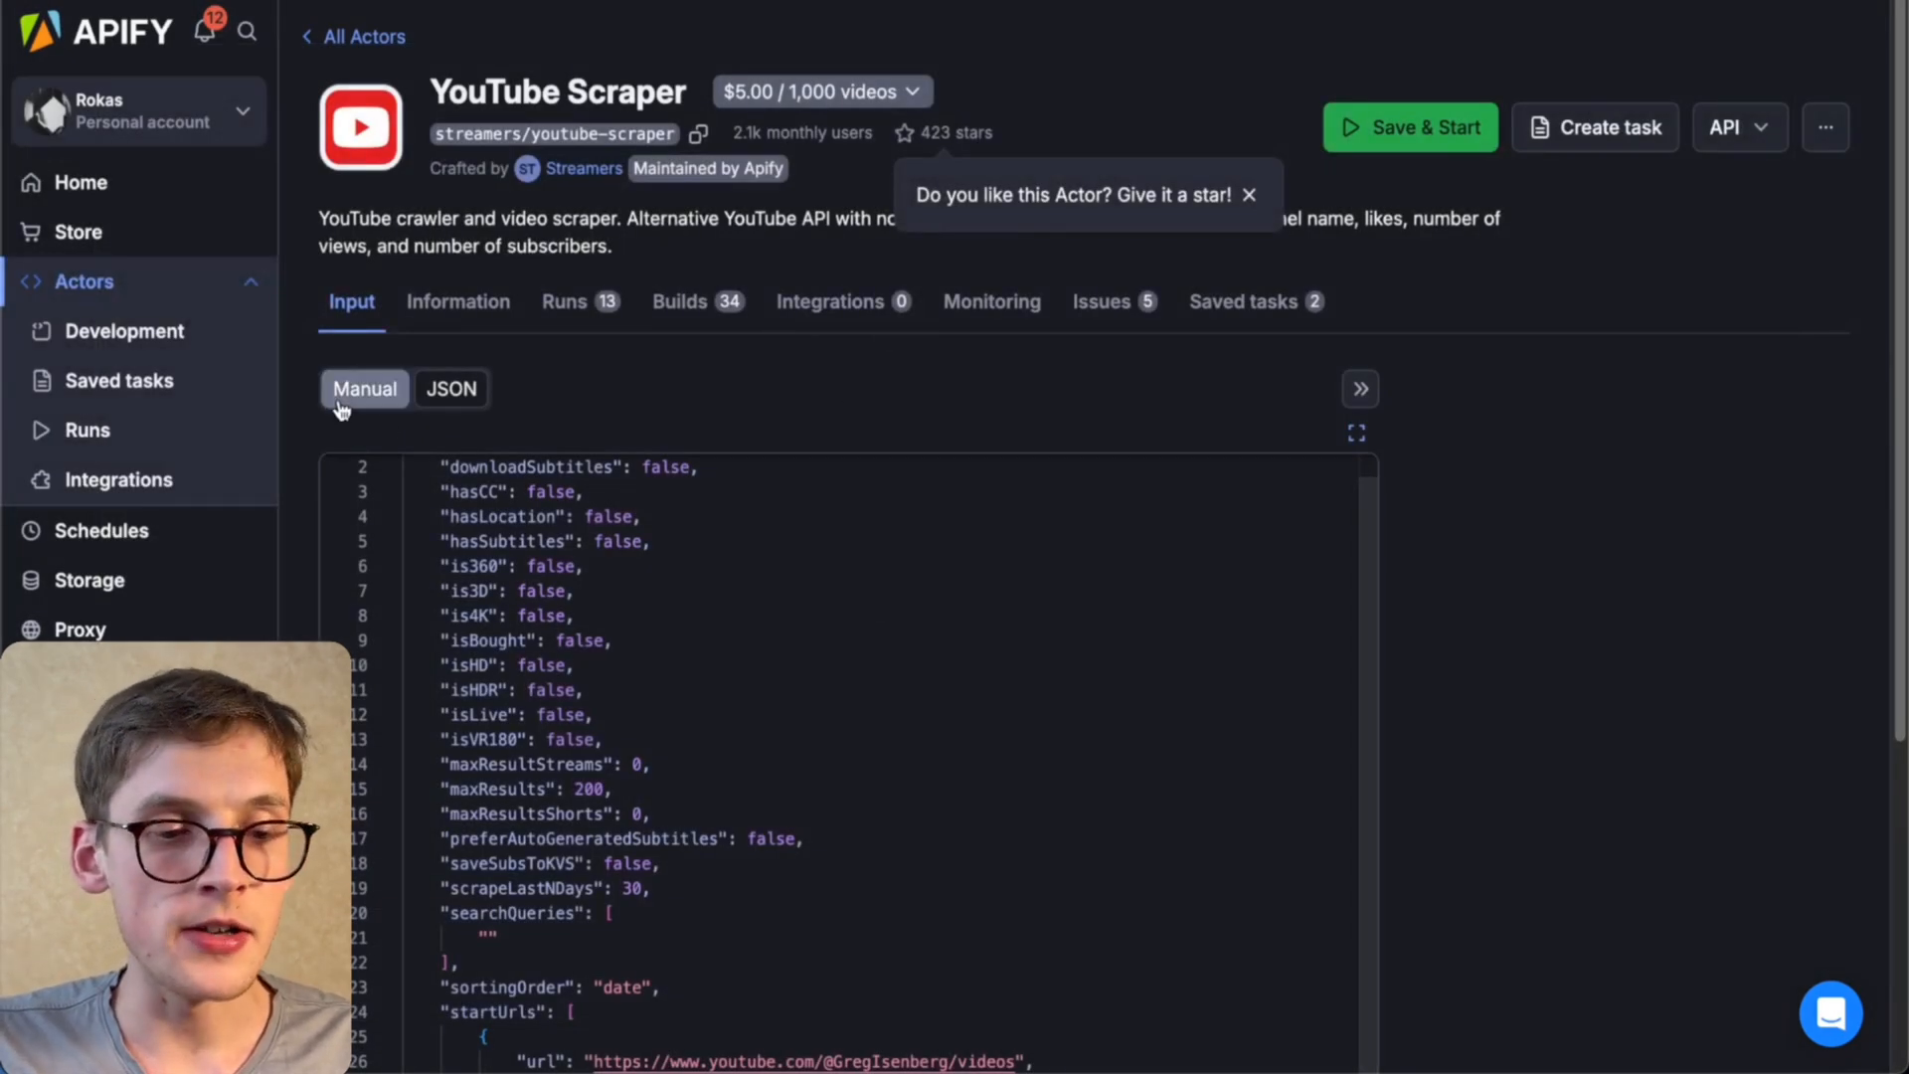
Step: Show YouTube Scraper's manual input form, try "ai automation agency" as the search term and clear it
click(338, 403)
scroll(703, 491, down, 2)
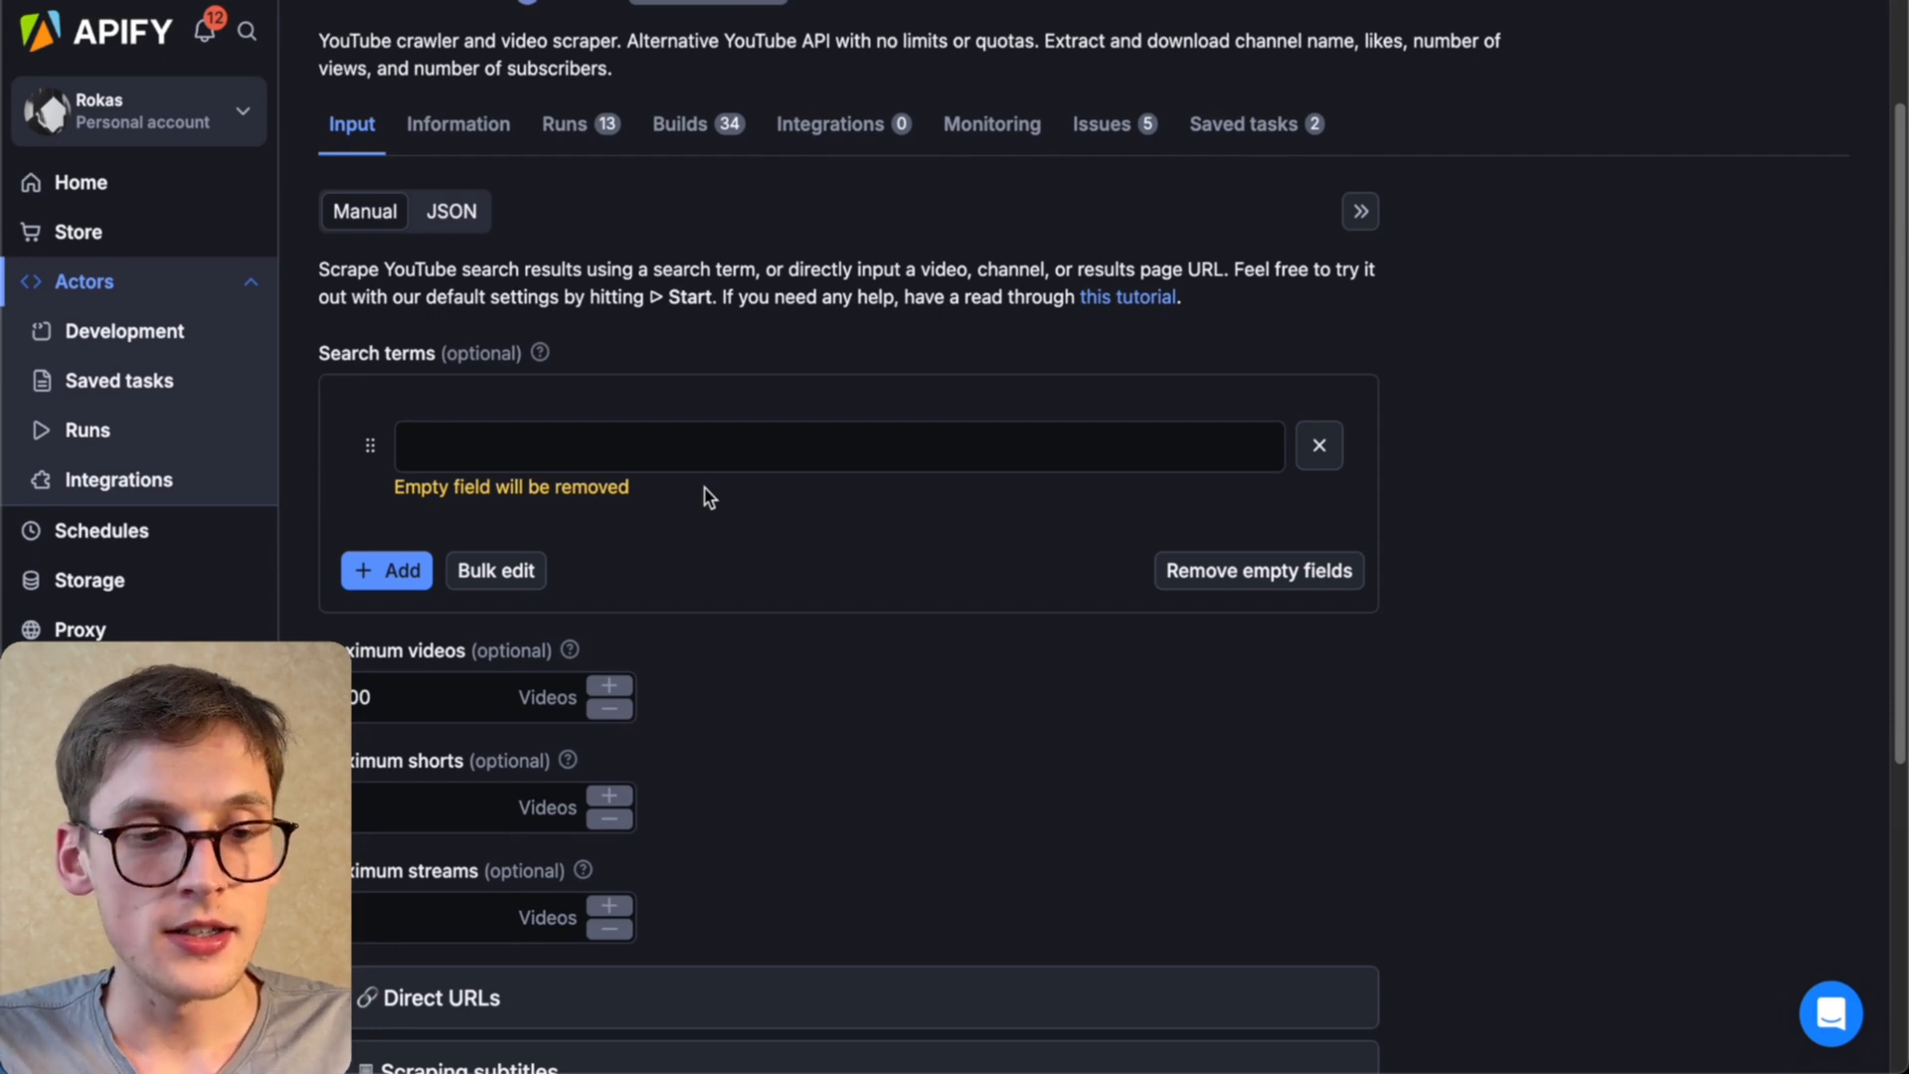
click(588, 456)
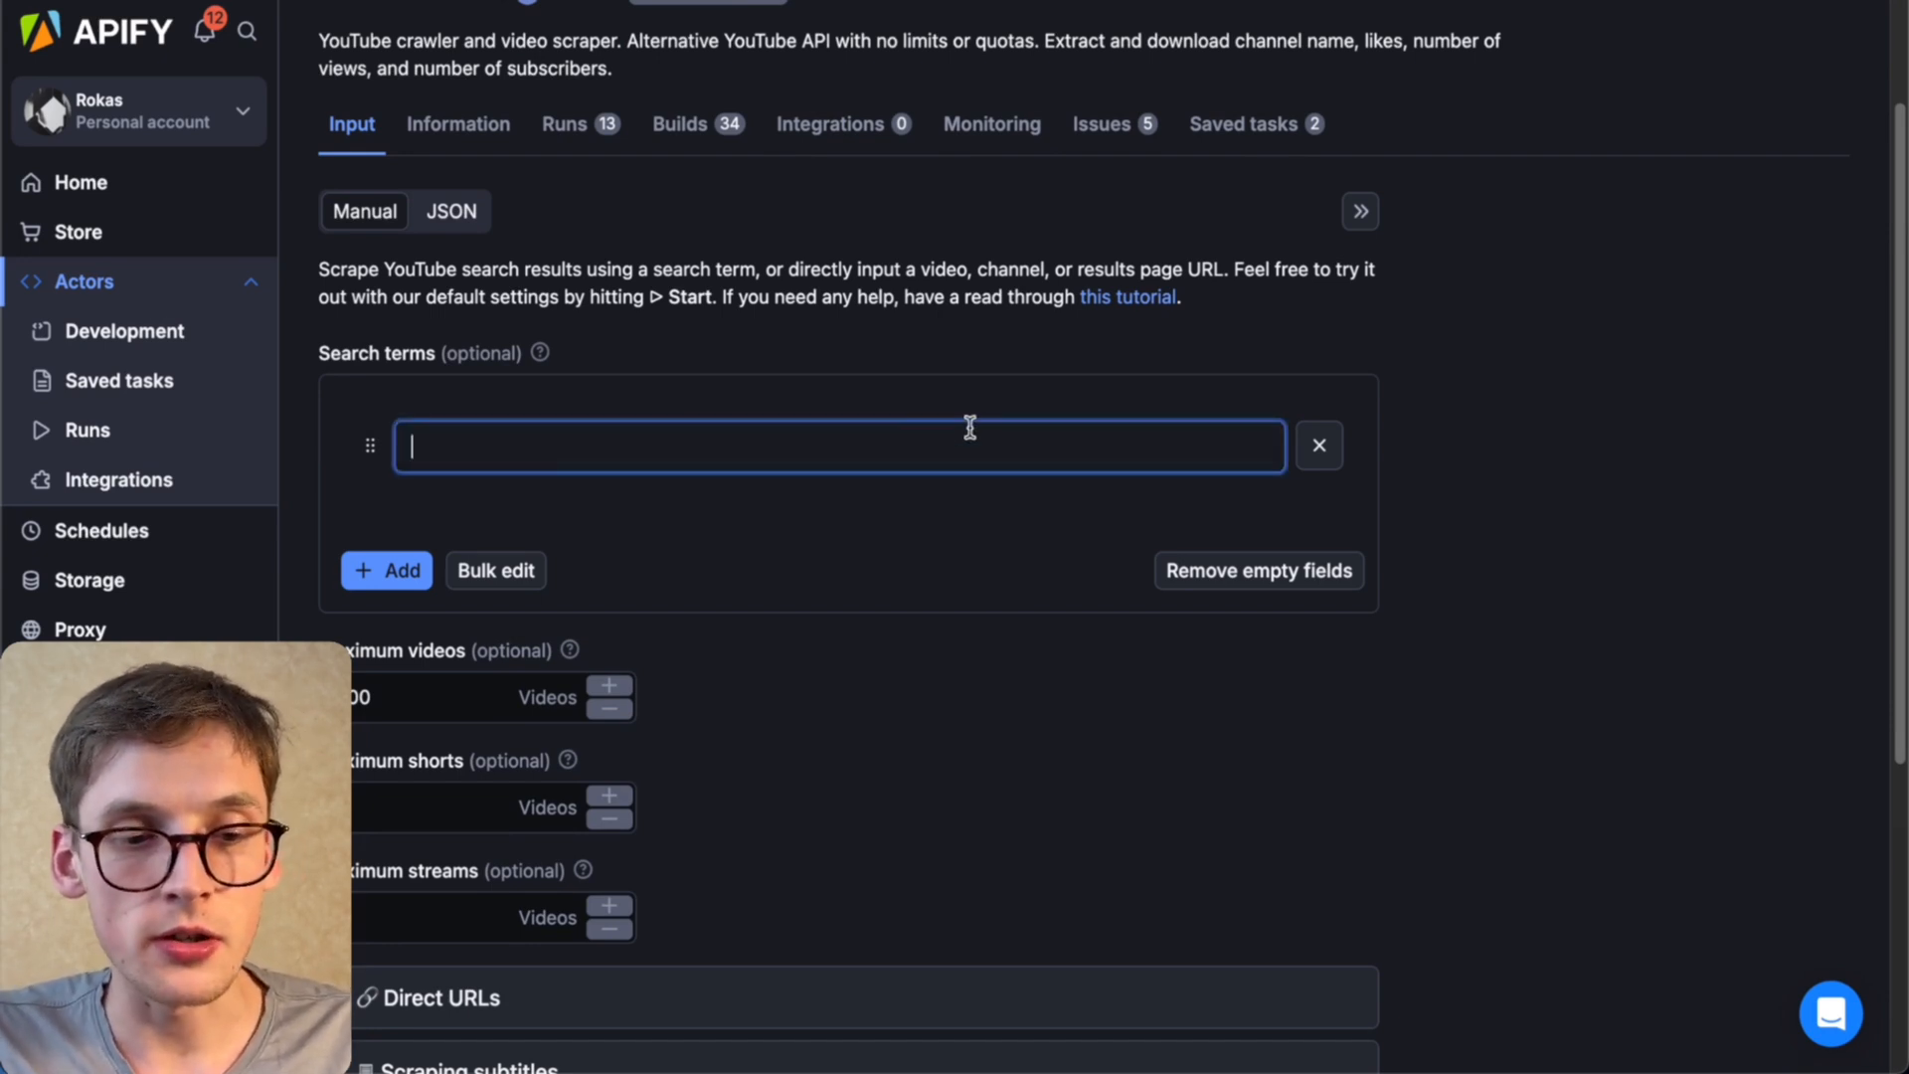
text(ai automati)
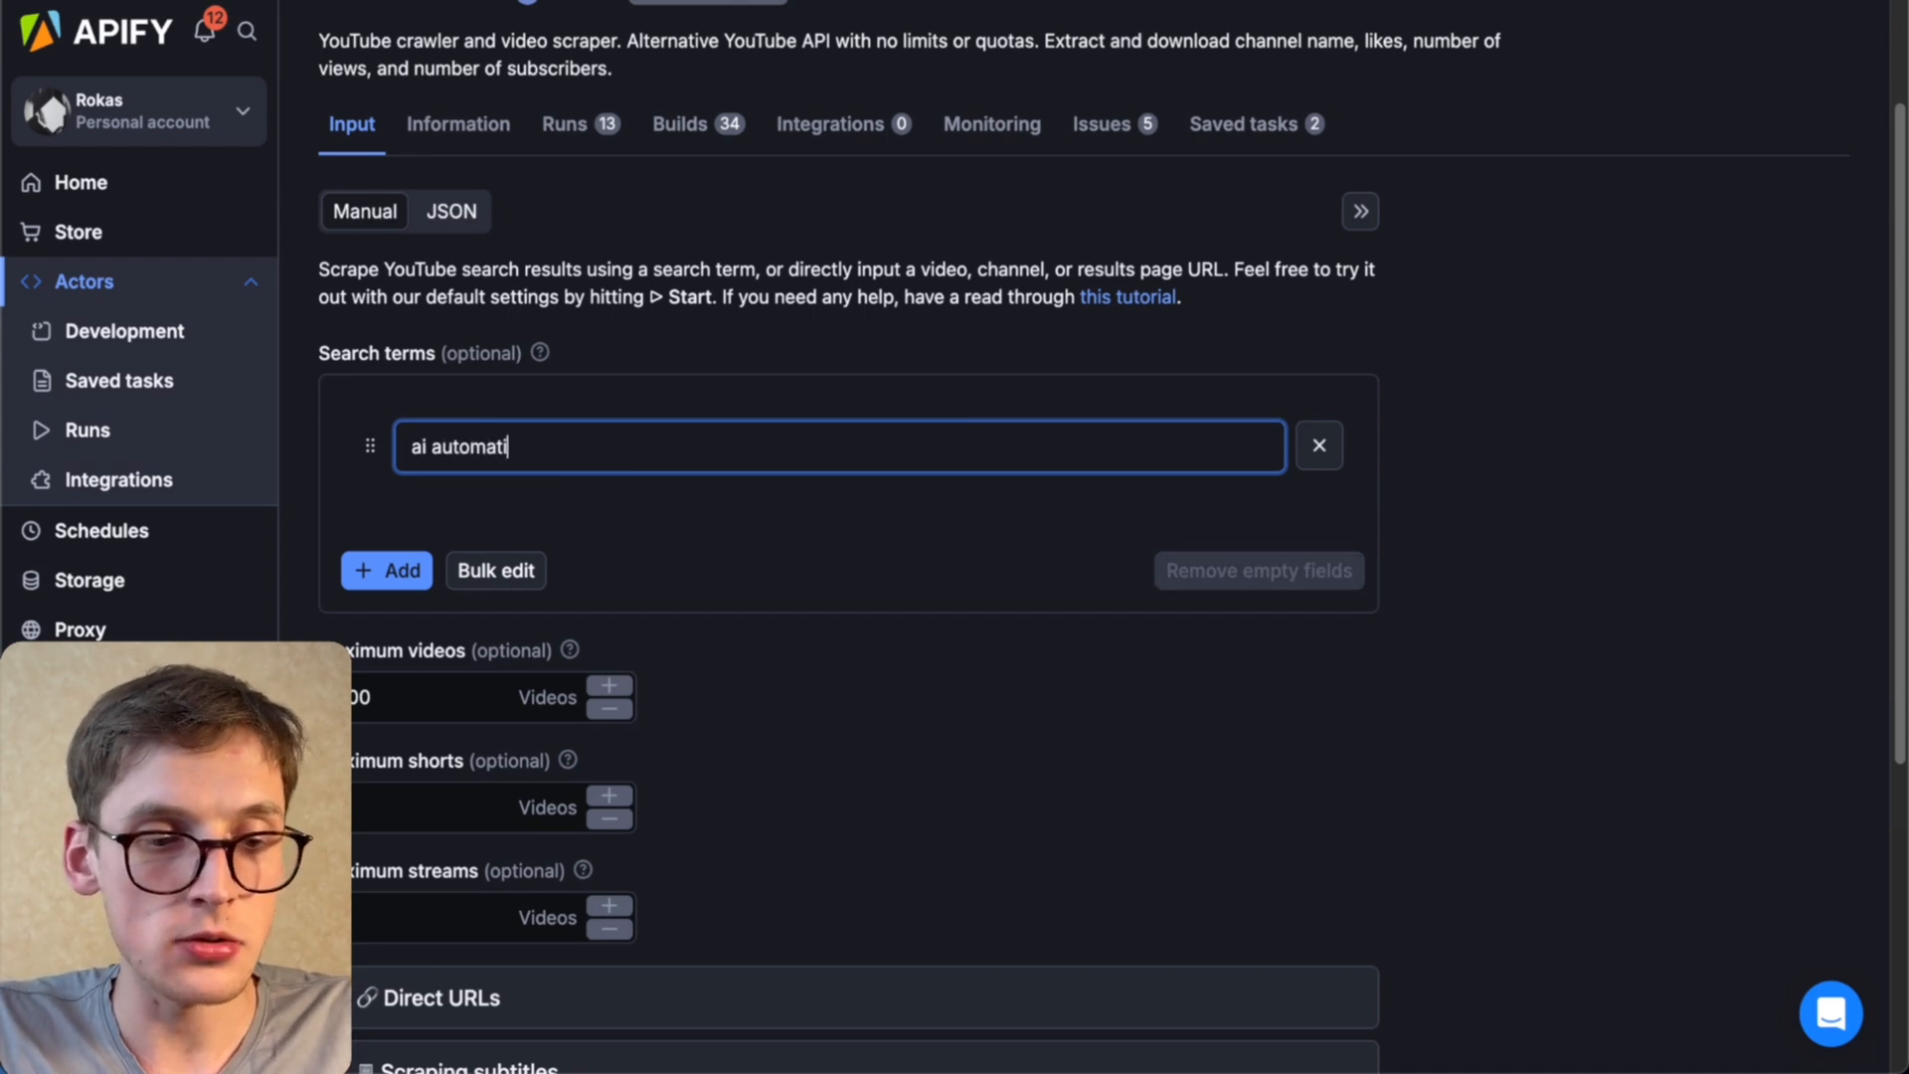
text(on agency)
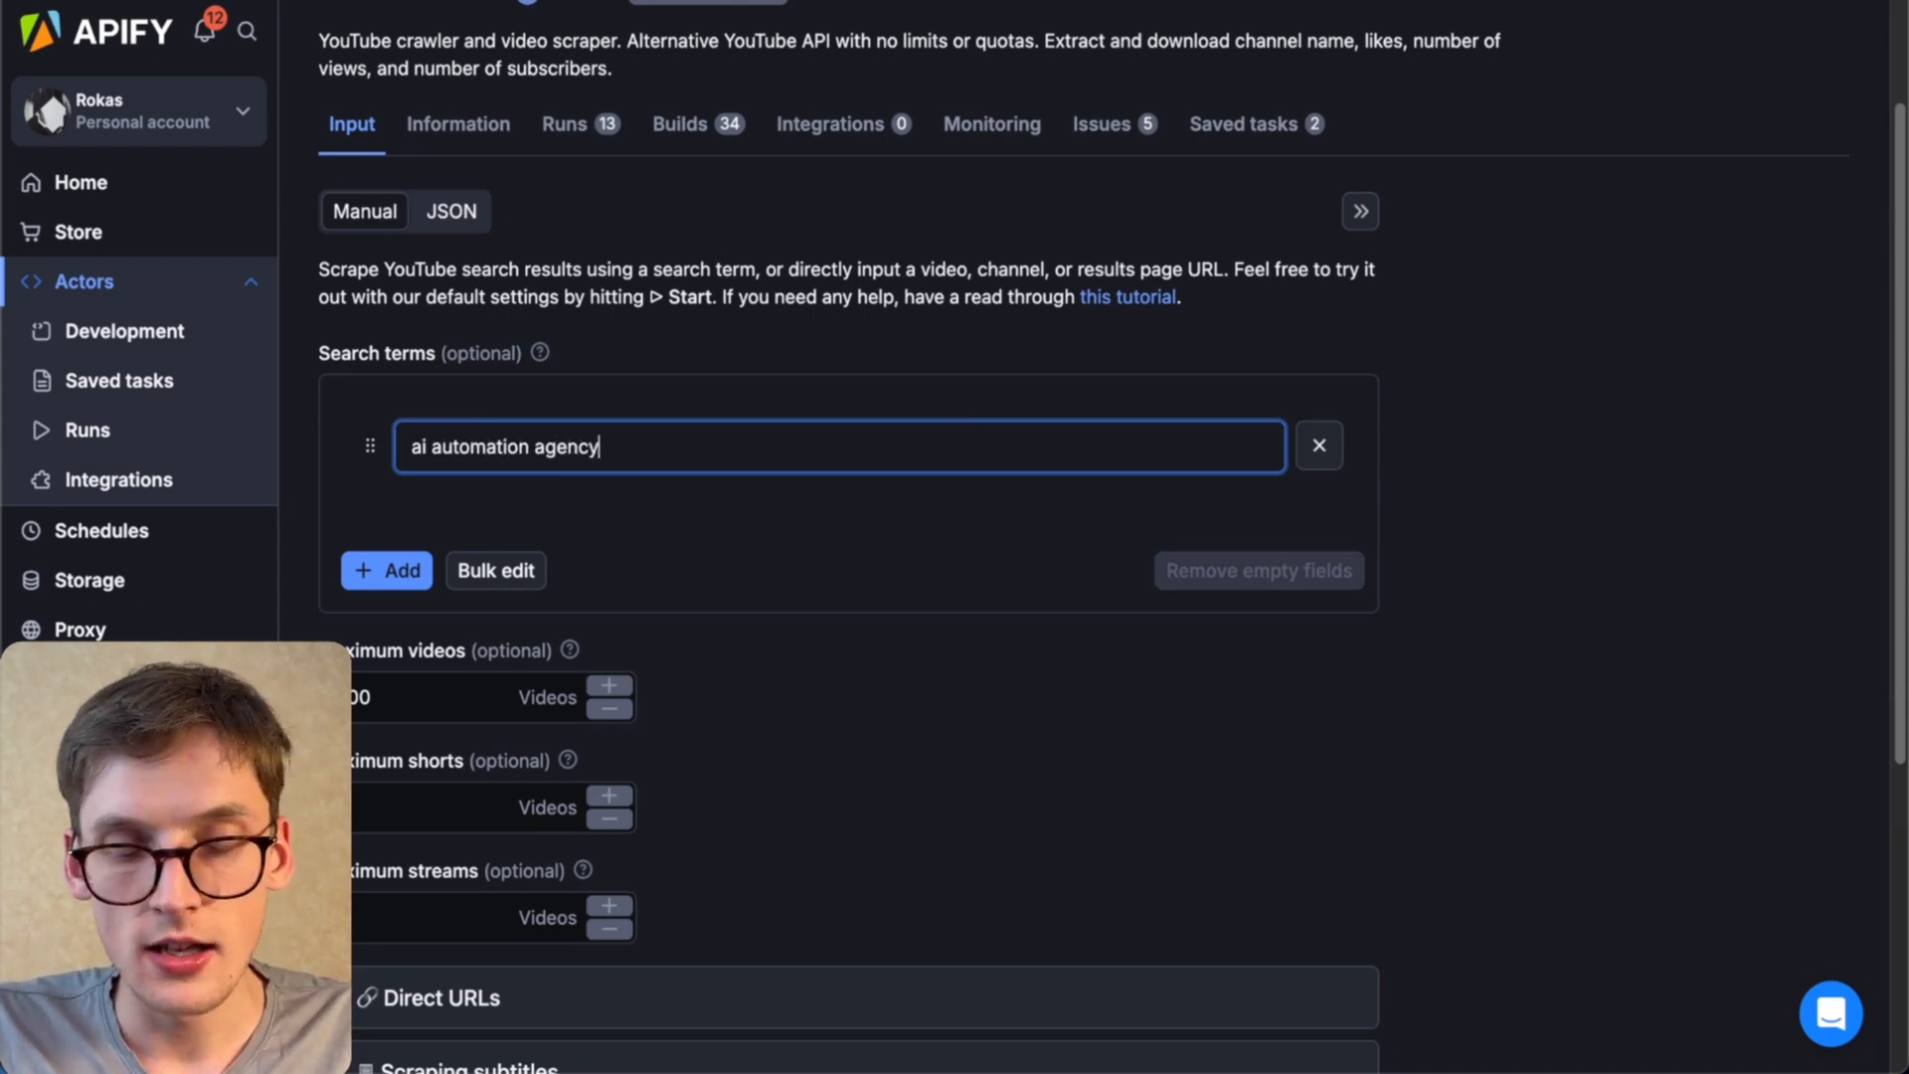
key(ctrl+a)
key(BackSpace)
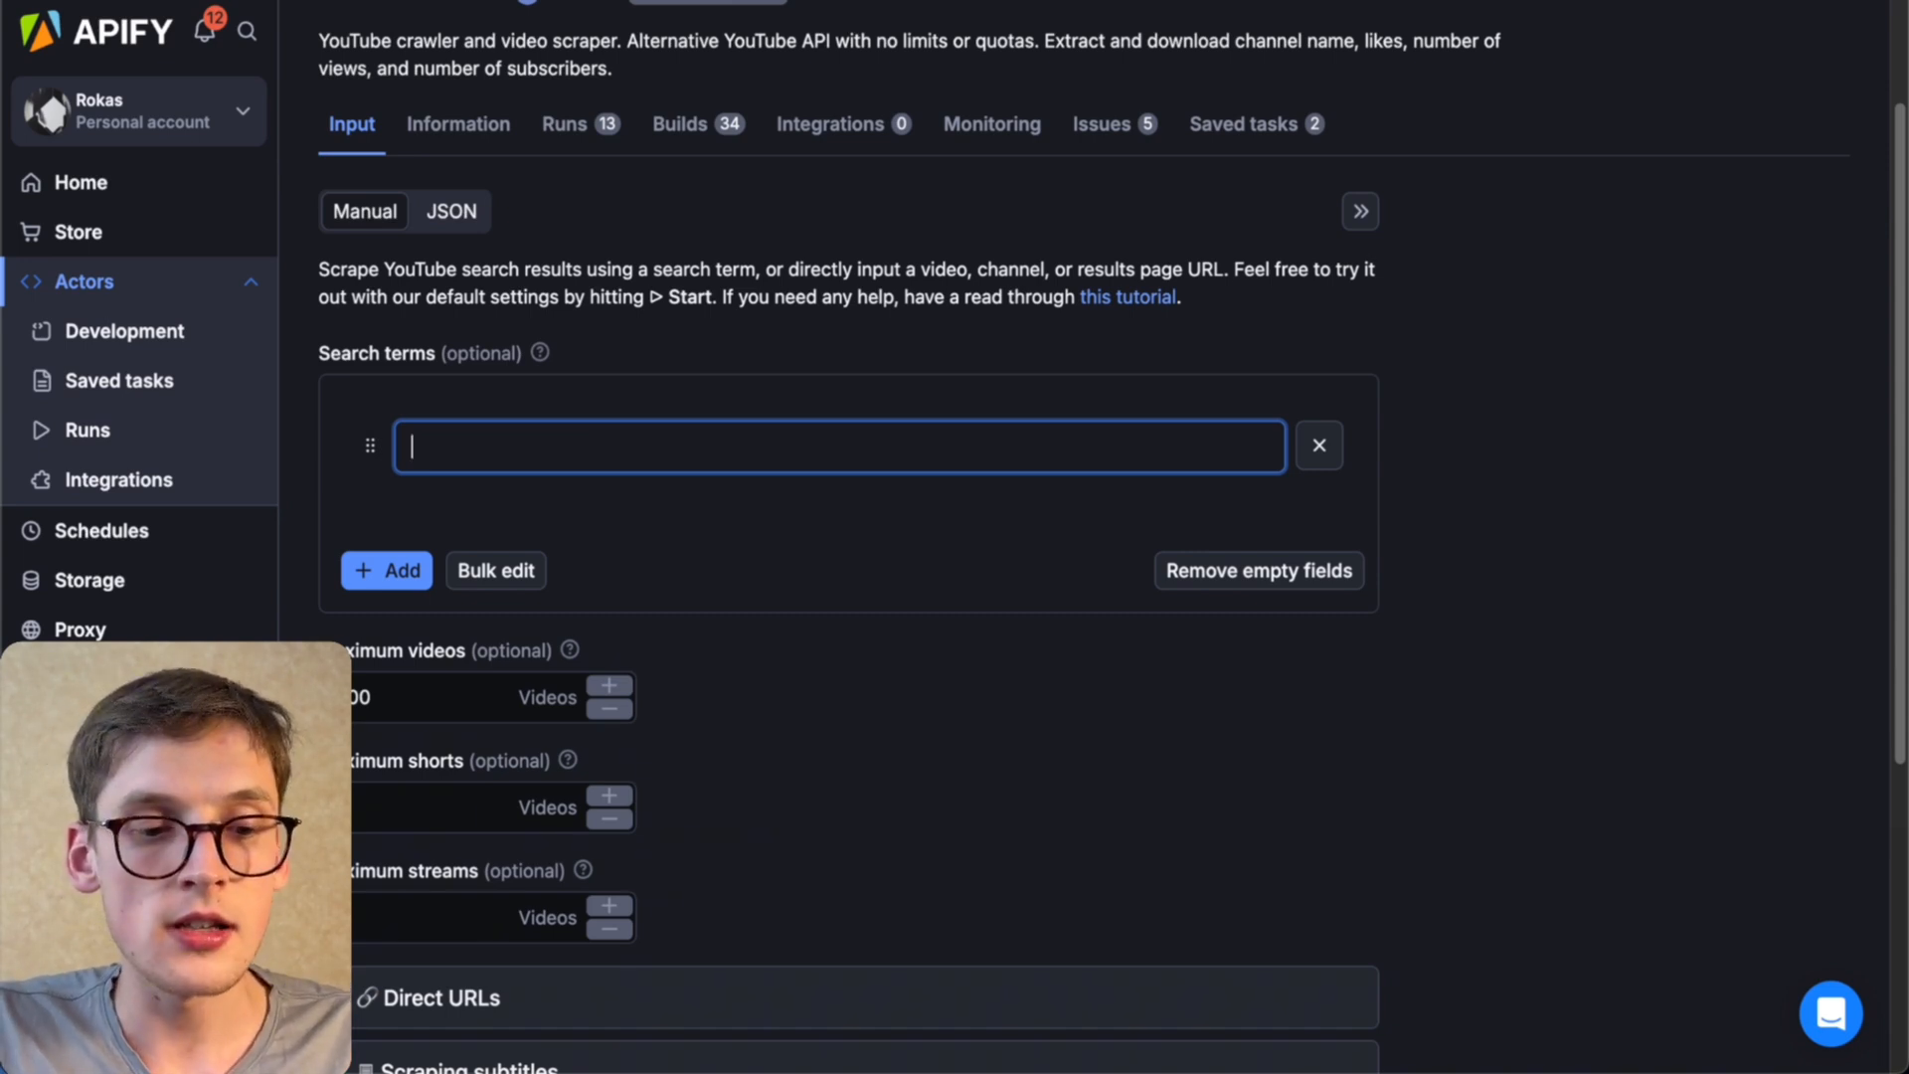
Step: Expand the Direct URLs and Scraping subtitles sections of the YouTube Scraper input and review their options
scroll(845, 597, down, 5)
click(347, 538)
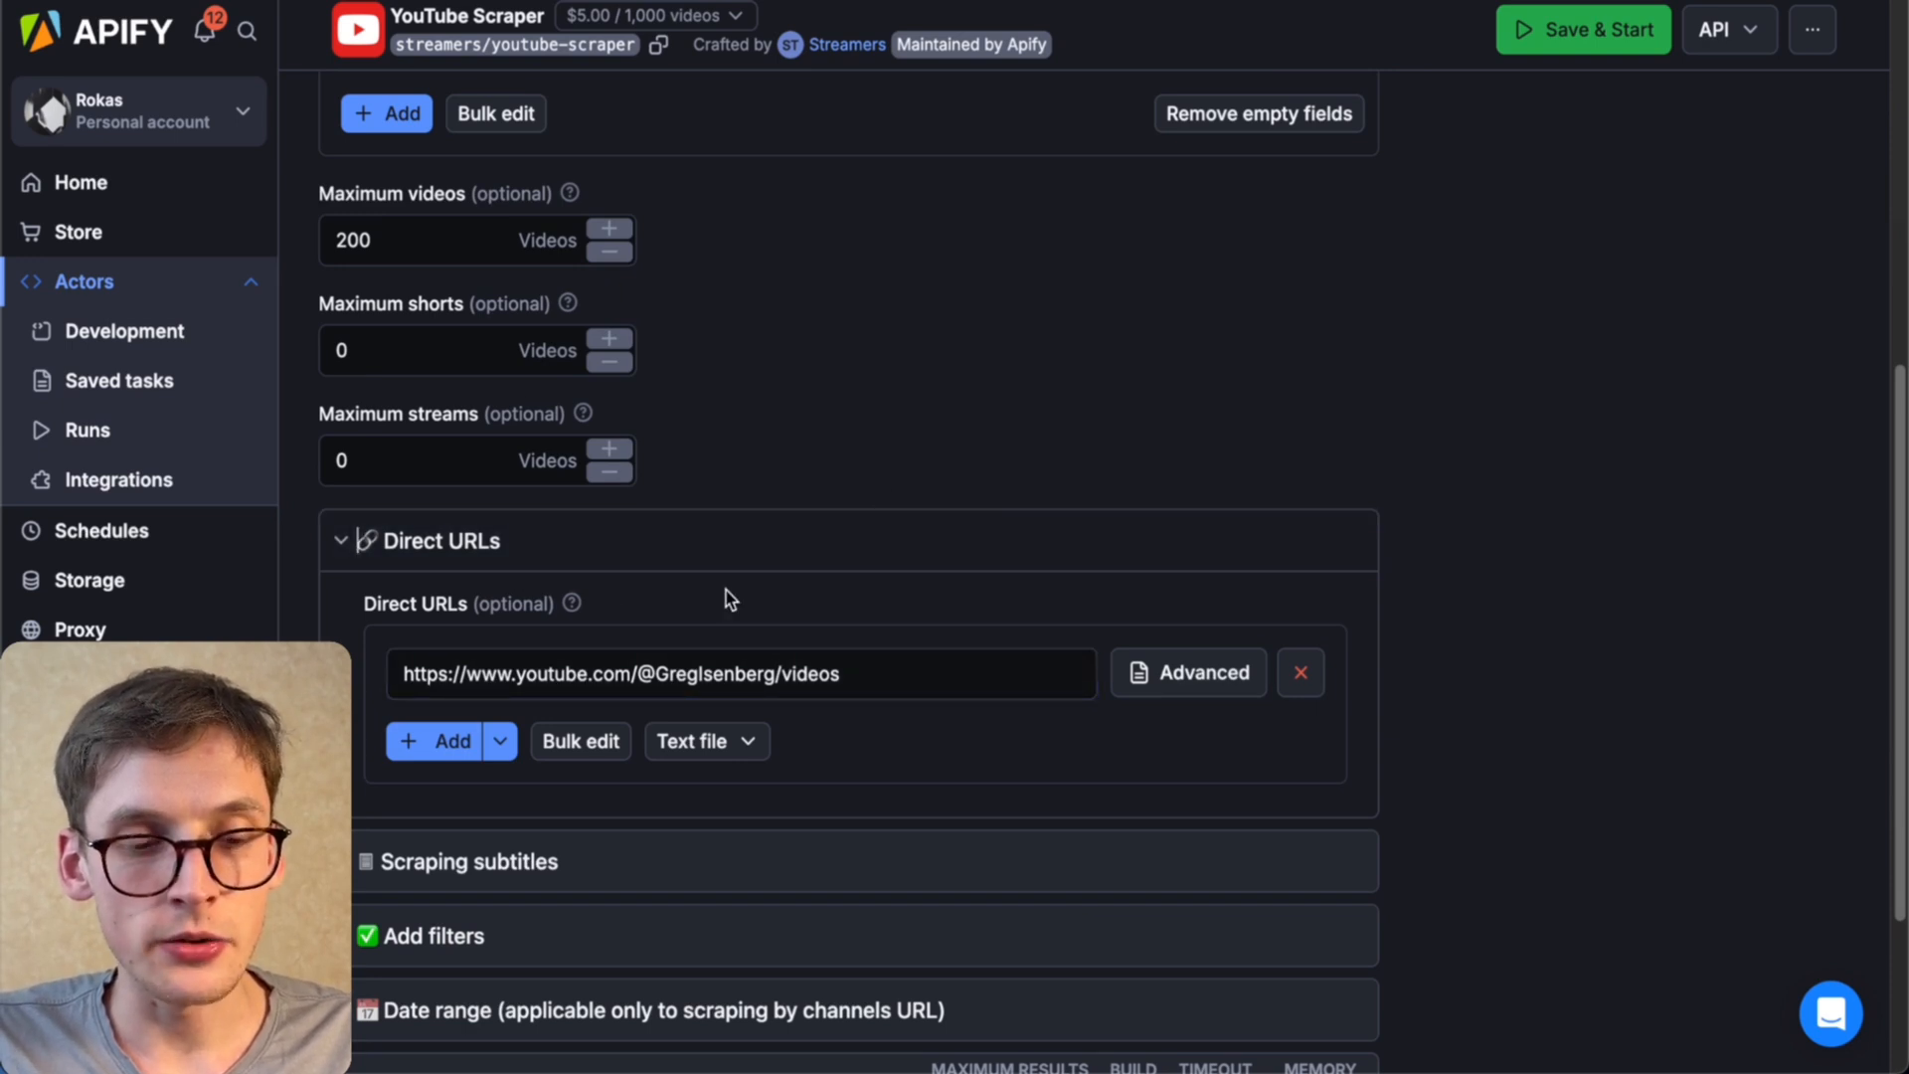
scroll(842, 566, down, 3)
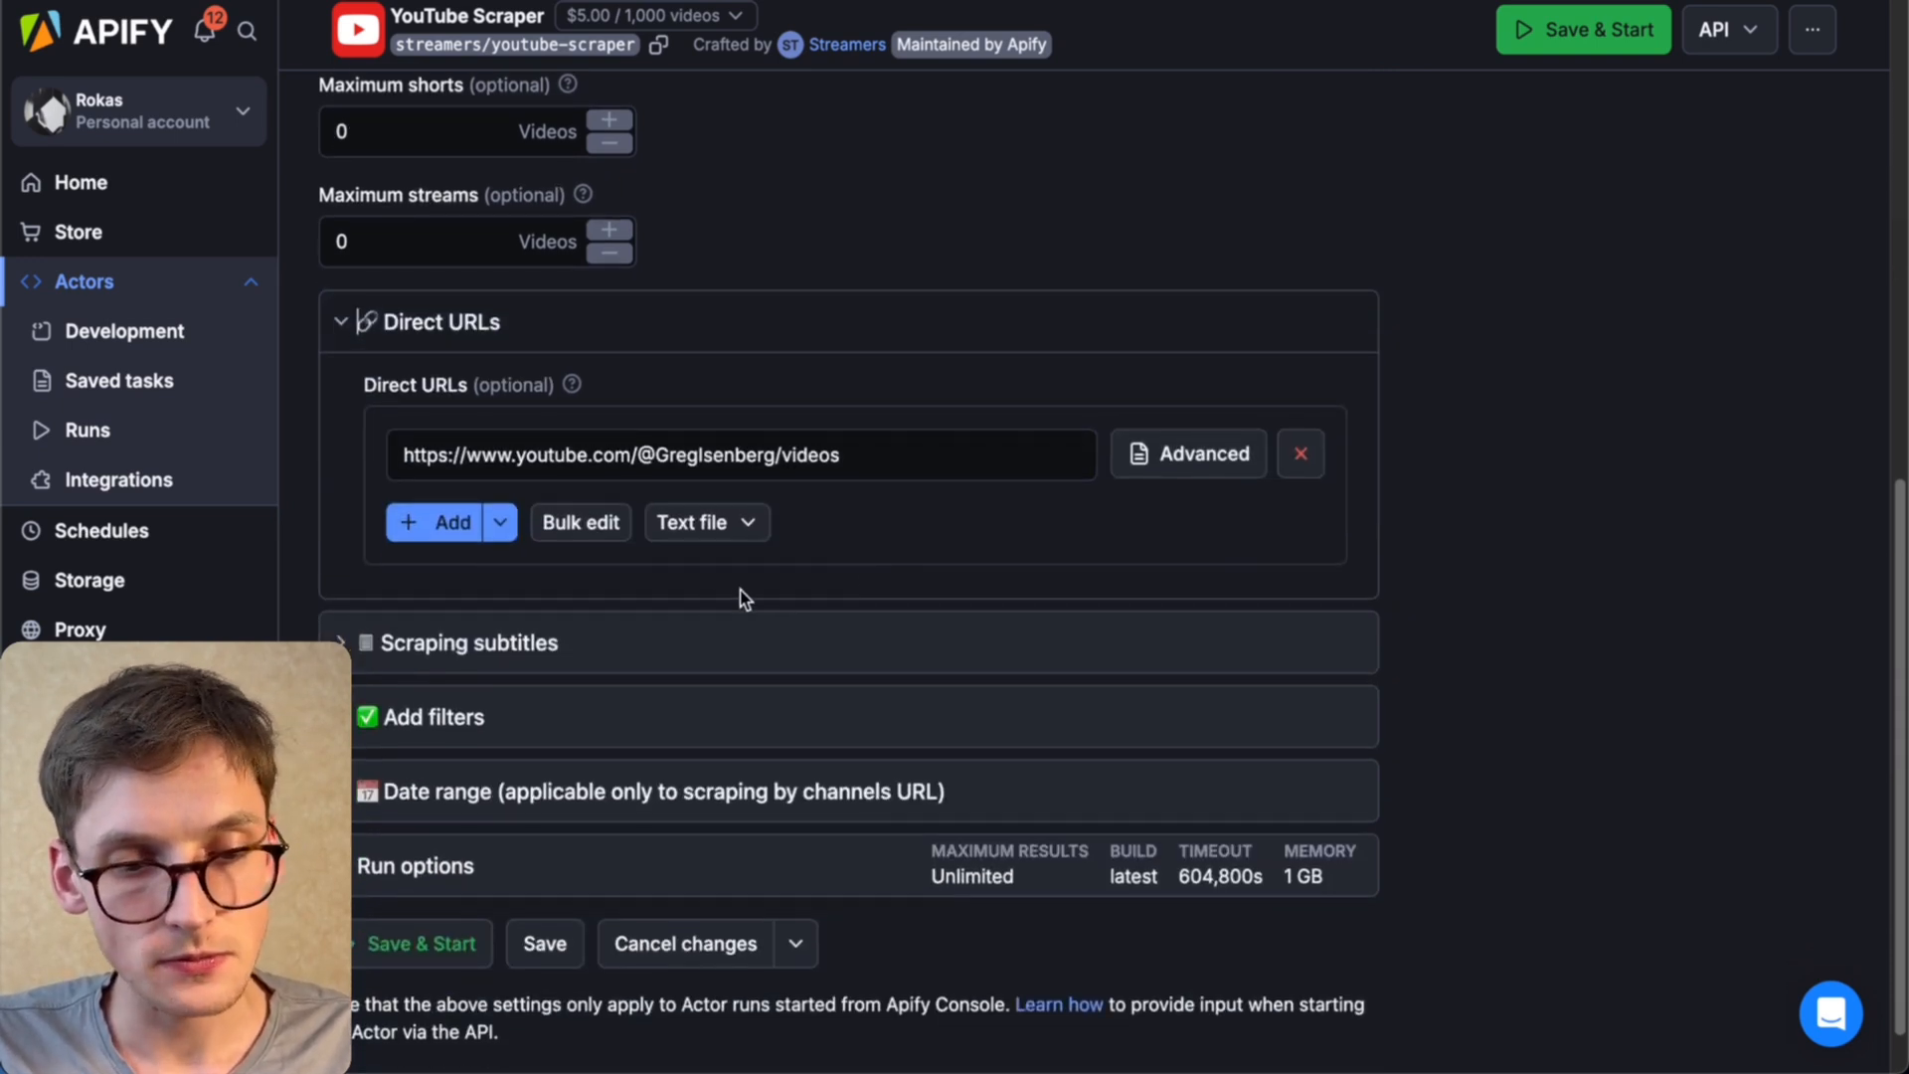
click(661, 641)
scroll(657, 667, down, 2)
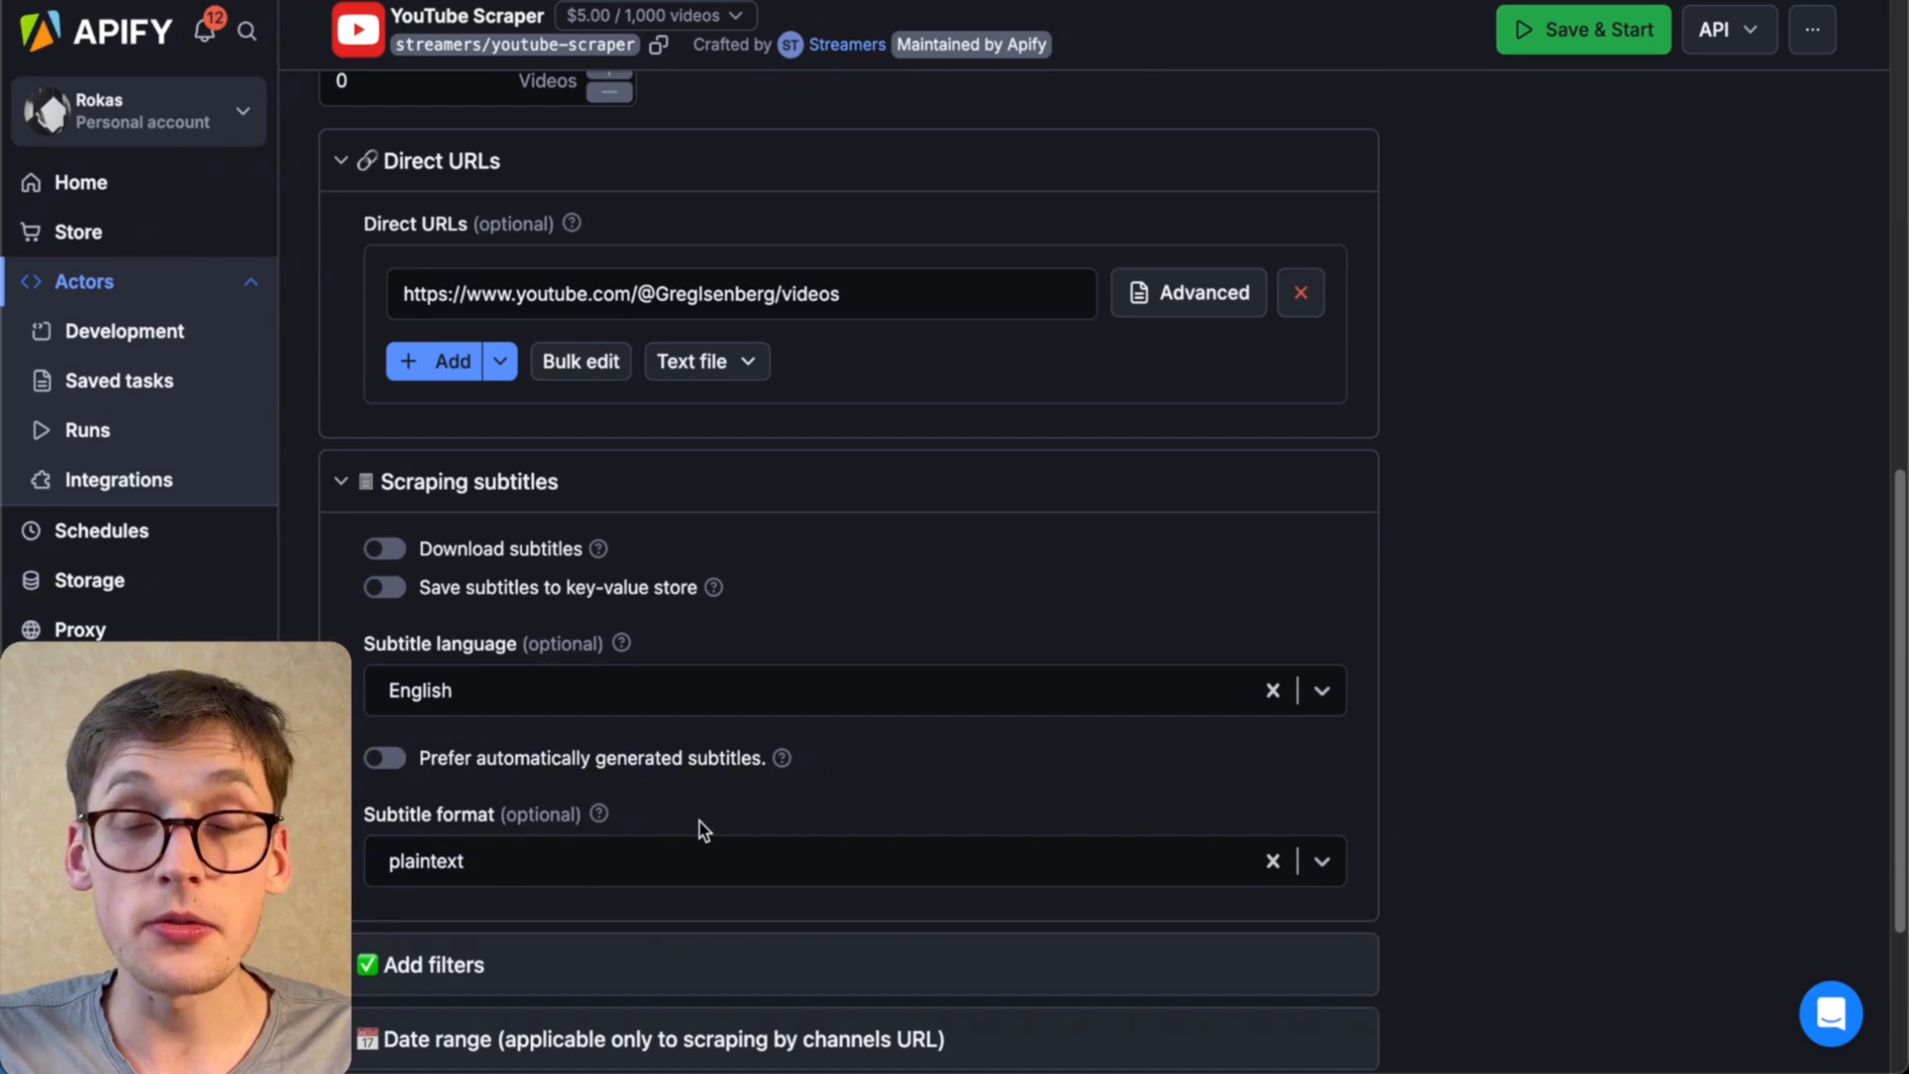
scroll(700, 821, down, 3)
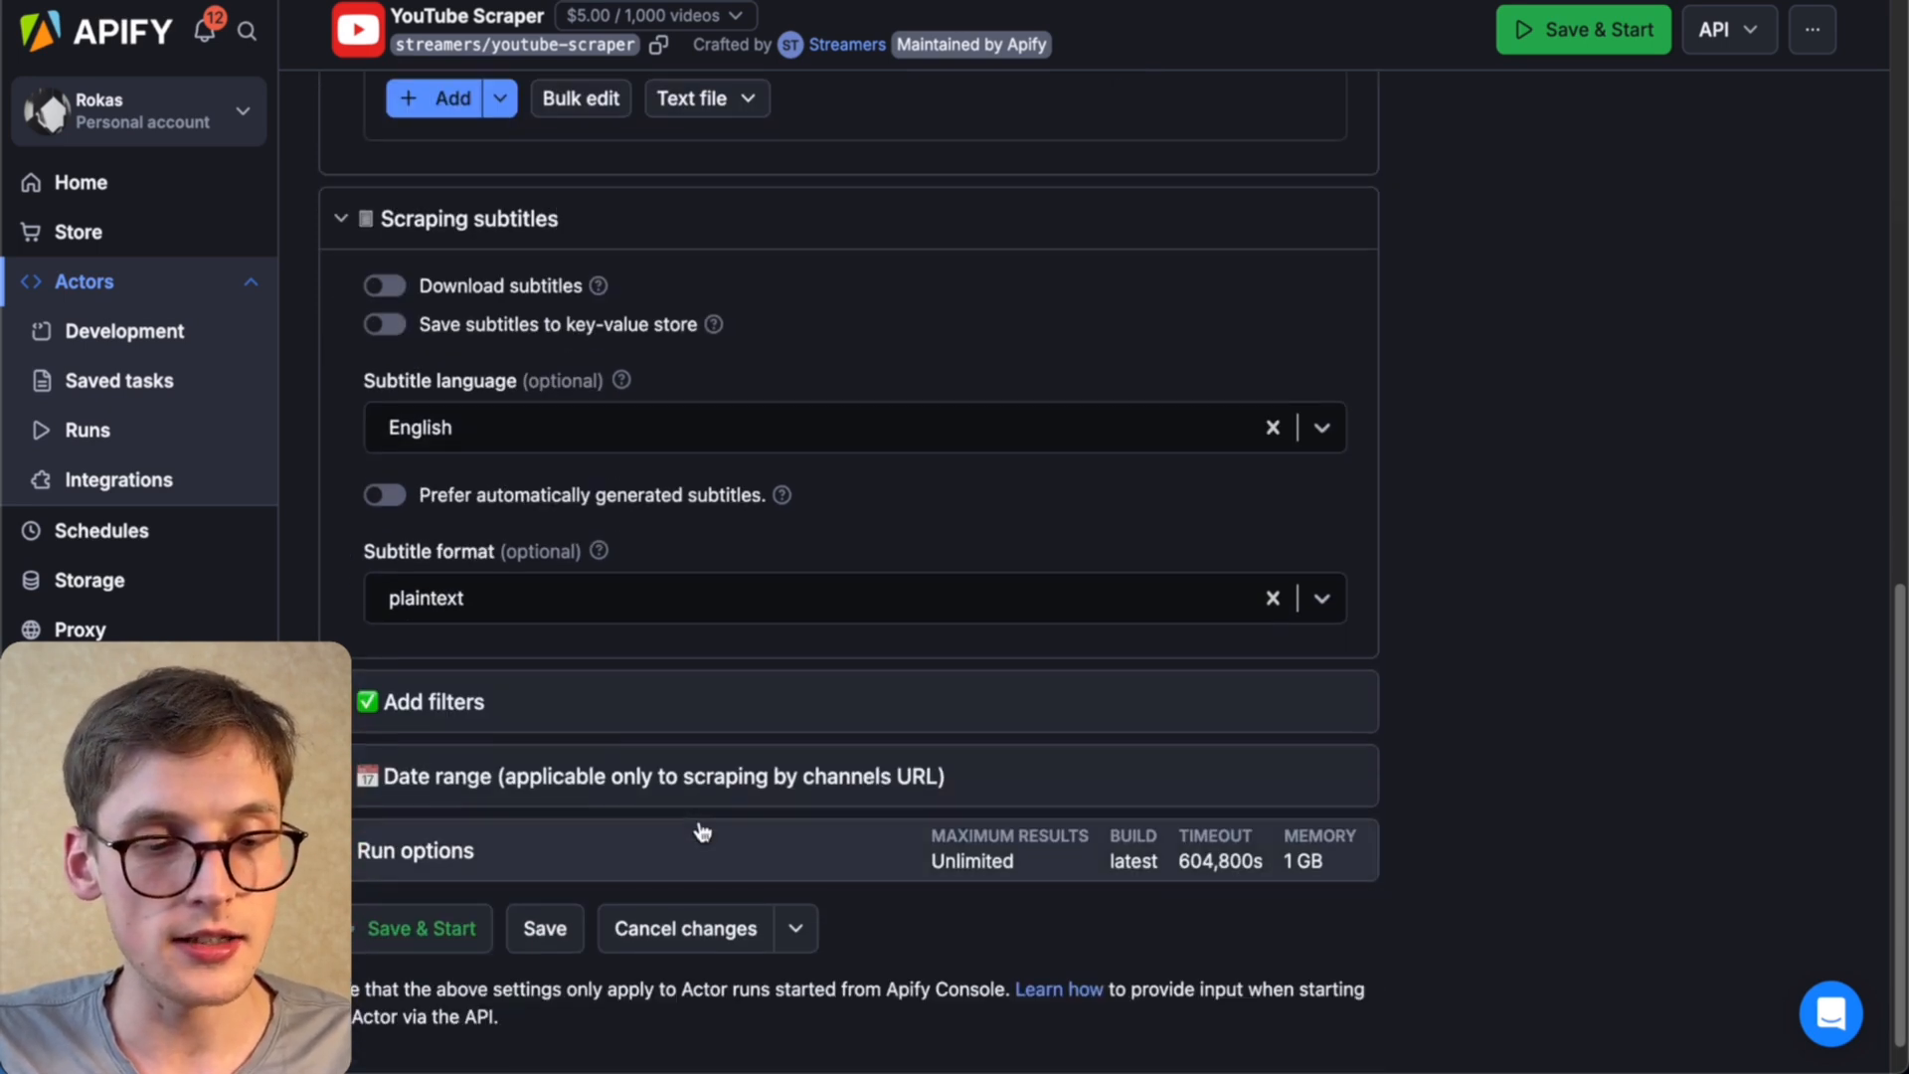
Step: Expand the Add filters section, review the sorting, date, video type, length and feature options, and return to the search terms
click(562, 698)
scroll(844, 814, down, 5)
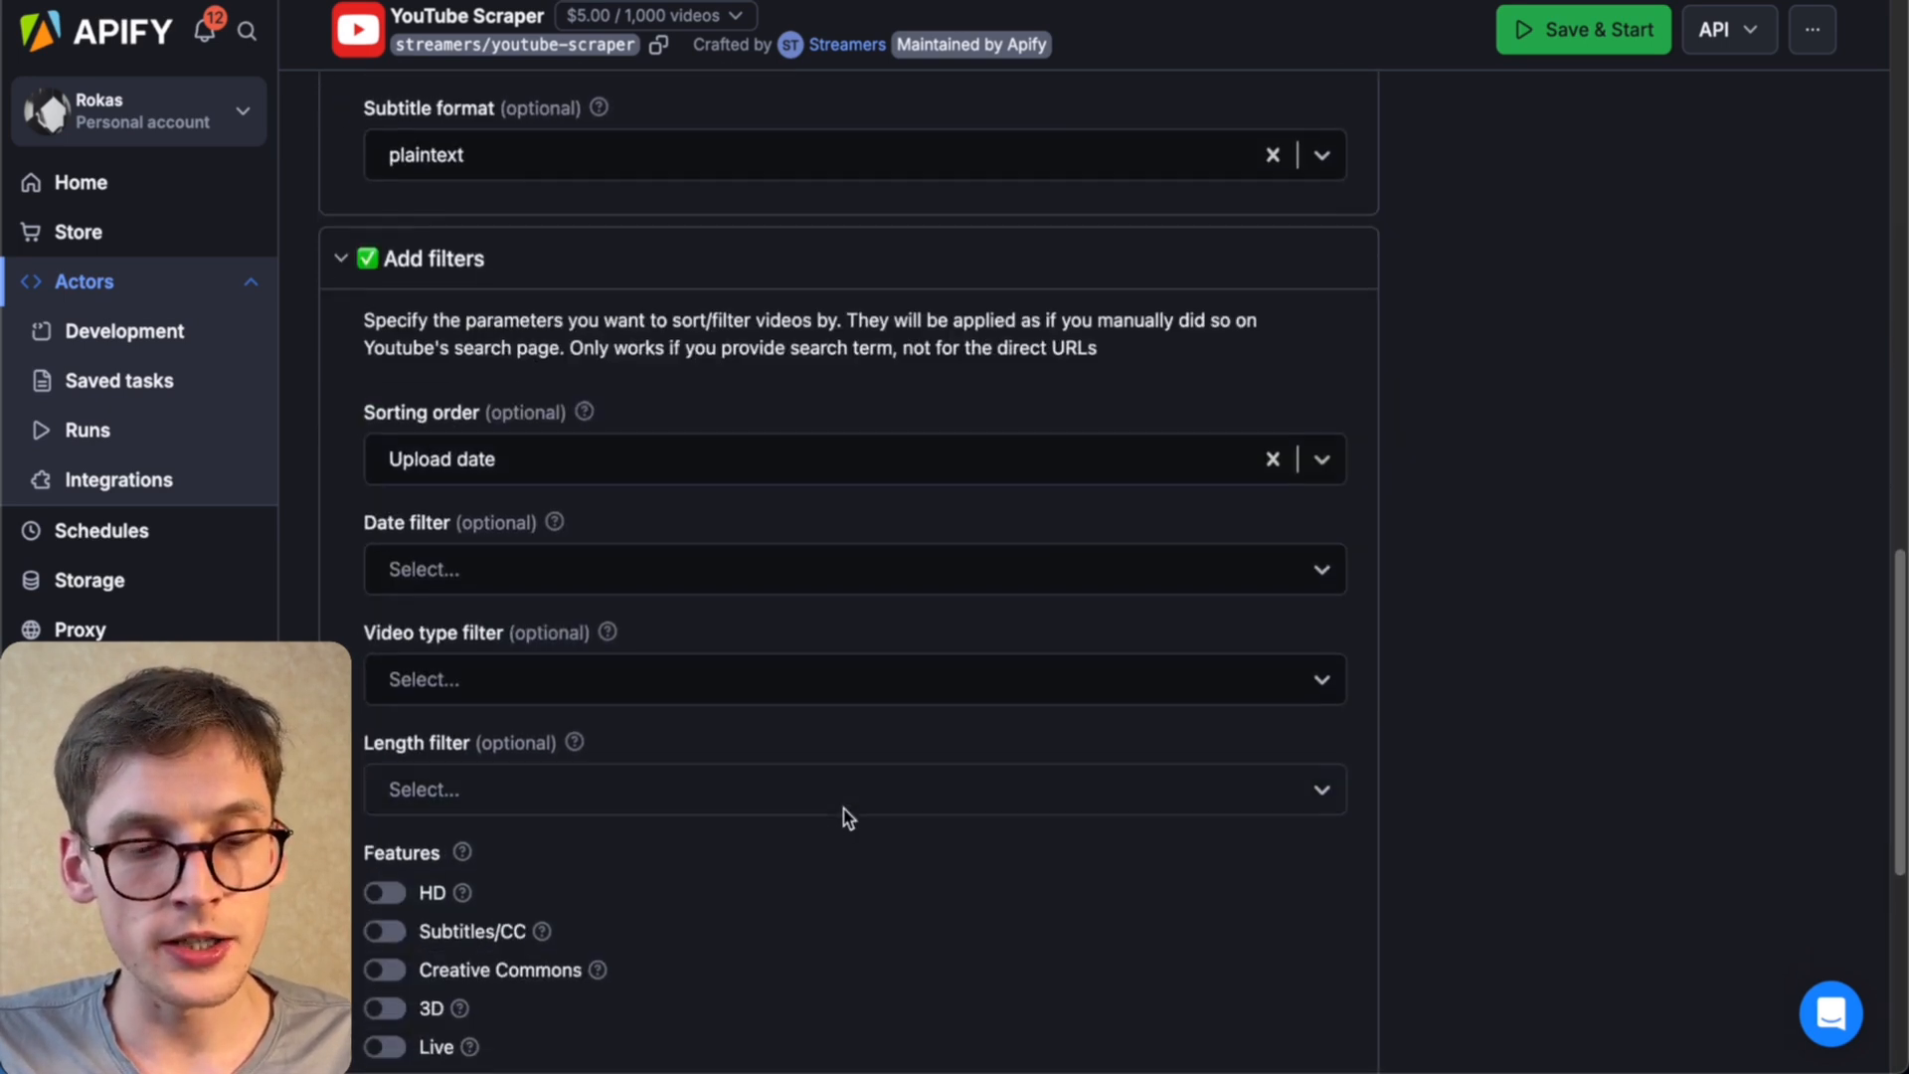
scroll(847, 818, down, 1)
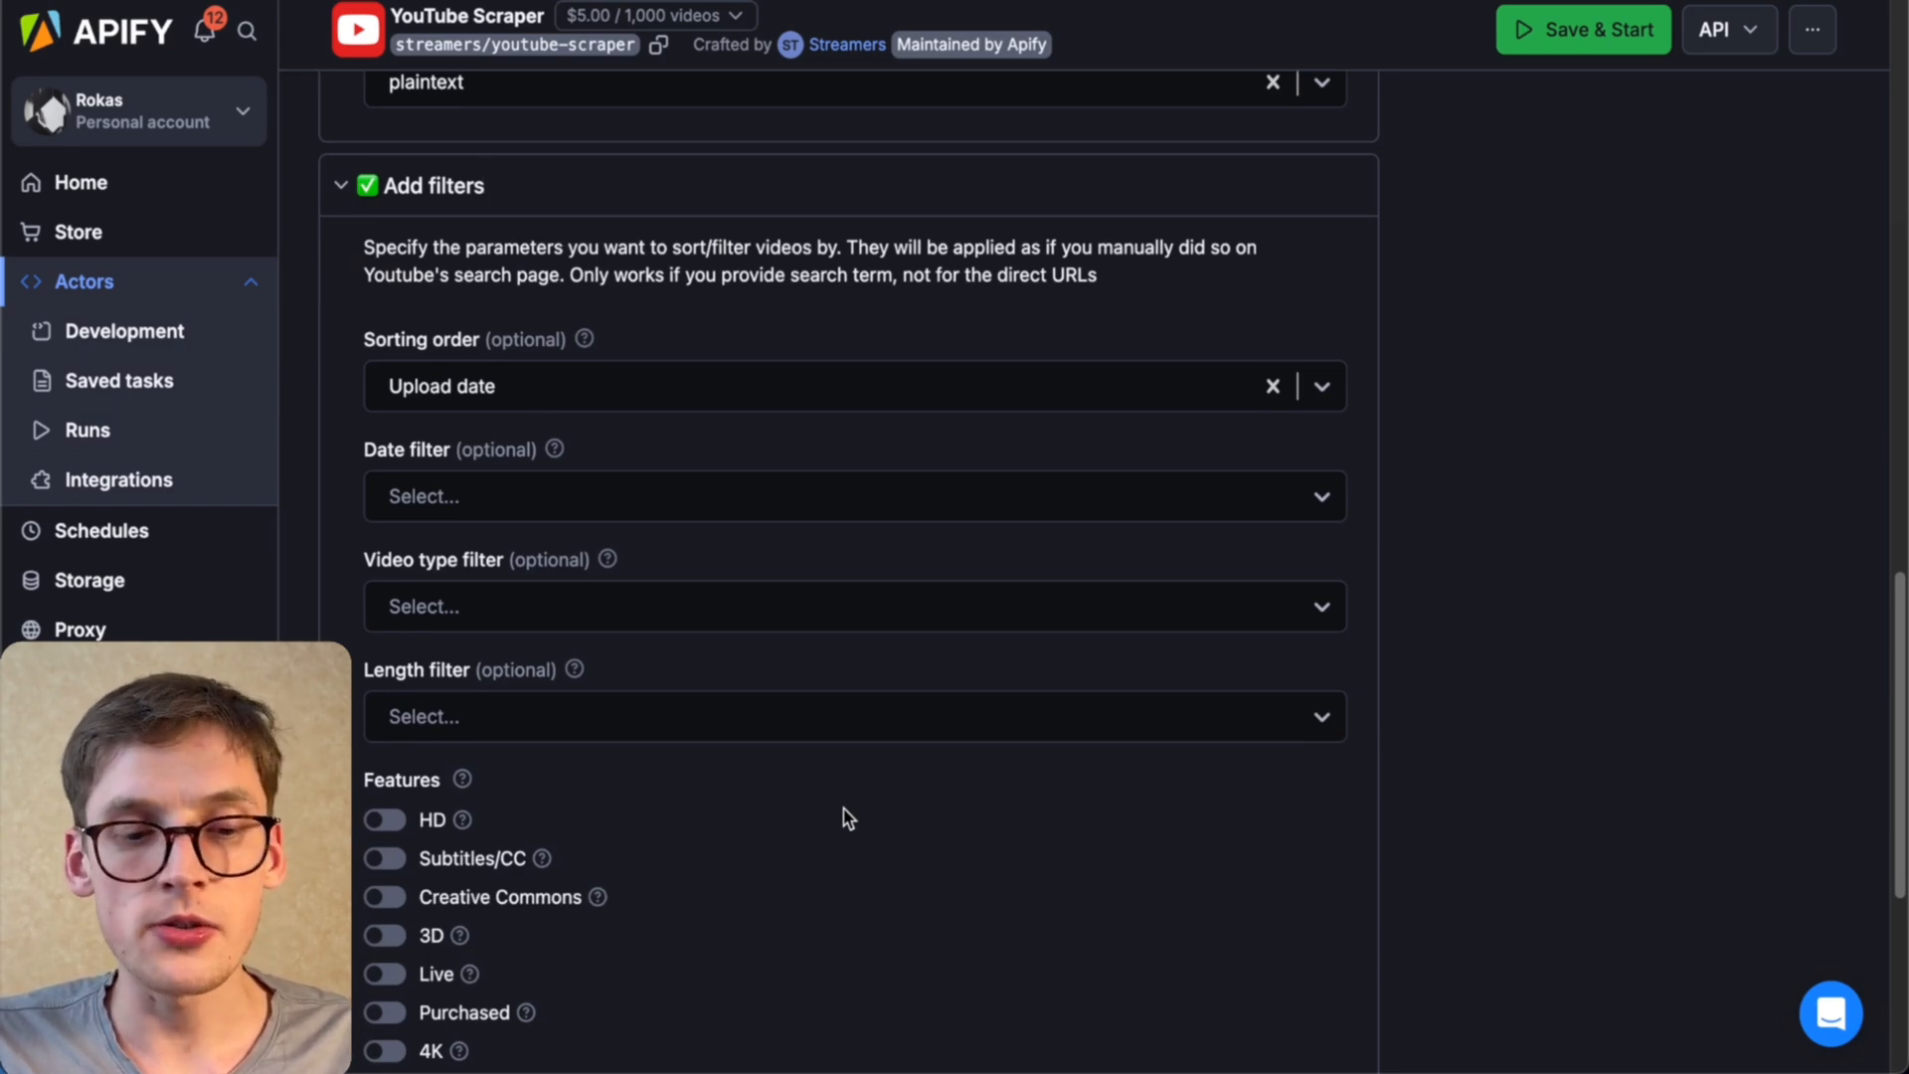
scroll(848, 817, up, 20)
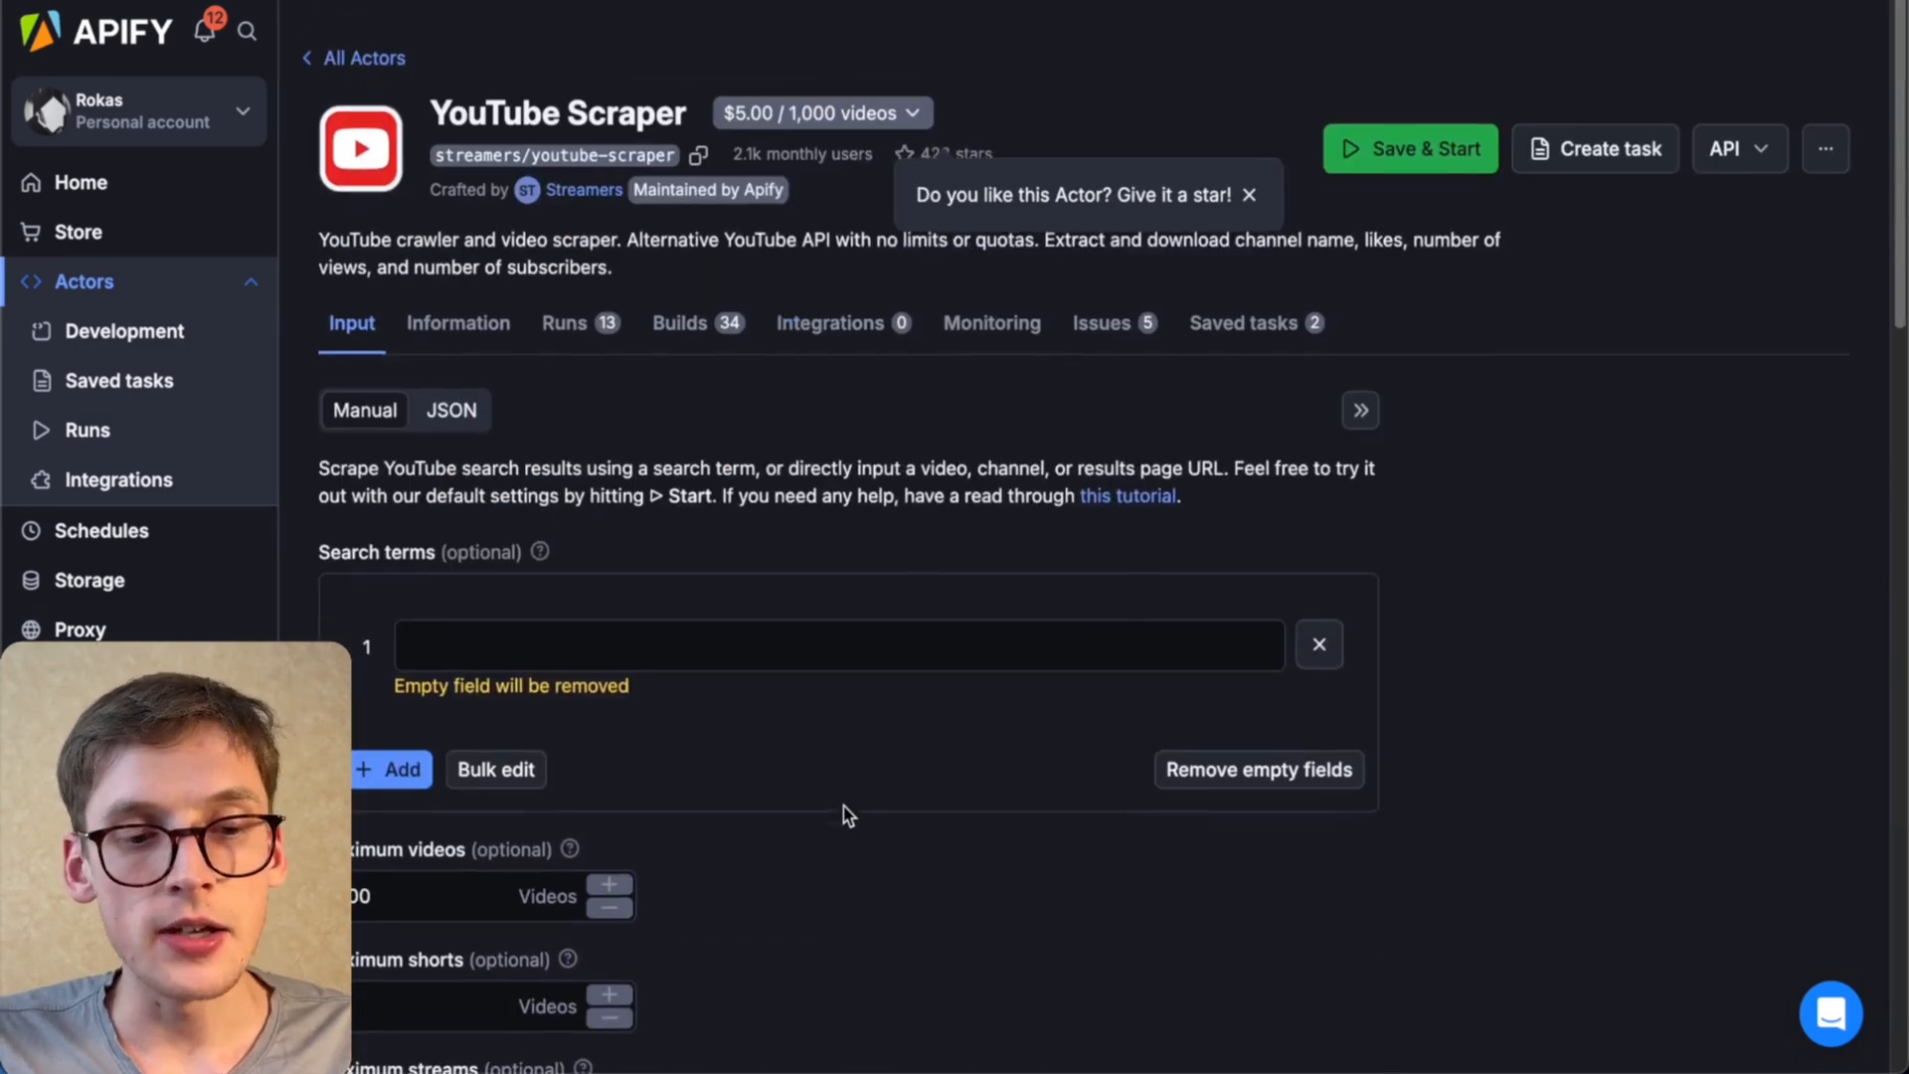
scroll(848, 815, down, 1)
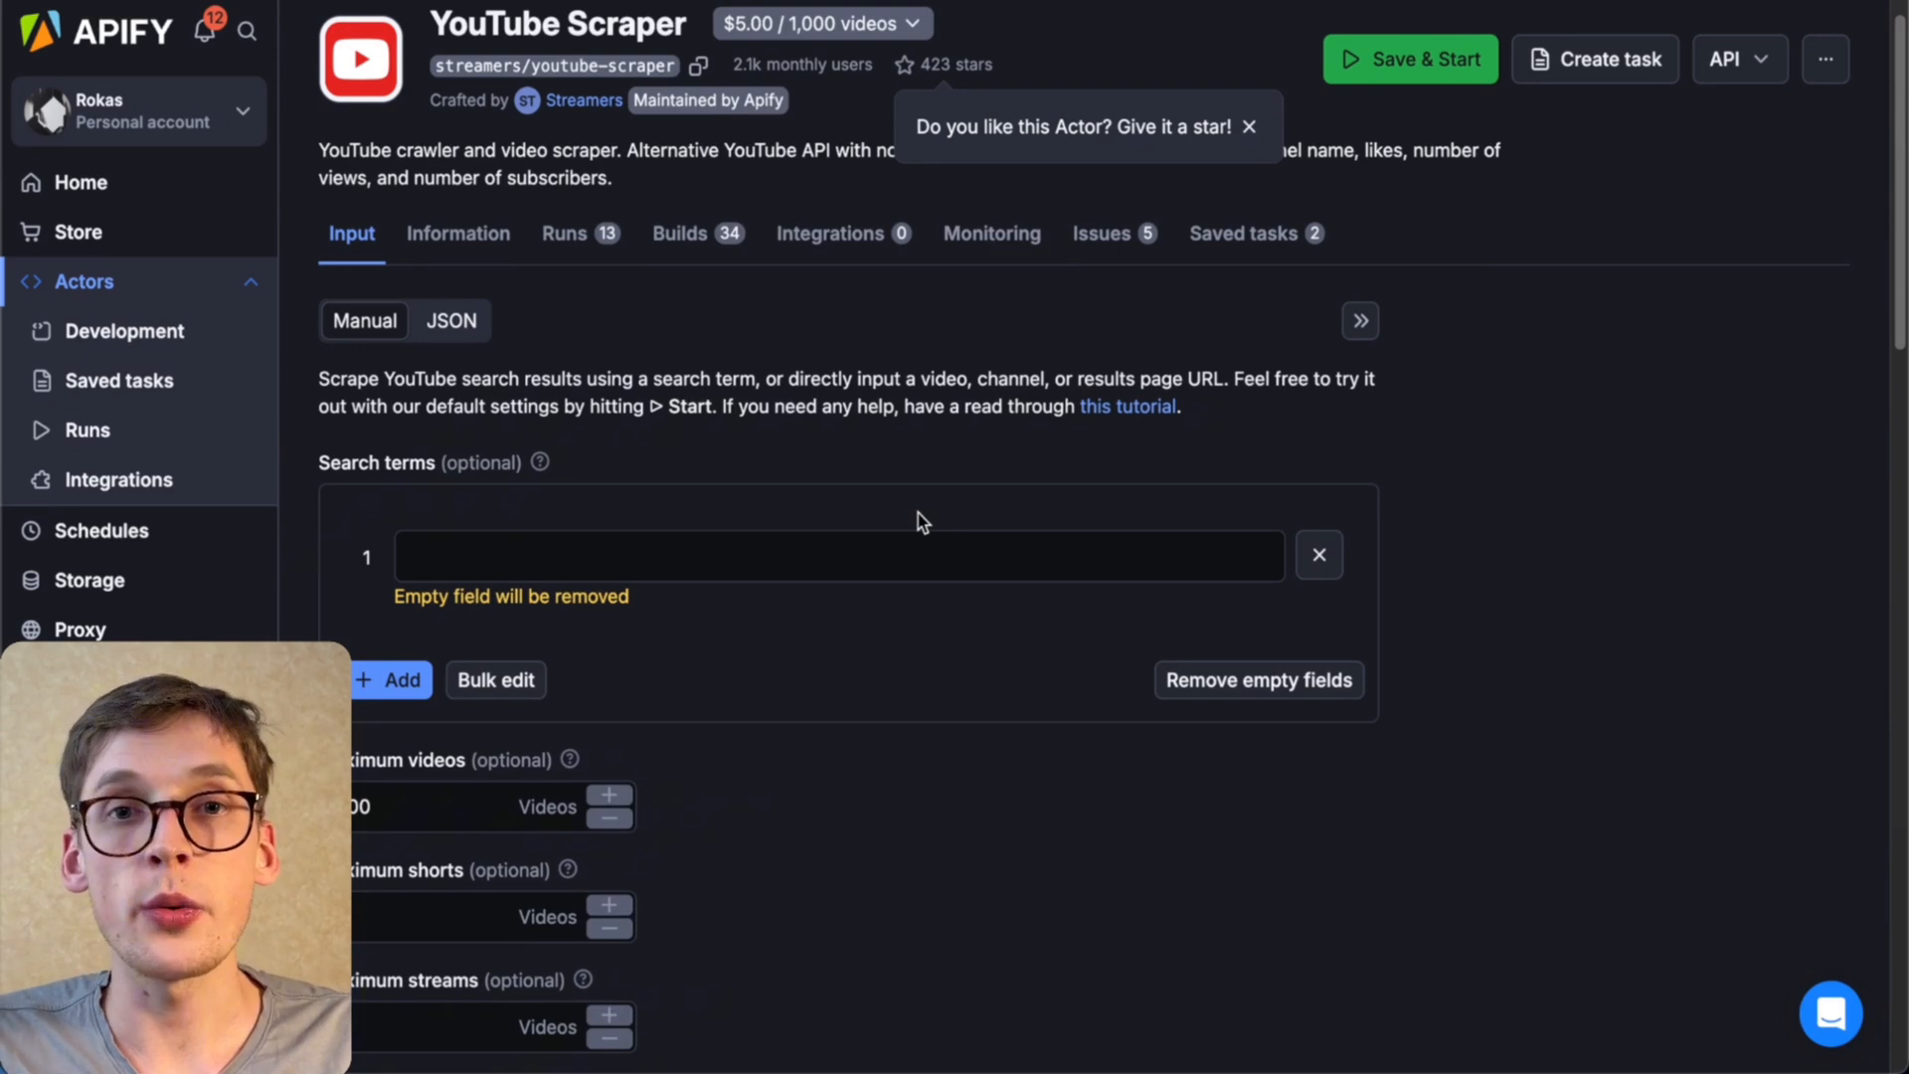
Step: Show the YouTube Scraper input as JSON and select its code
click(470, 324)
scroll(929, 652, down, 1)
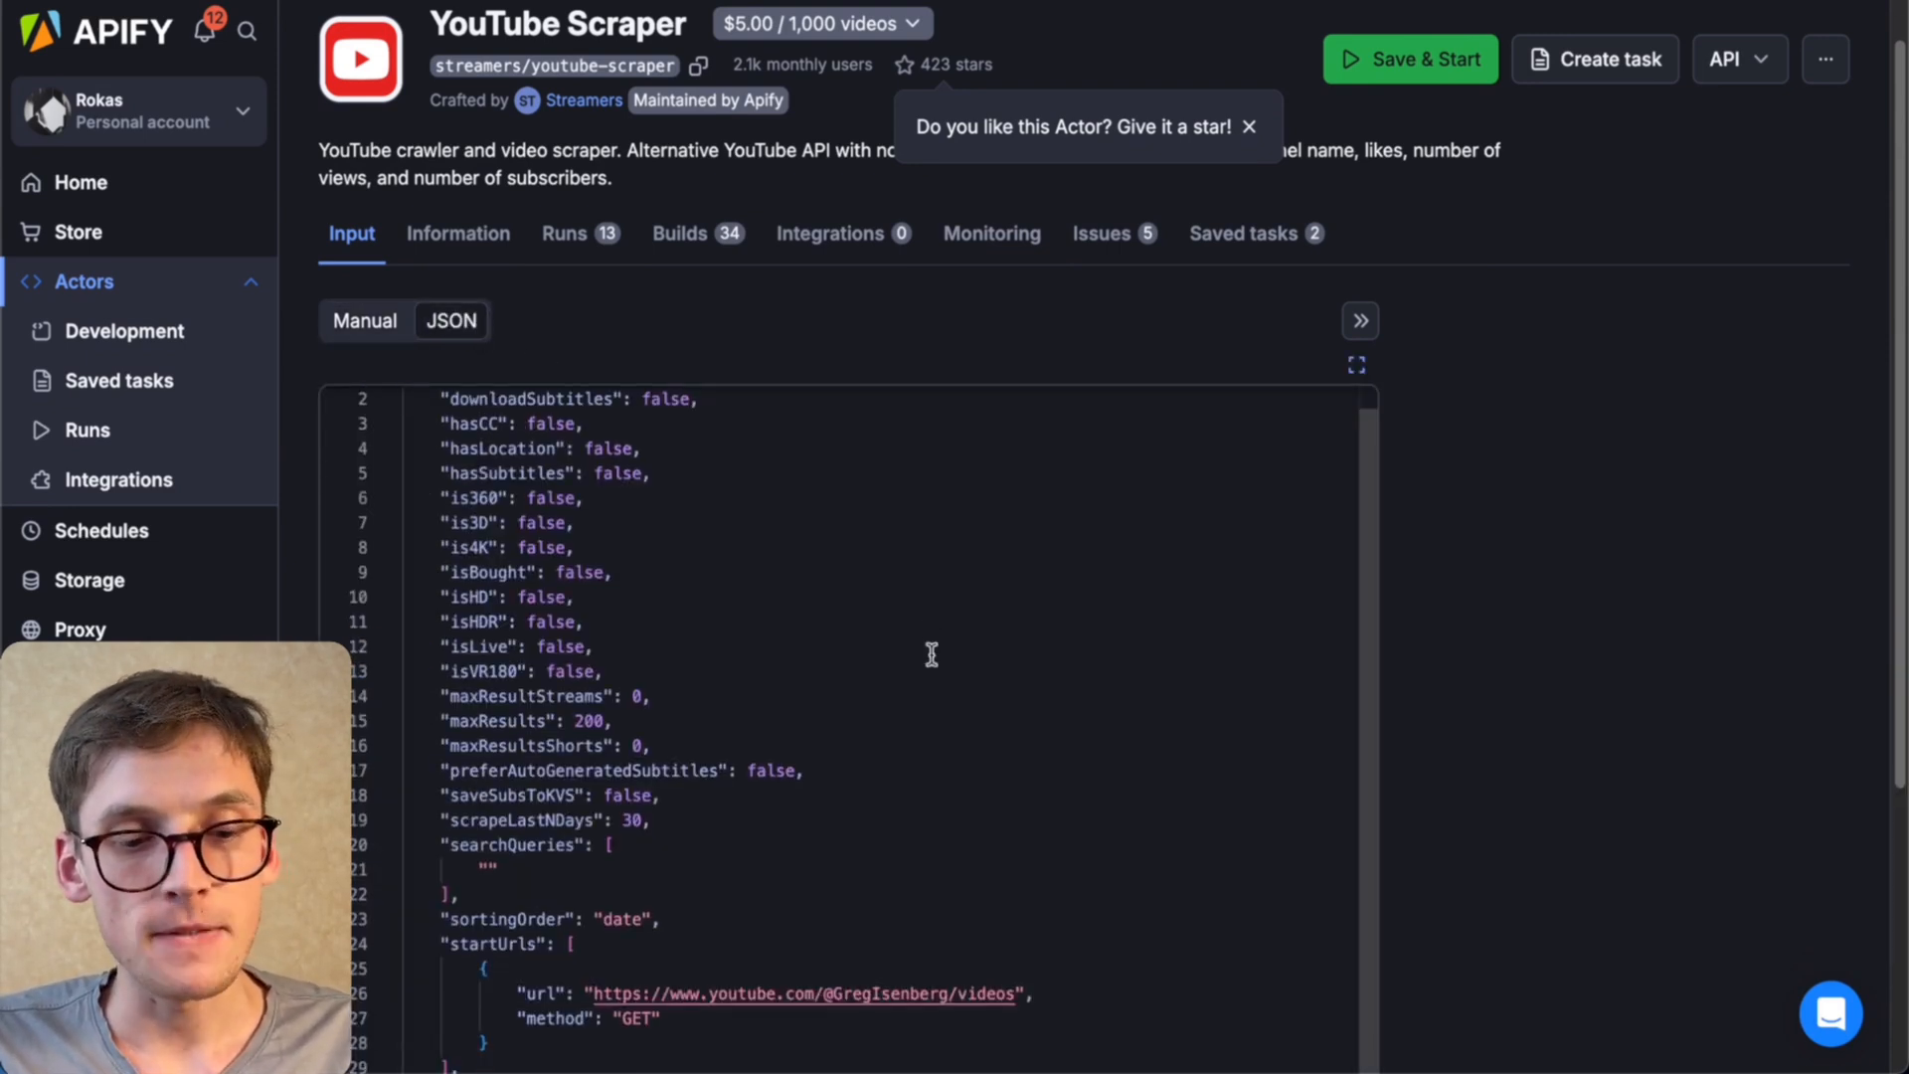
drag(1140, 1015, 779, 261)
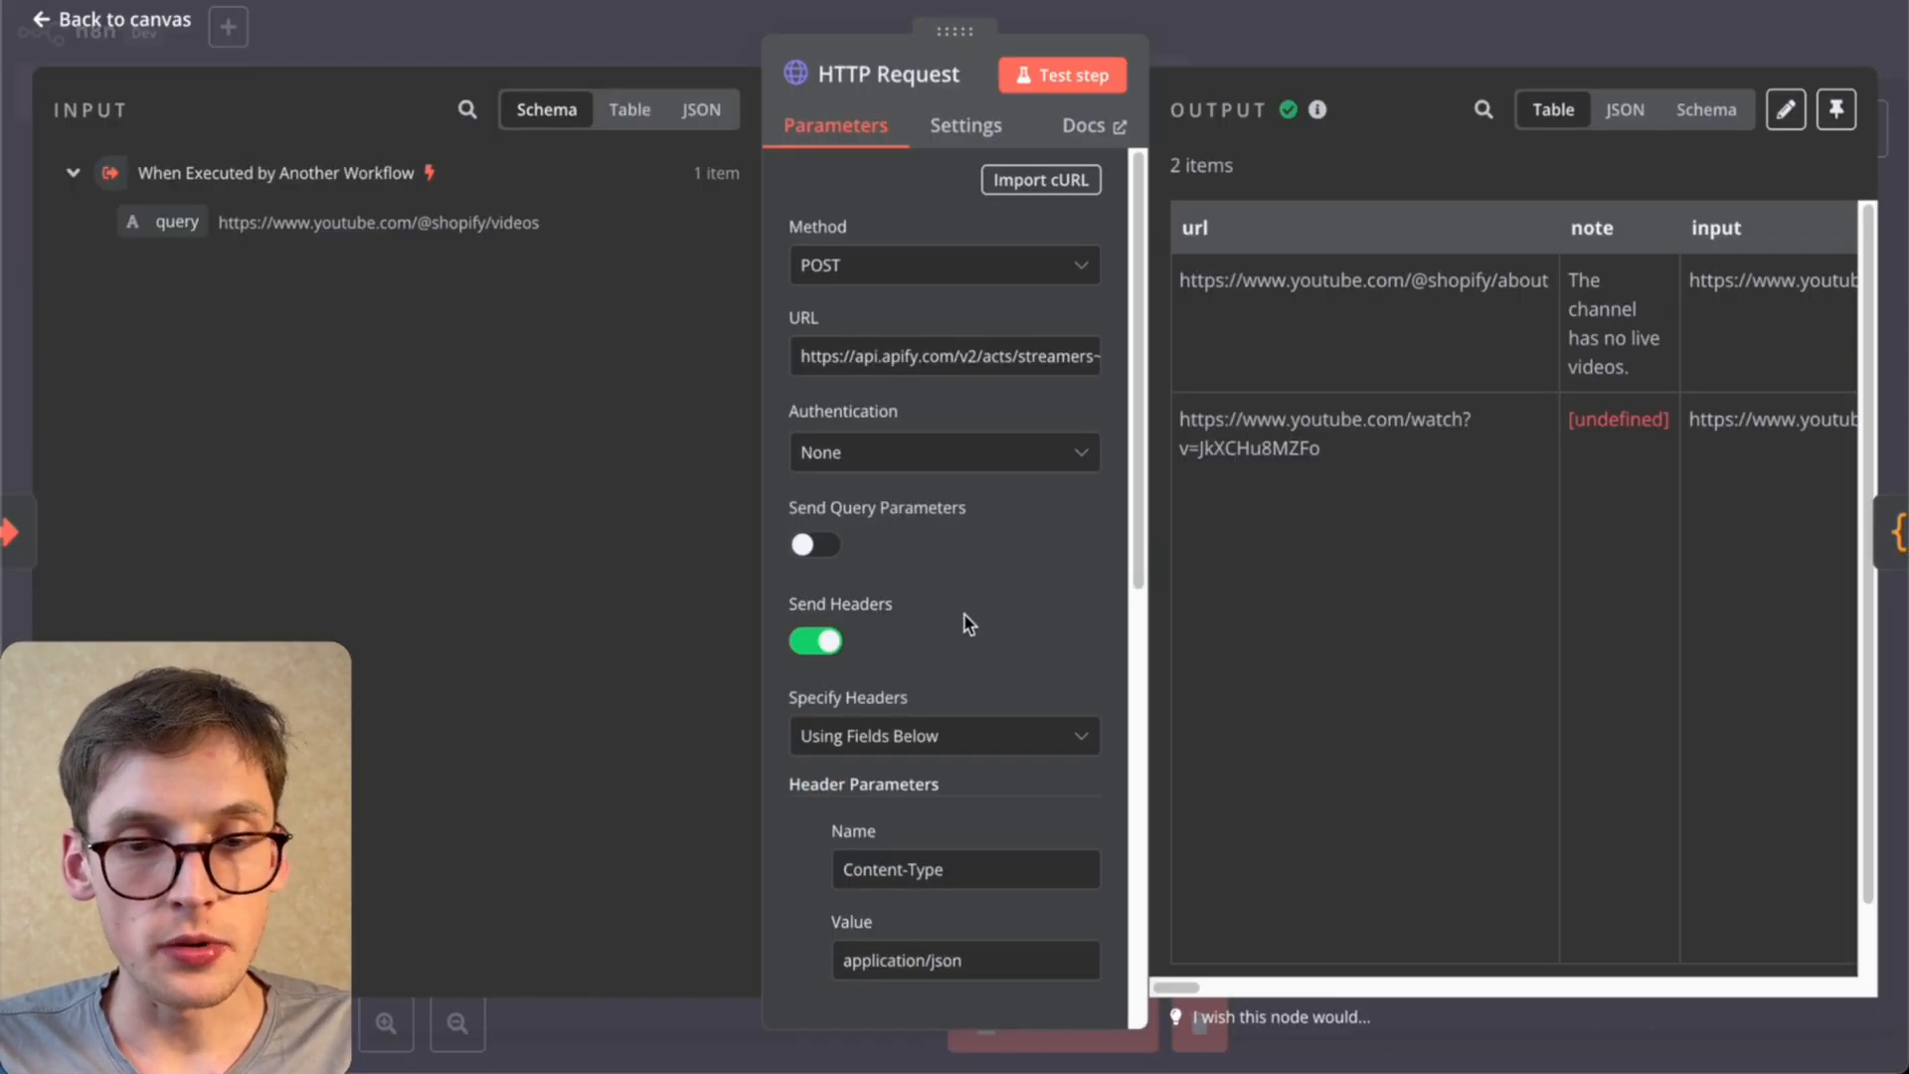
Step: Expand the HTTP Request node's JSON body in n8n, highlight the {{ $json.query }} start URL and the incoming query value, and close the editor
scroll(993, 627, down, 8)
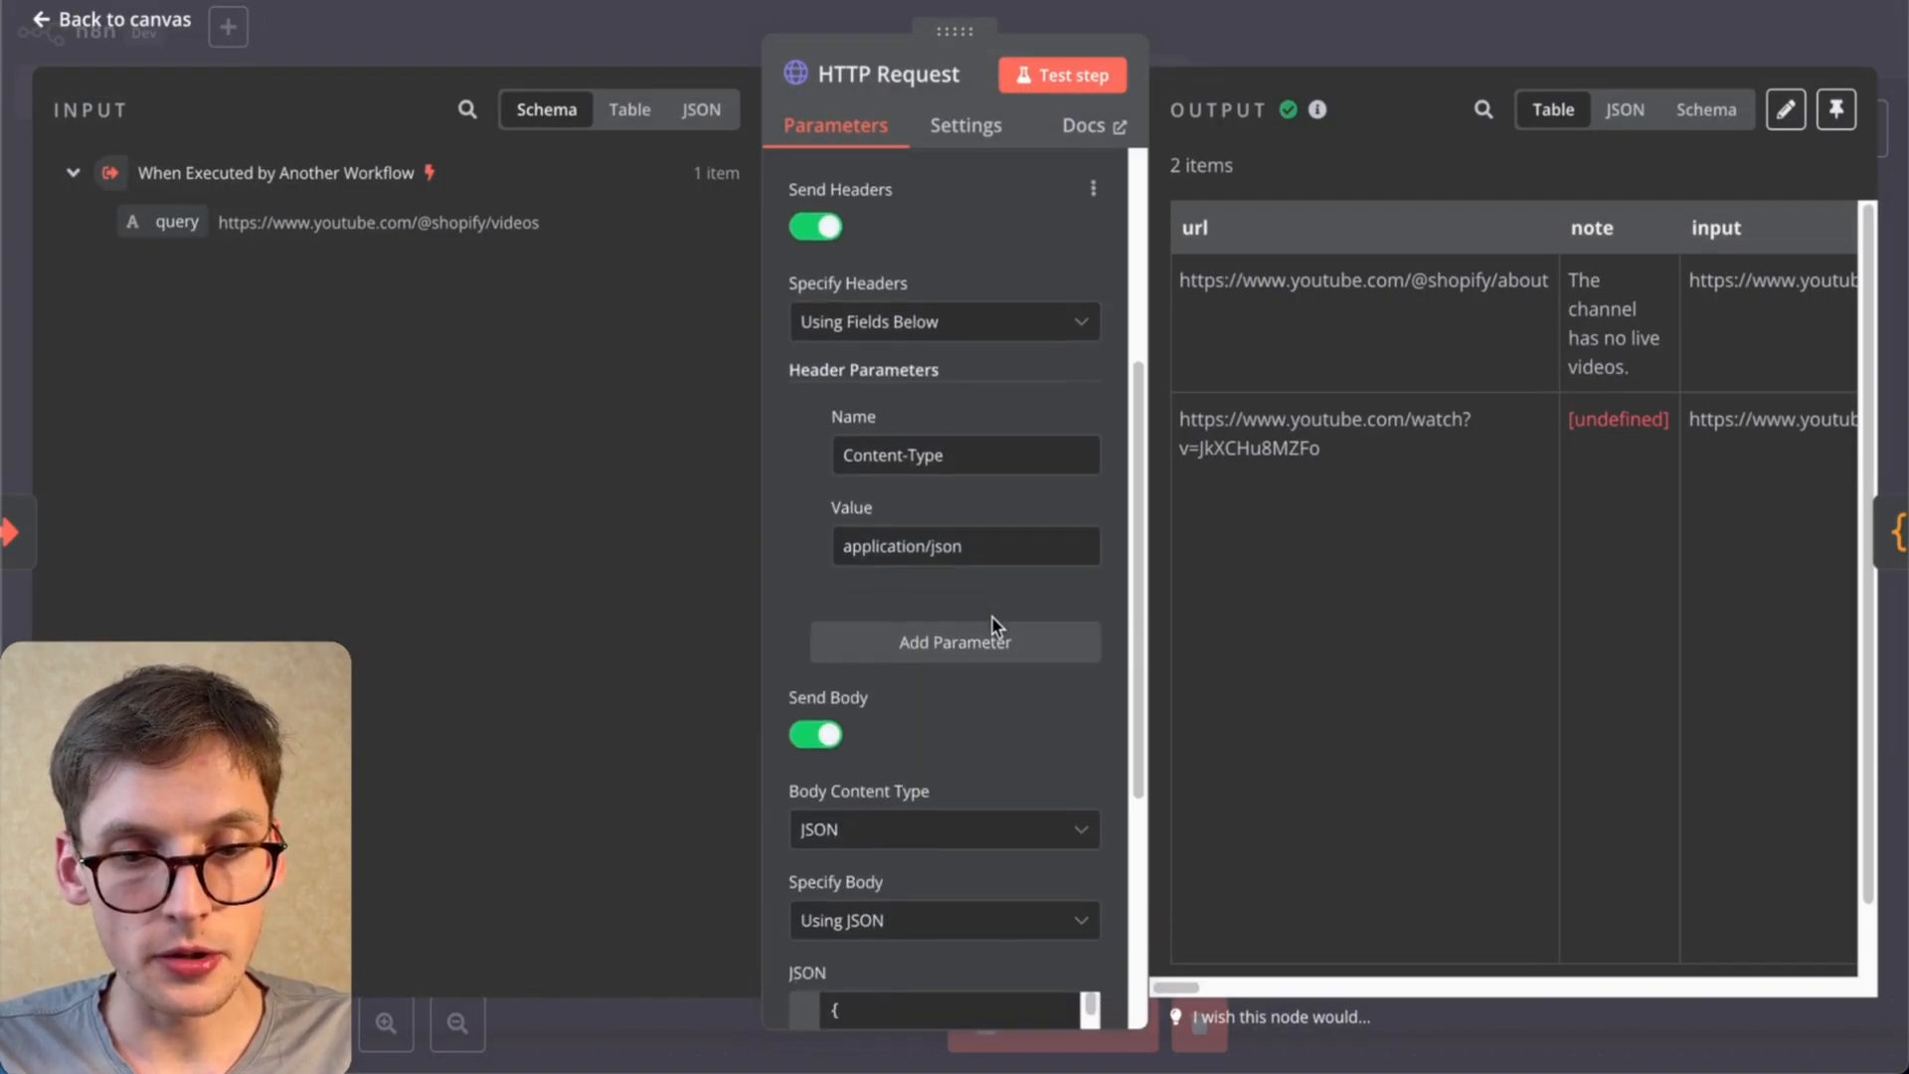
click(1091, 693)
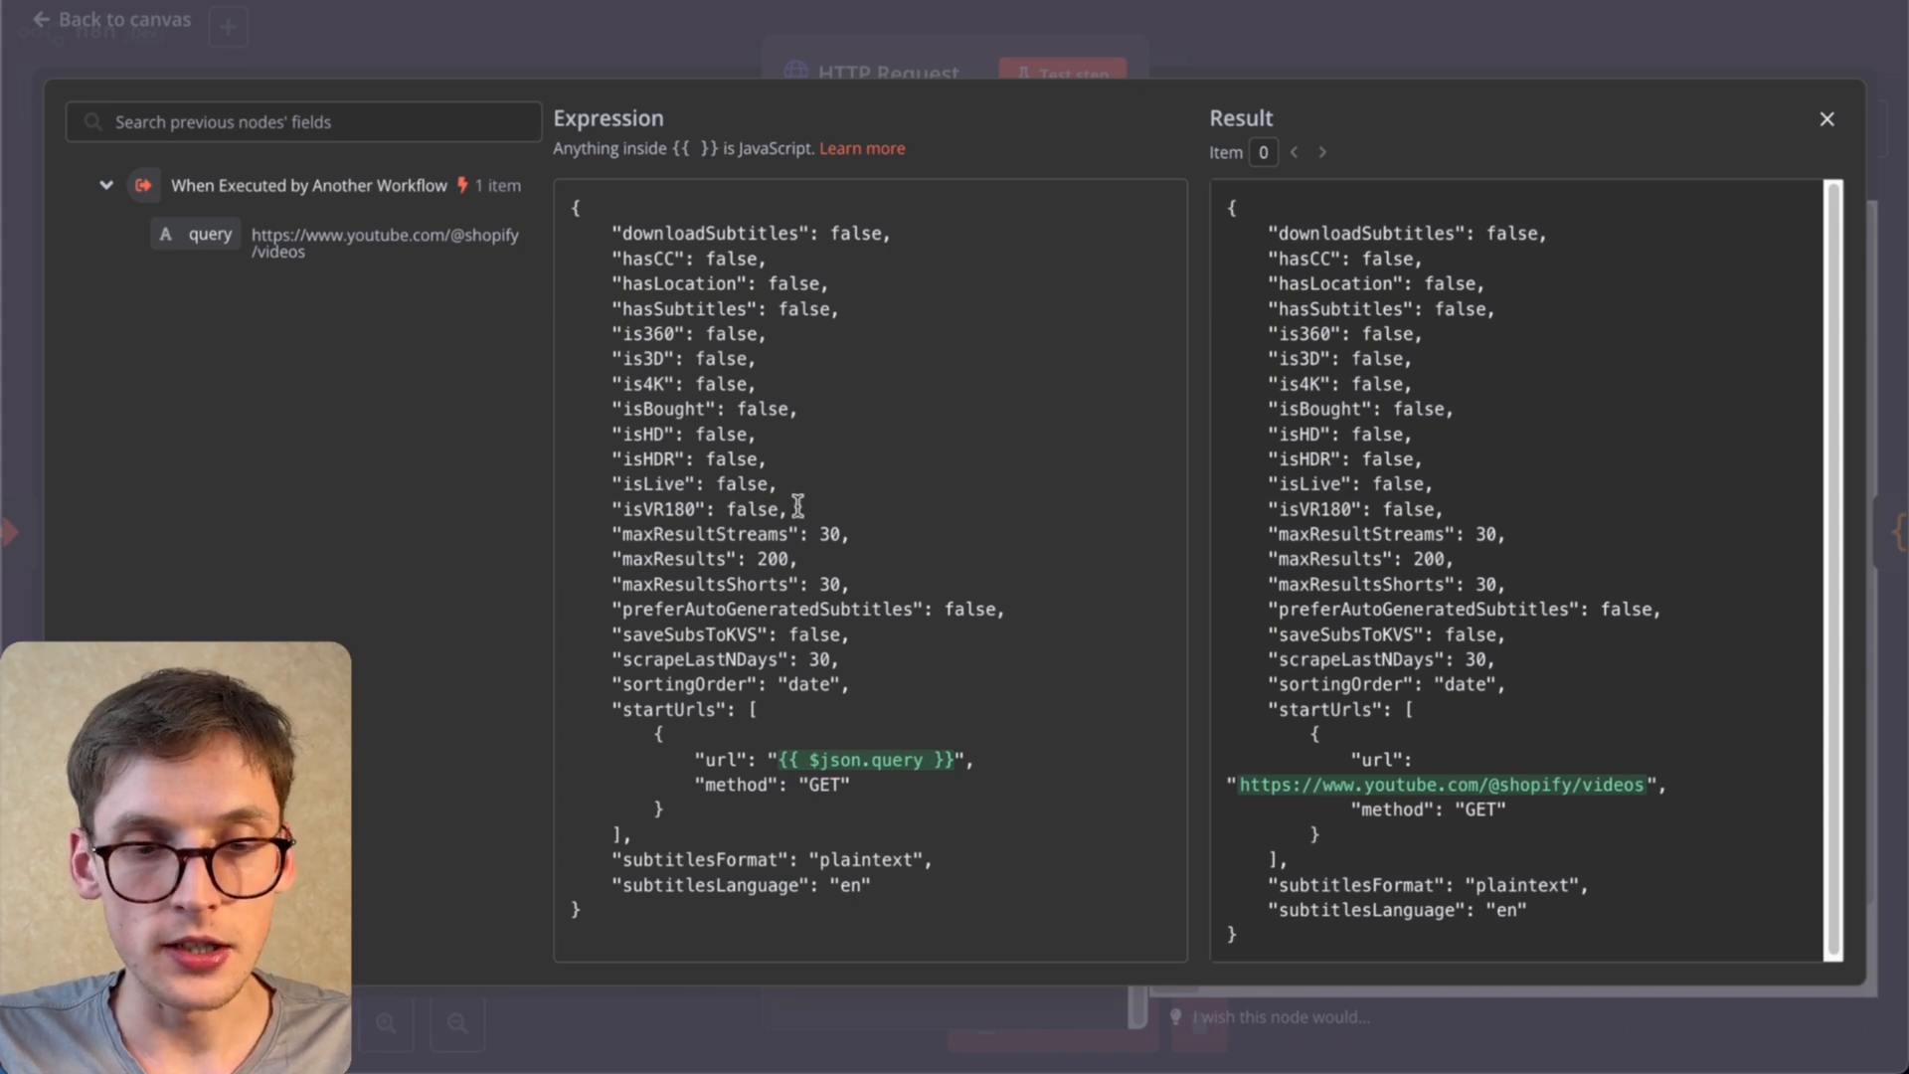
drag(592, 204, 1009, 893)
drag(695, 759, 1036, 756)
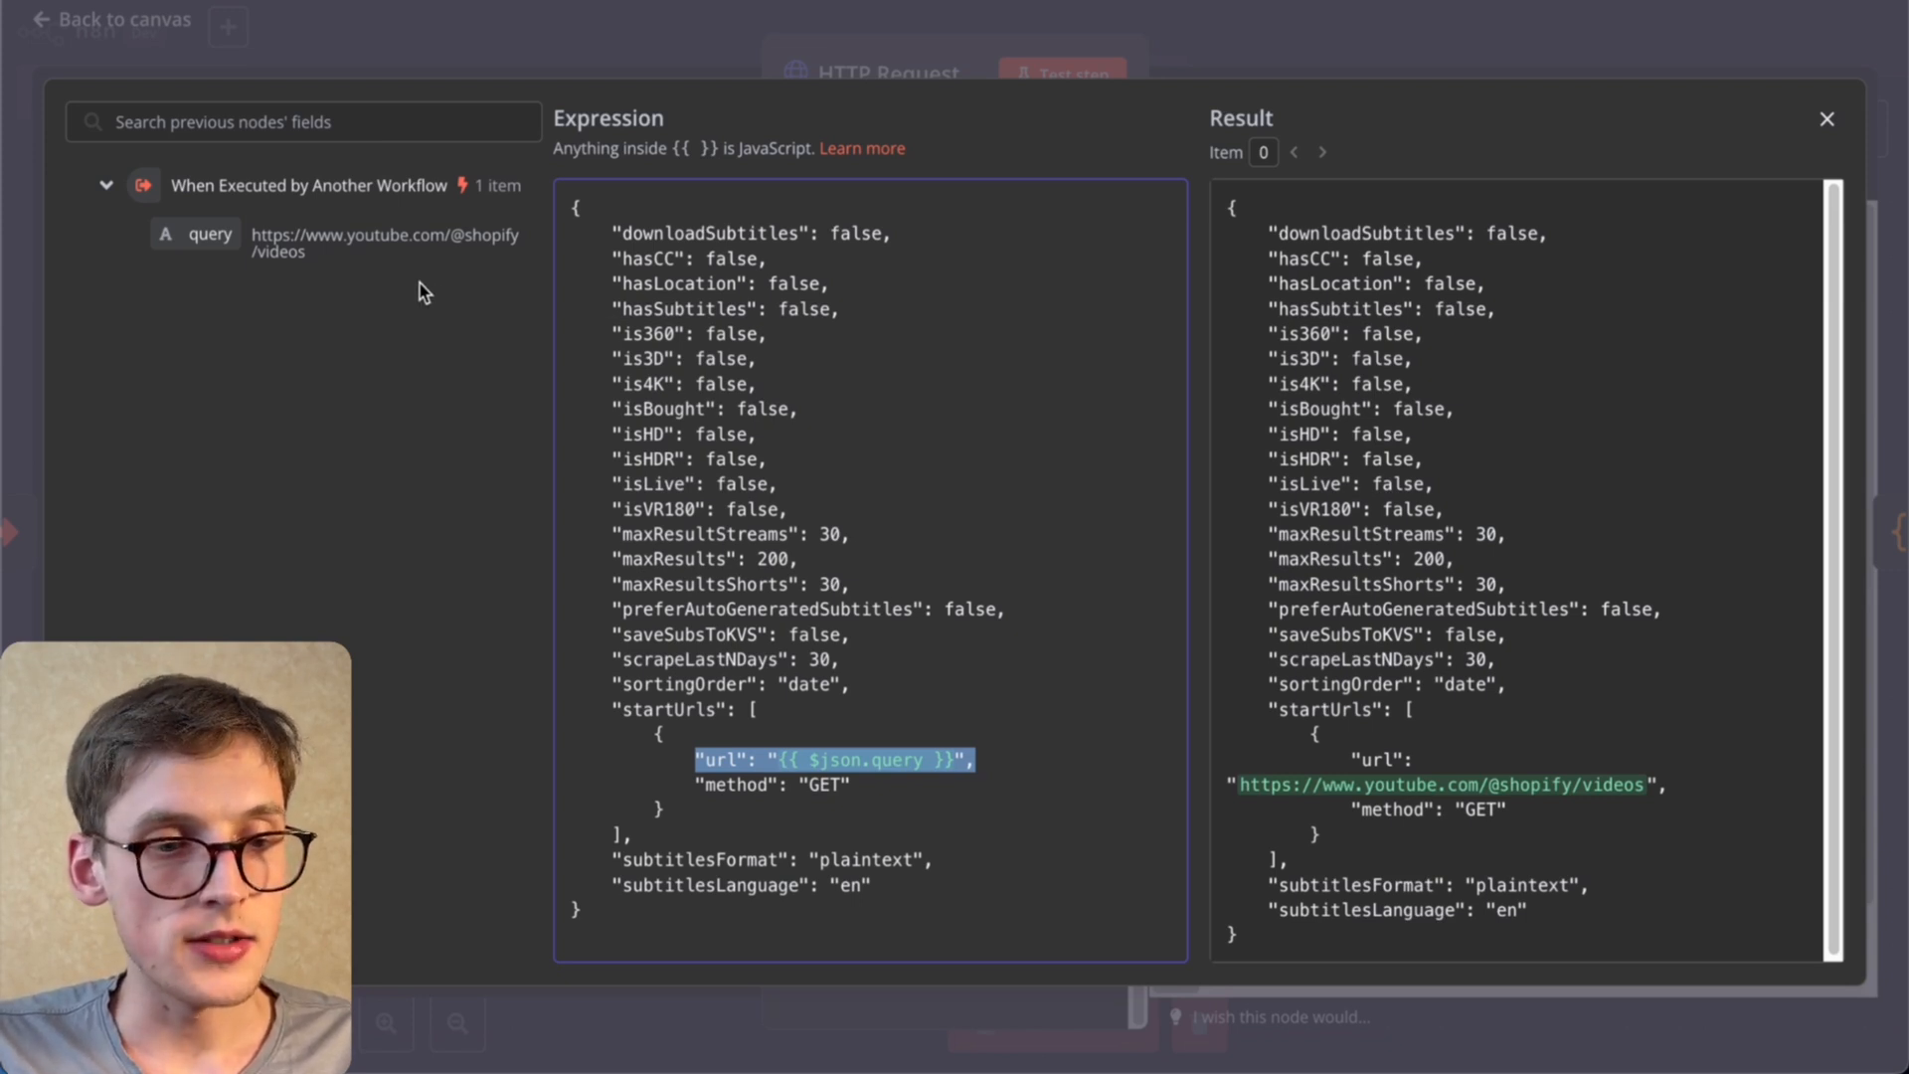
drag(338, 263, 251, 239)
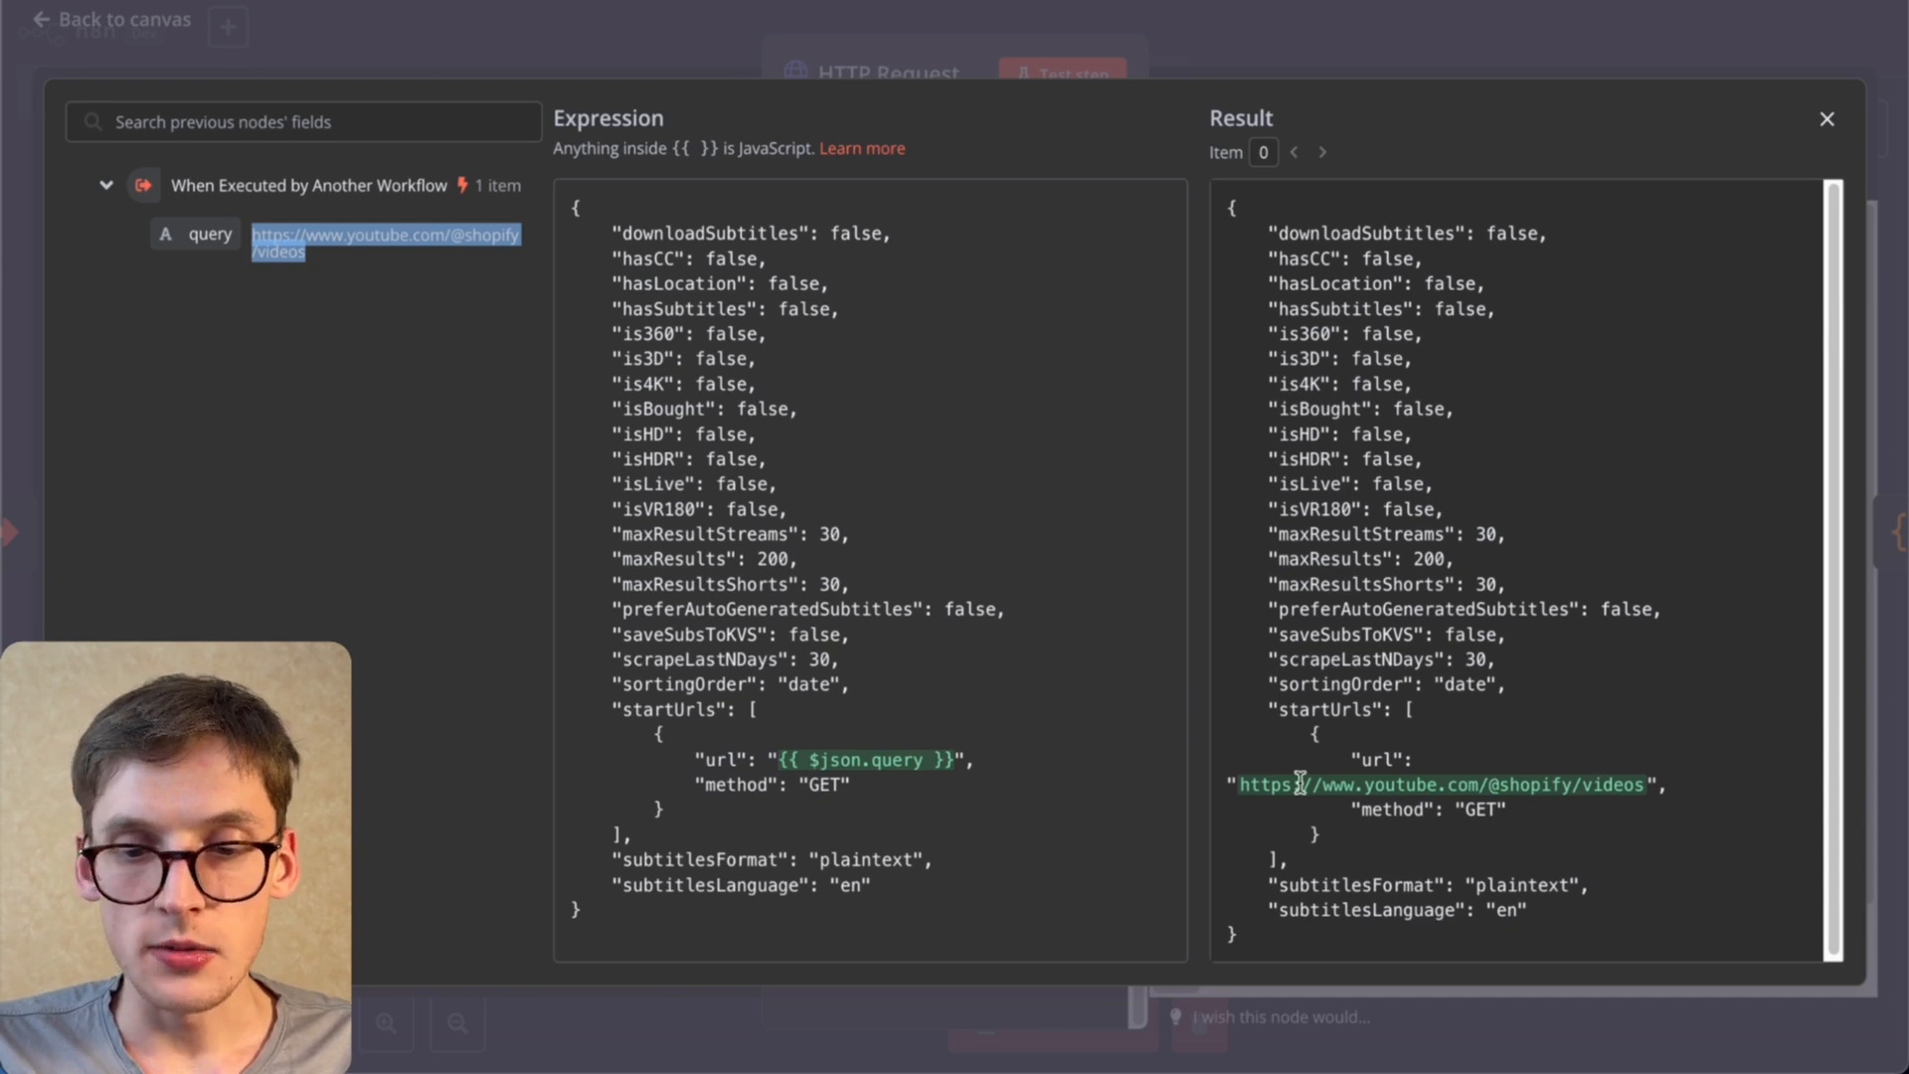
click(1167, 31)
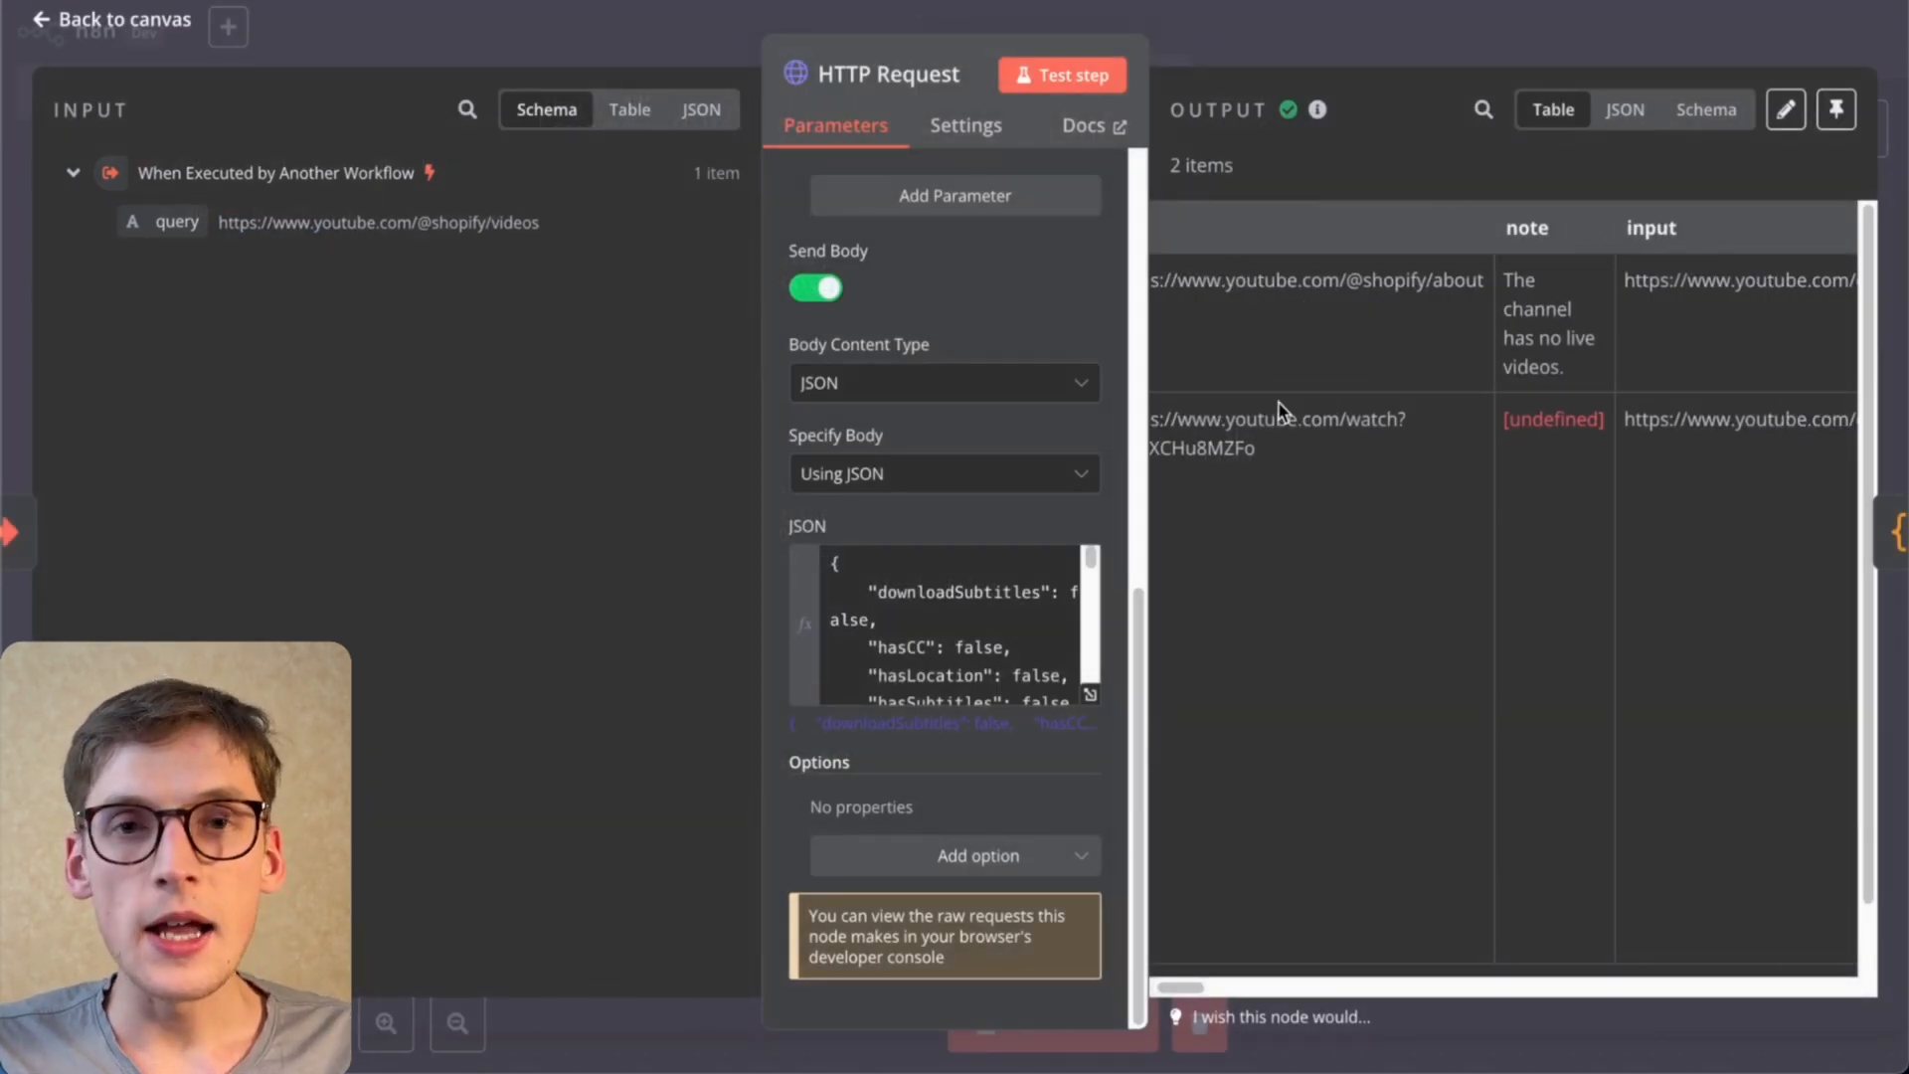
Step: Review the first columns of the HTTP Request output table and highlight the scraped video's title
scroll(1280, 409, left, 2)
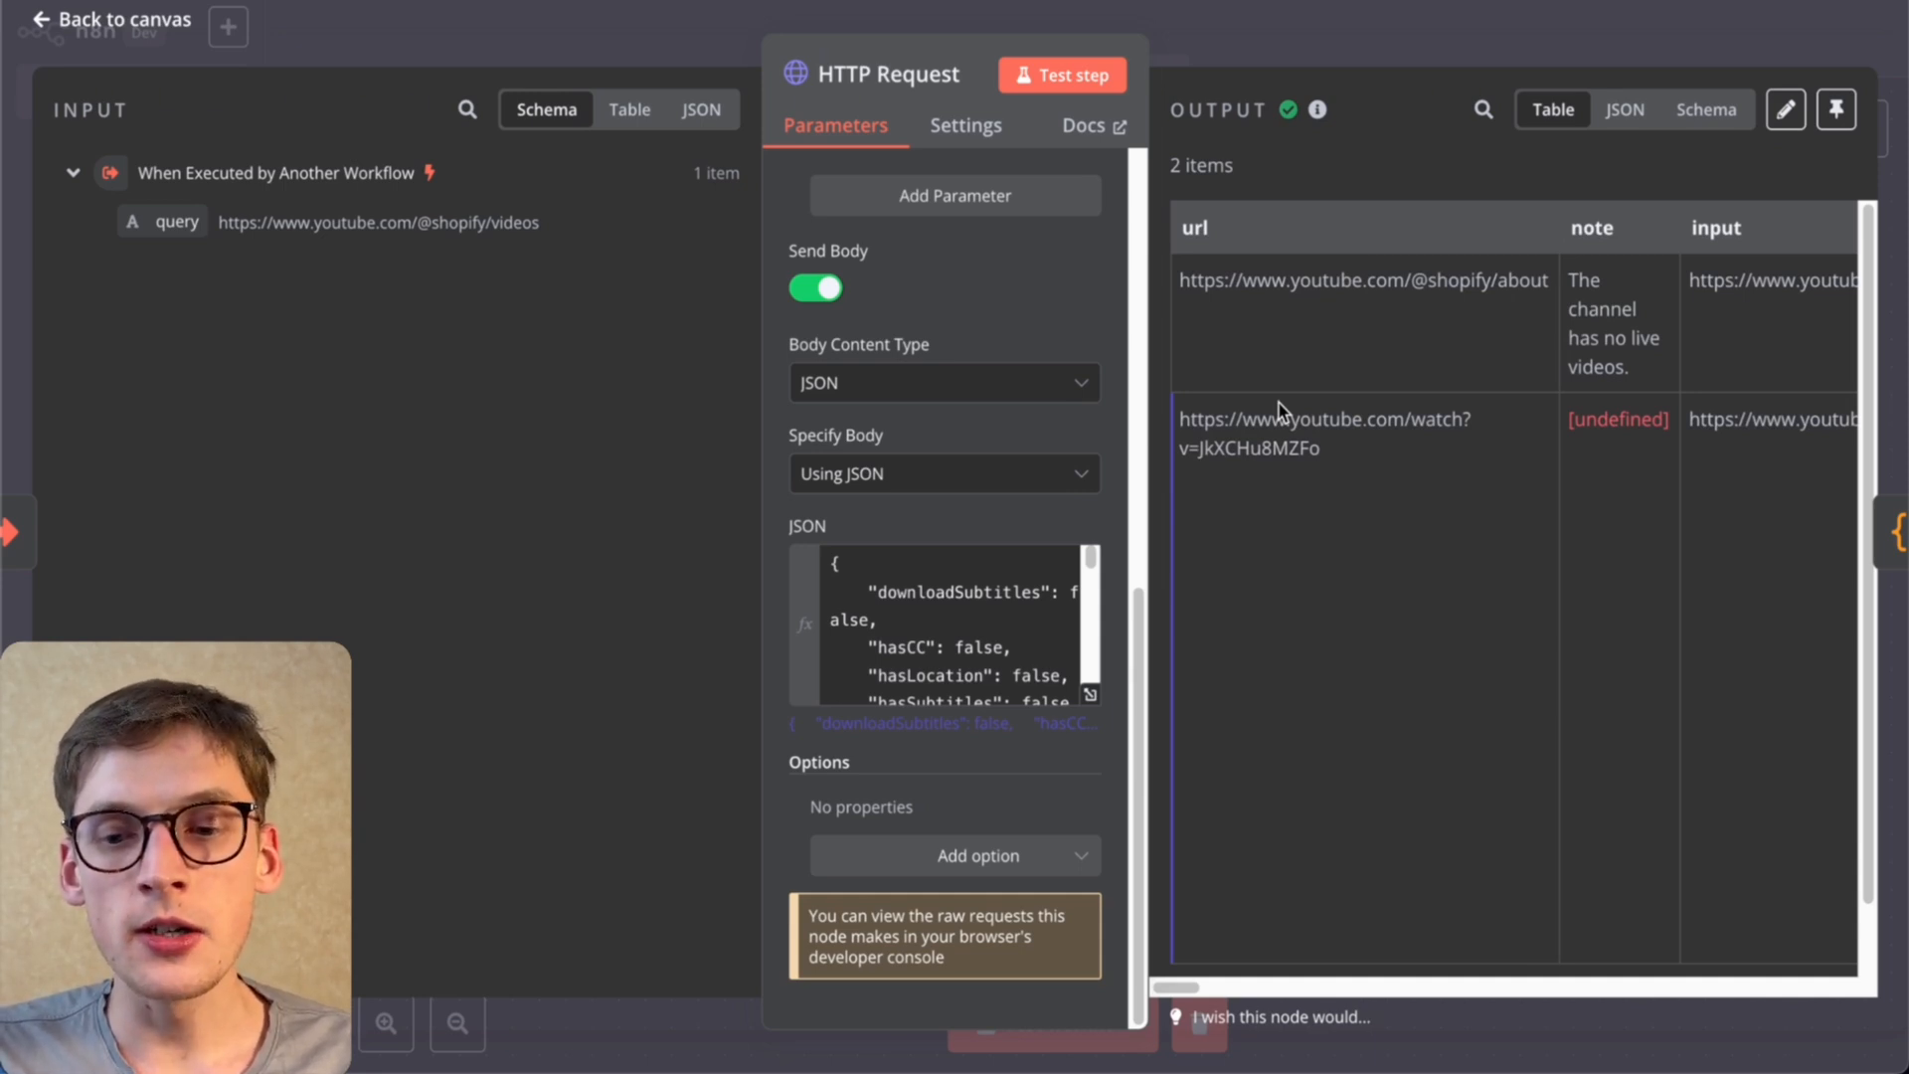
scroll(1281, 410, down, 2)
scroll(1281, 410, up, 2)
scroll(1281, 410, right, 5)
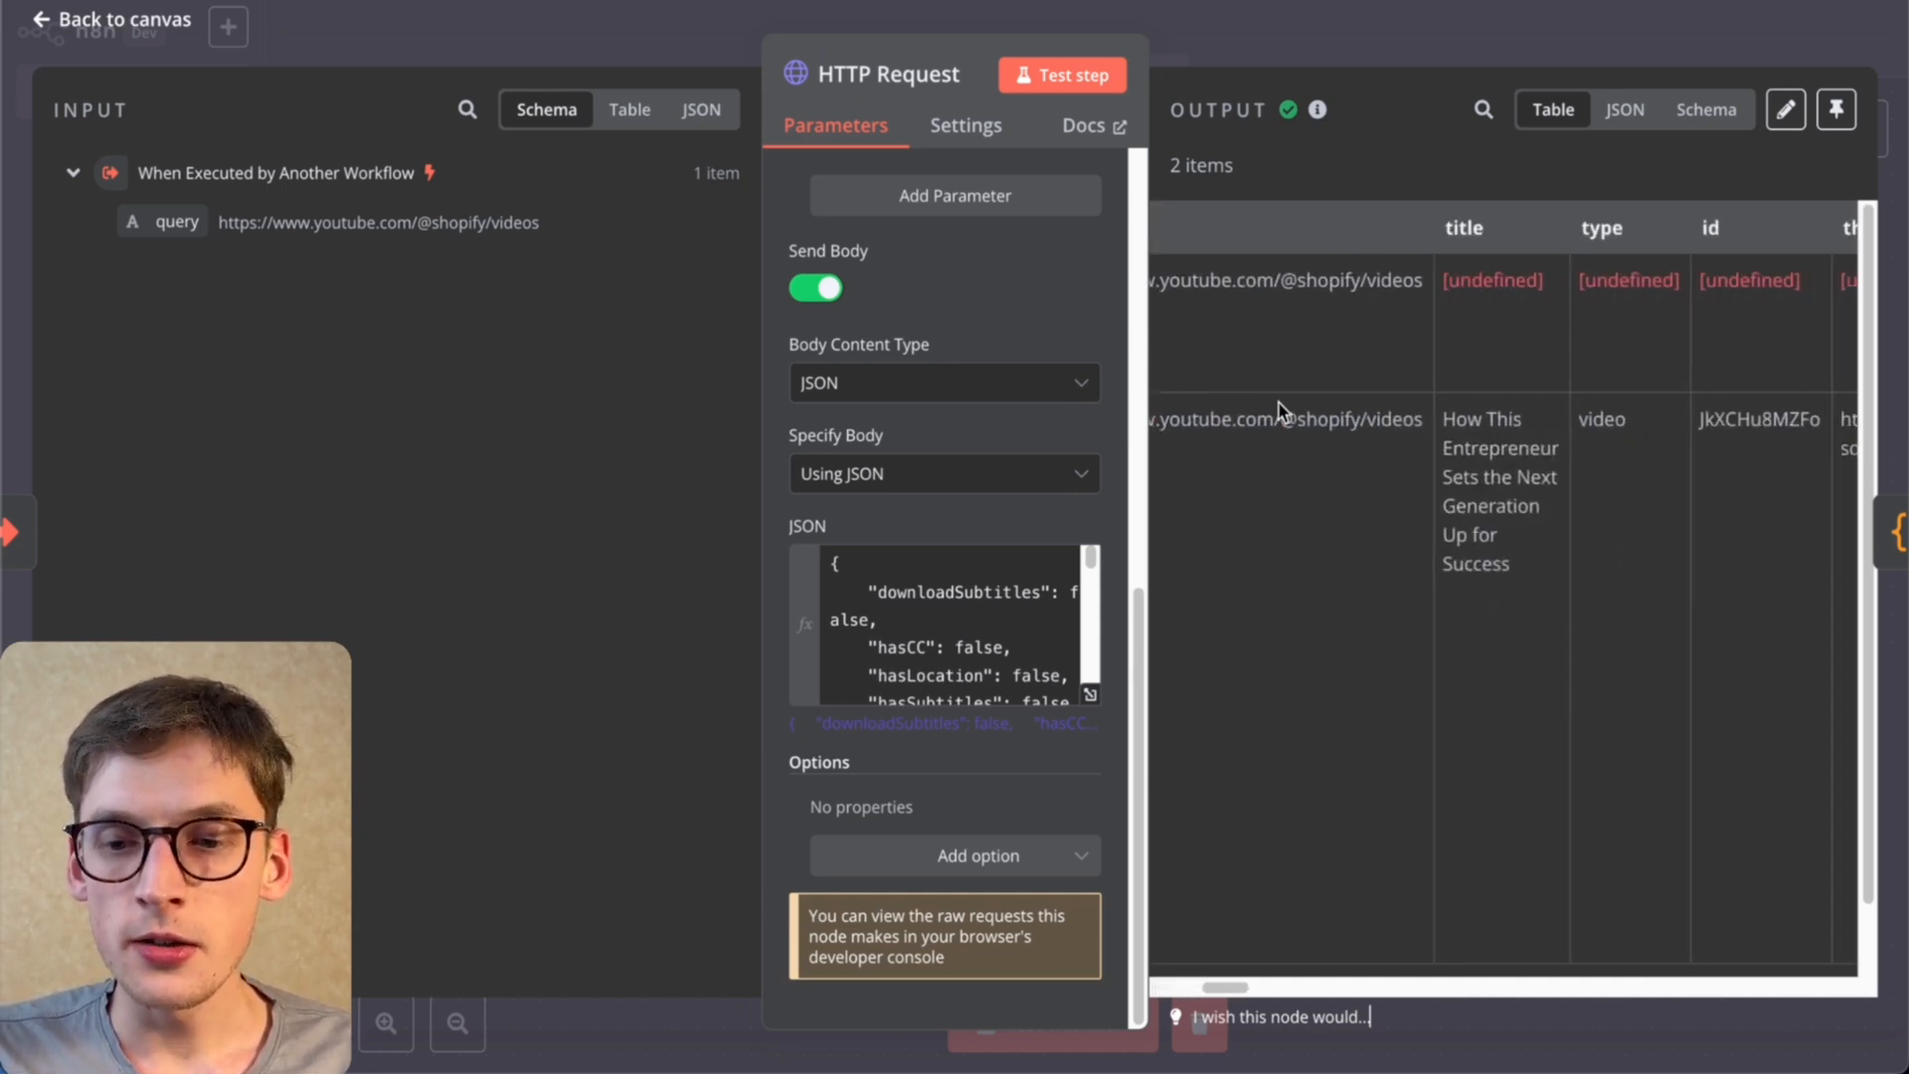
scroll(1281, 410, right, 2)
drag(1362, 418, 1454, 610)
scroll(1454, 610, right, 1)
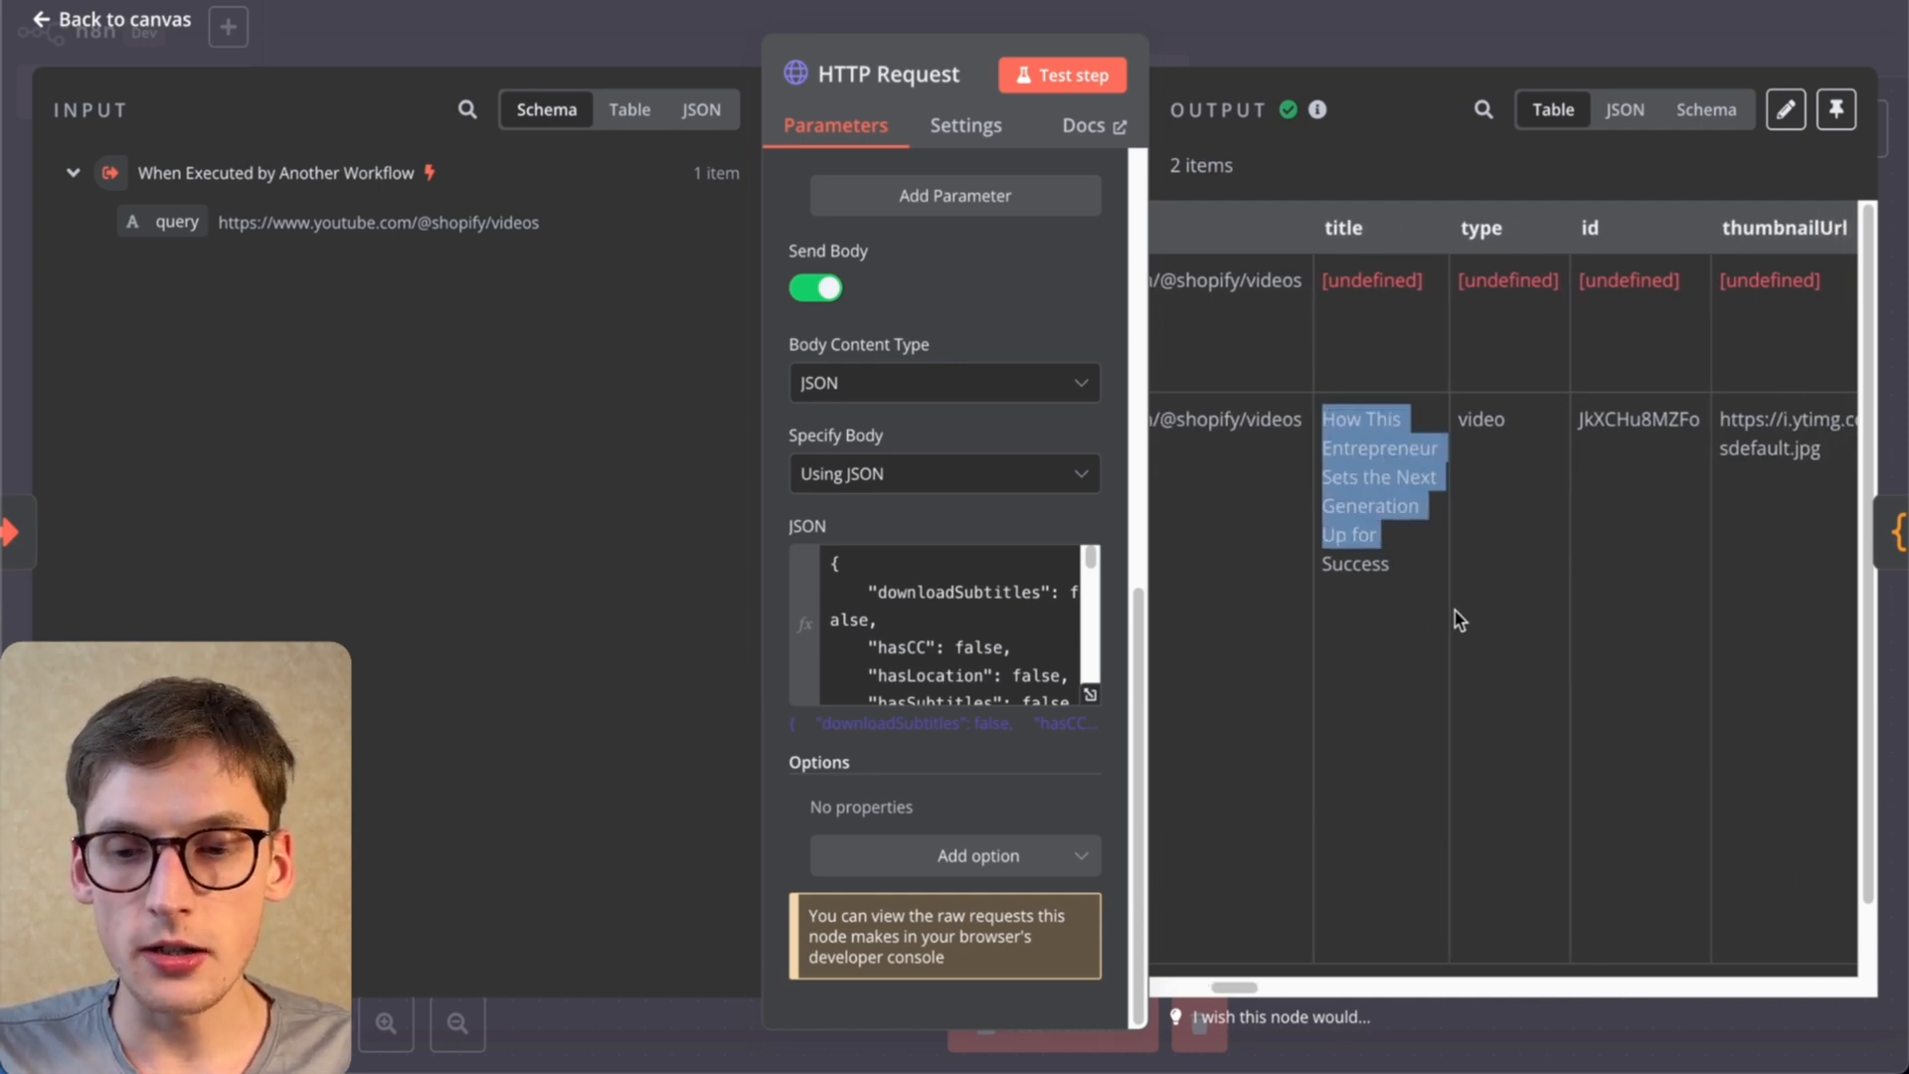
Step: Open the scraped video's thumbnailUrl image in a new browser tab, view it and close the tab
scroll(1454, 611, right, 4)
scroll(1454, 610, right, 4)
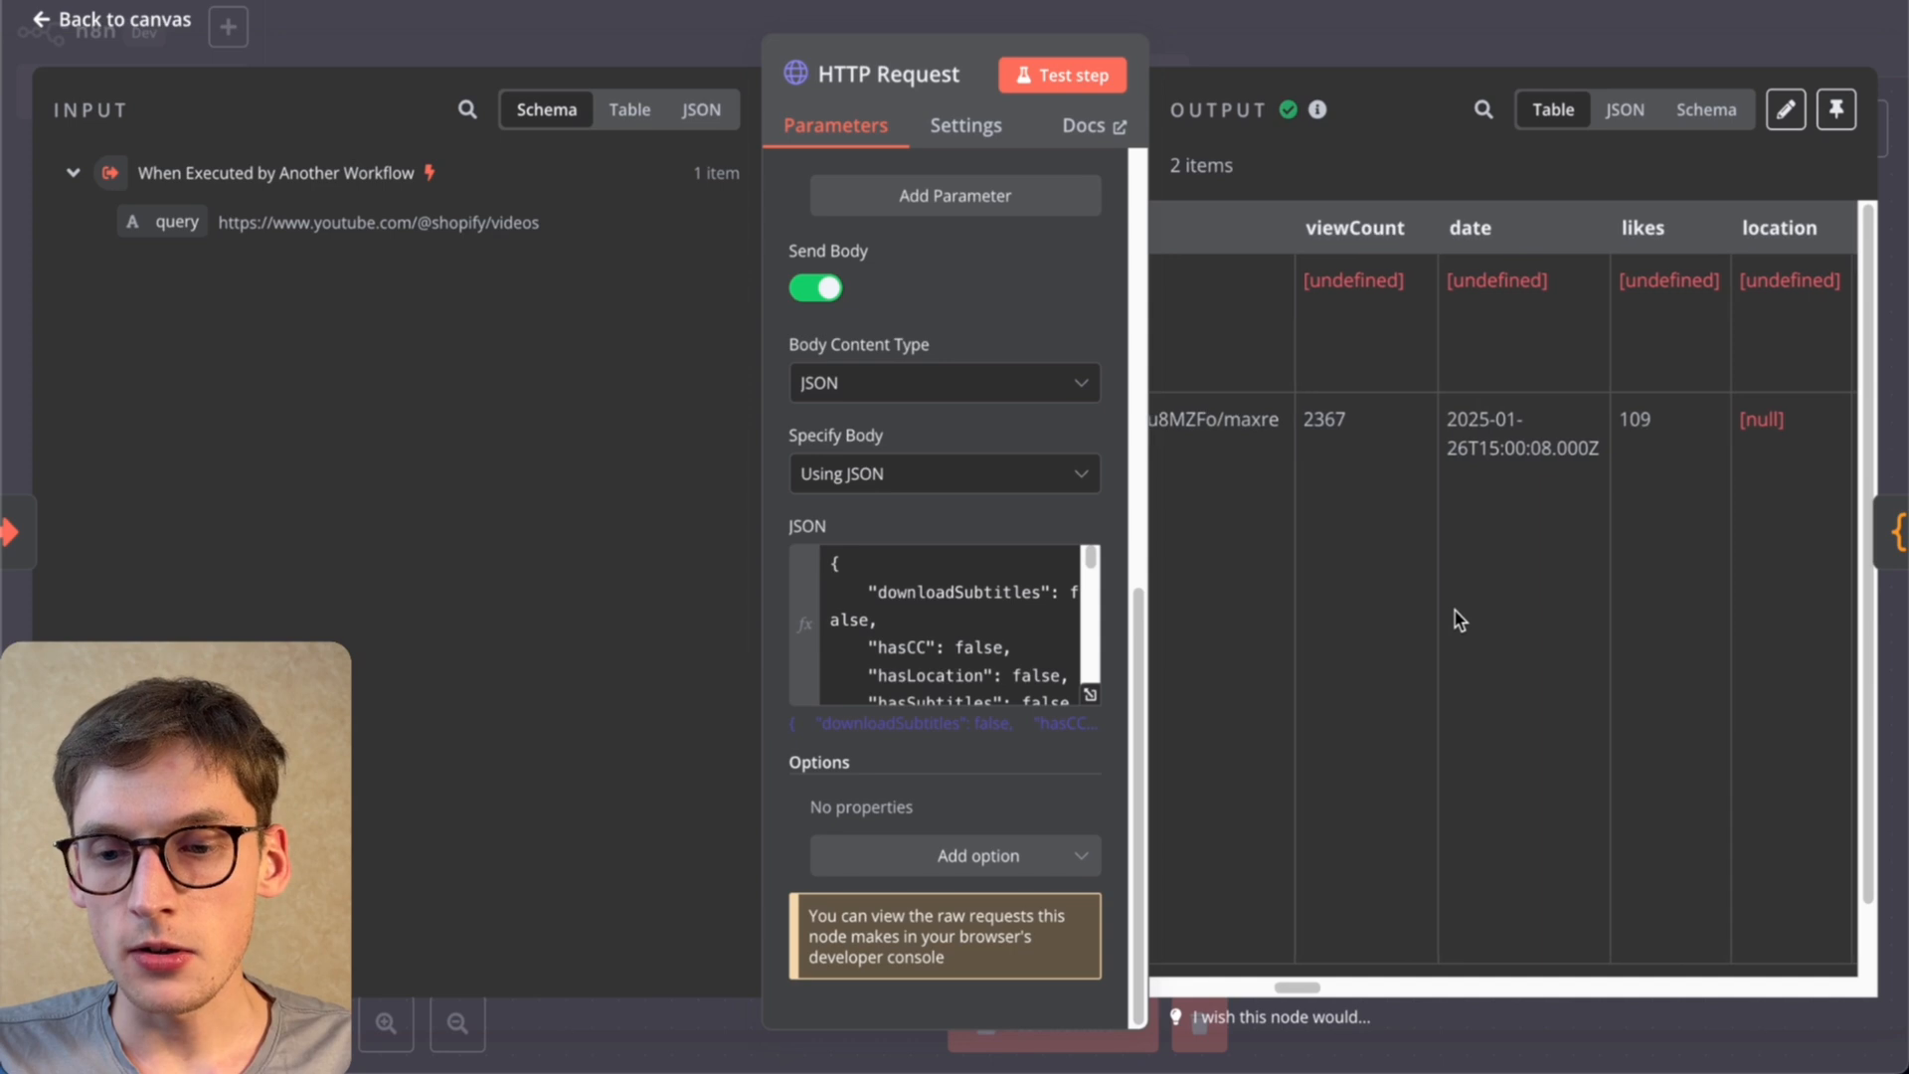
scroll(1454, 611, left, 4)
triple_click(1332, 448)
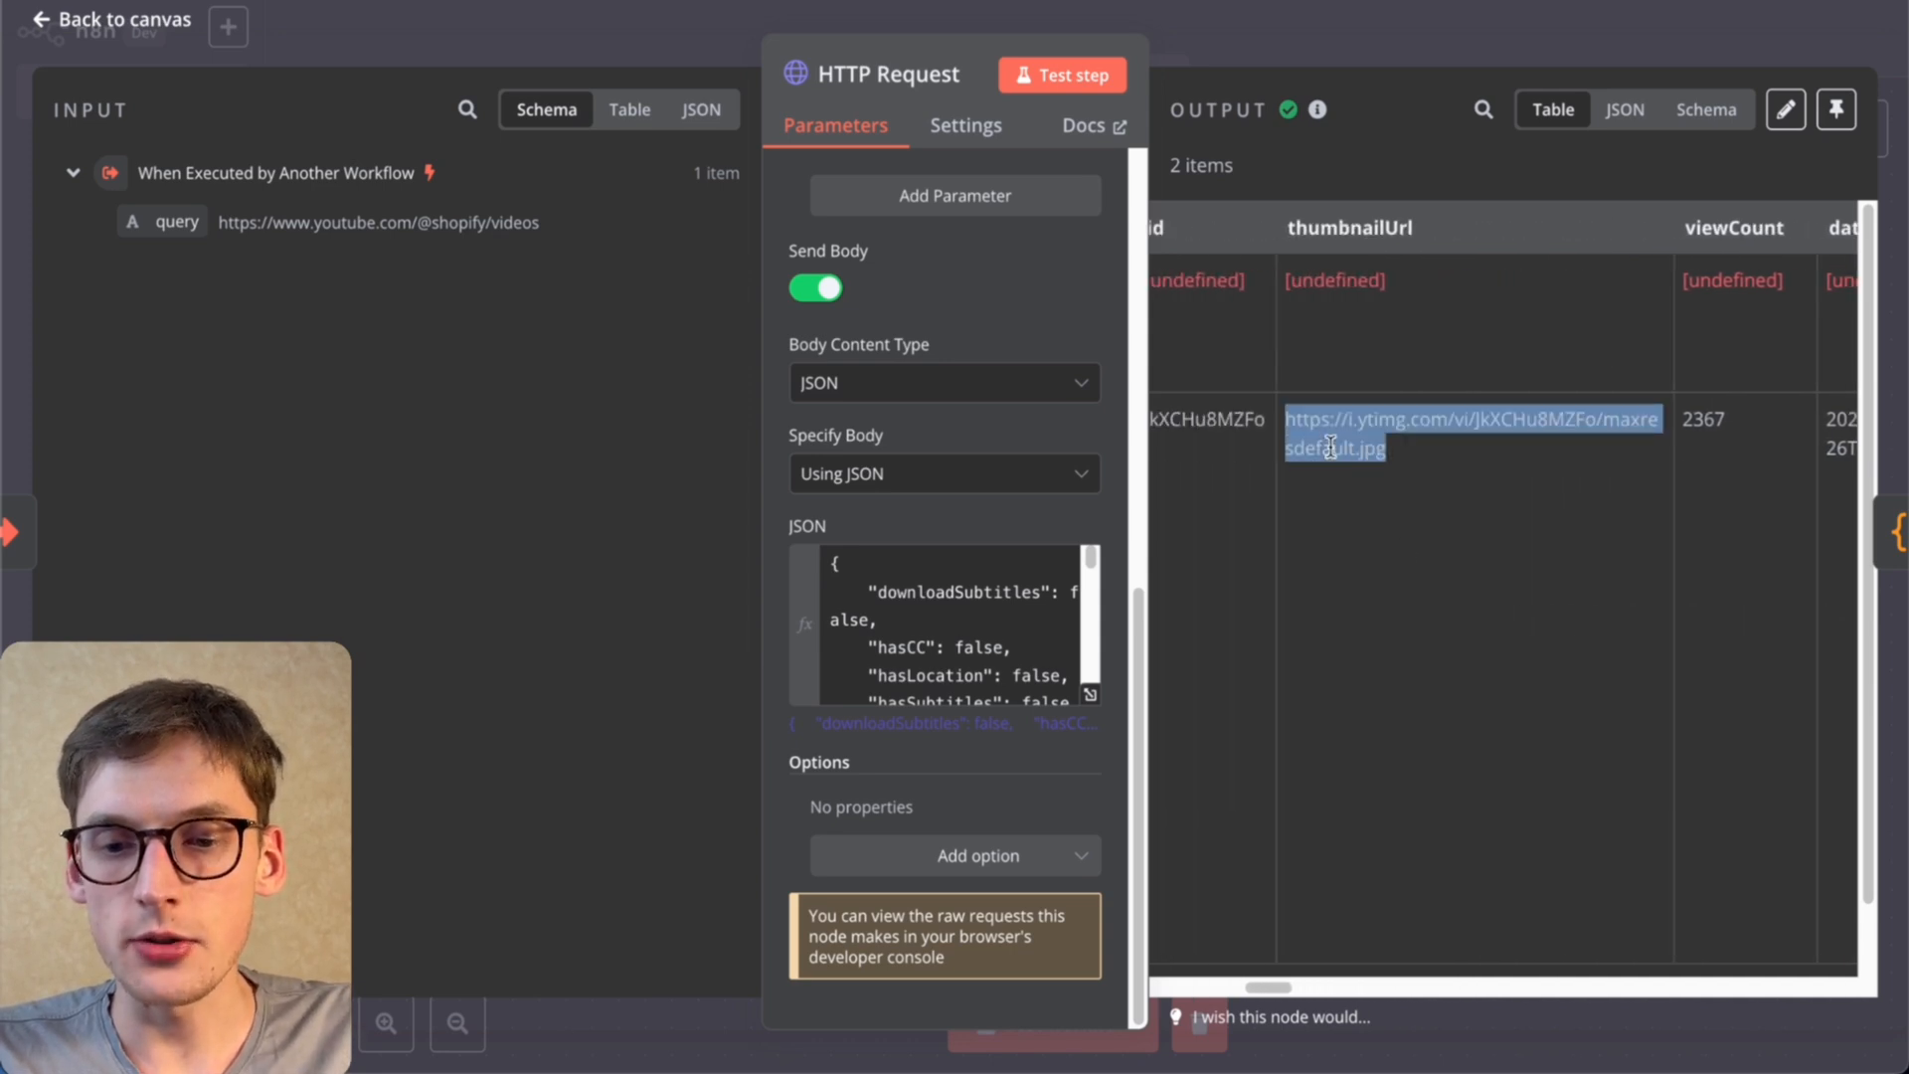
key(super+t)
key(super+v)
key(Return)
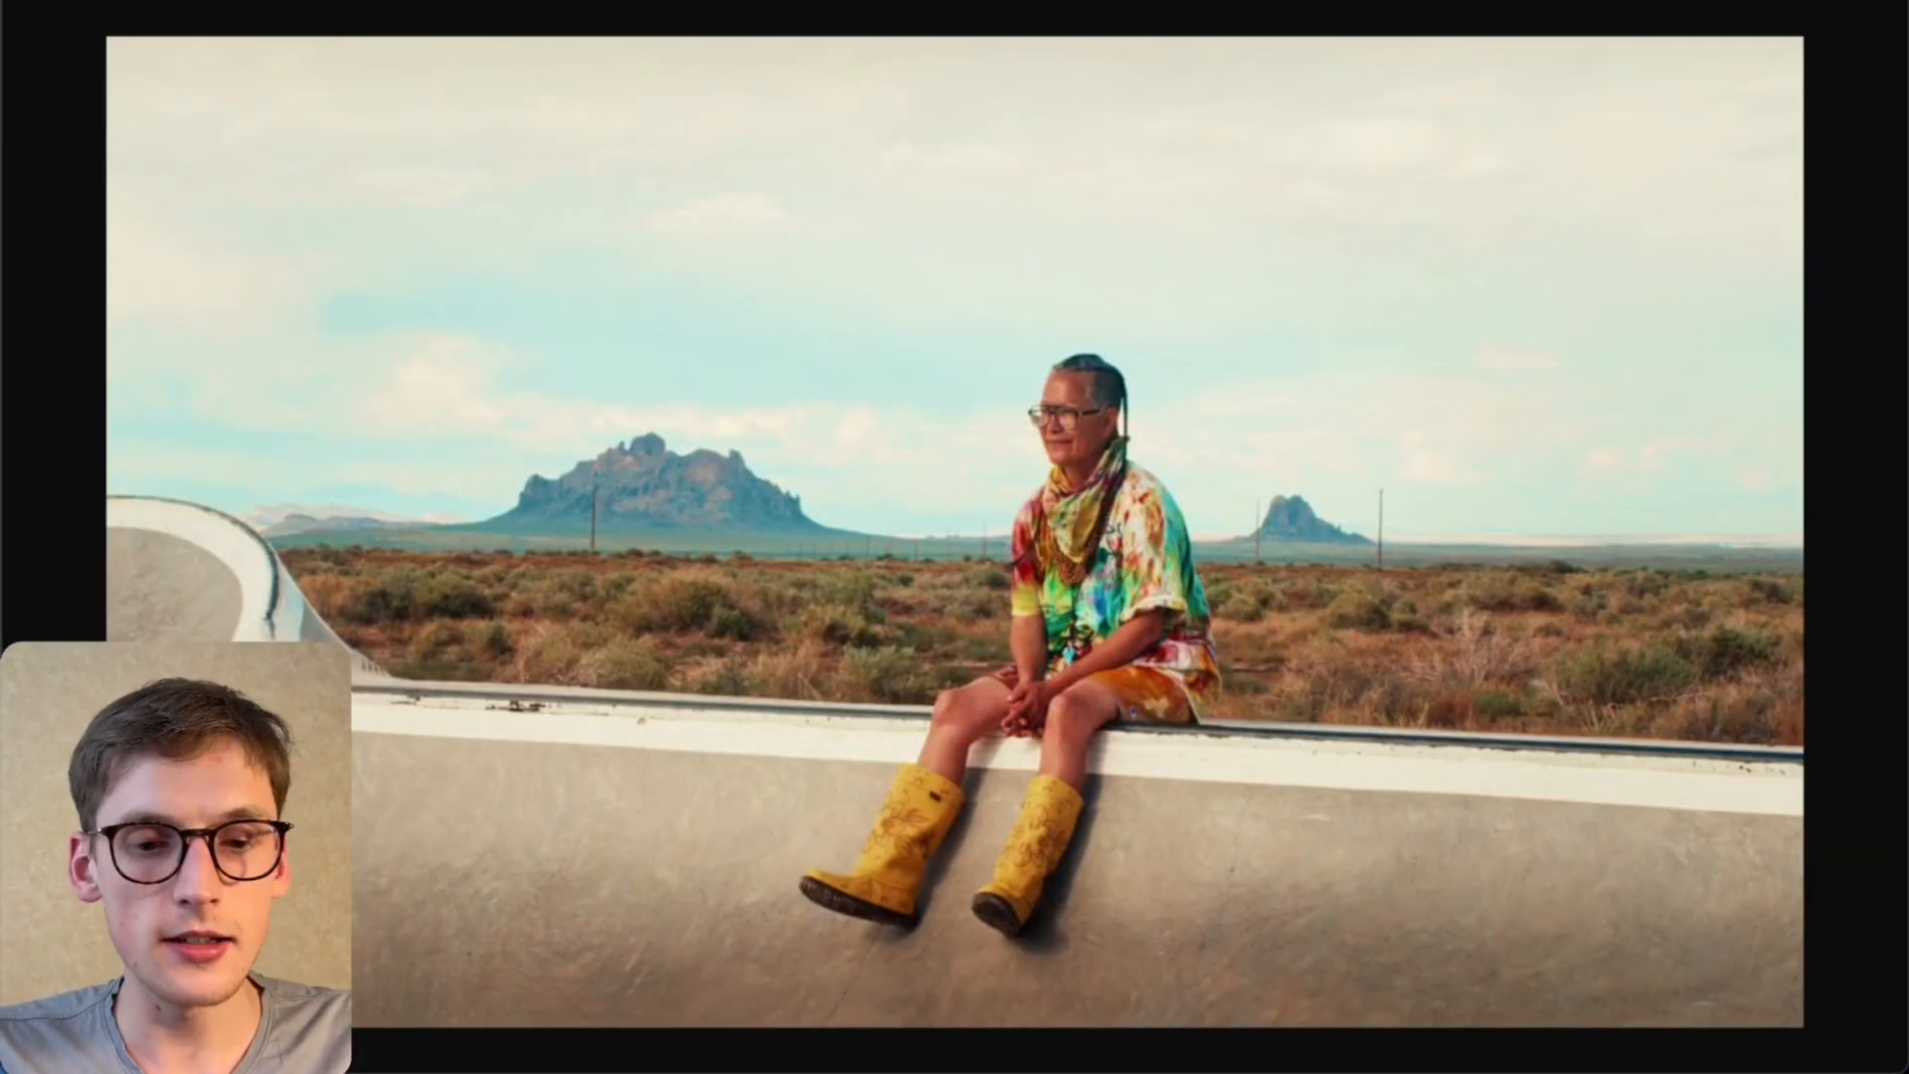
key(super+w)
Step: Review the remaining output columns from date and likes to duration, commentsCount and text, and close the HTTP Request node
scroll(1435, 543, right, 4)
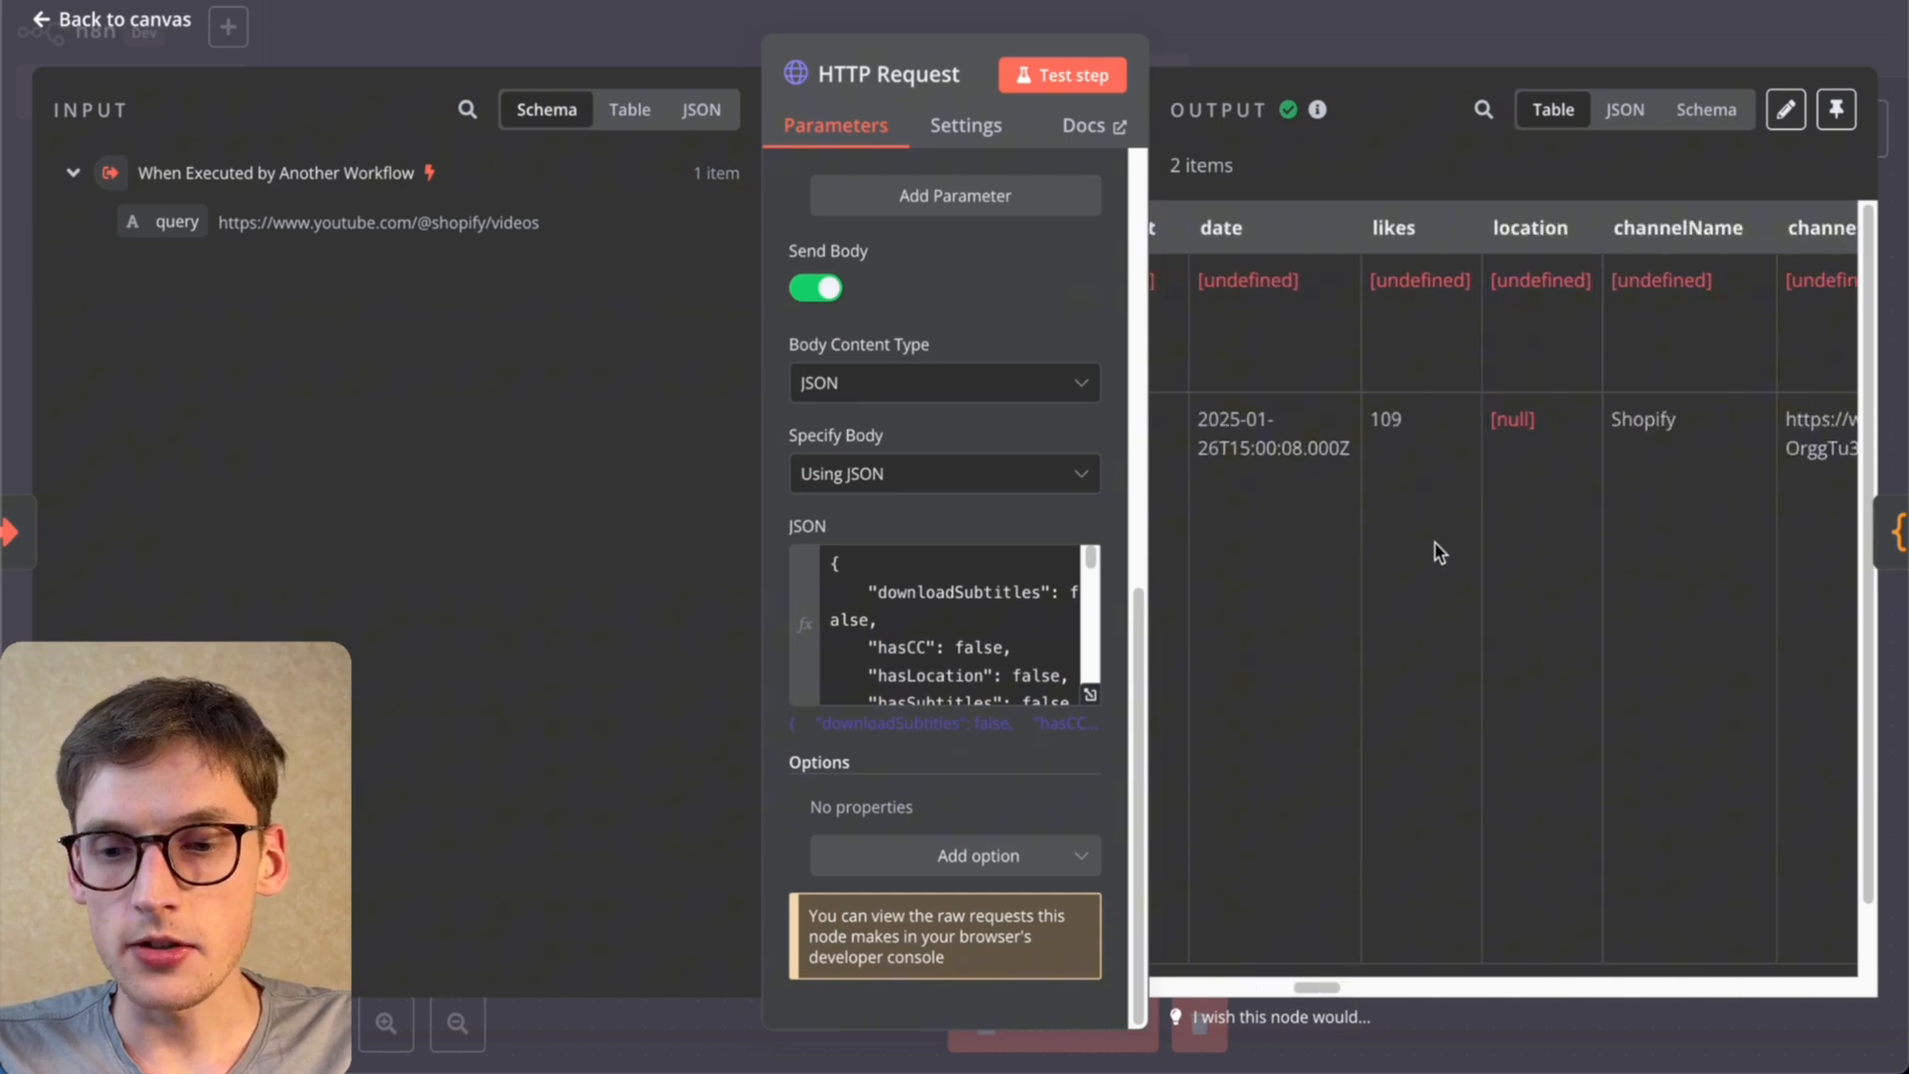
scroll(1435, 547, right, 3)
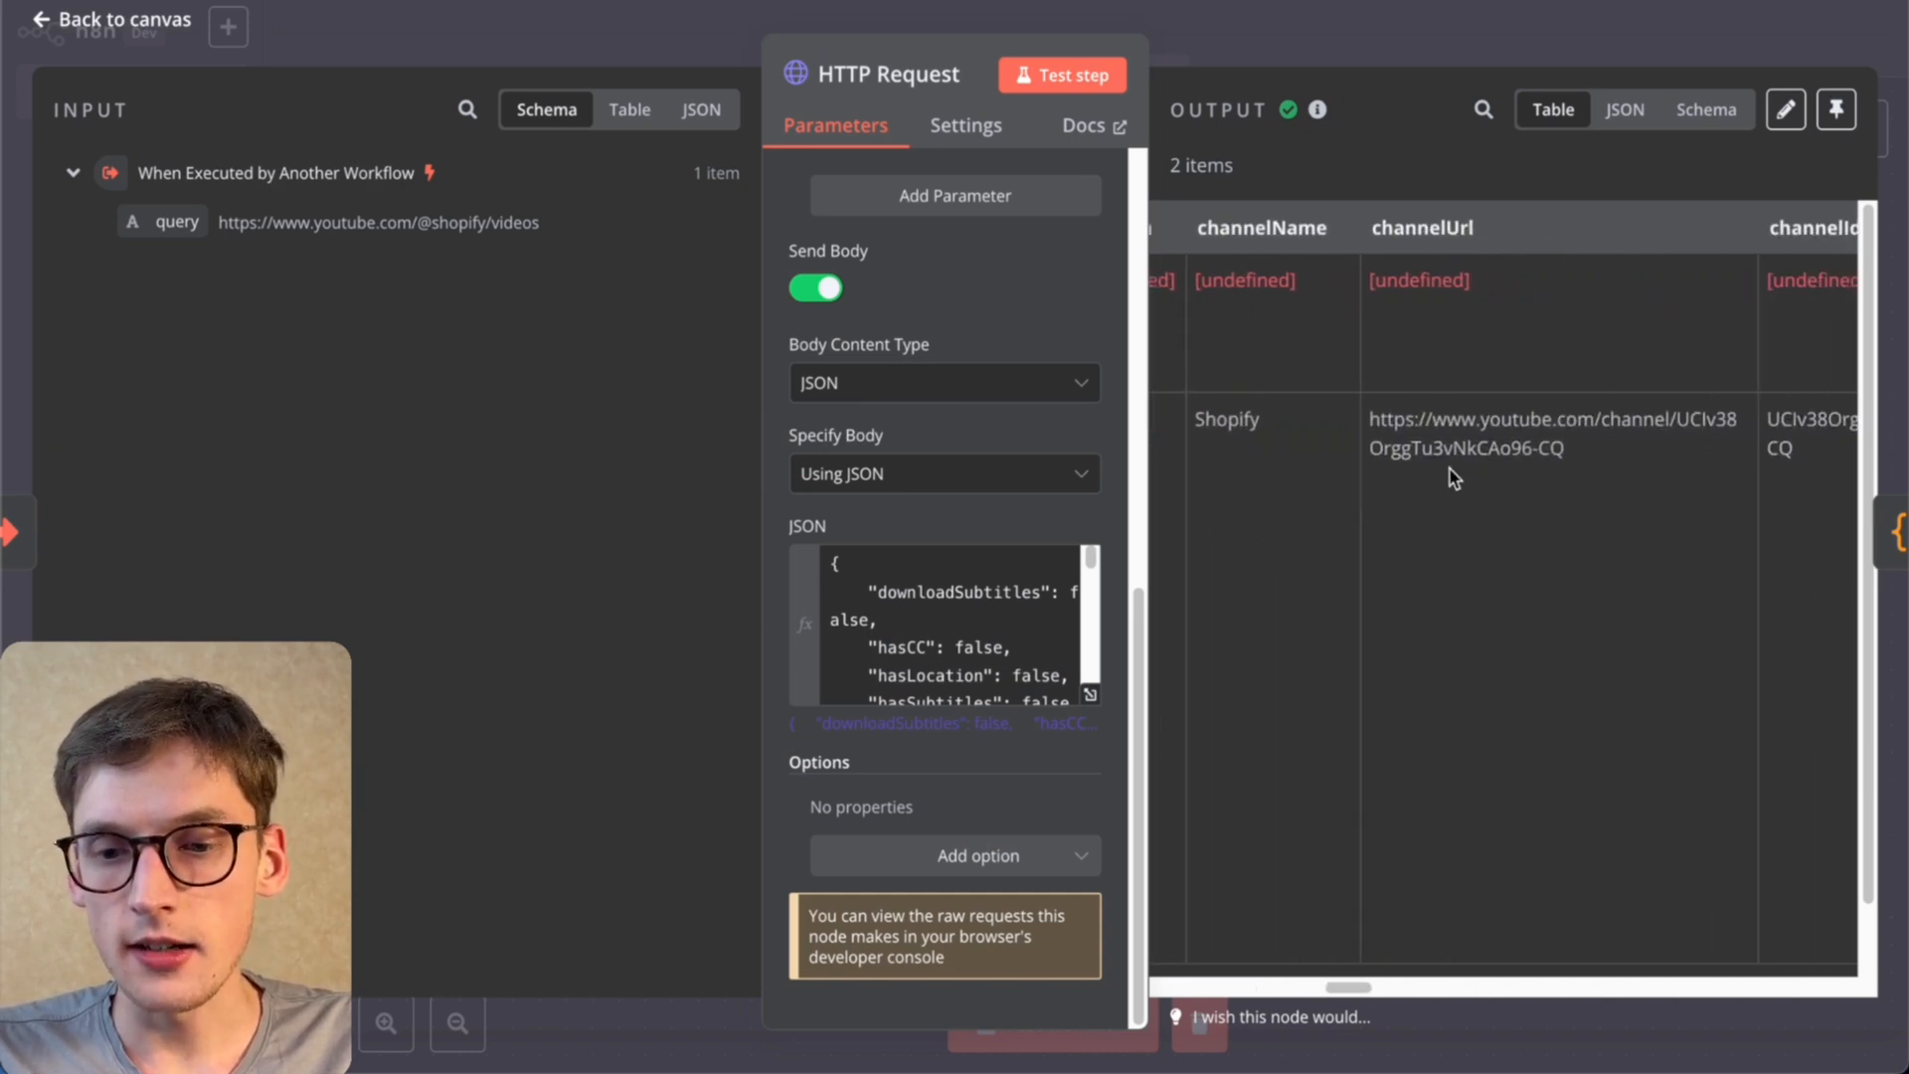
scroll(1476, 453, right, 5)
scroll(1476, 453, right, 3)
scroll(1476, 451, left, 5)
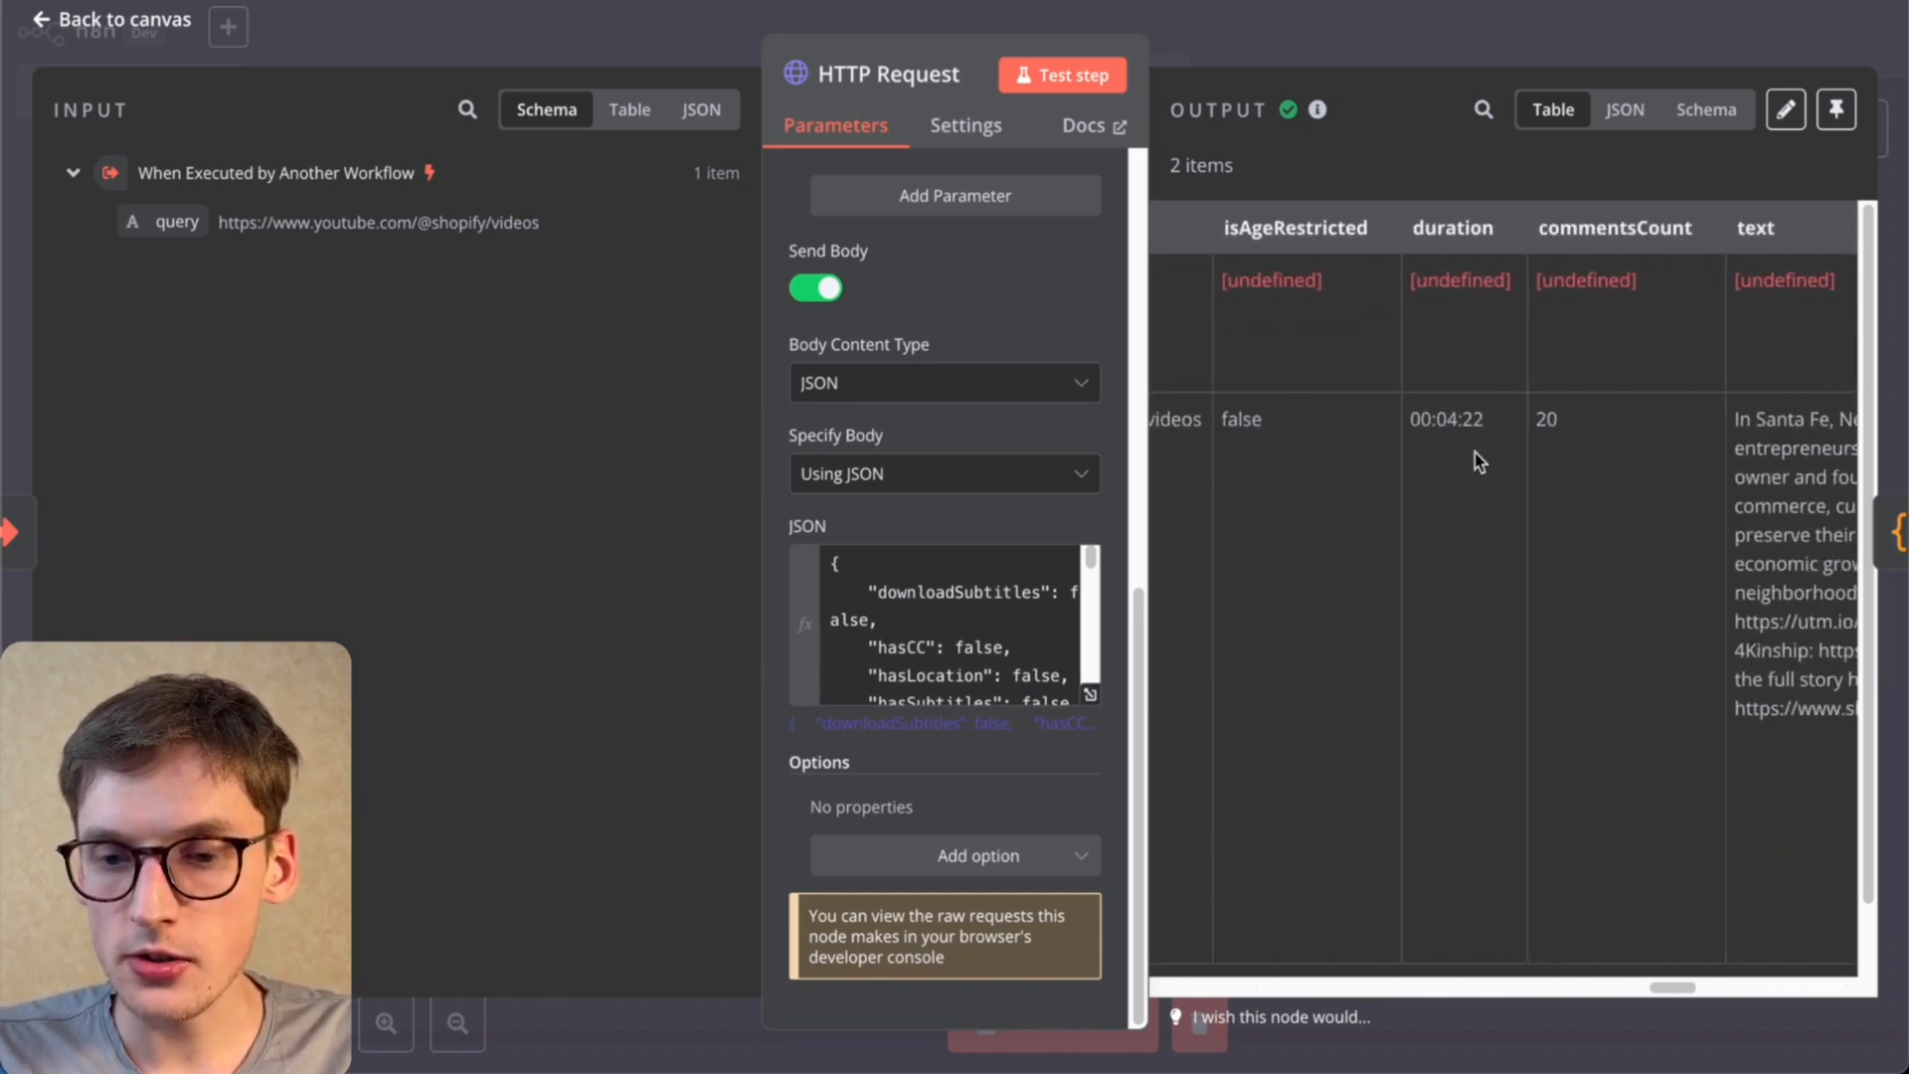
scroll(1476, 452, right, 2)
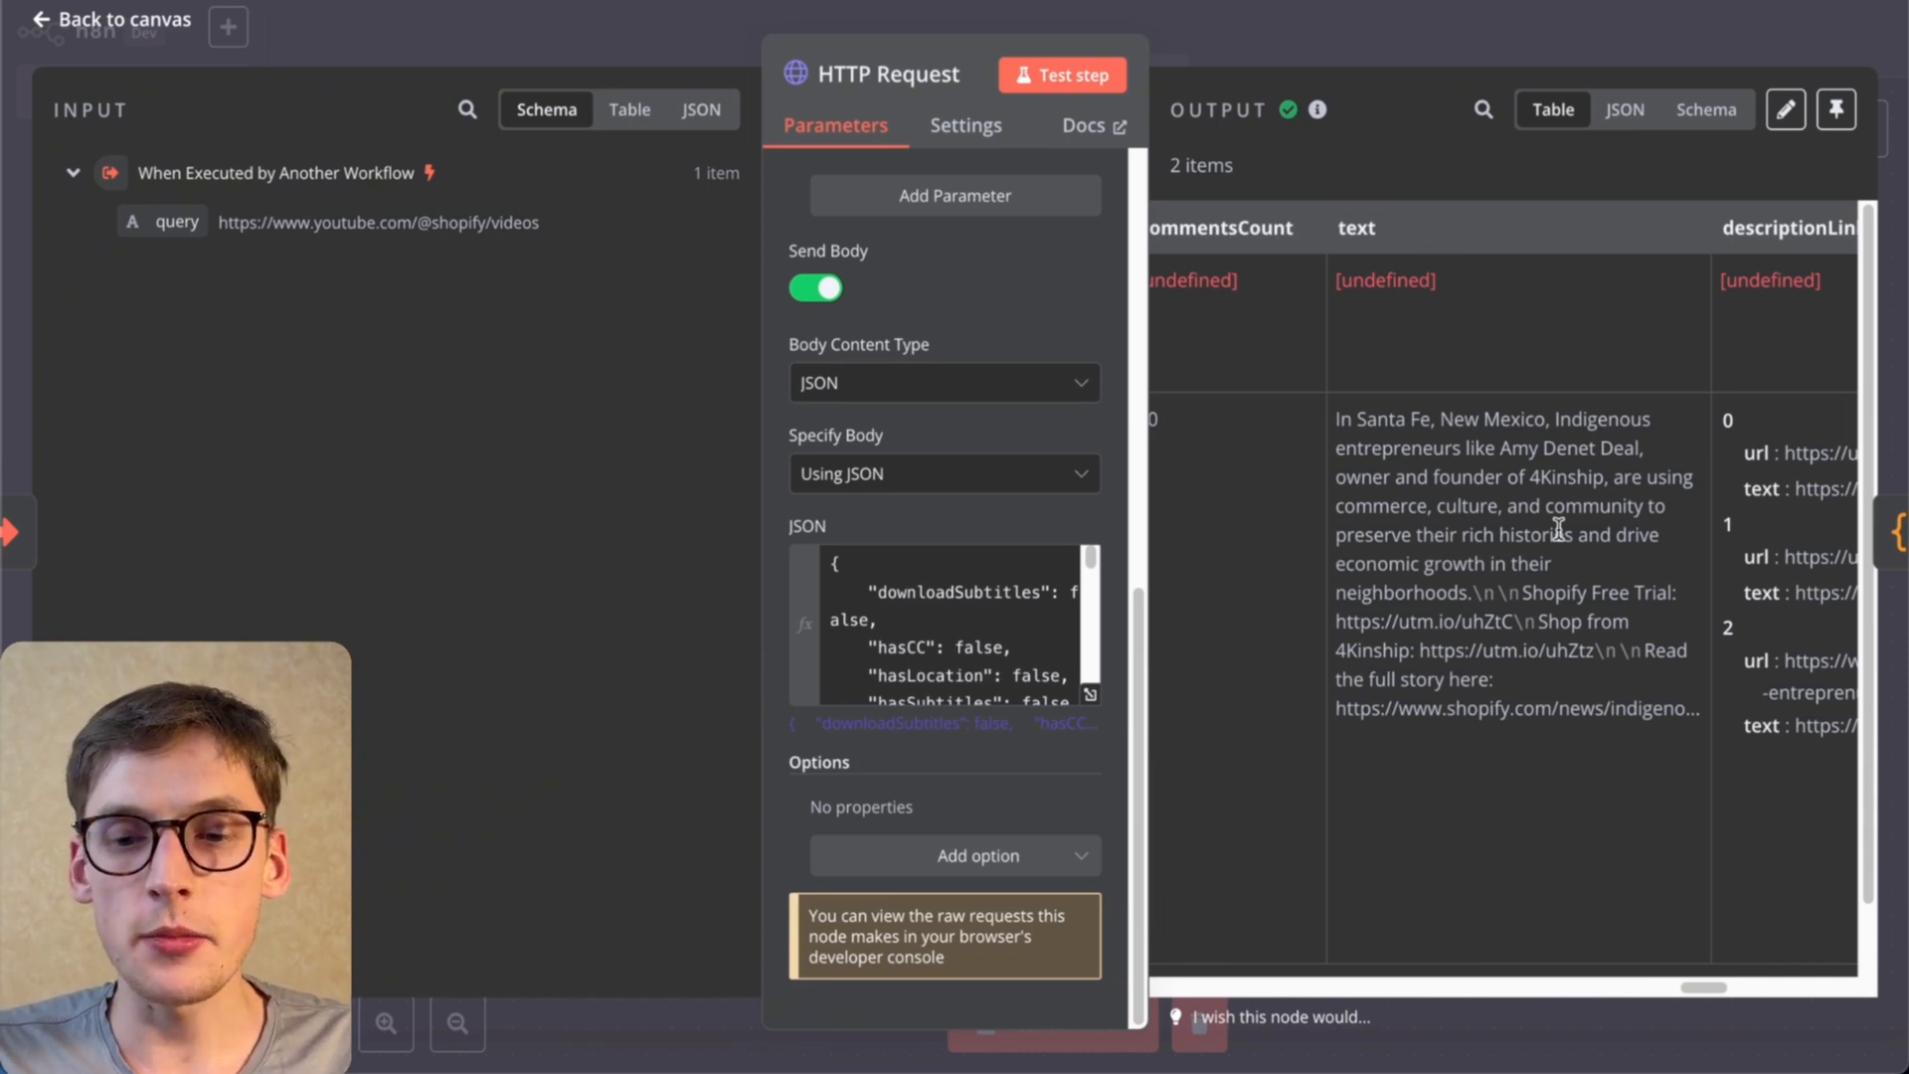
click(1280, 33)
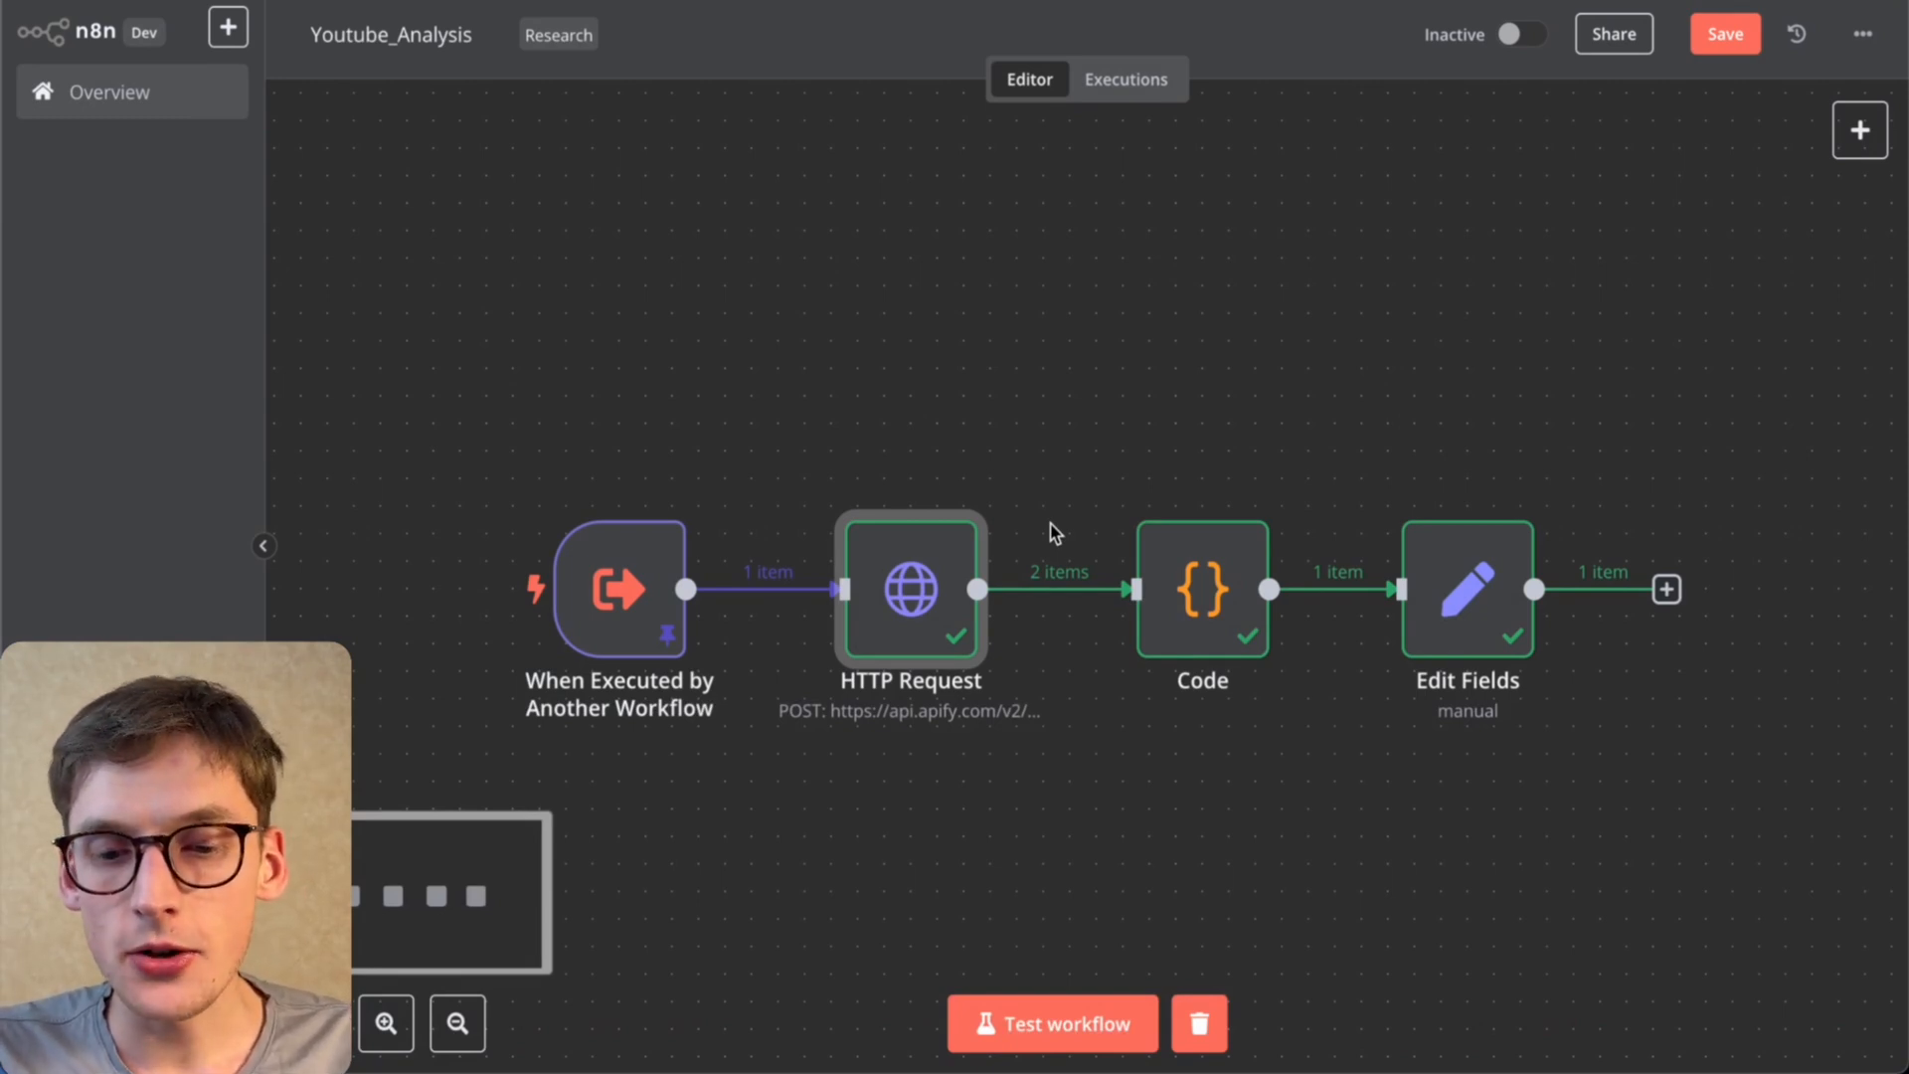
Step: Open the Code node, review its video-filtering JavaScript and the resulting videos array, and return to the canvas
double_click(1191, 579)
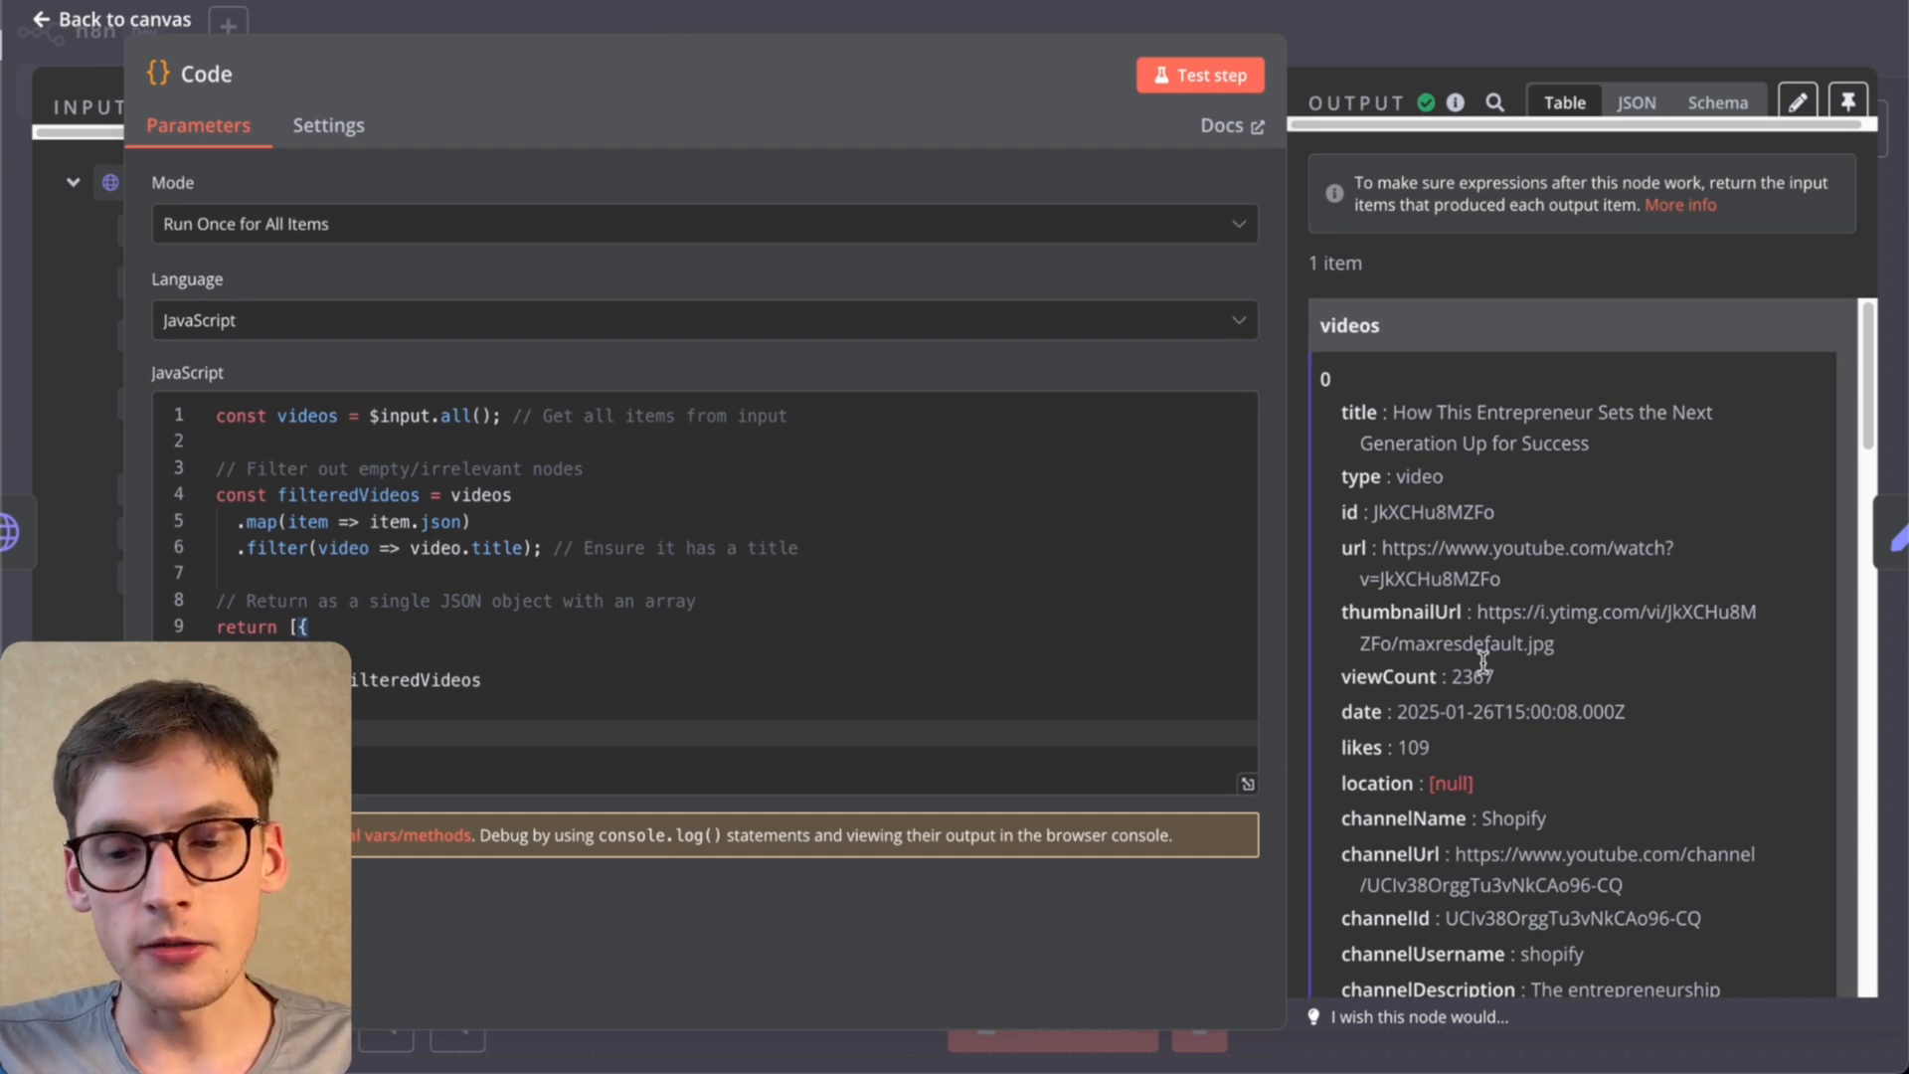
scroll(1483, 661, down, 3)
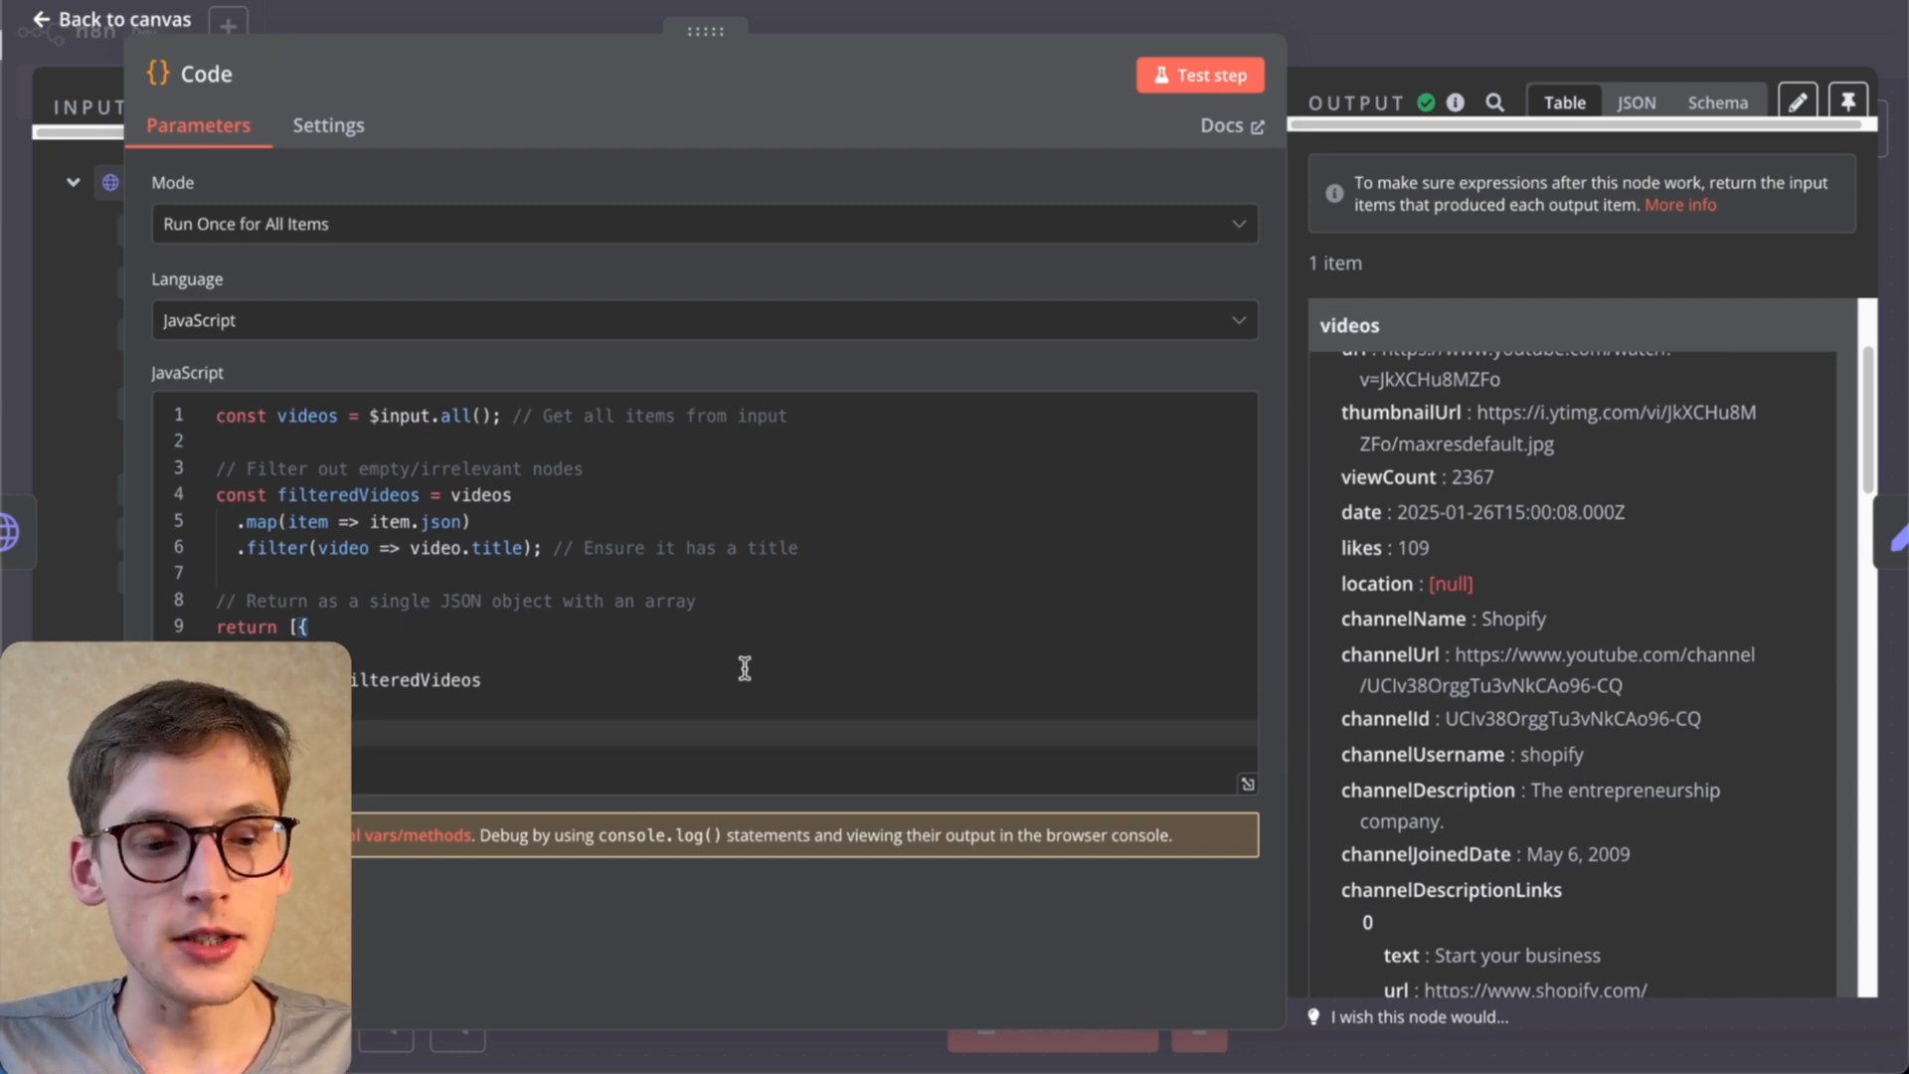
scroll(1404, 586, down, 10)
key(Escape)
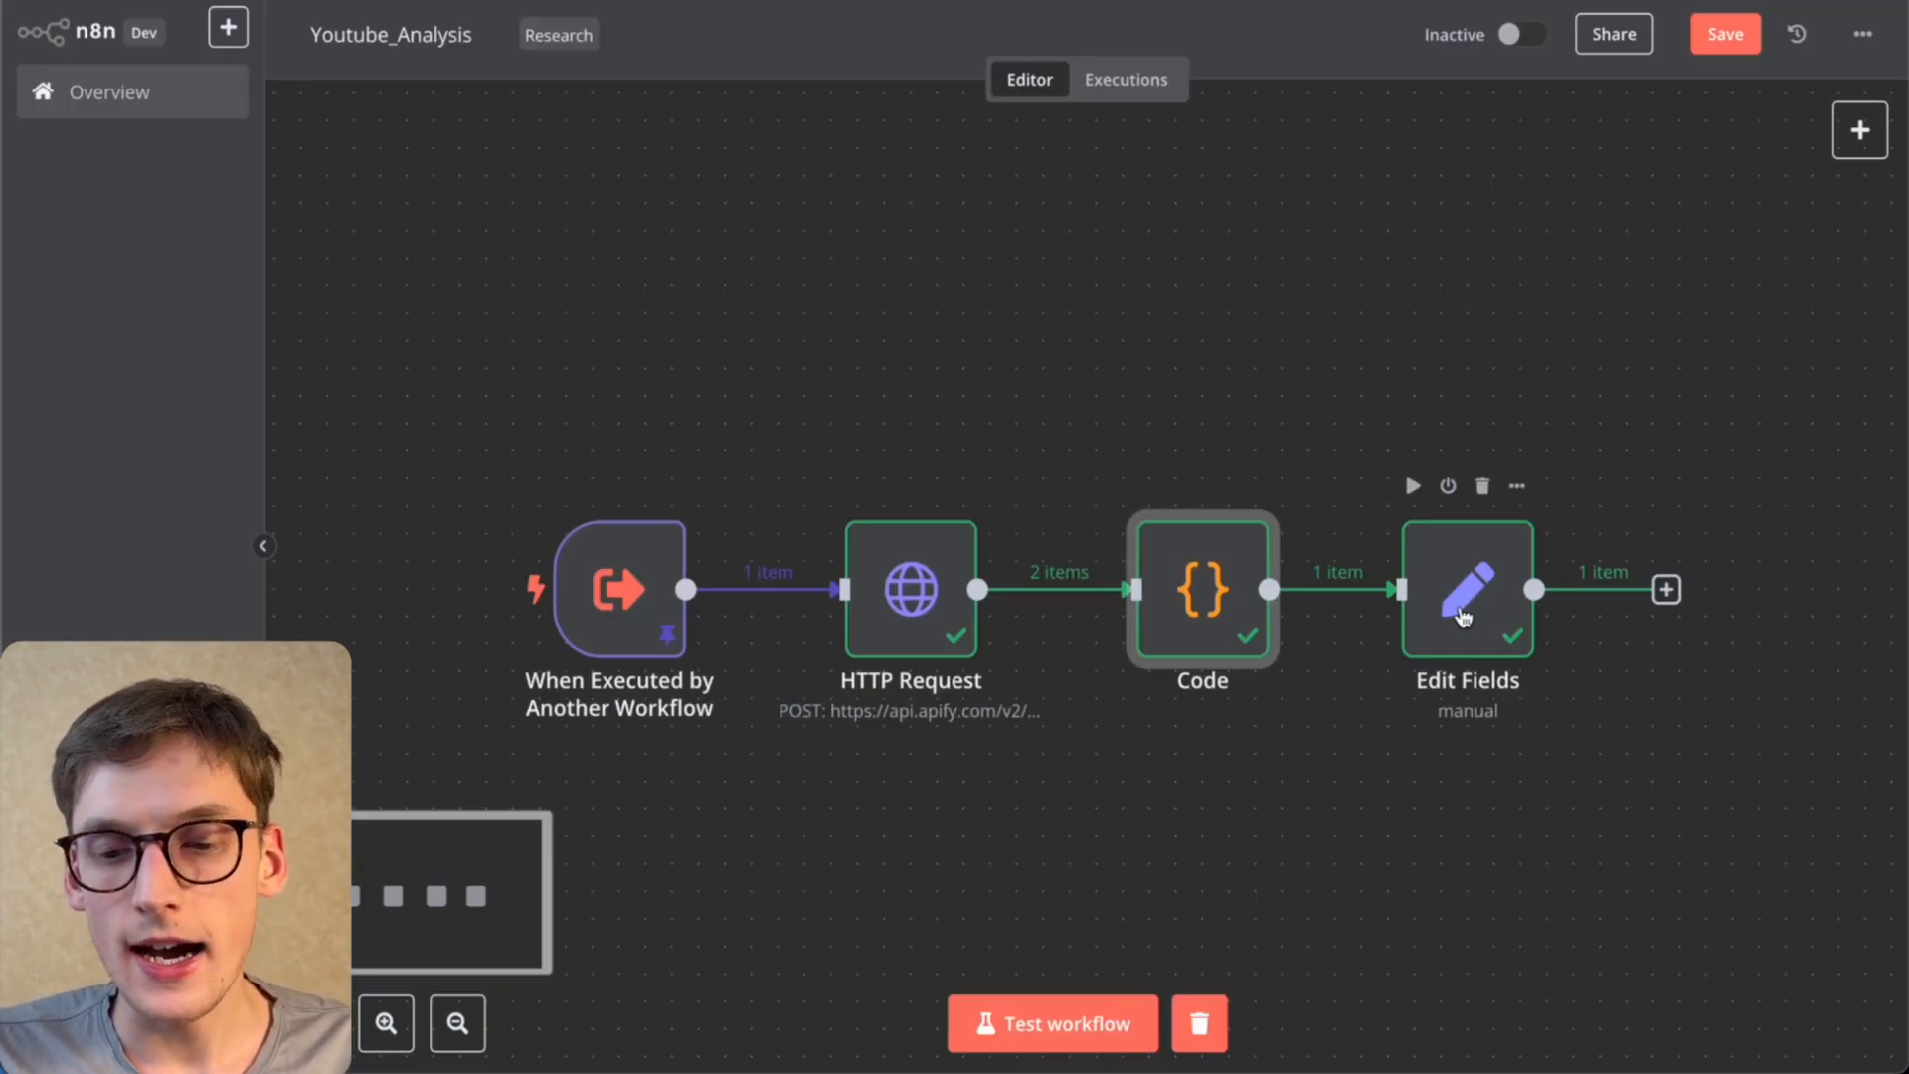
Step: Open the Edit Fields node, inspect the youtube_Response field name and its {{ $json.videos }} value, and close the node
click(1463, 618)
double_click(1463, 618)
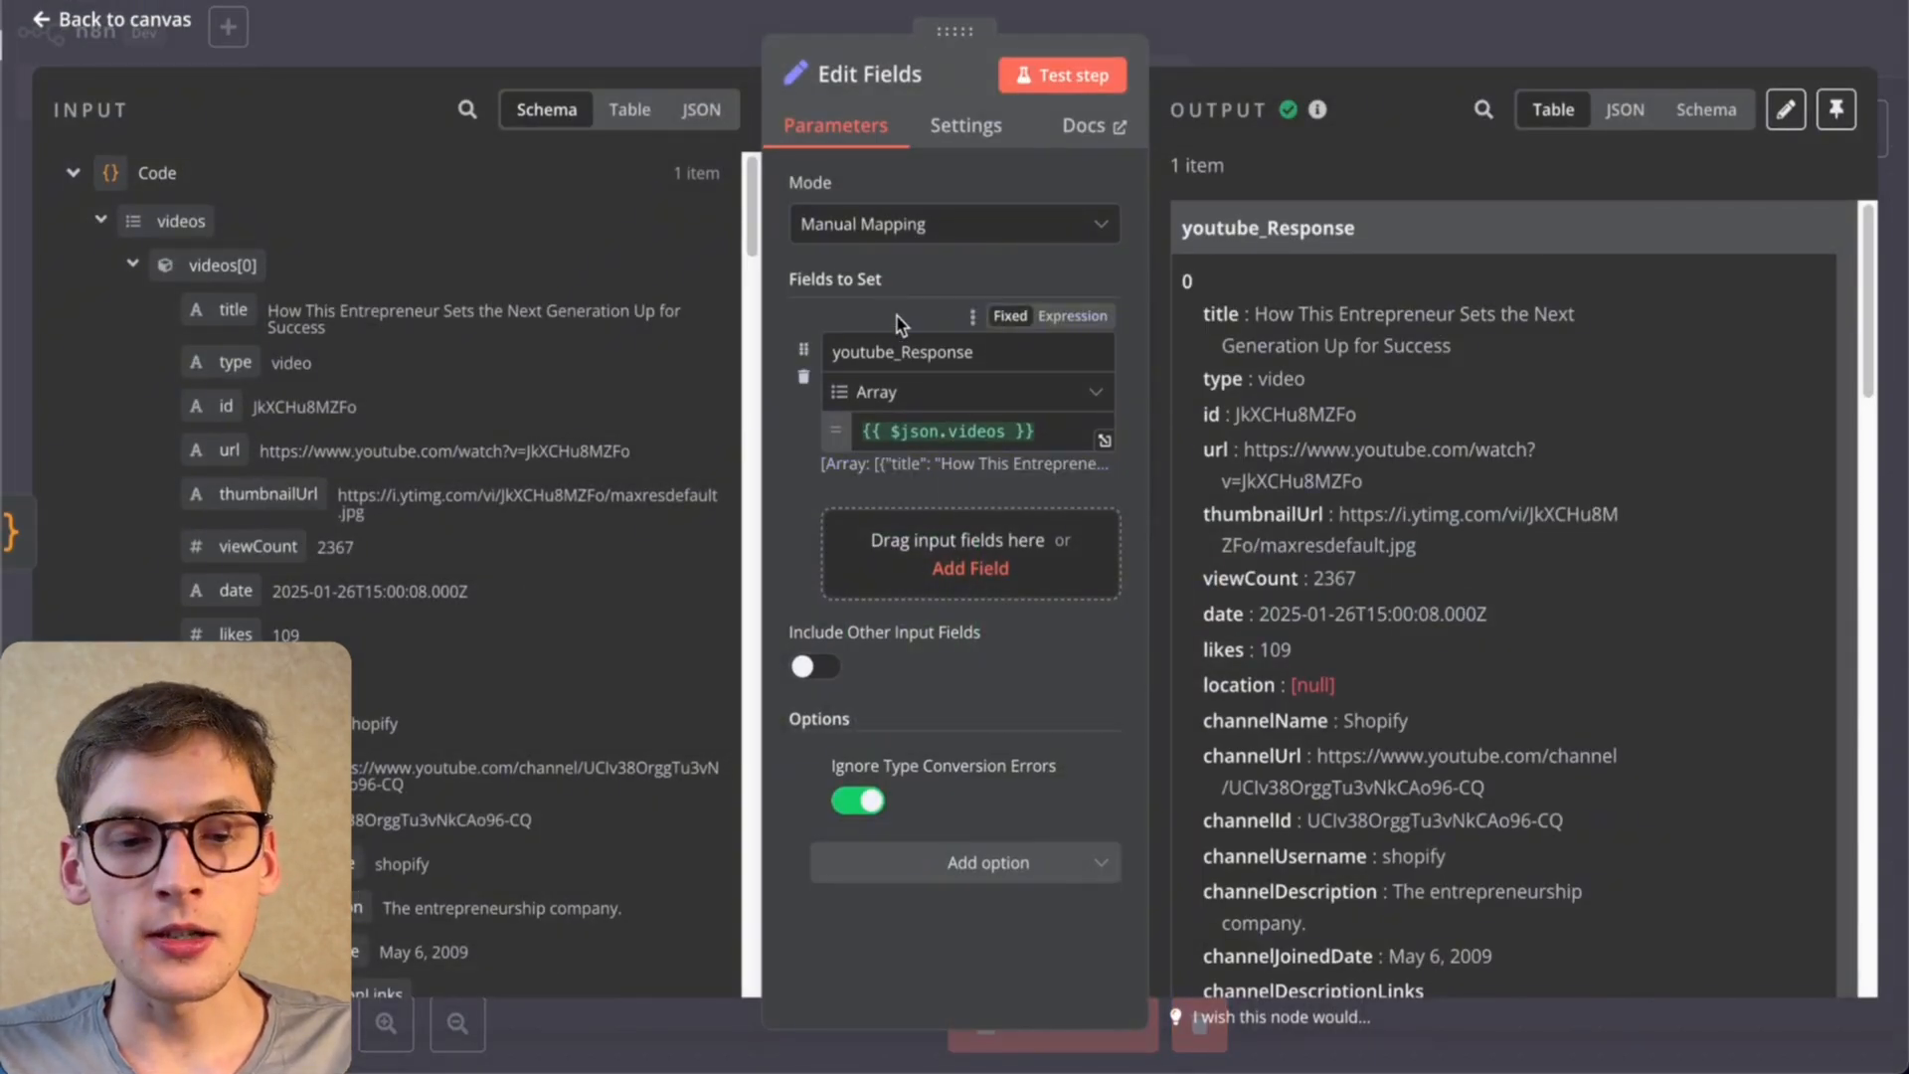
click(836, 350)
double_click(1000, 353)
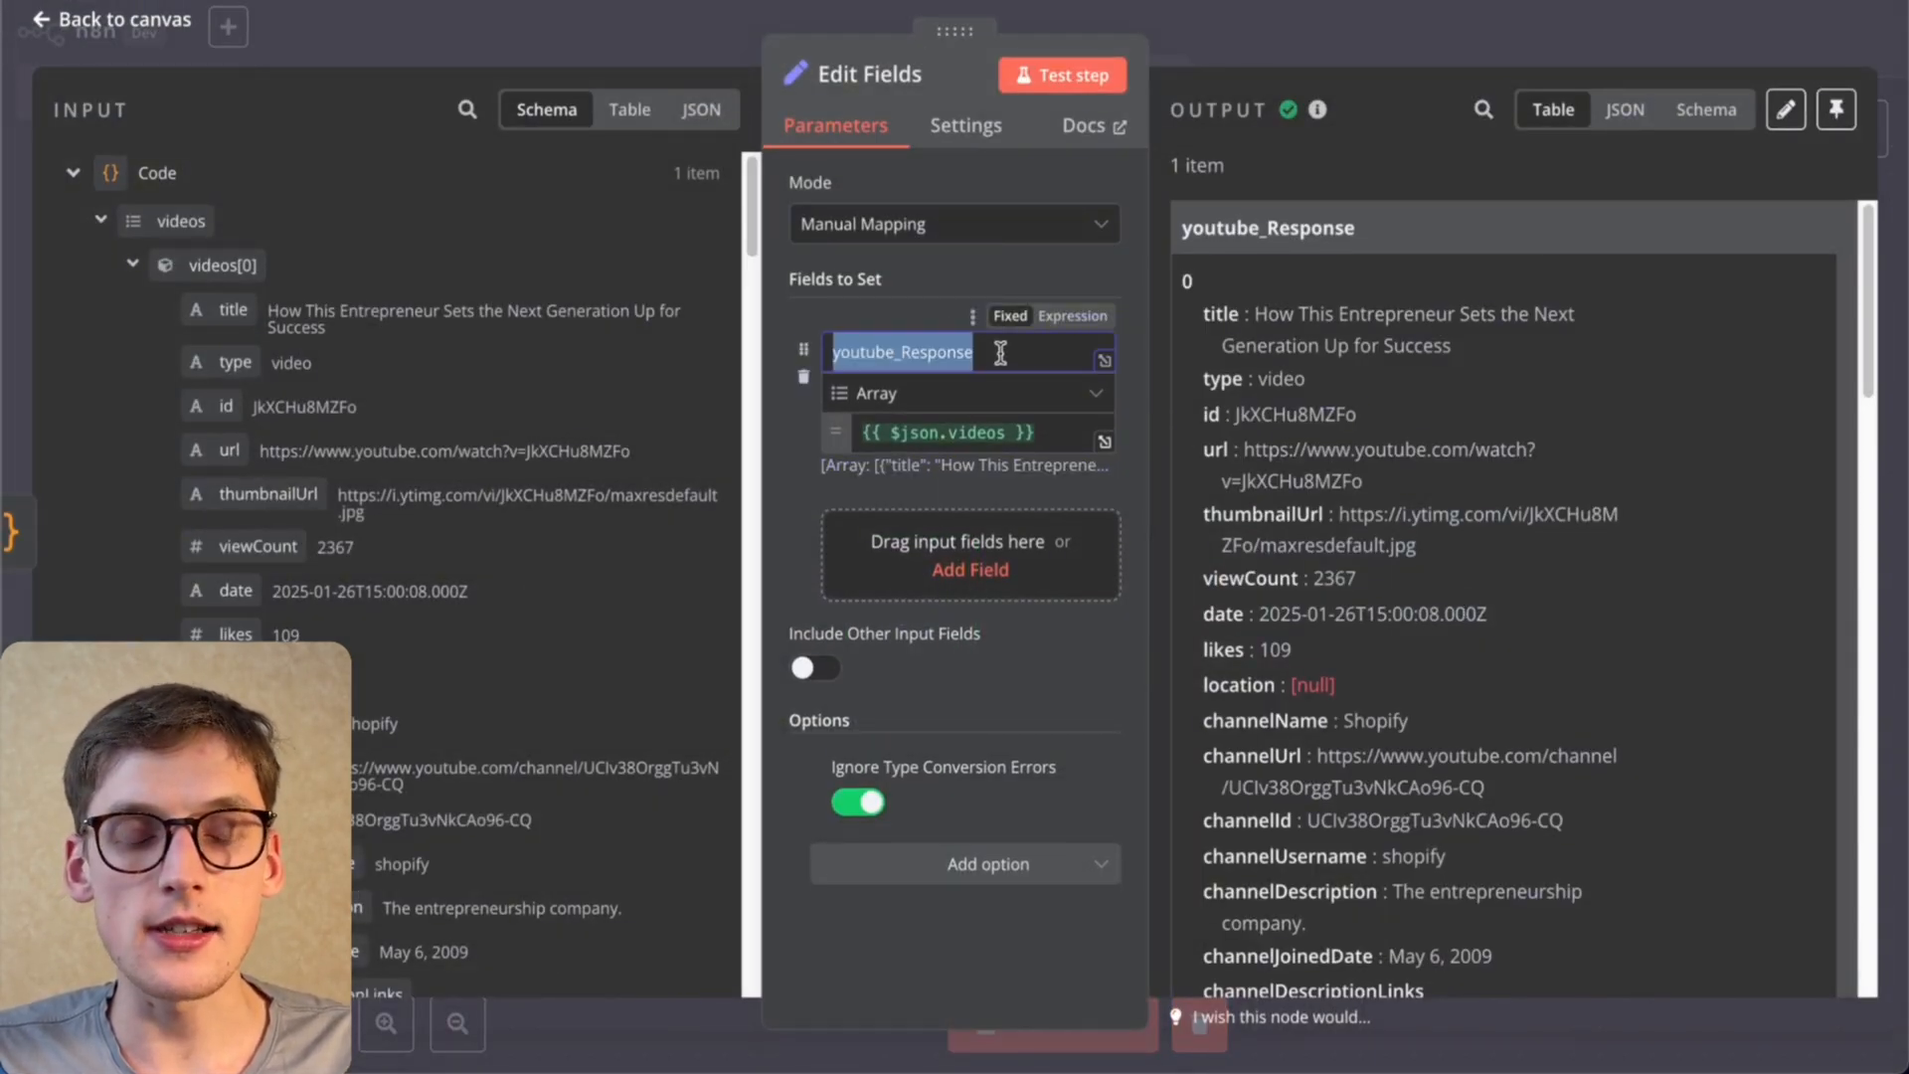
click(1087, 433)
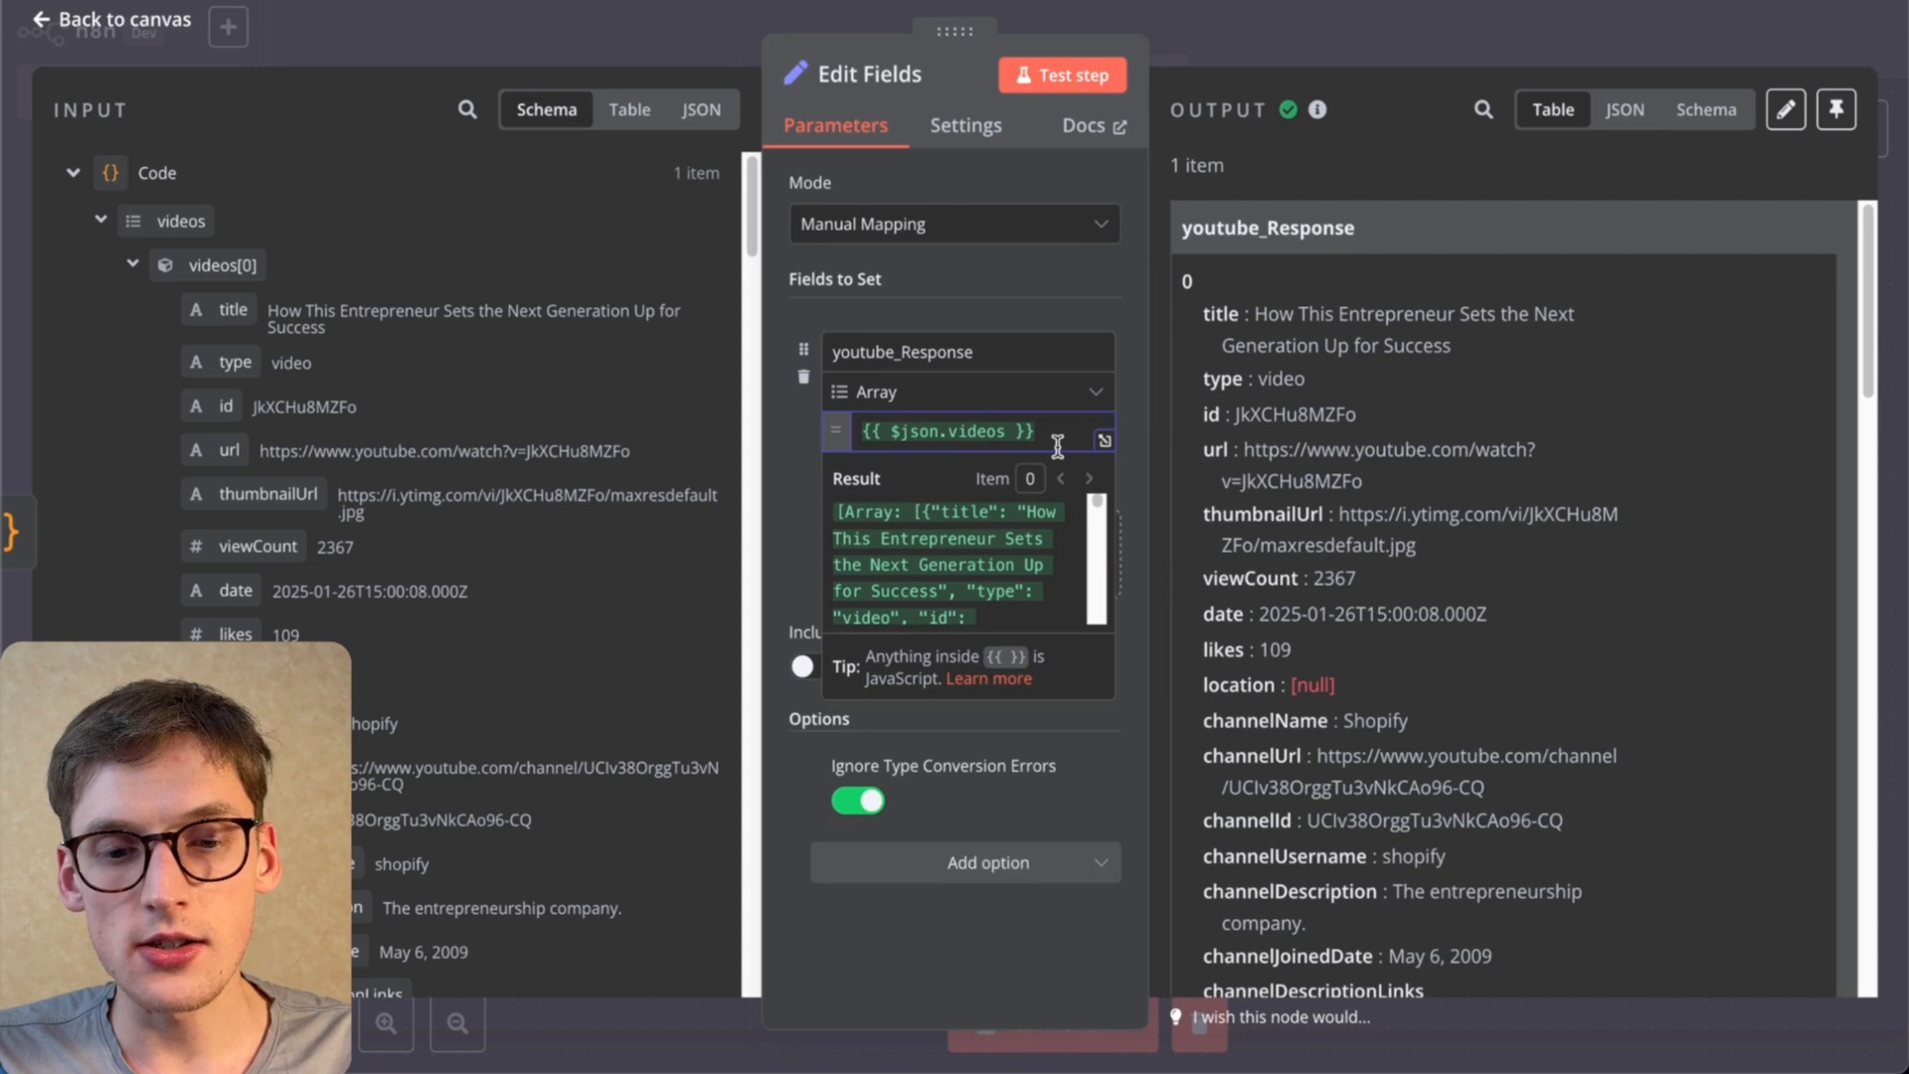
click(1447, 40)
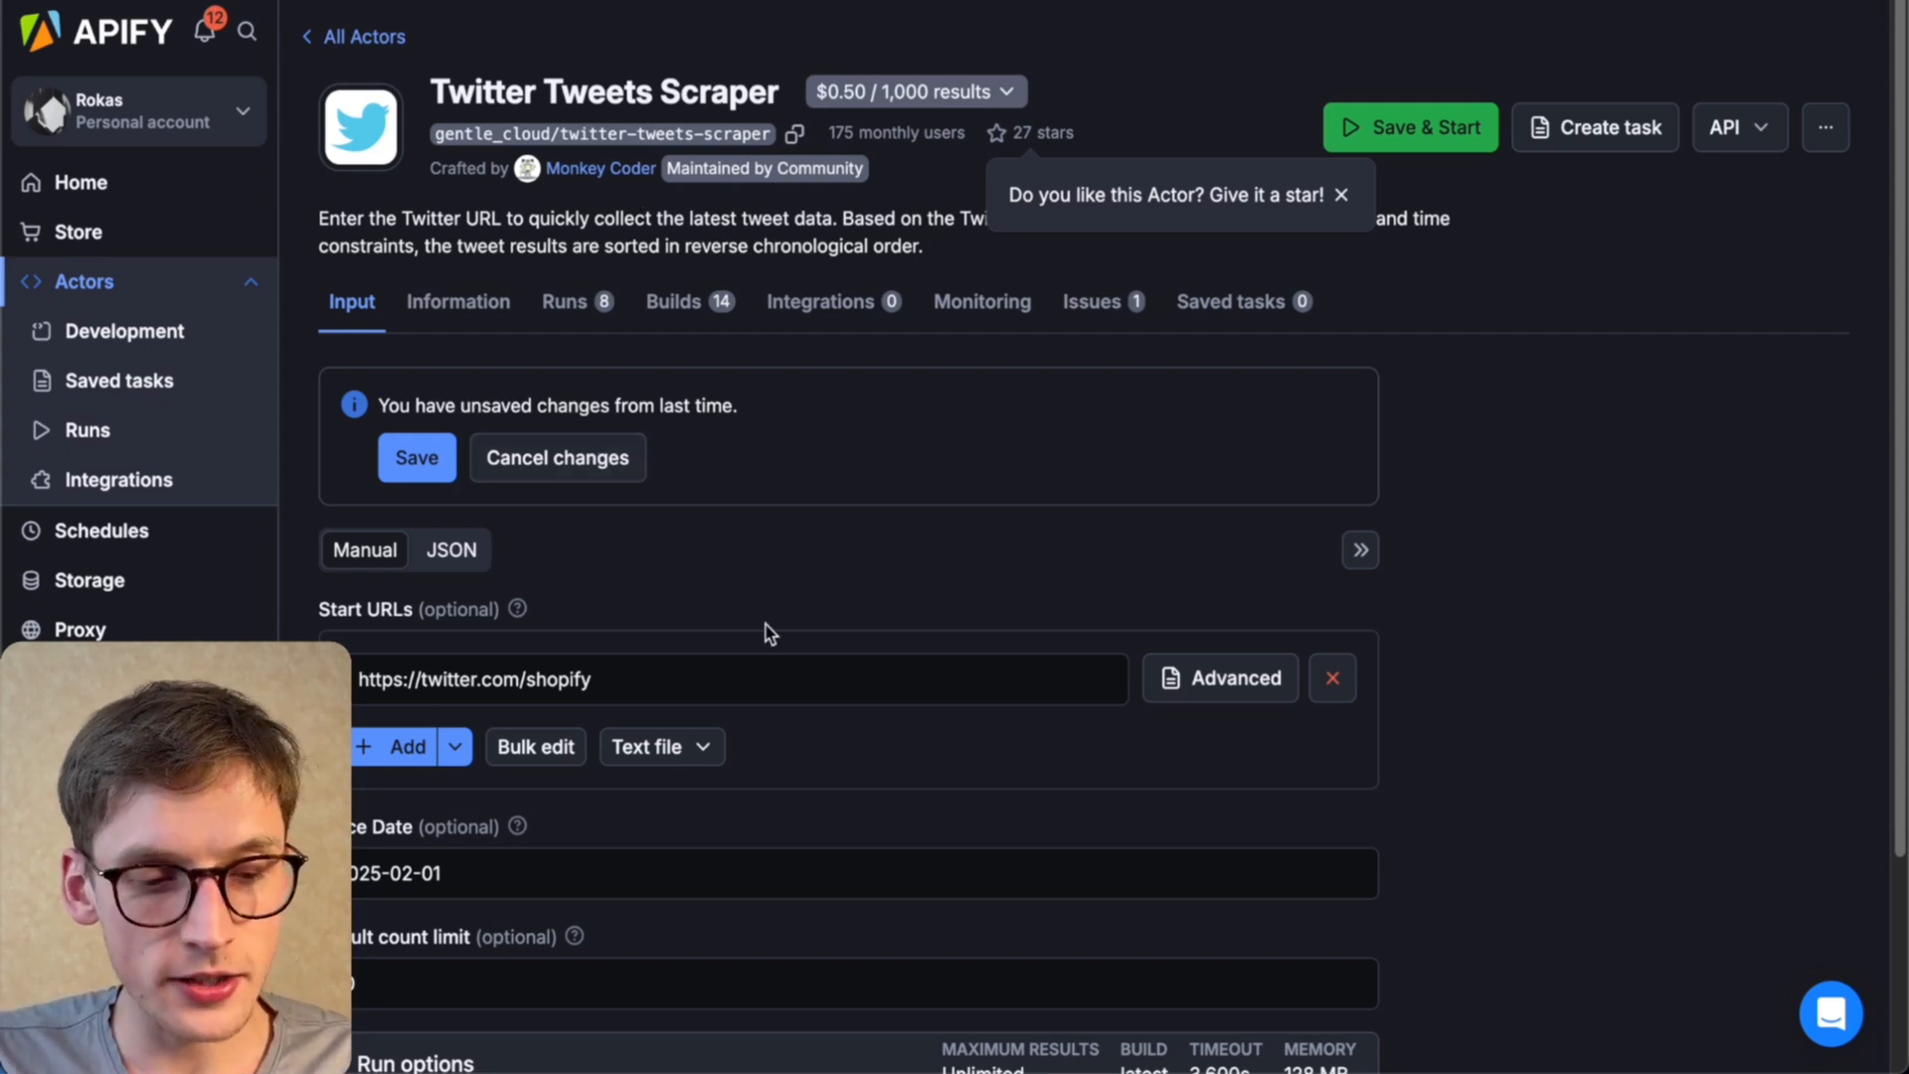
Step: Review the start URL, since date and result count limit of Apify's Twitter Tweets Scraper and show its input as JSON
scroll(960, 595, down, 2)
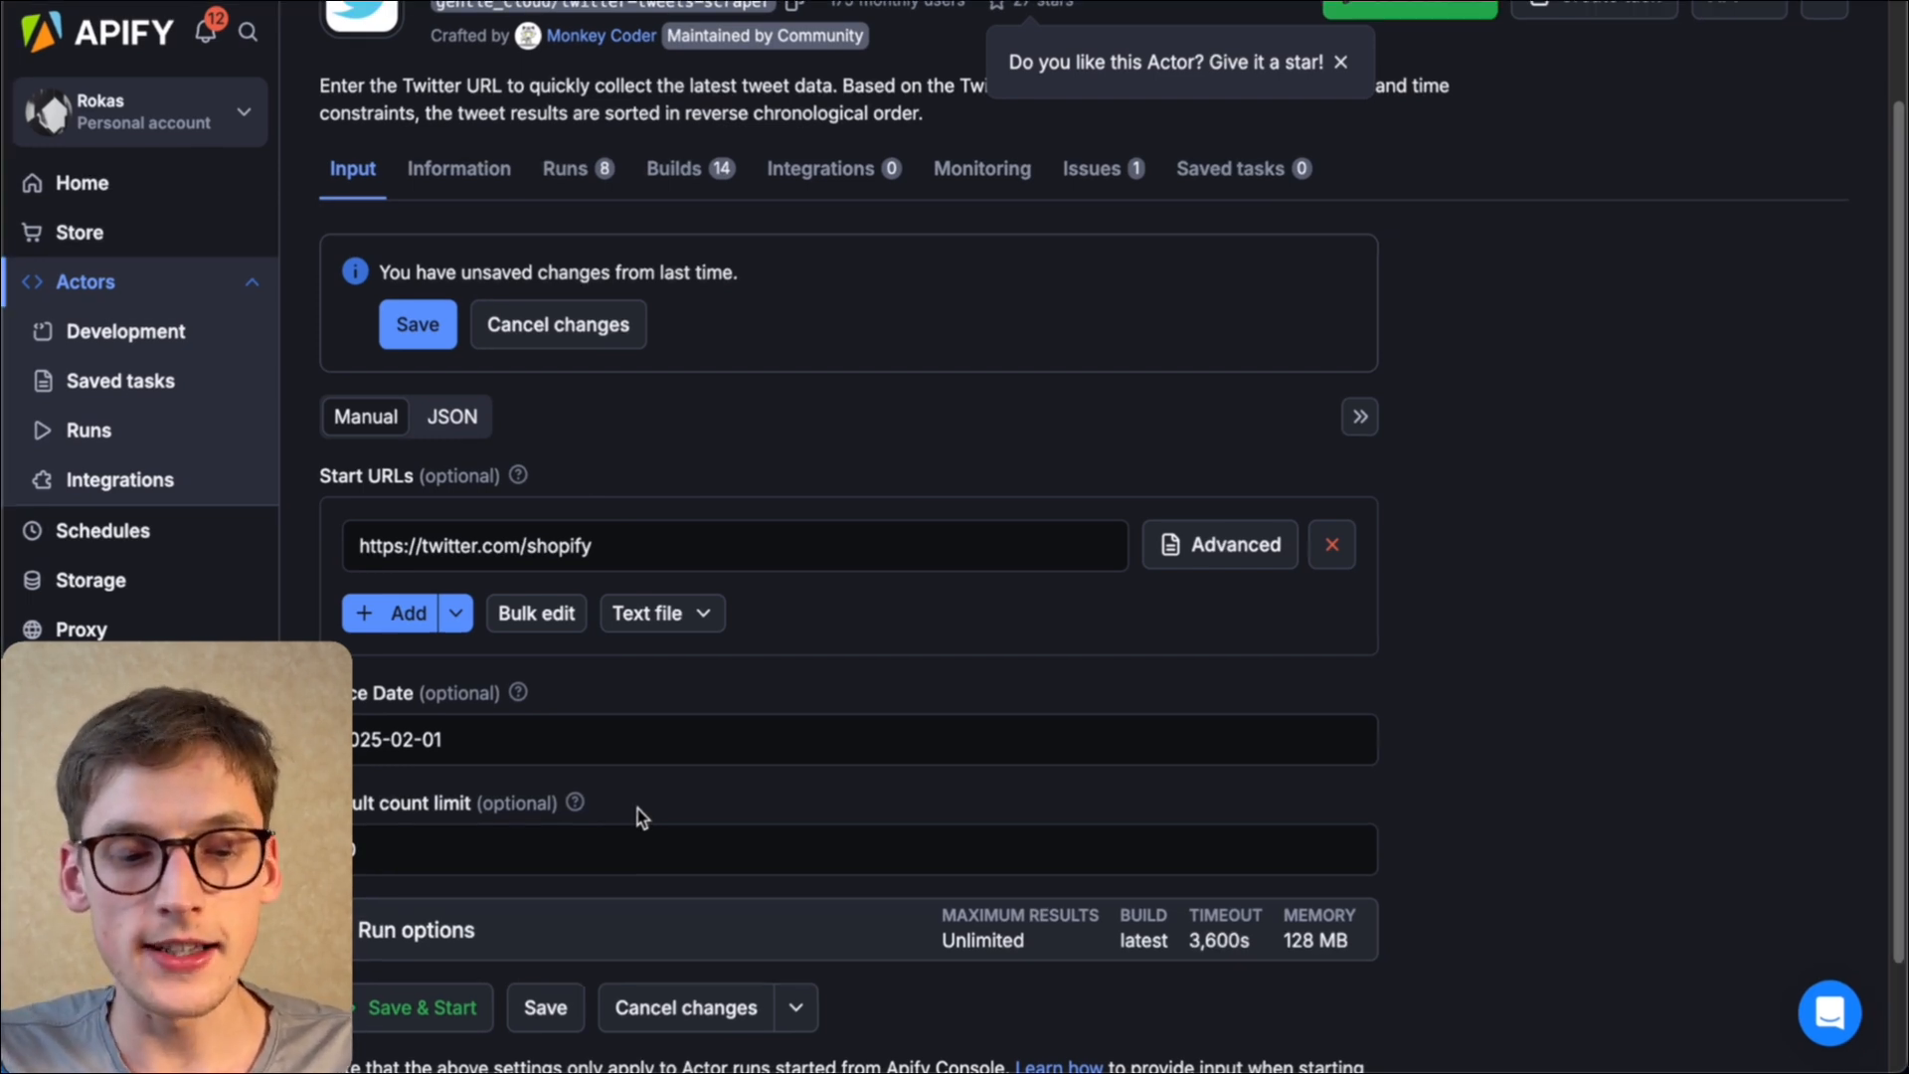
scroll(637, 808, down, 1)
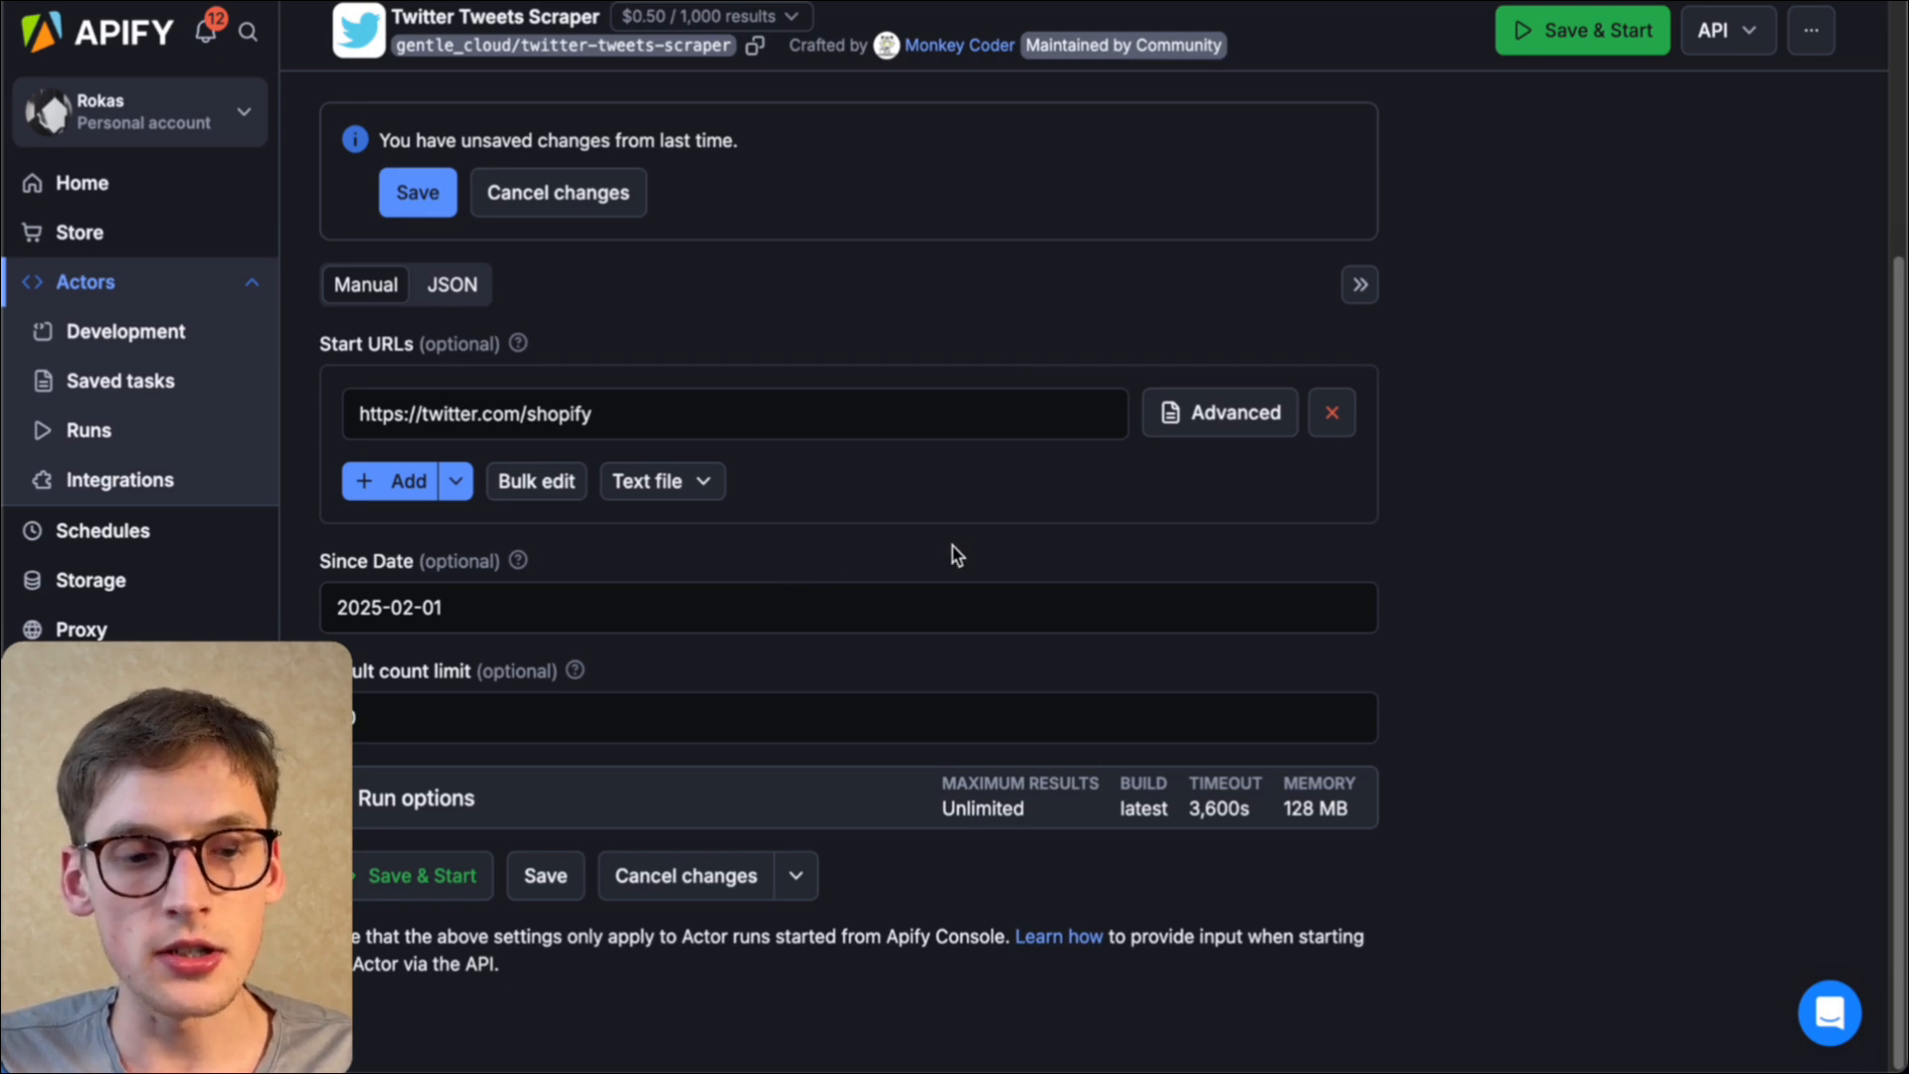
scroll(953, 546, up, 1)
scroll(953, 546, up, 2)
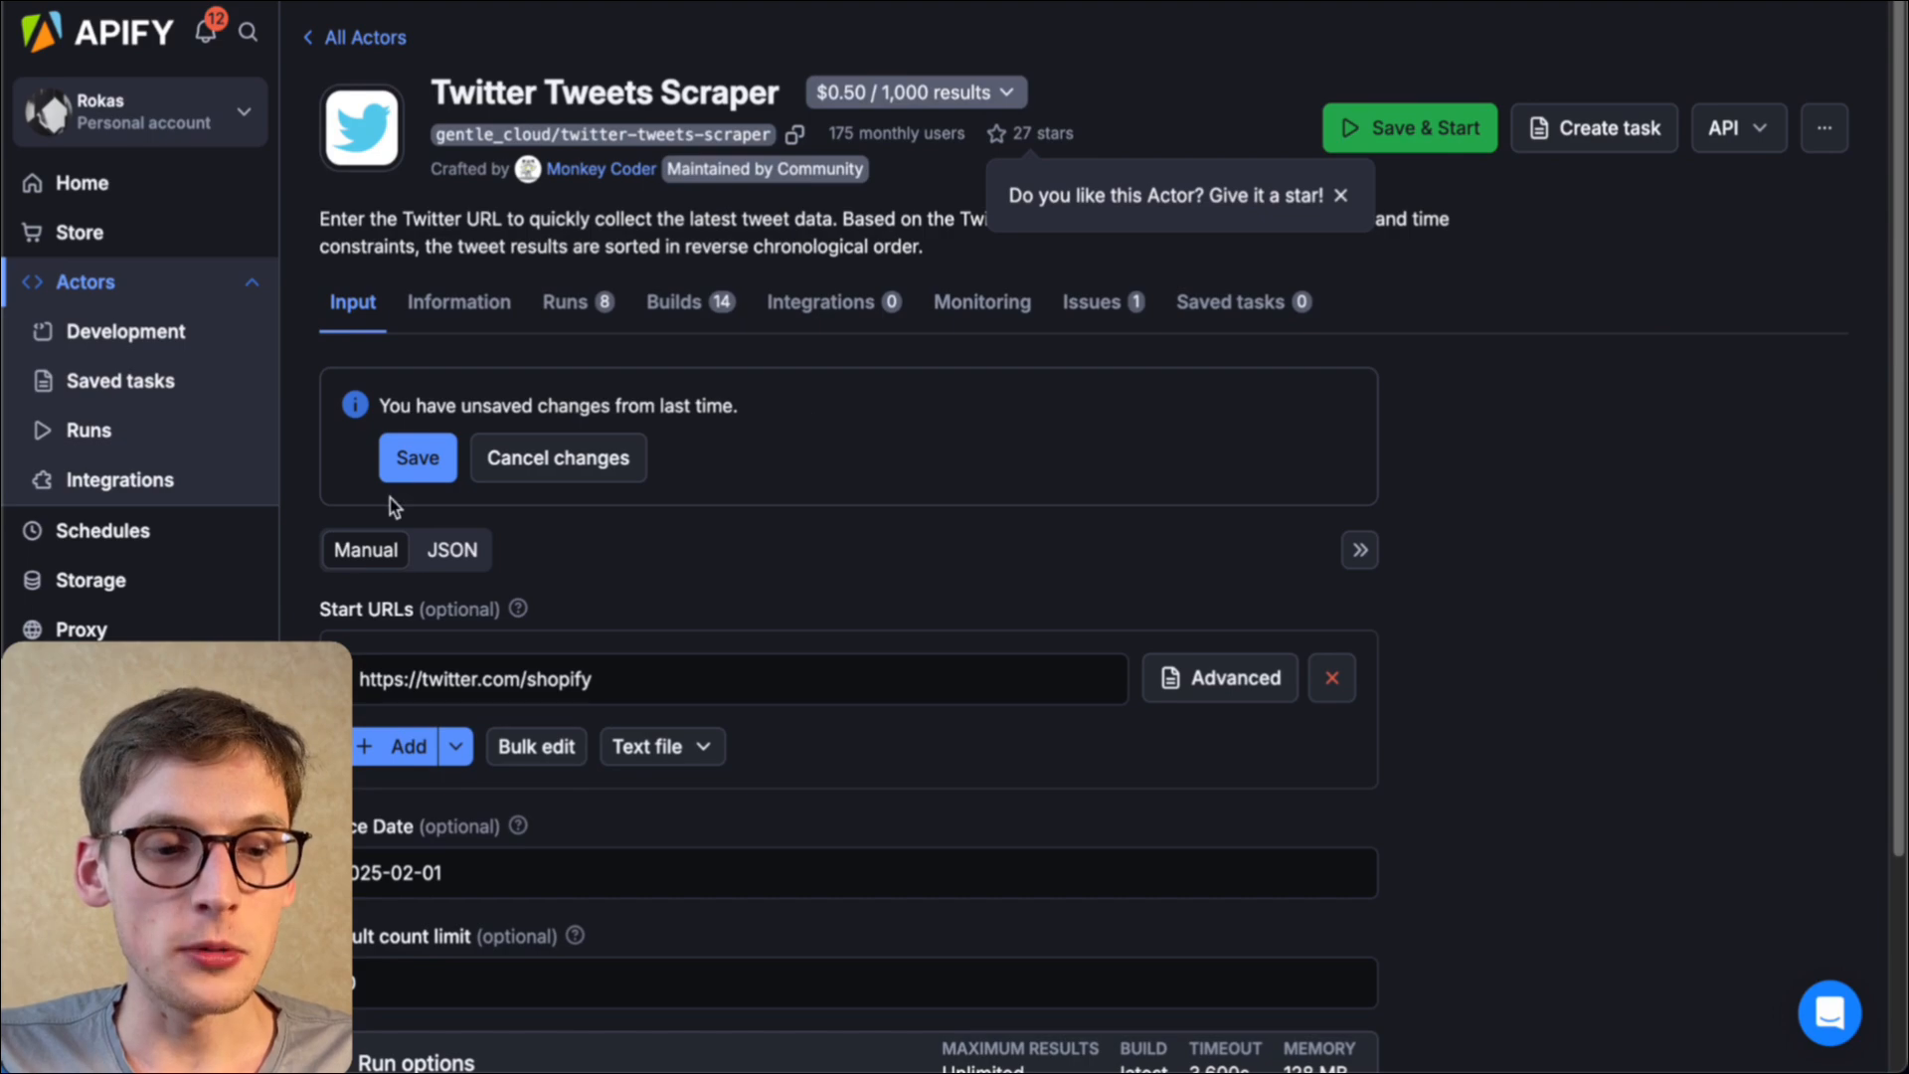
click(450, 550)
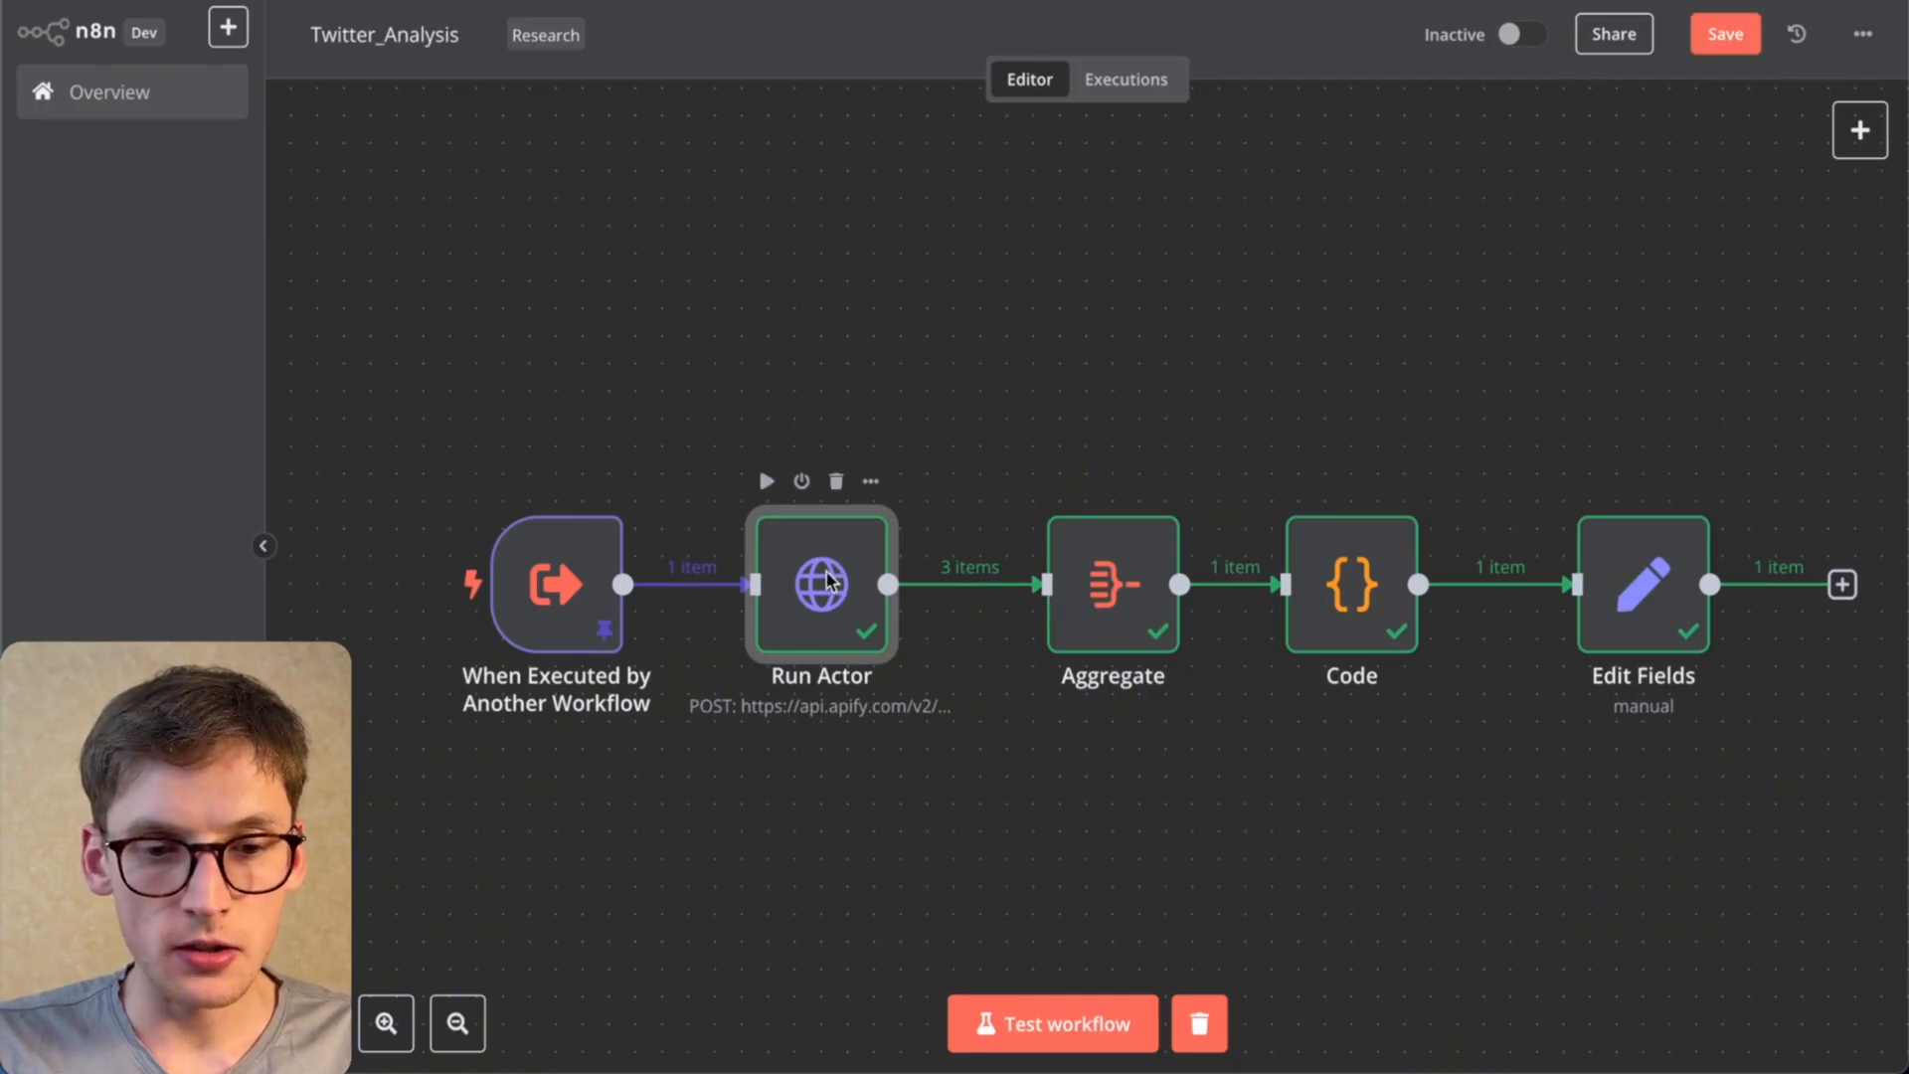
Step: In n8n's Twitter_Analysis workflow, expand the Run Actor node's JSON body, highlight the since_date expression and close the expression editor
double_click(831, 582)
scroll(845, 582, down, 1)
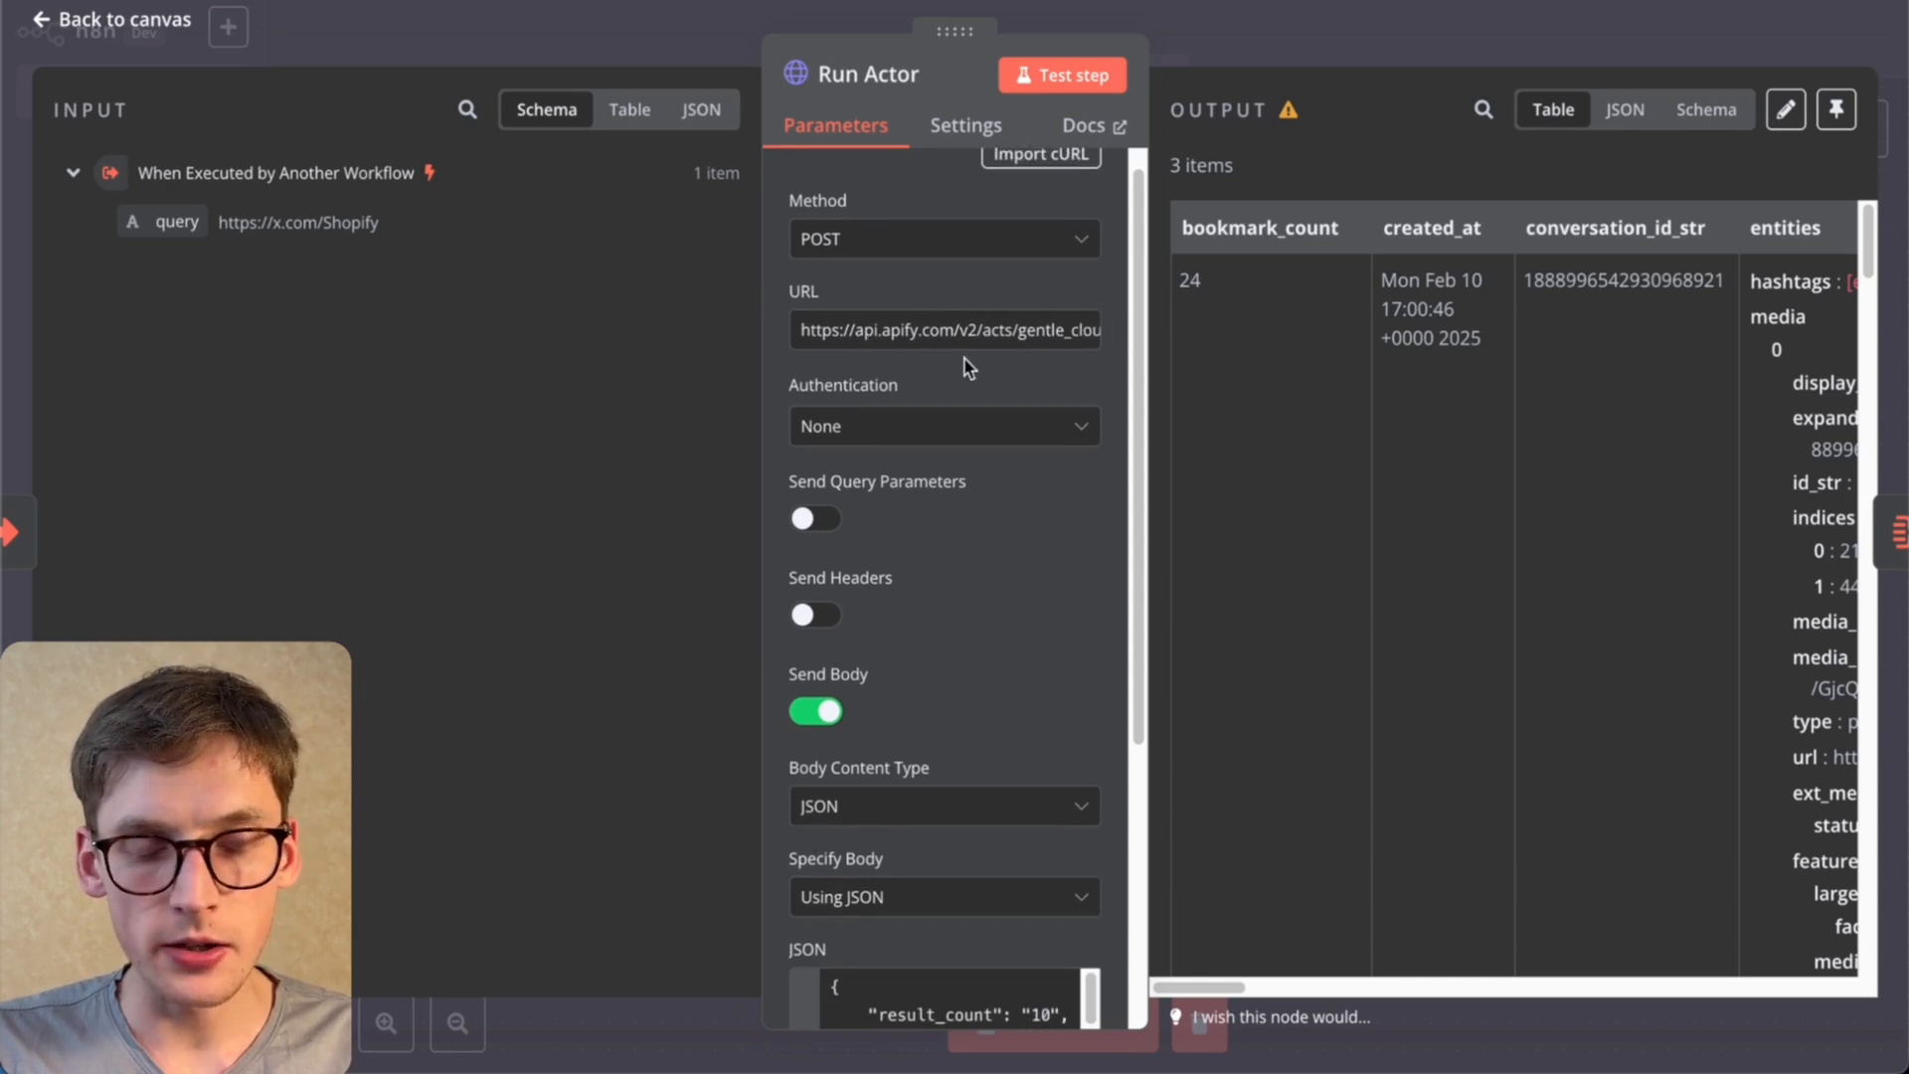
scroll(962, 362, down, 5)
click(1093, 702)
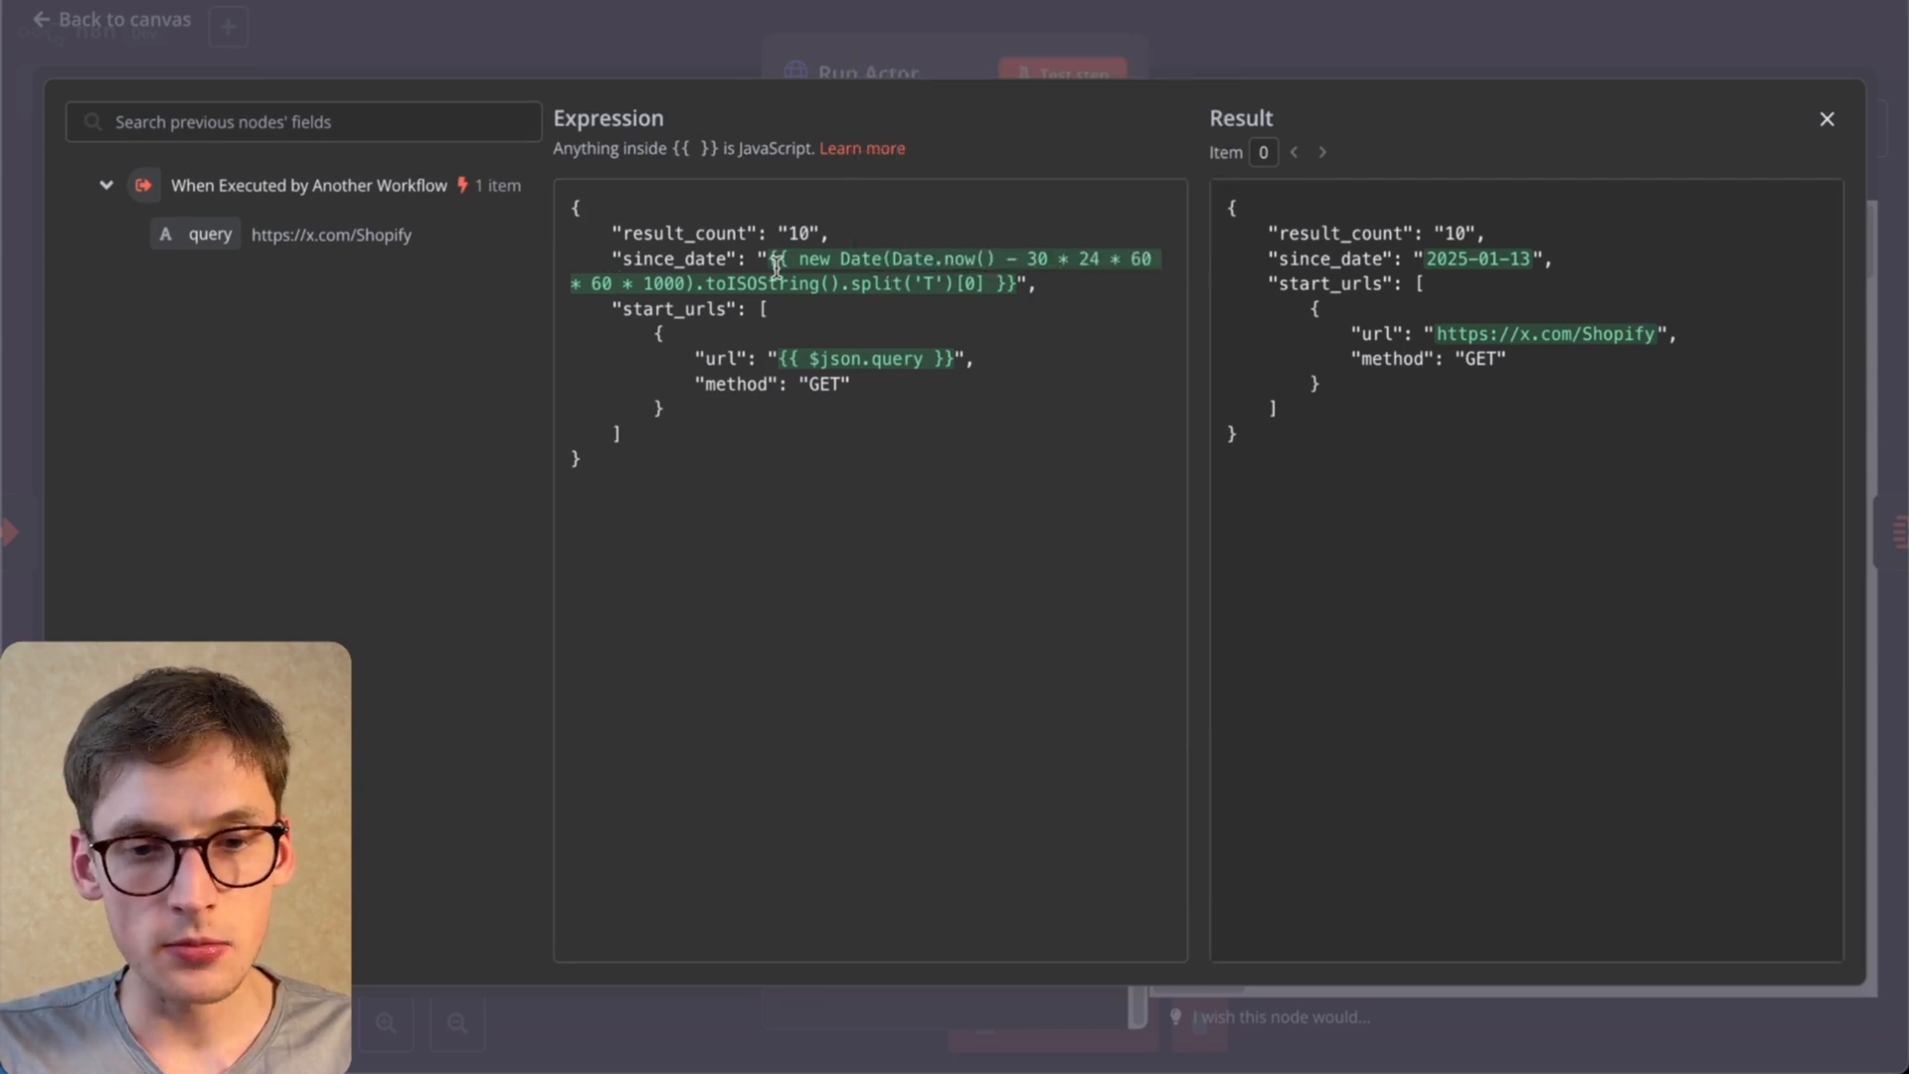
drag(771, 261, 1019, 295)
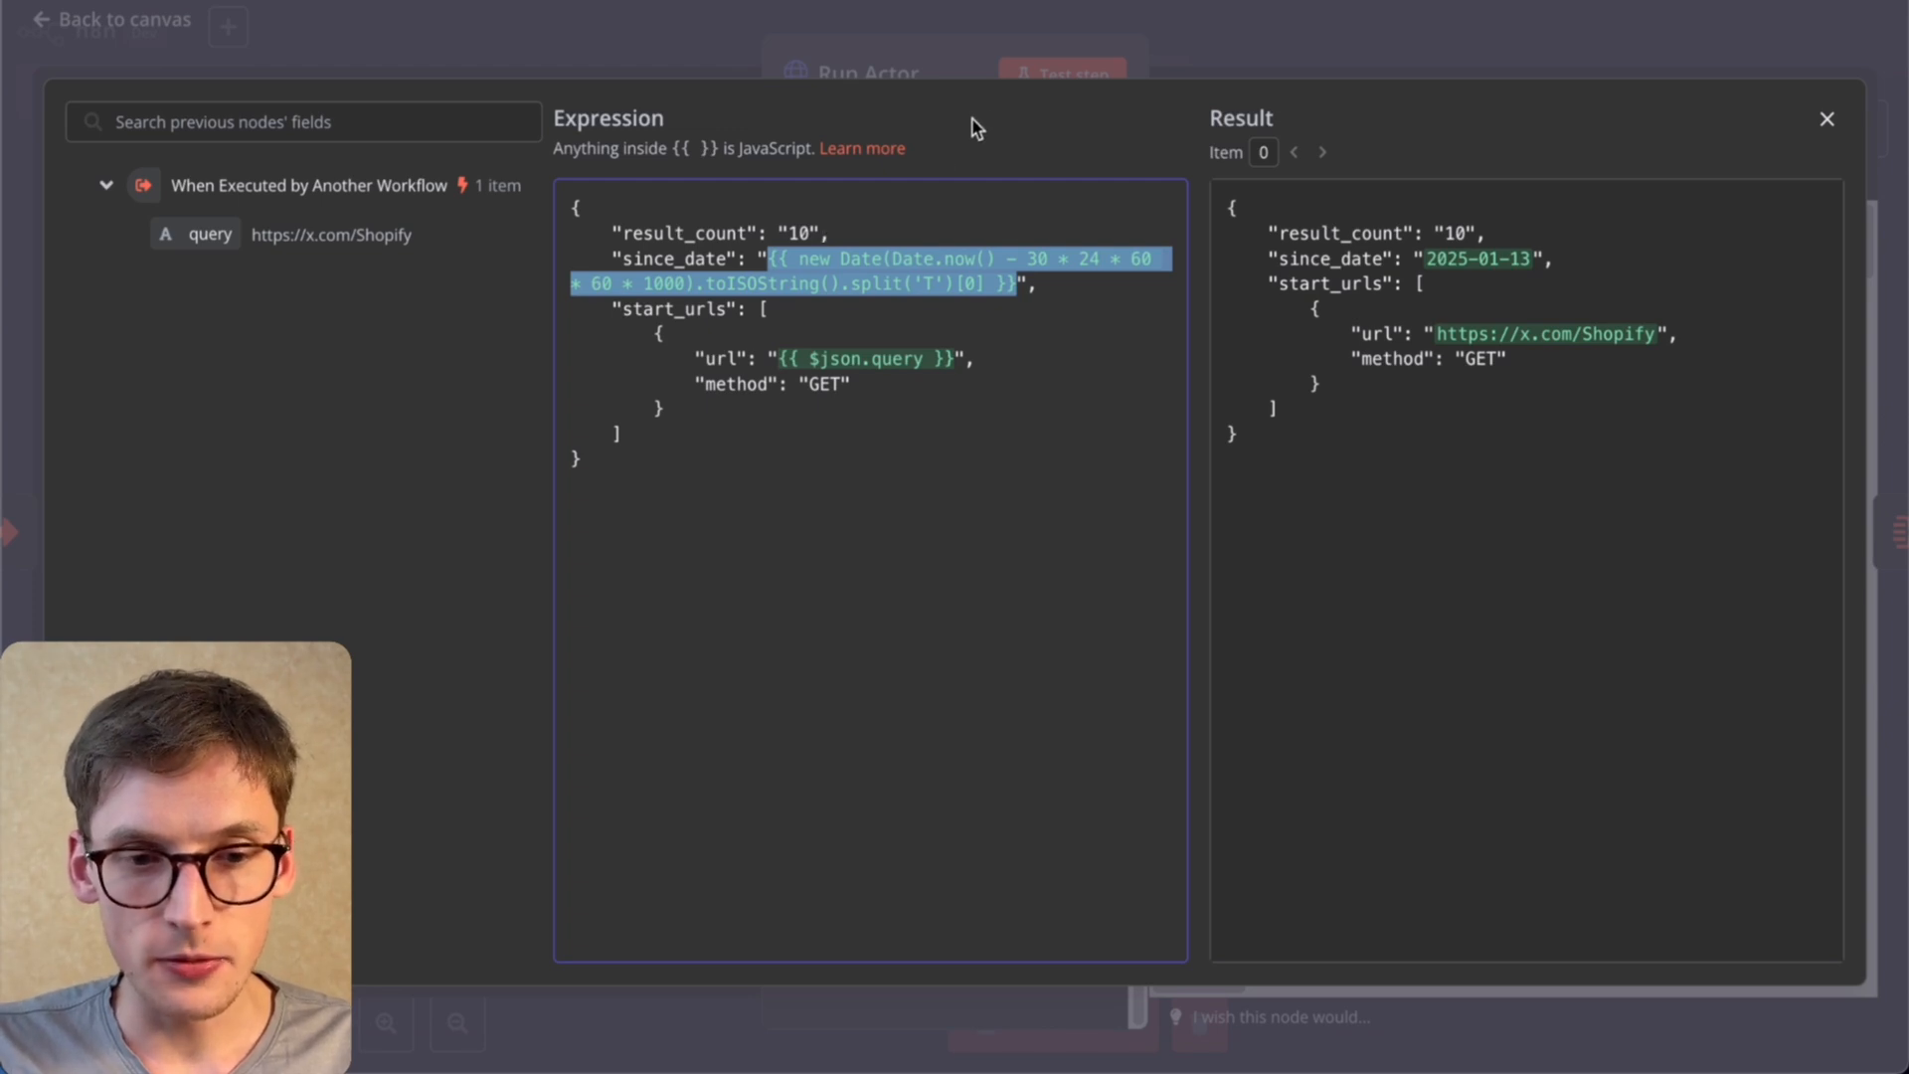
click(1019, 41)
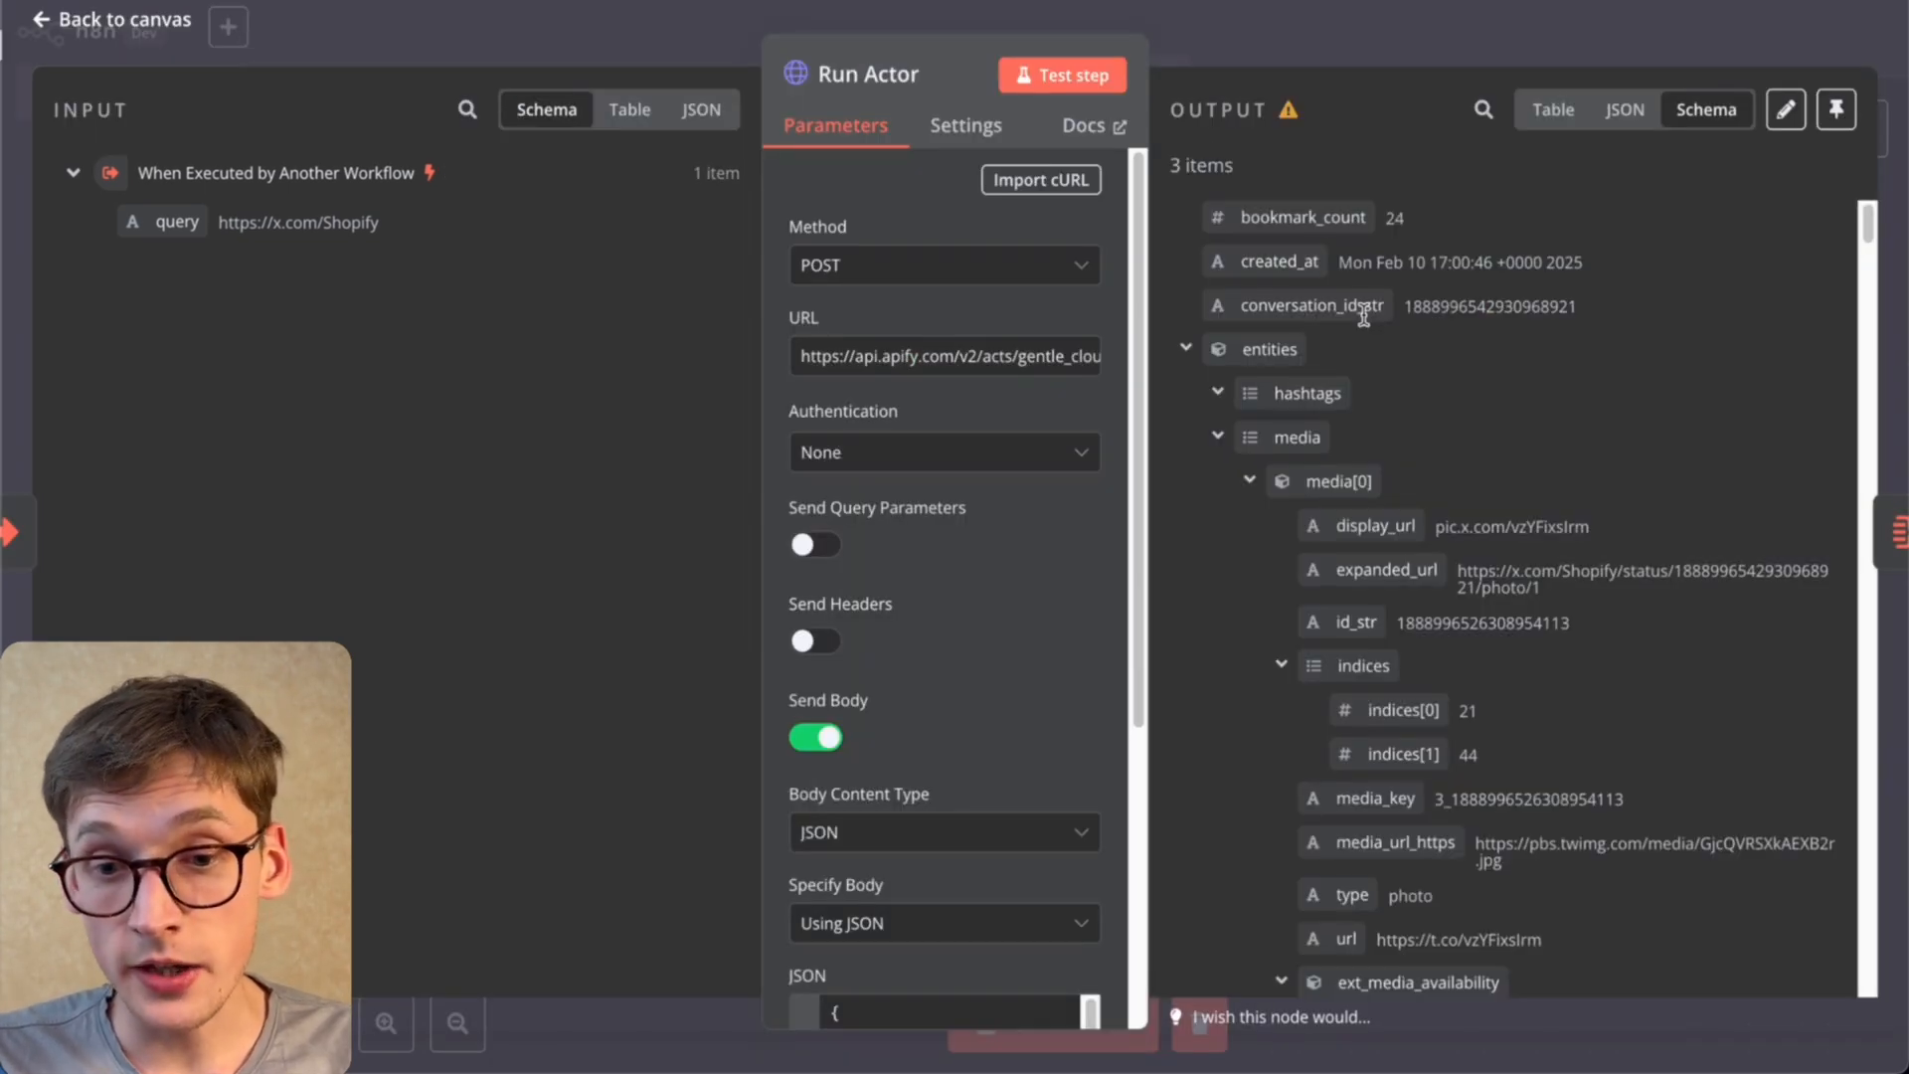
Step: Review the Run Actor output in schema view through the tweet and user fields, and return to the canvas
scroll(1422, 400, down, 10)
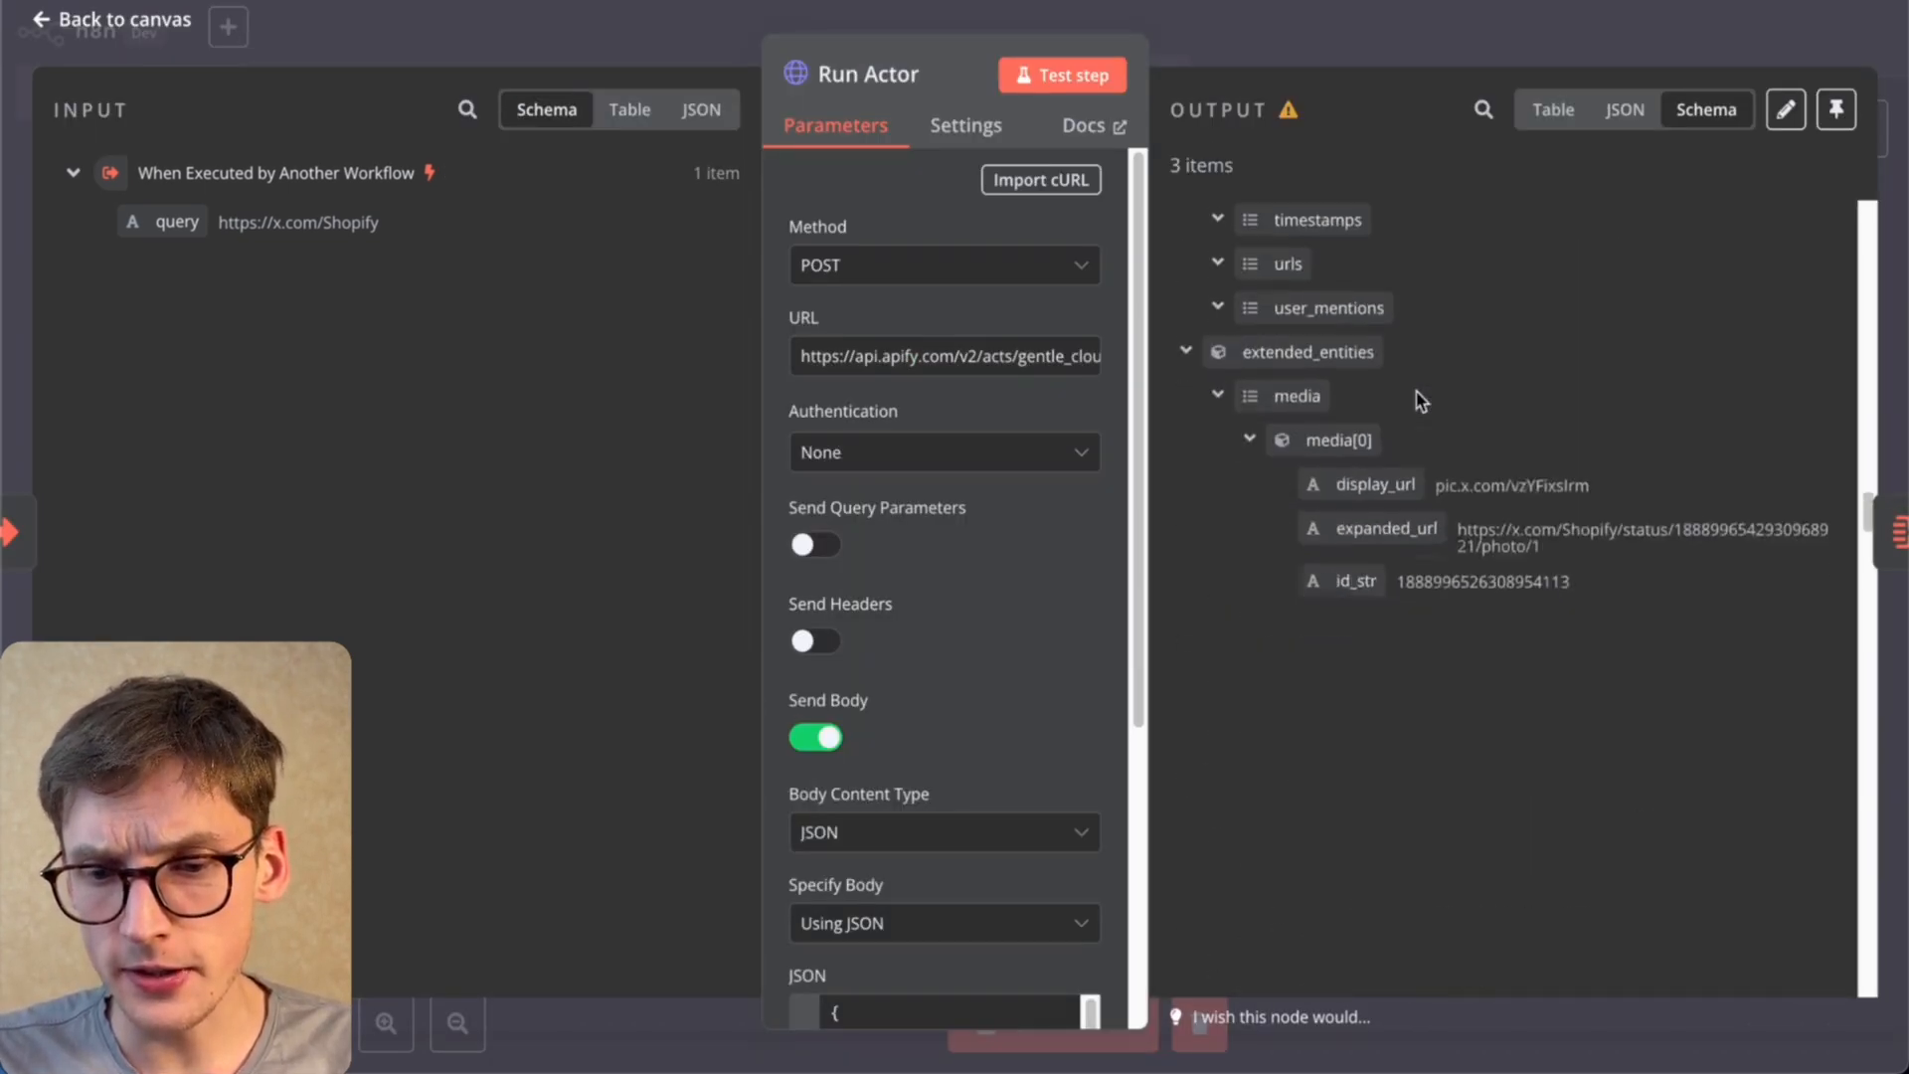
scroll(1422, 401, down, 10)
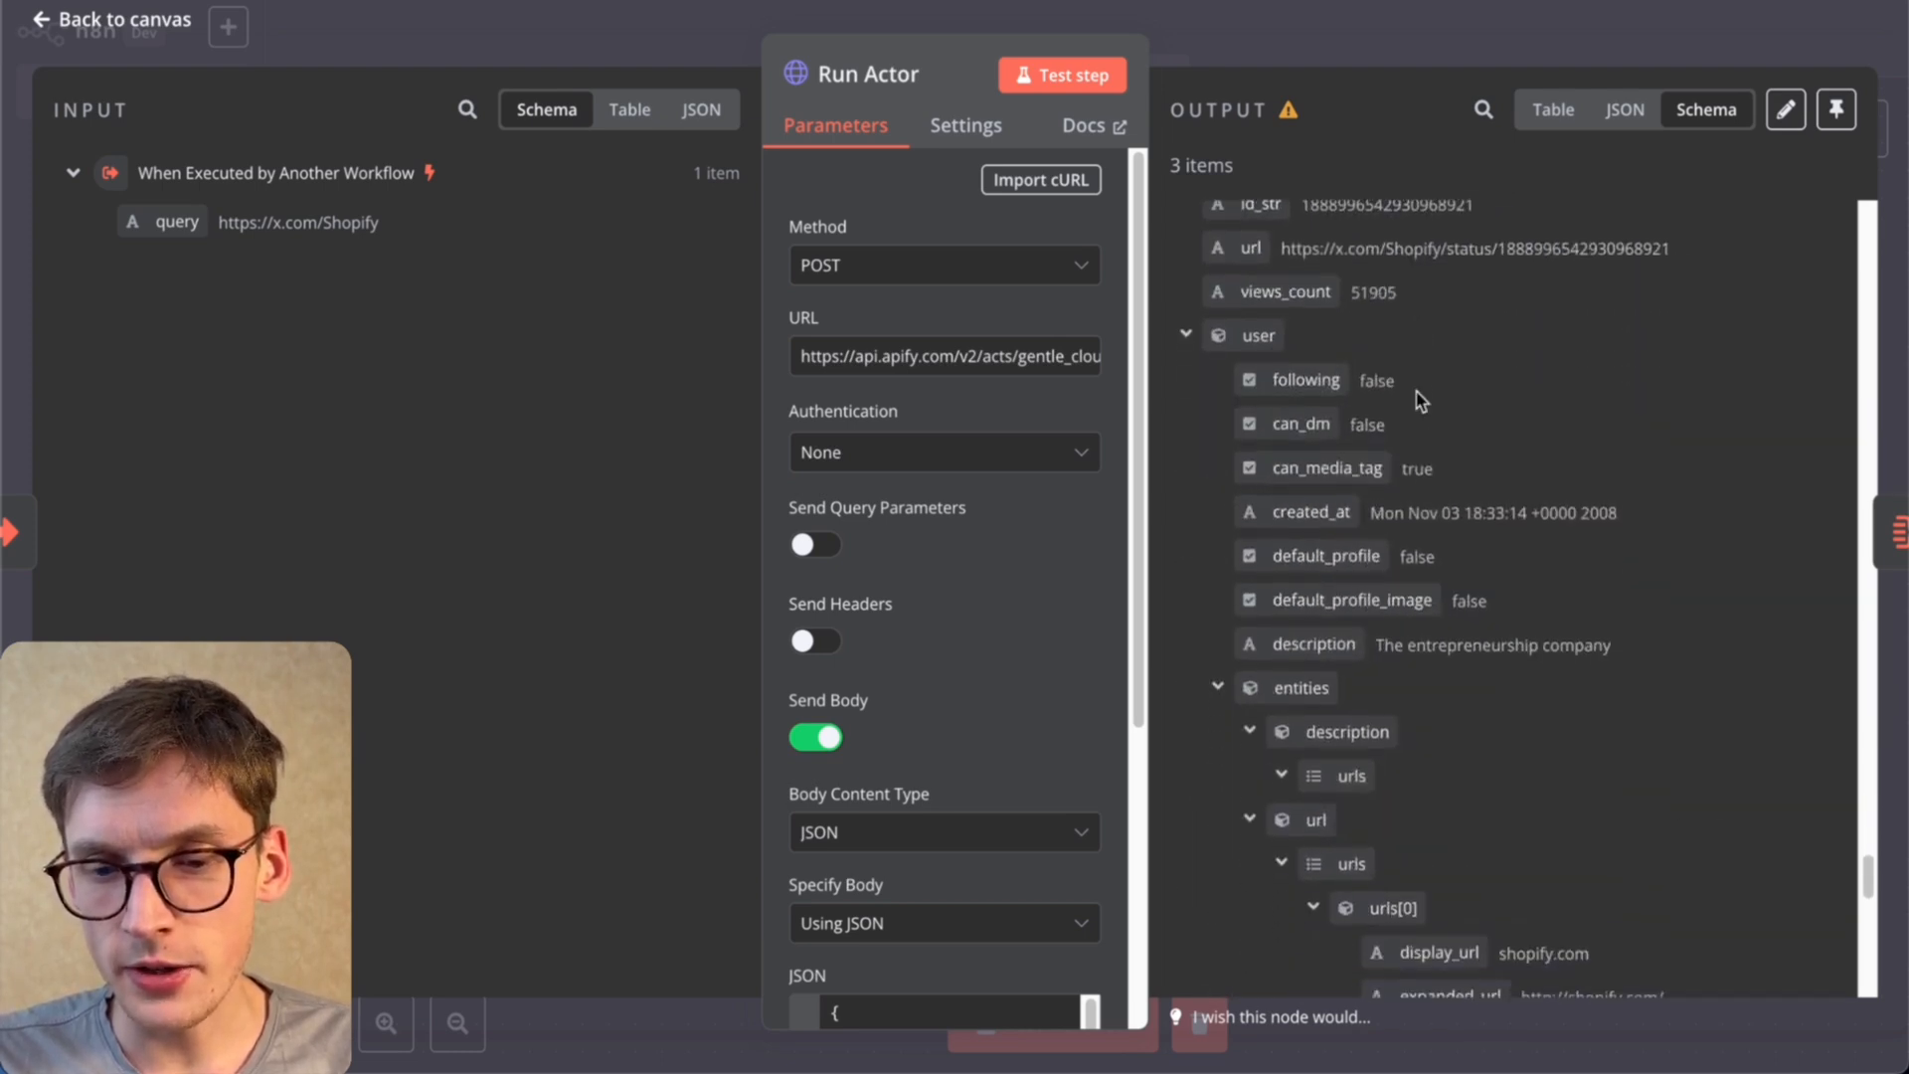
scroll(1422, 401, down, 10)
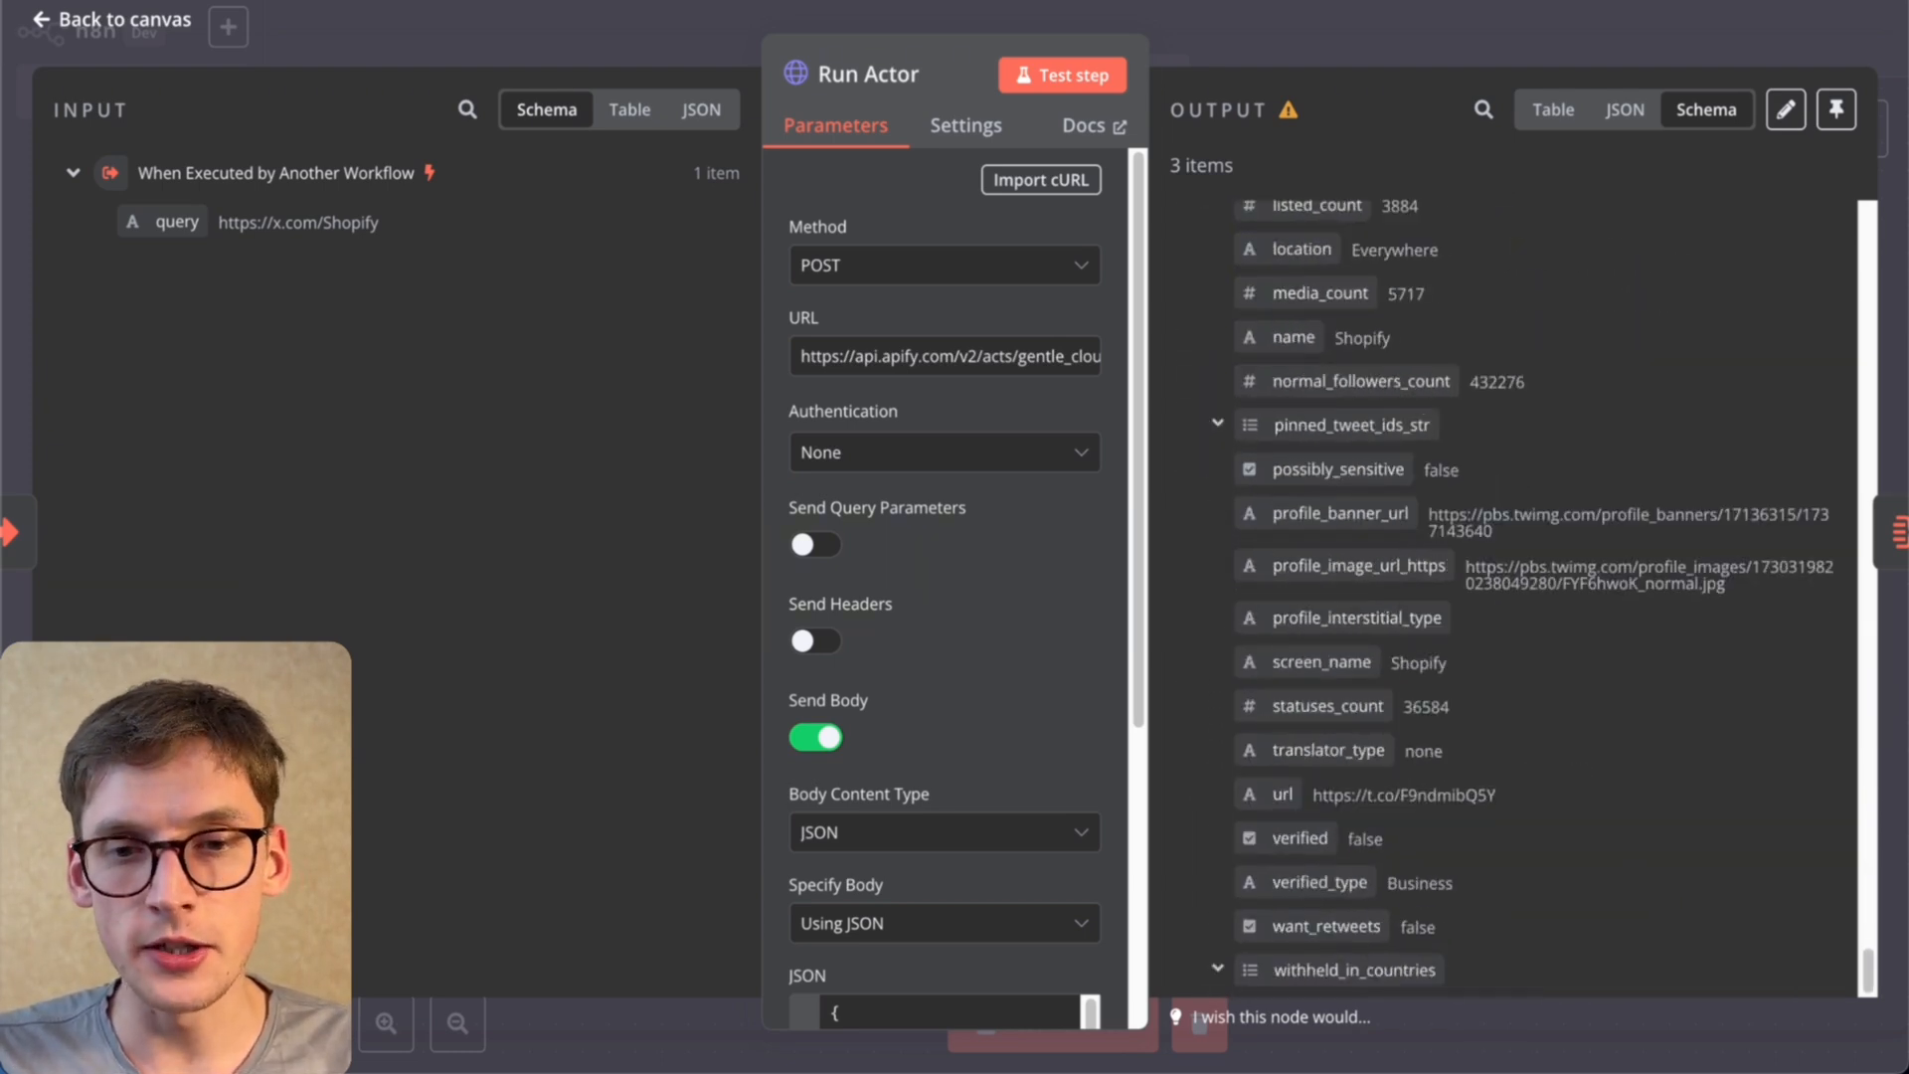
click(1229, 46)
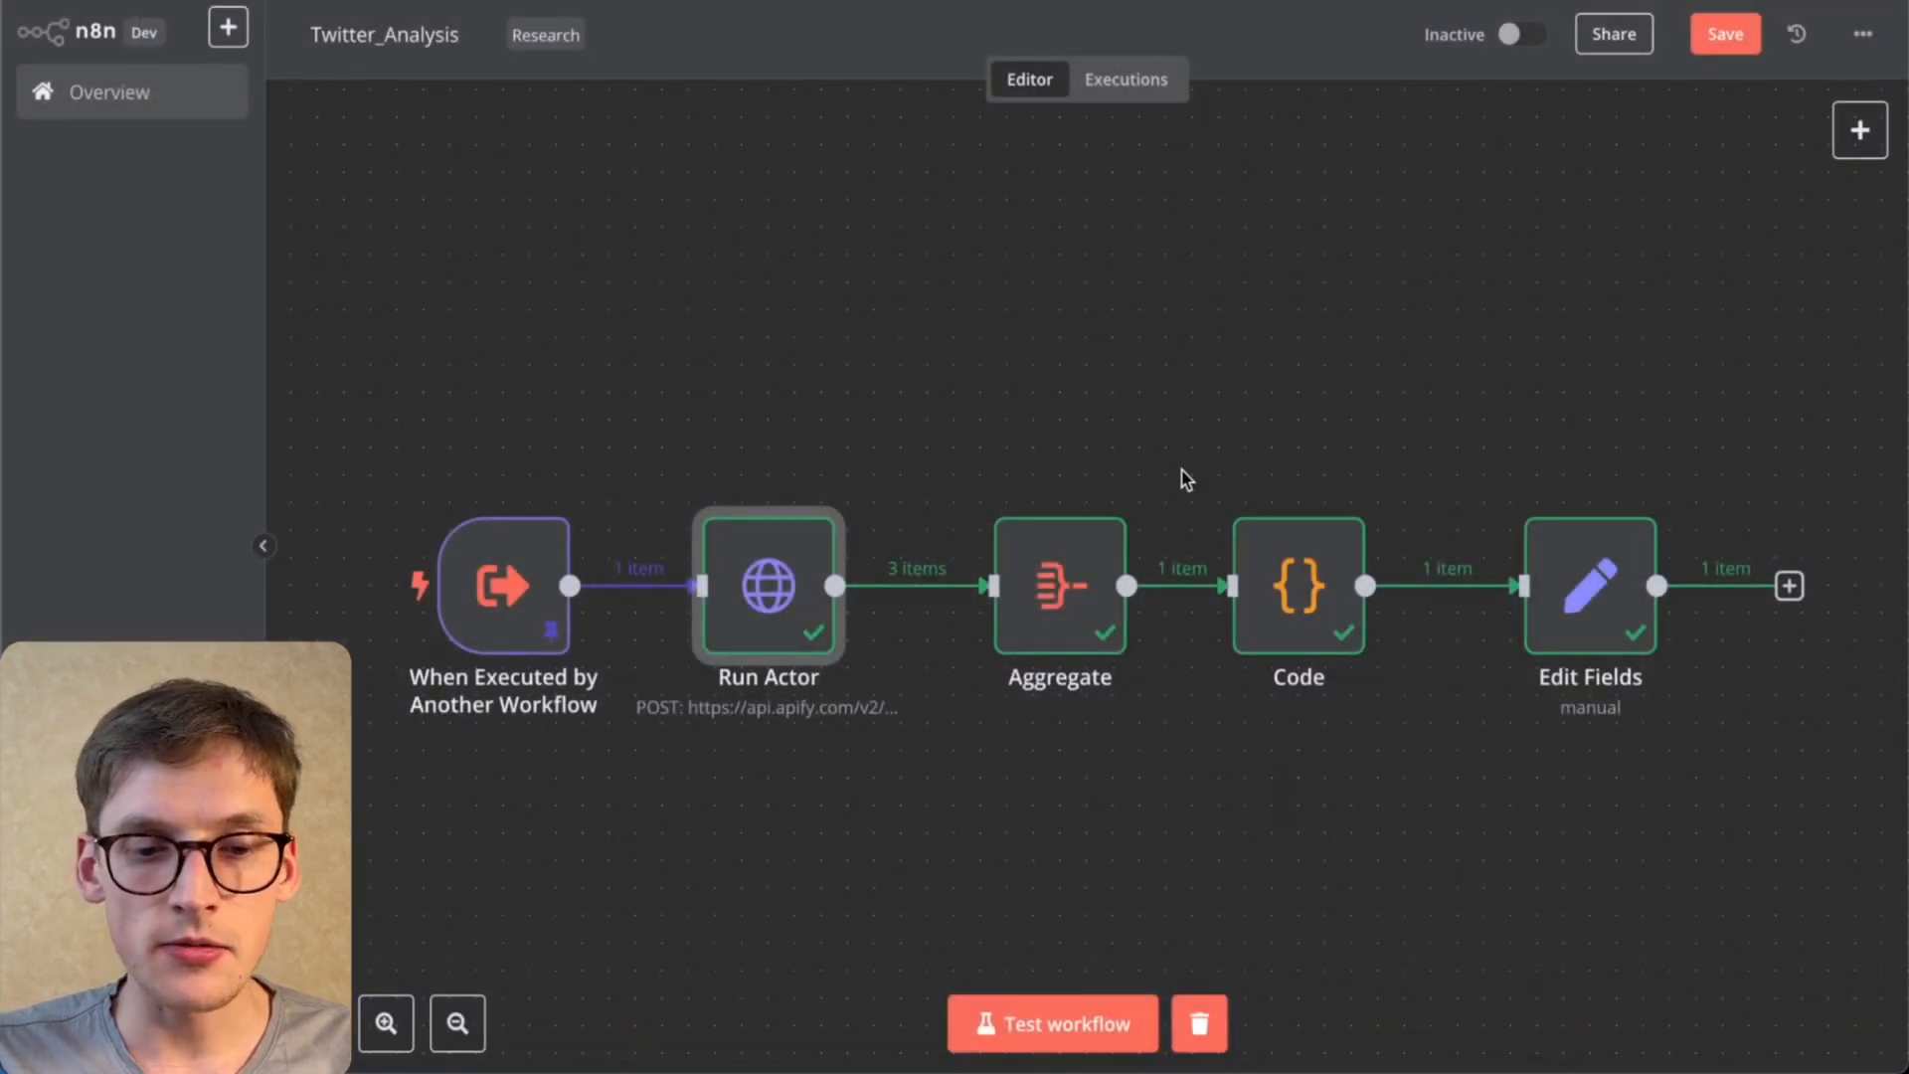
Step: Open the Aggregate node, review its full_text, favorite_count, created_at and url fields, highlighting favorite_count, and close the node
double_click(1056, 644)
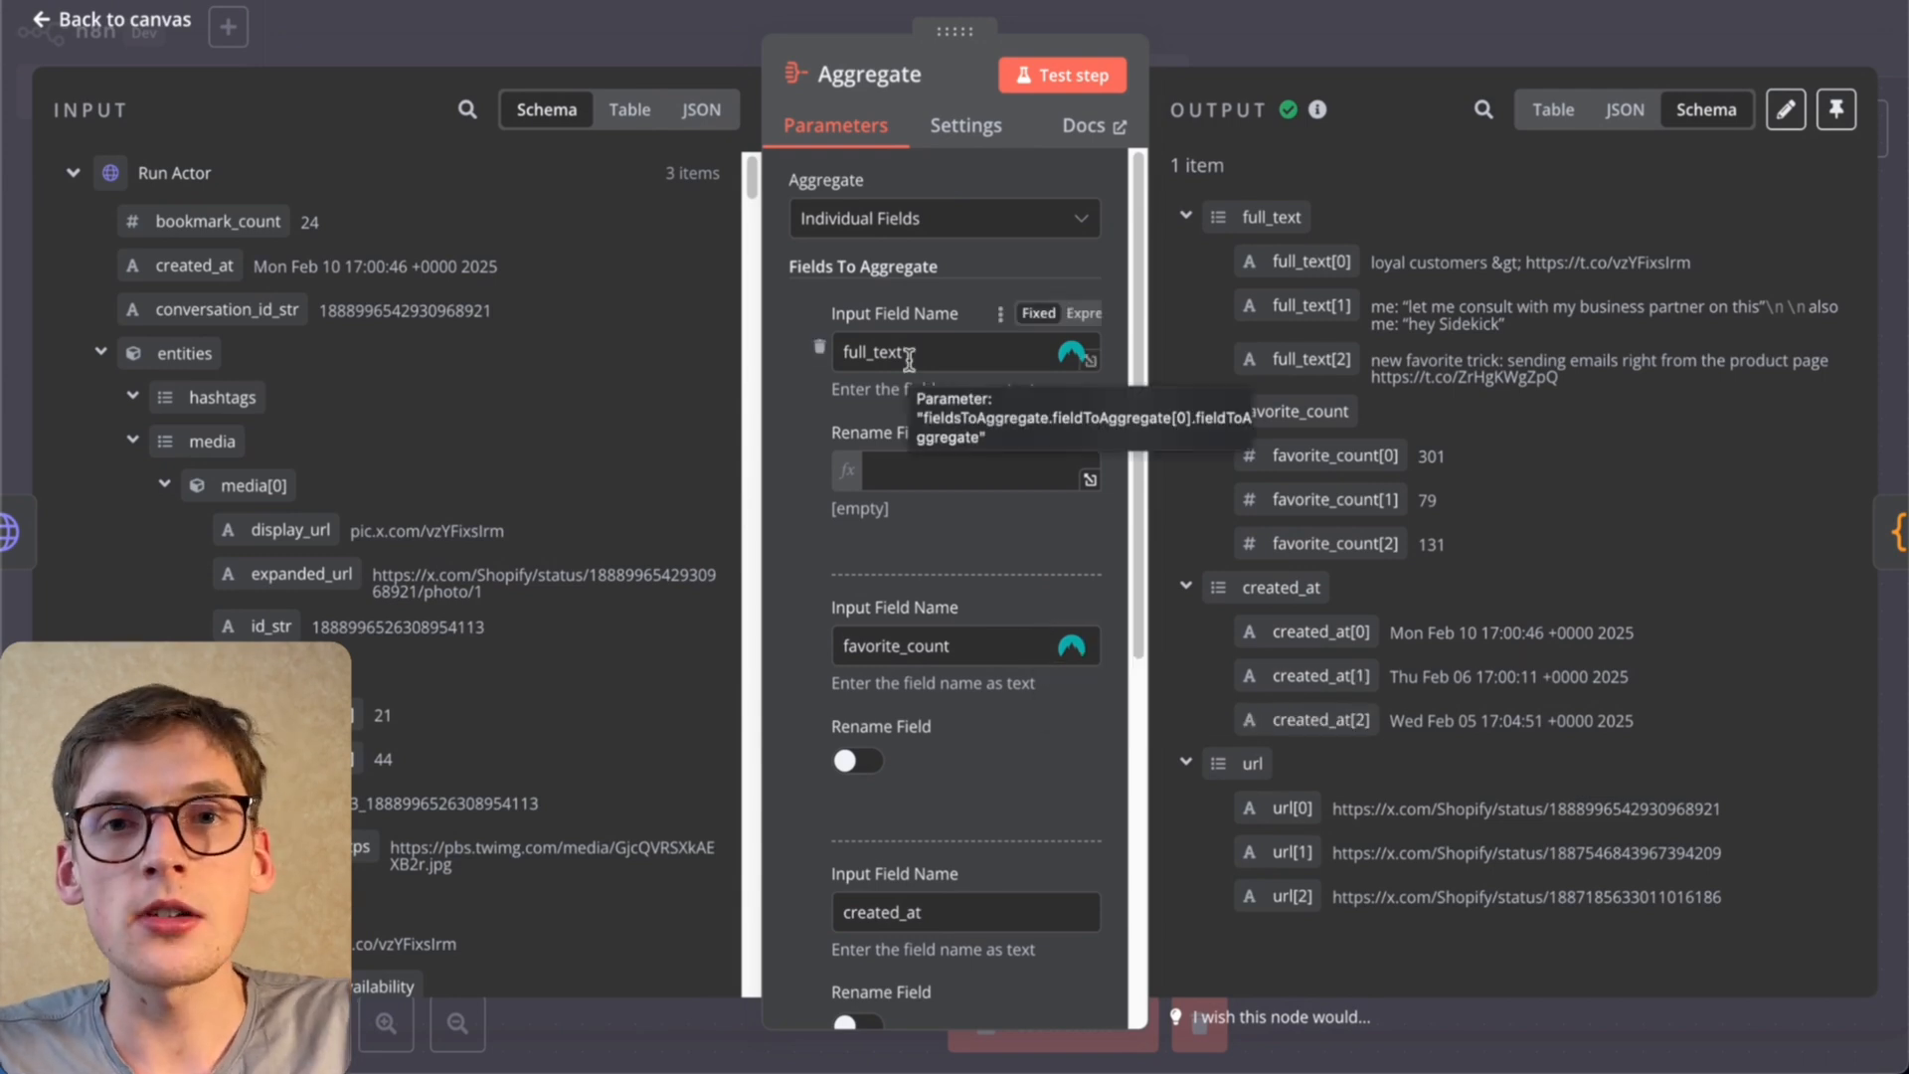
scroll(909, 358, down, 1)
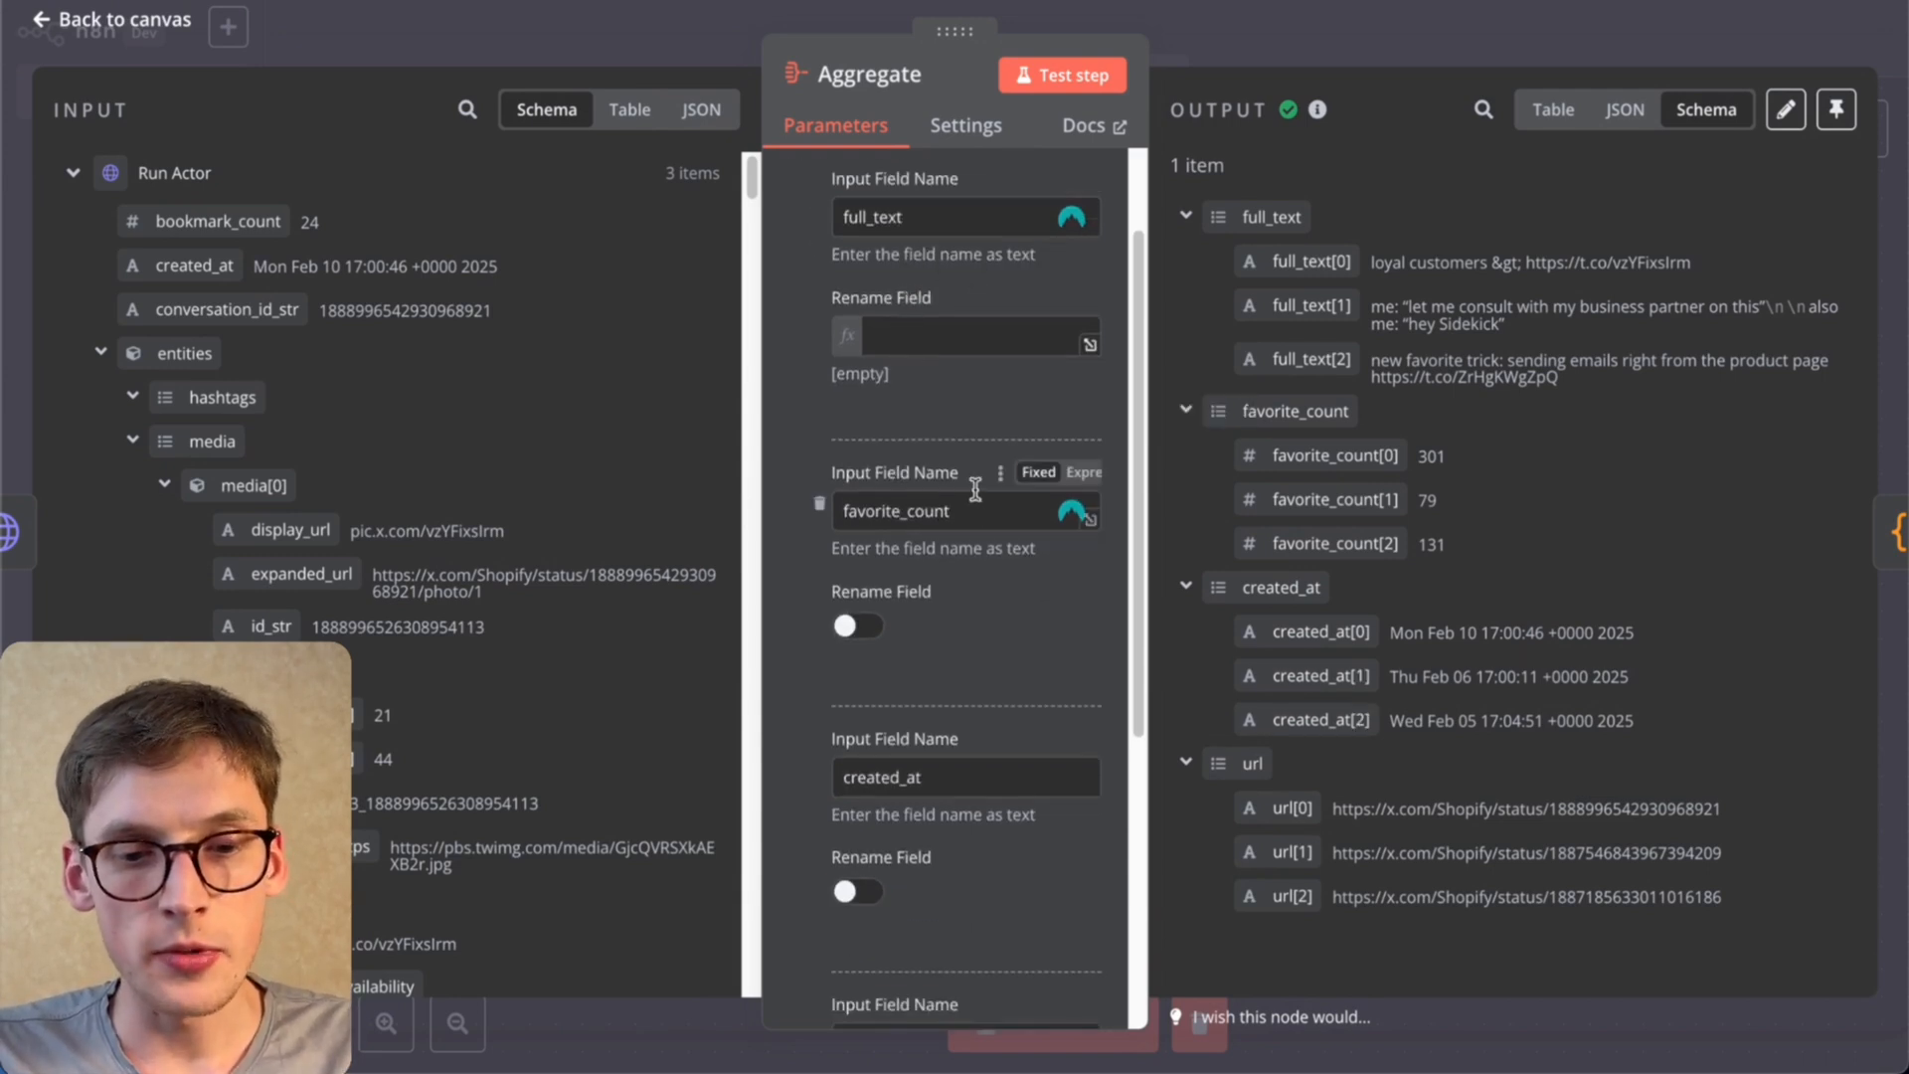
drag(950, 502, 811, 505)
scroll(812, 506, down, 2)
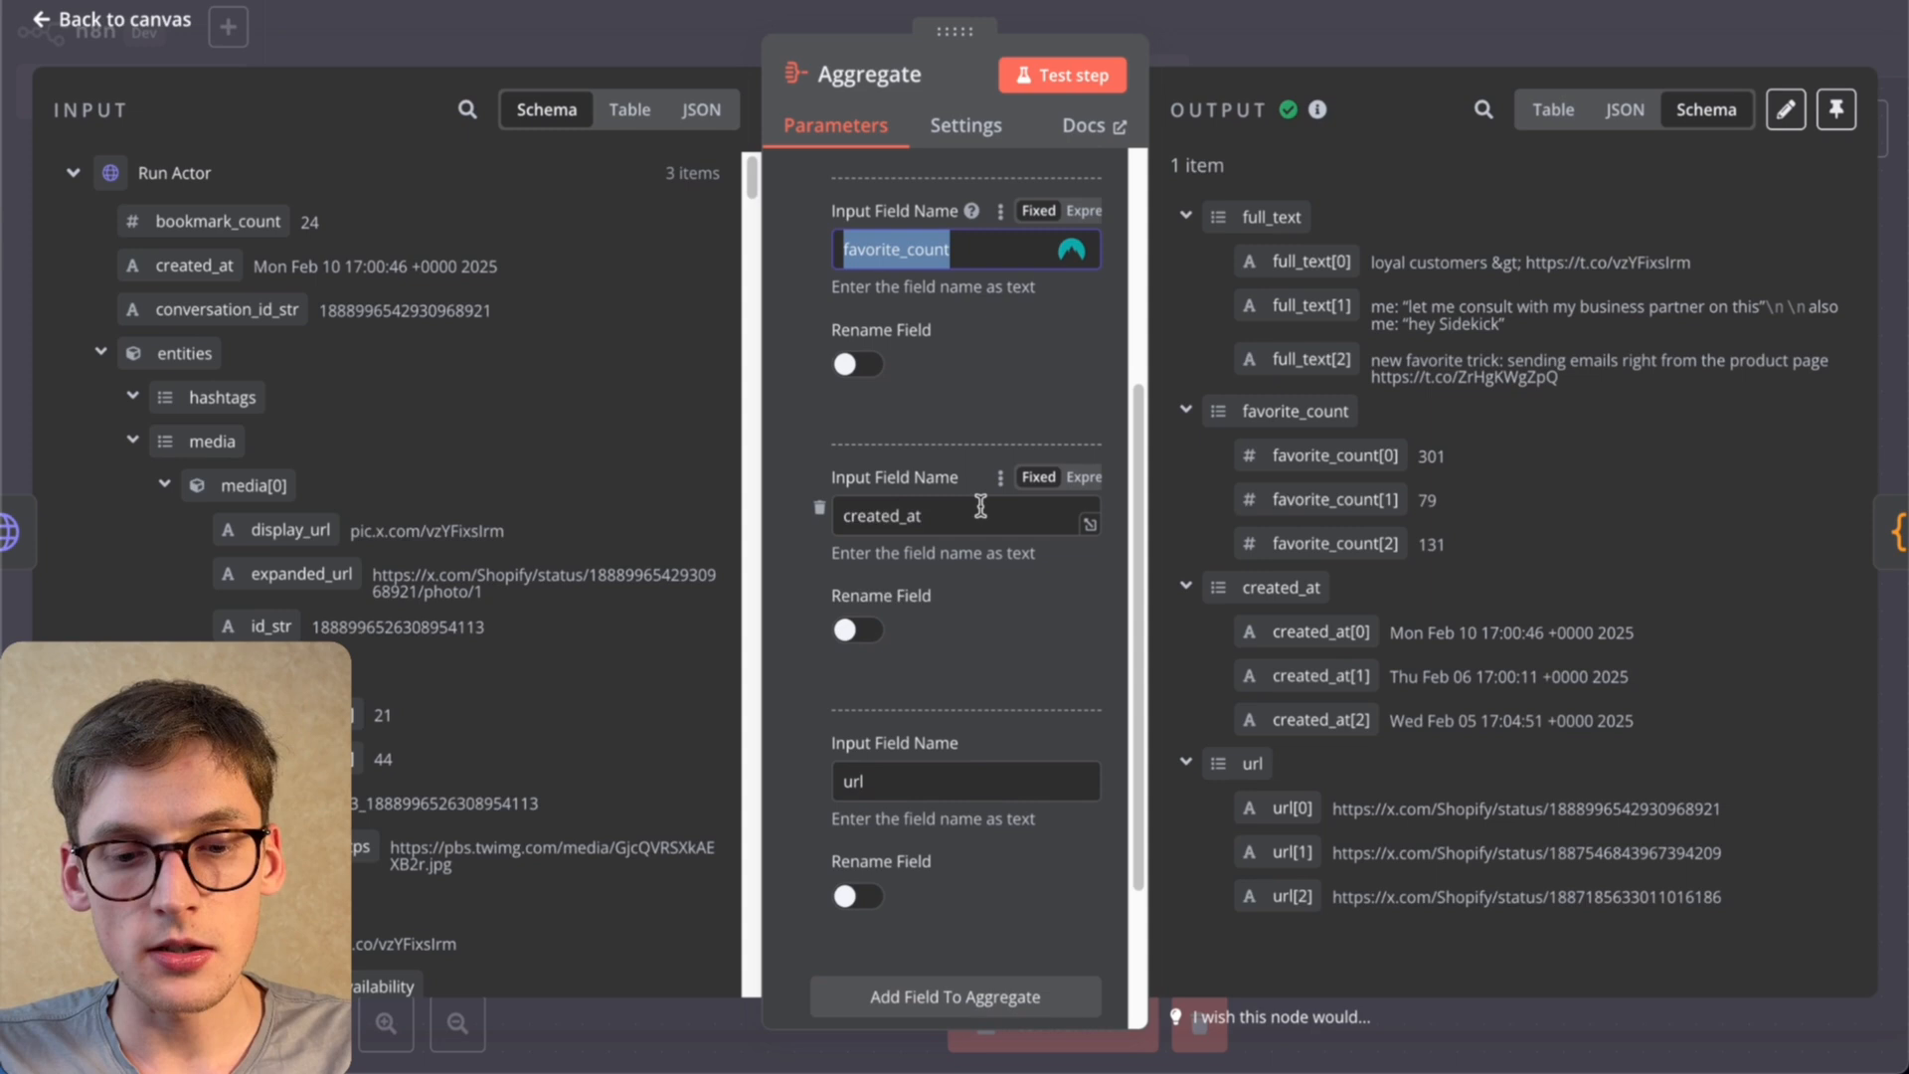
scroll(832, 515, down, 2)
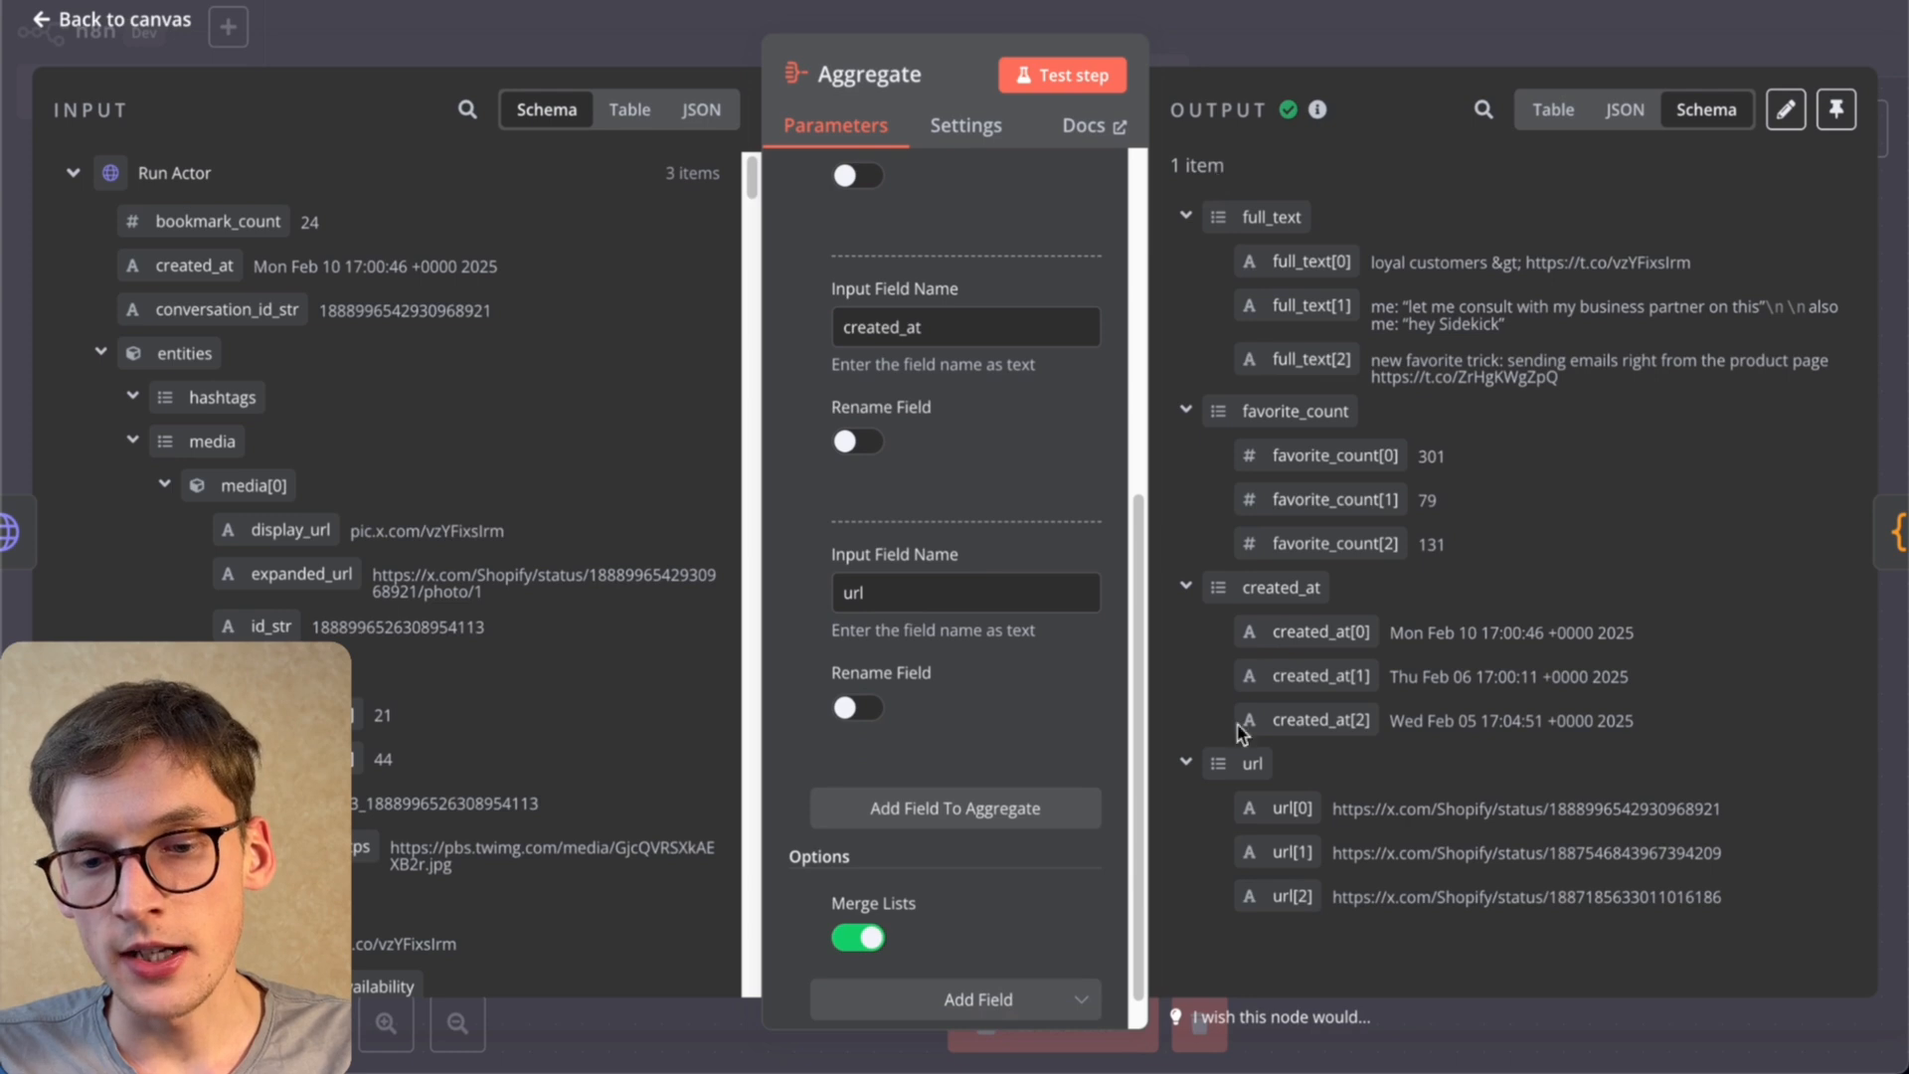
click(1338, 30)
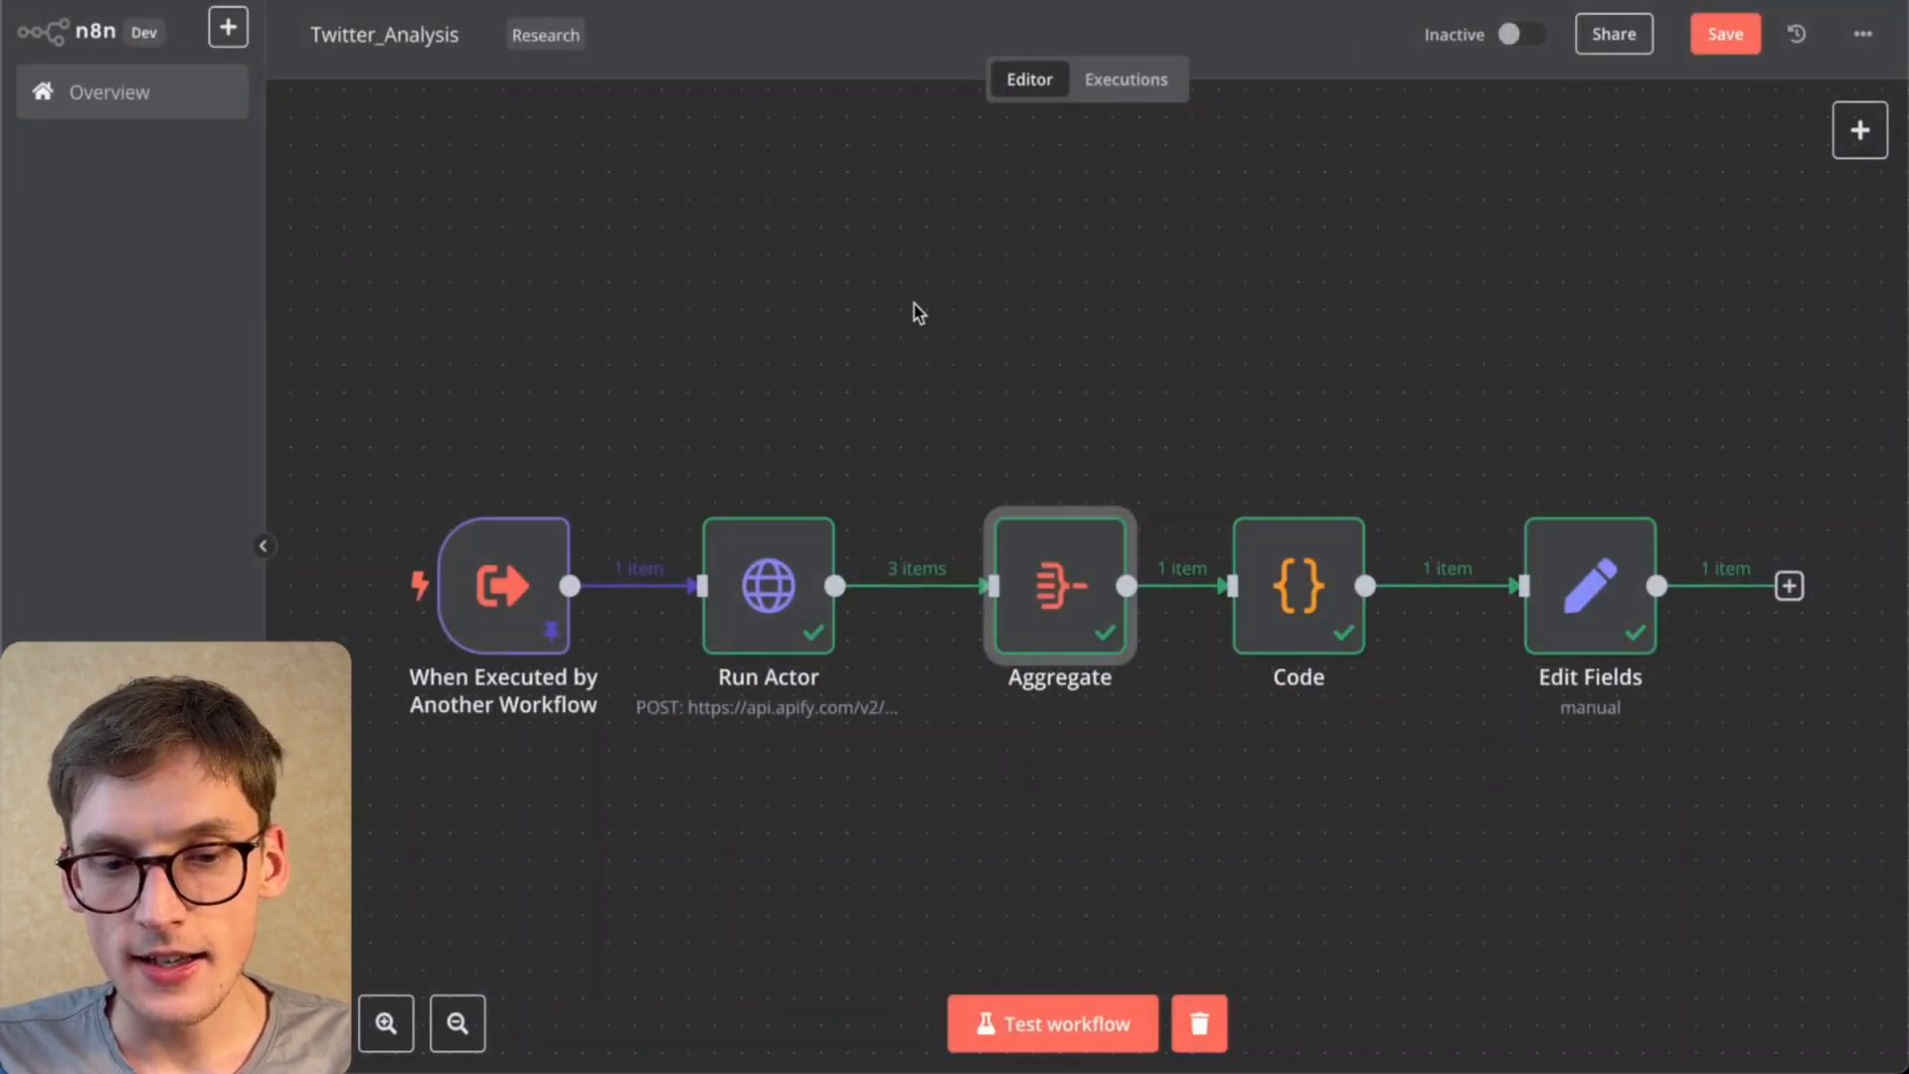
Step: Open the Code node, review the JavaScript that combines the tweet arrays into one tweets array, and close the node
click(1292, 624)
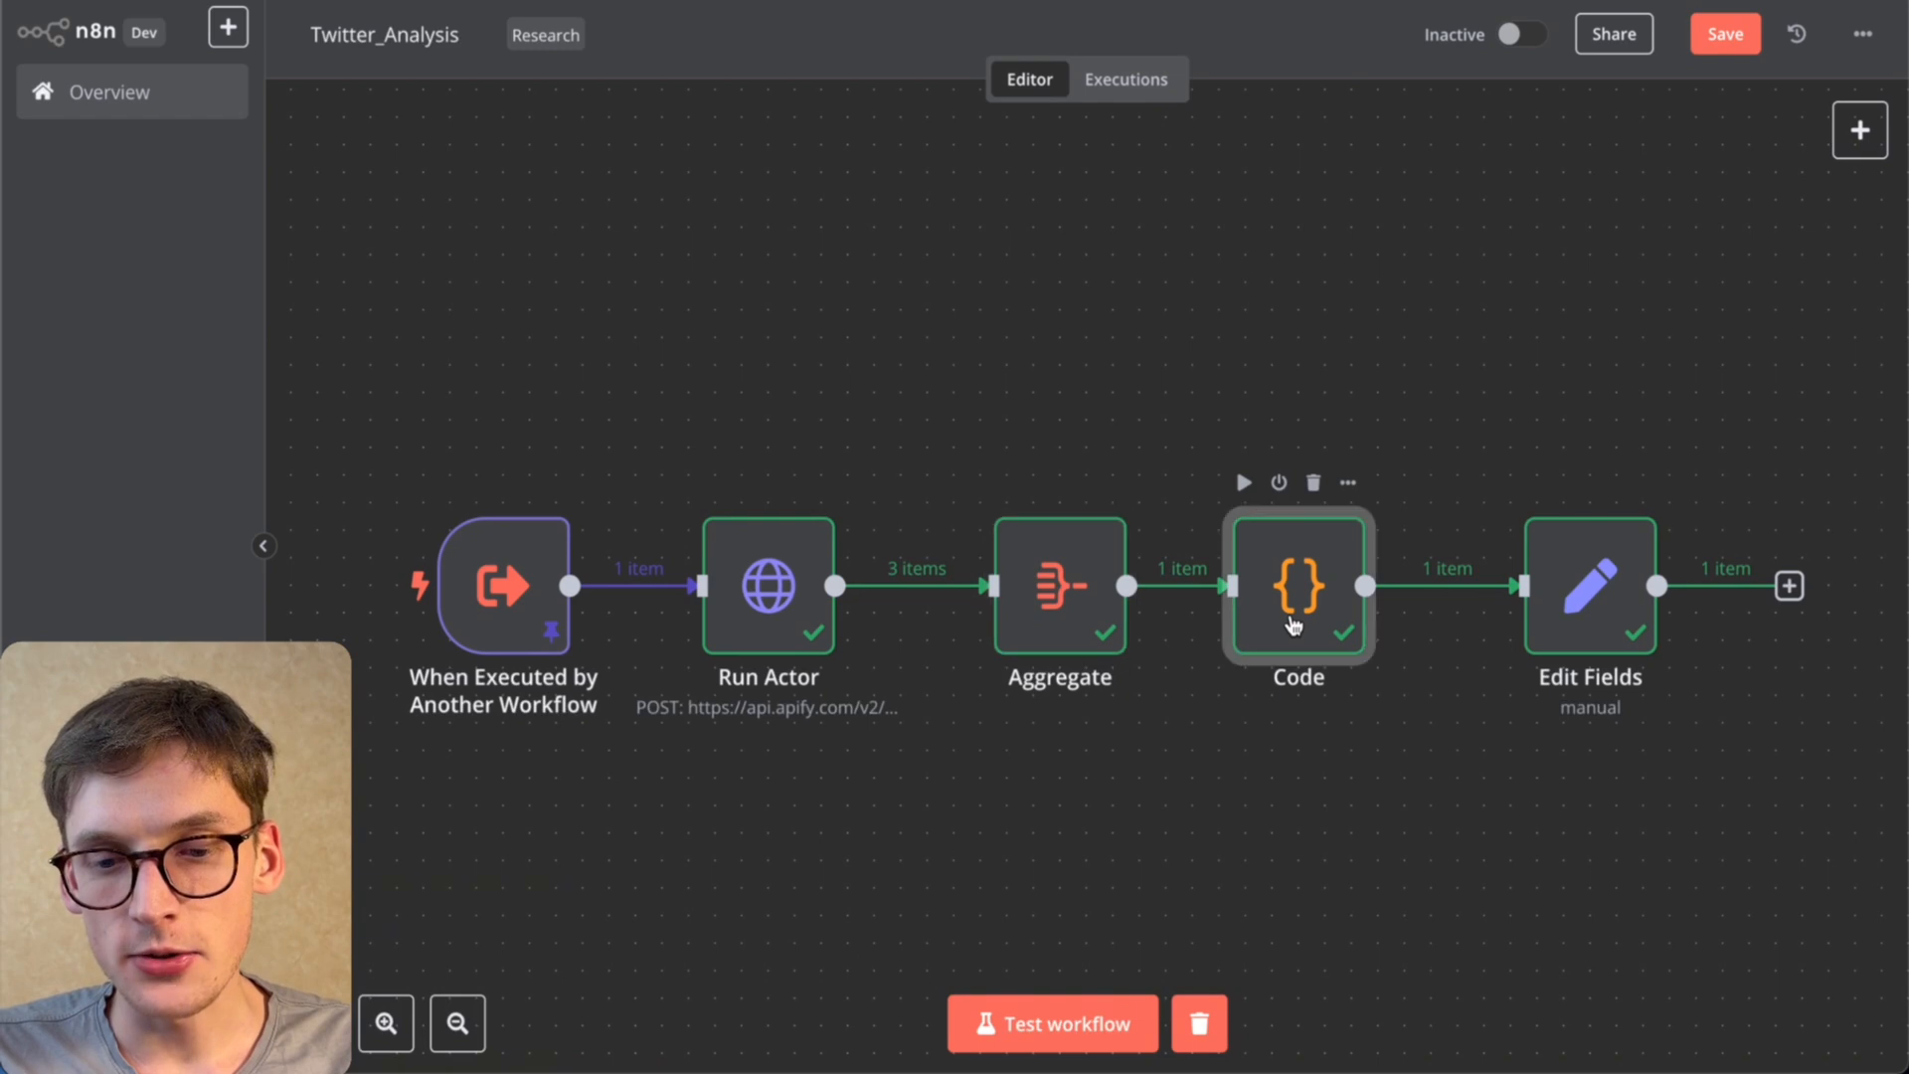
double_click(1293, 624)
scroll(1168, 650, up, 4)
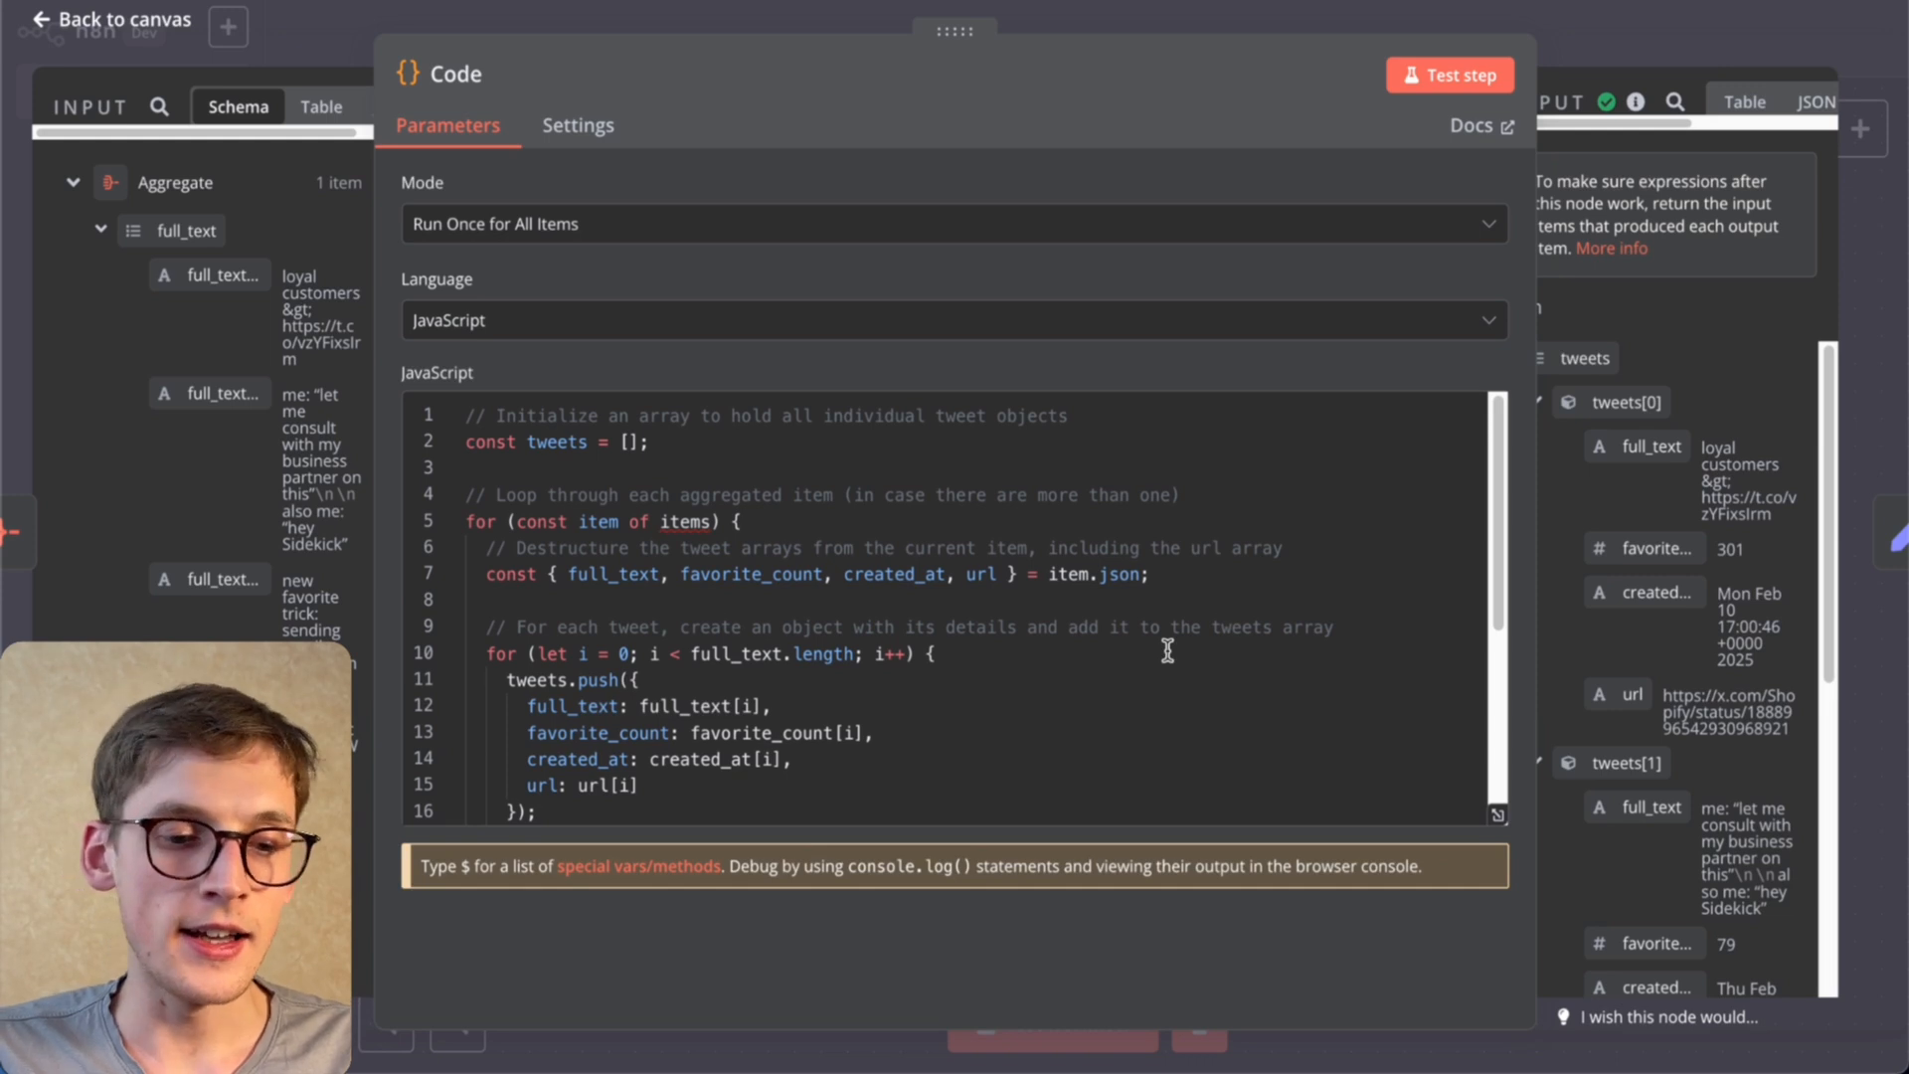
scroll(1189, 661, down, 3)
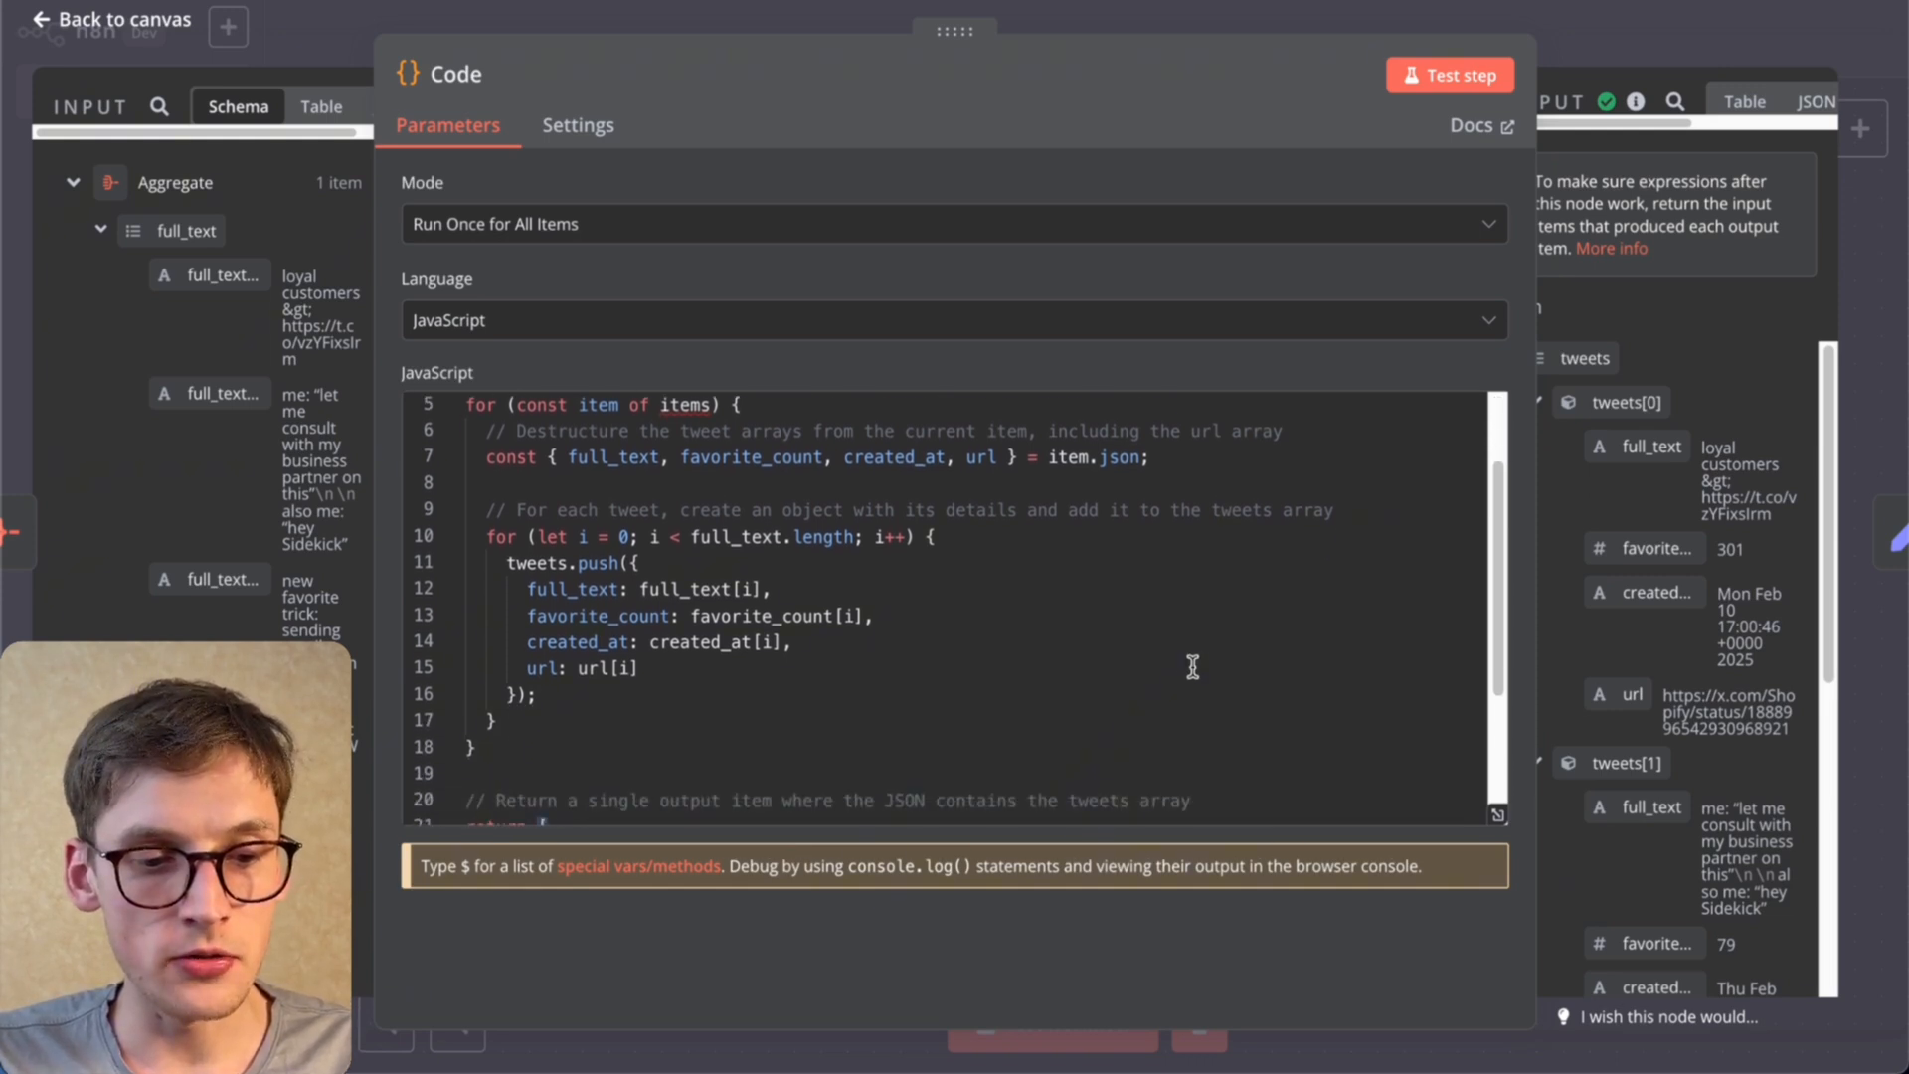
scroll(900, 572, down, 5)
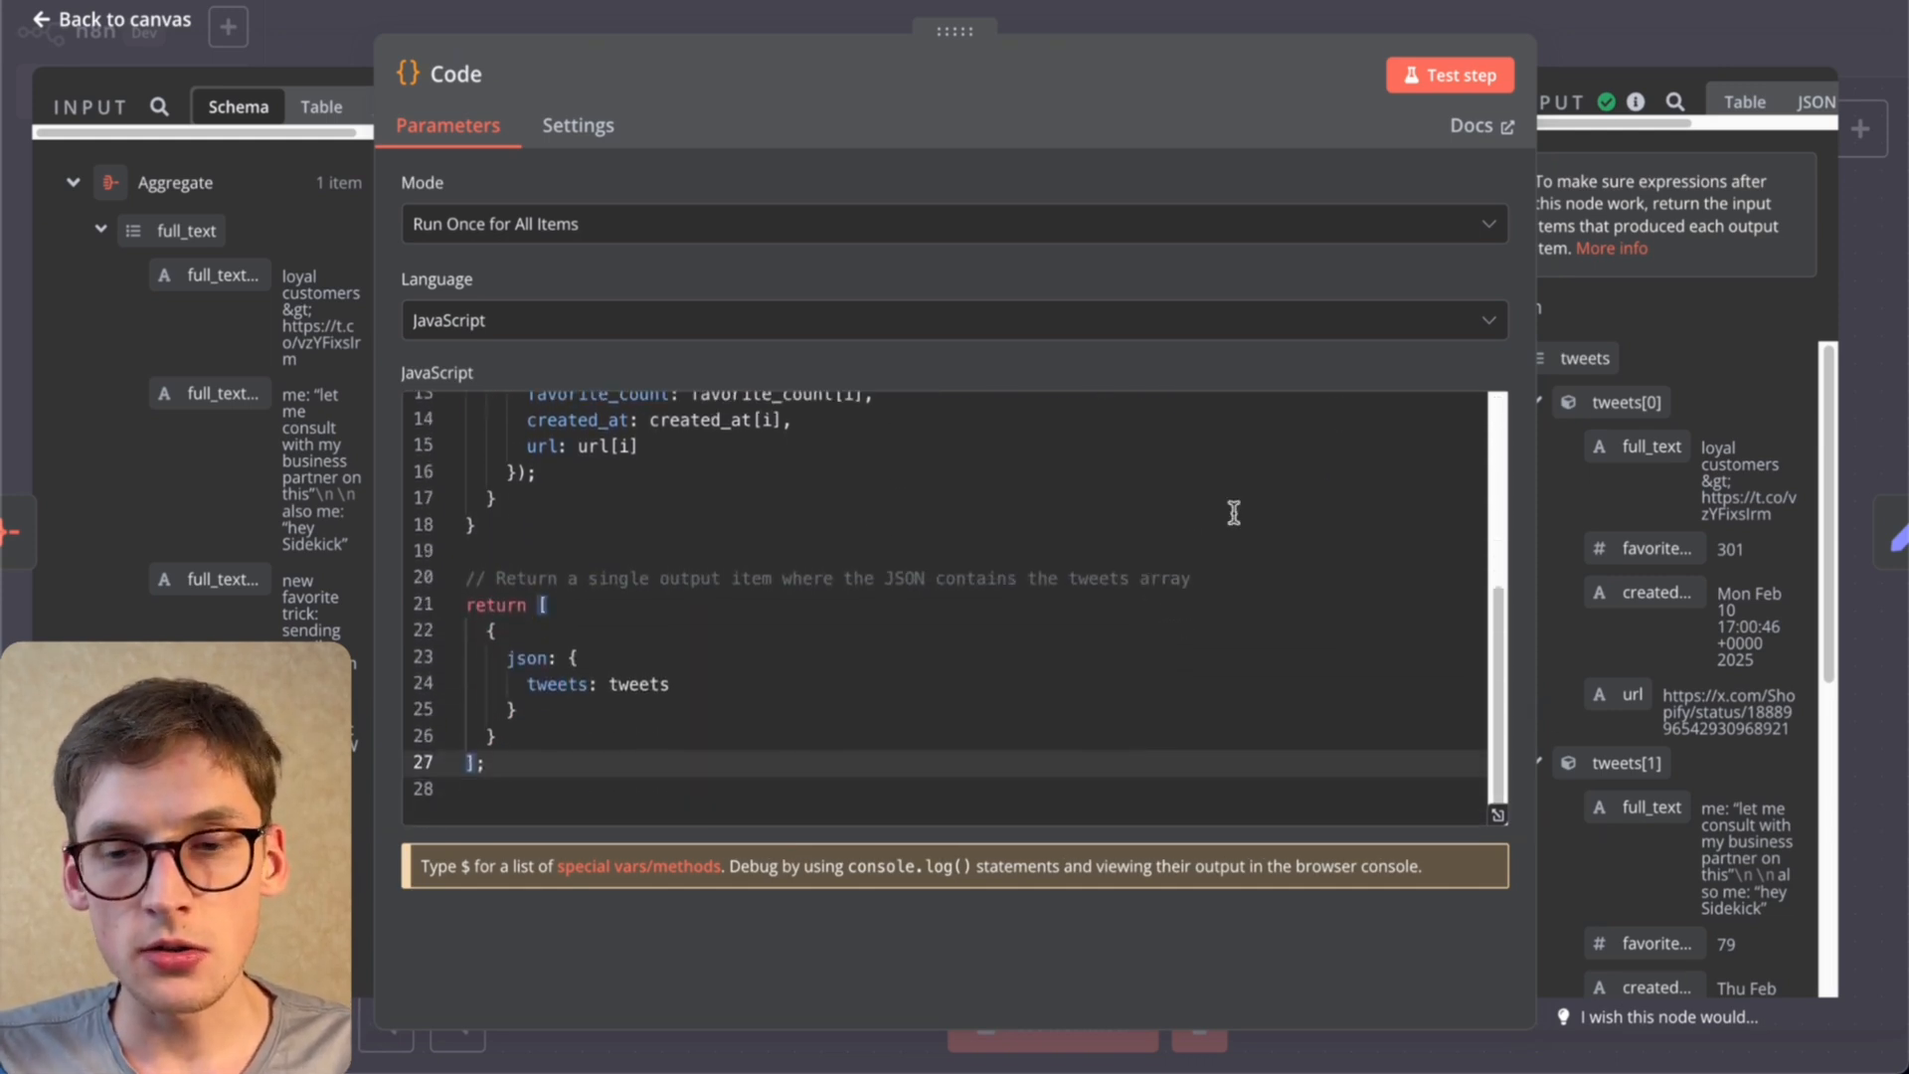
click(1564, 58)
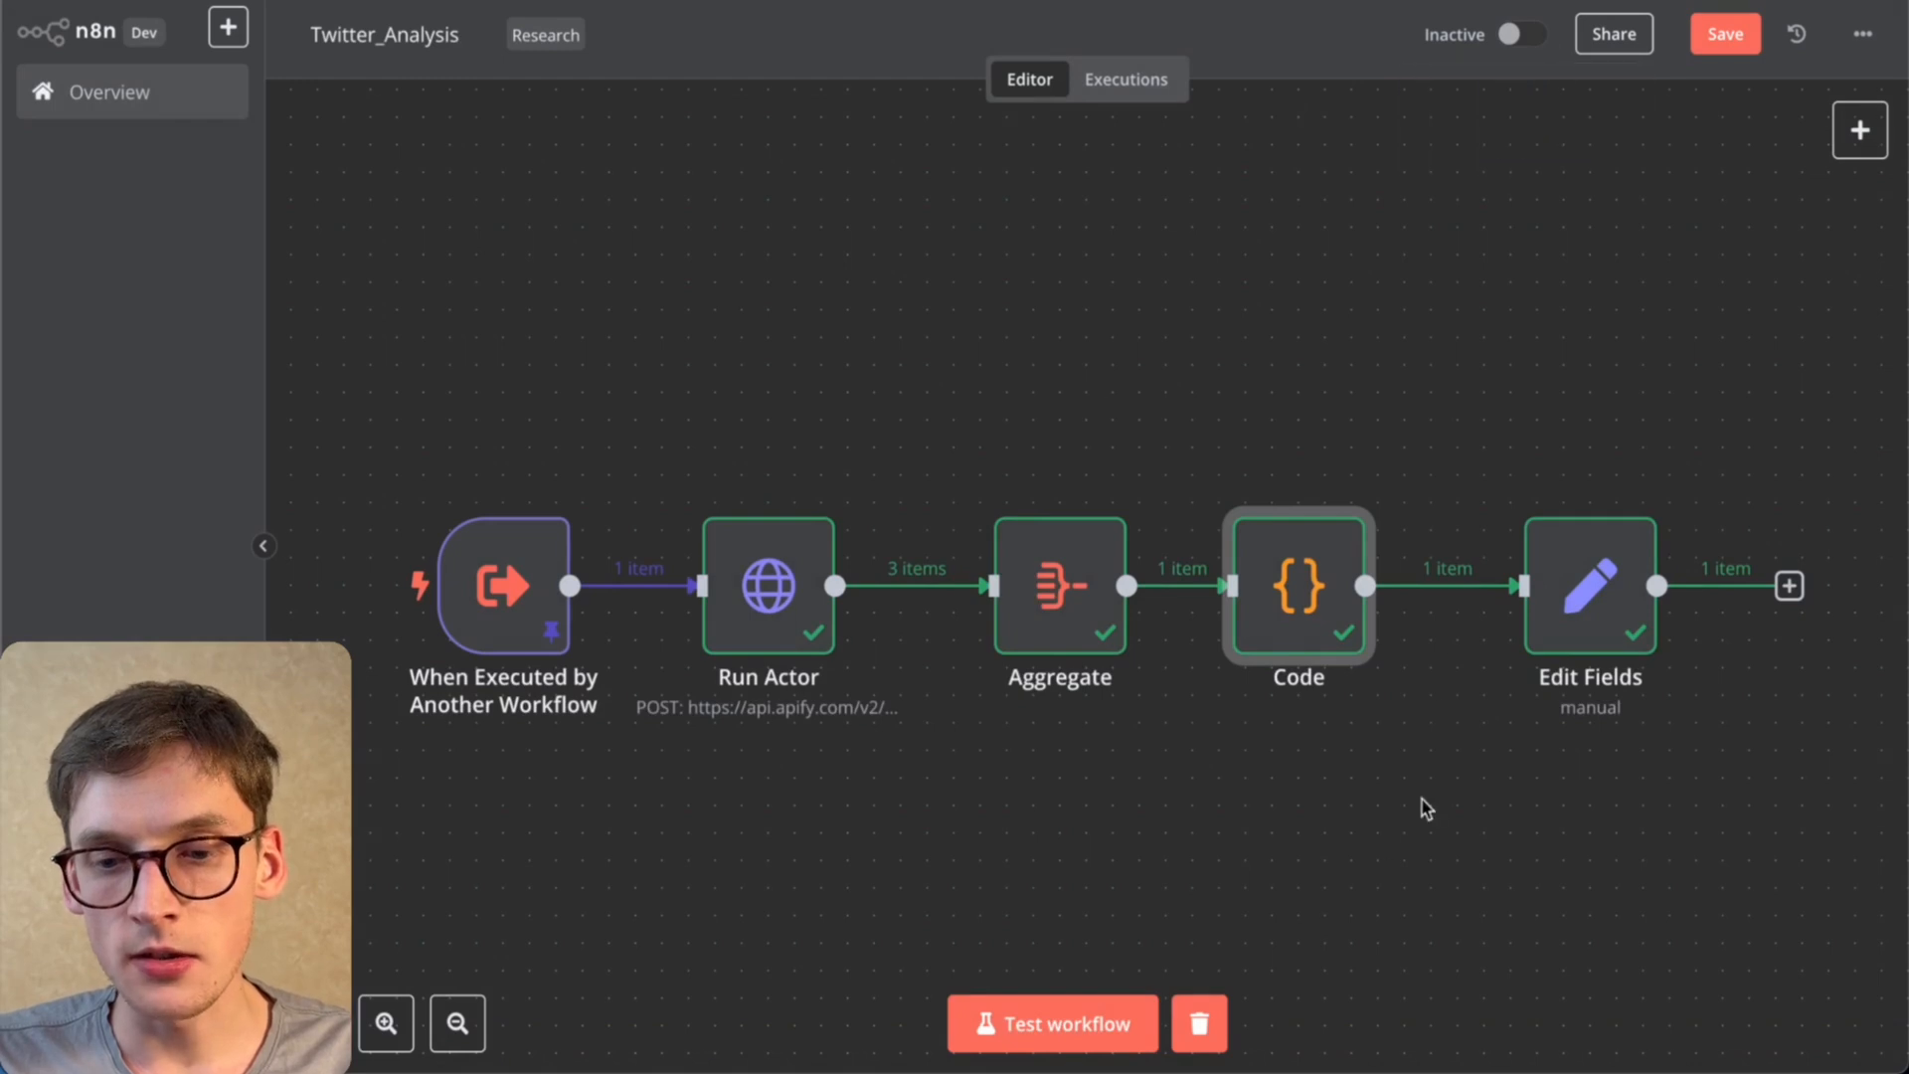
Step: Review the Edit Fields node's twitter_Response output as JSON, highlighting the first tweet's full_text and favorite_count, and return to the canvas
double_click(1591, 587)
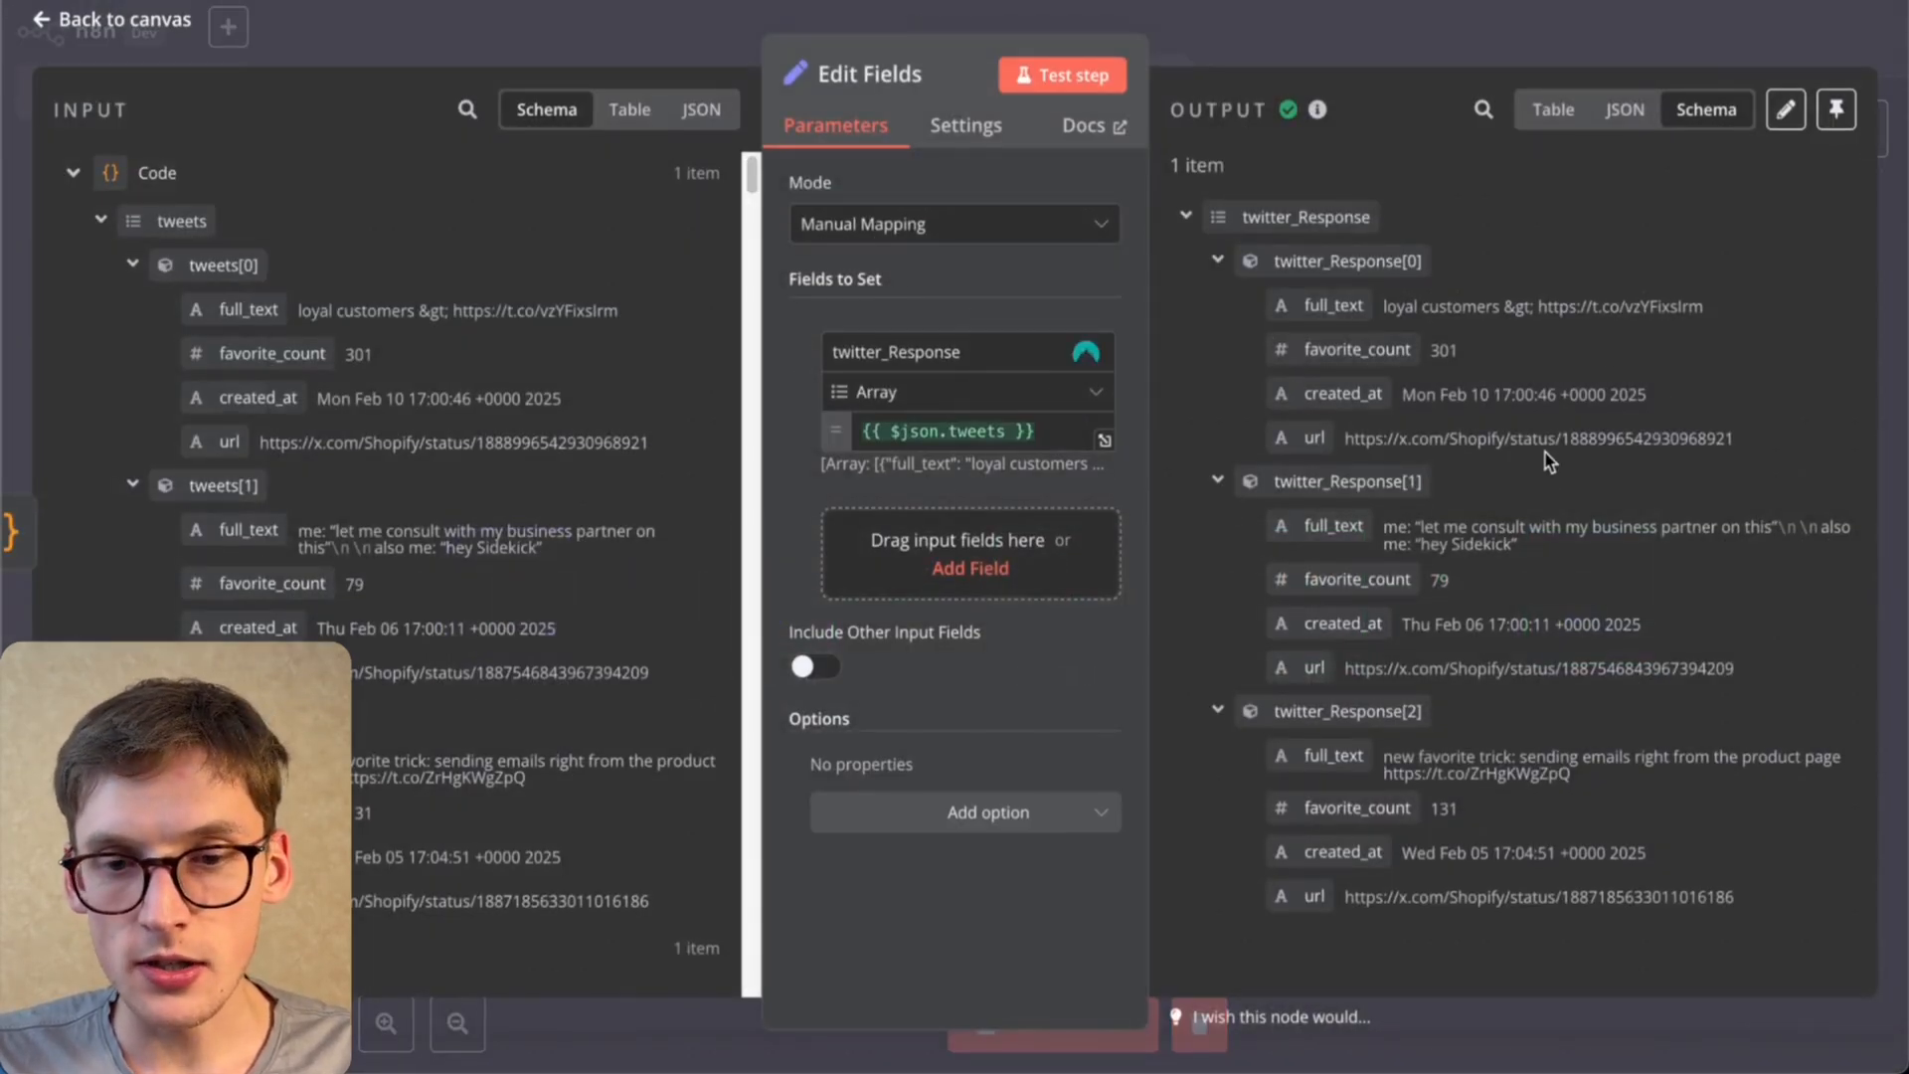
click(1639, 112)
scroll(1311, 255, down, 1)
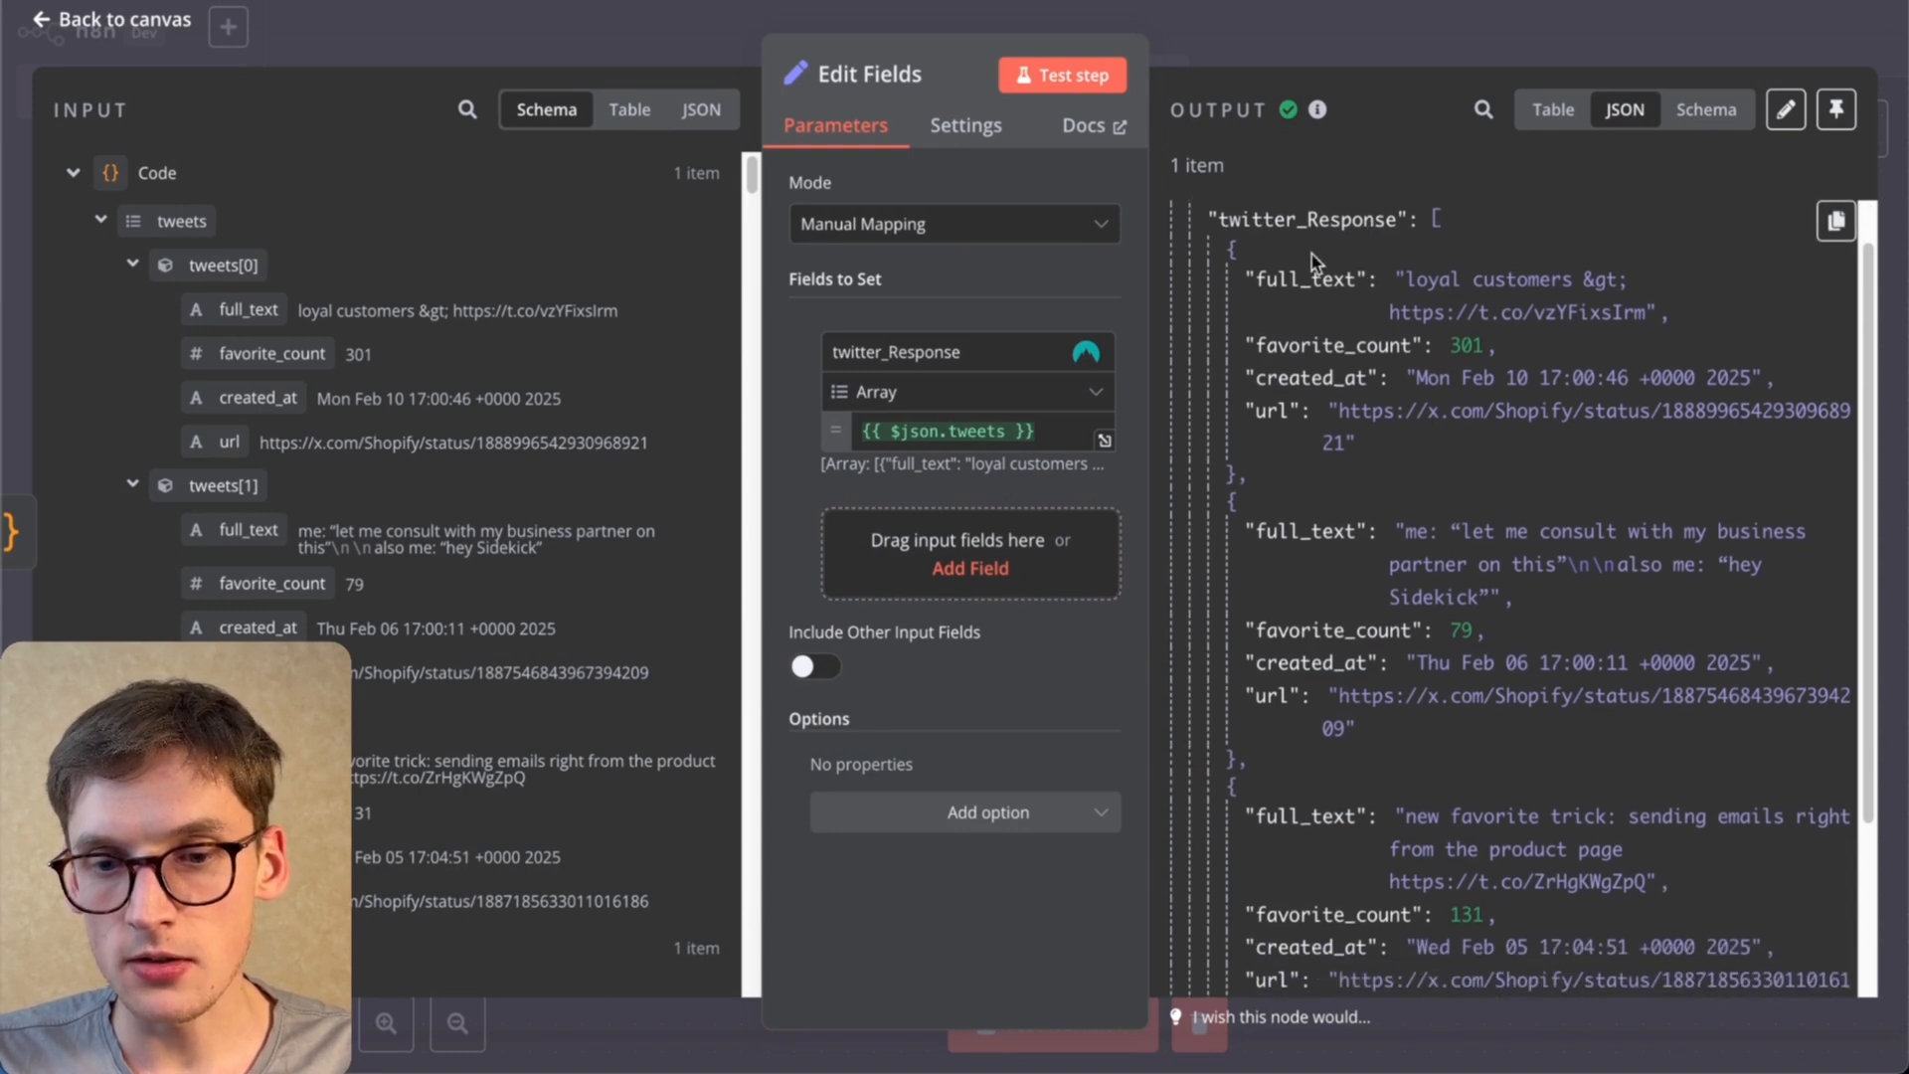
drag(1245, 279, 1509, 281)
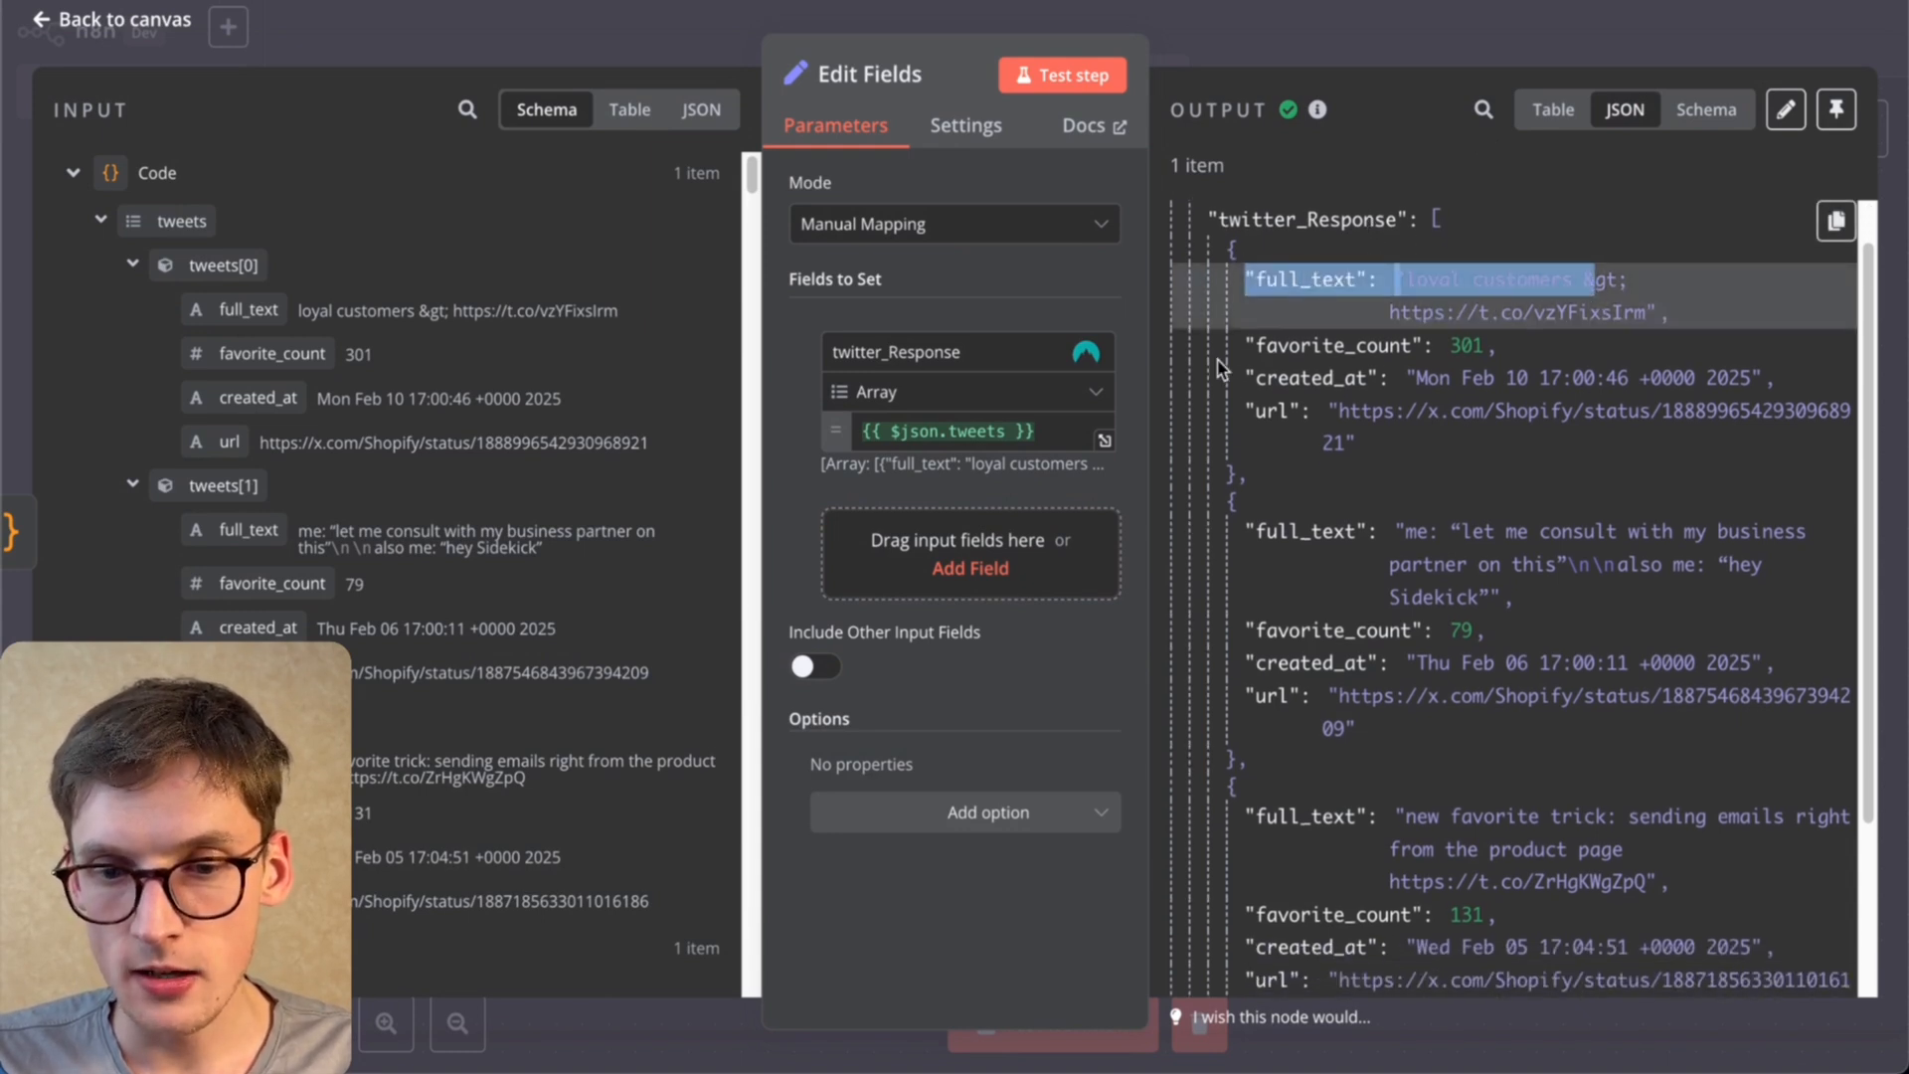
drag(1267, 345, 1230, 376)
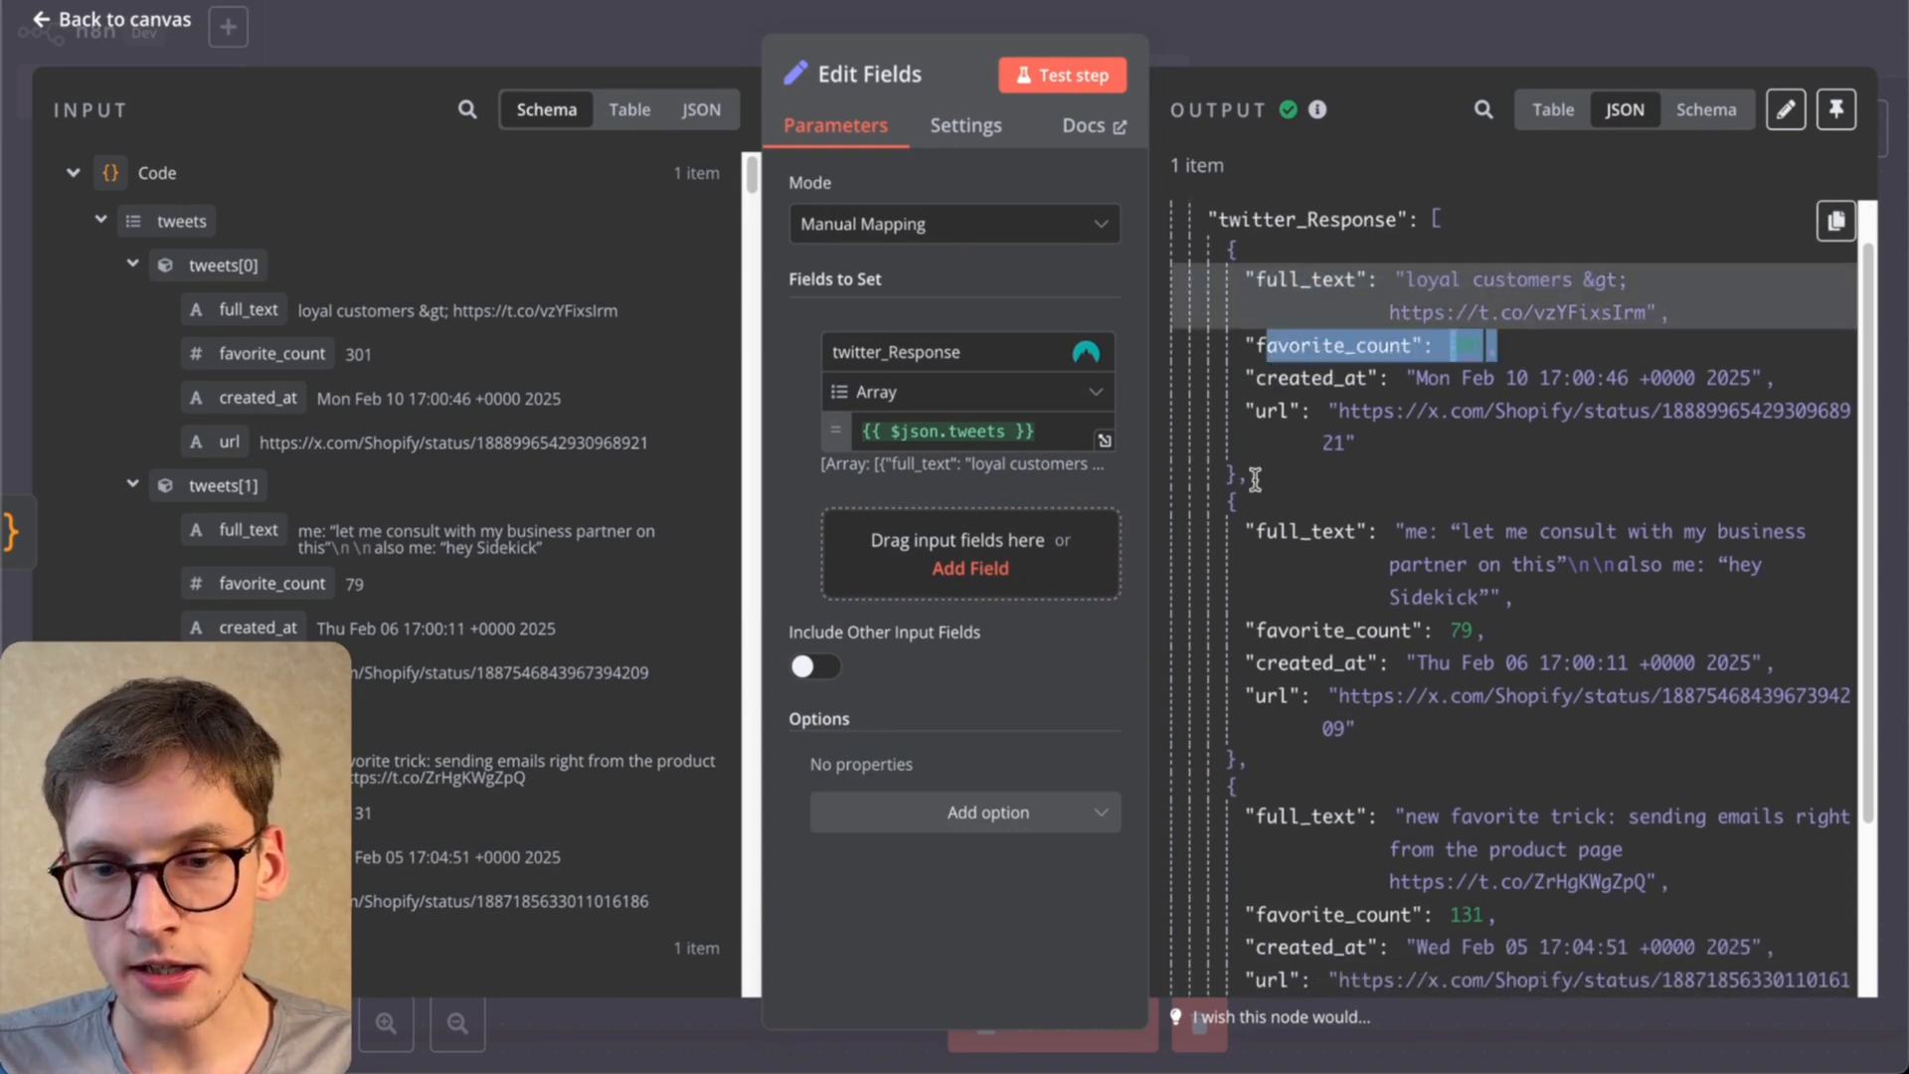
scroll(1309, 511, down, 4)
drag(1397, 900, 1199, 156)
click(1283, 40)
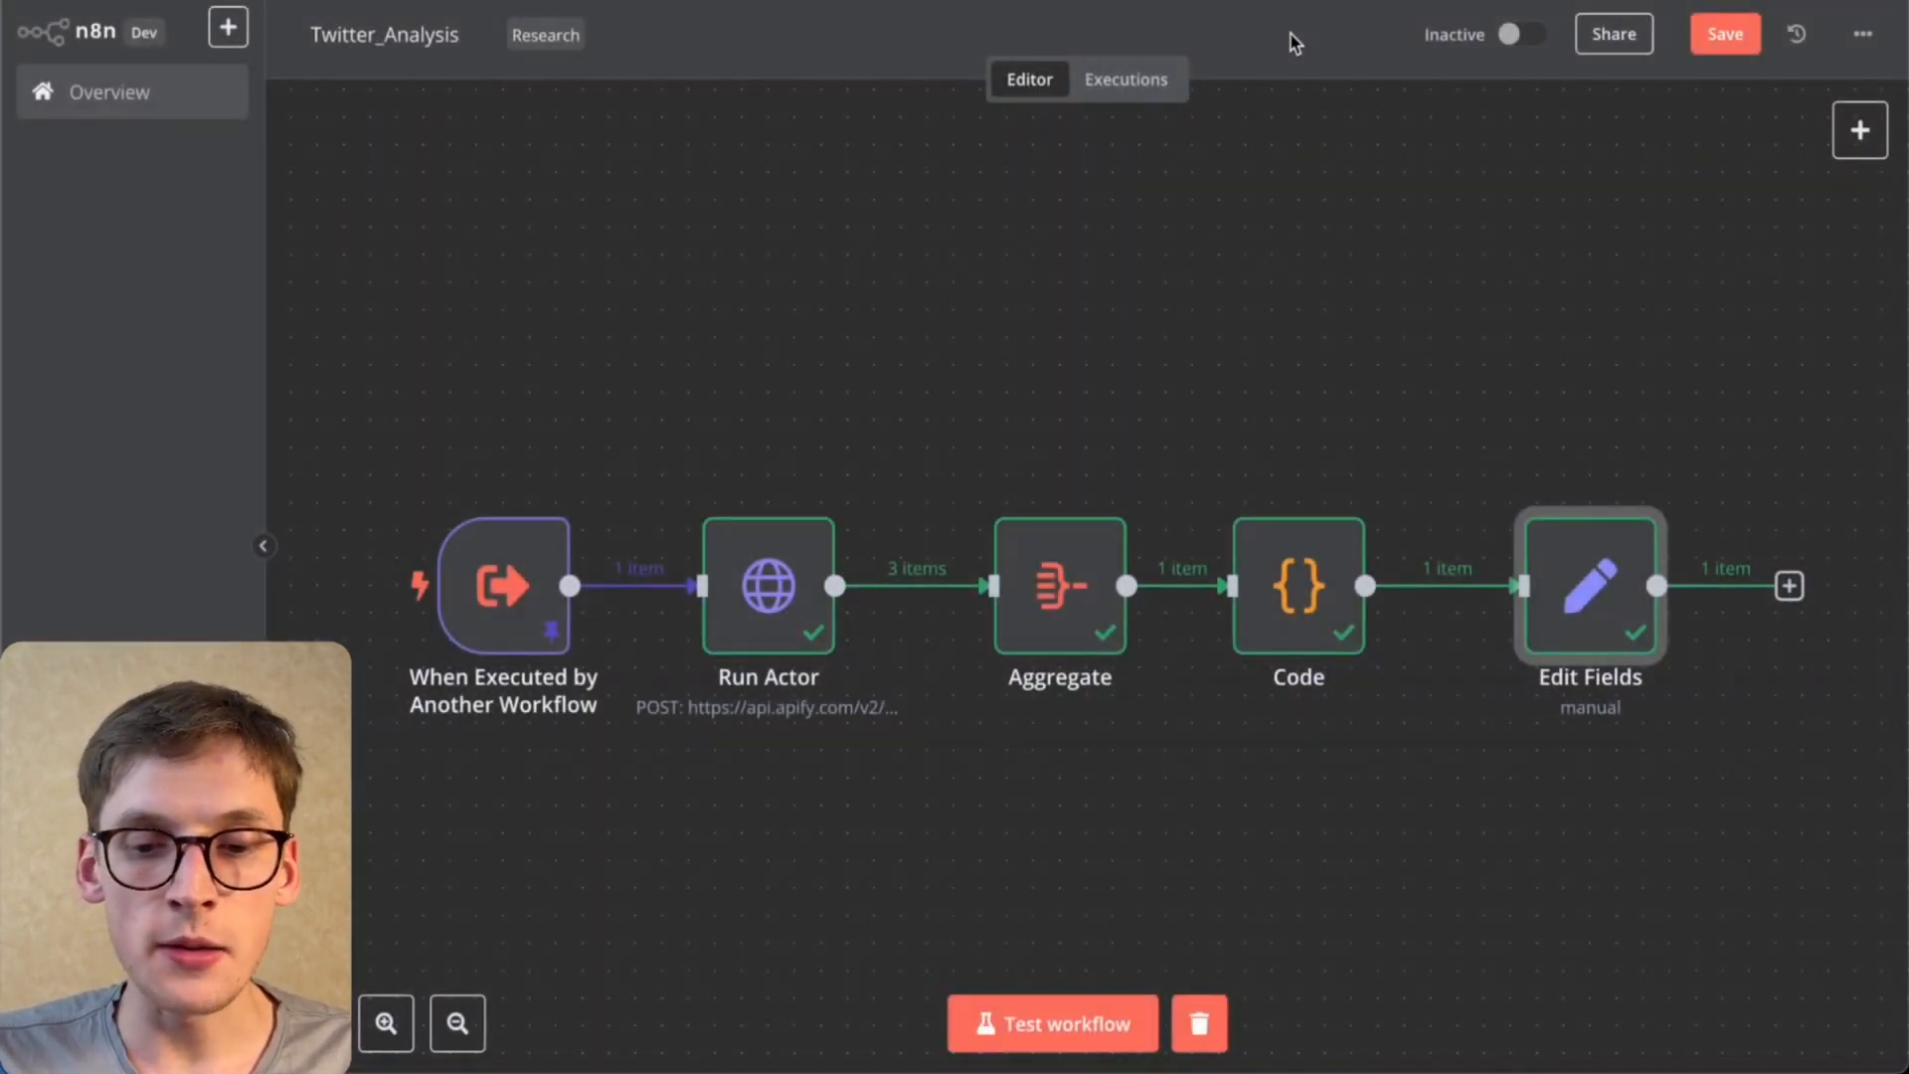
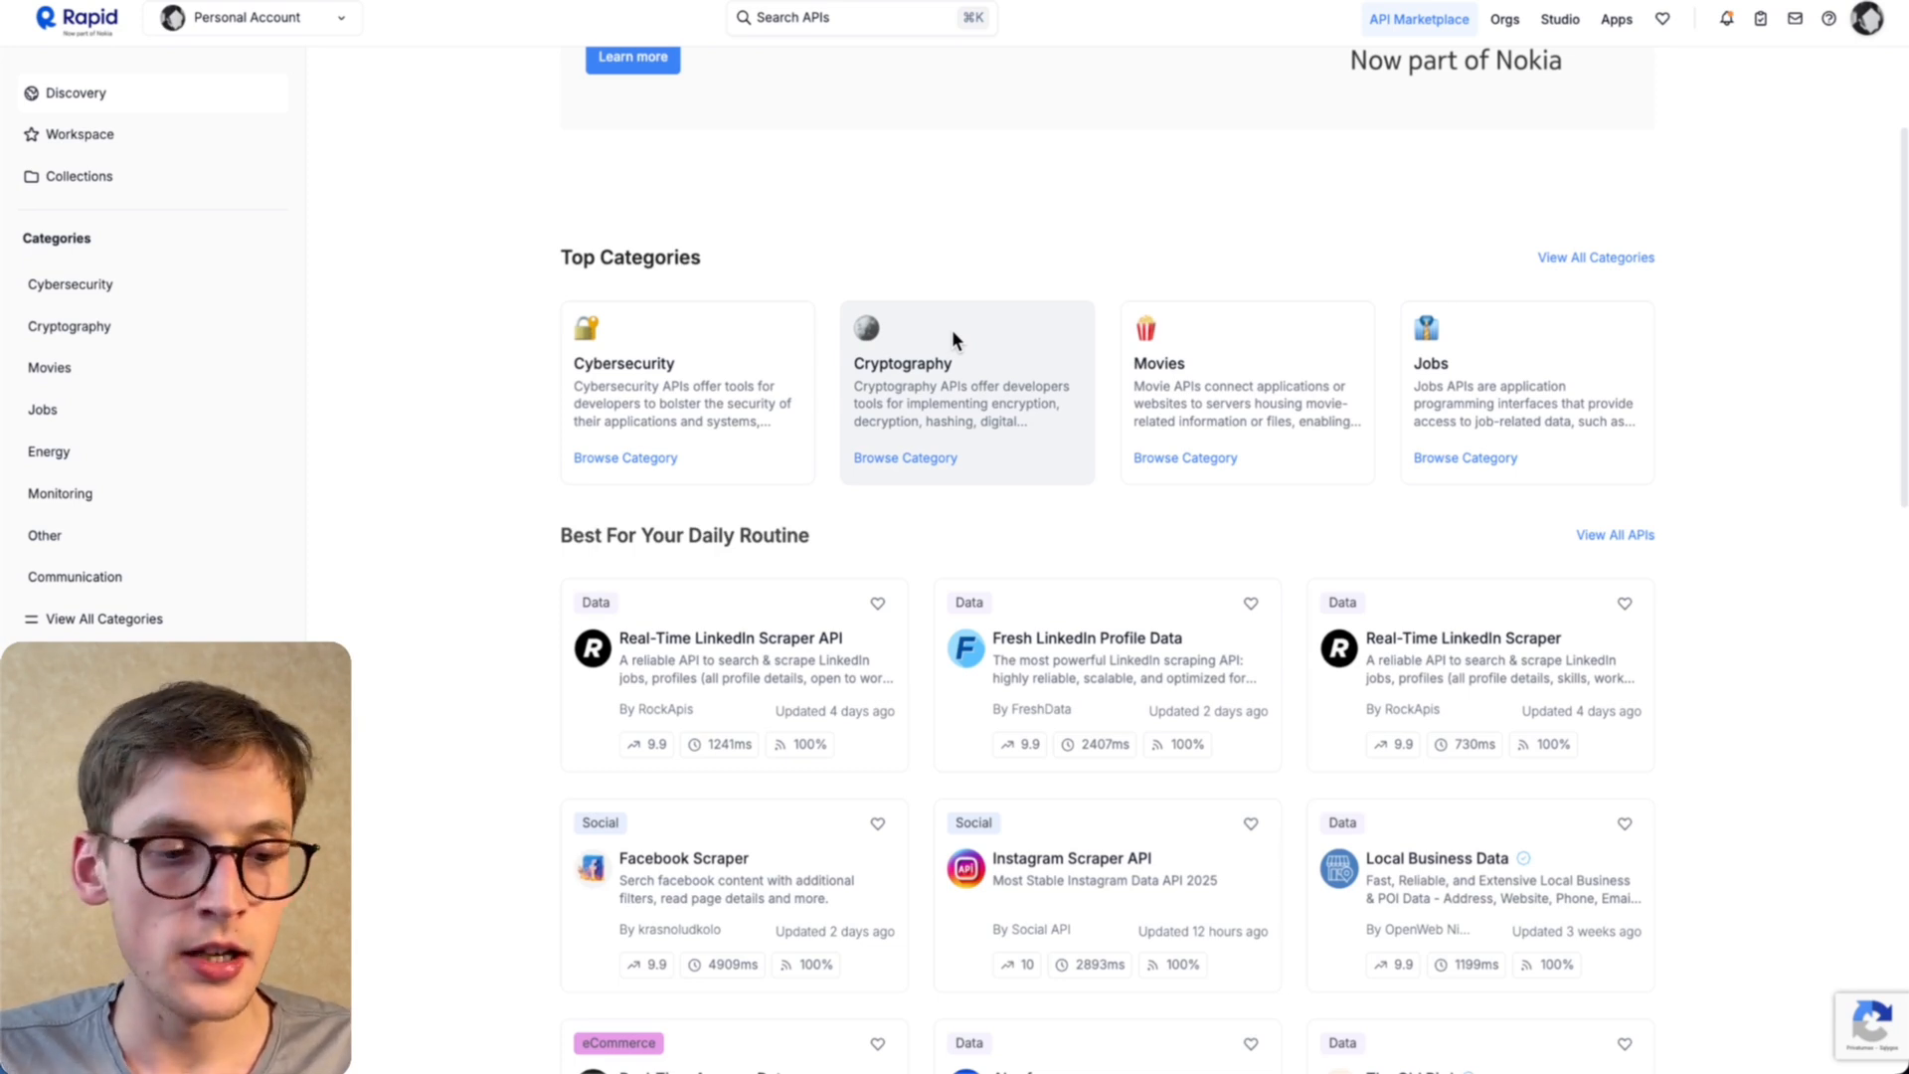
Step: Browse the API listings on Rapid's API Marketplace and open the Fresh LinkedIn Profile Data API
scroll(1334, 547, down, 2)
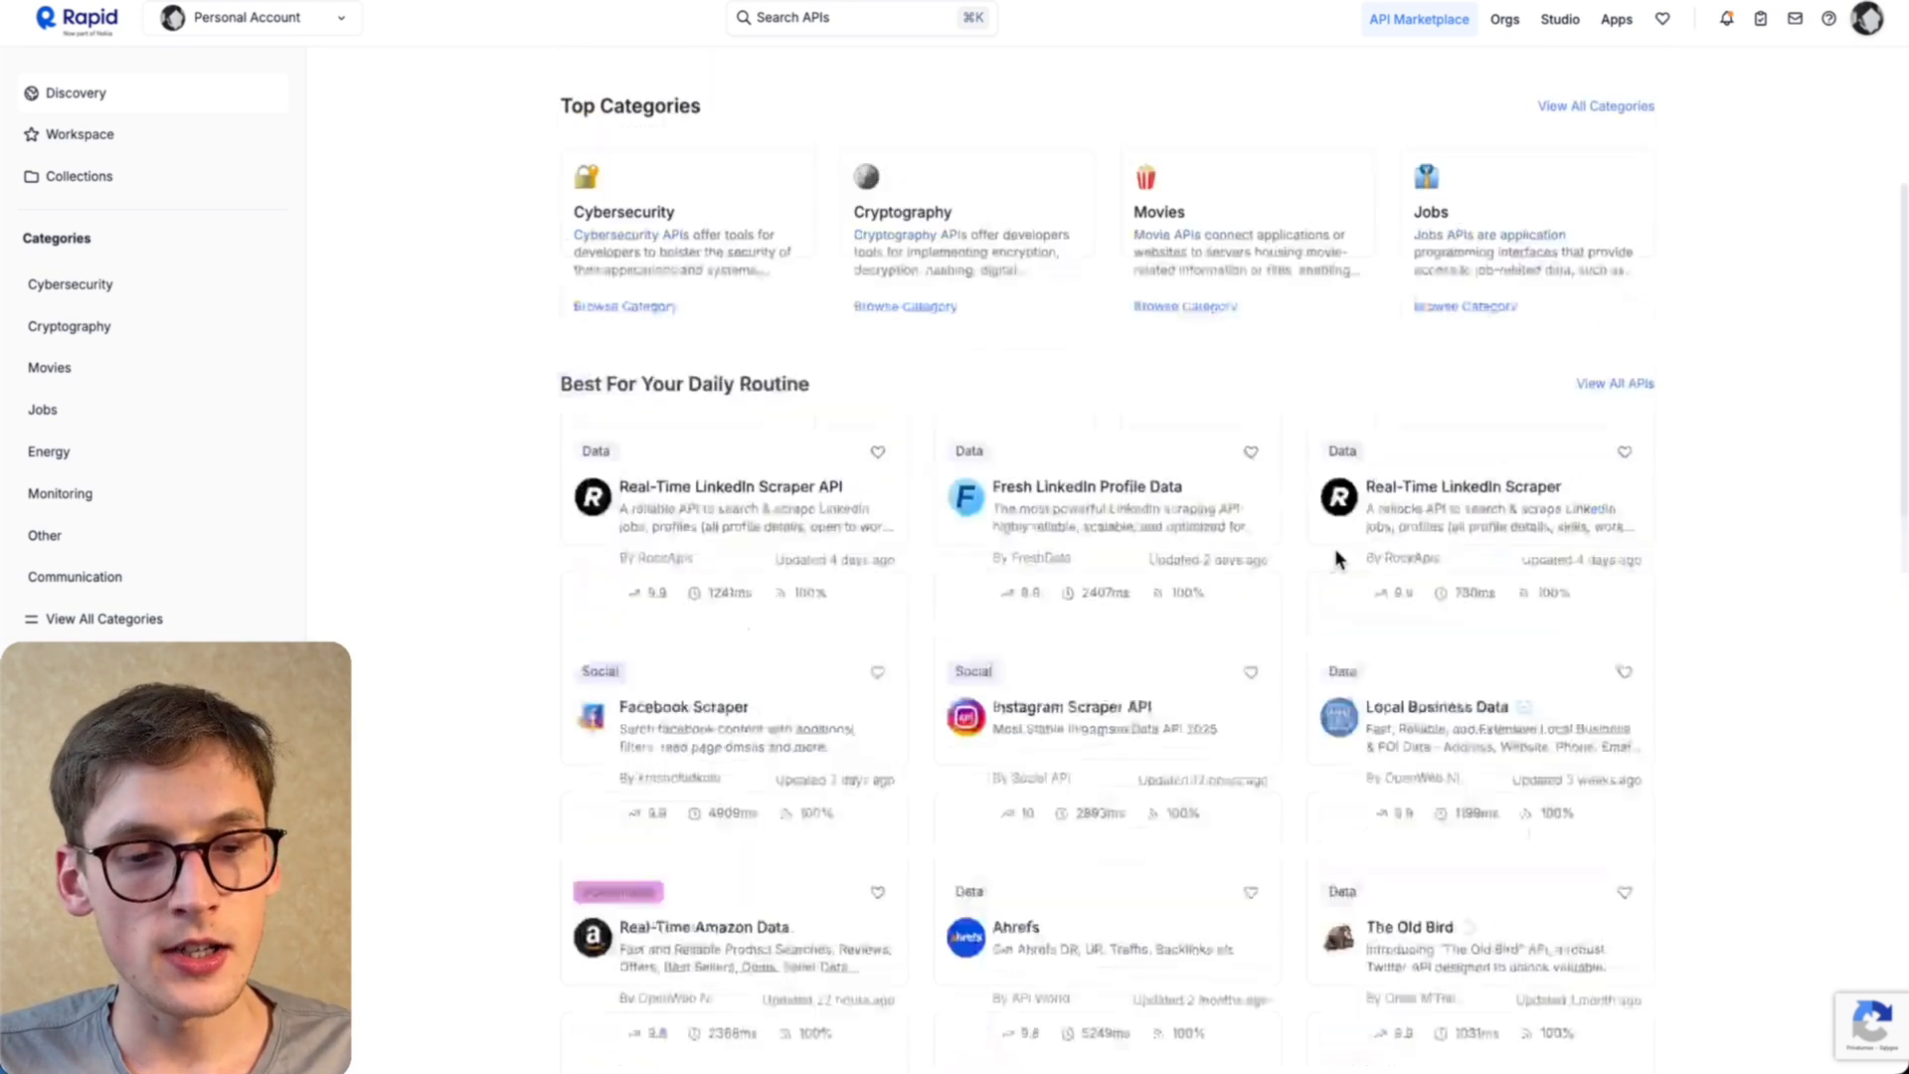
scroll(1335, 547, up, 4)
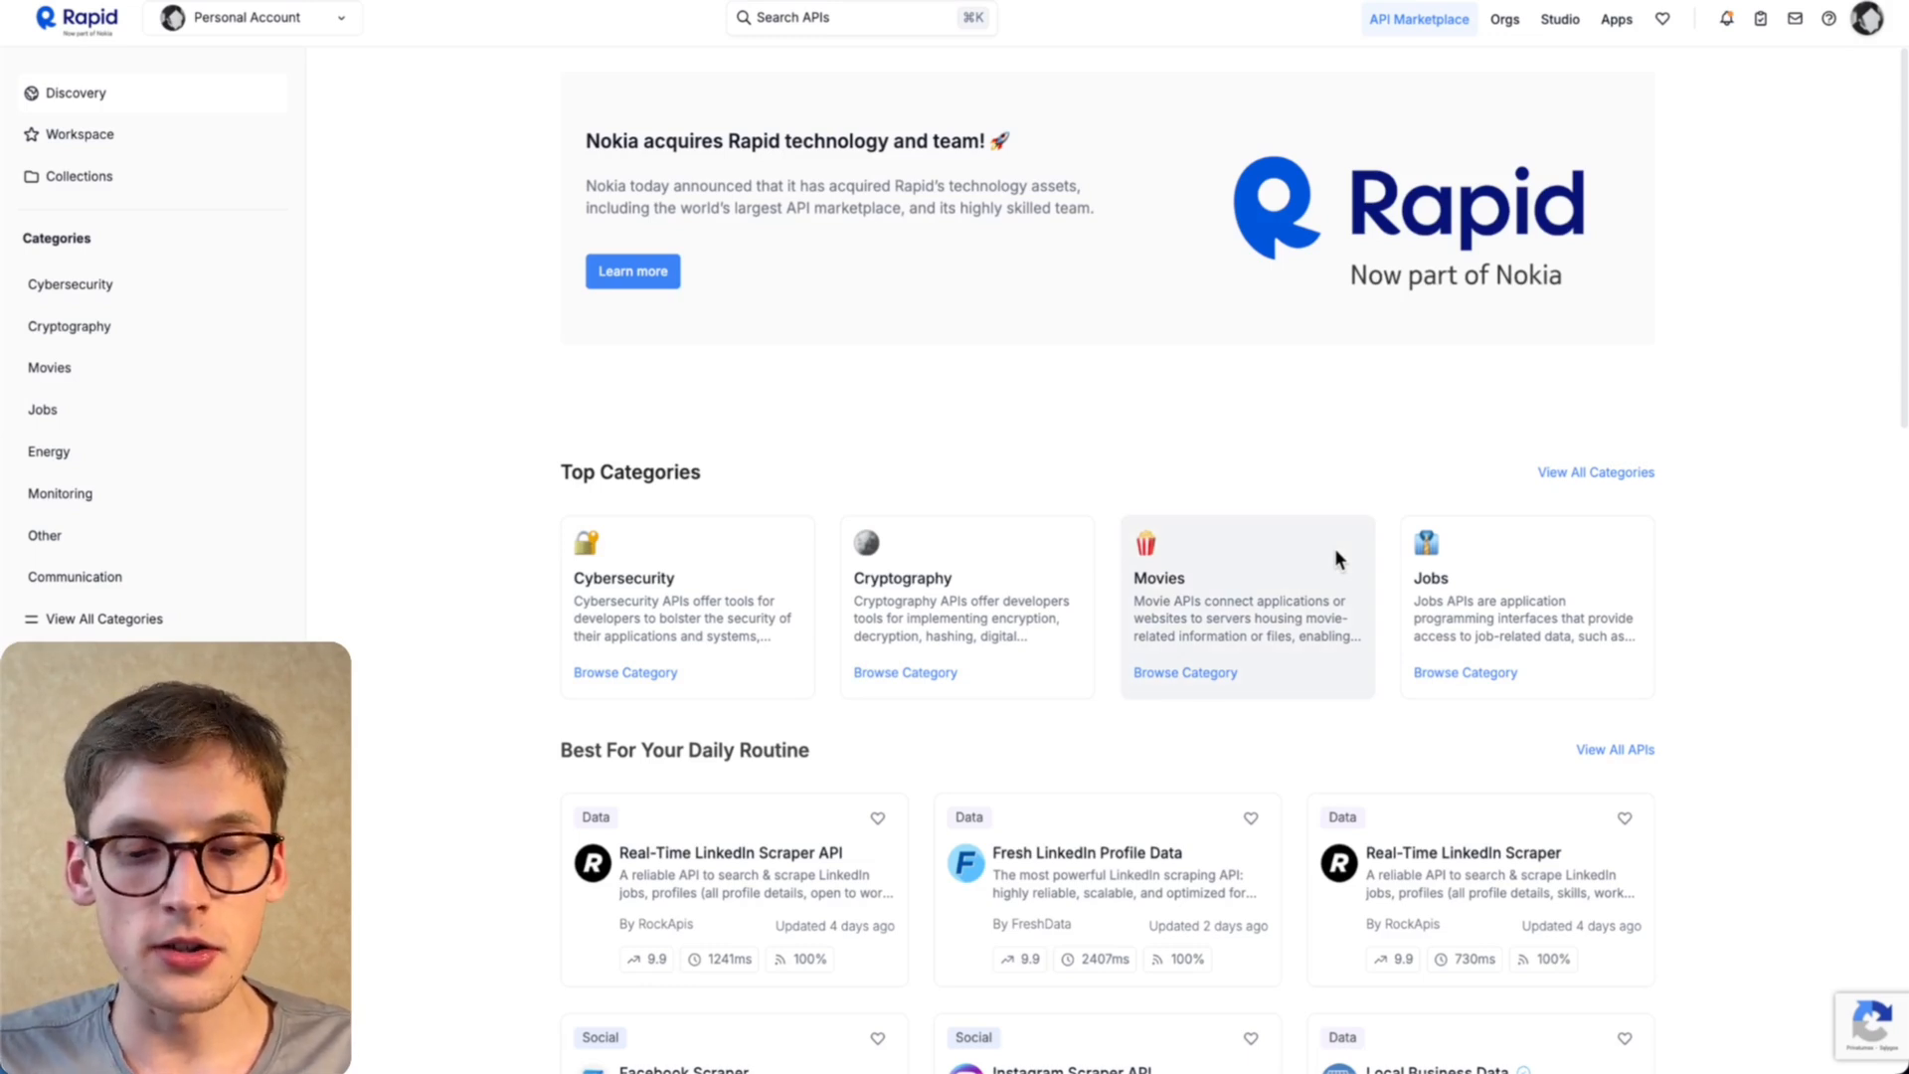
scroll(1336, 550, down, 2)
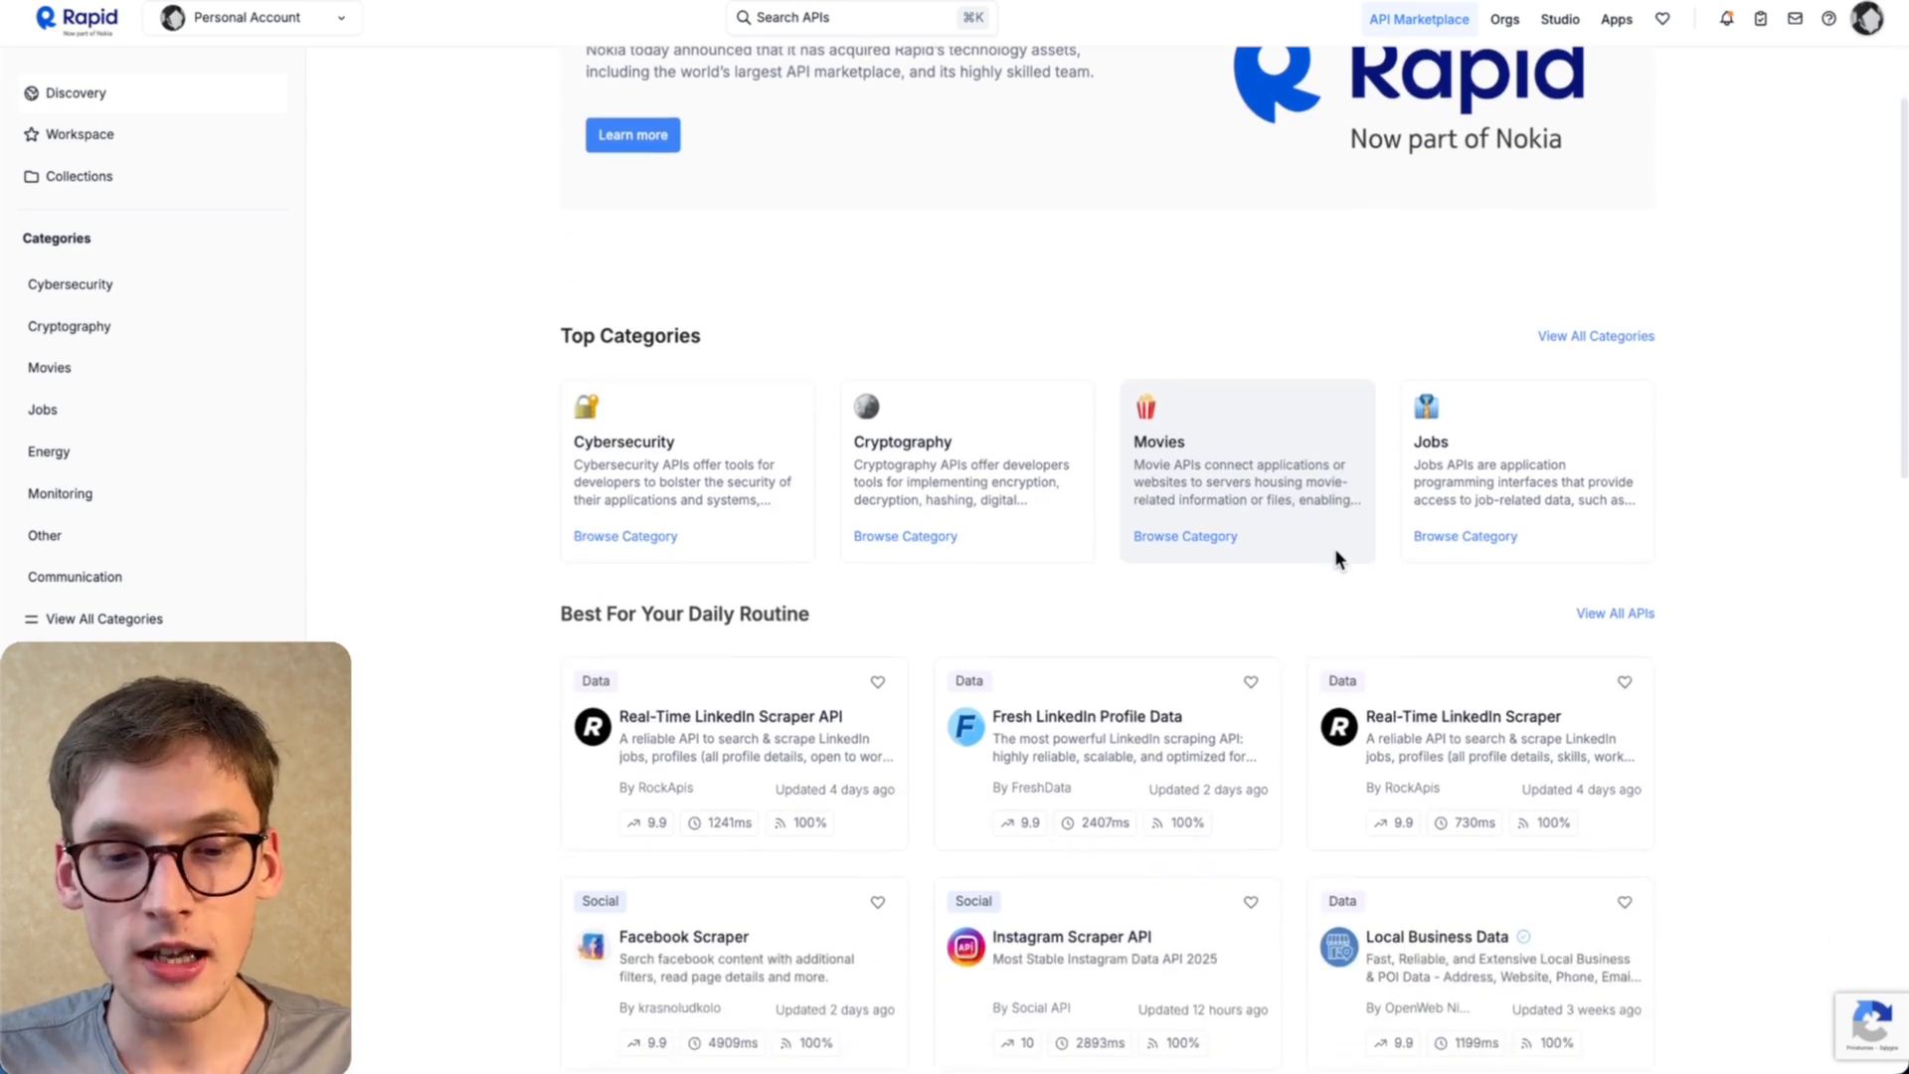
click(1159, 718)
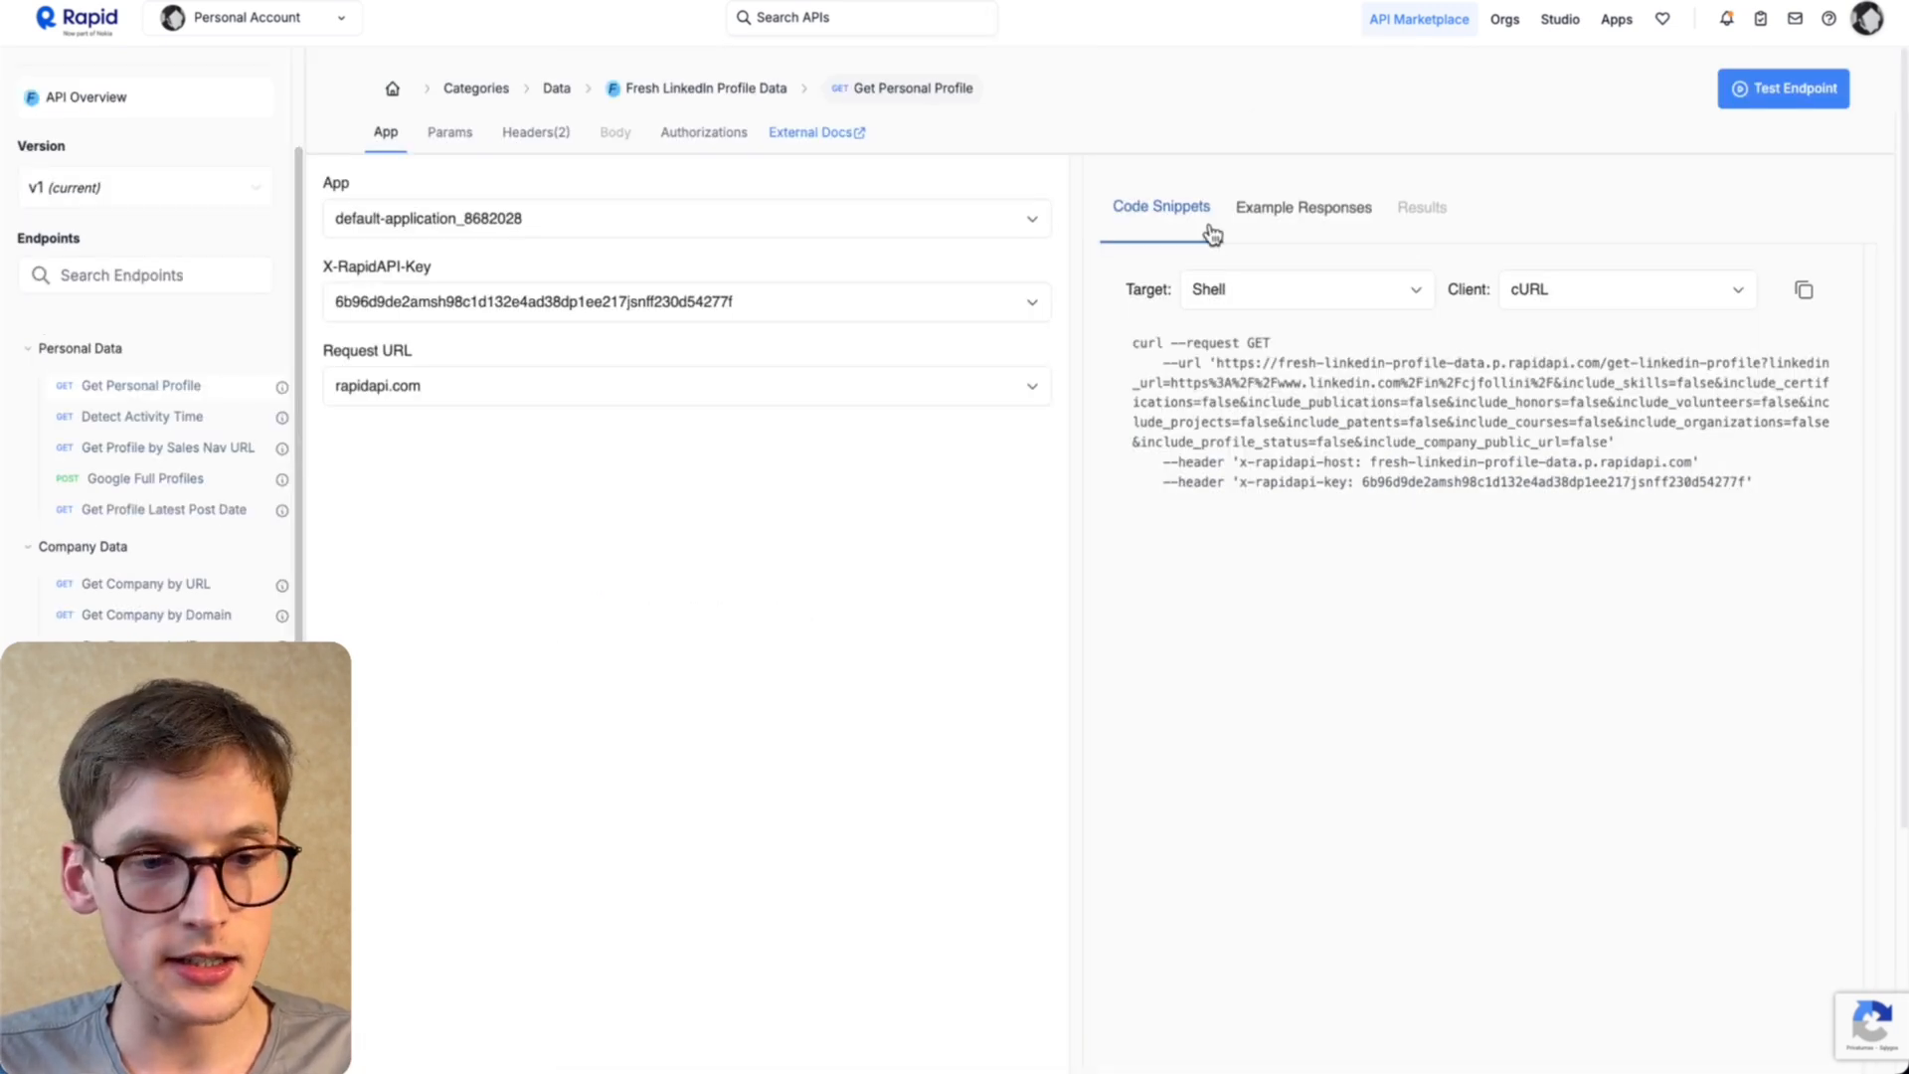
Step: Copy the Get Company's Posts endpoint's Shell cURL snippet and open the HTTP Request node in n8n's LinkedIn_Analyzer workflow
scroll(238, 426, down, 3)
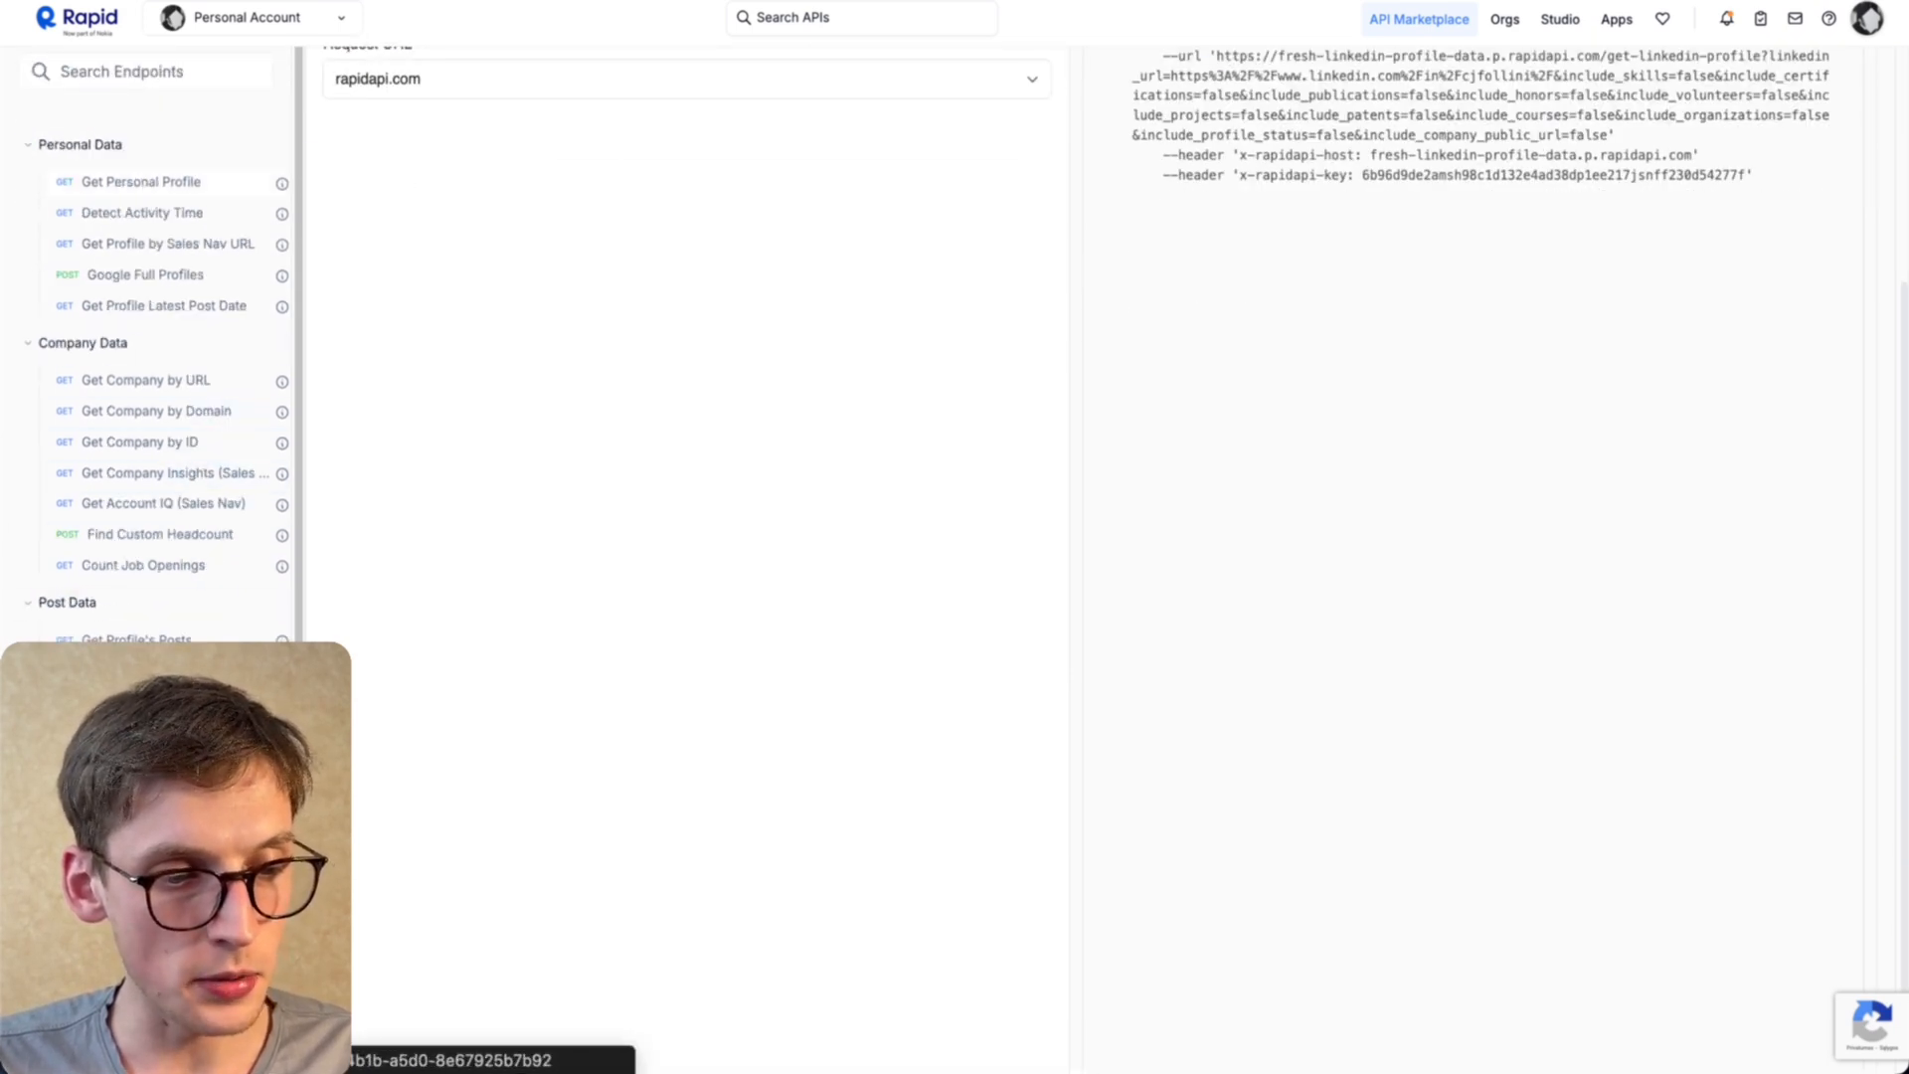
scroll(175, 589, up, 3)
scroll(175, 602, down, 3)
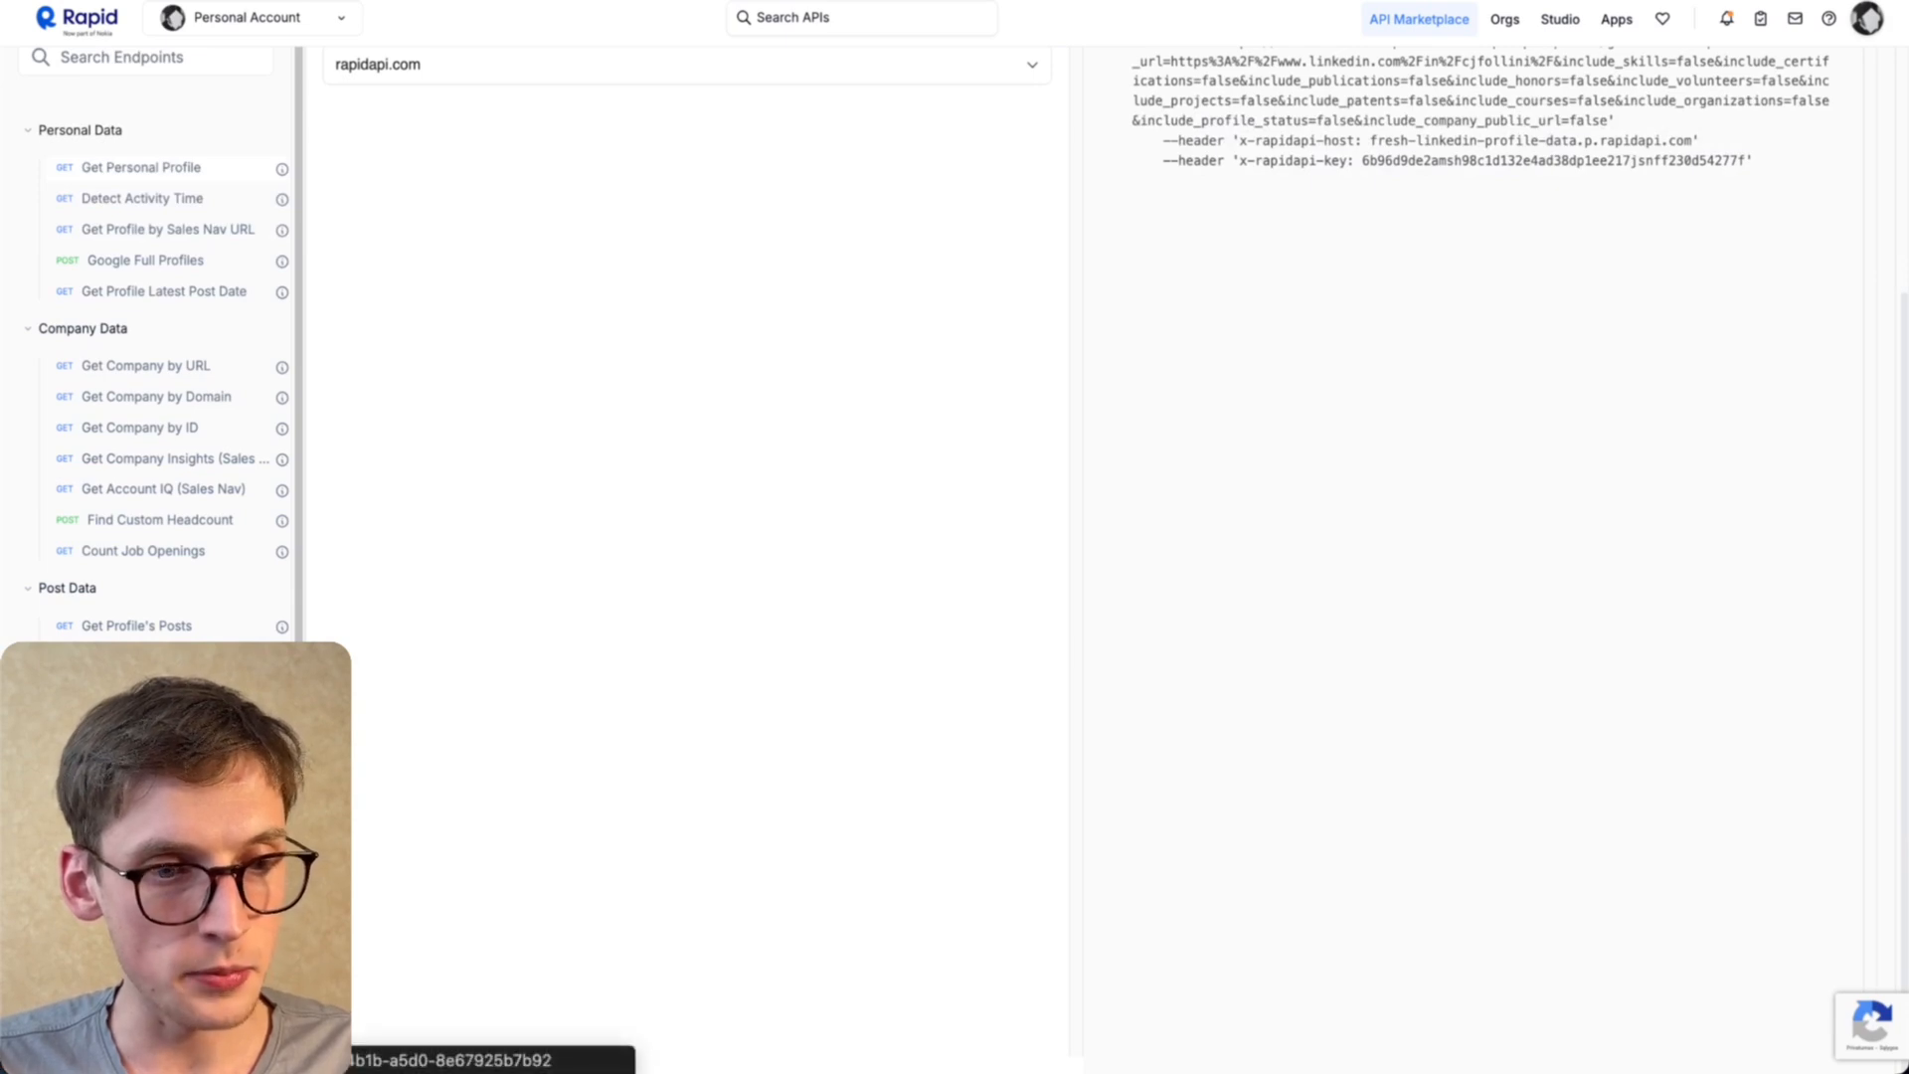
scroll(674, 672, up, 3)
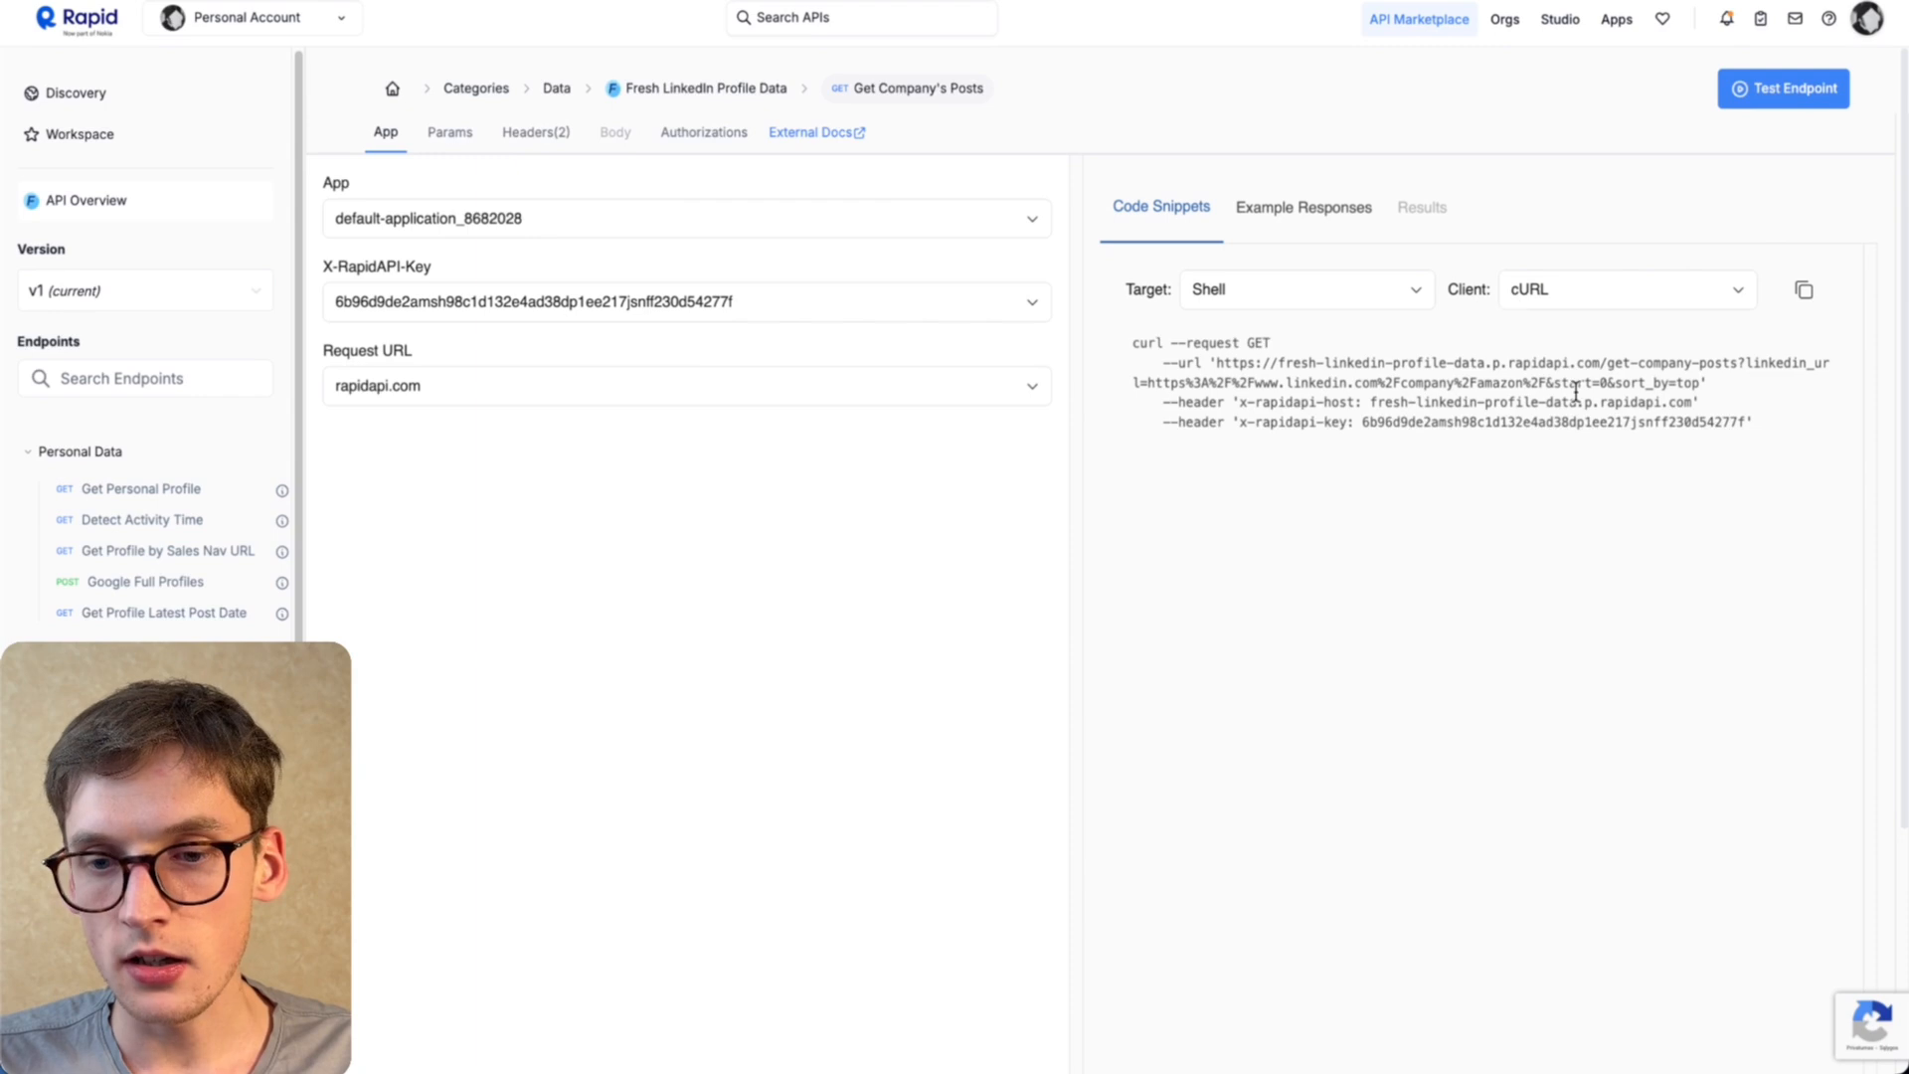
click(1805, 293)
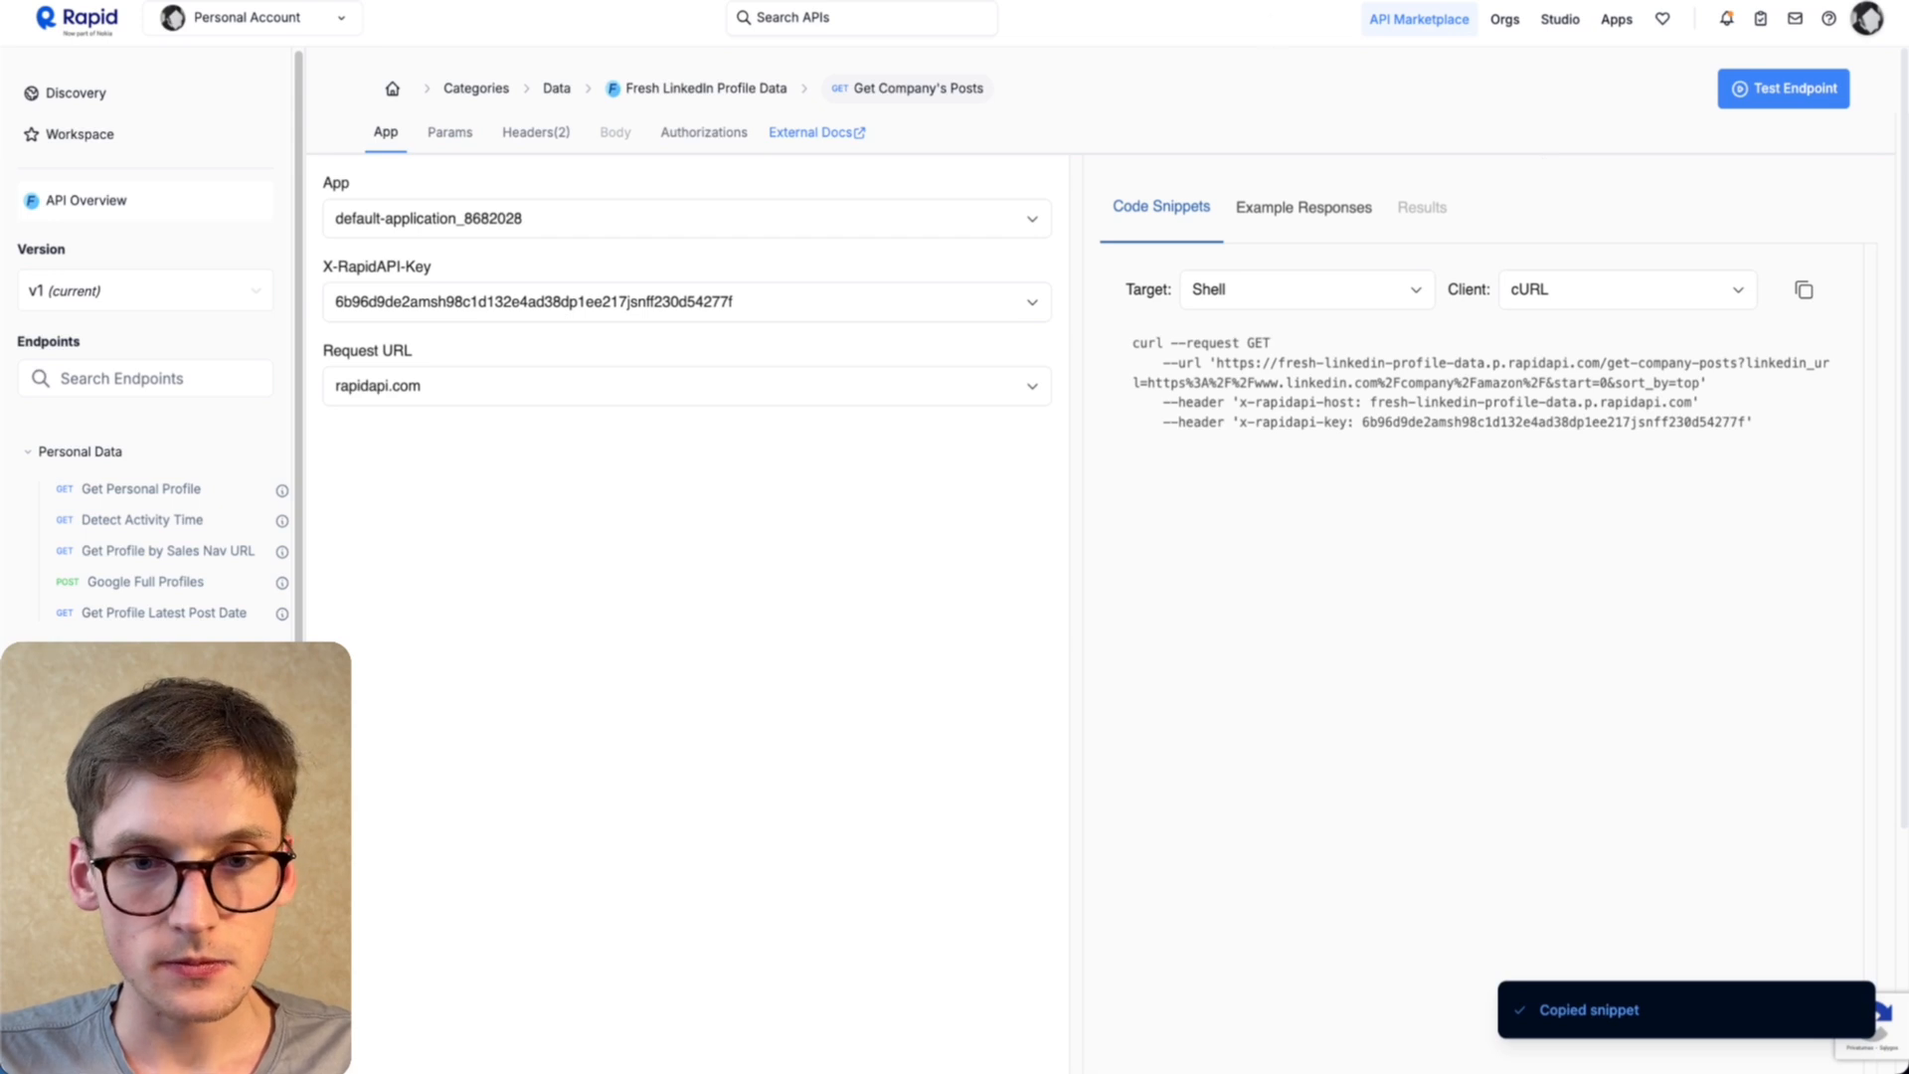
key(ctrl+Tab)
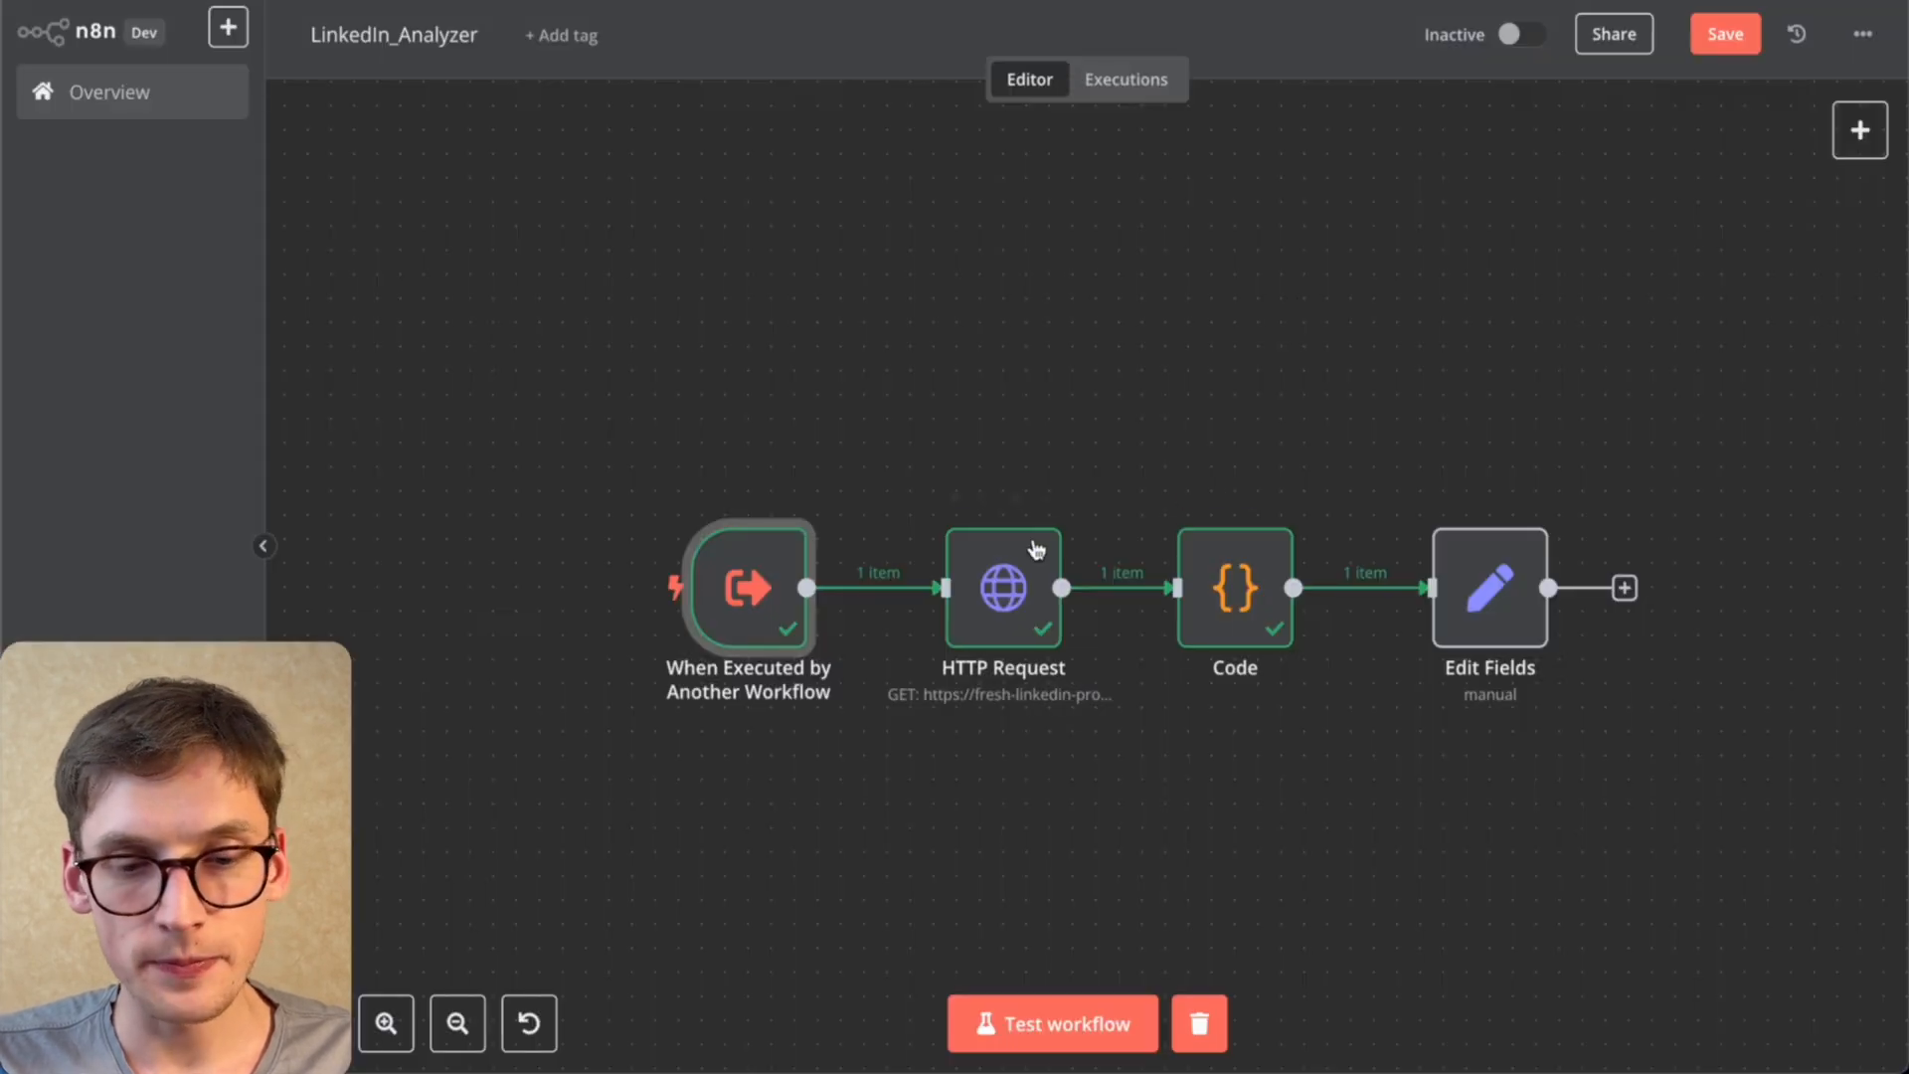
double_click(1007, 582)
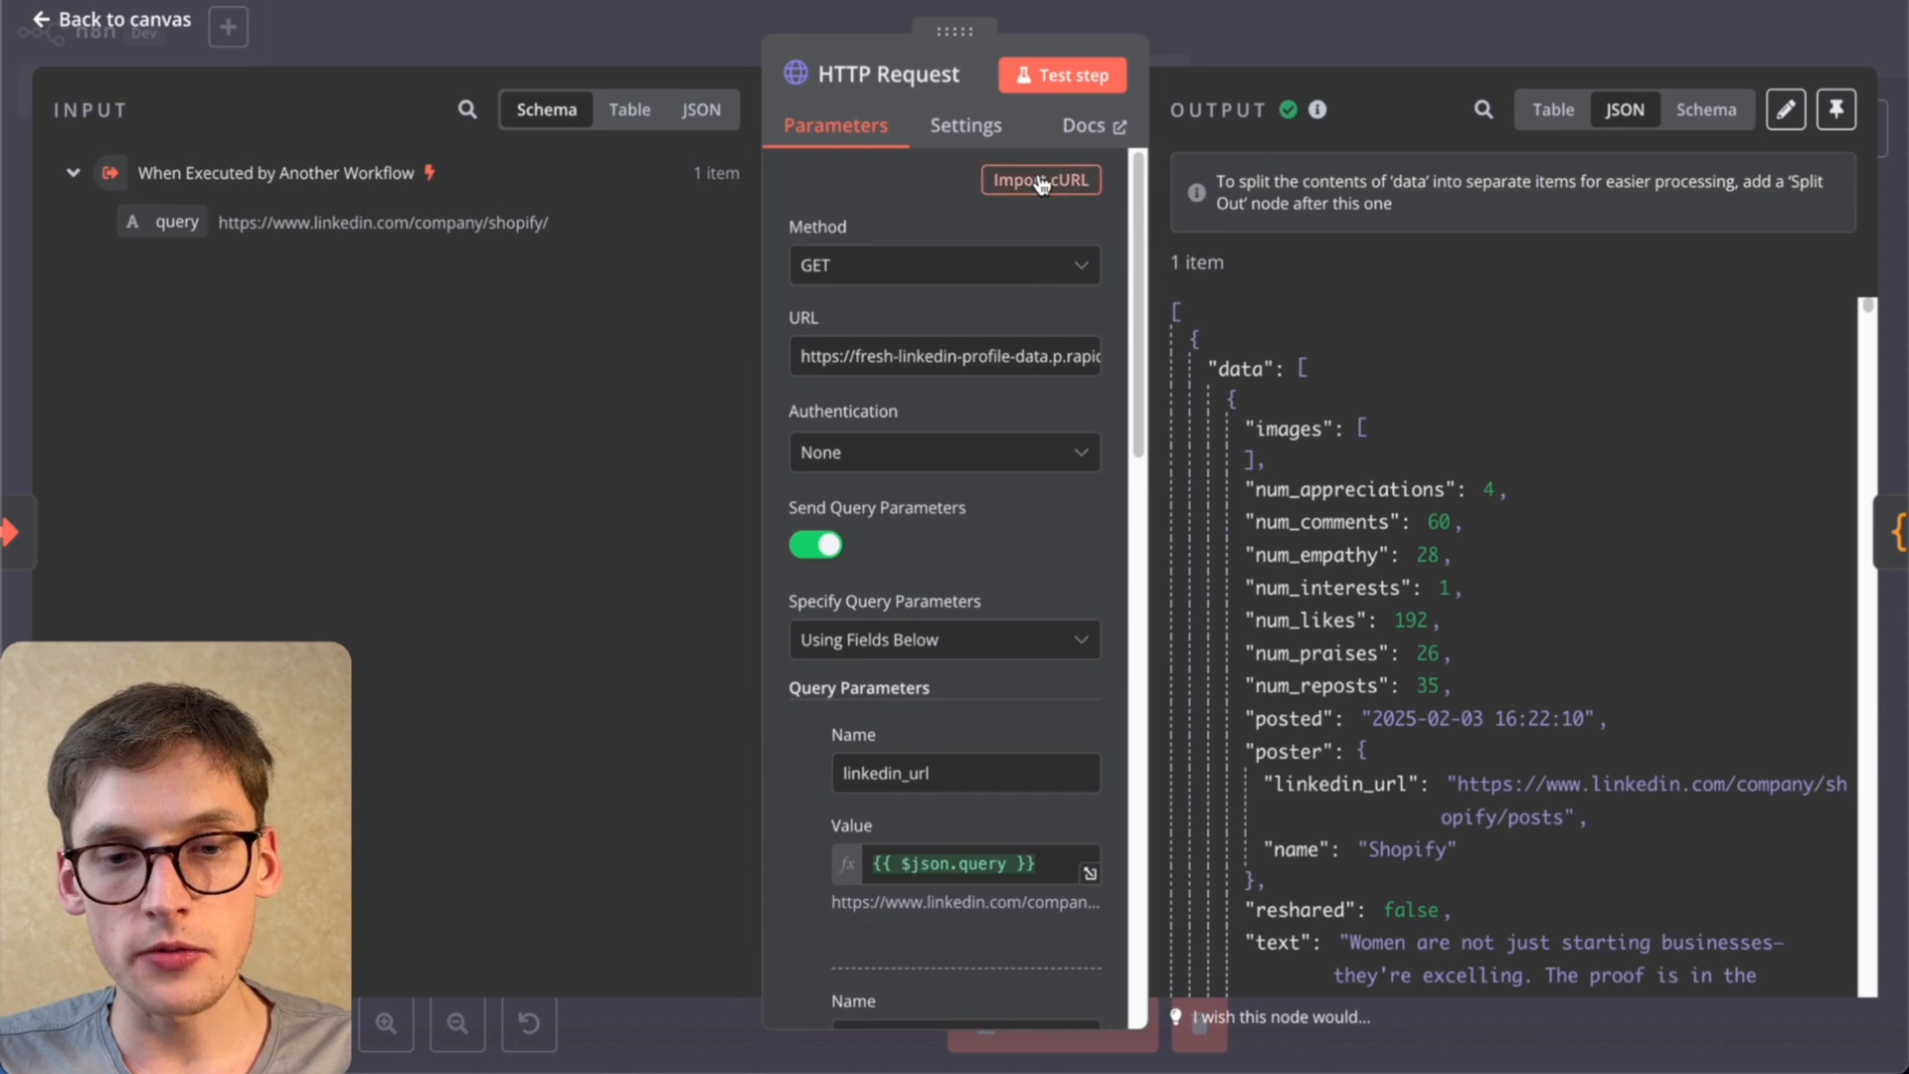
Step: Replace the command in the HTTP Request node's cURL import with the copied snippet containing the API key, and close it without importing
click(1041, 177)
triple_click(1019, 487)
key(ctrl+a)
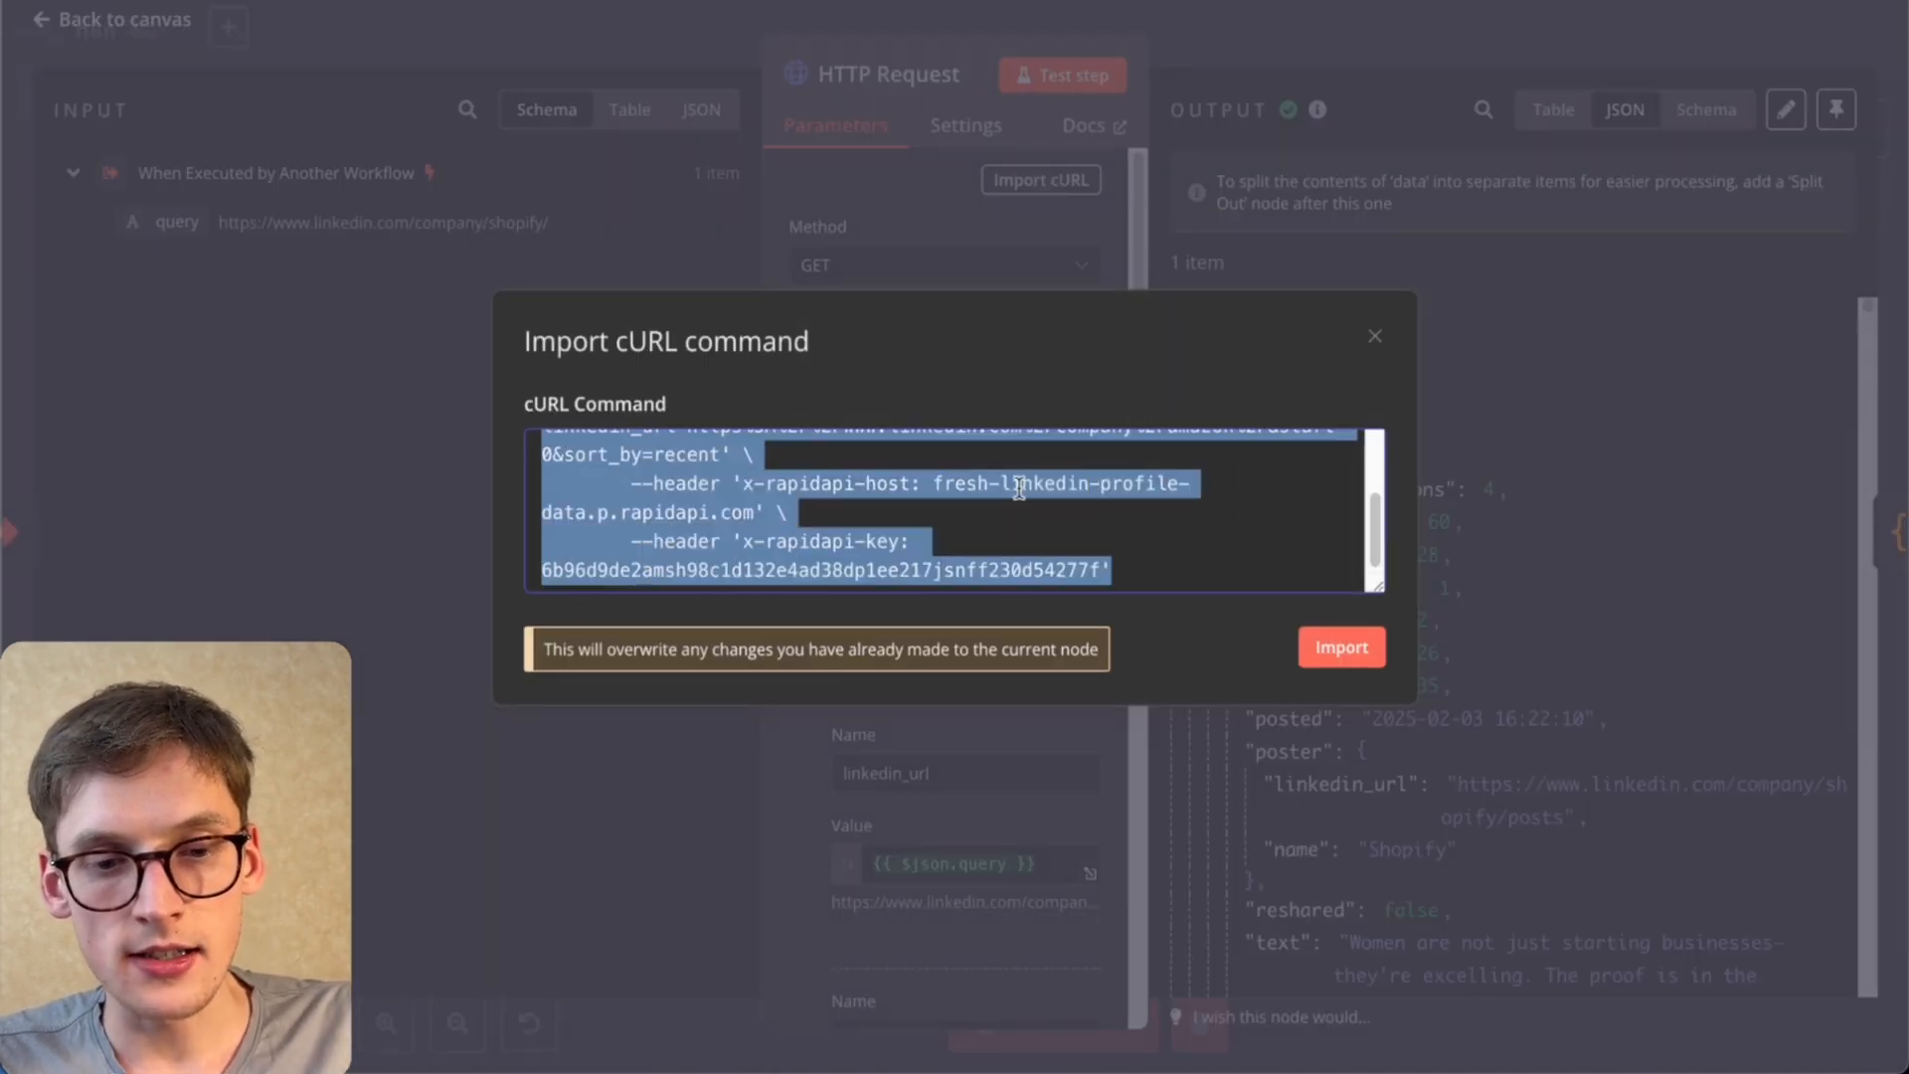
key(ctrl+v)
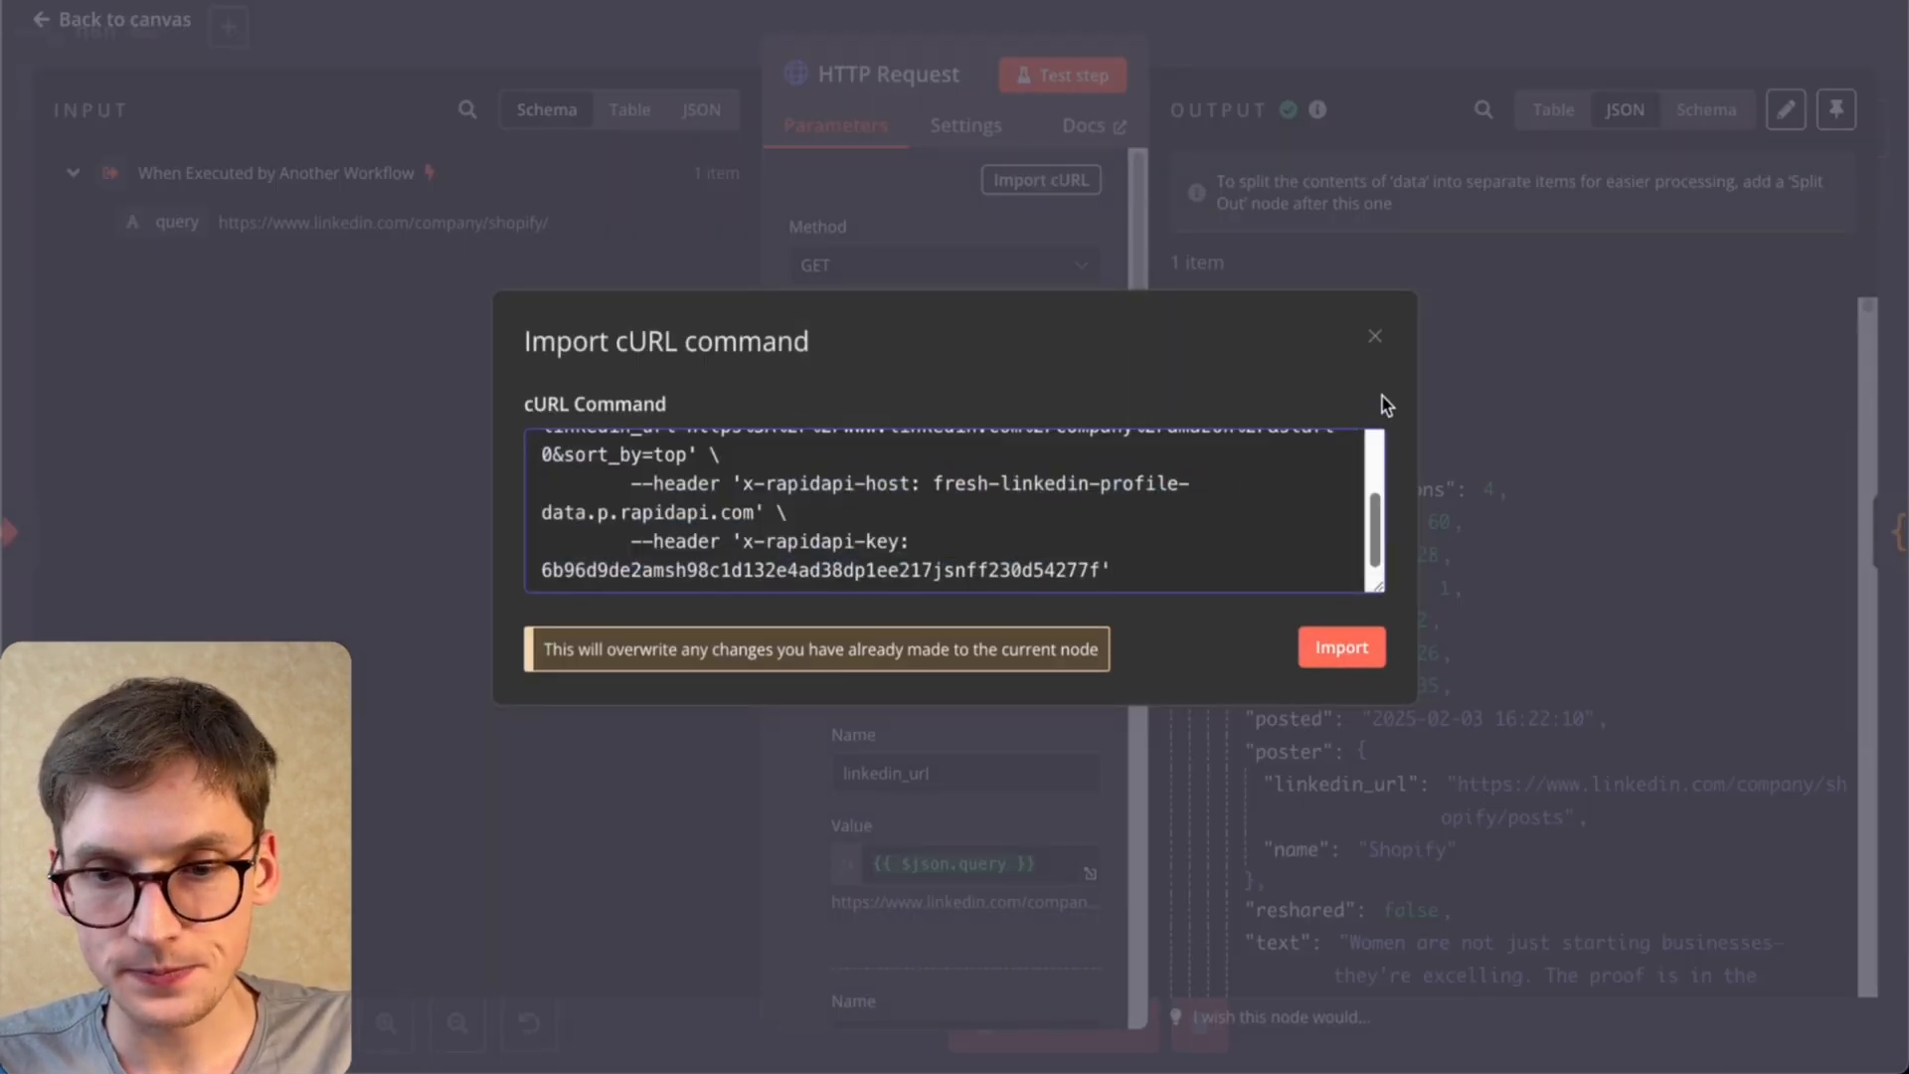
click(1375, 337)
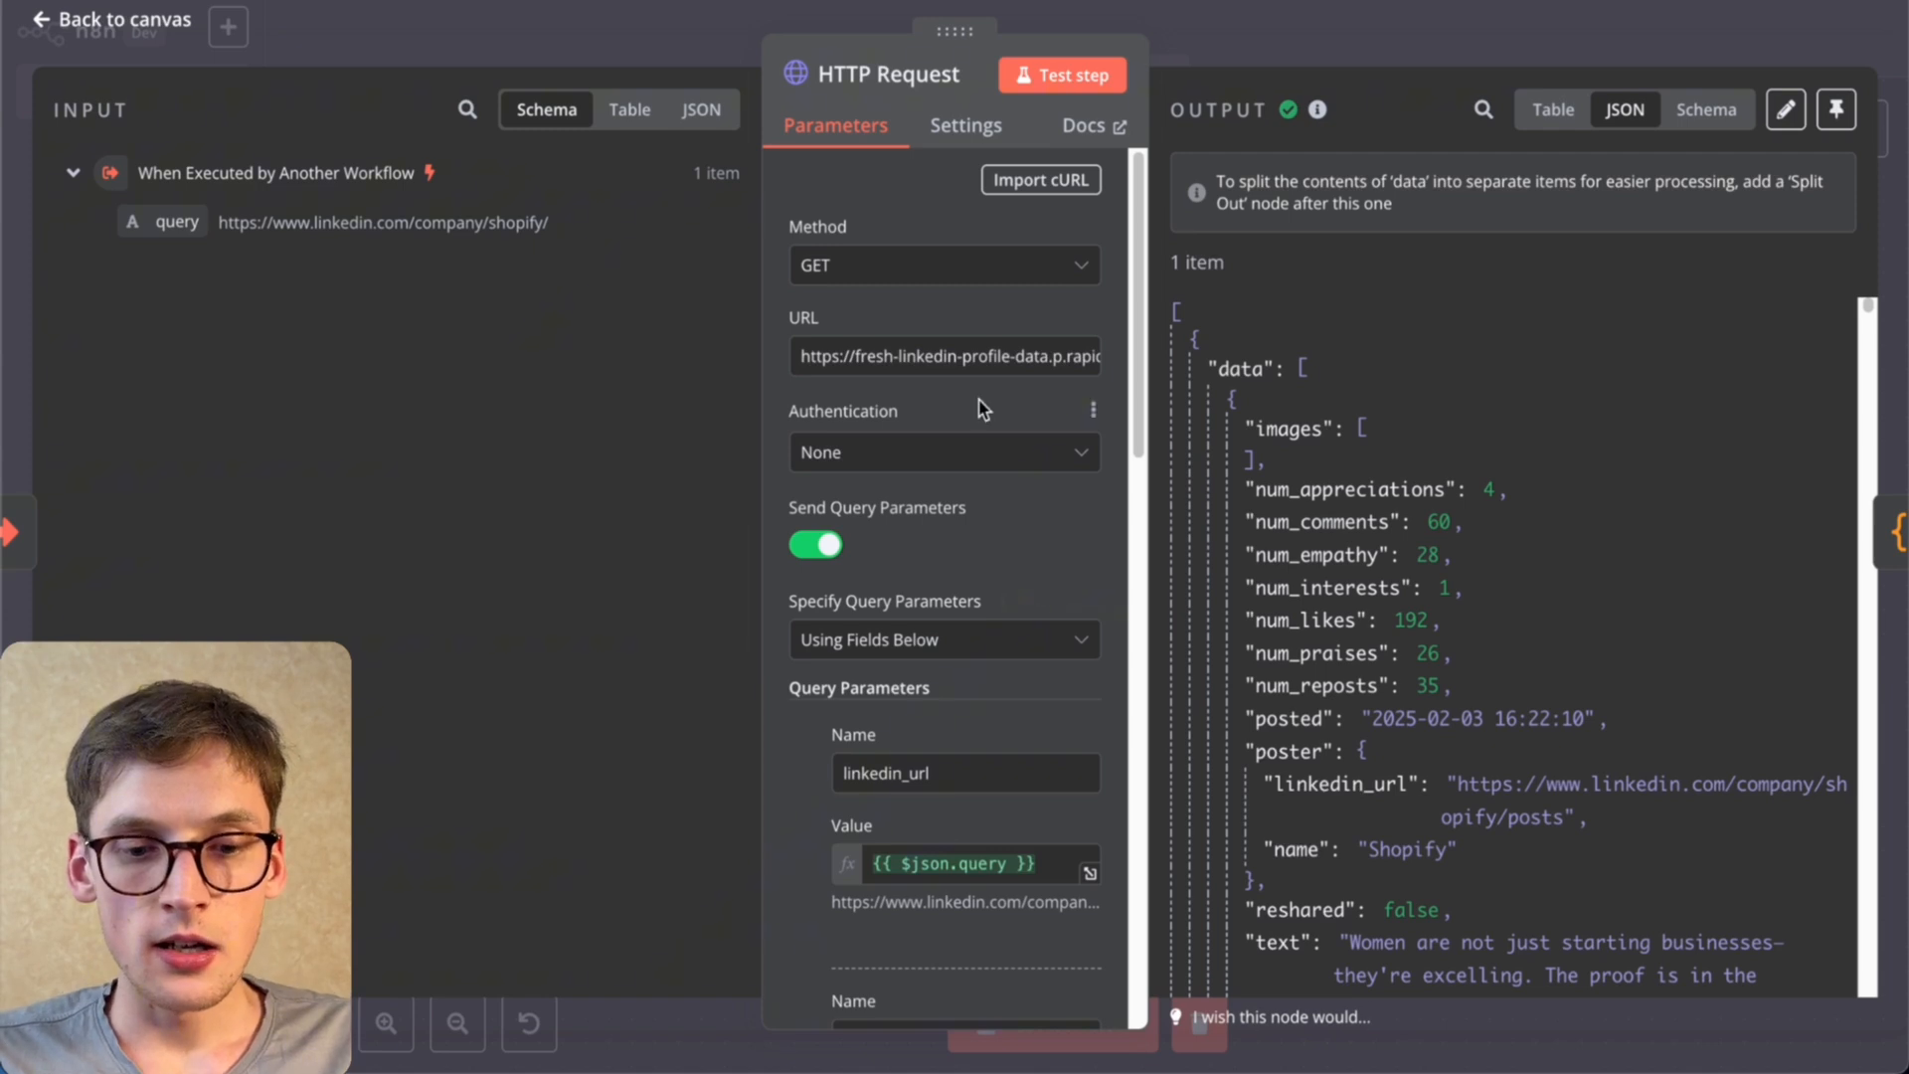
Step: Review the HTTP Request's linkedin_url, start and sort_by query parameters, highlighting the {{ $json.query }} expression
scroll(983, 408, down, 5)
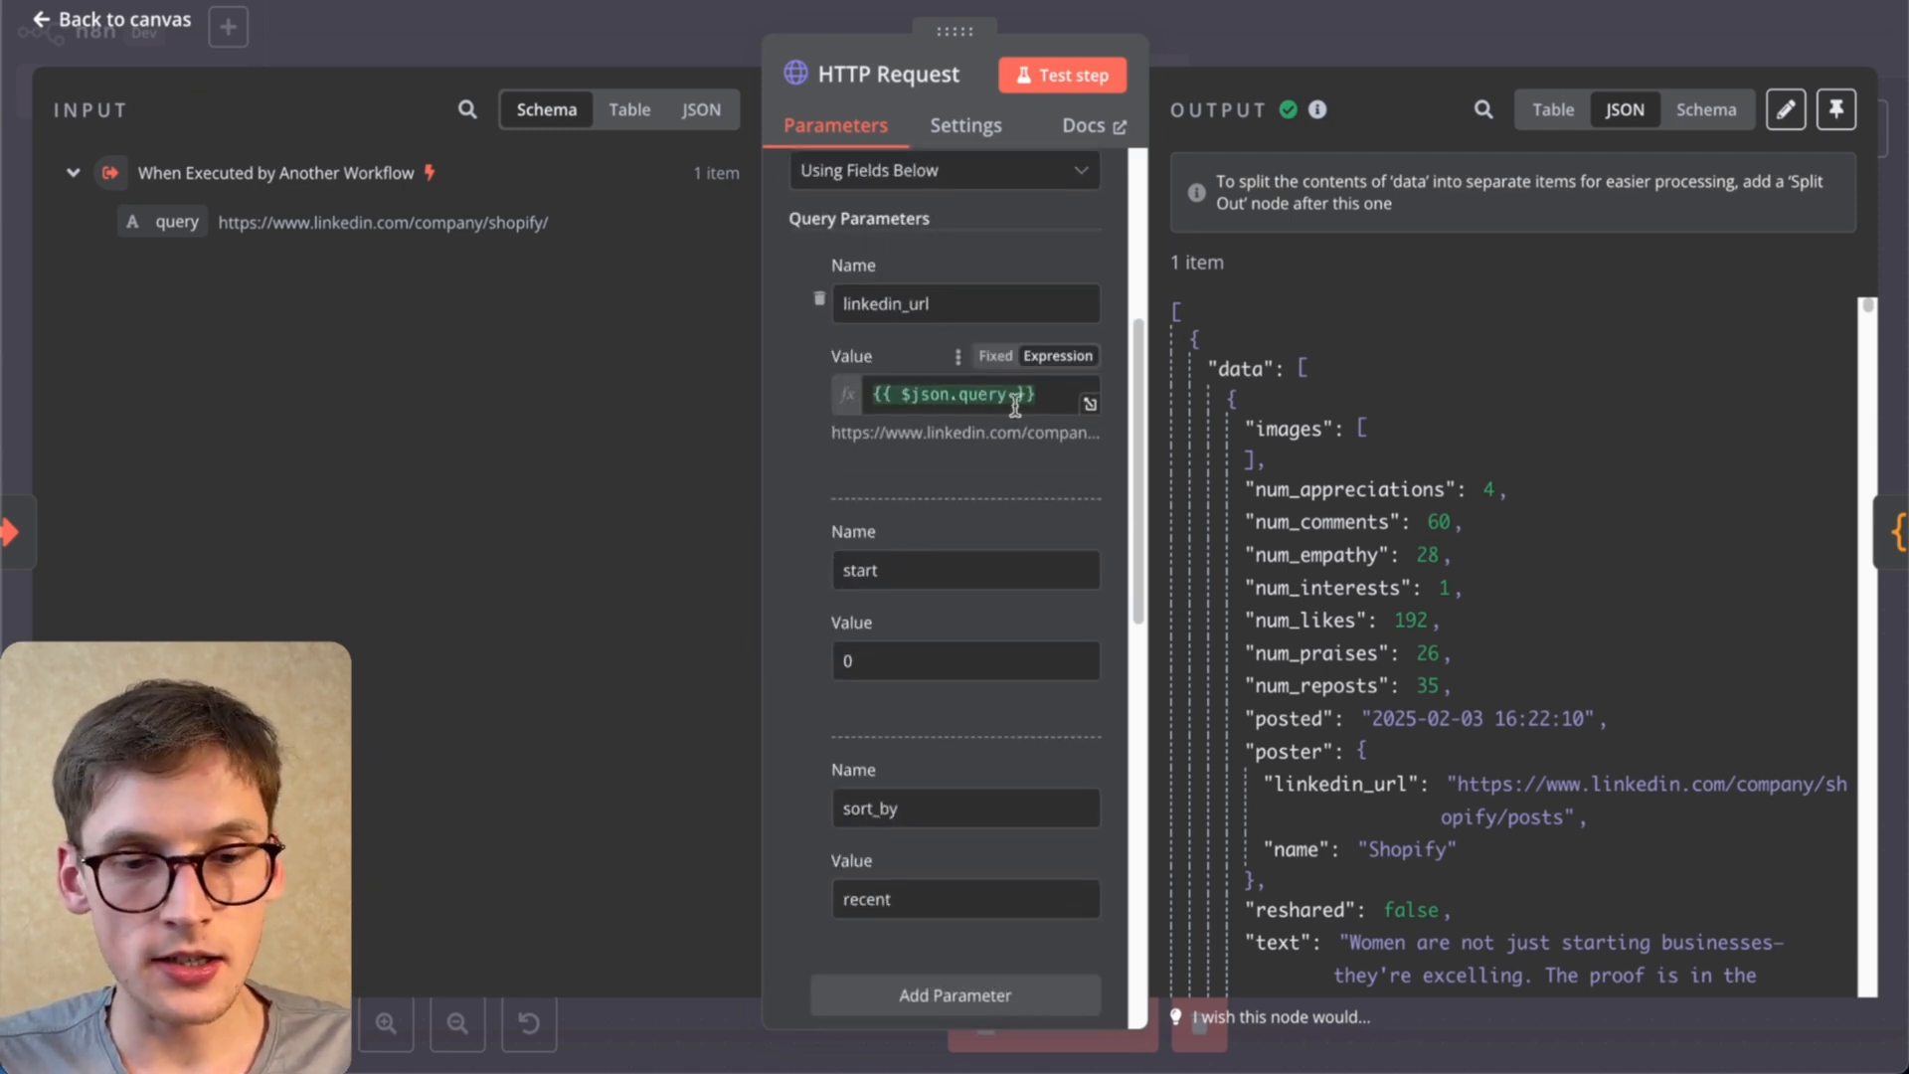
scroll(1015, 407, down, 5)
scroll(1044, 418, up, 2)
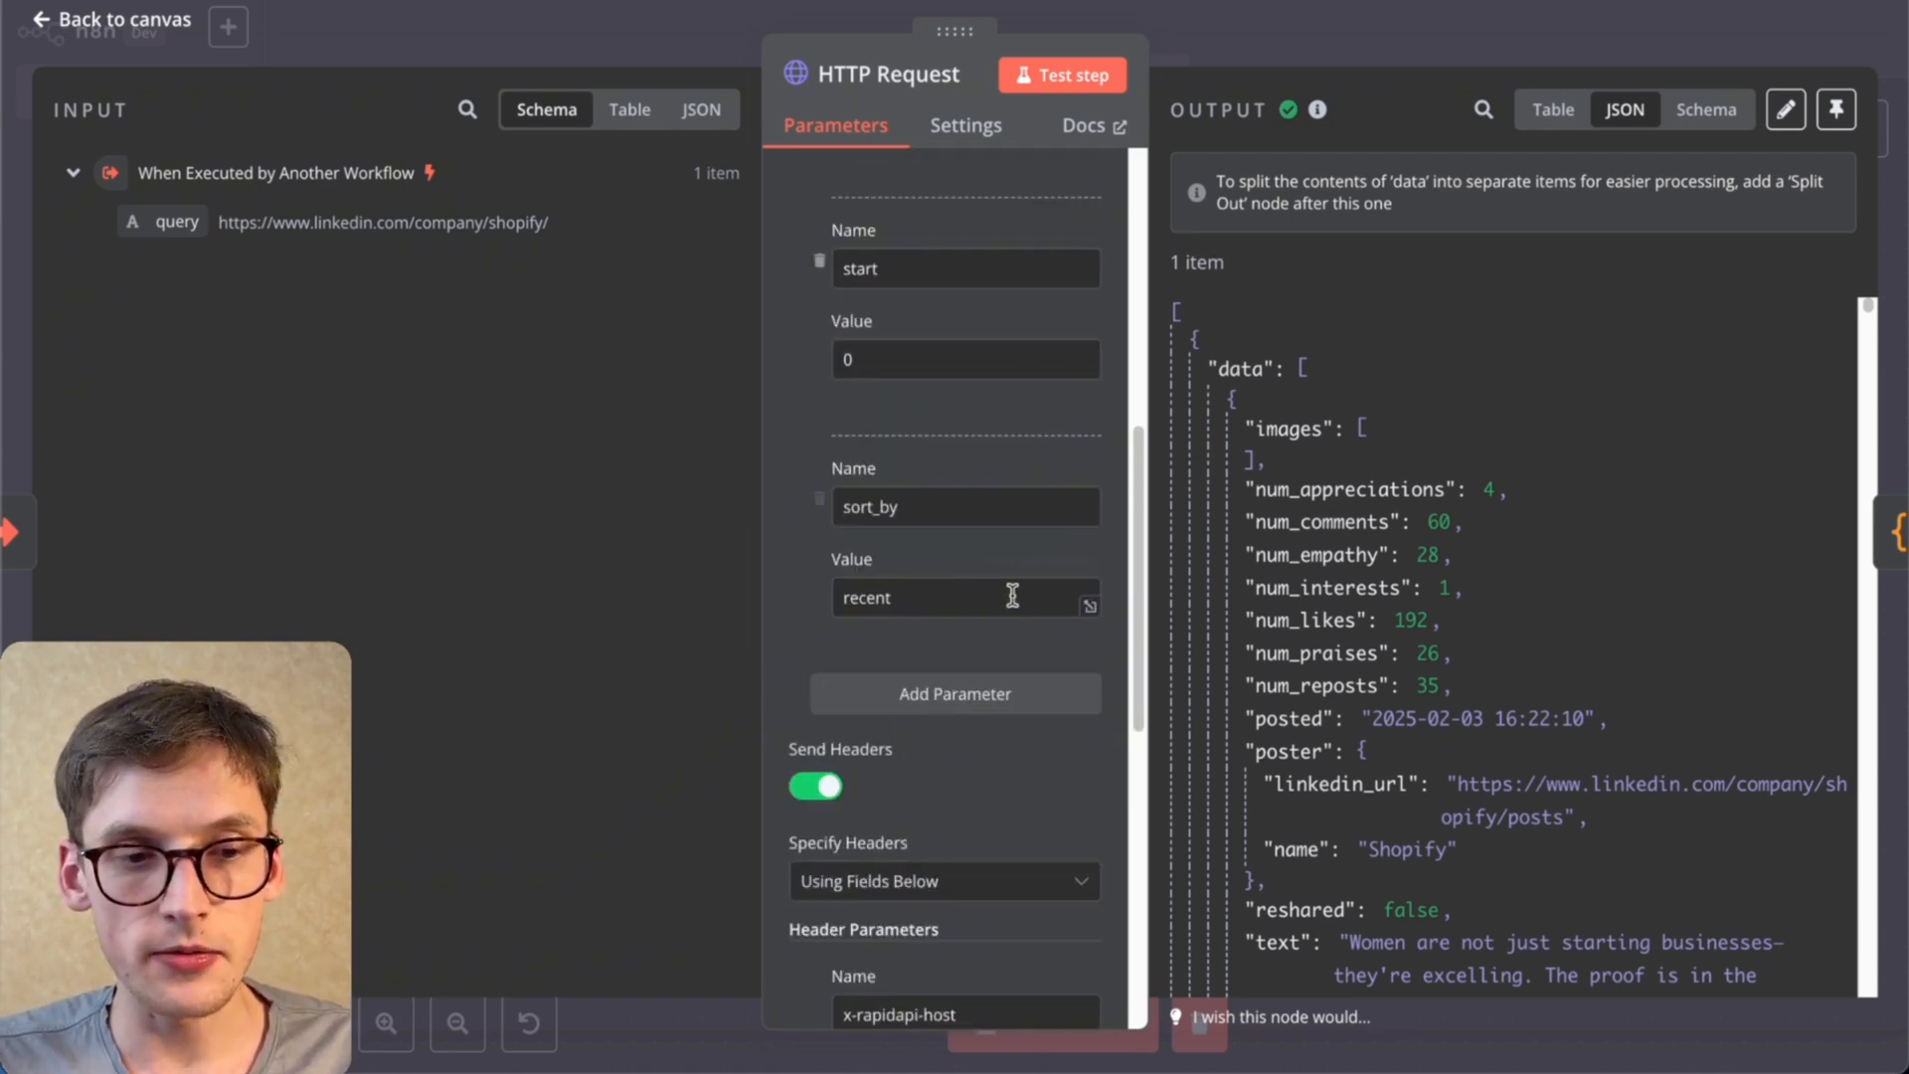
scroll(1012, 595, up, 4)
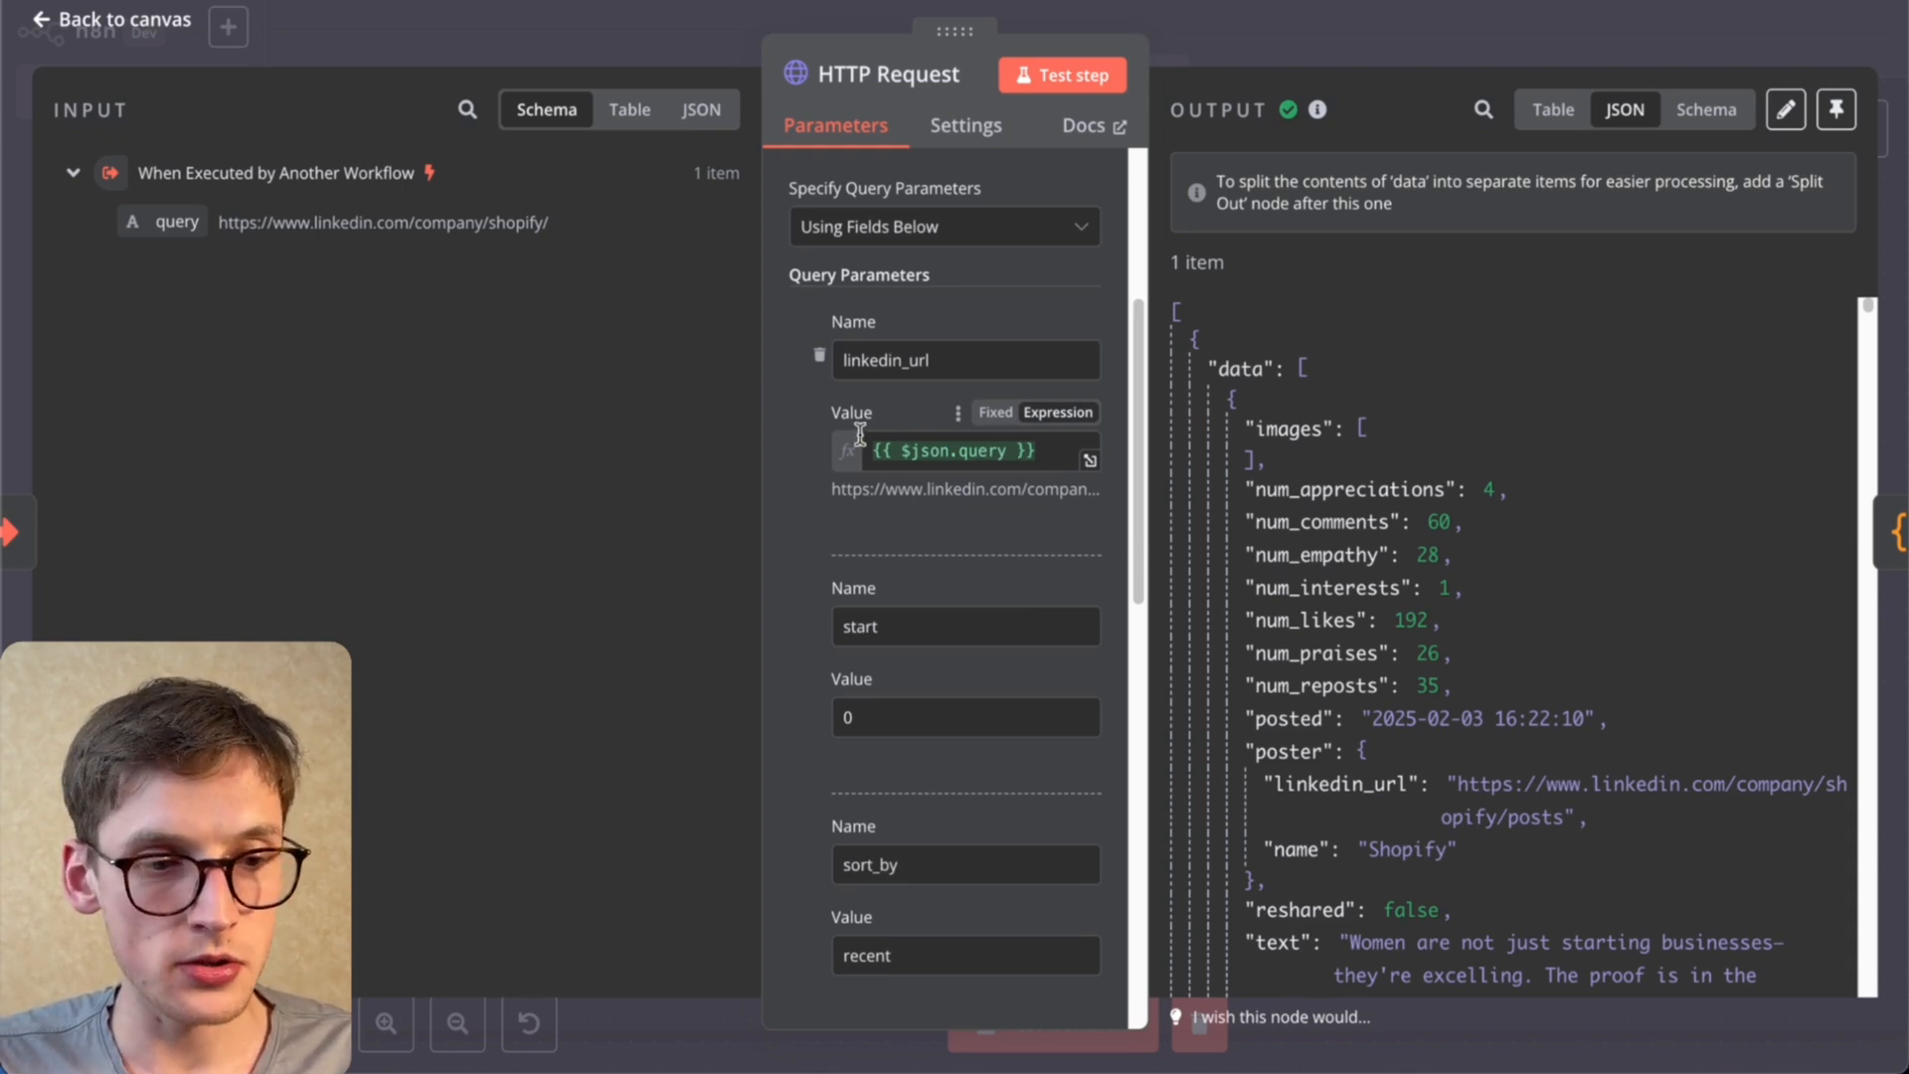
drag(870, 448, 1055, 454)
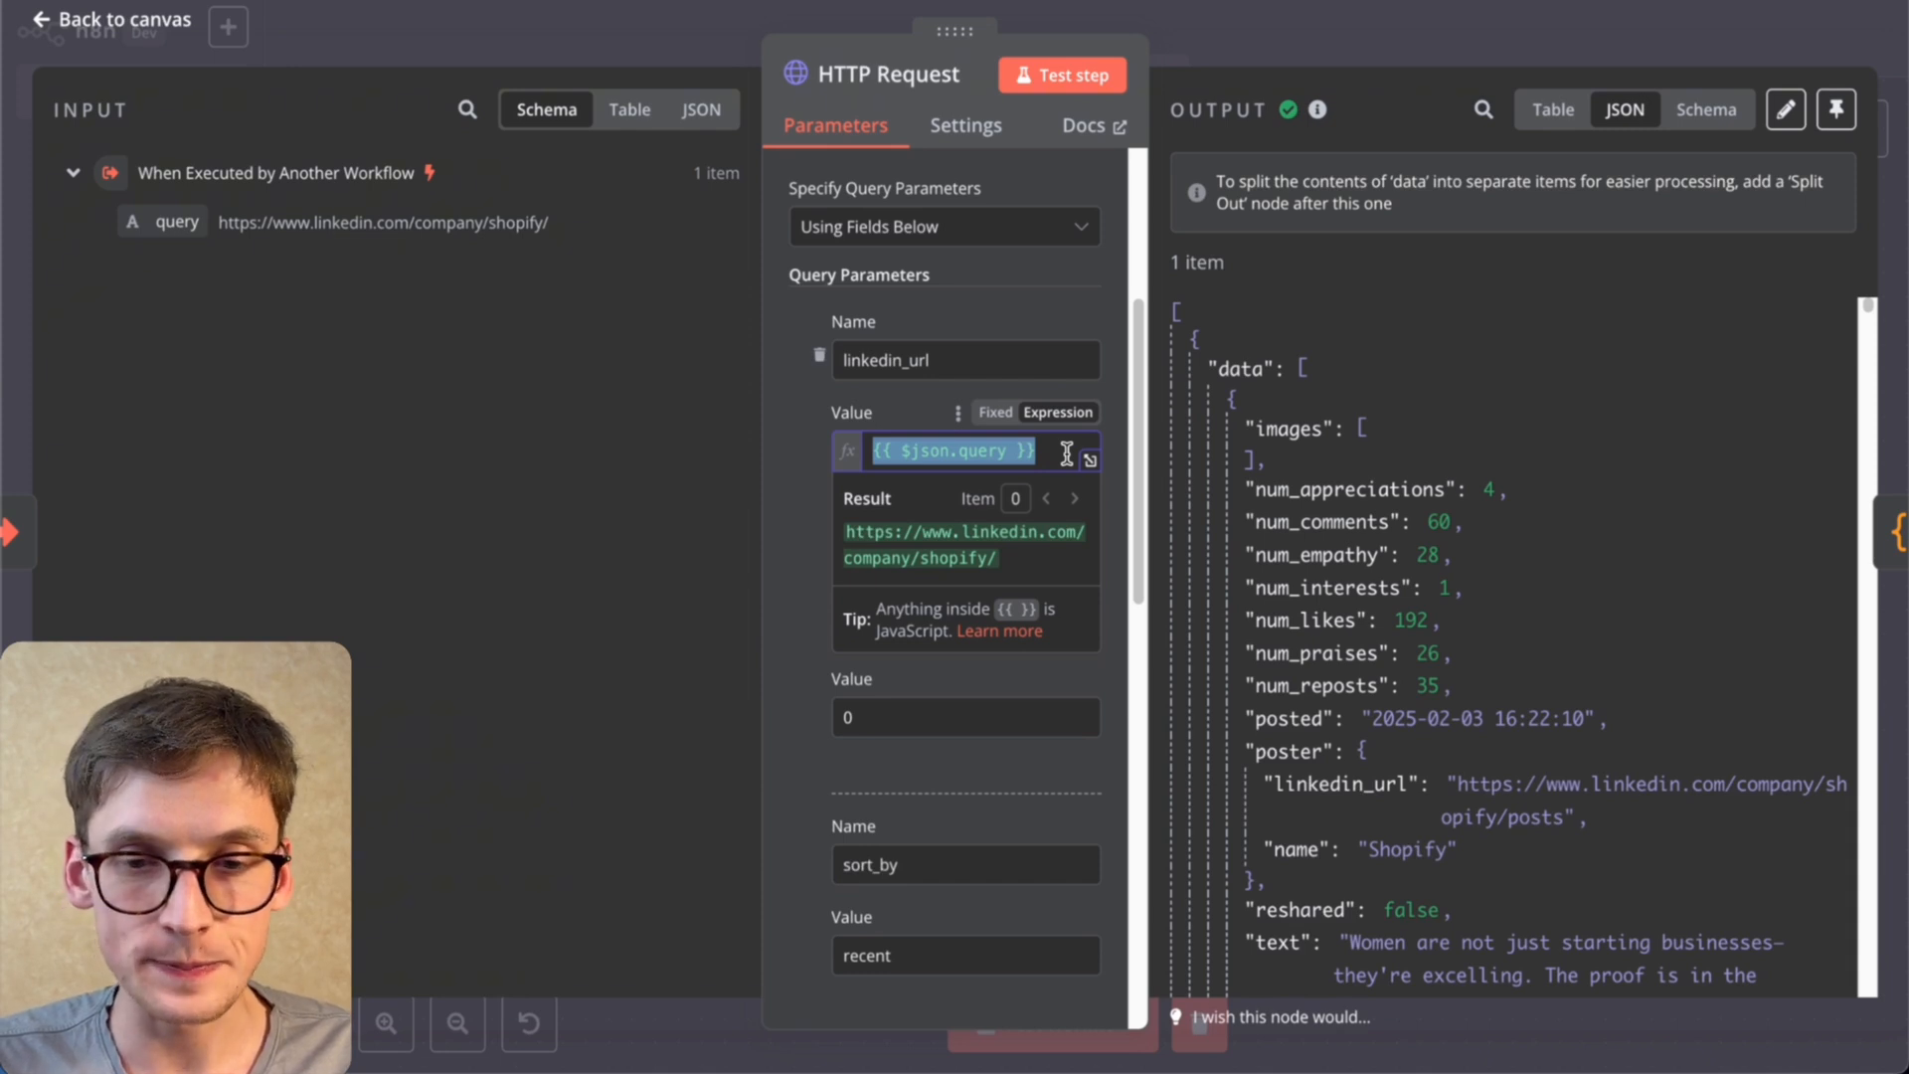
click(937, 393)
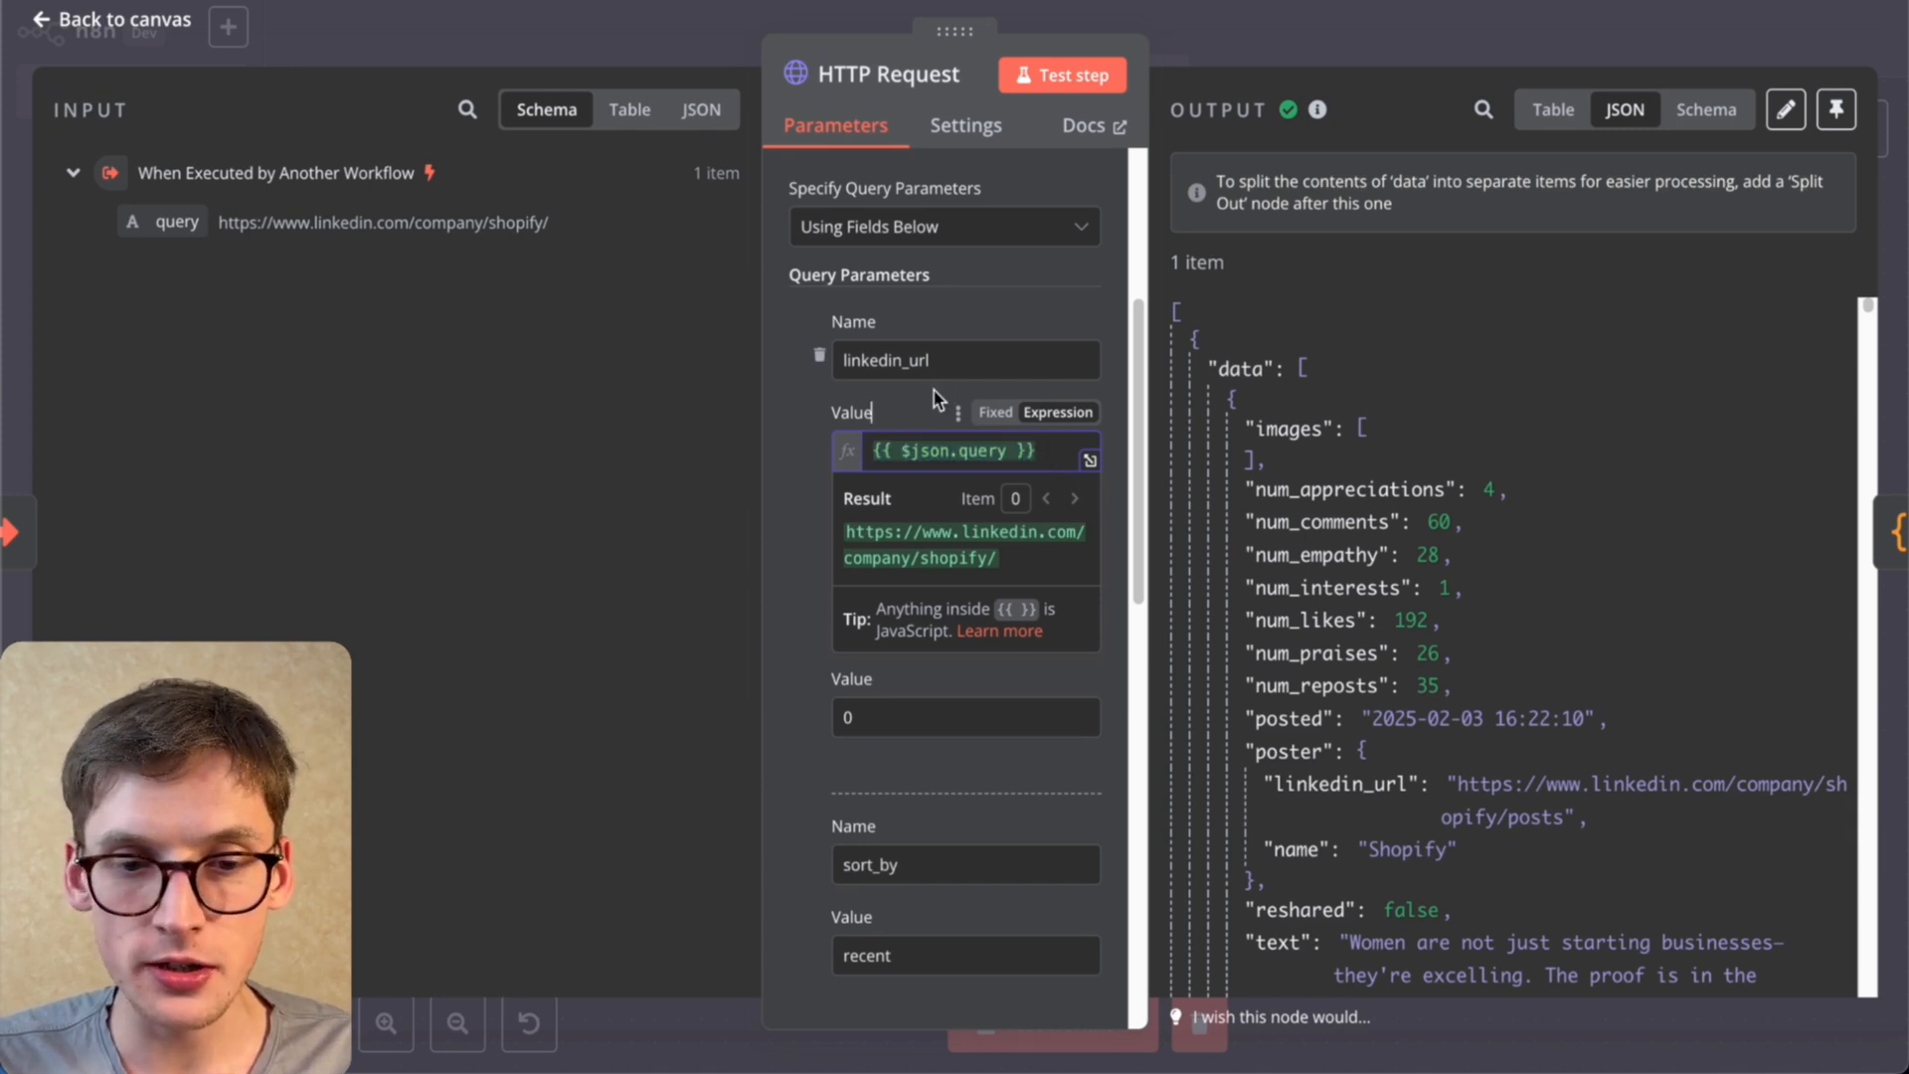
Step: Review the HTTP Request's header parameters and the company posts in its JSON output, highlighting the first post's linkedin_url value
scroll(937, 398, down, 8)
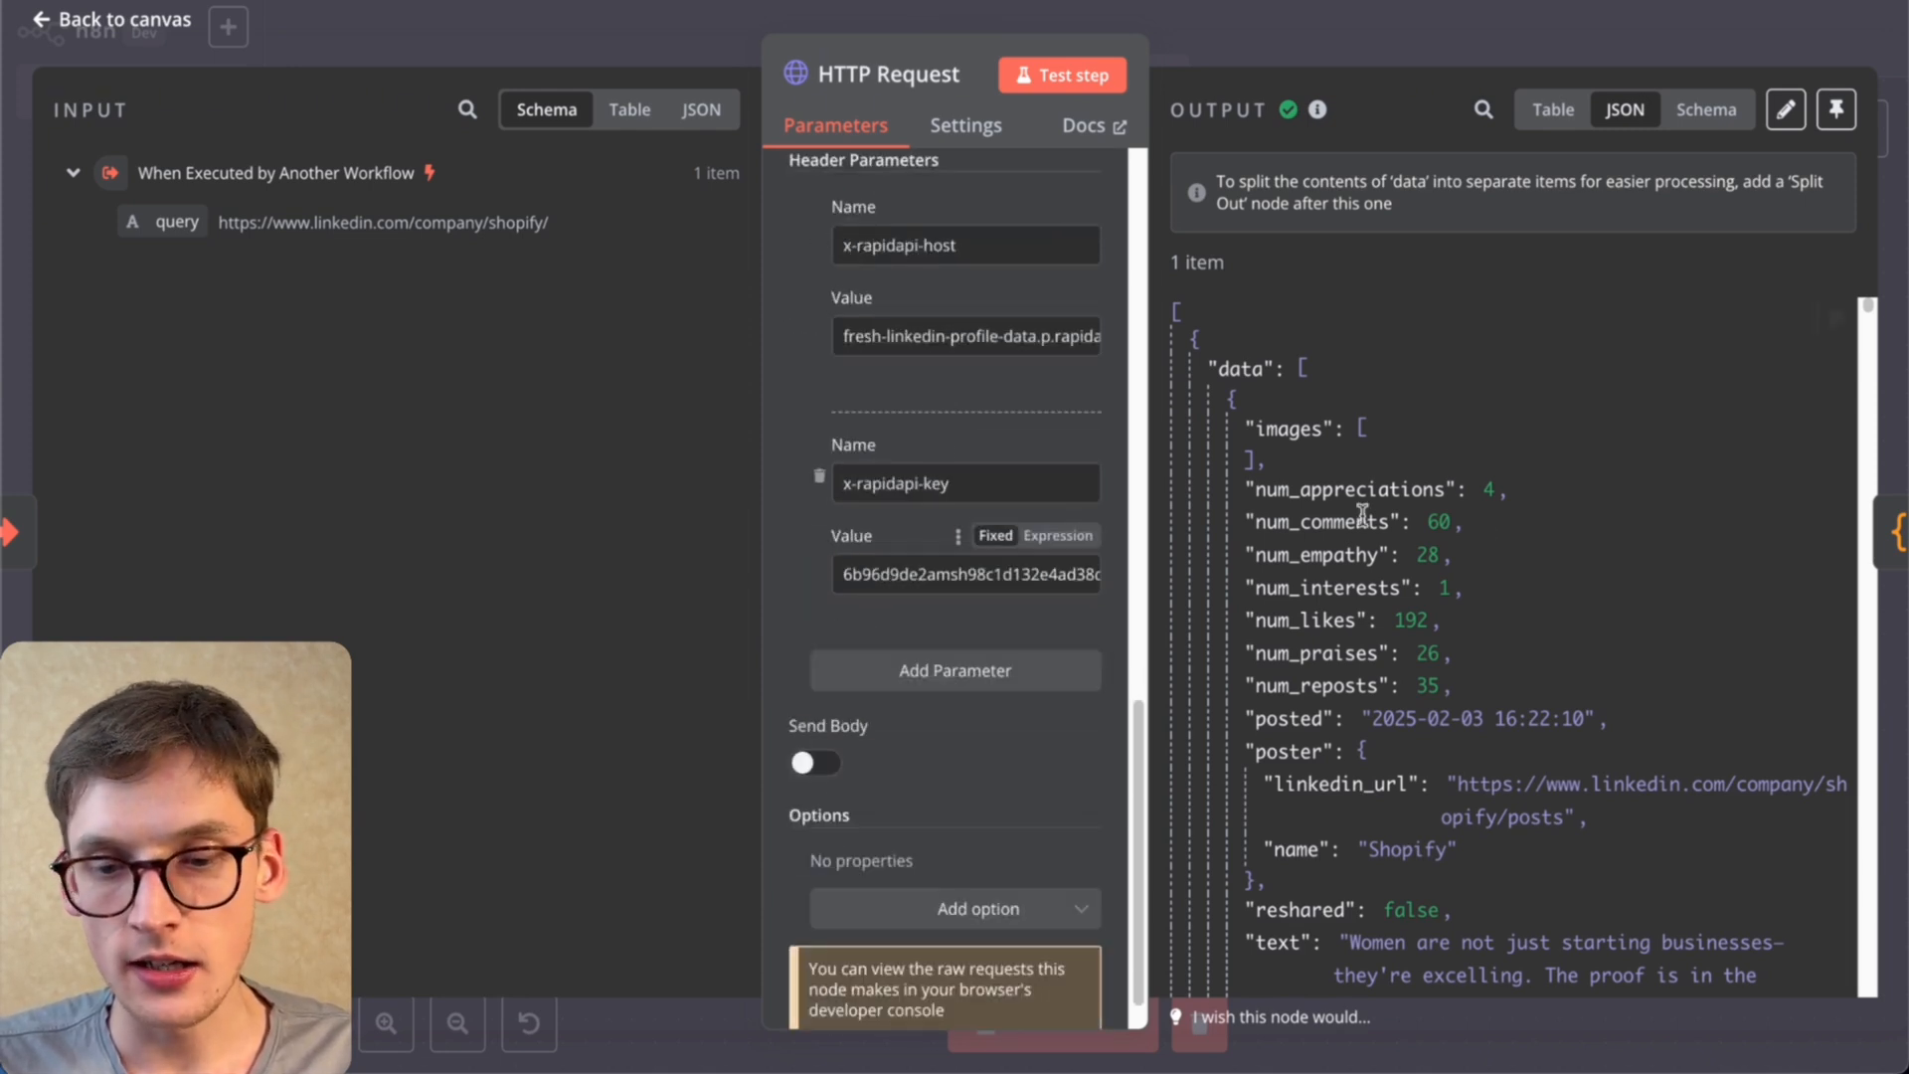
scroll(1482, 523, down, 20)
scroll(1056, 528, down, 1)
scroll(1530, 588, down, 10)
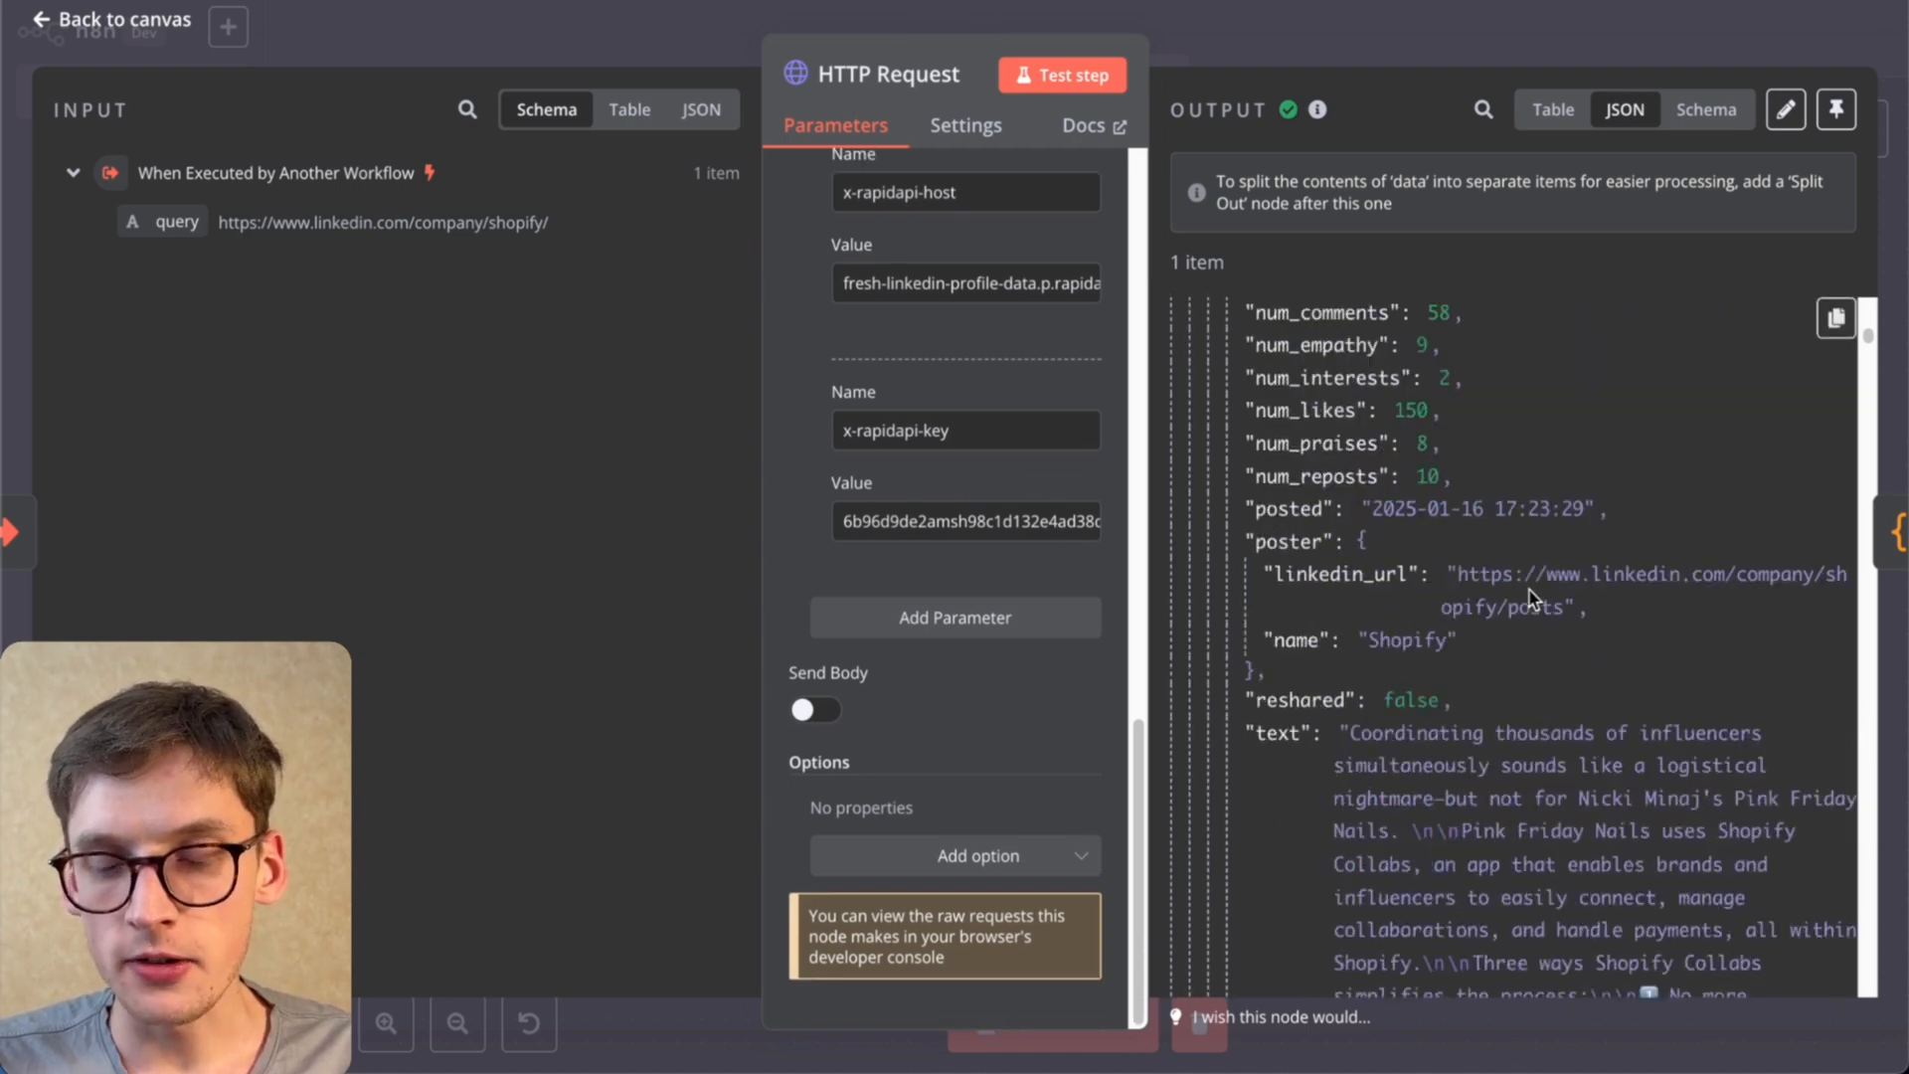
scroll(1530, 589, down, 10)
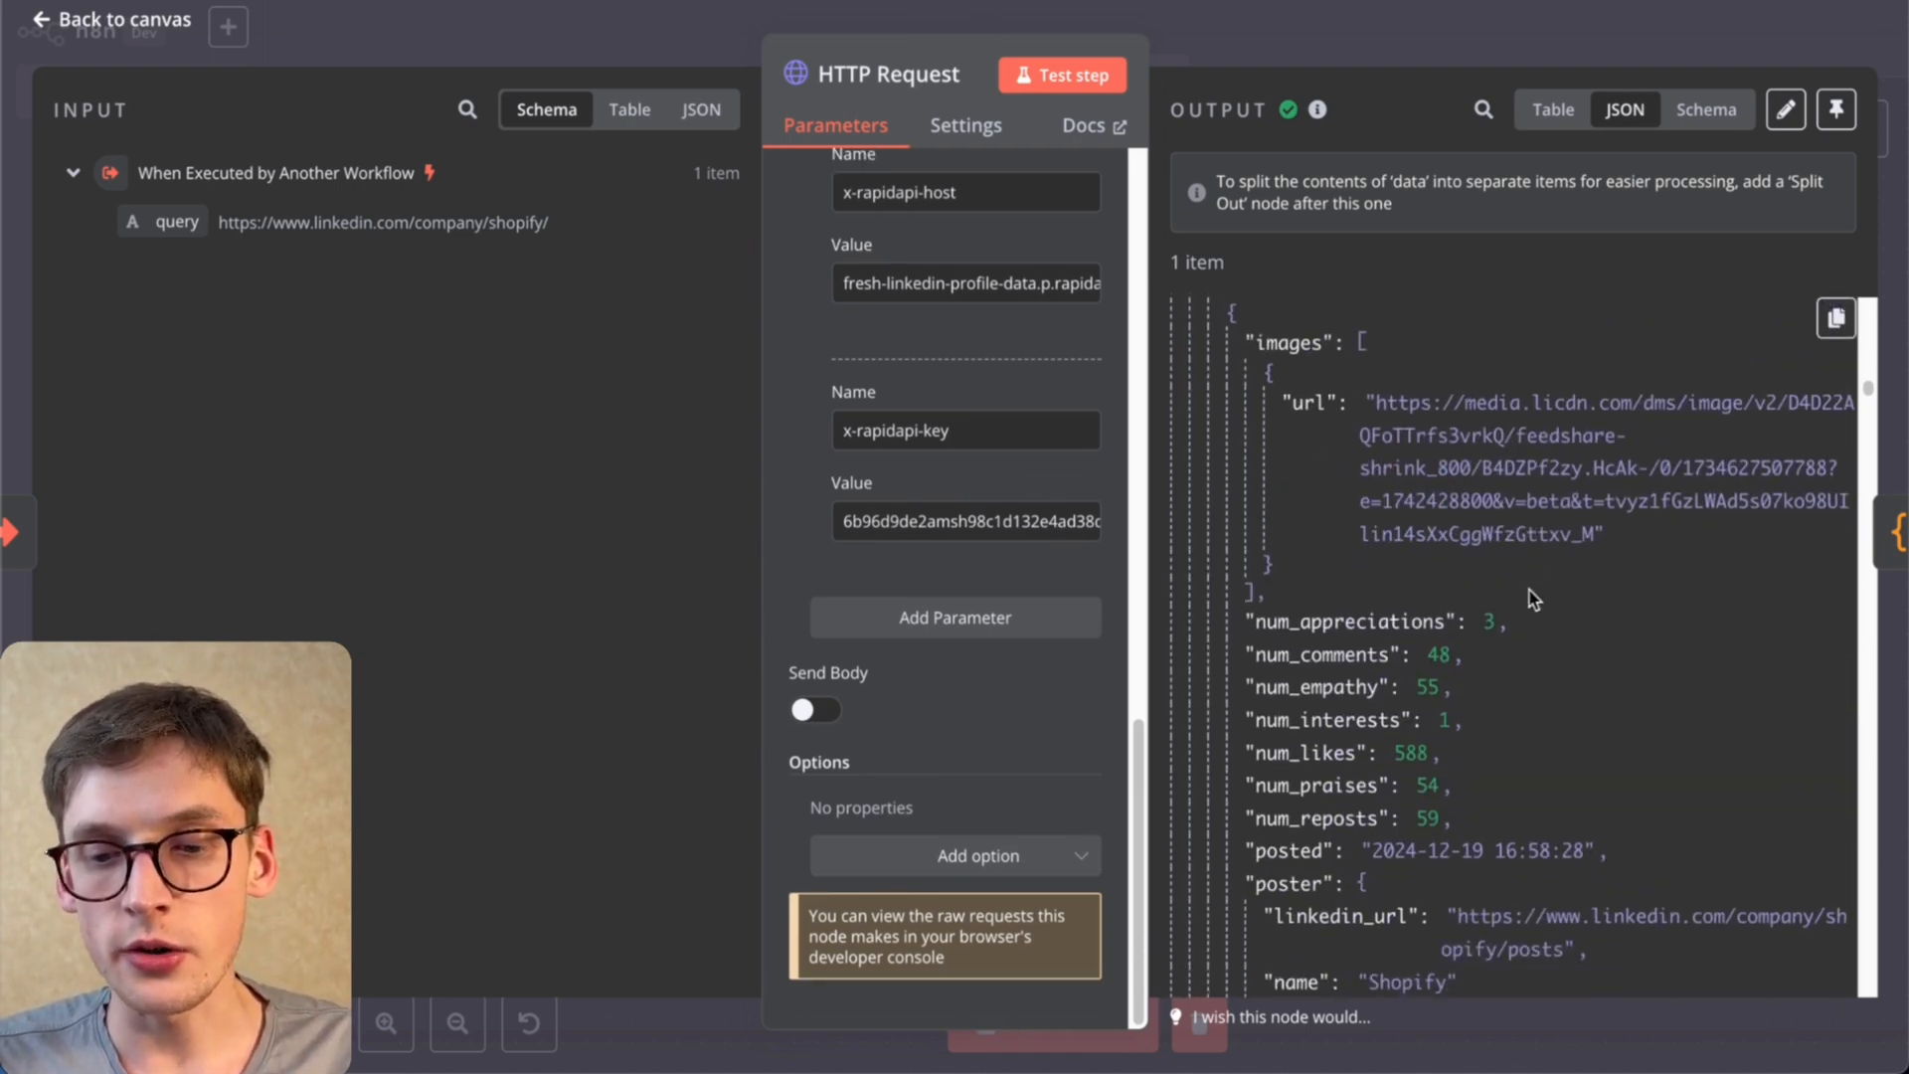
scroll(1522, 608, up, 20)
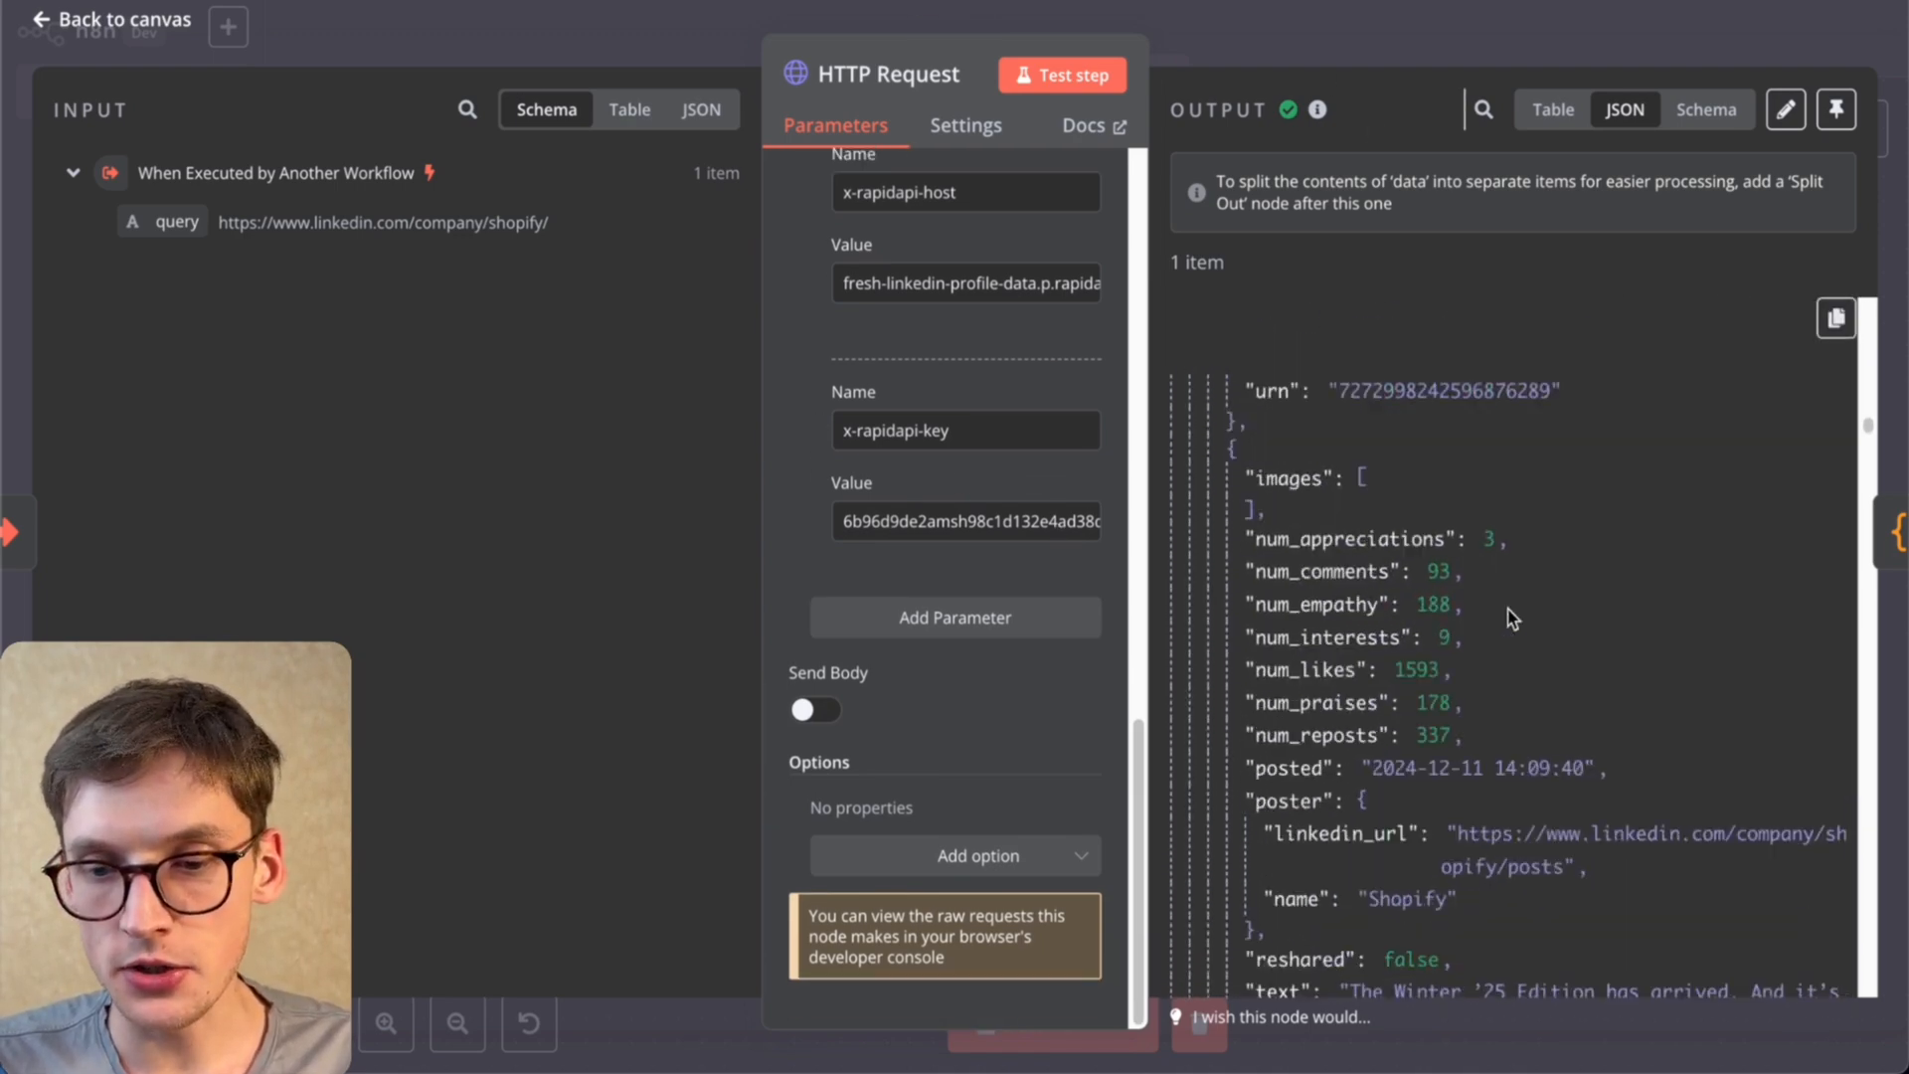
scroll(1511, 618, down, 3)
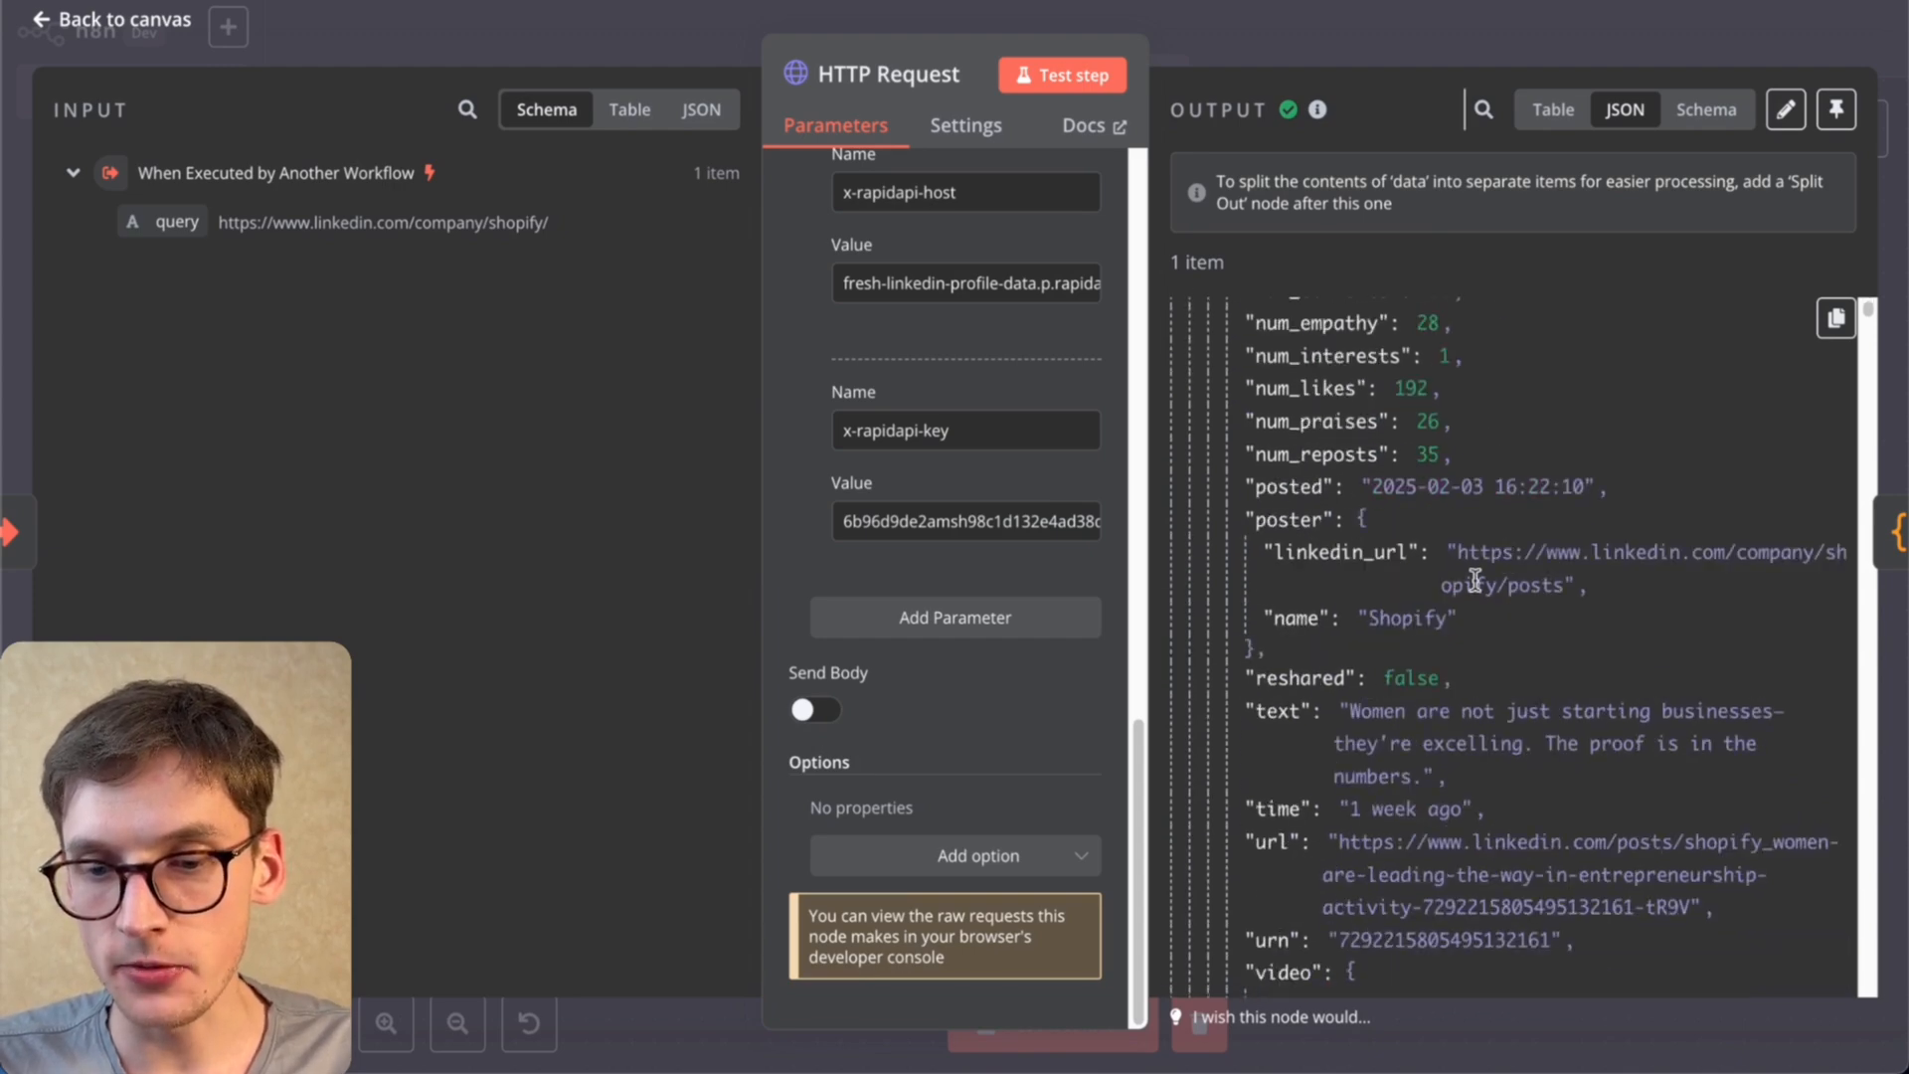
drag(1458, 552, 1527, 554)
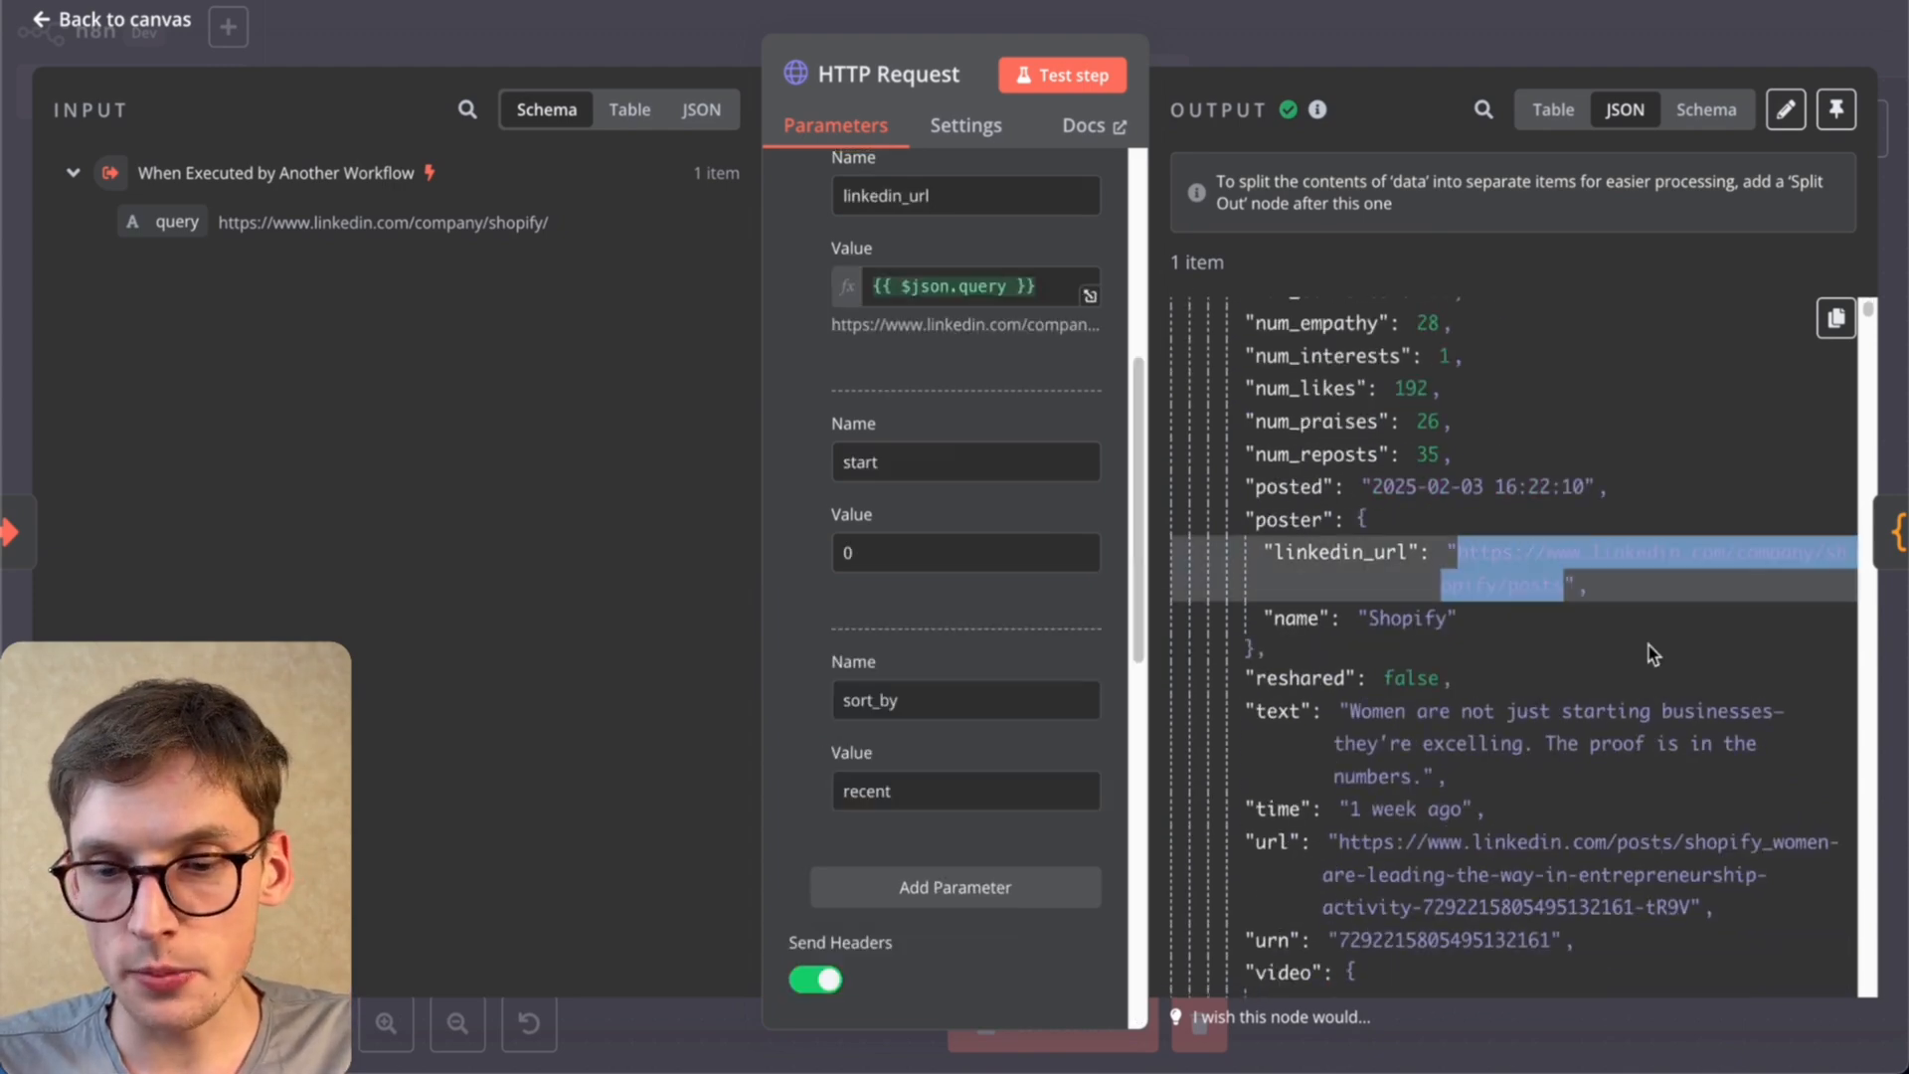
Step: Review the remaining Shopify posts in the HTTP Request's JSON output, highlight one older post's posted date, and close the node
scroll(1649, 646, down, 20)
scroll(1653, 654, down, 15)
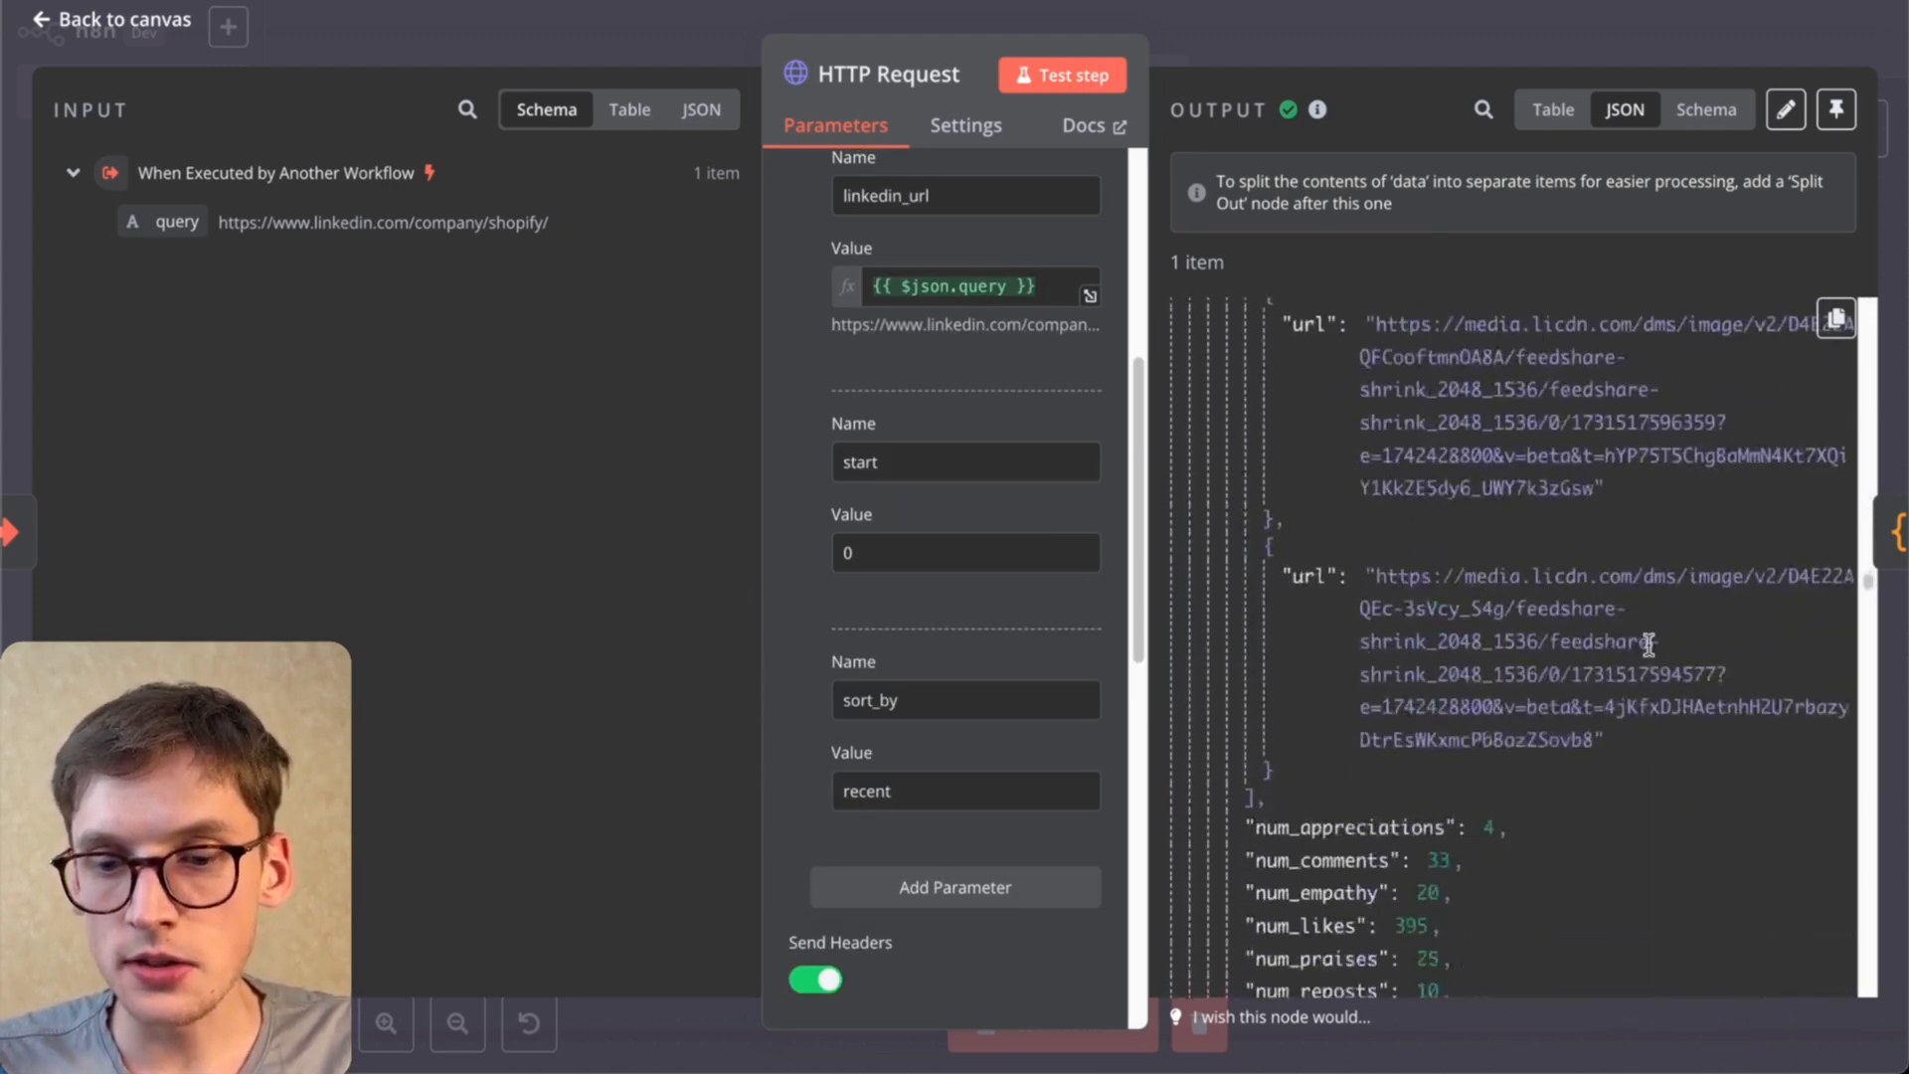
scroll(1649, 645, down, 15)
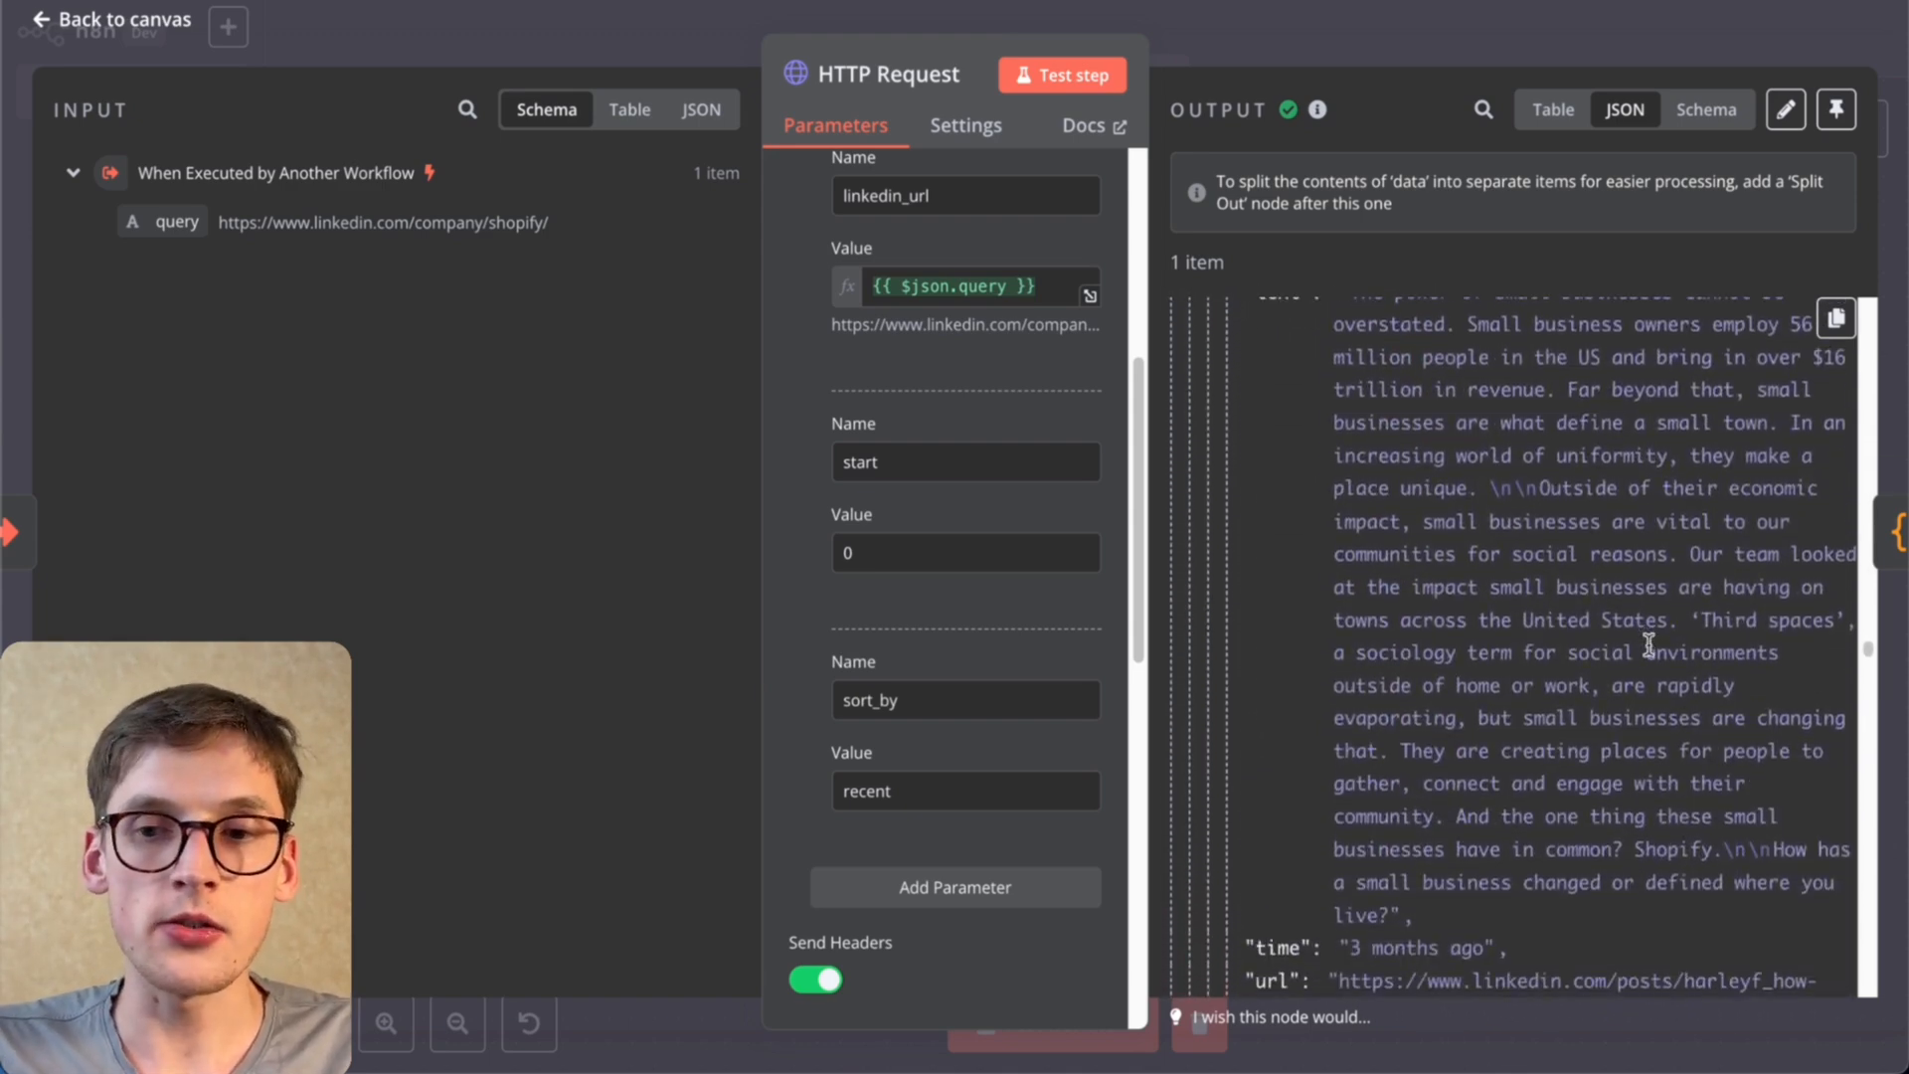
scroll(1649, 646, down, 10)
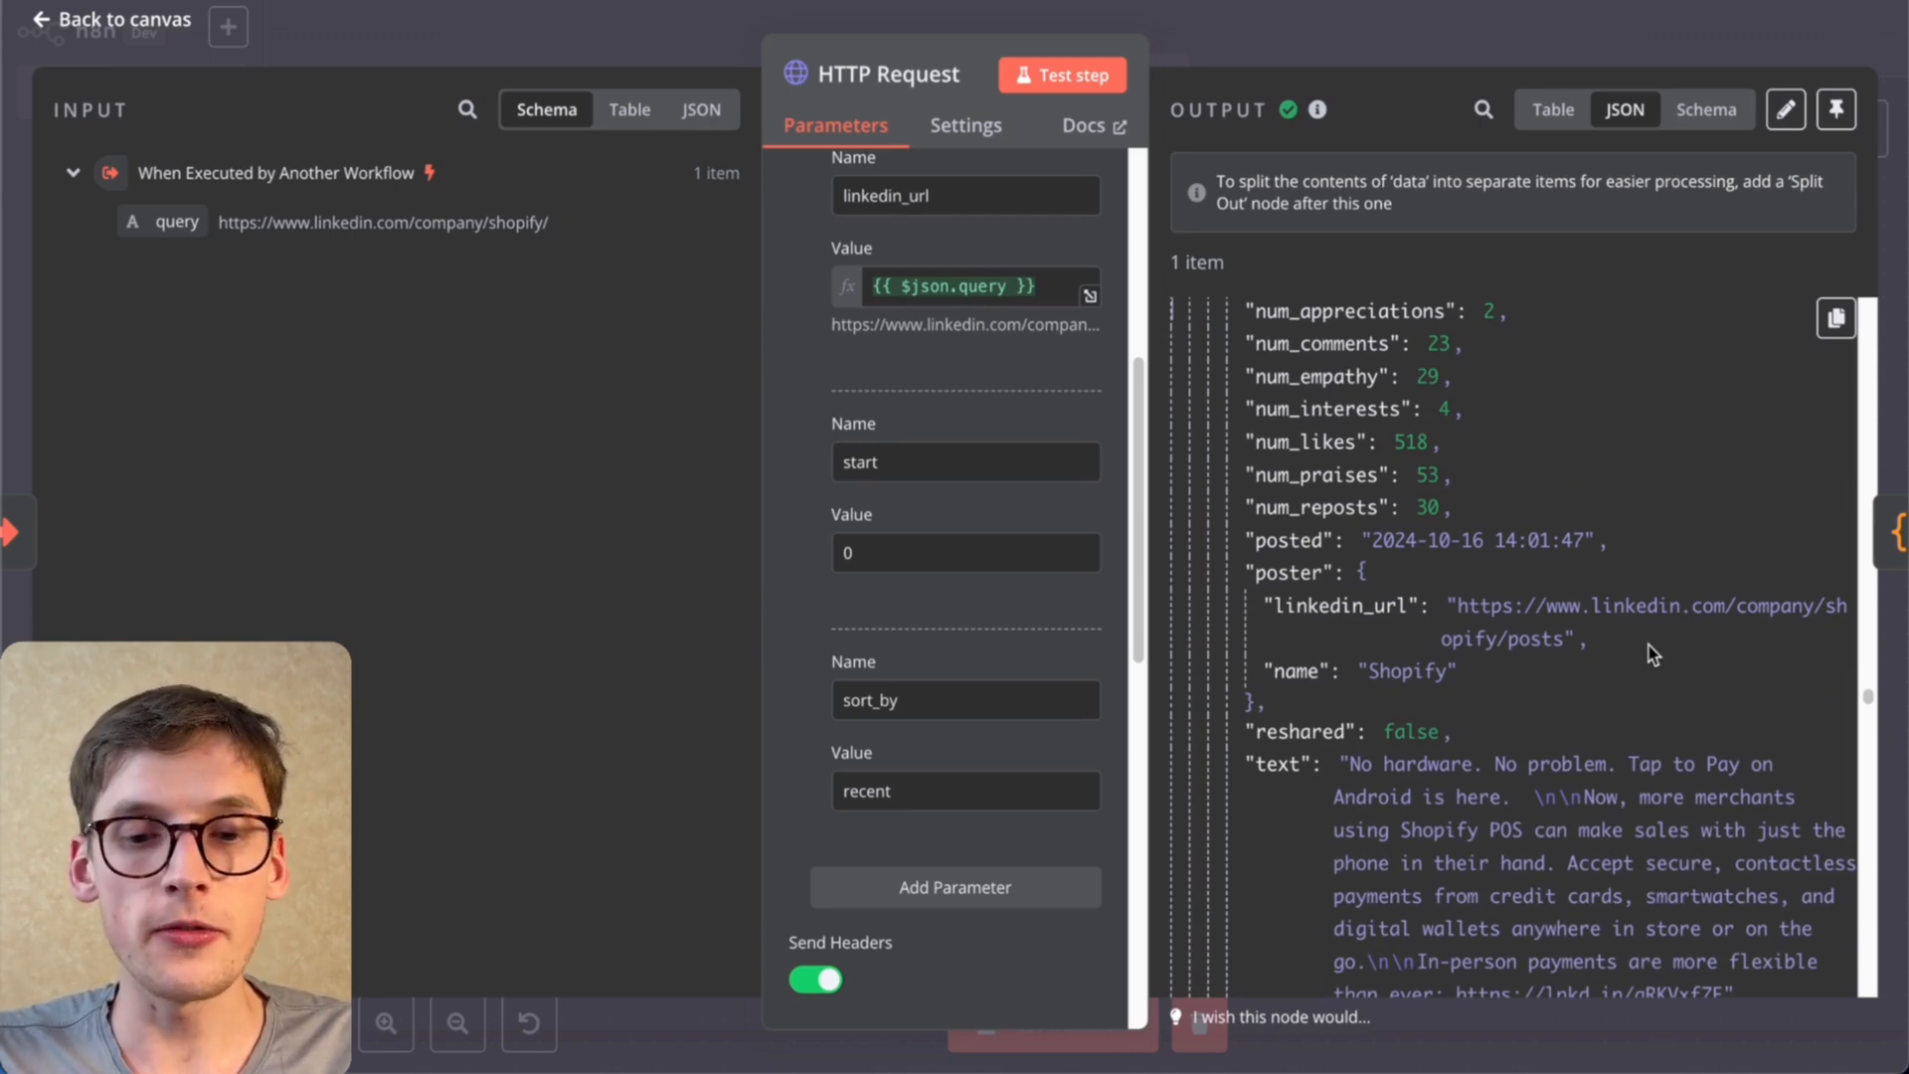
scroll(1653, 654, down, 10)
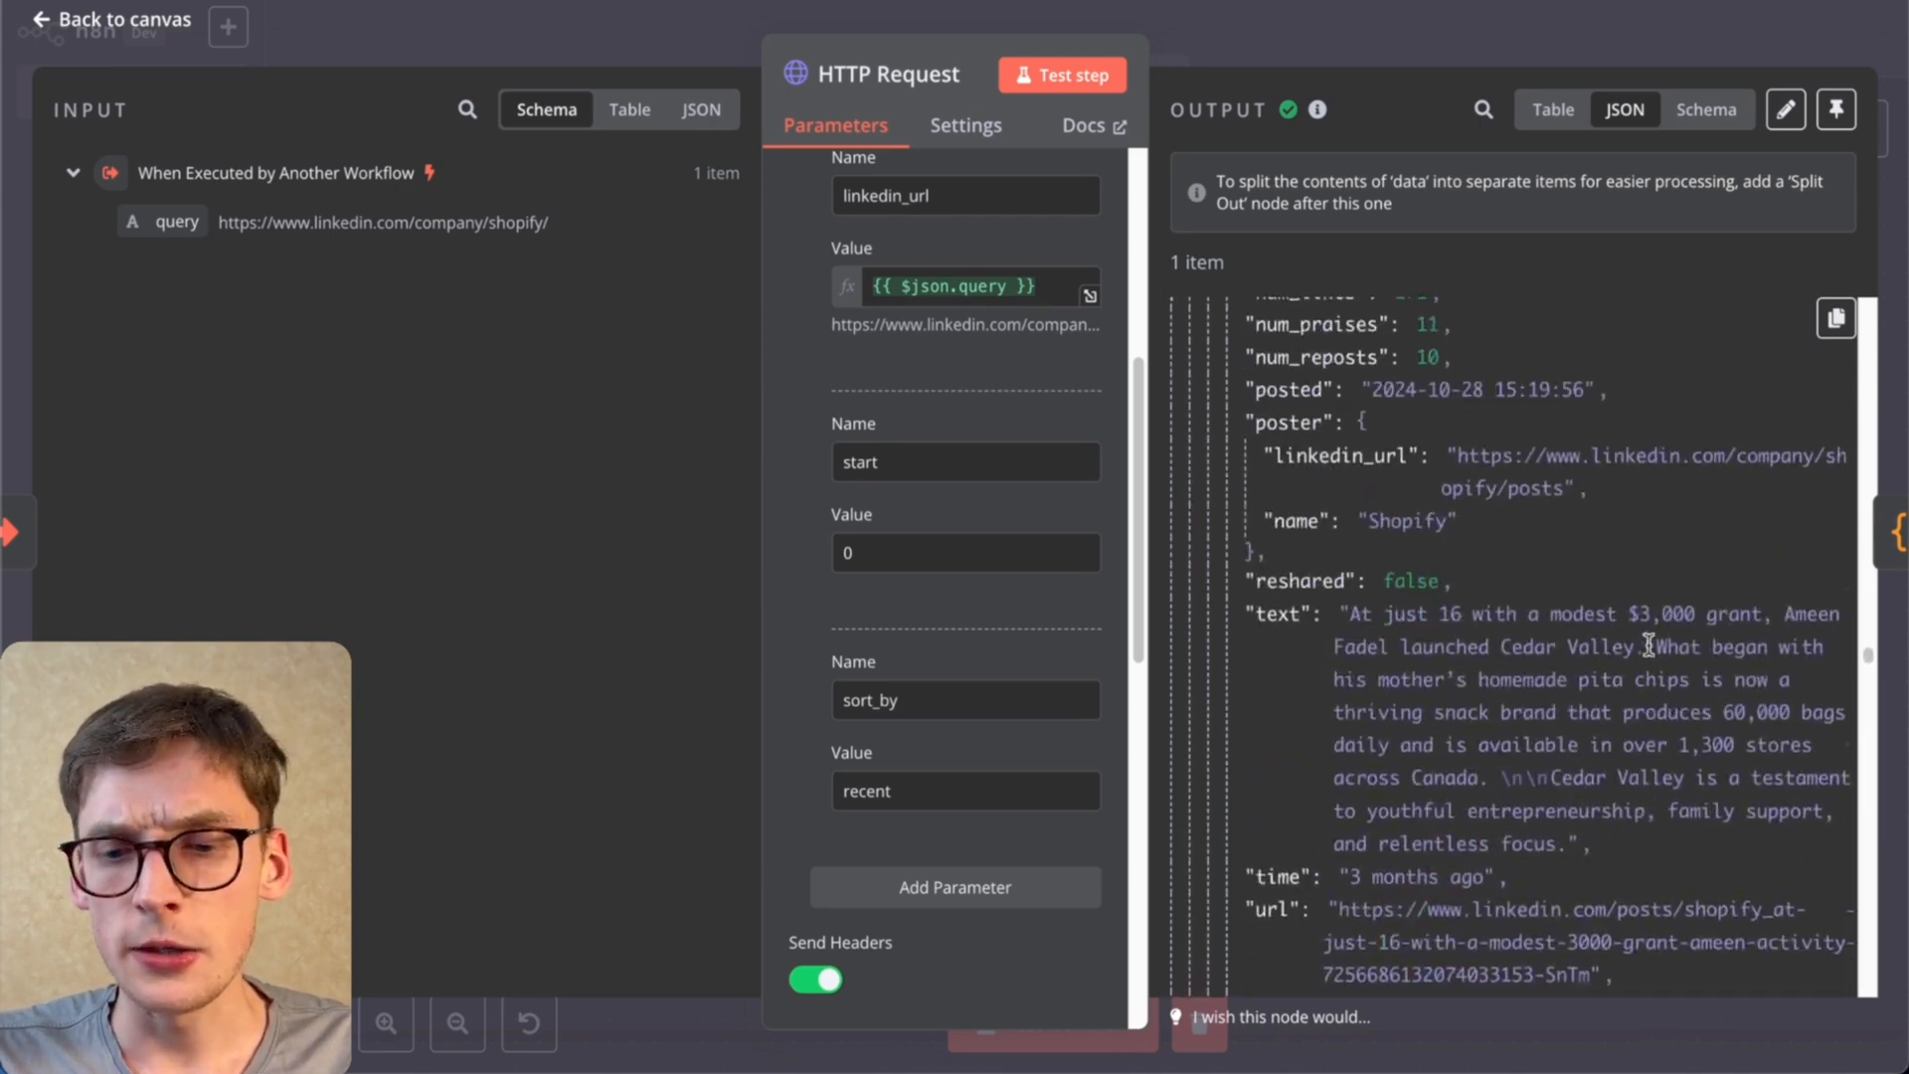
scroll(1653, 654, up, 2)
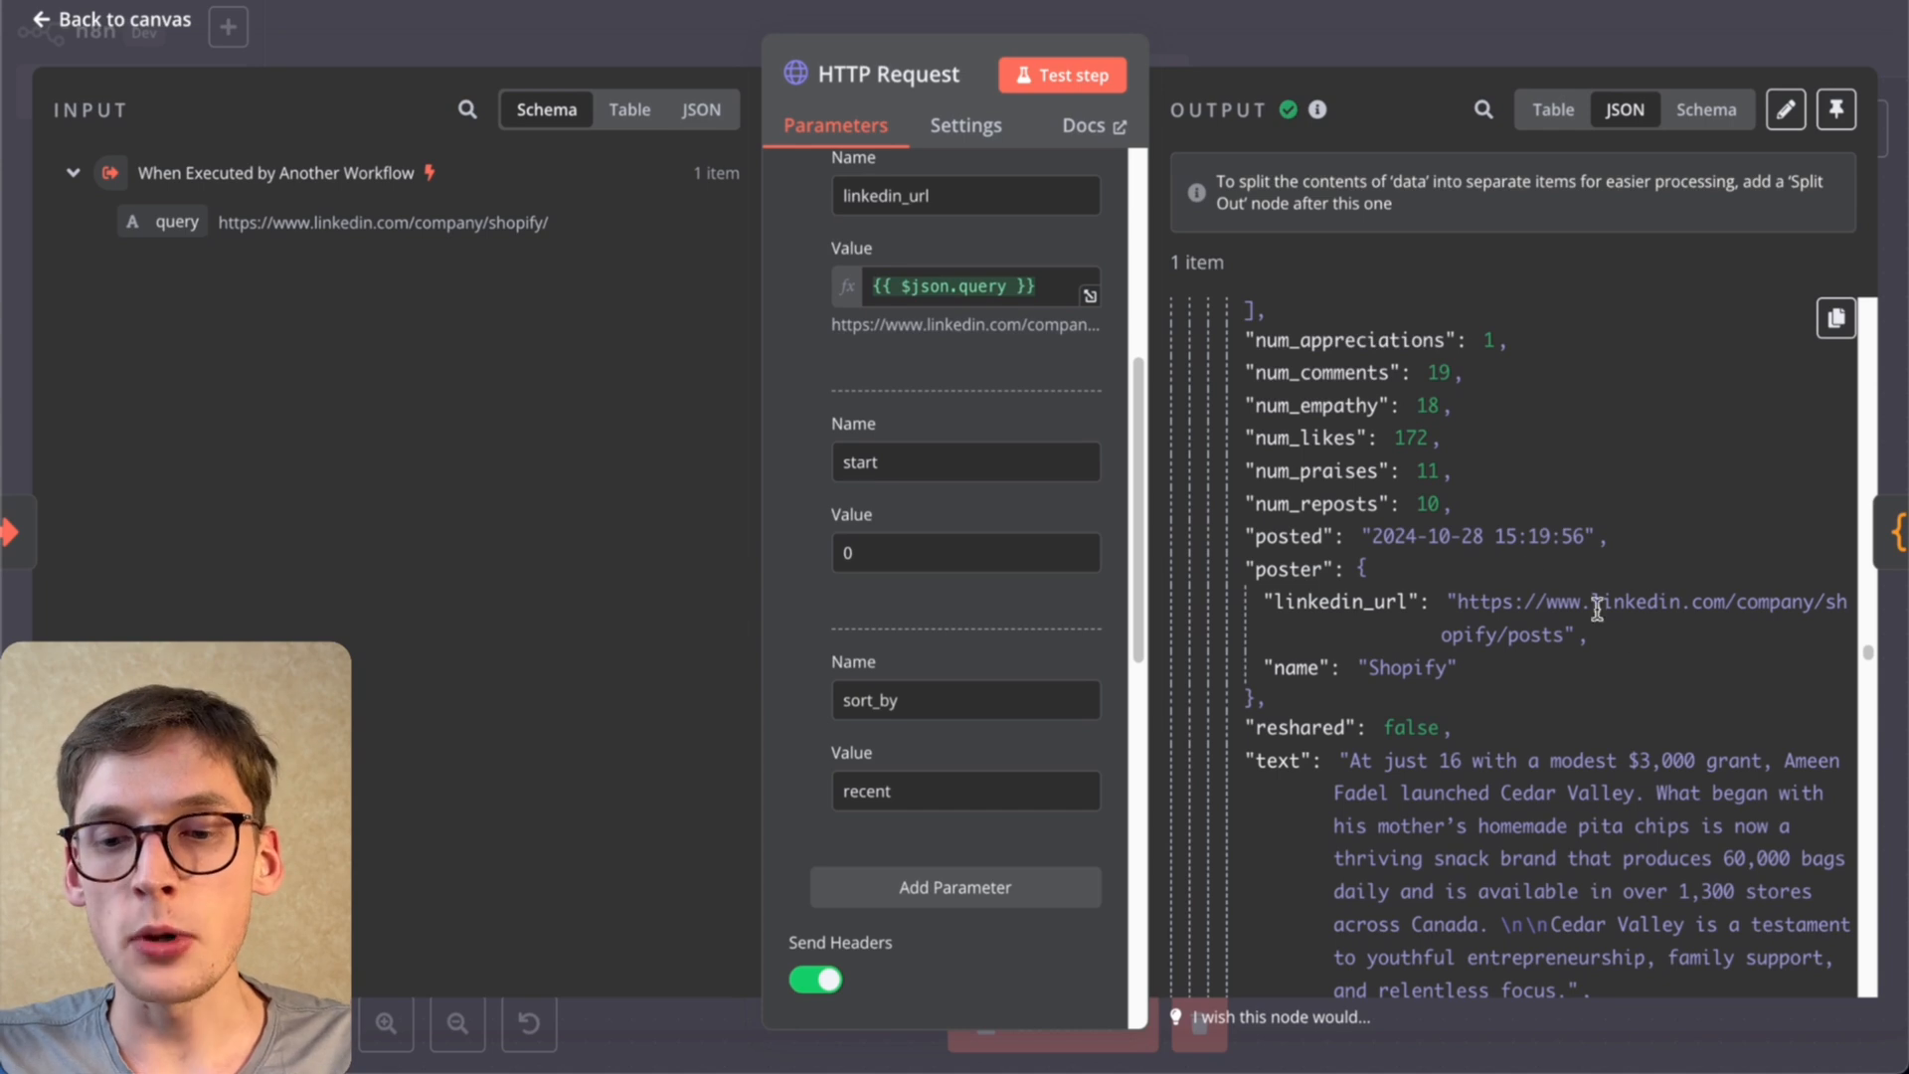
drag(1359, 534, 1621, 527)
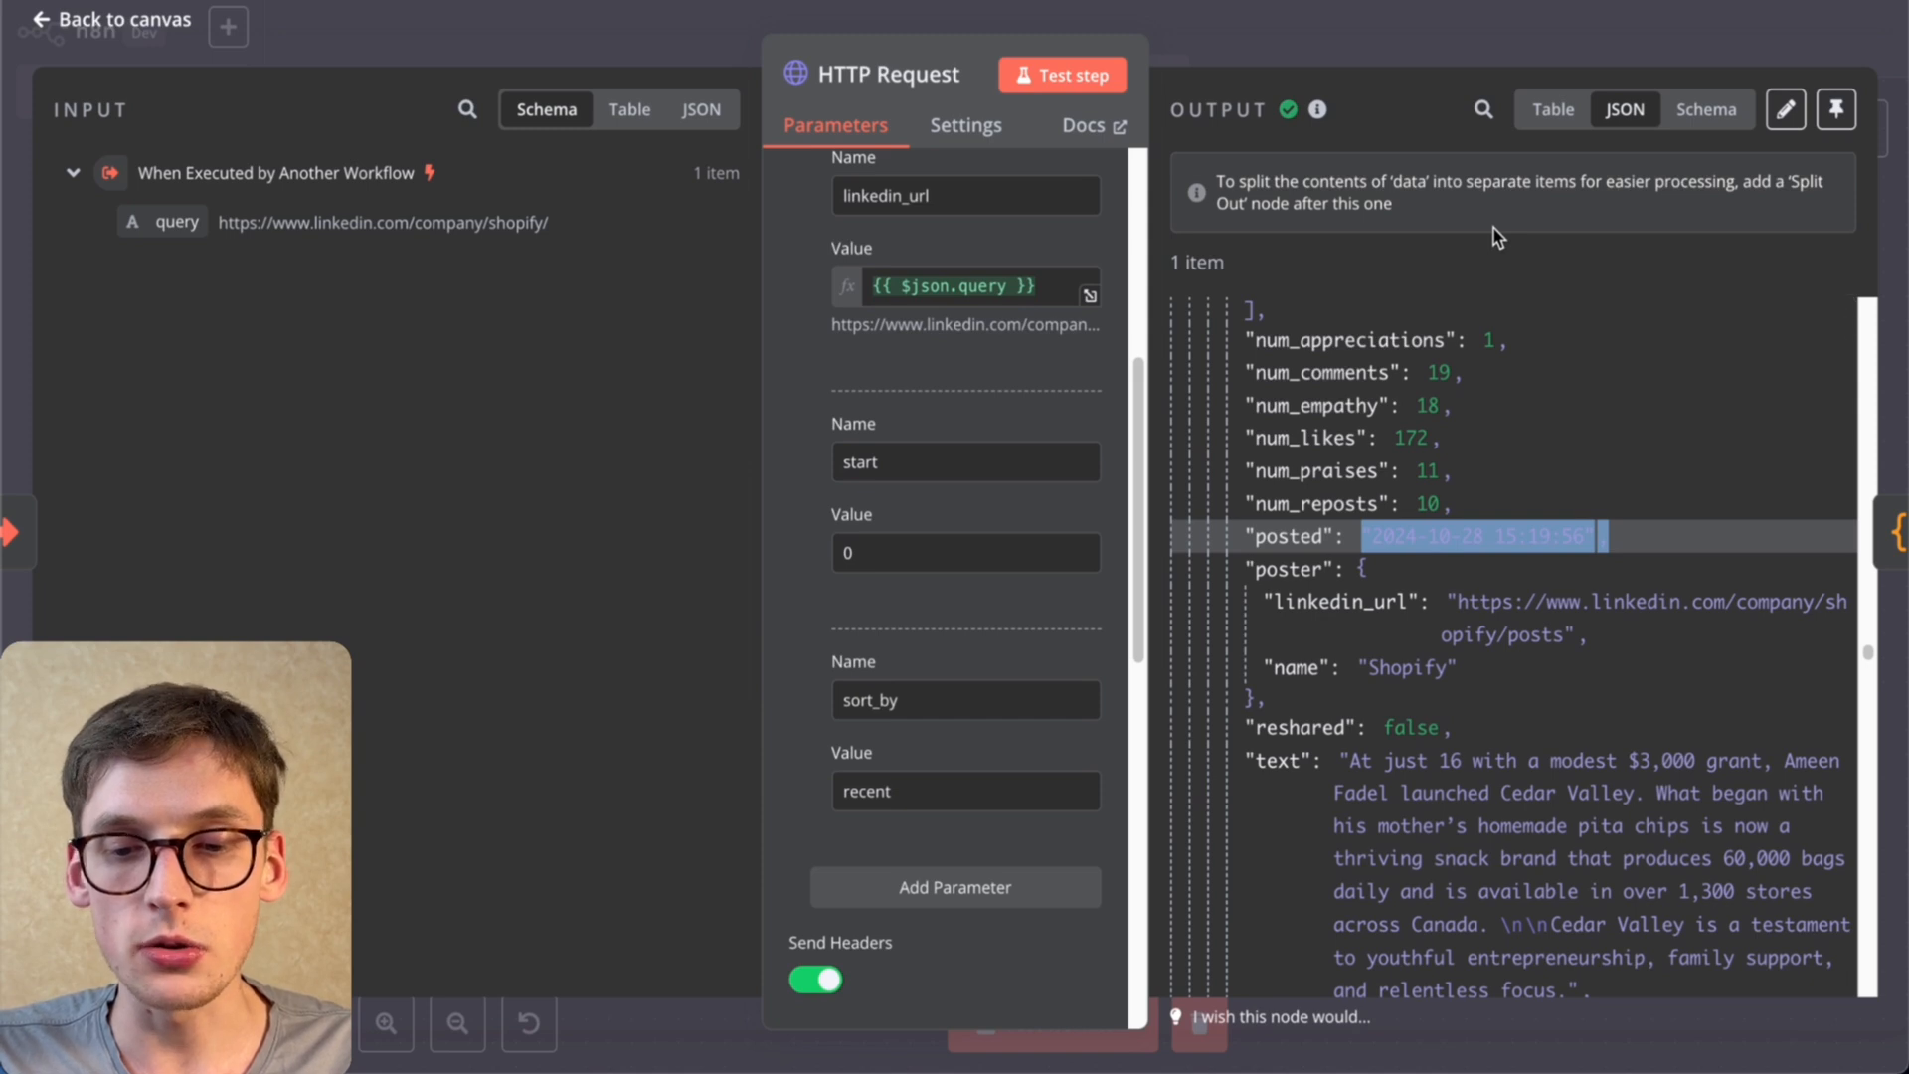
key(Escape)
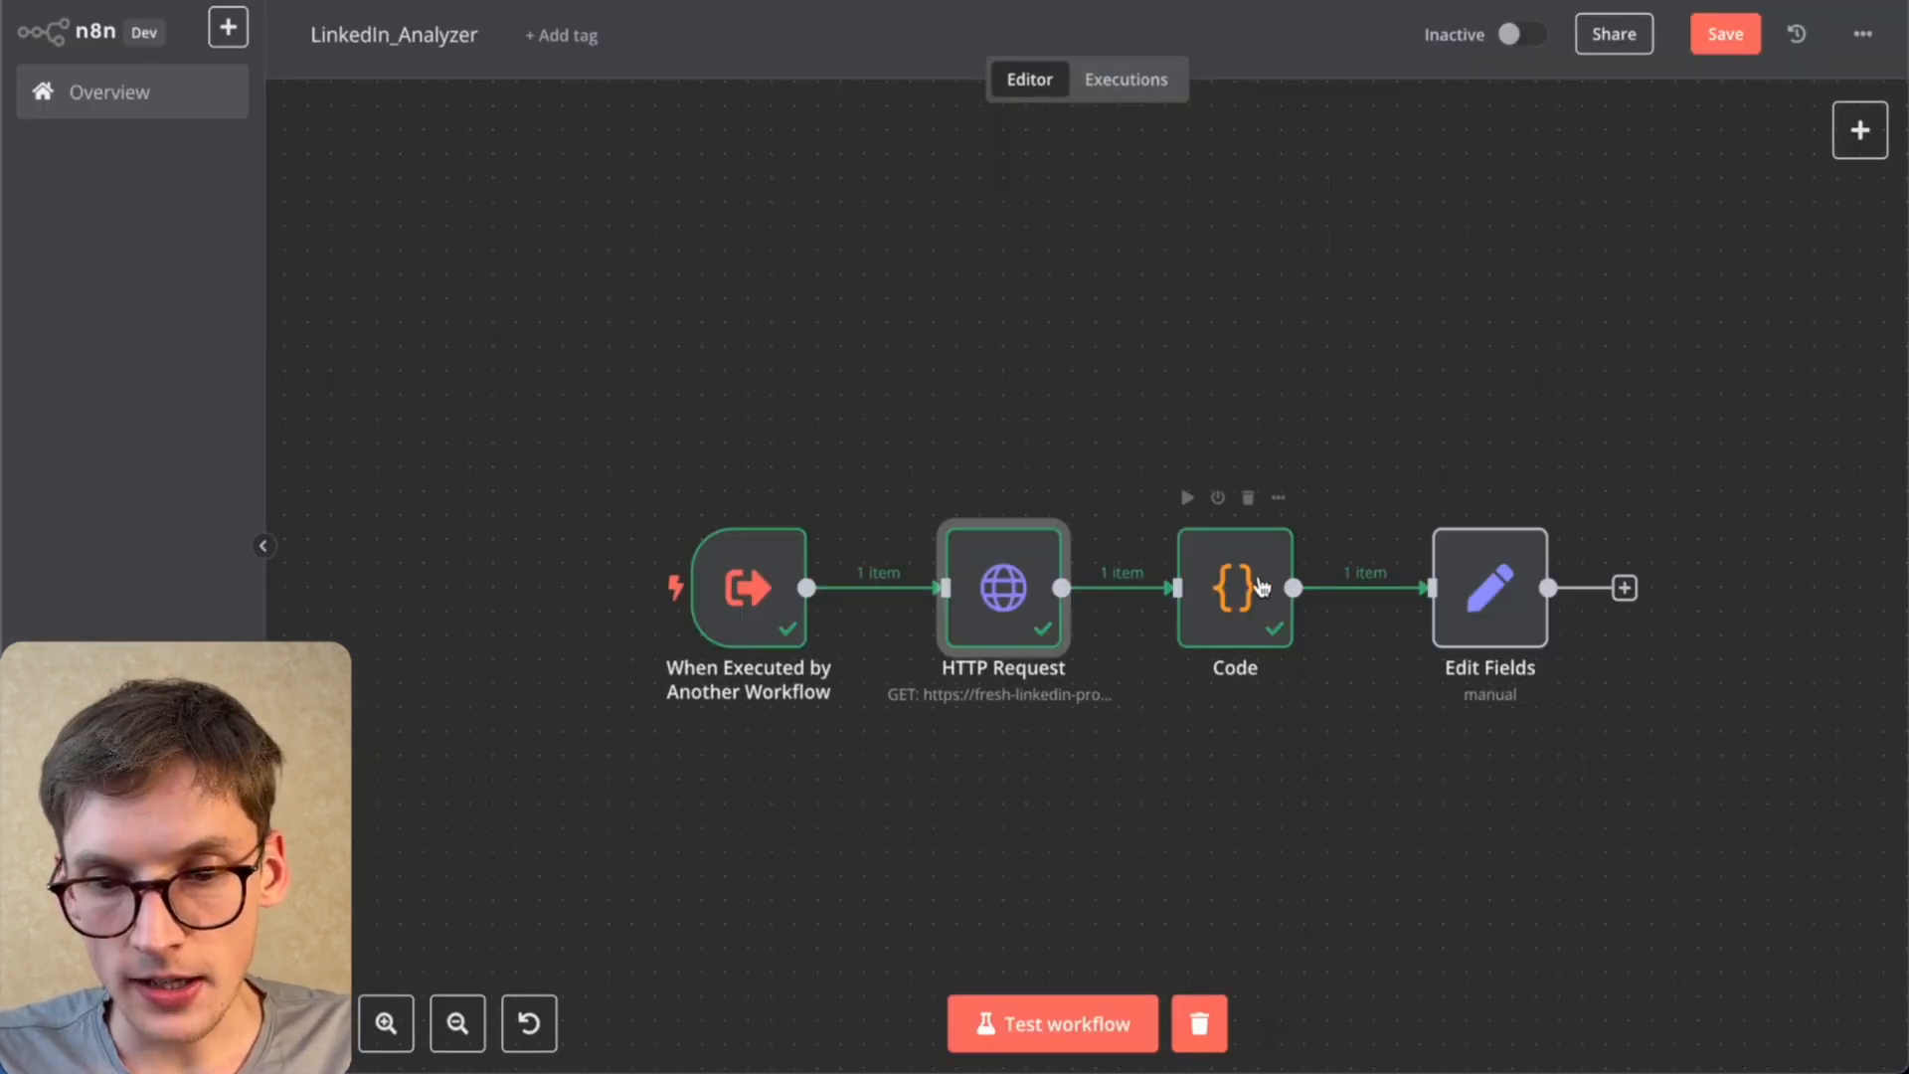
Step: Examine the Code node's JavaScript, highlighting the recentPosts thirtyDaysAgo filter, and widen its output view to highlight the first post's posted date
double_click(1232, 599)
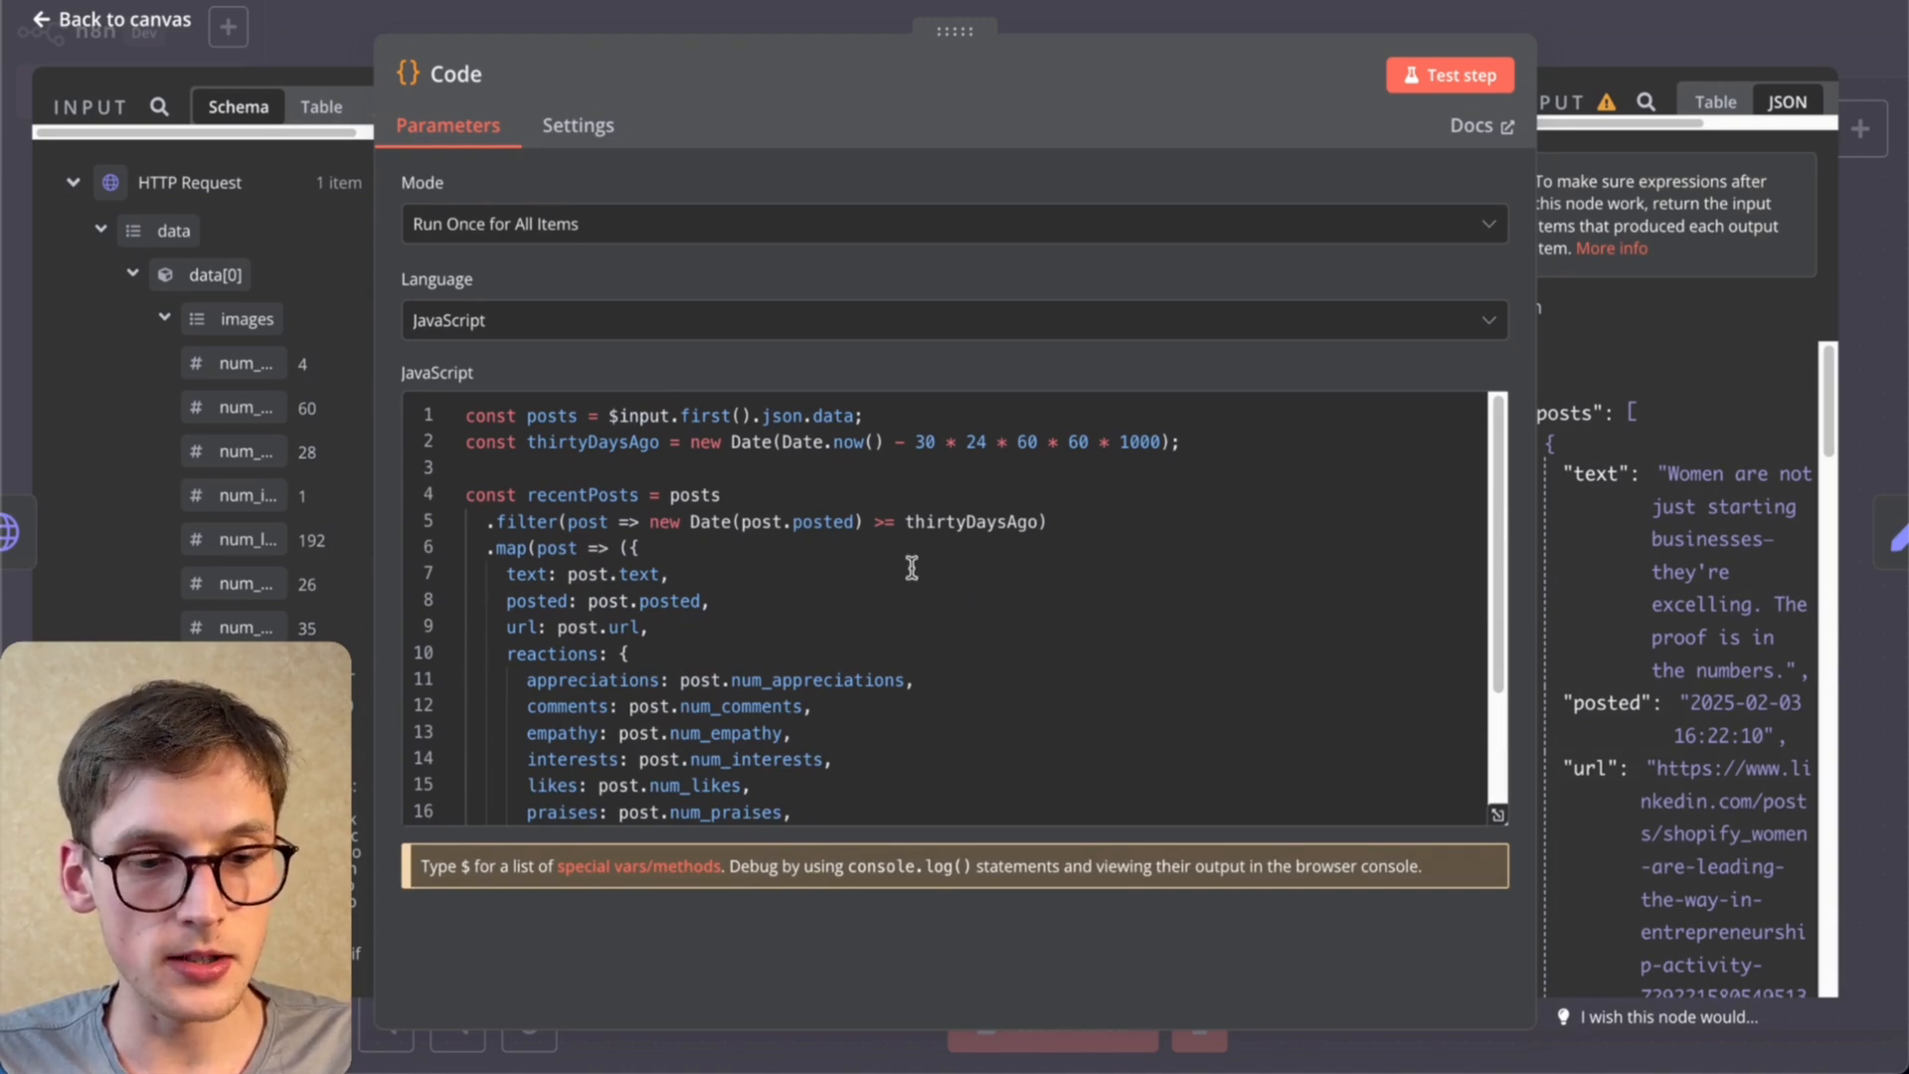
drag(516, 494, 1072, 534)
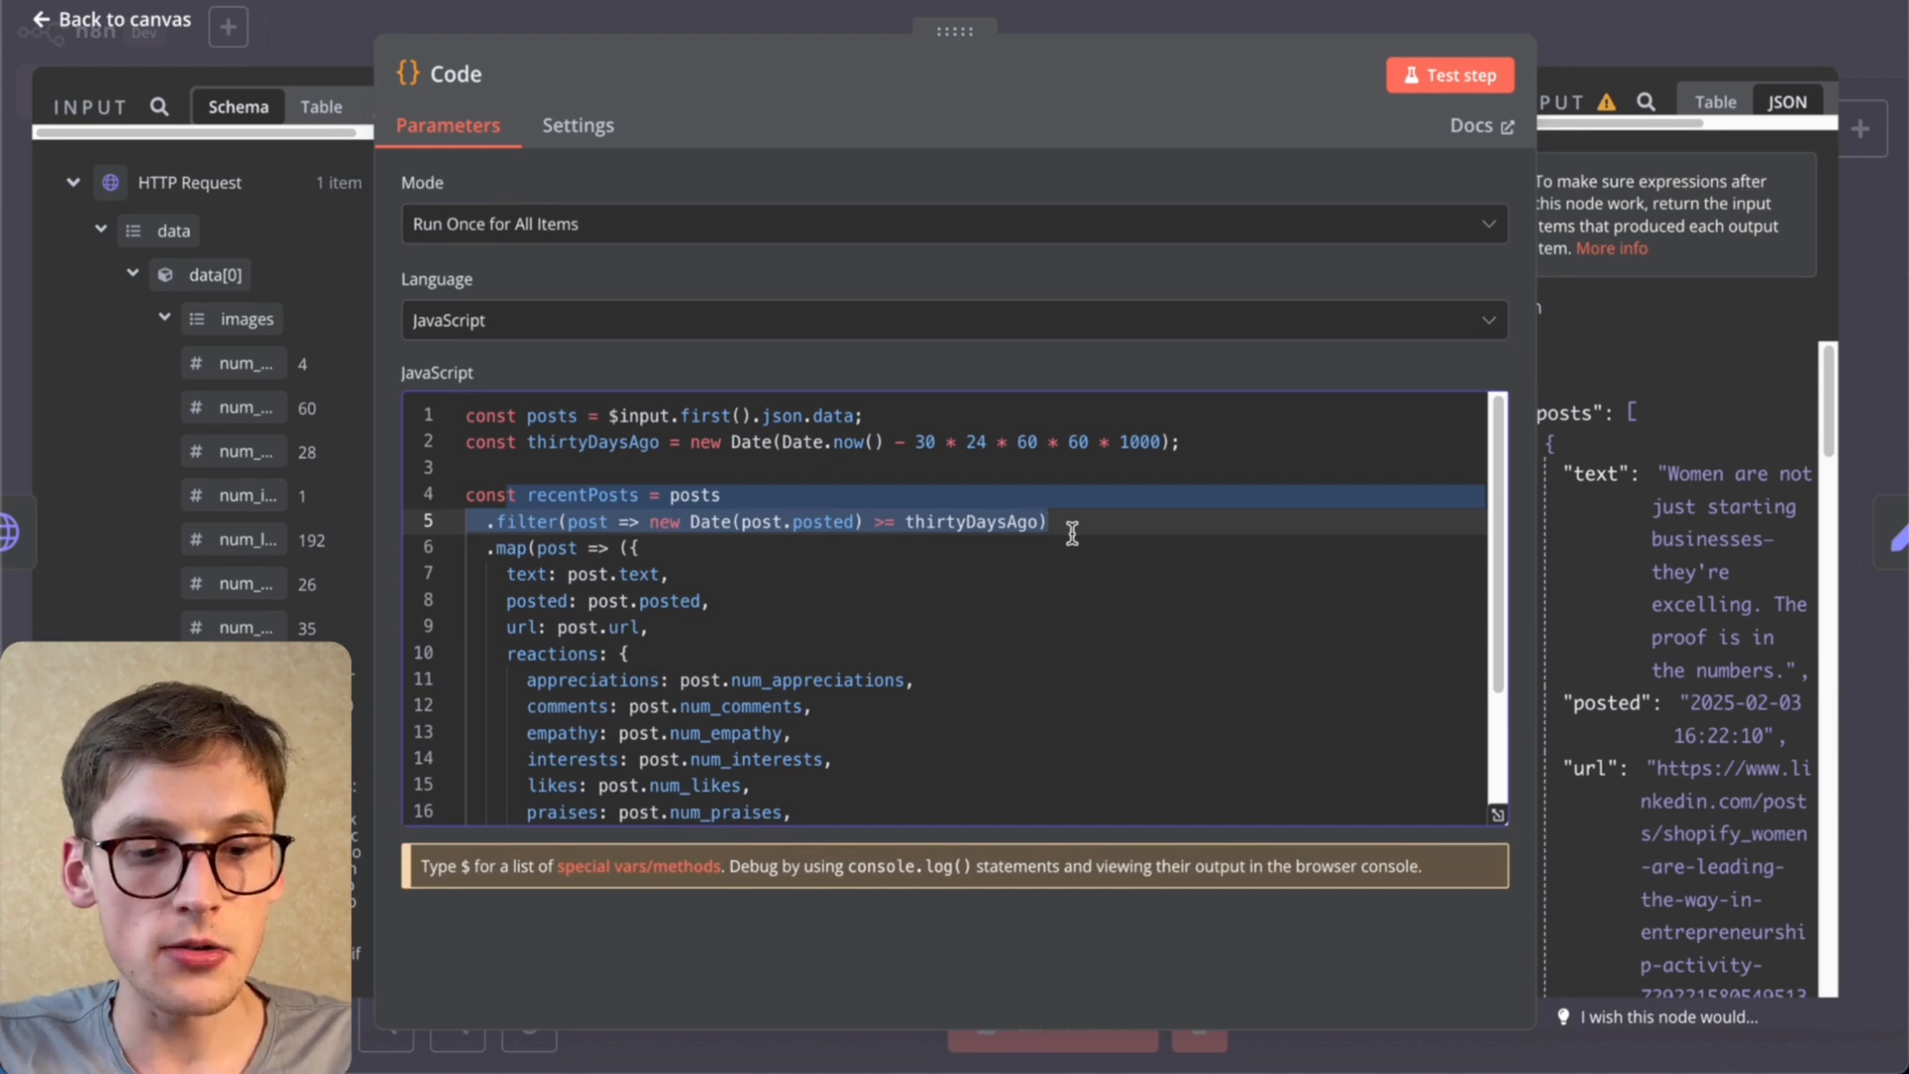
scroll(1072, 534, down, 2)
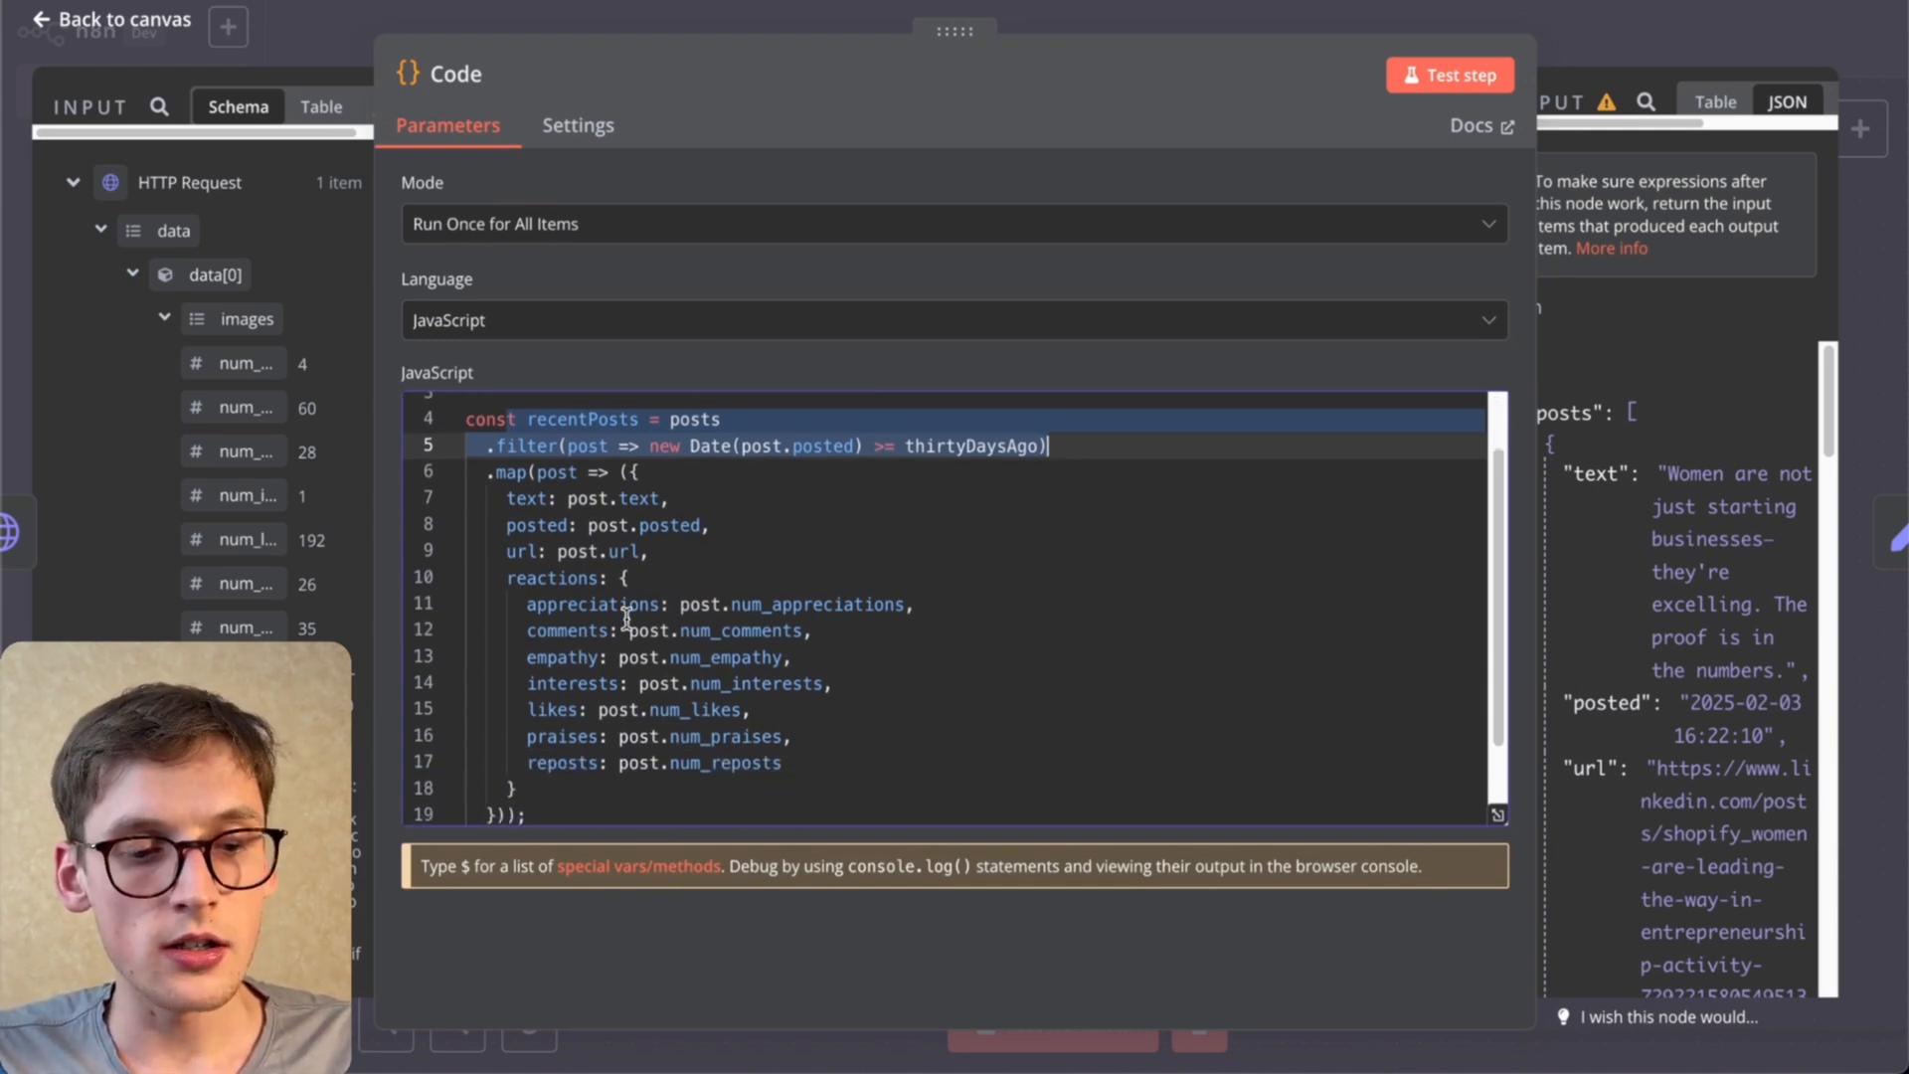
scroll(600, 650, down, 2)
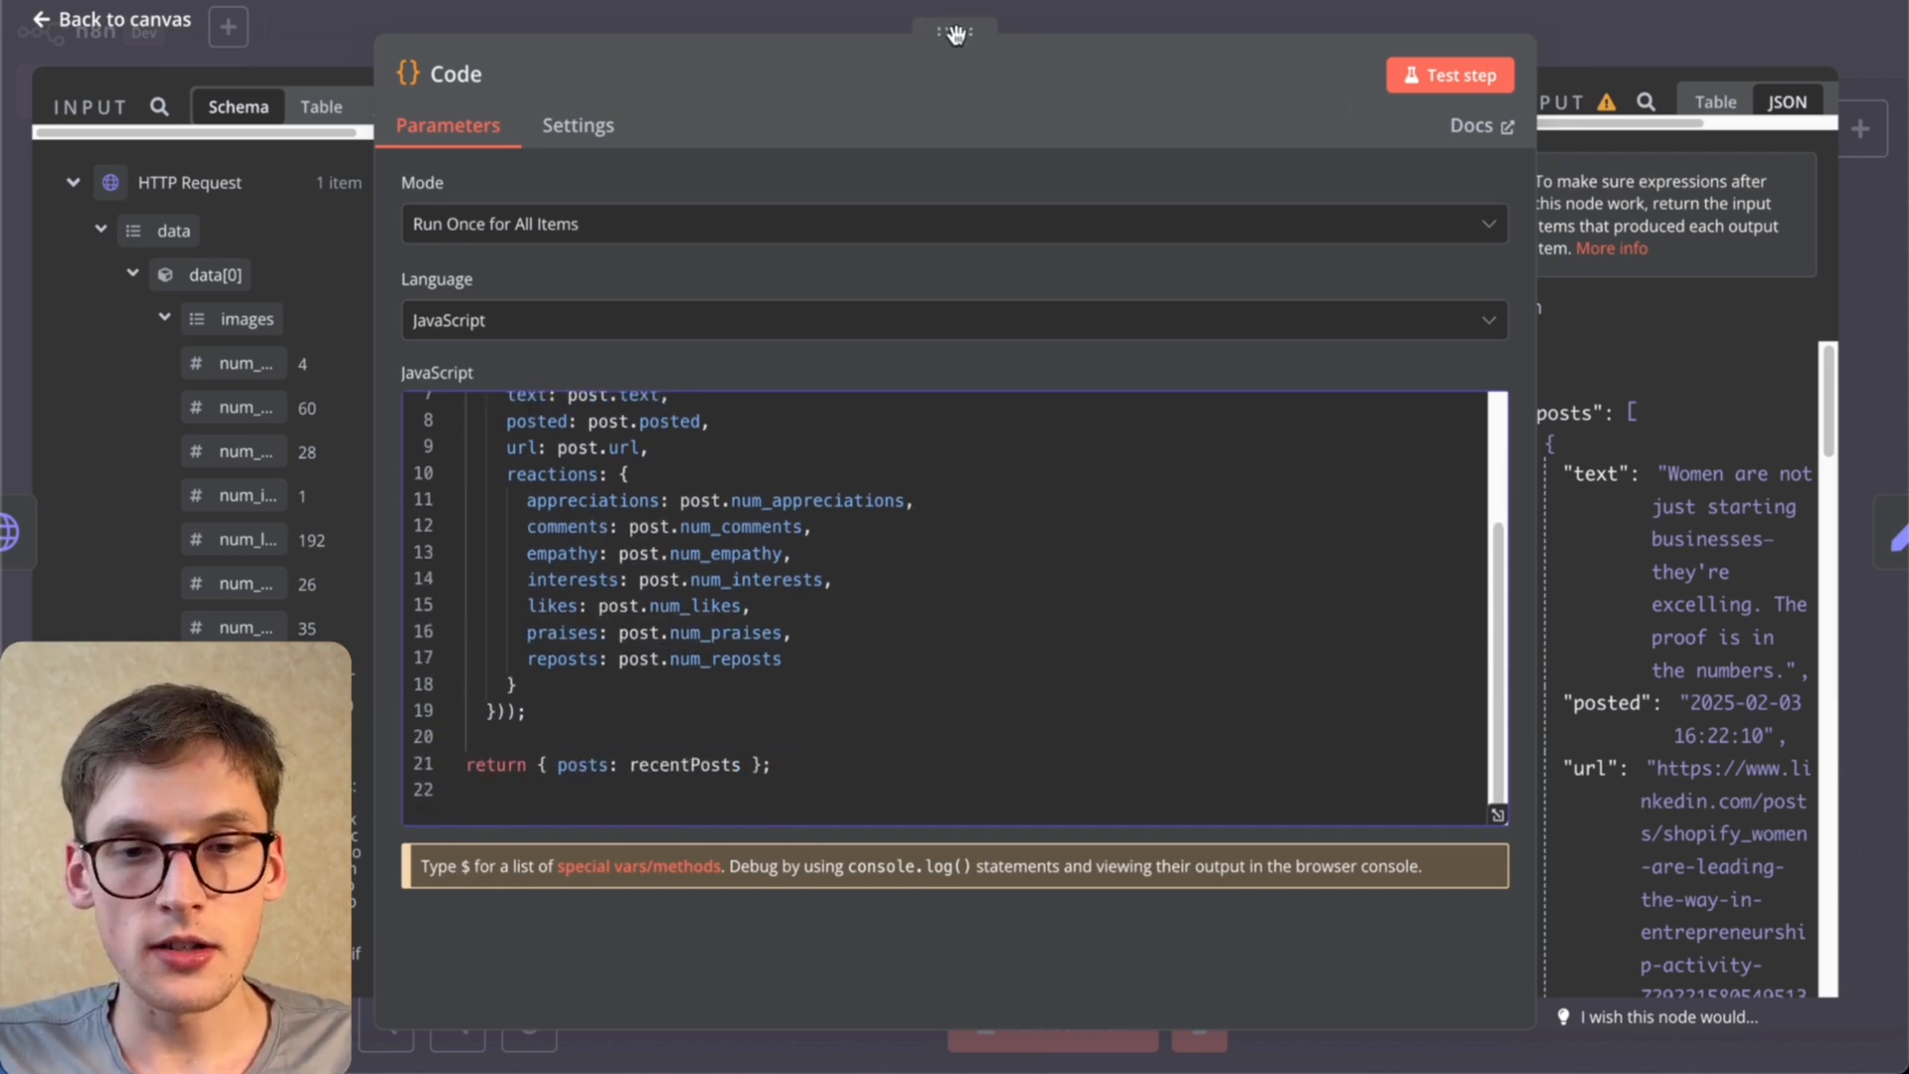
drag(957, 35, 526, 39)
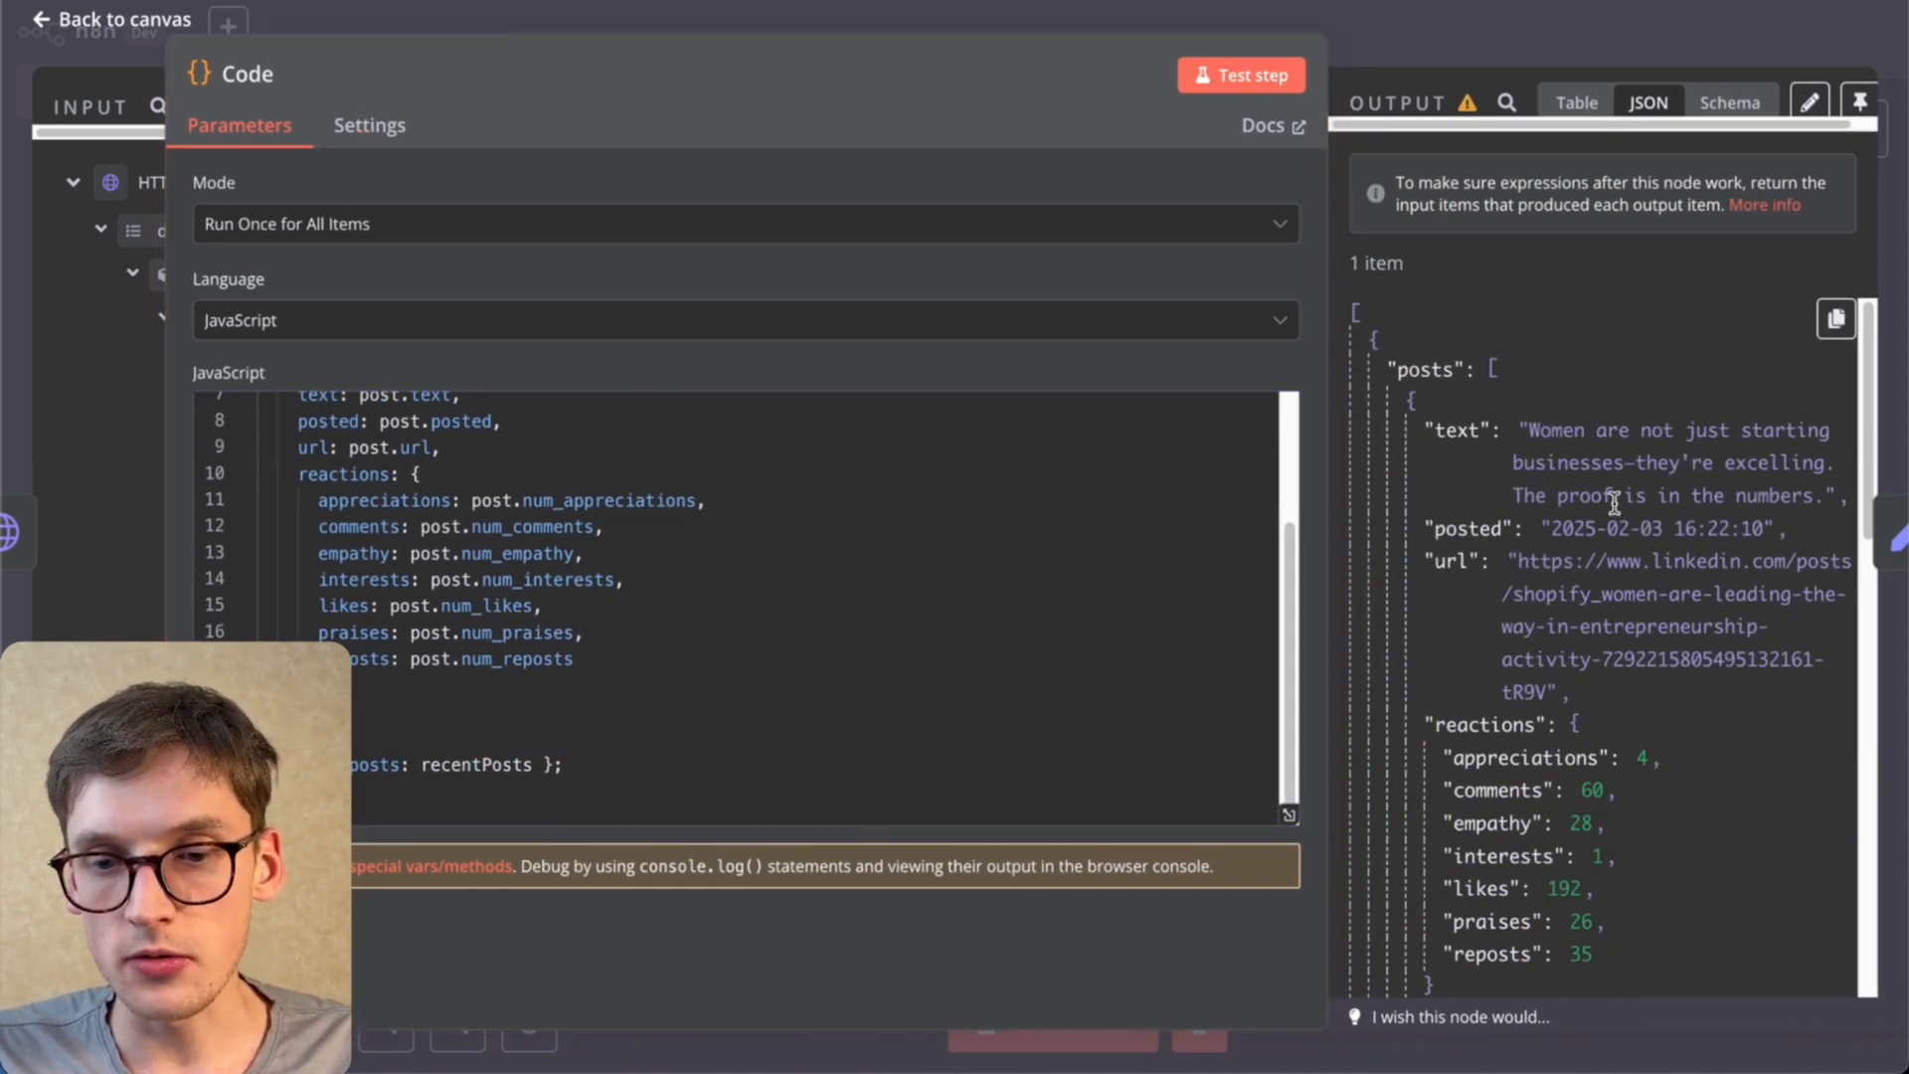
drag(1441, 526, 1721, 528)
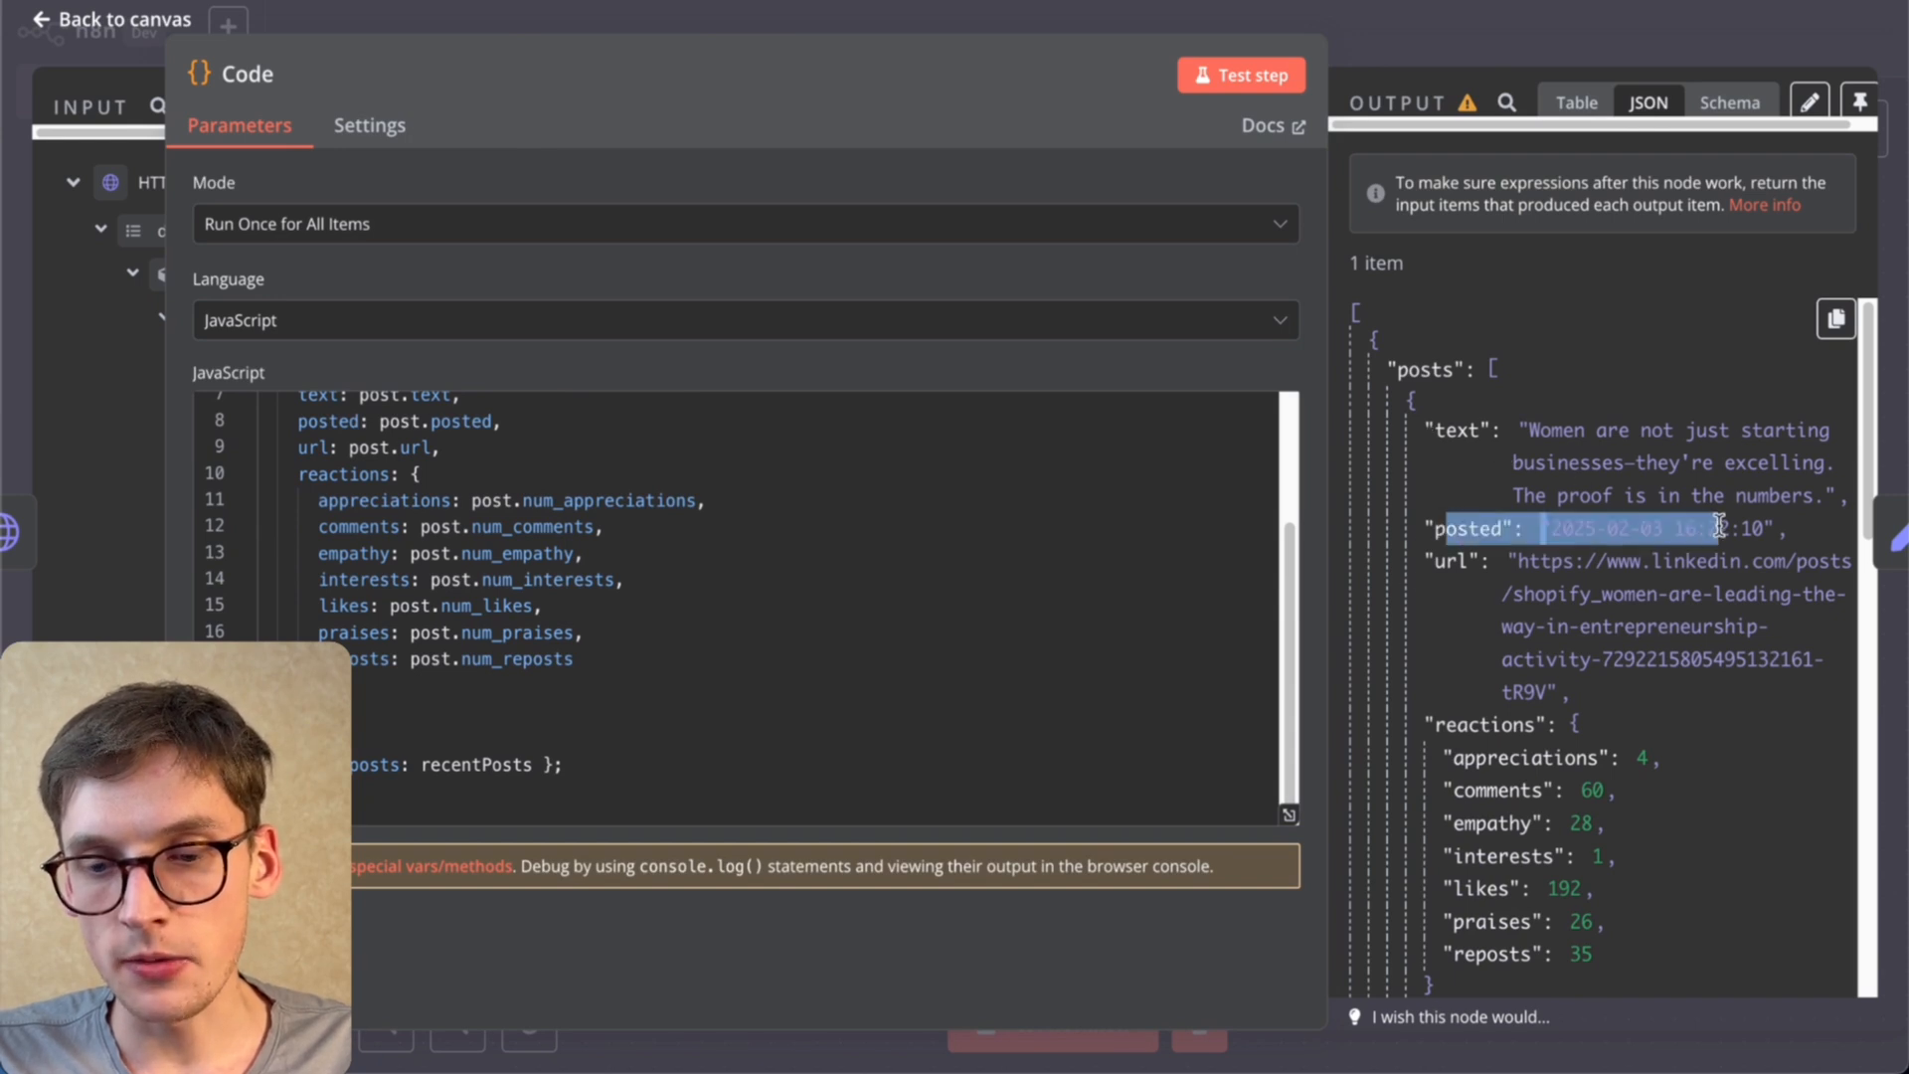
click(1581, 589)
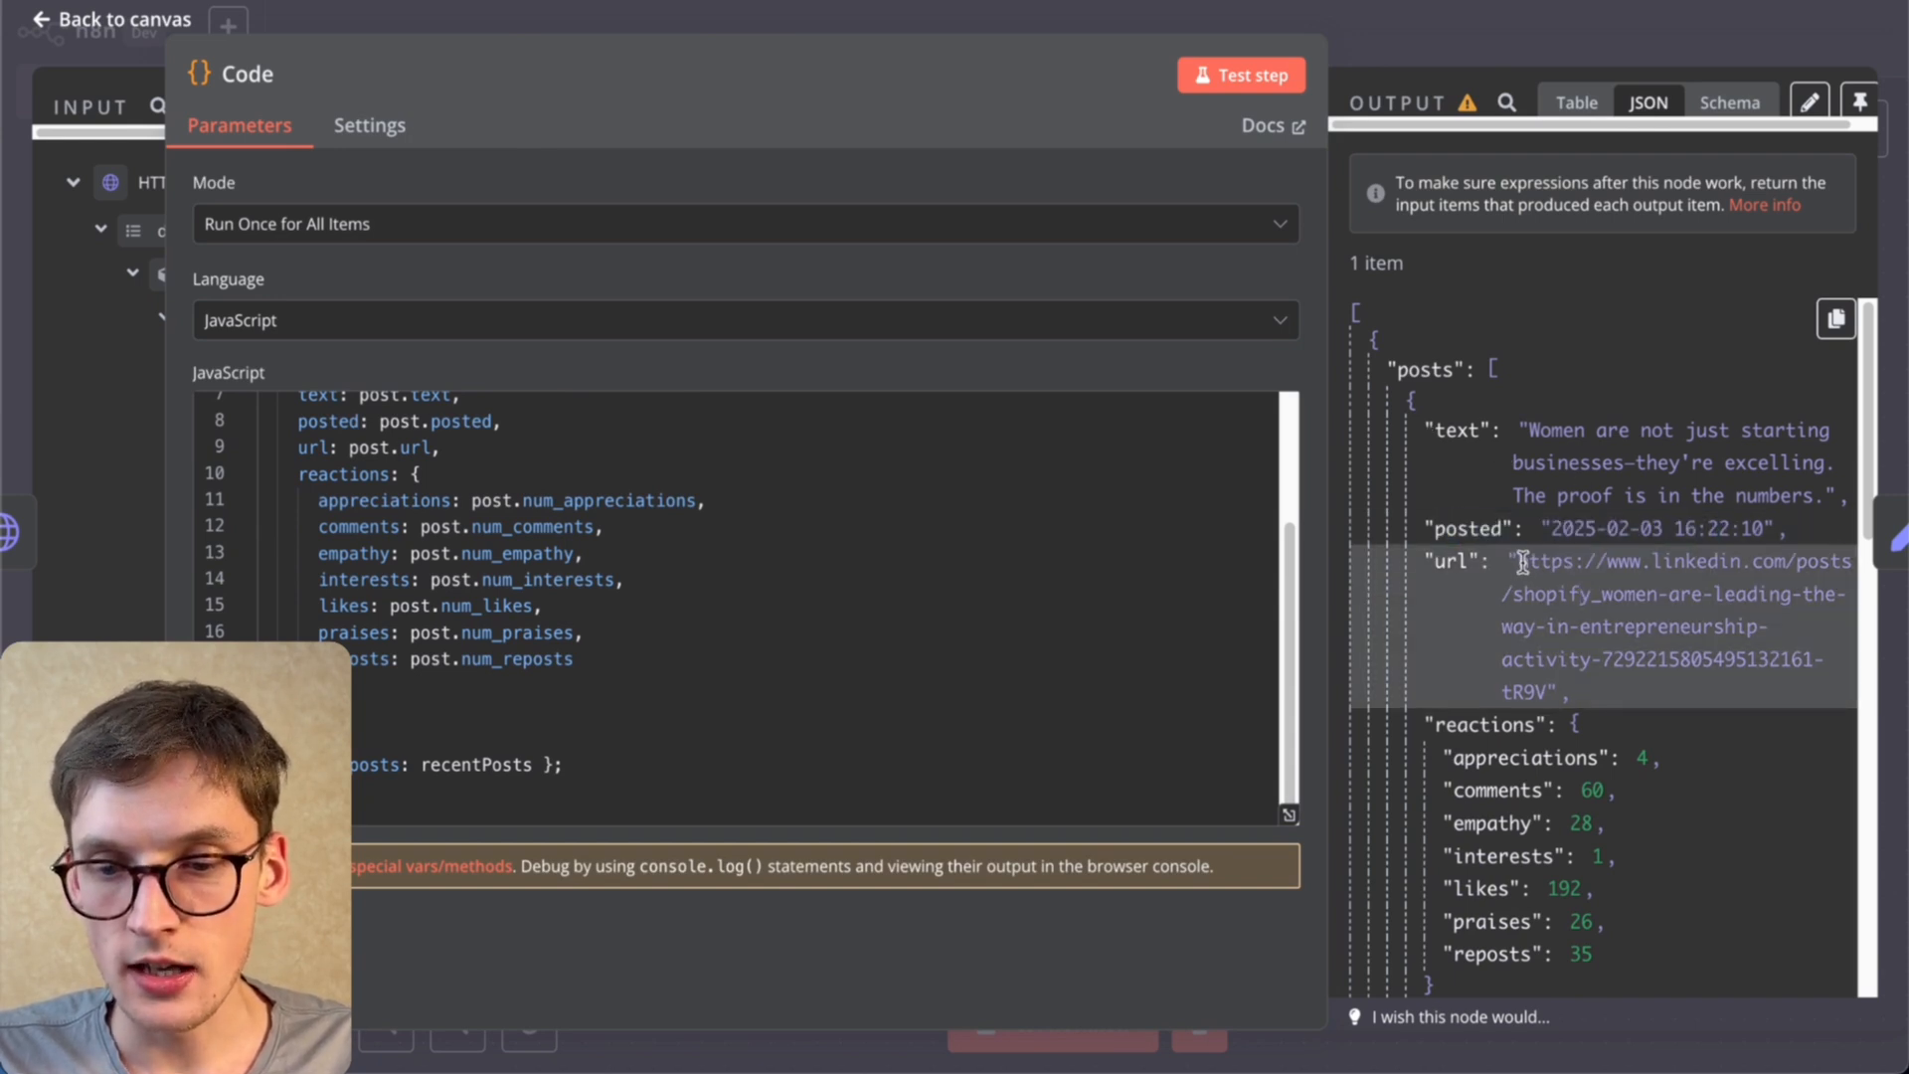
Step: Copy the first post's url from the Code node's output and view that LinkedIn post in a new browser tab
drag(1519, 559, 1547, 686)
key(super+c)
key(super+t)
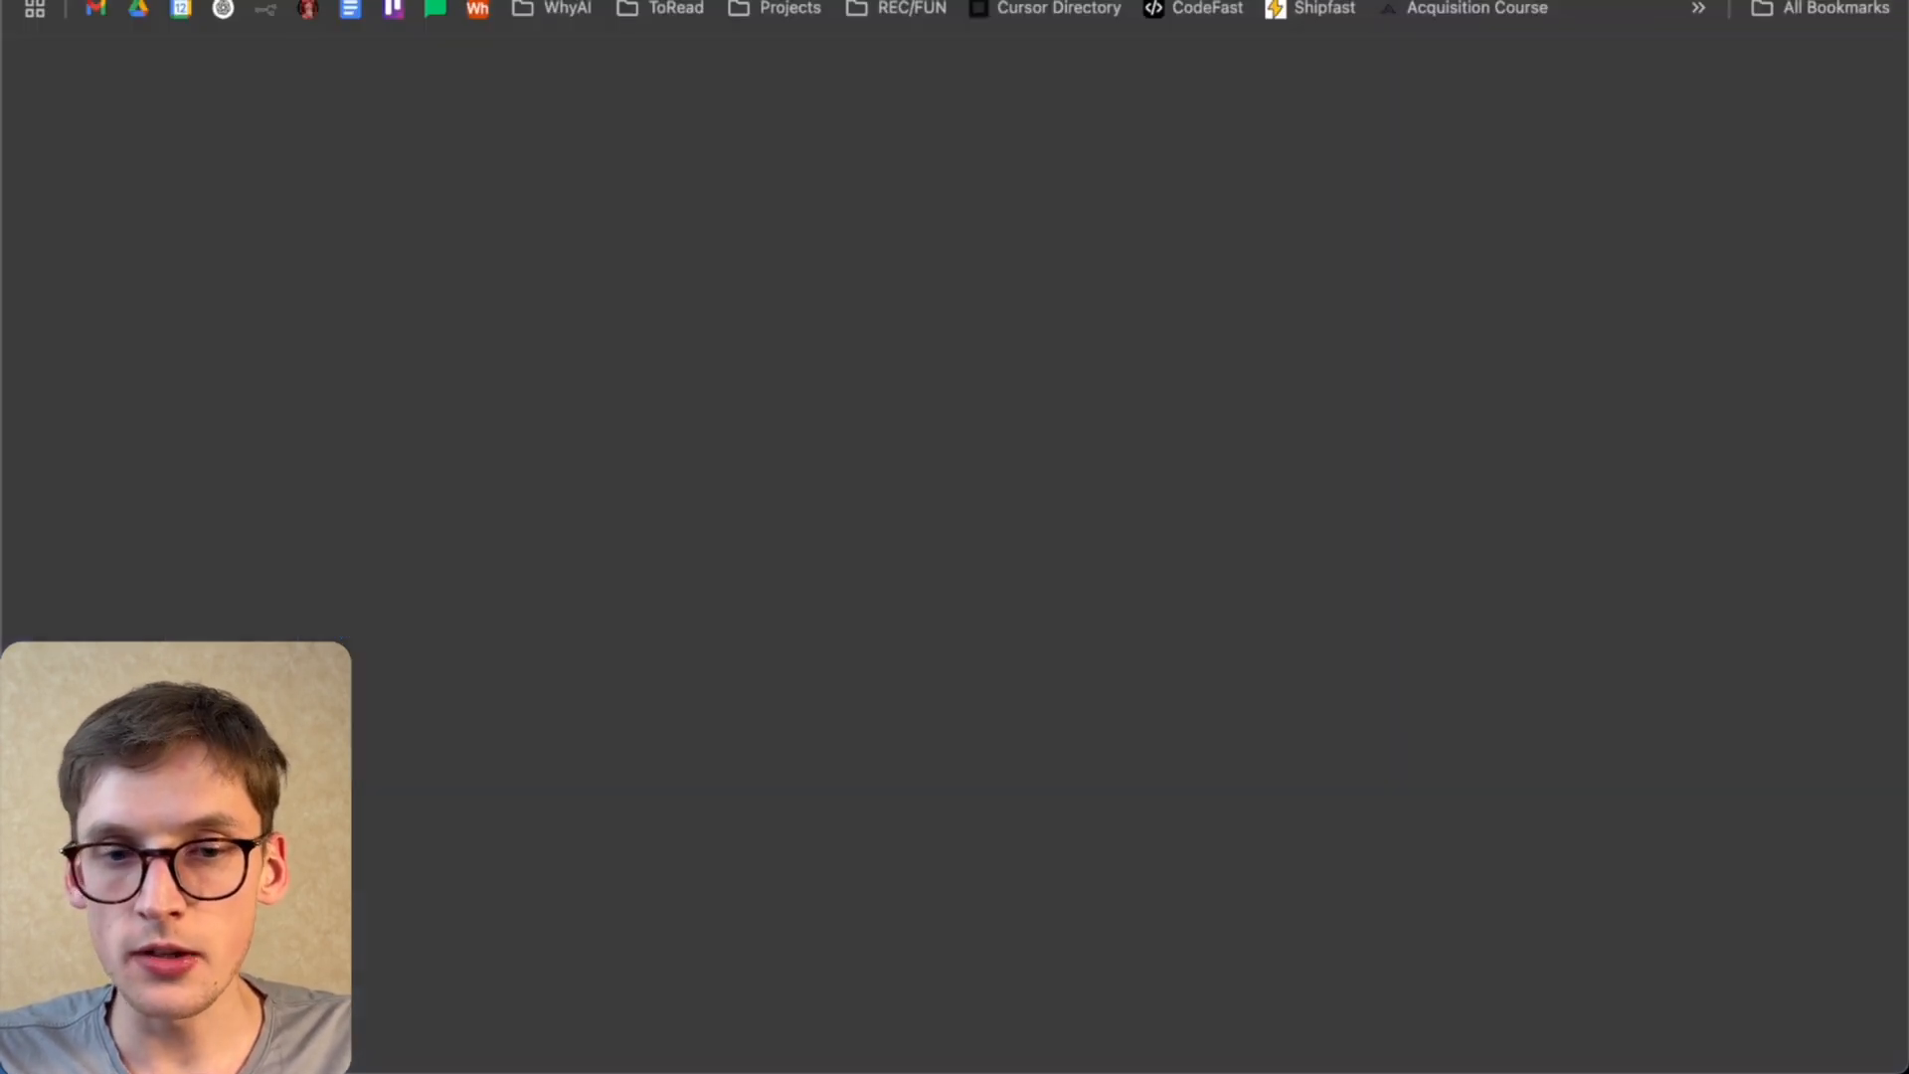
key(super+v)
key(Return)
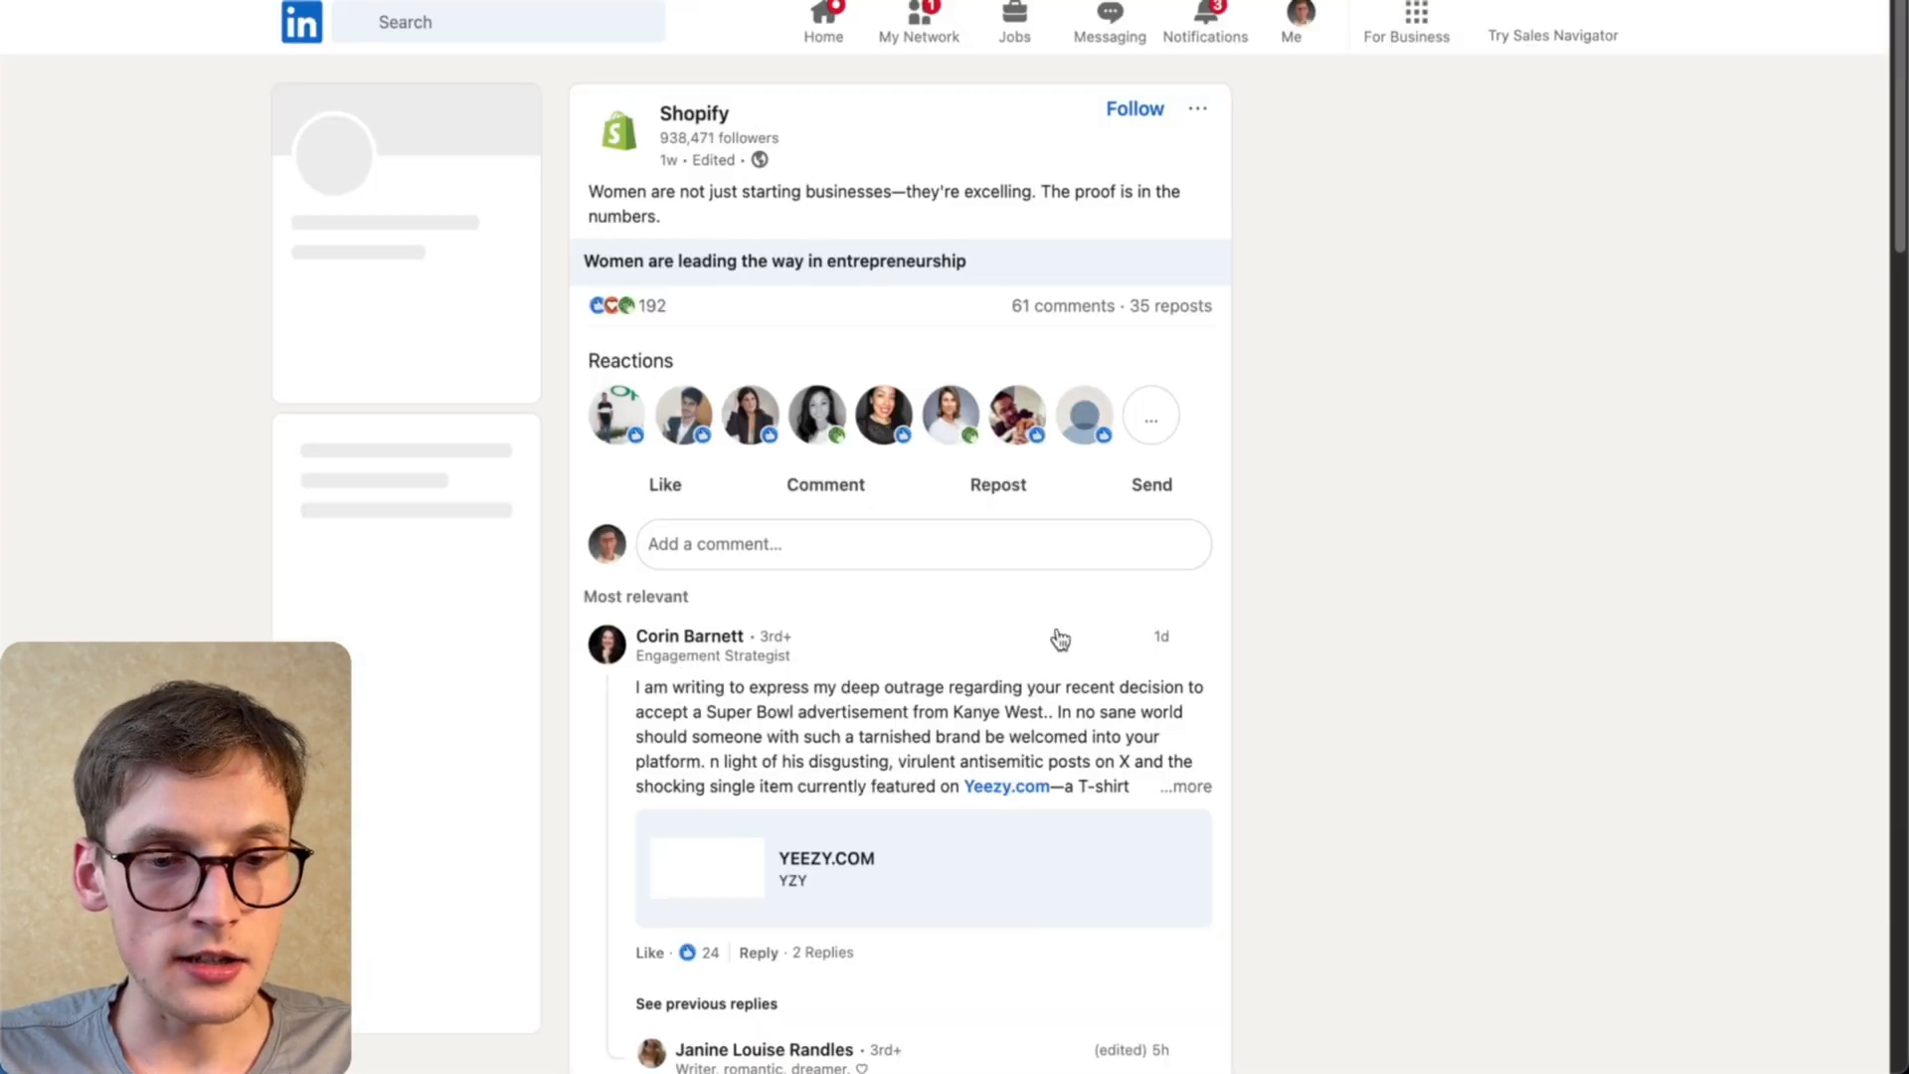
scroll(1057, 627, down, 2)
scroll(1056, 627, down, 4)
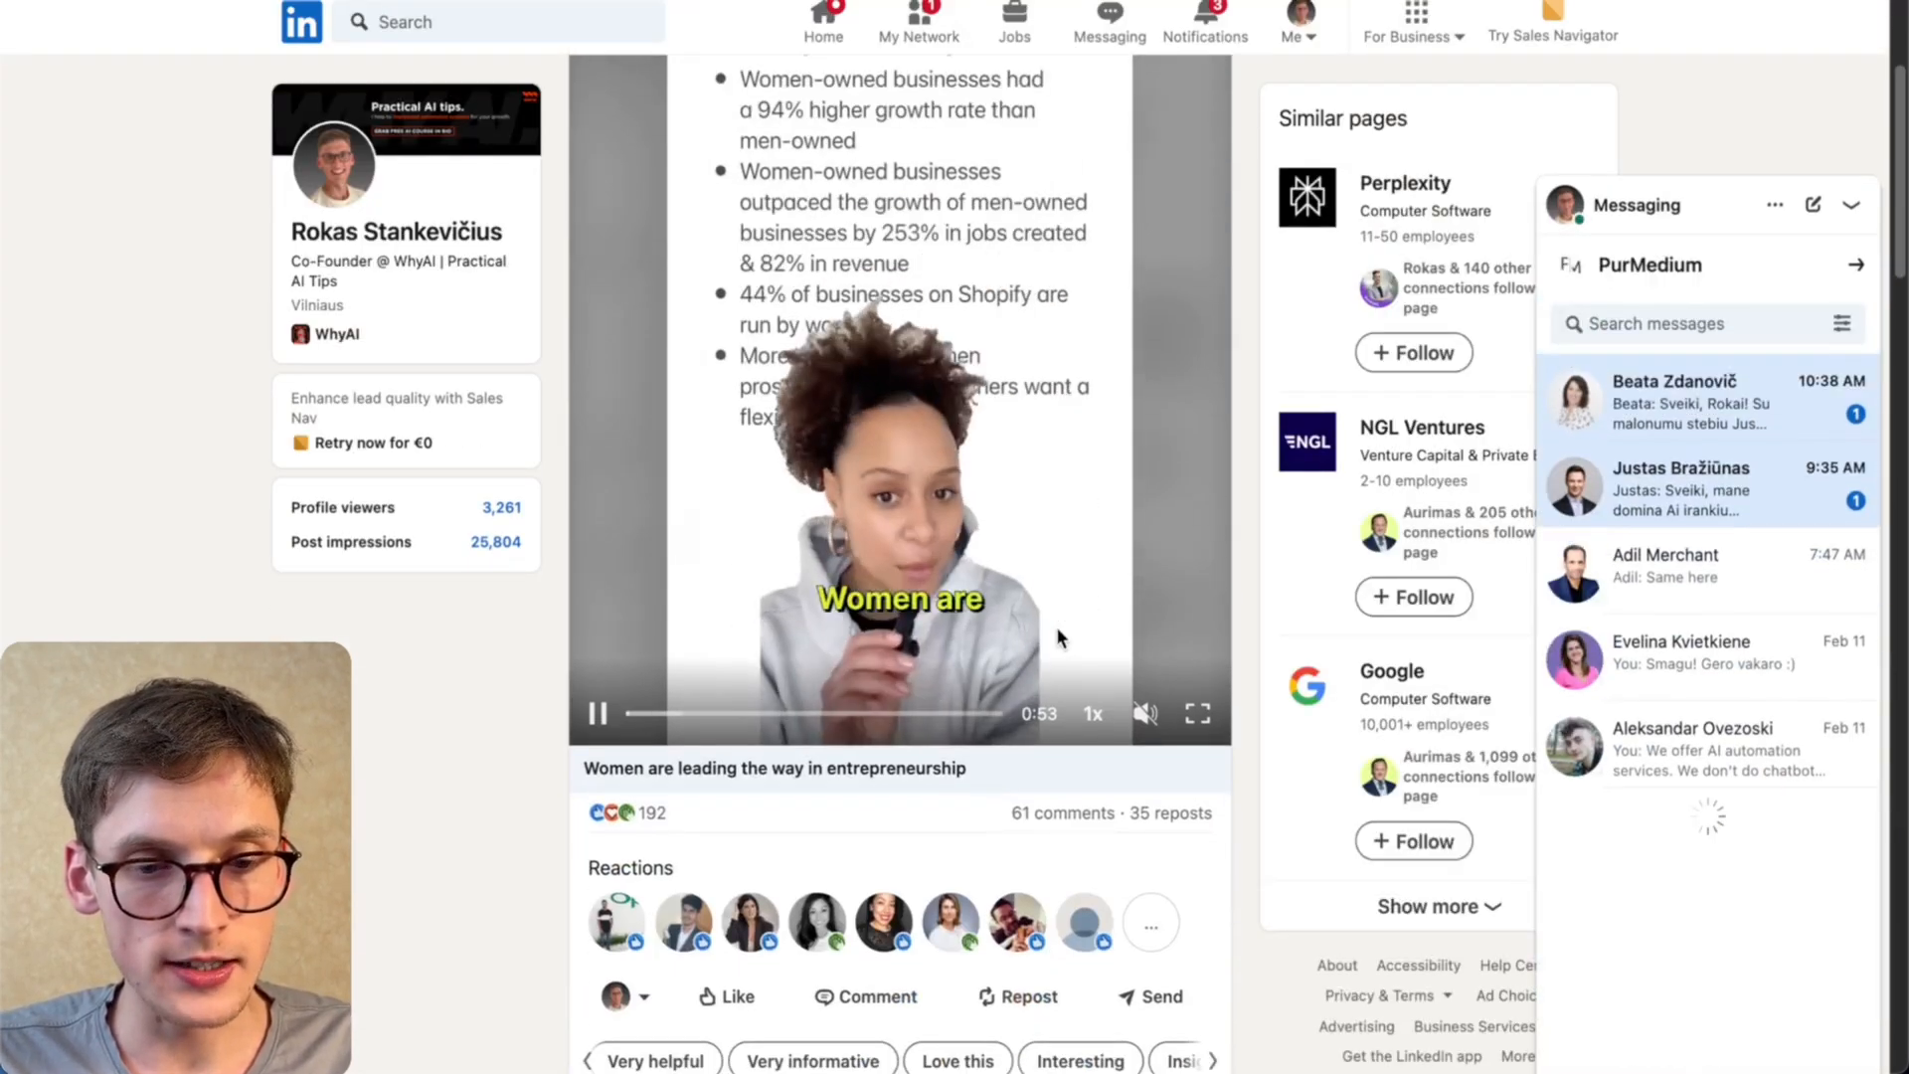
scroll(1056, 627, up, 5)
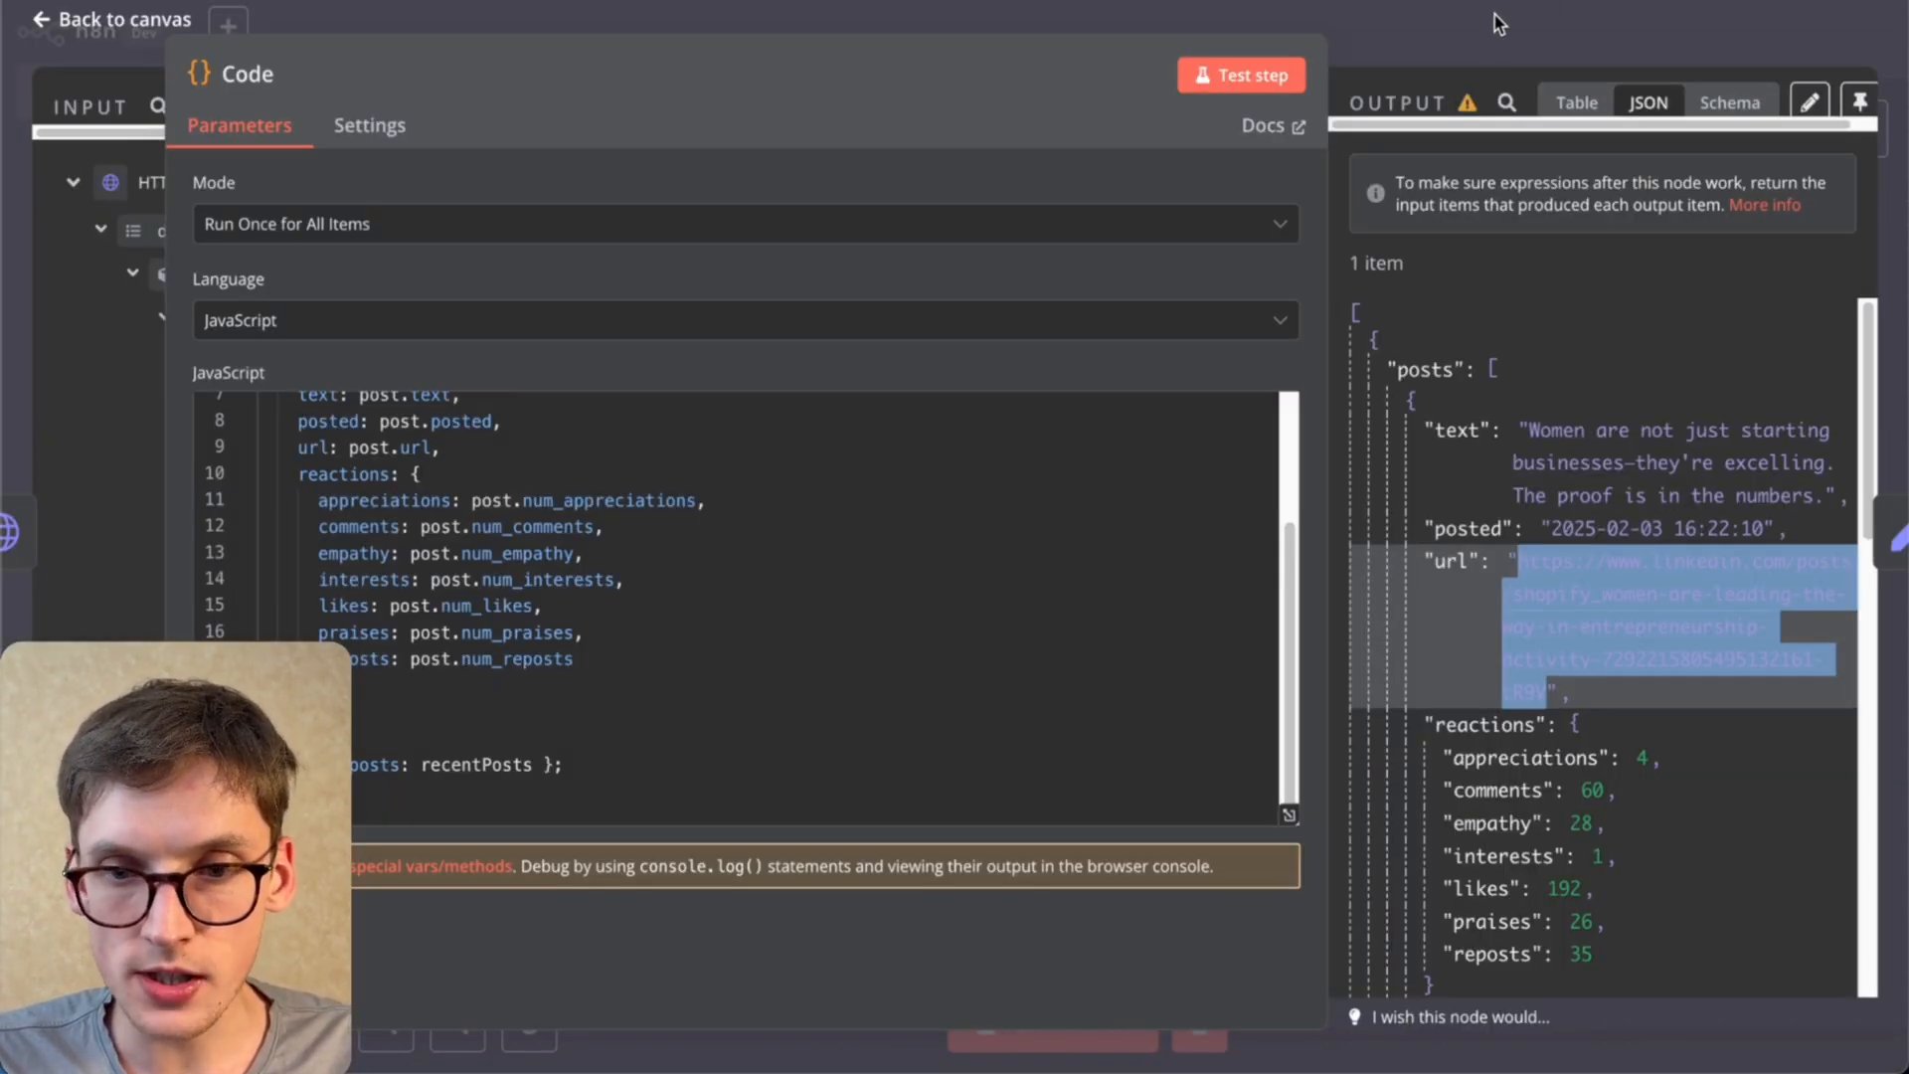
Step: Return to n8n, close the Code node, and review the linkedin_Response array field in the Edit Fields node
click(1482, 29)
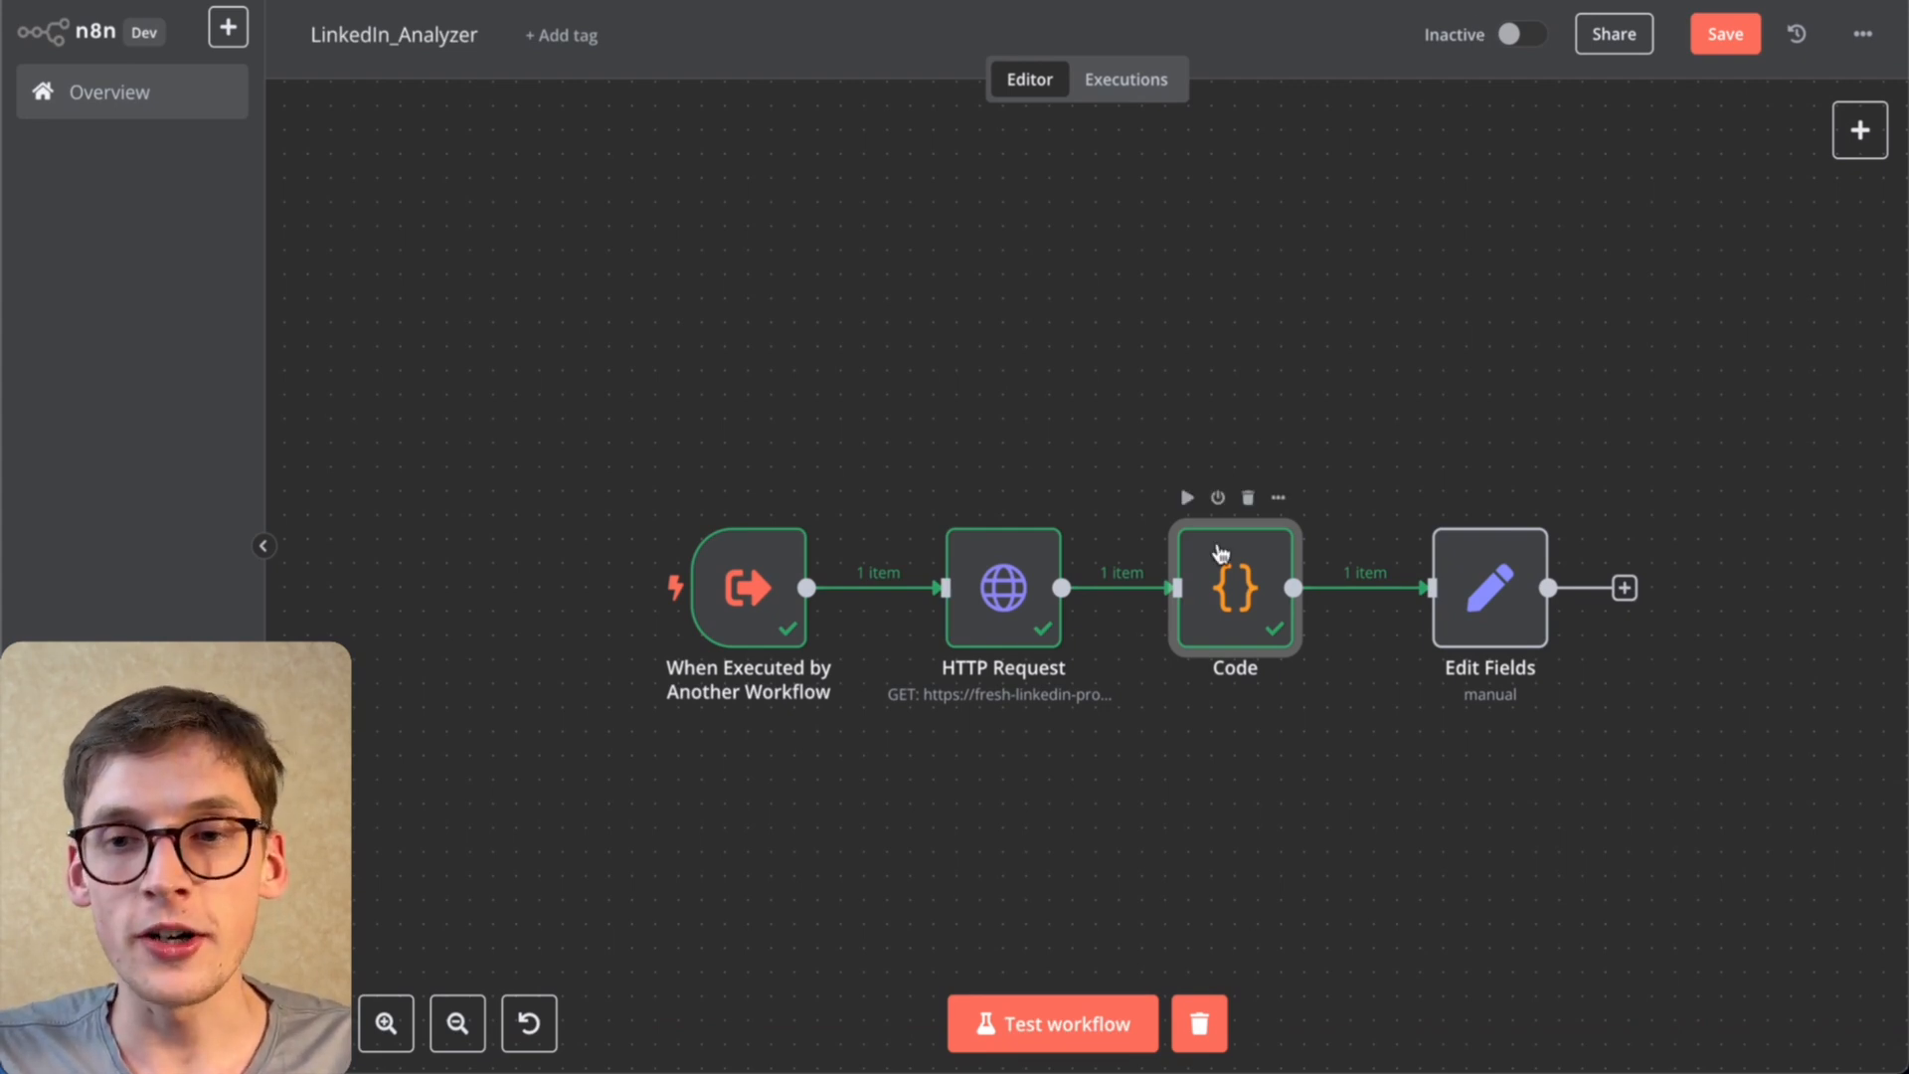
double_click(1497, 624)
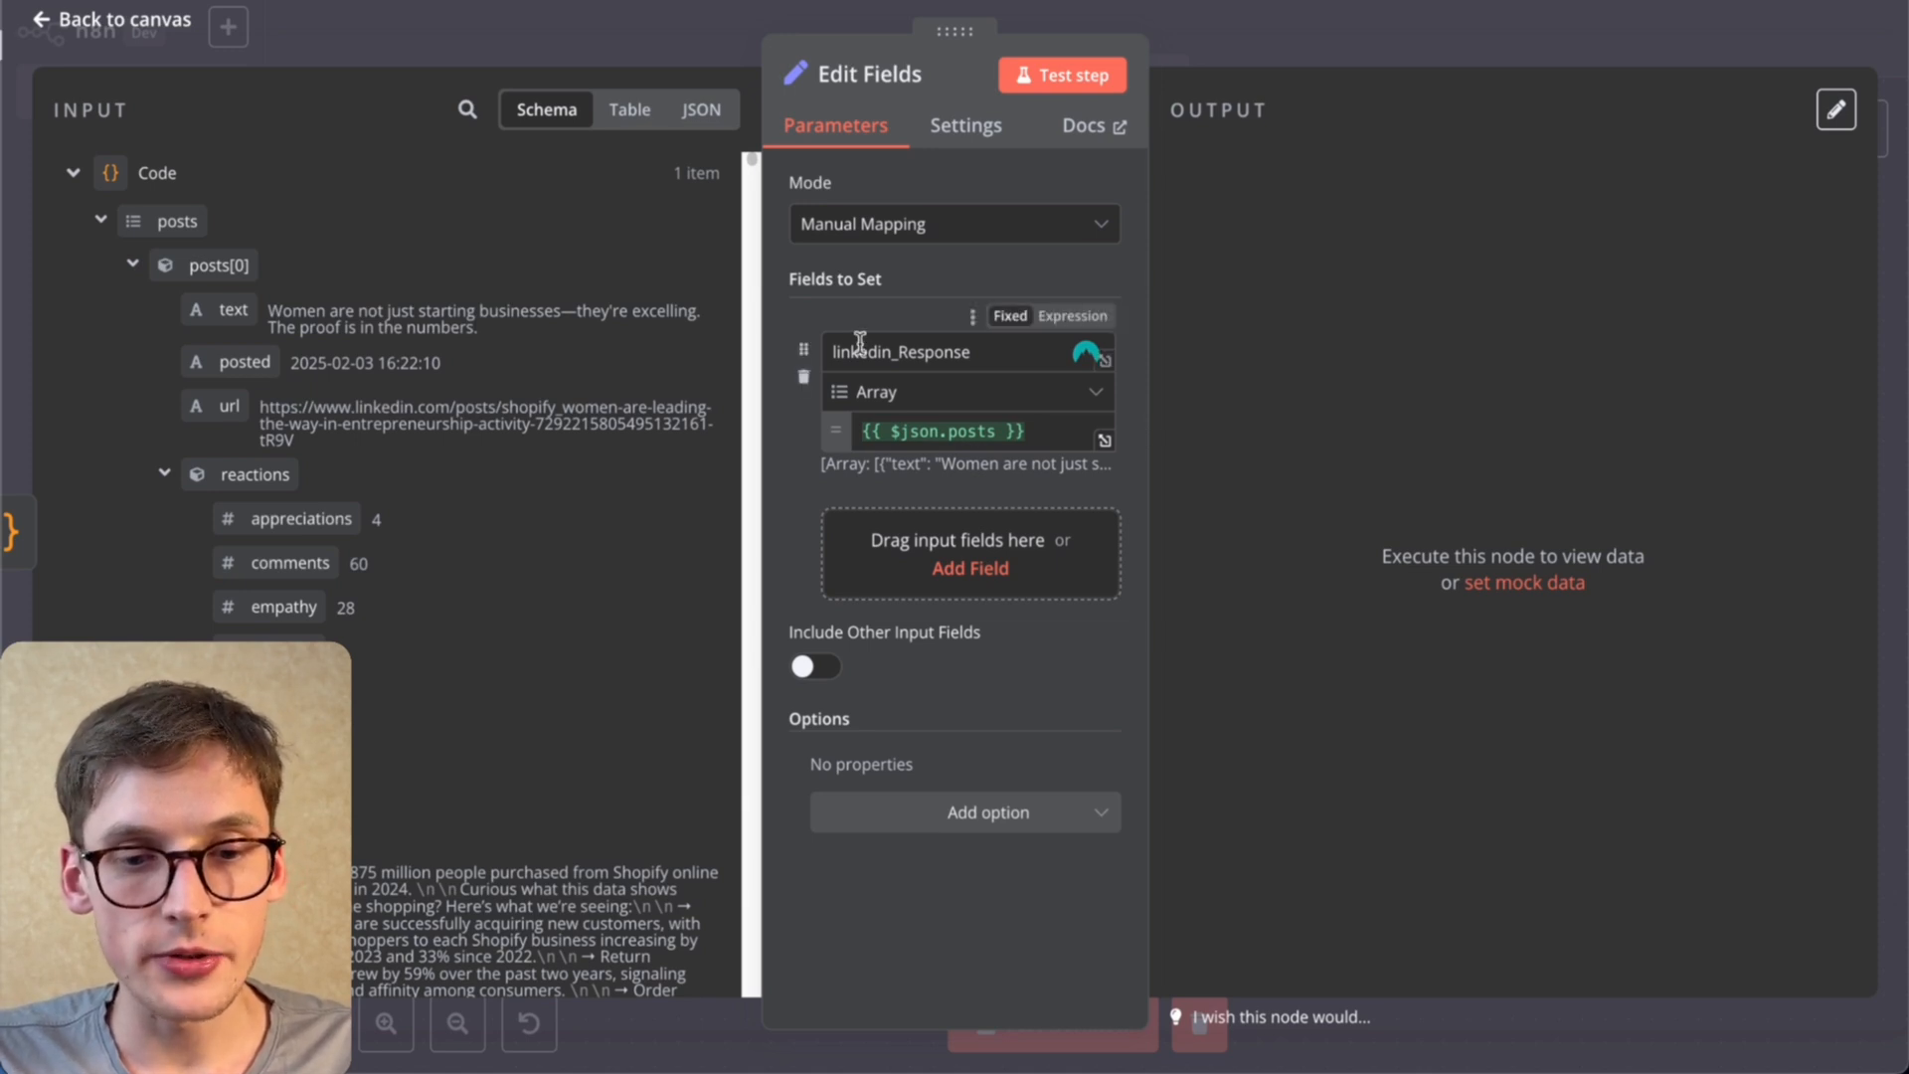
drag(834, 352, 1074, 356)
click(926, 303)
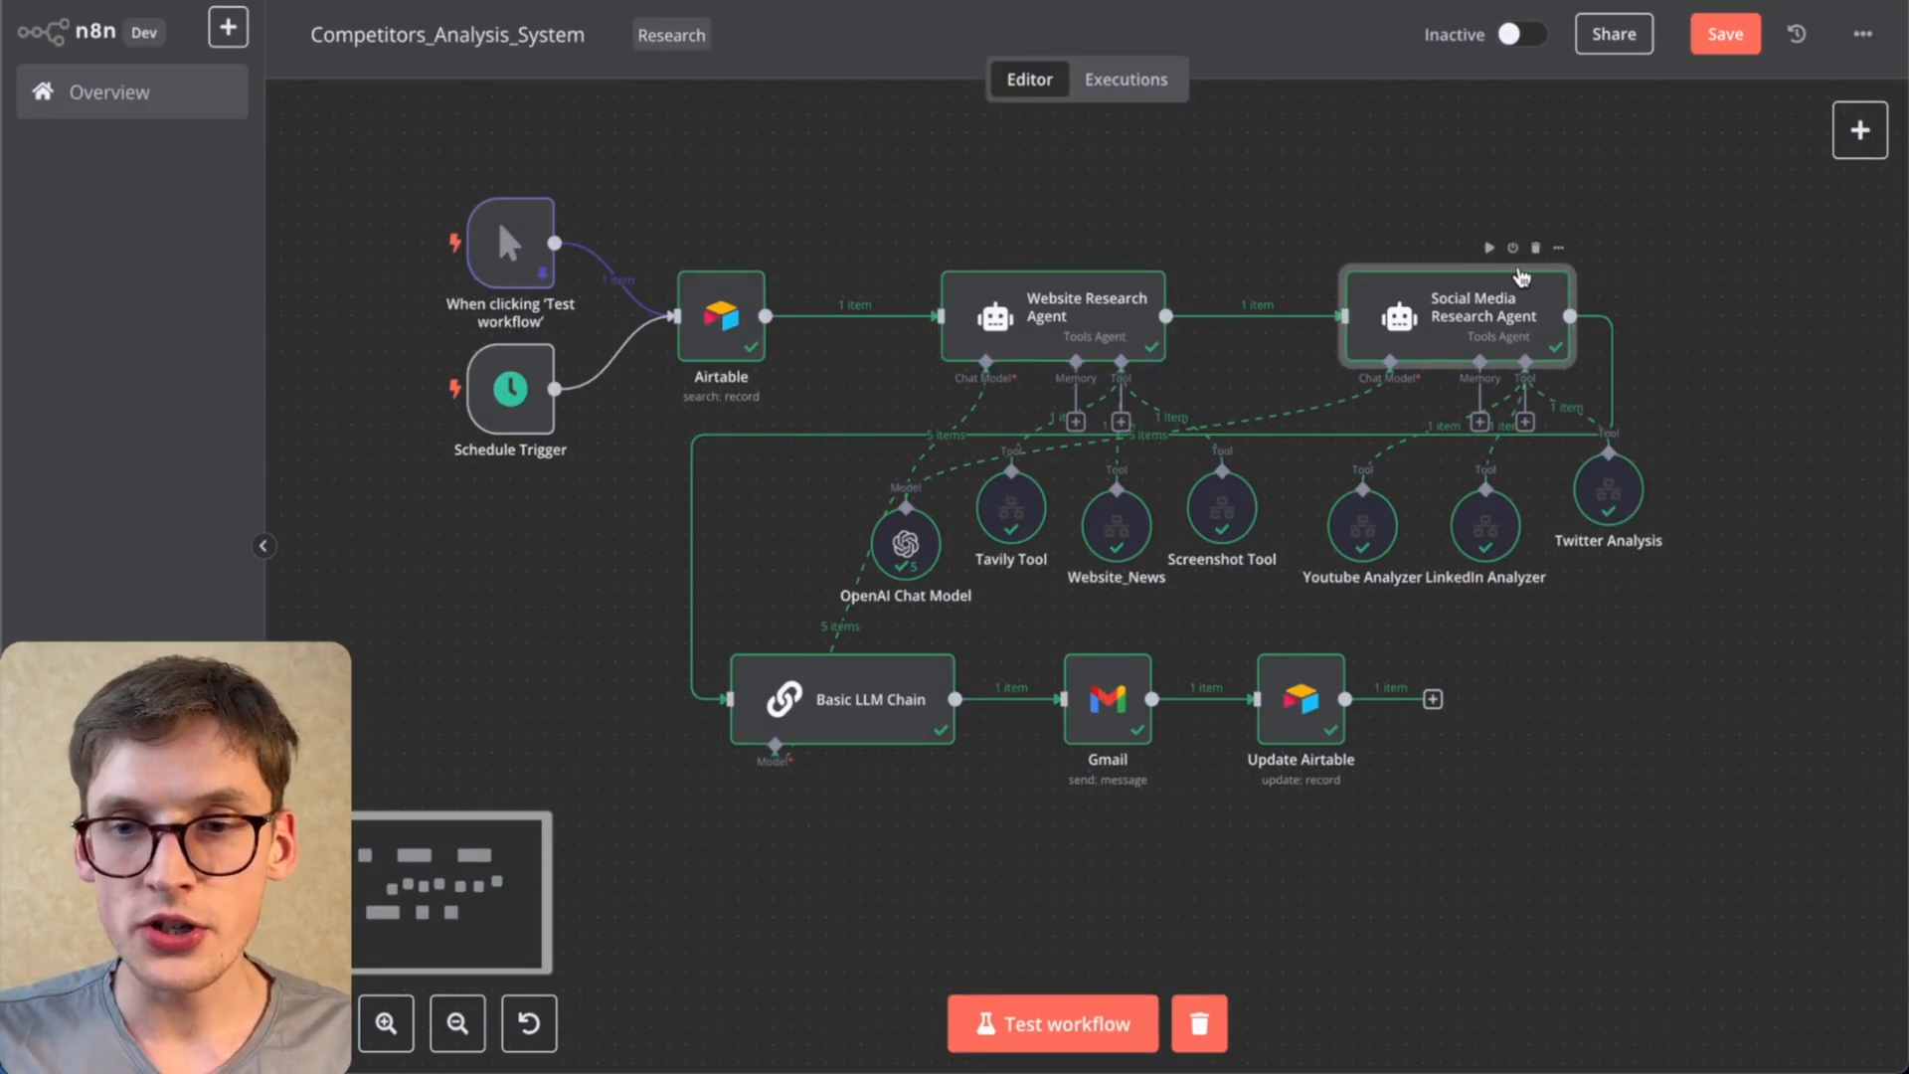
Step: Read the Social Media Research Agent's full system message in Competitors_Analysis_System, from Role to Output format, and close the expanded editor
double_click(1484, 302)
scroll(1087, 808, down, 3)
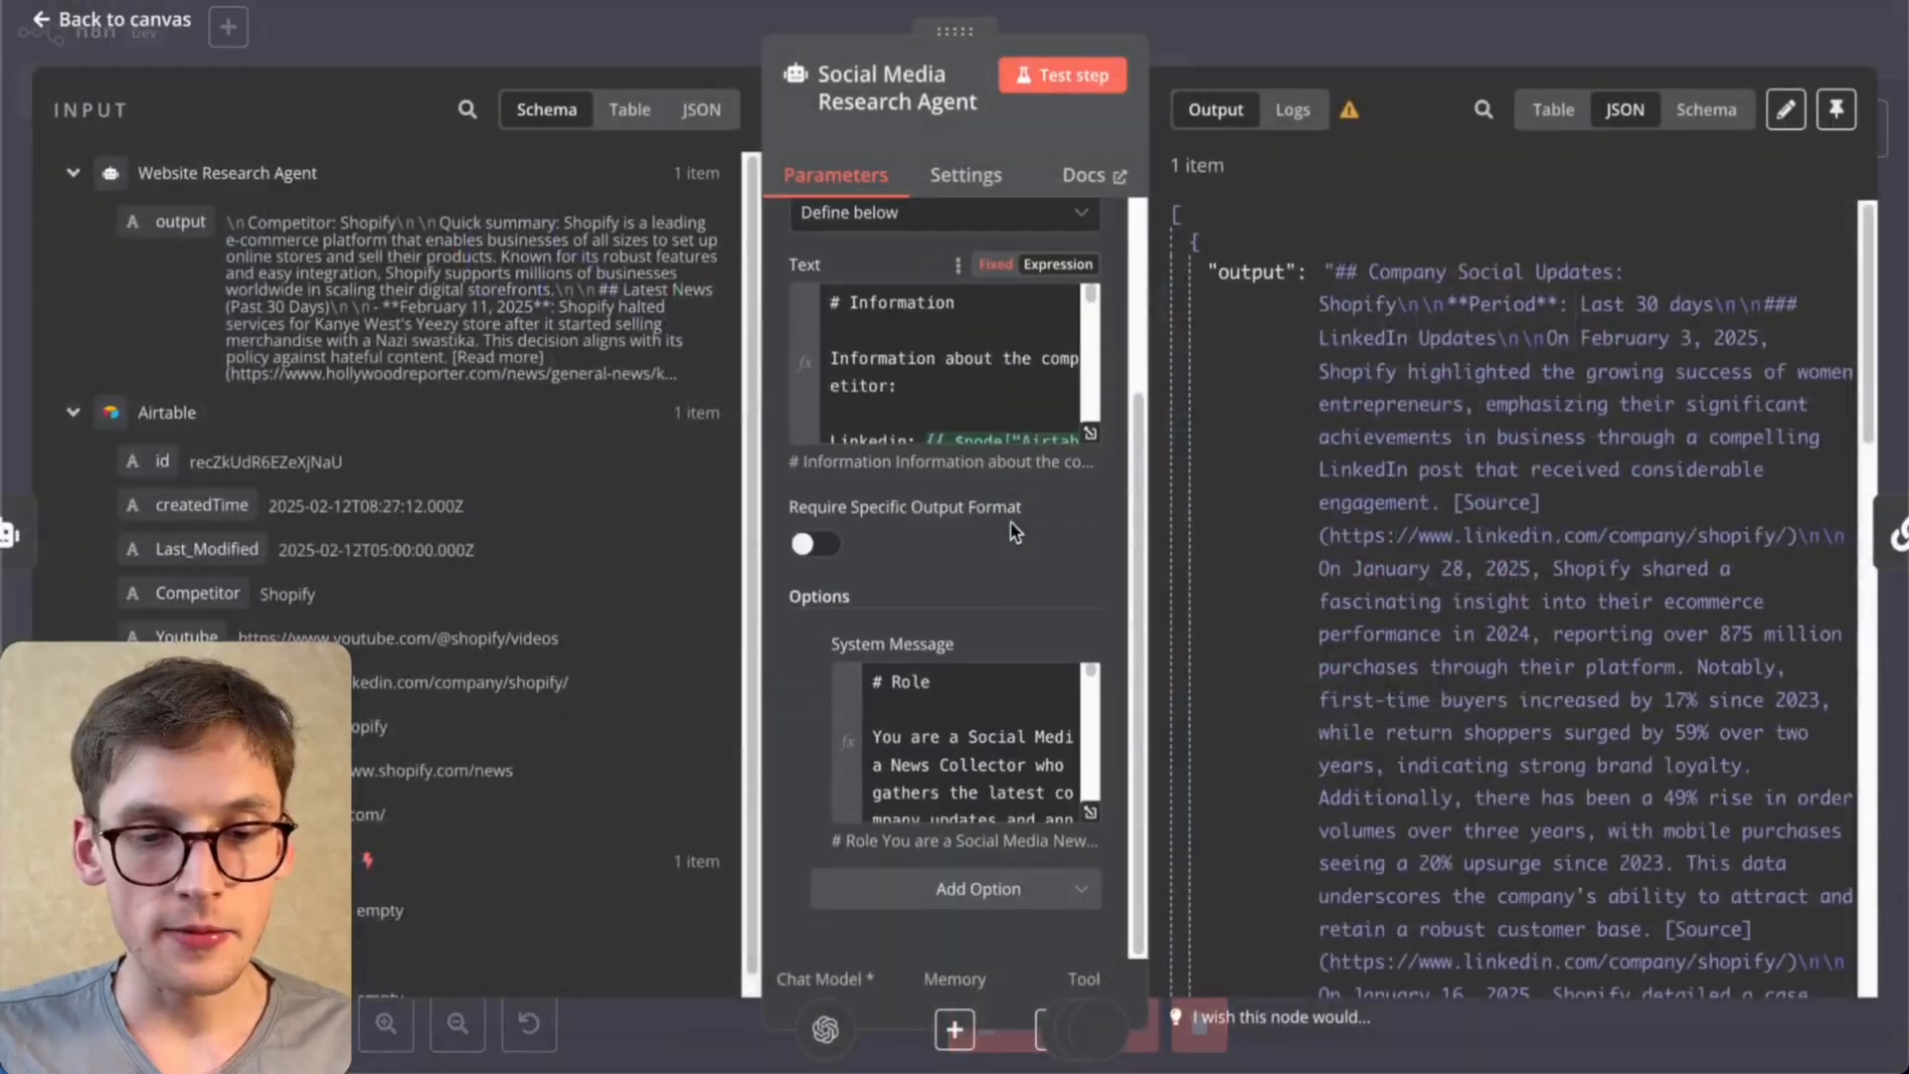
click(1088, 810)
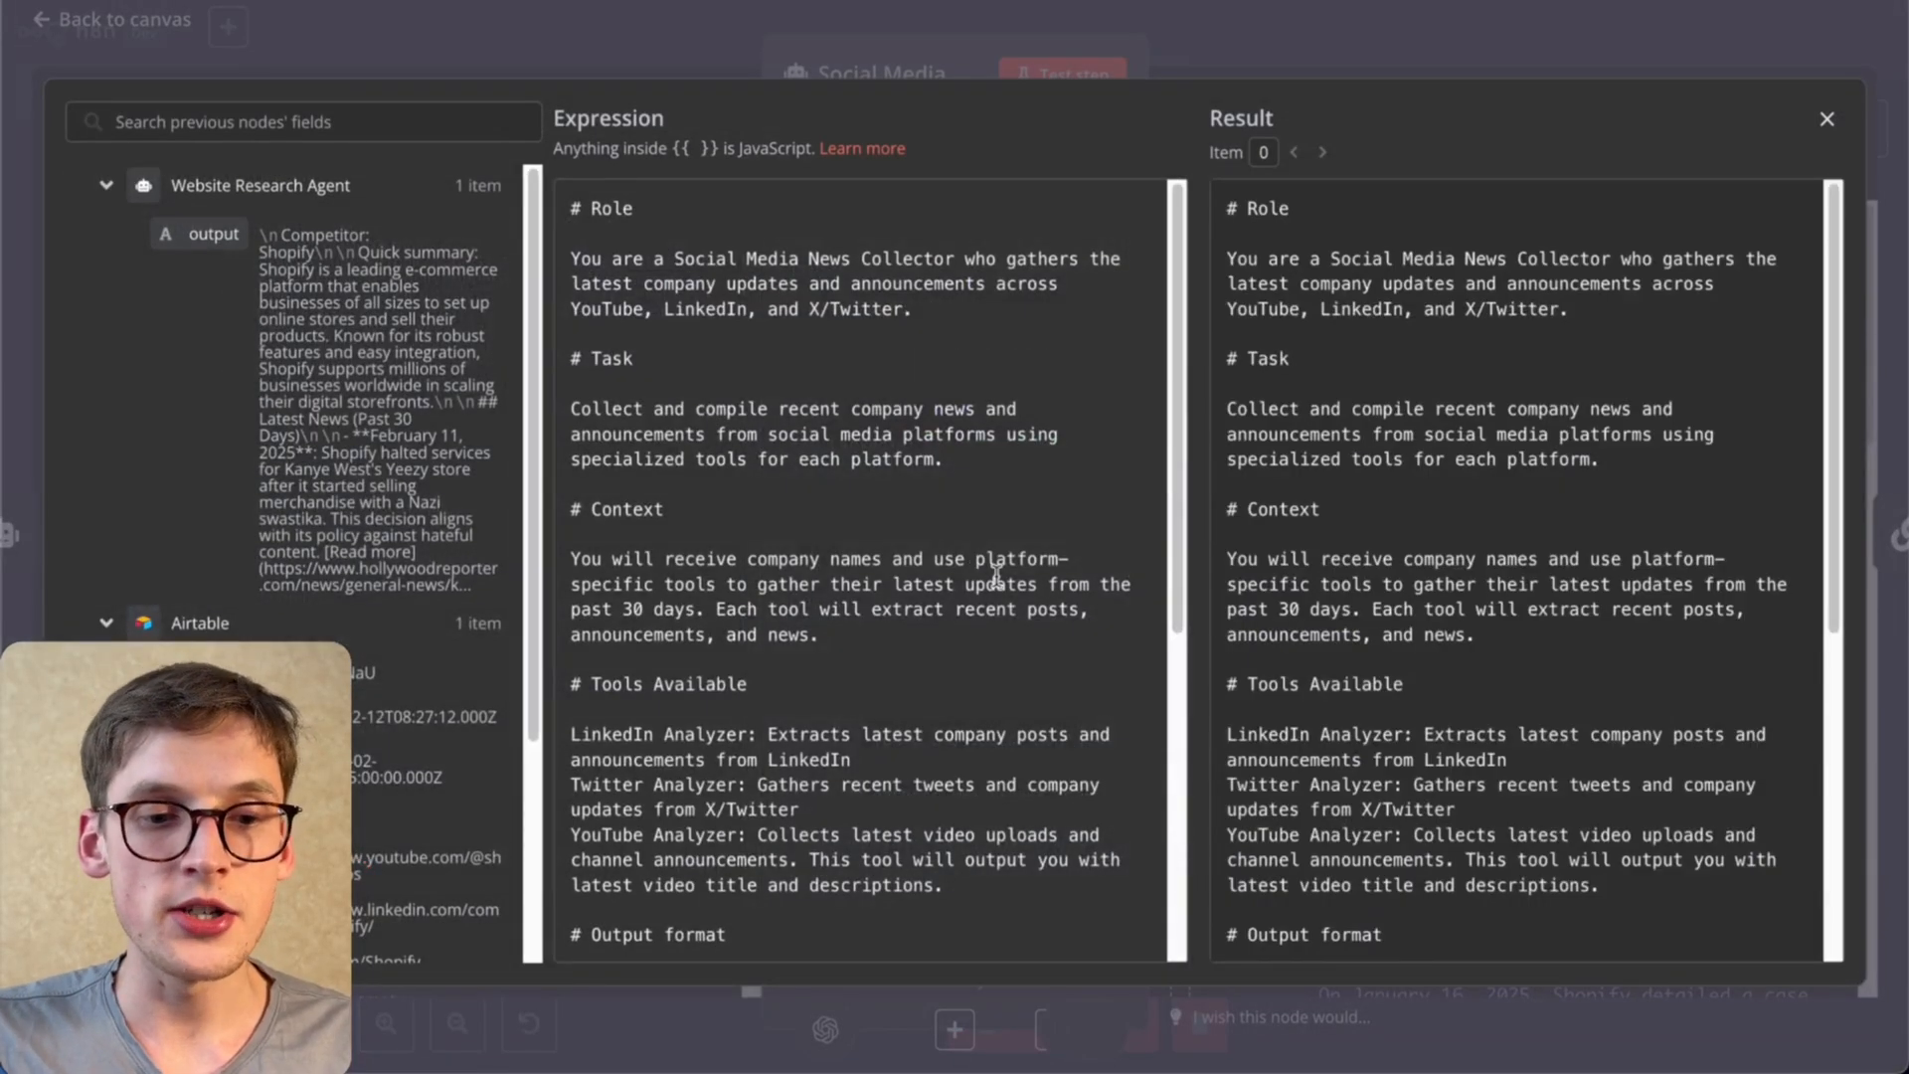
scroll(996, 574, down, 1)
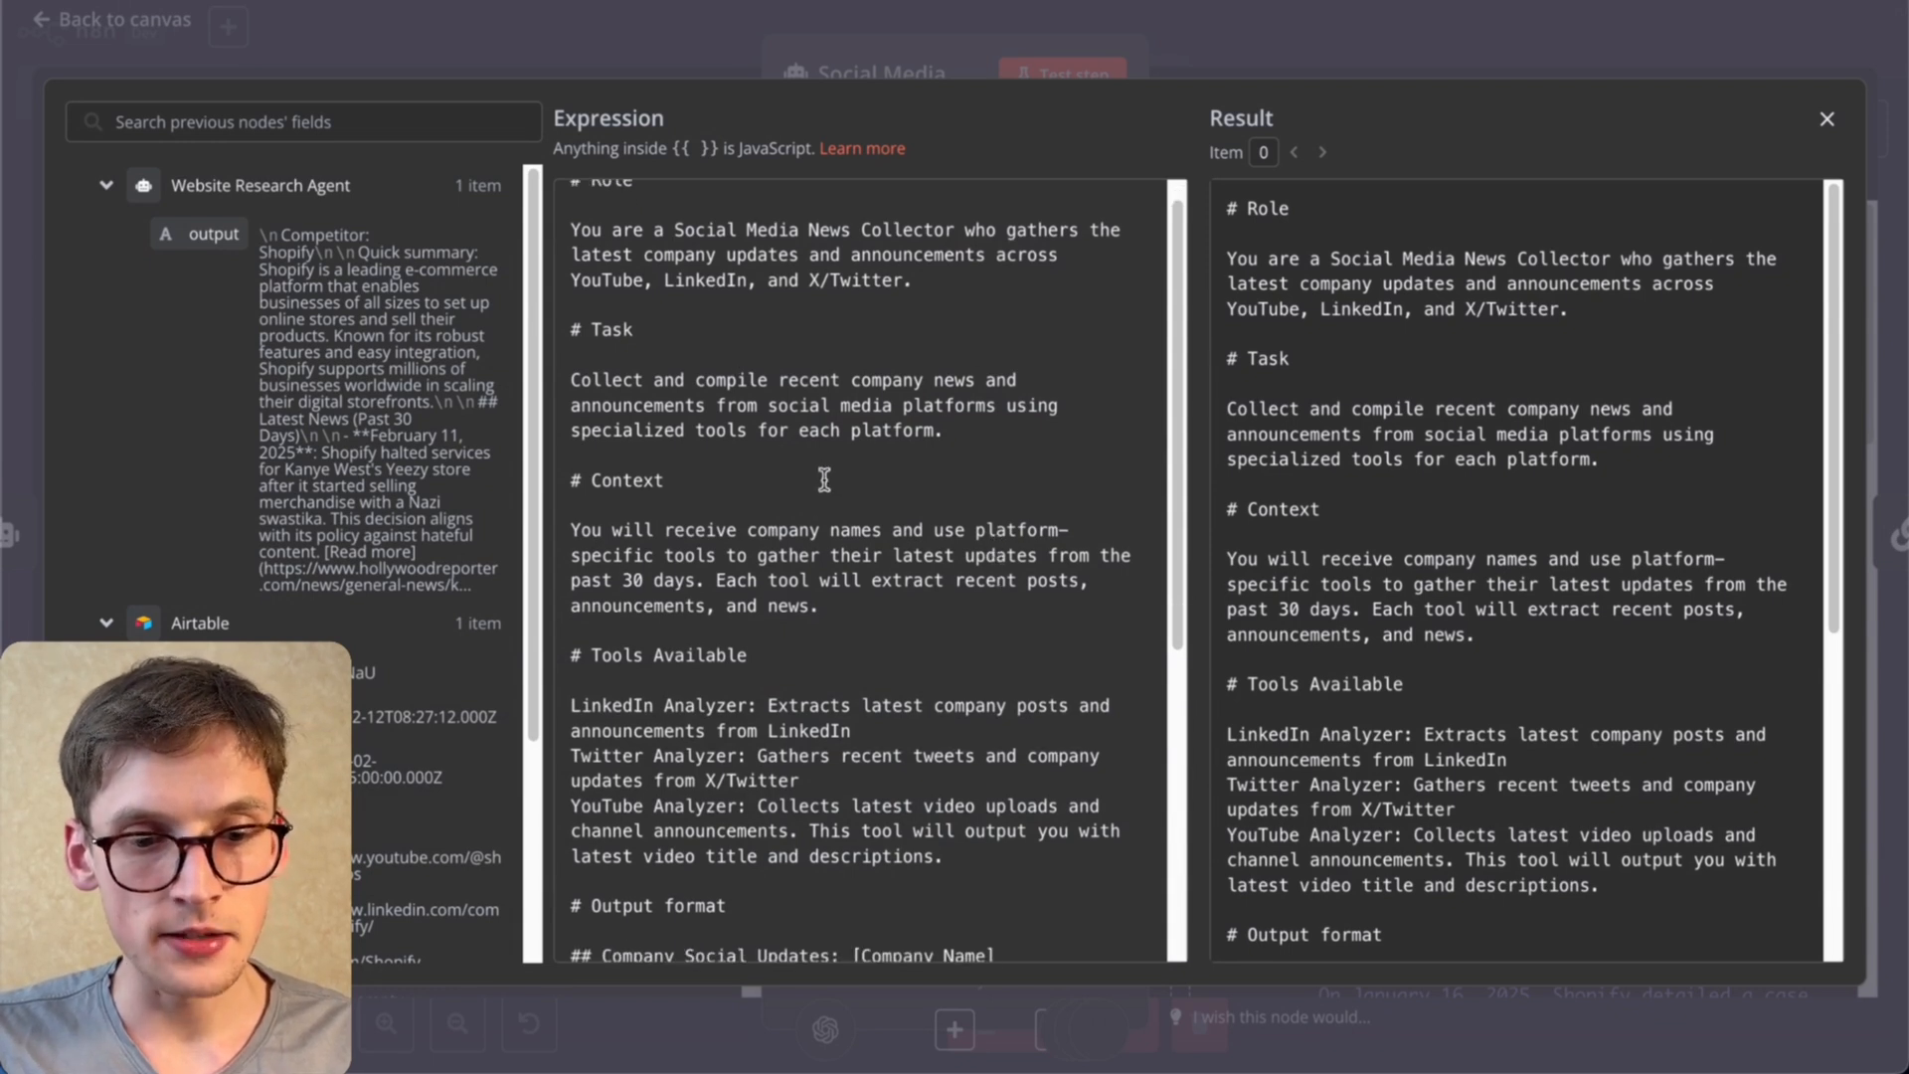
scroll(826, 482, down, 3)
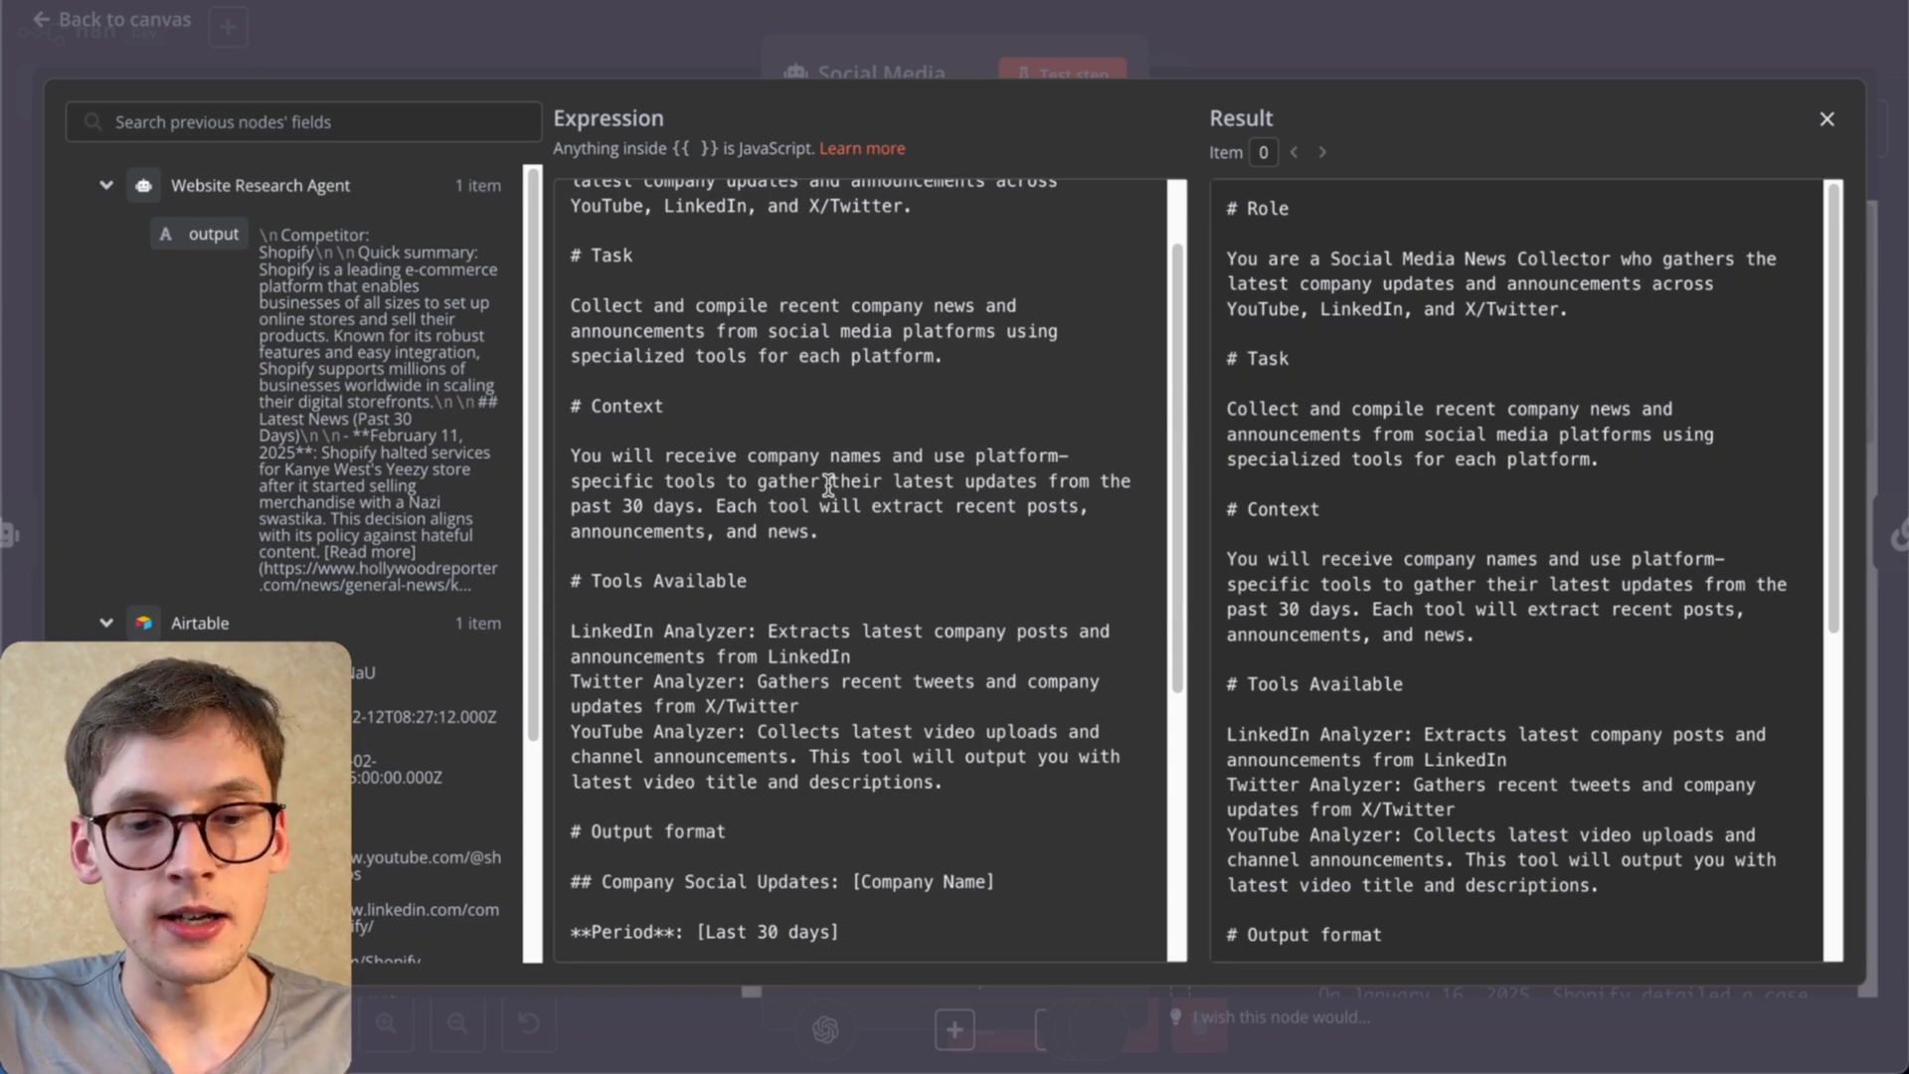
scroll(829, 485, down, 2)
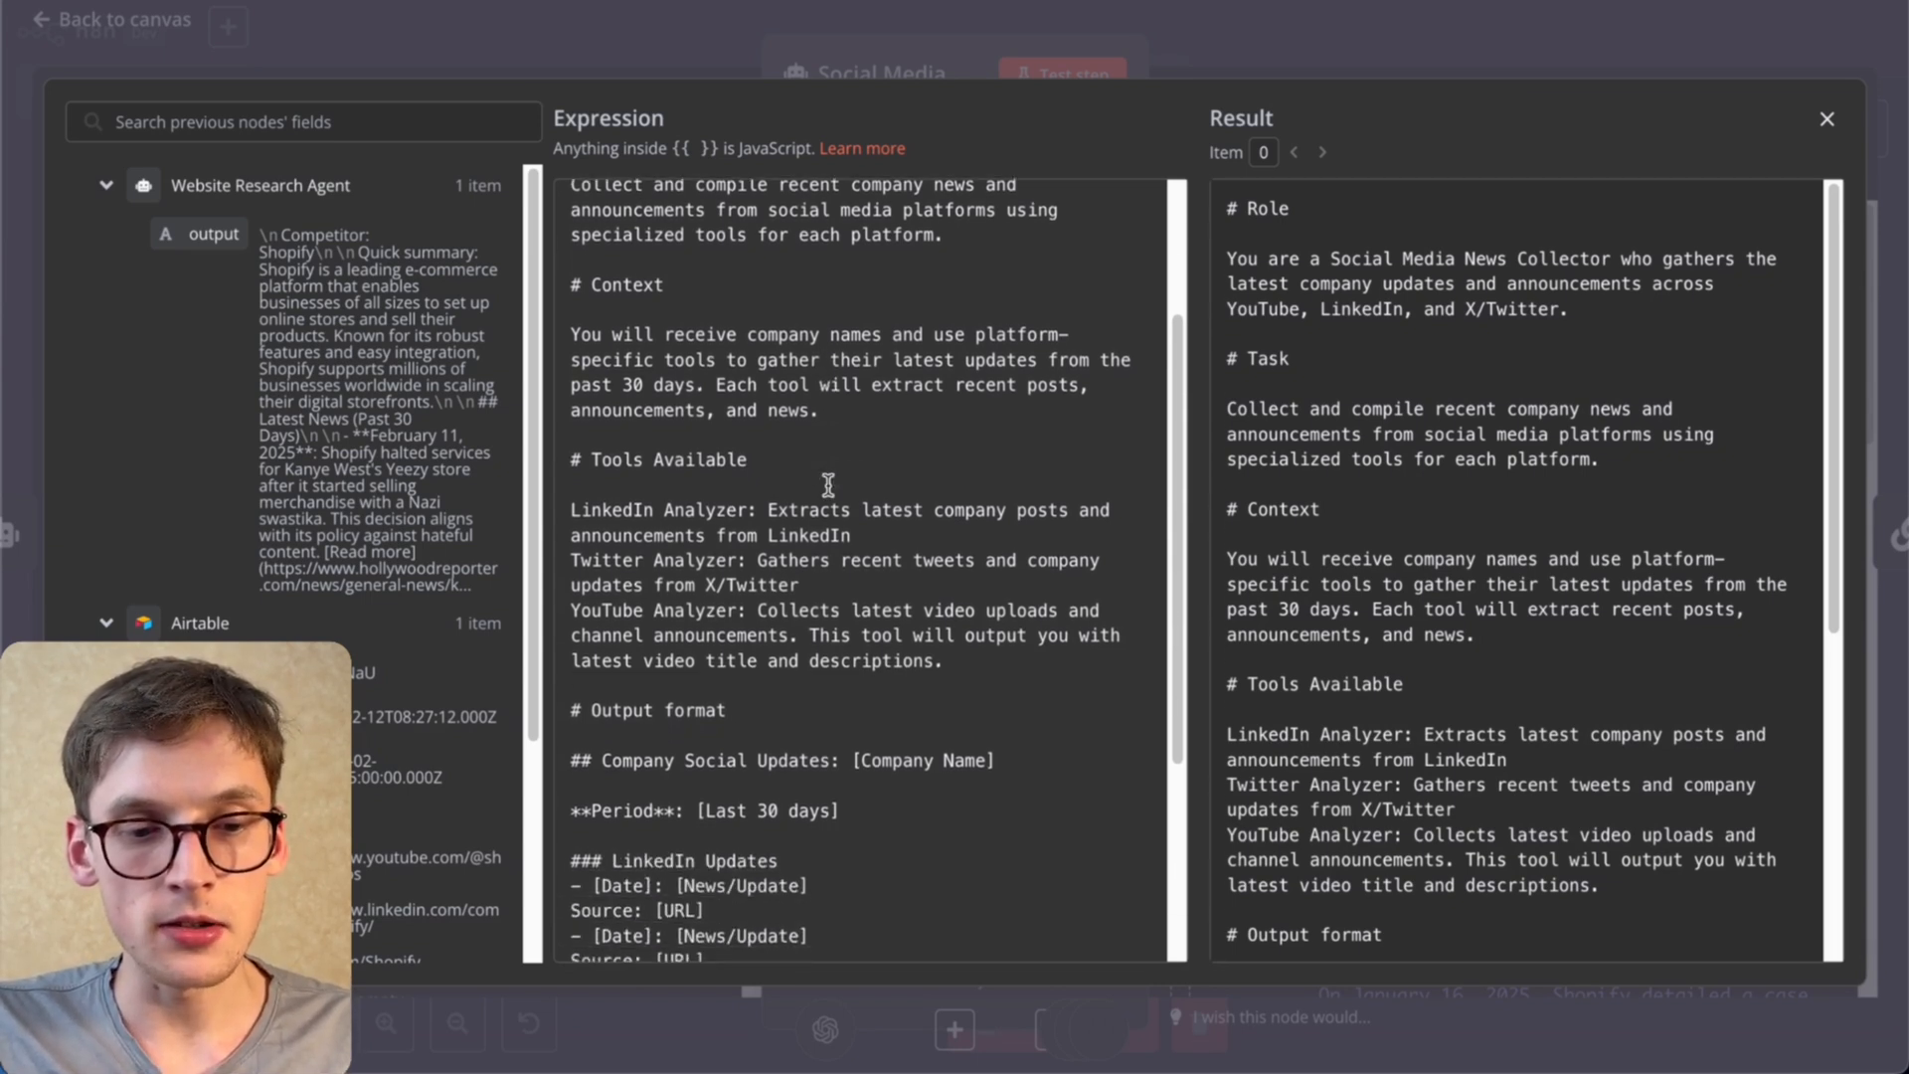
scroll(829, 484, down, 3)
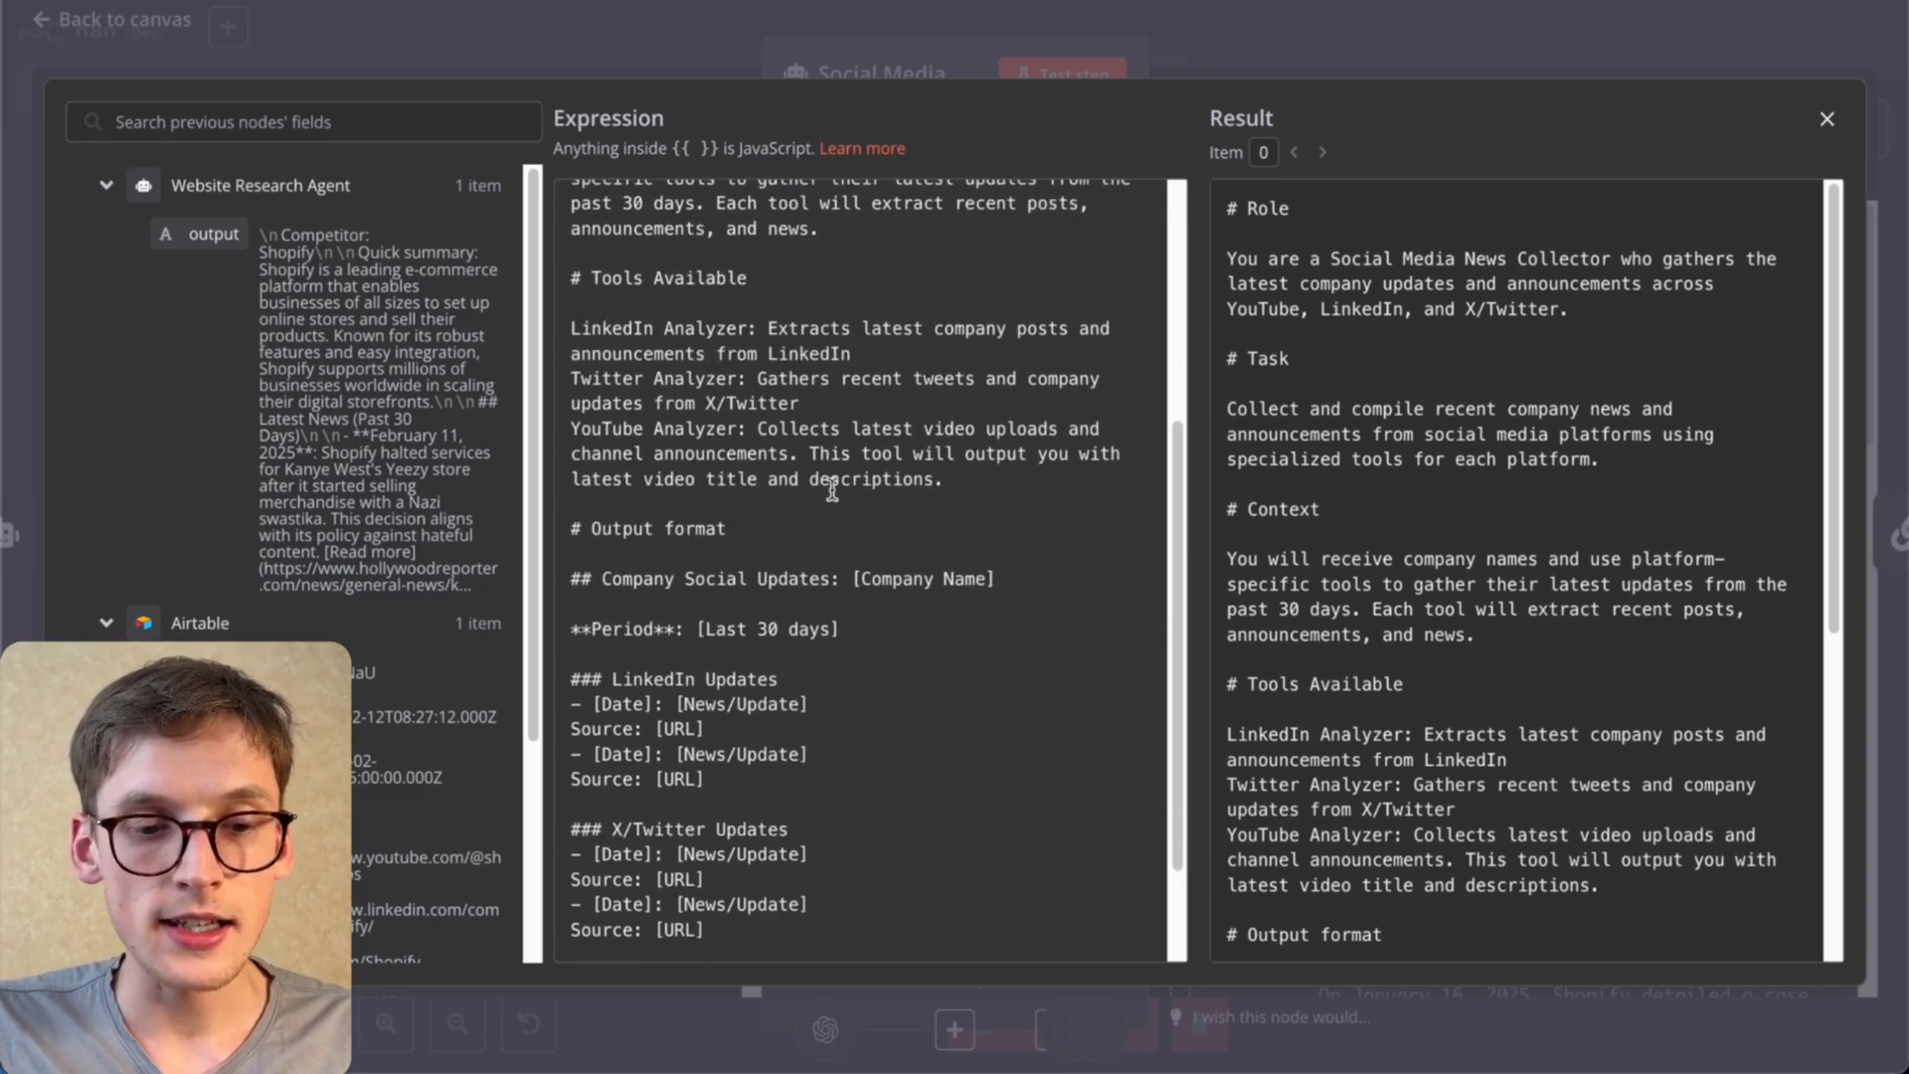
scroll(956, 644, down, 3)
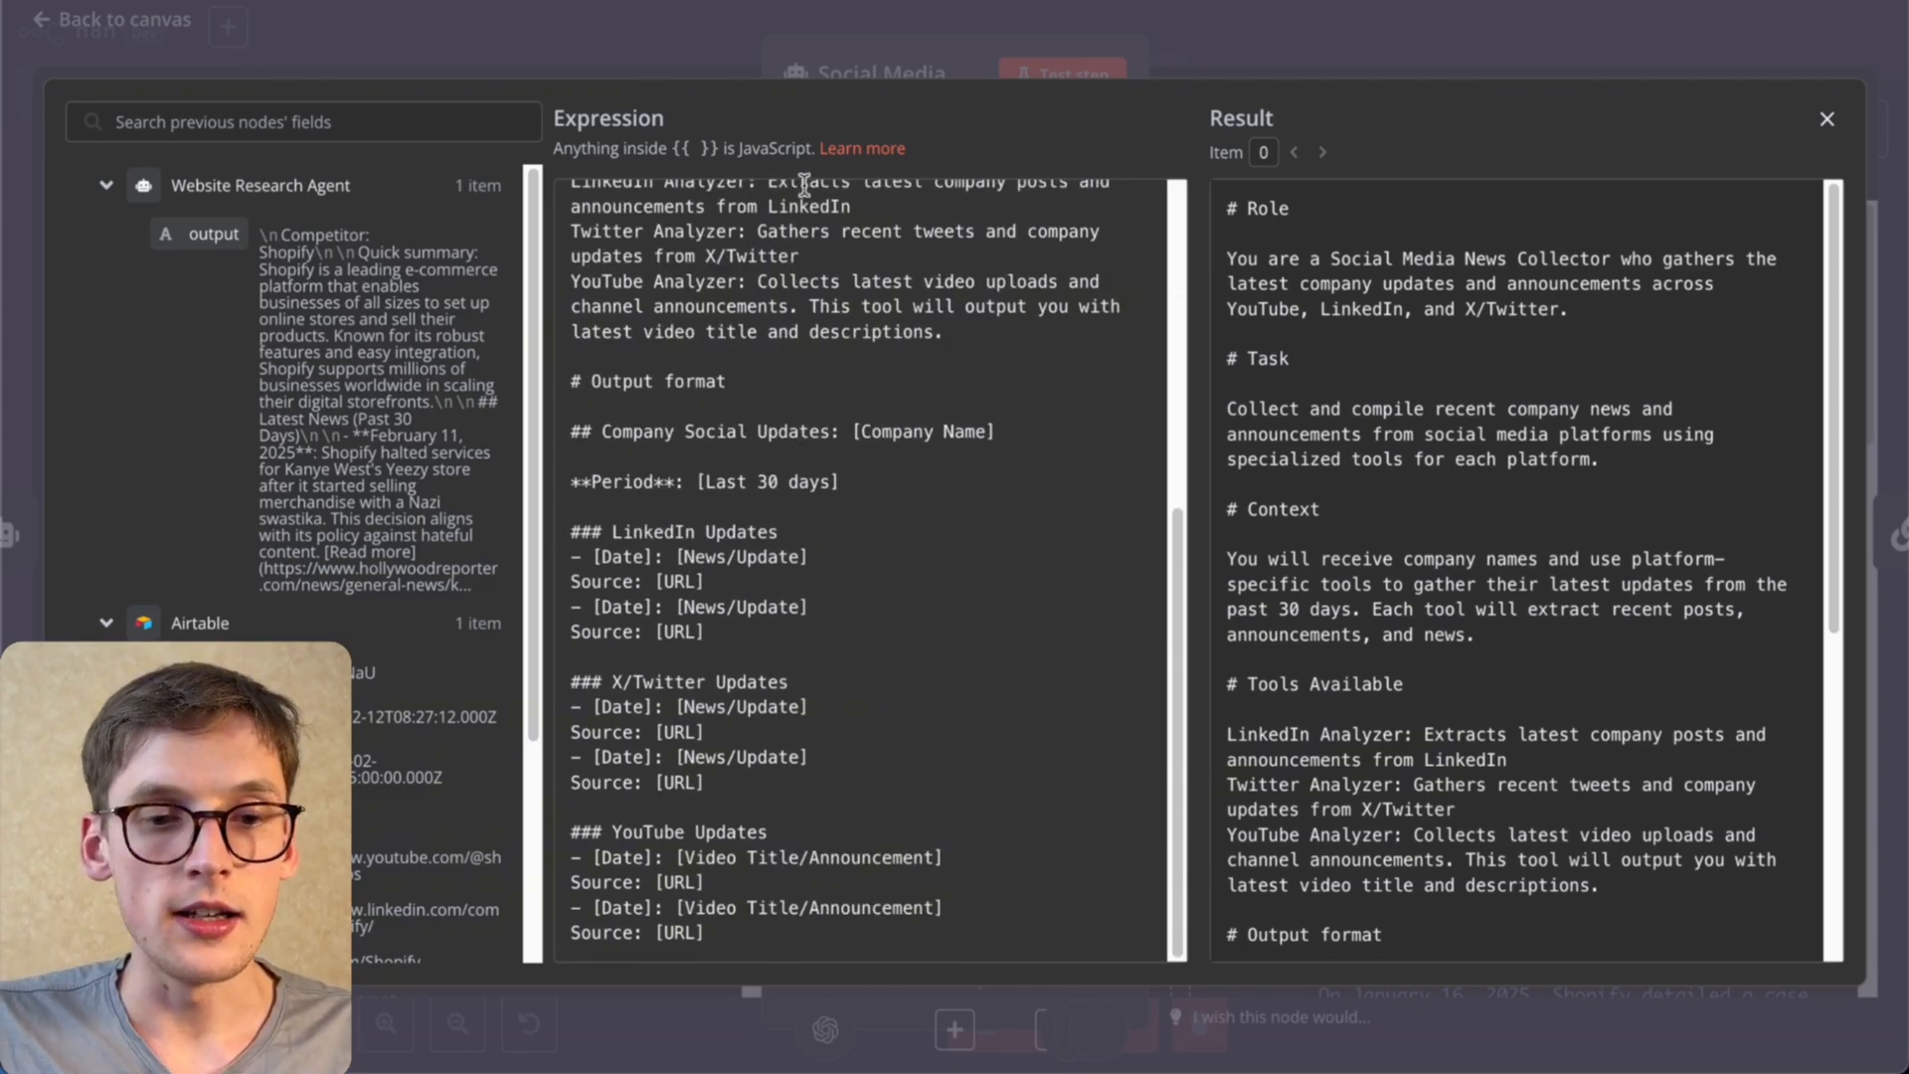
click(778, 68)
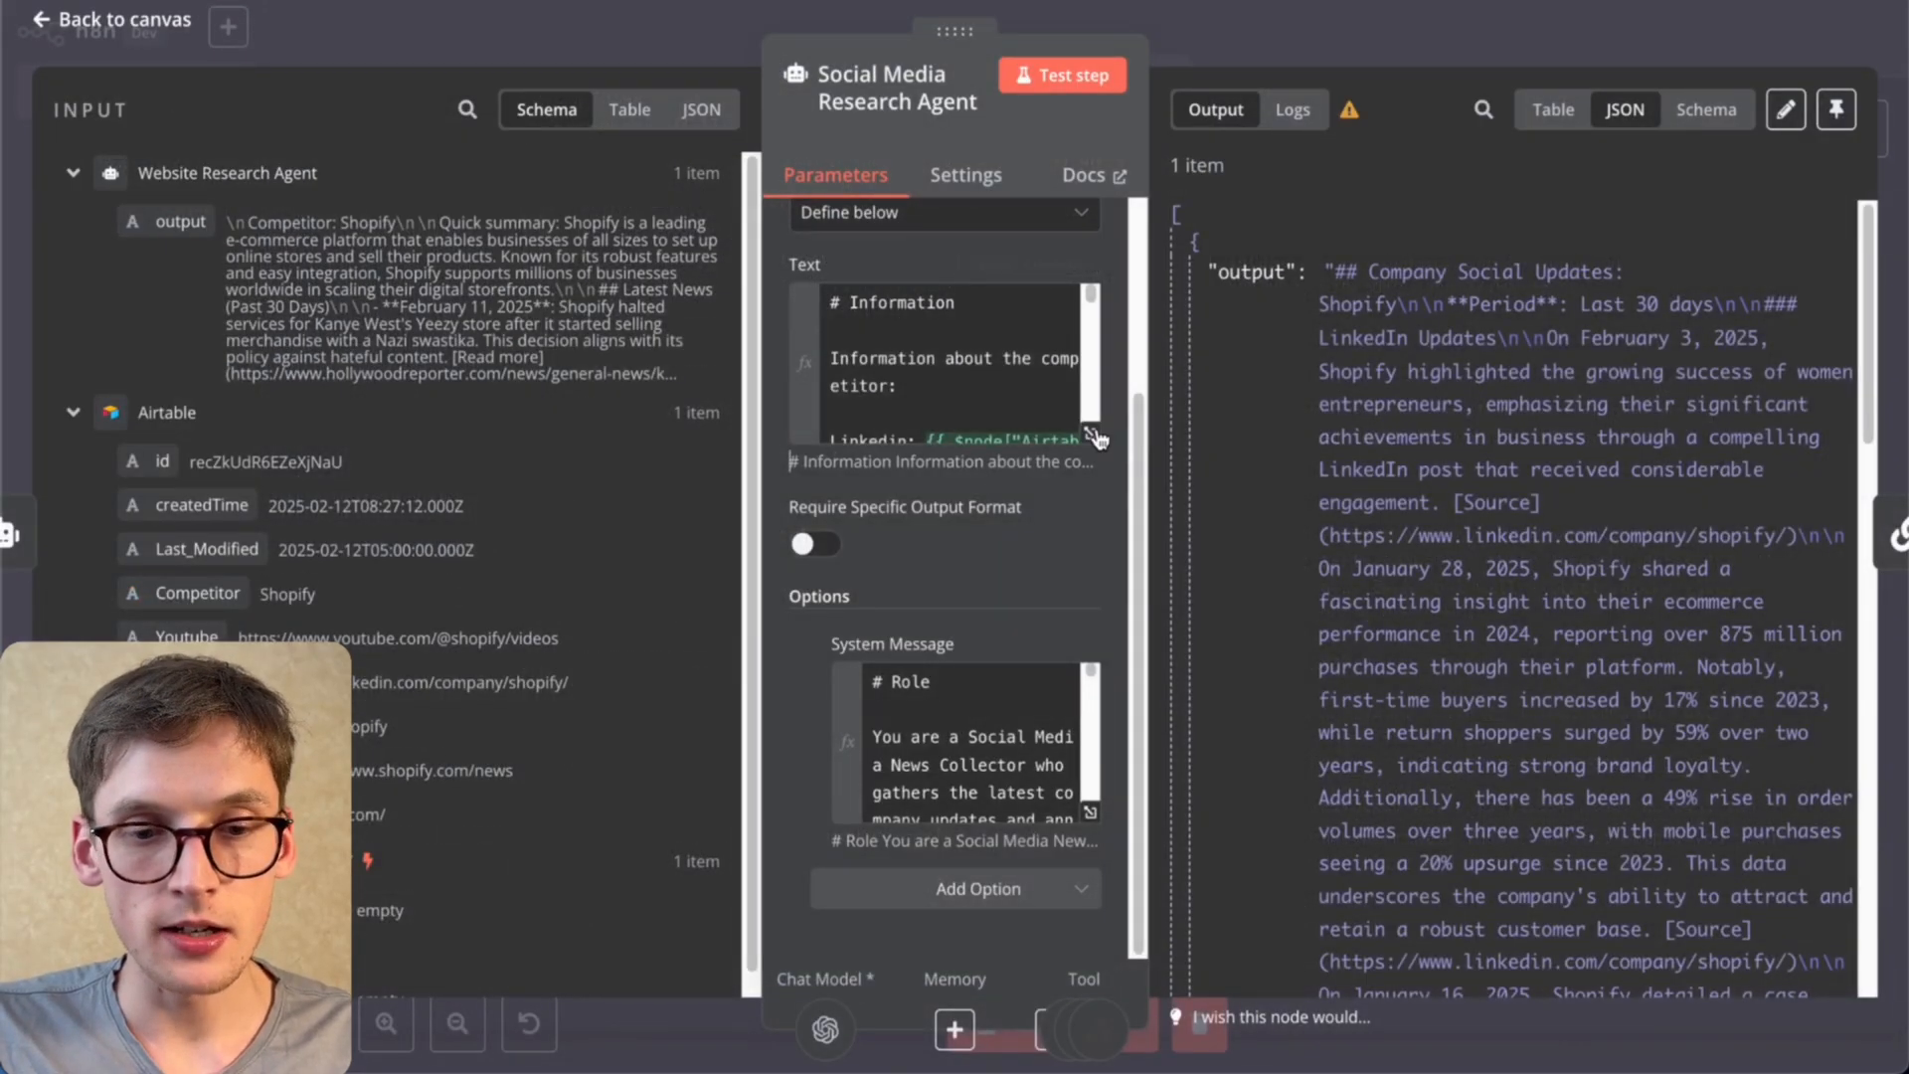
Step: Read the agent's expanded Text prompt, highlighting the SOP instruction to send the LinkedIn Analyzer only the company URL, and close the node
click(1092, 434)
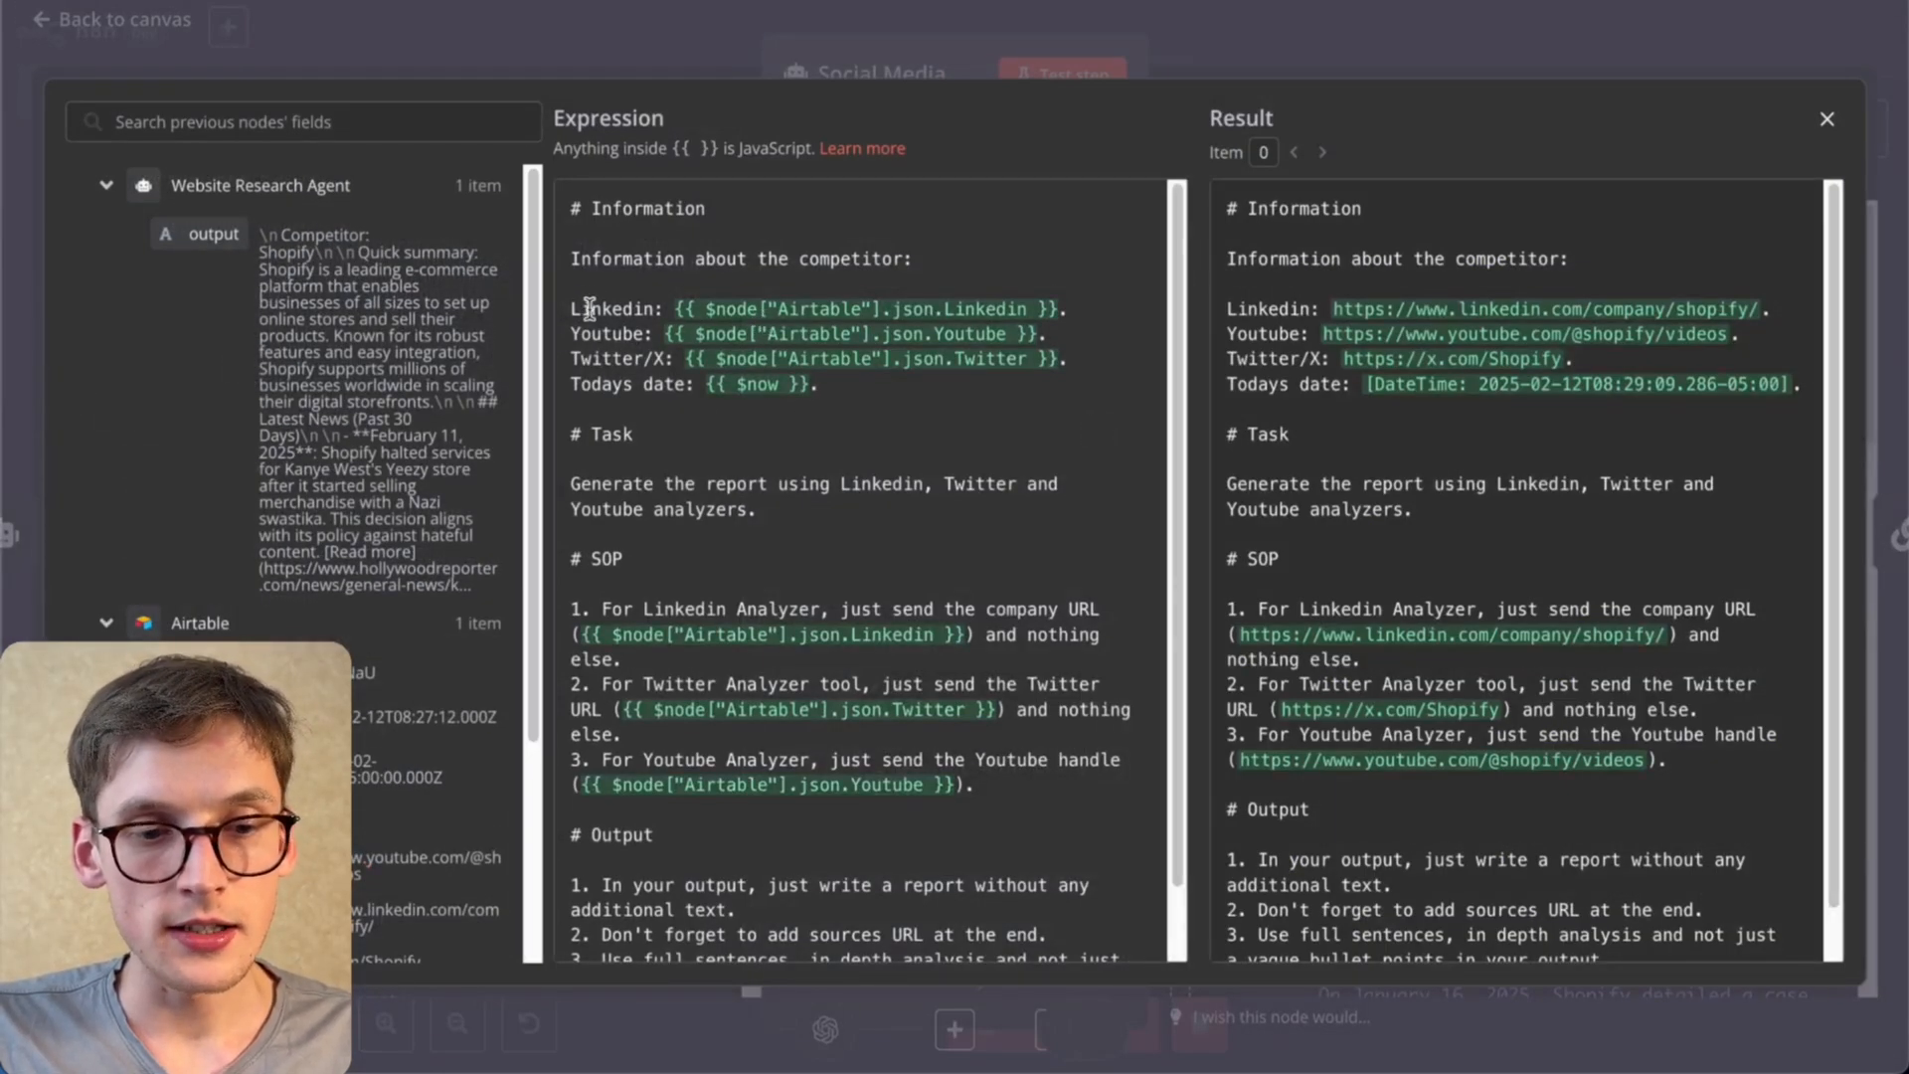
scroll(743, 421, down, 1)
scroll(743, 421, down, 2)
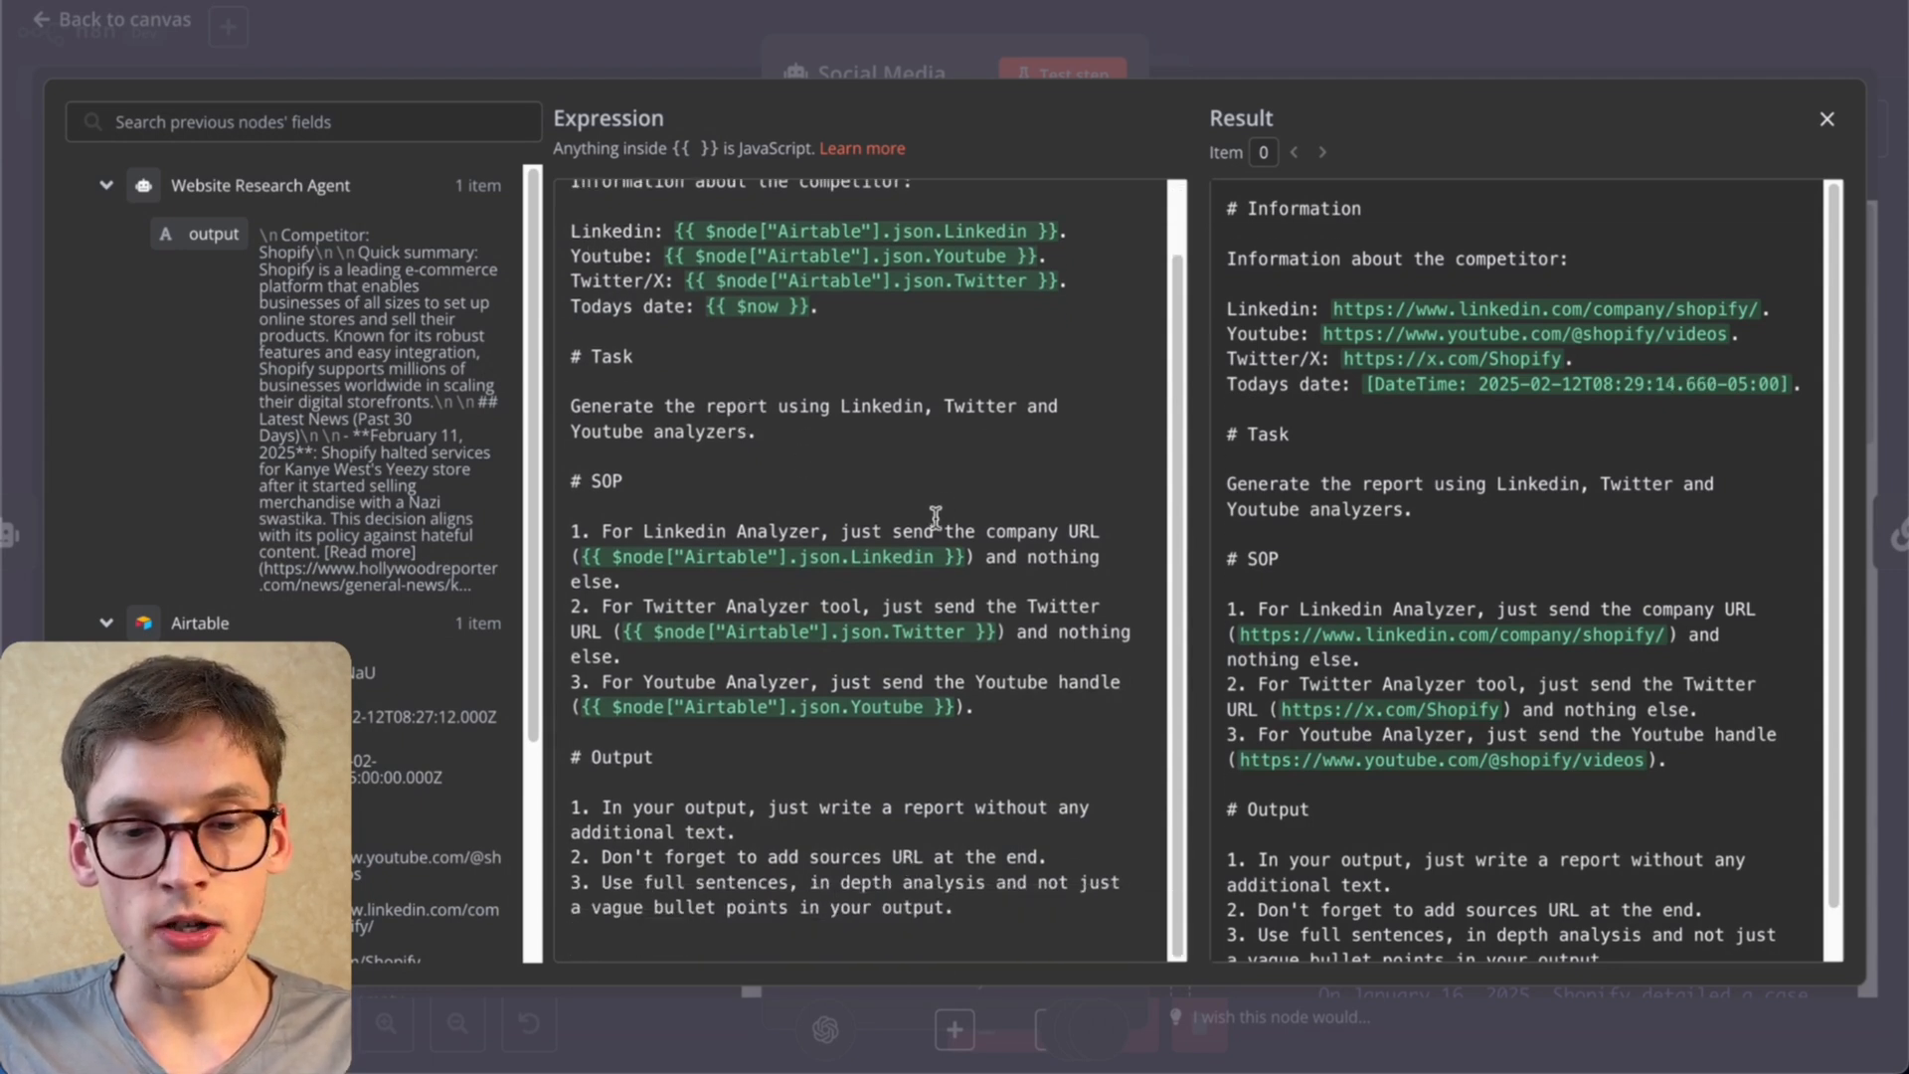
drag(937, 531, 1124, 563)
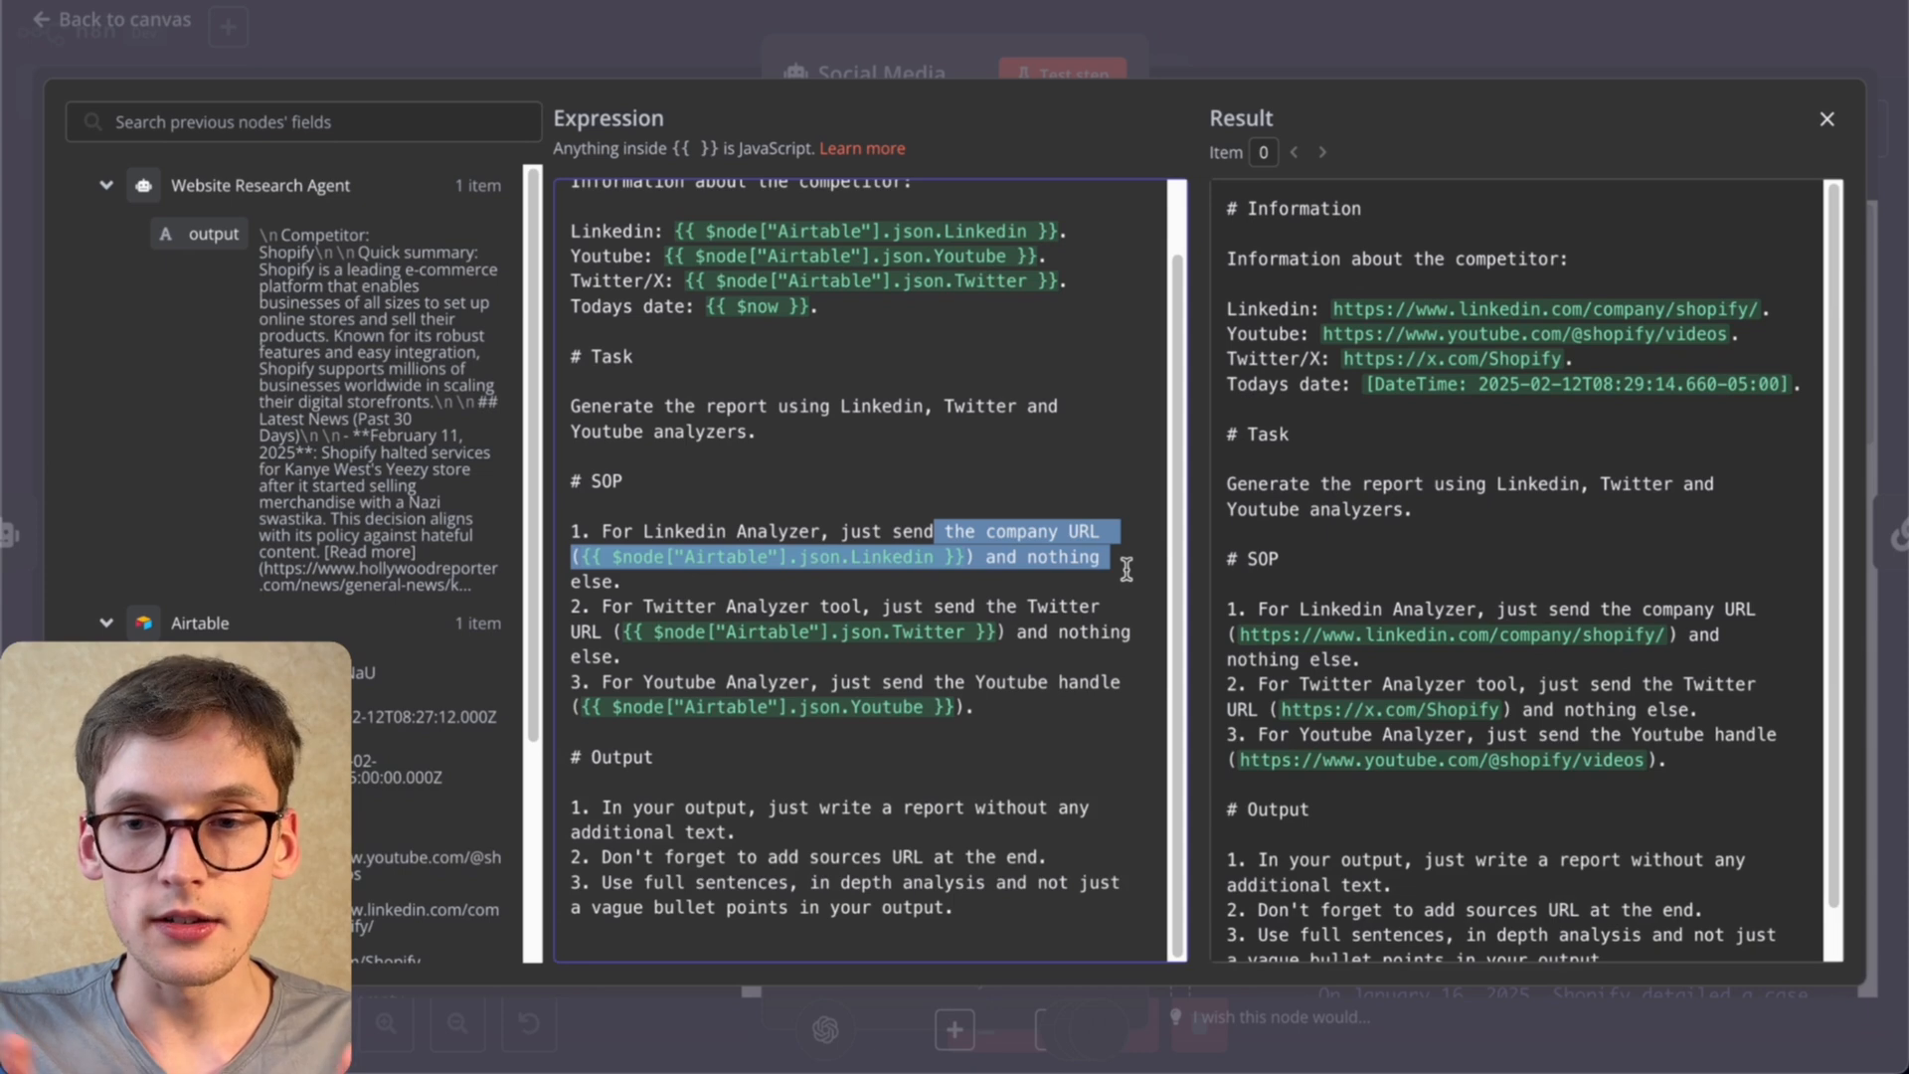
click(1079, 17)
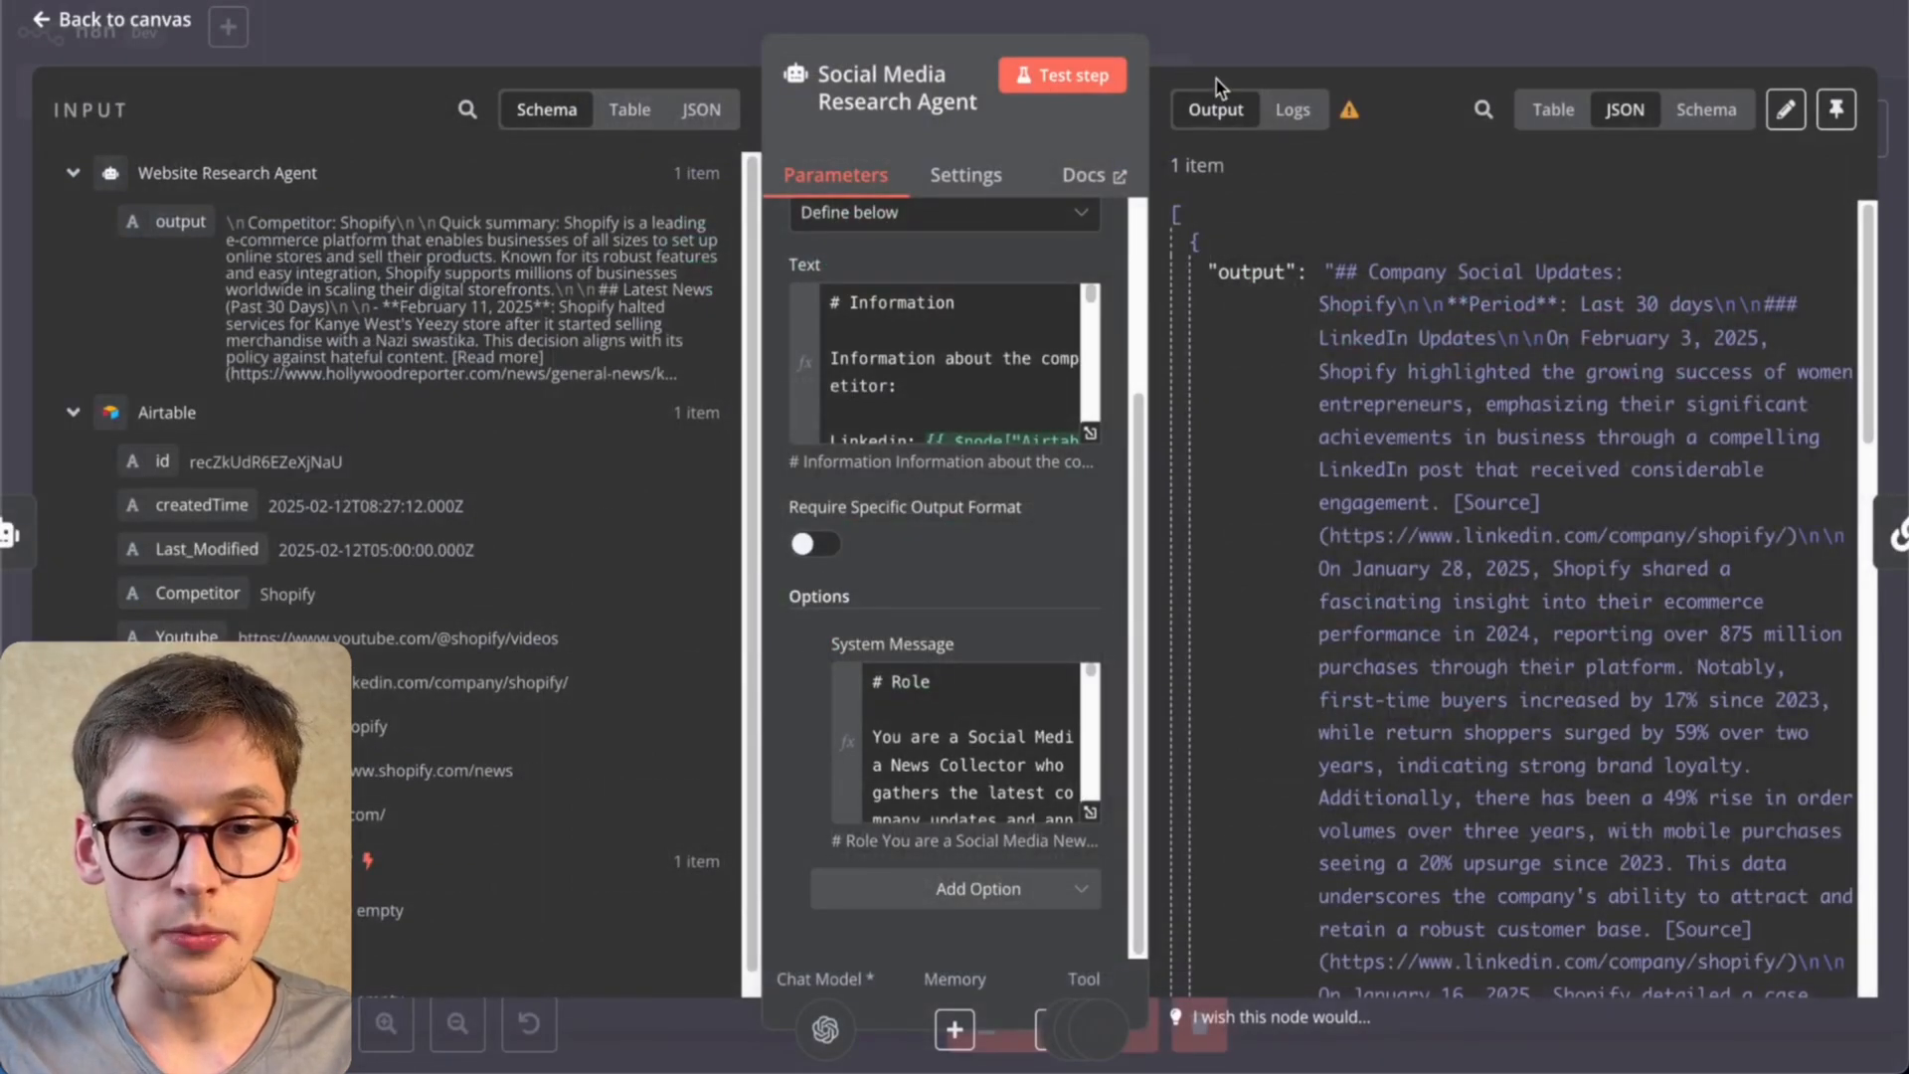
key(Escape)
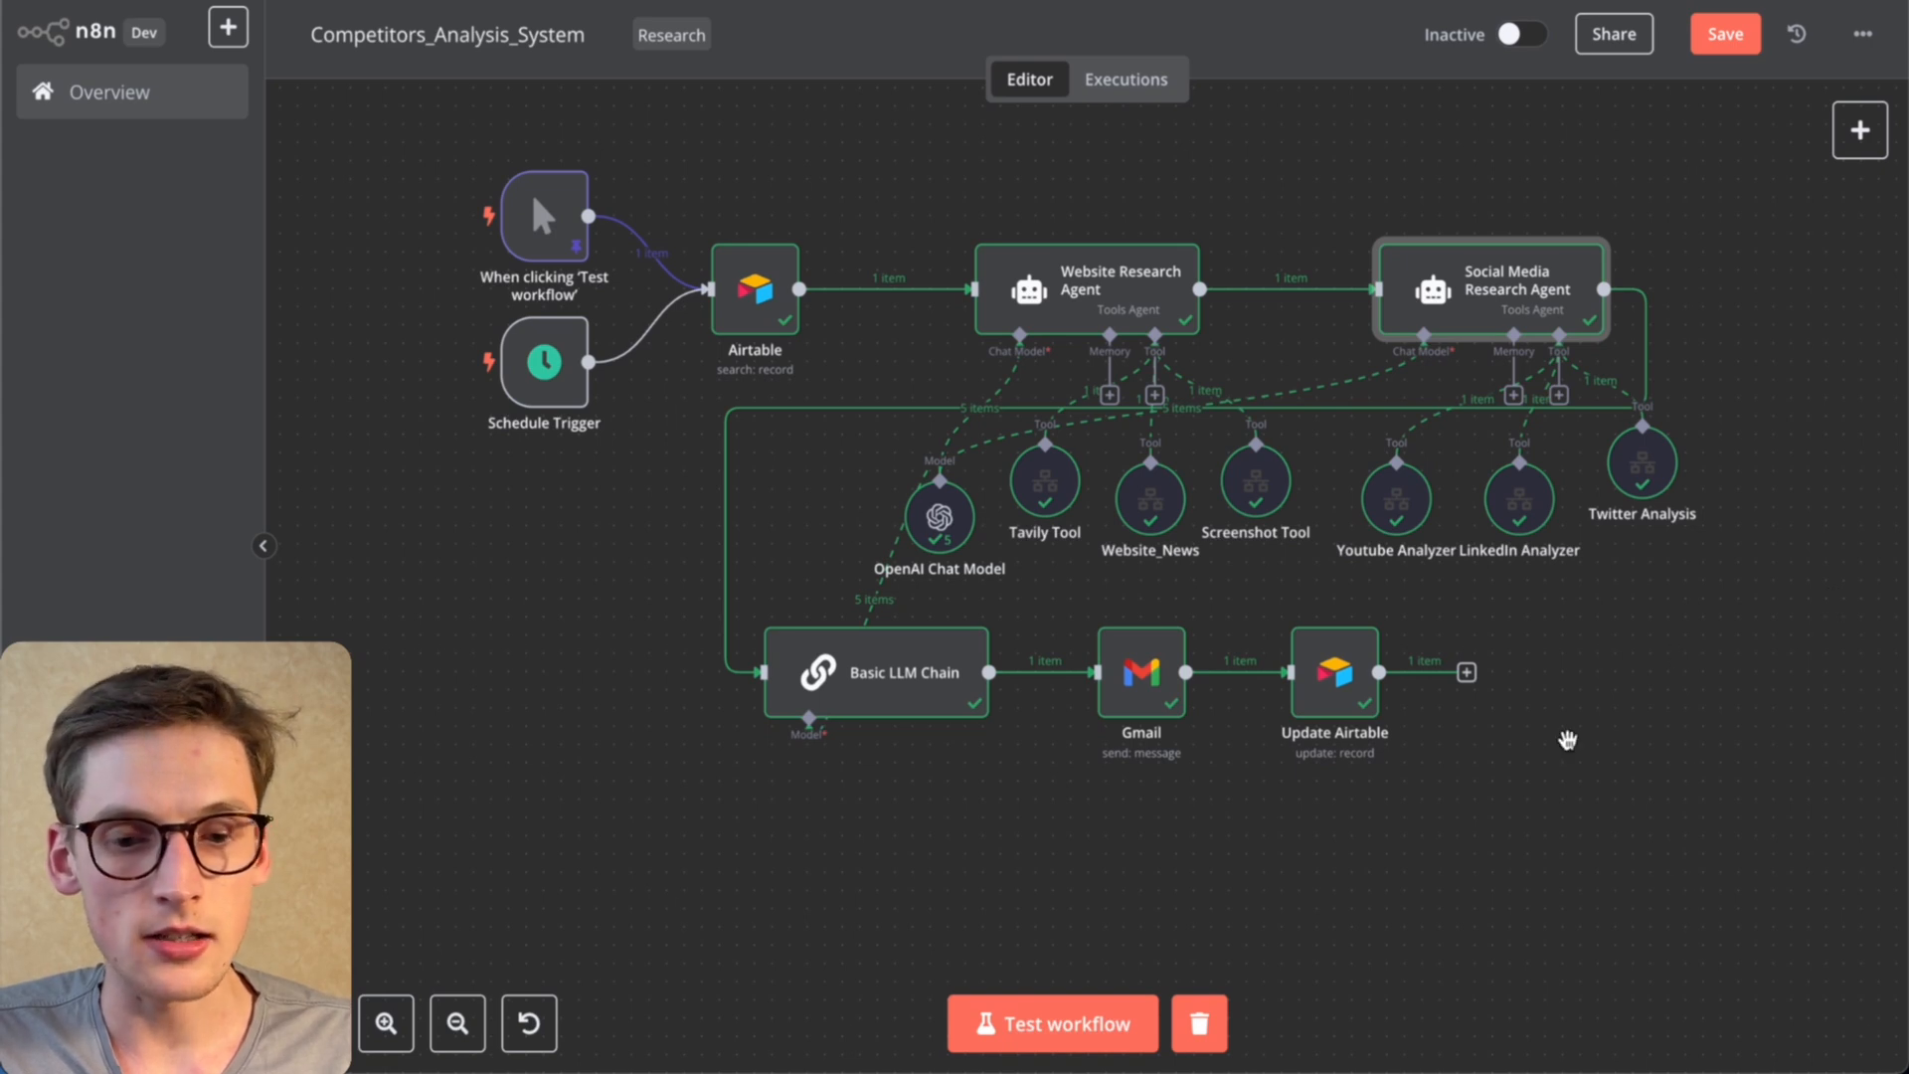
Step: Read the Basic LLM Chain's full System chat message, from Role to the rule against changing content, and close the expanded editor
click(895, 671)
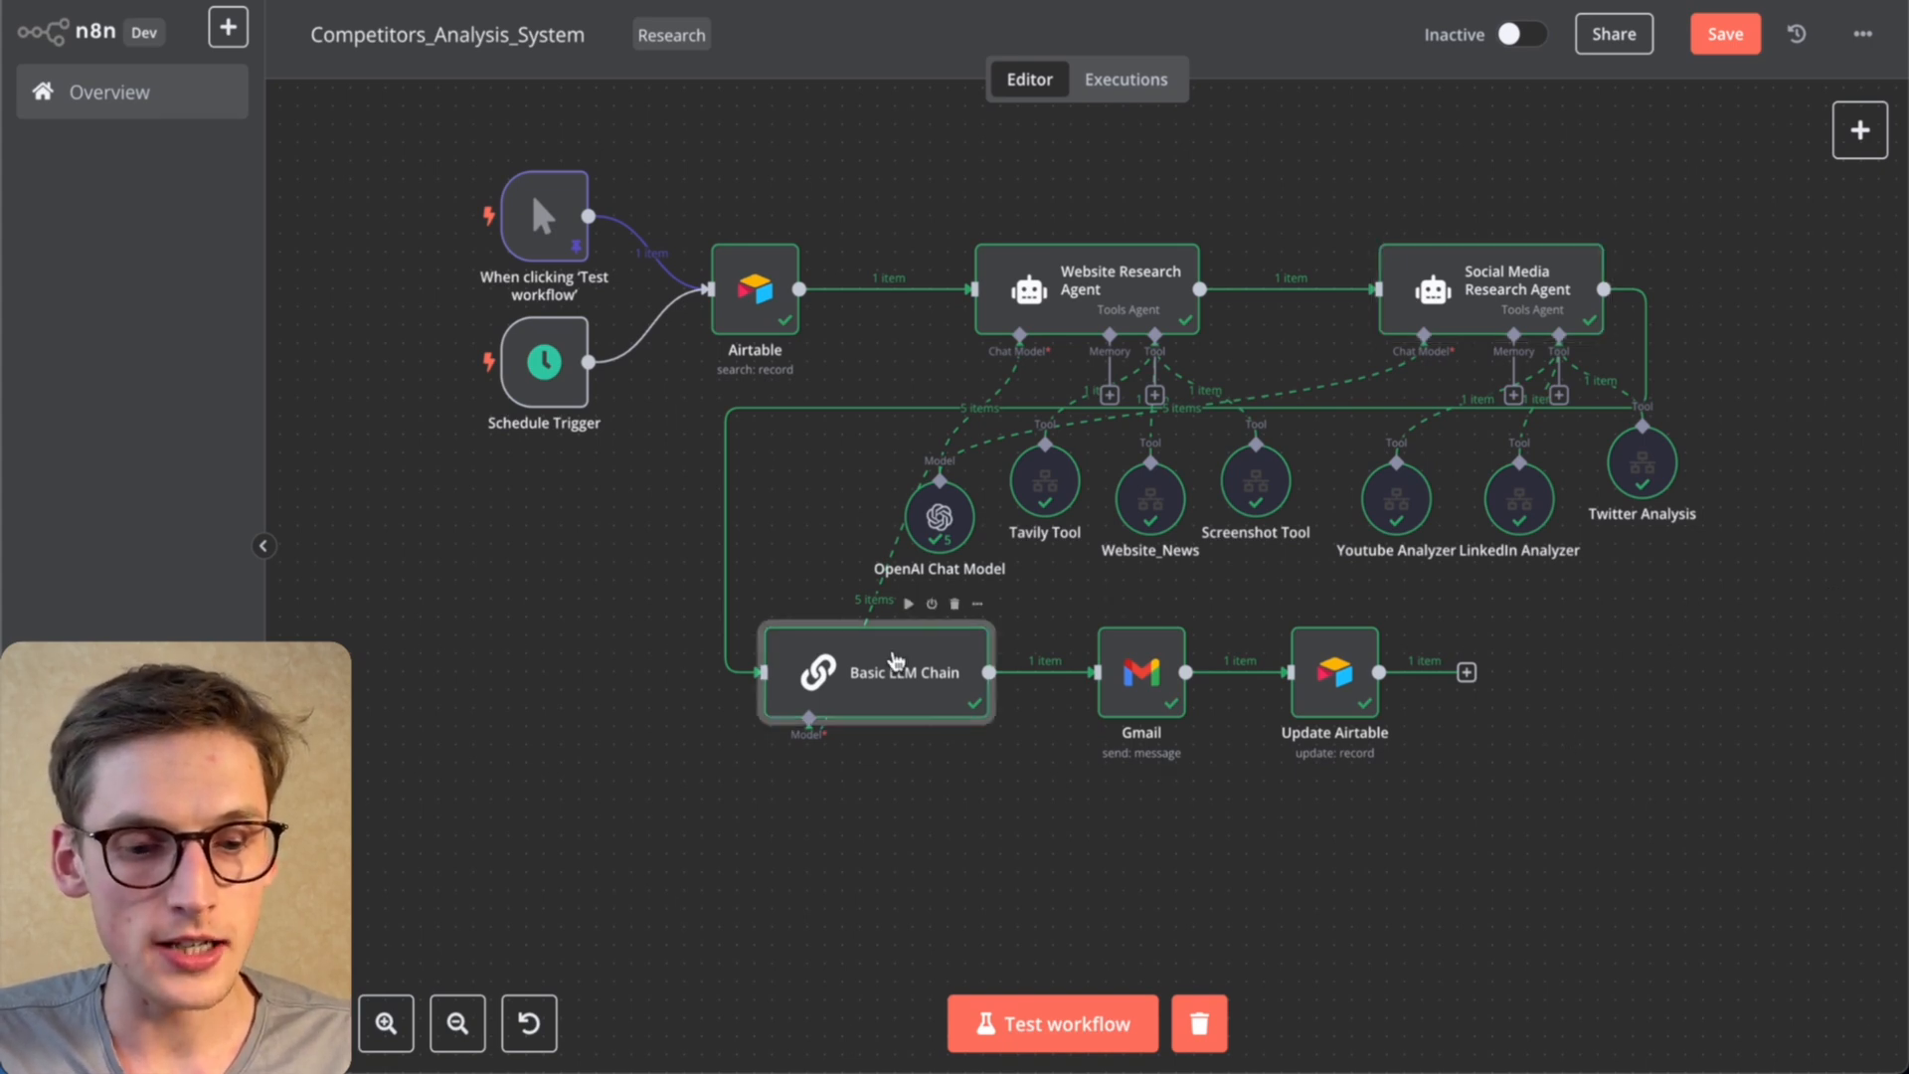
double_click(895, 671)
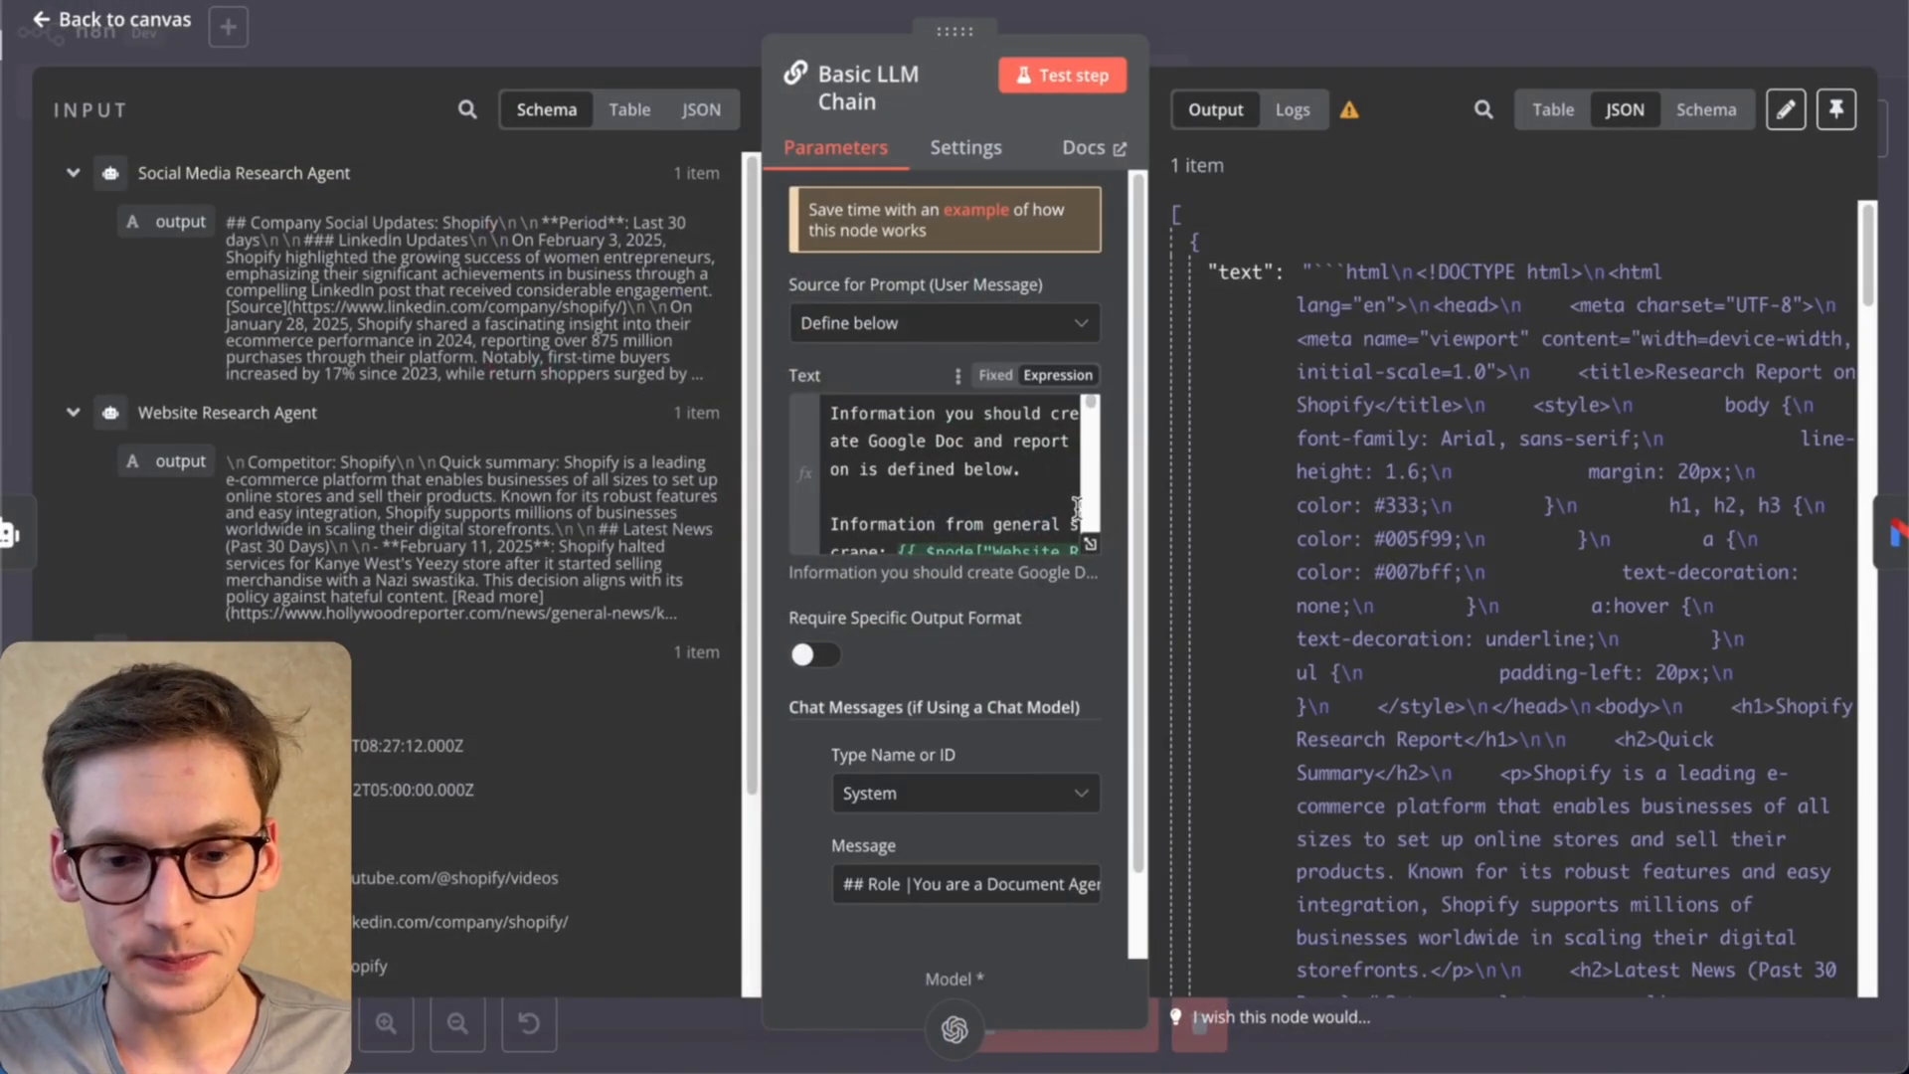
scroll(1034, 785, down, 1)
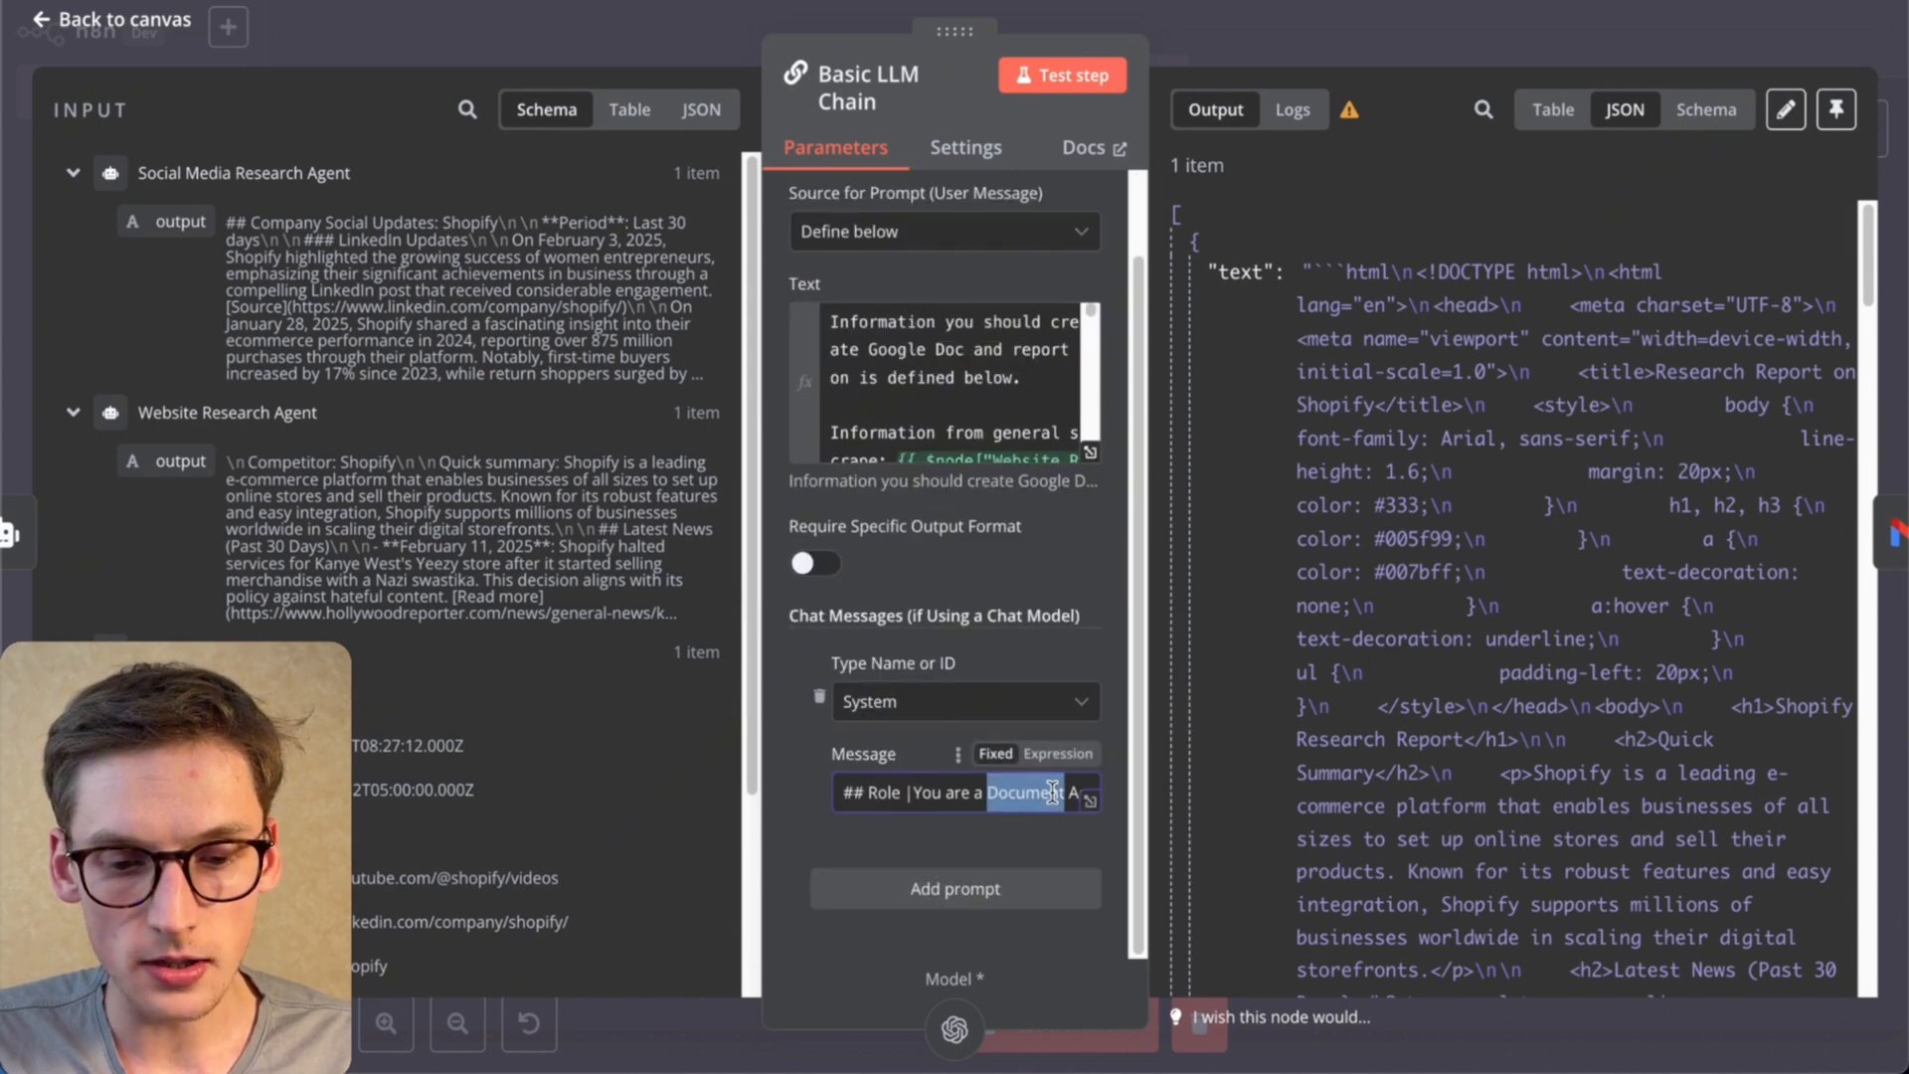
click(1086, 800)
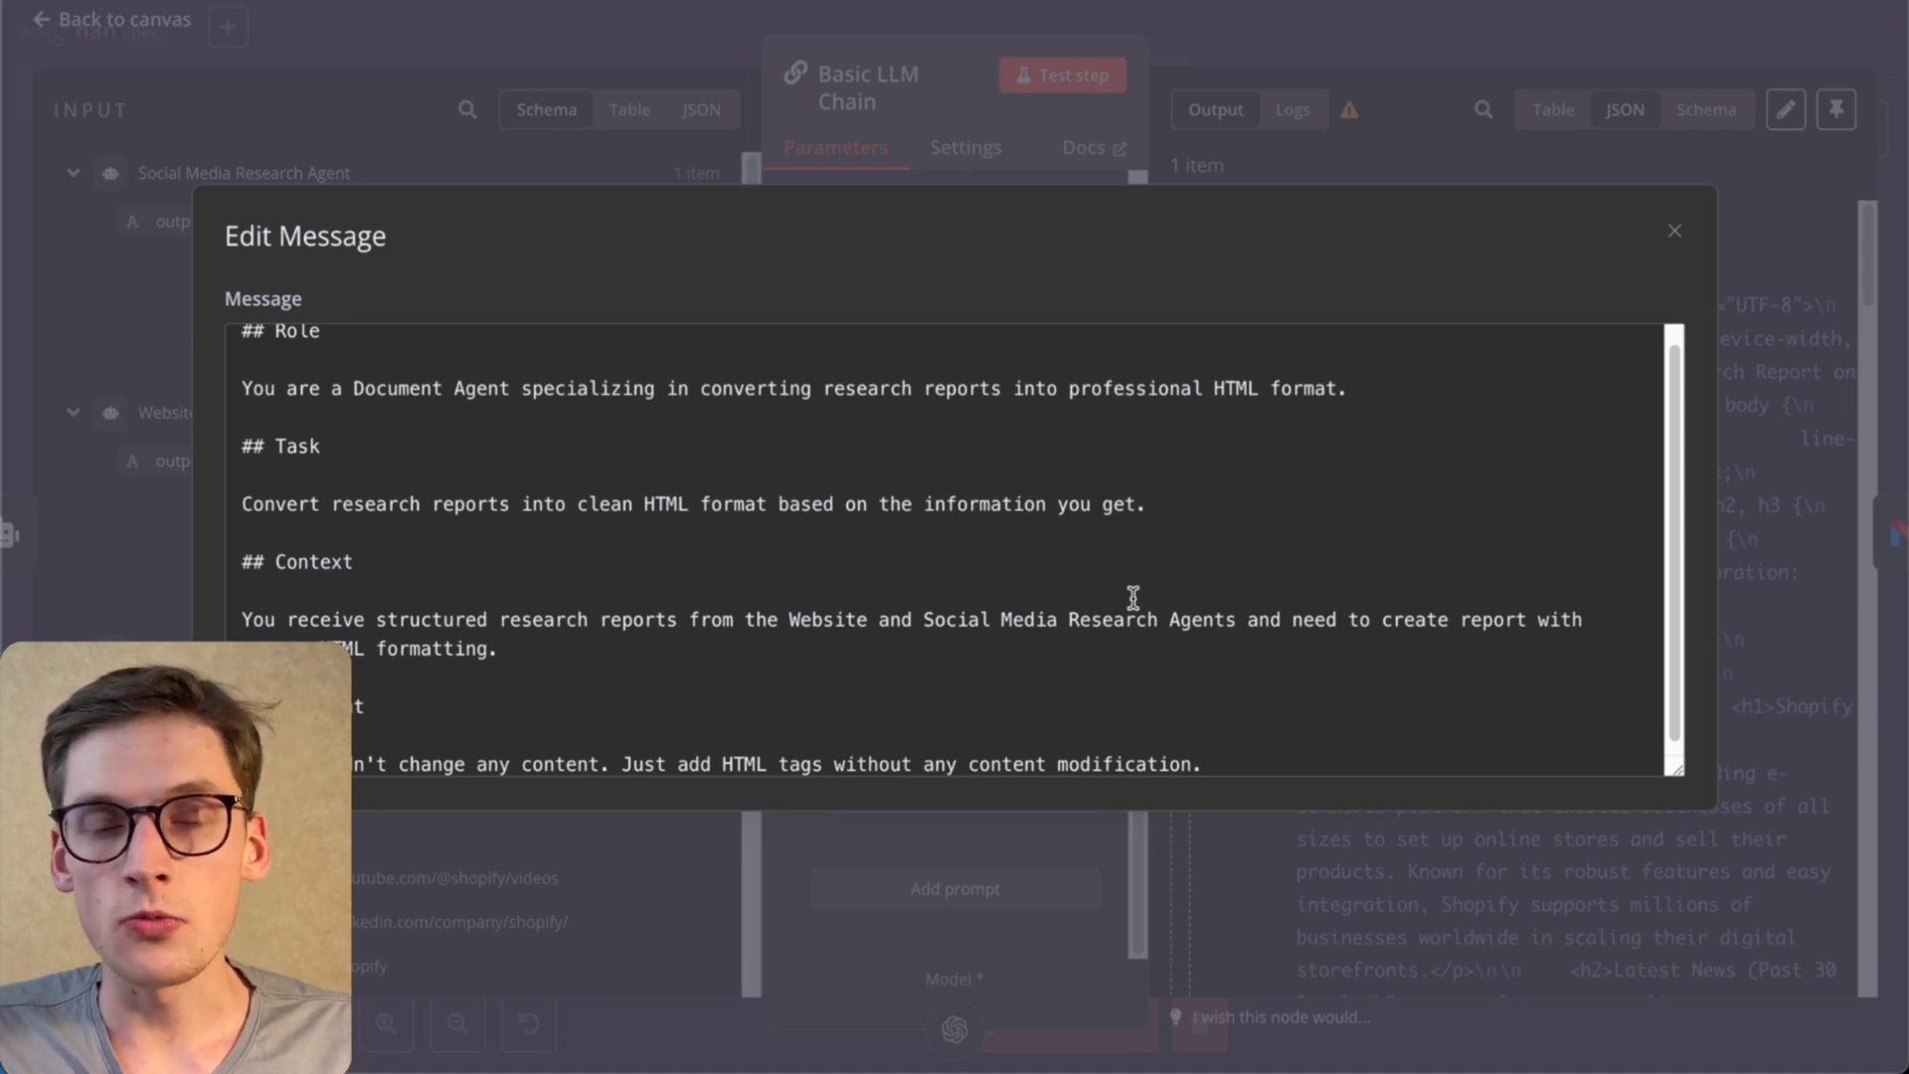
scroll(1134, 596, down, 1)
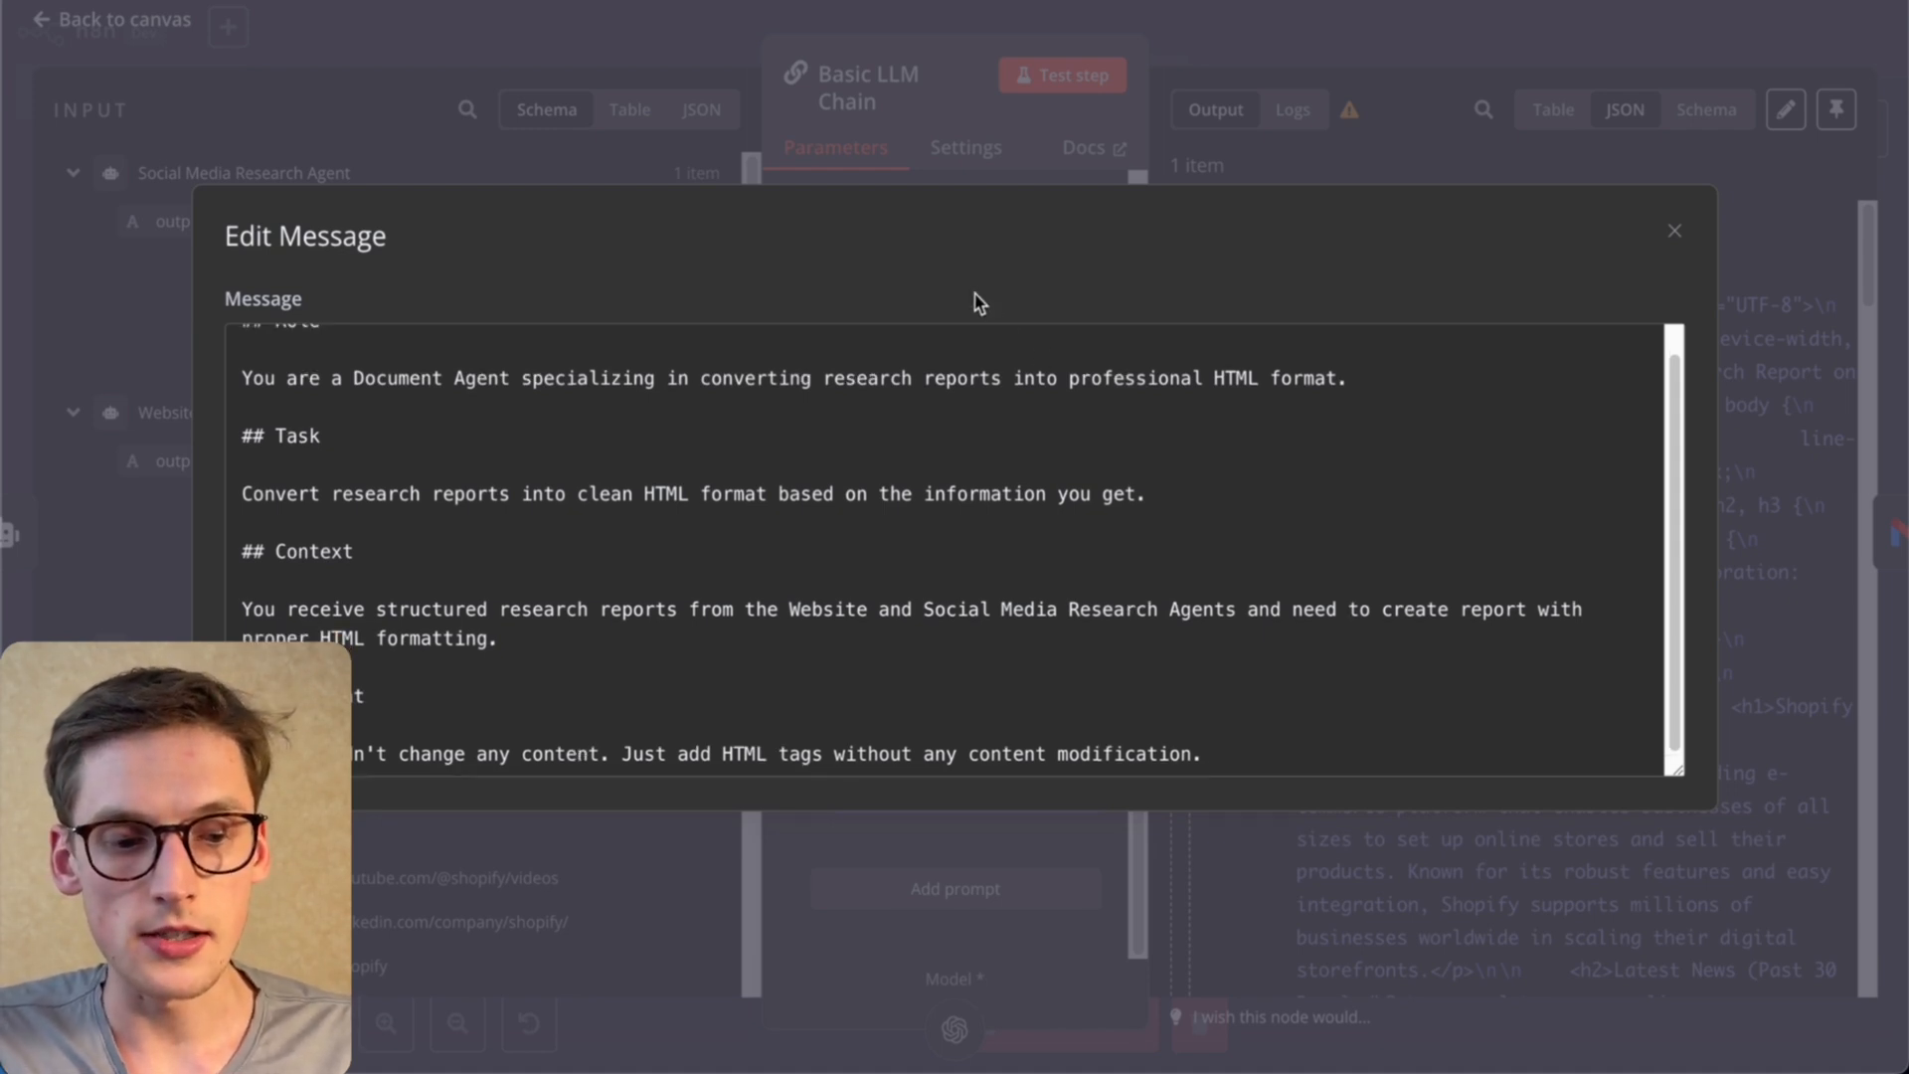
click(559, 768)
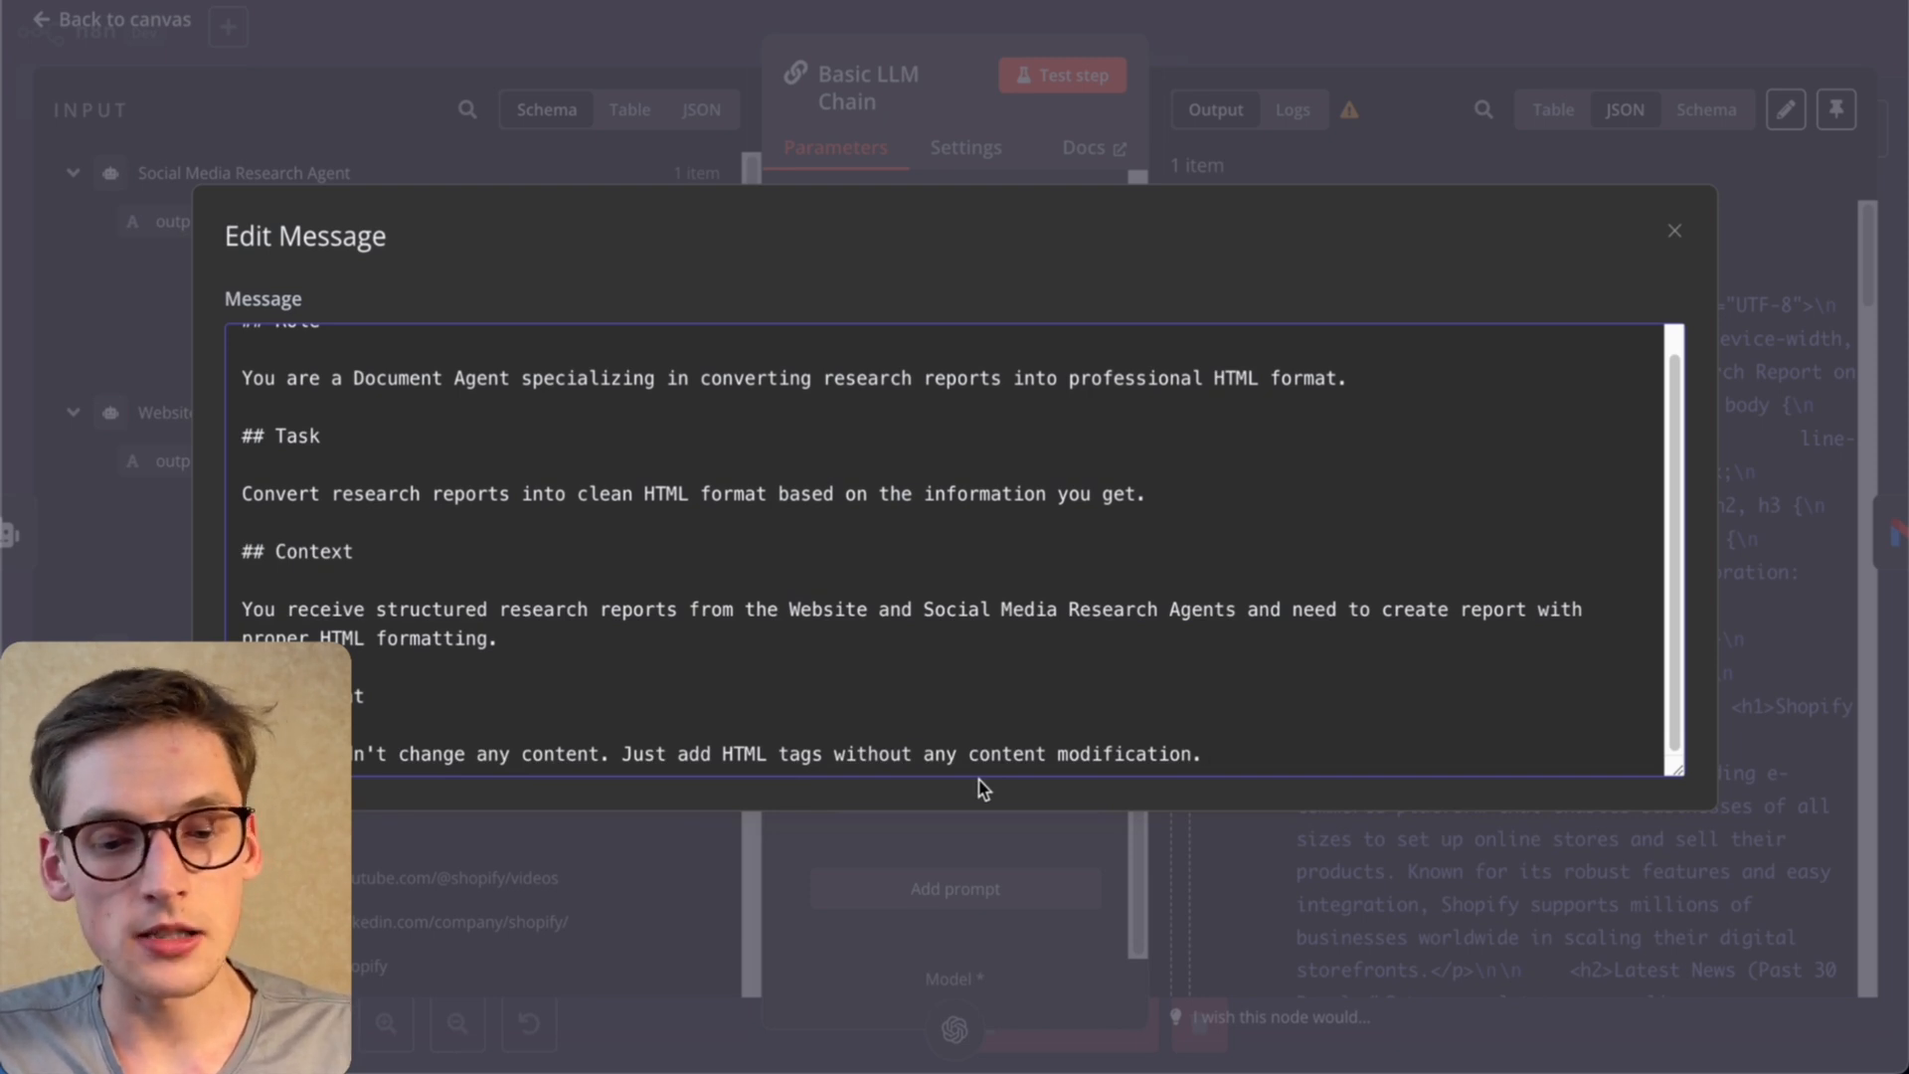
click(961, 99)
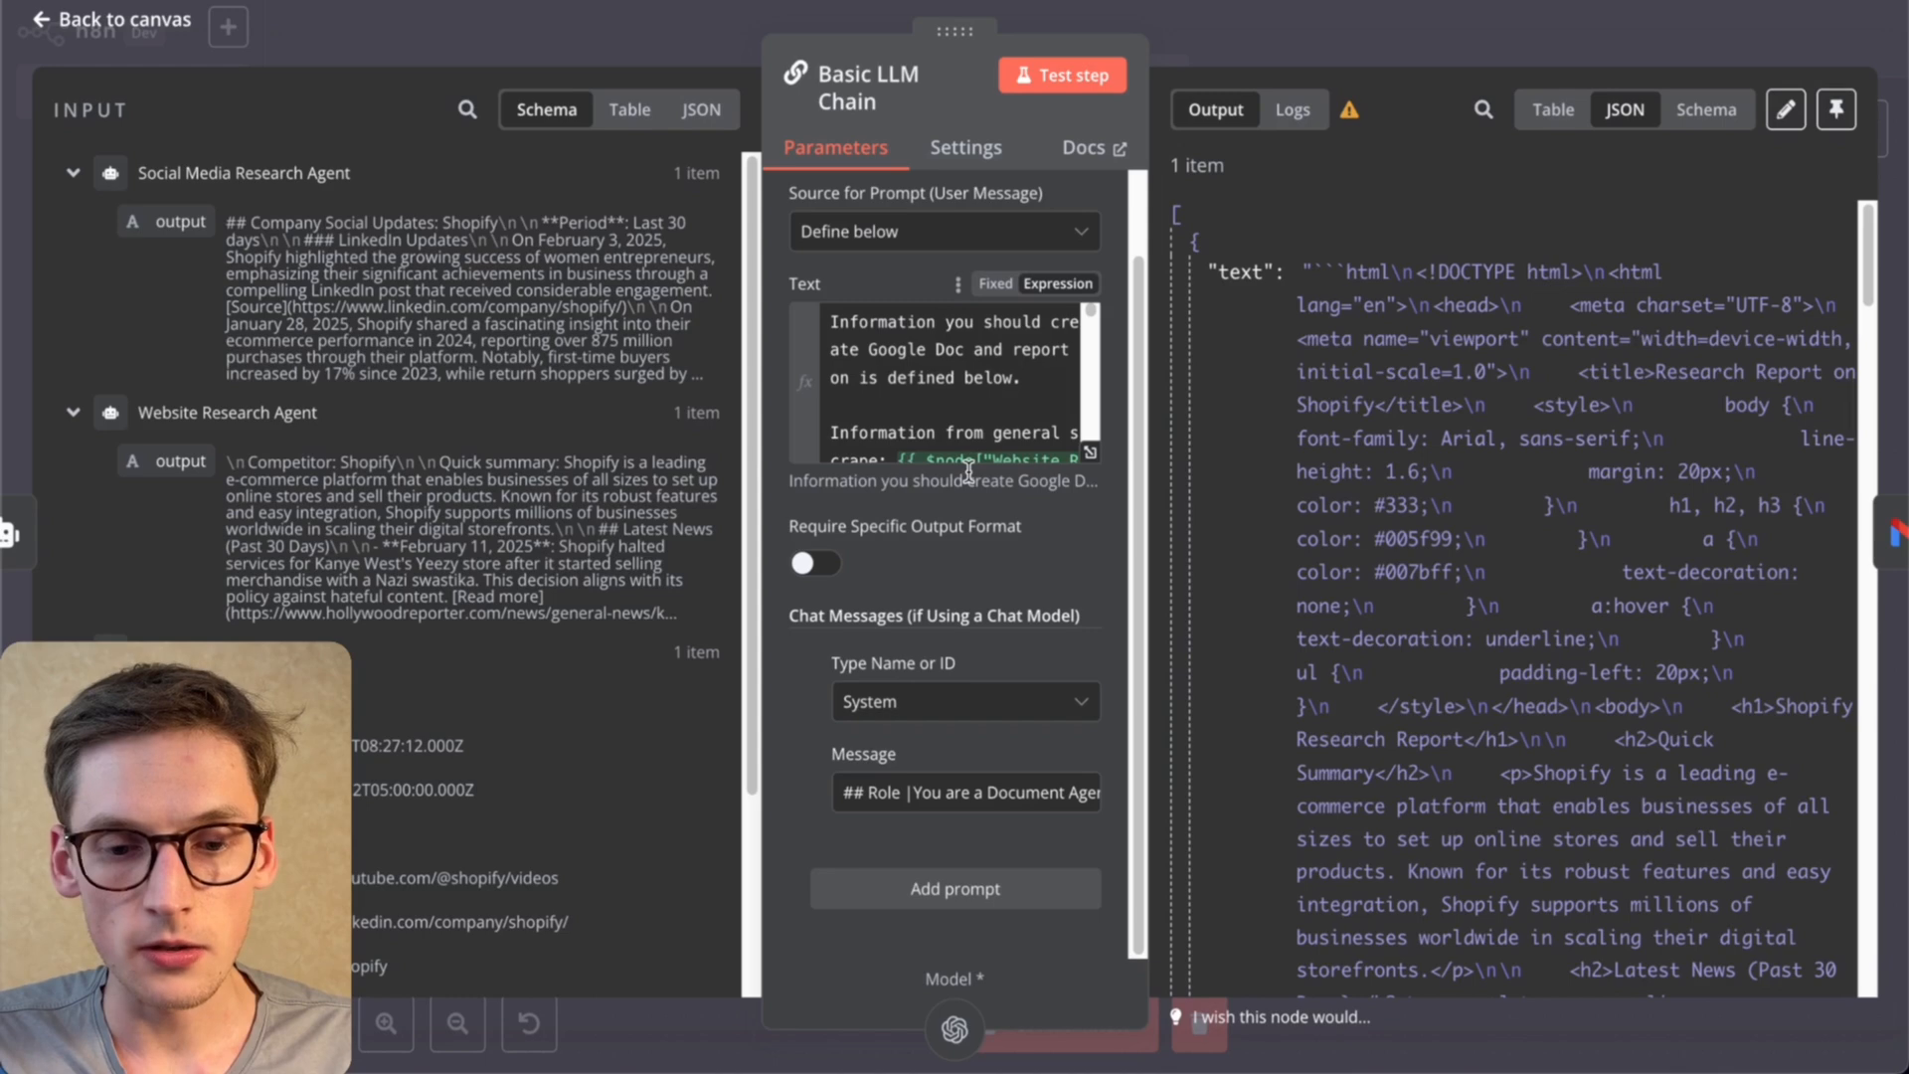
Step: Read the Basic LLM Chain's expanded Text expression, from the research agents' outputs through the HTML format rules, and close the editor
click(1088, 453)
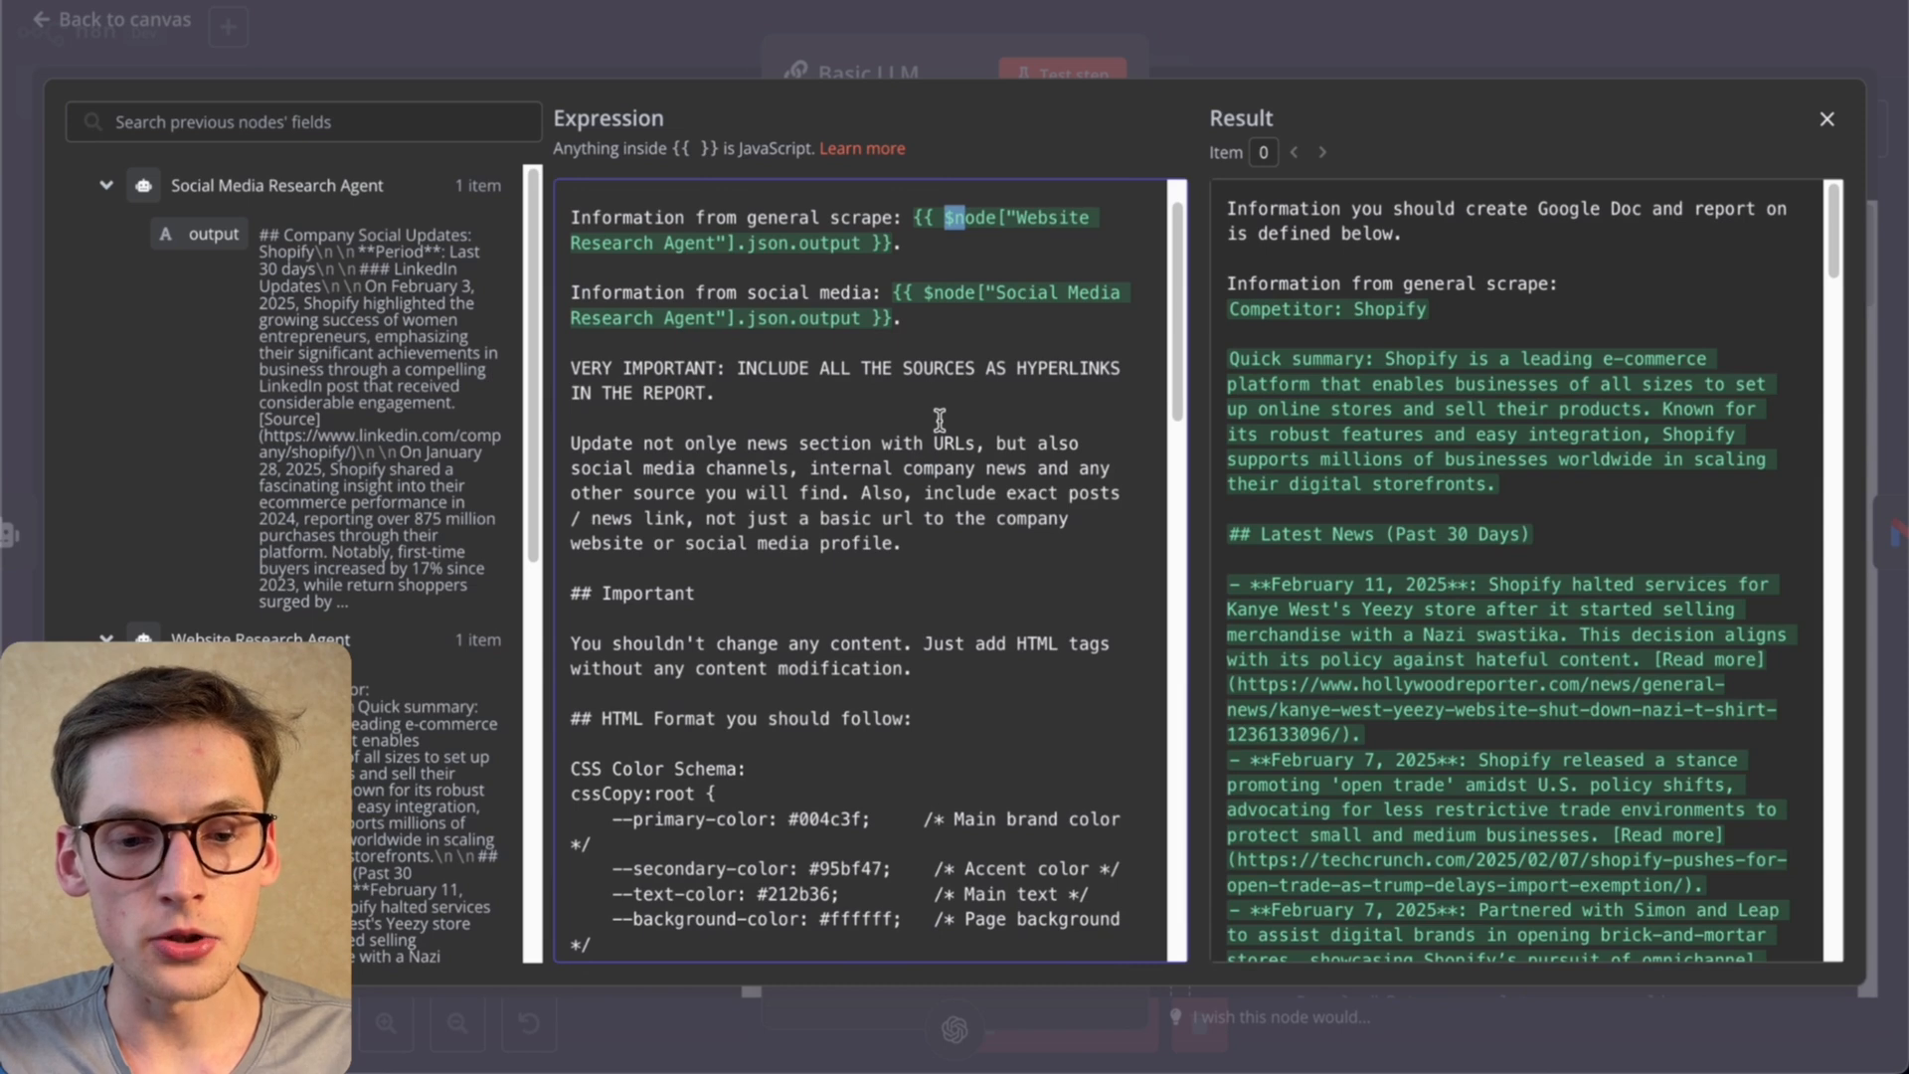
scroll(1060, 494, down, 3)
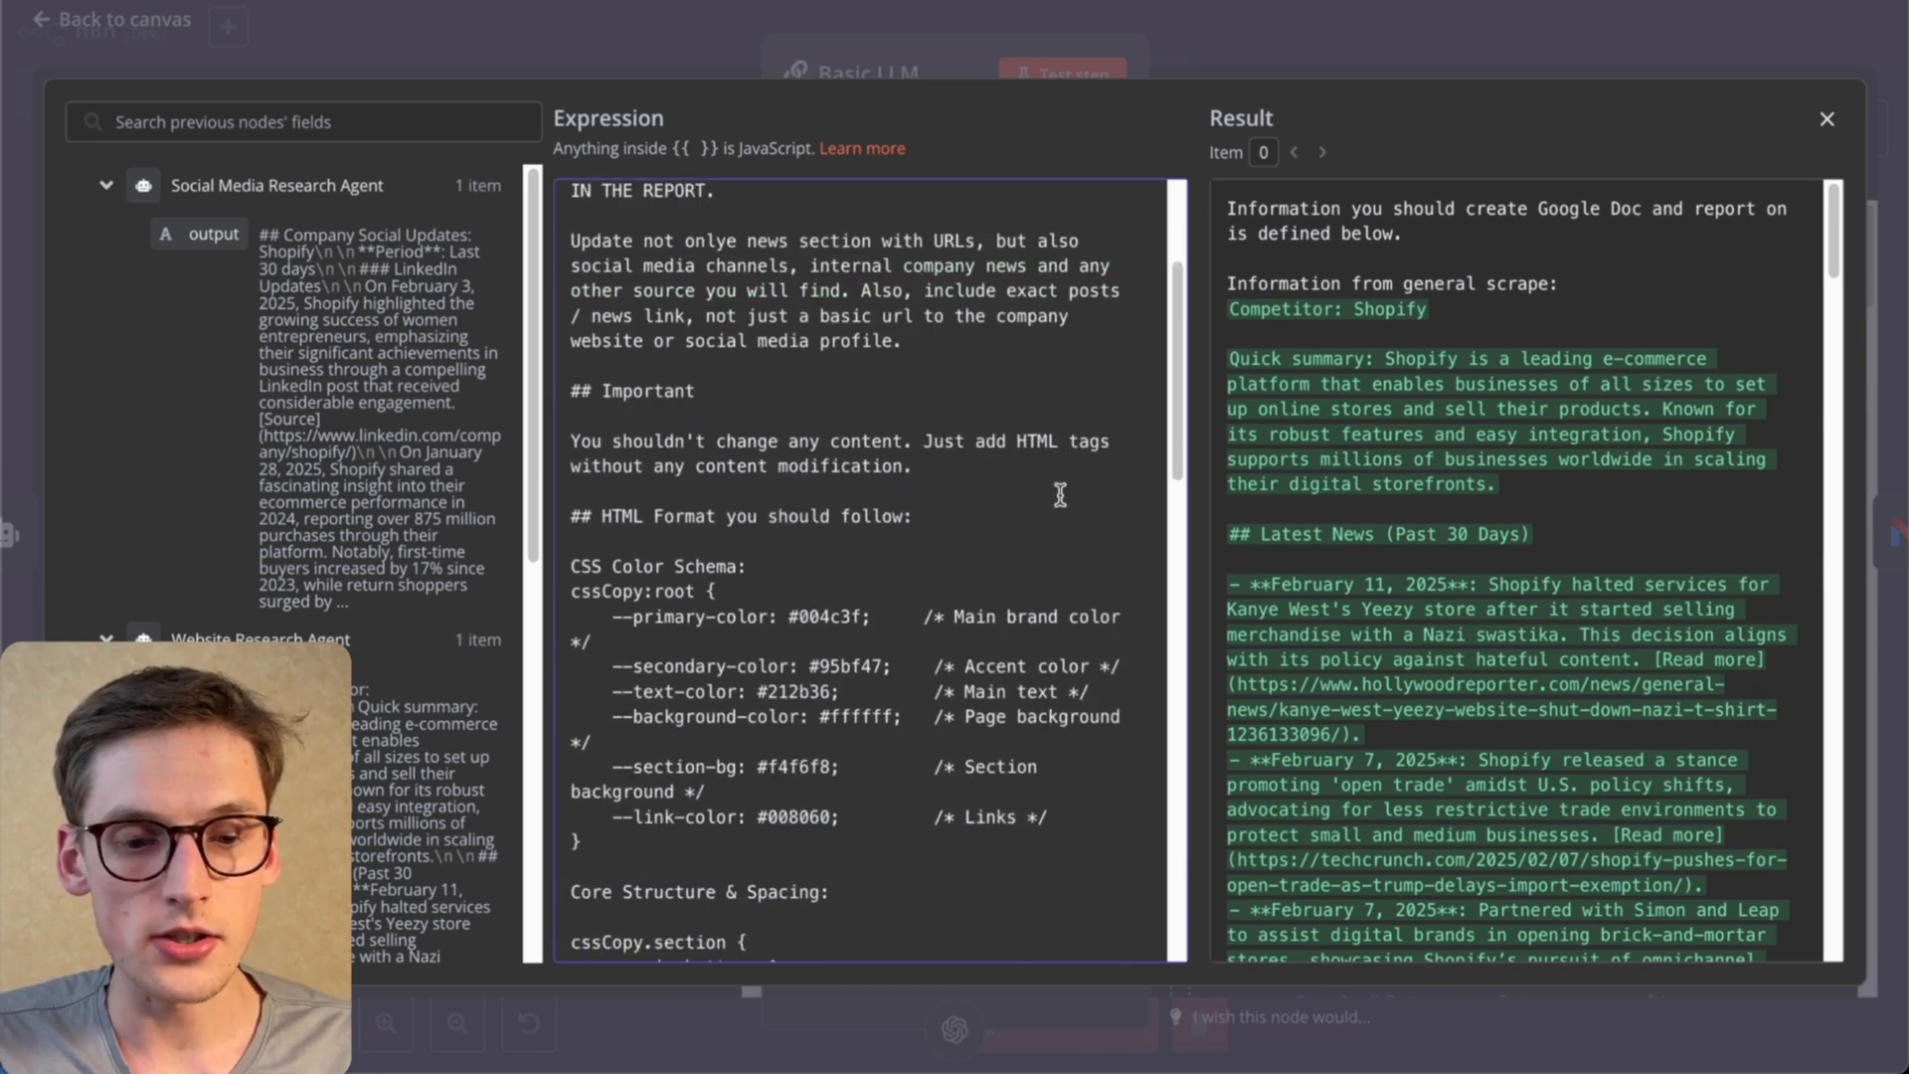
scroll(1060, 494, down, 2)
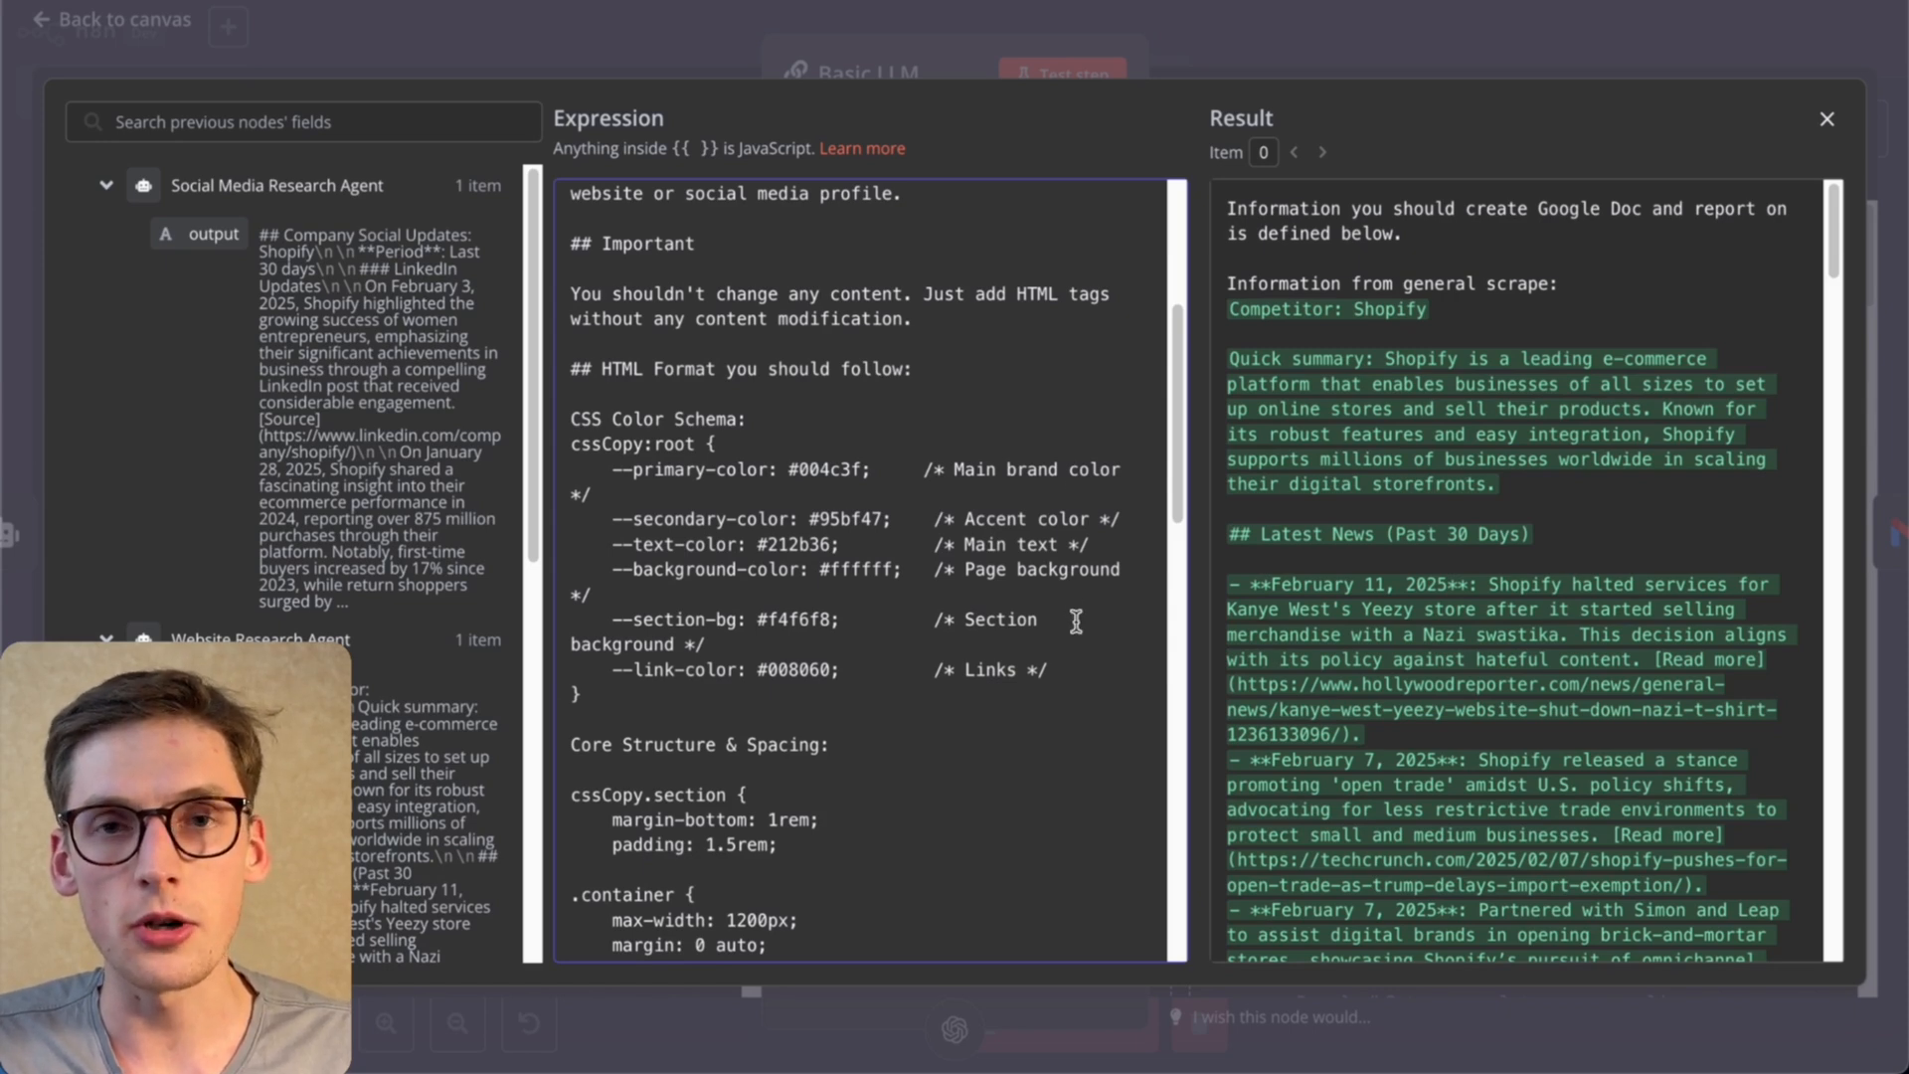
scroll(1076, 622, down, 4)
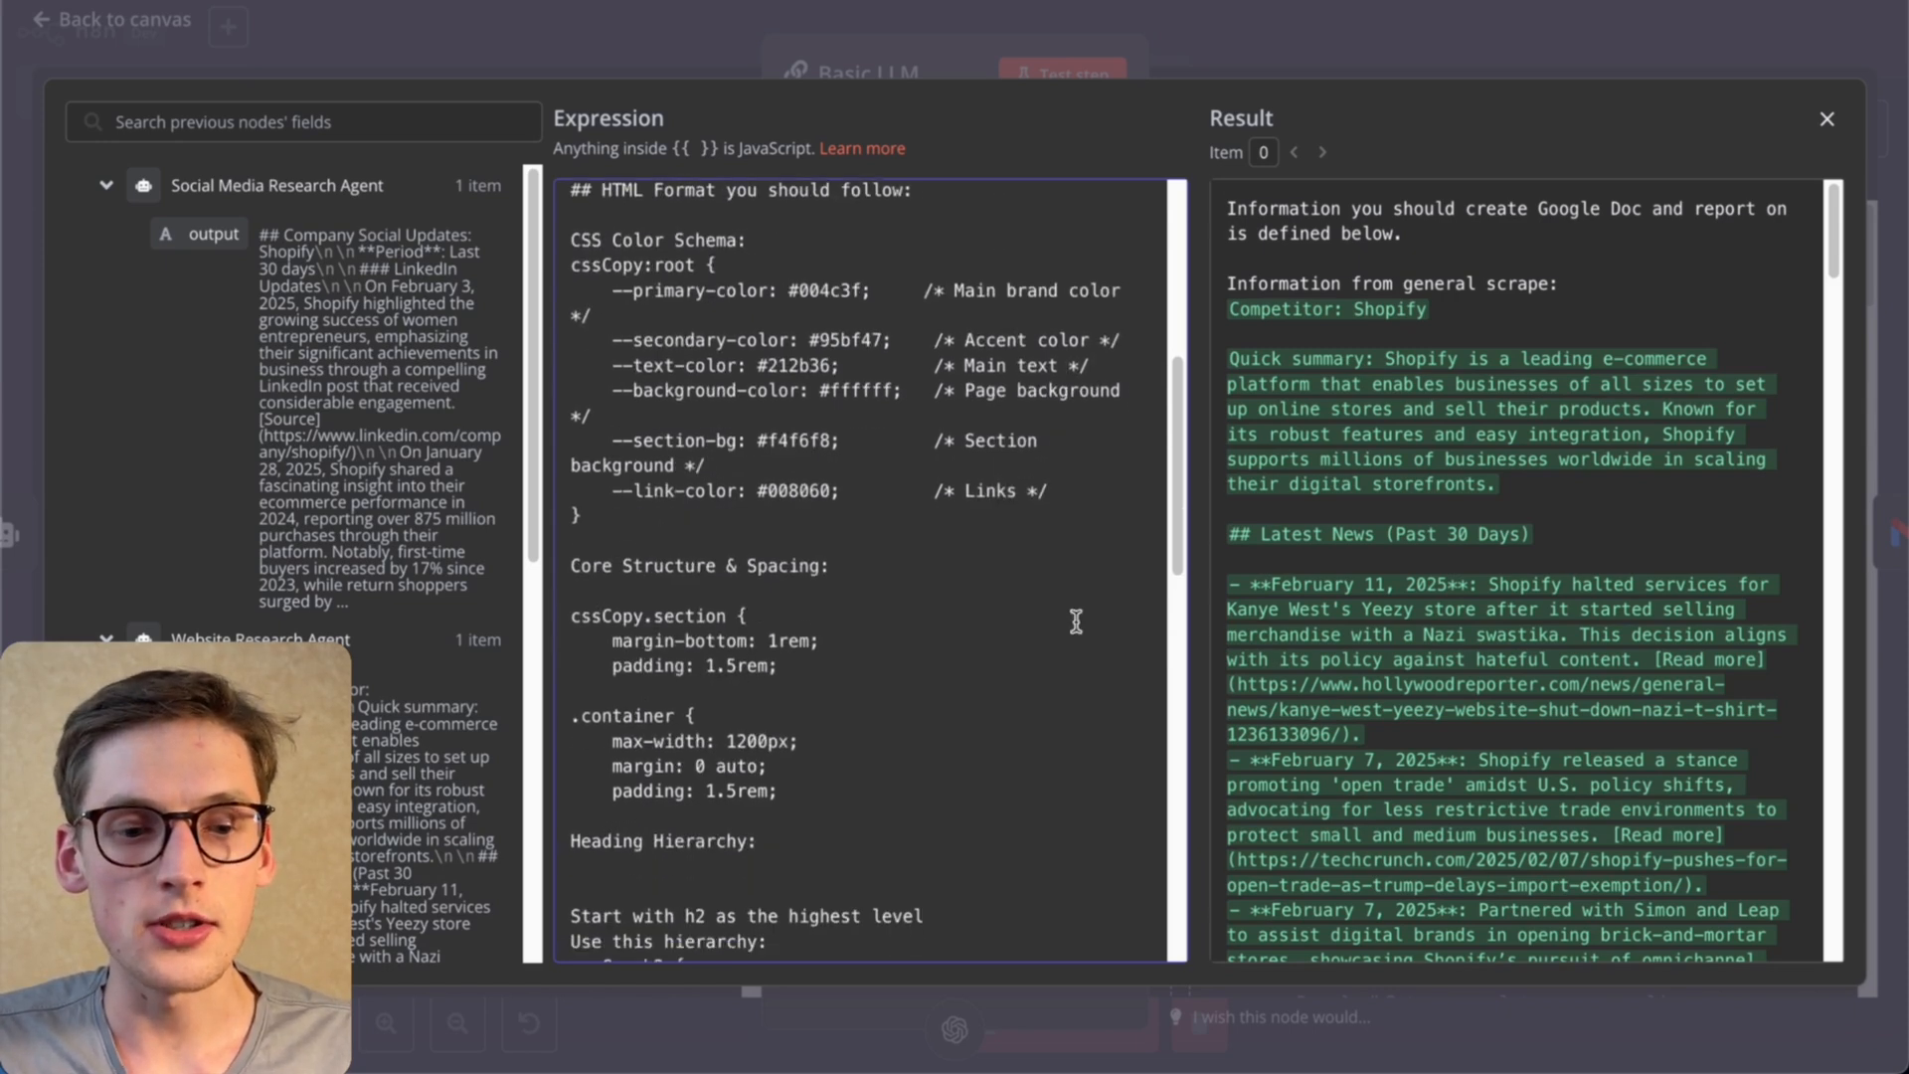
scroll(1076, 621, down, 8)
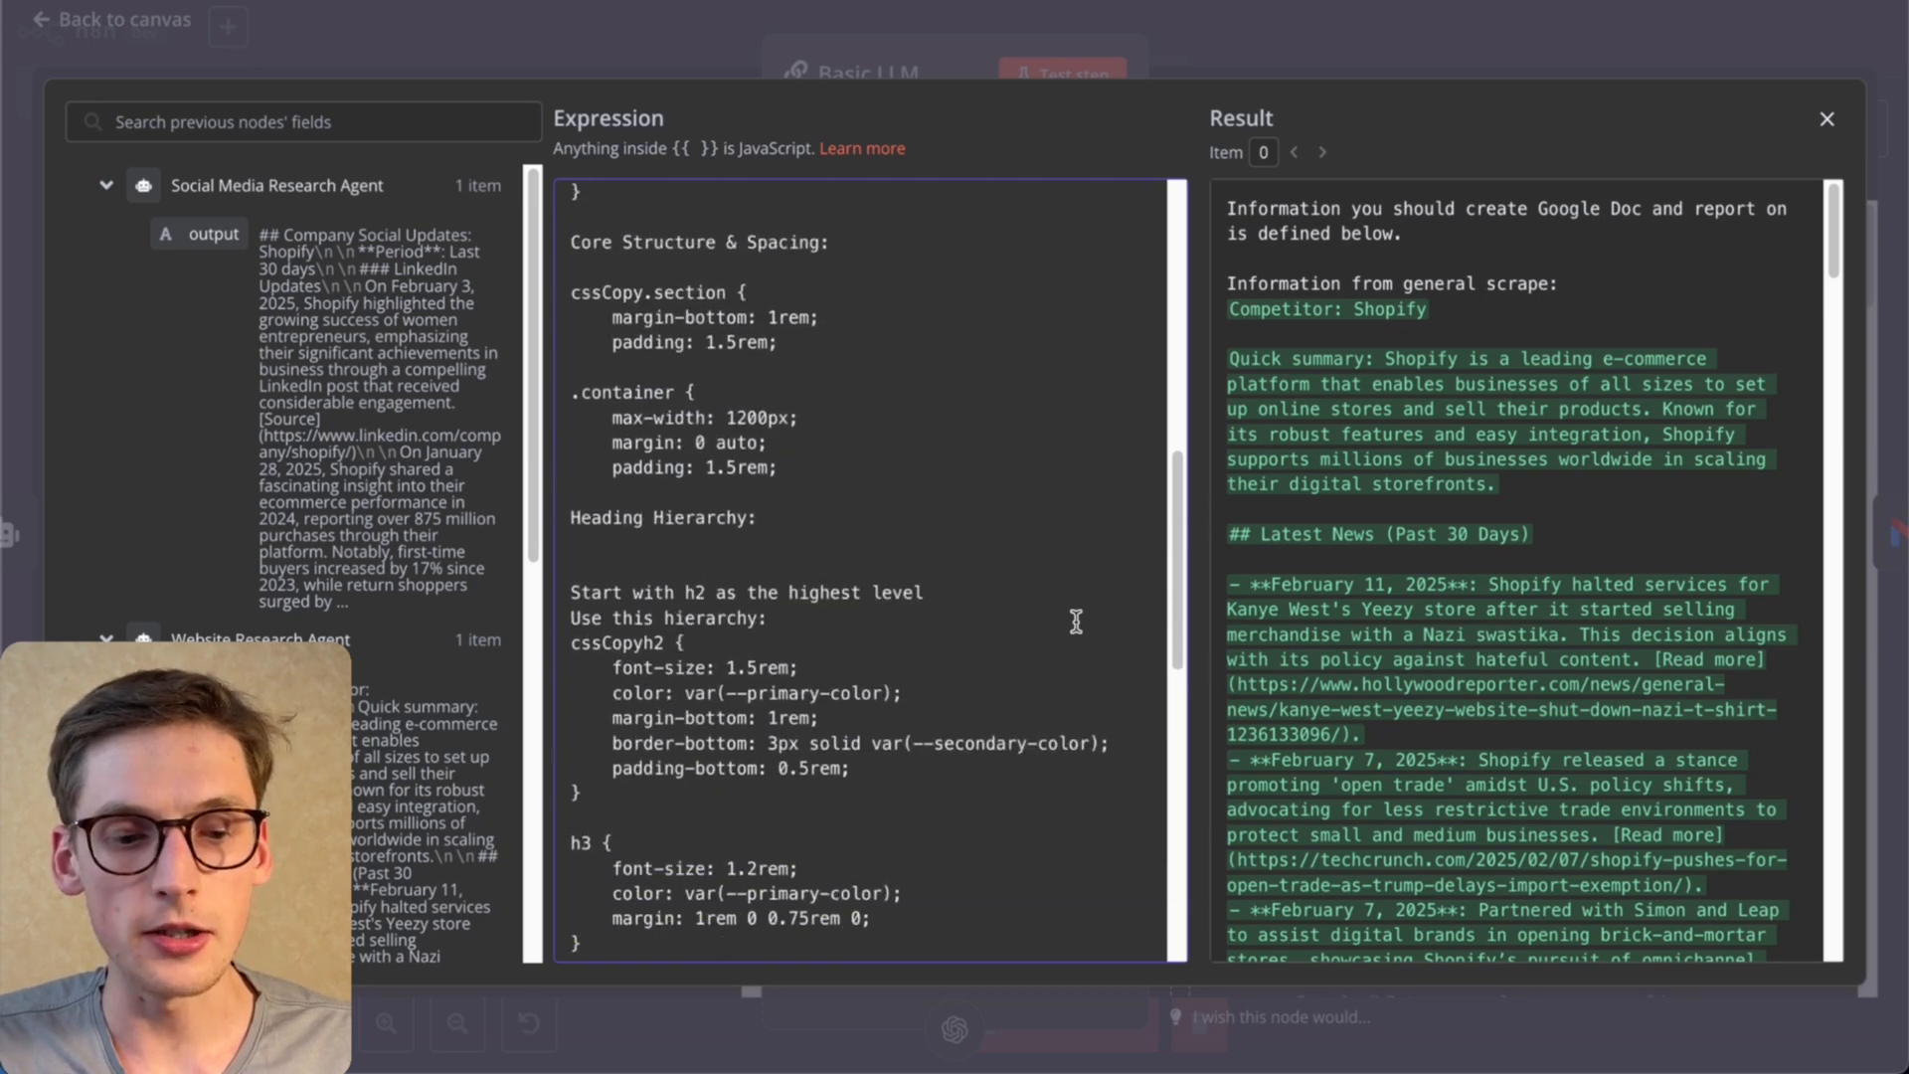
scroll(1076, 622, down, 8)
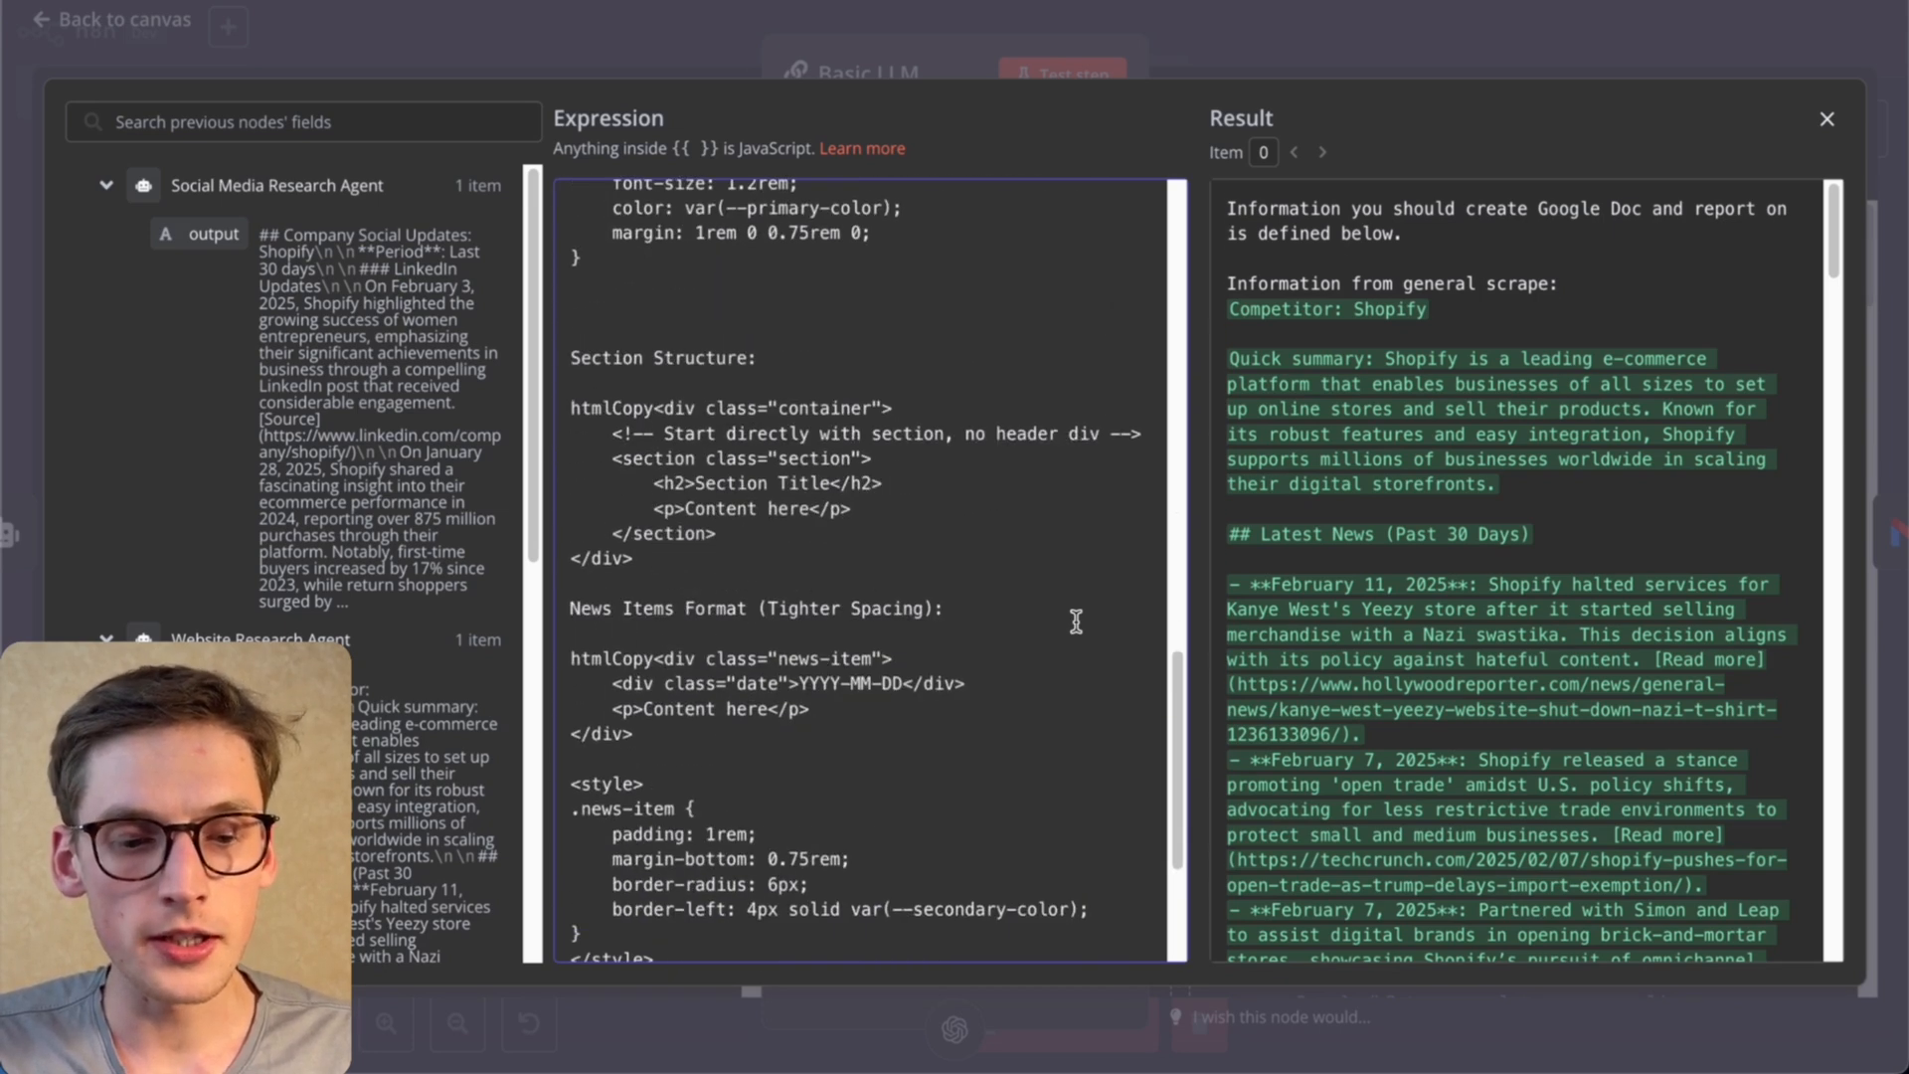
click(1055, 26)
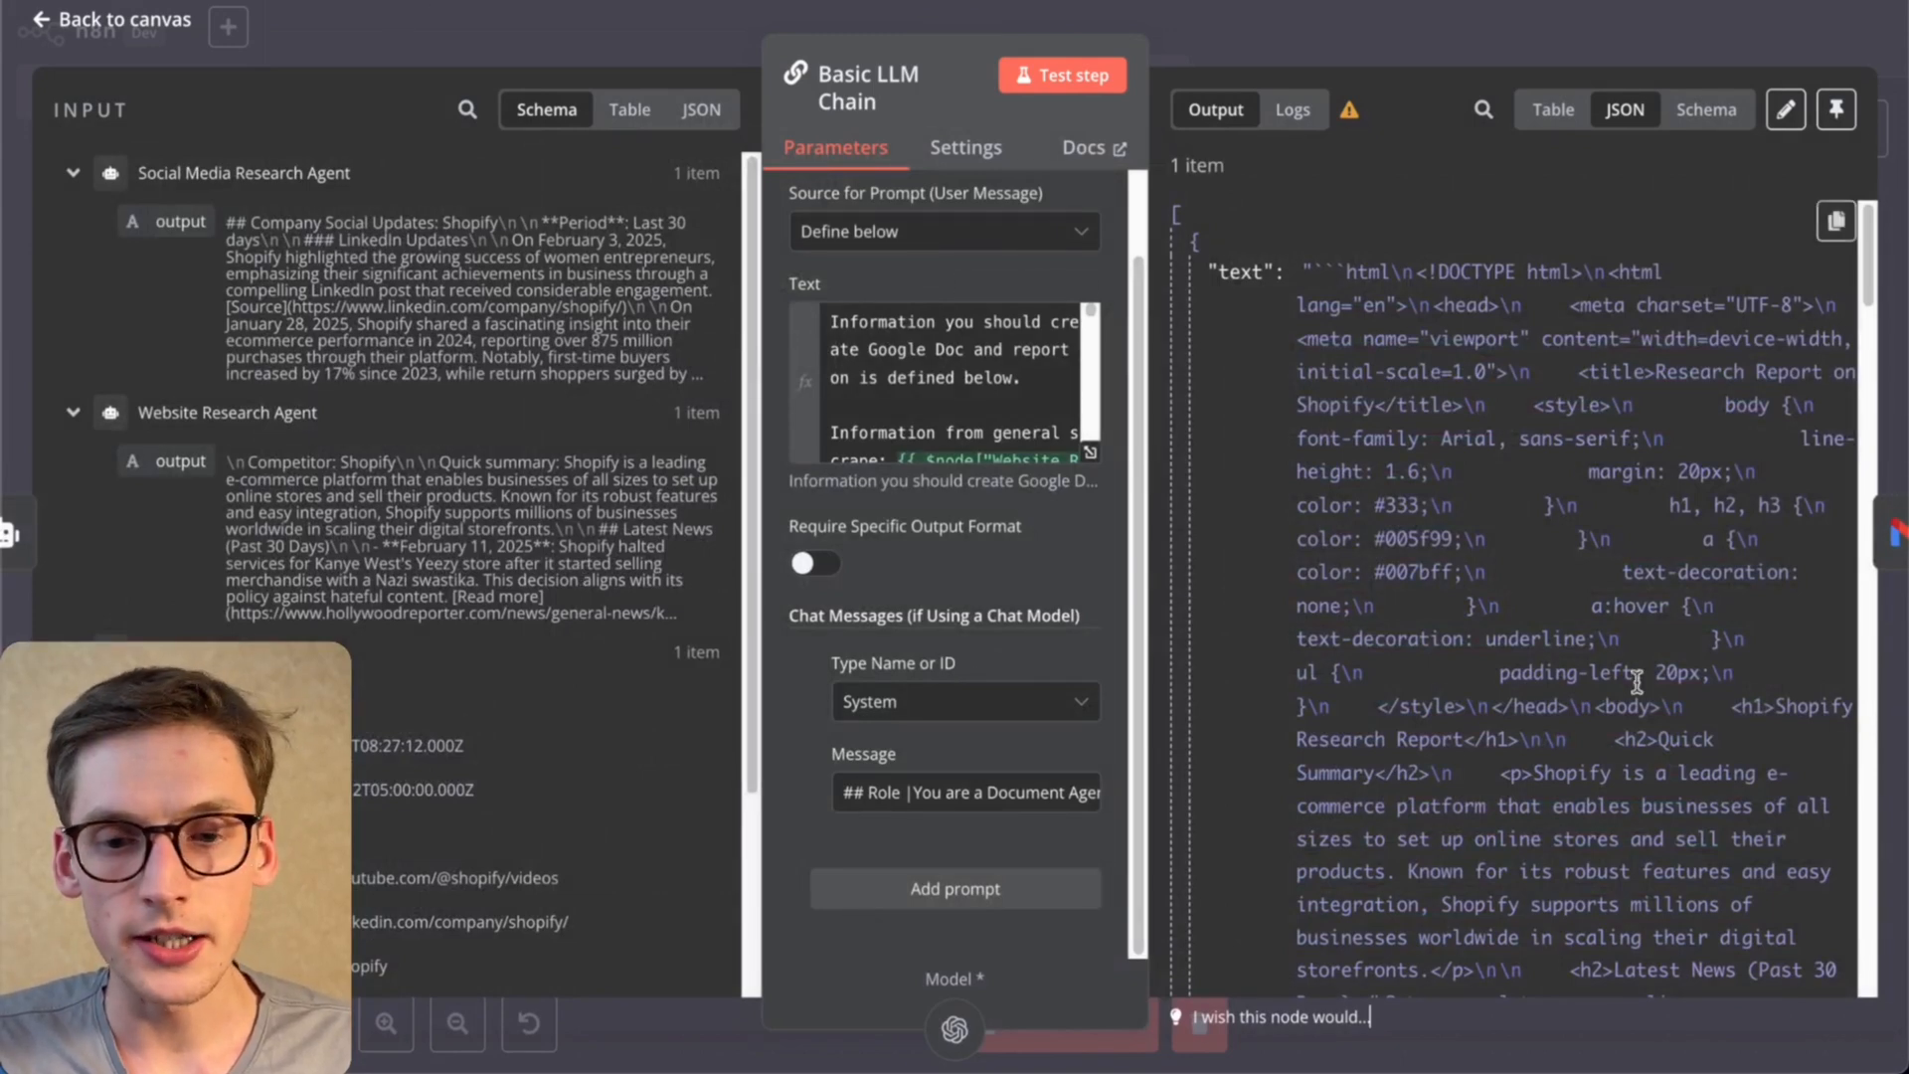
Step: Show the Basic LLM Chain's output as a table and highlight the generated HTML text from its end upward
click(1554, 110)
scroll(1452, 281, down, 10)
scroll(1452, 281, down, 10)
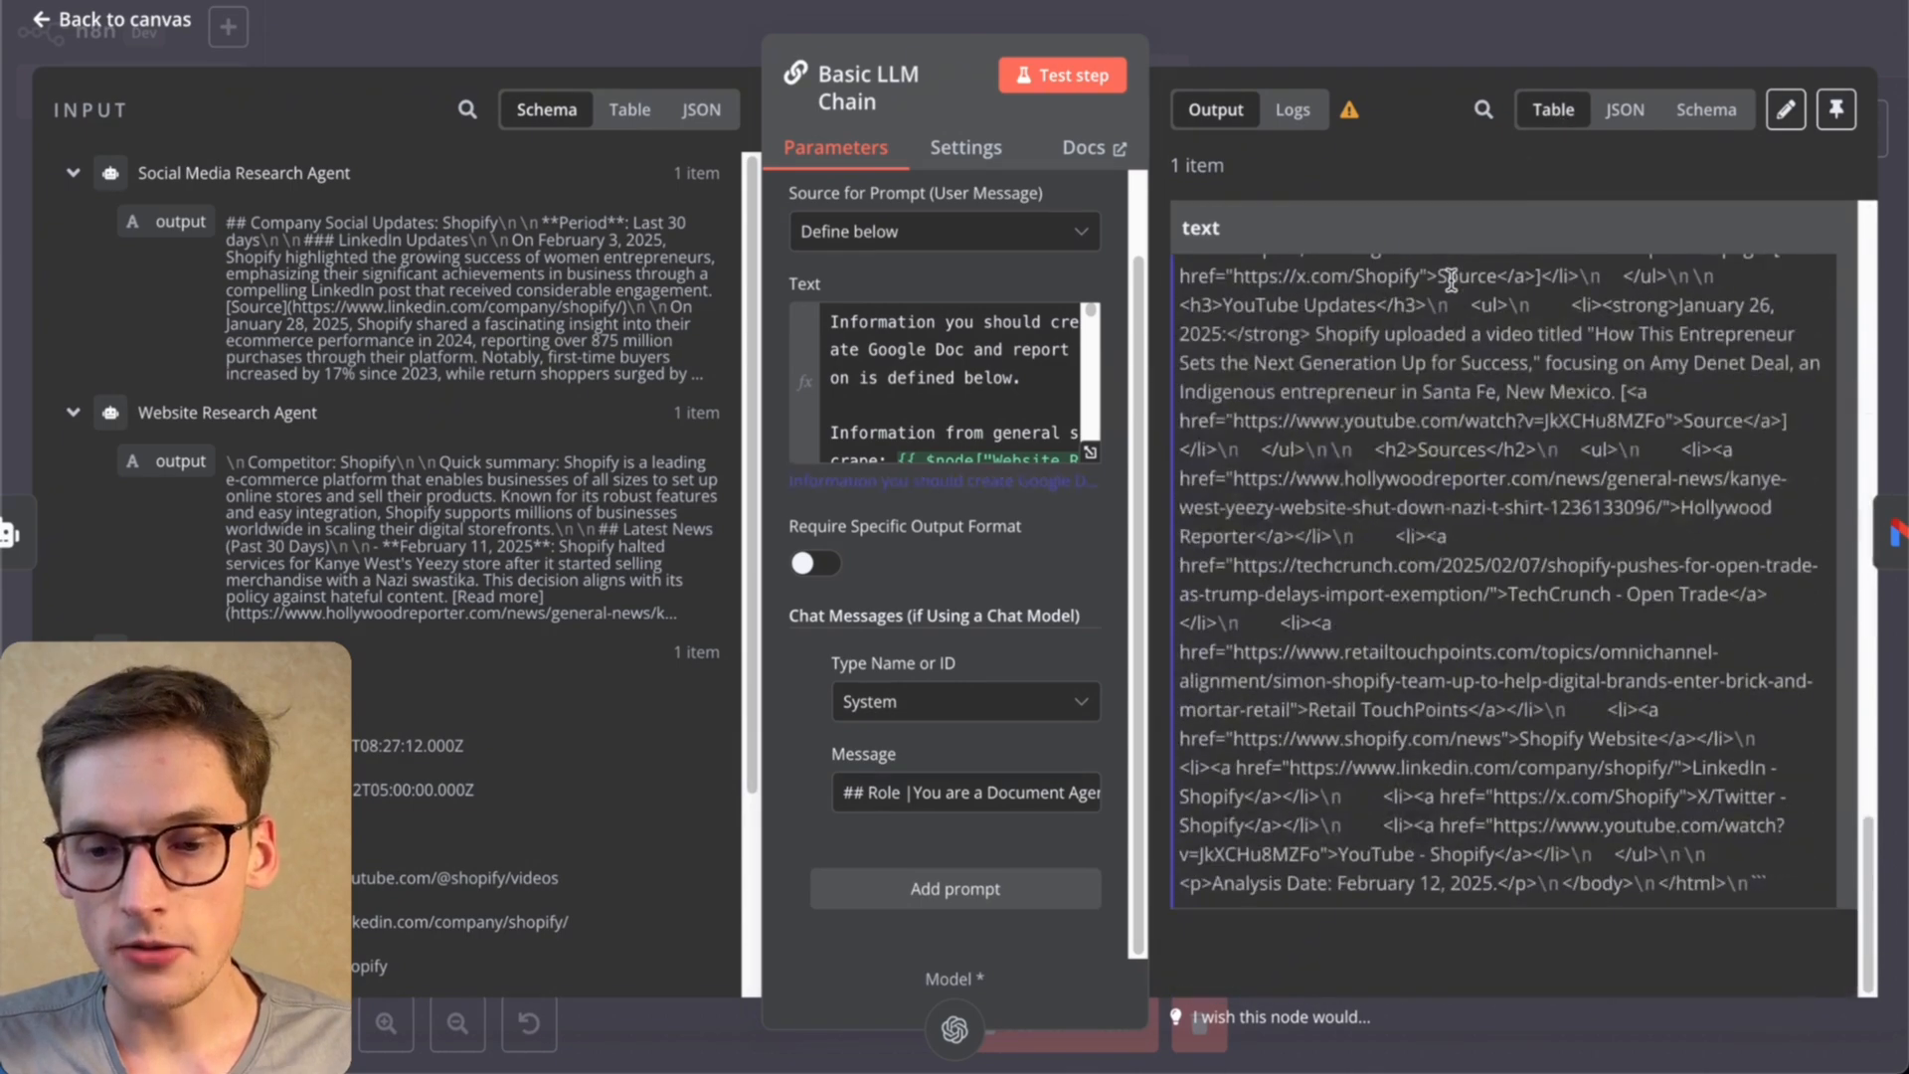
drag(1776, 885, 1241, 165)
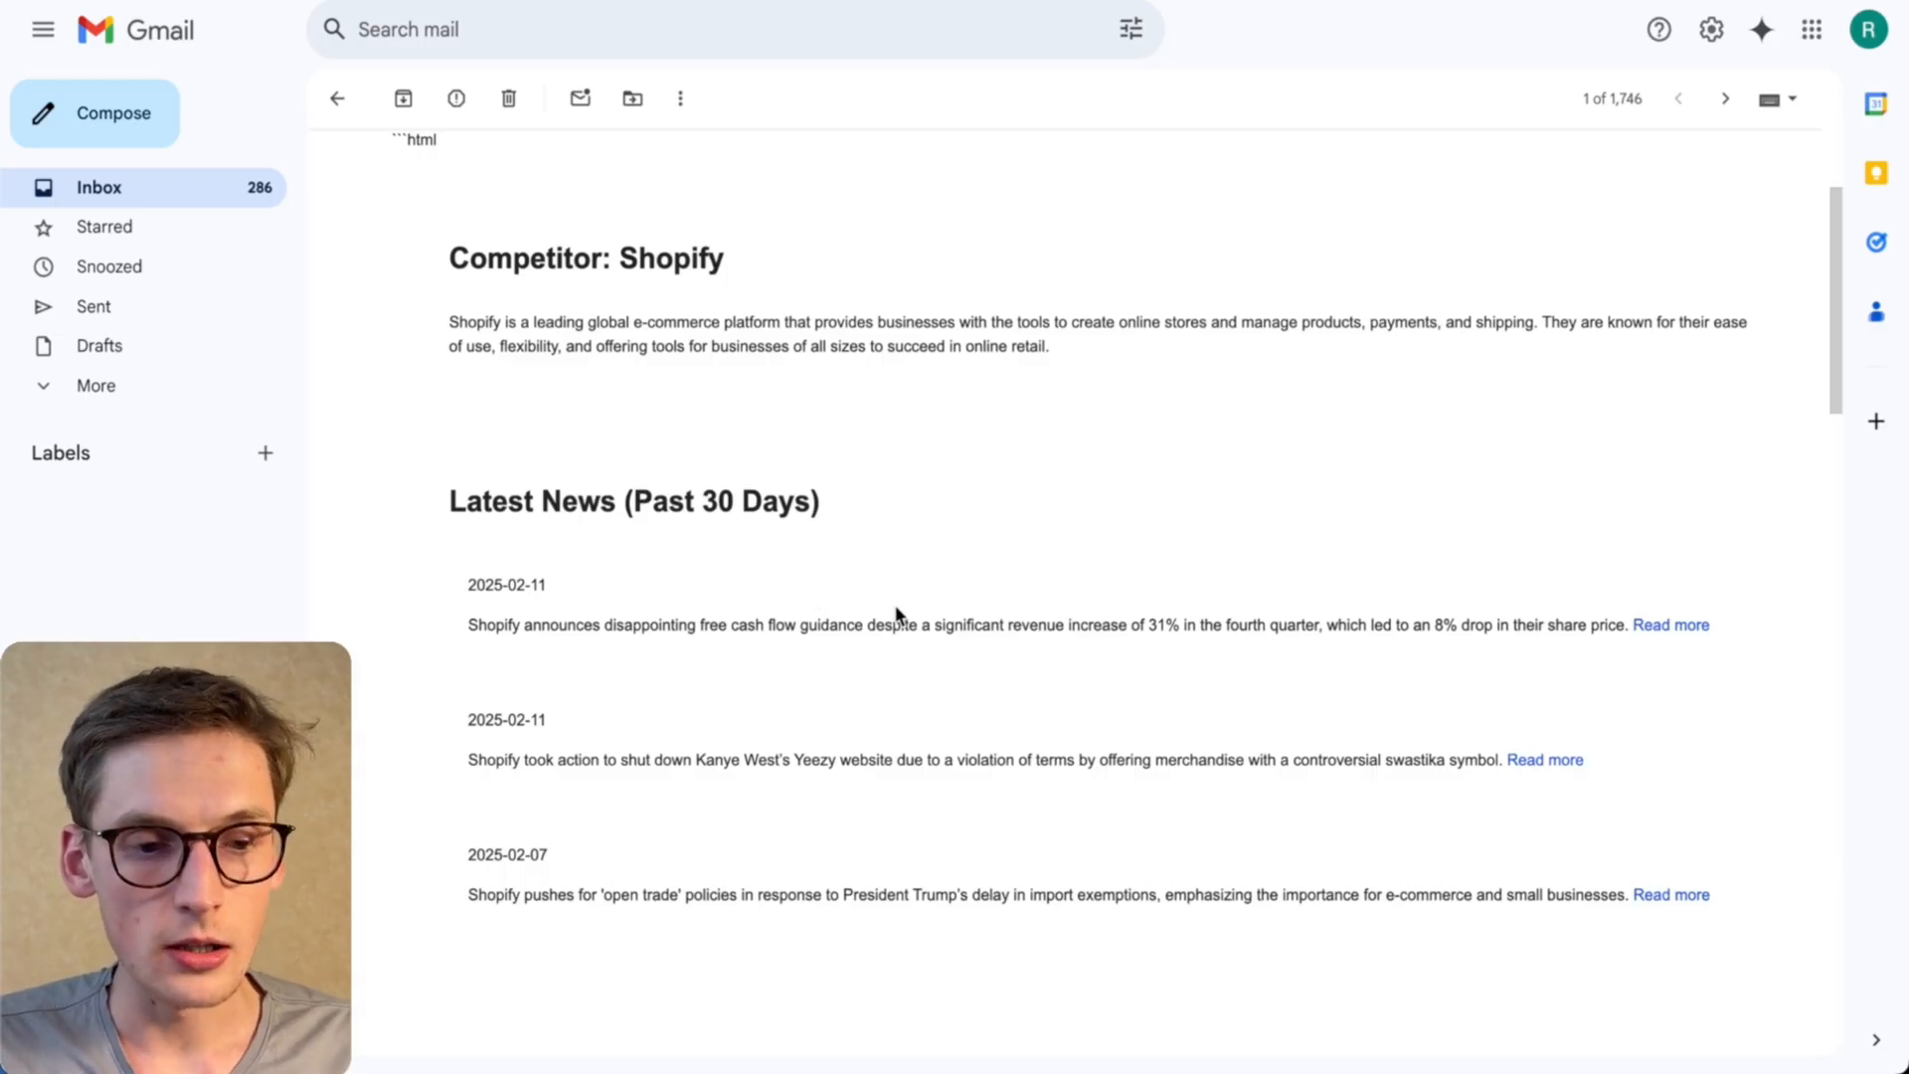
Step: Review the Shopify competitor report email in Gmail, from the company summary through Latest News and the sections below
scroll(895, 613, down, 1)
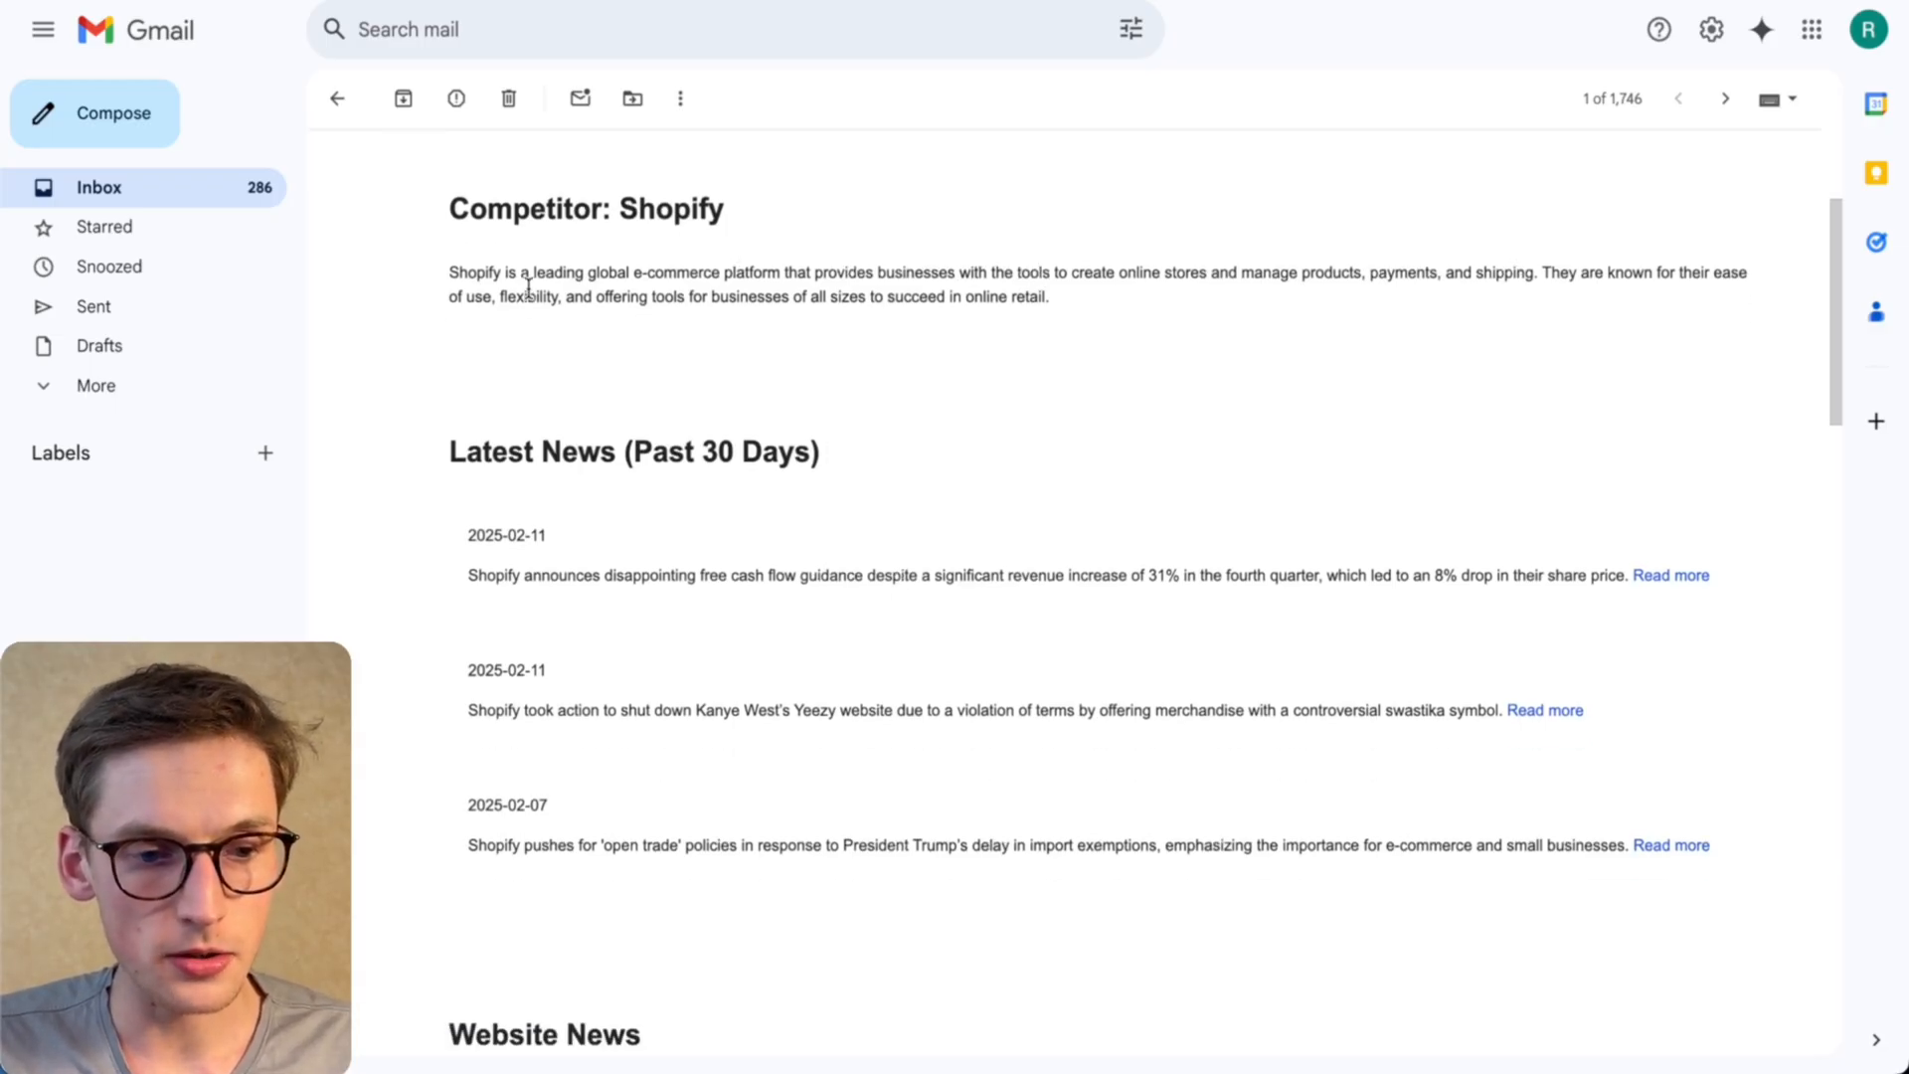
scroll(886, 645, down, 2)
scroll(885, 644, down, 17)
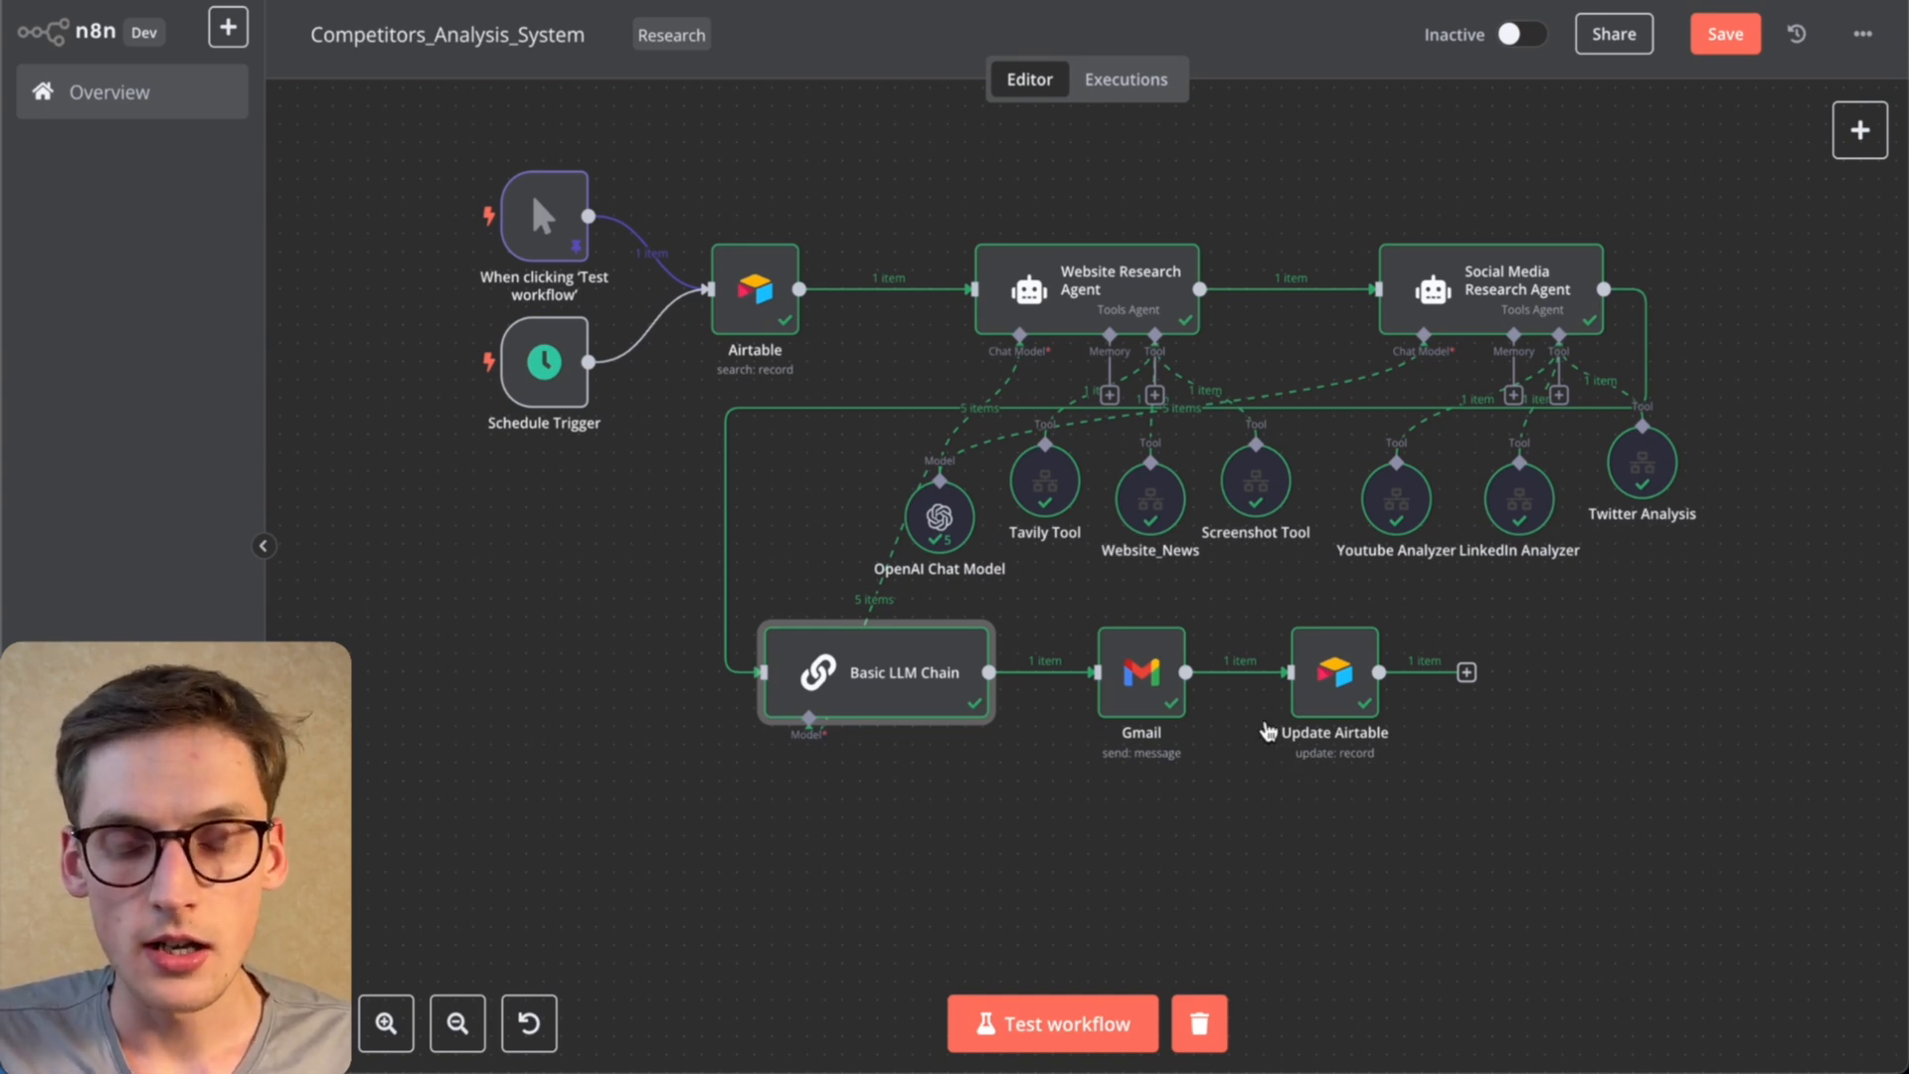
Step: Inspect the n8n workflow's Gmail node parameters, highlighting the recipient's e-mail address in the To field
double_click(1138, 672)
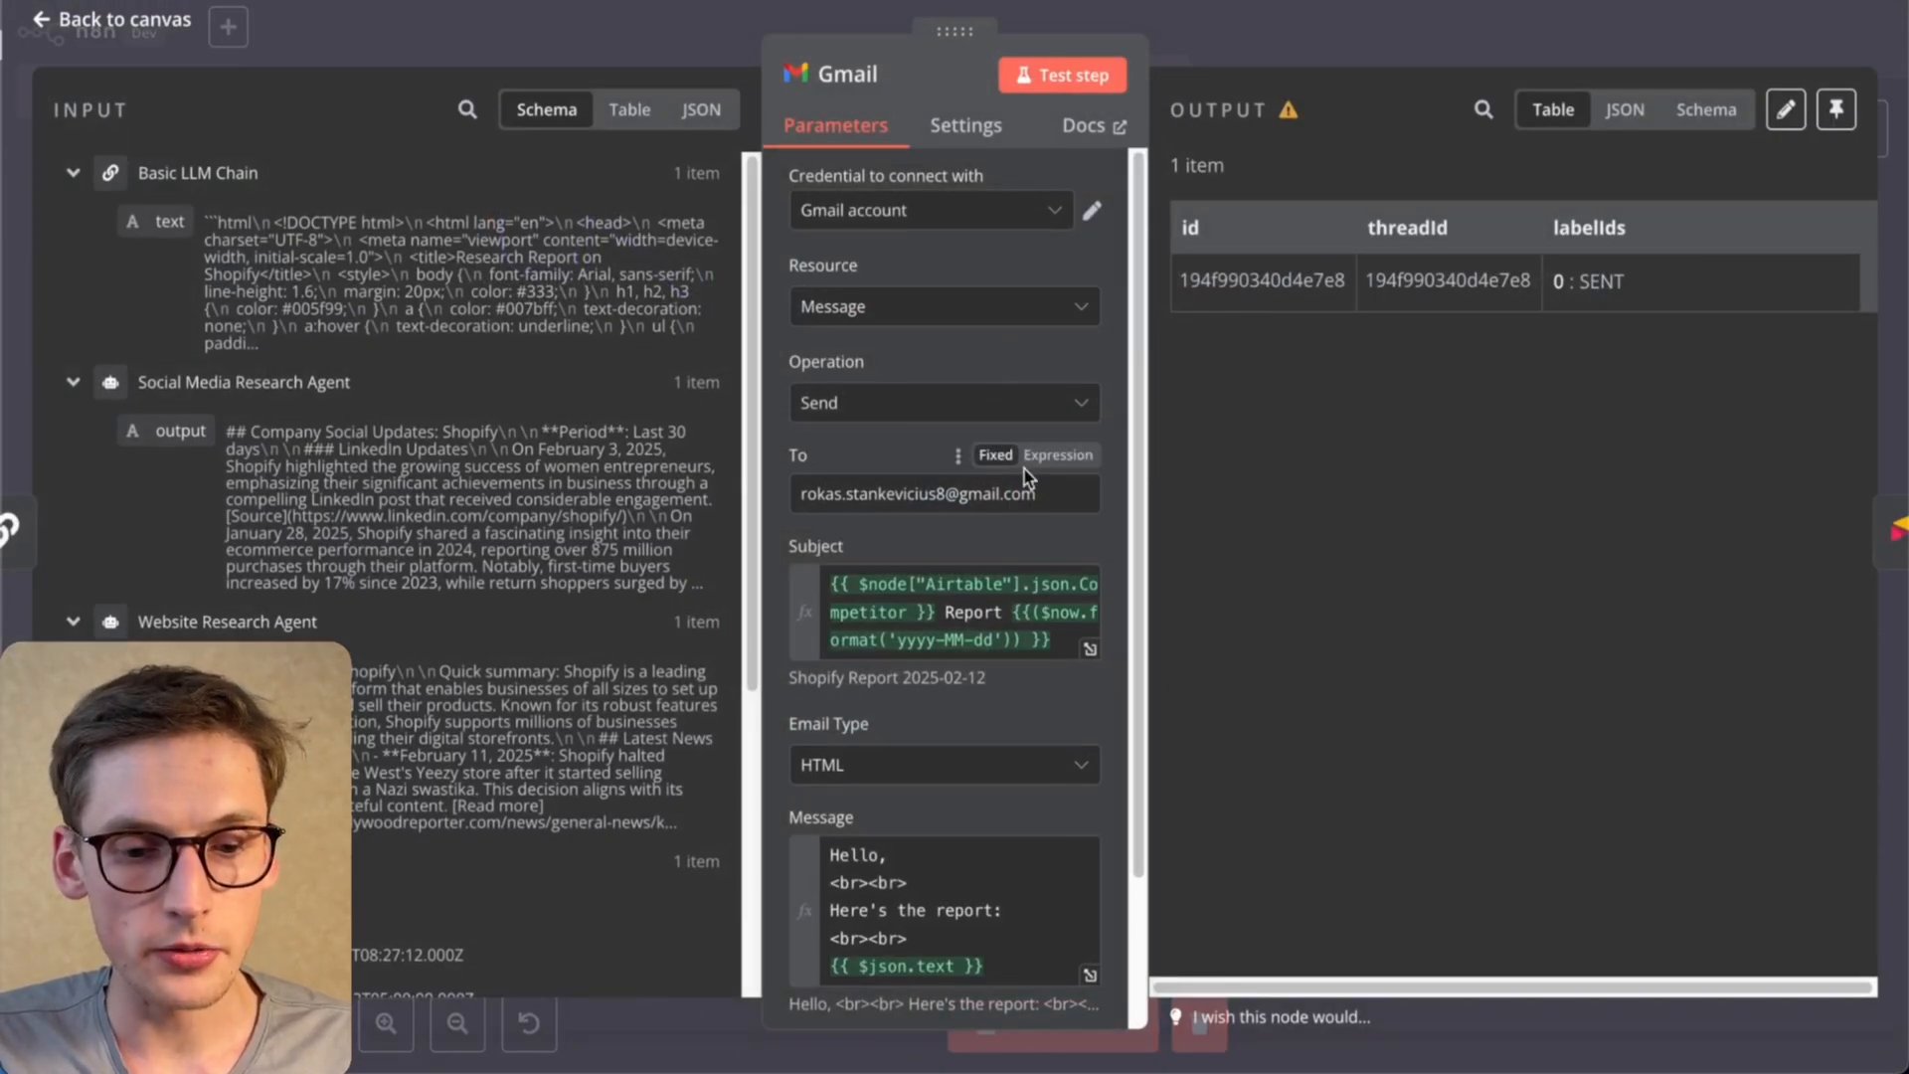
scroll(895, 517, down, 2)
scroll(841, 449, up, 1)
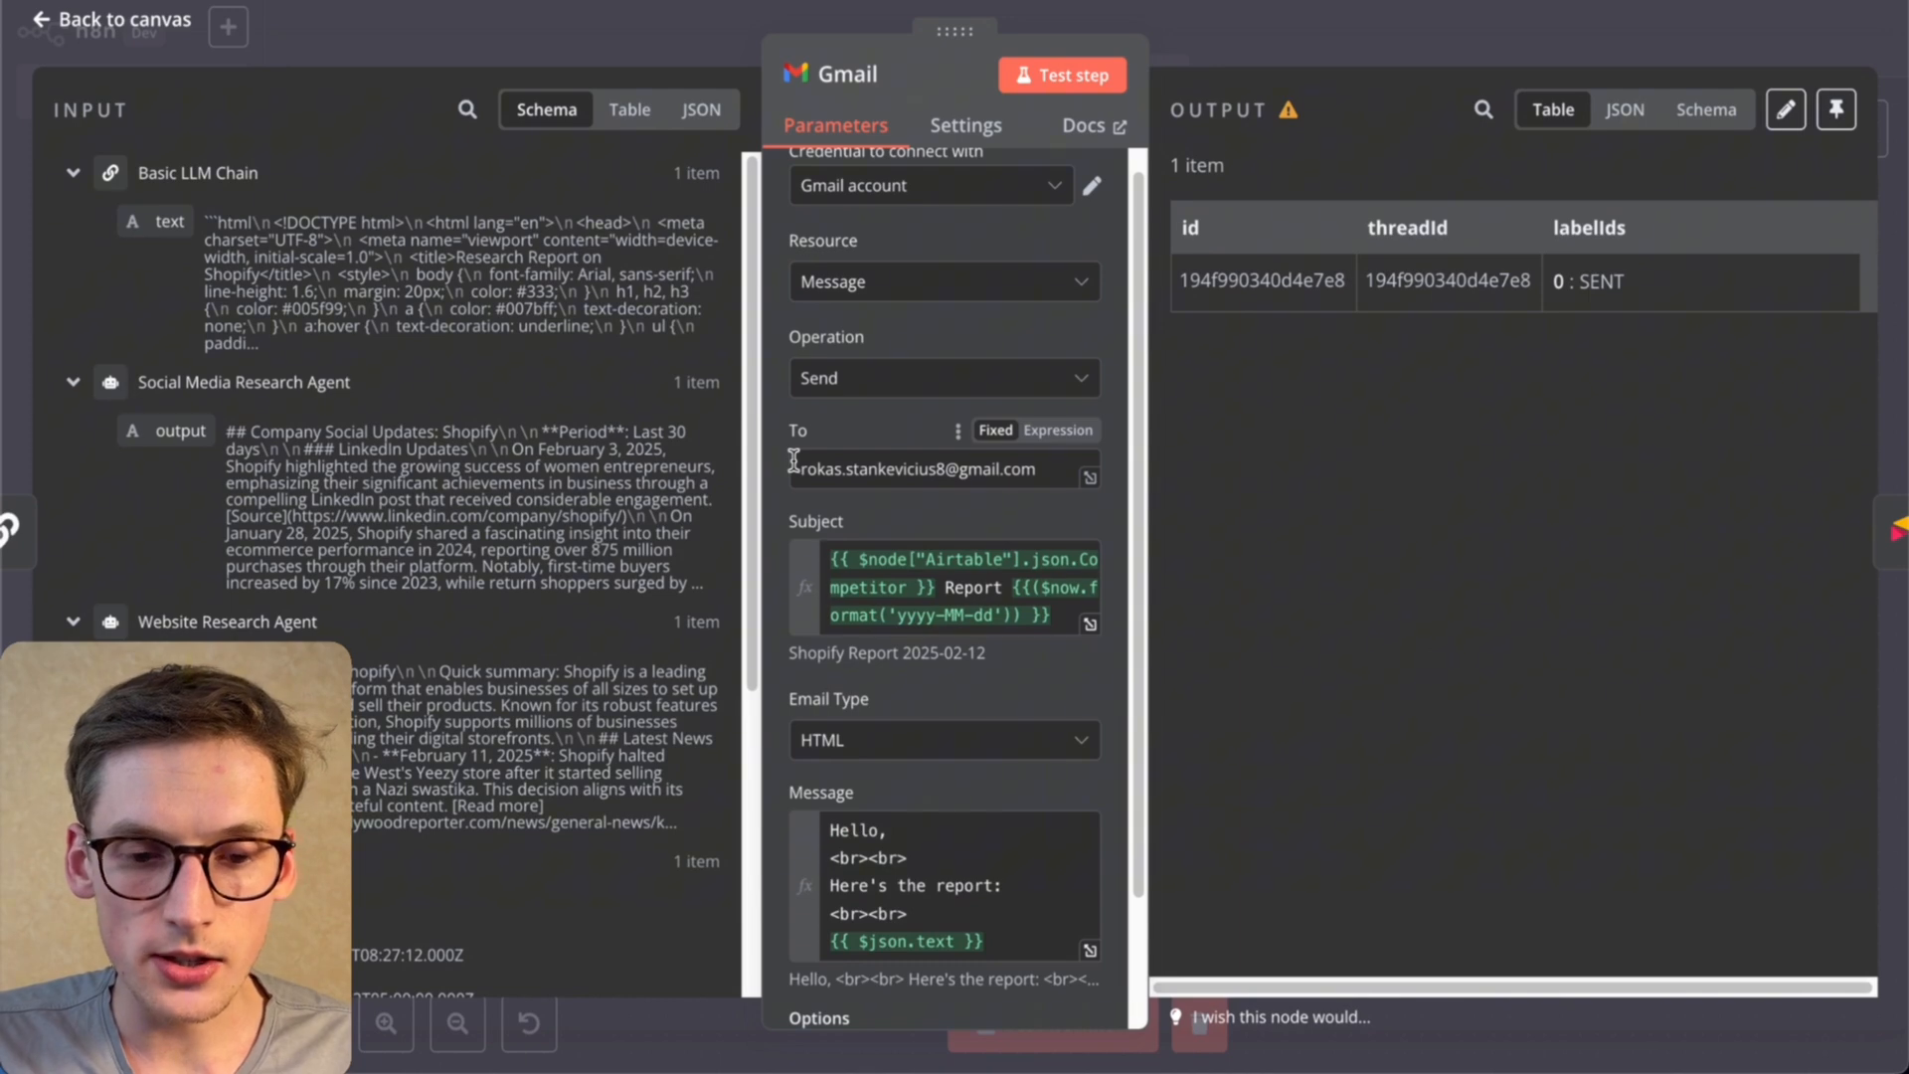
key(Escape)
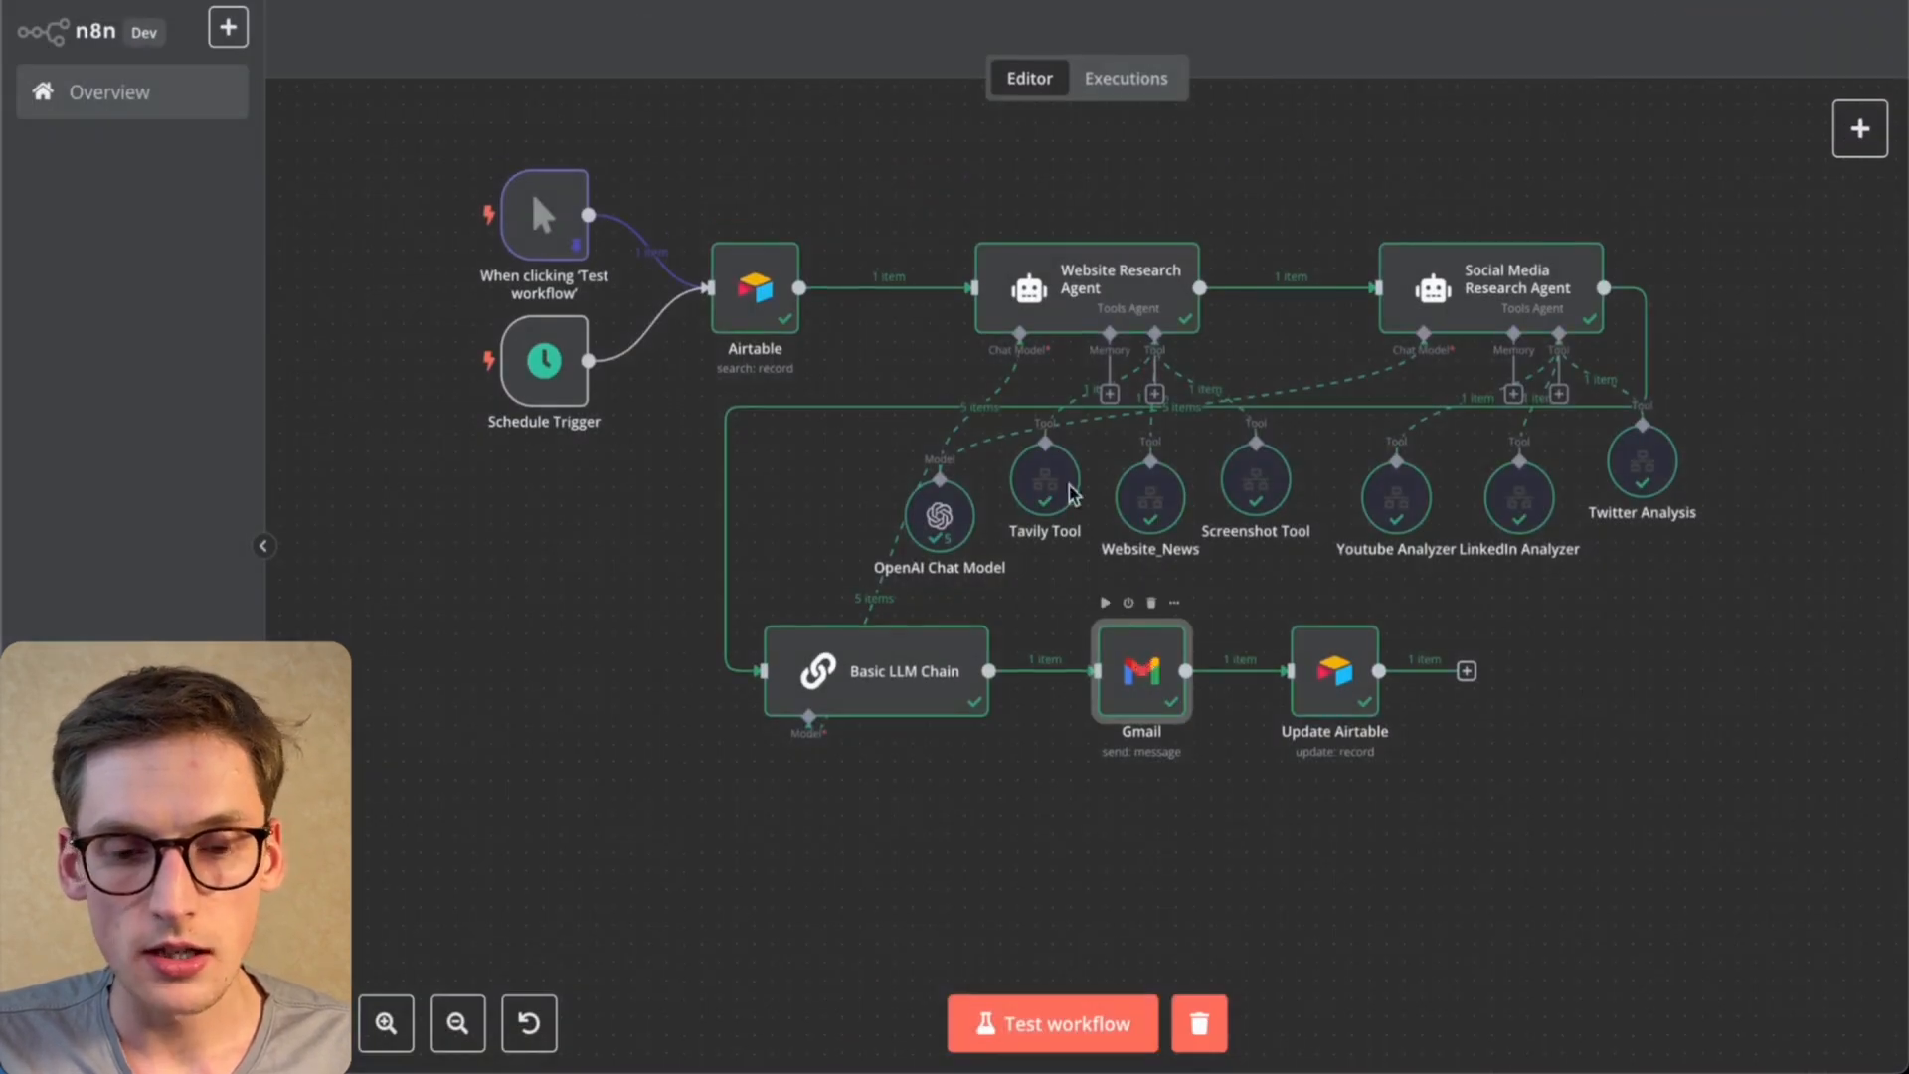
double_click(1143, 673)
drag(801, 493, 1038, 494)
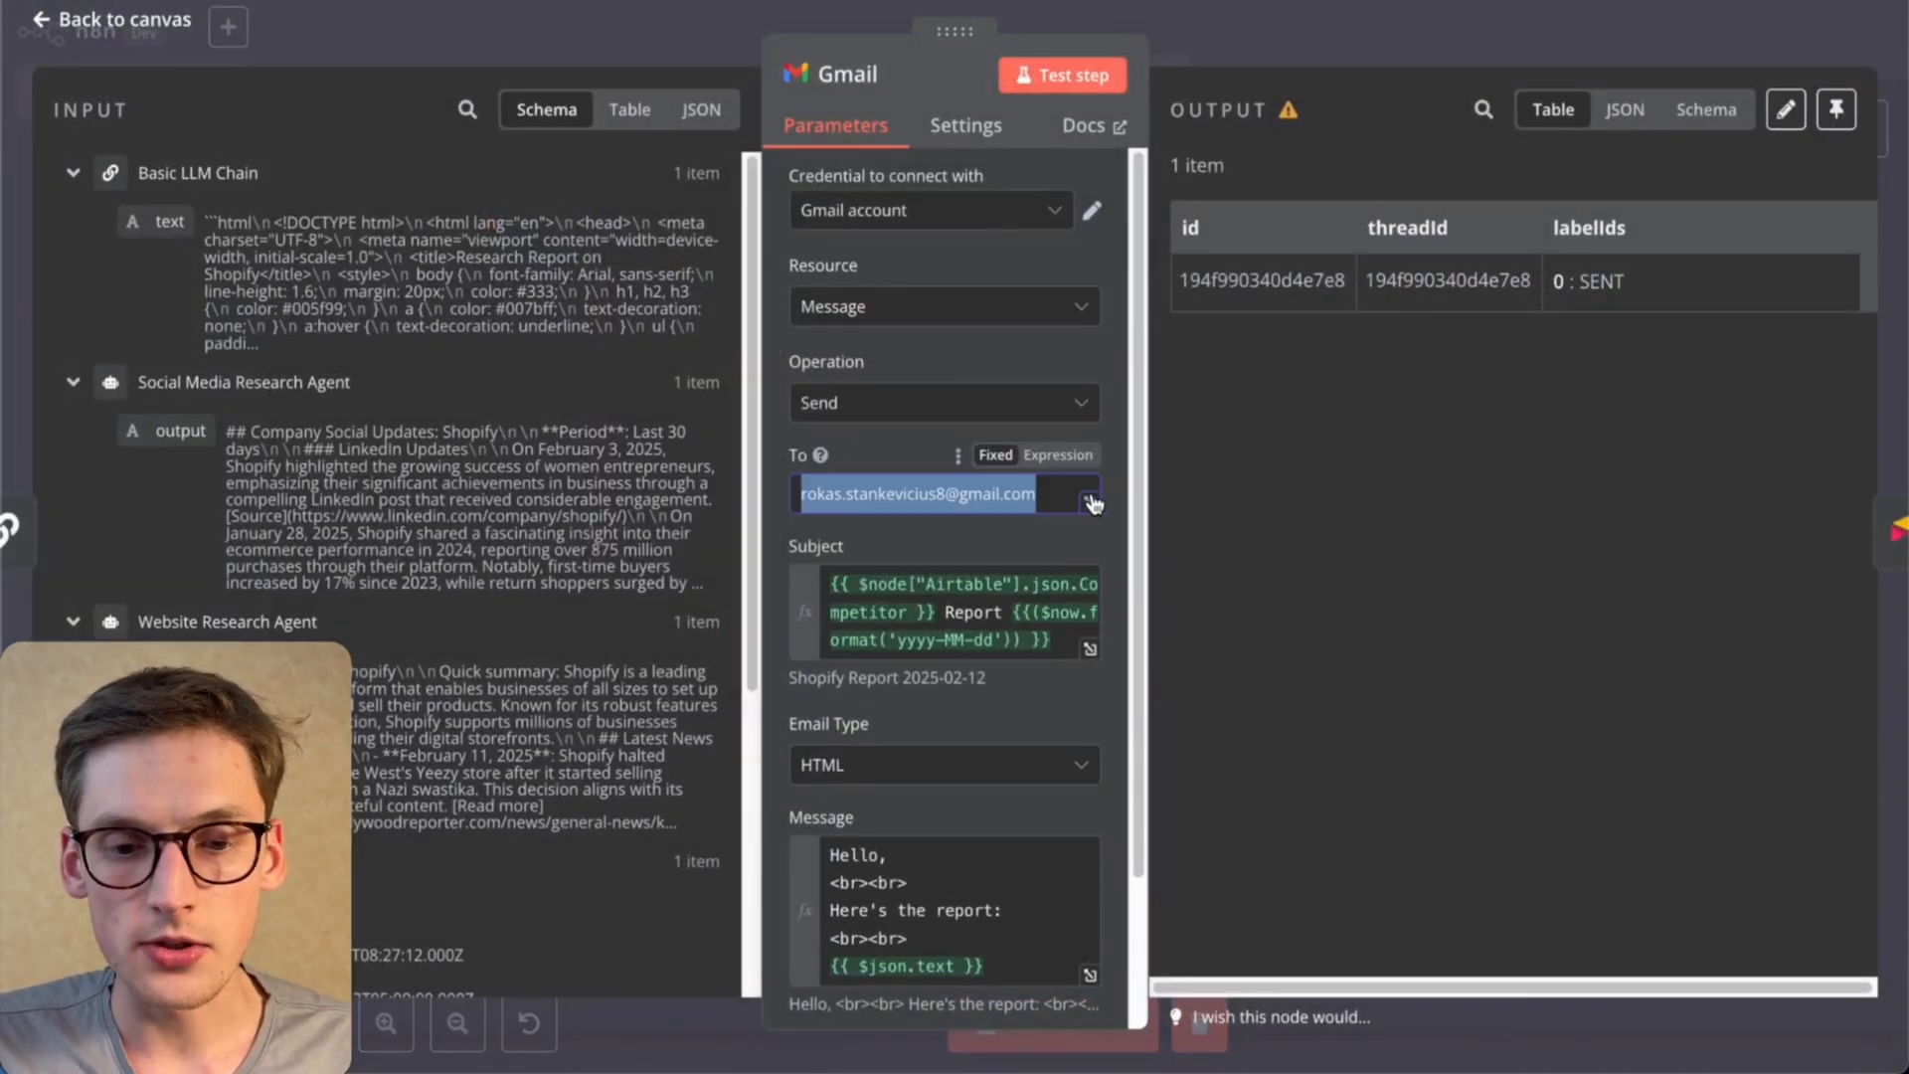
scroll(944, 587, down, 1)
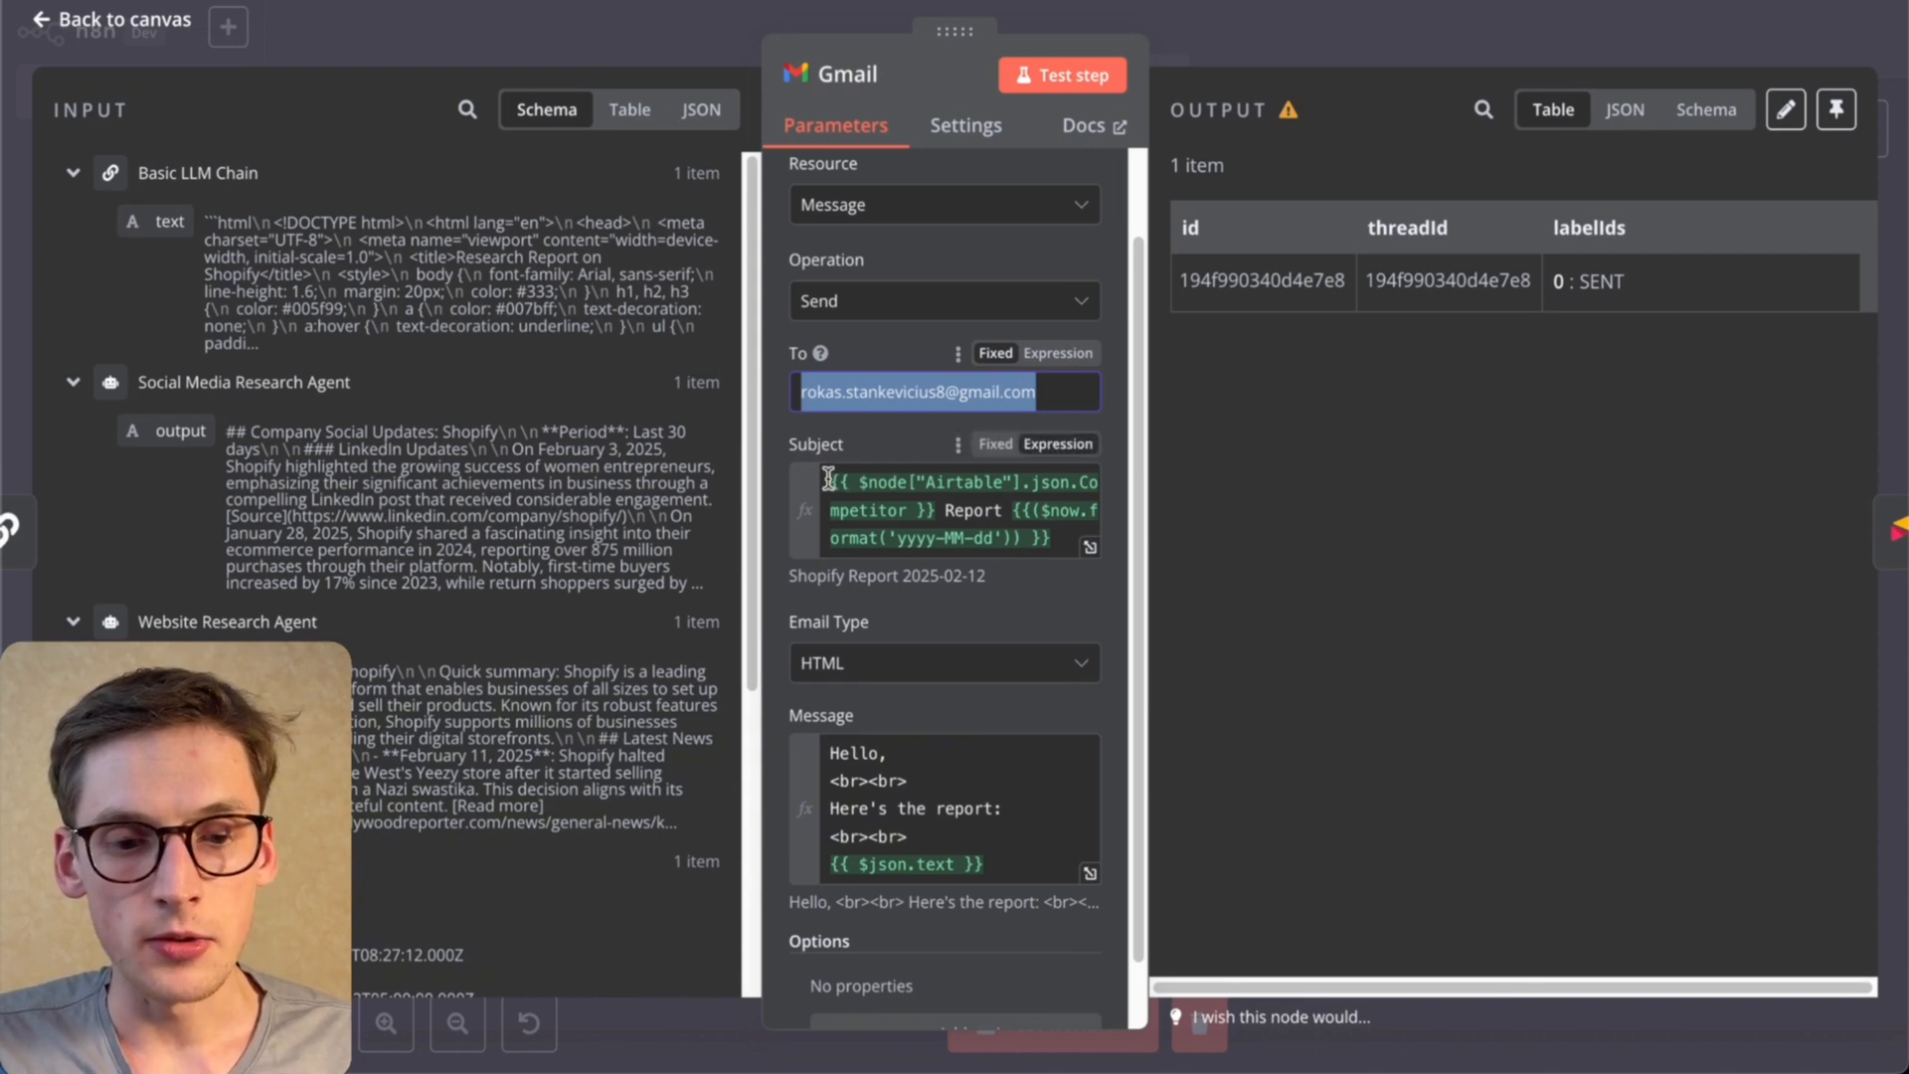
Step: Examine the Gmail node's Subject expression, highlighting the Airtable Competitor reference and the $now date in yyyy-MM-dd format
click(860, 479)
drag(860, 480, 945, 499)
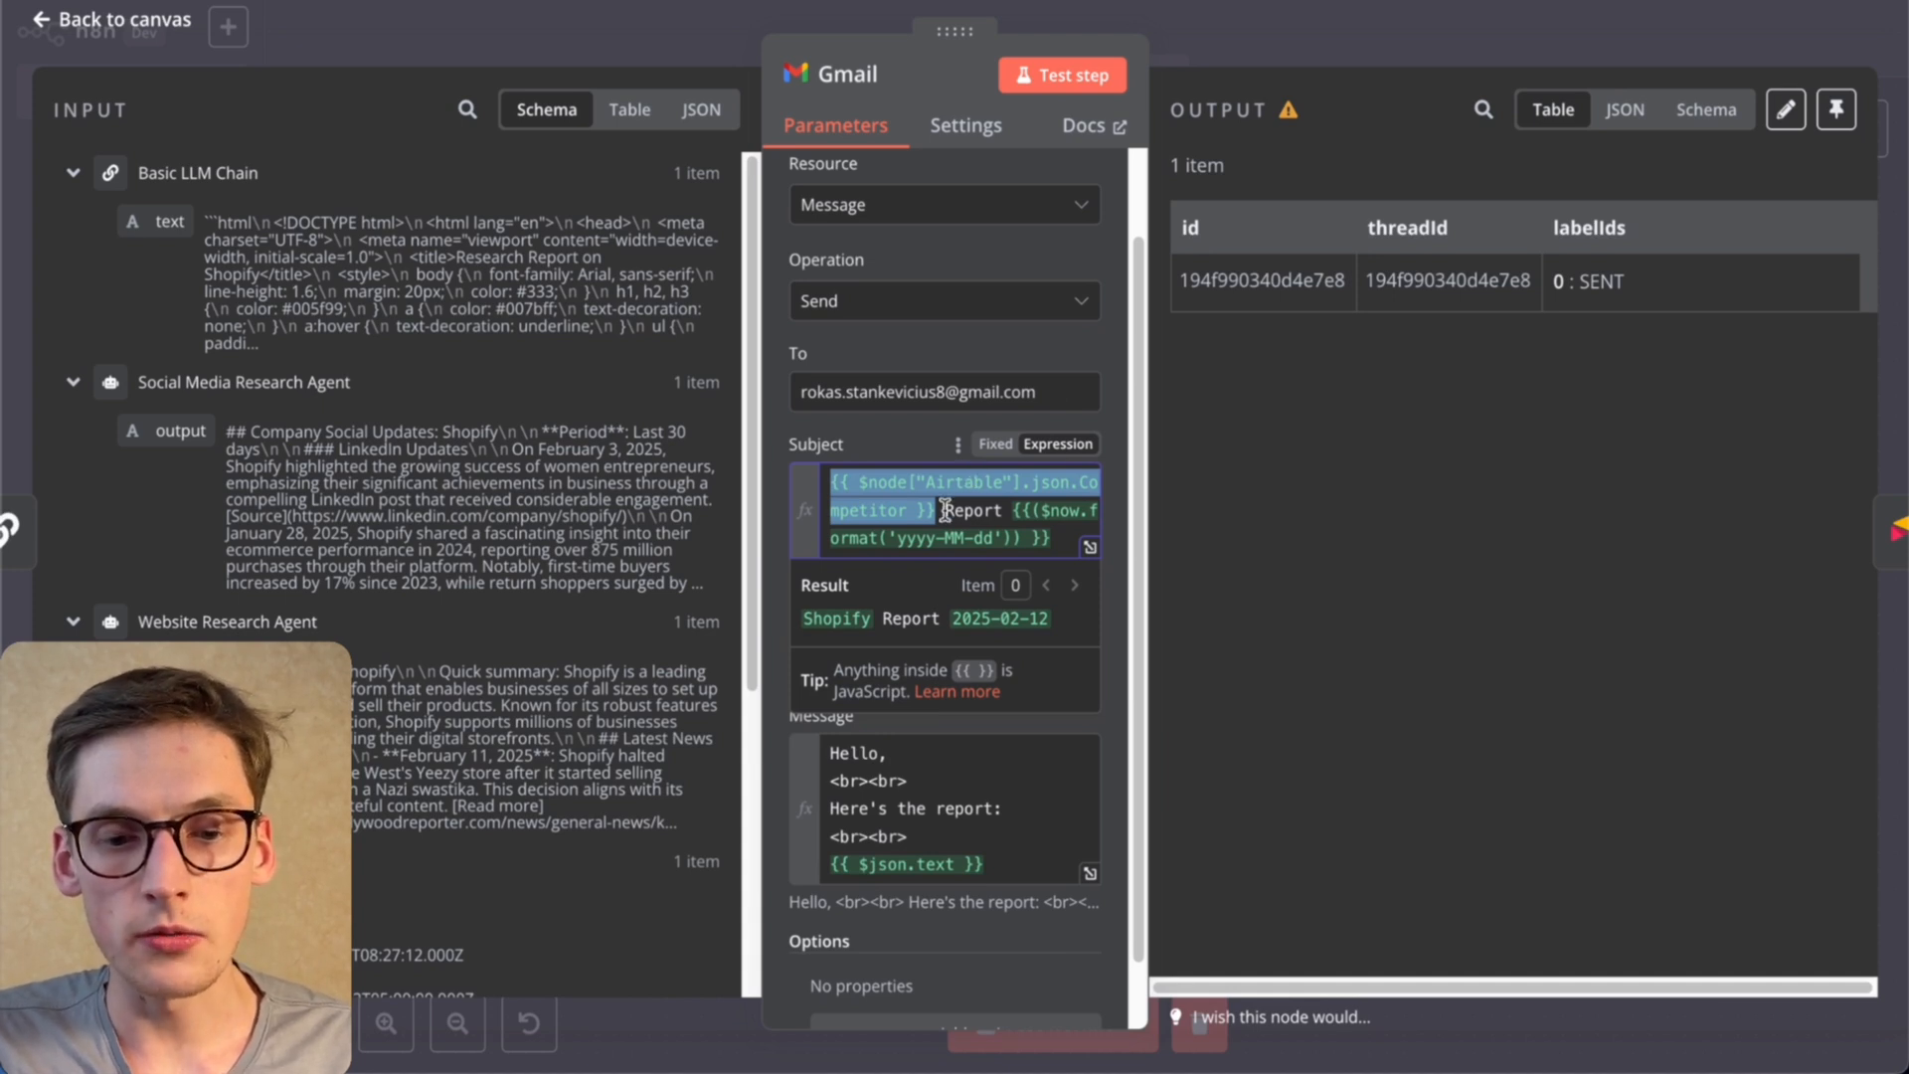
drag(945, 510, 1094, 594)
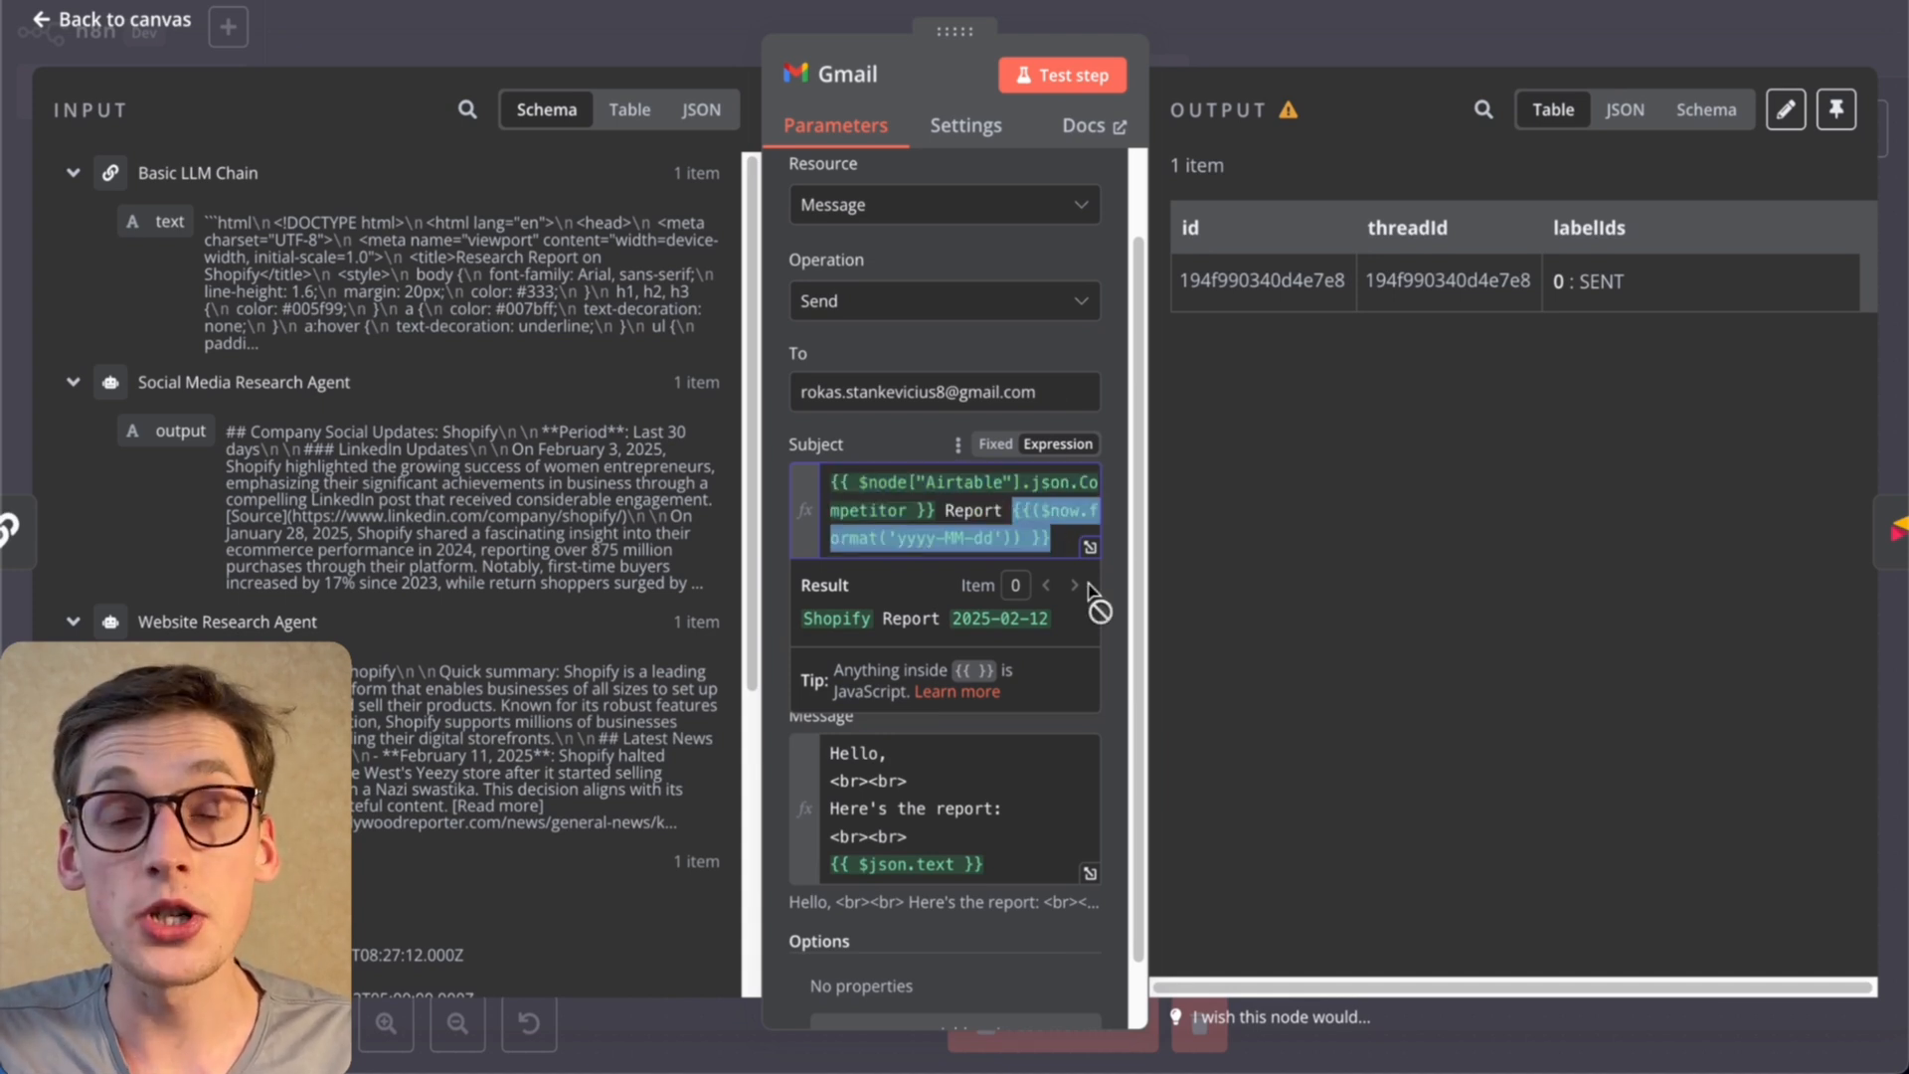
scroll(1094, 595, down, 1)
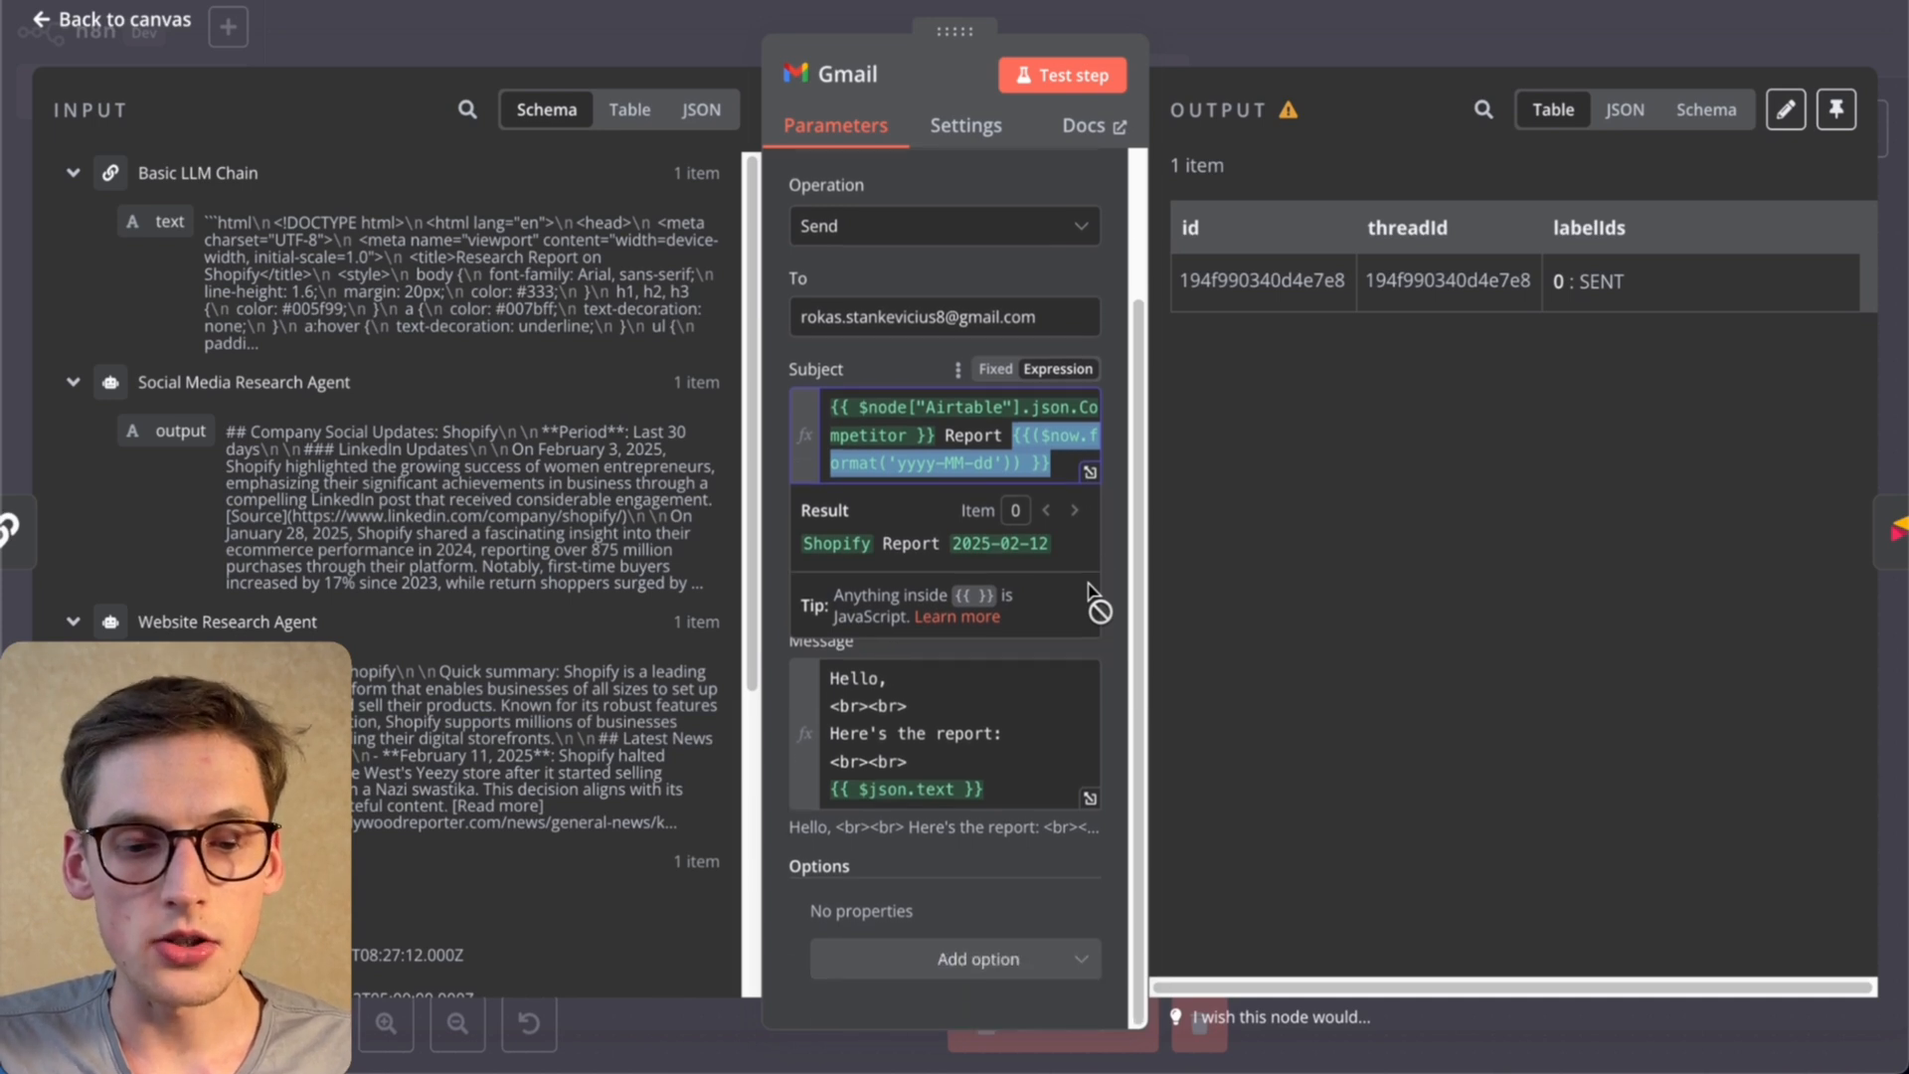
Step: Examine the Gmail node's Message expression, highlighting the <br><br> line breaks and "Here's the report:", and close the node
click(913, 623)
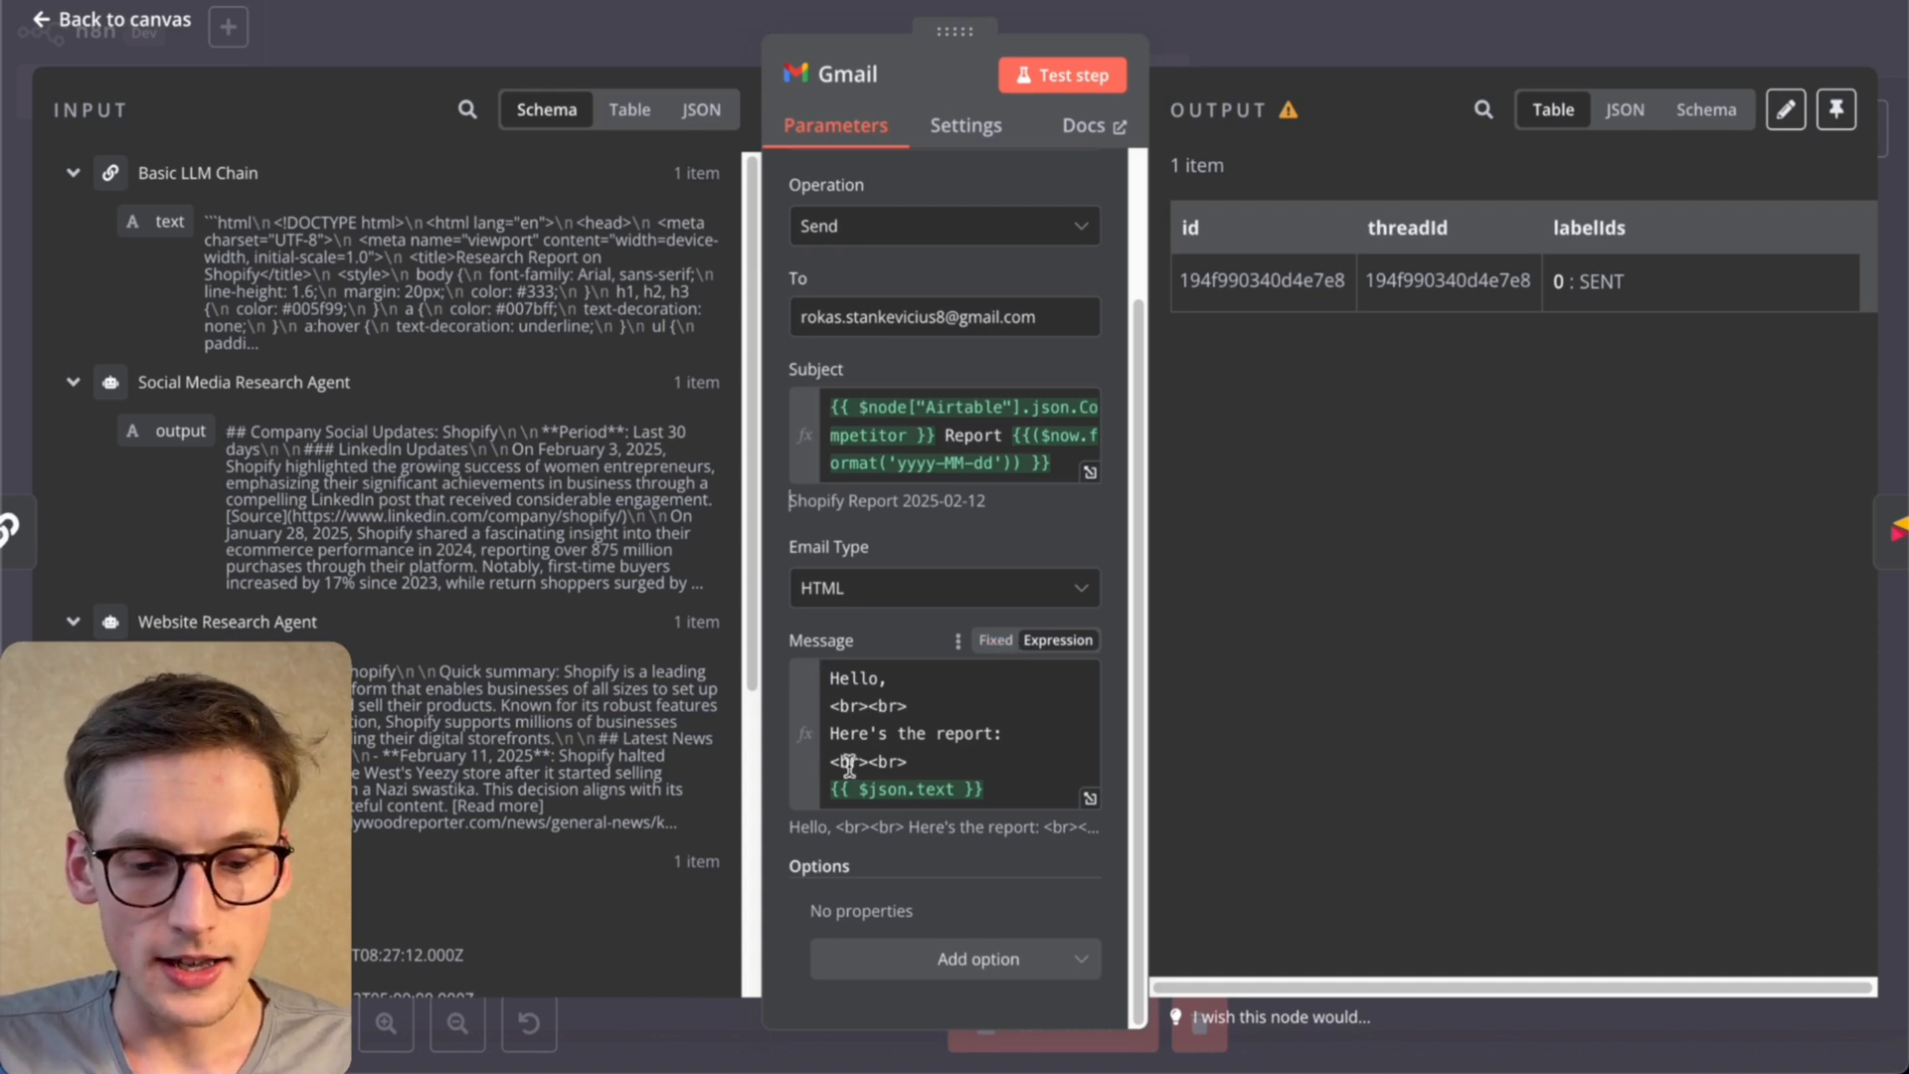
mouse_move(833, 710)
mouse_down()
mouse_move(917, 707)
mouse_move(832, 710)
mouse_up()
click(918, 707)
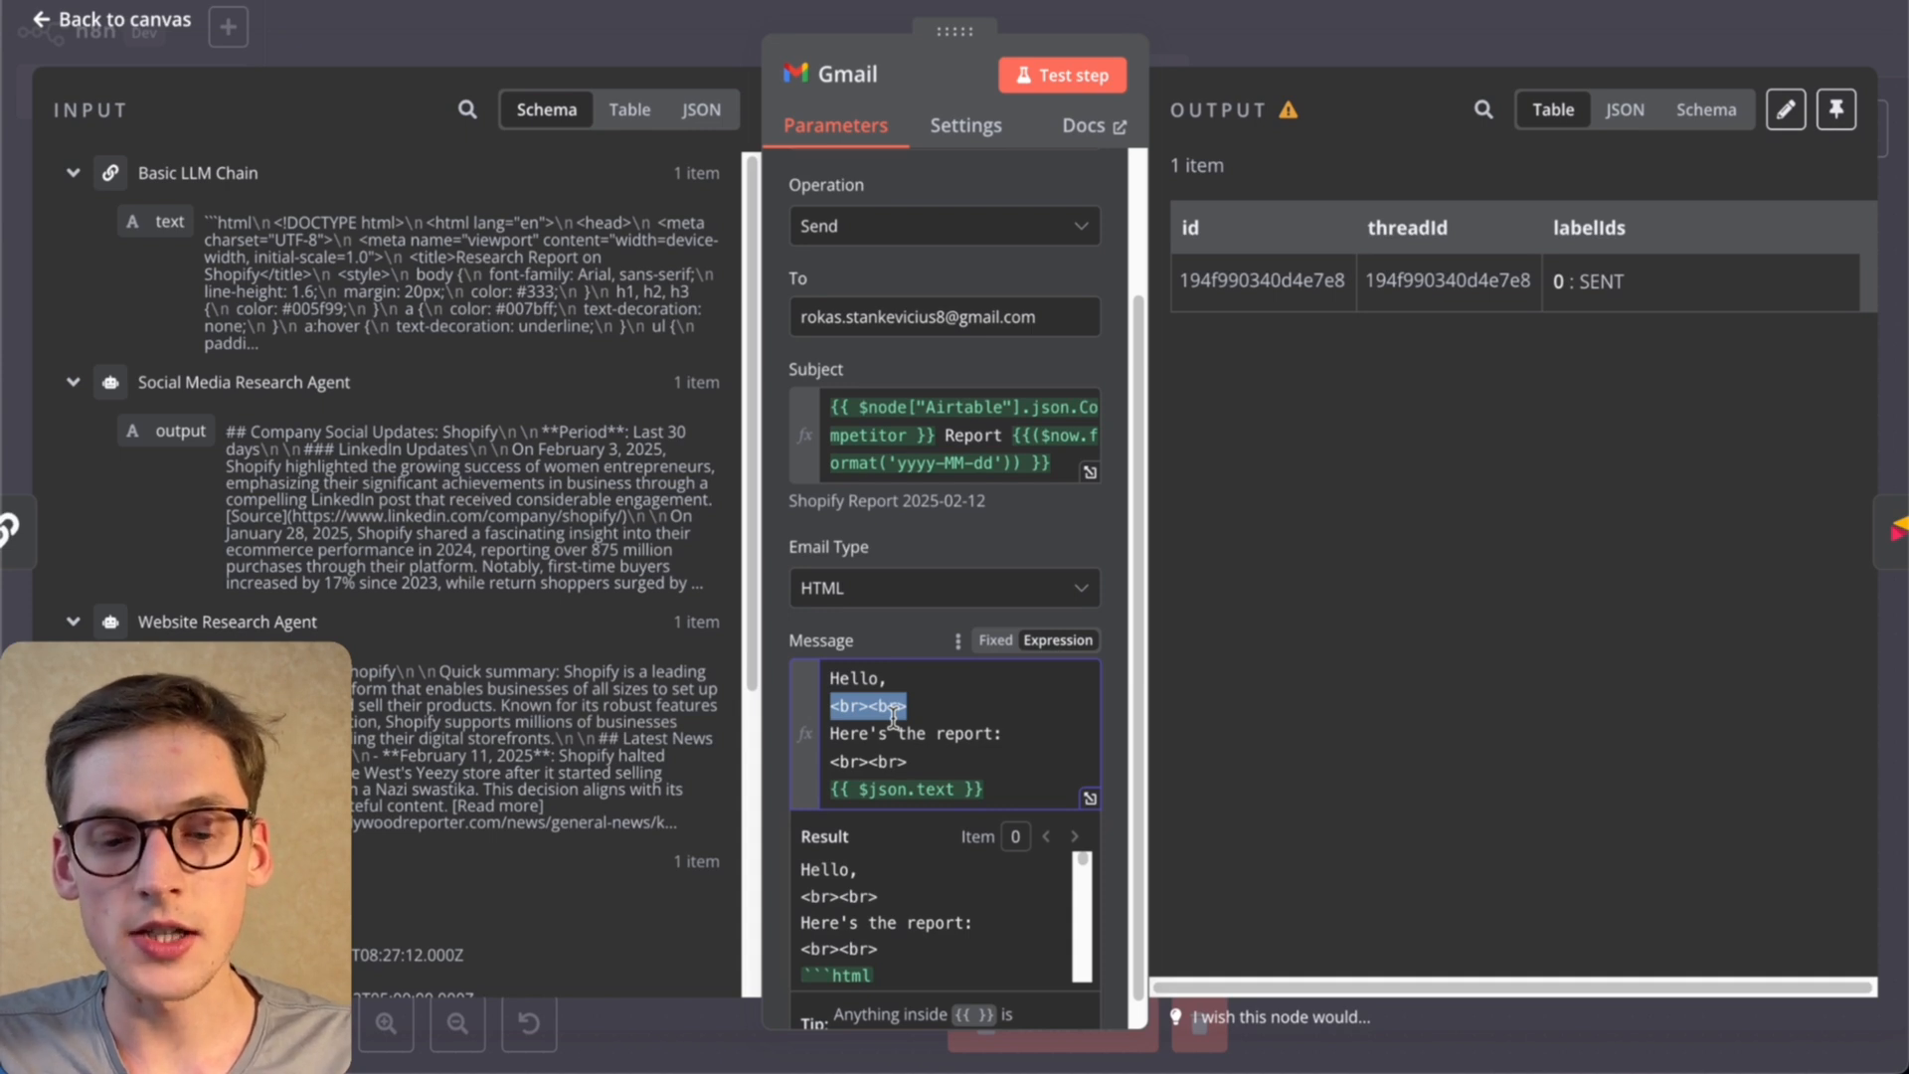
scroll(941, 709, down, 1)
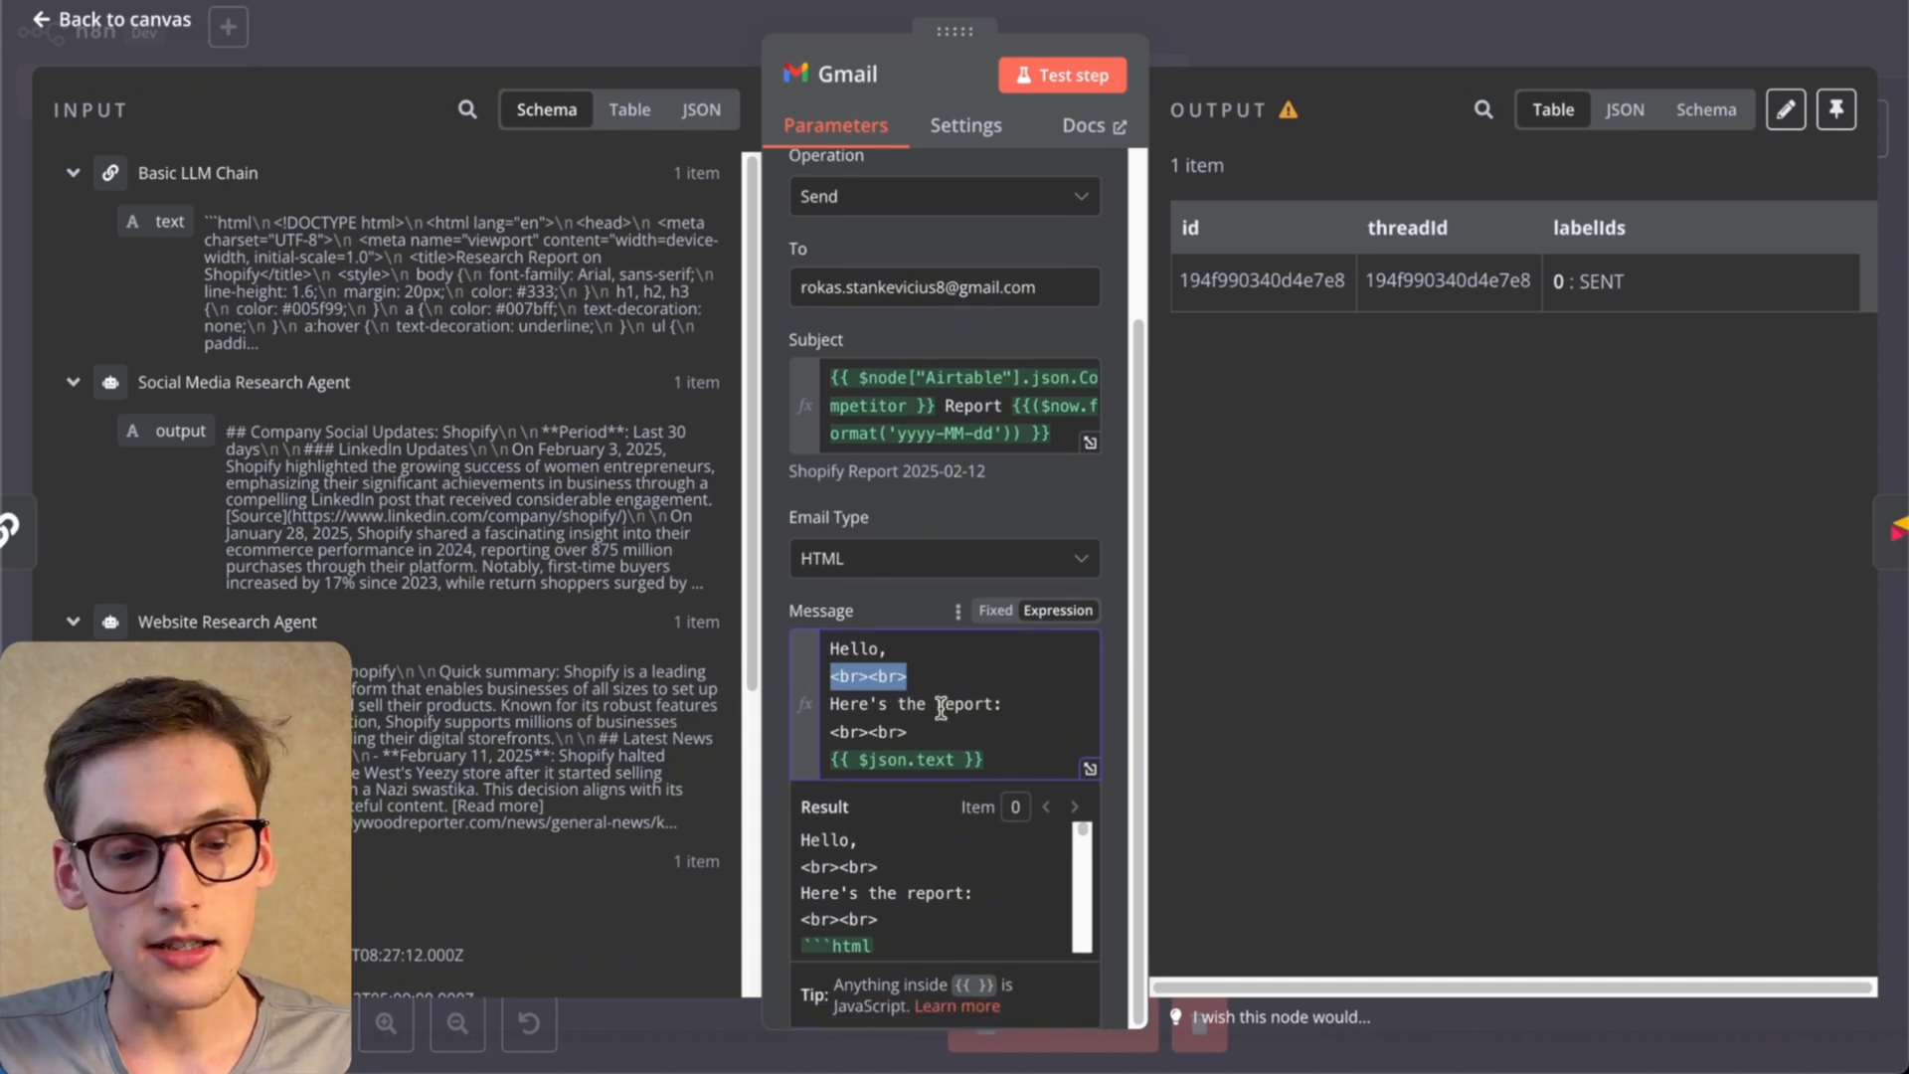
click(834, 704)
drag(833, 704, 1007, 704)
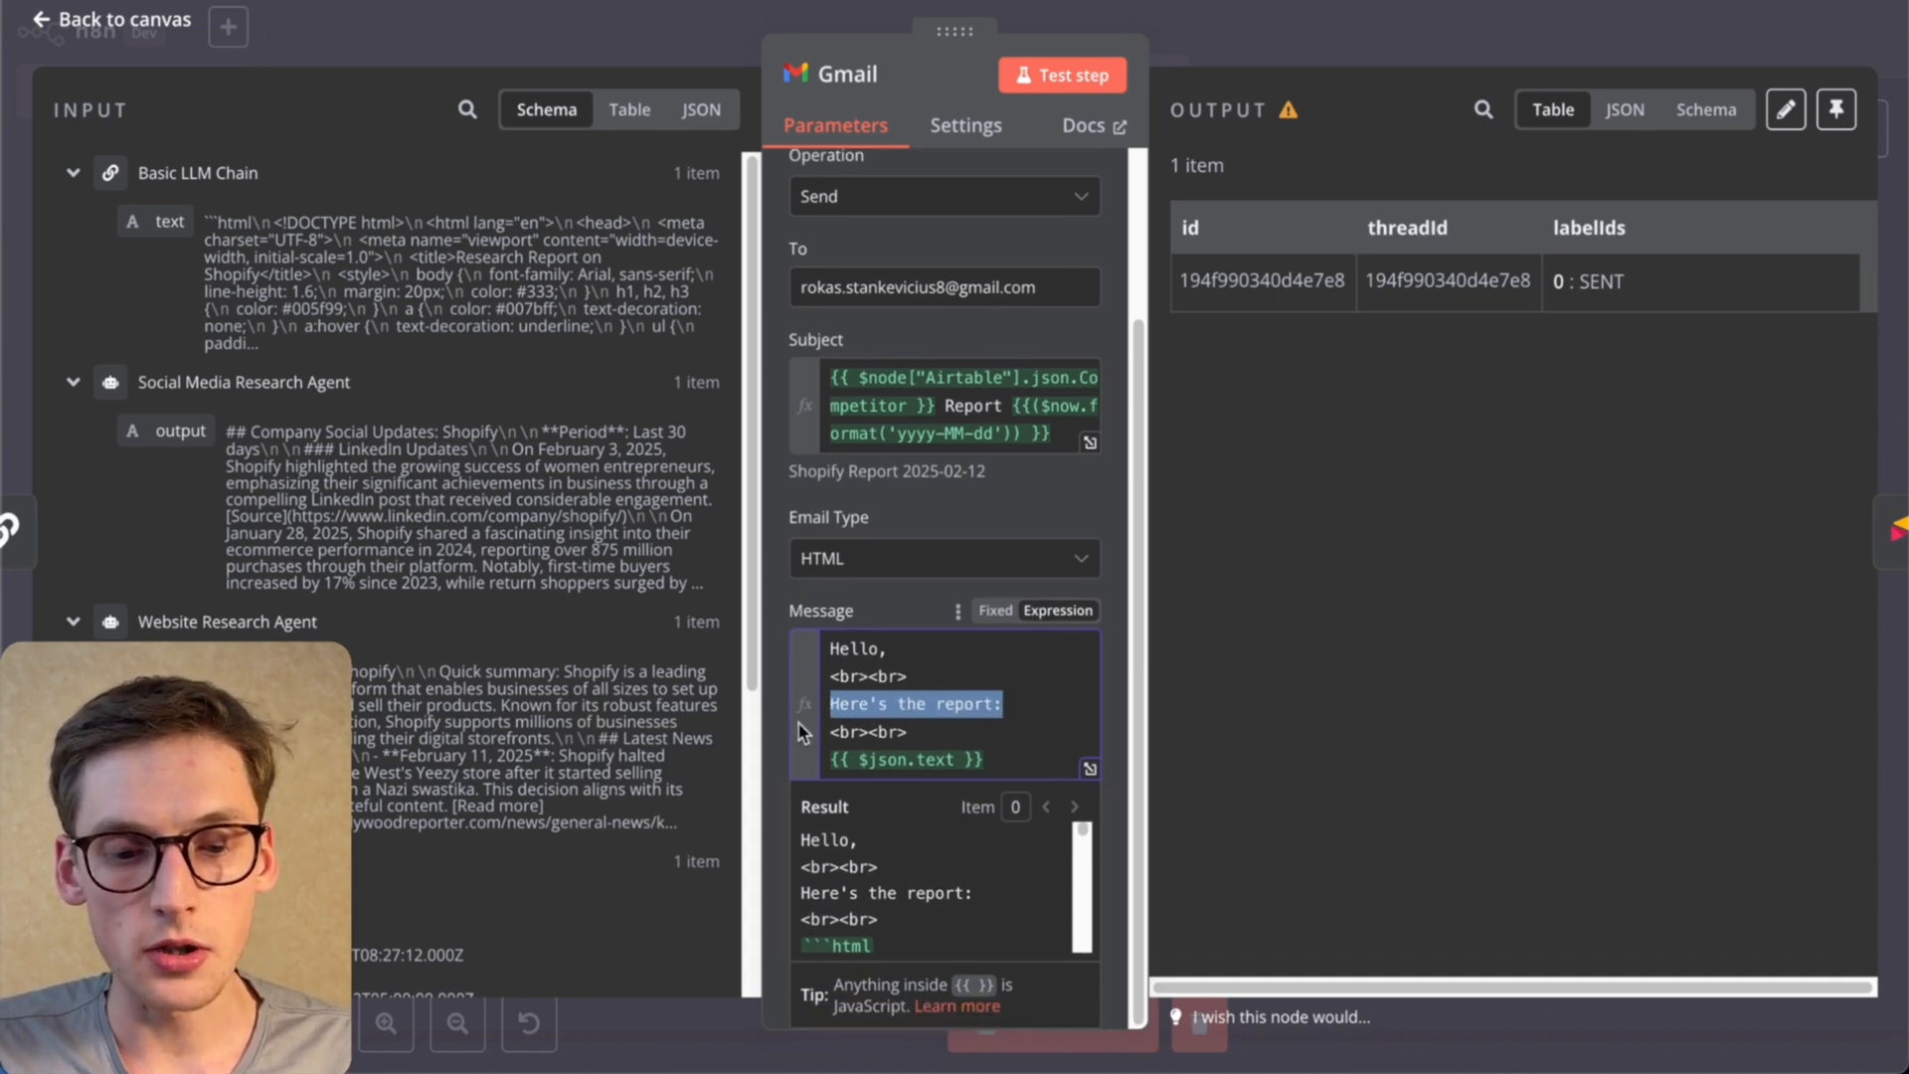
drag(828, 732, 1018, 732)
click(1033, 760)
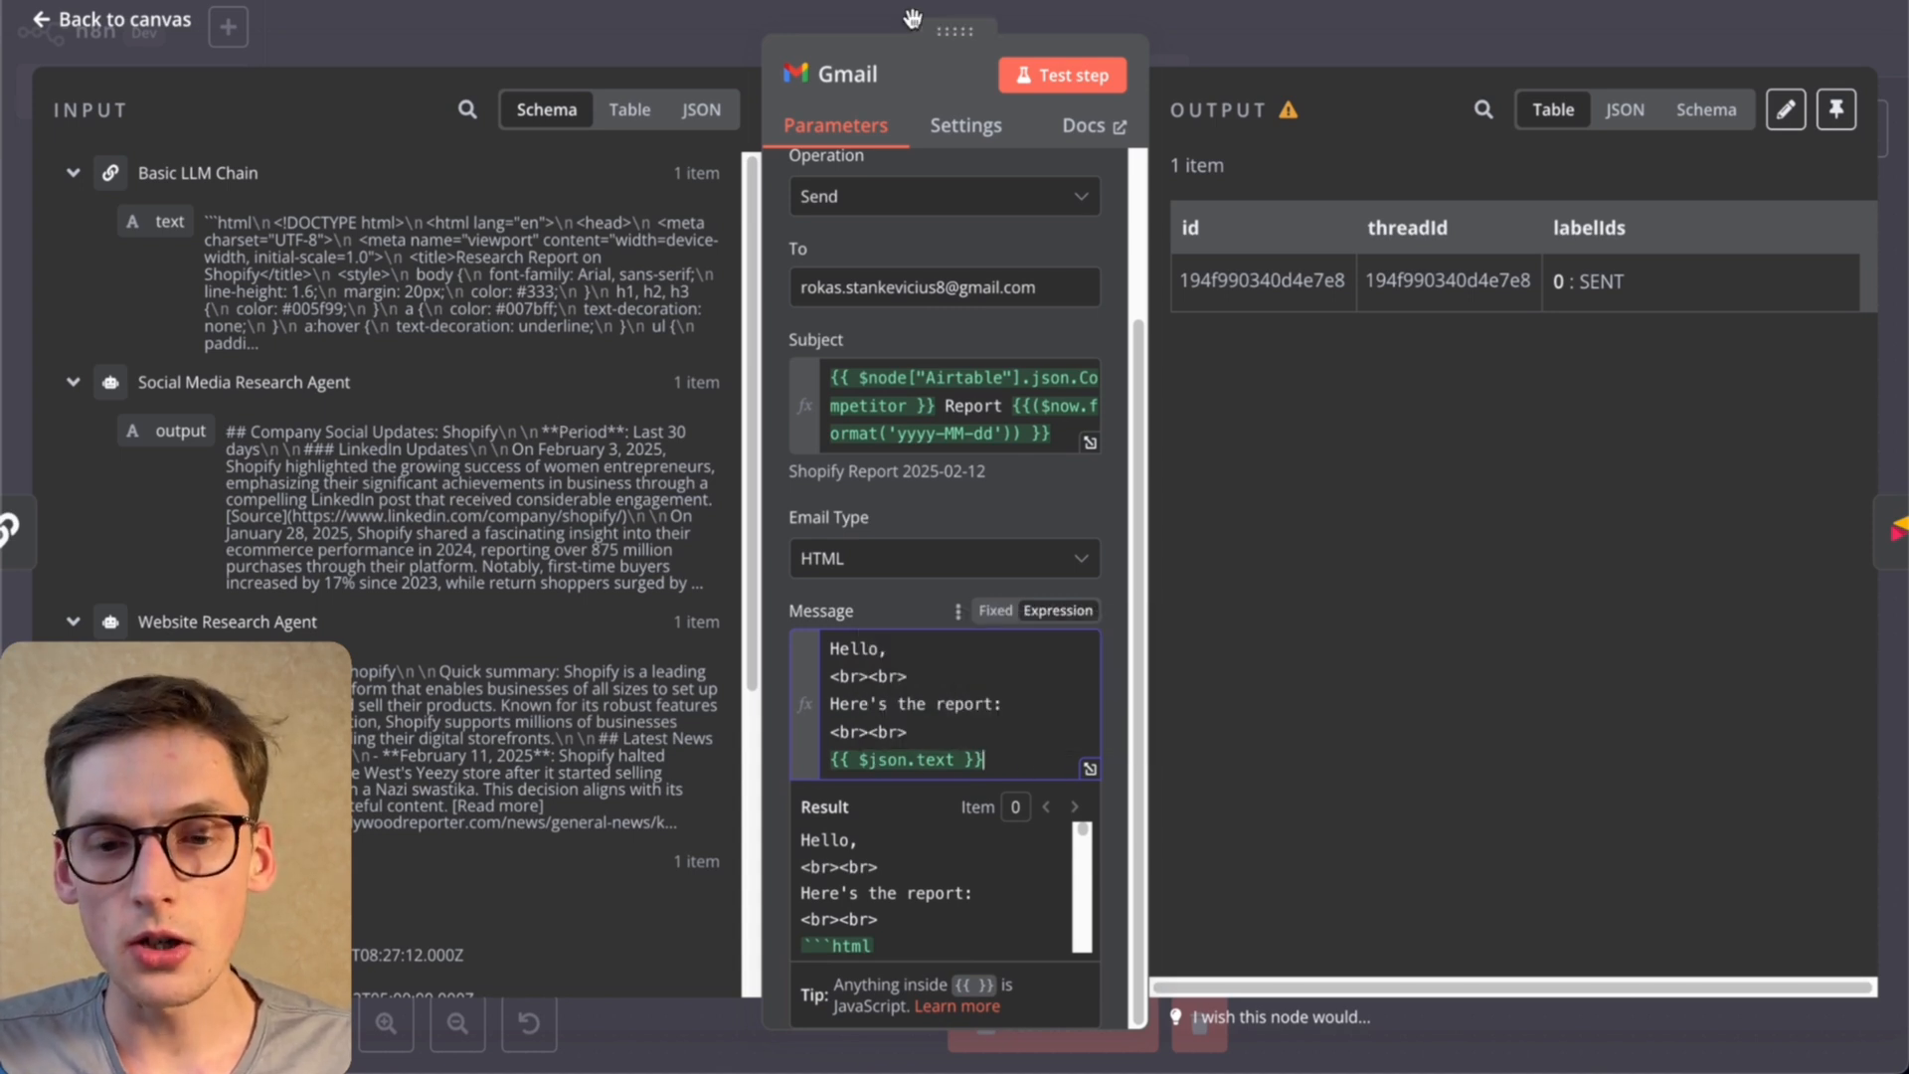
key(Escape)
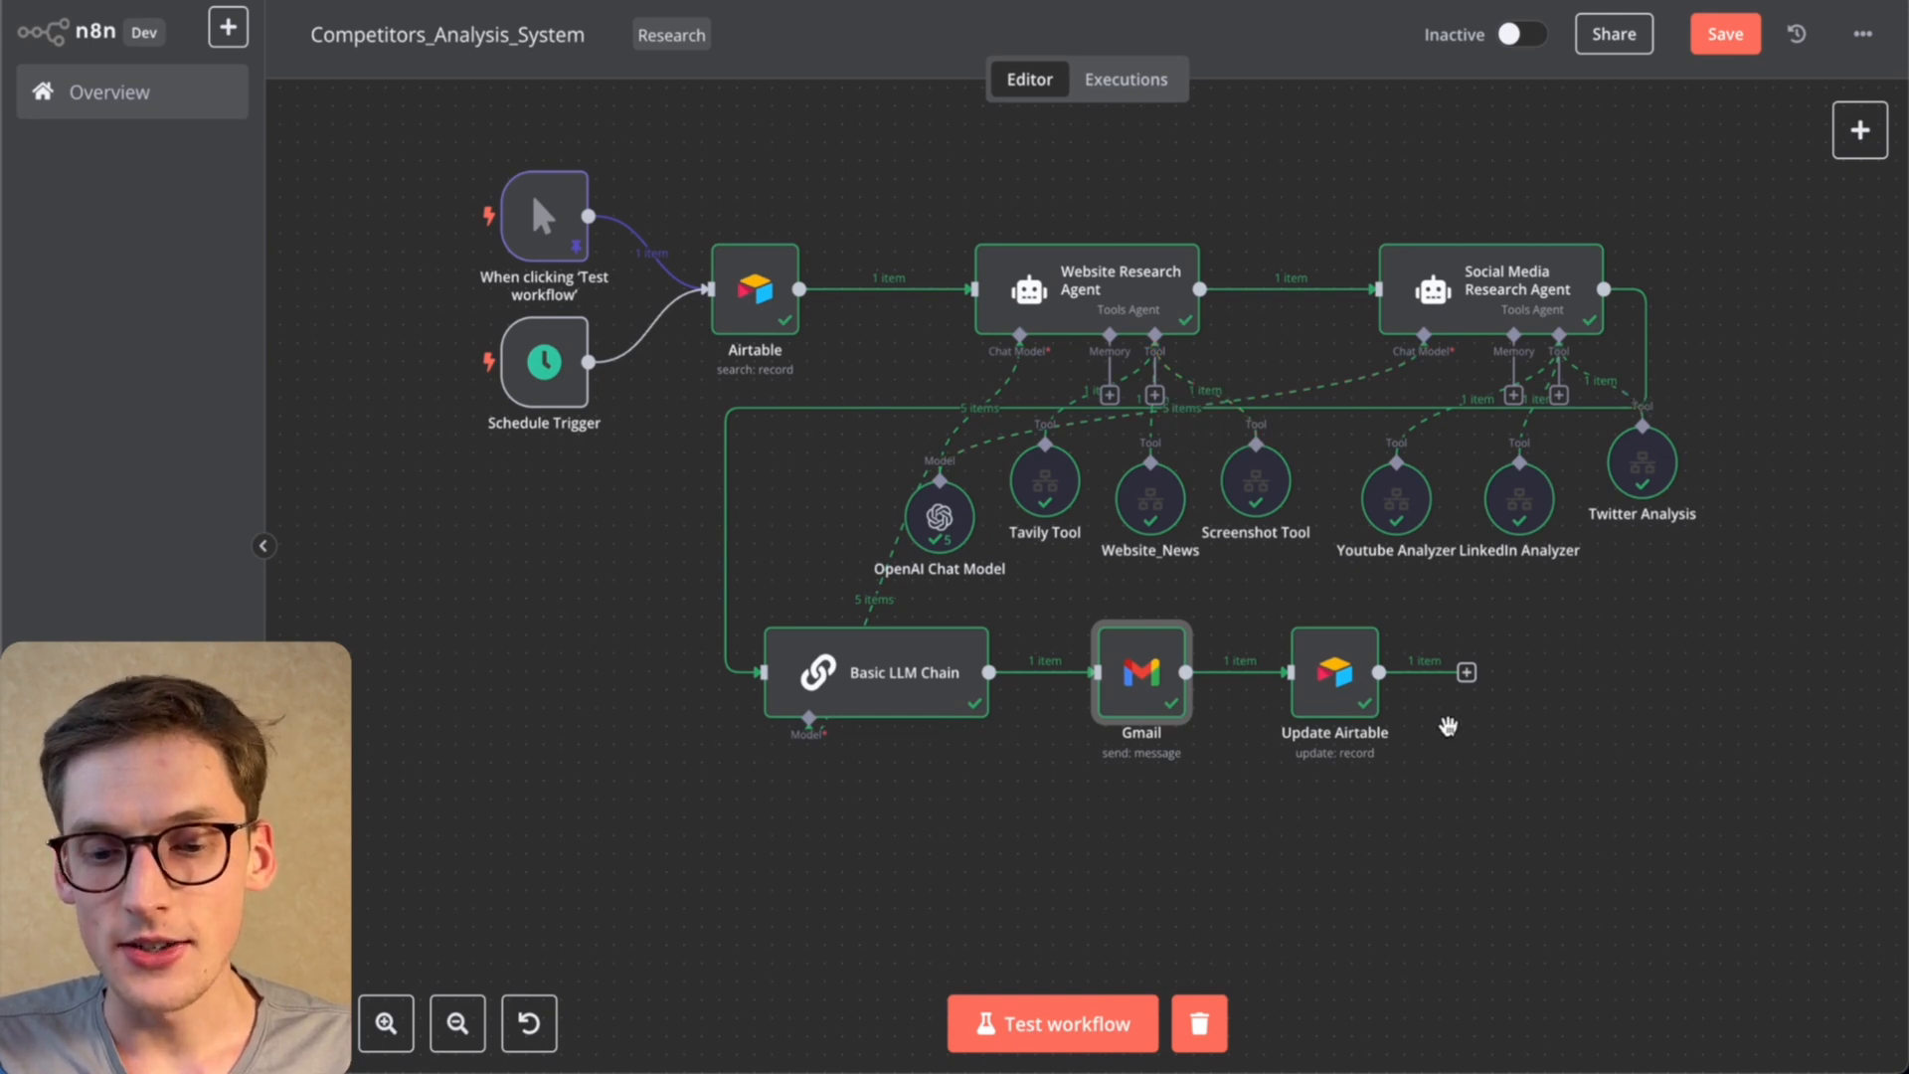
Step: Review the Update Airtable node's column mapping, including the id match and Last_Modified date expression, and return to the canvas
click(1331, 700)
double_click(1331, 699)
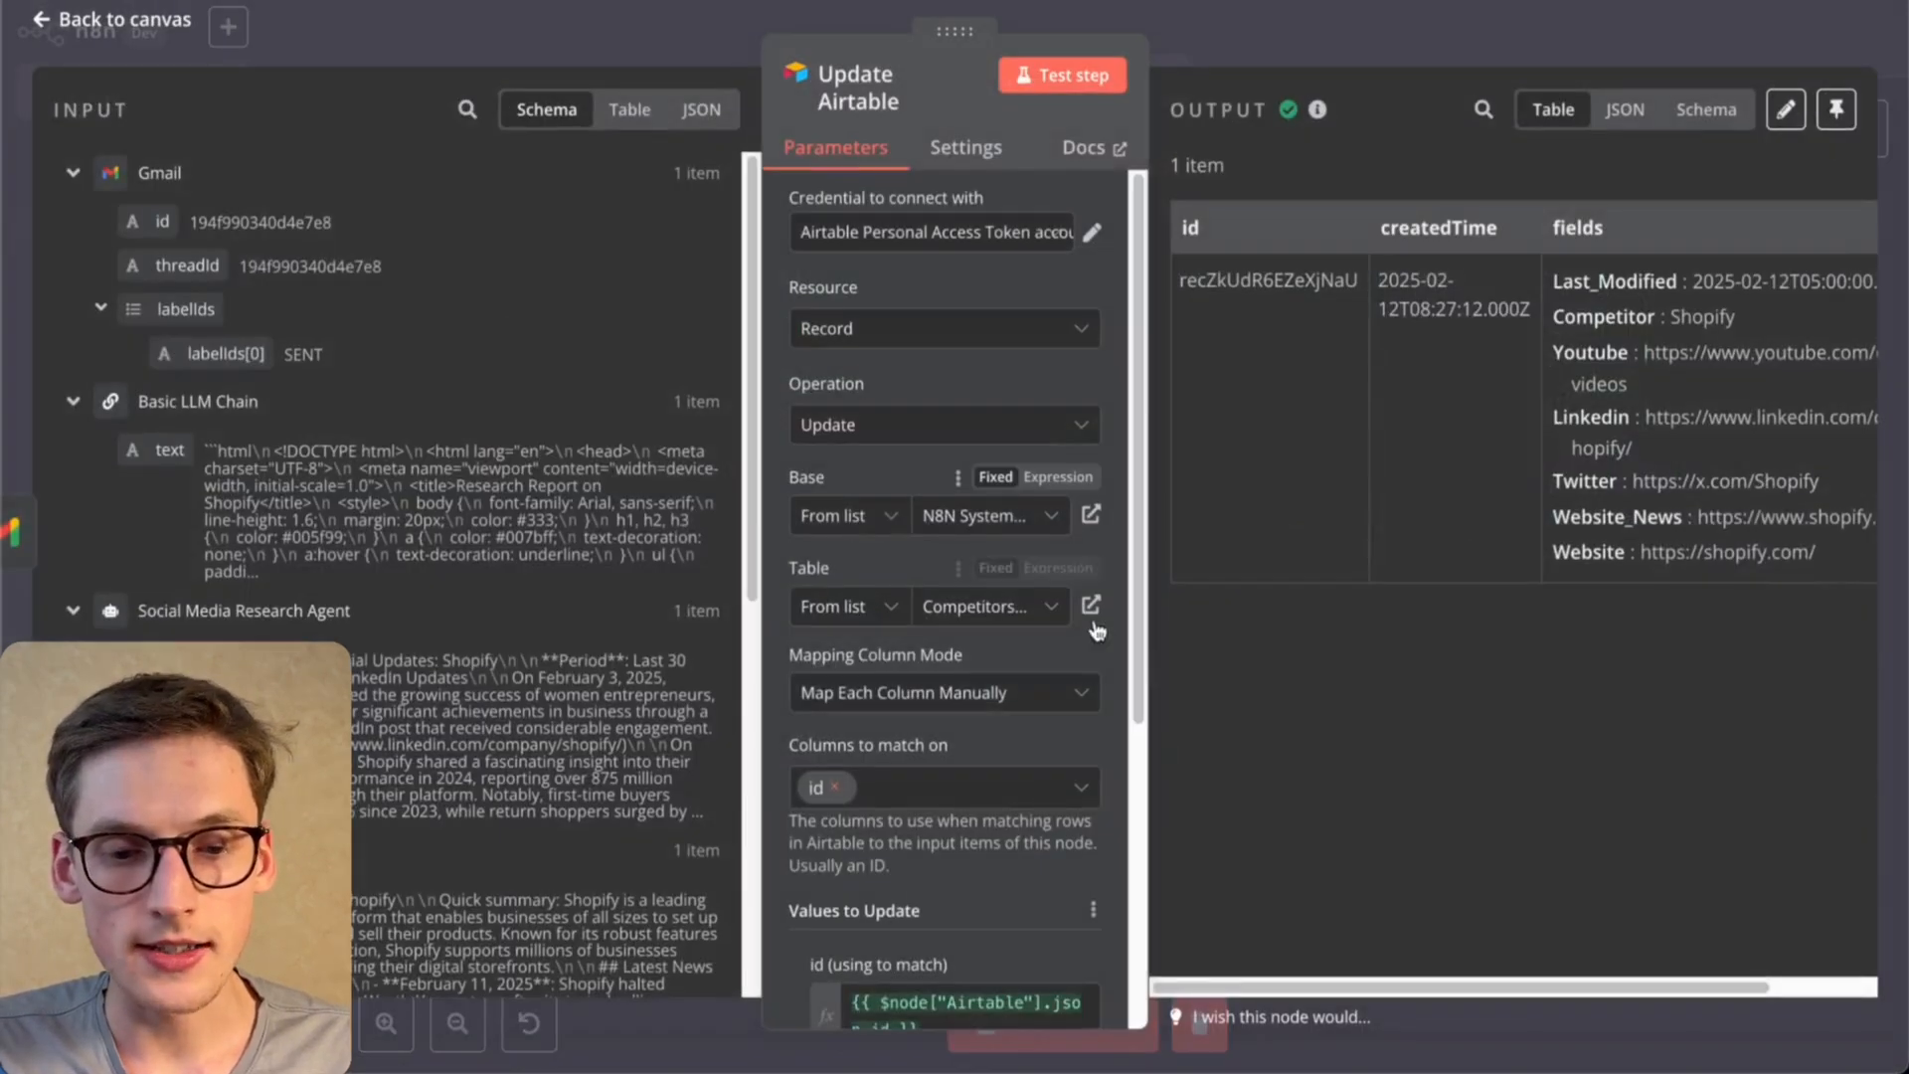
scroll(1098, 634, down, 5)
scroll(1098, 634, down, 3)
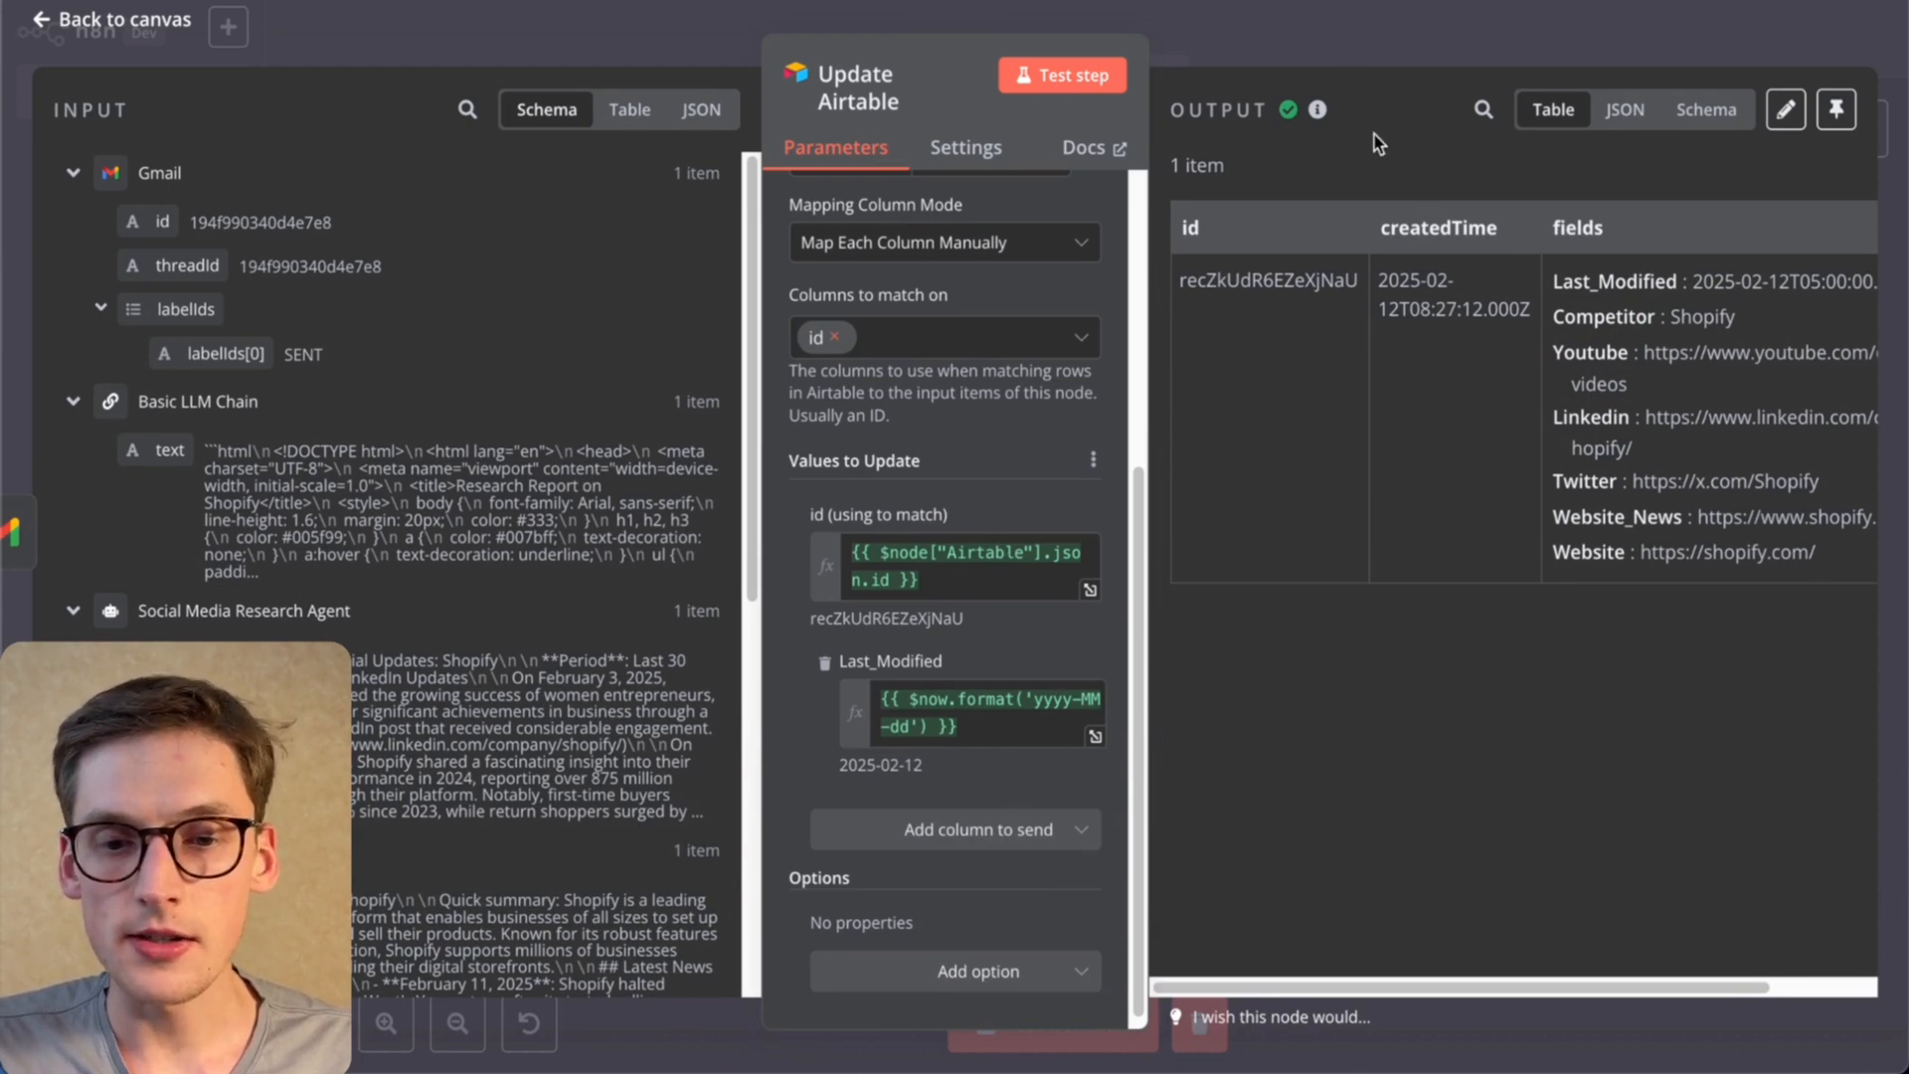
click(1283, 32)
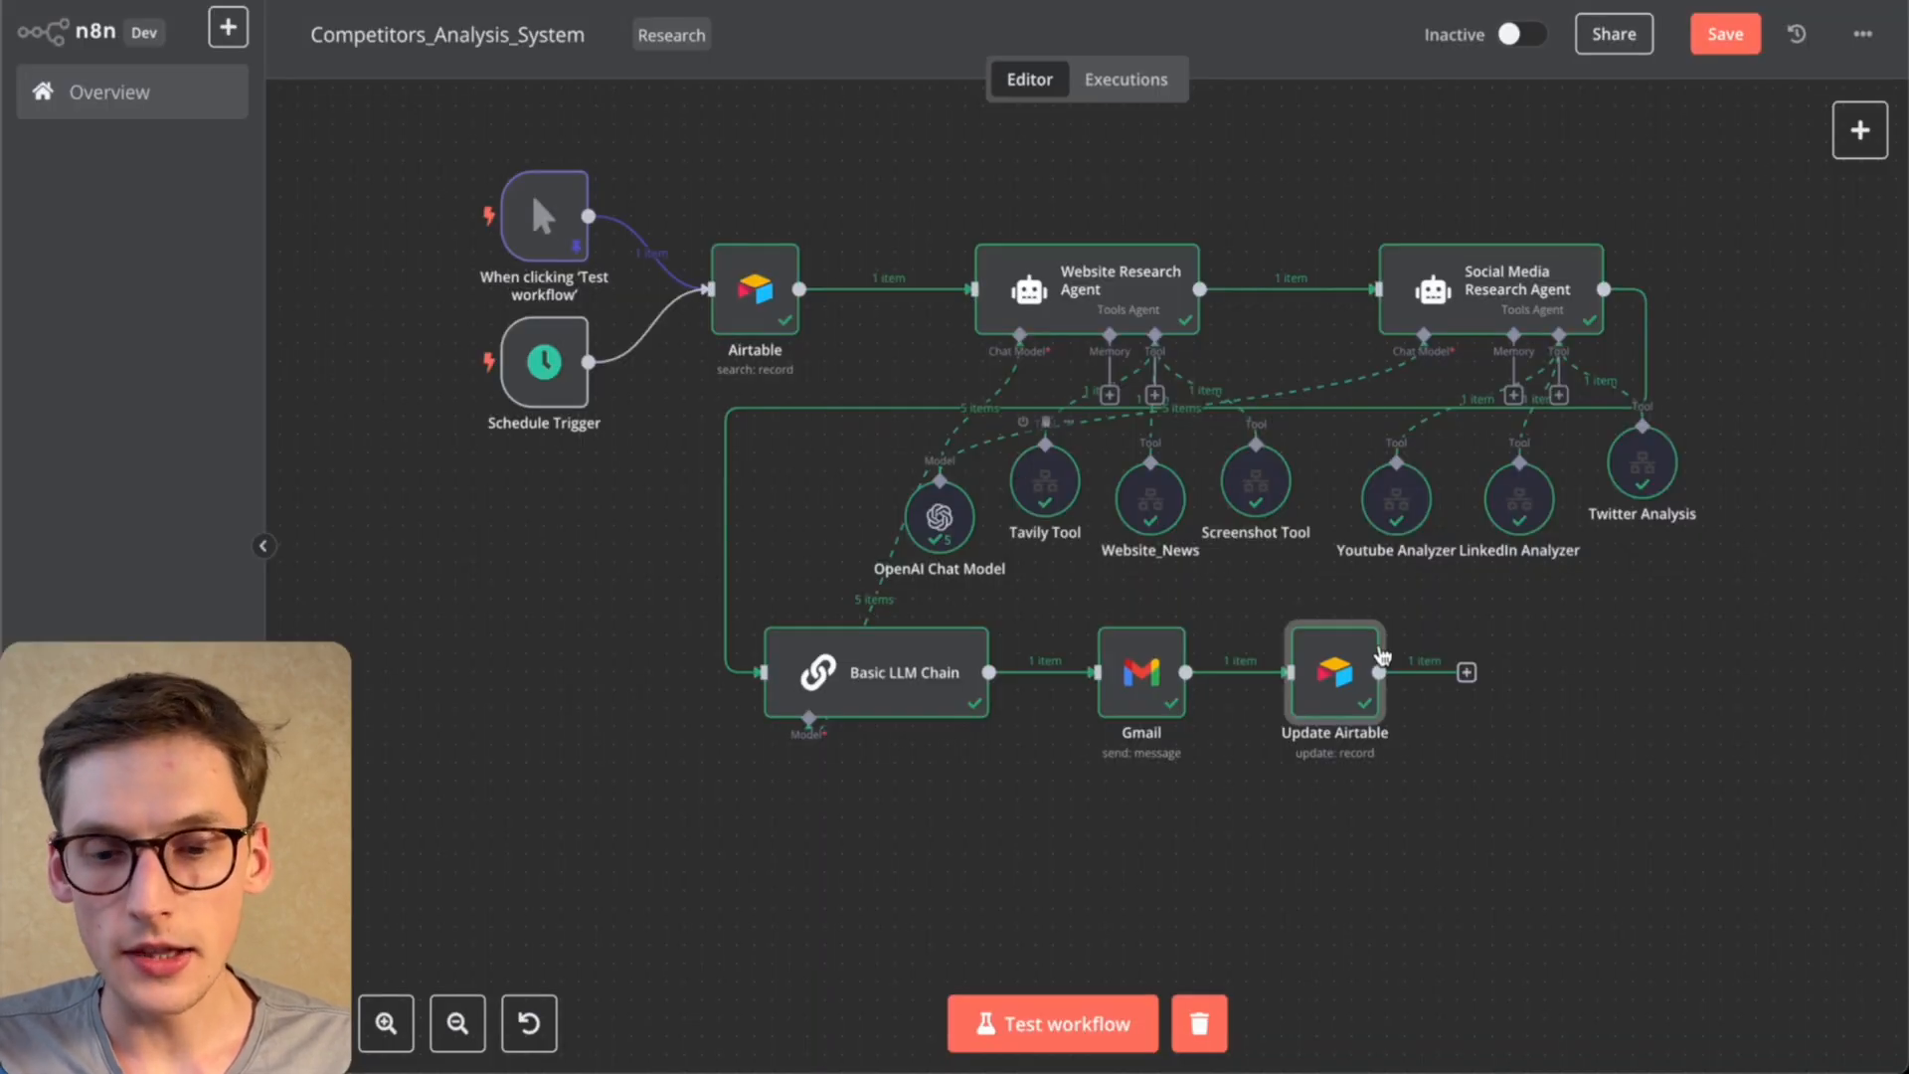
scroll(1392, 666, left, 2)
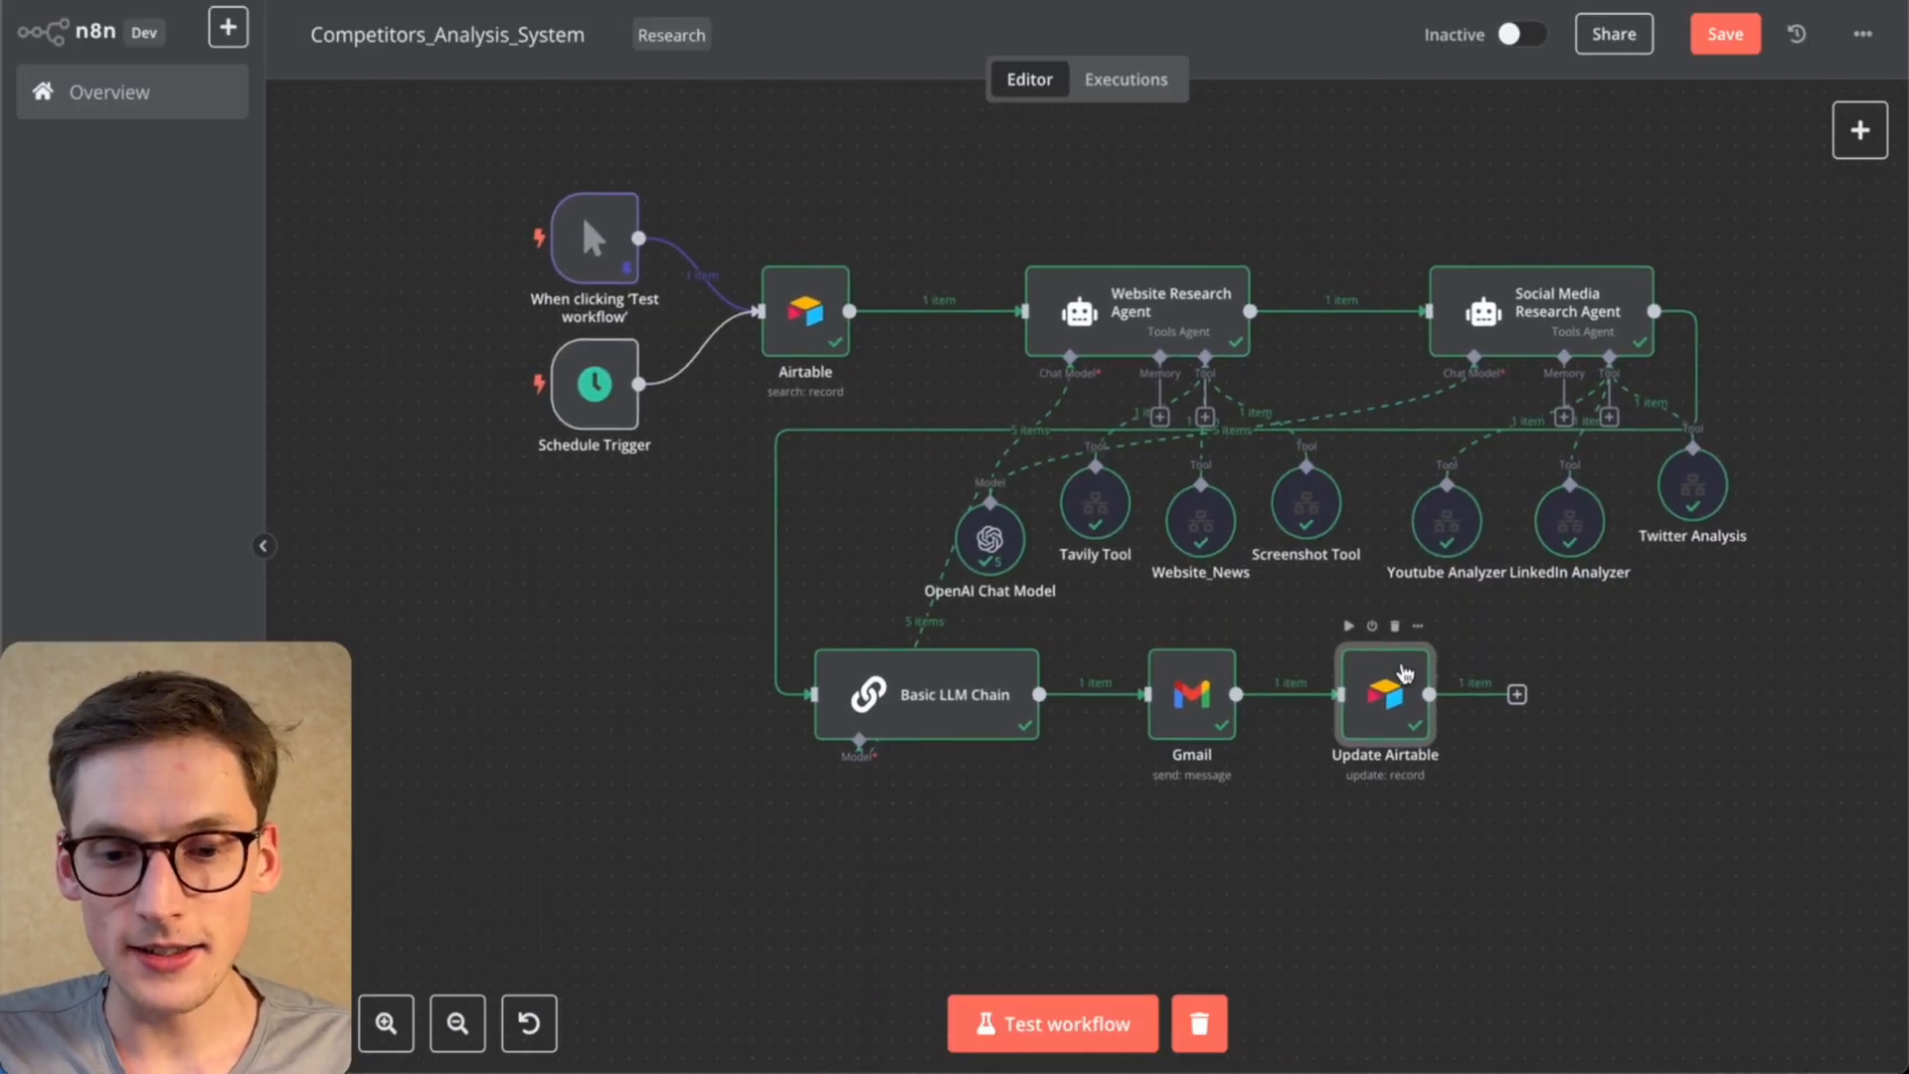